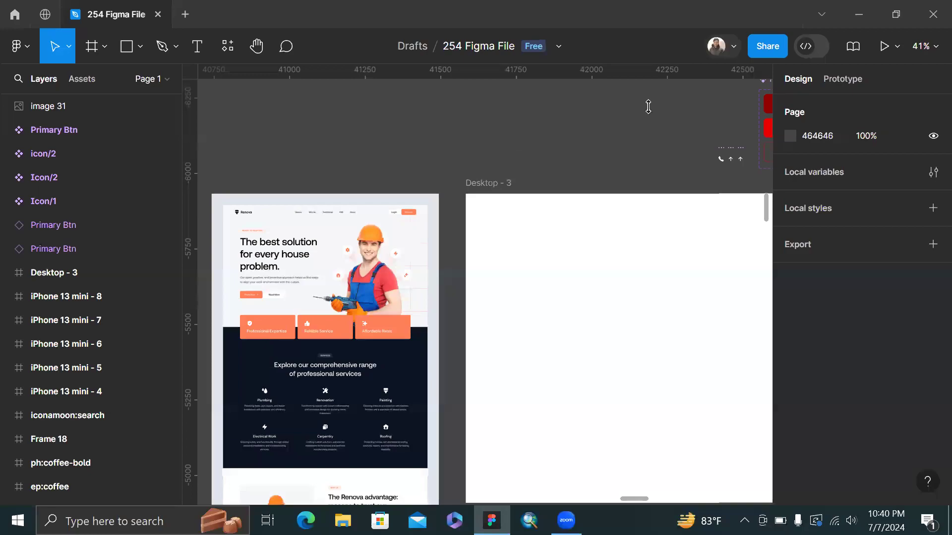
Add a 12-column layout grid to the empty Desktop - 3 frame
{"action": "scroll", "coordinate": [511, 146], "scroll_direction": "right", "scroll_amount": 2}
{"action": "key", "text": "XF86AudioLowerVolume"}
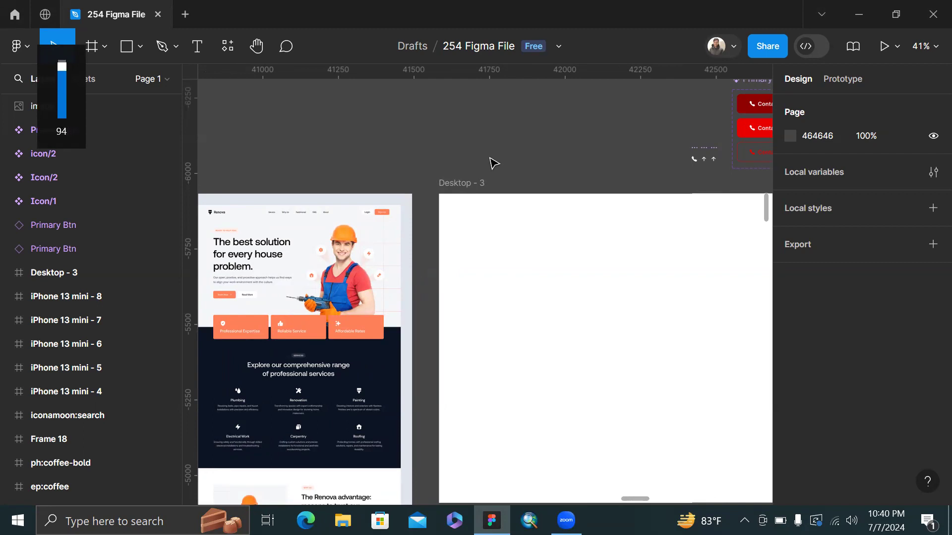
{"action": "left_click", "coordinate": [476, 185]}
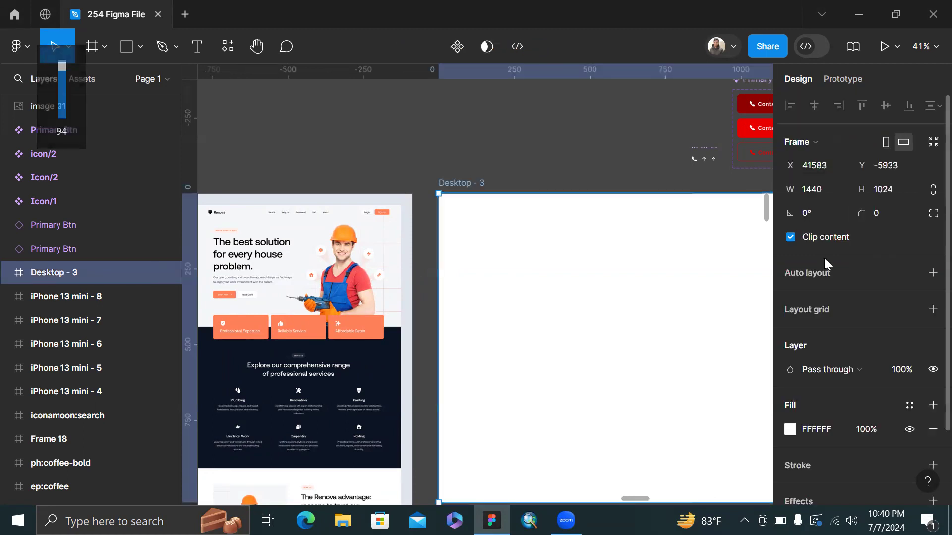
{"action": "left_click", "coordinate": [931, 309]}
{"action": "left_click", "coordinate": [790, 334]}
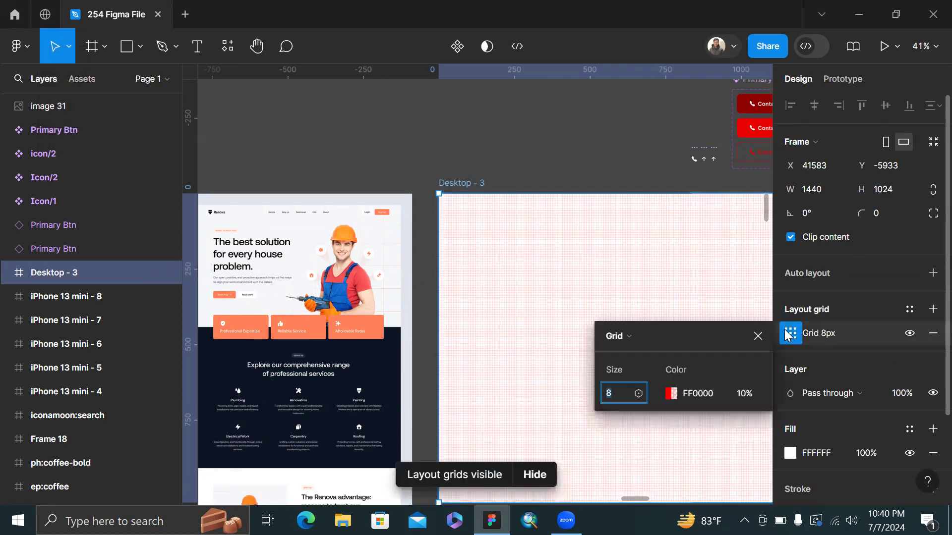
{"action": "left_click", "coordinate": [635, 336]}
{"action": "left_click", "coordinate": [636, 352]}
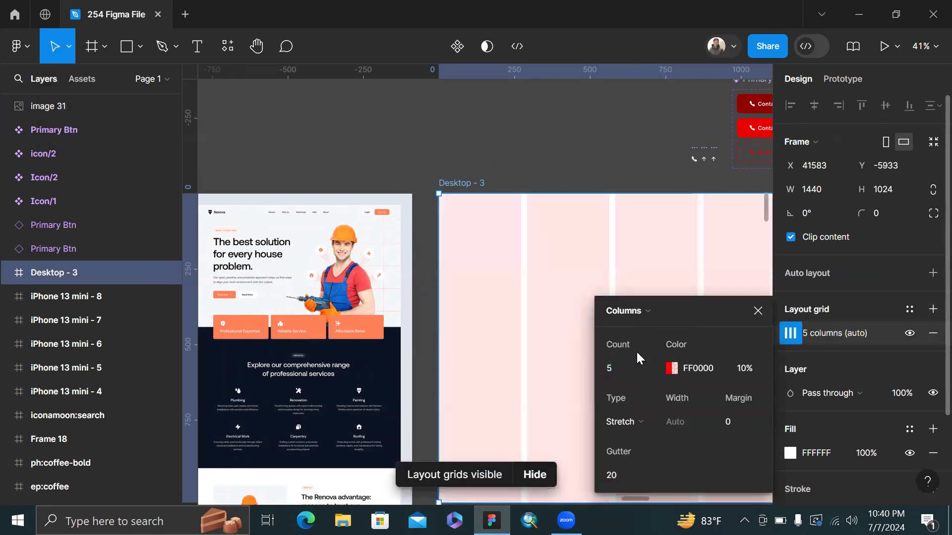
{"action": "left_click", "coordinate": [623, 365]}
{"action": "type", "text": "12"}
{"action": "key", "text": "Return"}
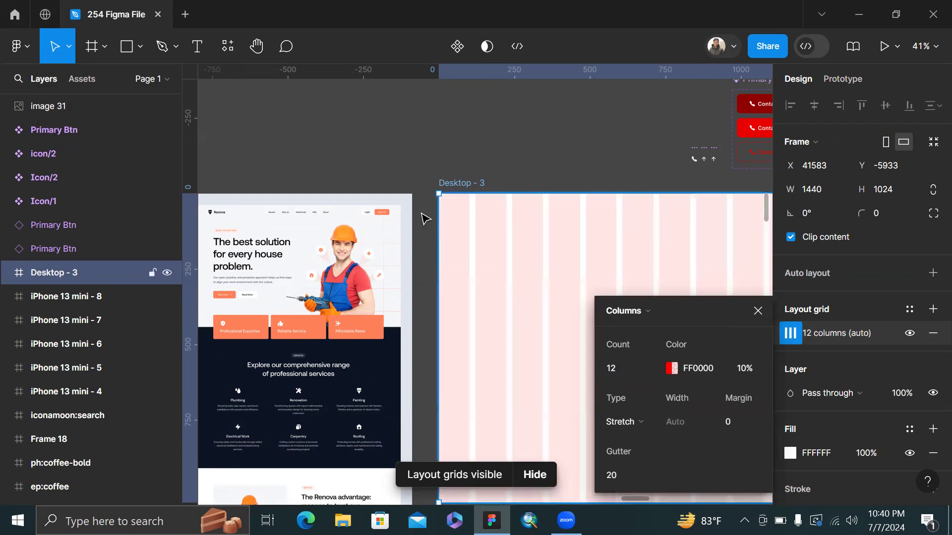
Set the column grid's margin to 80 and gutter to 30
{"action": "scroll", "coordinate": [425, 212], "scroll_direction": "left", "scroll_amount": 5}
{"action": "scroll", "coordinate": [397, 207], "scroll_direction": "up", "scroll_amount": 3, "text": "ctrl"}
{"action": "scroll", "coordinate": [397, 208], "scroll_direction": "up", "scroll_amount": 3, "text": "ctrl"}
{"action": "scroll", "coordinate": [397, 207], "scroll_direction": "up", "scroll_amount": 2, "text": "ctrl"}
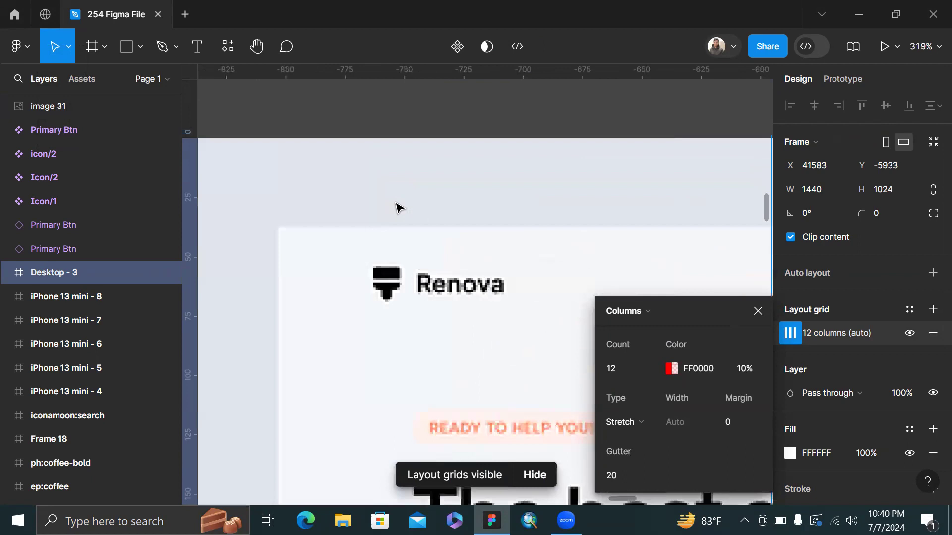
{"action": "scroll", "coordinate": [382, 210], "scroll_direction": "down", "scroll_amount": 2, "text": "ctrl"}
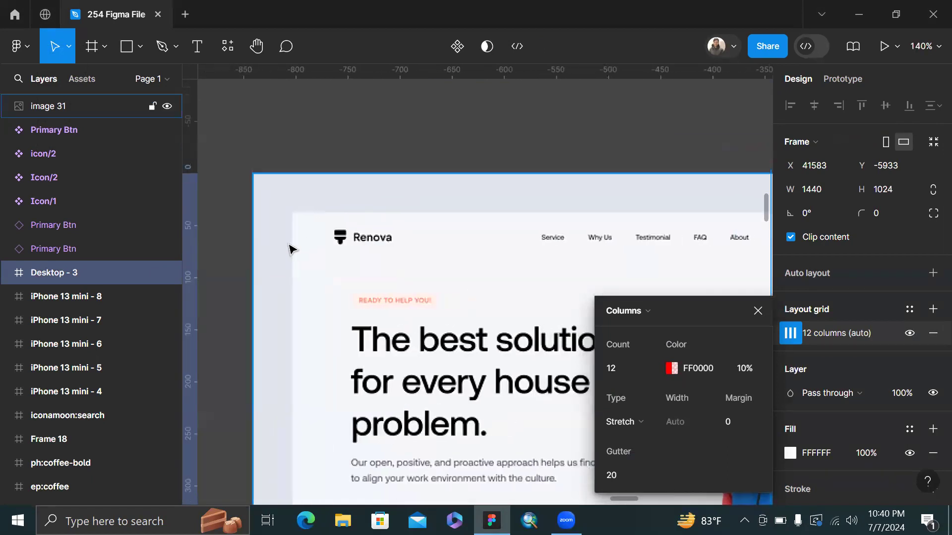
{"action": "scroll", "coordinate": [291, 248], "scroll_direction": "right", "scroll_amount": 3}
{"action": "scroll", "coordinate": [291, 248], "scroll_direction": "down", "scroll_amount": 5, "text": "ctrl"}
{"action": "scroll", "coordinate": [356, 220], "scroll_direction": "left", "scroll_amount": 1}
{"action": "scroll", "coordinate": [397, 206], "scroll_direction": "up", "scroll_amount": 2, "text": "ctrl"}
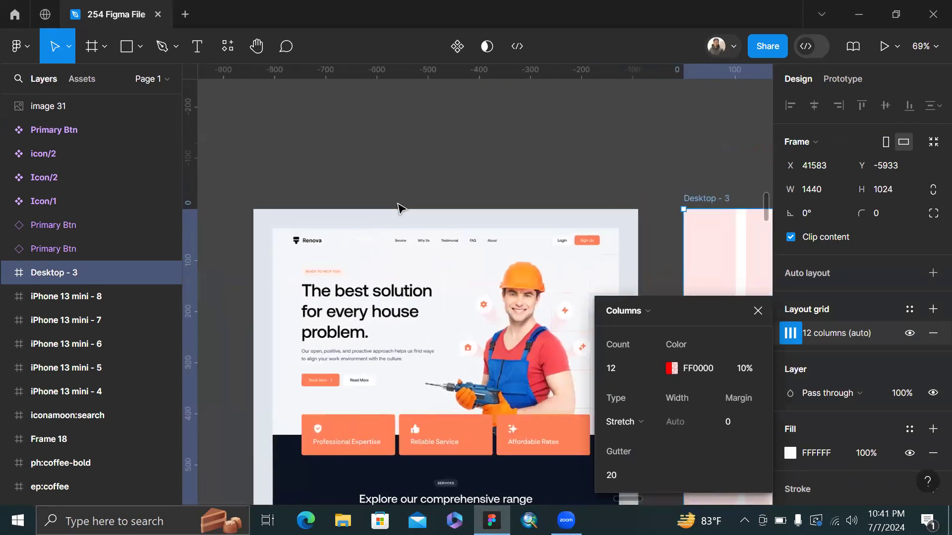
{"action": "scroll", "coordinate": [341, 241], "scroll_direction": "down", "scroll_amount": 2, "text": "ctrl"}
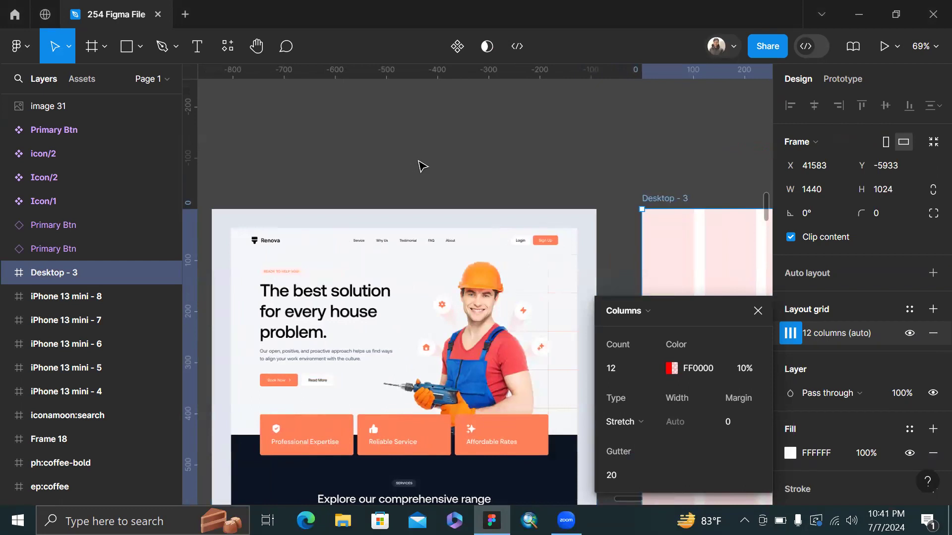
{"action": "scroll", "coordinate": [422, 166], "scroll_direction": "right", "scroll_amount": 3}
{"action": "left_click", "coordinate": [744, 420]}
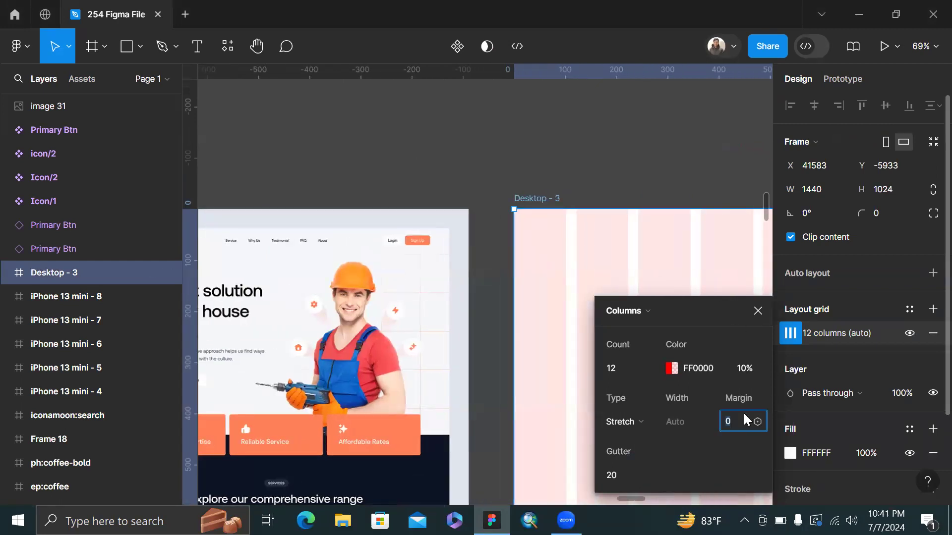
{"action": "type", "text": "80"}
{"action": "key", "text": "Return"}
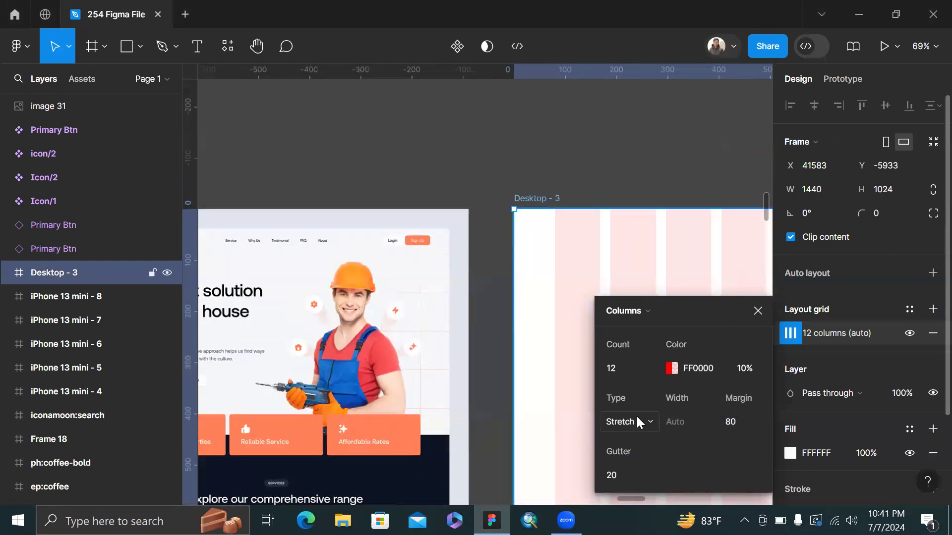
{"action": "scroll", "coordinate": [433, 269], "scroll_direction": "left", "scroll_amount": 3}
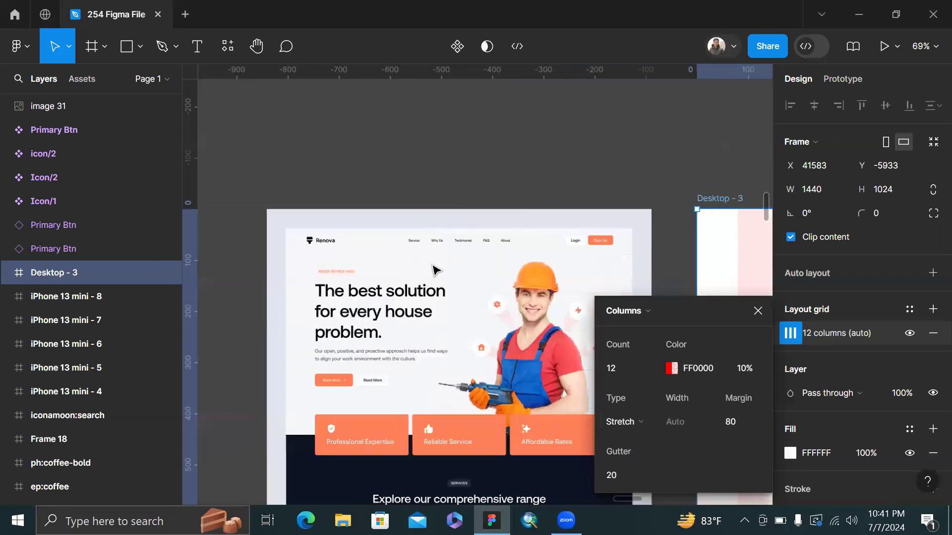
{"action": "scroll", "coordinate": [433, 269], "scroll_direction": "right", "scroll_amount": 8}
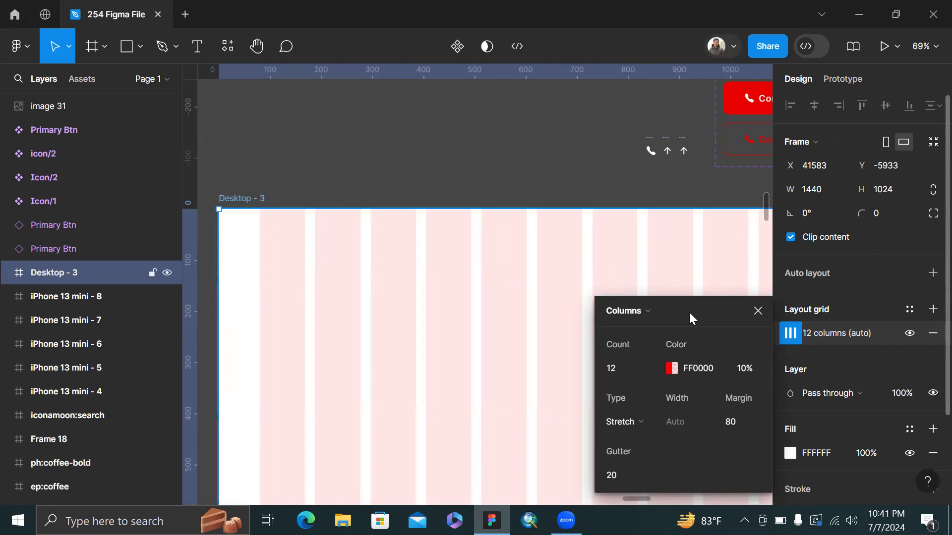
{"action": "left_click", "coordinate": [618, 476]}
{"action": "type", "text": "3"}
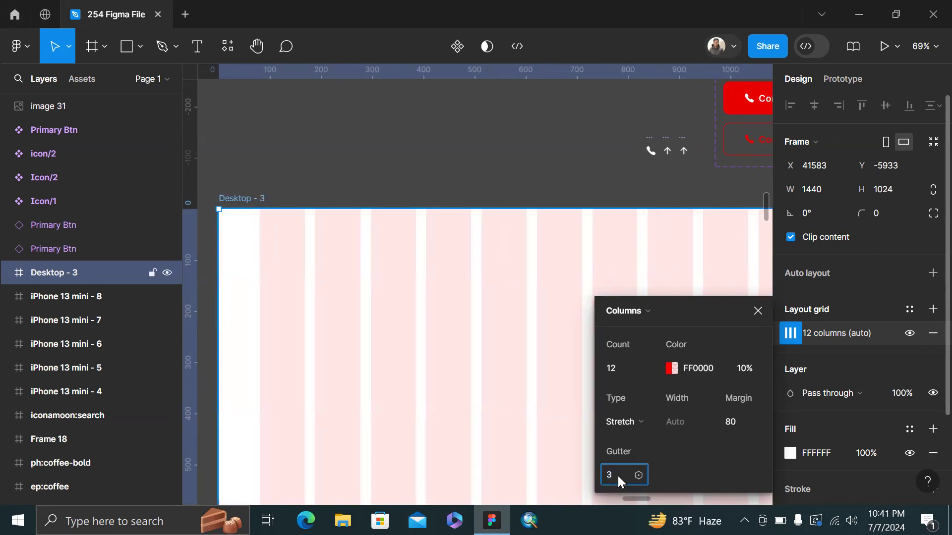
{"action": "type", "text": "0"}
{"action": "key", "text": "Return"}
{"action": "left_click", "coordinate": [751, 316]}
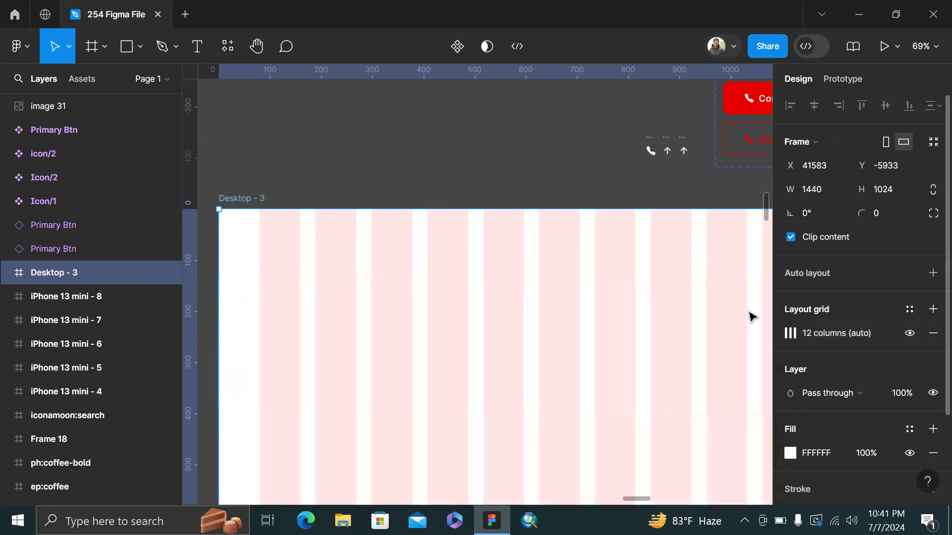
Pan and zoom over the Renova mockup beside Desktop - 3, then select the gridded frame
{"action": "left_click", "coordinate": [471, 170]}
{"action": "scroll", "coordinate": [473, 170], "scroll_direction": "down", "scroll_amount": 3}
{"action": "scroll", "coordinate": [471, 170], "scroll_direction": "left", "scroll_amount": 3}
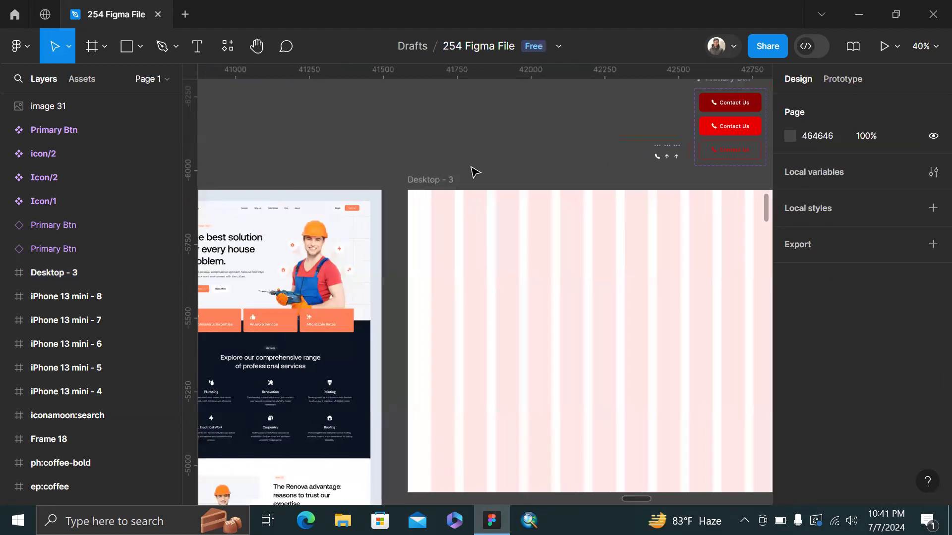
{"action": "scroll", "coordinate": [510, 192], "scroll_direction": "left", "scroll_amount": 2}
{"action": "left_click", "coordinate": [513, 206]}
{"action": "left_click", "coordinate": [512, 162]}
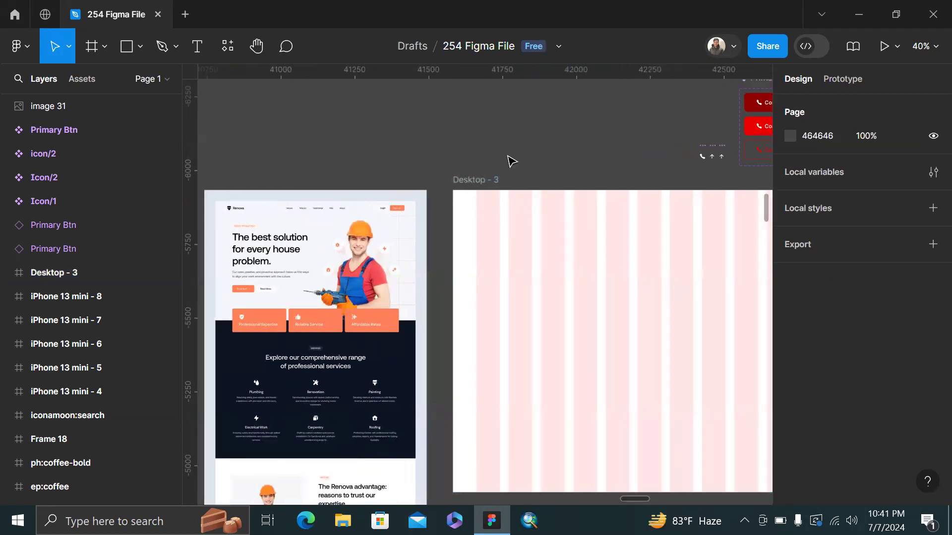
{"action": "scroll", "coordinate": [513, 163], "scroll_direction": "down", "scroll_amount": 2}
{"action": "scroll", "coordinate": [511, 161], "scroll_direction": "up", "scroll_amount": 1}
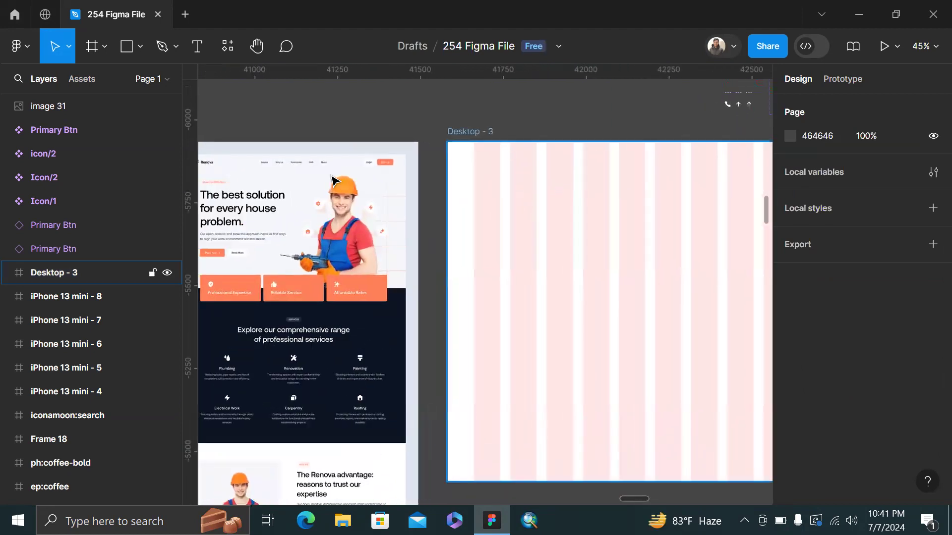
{"action": "scroll", "coordinate": [284, 247], "scroll_direction": "up", "scroll_amount": 3}
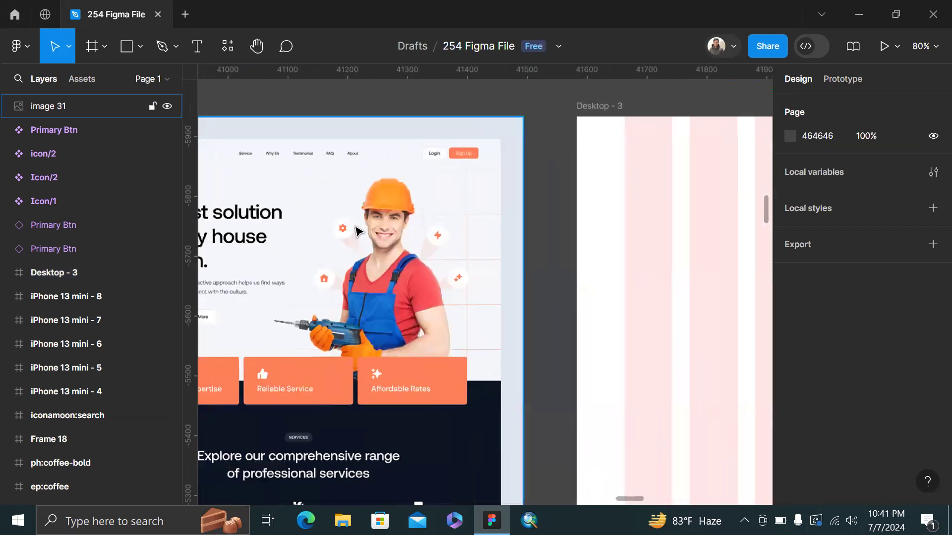
{"action": "scroll", "coordinate": [356, 231], "scroll_direction": "down", "scroll_amount": 2}
{"action": "scroll", "coordinate": [356, 232], "scroll_direction": "down", "scroll_amount": 1}
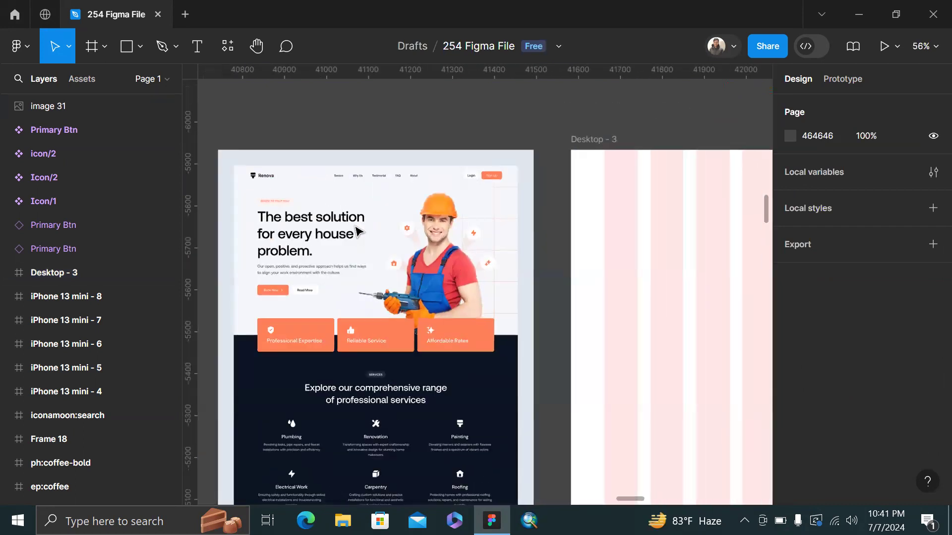
{"action": "scroll", "coordinate": [427, 162], "scroll_direction": "up", "scroll_amount": 3}
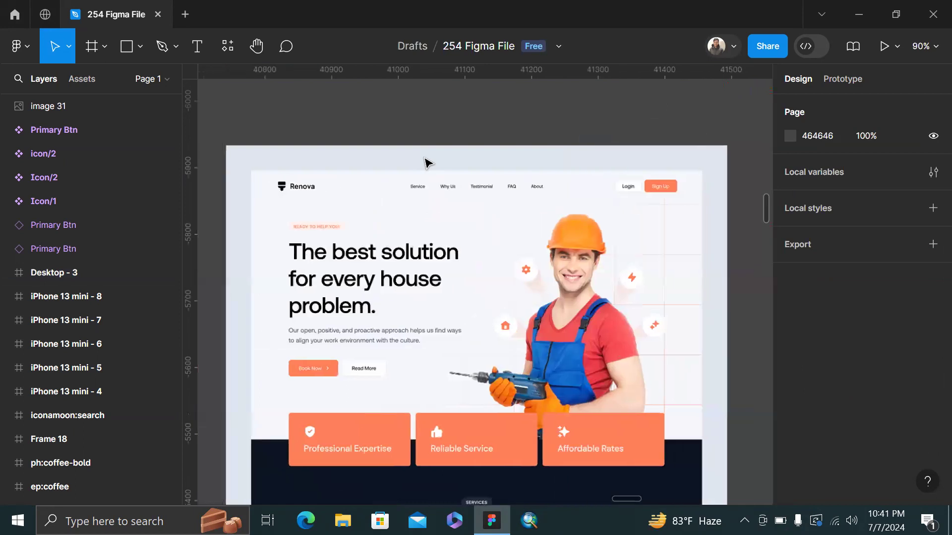
{"action": "scroll", "coordinate": [504, 236], "scroll_direction": "right", "scroll_amount": 3}
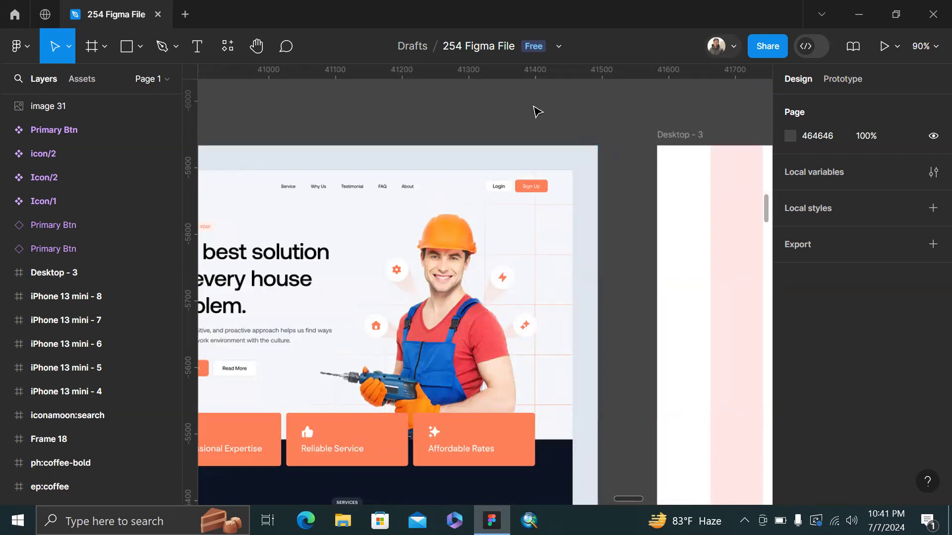
{"action": "scroll", "coordinate": [538, 112], "scroll_direction": "down", "scroll_amount": 1}
{"action": "scroll", "coordinate": [538, 112], "scroll_direction": "down", "scroll_amount": 1}
{"action": "scroll", "coordinate": [538, 111], "scroll_direction": "down", "scroll_amount": 1}
{"action": "scroll", "coordinate": [538, 112], "scroll_direction": "down", "scroll_amount": 1}
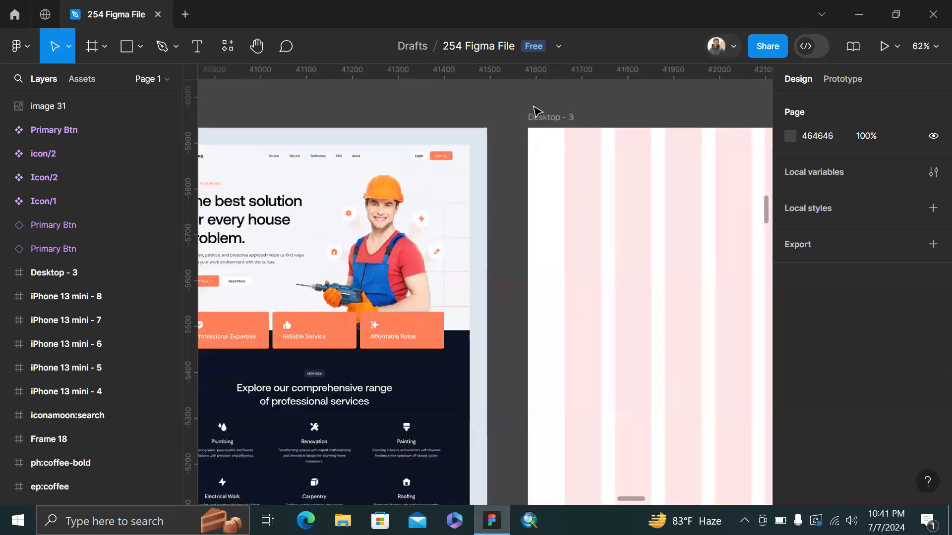
{"action": "scroll", "coordinate": [538, 111], "scroll_direction": "right", "scroll_amount": 5}
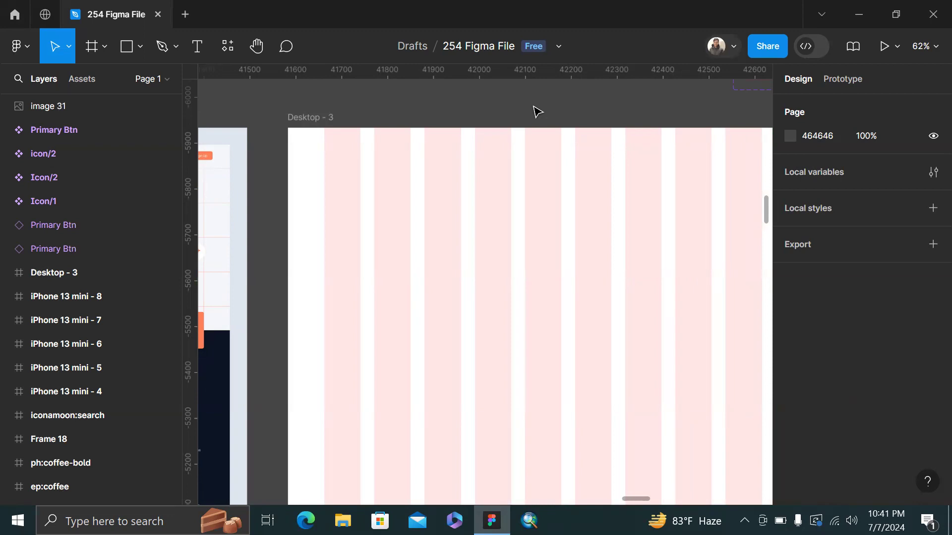
{"action": "scroll", "coordinate": [538, 112], "scroll_direction": "down", "scroll_amount": 4}
{"action": "scroll", "coordinate": [470, 125], "scroll_direction": "left", "scroll_amount": 1}
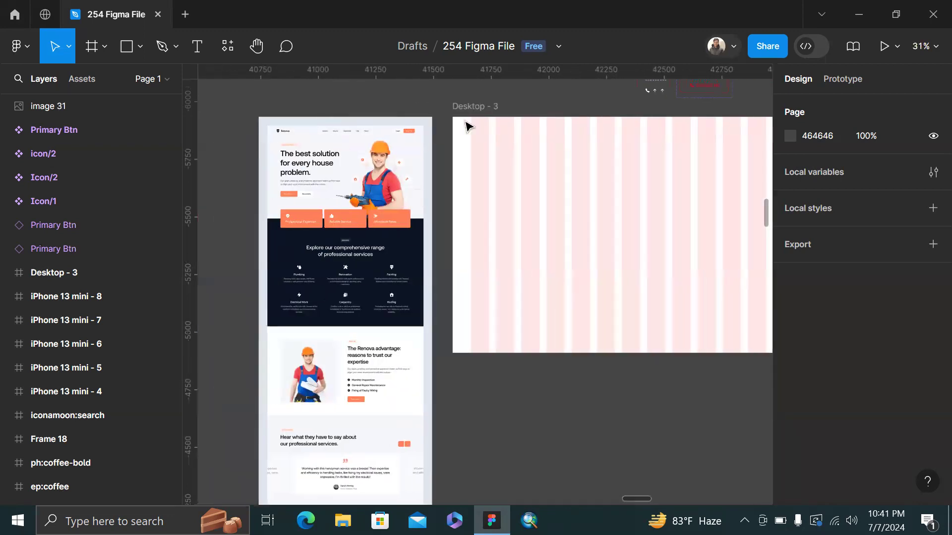
{"action": "scroll", "coordinate": [447, 126], "scroll_direction": "up", "scroll_amount": 6}
{"action": "scroll", "coordinate": [414, 126], "scroll_direction": "up", "scroll_amount": 5}
{"action": "scroll", "coordinate": [414, 126], "scroll_direction": "up", "scroll_amount": 3}
{"action": "scroll", "coordinate": [366, 210], "scroll_direction": "up", "scroll_amount": 2}
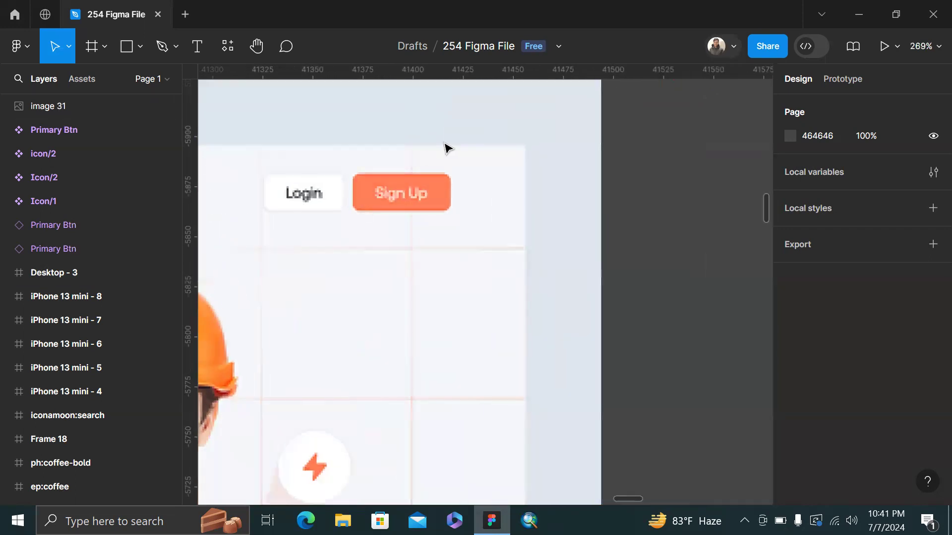
{"action": "scroll", "coordinate": [442, 293], "scroll_direction": "down", "scroll_amount": 2}
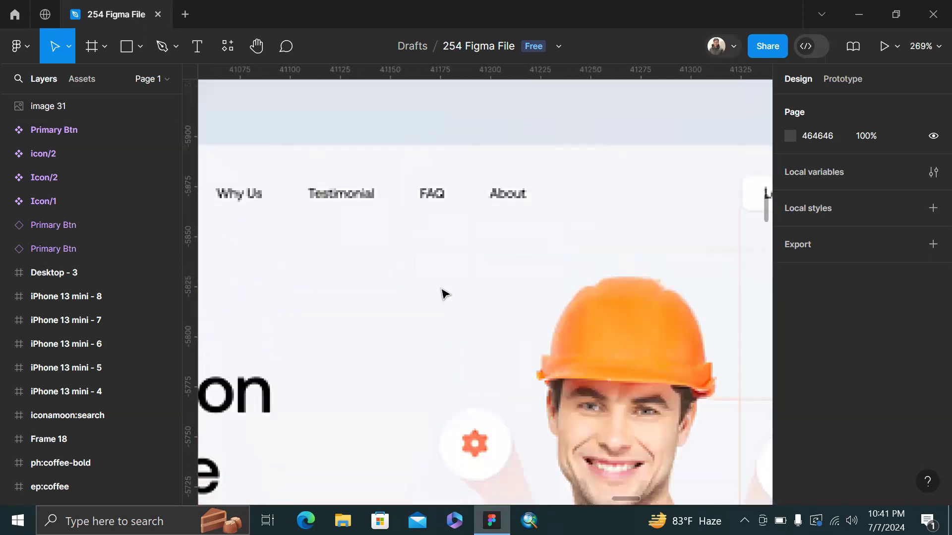
{"action": "scroll", "coordinate": [524, 265], "scroll_direction": "down", "scroll_amount": 2}
{"action": "scroll", "coordinate": [529, 273], "scroll_direction": "up", "scroll_amount": 1}
{"action": "scroll", "coordinate": [353, 248], "scroll_direction": "left", "scroll_amount": 3}
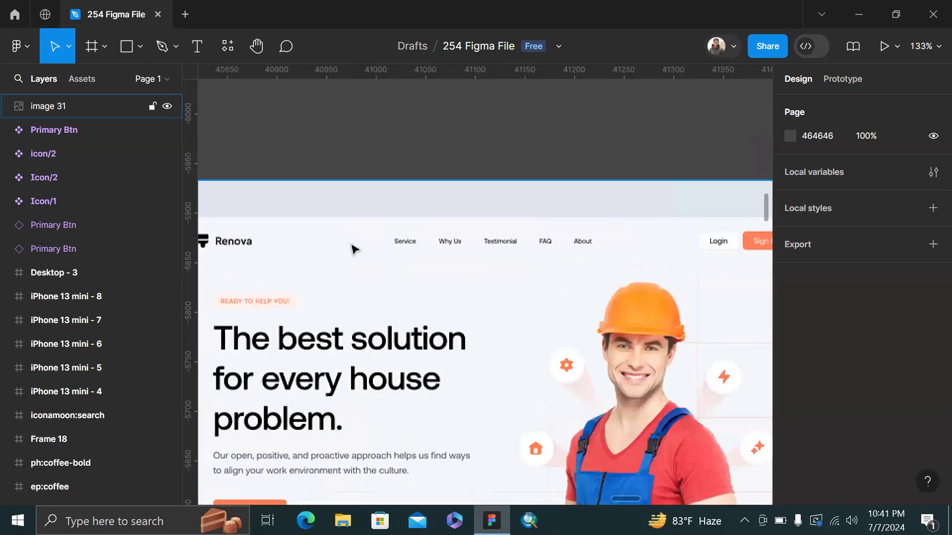
{"action": "scroll", "coordinate": [481, 367], "scroll_direction": "down", "scroll_amount": 2}
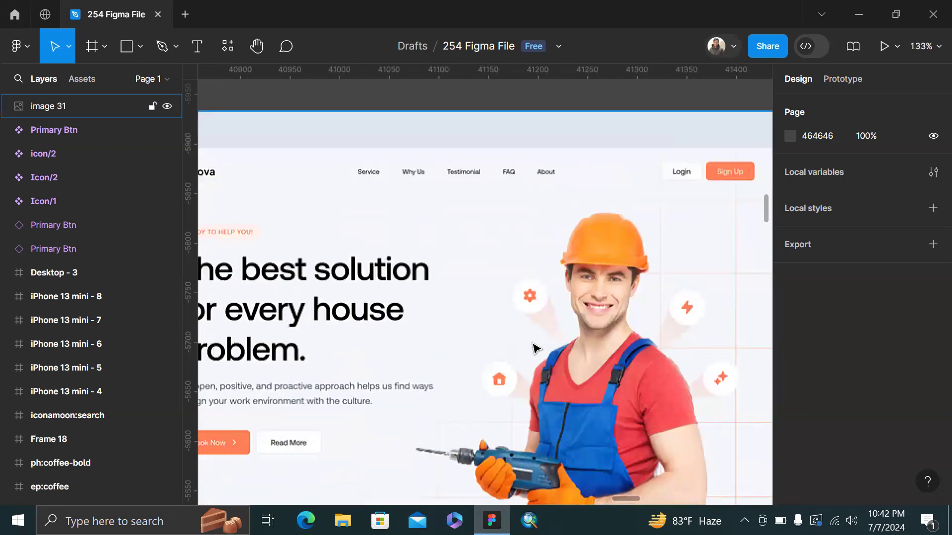
{"action": "scroll", "coordinate": [546, 323], "scroll_direction": "down", "scroll_amount": 1}
{"action": "scroll", "coordinate": [575, 223], "scroll_direction": "right", "scroll_amount": 2}
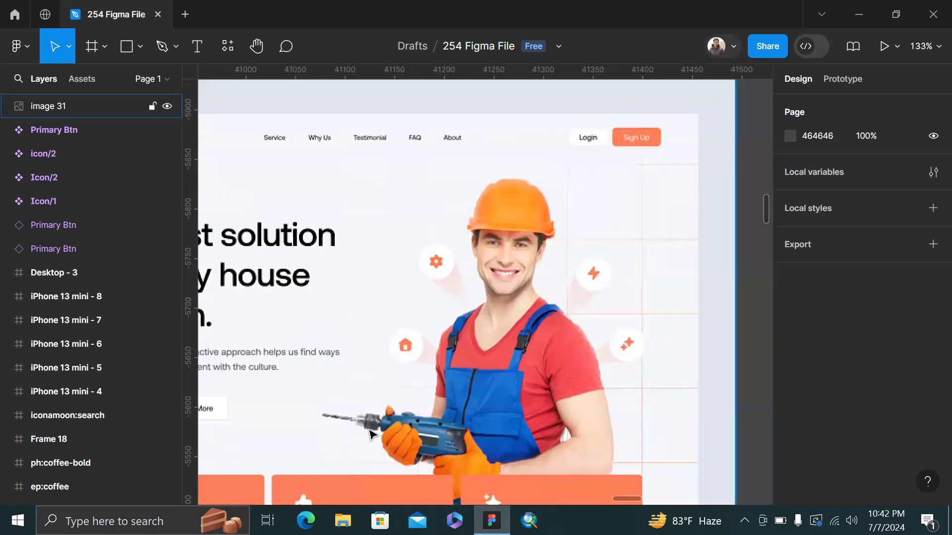
{"action": "scroll", "coordinate": [614, 234], "scroll_direction": "down", "scroll_amount": 3}
{"action": "scroll", "coordinate": [614, 234], "scroll_direction": "right", "scroll_amount": 3}
{"action": "scroll", "coordinate": [613, 234], "scroll_direction": "right", "scroll_amount": 2}
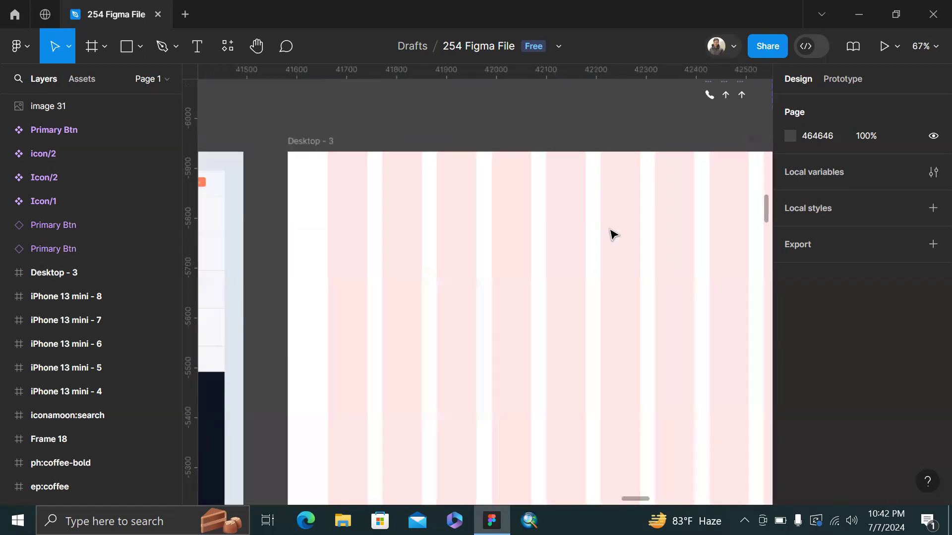
{"action": "scroll", "coordinate": [614, 234], "scroll_direction": "down", "scroll_amount": 2}
{"action": "scroll", "coordinate": [614, 234], "scroll_direction": "down", "scroll_amount": 1}
{"action": "left_click", "coordinate": [616, 220]}
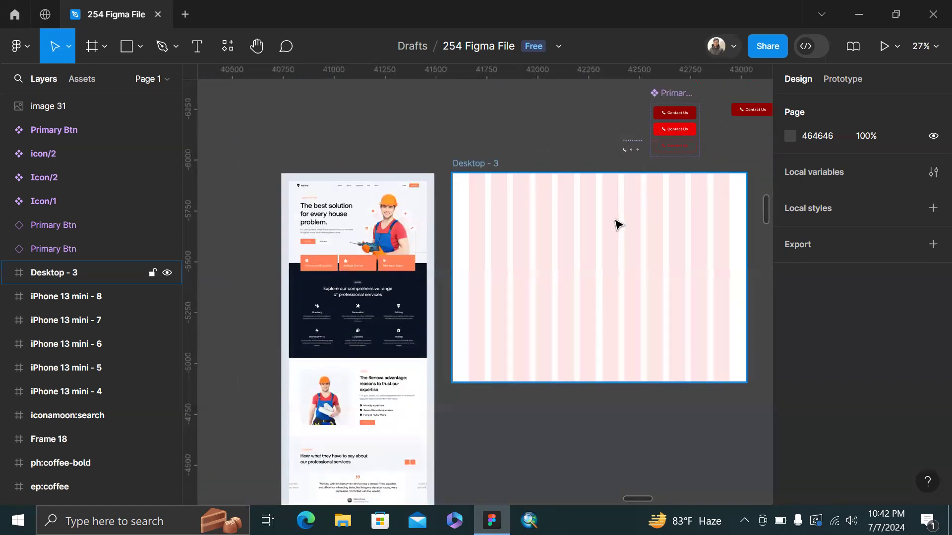
Draw a short vertical line with the pen tool and snap it to the first column edge
{"action": "key", "text": "p"}
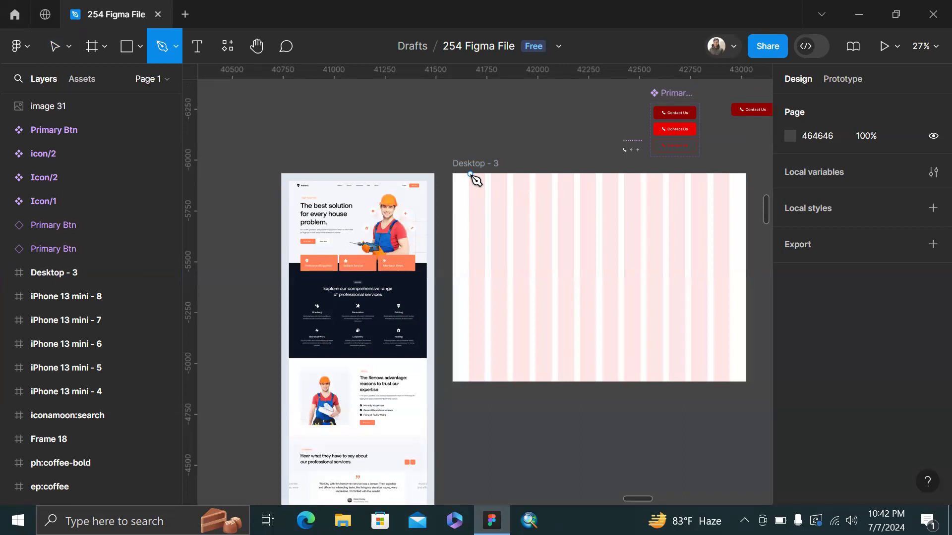
{"action": "left_click", "coordinate": [470, 329]}
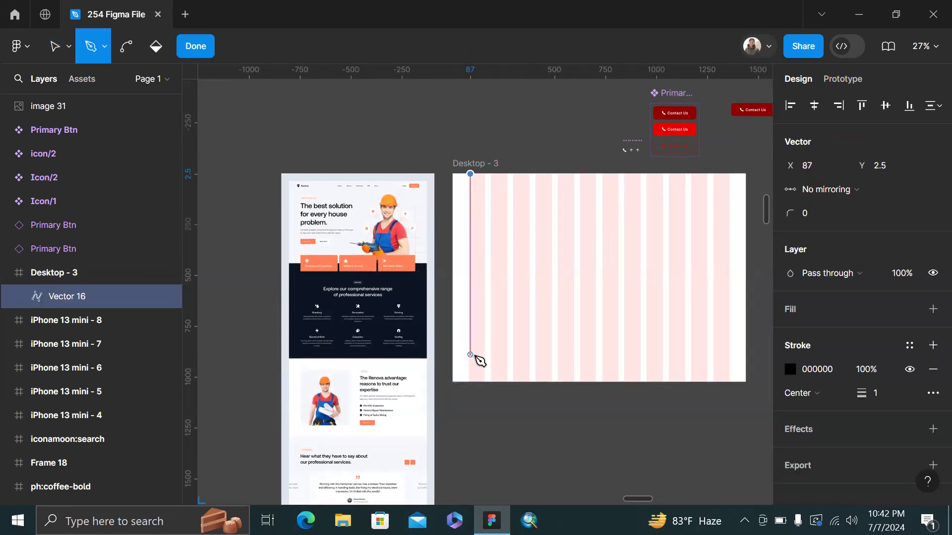
{"action": "left_click", "coordinate": [470, 355]}
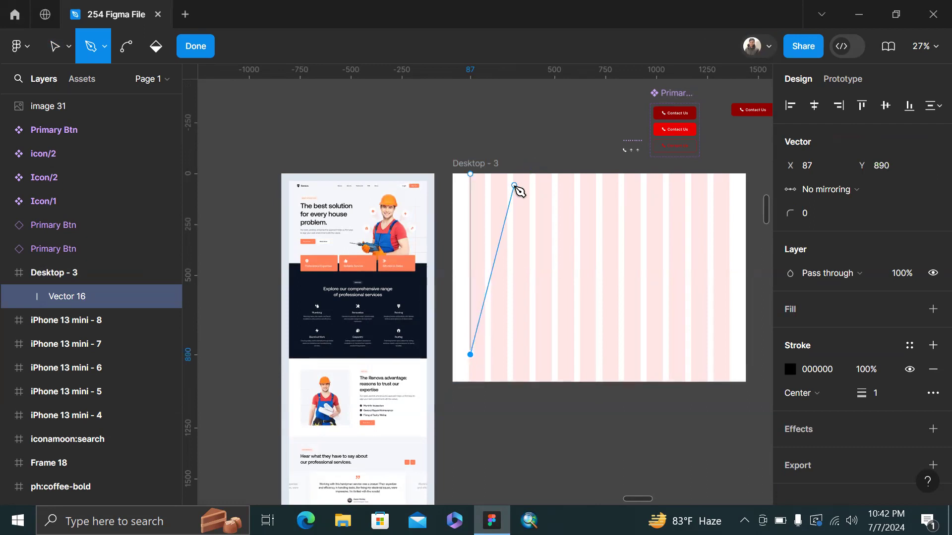
{"action": "left_click", "coordinate": [206, 49]}
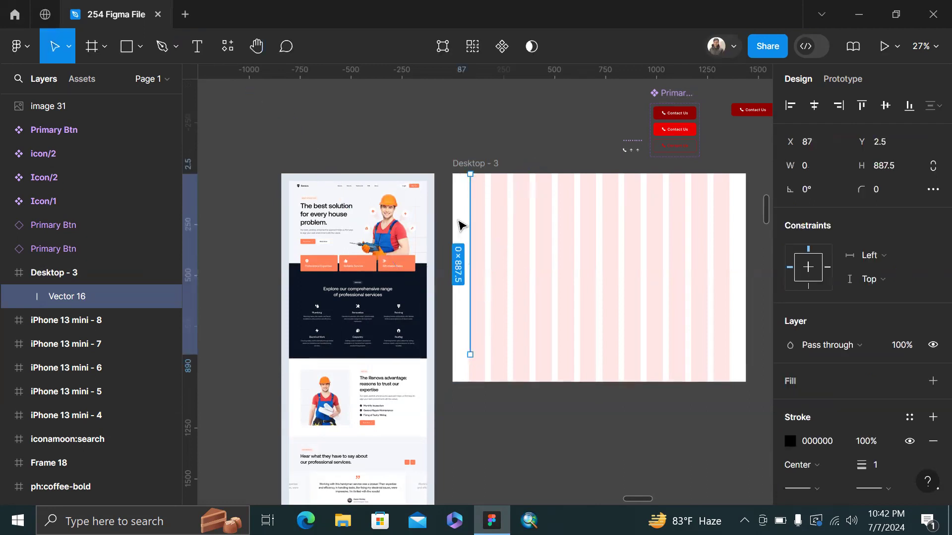
{"action": "scroll", "coordinate": [461, 226], "scroll_direction": "up", "scroll_amount": 5}
{"action": "scroll", "coordinate": [461, 226], "scroll_direction": "right", "scroll_amount": 3}
{"action": "left_click_drag", "start_coordinate": [410, 236], "coordinate": [477, 239]}
{"action": "scroll", "coordinate": [416, 242], "scroll_direction": "up", "scroll_amount": 3}
Duplicate the vertical line four times across Desktop - 3
{"action": "key", "text": "ctrl+d"}
{"action": "key", "text": "ctrl+d"}
{"action": "key", "text": "ctrl+d"}
{"action": "key", "text": "ctrl+d"}
{"action": "key", "text": "ctrl+d"}
{"action": "scroll", "coordinate": [477, 242], "scroll_direction": "right", "scroll_amount": 5}
{"action": "key", "text": "ctrl+d"}
{"action": "key", "text": "ctrl+d"}
{"action": "key", "text": "ctrl+d"}
{"action": "scroll", "coordinate": [477, 242], "scroll_direction": "down", "scroll_amount": 4}
{"action": "scroll", "coordinate": [477, 242], "scroll_direction": "down", "scroll_amount": 1}
{"action": "key", "text": "ctrl+d"}
{"action": "key", "text": "ctrl+d"}
{"action": "key", "text": "ctrl+d"}
{"action": "key", "text": "ctrl+d"}
{"action": "key", "text": "ctrl+d"}
{"action": "key", "text": "ctrl+d"}
{"action": "key", "text": "ctrl+d"}
{"action": "key", "text": "ctrl+d"}
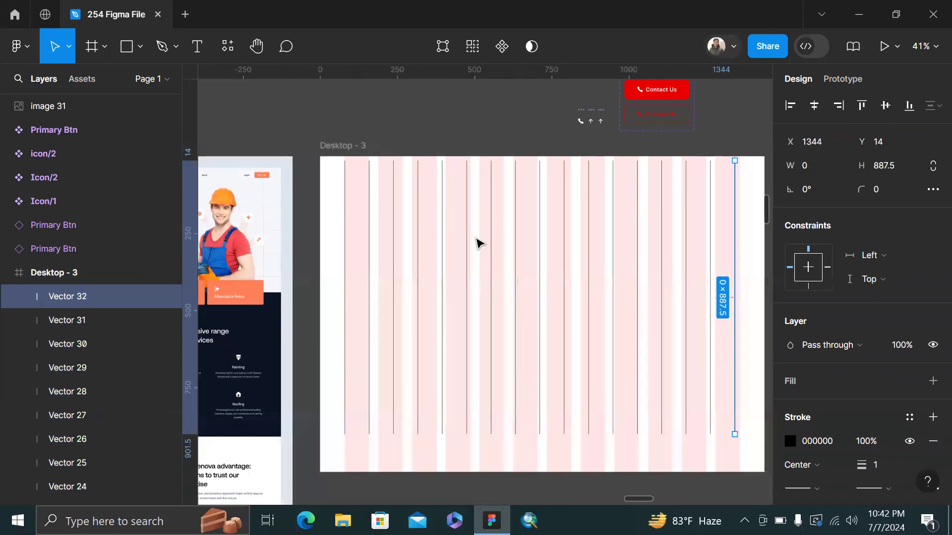
{"action": "key", "text": "ctrl+d"}
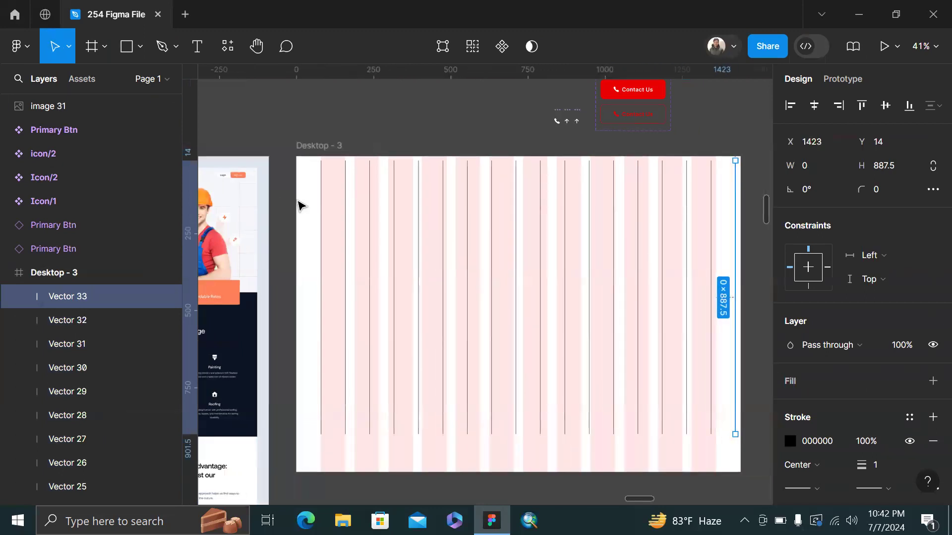
Distribute the selected lines with even horizontal spacing
{"action": "mouse_move", "coordinate": [311, 195]}
{"action": "left_mouse_down"}
{"action": "mouse_move", "coordinate": [724, 369]}
{"action": "mouse_move", "coordinate": [791, 375]}
{"action": "left_mouse_up"}
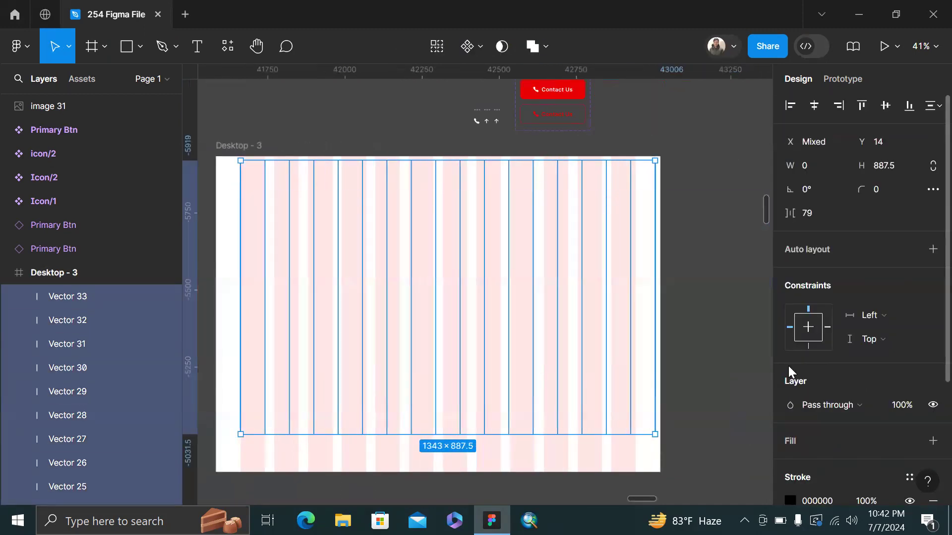
{"action": "left_click", "coordinate": [931, 107]}
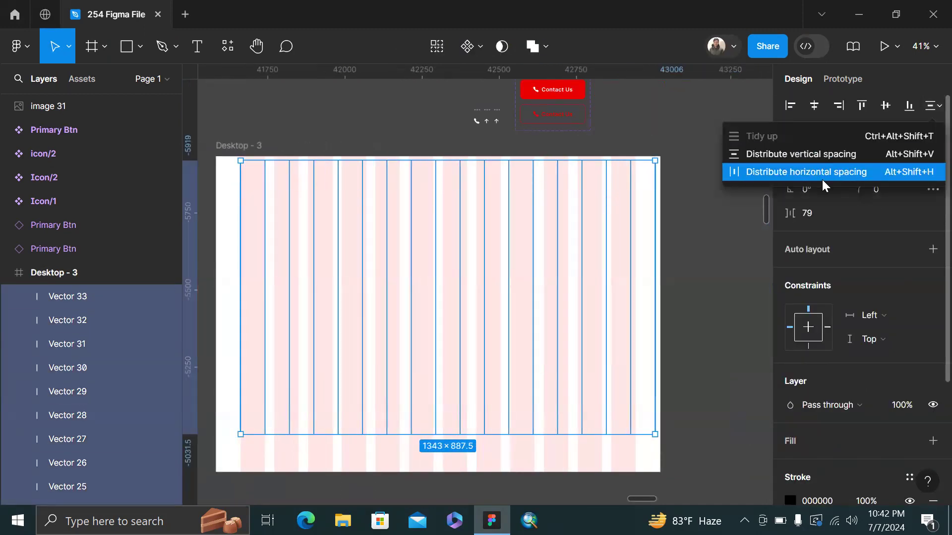
{"action": "left_click", "coordinate": [822, 180]}
{"action": "scroll", "coordinate": [699, 188], "scroll_direction": "up", "scroll_amount": 5}
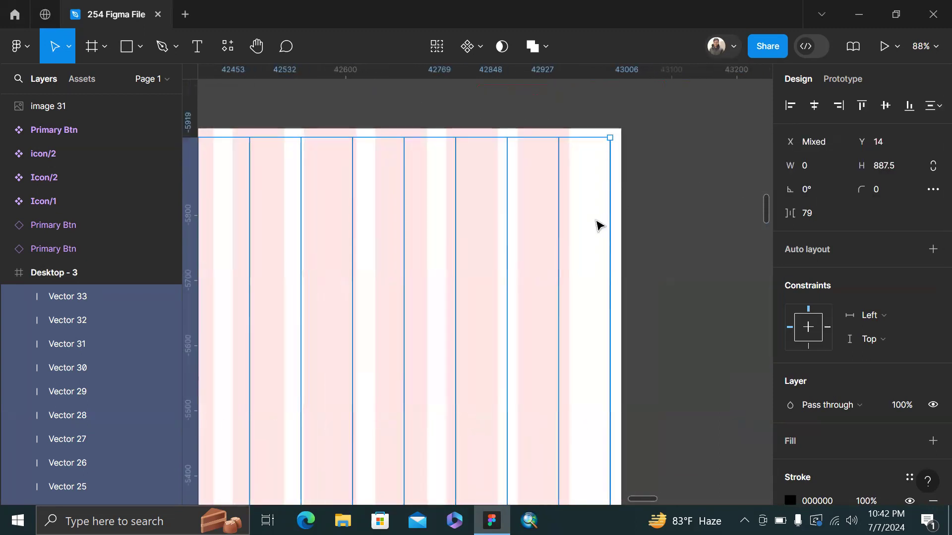
{"action": "scroll", "coordinate": [611, 212], "scroll_direction": "down", "scroll_amount": 2}
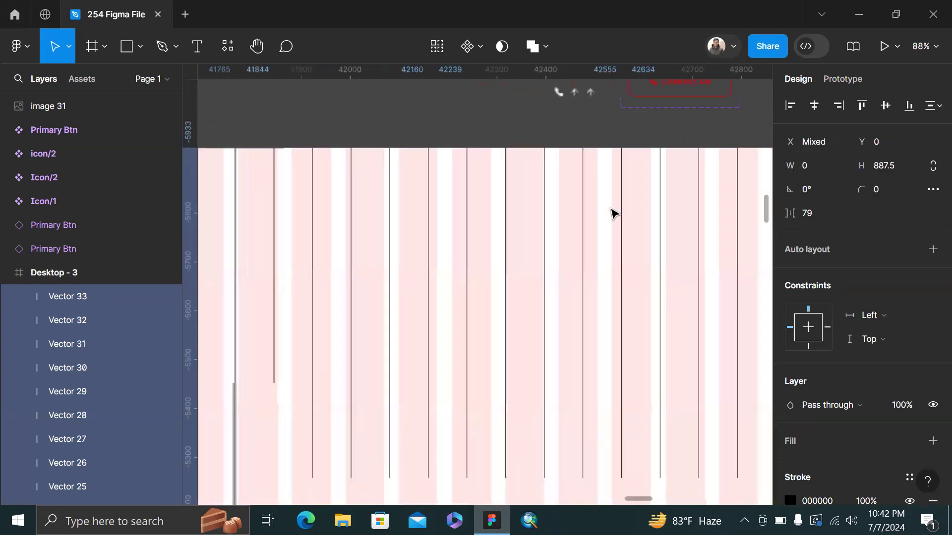
{"action": "scroll", "coordinate": [612, 212], "scroll_direction": "down", "scroll_amount": 3}
Move the first vertical line to the frame's left edge
{"action": "left_click", "coordinate": [540, 138]}
{"action": "scroll", "coordinate": [538, 138], "scroll_direction": "up", "scroll_amount": 3}
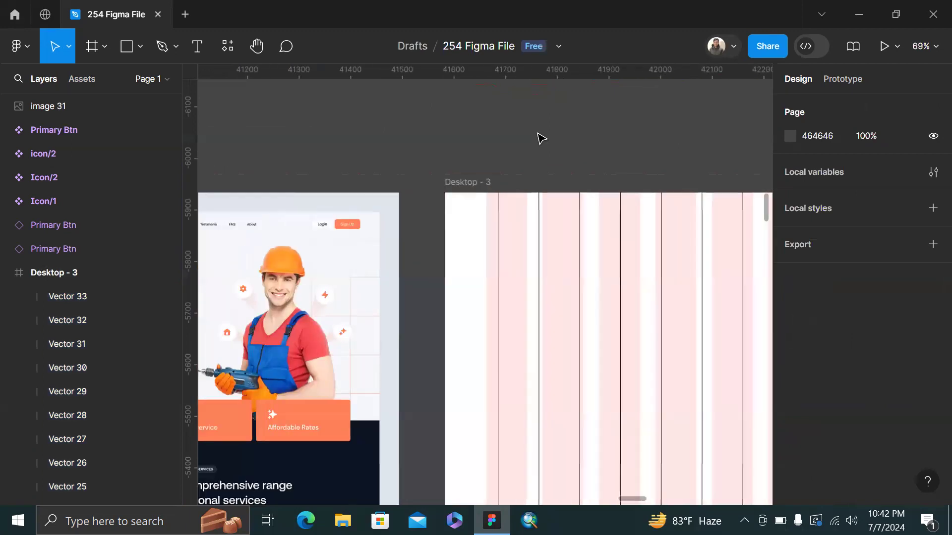
{"action": "left_click", "coordinate": [509, 256]}
{"action": "scroll", "coordinate": [509, 255], "scroll_direction": "up", "scroll_amount": 2}
{"action": "left_click_drag", "start_coordinate": [510, 258], "coordinate": [428, 263]}
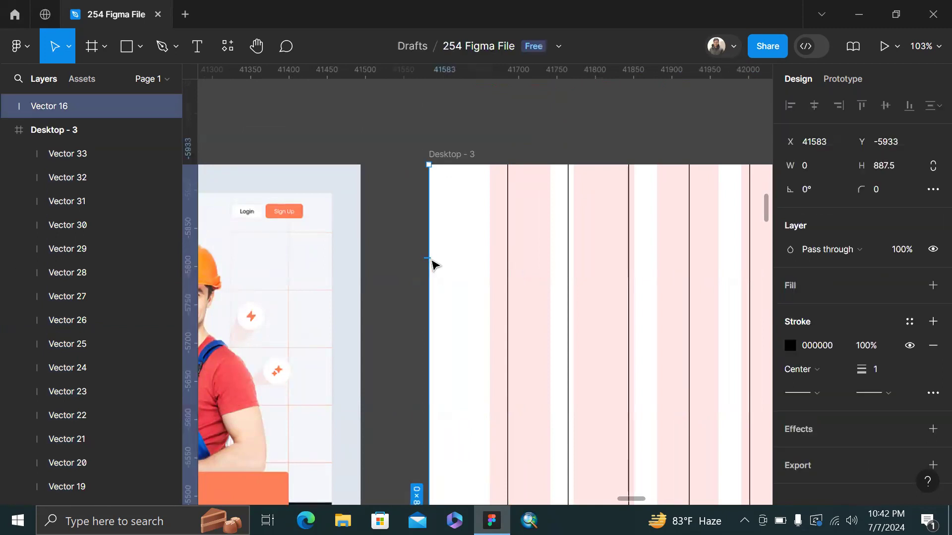
{"action": "scroll", "coordinate": [433, 261], "scroll_direction": "down", "scroll_amount": 5}
Select all the vertical lines, restoring them after an accidental delete
{"action": "scroll", "coordinate": [432, 260], "scroll_direction": "down", "scroll_amount": 5}
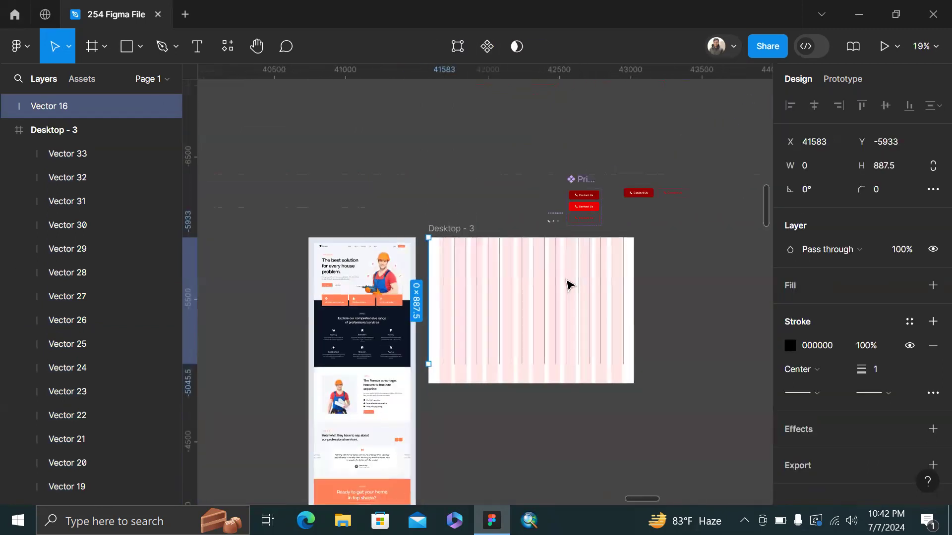
{"action": "left_click", "coordinate": [418, 312]}
{"action": "key", "text": "ctrl+a"}
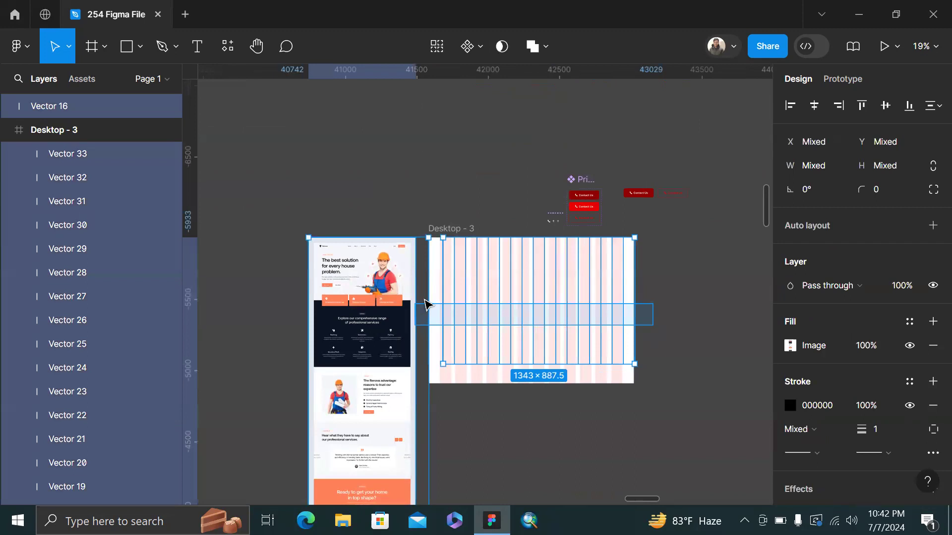
{"action": "left_click", "coordinate": [428, 274], "text": "shift"}
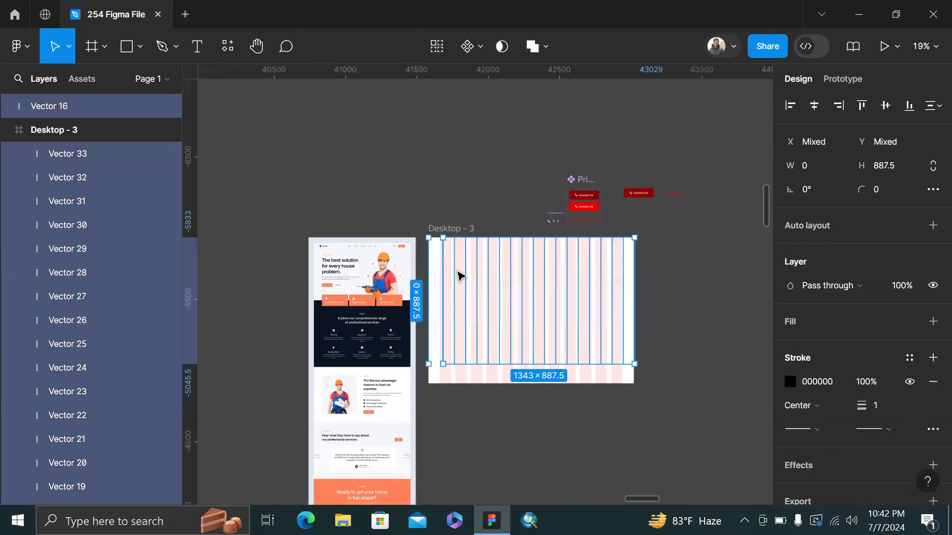
{"action": "scroll", "coordinate": [455, 267], "scroll_direction": "up", "scroll_amount": 4}
{"action": "key", "text": "Delete"}
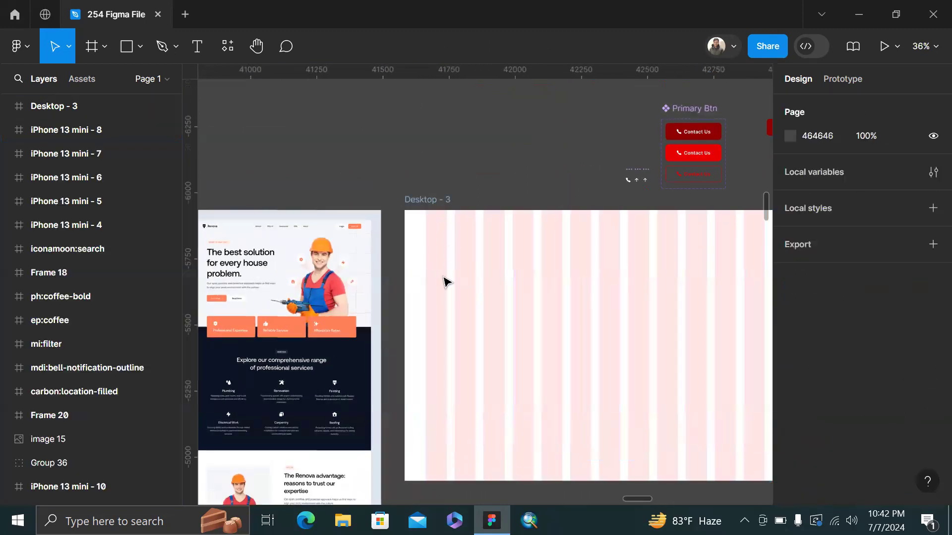
{"action": "left_click", "coordinate": [444, 279]}
{"action": "key", "text": "Escape"}
{"action": "key", "text": "ctrl+z"}
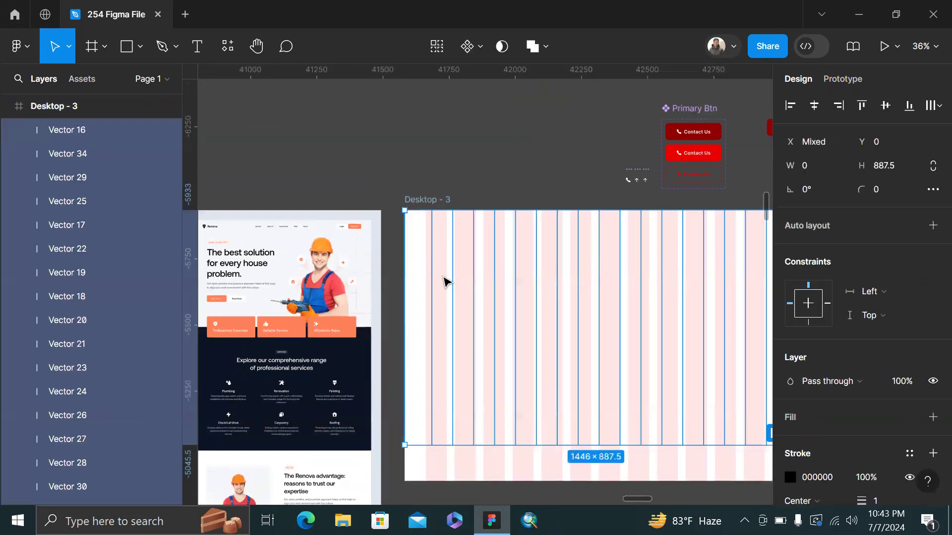
{"action": "scroll", "coordinate": [444, 280], "scroll_direction": "down", "scroll_amount": 4}
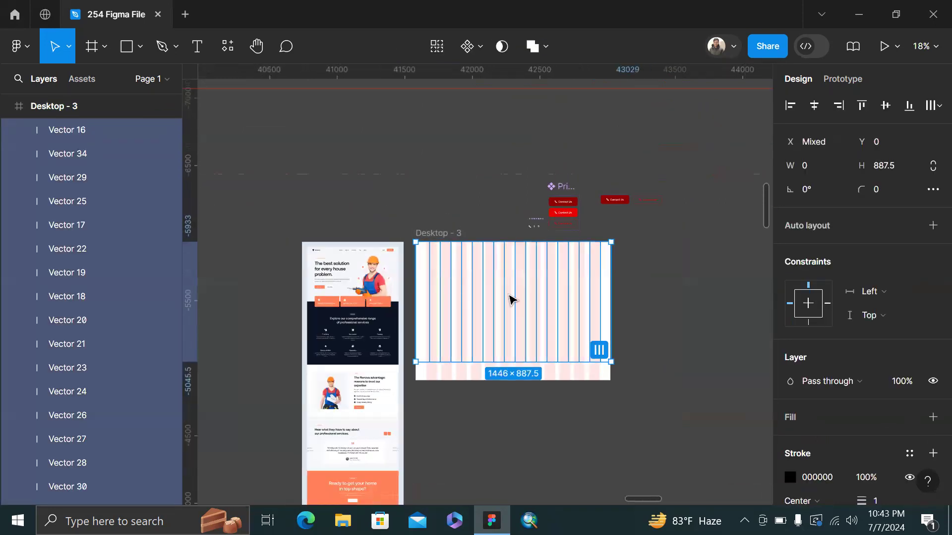
Tidy up the lines with 80 spacing and group them as Group 56
{"action": "left_click", "coordinate": [599, 352]}
{"action": "left_click", "coordinate": [811, 208]}
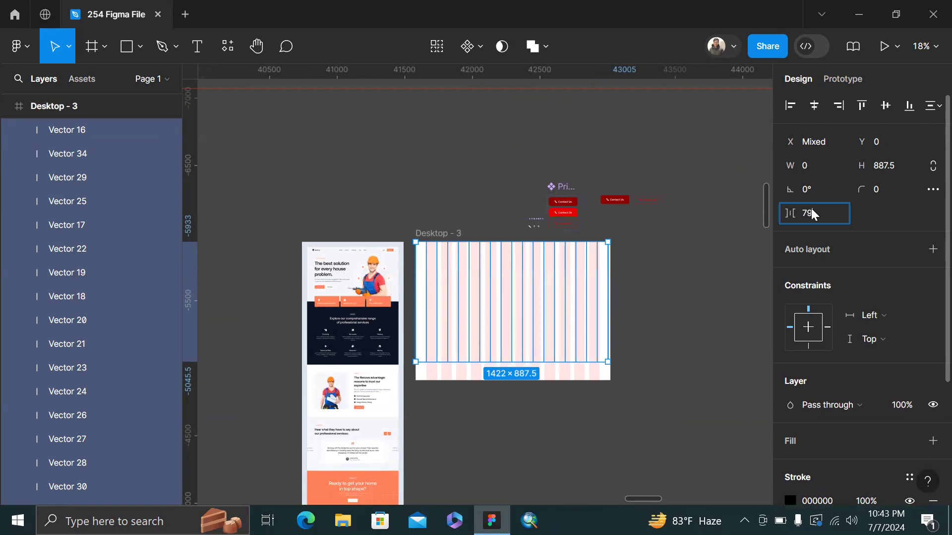
{"action": "type", "text": "80"}
{"action": "key", "text": "Return"}
{"action": "scroll", "coordinate": [646, 230], "scroll_direction": "up", "scroll_amount": 5}
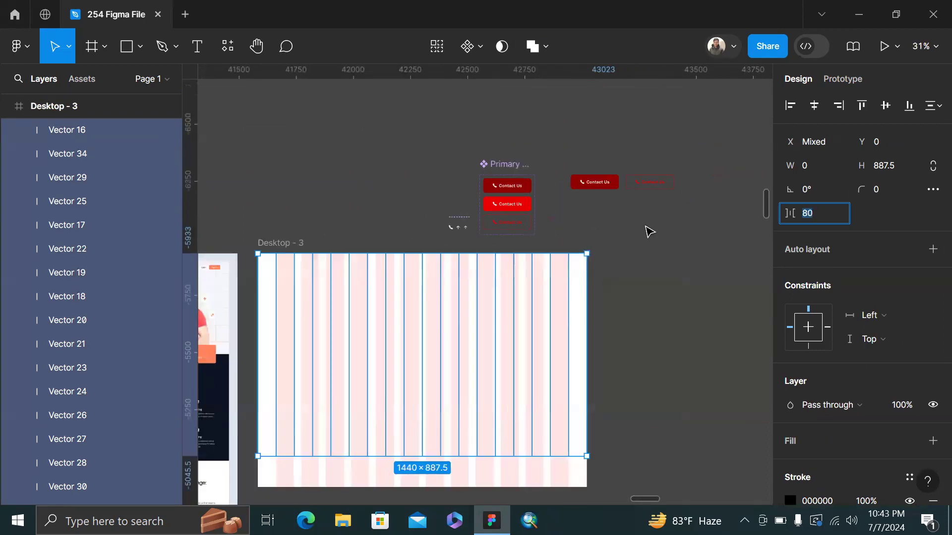
{"action": "scroll", "coordinate": [646, 229], "scroll_direction": "down", "scroll_amount": 3}
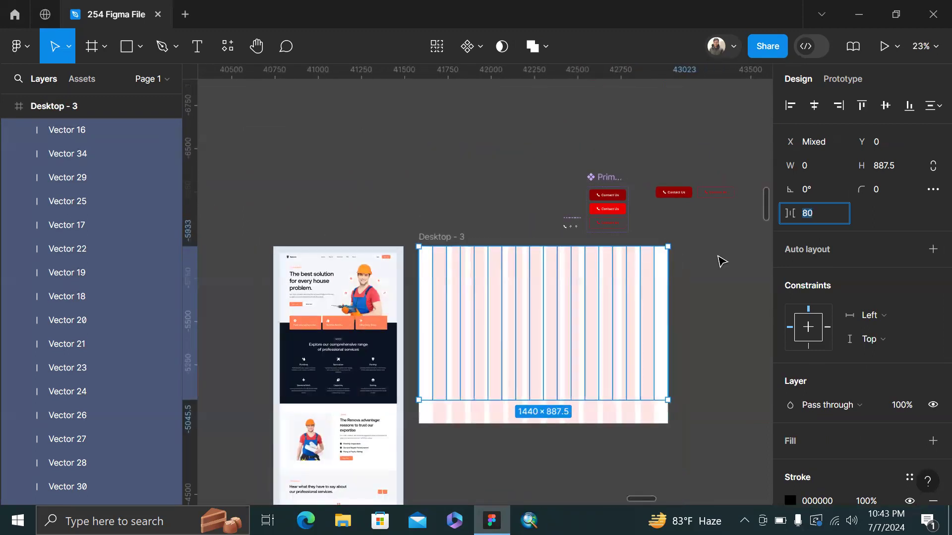
{"action": "scroll", "coordinate": [413, 309], "scroll_direction": "up", "scroll_amount": 5}
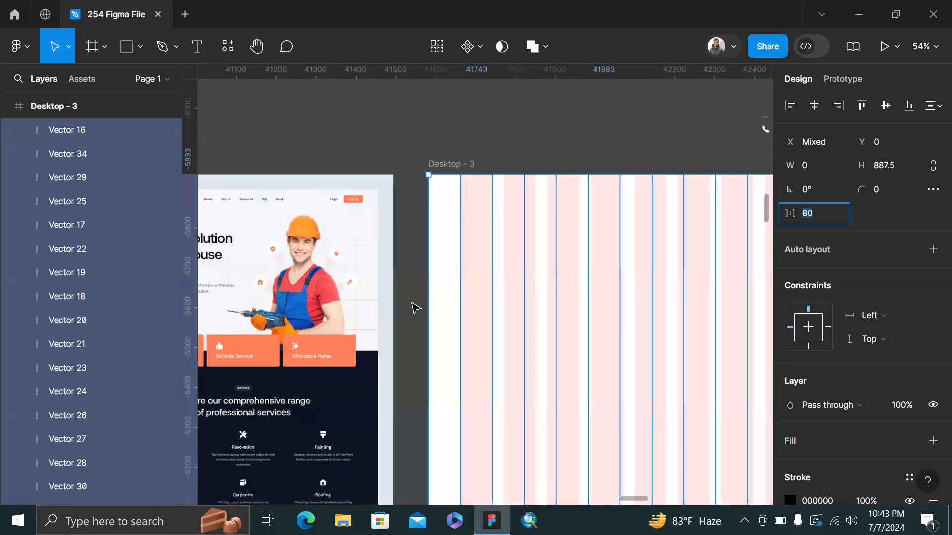
{"action": "scroll", "coordinate": [370, 297], "scroll_direction": "up", "scroll_amount": 4}
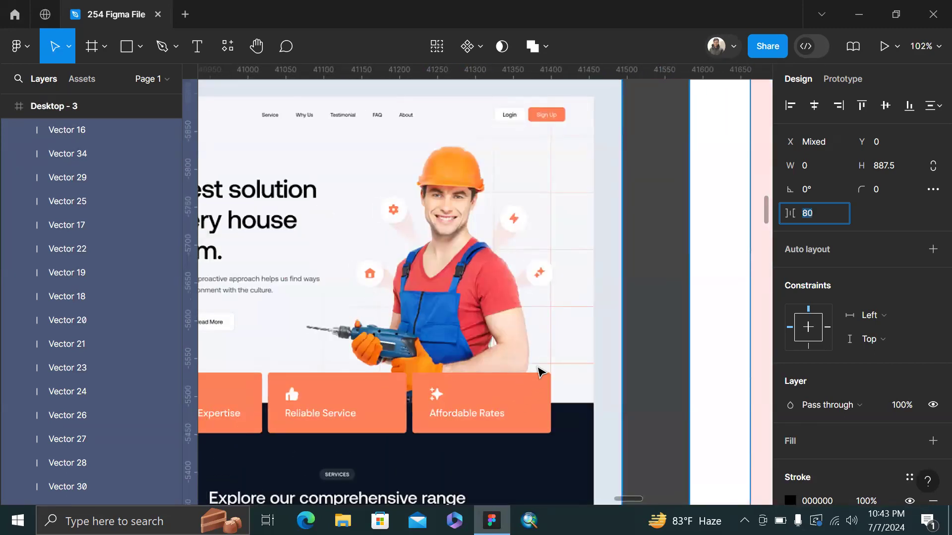
{"action": "scroll", "coordinate": [539, 372], "scroll_direction": "down", "scroll_amount": 5}
{"action": "scroll", "coordinate": [539, 372], "scroll_direction": "right", "scroll_amount": 3}
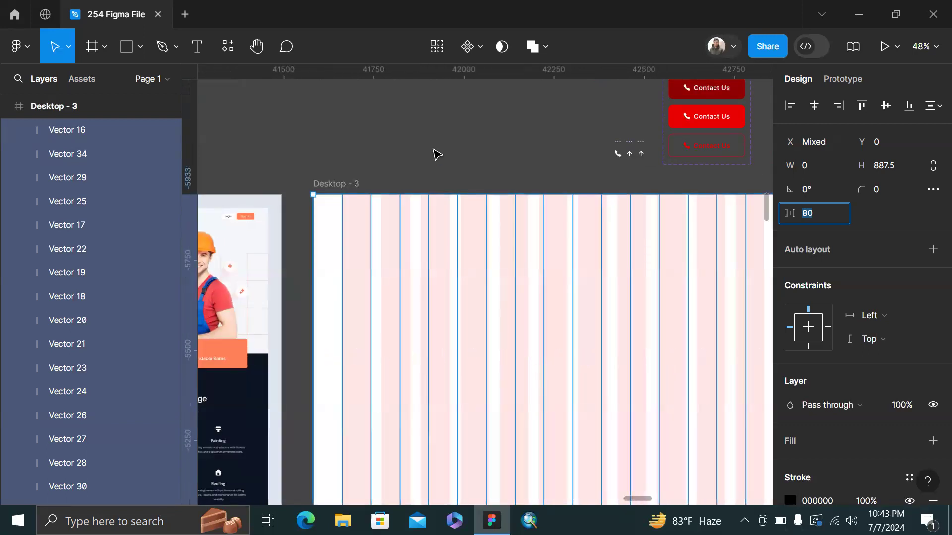
{"action": "scroll", "coordinate": [436, 154], "scroll_direction": "down", "scroll_amount": 5}
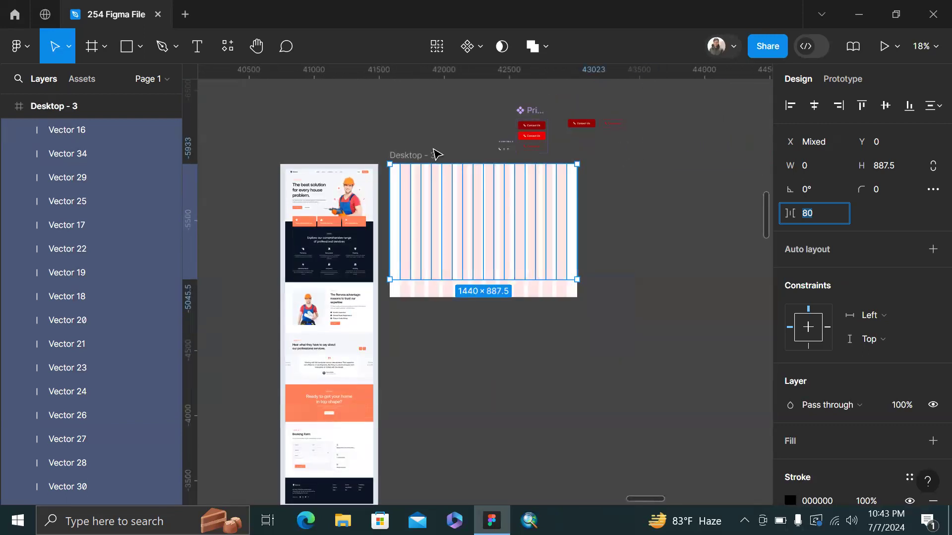
{"action": "key", "text": "ctrl+g"}
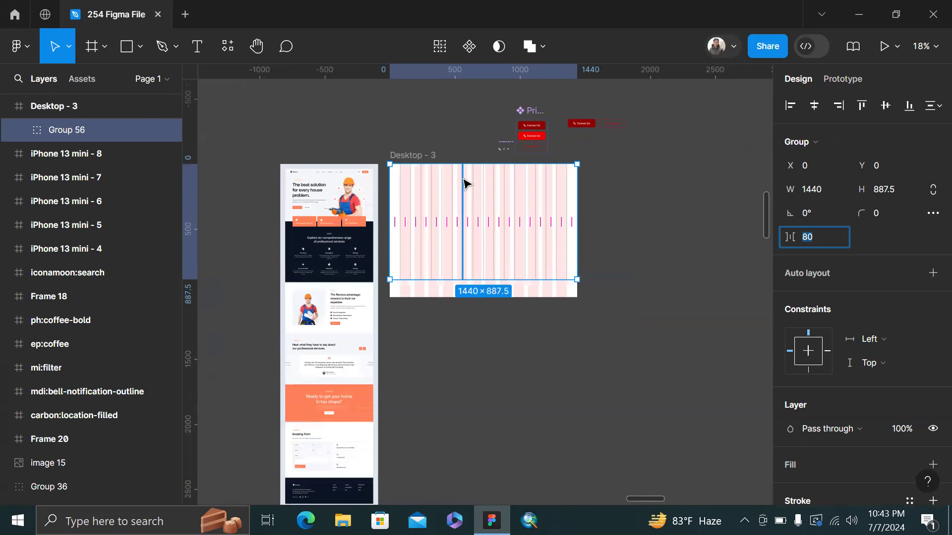
Duplicate the line group and rotate the copy toward horizontal
{"action": "key", "text": "ctrl+d"}
{"action": "scroll", "coordinate": [554, 213], "scroll_direction": "up", "scroll_amount": 2}
{"action": "mouse_move", "coordinate": [589, 145]}
{"action": "left_mouse_down"}
{"action": "mouse_move", "coordinate": [557, 314]}
{"action": "mouse_move", "coordinate": [512, 311]}
{"action": "left_mouse_up"}
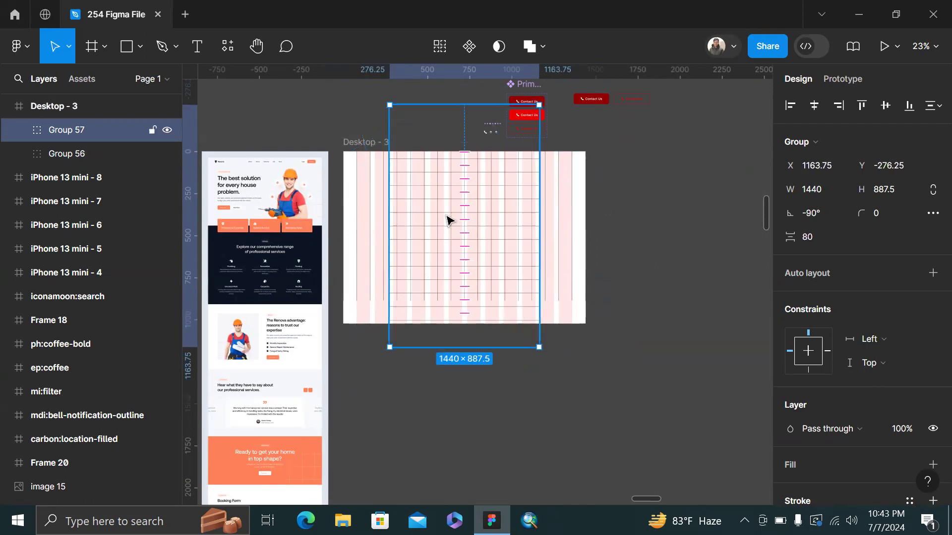
{"action": "scroll", "coordinate": [448, 220], "scroll_direction": "up", "scroll_amount": 2}
{"action": "scroll", "coordinate": [447, 220], "scroll_direction": "up", "scroll_amount": 2}
{"action": "scroll", "coordinate": [448, 219], "scroll_direction": "down", "scroll_amount": 3}
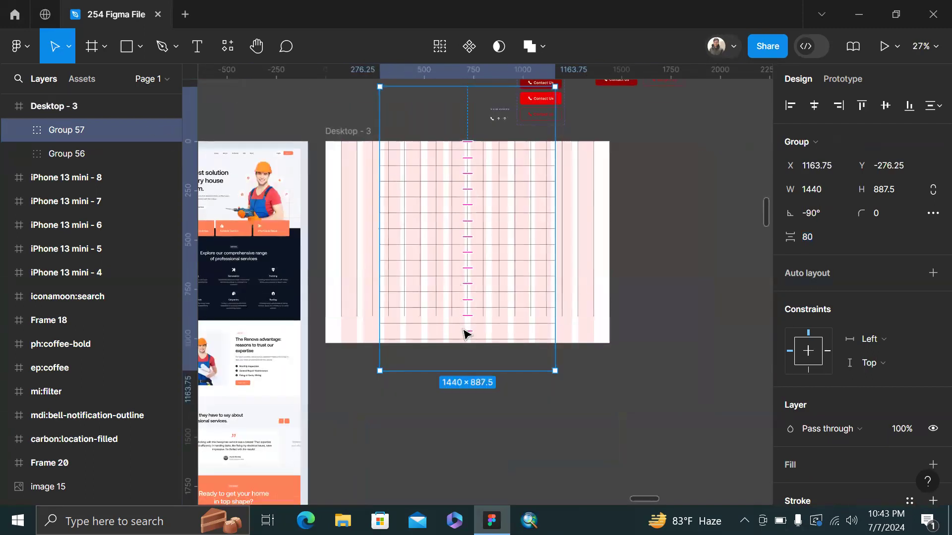
Try 64 spacing and left alignment on the rotated copy, then undo it back upright at X 0, Y 0
{"action": "mouse_move", "coordinate": [464, 329]}
{"action": "left_mouse_down"}
{"action": "mouse_move", "coordinate": [471, 208]}
{"action": "mouse_move", "coordinate": [469, 277]}
{"action": "left_mouse_up"}
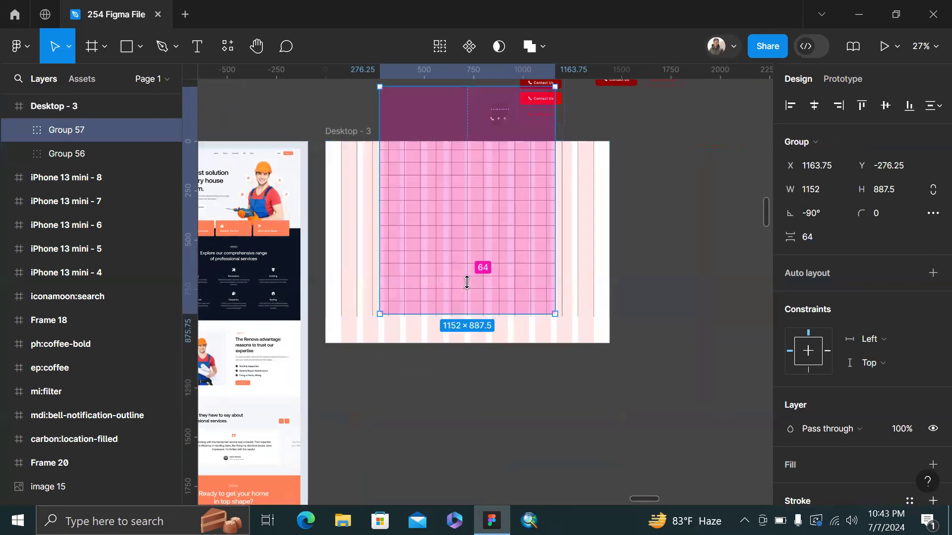
{"action": "mouse_move", "coordinate": [401, 240]}
{"action": "left_mouse_down"}
{"action": "mouse_move", "coordinate": [372, 232]}
{"action": "mouse_move", "coordinate": [373, 241]}
{"action": "left_mouse_up"}
{"action": "scroll", "coordinate": [278, 185], "scroll_direction": "up", "scroll_amount": 5}
{"action": "scroll", "coordinate": [312, 124], "scroll_direction": "up", "scroll_amount": 5}
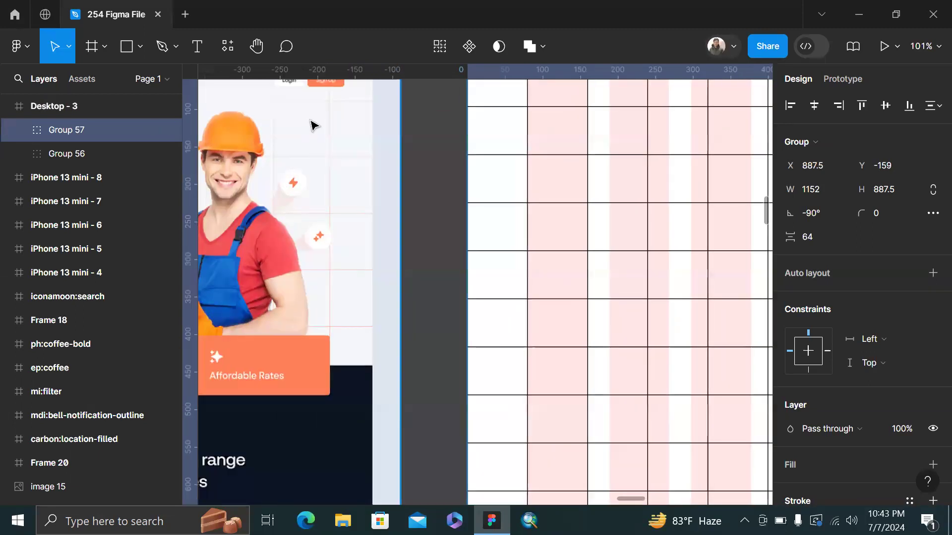
{"action": "scroll", "coordinate": [367, 109], "scroll_direction": "up", "scroll_amount": 4}
{"action": "scroll", "coordinate": [361, 146], "scroll_direction": "down", "scroll_amount": 3}
{"action": "scroll", "coordinate": [360, 146], "scroll_direction": "down", "scroll_amount": 2}
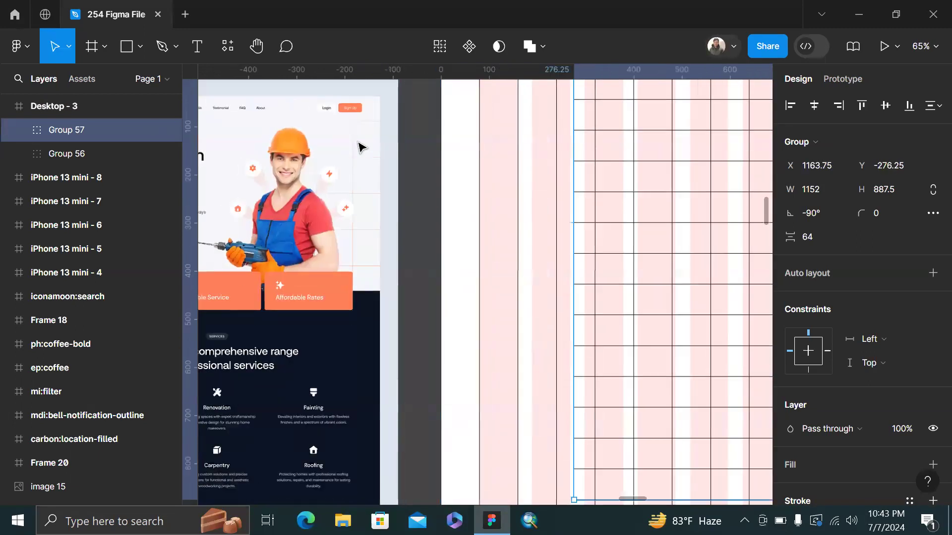
{"action": "scroll", "coordinate": [361, 146], "scroll_direction": "down", "scroll_amount": 5}
{"action": "key", "text": "ctrl+z"}
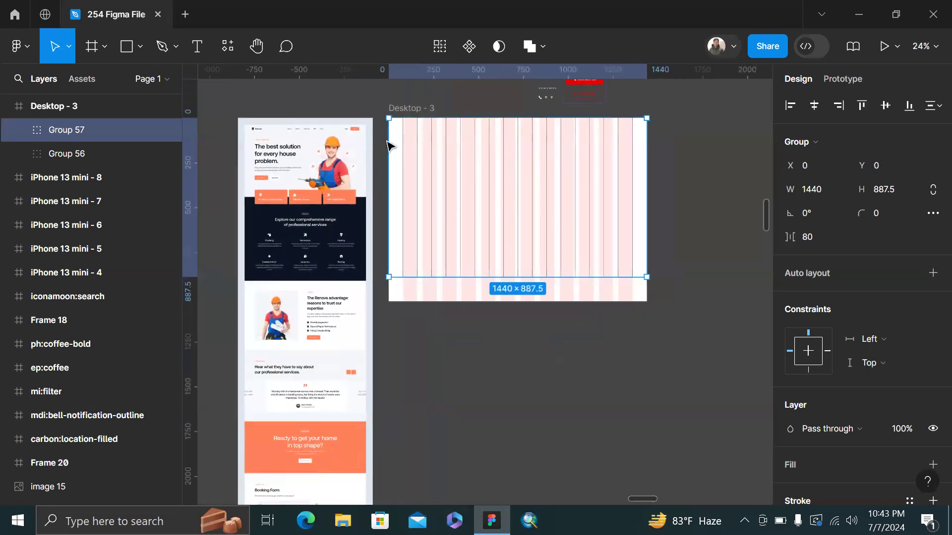
Draw a full-width horizontal line across the Desktop - 3 frame with the pen tool
{"action": "left_click", "coordinate": [400, 94]}
{"action": "scroll", "coordinate": [400, 94], "scroll_direction": "up", "scroll_amount": 2}
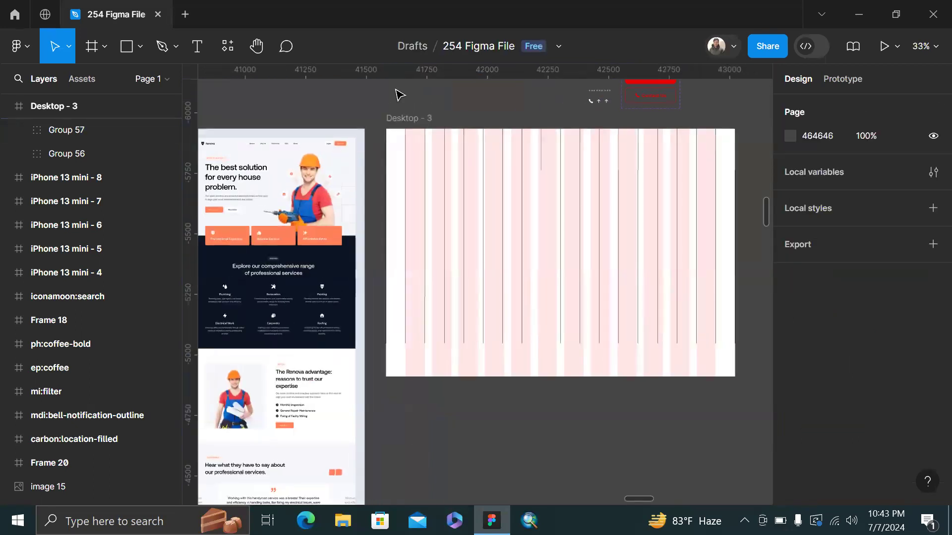
{"action": "scroll", "coordinate": [400, 94], "scroll_direction": "right", "scroll_amount": 2}
{"action": "key", "text": "p"}
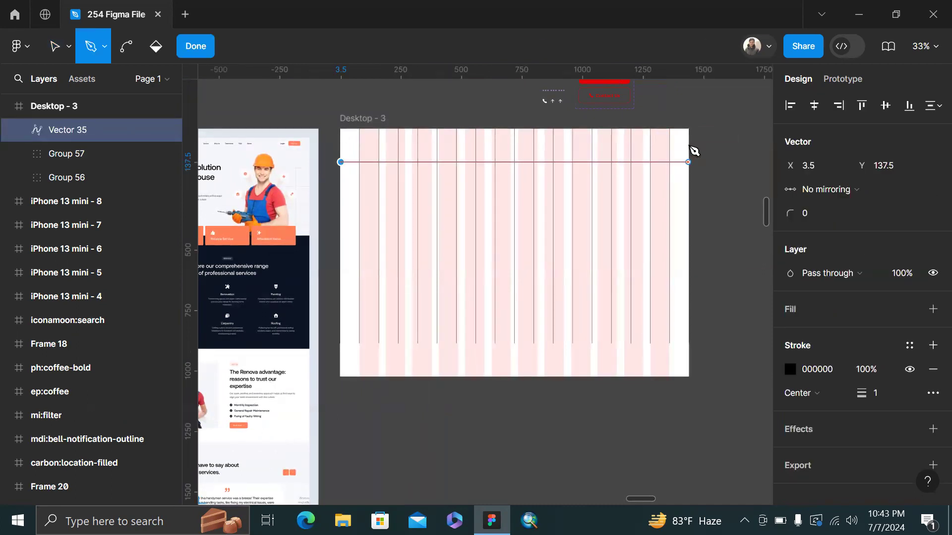
{"action": "scroll", "coordinate": [694, 150], "scroll_direction": "up", "scroll_amount": 3}
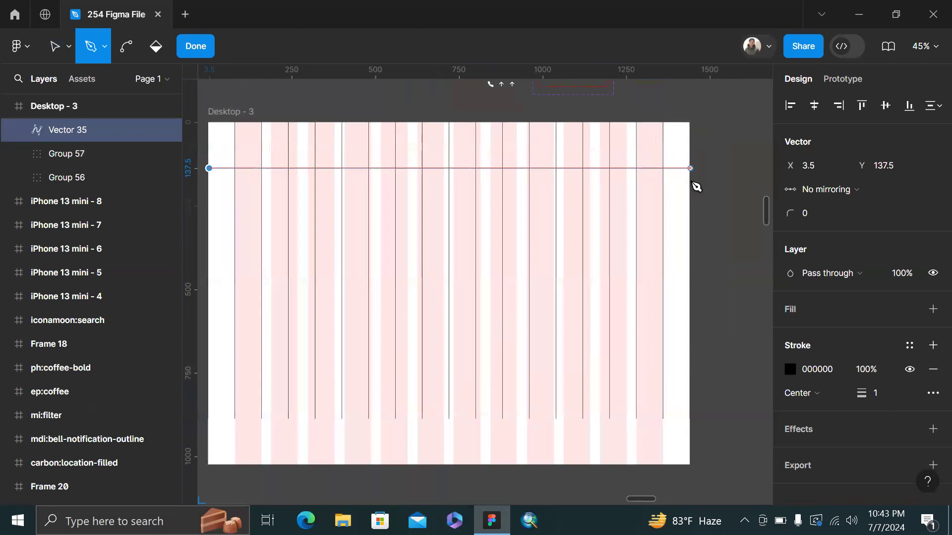
{"action": "left_click", "coordinate": [690, 168]}
{"action": "left_click", "coordinate": [191, 45]}
Duplicate the line down the frame to make six row lines, Vector 35–40
{"action": "mouse_move", "coordinate": [325, 186]}
{"action": "left_mouse_down", "text": "alt"}
{"action": "mouse_move", "coordinate": [328, 226]}
{"action": "mouse_move", "coordinate": [325, 216]}
{"action": "left_mouse_up", "text": "alt"}
{"action": "key", "text": "ctrl+d"}
{"action": "key", "text": "ctrl+d"}
{"action": "key", "text": "ctrl+d"}
{"action": "key", "text": "ctrl+d"}
{"action": "scroll", "coordinate": [423, 255], "scroll_direction": "down", "scroll_amount": 2, "text": "ctrl"}
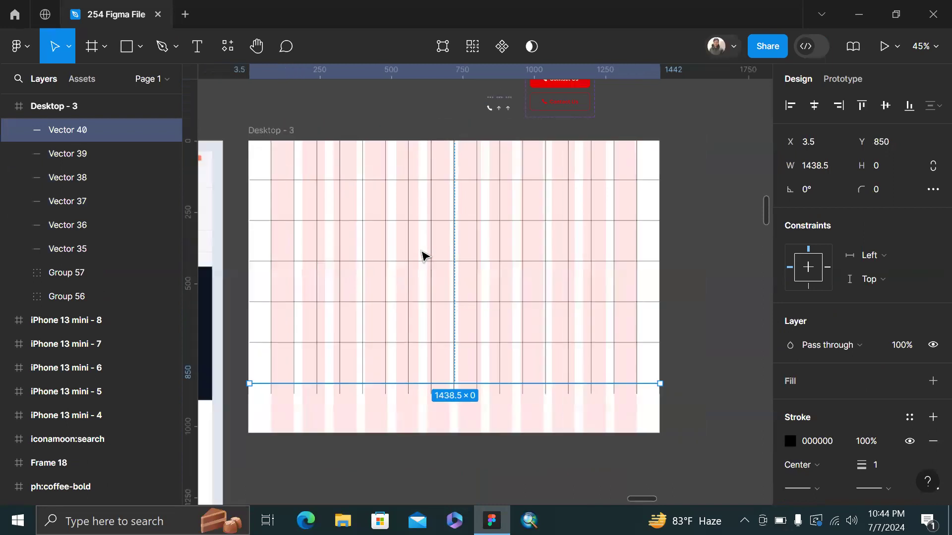
{"action": "scroll", "coordinate": [423, 255], "scroll_direction": "down", "scroll_amount": 3, "text": "ctrl"}
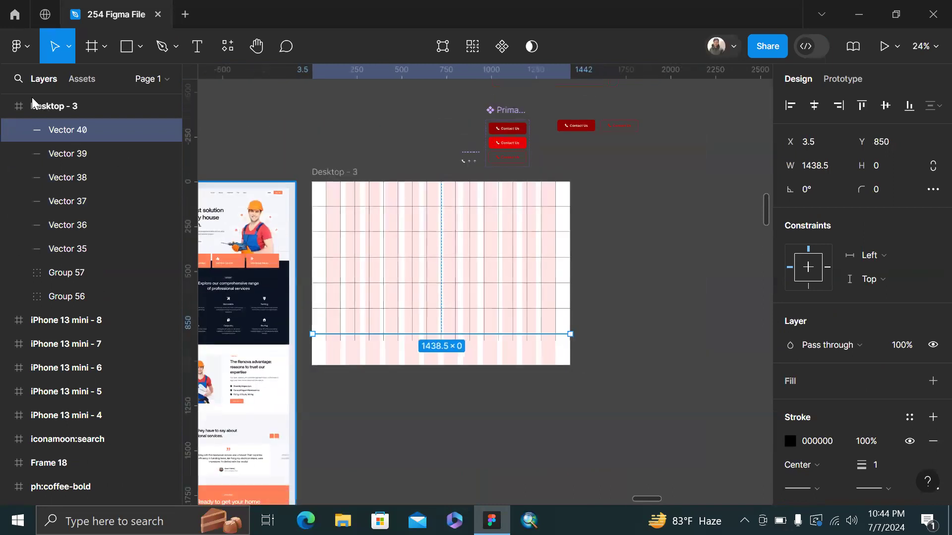
{"action": "left_click", "coordinate": [402, 195]}
{"action": "left_click", "coordinate": [385, 203]}
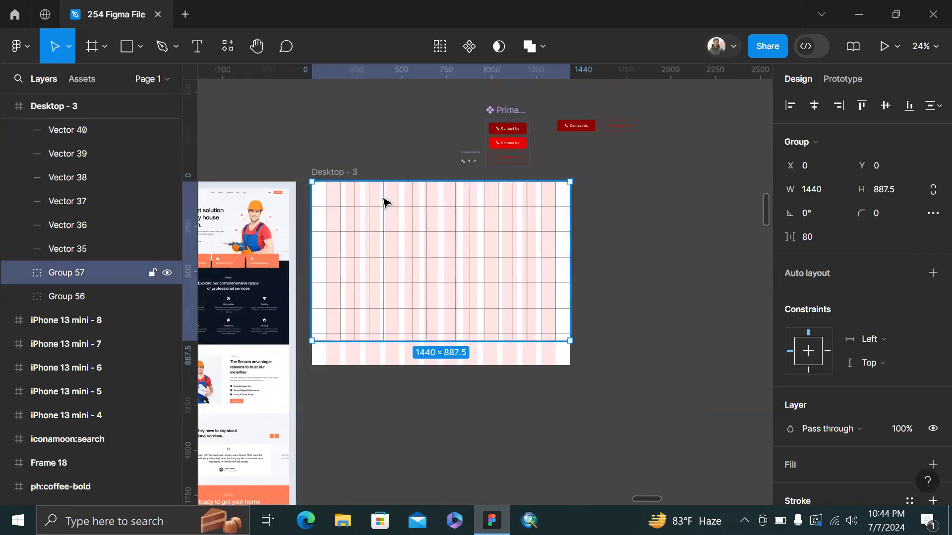
Lock Group 57 and distribute the six row lines with even vertical spacing
{"action": "left_click", "coordinate": [152, 272]}
{"action": "left_click", "coordinate": [476, 212]}
{"action": "left_click_drag", "start_coordinate": [615, 193], "coordinate": [441, 390]}
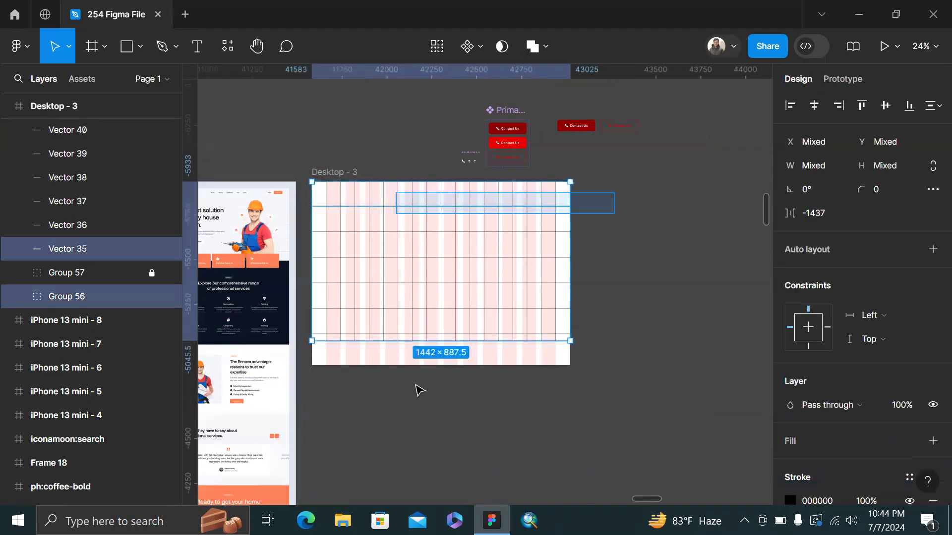
{"action": "left_click", "coordinate": [510, 375]}
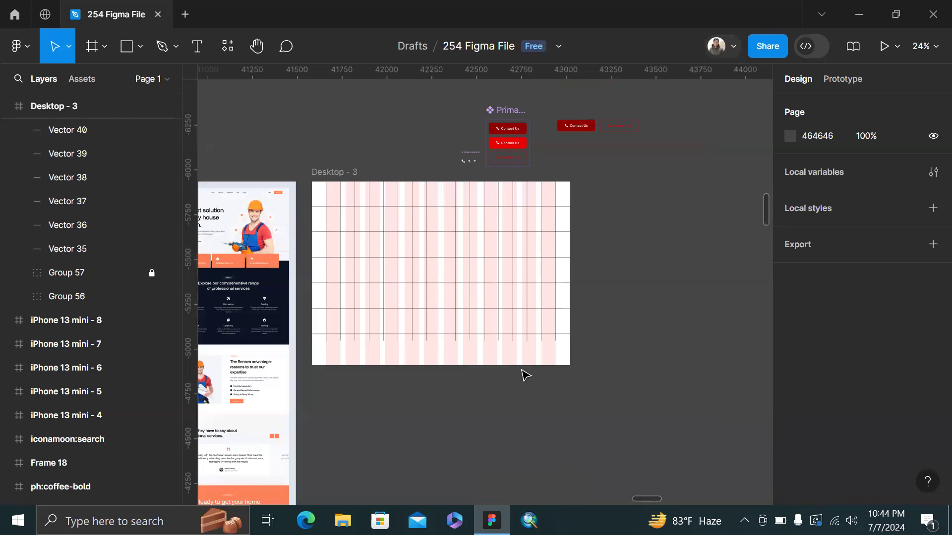
{"action": "left_click_drag", "start_coordinate": [522, 374], "coordinate": [410, 201]}
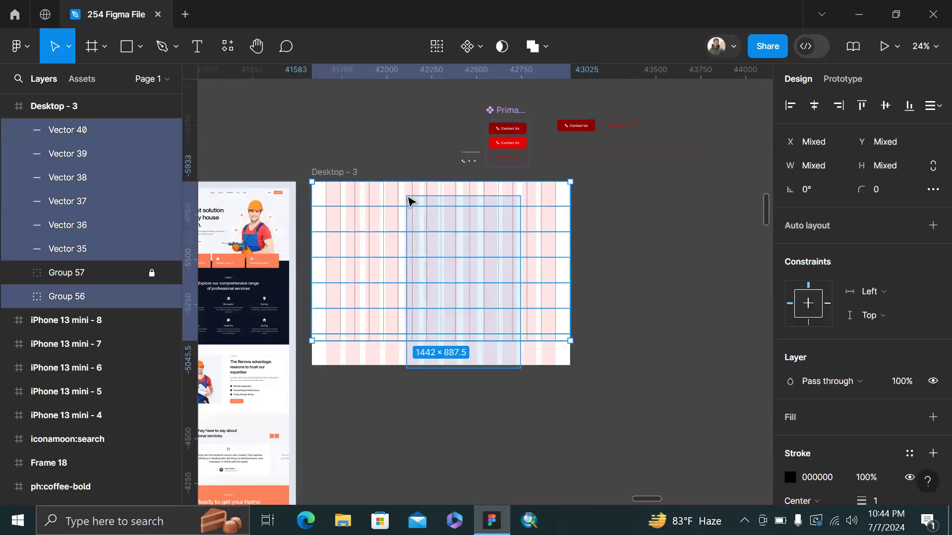
{"action": "left_click", "coordinate": [930, 109]}
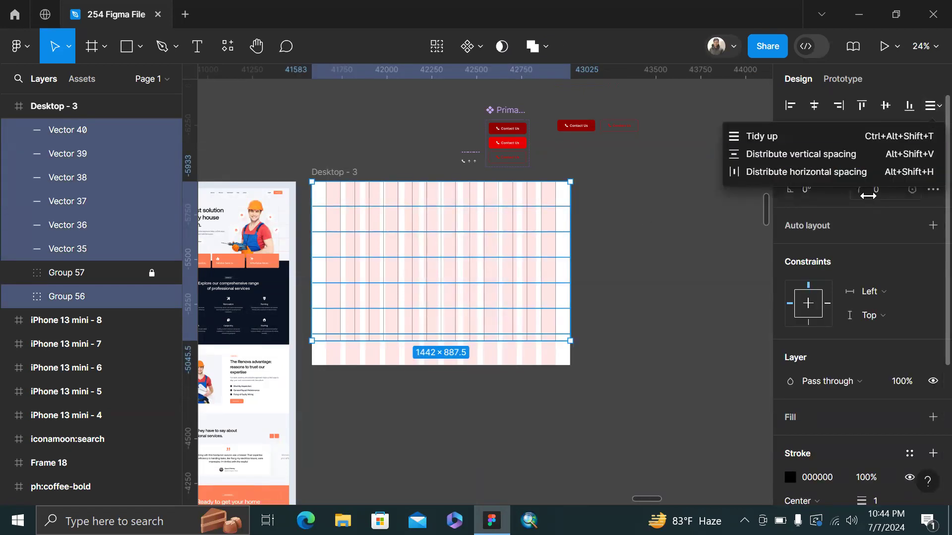
{"action": "left_click", "coordinate": [834, 160]}
{"action": "scroll", "coordinate": [548, 220], "scroll_direction": "up", "scroll_amount": 3, "text": "ctrl"}
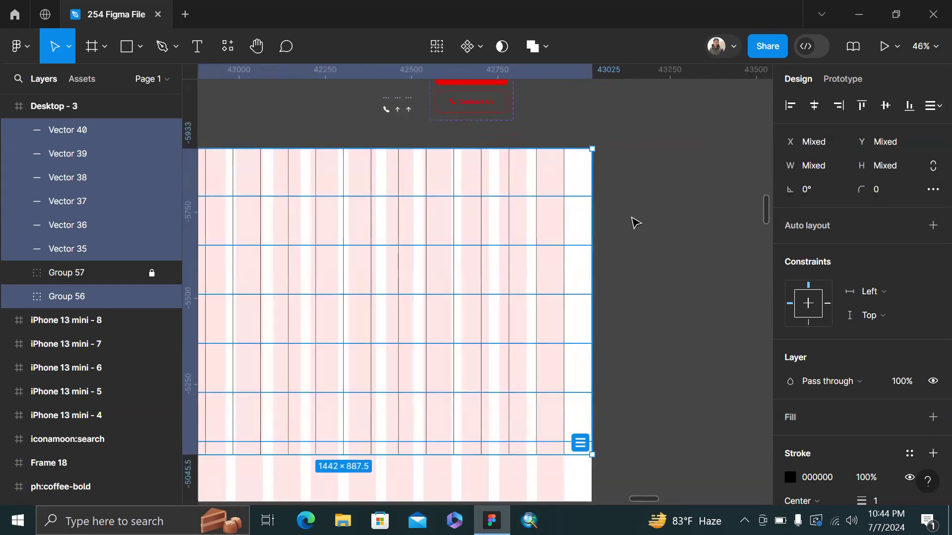
Delete the leftover Group 56 grid from Desktop - 3
{"action": "left_click", "coordinate": [636, 223]}
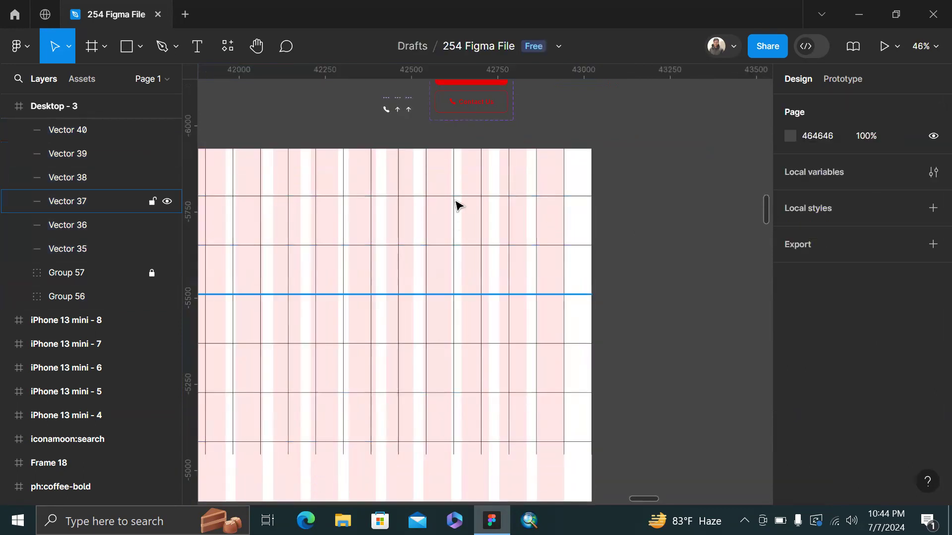
{"action": "left_click", "coordinate": [705, 142]}
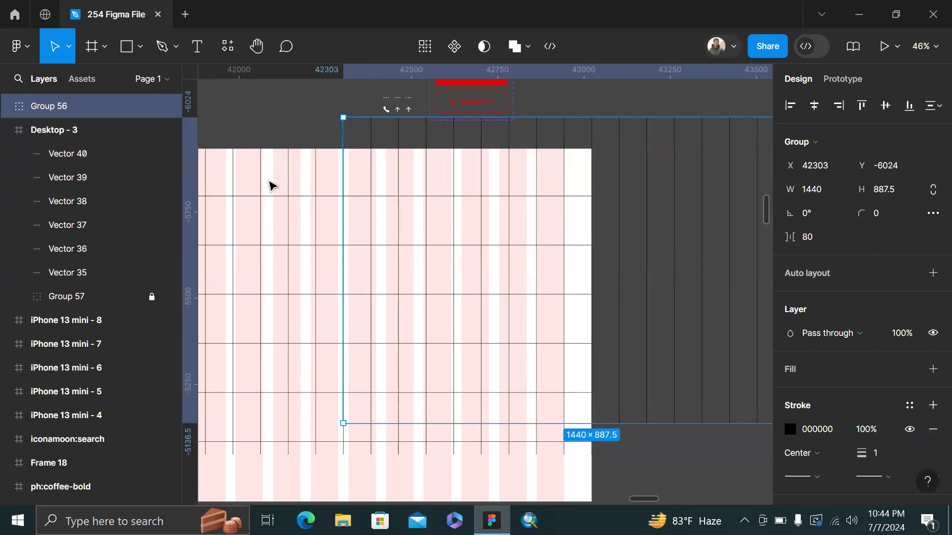
{"action": "left_click", "coordinate": [313, 185]}
{"action": "left_click_drag", "start_coordinate": [302, 181], "coordinate": [268, 166]}
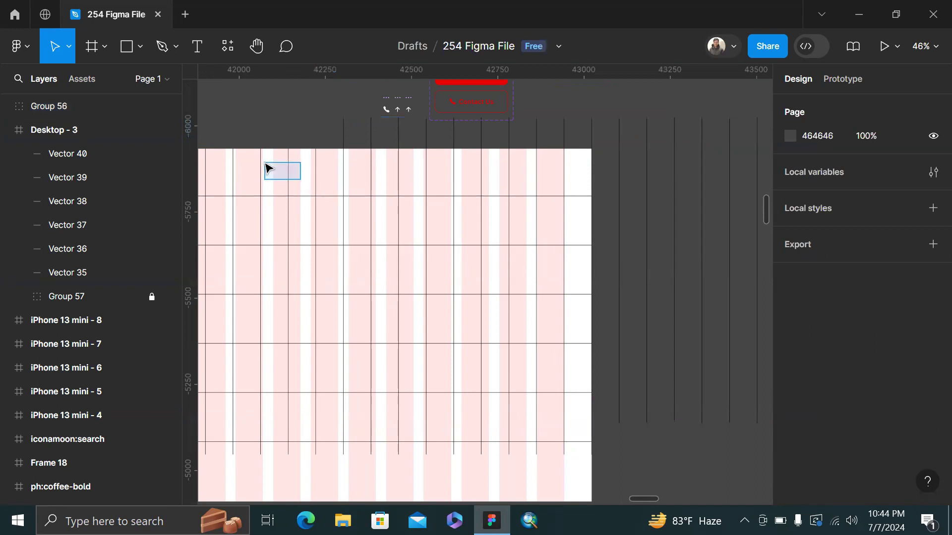
{"action": "key", "text": "Tab"}
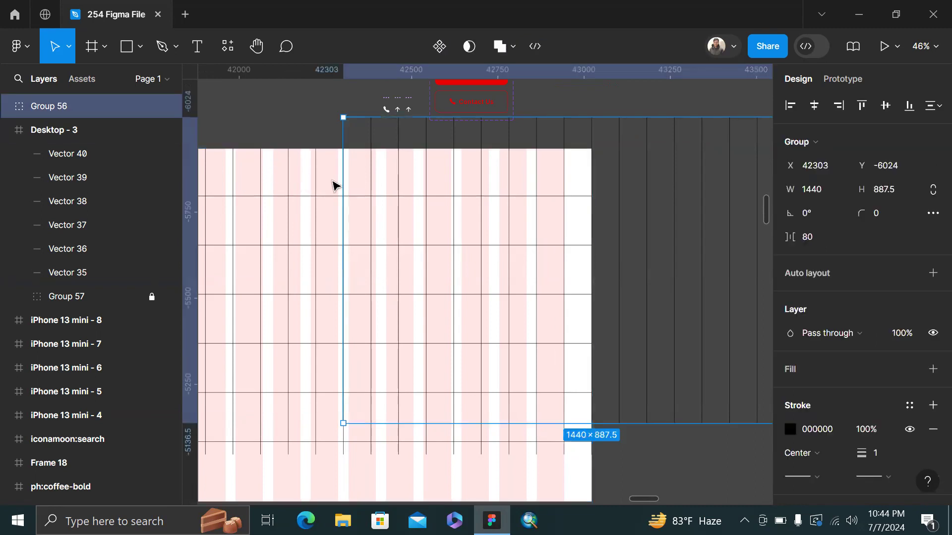
{"action": "key", "text": "Delete"}
{"action": "scroll", "coordinate": [396, 228], "scroll_direction": "down", "scroll_amount": 1}
{"action": "scroll", "coordinate": [395, 227], "scroll_direction": "left", "scroll_amount": 2}
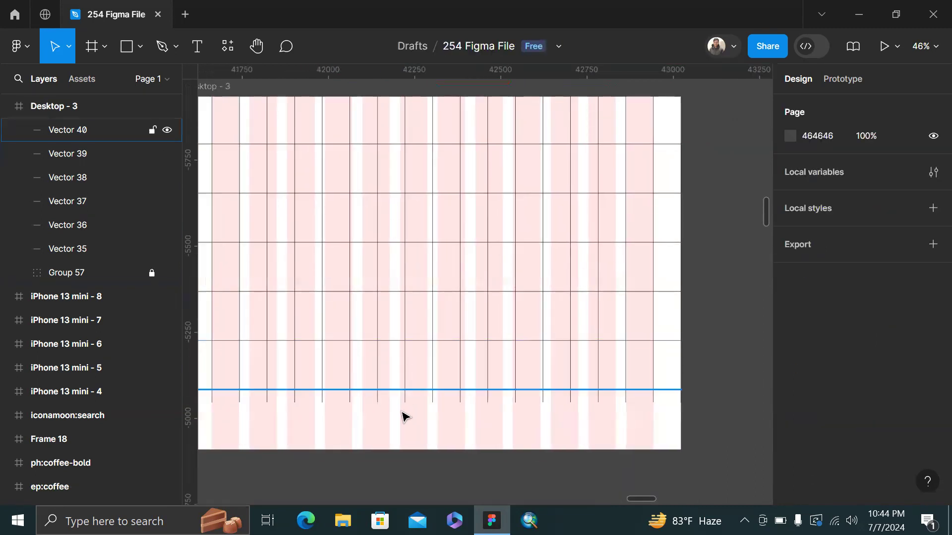
Set the spacing between the six row lines to 150
{"action": "key", "text": "ctrl+a"}
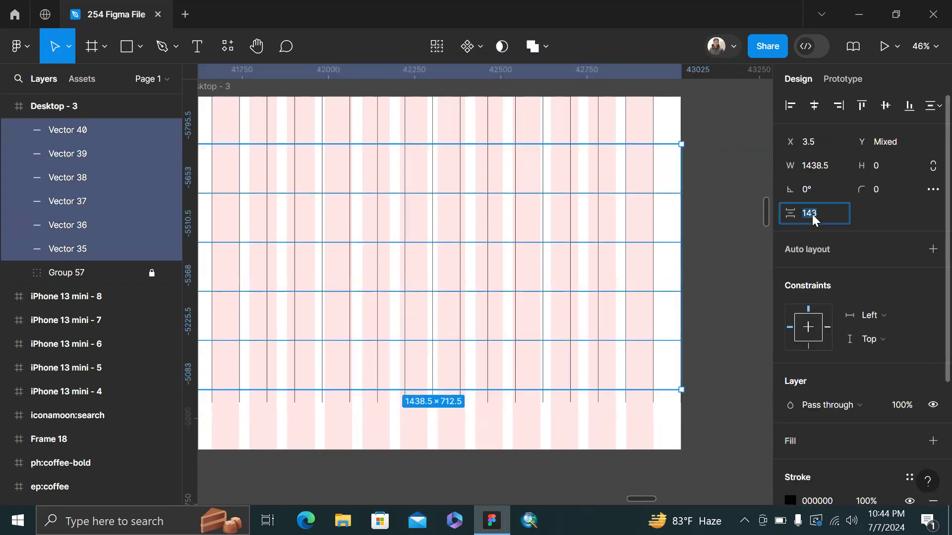
{"action": "type", "text": "0"}
{"action": "key", "text": "Return"}
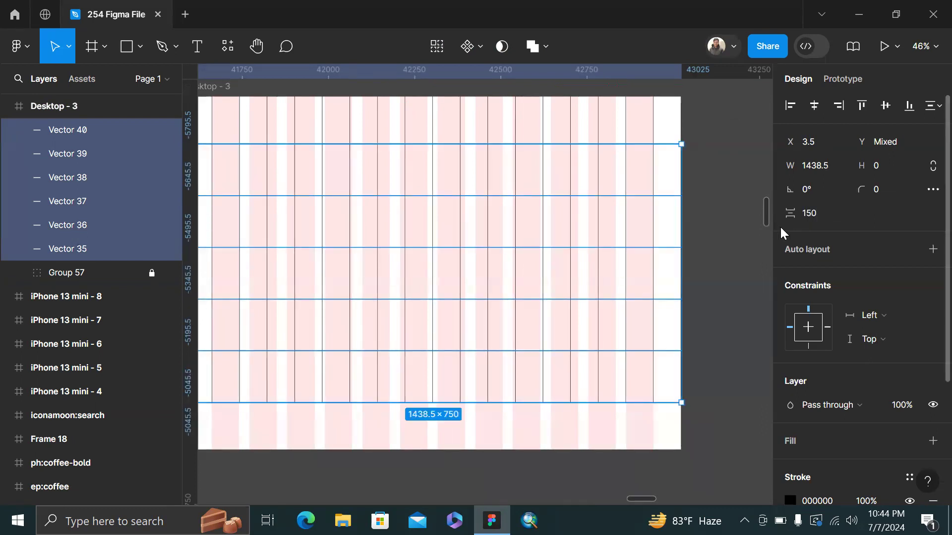
Shift the row lines slightly right and group them as Group 58
{"action": "left_click_drag", "start_coordinate": [523, 274], "coordinate": [529, 244]}
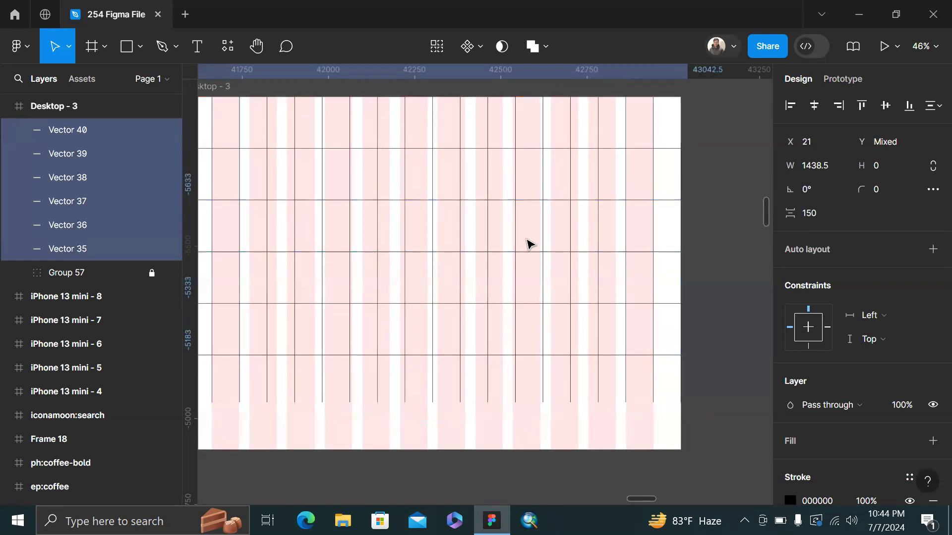
{"action": "left_click_drag", "start_coordinate": [530, 244], "coordinate": [529, 244]}
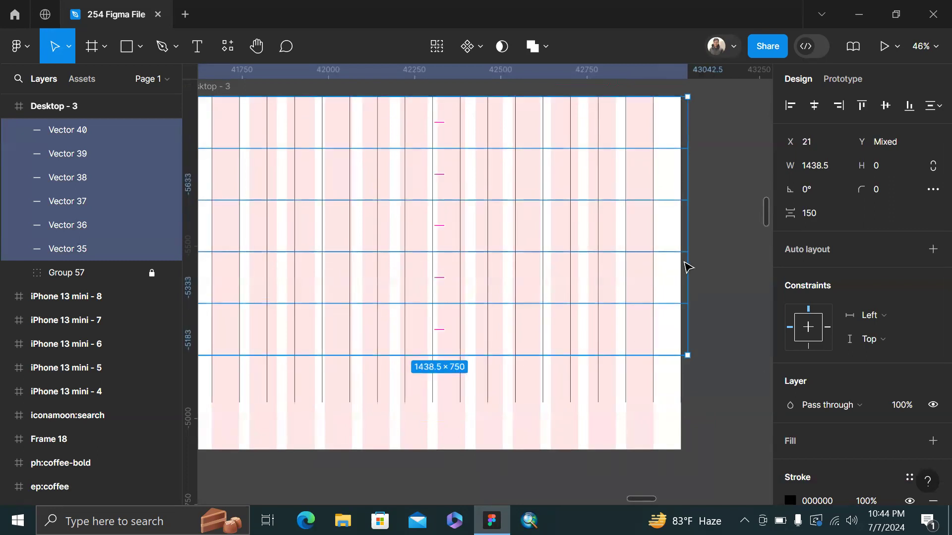
{"action": "key", "text": "ctrl+g"}
{"action": "left_click", "coordinate": [719, 247]}
{"action": "scroll", "coordinate": [719, 247], "scroll_direction": "down", "scroll_amount": 4}
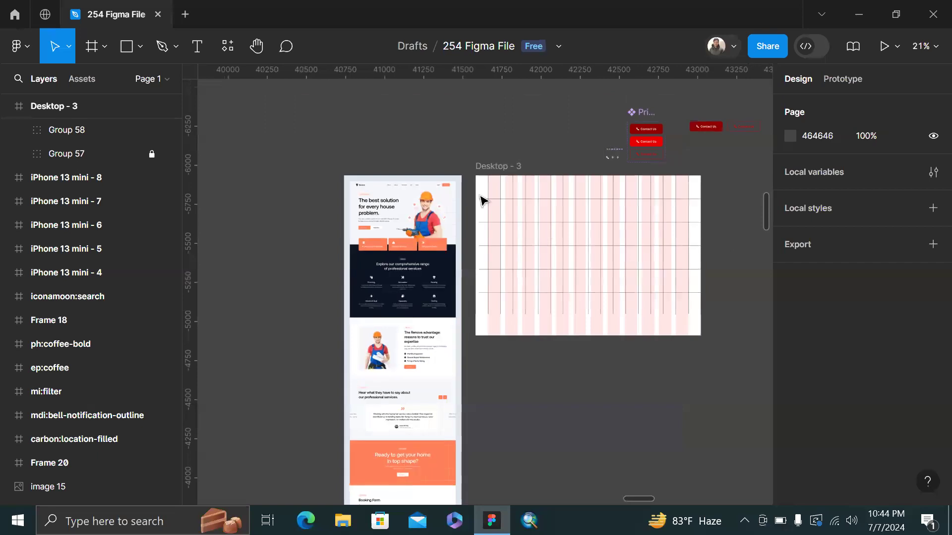
{"action": "scroll", "coordinate": [484, 201], "scroll_direction": "up", "scroll_amount": 1}
{"action": "scroll", "coordinate": [484, 201], "scroll_direction": "up", "scroll_amount": 5}
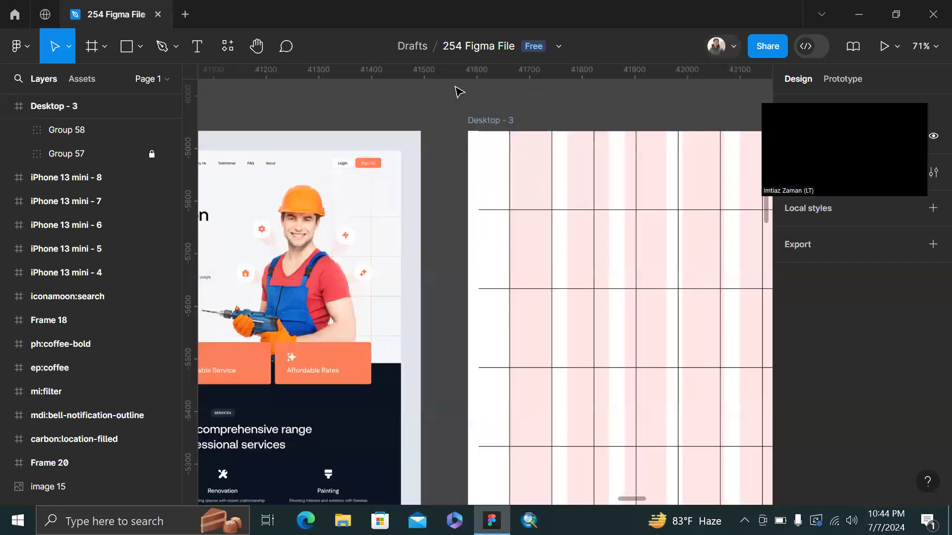
{"action": "scroll", "coordinate": [490, 163], "scroll_direction": "down", "scroll_amount": 1}
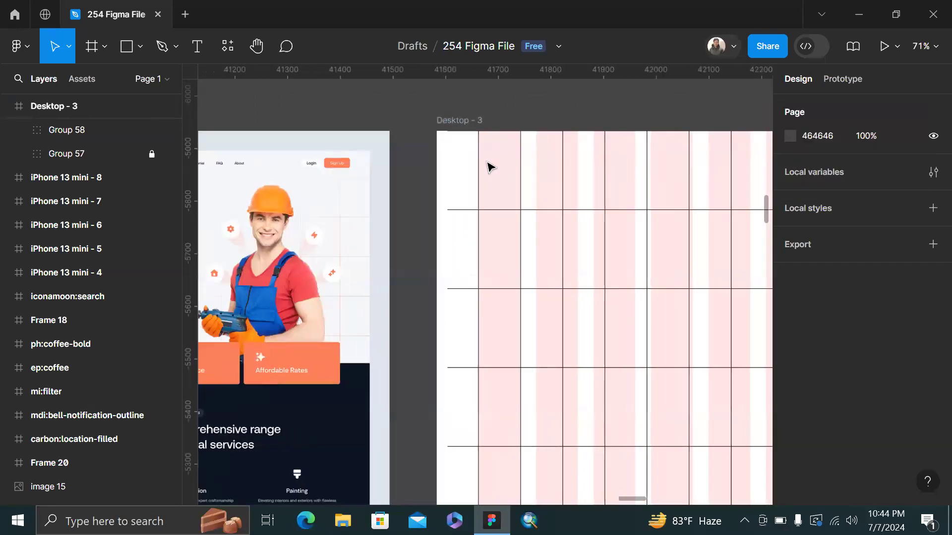
{"action": "scroll", "coordinate": [503, 187], "scroll_direction": "down", "scroll_amount": 1}
{"action": "scroll", "coordinate": [504, 187], "scroll_direction": "down", "scroll_amount": 1}
{"action": "scroll", "coordinate": [567, 311], "scroll_direction": "down", "scroll_amount": 1}
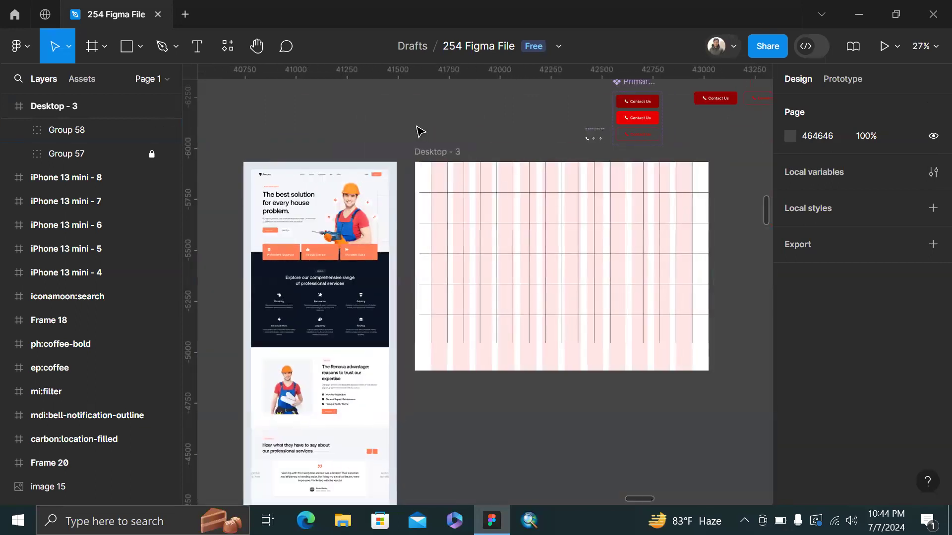
{"action": "scroll", "coordinate": [420, 131], "scroll_direction": "up", "scroll_amount": 2}
{"action": "scroll", "coordinate": [420, 131], "scroll_direction": "down", "scroll_amount": 3}
{"action": "scroll", "coordinate": [421, 132], "scroll_direction": "down", "scroll_amount": 2}
{"action": "scroll", "coordinate": [420, 131], "scroll_direction": "up", "scroll_amount": 4}
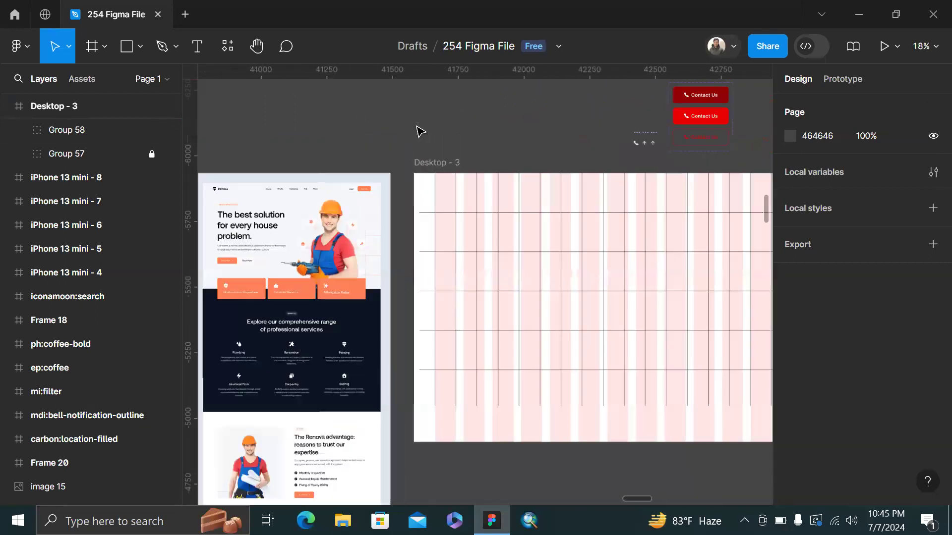
{"action": "scroll", "coordinate": [419, 131], "scroll_direction": "up", "scroll_amount": 1}
{"action": "scroll", "coordinate": [418, 119], "scroll_direction": "up", "scroll_amount": 3}
{"action": "scroll", "coordinate": [431, 123], "scroll_direction": "up", "scroll_amount": 2}
Draw an 83×83 square above the landing page and duplicate it into three squares
{"action": "key", "text": "r"}
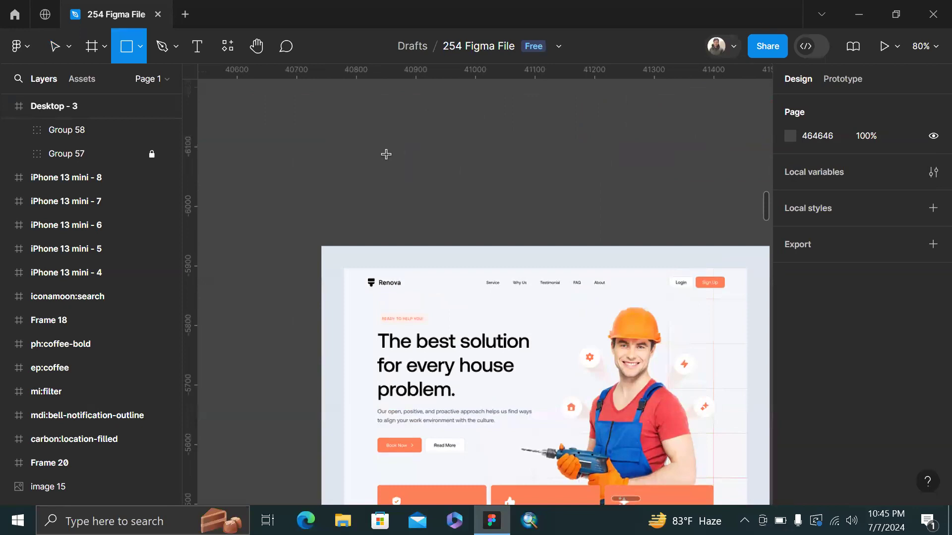
{"action": "left_click_drag", "start_coordinate": [387, 154], "coordinate": [437, 204]}
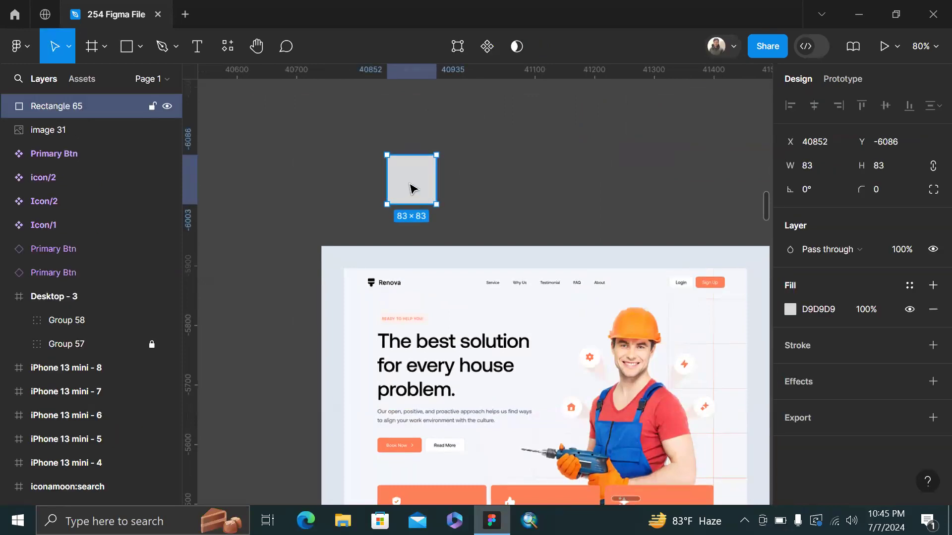
{"action": "key", "text": "ctrl+d"}
{"action": "left_click_drag", "start_coordinate": [476, 187], "coordinate": [470, 185]}
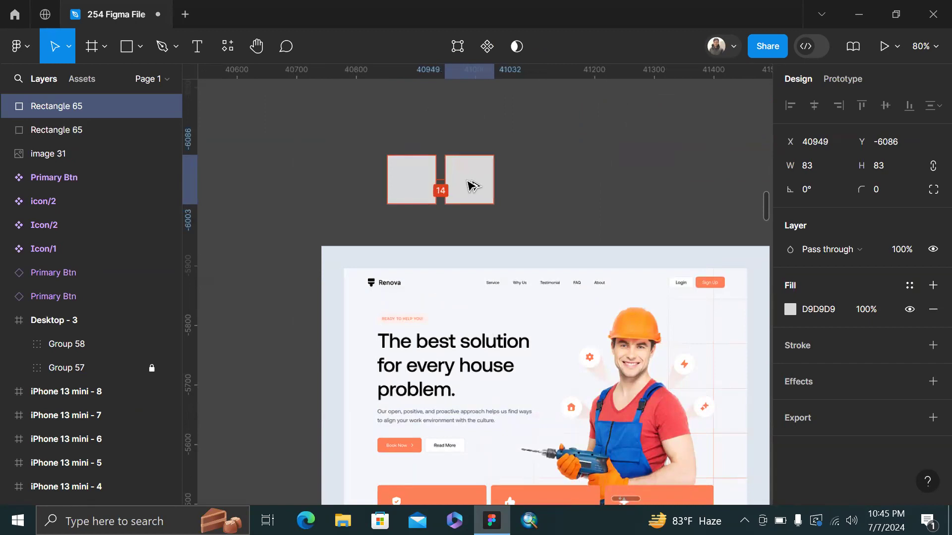
{"action": "scroll", "coordinate": [457, 190], "scroll_direction": "right", "scroll_amount": 2}
{"action": "left_click_drag", "start_coordinate": [395, 187], "coordinate": [463, 193]}
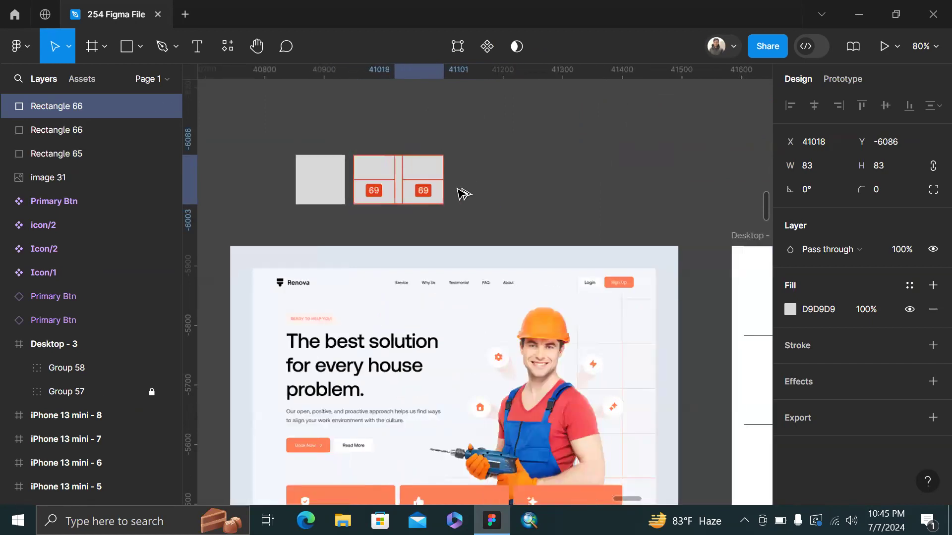
{"action": "scroll", "coordinate": [450, 319], "scroll_direction": "up", "scroll_amount": 3, "text": "ctrl"}
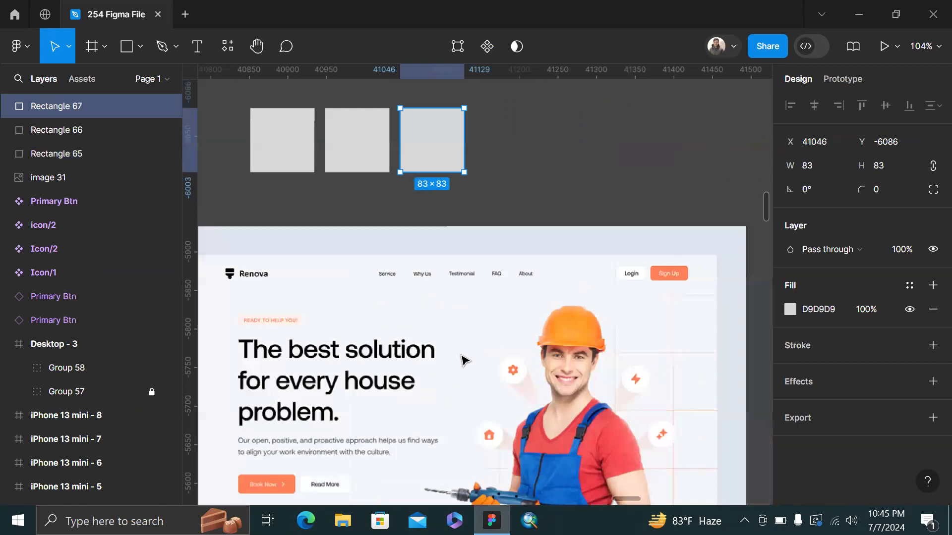
{"action": "scroll", "coordinate": [464, 362], "scroll_direction": "down", "scroll_amount": 2}
{"action": "scroll", "coordinate": [442, 323], "scroll_direction": "up", "scroll_amount": 1}
{"action": "scroll", "coordinate": [436, 209], "scroll_direction": "up", "scroll_amount": 2}
{"action": "scroll", "coordinate": [442, 169], "scroll_direction": "left", "scroll_amount": 2}
Fill the first square with the orange accent and the second with dark navy, sampled from the design
{"action": "left_click", "coordinate": [444, 153]}
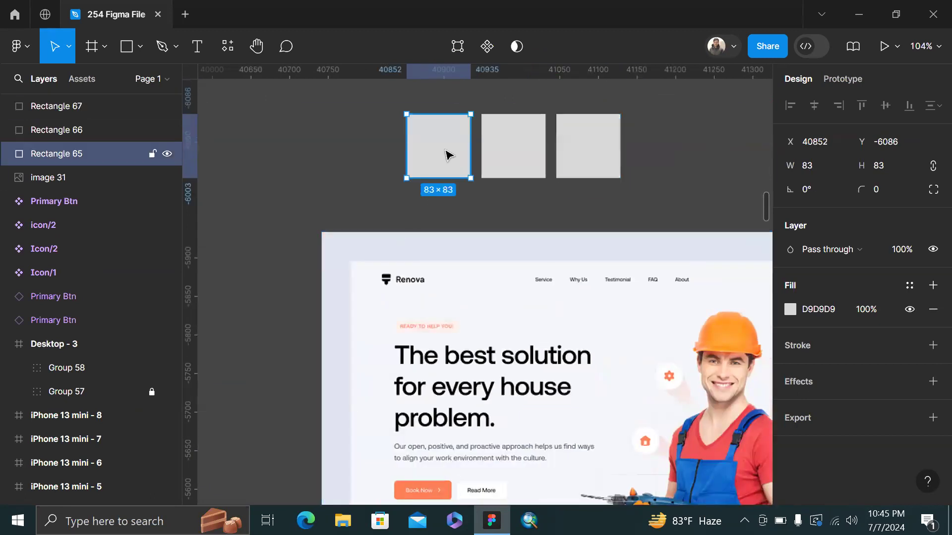
{"action": "scroll", "coordinate": [454, 233], "scroll_direction": "down", "scroll_amount": 5}
{"action": "key", "text": "i"}
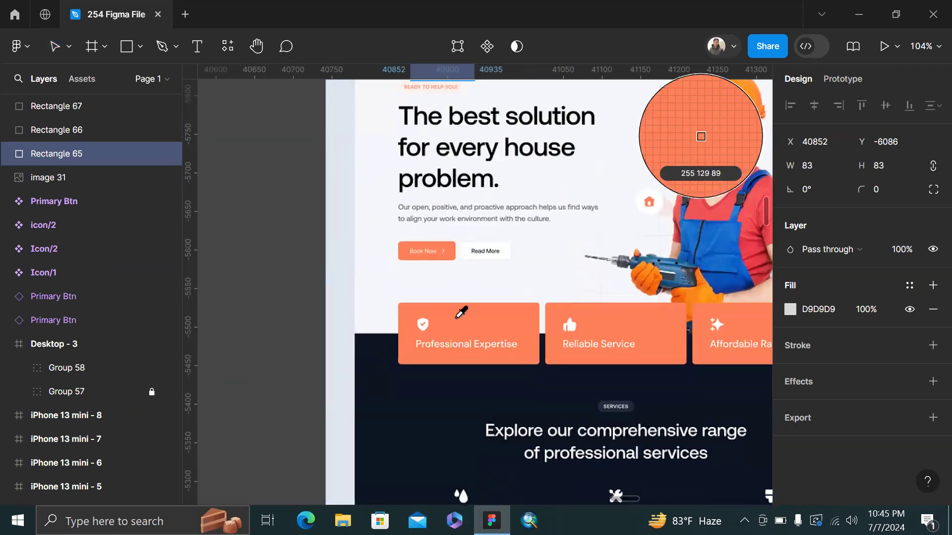
{"action": "left_click", "coordinate": [461, 313]}
{"action": "scroll", "coordinate": [459, 320], "scroll_direction": "down", "scroll_amount": 3, "text": "ctrl"}
{"action": "scroll", "coordinate": [476, 199], "scroll_direction": "down", "scroll_amount": 2, "text": "ctrl"}
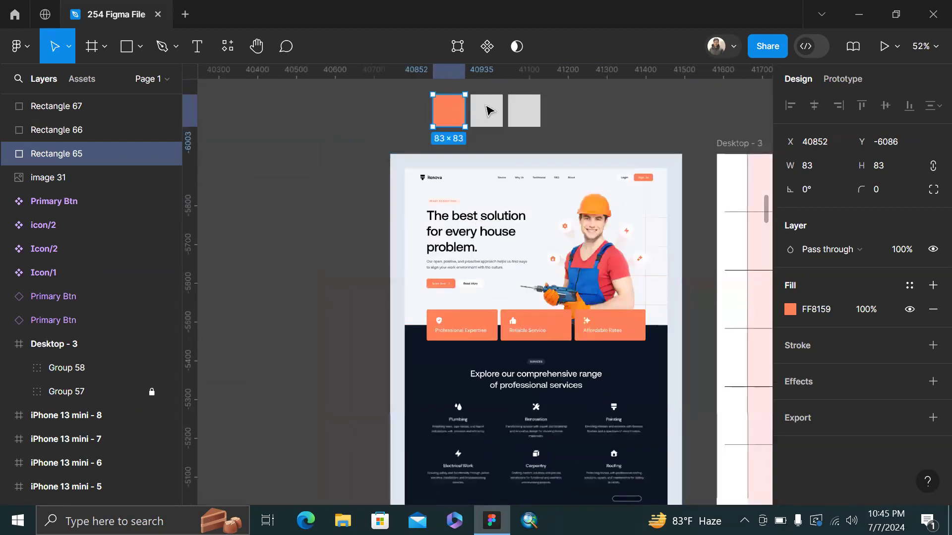
{"action": "left_click", "coordinate": [488, 110]}
{"action": "scroll", "coordinate": [493, 276], "scroll_direction": "down", "scroll_amount": 3}
{"action": "key", "text": "i"}
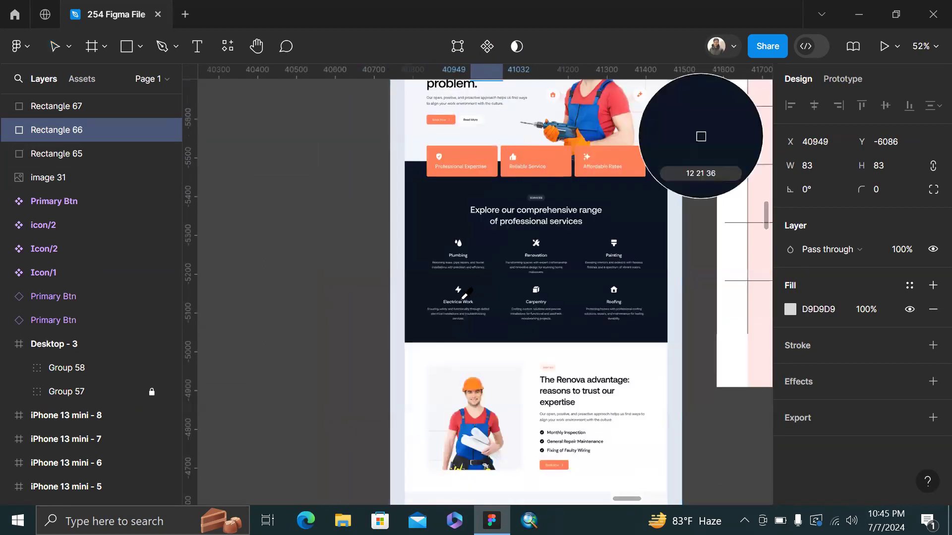
{"action": "left_click", "coordinate": [455, 211]}
{"action": "scroll", "coordinate": [461, 189], "scroll_direction": "up", "scroll_amount": 3}
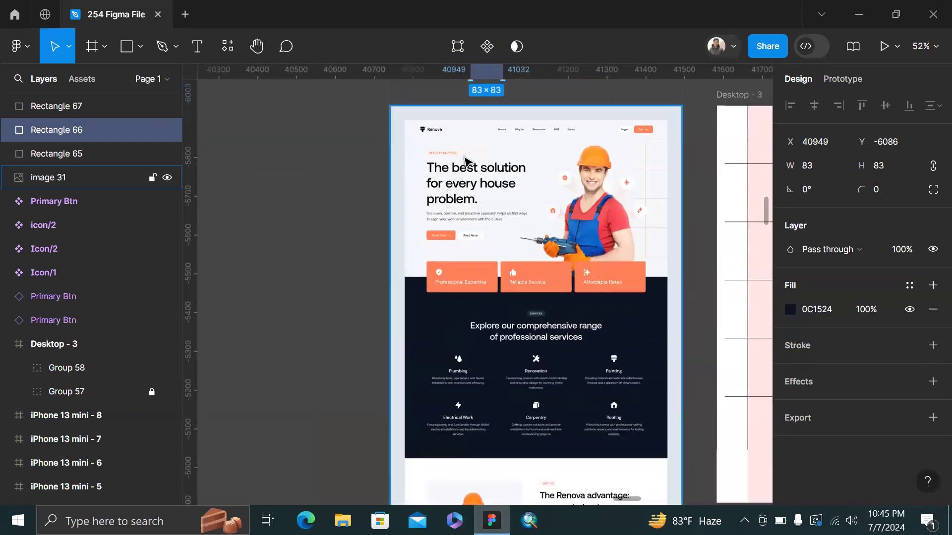
{"action": "scroll", "coordinate": [467, 159], "scroll_direction": "up", "scroll_amount": 2, "text": "ctrl"}
{"action": "scroll", "coordinate": [391, 149], "scroll_direction": "up", "scroll_amount": 2, "text": "ctrl"}
{"action": "scroll", "coordinate": [421, 148], "scroll_direction": "up", "scroll_amount": 2, "text": "ctrl"}
{"action": "scroll", "coordinate": [446, 146], "scroll_direction": "down", "scroll_amount": 3, "text": "ctrl"}
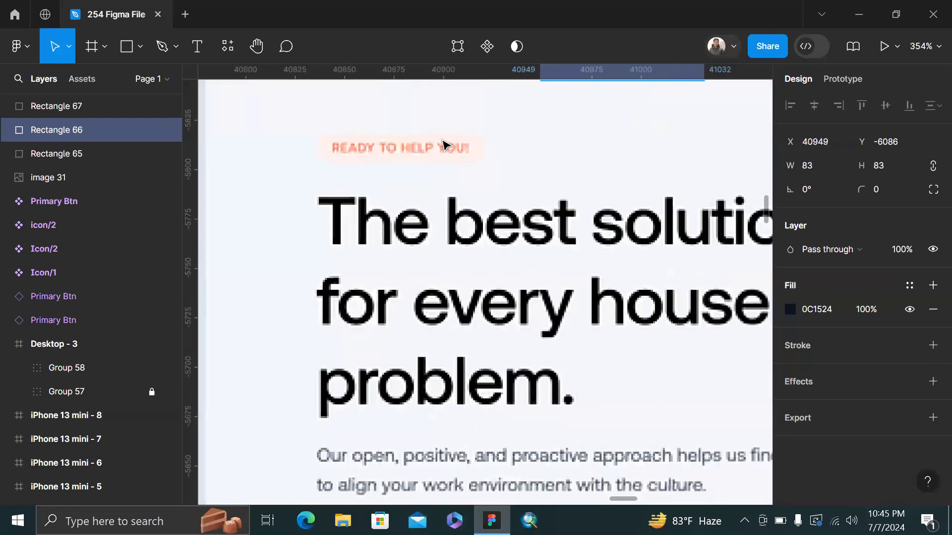
{"action": "scroll", "coordinate": [444, 145], "scroll_direction": "down", "scroll_amount": 2, "text": "ctrl"}
{"action": "scroll", "coordinate": [444, 145], "scroll_direction": "up", "scroll_amount": 3}
{"action": "scroll", "coordinate": [442, 147], "scroll_direction": "down", "scroll_amount": 2, "text": "ctrl"}
Add a copy of the orange square filled with the pale peach badge colour
{"action": "left_click", "coordinate": [439, 182]}
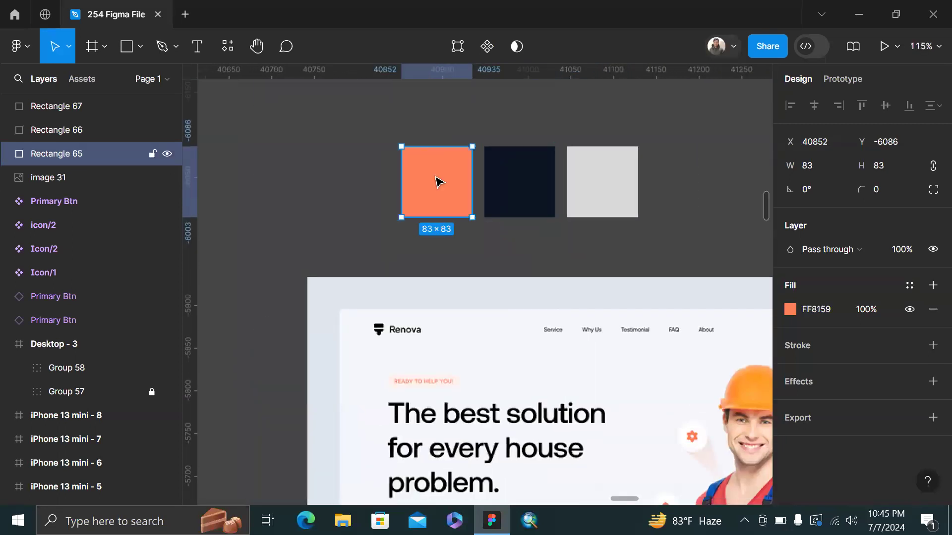
{"action": "mouse_move", "coordinate": [406, 183]}
{"action": "left_mouse_down"}
{"action": "mouse_move", "coordinate": [341, 181]}
{"action": "mouse_move", "coordinate": [430, 184]}
{"action": "left_mouse_up"}
{"action": "scroll", "coordinate": [438, 268], "scroll_direction": "up", "scroll_amount": 2, "text": "ctrl"}
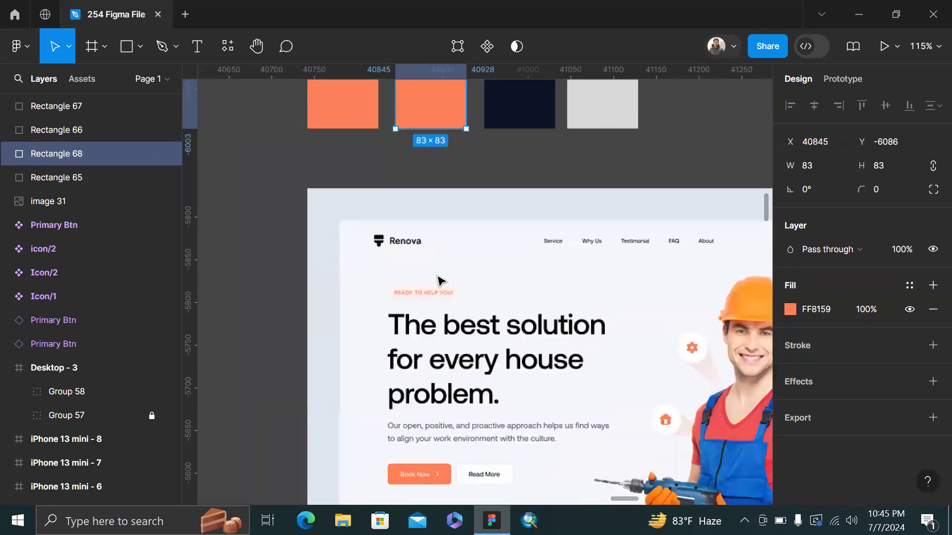
{"action": "scroll", "coordinate": [440, 282], "scroll_direction": "up", "scroll_amount": 2, "text": "ctrl"}
{"action": "scroll", "coordinate": [440, 281], "scroll_direction": "up", "scroll_amount": 3, "text": "ctrl"}
{"action": "key", "text": "i"}
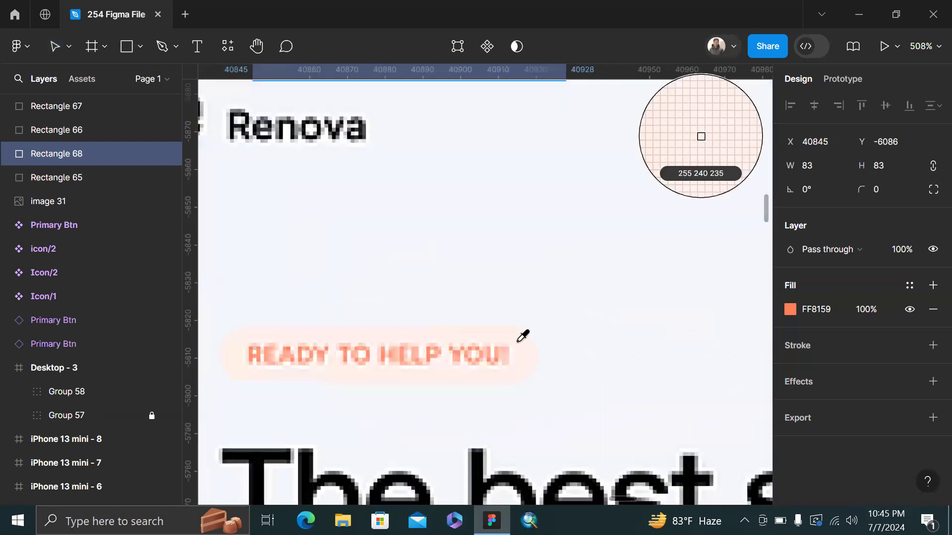
{"action": "left_click", "coordinate": [518, 342]}
{"action": "scroll", "coordinate": [518, 346], "scroll_direction": "down", "scroll_amount": 3, "text": "ctrl"}
{"action": "scroll", "coordinate": [518, 346], "scroll_direction": "down", "scroll_amount": 3, "text": "ctrl"}
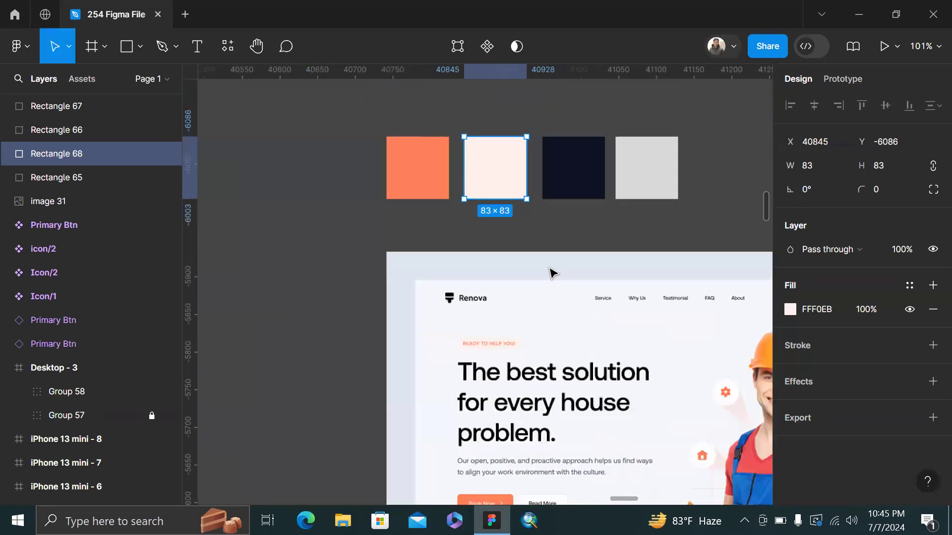
Darken the light grey square's fill to dark grey 505050
{"action": "left_click", "coordinate": [559, 235]}
{"action": "scroll", "coordinate": [558, 234], "scroll_direction": "right", "scroll_amount": 3}
{"action": "scroll", "coordinate": [558, 234], "scroll_direction": "right", "scroll_amount": 1}
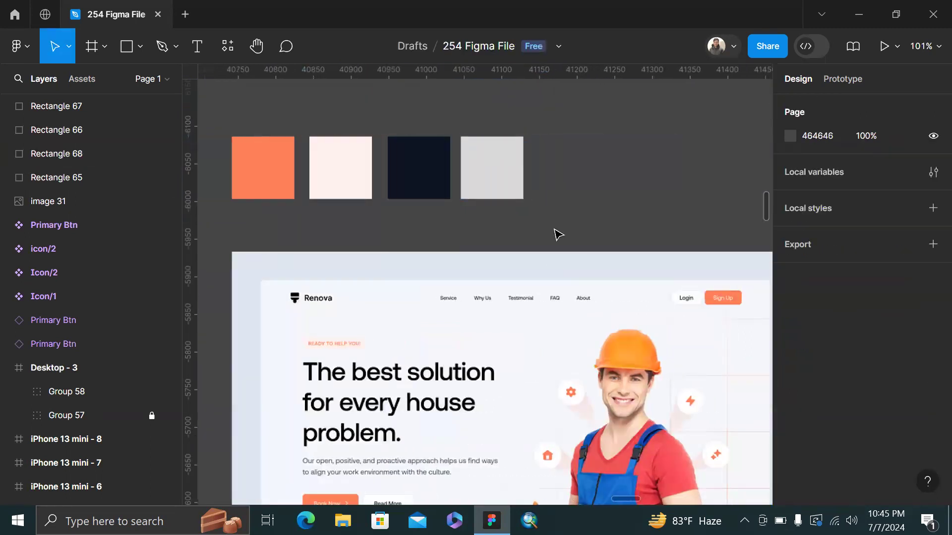
{"action": "scroll", "coordinate": [555, 233], "scroll_direction": "right", "scroll_amount": 1}
{"action": "left_click", "coordinate": [479, 187]}
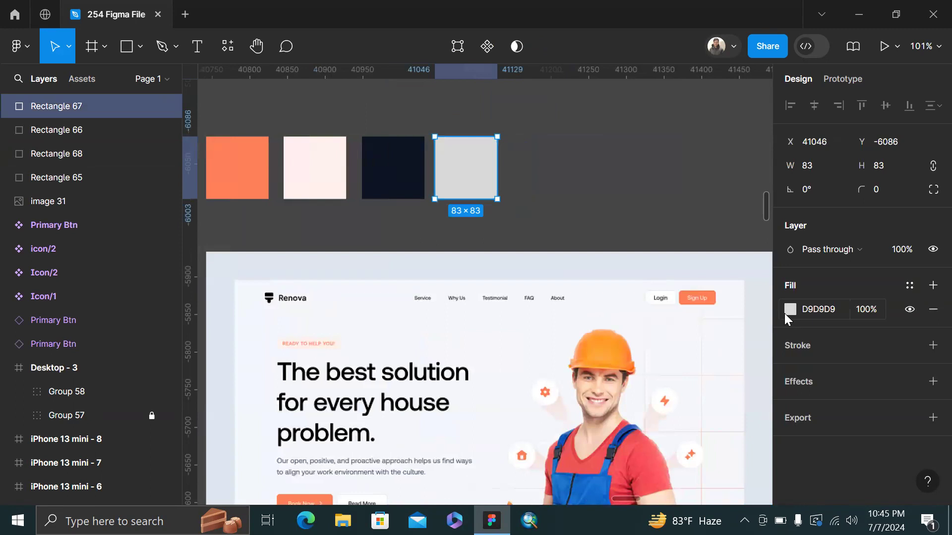
{"action": "left_click", "coordinate": [790, 310]}
{"action": "mouse_move", "coordinate": [606, 220]}
{"action": "left_mouse_down"}
{"action": "mouse_move", "coordinate": [559, 217]}
{"action": "mouse_move", "coordinate": [593, 253]}
{"action": "left_mouse_up"}
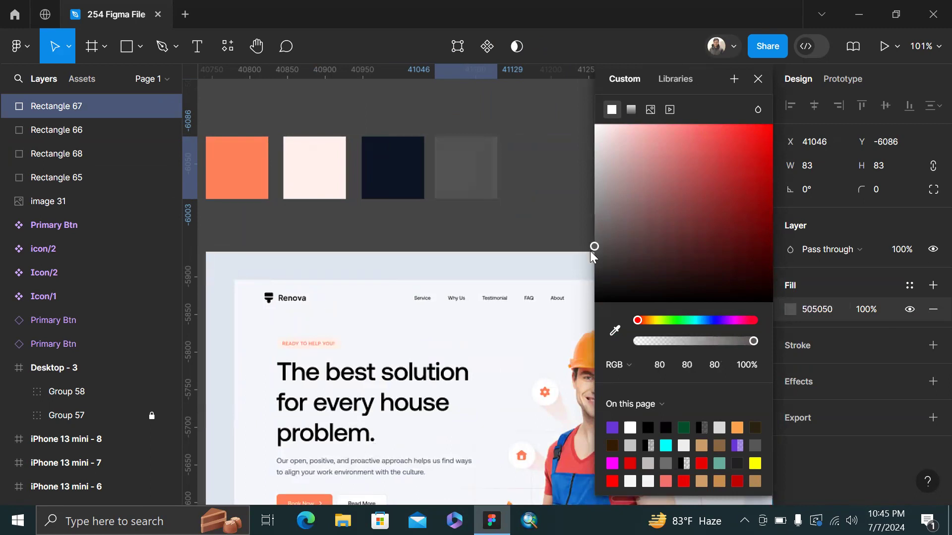
{"action": "left_click", "coordinate": [533, 198]}
Select the four swatches (Rectangles 65–68) and move them up and right above Desktop - 3
{"action": "scroll", "coordinate": [533, 197], "scroll_direction": "down", "scroll_amount": 5}
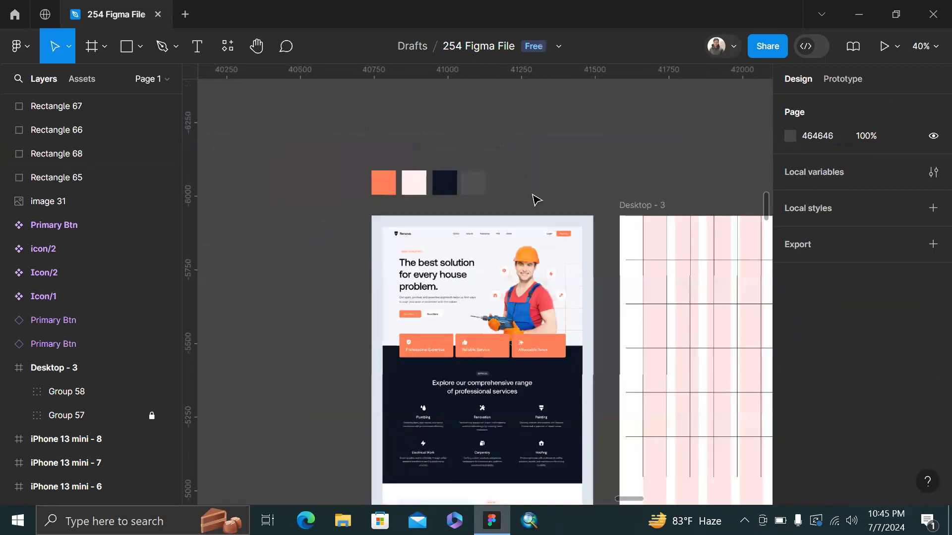
{"action": "scroll", "coordinate": [534, 198], "scroll_direction": "down", "scroll_amount": 5}
{"action": "scroll", "coordinate": [533, 197], "scroll_direction": "down", "scroll_amount": 5}
{"action": "scroll", "coordinate": [534, 197], "scroll_direction": "up", "scroll_amount": 5}
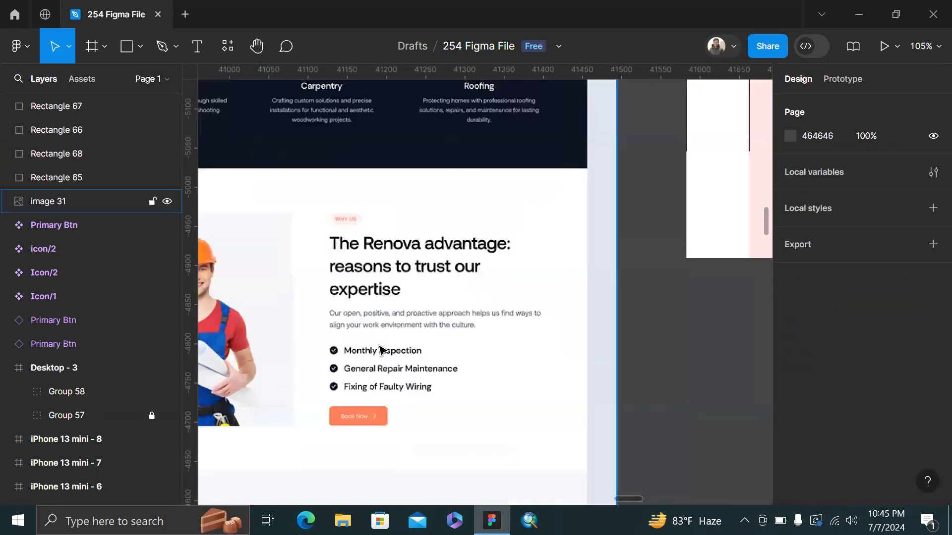
{"action": "scroll", "coordinate": [379, 350], "scroll_direction": "up", "scroll_amount": 5}
{"action": "scroll", "coordinate": [380, 349], "scroll_direction": "down", "scroll_amount": 5}
{"action": "scroll", "coordinate": [379, 350], "scroll_direction": "down", "scroll_amount": 5}
{"action": "scroll", "coordinate": [379, 349], "scroll_direction": "down", "scroll_amount": 3}
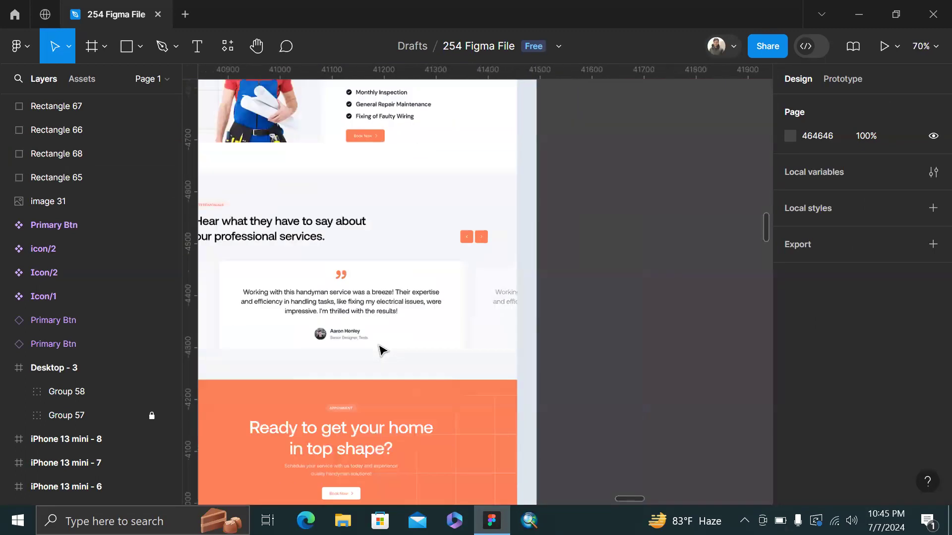
{"action": "scroll", "coordinate": [554, 260], "scroll_direction": "left", "scroll_amount": 5}
{"action": "scroll", "coordinate": [555, 257], "scroll_direction": "down", "scroll_amount": 5}
{"action": "scroll", "coordinate": [555, 257], "scroll_direction": "down", "scroll_amount": 3}
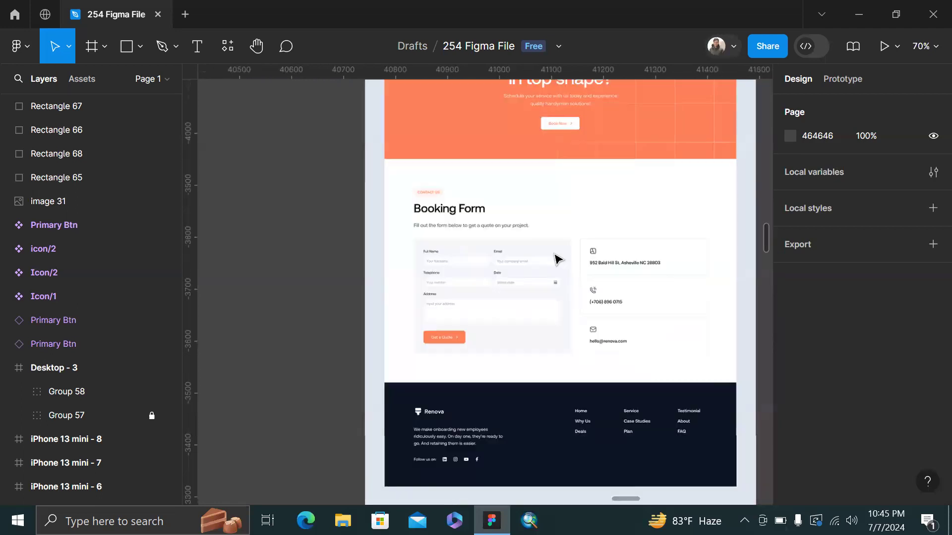
{"action": "scroll", "coordinate": [531, 244], "scroll_direction": "down", "scroll_amount": 5}
{"action": "scroll", "coordinate": [542, 140], "scroll_direction": "up", "scroll_amount": 3}
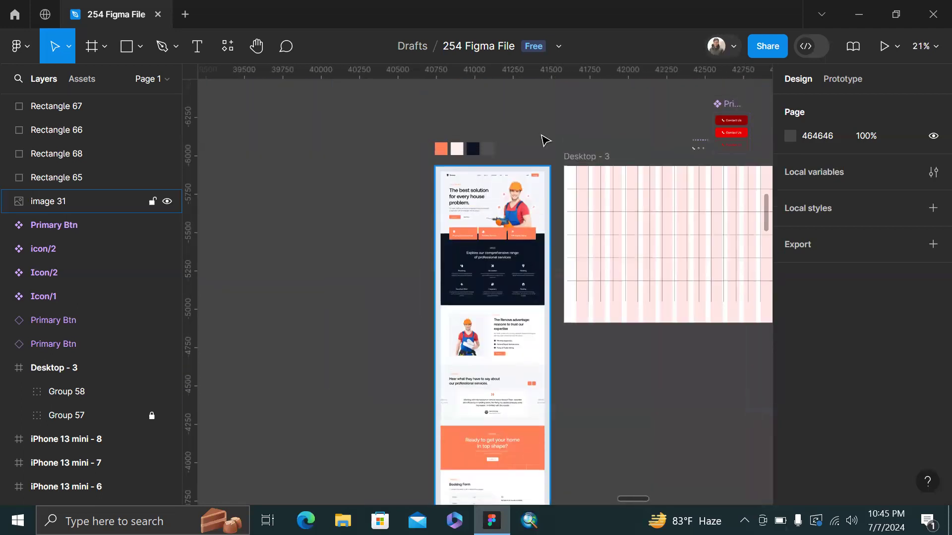
{"action": "scroll", "coordinate": [546, 140], "scroll_direction": "up", "scroll_amount": 1}
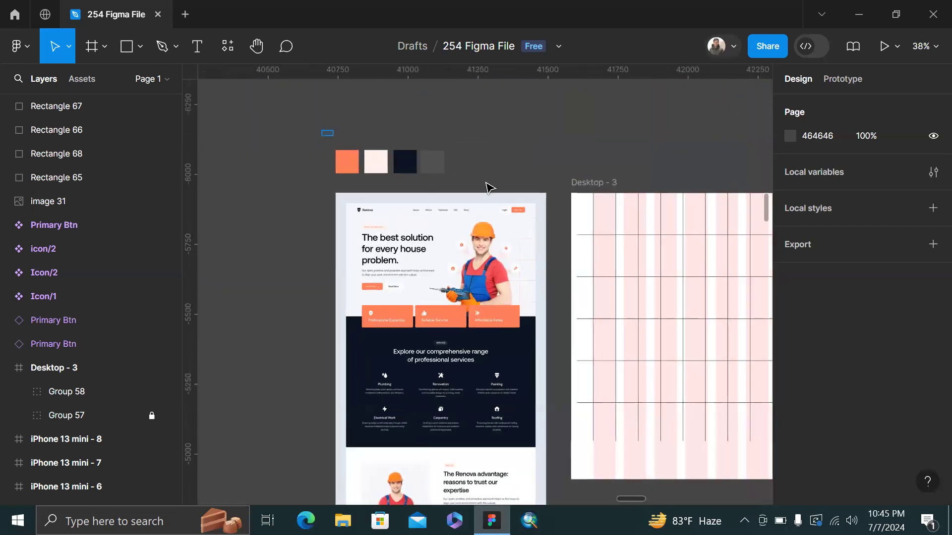
{"action": "left_click_drag", "start_coordinate": [490, 188], "coordinate": [322, 131]}
{"action": "left_click_drag", "start_coordinate": [407, 163], "coordinate": [739, 155]}
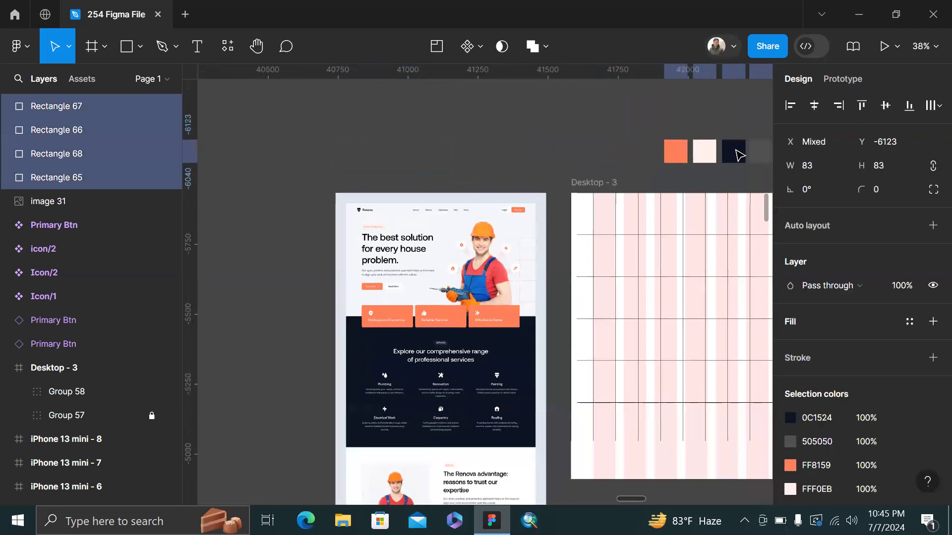
{"action": "scroll", "coordinate": [738, 155], "scroll_direction": "right", "scroll_amount": 3}
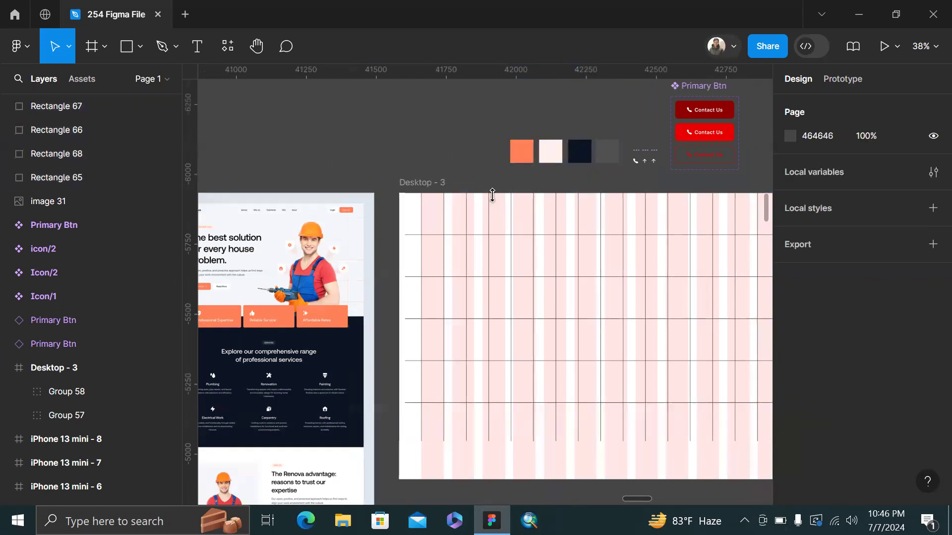
Recolour the grid line groups orange by sampling the orange swatch
{"action": "left_click_drag", "start_coordinate": [490, 191], "coordinate": [585, 411]}
{"action": "scroll", "coordinate": [903, 329], "scroll_direction": "down", "scroll_amount": 5}
{"action": "left_click", "coordinate": [790, 377]}
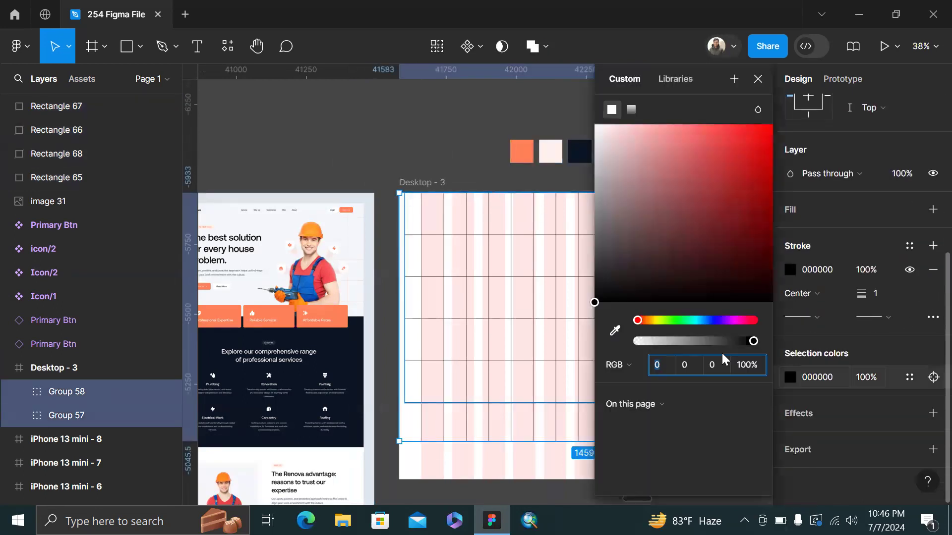
{"action": "left_click", "coordinate": [616, 332]}
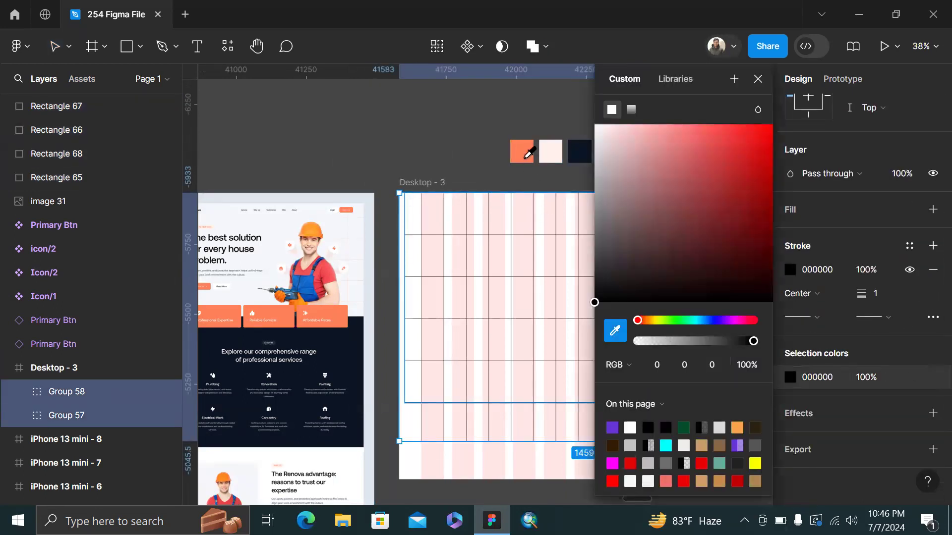
{"action": "left_click", "coordinate": [526, 157]}
{"action": "left_click", "coordinate": [413, 103]}
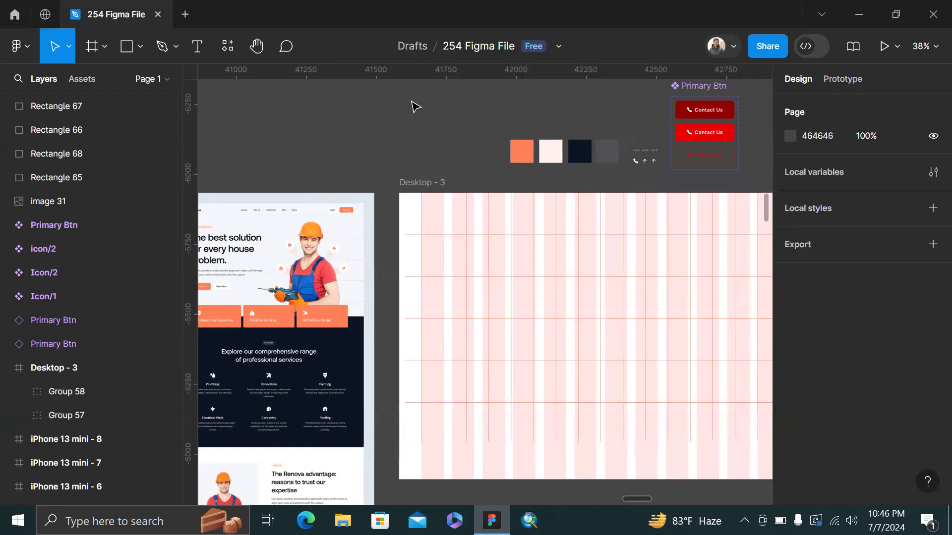
Hide the layout grids, close the plugin window, and bring Desktop - 3 into view
{"action": "key", "text": "ctrl+shift+4"}
{"action": "scroll", "coordinate": [421, 148], "scroll_direction": "right", "scroll_amount": 2}
{"action": "left_click", "coordinate": [379, 187]}
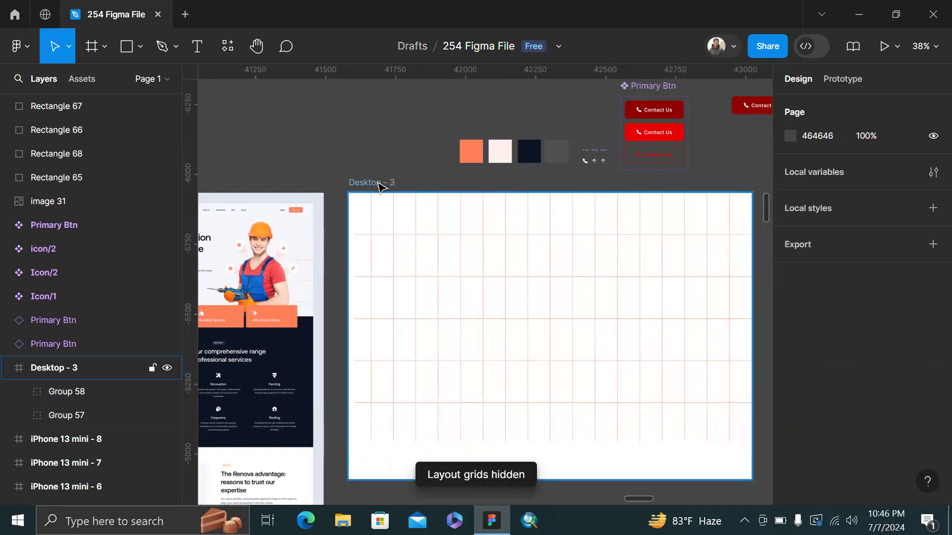
{"action": "left_click", "coordinate": [378, 183]}
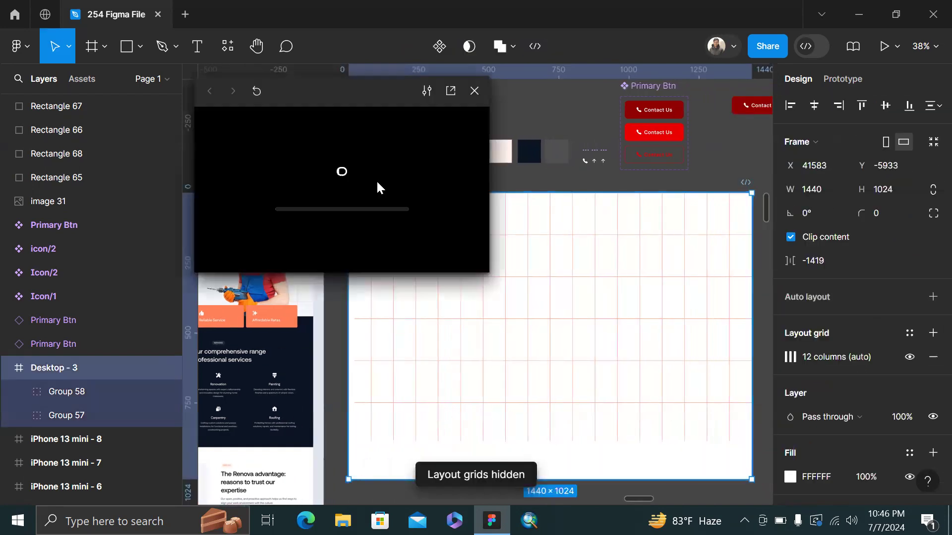
{"action": "left_click", "coordinate": [475, 92]}
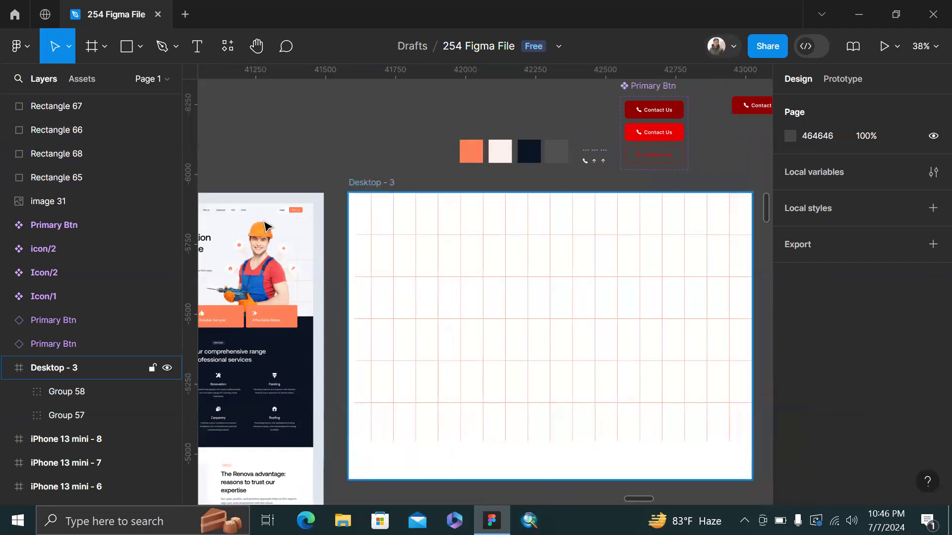
{"action": "left_click", "coordinate": [361, 221]}
{"action": "scroll", "coordinate": [362, 216], "scroll_direction": "up", "scroll_amount": 5}
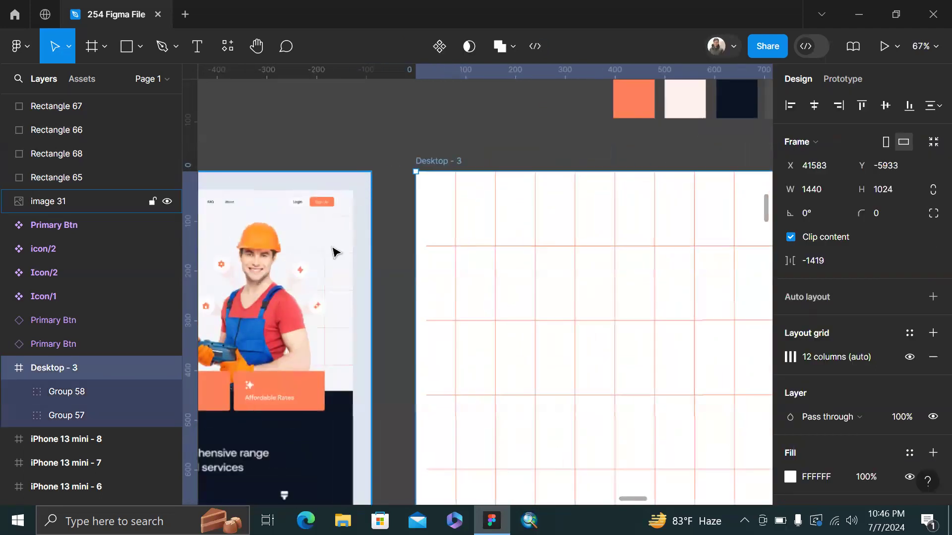
{"action": "scroll", "coordinate": [335, 253], "scroll_direction": "down", "scroll_amount": 5}
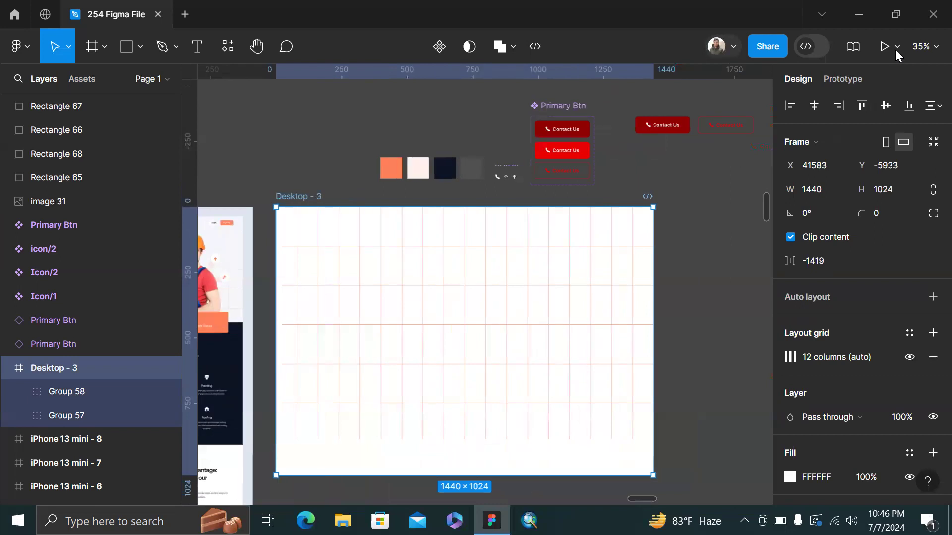
Present the Desktop - 3 prototype in a new tab
{"action": "left_click", "coordinate": [896, 47]}
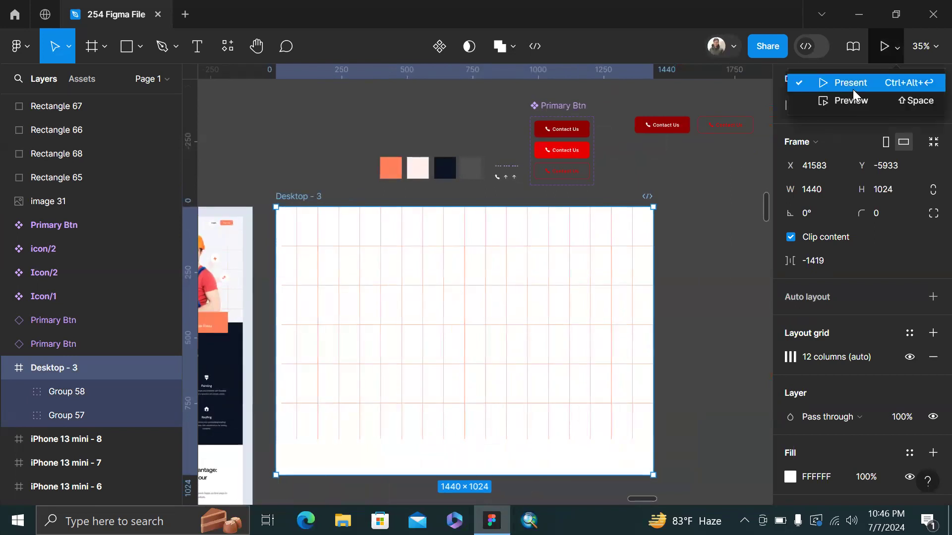
{"action": "left_click", "coordinate": [852, 89]}
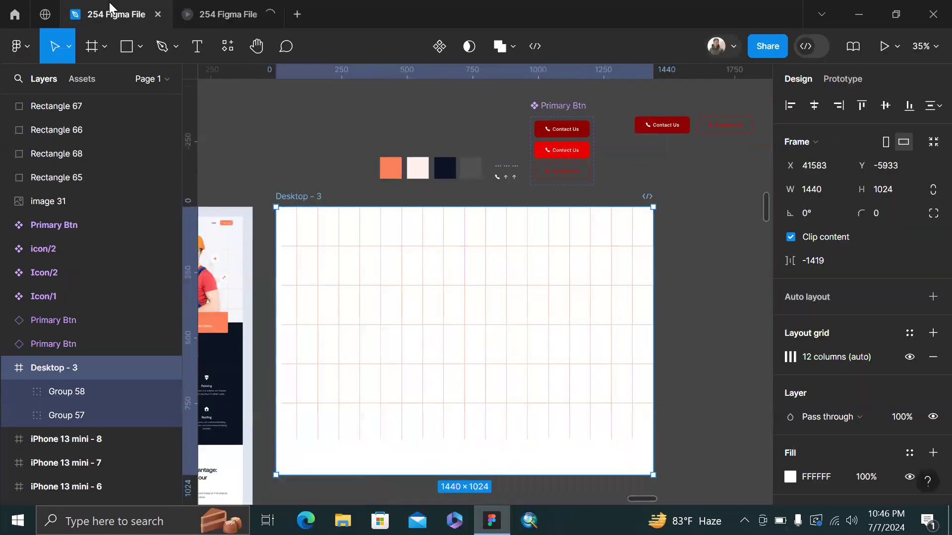
{"action": "left_click", "coordinate": [214, 14]}
{"action": "mouse_move", "coordinate": [115, 14]}
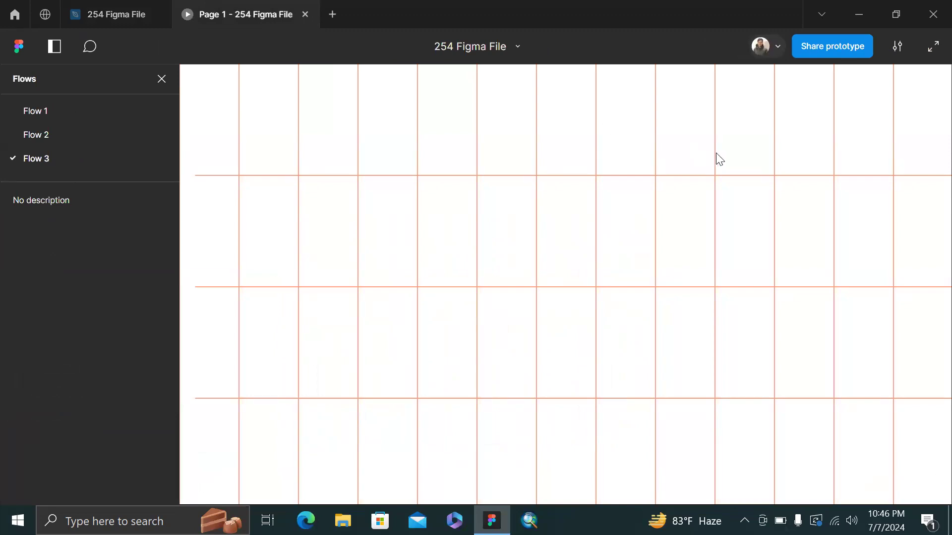
Set the prototype scaling to Fit width and close the Flows panel
{"action": "left_click", "coordinate": [889, 44]}
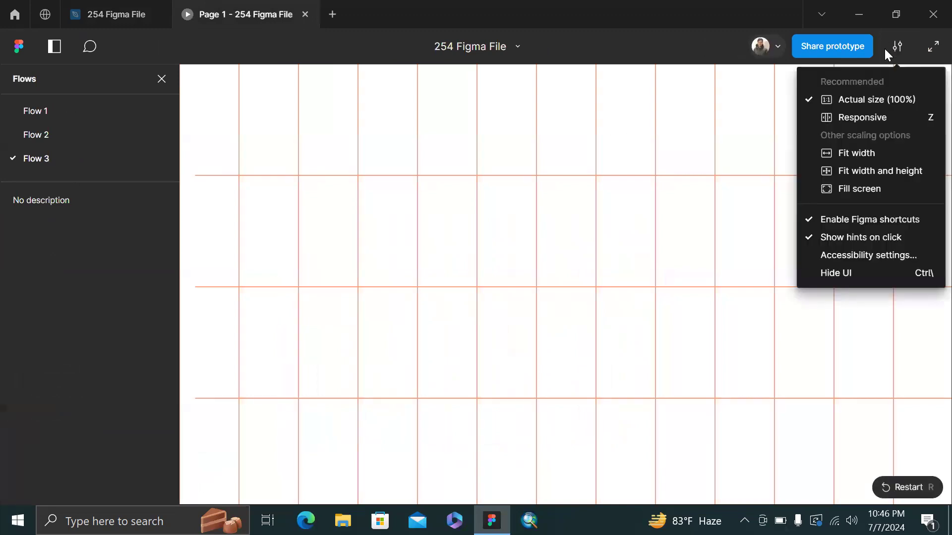
{"action": "left_click", "coordinate": [849, 191]}
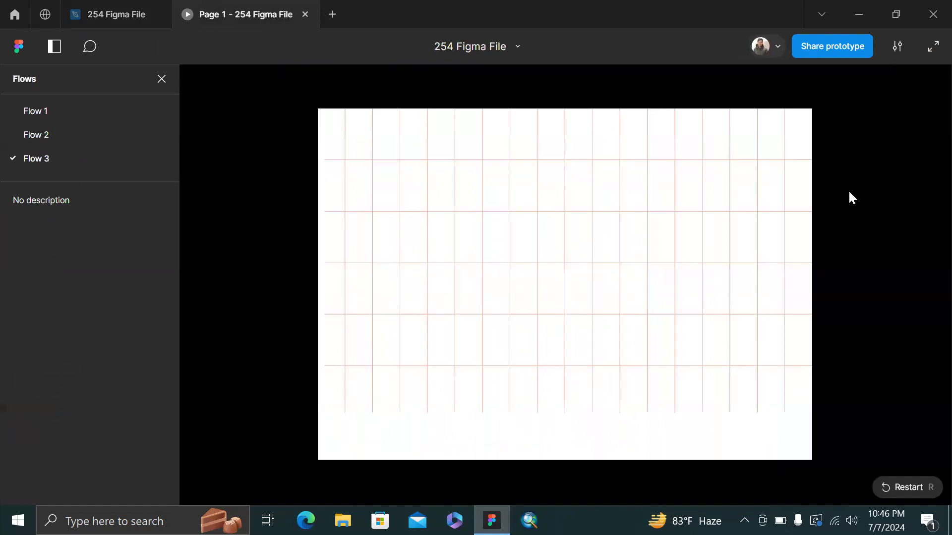
{"action": "left_click", "coordinate": [898, 47]}
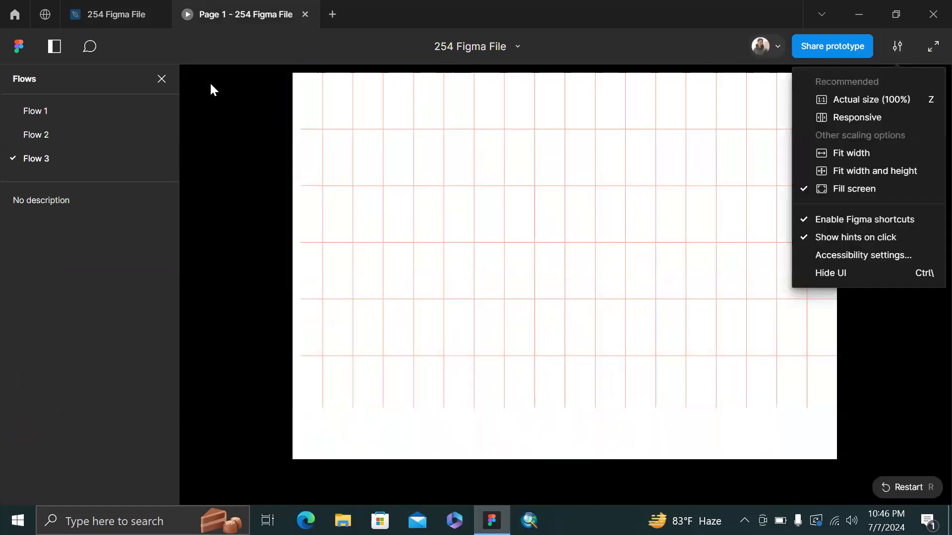
{"action": "left_click", "coordinate": [169, 82]}
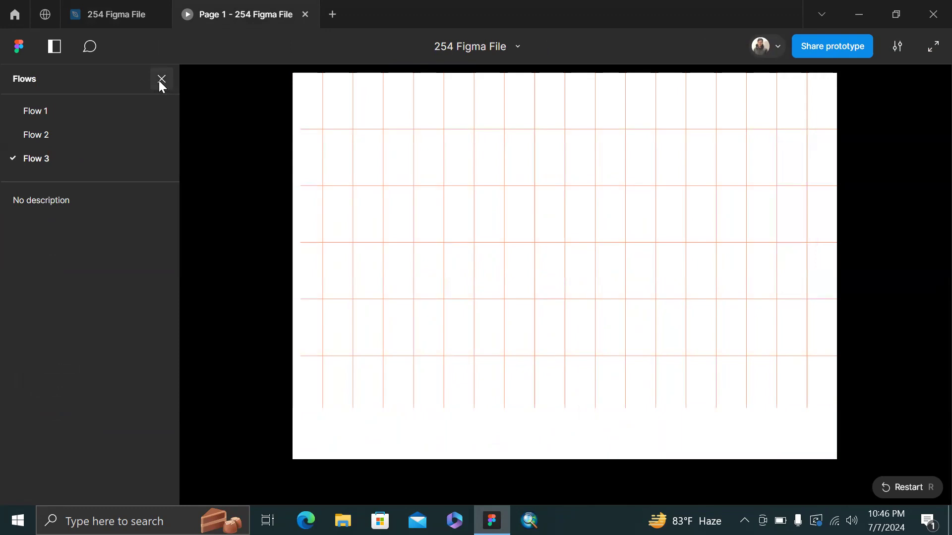
{"action": "left_click", "coordinate": [159, 82]}
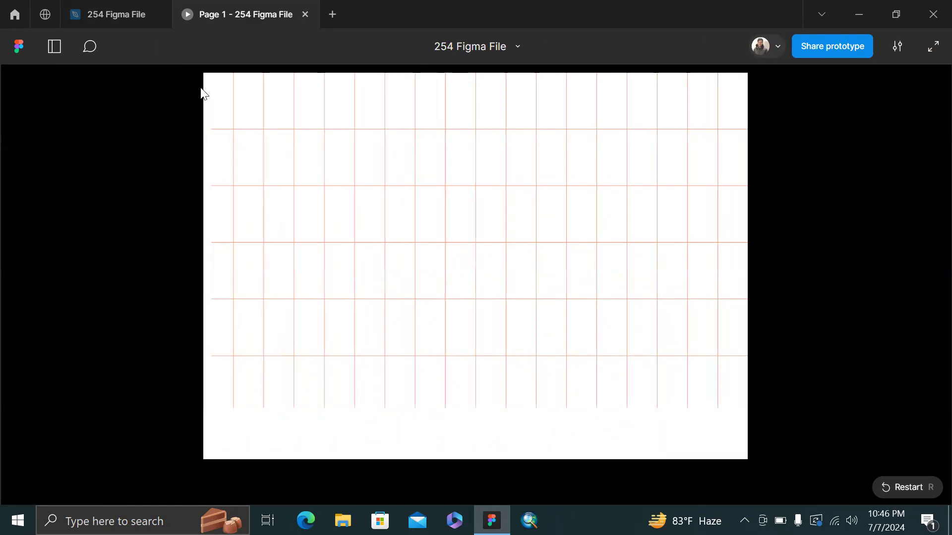
{"action": "left_click", "coordinate": [897, 50]}
{"action": "left_click", "coordinate": [830, 159]}
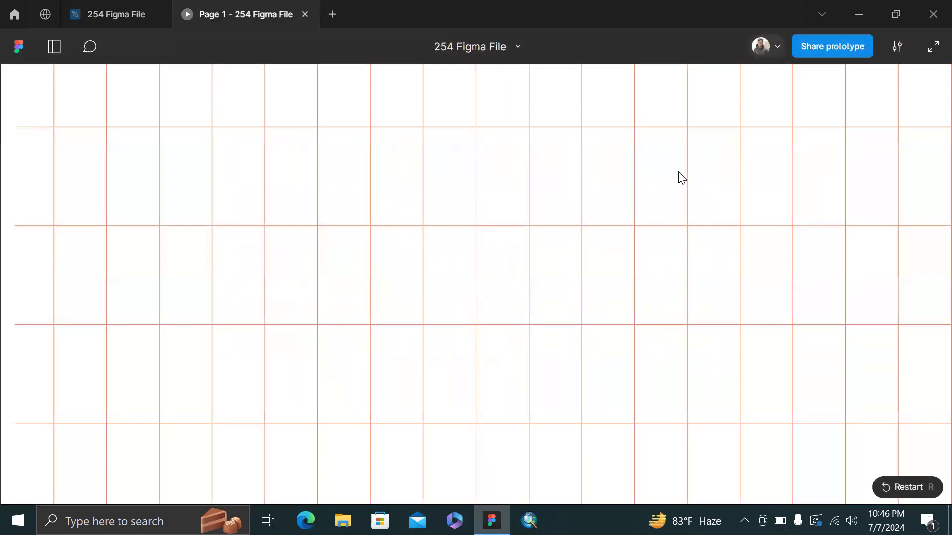
Return to the design file and select Group 58
{"action": "left_click", "coordinate": [131, 13]}
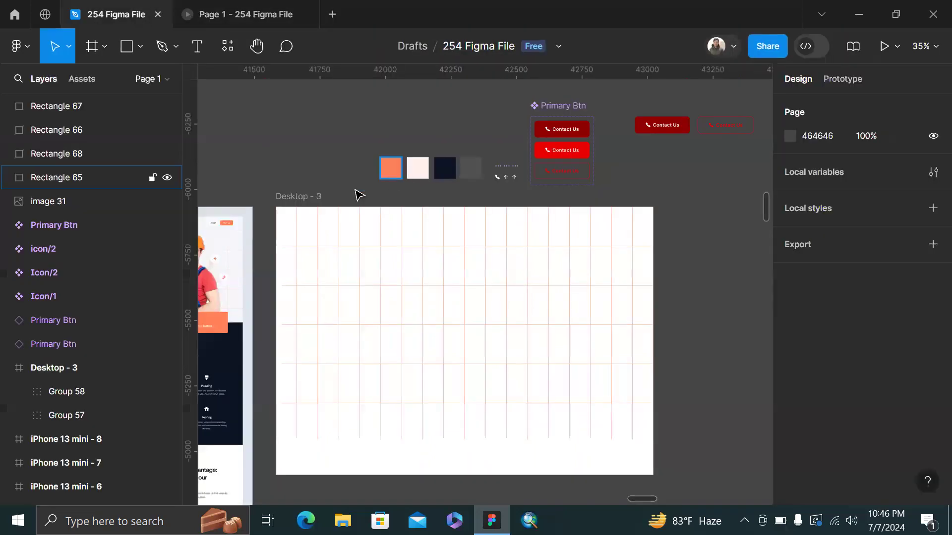
{"action": "scroll", "coordinate": [410, 216], "scroll_direction": "left", "scroll_amount": 5}
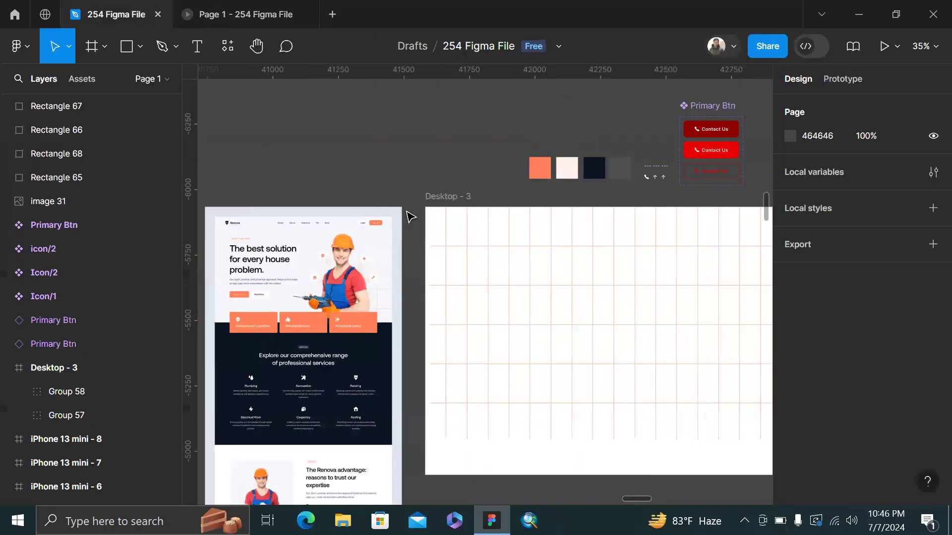
{"action": "left_click", "coordinate": [468, 251]}
Align Group 58 to the left edge of Desktop - 3 and lock it
{"action": "left_click", "coordinate": [790, 105]}
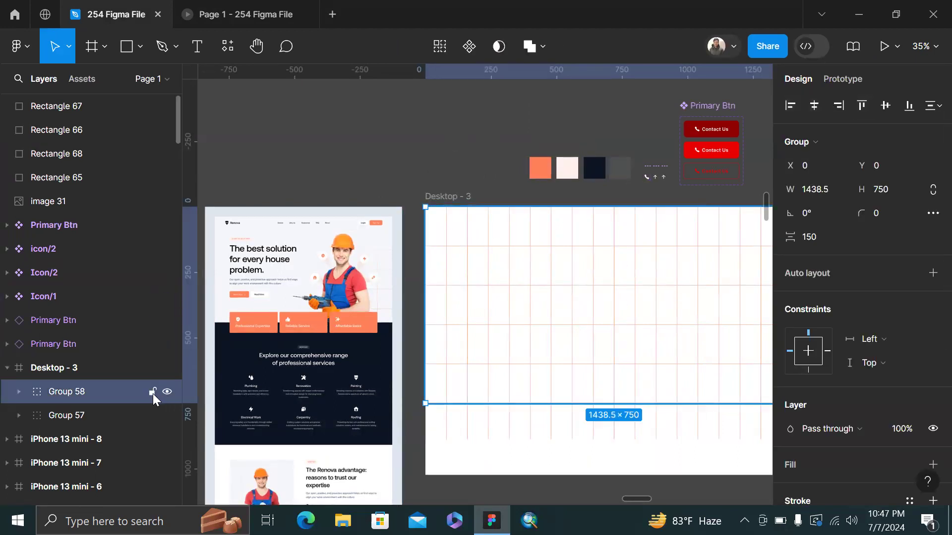
{"action": "left_click", "coordinate": [152, 392]}
{"action": "left_click", "coordinate": [429, 115]}
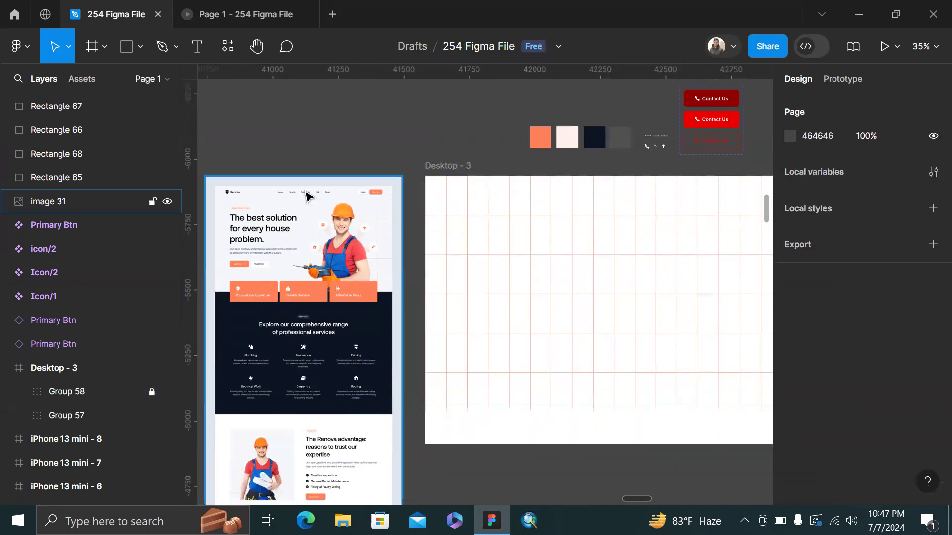
{"action": "scroll", "coordinate": [323, 208], "scroll_direction": "up", "scroll_amount": 5}
{"action": "scroll", "coordinate": [511, 201], "scroll_direction": "down", "scroll_amount": 3}
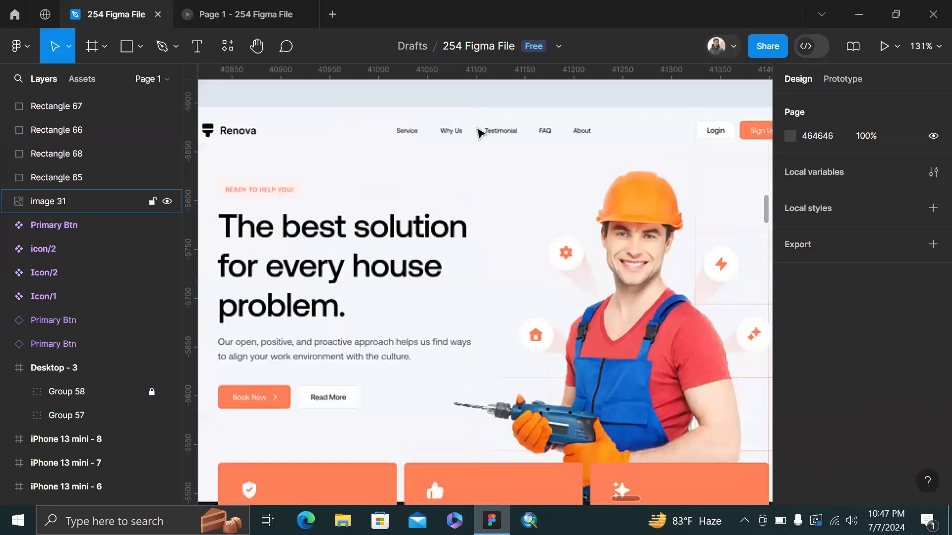
{"action": "scroll", "coordinate": [630, 129], "scroll_direction": "right", "scroll_amount": 5}
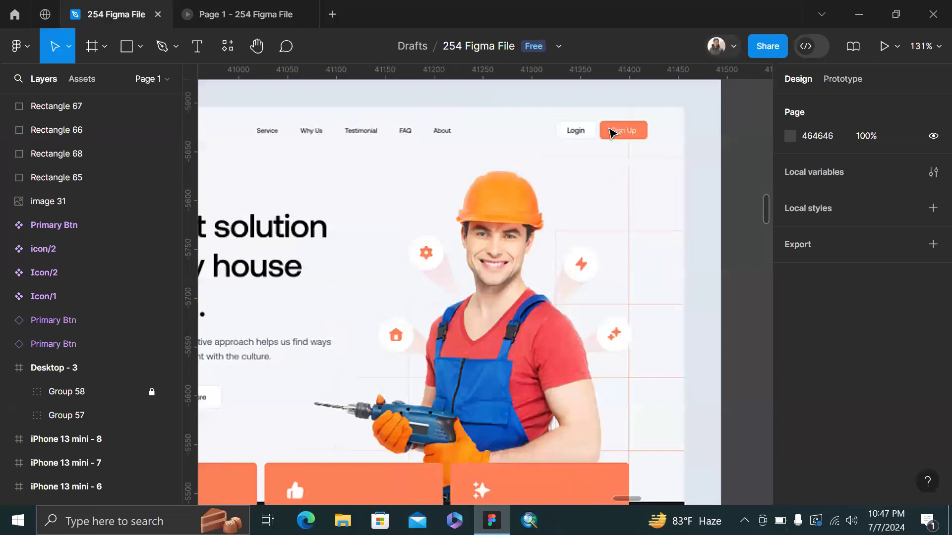
Nudge the image 31 Renova mockup slightly and scroll down through it
{"action": "left_click", "coordinate": [473, 133]}
{"action": "scroll", "coordinate": [476, 149], "scroll_direction": "right", "scroll_amount": 3}
{"action": "left_click_drag", "start_coordinate": [476, 164], "coordinate": [467, 200]}
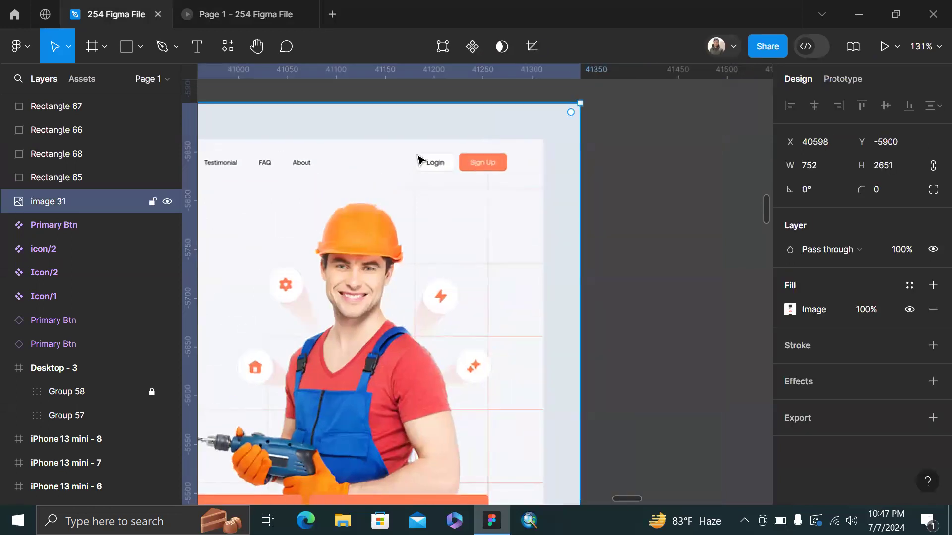
{"action": "scroll", "coordinate": [533, 464], "scroll_direction": "down", "scroll_amount": 3}
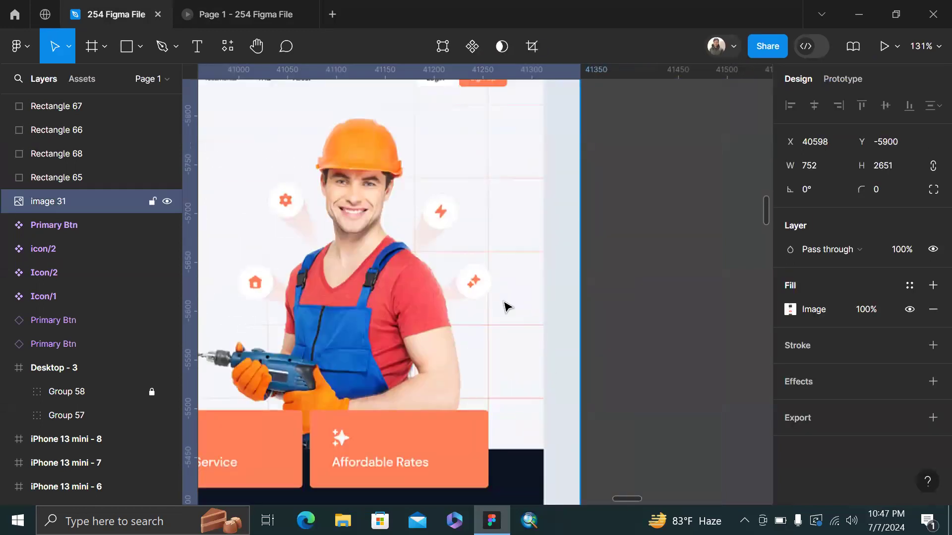
{"action": "scroll", "coordinate": [505, 322], "scroll_direction": "left", "scroll_amount": 3}
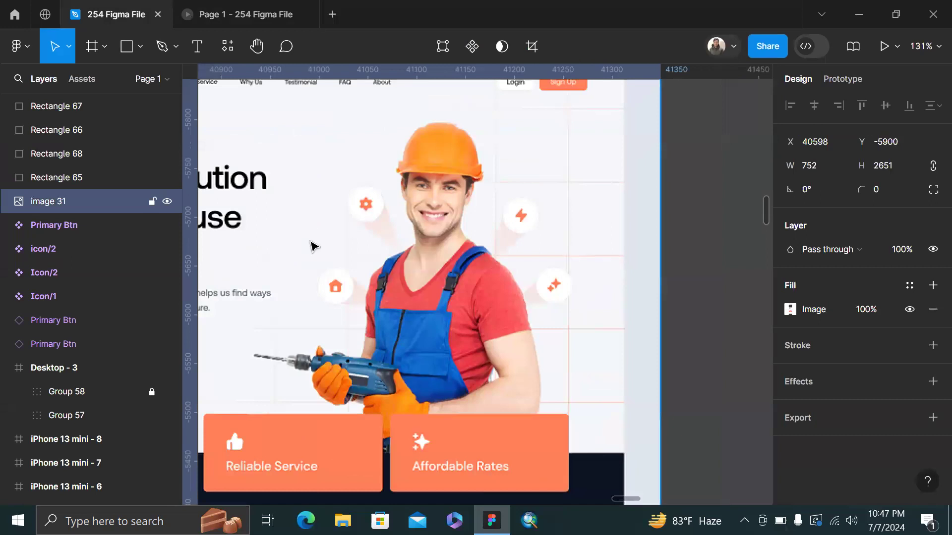
{"action": "scroll", "coordinate": [493, 240], "scroll_direction": "down", "scroll_amount": 3, "text": "ctrl"}
{"action": "scroll", "coordinate": [494, 242], "scroll_direction": "down", "scroll_amount": 2, "text": "ctrl"}
{"action": "scroll", "coordinate": [494, 241], "scroll_direction": "down", "scroll_amount": 2, "text": "ctrl"}
{"action": "scroll", "coordinate": [495, 242], "scroll_direction": "down", "scroll_amount": 2, "text": "ctrl"}
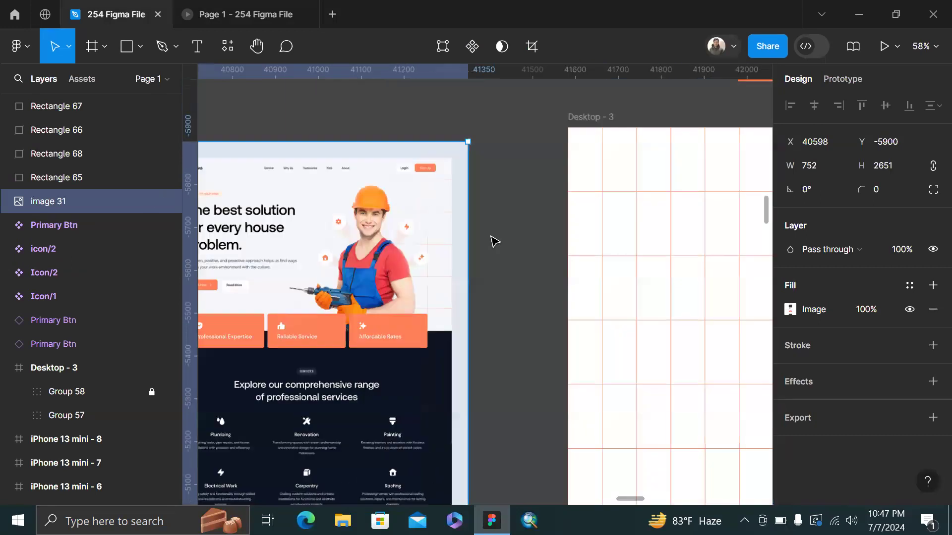
{"action": "scroll", "coordinate": [494, 241], "scroll_direction": "right", "scroll_amount": 3}
{"action": "key", "text": "Escape"}
{"action": "scroll", "coordinate": [410, 255], "scroll_direction": "down", "scroll_amount": 2, "text": "ctrl"}
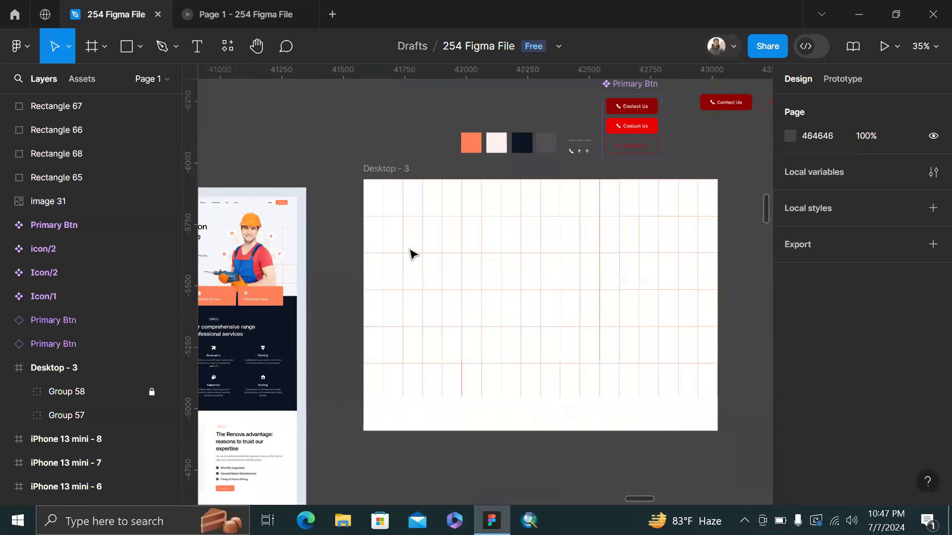
{"action": "scroll", "coordinate": [410, 255], "scroll_direction": "down", "scroll_amount": 1, "text": "ctrl"}
Draw the gray rectangle Rectangle 69 across the top of Desktop - 3
{"action": "key", "text": "r"}
{"action": "mouse_move", "coordinate": [366, 182]}
{"action": "left_mouse_down"}
{"action": "mouse_move", "coordinate": [710, 373]}
{"action": "mouse_move", "coordinate": [700, 391]}
{"action": "mouse_move", "coordinate": [706, 373]}
{"action": "left_mouse_up"}
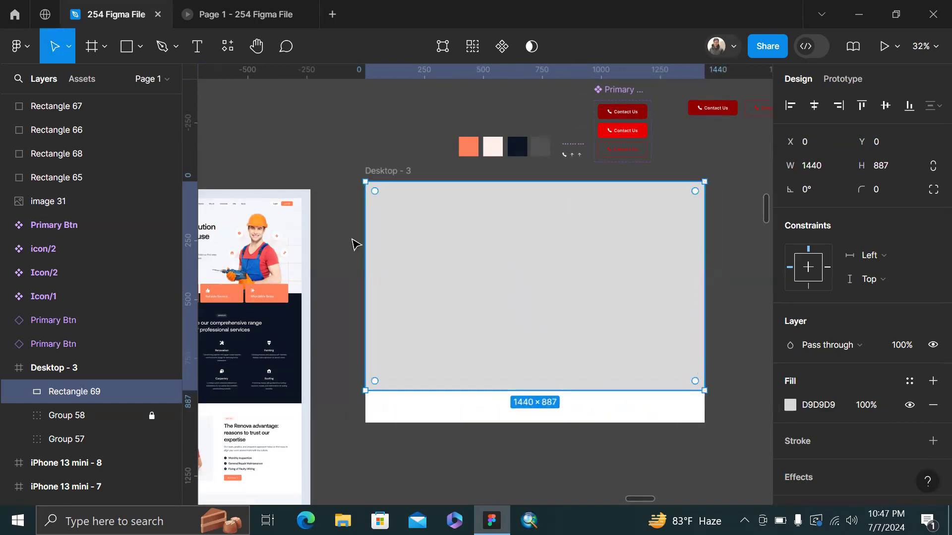
{"action": "scroll", "coordinate": [356, 244], "scroll_direction": "left", "scroll_amount": 8}
Pan the canvas up to the colour swatch row above Desktop - 3
{"action": "scroll", "coordinate": [533, 238], "scroll_direction": "up", "scroll_amount": 3}
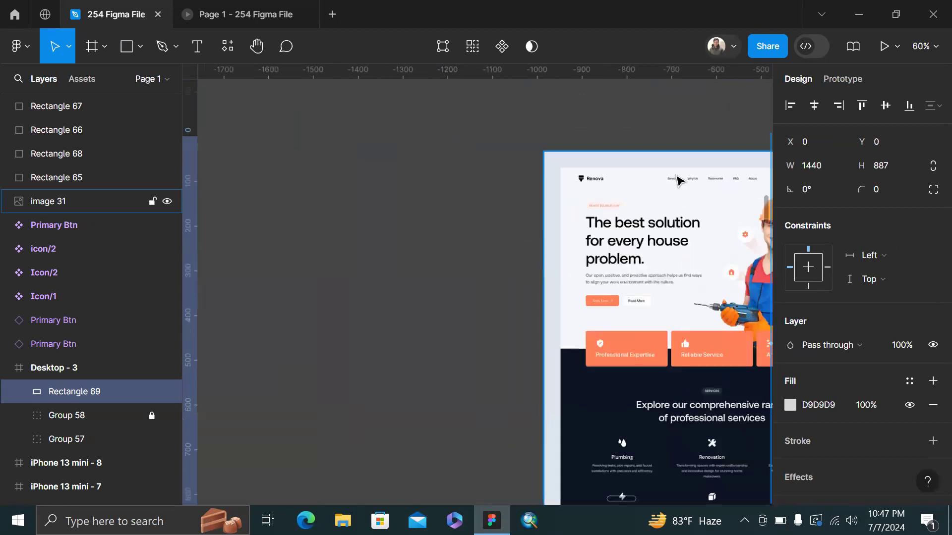
{"action": "scroll", "coordinate": [679, 183], "scroll_direction": "up", "scroll_amount": 2}
{"action": "scroll", "coordinate": [616, 217], "scroll_direction": "up", "scroll_amount": 2}
{"action": "scroll", "coordinate": [616, 217], "scroll_direction": "up", "scroll_amount": 2}
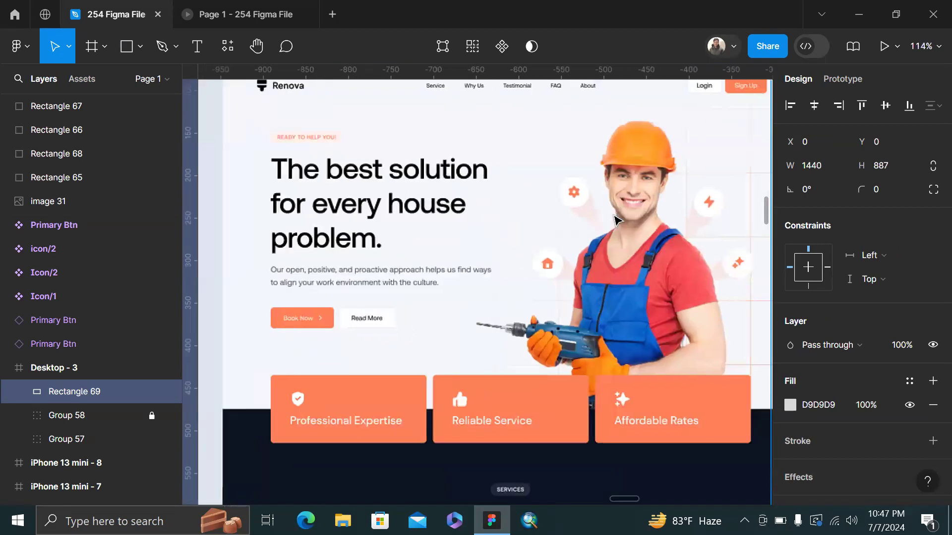
{"action": "scroll", "coordinate": [617, 216], "scroll_direction": "right", "scroll_amount": 2}
{"action": "scroll", "coordinate": [714, 380], "scroll_direction": "down", "scroll_amount": 3}
{"action": "scroll", "coordinate": [714, 381], "scroll_direction": "down", "scroll_amount": 5}
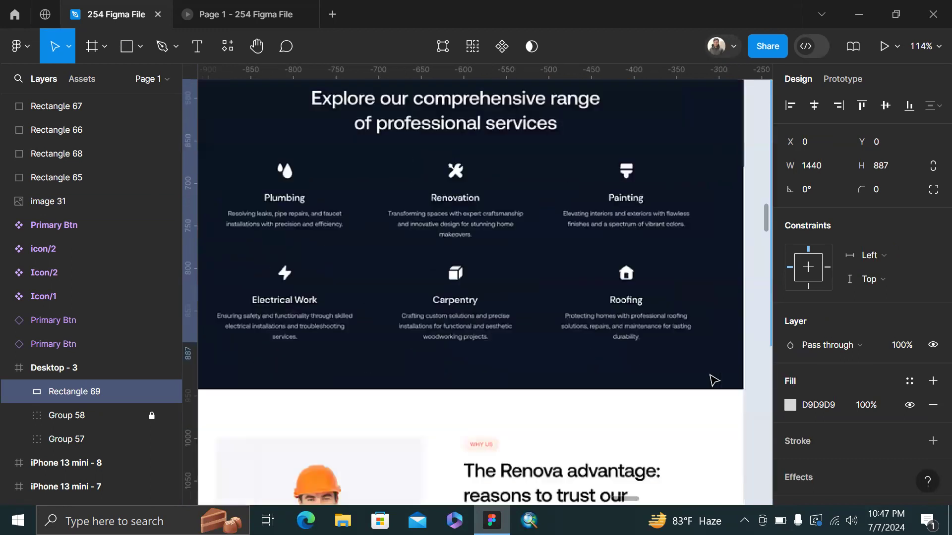
{"action": "scroll", "coordinate": [714, 381], "scroll_direction": "down", "scroll_amount": 5}
{"action": "scroll", "coordinate": [670, 147], "scroll_direction": "down", "scroll_amount": 5}
{"action": "scroll", "coordinate": [655, 174], "scroll_direction": "up", "scroll_amount": 3}
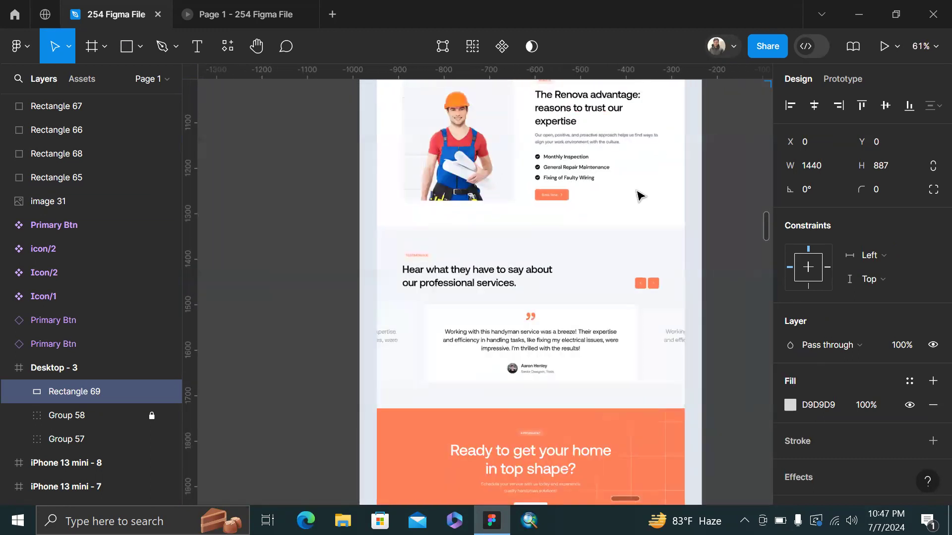
{"action": "scroll", "coordinate": [630, 229], "scroll_direction": "up", "scroll_amount": 3}
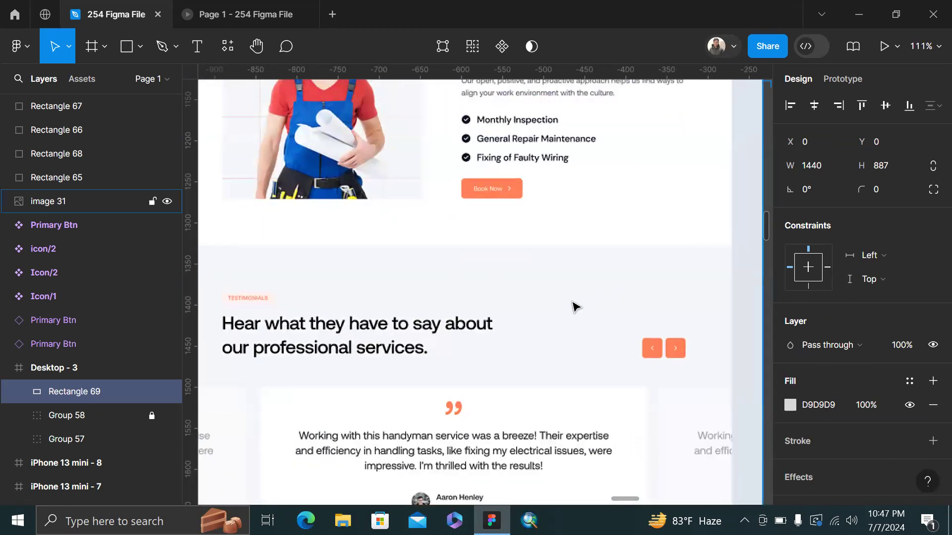
{"action": "scroll", "coordinate": [574, 307], "scroll_direction": "down", "scroll_amount": 3}
{"action": "scroll", "coordinate": [586, 270], "scroll_direction": "right", "scroll_amount": 5}
{"action": "scroll", "coordinate": [591, 282], "scroll_direction": "up", "scroll_amount": 5}
{"action": "scroll", "coordinate": [590, 283], "scroll_direction": "up", "scroll_amount": 3}
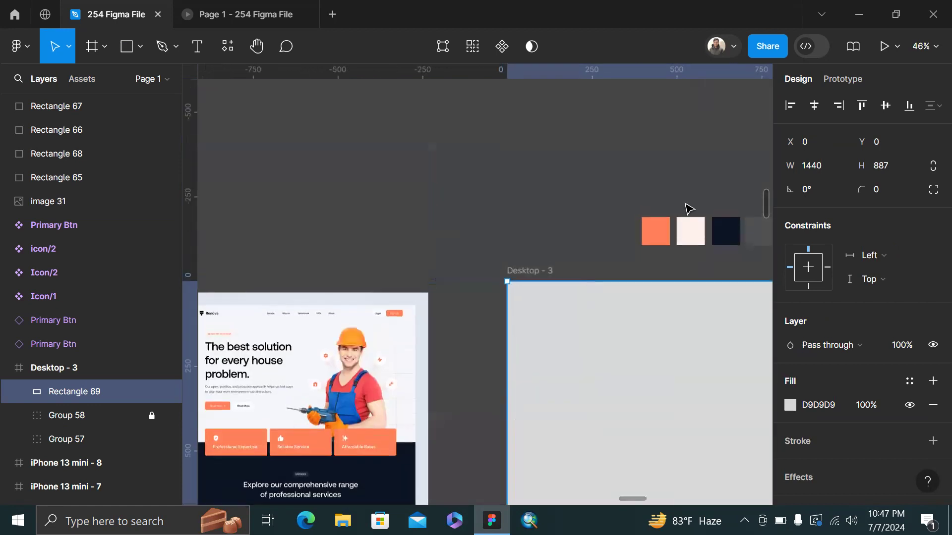
{"action": "scroll", "coordinate": [689, 209], "scroll_direction": "right", "scroll_amount": 5}
{"action": "scroll", "coordinate": [543, 238], "scroll_direction": "right", "scroll_amount": 2}
Select the four colour swatches together and shift them left
{"action": "left_click", "coordinate": [563, 251]}
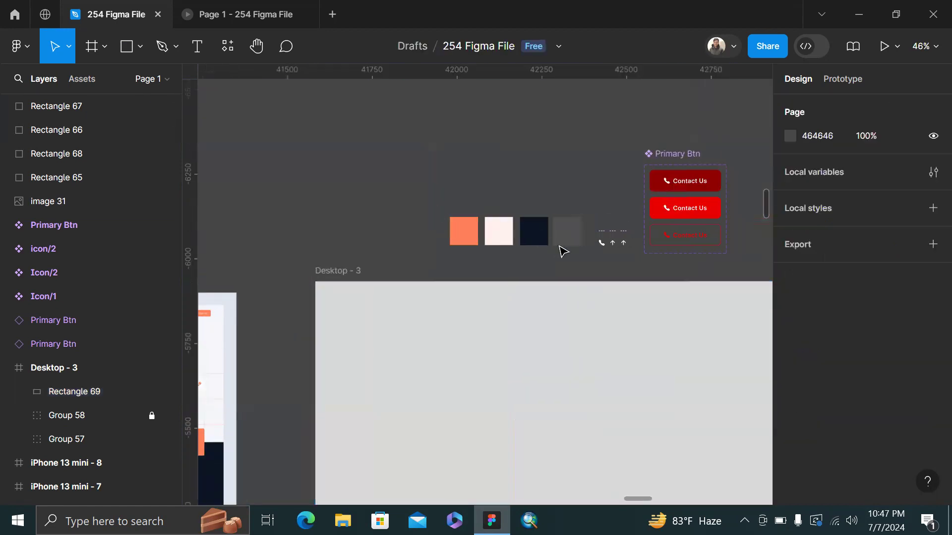
{"action": "left_click_drag", "start_coordinate": [563, 251], "coordinate": [441, 213]}
{"action": "left_click_drag", "start_coordinate": [538, 240], "coordinate": [468, 238]}
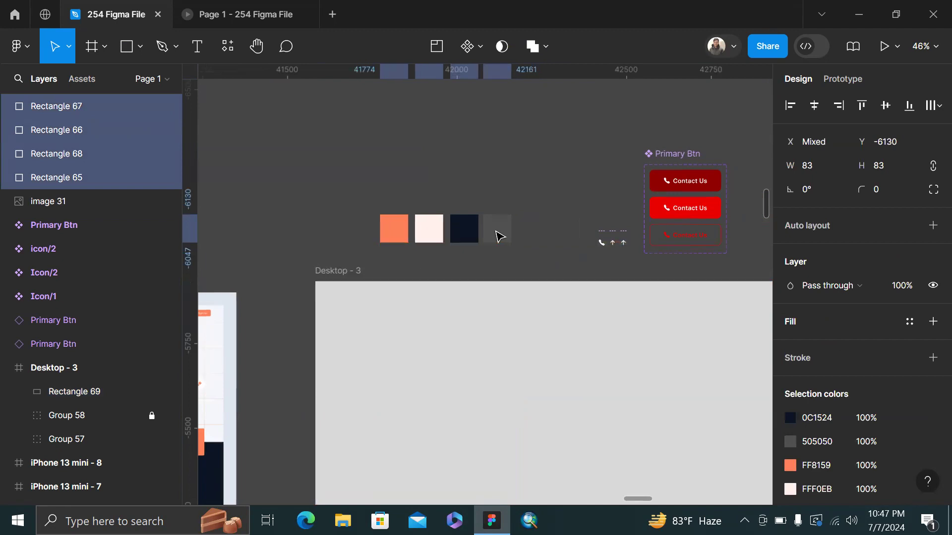
{"action": "scroll", "coordinate": [505, 237], "scroll_direction": "up", "scroll_amount": 3}
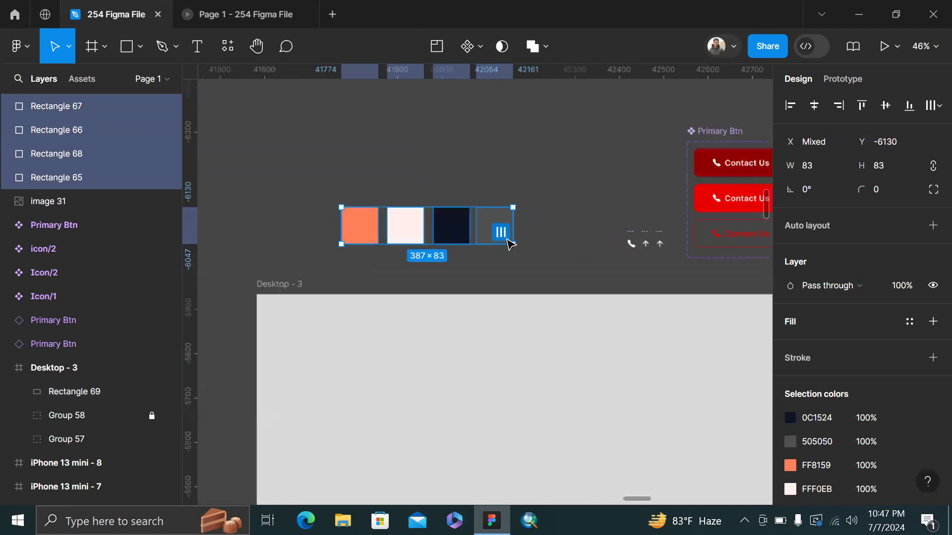
{"action": "scroll", "coordinate": [506, 235], "scroll_direction": "up", "scroll_amount": 2}
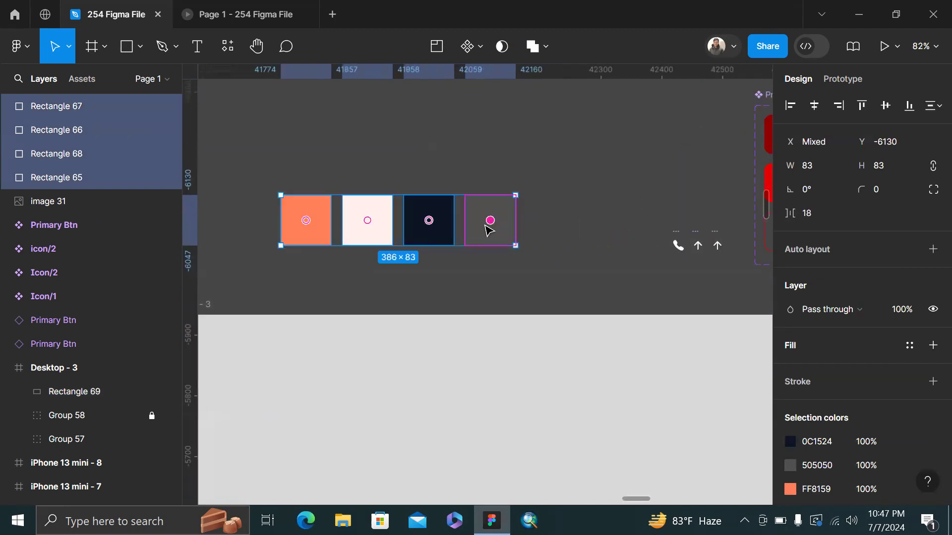
Duplicate the dark grey swatch, Rectangle 67, beside it
{"action": "left_click", "coordinate": [481, 239]}
{"action": "scroll", "coordinate": [481, 239], "scroll_direction": "down", "scroll_amount": 5}
{"action": "scroll", "coordinate": [481, 239], "scroll_direction": "left", "scroll_amount": 5}
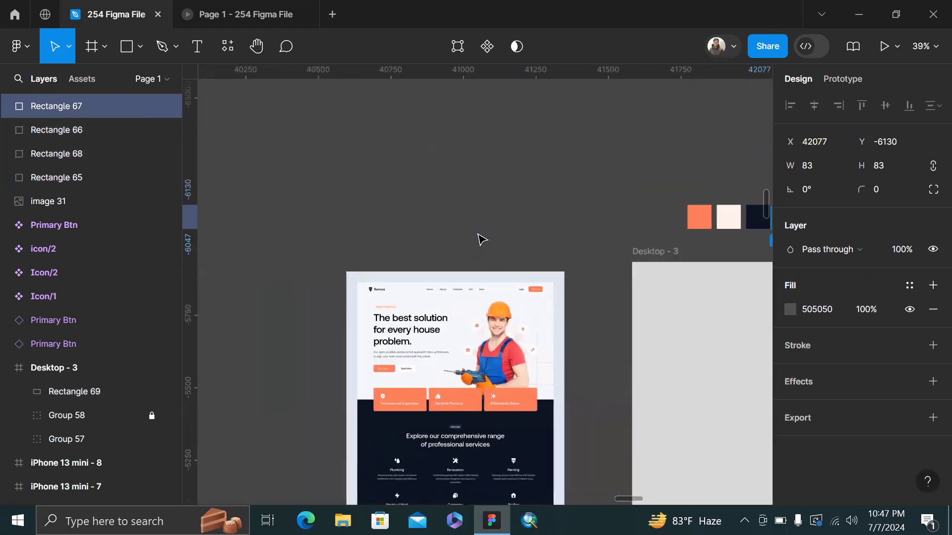
{"action": "scroll", "coordinate": [481, 240], "scroll_direction": "down", "scroll_amount": 5}
{"action": "scroll", "coordinate": [480, 240], "scroll_direction": "up", "scroll_amount": 5}
{"action": "scroll", "coordinate": [481, 238], "scroll_direction": "right", "scroll_amount": 3}
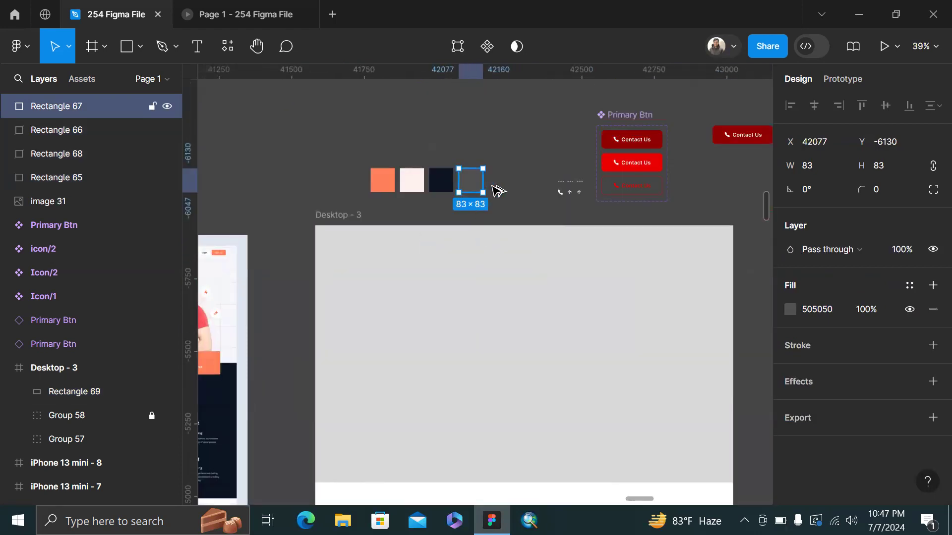
{"action": "key", "text": "ctrl+d"}
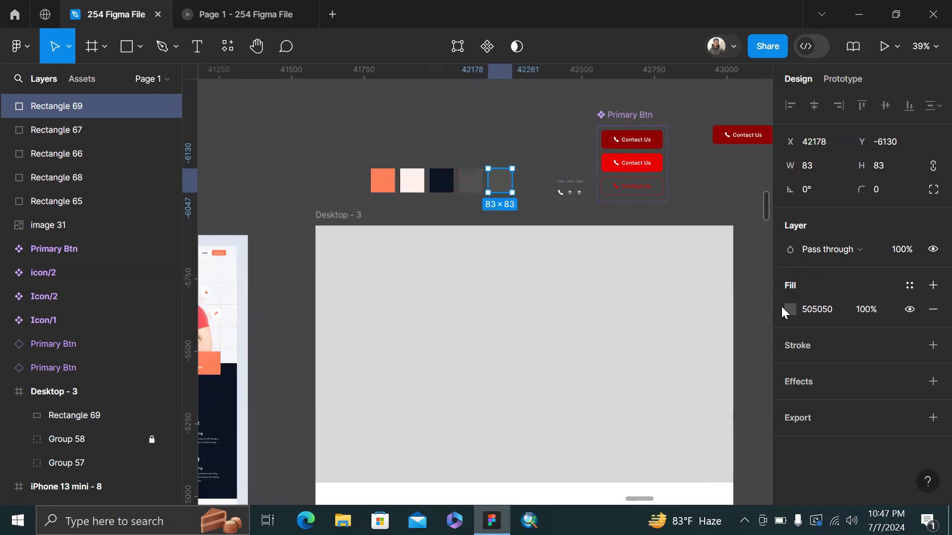
Make the fifth swatch near-white F9F9F9 and duplicate it to the right
{"action": "left_click", "coordinate": [790, 309]}
{"action": "mouse_move", "coordinate": [604, 127]}
{"action": "left_mouse_down"}
{"action": "mouse_move", "coordinate": [589, 125]}
{"action": "mouse_move", "coordinate": [591, 134]}
{"action": "left_mouse_up"}
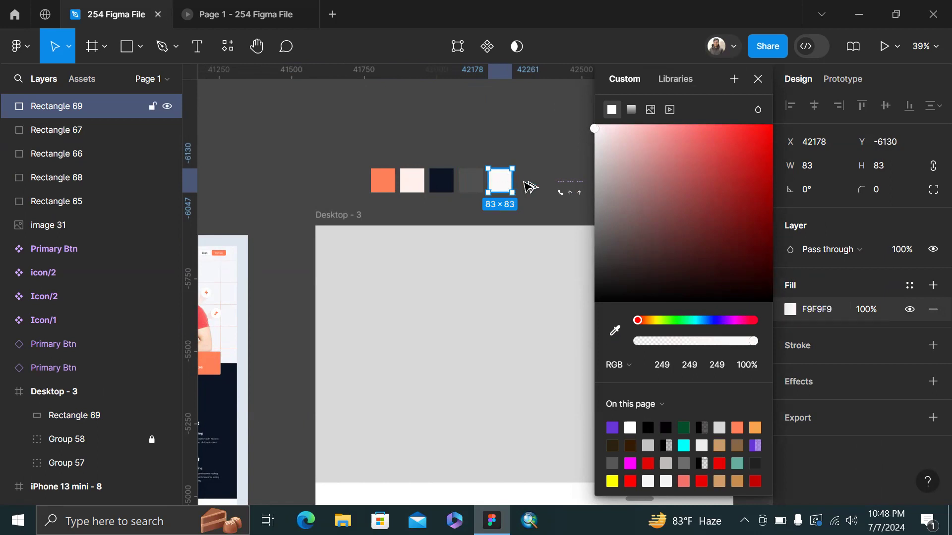
{"action": "left_click_drag", "start_coordinate": [505, 181], "coordinate": [530, 187]}
{"action": "scroll", "coordinate": [525, 187], "scroll_direction": "down", "scroll_amount": 10}
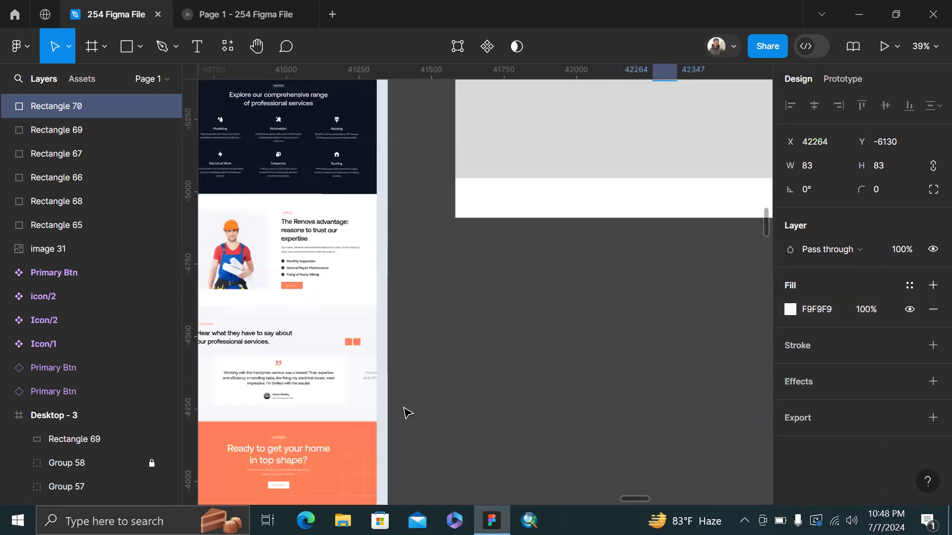
{"action": "scroll", "coordinate": [406, 412], "scroll_direction": "left", "scroll_amount": 5}
{"action": "scroll", "coordinate": [451, 200], "scroll_direction": "up", "scroll_amount": 3}
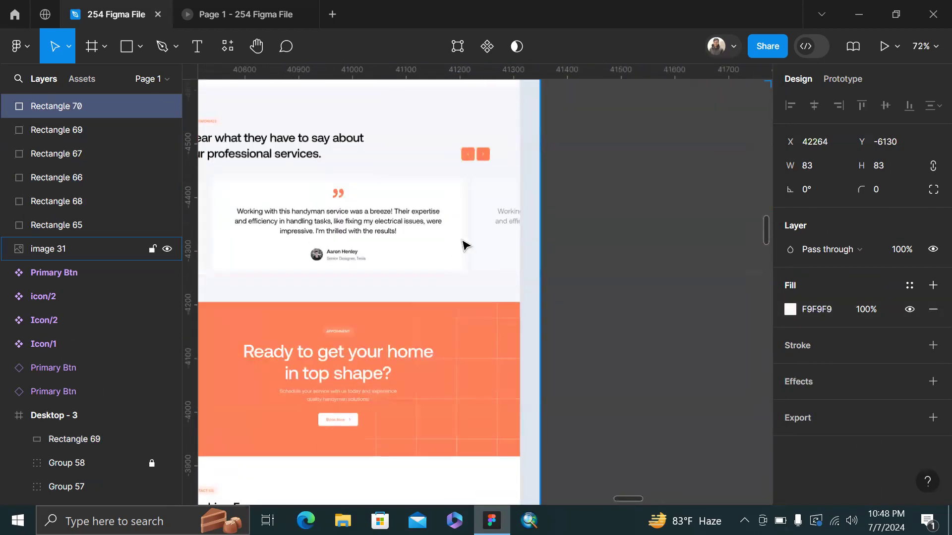
{"action": "scroll", "coordinate": [467, 247], "scroll_direction": "up", "scroll_amount": 2}
Eyedrop the testimonials background F5F7FA onto the sixth swatch, Rectangle 70
{"action": "key", "text": "i"}
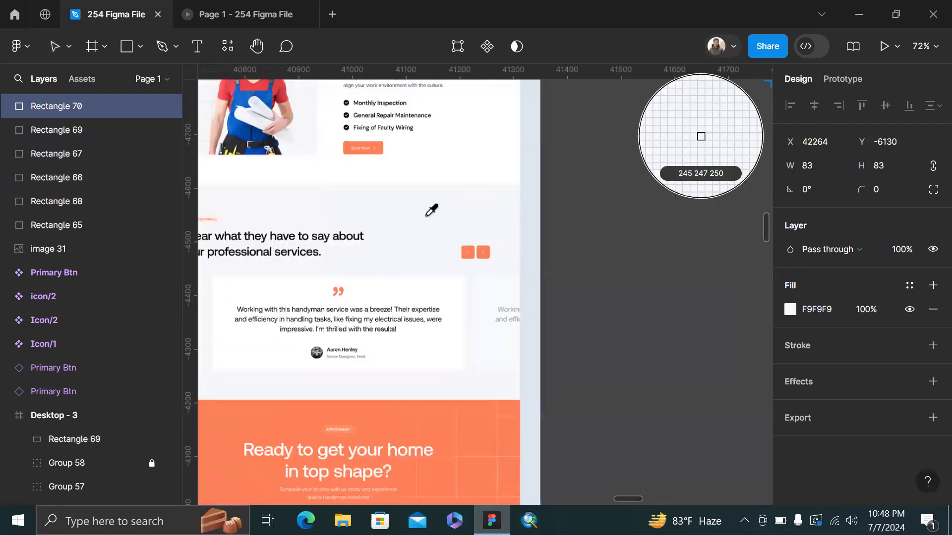
{"action": "left_click", "coordinate": [431, 210]}
{"action": "scroll", "coordinate": [640, 213], "scroll_direction": "down", "scroll_amount": 3}
{"action": "scroll", "coordinate": [568, 213], "scroll_direction": "down", "scroll_amount": 3}
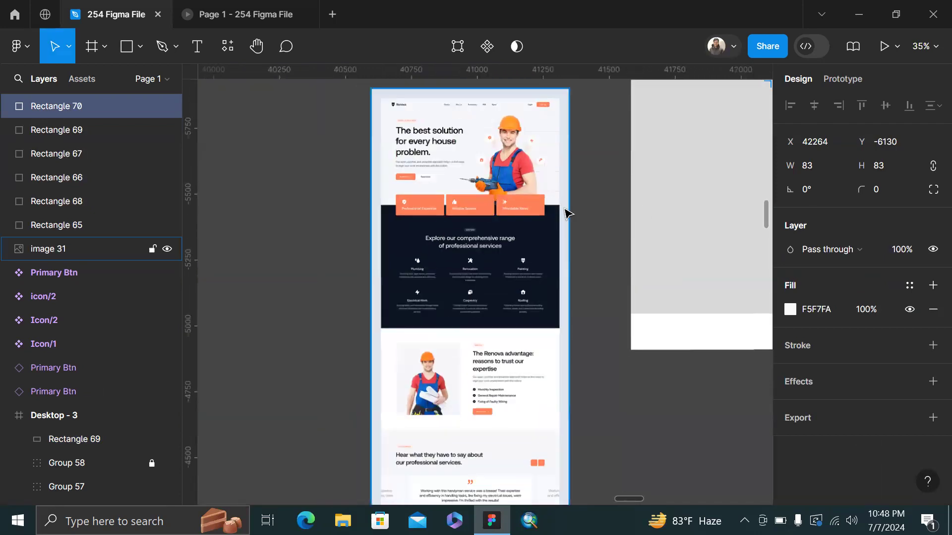
{"action": "scroll", "coordinate": [493, 182], "scroll_direction": "up", "scroll_amount": 2}
{"action": "scroll", "coordinate": [493, 182], "scroll_direction": "up", "scroll_amount": 3}
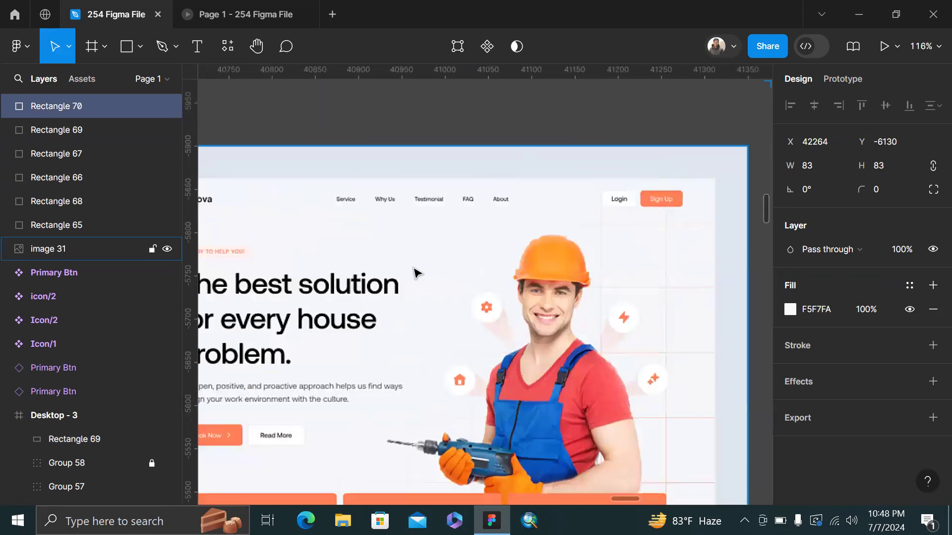
{"action": "scroll", "coordinate": [435, 294], "scroll_direction": "down", "scroll_amount": 5}
{"action": "scroll", "coordinate": [595, 223], "scroll_direction": "down", "scroll_amount": 3}
{"action": "scroll", "coordinate": [548, 297], "scroll_direction": "down", "scroll_amount": 1}
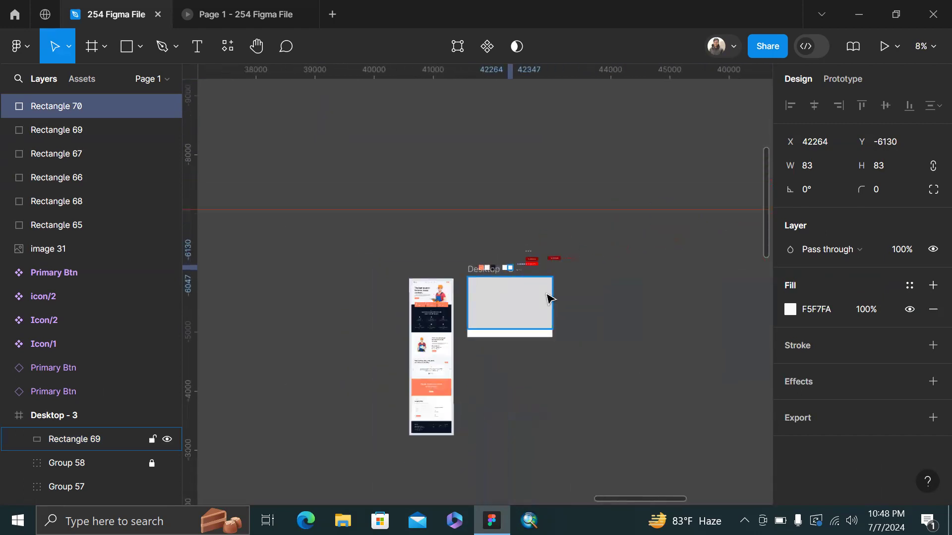
{"action": "scroll", "coordinate": [549, 298], "scroll_direction": "up", "scroll_amount": 2}
Fill background Rectangle 69 with the last swatch's colour as a linear gradient
{"action": "left_click", "coordinate": [459, 314]}
{"action": "key", "text": "shift+2"}
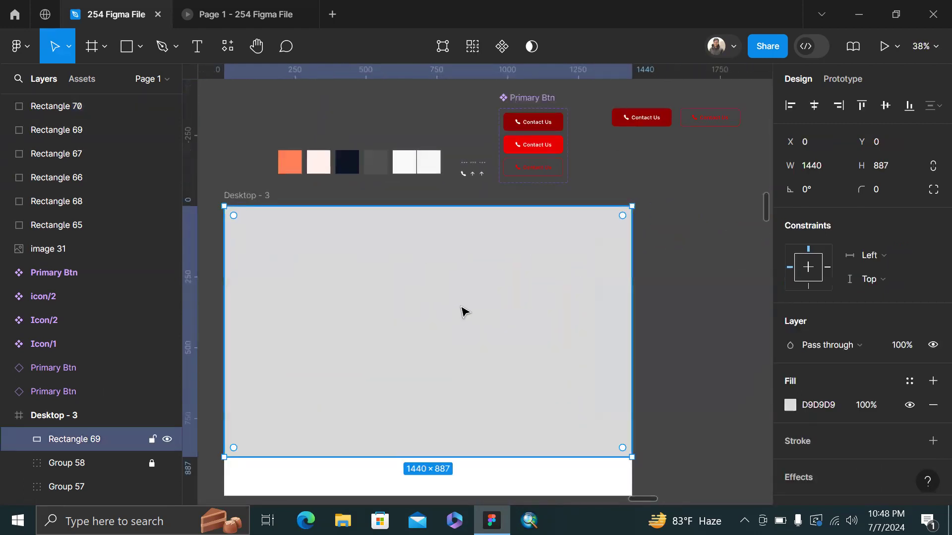
{"action": "left_click", "coordinate": [429, 156]}
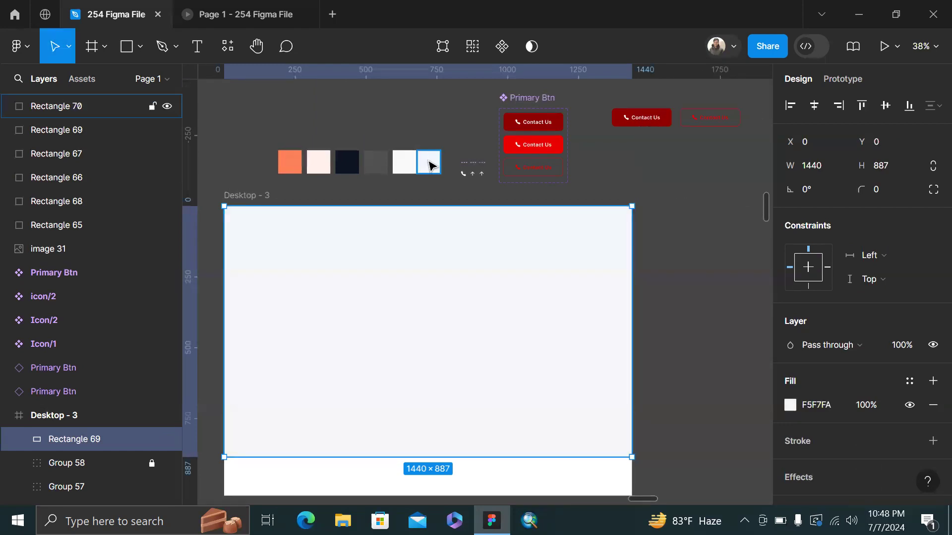
{"action": "left_click", "coordinate": [790, 406]}
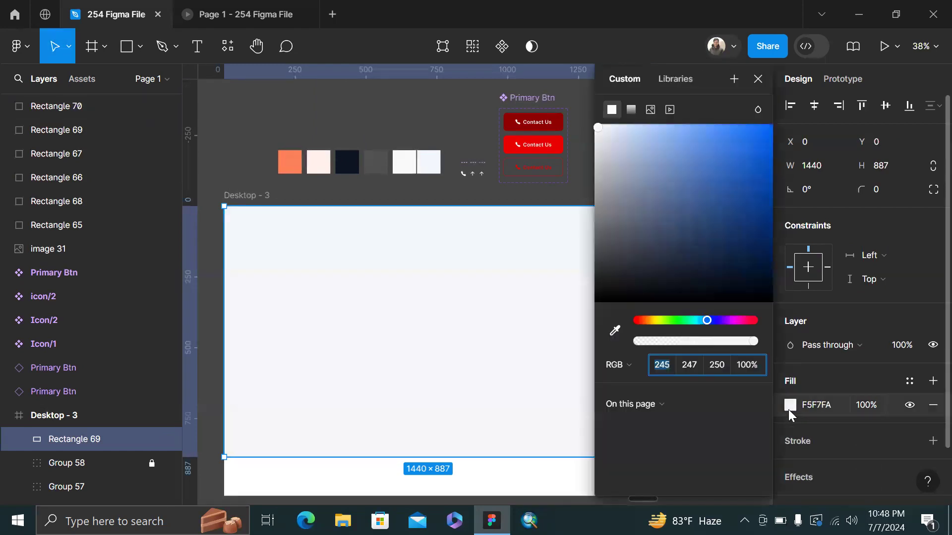
{"action": "left_click", "coordinate": [628, 110]}
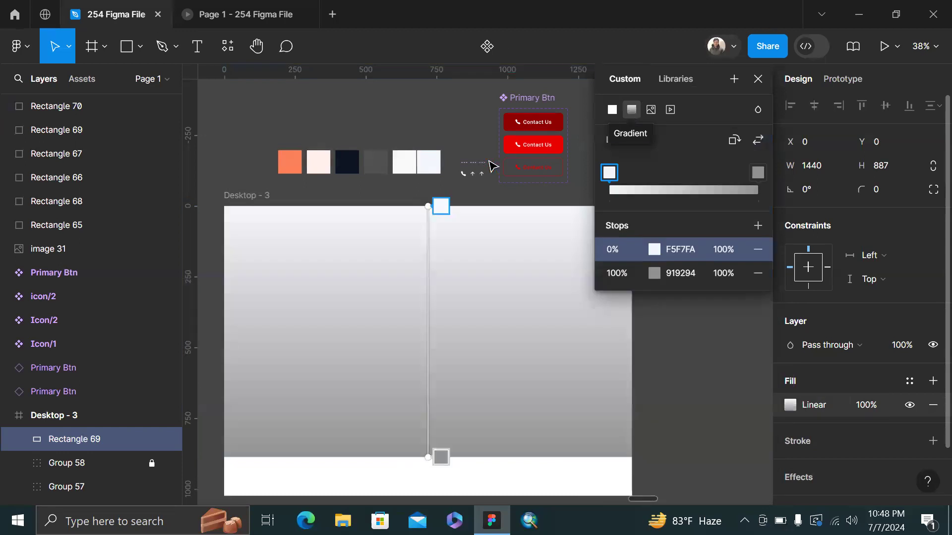
{"action": "scroll", "coordinate": [480, 171], "scroll_direction": "down", "scroll_amount": 3}
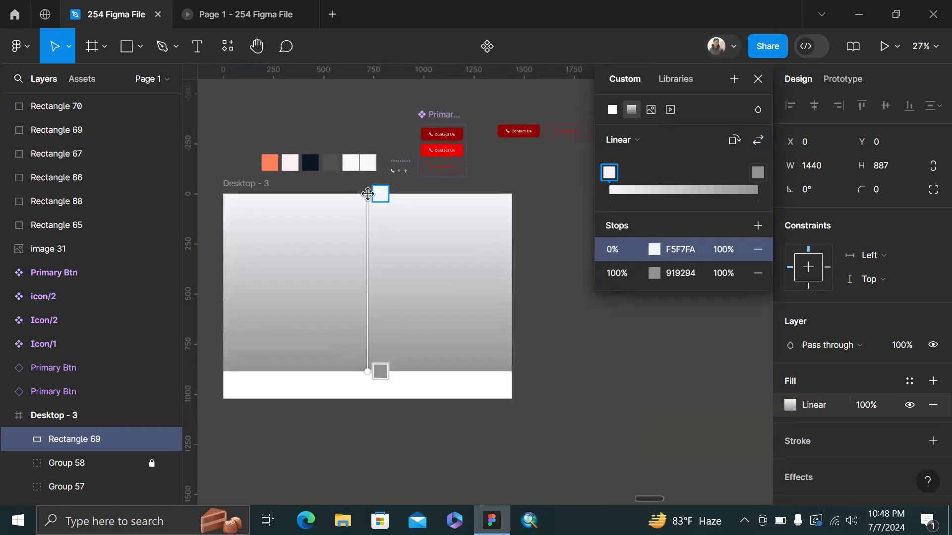
Run the gradient diagonally from the frame's top-left to bottom-right corner
{"action": "left_click_drag", "start_coordinate": [367, 194], "coordinate": [509, 286]}
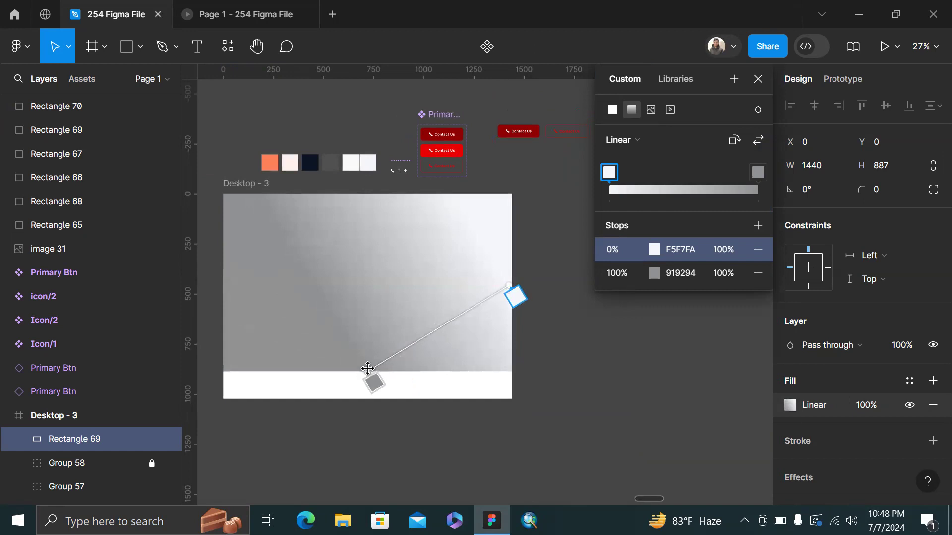
{"action": "left_click_drag", "start_coordinate": [367, 368], "coordinate": [221, 195]}
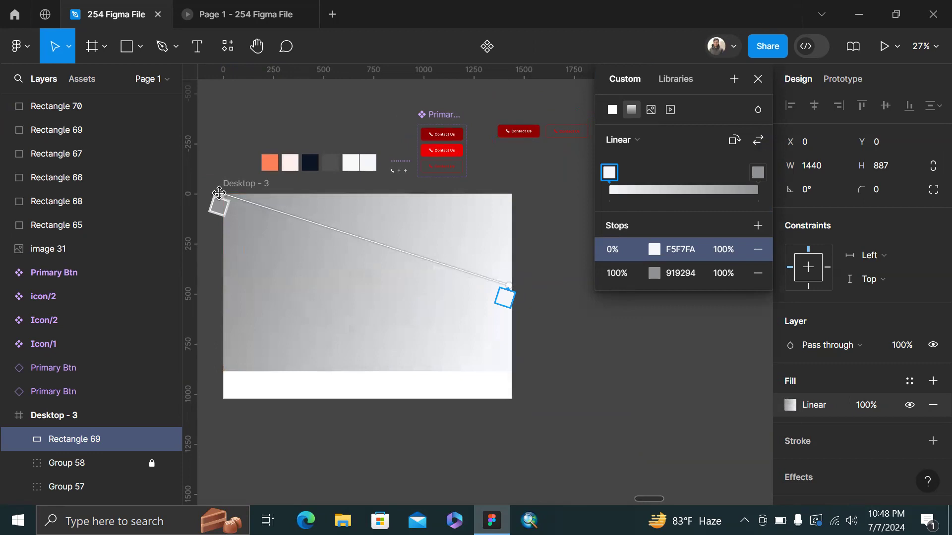
{"action": "left_click_drag", "start_coordinate": [219, 198], "coordinate": [218, 195]}
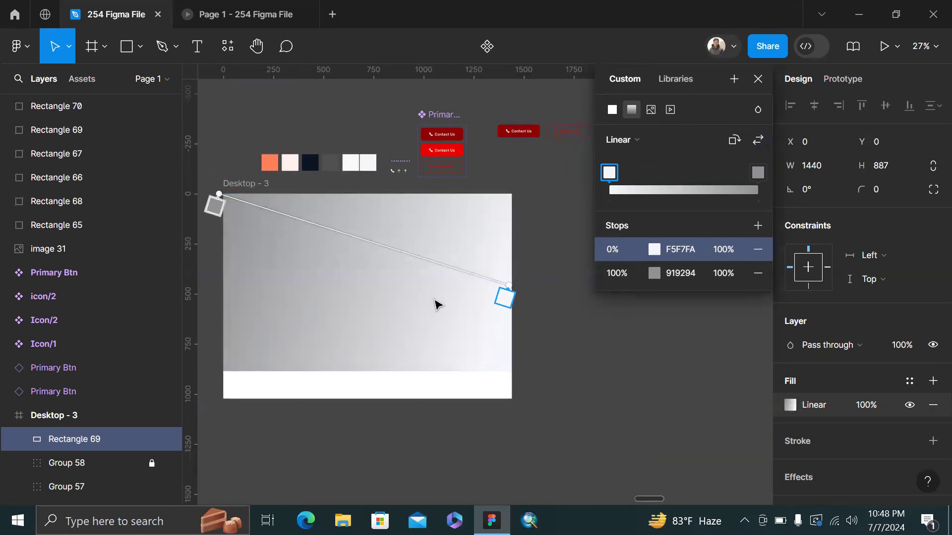
{"action": "left_click_drag", "start_coordinate": [506, 284], "coordinate": [514, 372]}
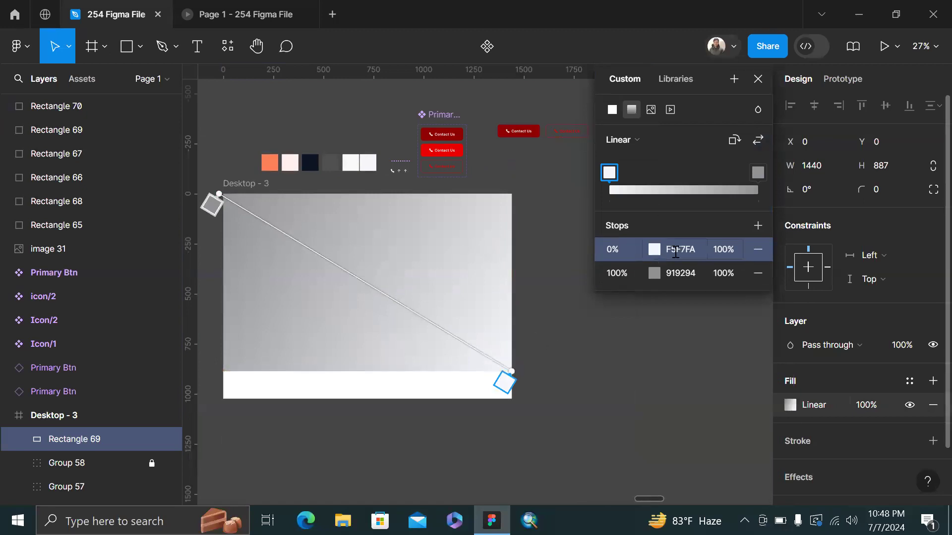
Set the gradient's starting stop to 0% opacity
{"action": "left_click", "coordinate": [726, 249]}
{"action": "type", "text": "0"}
{"action": "key", "text": "Return"}
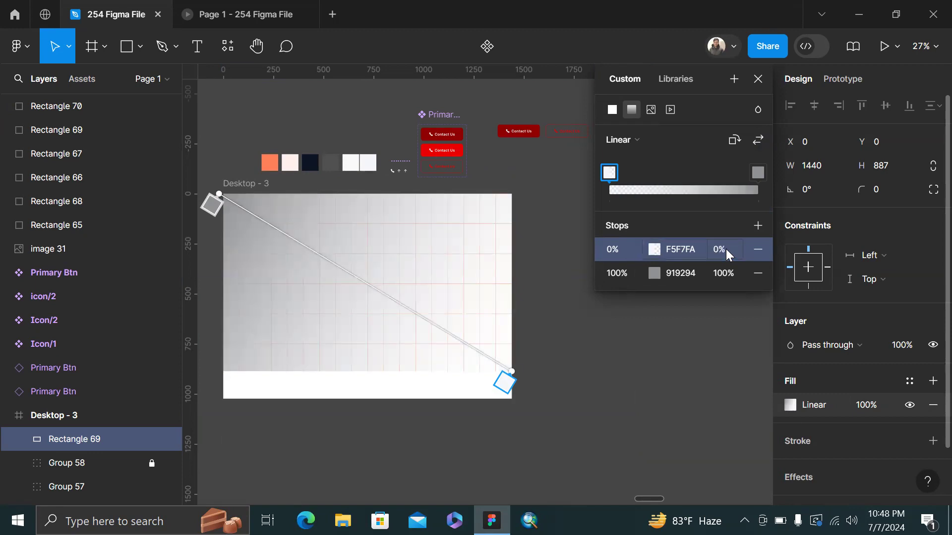
{"action": "scroll", "coordinate": [418, 233], "scroll_direction": "left", "scroll_amount": 4}
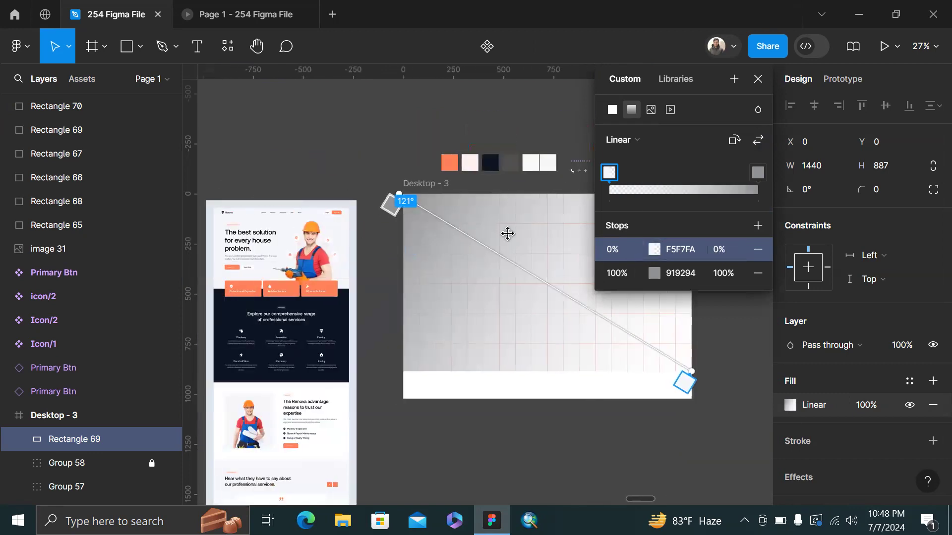
Sample the light swatch colour for the end stop and move it mid-gradient
{"action": "left_click", "coordinate": [654, 273]}
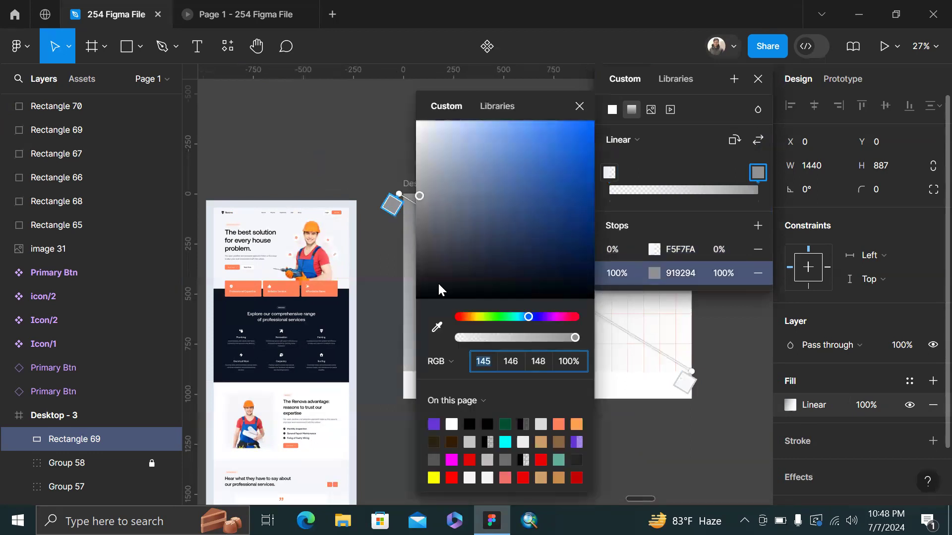
{"action": "left_click", "coordinate": [436, 328]}
{"action": "scroll", "coordinate": [364, 260], "scroll_direction": "right", "scroll_amount": 2}
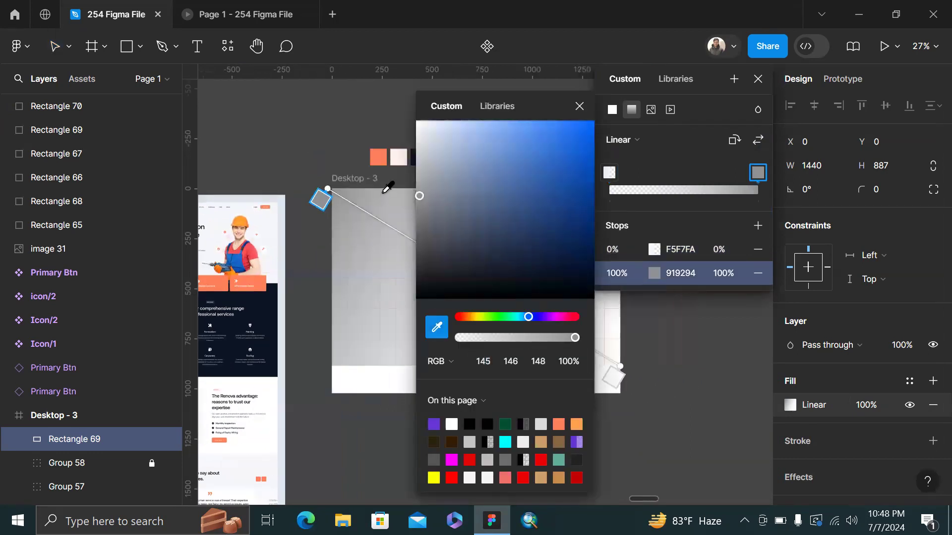
{"action": "scroll", "coordinate": [387, 187], "scroll_direction": "right", "scroll_amount": 2}
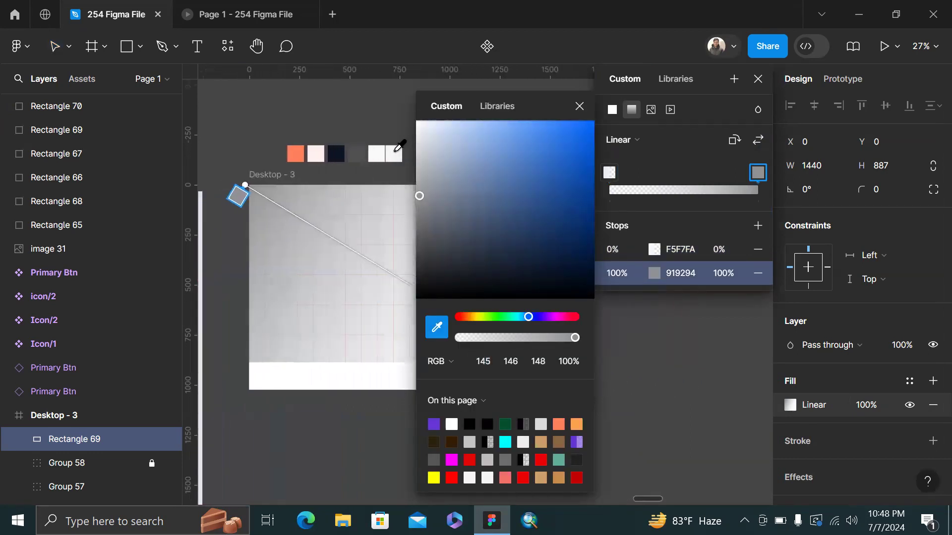
{"action": "scroll", "coordinate": [377, 147], "scroll_direction": "right", "scroll_amount": 2}
{"action": "left_click", "coordinate": [333, 155]}
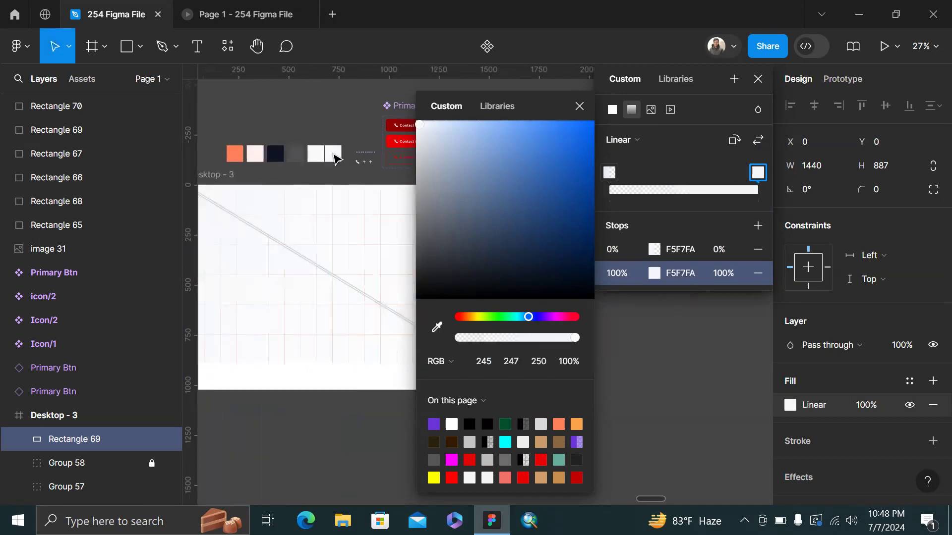
{"action": "scroll", "coordinate": [278, 173], "scroll_direction": "left", "scroll_amount": 3}
{"action": "scroll", "coordinate": [243, 184], "scroll_direction": "right", "scroll_amount": 1}
{"action": "mouse_move", "coordinate": [229, 198]}
{"action": "left_mouse_down"}
{"action": "mouse_move", "coordinate": [373, 262]}
{"action": "mouse_move", "coordinate": [374, 273]}
{"action": "left_mouse_up"}
Tilt the gradient more steeply and slide the solid stop to about 41%
{"action": "scroll", "coordinate": [382, 272], "scroll_direction": "right", "scroll_amount": 3}
{"action": "scroll", "coordinate": [382, 272], "scroll_direction": "down", "scroll_amount": 1}
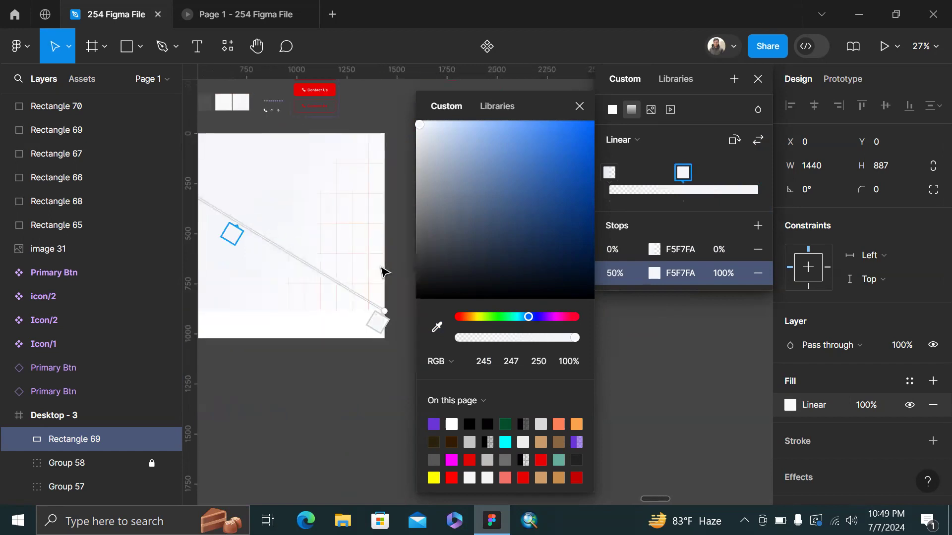
{"action": "scroll", "coordinate": [348, 319], "scroll_direction": "down", "scroll_amount": 1}
{"action": "scroll", "coordinate": [349, 318], "scroll_direction": "right", "scroll_amount": 1}
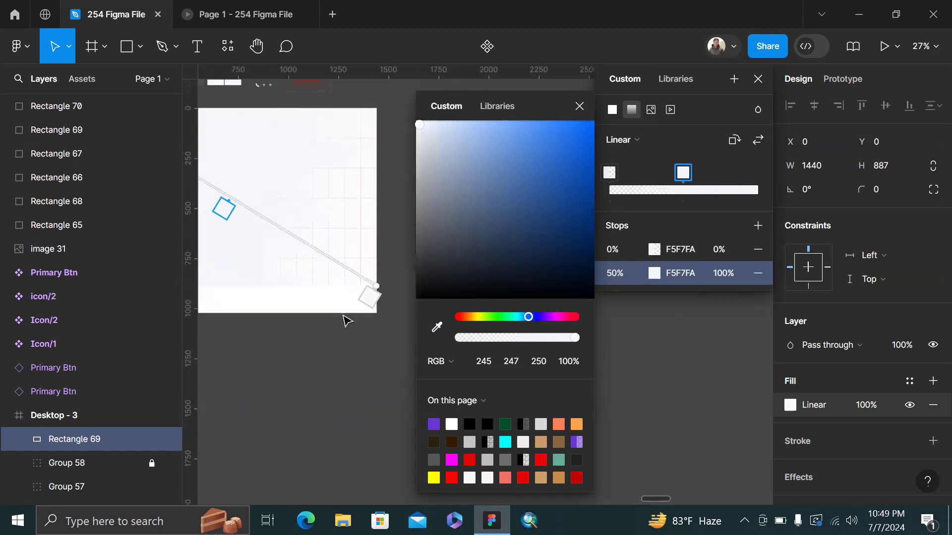
{"action": "left_click_drag", "start_coordinate": [371, 268], "coordinate": [368, 242]}
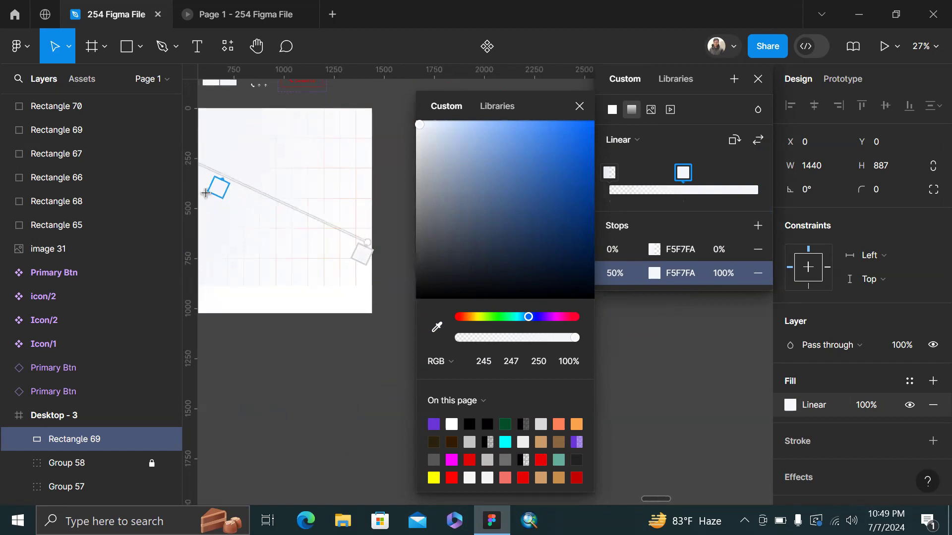
{"action": "left_click_drag", "start_coordinate": [231, 189], "coordinate": [243, 194]}
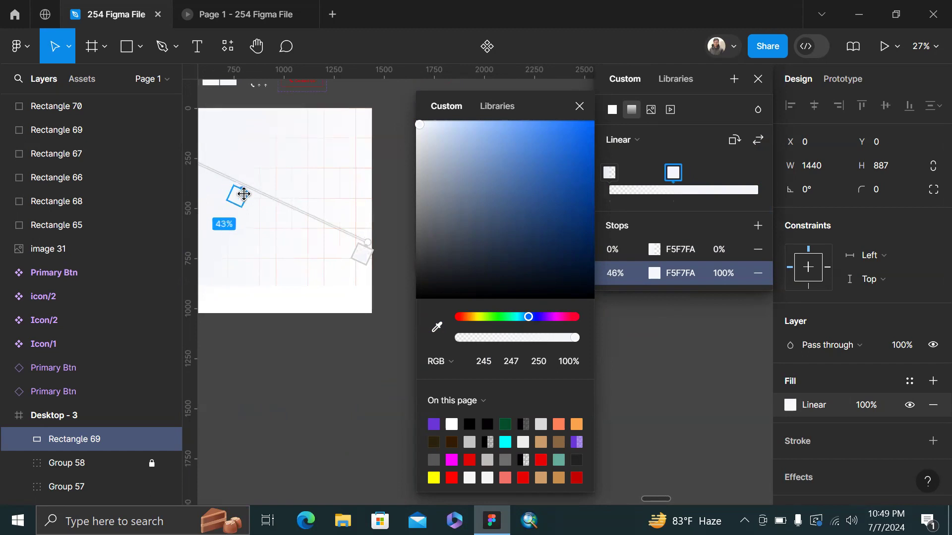
{"action": "scroll", "coordinate": [298, 368], "scroll_direction": "left", "scroll_amount": 5}
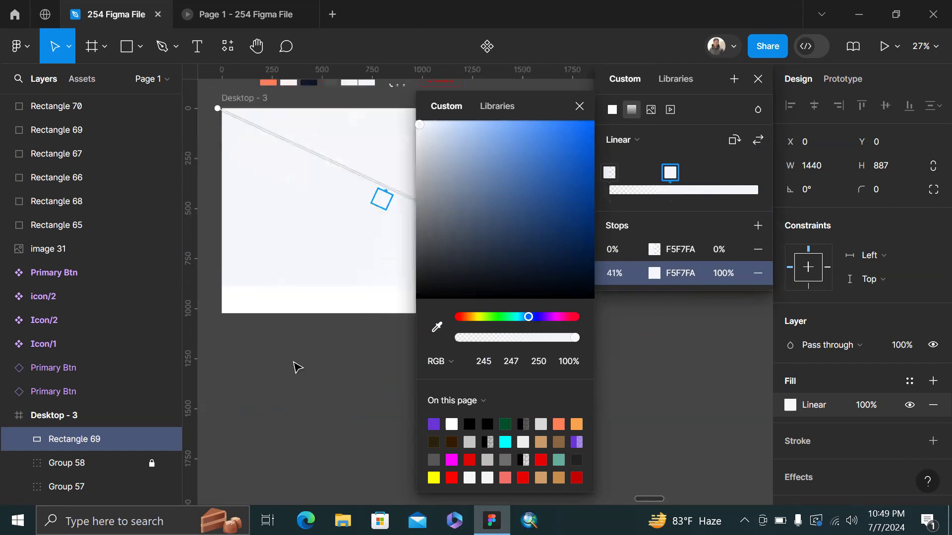
Preview the design in the prototype viewer, then close the colour picker
{"action": "left_click", "coordinate": [243, 6]}
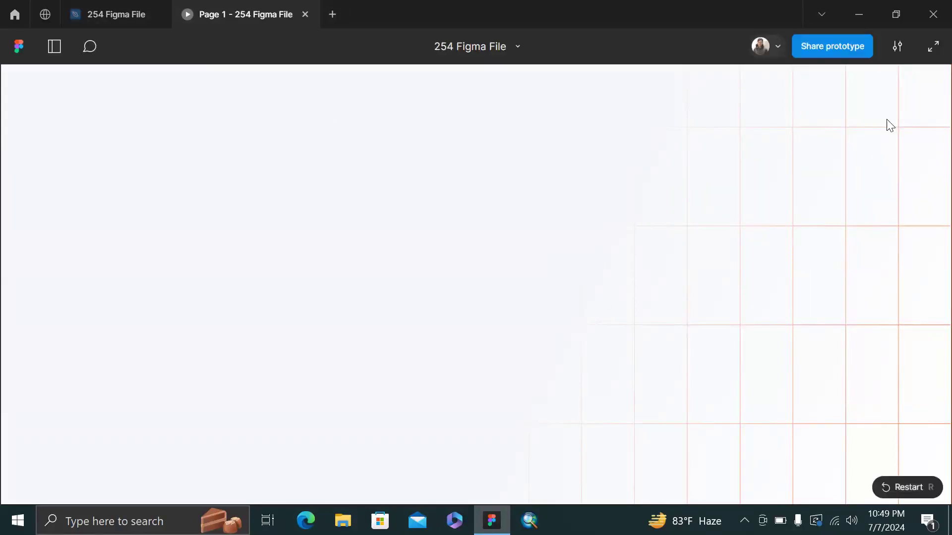
{"action": "left_click", "coordinate": [112, 6]}
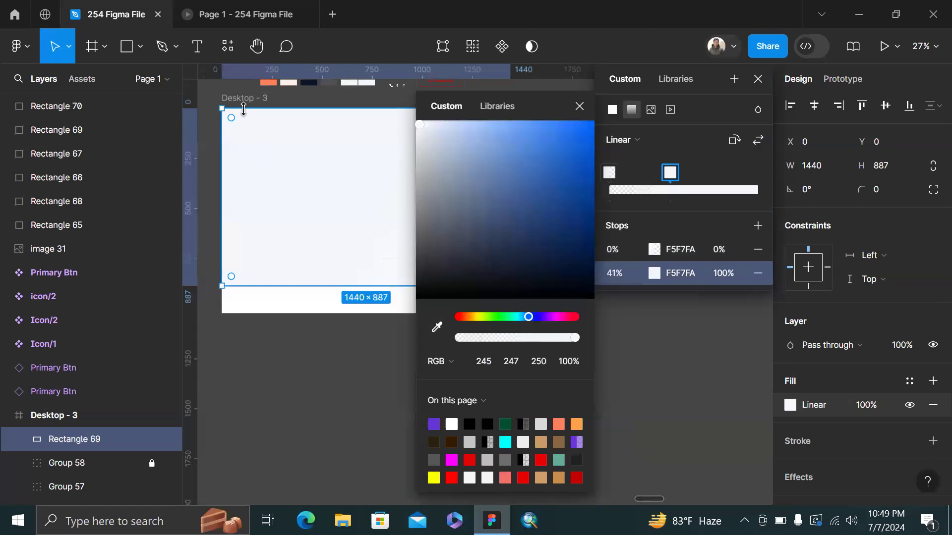
{"action": "left_click", "coordinate": [290, 368]}
Switch back and forth between the Renova reference frame and Desktop - 3
{"action": "key", "text": "n"}
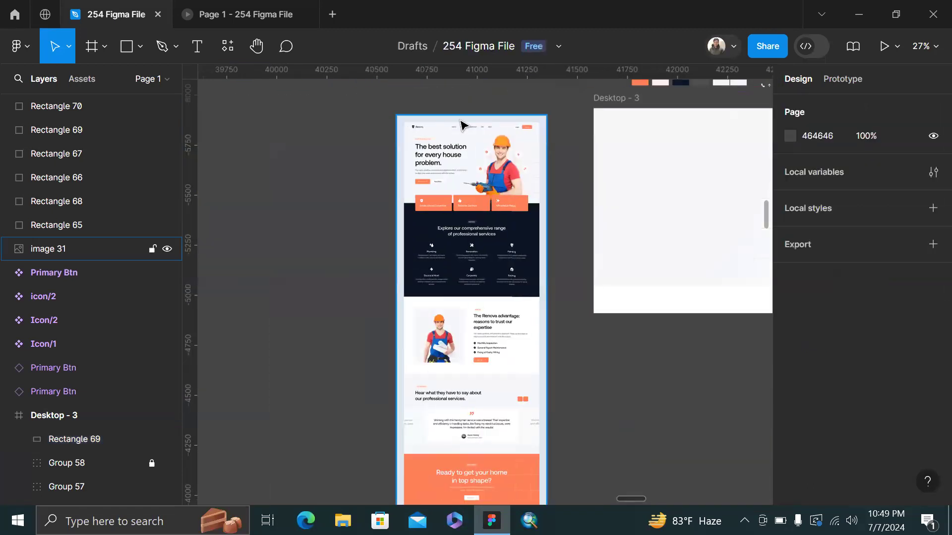
{"action": "scroll", "coordinate": [462, 125], "scroll_direction": "up", "scroll_amount": 5, "text": "ctrl"}
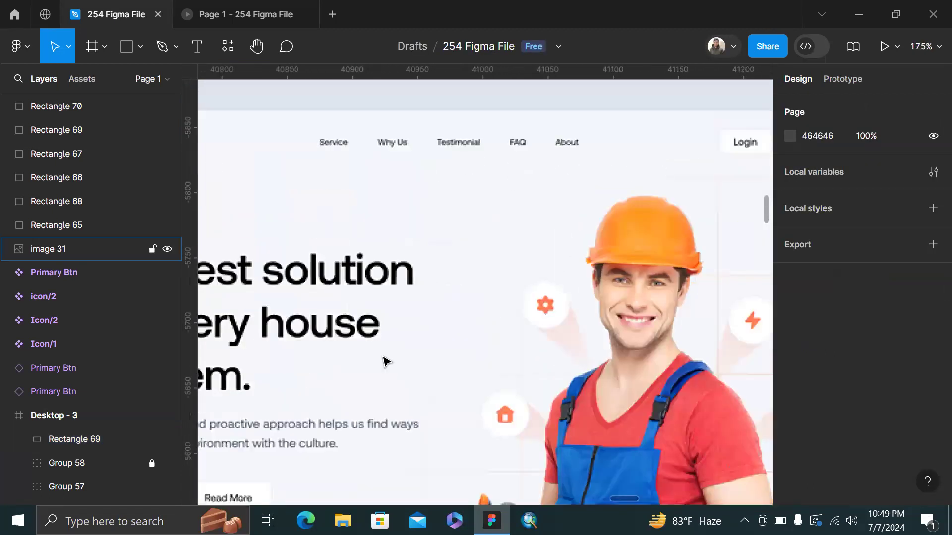
{"action": "scroll", "coordinate": [533, 325], "scroll_direction": "down", "scroll_amount": 5, "text": "ctrl"}
{"action": "scroll", "coordinate": [461, 280], "scroll_direction": "up", "scroll_amount": 2, "text": "ctrl"}
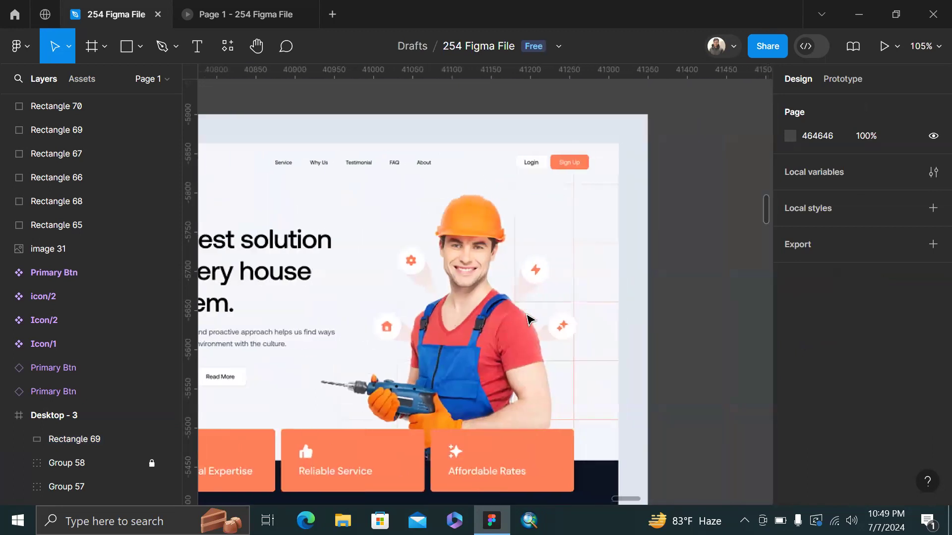
{"action": "key", "text": "n"}
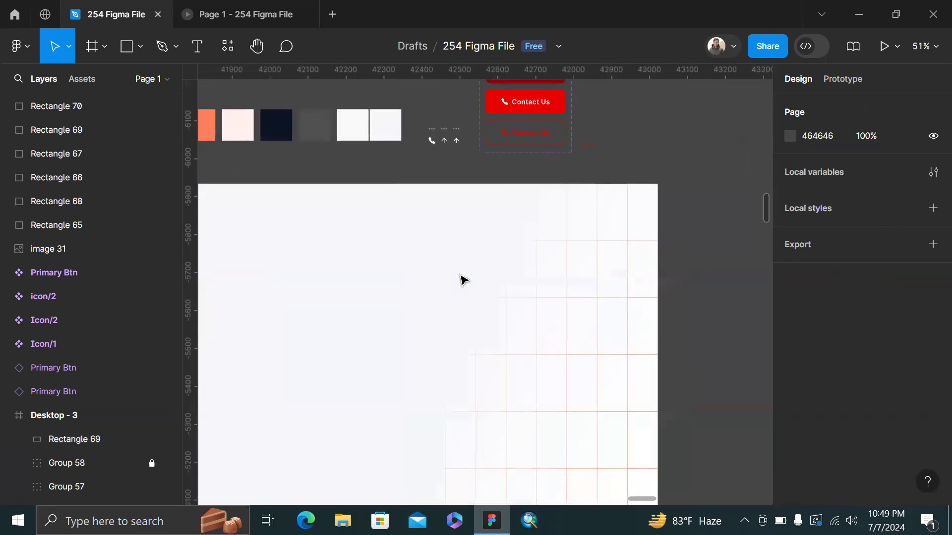
{"action": "key", "text": "shift+n"}
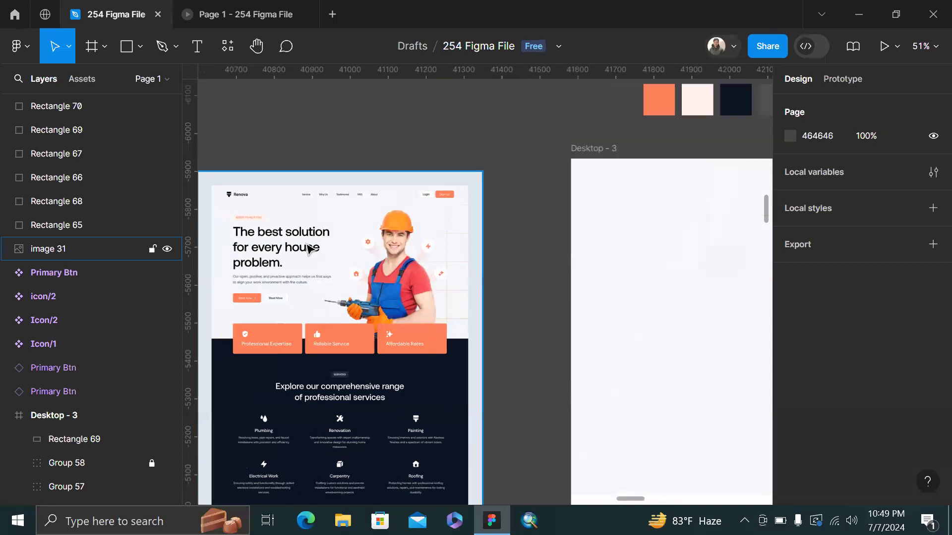
{"action": "scroll", "coordinate": [492, 199], "scroll_direction": "up", "scroll_amount": 3, "text": "ctrl"}
{"action": "scroll", "coordinate": [598, 292], "scroll_direction": "up", "scroll_amount": 2, "text": "ctrl"}
{"action": "key", "text": "n"}
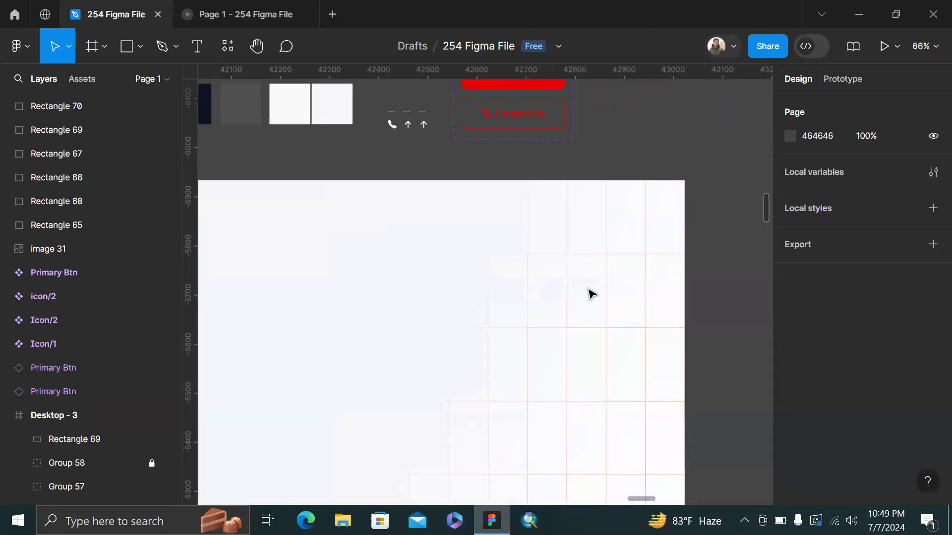
{"action": "scroll", "coordinate": [589, 294], "scroll_direction": "down", "scroll_amount": 1}
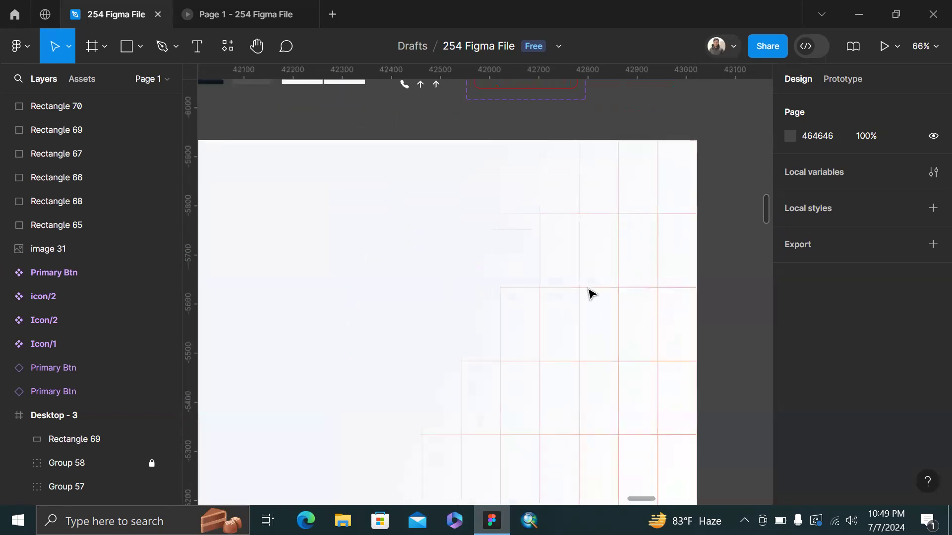
{"action": "scroll", "coordinate": [590, 293], "scroll_direction": "down", "scroll_amount": 5}
{"action": "scroll", "coordinate": [599, 279], "scroll_direction": "down", "scroll_amount": 3}
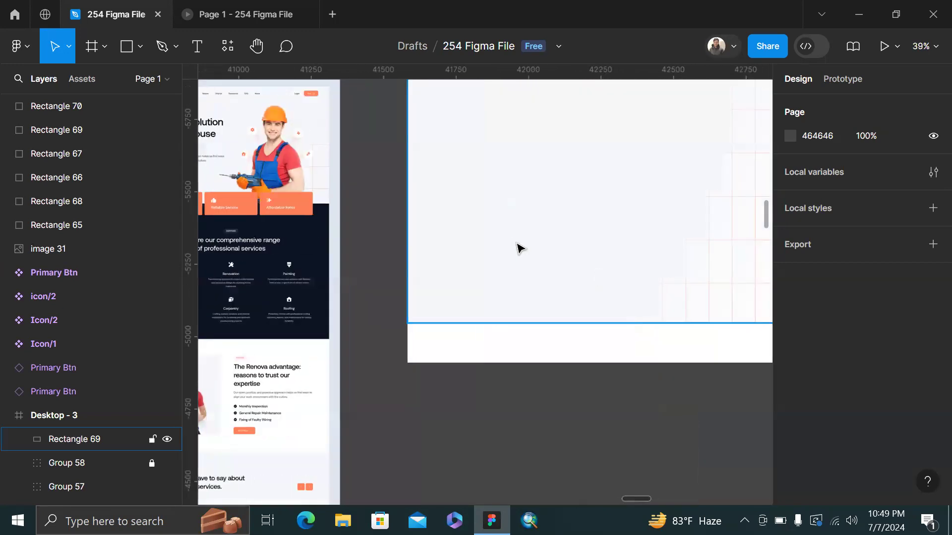
{"action": "scroll", "coordinate": [518, 247], "scroll_direction": "down", "scroll_amount": 2}
Drag the bottom edge of Desktop - 3 down to make the frame much taller
{"action": "left_click", "coordinate": [467, 124]}
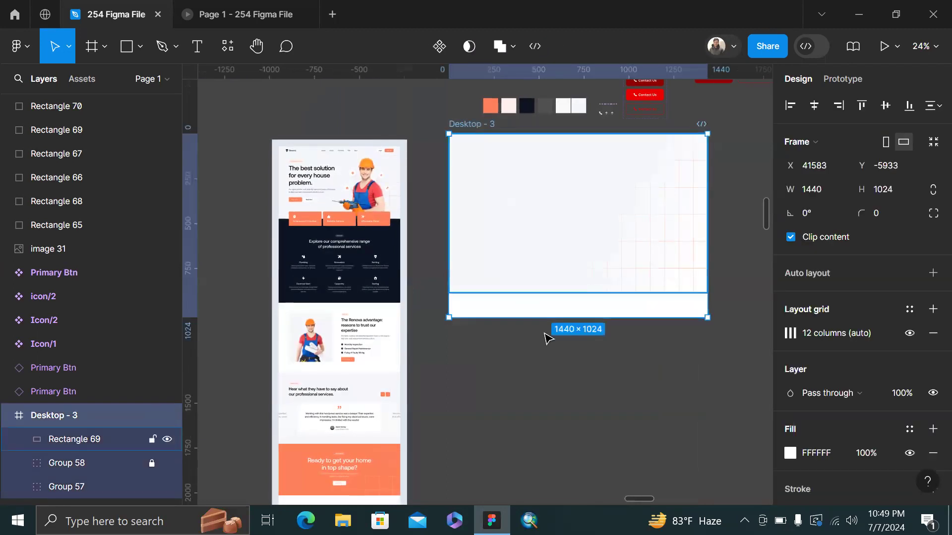
{"action": "left_click_drag", "start_coordinate": [549, 430], "coordinate": [654, 364]}
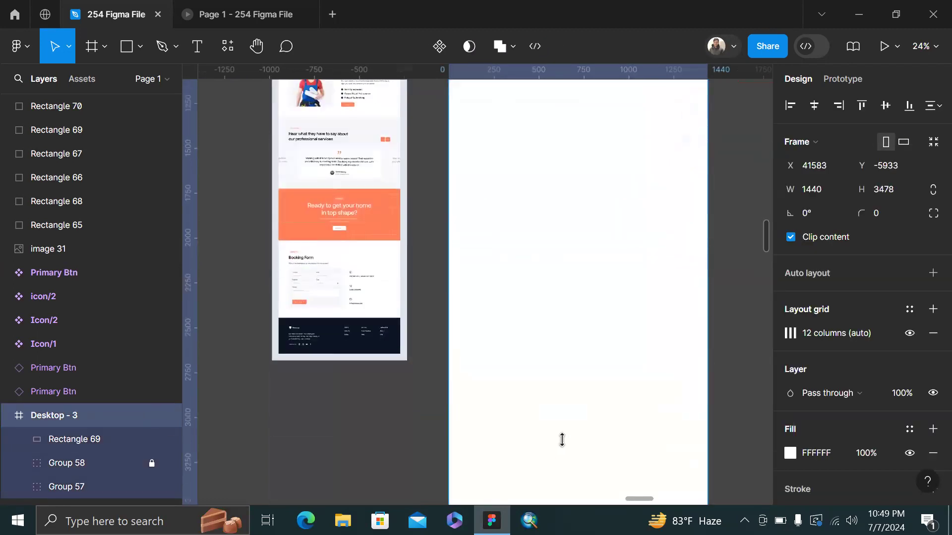
{"action": "left_click", "coordinate": [722, 230]}
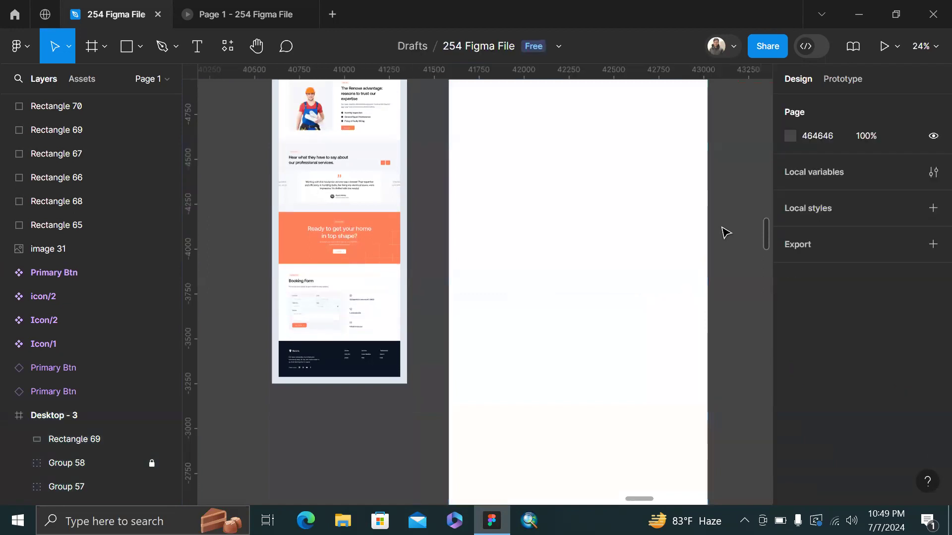
{"action": "scroll", "coordinate": [722, 230], "scroll_direction": "up", "scroll_amount": 10}
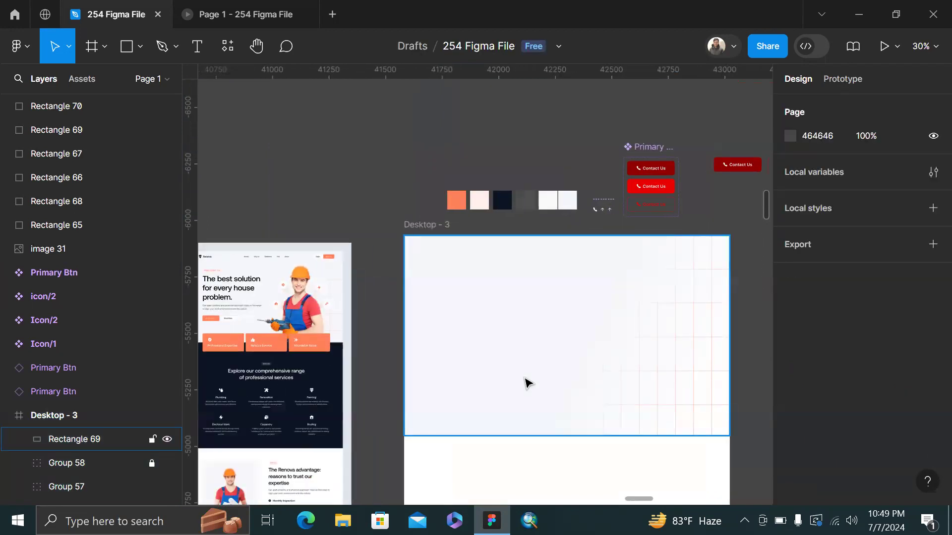
{"action": "scroll", "coordinate": [525, 383], "scroll_direction": "up", "scroll_amount": 2}
Add a 1439×911 Rectangle 71 below the hero, filled with sampled navy 0C1524
{"action": "key", "text": "r"}
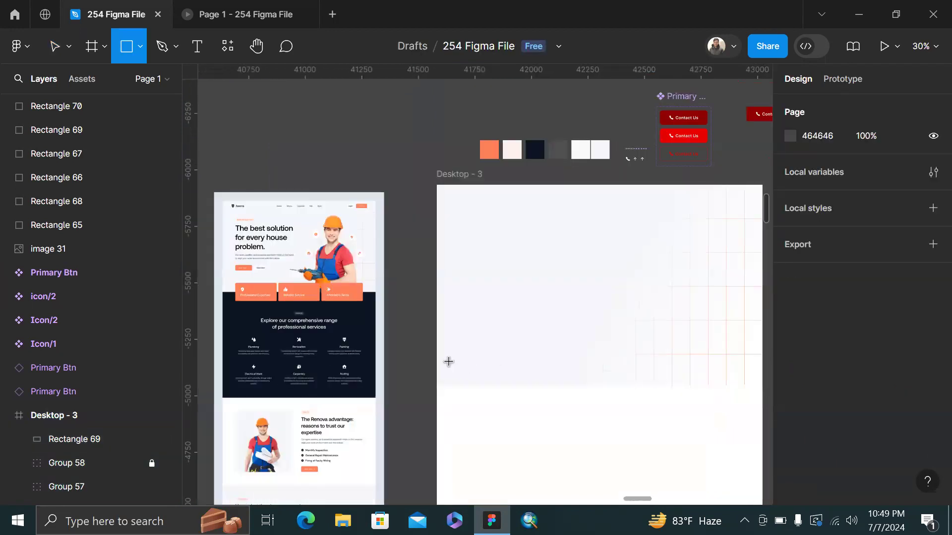
{"action": "scroll", "coordinate": [441, 357], "scroll_direction": "right", "scroll_amount": 2}
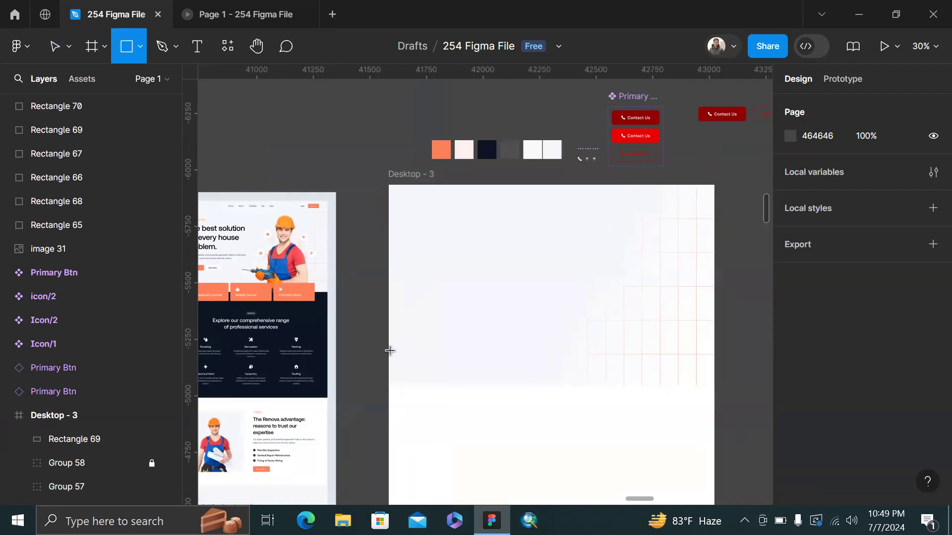
{"action": "left_click_drag", "start_coordinate": [388, 350], "coordinate": [713, 488]}
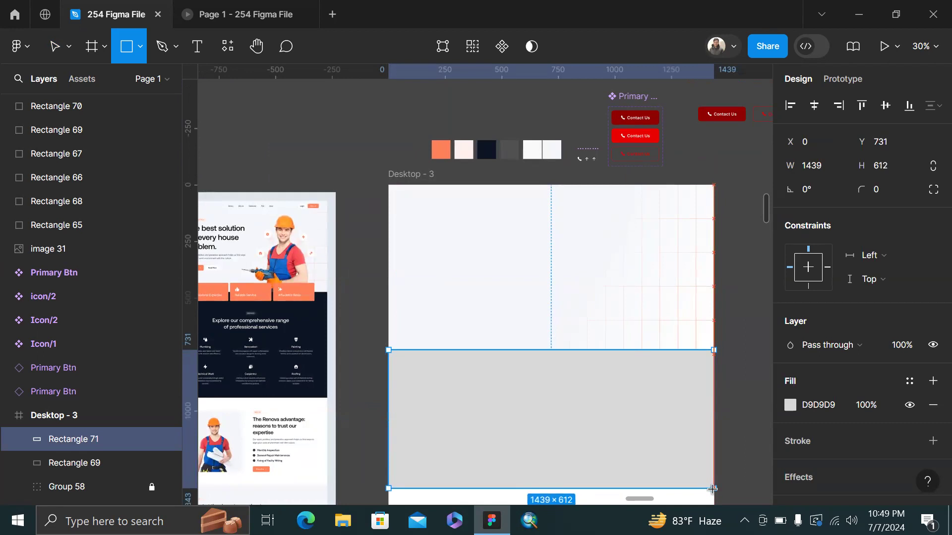
{"action": "left_click_drag", "start_coordinate": [712, 487], "coordinate": [714, 497]}
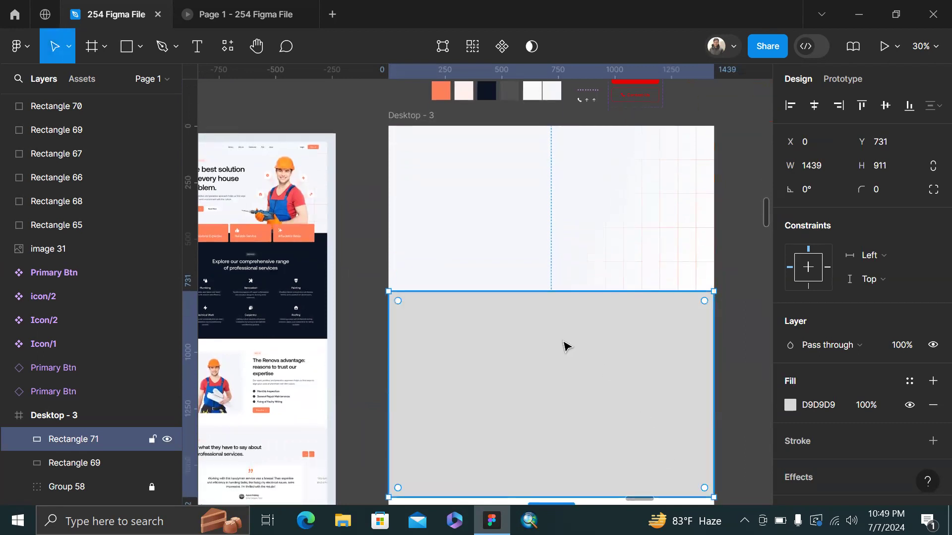
{"action": "key", "text": "i"}
{"action": "left_click", "coordinate": [314, 266]}
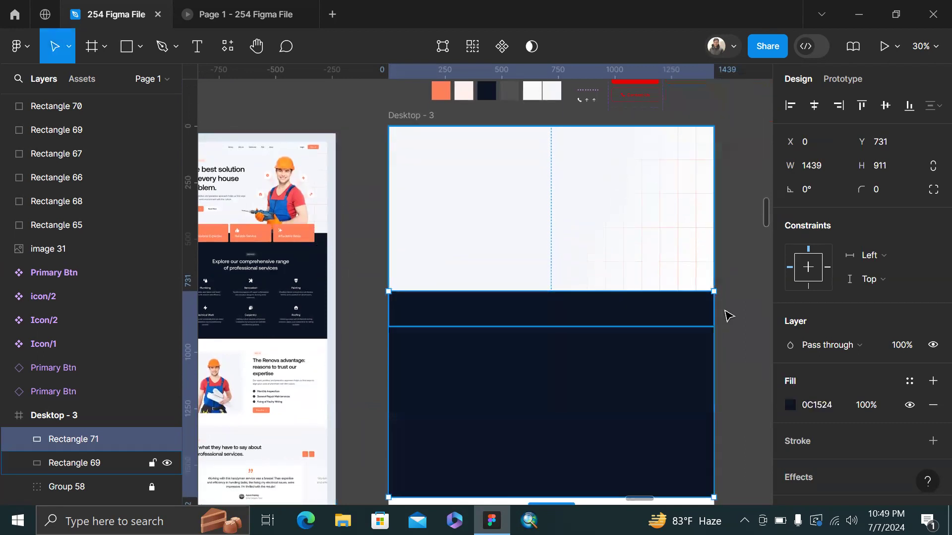
{"action": "key", "text": "Escape"}
{"action": "scroll", "coordinate": [748, 311], "scroll_direction": "left", "scroll_amount": 1}
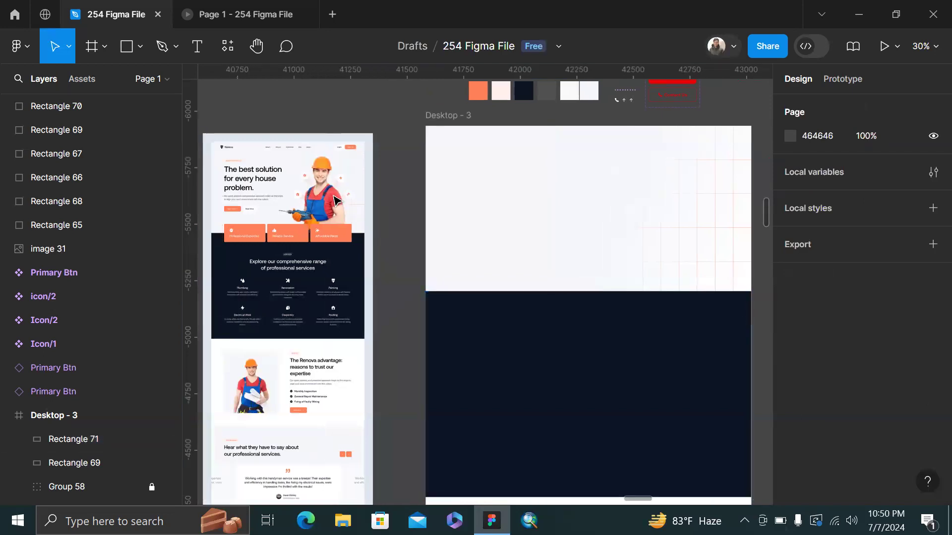
Lock the light hero Rectangle 69 and Group 57 against accidental edits
{"action": "left_click", "coordinate": [628, 193]}
{"action": "scroll", "coordinate": [627, 193], "scroll_direction": "up", "scroll_amount": 3}
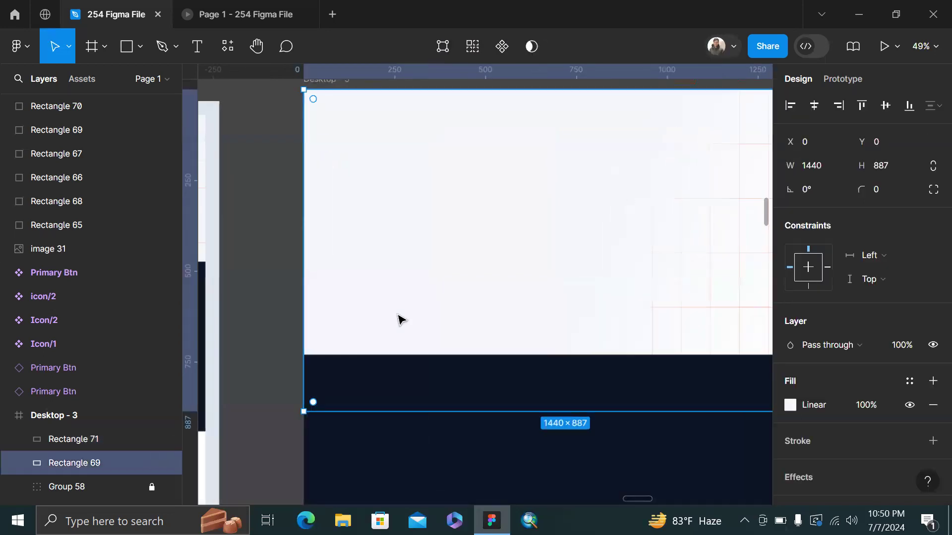
{"action": "mouse_move", "coordinate": [96, 463]}
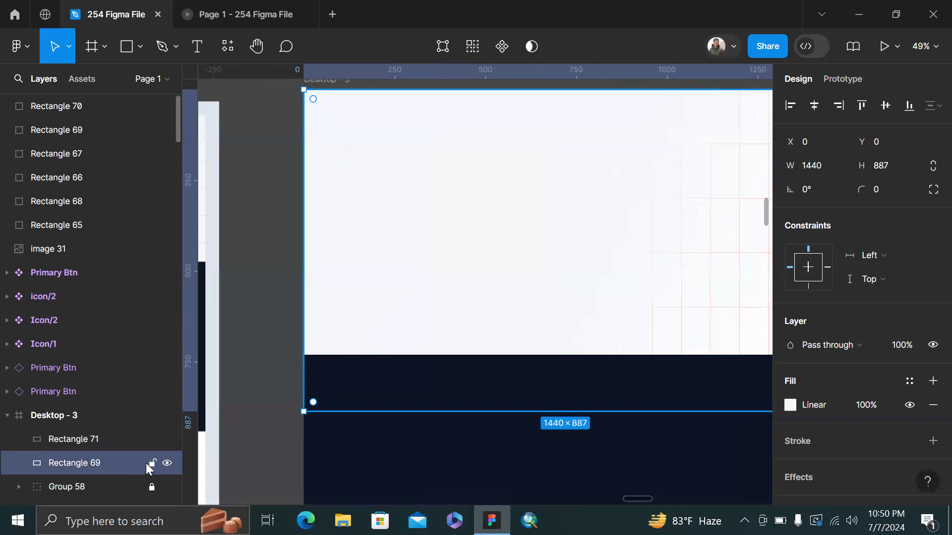
{"action": "left_click", "coordinate": [151, 465]}
{"action": "scroll", "coordinate": [159, 436], "scroll_direction": "down", "scroll_amount": 2}
{"action": "mouse_move", "coordinate": [550, 390]}
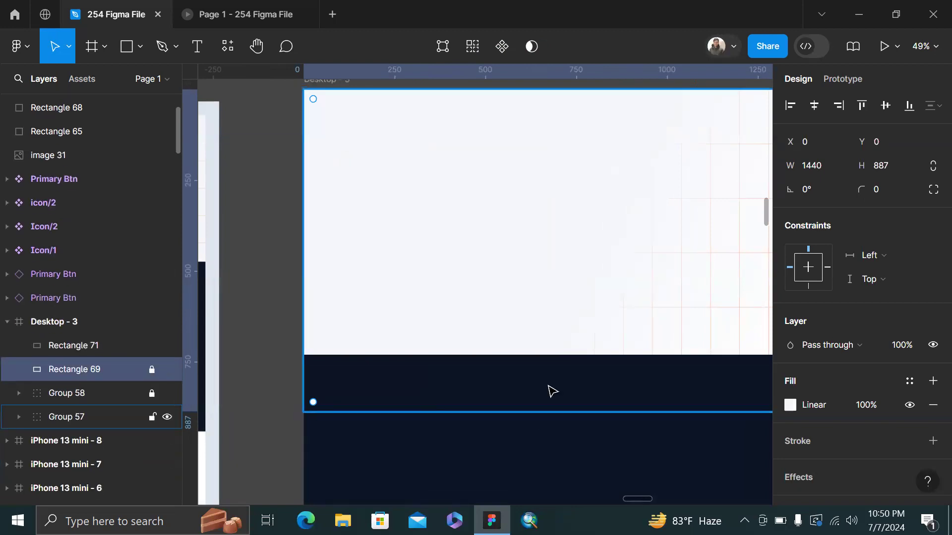
{"action": "scroll", "coordinate": [548, 389], "scroll_direction": "right", "scroll_amount": 3}
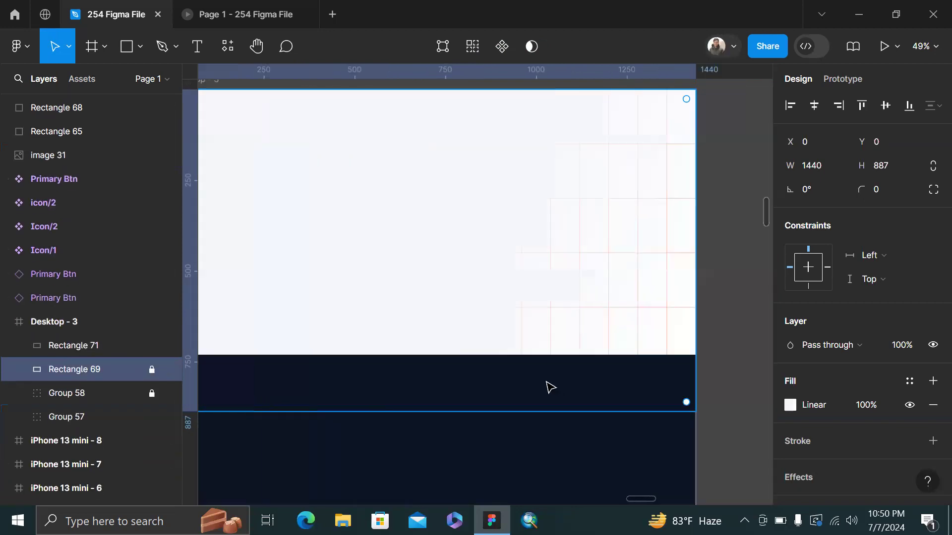
{"action": "left_click", "coordinate": [240, 310]}
{"action": "scroll", "coordinate": [114, 350], "scroll_direction": "down", "scroll_amount": 1}
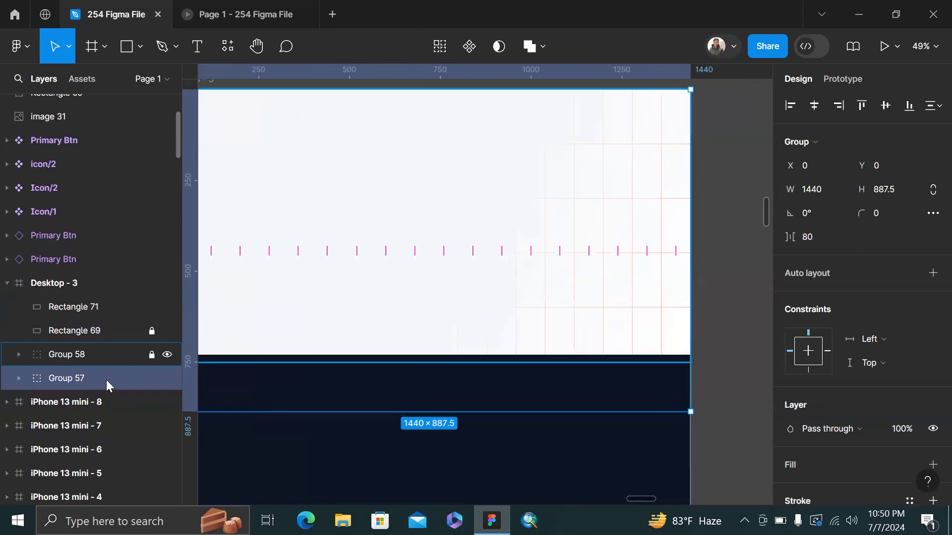
{"action": "left_click", "coordinate": [152, 380]}
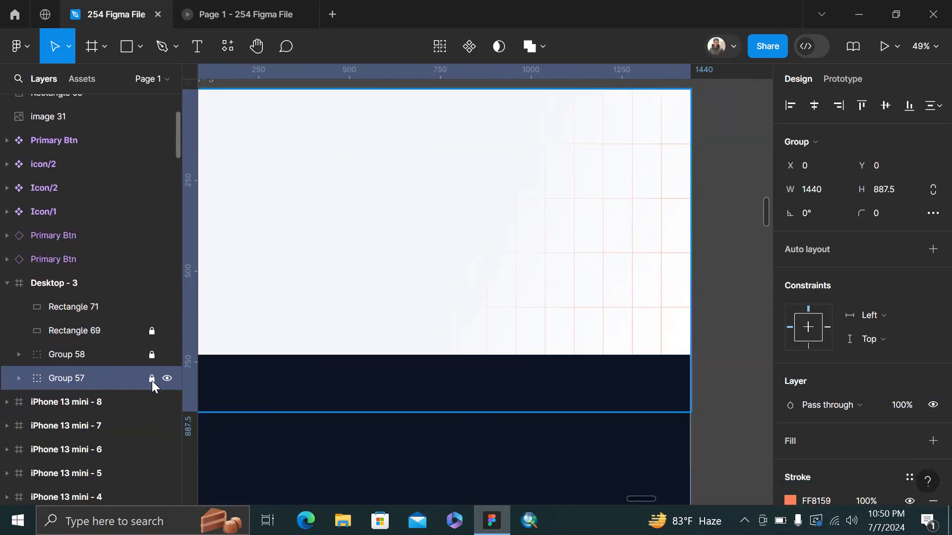
Turn on the column layout grids over Desktop - 3 with Ctrl+Shift+4
{"action": "left_click", "coordinate": [113, 307]}
{"action": "scroll", "coordinate": [425, 276], "scroll_direction": "down", "scroll_amount": 5}
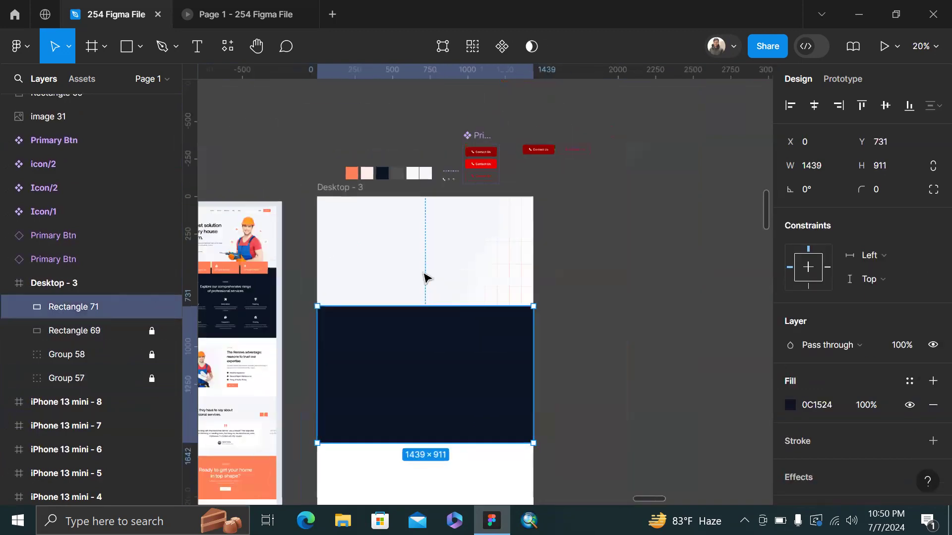
{"action": "left_click", "coordinate": [479, 252]}
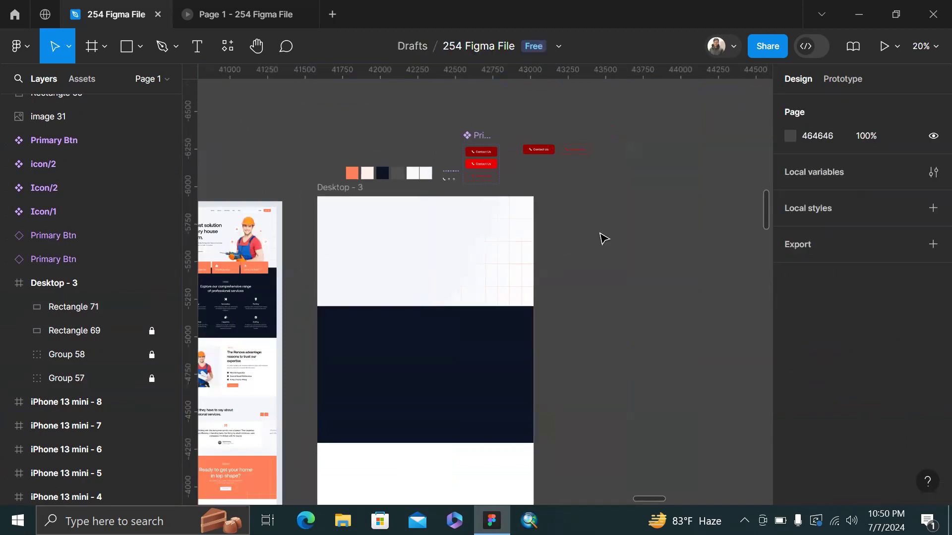
{"action": "scroll", "coordinate": [603, 239], "scroll_direction": "up", "scroll_amount": 2}
{"action": "scroll", "coordinate": [603, 239], "scroll_direction": "up", "scroll_amount": 1}
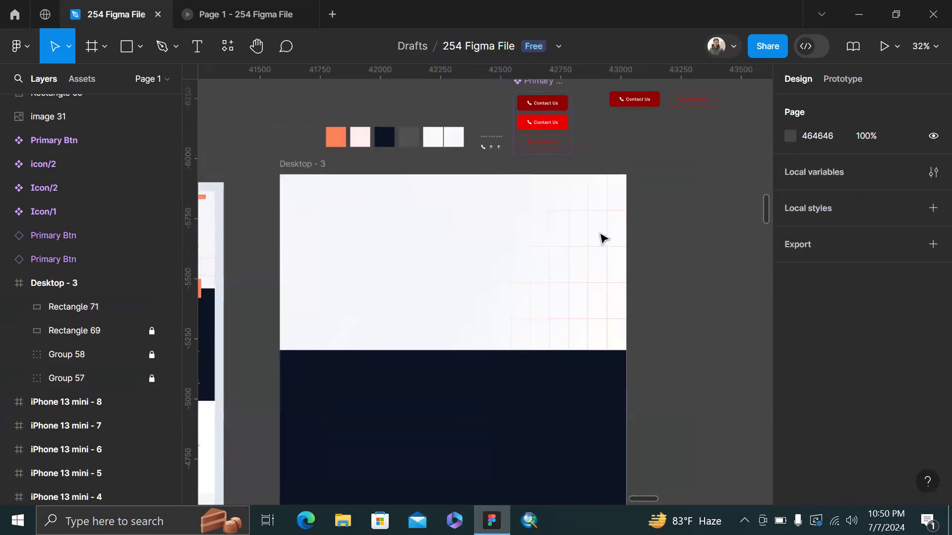
{"action": "key", "text": "ctrl+shift+4"}
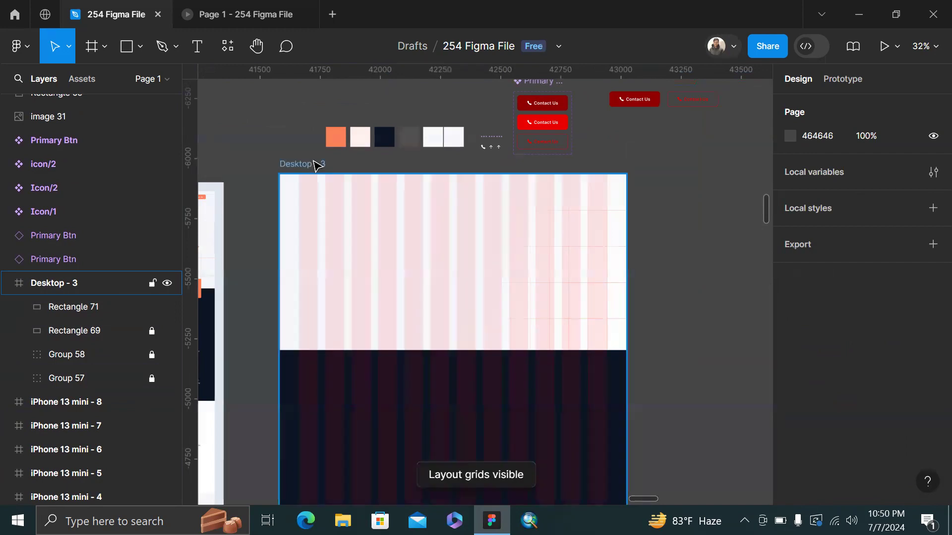
{"action": "scroll", "coordinate": [712, 221], "scroll_direction": "left", "scroll_amount": 2}
{"action": "scroll", "coordinate": [712, 224], "scroll_direction": "up", "scroll_amount": 1}
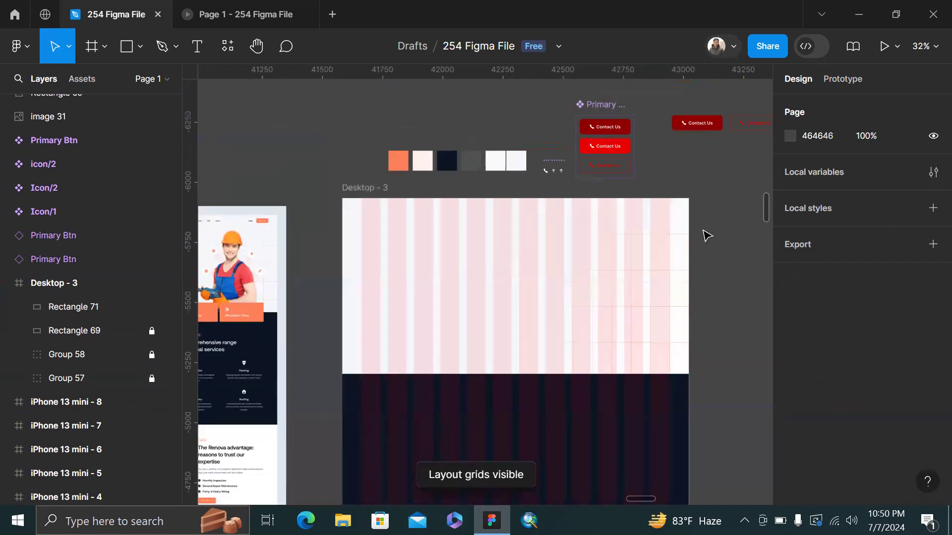
Preview the page in the prototype player, then return and select Rectangle 71
{"action": "left_click", "coordinate": [238, 13]}
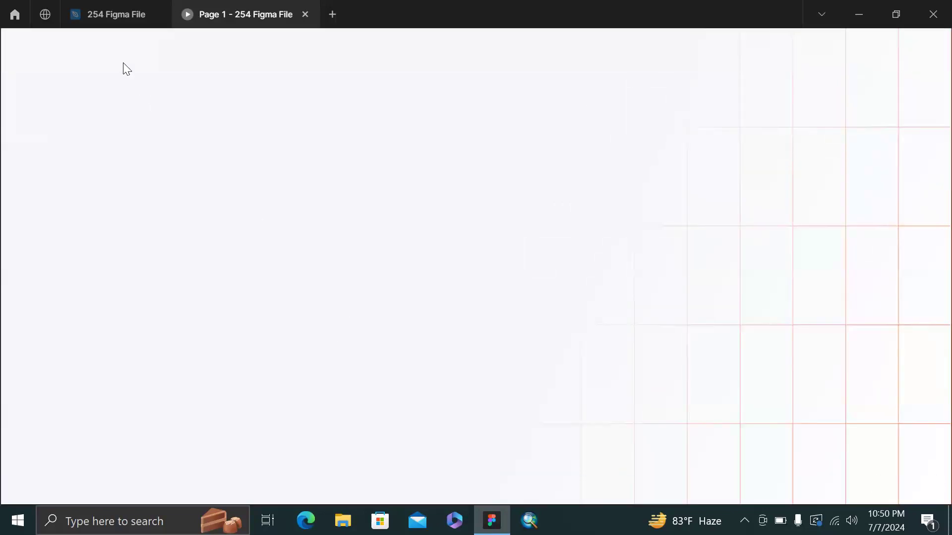
{"action": "left_click", "coordinate": [129, 1]}
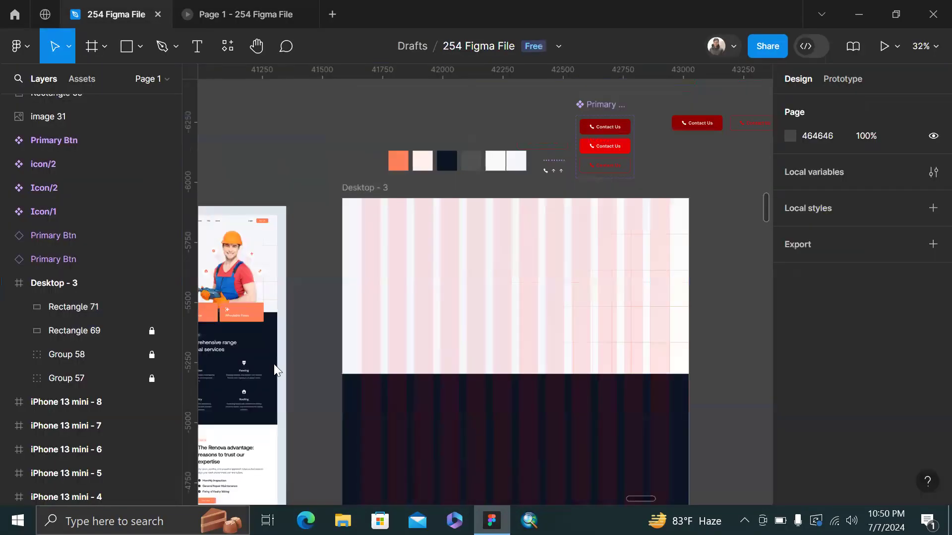
{"action": "left_click", "coordinate": [123, 306]}
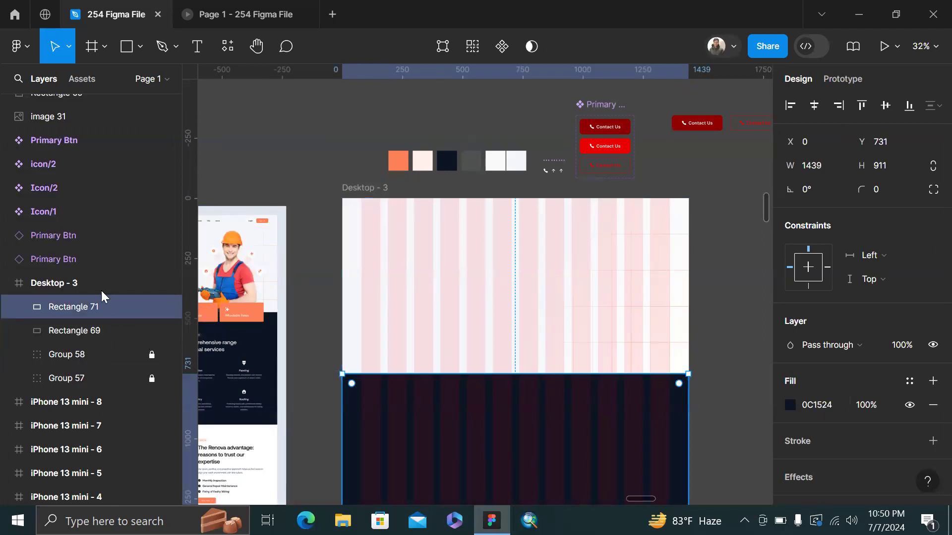
Move Rectangle 69's solid F5F7FA gradient stop from 41% to 45%, removing stray stops
{"action": "left_click", "coordinate": [63, 331]}
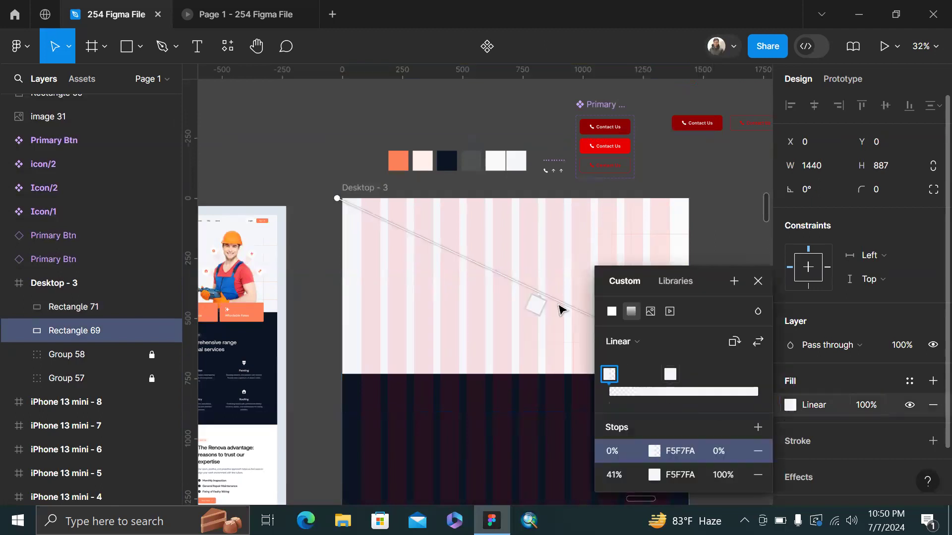
{"action": "left_click", "coordinate": [511, 298]}
{"action": "key", "text": "Delete"}
{"action": "left_click_drag", "start_coordinate": [534, 305], "coordinate": [522, 299]}
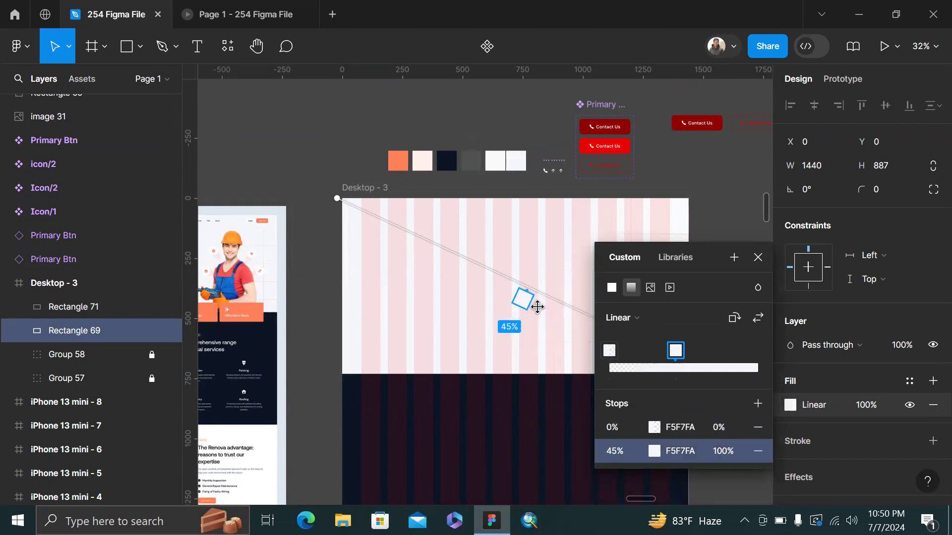
{"action": "left_click", "coordinate": [556, 314]}
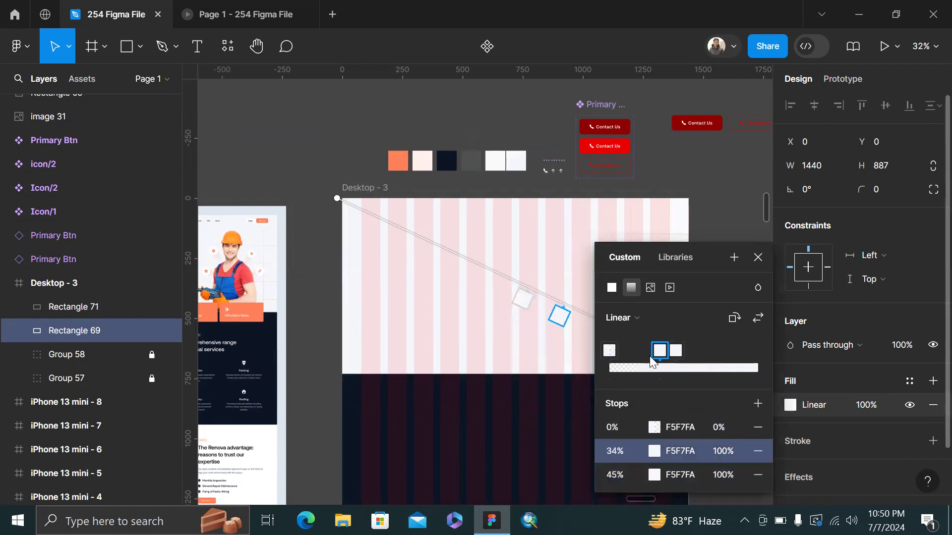
{"action": "key", "text": "Delete"}
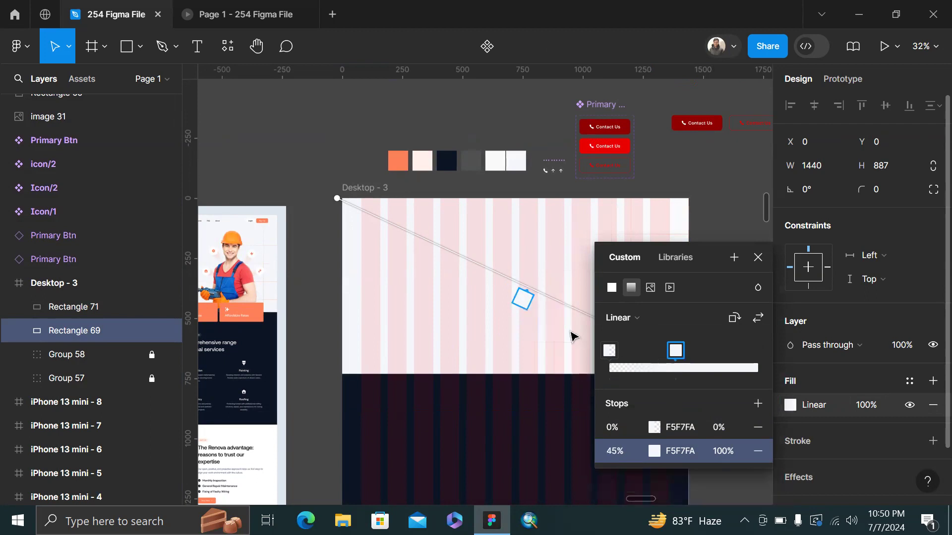
{"action": "left_click_drag", "start_coordinate": [524, 299], "coordinate": [518, 298]}
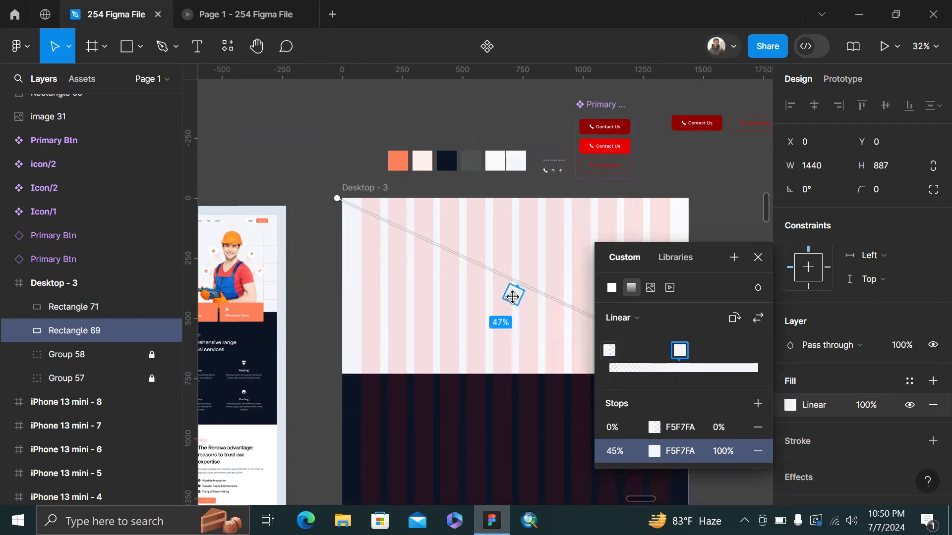
{"action": "left_click", "coordinate": [757, 258]}
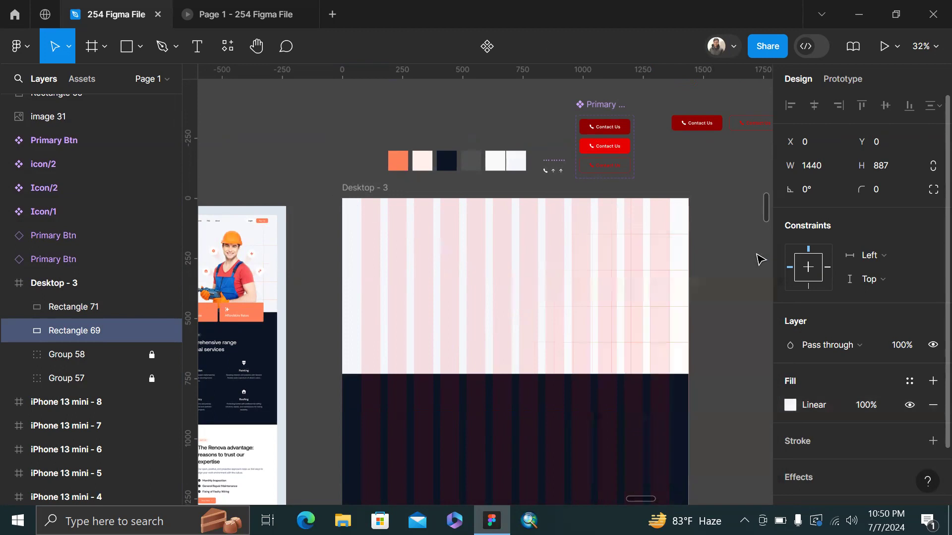
Hide the layout grids over Desktop - 3
{"action": "key", "text": "shift+g"}
{"action": "scroll", "coordinate": [722, 248], "scroll_direction": "up", "scroll_amount": 5, "text": "ctrl"}
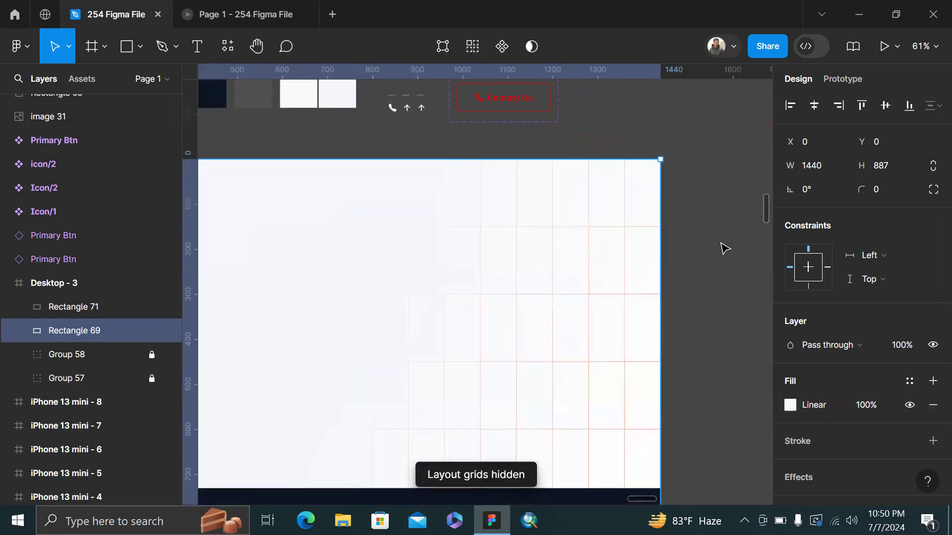
{"action": "scroll", "coordinate": [725, 248], "scroll_direction": "left", "scroll_amount": 1}
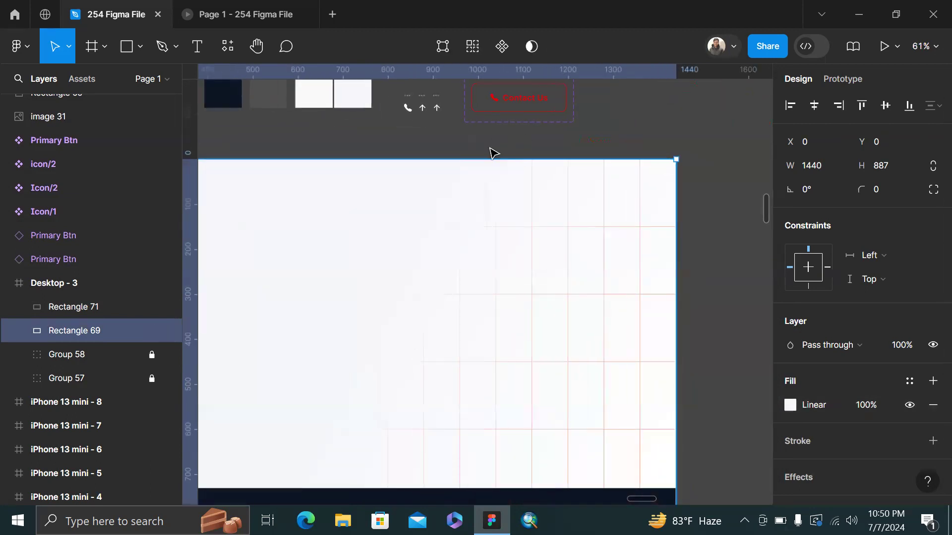
Toggle Rectangle 69's visibility off and back on to check the hero background
{"action": "left_click", "coordinate": [696, 191]}
{"action": "scroll", "coordinate": [571, 221], "scroll_direction": "left", "scroll_amount": 2}
{"action": "scroll", "coordinate": [556, 221], "scroll_direction": "left", "scroll_amount": 3}
{"action": "left_click", "coordinate": [496, 267]}
{"action": "key", "text": "Escape"}
{"action": "left_click", "coordinate": [496, 267]}
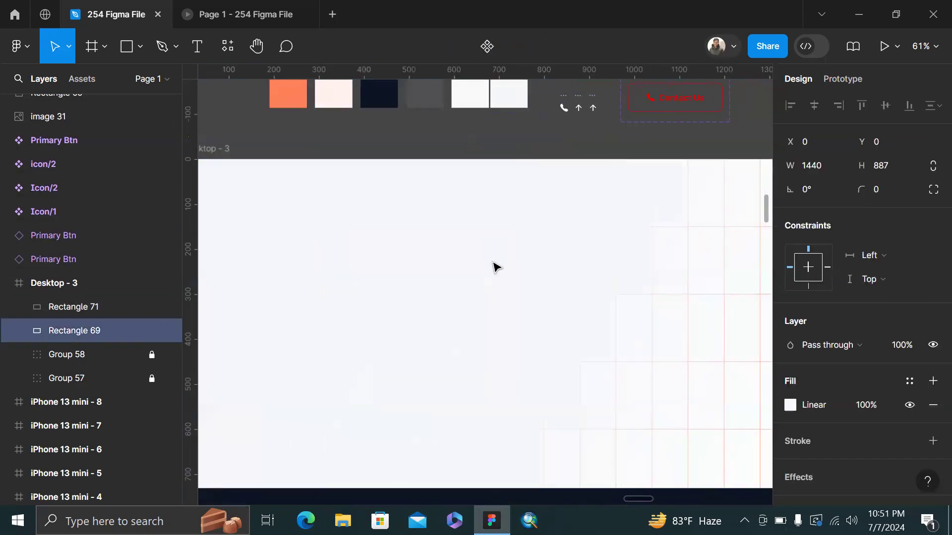
{"action": "scroll", "coordinate": [495, 267], "scroll_direction": "right", "scroll_amount": 2}
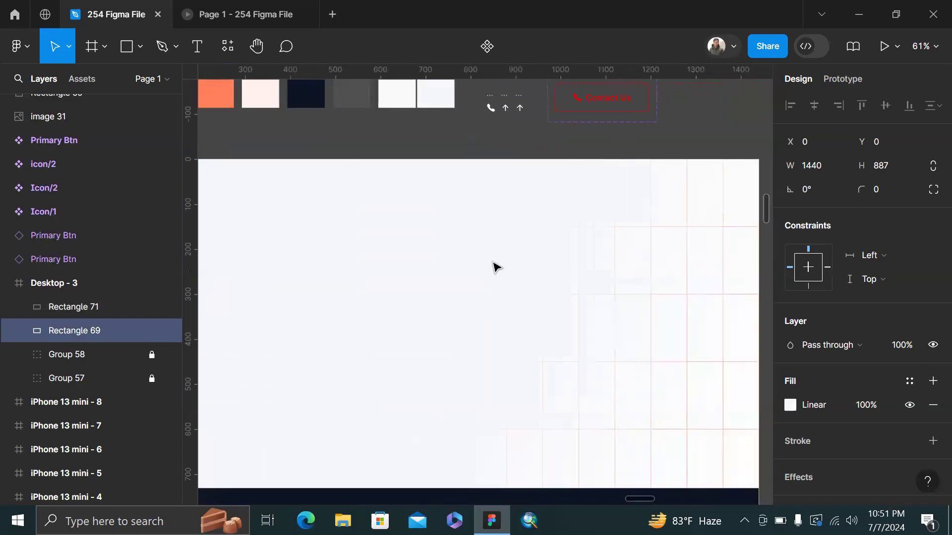
{"action": "scroll", "coordinate": [496, 267], "scroll_direction": "down", "scroll_amount": 5}
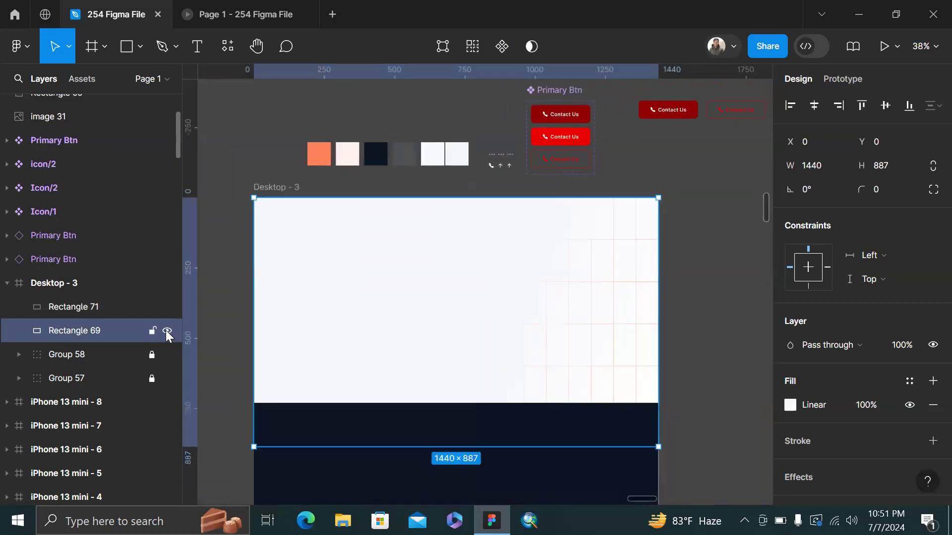
{"action": "left_click", "coordinate": [166, 331]}
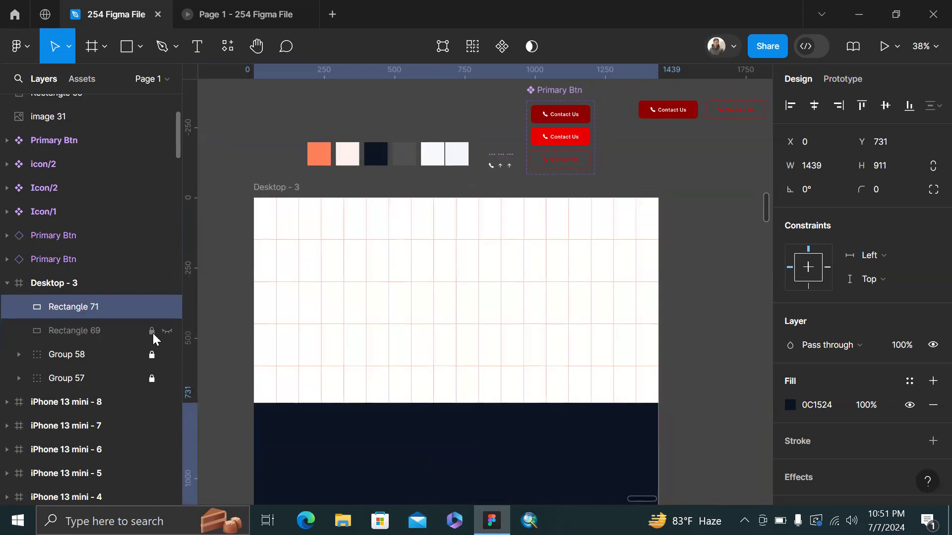
{"action": "left_click", "coordinate": [159, 332]}
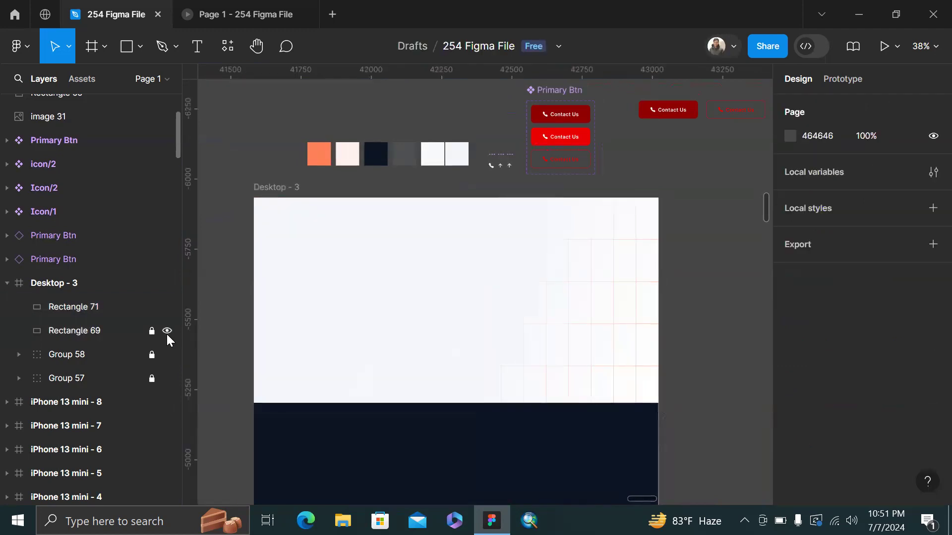
Show the layout grids again and zoom in on the Renova reference nav bar
{"action": "scroll", "coordinate": [717, 250], "scroll_direction": "up", "scroll_amount": 3, "text": "ctrl"}
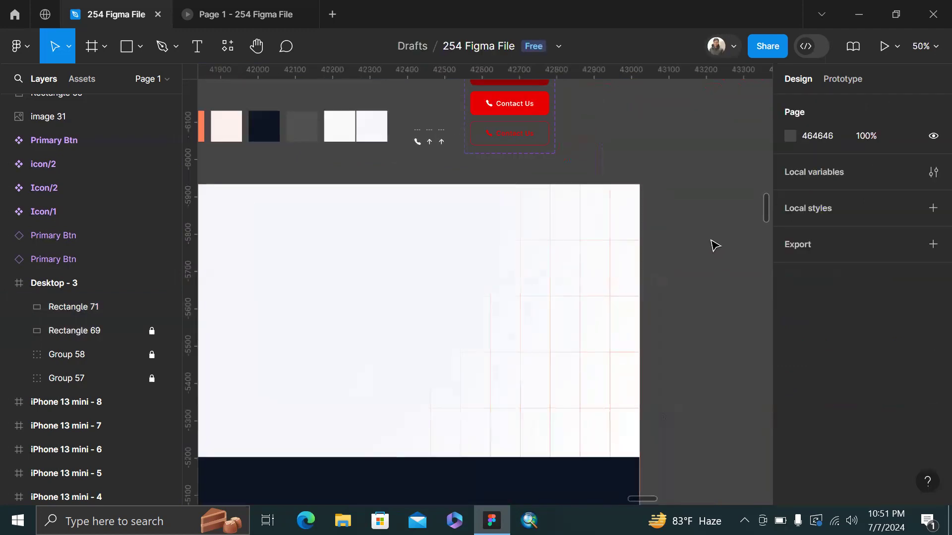
{"action": "scroll", "coordinate": [568, 220], "scroll_direction": "left", "scroll_amount": 4}
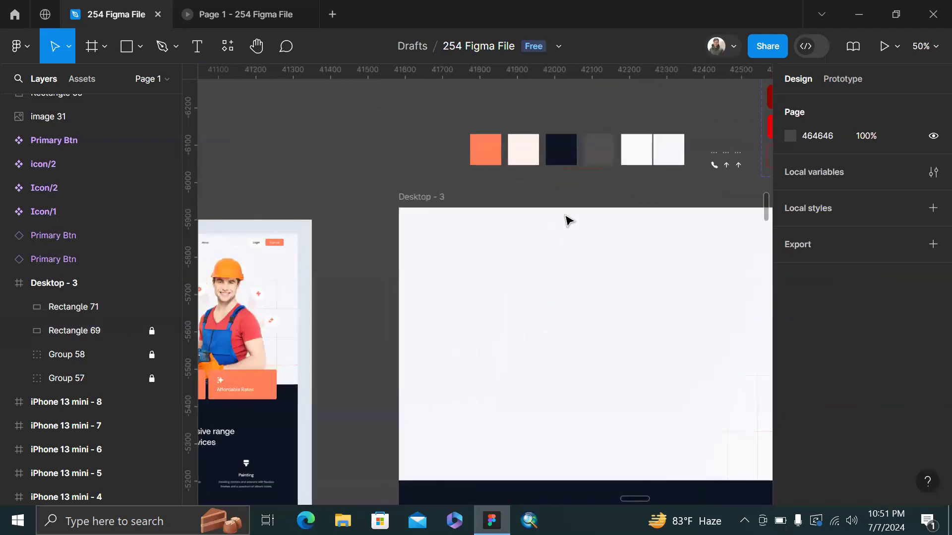
{"action": "key", "text": "shift+g"}
{"action": "scroll", "coordinate": [569, 220], "scroll_direction": "left", "scroll_amount": 6}
{"action": "scroll", "coordinate": [480, 219], "scroll_direction": "up", "scroll_amount": 2, "text": "ctrl"}
{"action": "scroll", "coordinate": [480, 219], "scroll_direction": "up", "scroll_amount": 2, "text": "ctrl"}
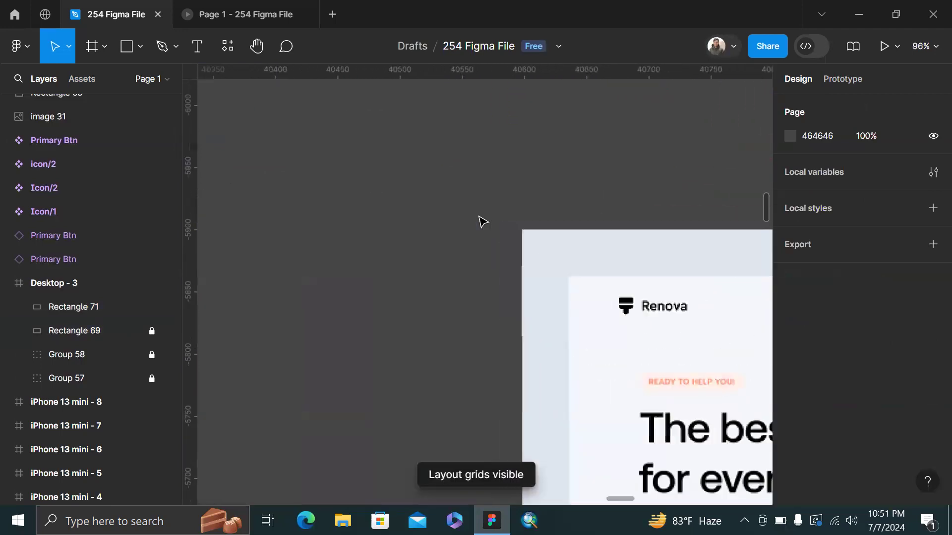
{"action": "scroll", "coordinate": [461, 253], "scroll_direction": "up", "scroll_amount": 1, "text": "ctrl"}
{"action": "scroll", "coordinate": [351, 329], "scroll_direction": "right", "scroll_amount": 3}
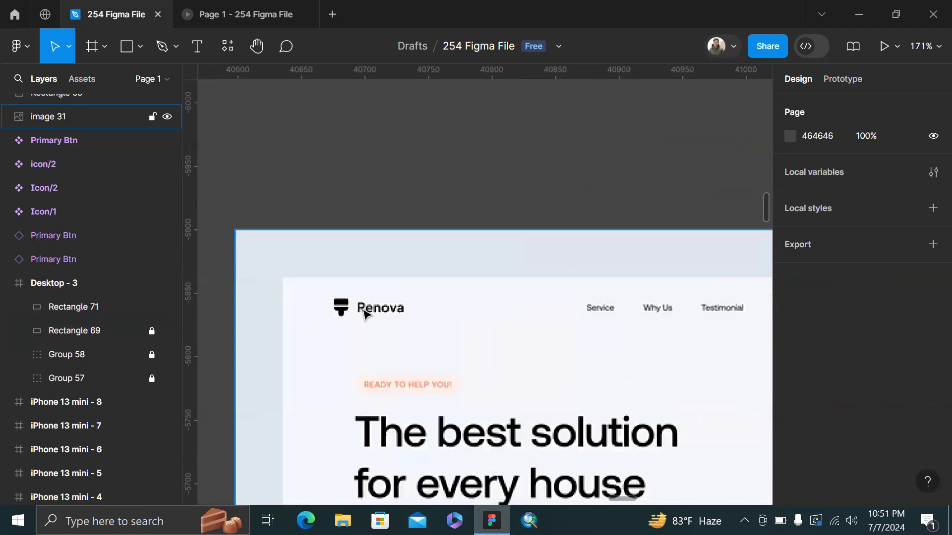
{"action": "scroll", "coordinate": [366, 312], "scroll_direction": "right", "scroll_amount": 2}
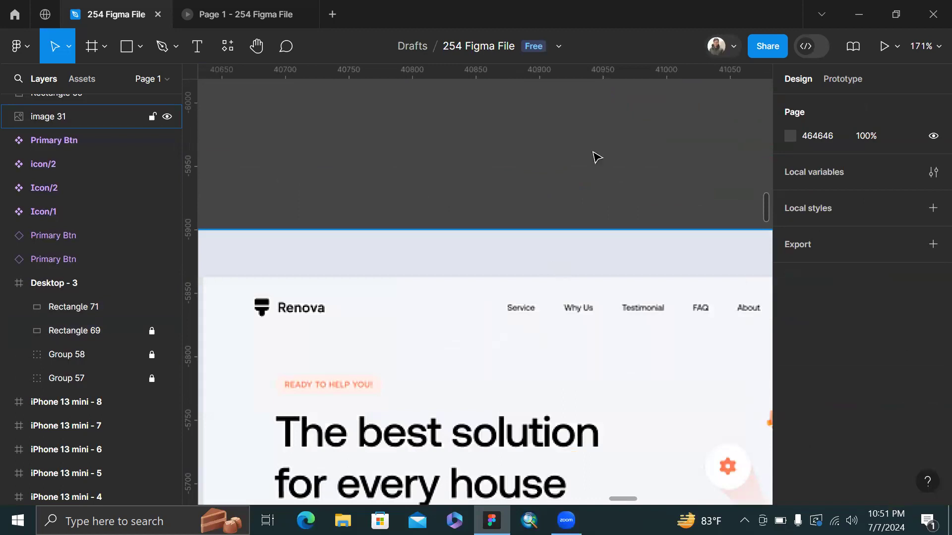
{"action": "scroll", "coordinate": [592, 152], "scroll_direction": "up", "scroll_amount": 1}
{"action": "scroll", "coordinate": [592, 152], "scroll_direction": "up", "scroll_amount": 3}
{"action": "scroll", "coordinate": [593, 151], "scroll_direction": "up", "scroll_amount": 2}
Start a text layer above the reference nav and set its font to Poppins
{"action": "key", "text": "t"}
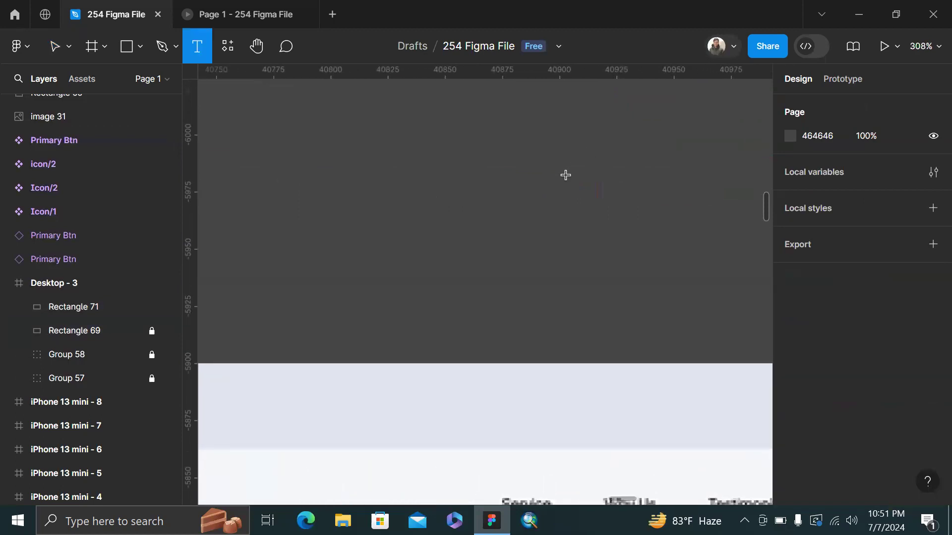
{"action": "key", "text": "v"}
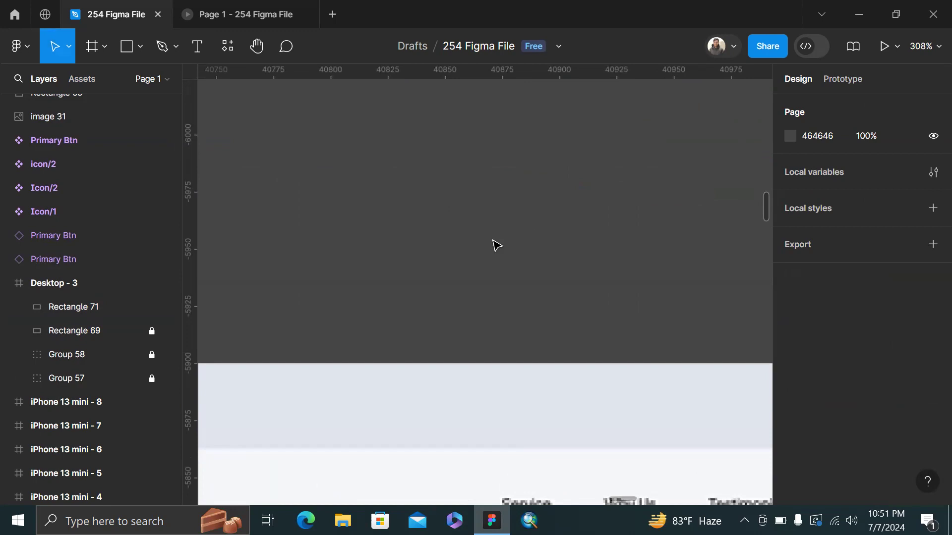
{"action": "key", "text": "t"}
{"action": "left_click", "coordinate": [449, 230]}
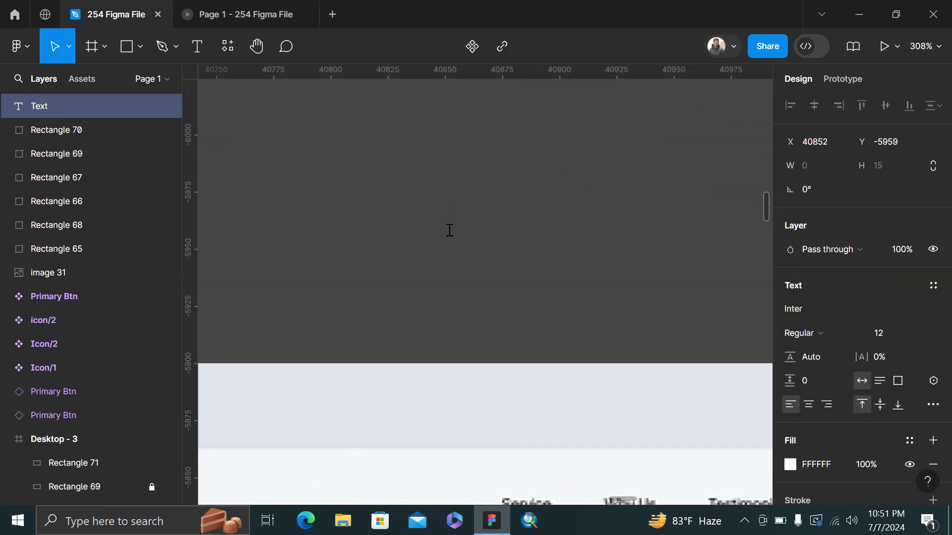
{"action": "left_click", "coordinate": [786, 314]}
{"action": "type", "text": "pop"}
{"action": "key", "text": "Return"}
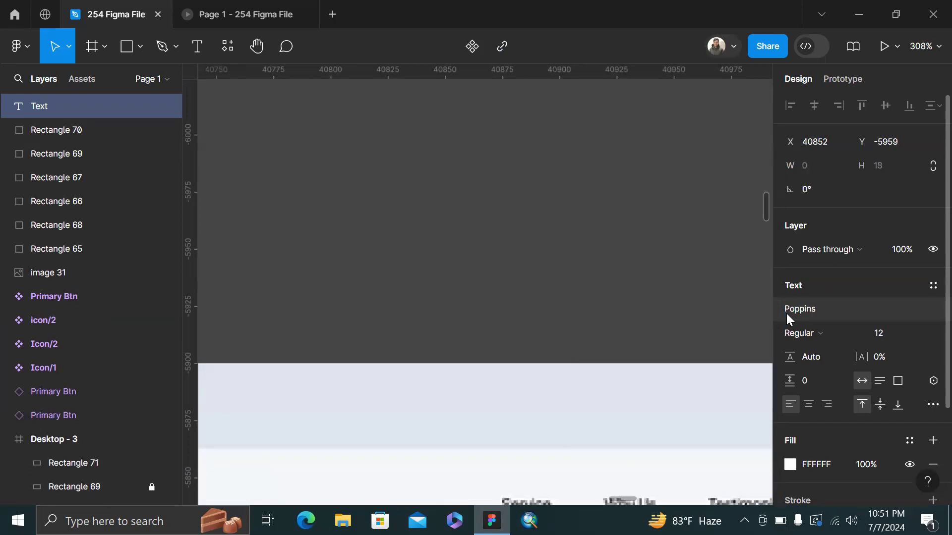
{"action": "left_click", "coordinate": [572, 290]}
{"action": "scroll", "coordinate": [572, 293], "scroll_direction": "down", "scroll_amount": 3}
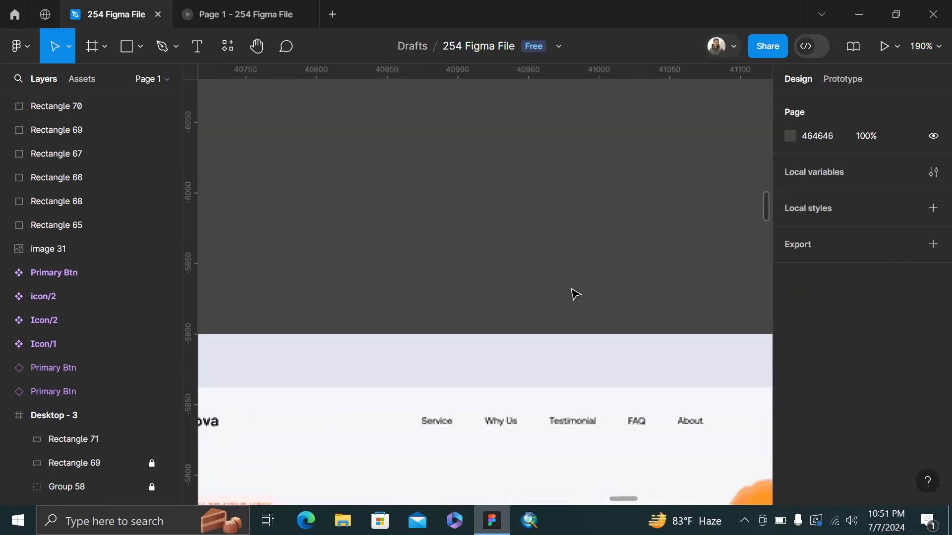
{"action": "scroll", "coordinate": [397, 357], "scroll_direction": "down", "scroll_amount": 2}
{"action": "scroll", "coordinate": [398, 357], "scroll_direction": "up", "scroll_amount": 2}
Write the text 'Service' in a new text box below the nav
{"action": "key", "text": "t"}
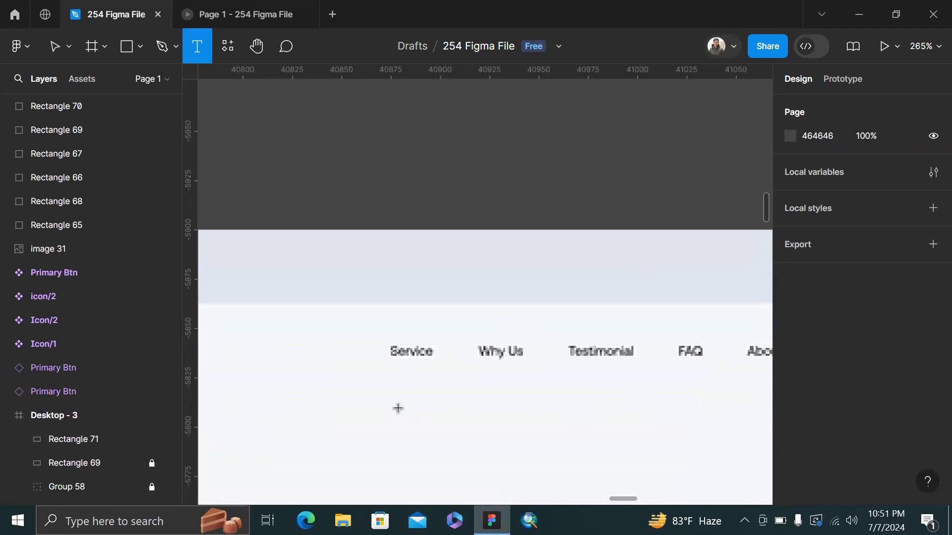
{"action": "left_click", "coordinate": [400, 409]}
{"action": "type", "text": "Services"}
{"action": "key", "text": "BackSpace"}
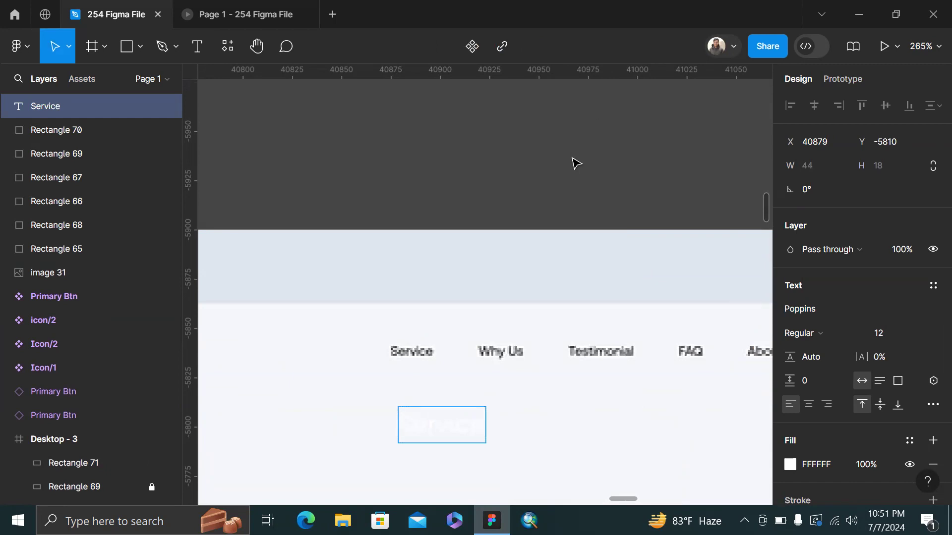
{"action": "key", "text": "Escape"}
Fill the Service text with grey 505050 sampled from the reference design
{"action": "scroll", "coordinate": [847, 373], "scroll_direction": "down", "scroll_amount": 3}
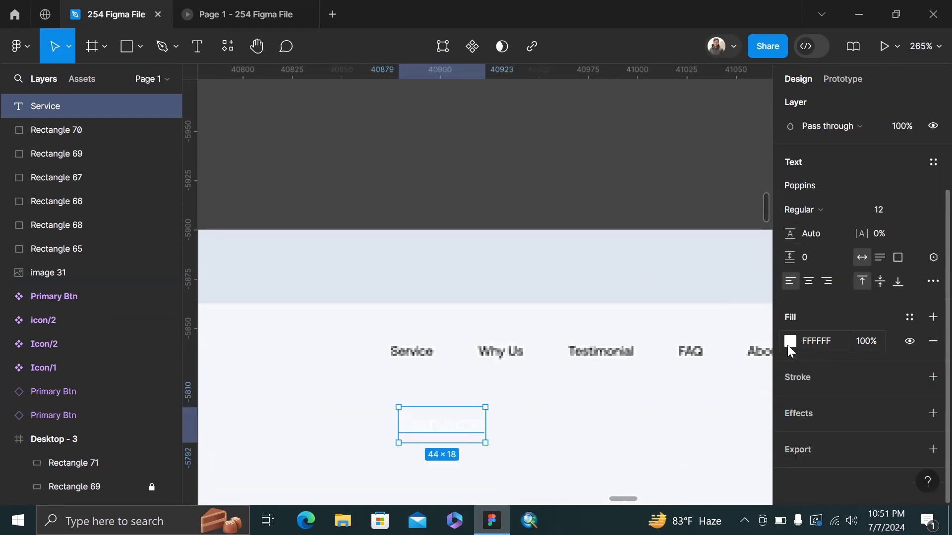
{"action": "left_click", "coordinate": [789, 342]}
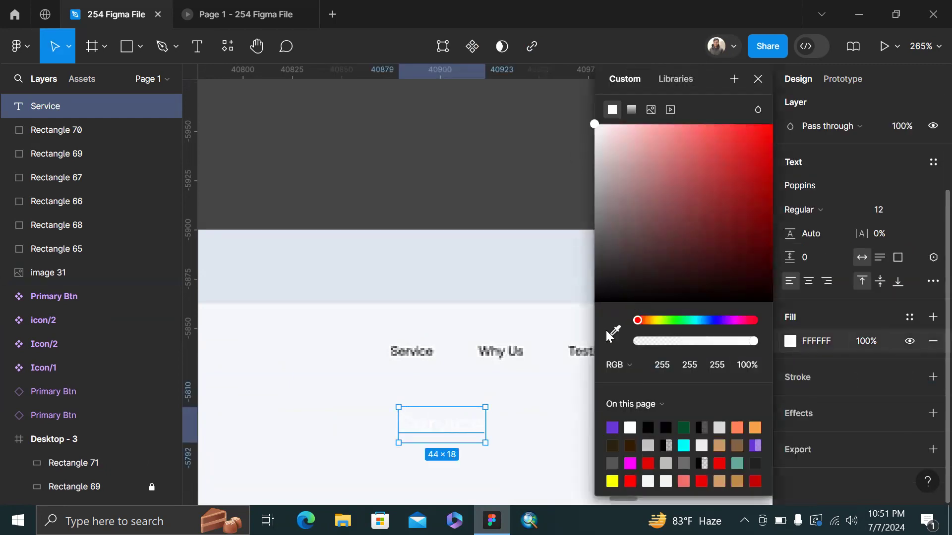
{"action": "left_click", "coordinate": [629, 335]}
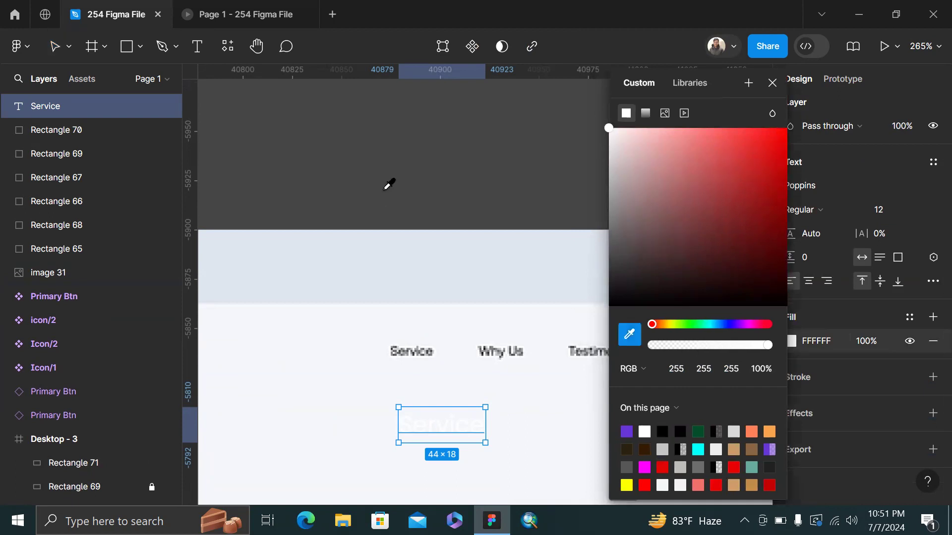
{"action": "scroll", "coordinate": [388, 194], "scroll_direction": "down", "scroll_amount": 5}
{"action": "scroll", "coordinate": [389, 191], "scroll_direction": "down", "scroll_amount": 2}
{"action": "scroll", "coordinate": [390, 186], "scroll_direction": "down", "scroll_amount": 1}
{"action": "scroll", "coordinate": [389, 186], "scroll_direction": "right", "scroll_amount": 2}
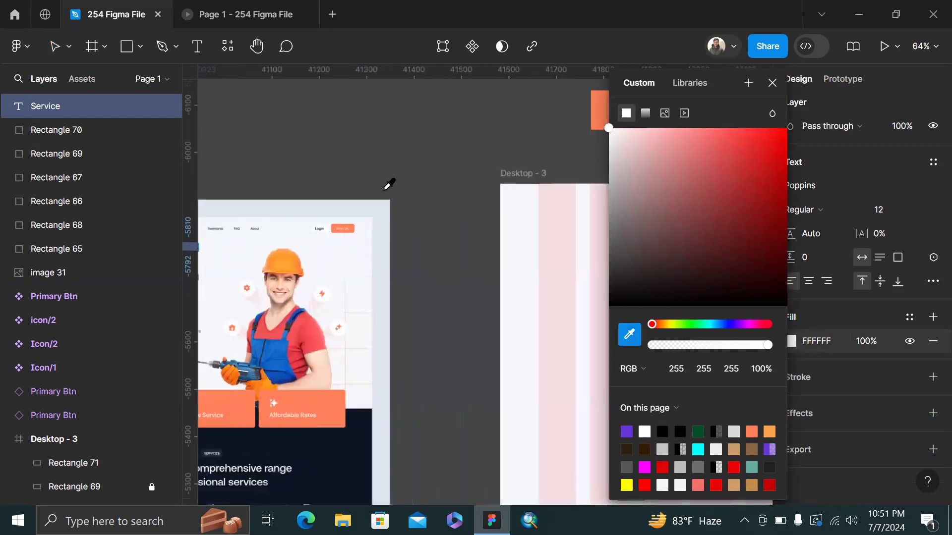
{"action": "scroll", "coordinate": [389, 186], "scroll_direction": "right", "scroll_amount": 3}
{"action": "scroll", "coordinate": [390, 186], "scroll_direction": "right", "scroll_amount": 3}
{"action": "scroll", "coordinate": [407, 186], "scroll_direction": "up", "scroll_amount": 2}
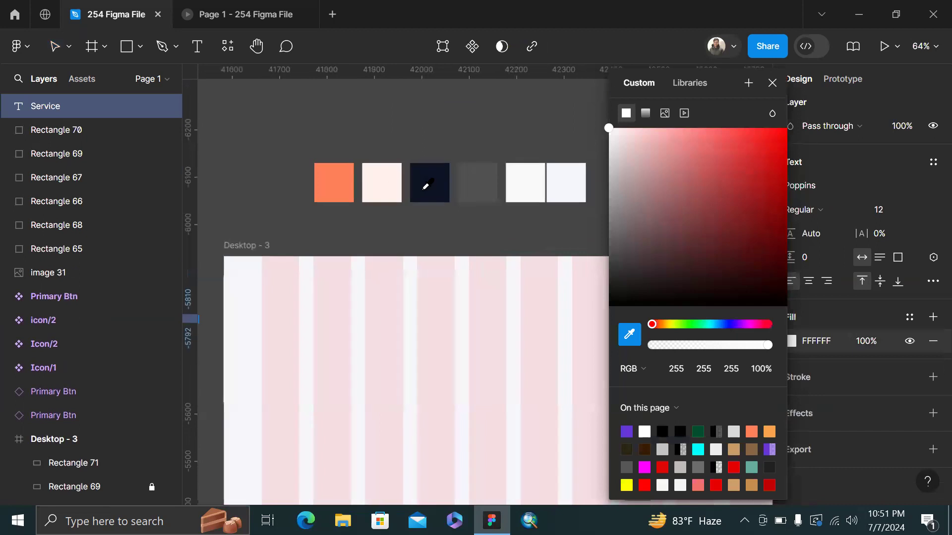
{"action": "left_click", "coordinate": [480, 173]}
{"action": "scroll", "coordinate": [320, 138], "scroll_direction": "left", "scroll_amount": 2}
{"action": "scroll", "coordinate": [403, 185], "scroll_direction": "left", "scroll_amount": 4}
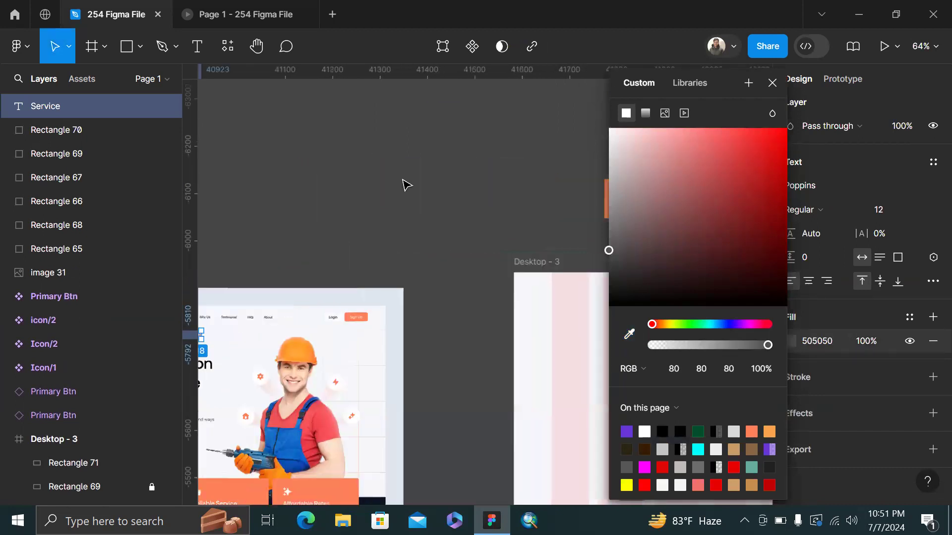
{"action": "scroll", "coordinate": [410, 187], "scroll_direction": "left", "scroll_amount": 2}
{"action": "left_click", "coordinate": [410, 187]}
Move the Service label into place and set its font size to 16
{"action": "scroll", "coordinate": [296, 326], "scroll_direction": "up", "scroll_amount": 5}
{"action": "scroll", "coordinate": [296, 325], "scroll_direction": "left", "scroll_amount": 5}
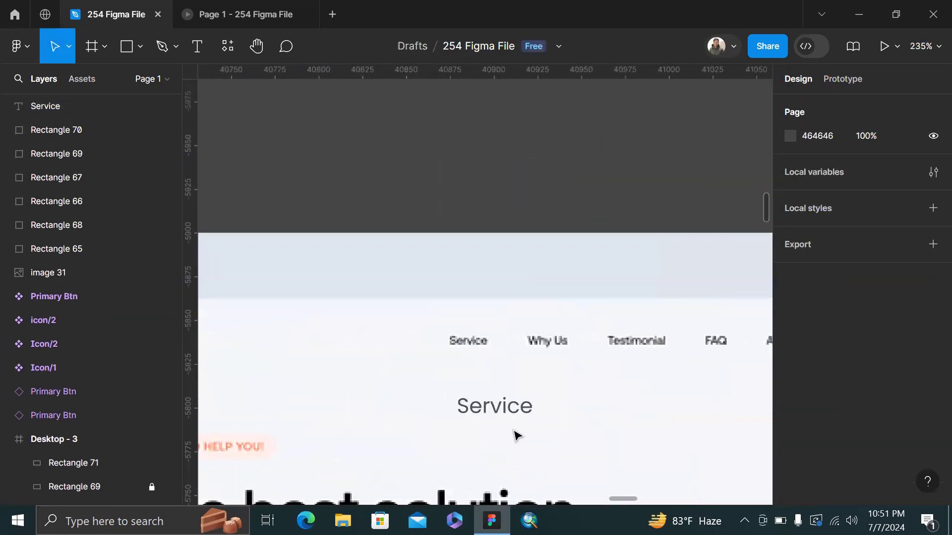
{"action": "left_click_drag", "start_coordinate": [480, 416], "coordinate": [442, 407]}
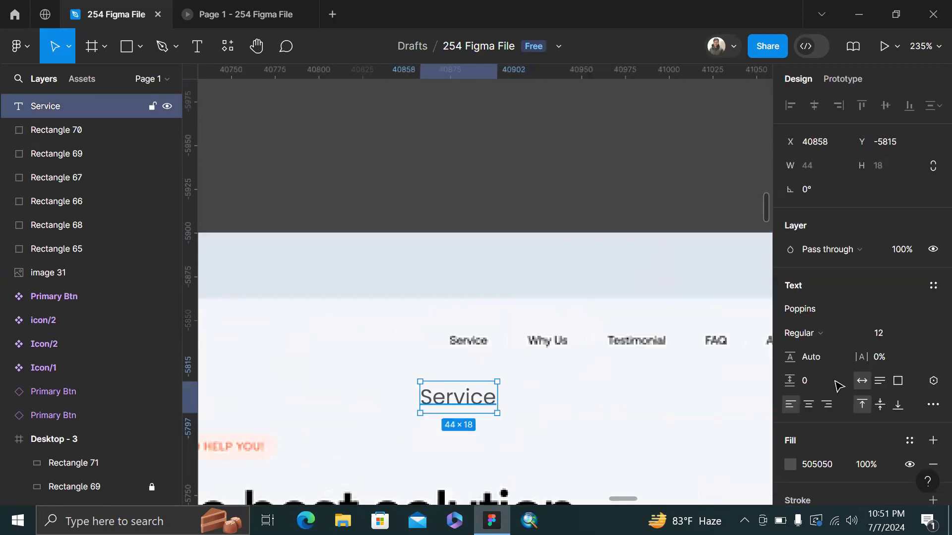
{"action": "left_click", "coordinate": [887, 334]}
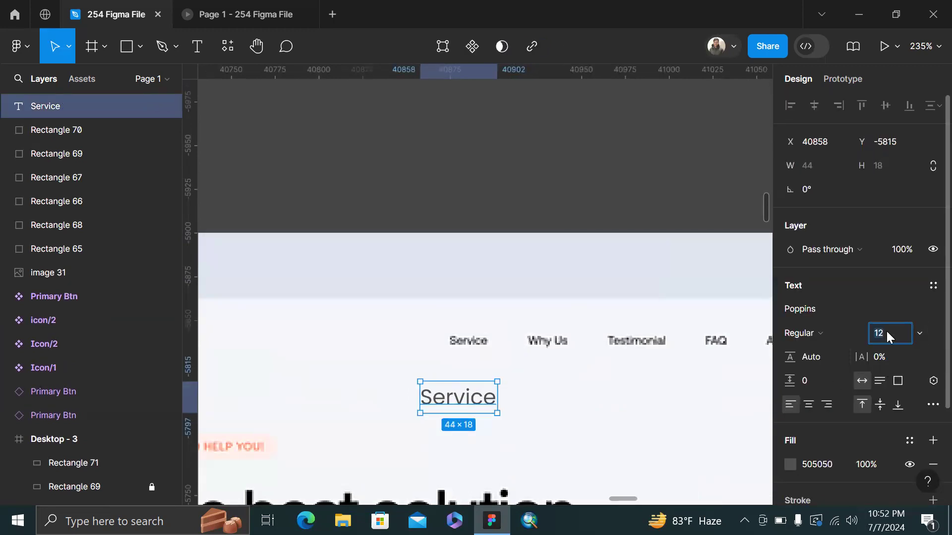
{"action": "type", "text": "16"}
{"action": "key", "text": "Return"}
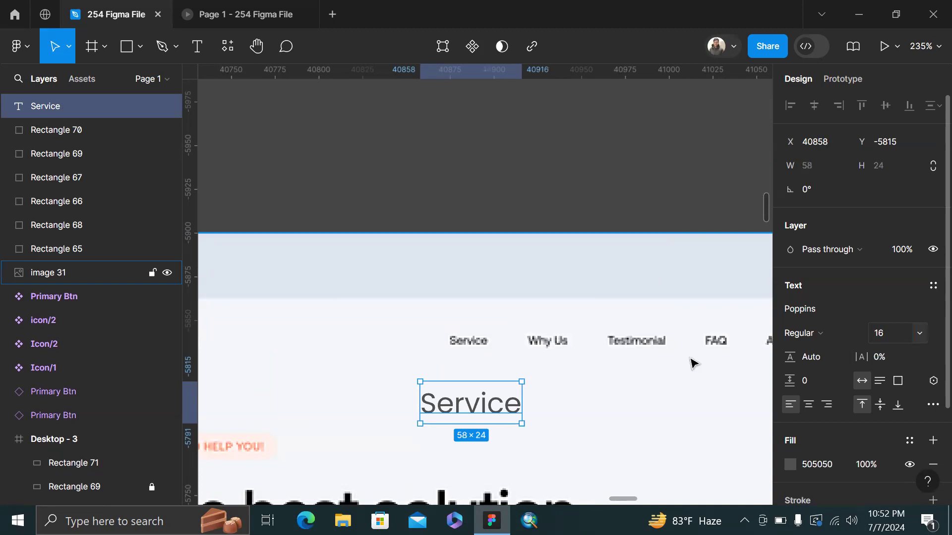
{"action": "left_click", "coordinate": [540, 382]}
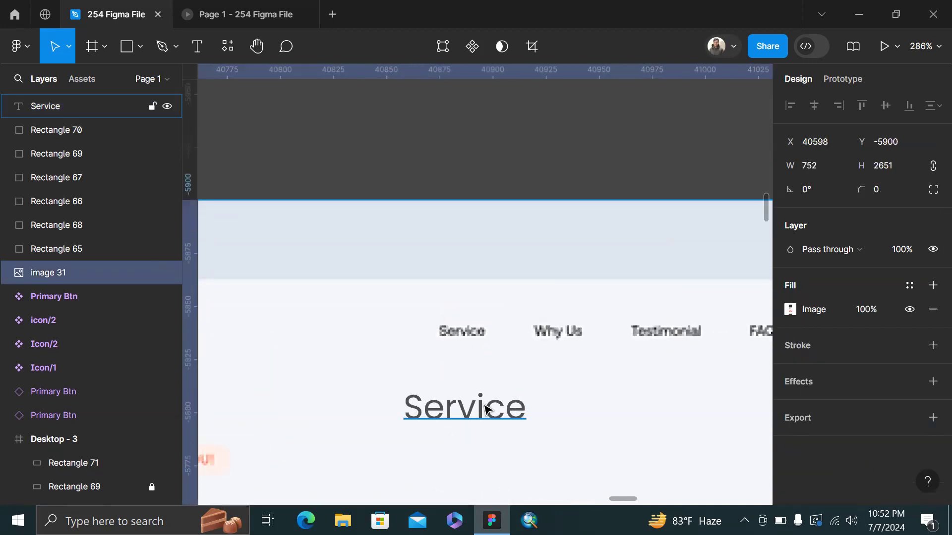
Add 'Why Us' and 'Testimonial' copies of the Service label to its right
{"action": "left_click", "coordinate": [486, 405]}
{"action": "scroll", "coordinate": [484, 410], "scroll_direction": "up", "scroll_amount": 2}
{"action": "left_click_drag", "start_coordinate": [358, 419], "coordinate": [491, 419]}
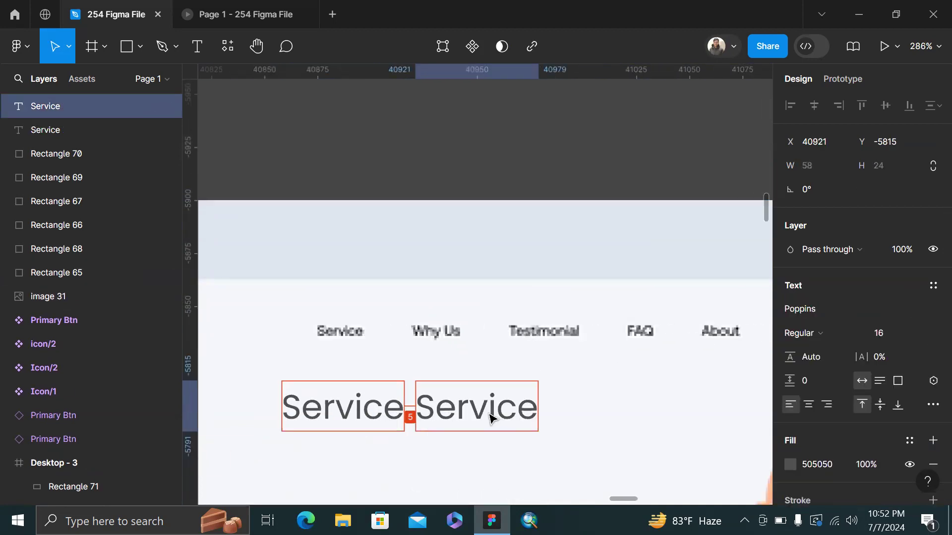
{"action": "double_click", "coordinate": [491, 419]}
{"action": "type", "text": "Why Us"}
{"action": "key", "text": "Escape"}
{"action": "scroll", "coordinate": [584, 191], "scroll_direction": "right", "scroll_amount": 3}
{"action": "scroll", "coordinate": [266, 432], "scroll_direction": "right", "scroll_amount": 2}
{"action": "scroll", "coordinate": [301, 410], "scroll_direction": "left", "scroll_amount": 2}
{"action": "left_click_drag", "start_coordinate": [301, 409], "coordinate": [451, 420]}
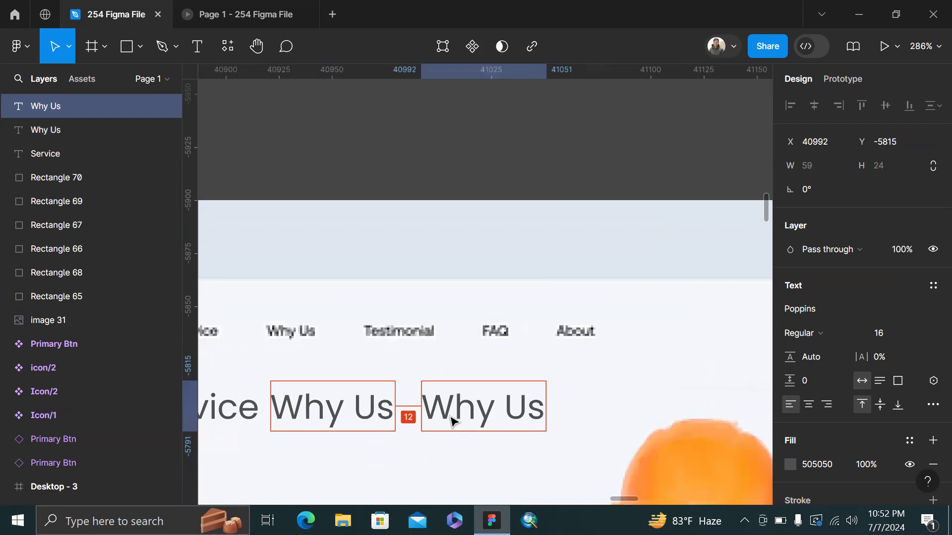
{"action": "double_click", "coordinate": [451, 420]}
{"action": "type", "text": "Testimonial"}
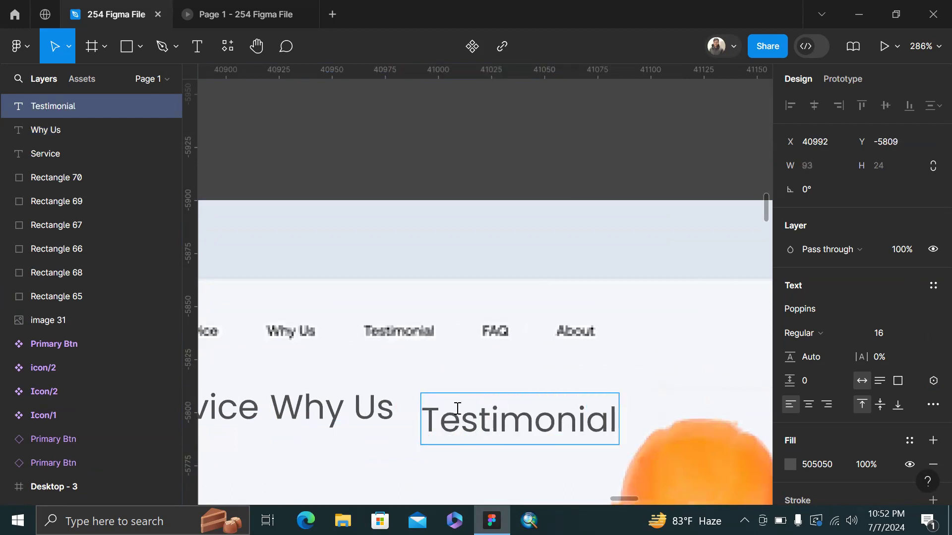
{"action": "key", "text": "Escape"}
Finish the row with 'FAQ' and 'About' copies after Testimonial
{"action": "scroll", "coordinate": [554, 146], "scroll_direction": "right", "scroll_amount": 5}
{"action": "mouse_move", "coordinate": [333, 421]}
{"action": "left_mouse_down"}
{"action": "mouse_move", "coordinate": [502, 410]}
{"action": "mouse_move", "coordinate": [540, 419]}
{"action": "left_mouse_up"}
{"action": "double_click", "coordinate": [533, 416]}
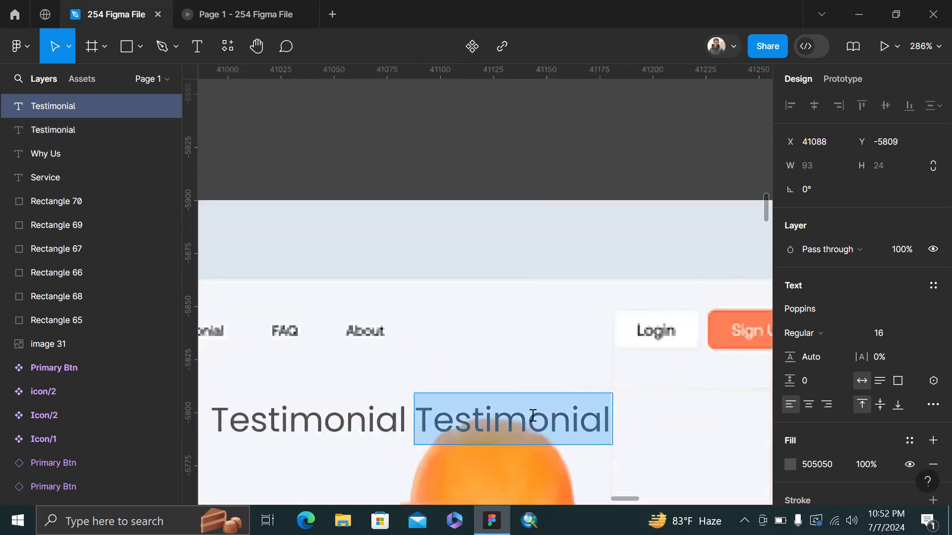
{"action": "type", "text": "FAQ"}
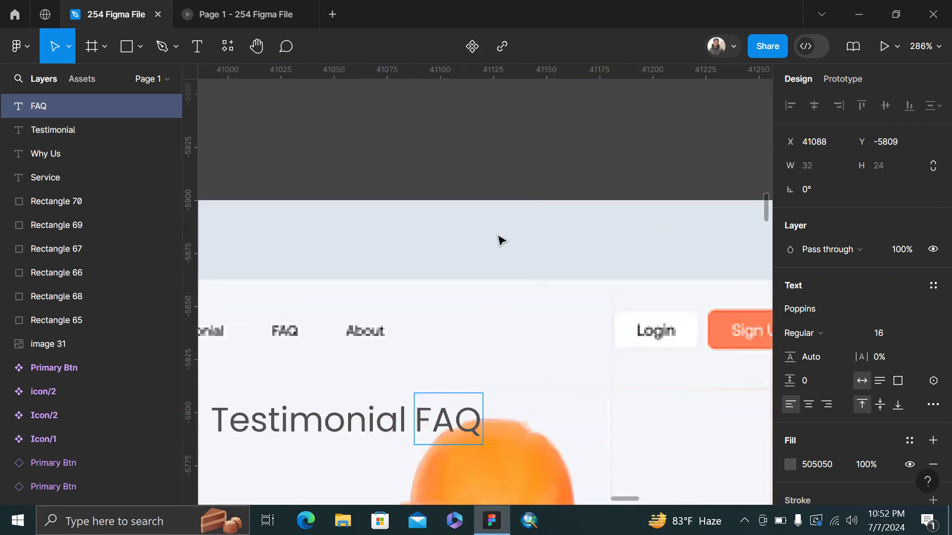
{"action": "key", "text": "Escape"}
{"action": "key", "text": "ctrl+d"}
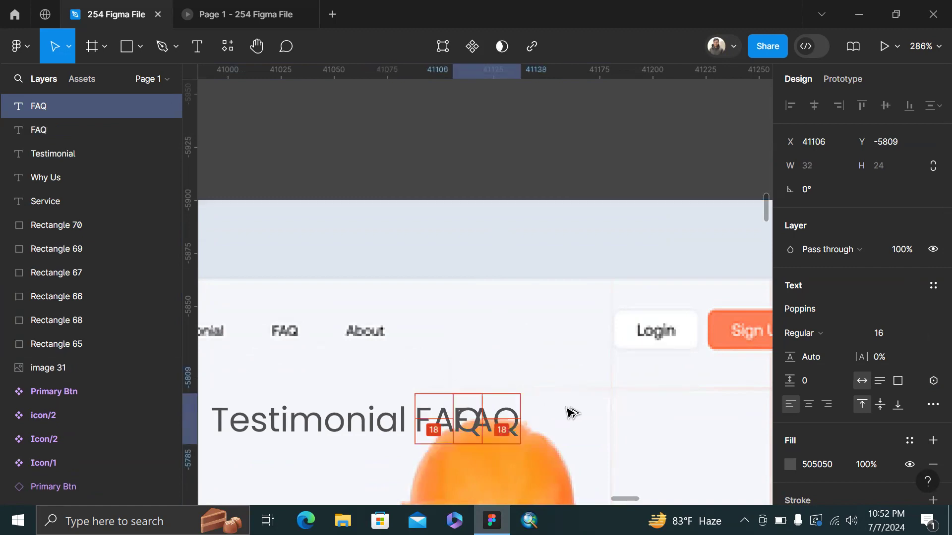
{"action": "left_click_drag", "start_coordinate": [571, 413], "coordinate": [570, 414]}
{"action": "double_click", "coordinate": [568, 412]}
{"action": "type", "text": "About"}
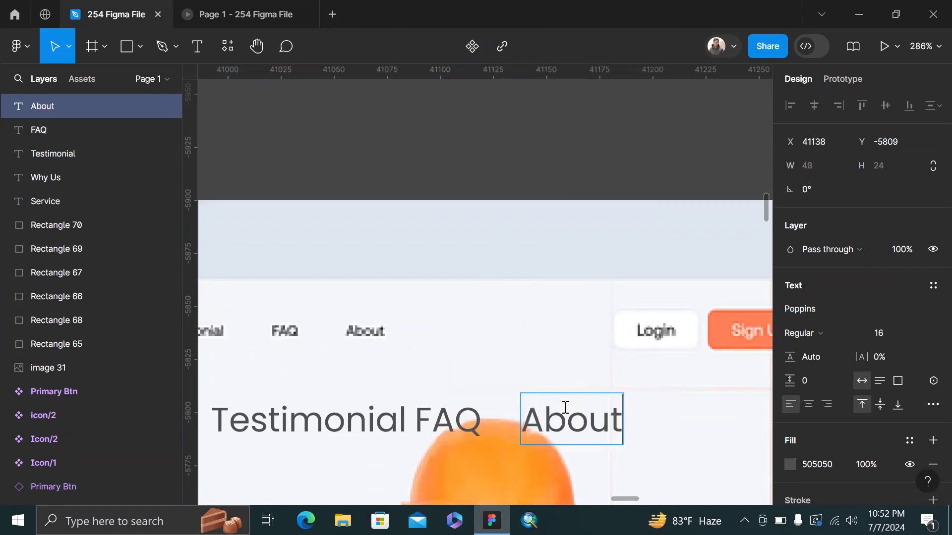
{"action": "key", "text": "Escape"}
{"action": "scroll", "coordinate": [601, 136], "scroll_direction": "down", "scroll_amount": 5, "text": "ctrl"}
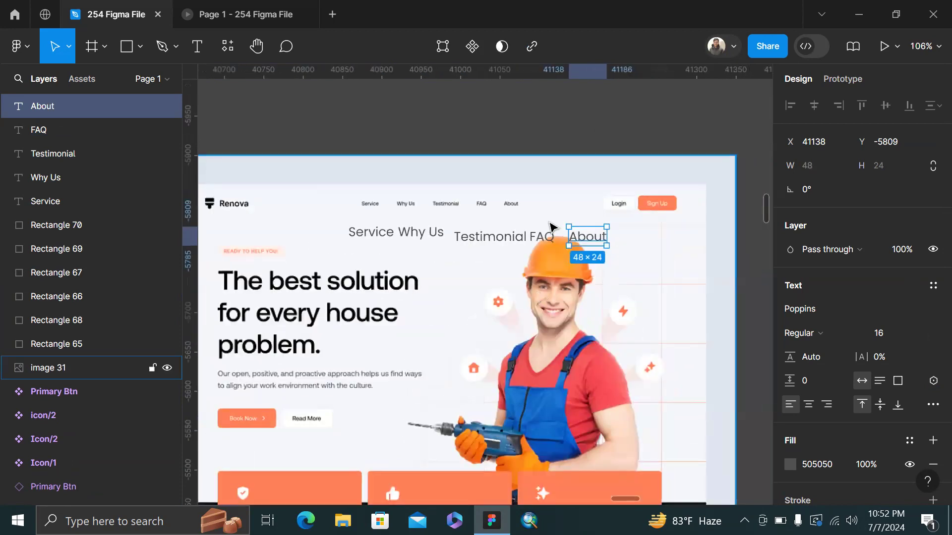
Align all five nav labels' vertical centres and distribute them with a 40 gap
{"action": "left_click", "coordinate": [543, 240], "text": "shift"}
{"action": "left_click", "coordinate": [490, 240], "text": "shift"}
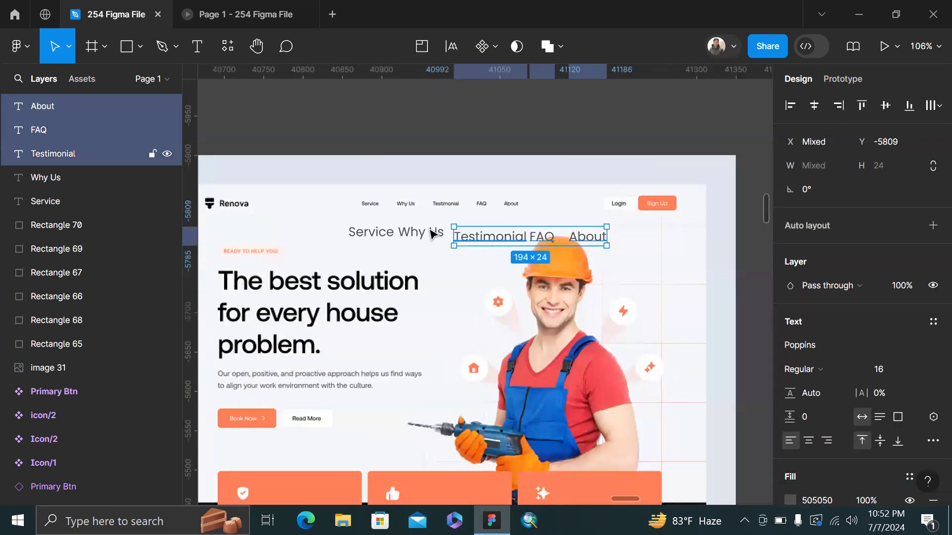
{"action": "left_click", "coordinate": [426, 233], "text": "shift"}
{"action": "left_click", "coordinate": [377, 233], "text": "shift"}
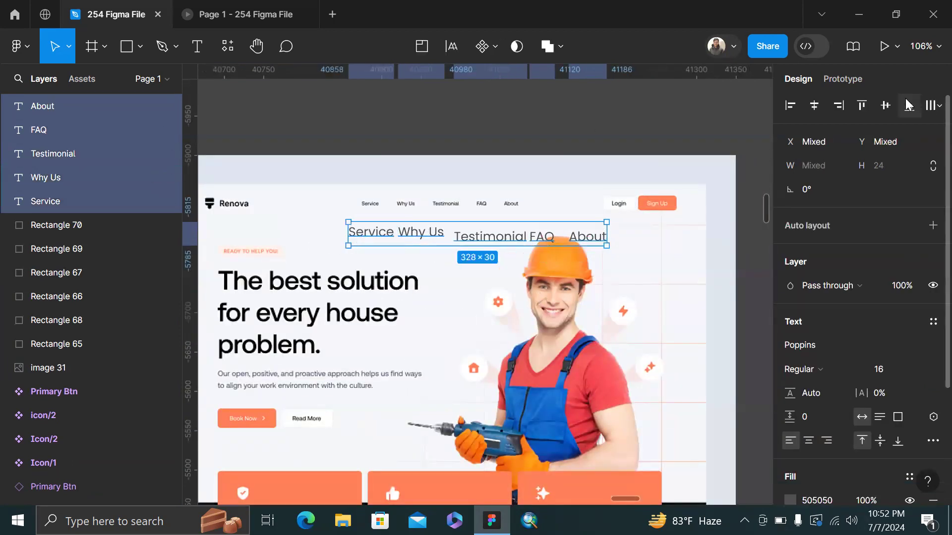
{"action": "left_click", "coordinate": [885, 106]}
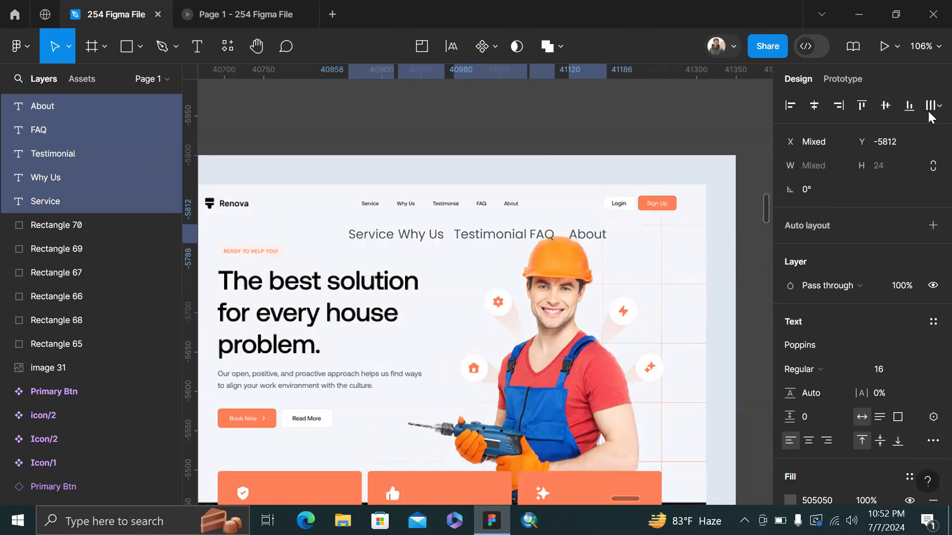
{"action": "left_click", "coordinate": [932, 105]}
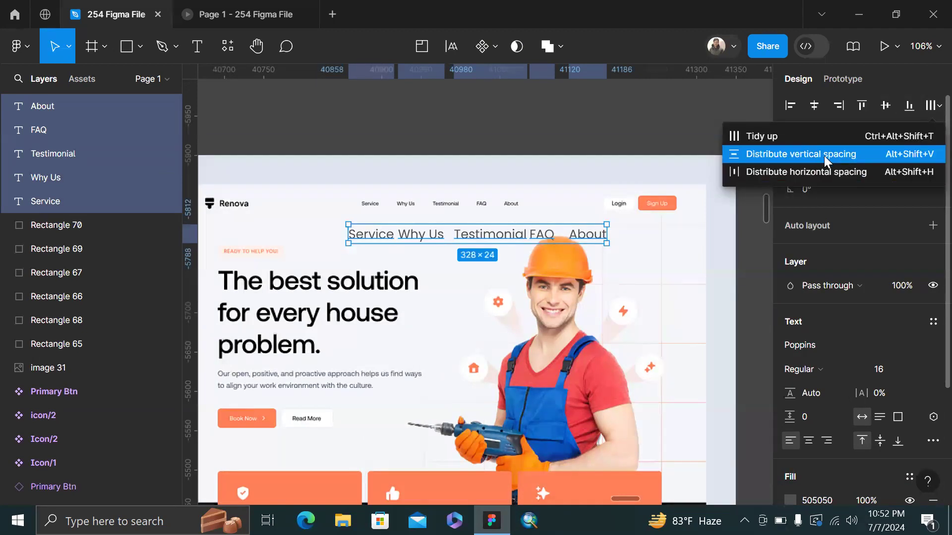
{"action": "left_click", "coordinate": [824, 156]}
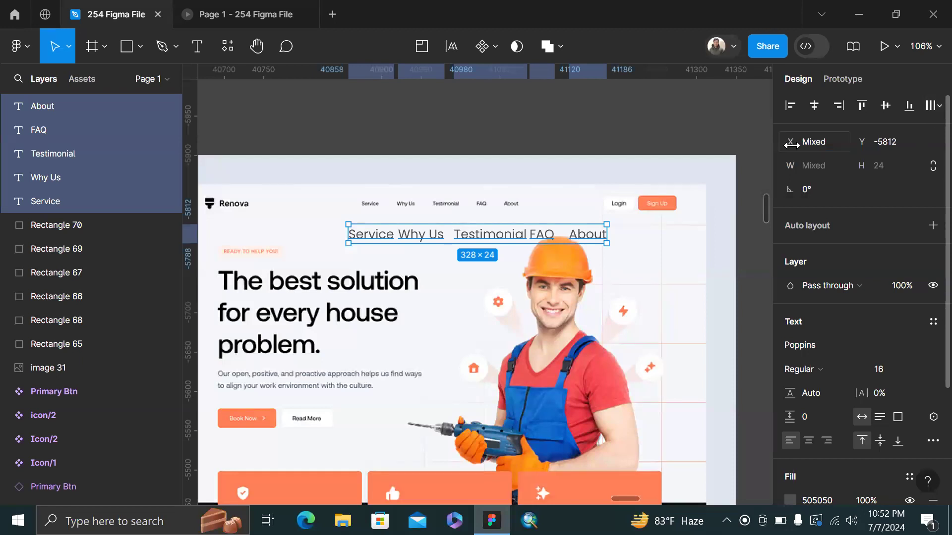
{"action": "left_click", "coordinate": [930, 106]}
{"action": "left_click", "coordinate": [819, 169]}
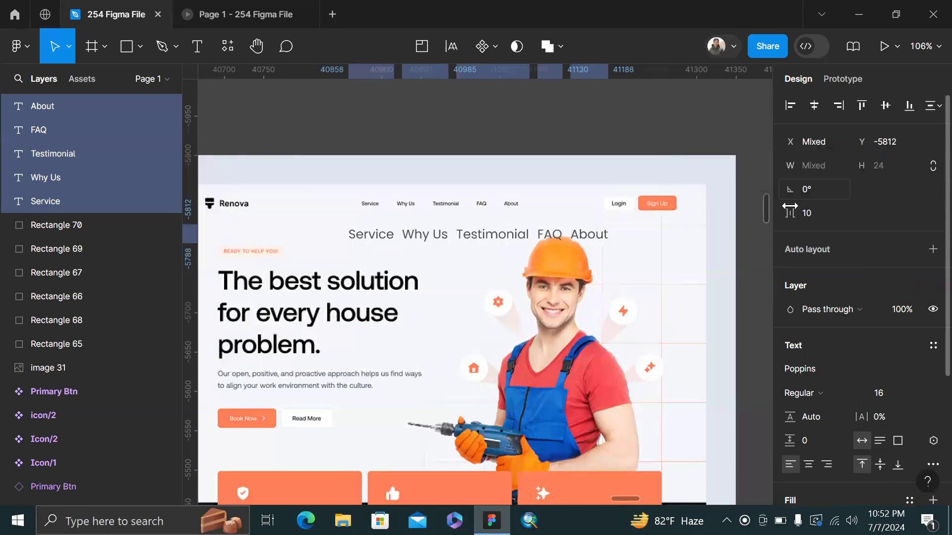
{"action": "left_click", "coordinate": [809, 214]}
{"action": "type", "text": "0"}
{"action": "key", "text": "Return"}
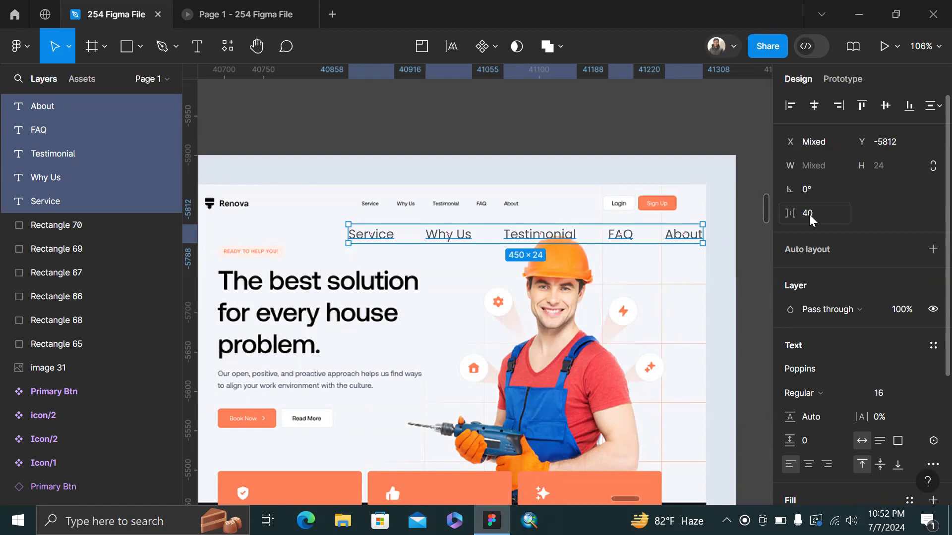
Zoom to fit Desktop - 3 and place a vertical guide at x=80
{"action": "left_click", "coordinate": [738, 192]}
{"action": "scroll", "coordinate": [485, 157], "scroll_direction": "down", "scroll_amount": 5}
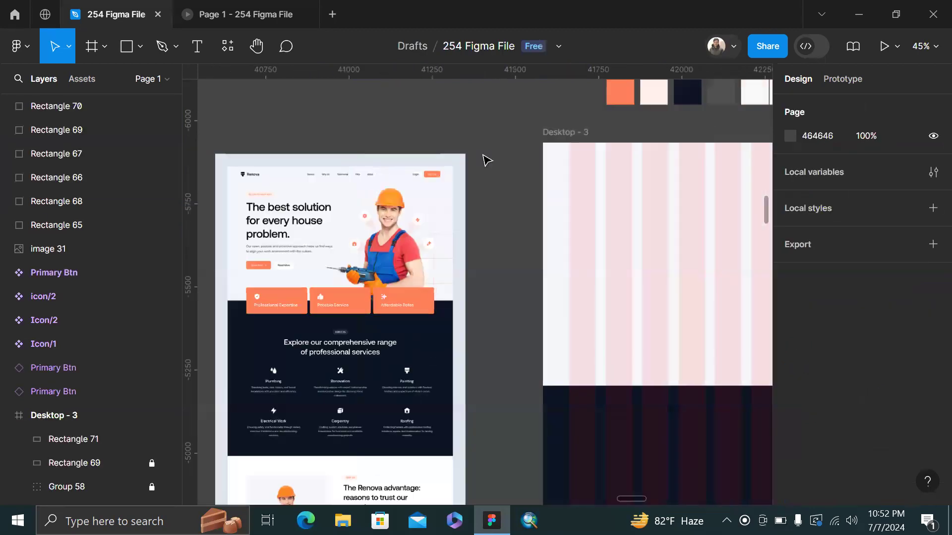
{"action": "scroll", "coordinate": [562, 184], "scroll_direction": "right", "scroll_amount": 5}
{"action": "left_click", "coordinate": [562, 185]}
{"action": "key", "text": "shift+2"}
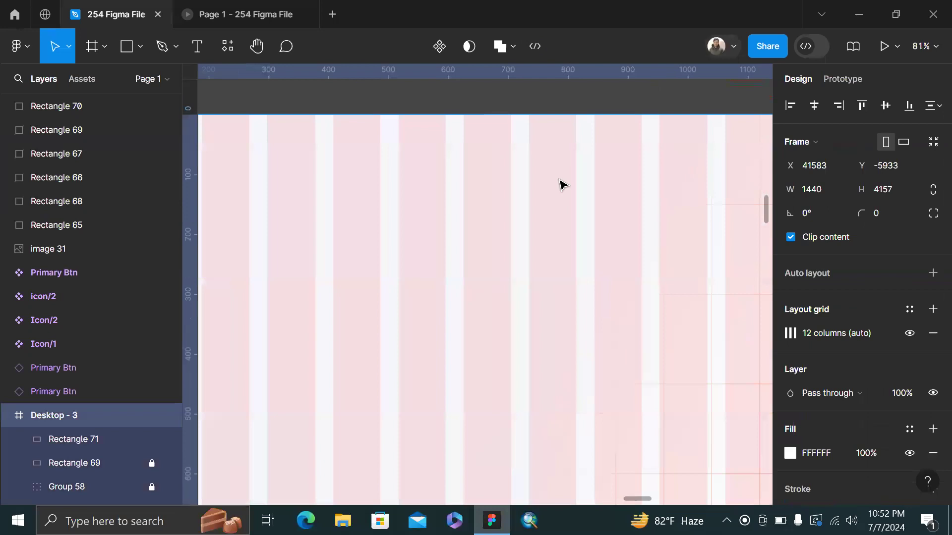
{"action": "left_click", "coordinate": [561, 184]}
{"action": "scroll", "coordinate": [557, 179], "scroll_direction": "down", "scroll_amount": 5}
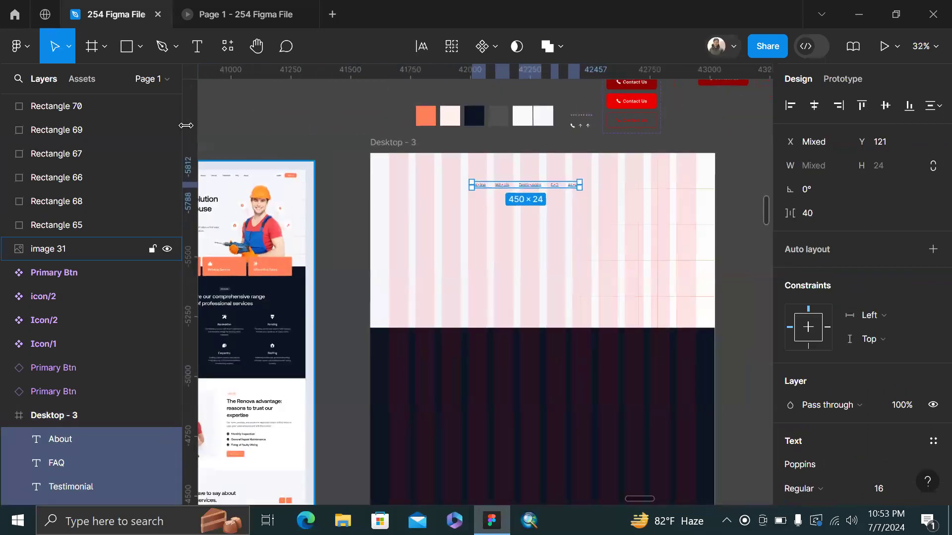
{"action": "left_click_drag", "start_coordinate": [199, 124], "coordinate": [385, 170]}
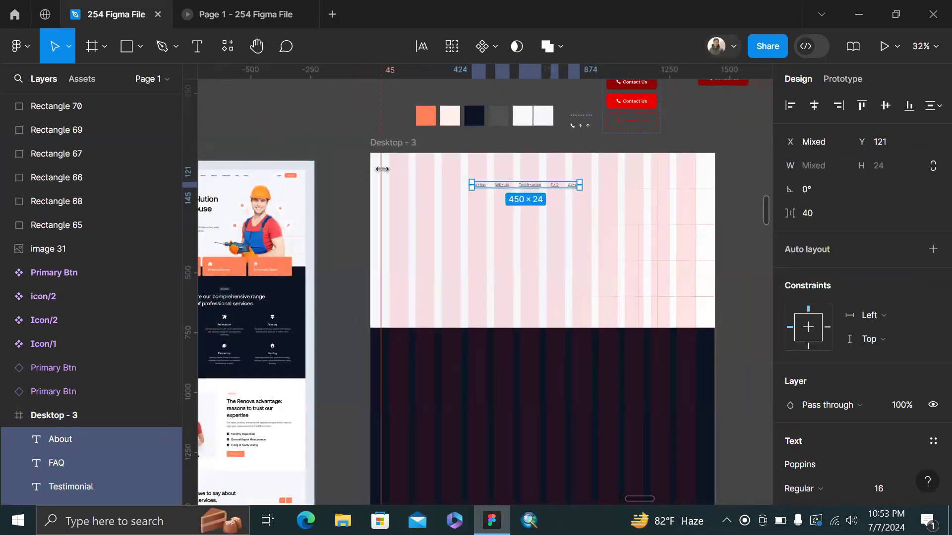
{"action": "scroll", "coordinate": [385, 170], "scroll_direction": "up", "scroll_amount": 3}
{"action": "scroll", "coordinate": [385, 170], "scroll_direction": "up", "scroll_amount": 3}
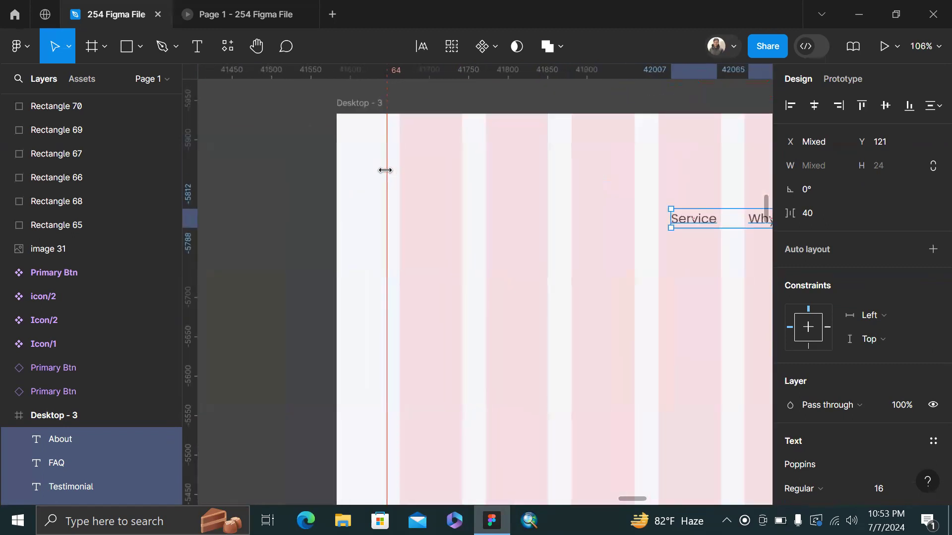
{"action": "scroll", "coordinate": [386, 170], "scroll_direction": "up", "scroll_amount": 3}
{"action": "left_click_drag", "start_coordinate": [405, 173], "coordinate": [414, 173]}
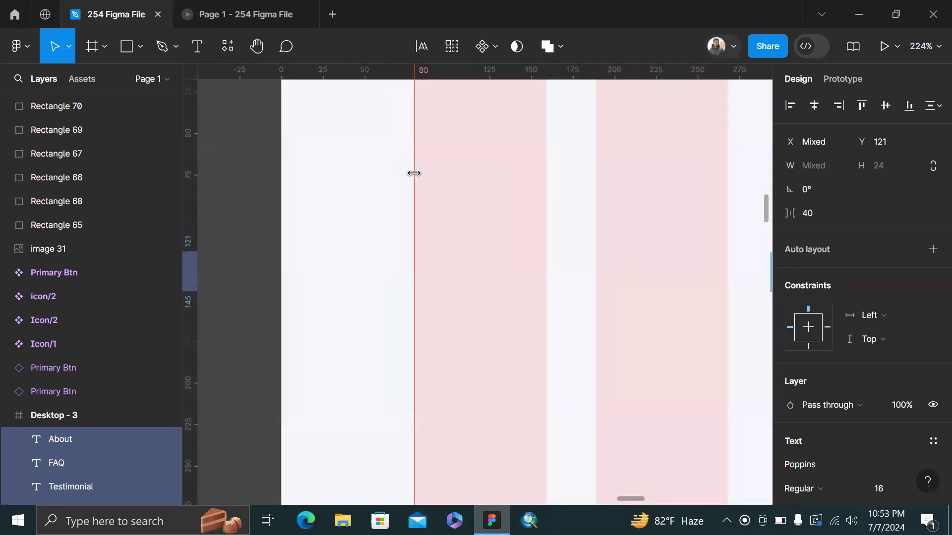
Add a second vertical guide near x=1360 on the frame's right side
{"action": "scroll", "coordinate": [414, 173], "scroll_direction": "down", "scroll_amount": 3}
{"action": "scroll", "coordinate": [418, 178], "scroll_direction": "down", "scroll_amount": 3}
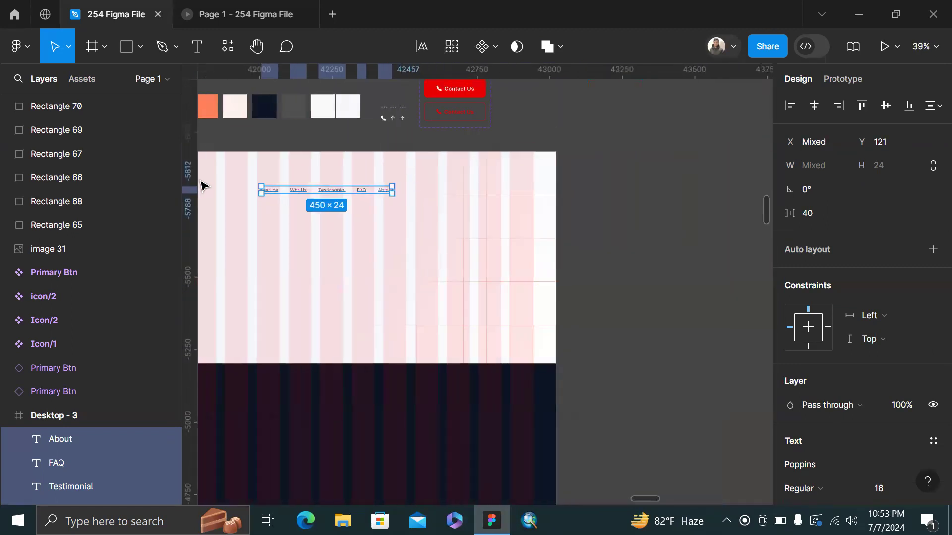
{"action": "left_click_drag", "start_coordinate": [192, 179], "coordinate": [532, 218]}
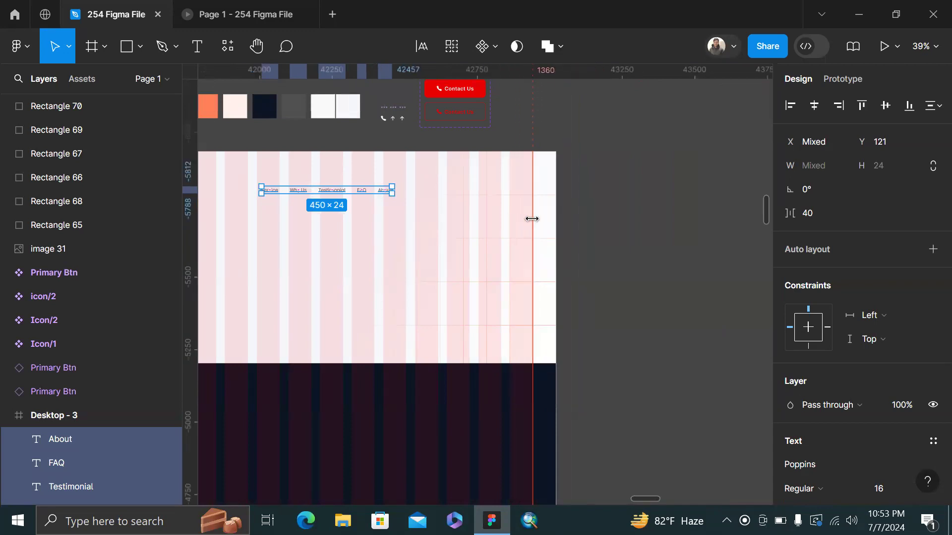
Confirm the right guide sits at x=1360
{"action": "left_click", "coordinate": [602, 142]}
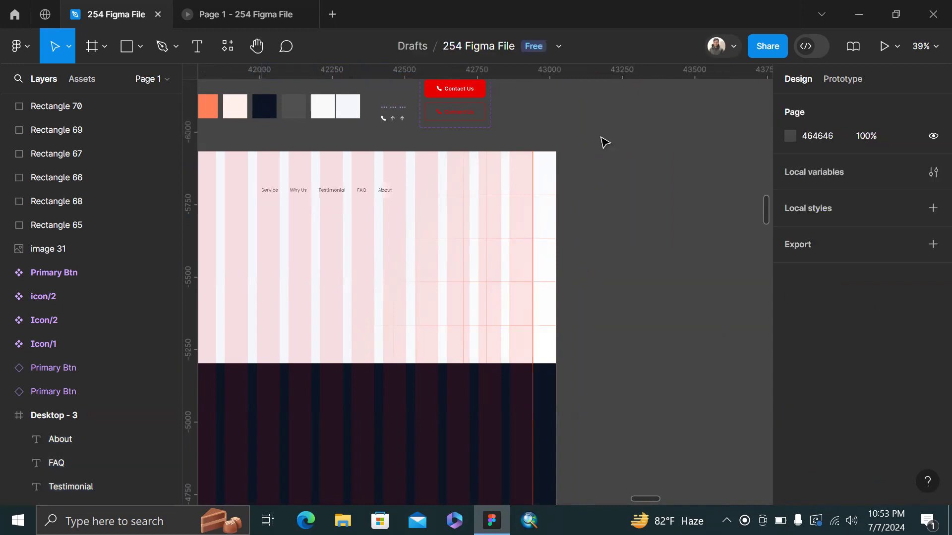
{"action": "scroll", "coordinate": [578, 134], "scroll_direction": "up", "scroll_amount": 3}
{"action": "scroll", "coordinate": [495, 186], "scroll_direction": "up", "scroll_amount": 3}
{"action": "left_click_drag", "start_coordinate": [460, 210], "coordinate": [462, 209]}
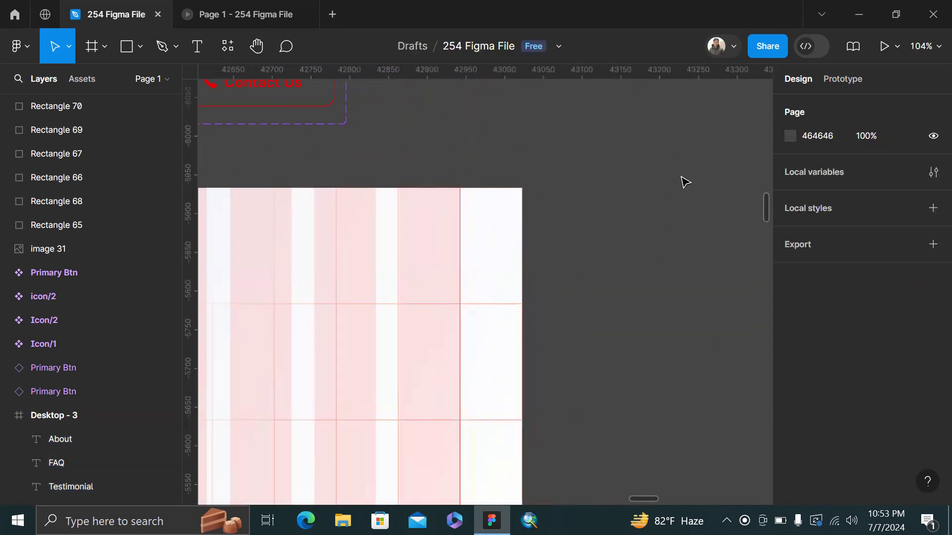
{"action": "scroll", "coordinate": [684, 182], "scroll_direction": "down", "scroll_amount": 3}
Hide the column layout grids and widen the five nav links' gap to 48
{"action": "key", "text": "ctrl+shift+4"}
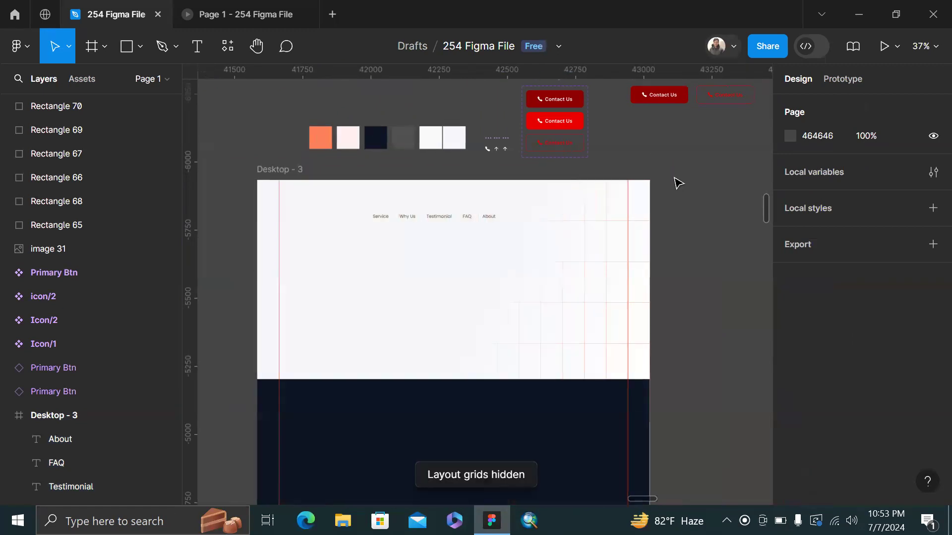
{"action": "scroll", "coordinate": [679, 183], "scroll_direction": "up", "scroll_amount": 5}
{"action": "scroll", "coordinate": [423, 240], "scroll_direction": "left", "scroll_amount": 3}
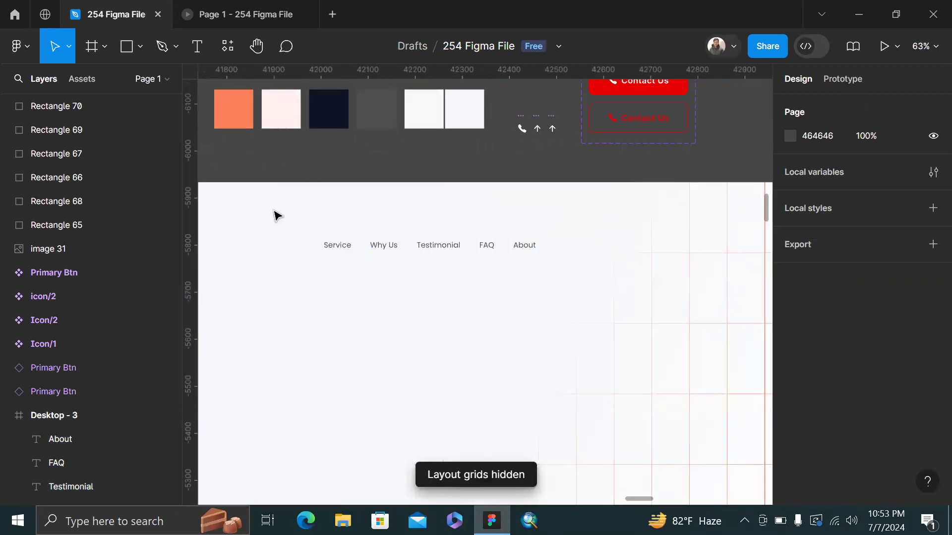
{"action": "left_click_drag", "start_coordinate": [277, 215], "coordinate": [558, 270]}
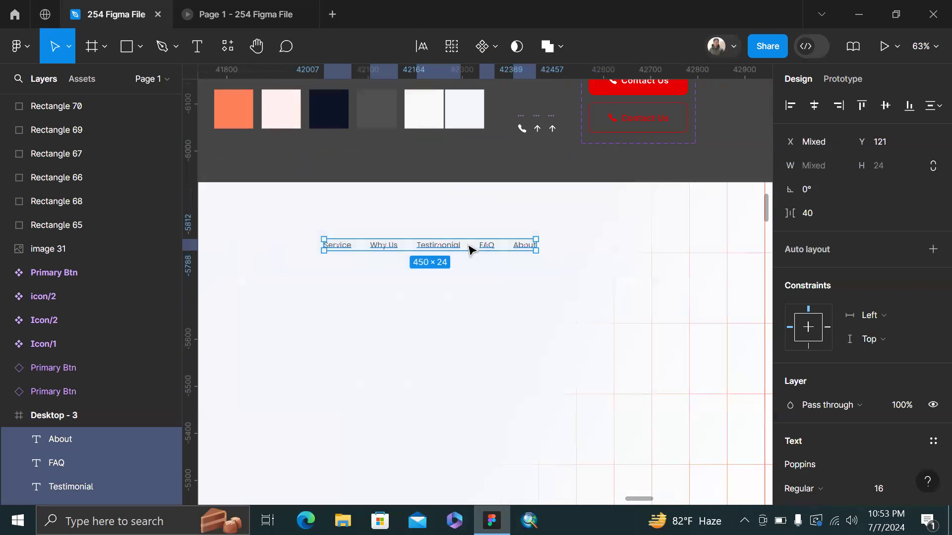
{"action": "left_click", "coordinate": [826, 217]}
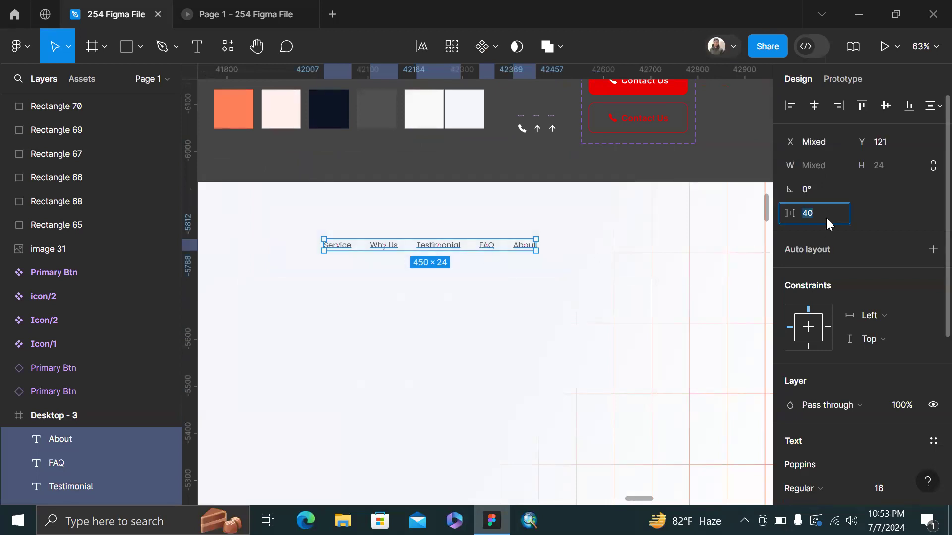
{"action": "type", "text": "48"}
{"action": "key", "text": "Return"}
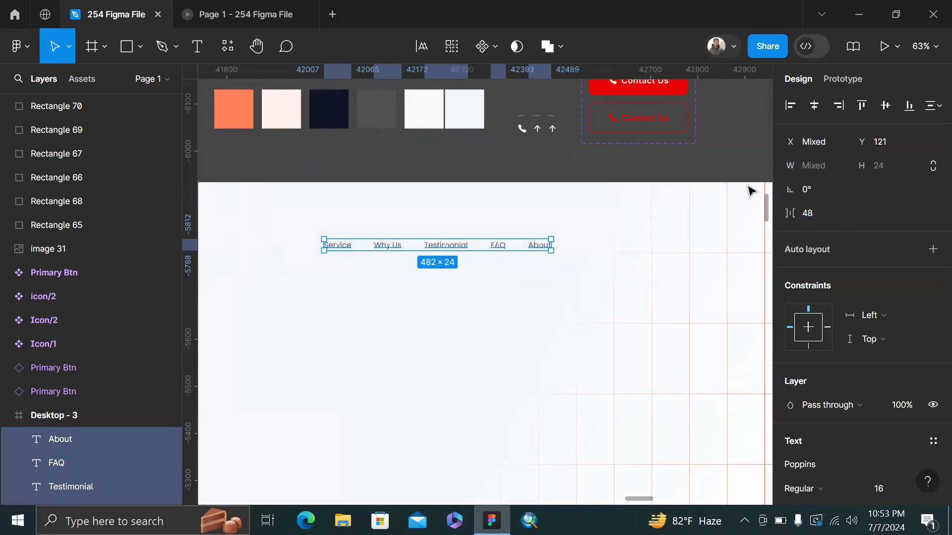
Pan around to compare the nav row against the reference hero design
{"action": "scroll", "coordinate": [645, 174], "scroll_direction": "left", "scroll_amount": 3}
{"action": "scroll", "coordinate": [645, 174], "scroll_direction": "up", "scroll_amount": 1}
{"action": "scroll", "coordinate": [554, 176], "scroll_direction": "up", "scroll_amount": 5}
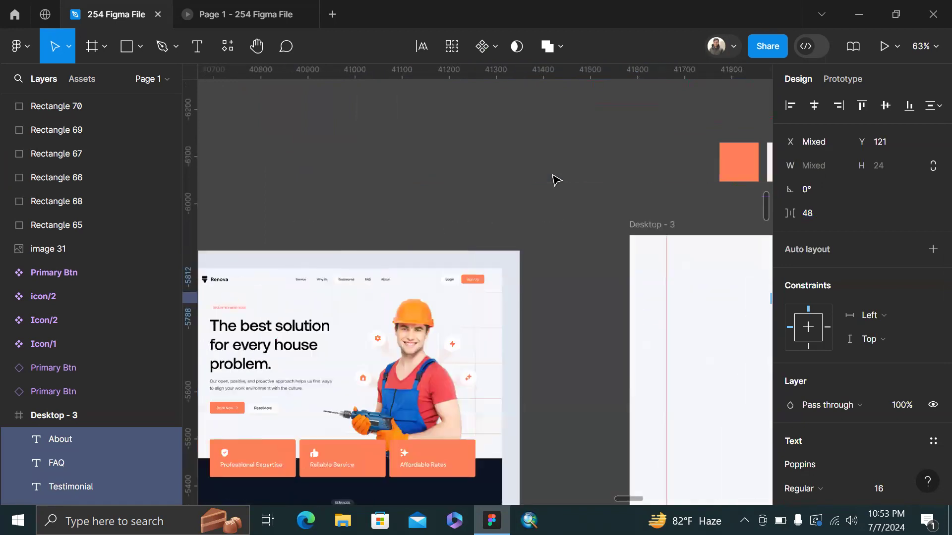
{"action": "scroll", "coordinate": [492, 258], "scroll_direction": "up", "scroll_amount": 2}
{"action": "scroll", "coordinate": [498, 297], "scroll_direction": "right", "scroll_amount": 3}
{"action": "scroll", "coordinate": [501, 302], "scroll_direction": "down", "scroll_amount": 5}
{"action": "scroll", "coordinate": [500, 301], "scroll_direction": "down", "scroll_amount": 5}
{"action": "scroll", "coordinate": [347, 260], "scroll_direction": "up", "scroll_amount": 2}
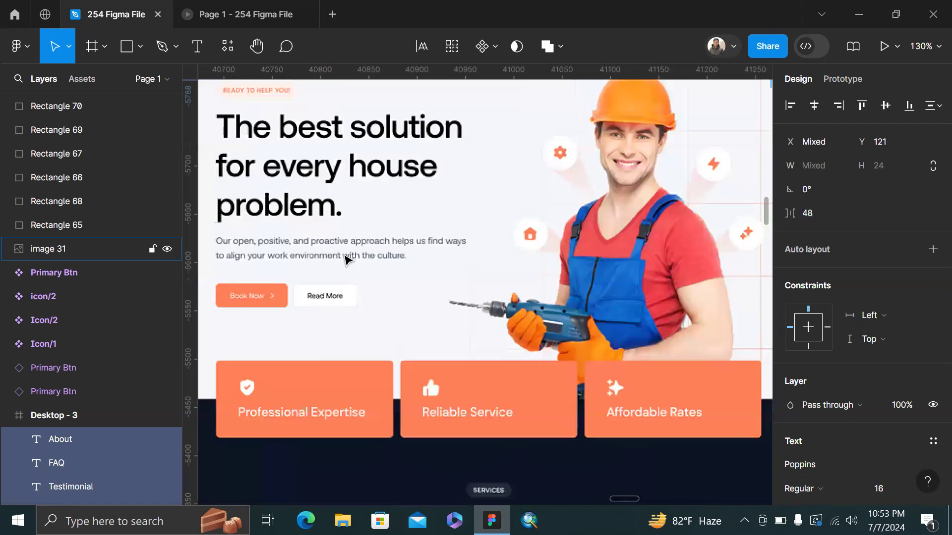
{"action": "scroll", "coordinate": [347, 259], "scroll_direction": "up", "scroll_amount": 2}
{"action": "scroll", "coordinate": [345, 258], "scroll_direction": "up", "scroll_amount": 2}
{"action": "scroll", "coordinate": [346, 259], "scroll_direction": "down", "scroll_amount": 2}
{"action": "scroll", "coordinate": [346, 259], "scroll_direction": "right", "scroll_amount": 3}
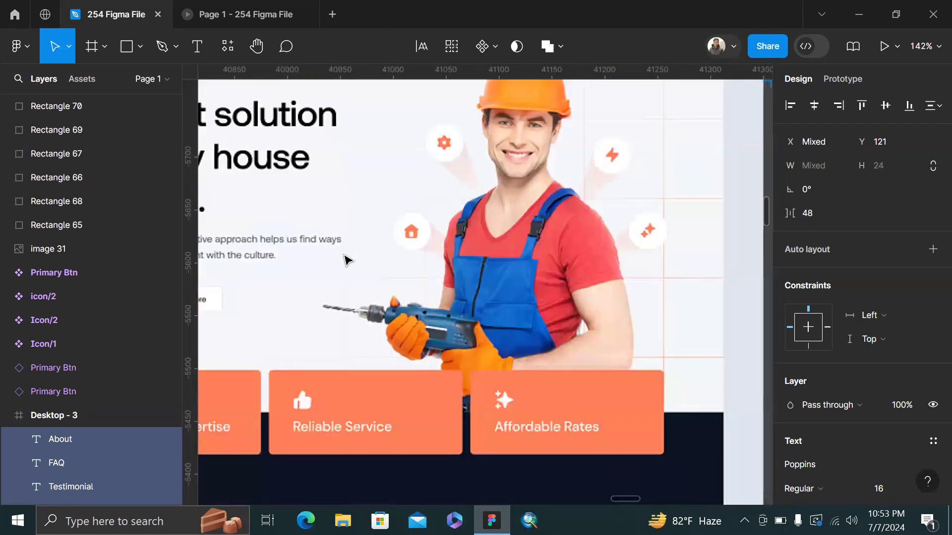
{"action": "scroll", "coordinate": [323, 255], "scroll_direction": "down", "scroll_amount": 4}
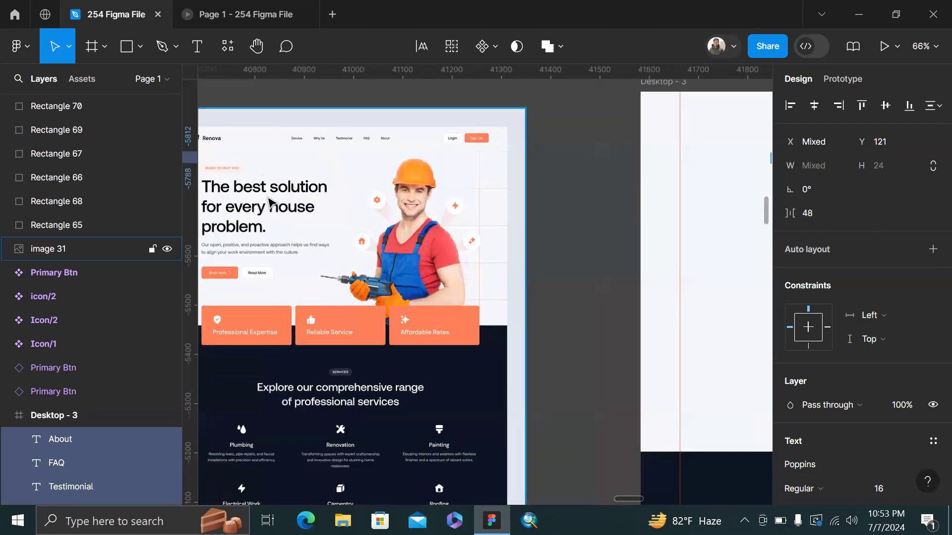
{"action": "scroll", "coordinate": [270, 248], "scroll_direction": "right", "scroll_amount": 3}
{"action": "scroll", "coordinate": [198, 190], "scroll_direction": "right", "scroll_amount": 5}
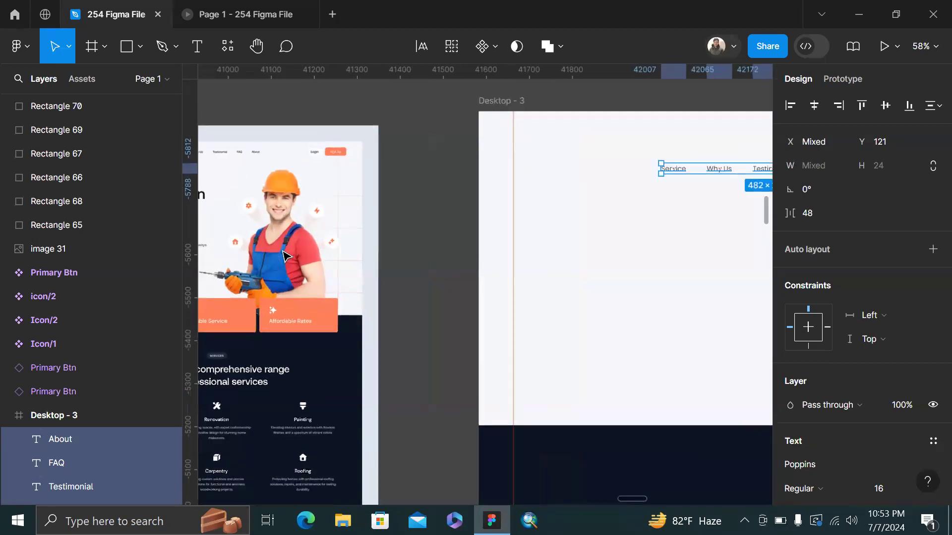
{"action": "scroll", "coordinate": [282, 255], "scroll_direction": "down", "scroll_amount": 1}
{"action": "scroll", "coordinate": [283, 255], "scroll_direction": "up", "scroll_amount": 3}
{"action": "scroll", "coordinate": [531, 227], "scroll_direction": "up", "scroll_amount": 3}
Eyedrop the neighbouring navy into Rectangle 67 and lighten it slightly to 1B2028
{"action": "left_click", "coordinate": [533, 226]}
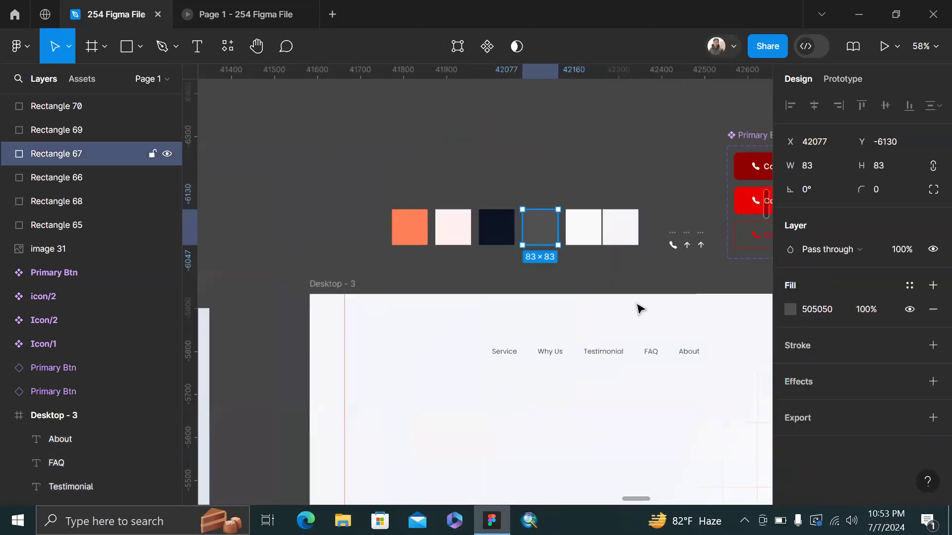
{"action": "left_click", "coordinate": [789, 310]}
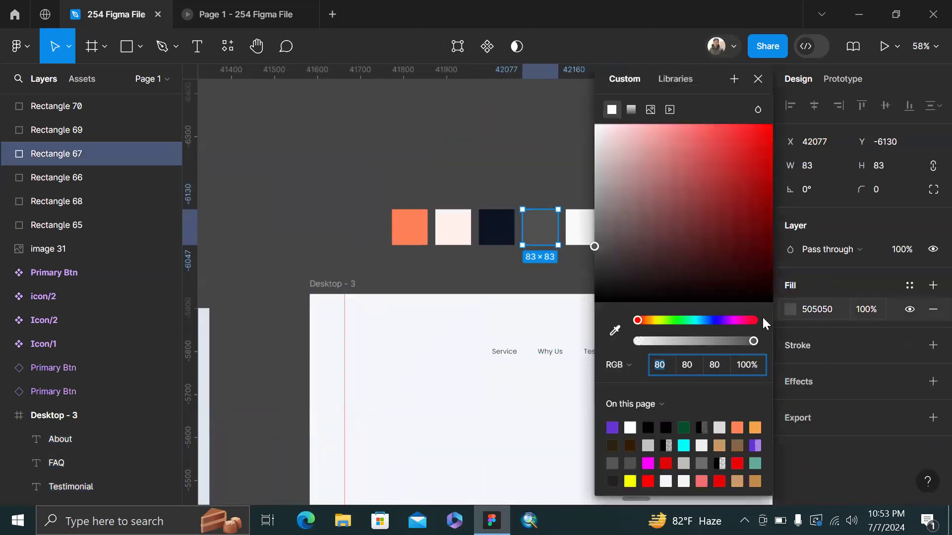
{"action": "left_click", "coordinate": [616, 330]}
{"action": "left_click", "coordinate": [494, 227]}
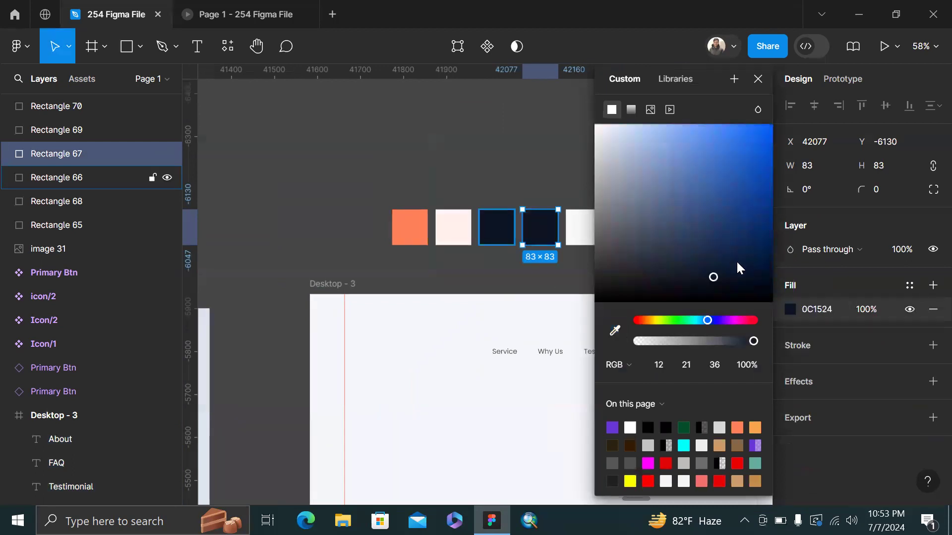
{"action": "left_click_drag", "start_coordinate": [713, 276], "coordinate": [653, 280]}
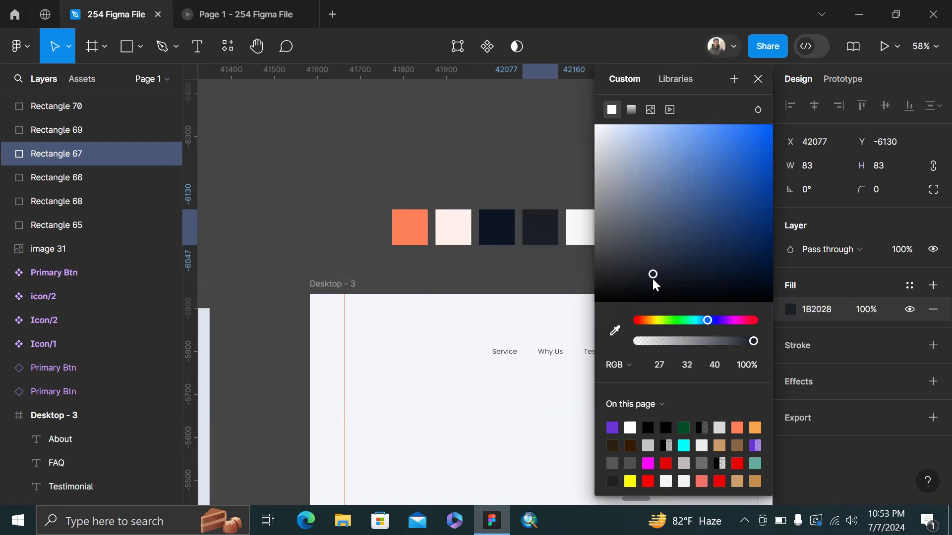
{"action": "scroll", "coordinate": [495, 290], "scroll_direction": "right", "scroll_amount": 3}
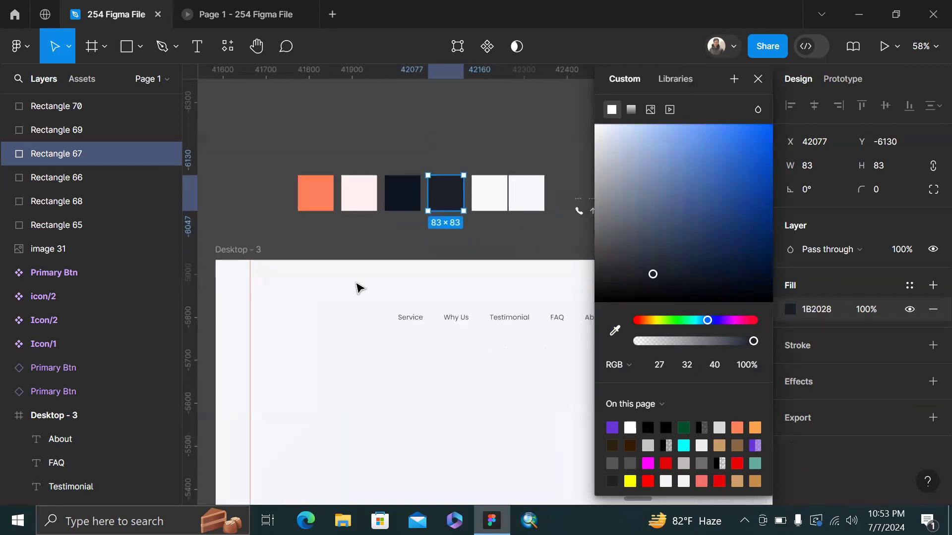
{"action": "left_click", "coordinate": [511, 339]}
{"action": "left_click_drag", "start_coordinate": [355, 282], "coordinate": [615, 336]}
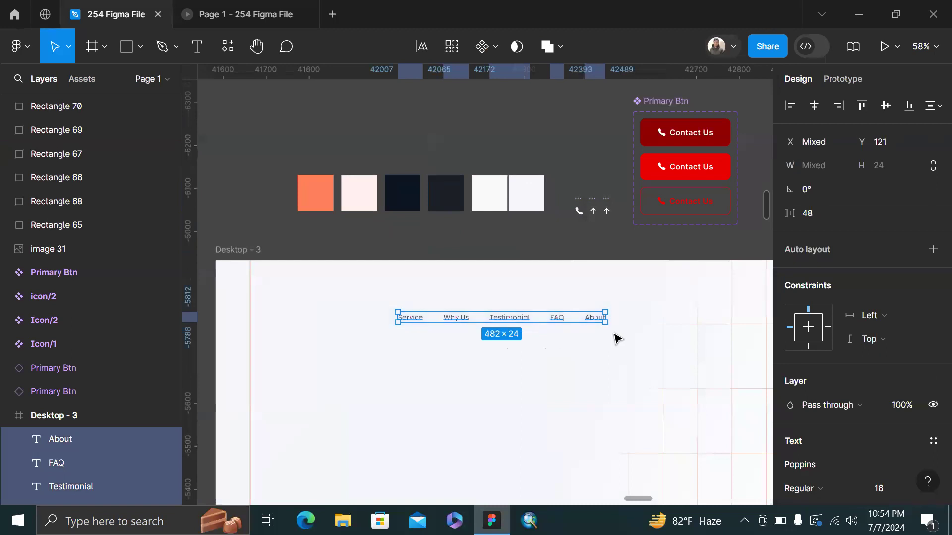
Reselect the five nav link texts and wrap them in an auto layout frame
{"action": "key", "text": "i"}
{"action": "left_click", "coordinate": [447, 201]}
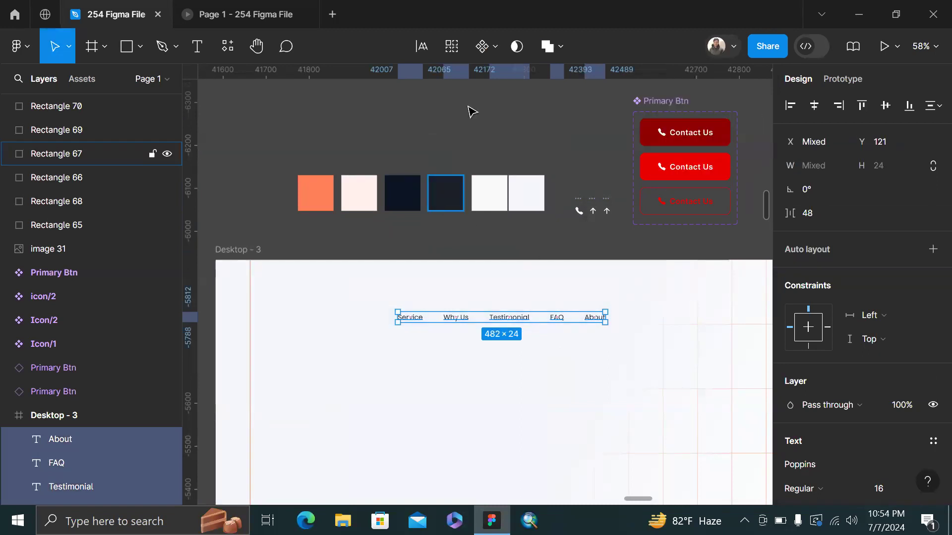
{"action": "left_click", "coordinate": [420, 333]}
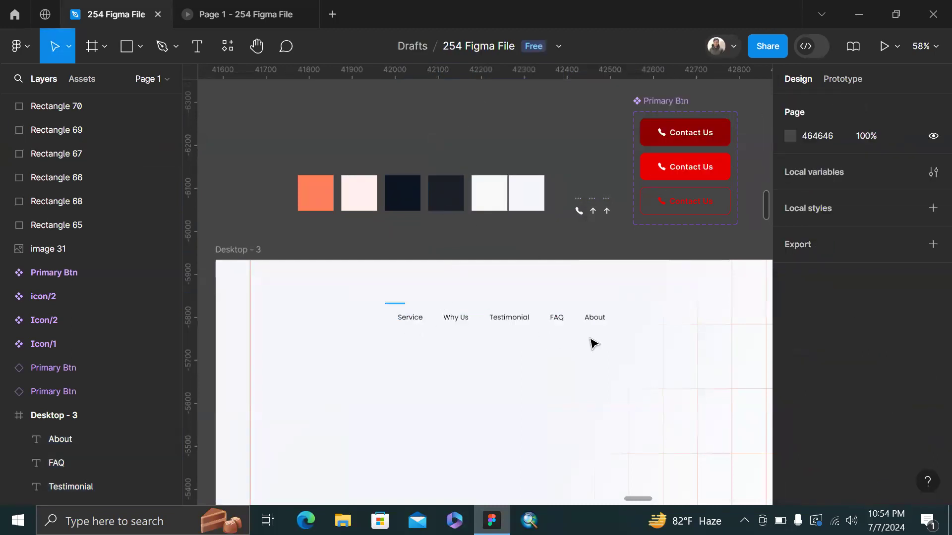
{"action": "key", "text": "ctrl+z"}
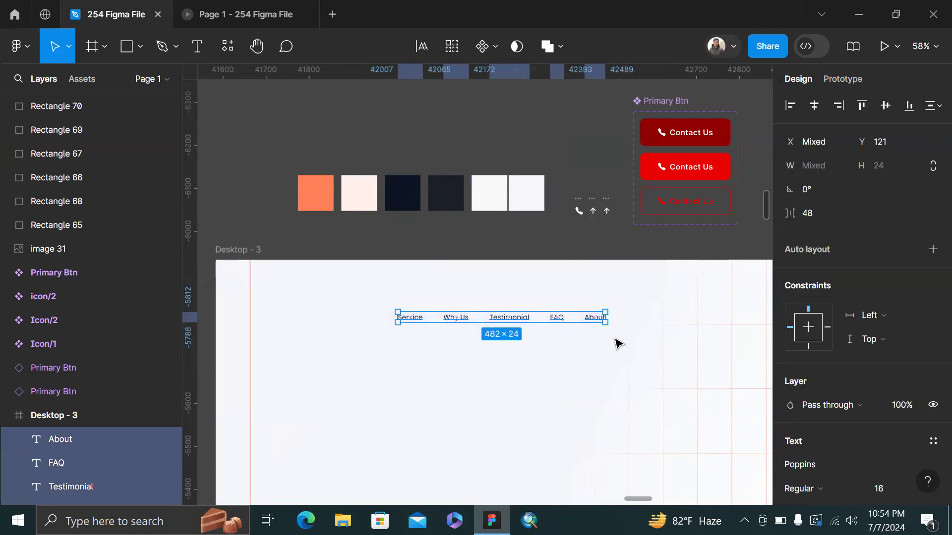
{"action": "key", "text": "shift+a"}
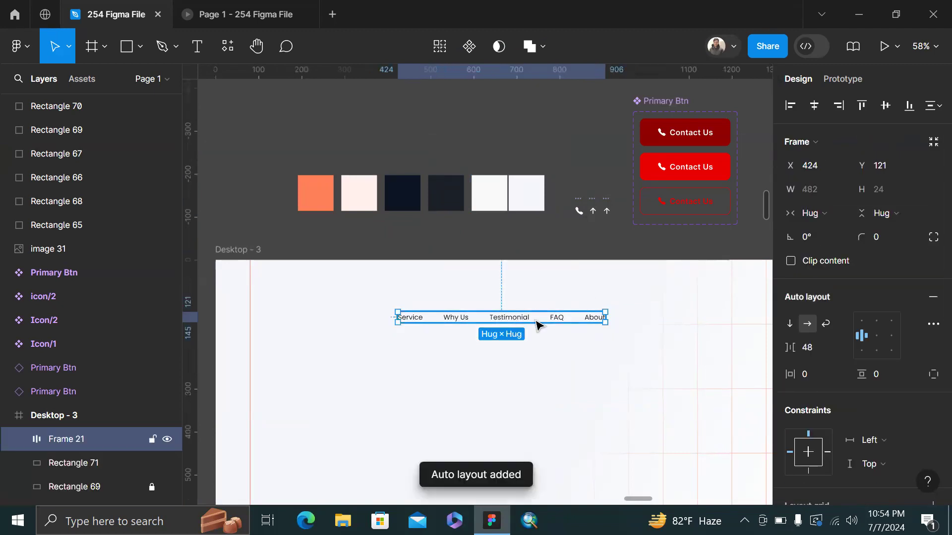
Move the nav row up to y 40 and centre it horizontally in Desktop - 3
{"action": "left_click_drag", "start_coordinate": [545, 311], "coordinate": [555, 273]}
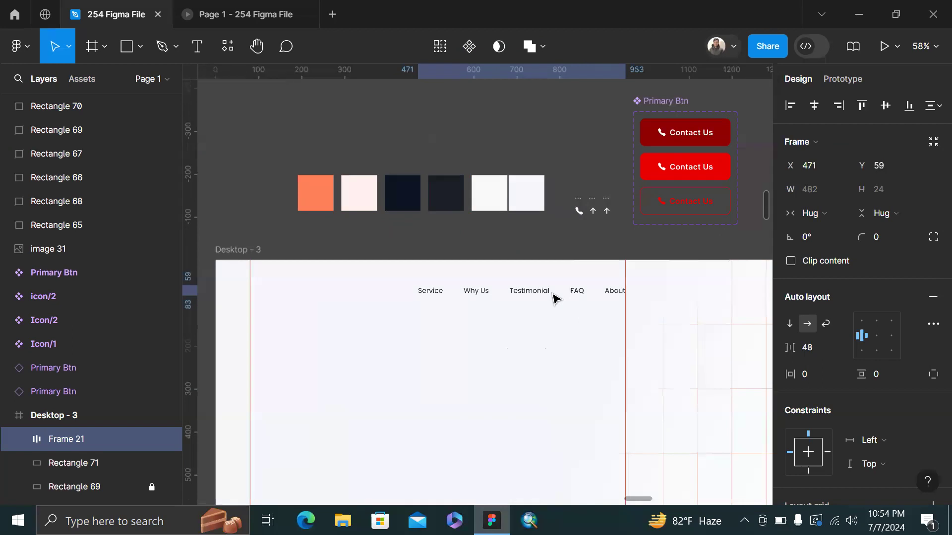
{"action": "key", "text": "alt"}
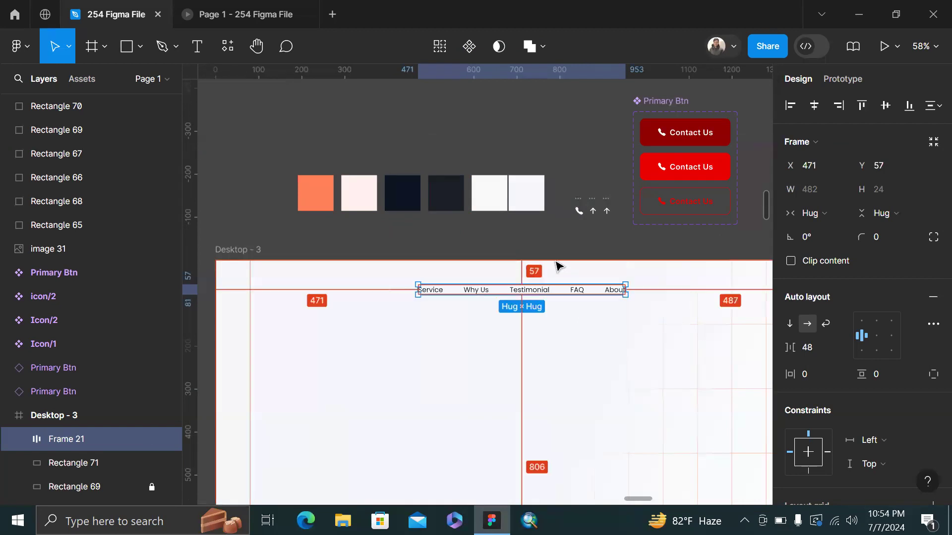
{"action": "key", "text": "Up"}
{"action": "key", "text": "Up"}
{"action": "key", "text": "Up"}
{"action": "key", "text": "Up"}
{"action": "key", "text": "Up"}
{"action": "key", "text": "Up"}
{"action": "key", "text": "Up"}
{"action": "key", "text": "Up"}
{"action": "key", "text": "Up"}
{"action": "key", "text": "Up"}
{"action": "key", "text": "Up"}
{"action": "key", "text": "Up"}
{"action": "key", "text": "Up"}
{"action": "key", "text": "Up"}
{"action": "key", "text": "Up"}
{"action": "key", "text": "Up"}
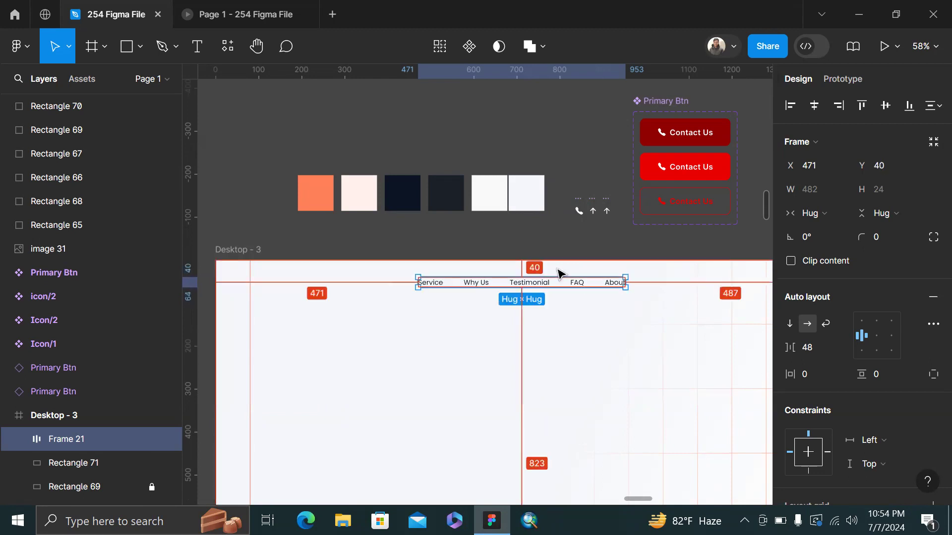
{"action": "left_click", "coordinate": [531, 245]}
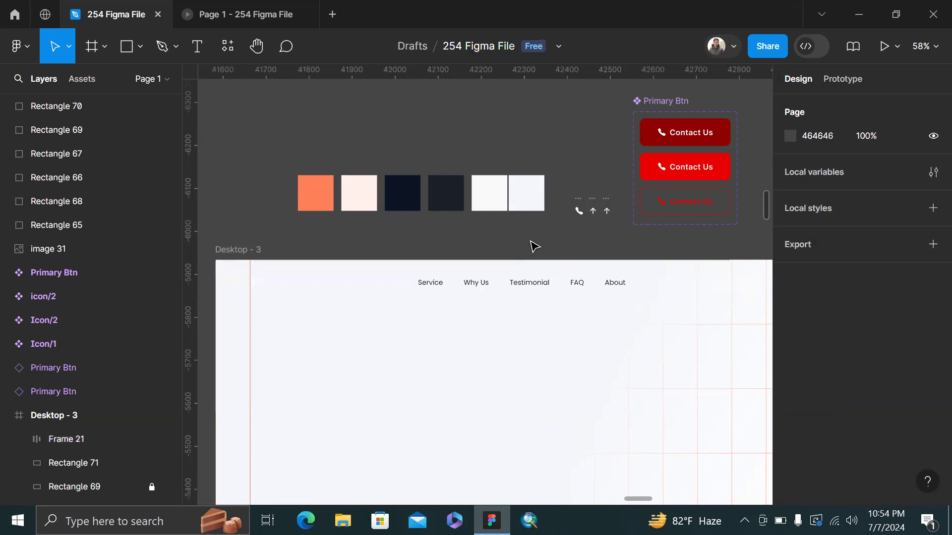
{"action": "scroll", "coordinate": [531, 245], "scroll_direction": "right", "scroll_amount": 3}
{"action": "left_click", "coordinate": [486, 289]}
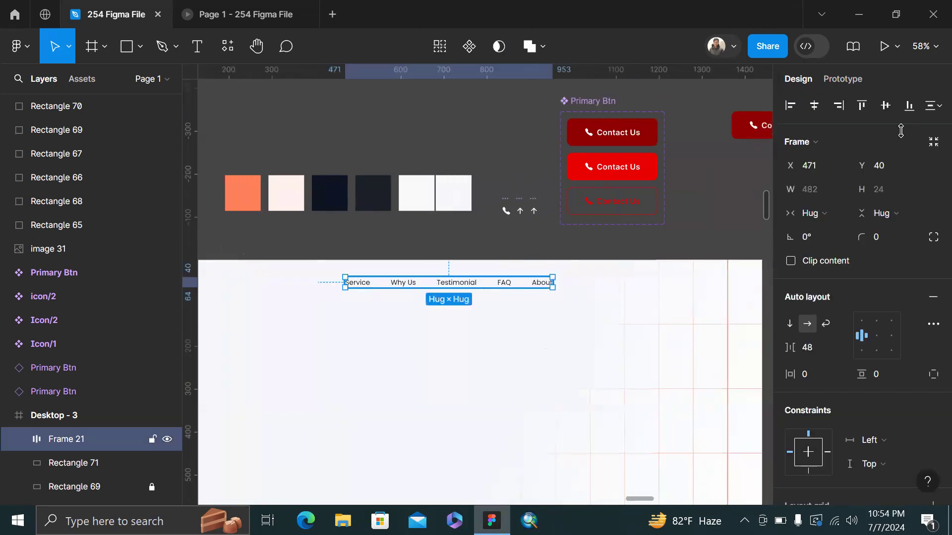
{"action": "left_click", "coordinate": [813, 105]}
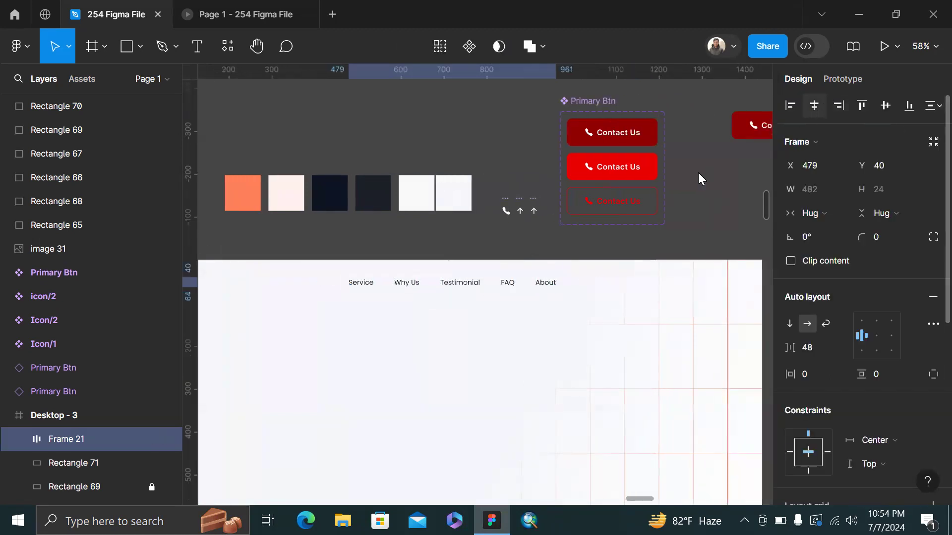
{"action": "left_click", "coordinate": [650, 214]}
{"action": "left_click", "coordinate": [694, 218]}
{"action": "scroll", "coordinate": [276, 178], "scroll_direction": "left", "scroll_amount": 15}
Draw a small 52×22 rectangle above the reference Login button
{"action": "scroll", "coordinate": [405, 268], "scroll_direction": "left", "scroll_amount": 2}
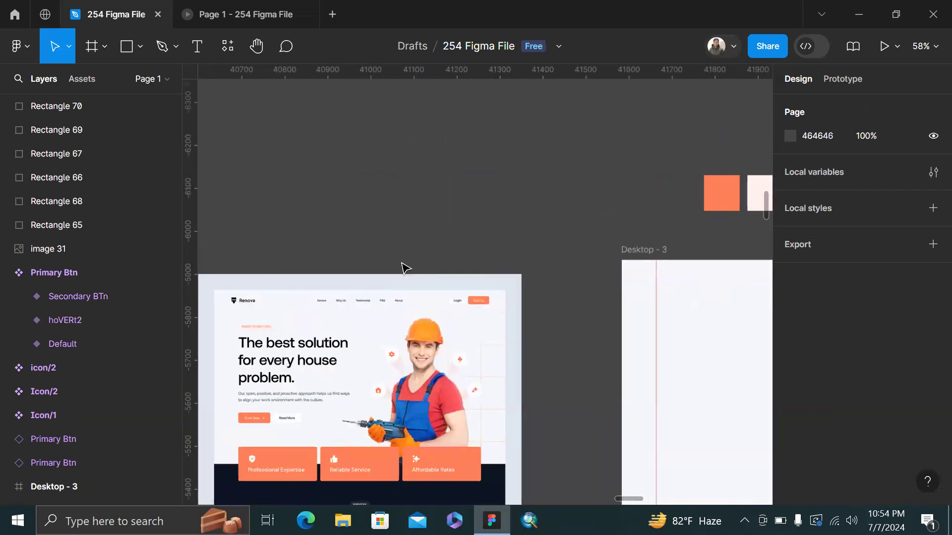
{"action": "scroll", "coordinate": [411, 271], "scroll_direction": "up", "scroll_amount": 5}
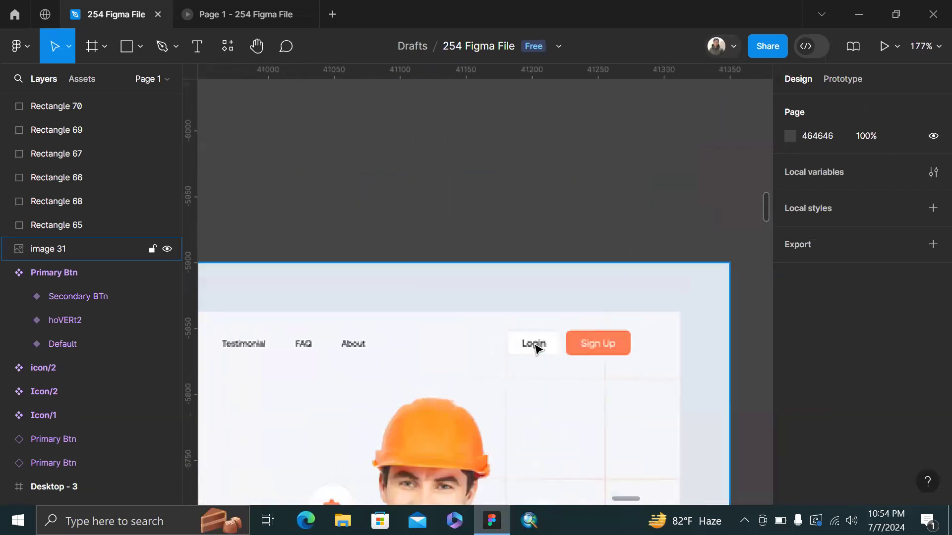
{"action": "scroll", "coordinate": [553, 330], "scroll_direction": "up", "scroll_amount": 6}
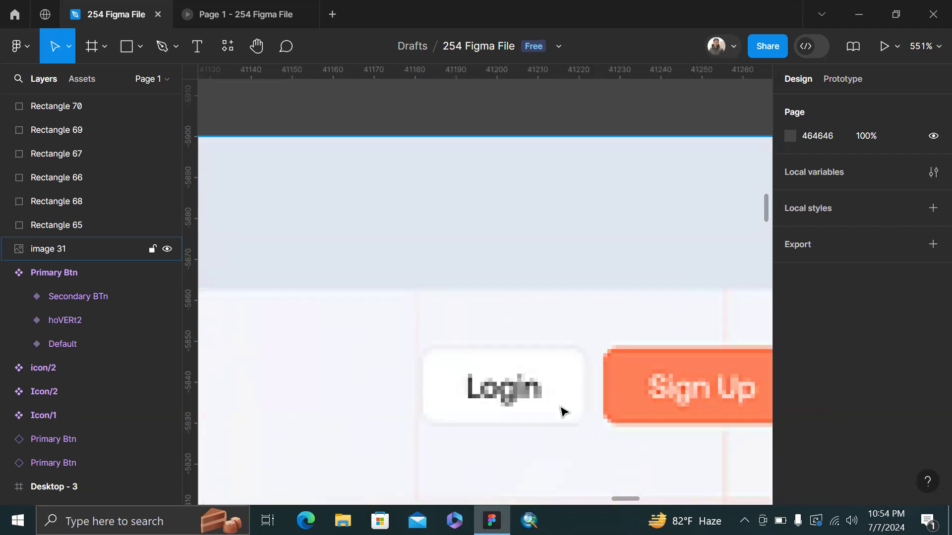
{"action": "scroll", "coordinate": [545, 338], "scroll_direction": "right", "scroll_amount": 3}
{"action": "scroll", "coordinate": [561, 365], "scroll_direction": "down", "scroll_amount": 3}
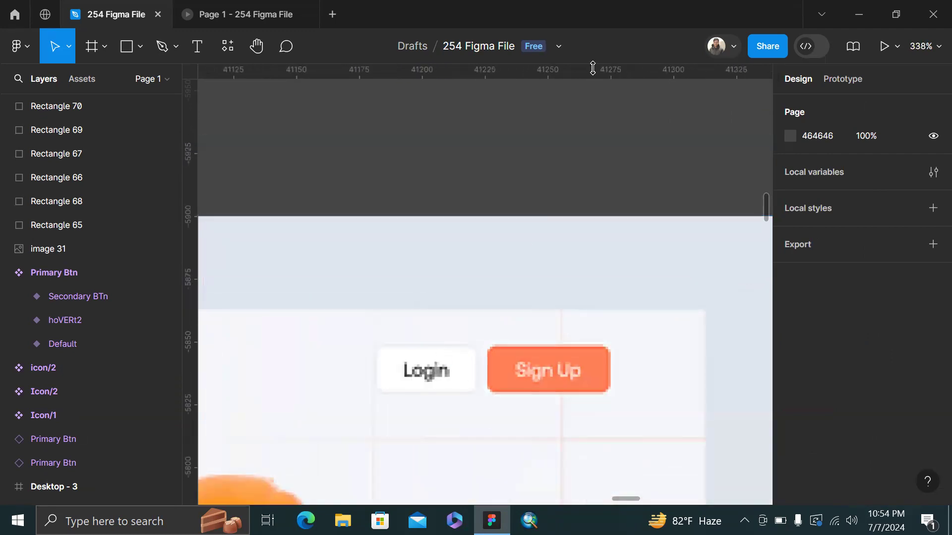
{"action": "scroll", "coordinate": [557, 180], "scroll_direction": "down", "scroll_amount": 3}
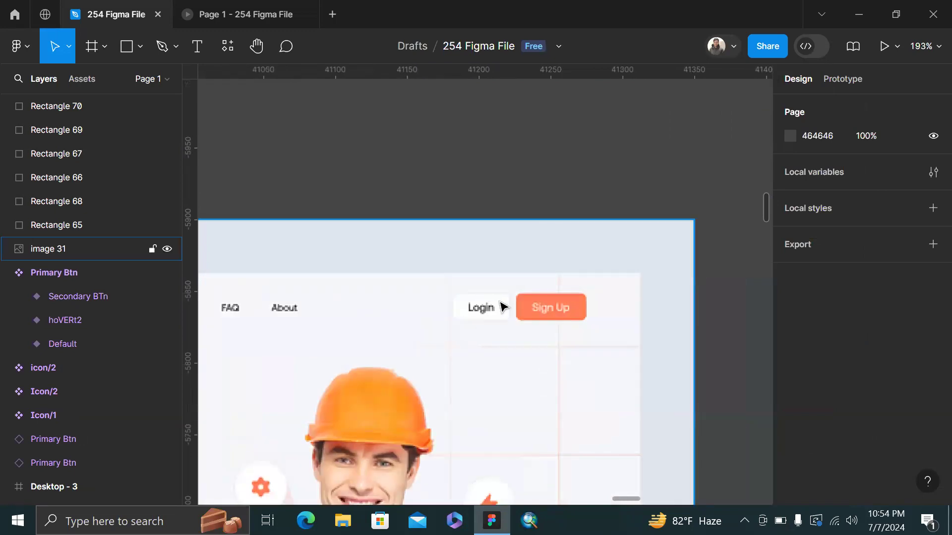
{"action": "scroll", "coordinate": [577, 180], "scroll_direction": "right", "scroll_amount": 1}
{"action": "scroll", "coordinate": [576, 180], "scroll_direction": "right", "scroll_amount": 2}
{"action": "key", "text": "r"}
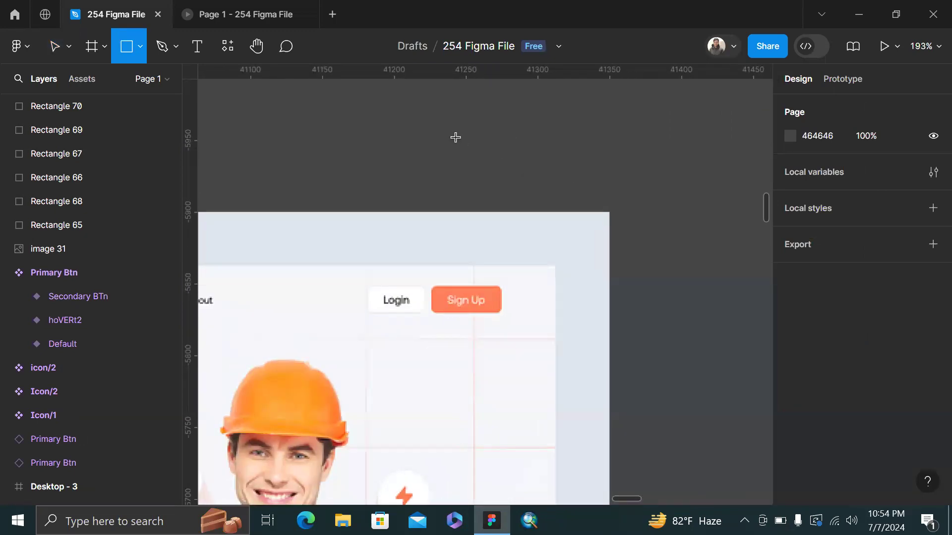
{"action": "left_click_drag", "start_coordinate": [450, 137], "coordinate": [525, 169]}
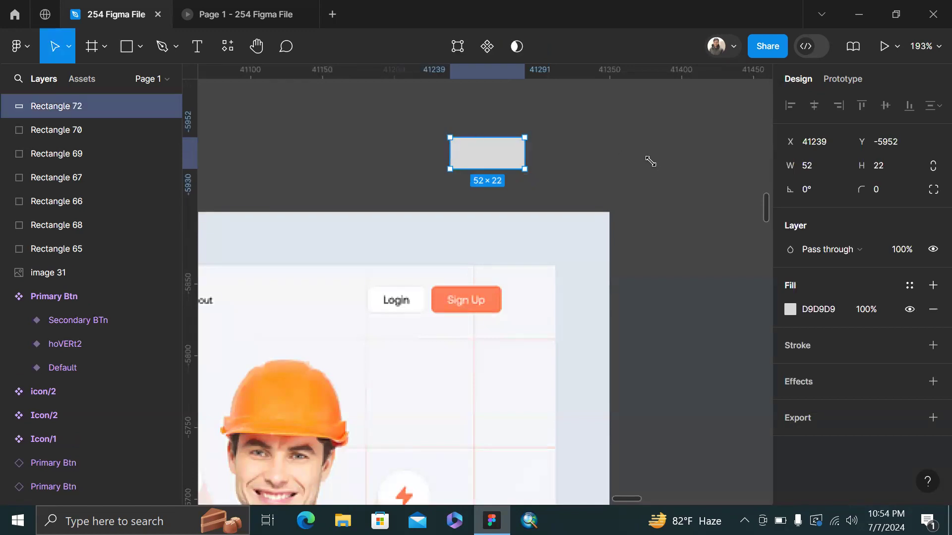
{"action": "left_click", "coordinate": [542, 164]}
Round the rectangle's corners to 8, then reduce the radius to 4
{"action": "scroll", "coordinate": [538, 164], "scroll_direction": "up", "scroll_amount": 5, "text": "ctrl"}
{"action": "left_click", "coordinate": [485, 159]}
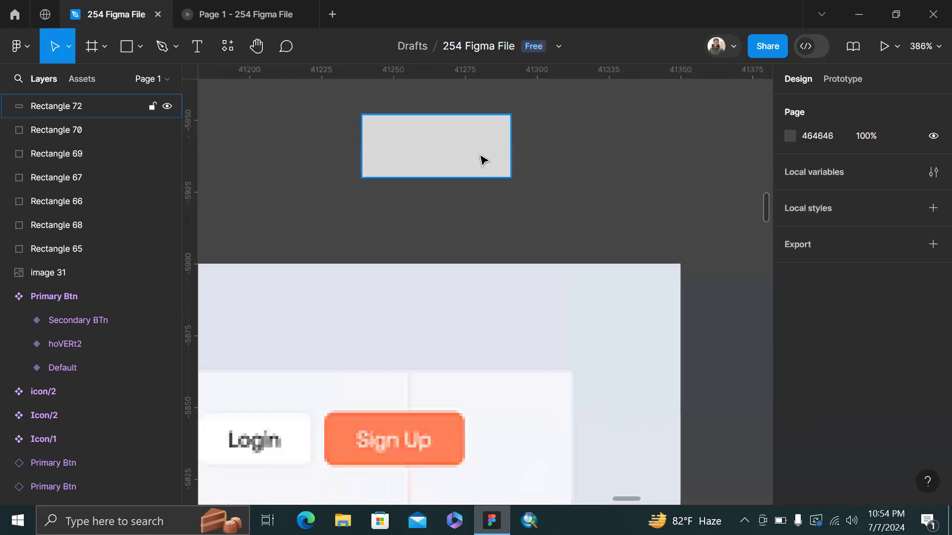
{"action": "left_click", "coordinate": [888, 184]}
{"action": "type", "text": "8"}
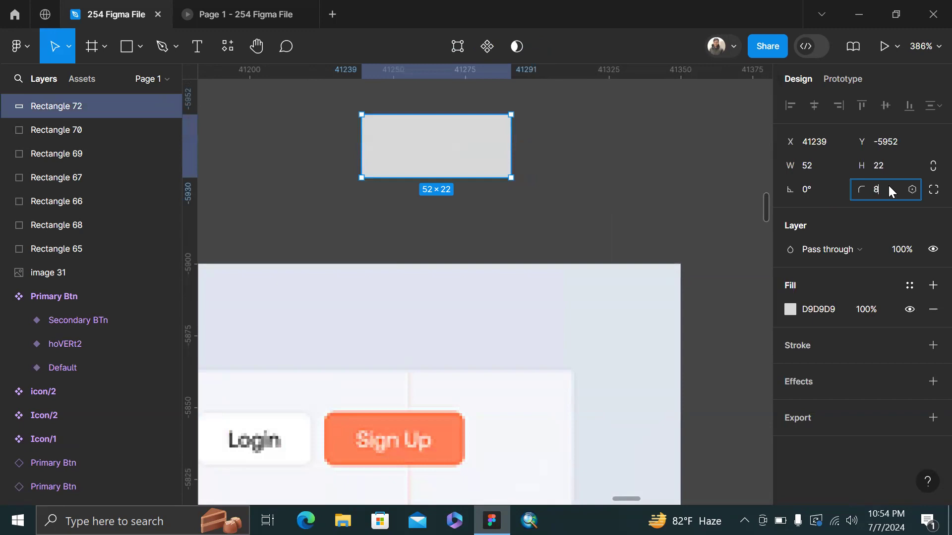
{"action": "key", "text": "Return"}
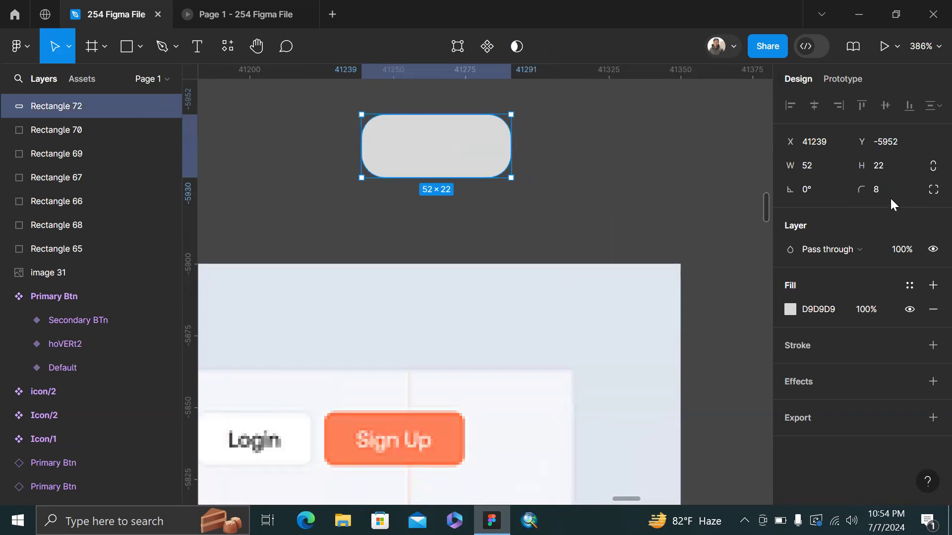
{"action": "left_click", "coordinate": [887, 191]}
{"action": "type", "text": "4"}
{"action": "key", "text": "Return"}
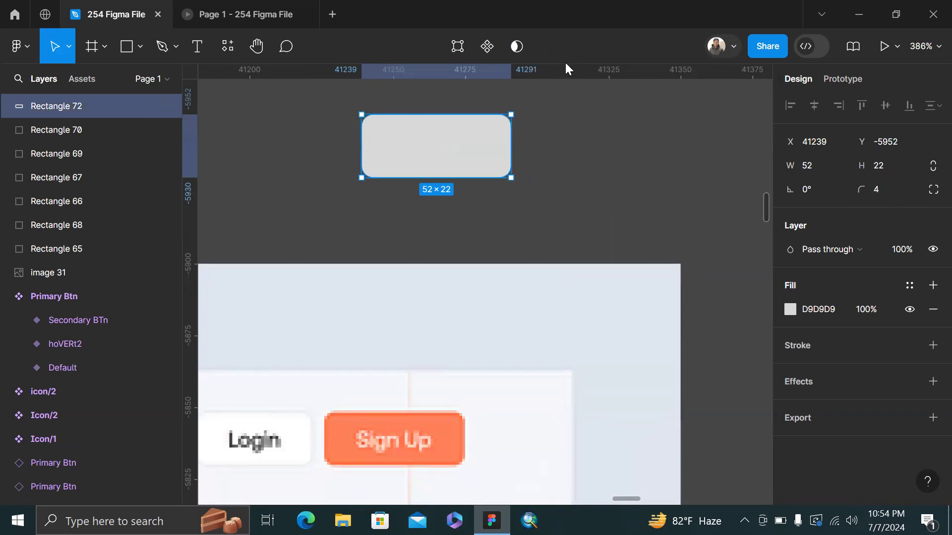
{"action": "left_click", "coordinate": [639, 151]}
Add a 'Login' text layer on the grey rectangle
{"action": "key", "text": "t"}
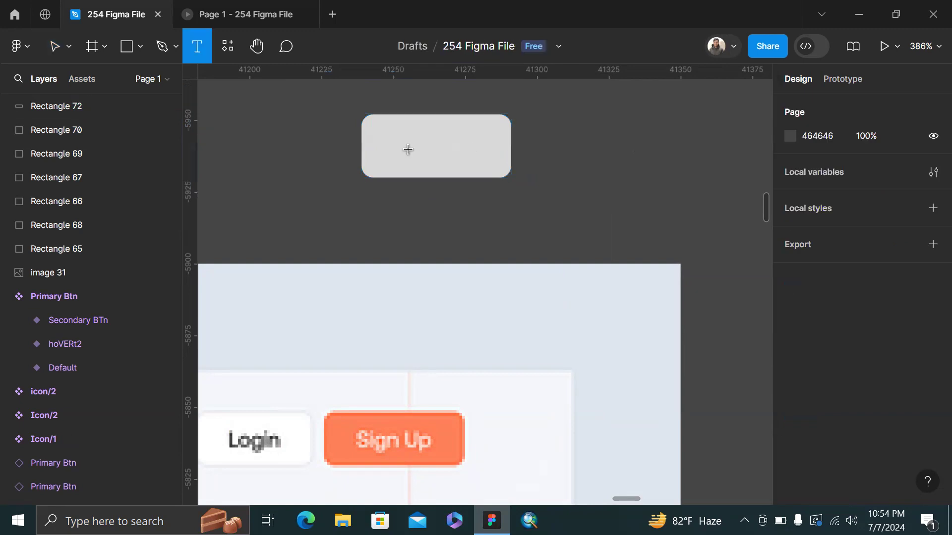
{"action": "left_click", "coordinate": [410, 150]}
{"action": "type", "text": "Login"}
{"action": "key", "text": "Escape"}
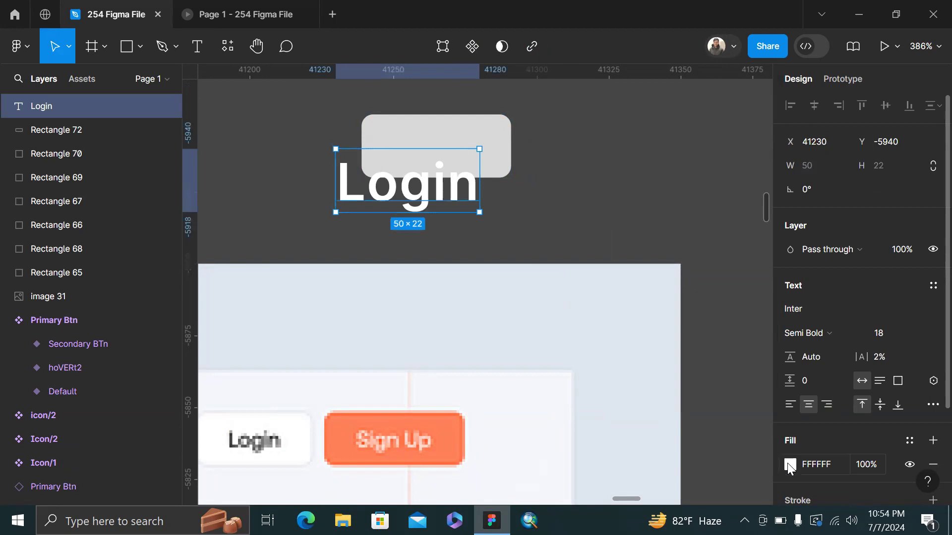
Colour the Login text dark navy by sampling the dark swatch
{"action": "left_click", "coordinate": [789, 464]}
{"action": "left_click", "coordinate": [615, 331]}
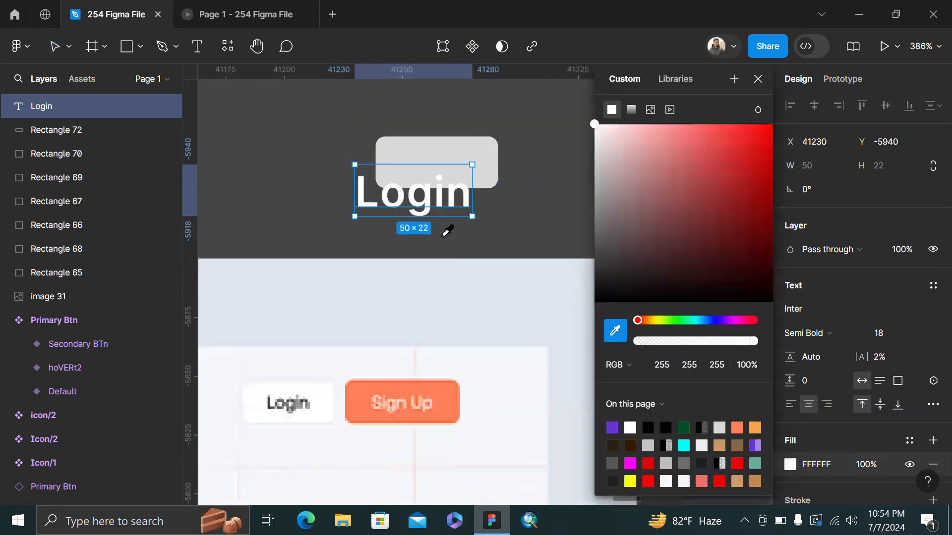
{"action": "scroll", "coordinate": [448, 232], "scroll_direction": "down", "scroll_amount": 5}
{"action": "scroll", "coordinate": [448, 231], "scroll_direction": "down", "scroll_amount": 3}
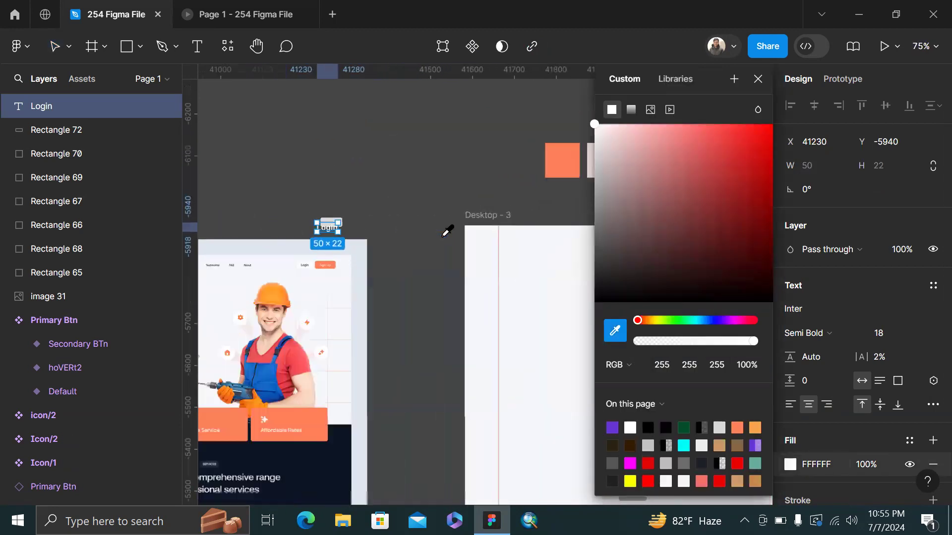
{"action": "scroll", "coordinate": [447, 231], "scroll_direction": "right", "scroll_amount": 2}
{"action": "scroll", "coordinate": [447, 228], "scroll_direction": "right", "scroll_amount": 2}
{"action": "scroll", "coordinate": [536, 195], "scroll_direction": "right", "scroll_amount": 4}
{"action": "scroll", "coordinate": [570, 162], "scroll_direction": "right", "scroll_amount": 1}
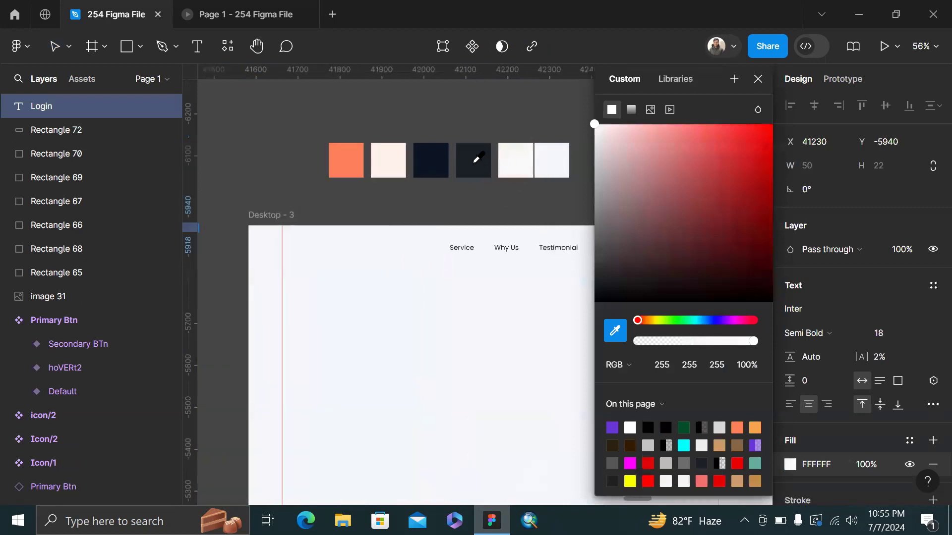
{"action": "left_click", "coordinate": [477, 158]}
{"action": "scroll", "coordinate": [361, 170], "scroll_direction": "left", "scroll_amount": 1}
{"action": "scroll", "coordinate": [294, 177], "scroll_direction": "left", "scroll_amount": 1}
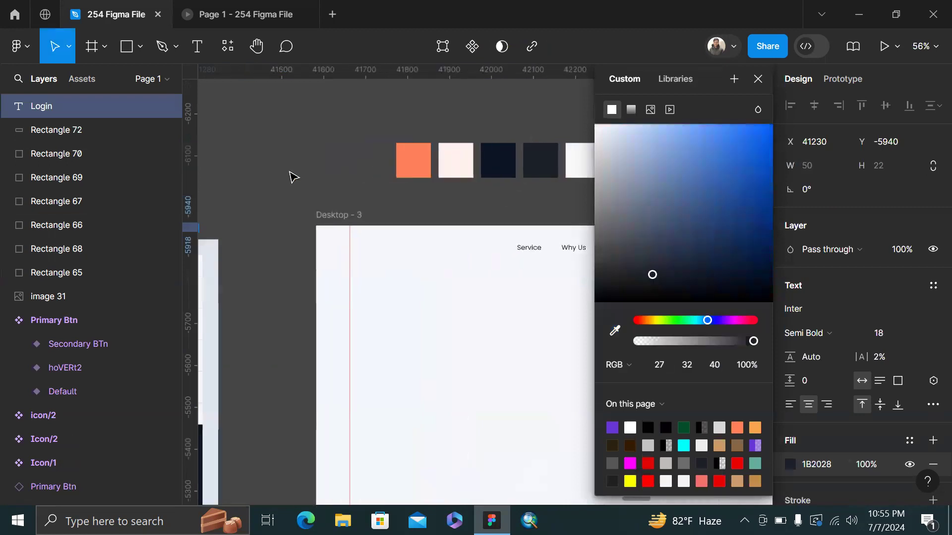
{"action": "left_click", "coordinate": [290, 194]}
Set the Login text to Poppins SemiBold at size 18
{"action": "scroll", "coordinate": [290, 195], "scroll_direction": "left", "scroll_amount": 1}
{"action": "scroll", "coordinate": [290, 195], "scroll_direction": "up", "scroll_amount": 3}
{"action": "scroll", "coordinate": [290, 195], "scroll_direction": "up", "scroll_amount": 2}
{"action": "scroll", "coordinate": [292, 196], "scroll_direction": "up", "scroll_amount": 2}
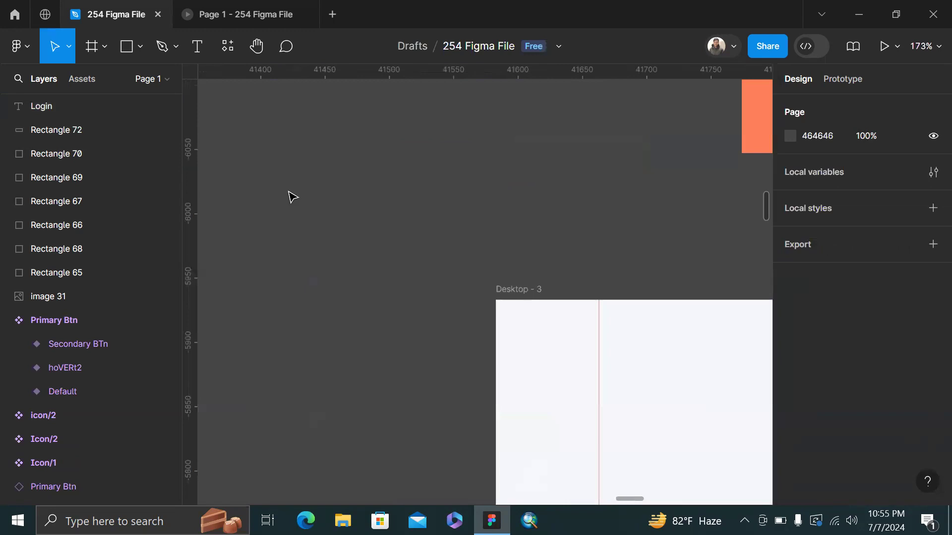
{"action": "scroll", "coordinate": [292, 197], "scroll_direction": "left", "scroll_amount": 5}
{"action": "left_click", "coordinate": [327, 316]}
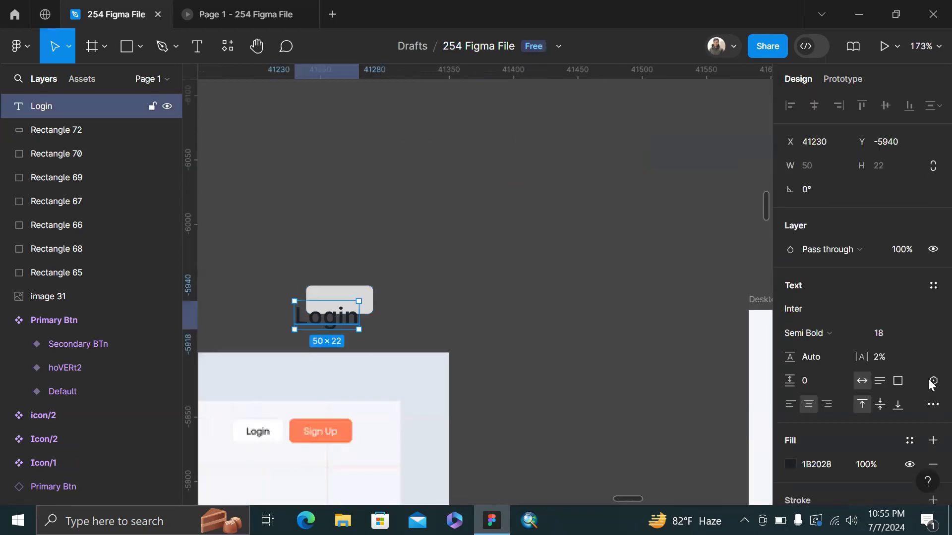
{"action": "left_click", "coordinate": [887, 333]}
{"action": "left_click", "coordinate": [807, 303]}
{"action": "left_click", "coordinate": [808, 304]}
{"action": "type", "text": "p"}
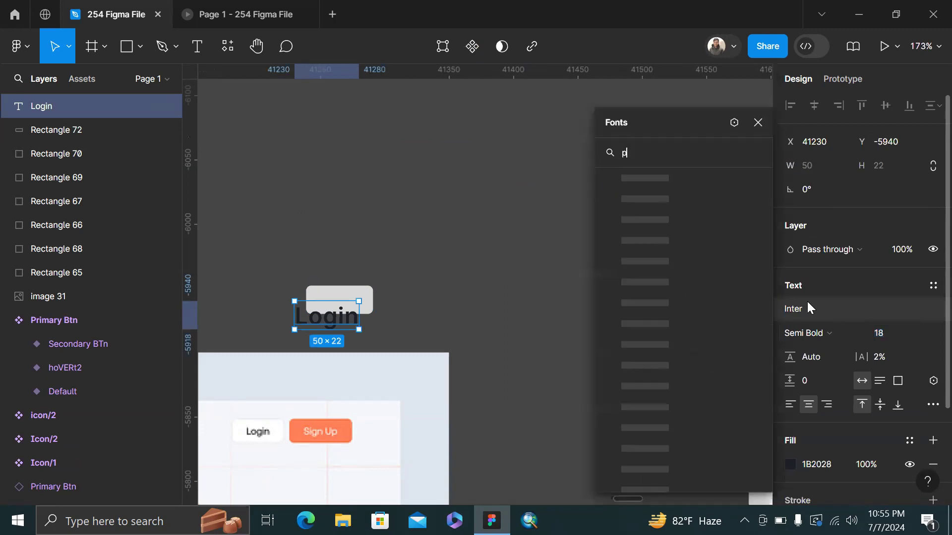
{"action": "type", "text": "op"}
{"action": "key", "text": "Return"}
{"action": "left_click", "coordinate": [887, 335]}
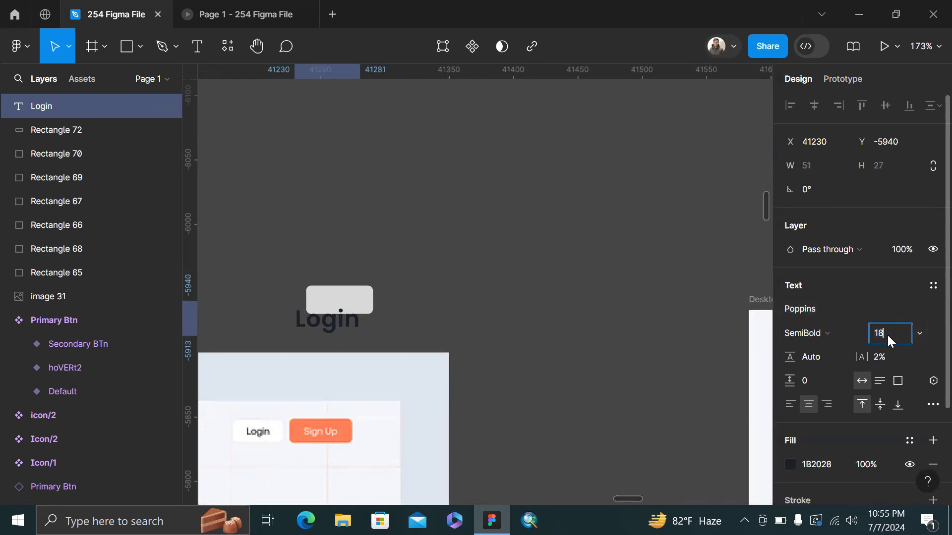
{"action": "double_click", "coordinate": [887, 335]}
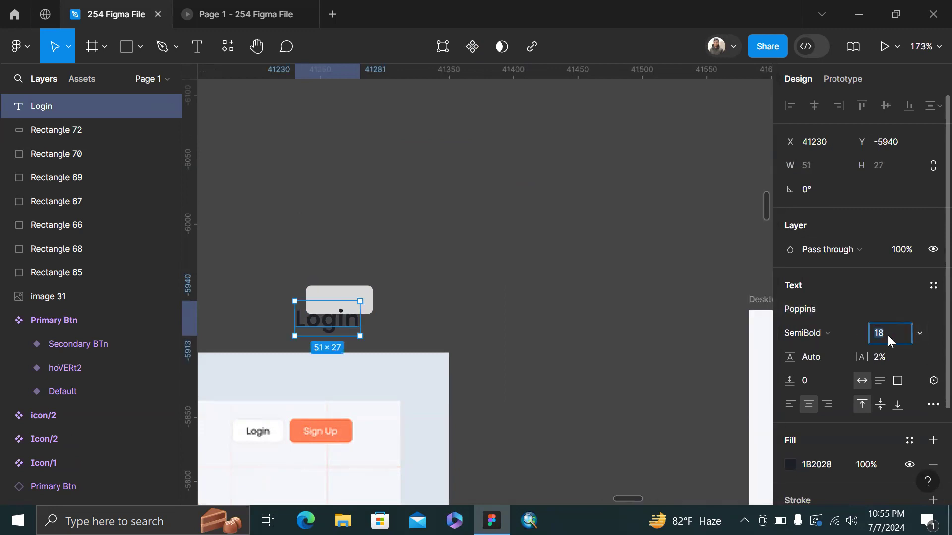
{"action": "left_click", "coordinate": [461, 296]}
{"action": "left_click", "coordinate": [369, 296]}
Enlarge the rectangle to about 114×48, nudge Login up, and make it Poppins Medium
{"action": "mouse_move", "coordinate": [398, 302]}
{"action": "left_mouse_down"}
{"action": "mouse_move", "coordinate": [408, 302]}
{"action": "mouse_move", "coordinate": [353, 319]}
{"action": "left_mouse_up"}
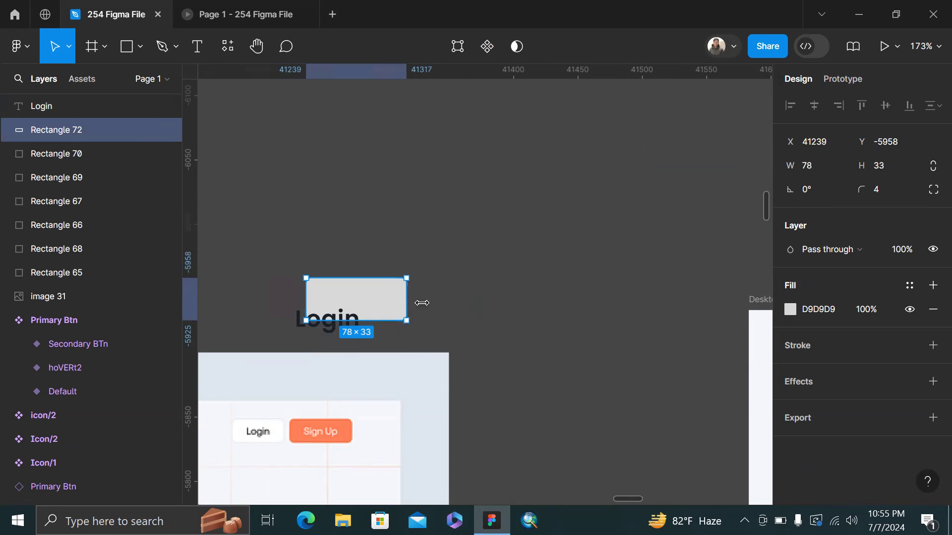
{"action": "left_click_drag", "start_coordinate": [422, 303], "coordinate": [430, 304]}
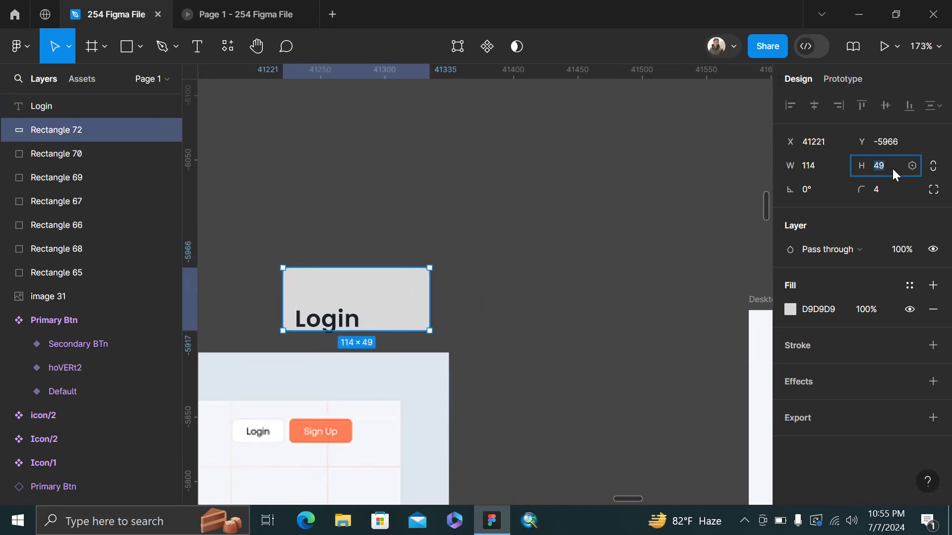
{"action": "left_click", "coordinate": [327, 324]}
{"action": "left_click_drag", "start_coordinate": [327, 325], "coordinate": [348, 308]}
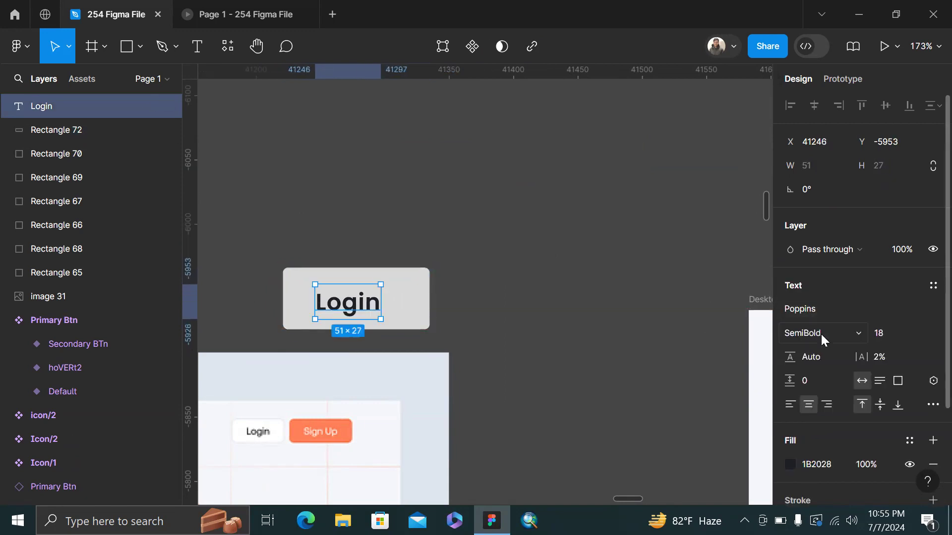
{"action": "left_click", "coordinate": [822, 335]}
{"action": "left_click", "coordinate": [840, 210]}
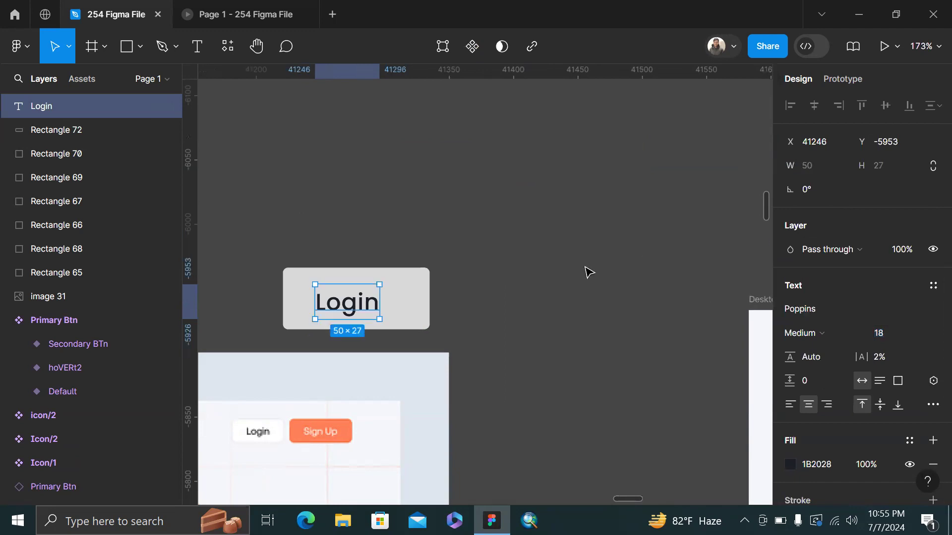
{"action": "left_click", "coordinate": [460, 318]}
Centre Login on the rectangle, wrap both in auto layout Frame 22, and move it up-right
{"action": "left_click_drag", "start_coordinate": [281, 265], "coordinate": [482, 308]}
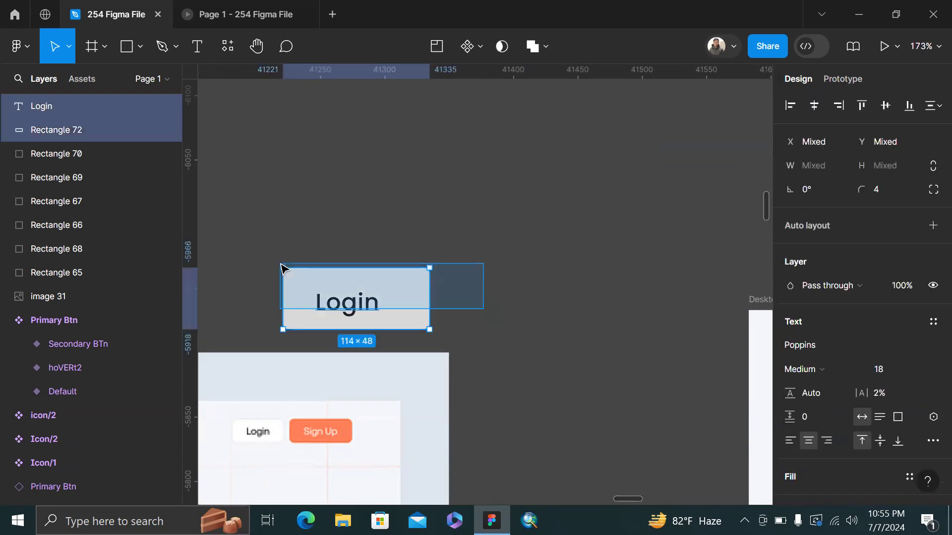
{"action": "left_click", "coordinate": [814, 106]}
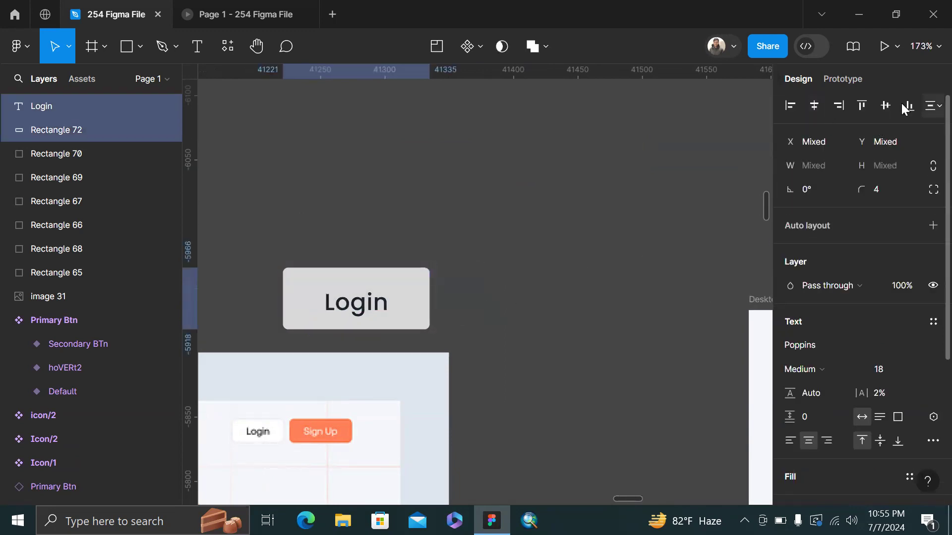
{"action": "left_click", "coordinate": [885, 105]}
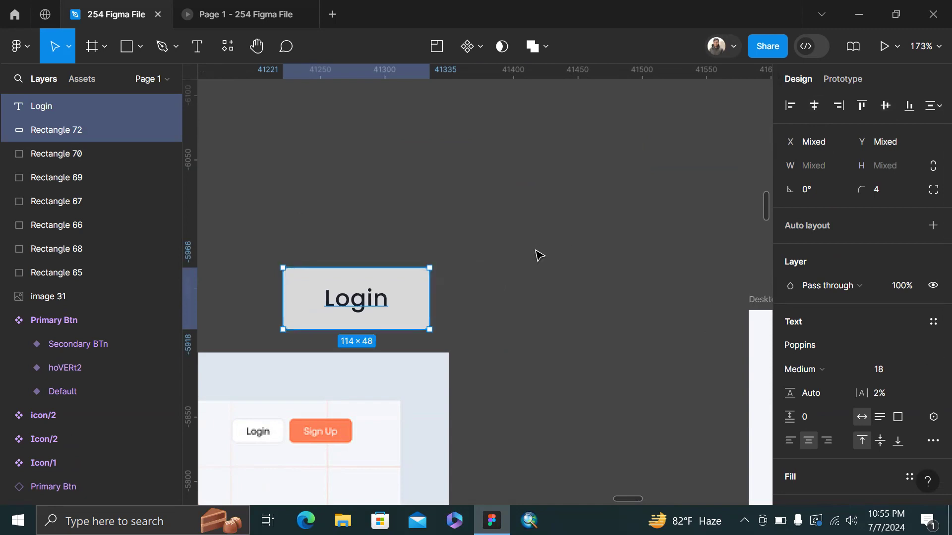
{"action": "key", "text": "shift+a"}
{"action": "scroll", "coordinate": [463, 240], "scroll_direction": "down", "scroll_amount": 3}
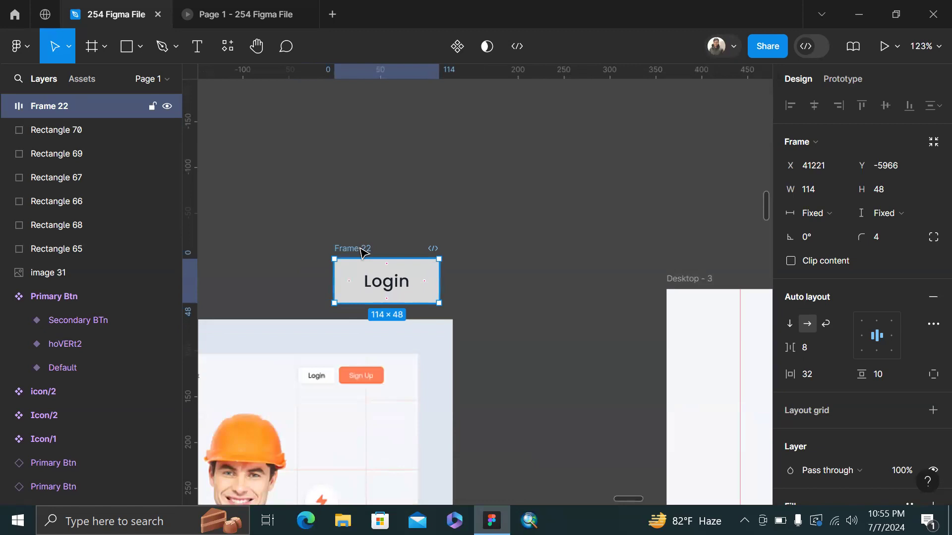
{"action": "left_click_drag", "start_coordinate": [363, 253], "coordinate": [467, 174]}
{"action": "scroll", "coordinate": [467, 175], "scroll_direction": "up", "scroll_amount": 3}
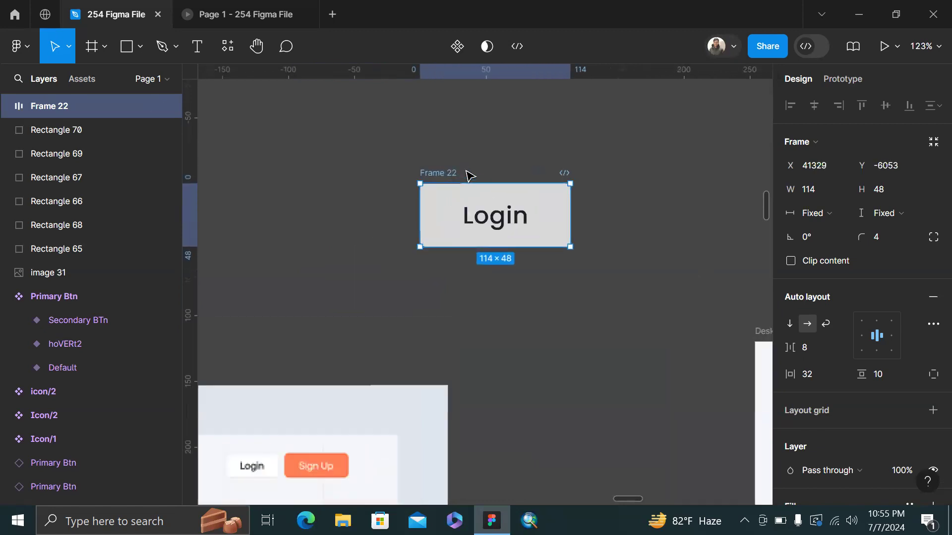
{"action": "scroll", "coordinate": [398, 121], "scroll_direction": "up", "scroll_amount": 3}
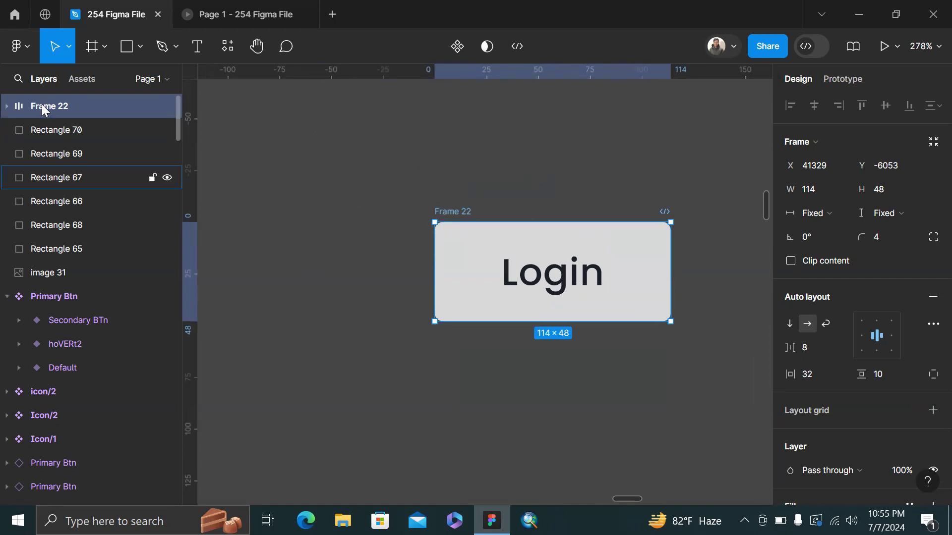
Undo accidental typing in the Login label and reselect the Frame 22 button
{"action": "double_click", "coordinate": [540, 257]}
{"action": "type", "text": "sfja;kljd;s"}
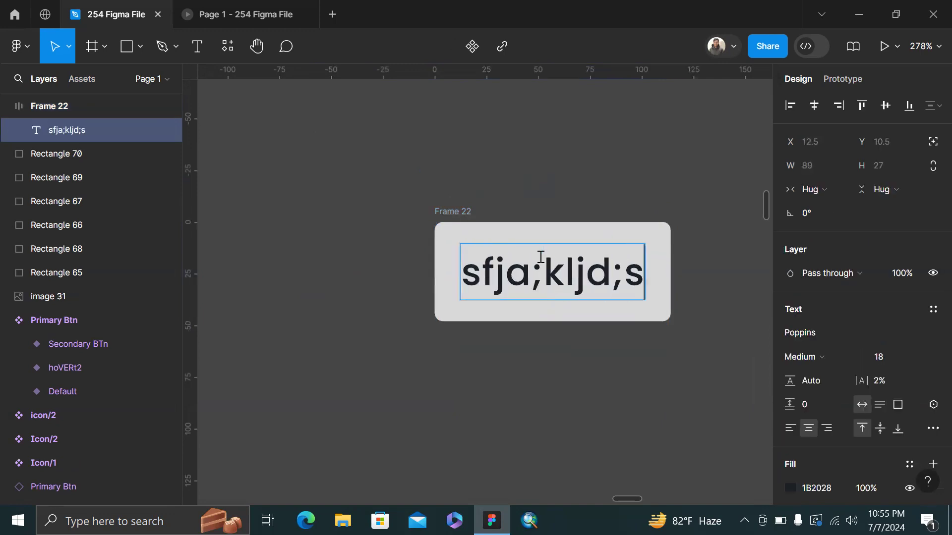
{"action": "key", "text": "ctrl+z"}
{"action": "key", "text": "Escape"}
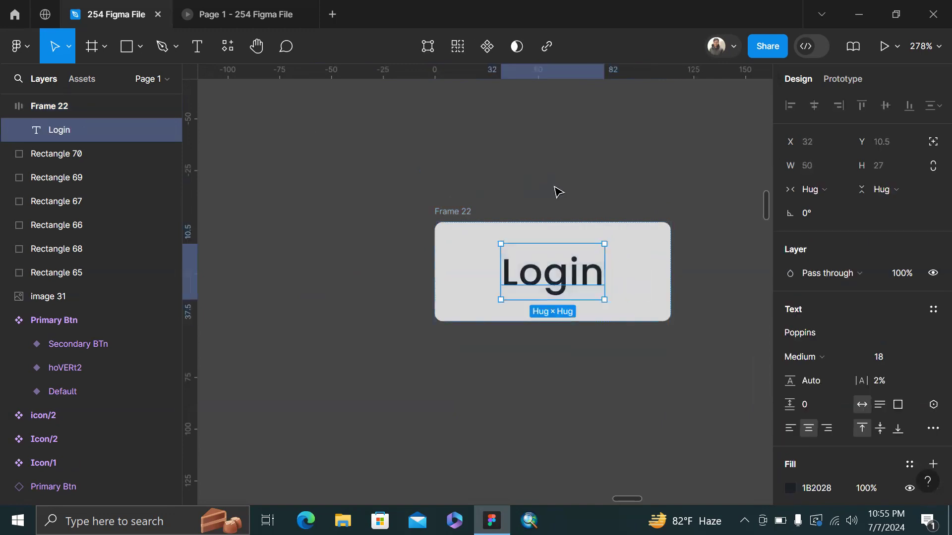
{"action": "left_click", "coordinate": [465, 212]}
Change the Login button (Frame 22) fill from F9F9F9 grey to pure white FFFFFF
{"action": "scroll", "coordinate": [464, 212], "scroll_direction": "down", "scroll_amount": 5, "text": "ctrl"}
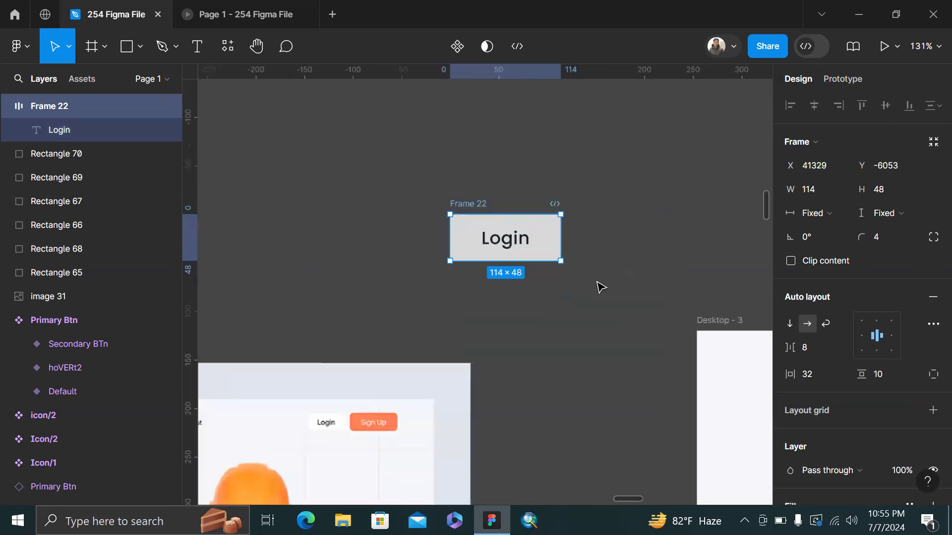
{"action": "scroll", "coordinate": [542, 178], "scroll_direction": "right", "scroll_amount": 2}
{"action": "scroll", "coordinate": [539, 176], "scroll_direction": "down", "scroll_amount": 4, "text": "ctrl"}
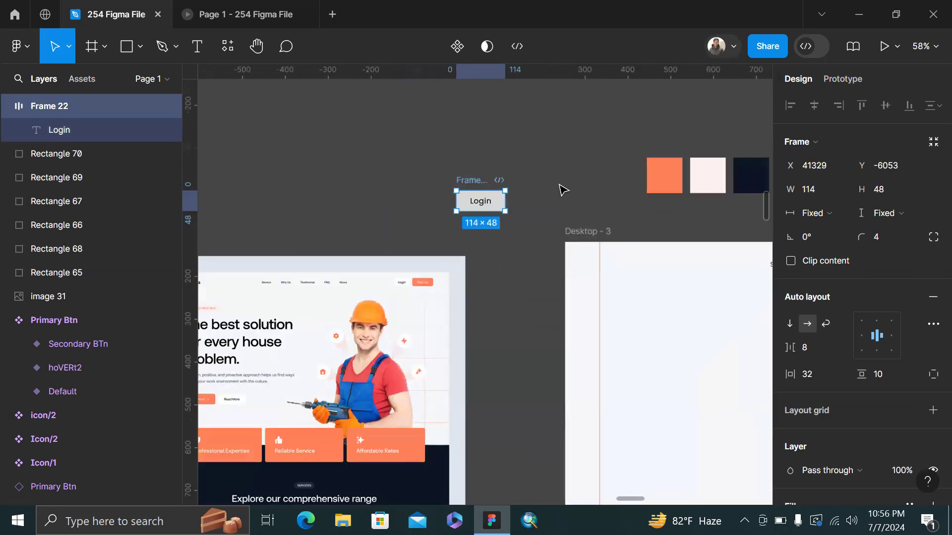
{"action": "scroll", "coordinate": [561, 191], "scroll_direction": "right", "scroll_amount": 5}
{"action": "scroll", "coordinate": [561, 188], "scroll_direction": "down", "scroll_amount": 2, "text": "ctrl"}
{"action": "scroll", "coordinate": [515, 194], "scroll_direction": "right", "scroll_amount": 2}
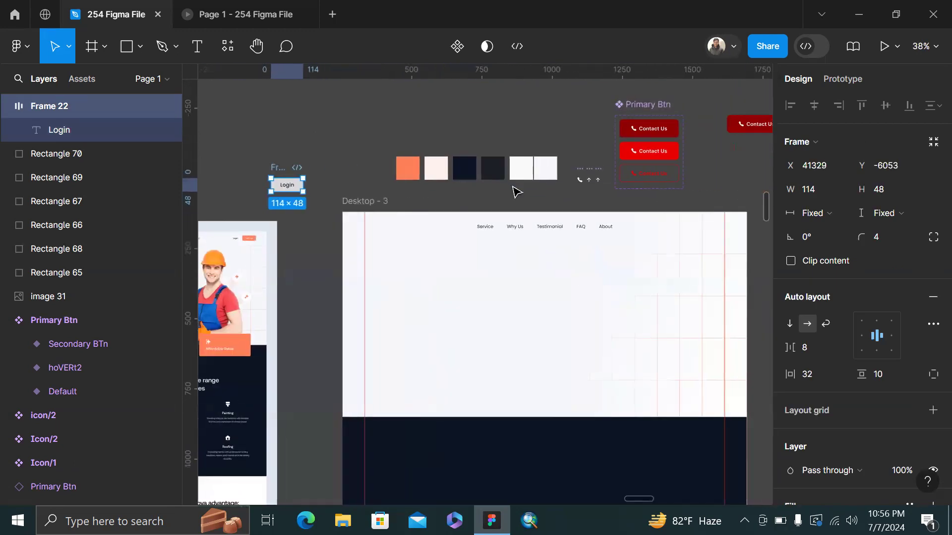
{"action": "scroll", "coordinate": [578, 178], "scroll_direction": "up", "scroll_amount": 2, "text": "ctrl"}
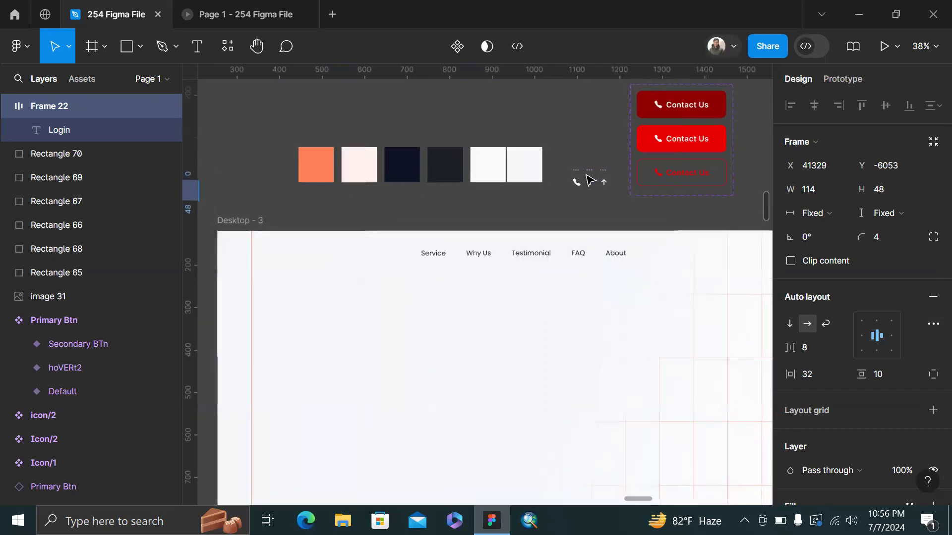
{"action": "key", "text": "i"}
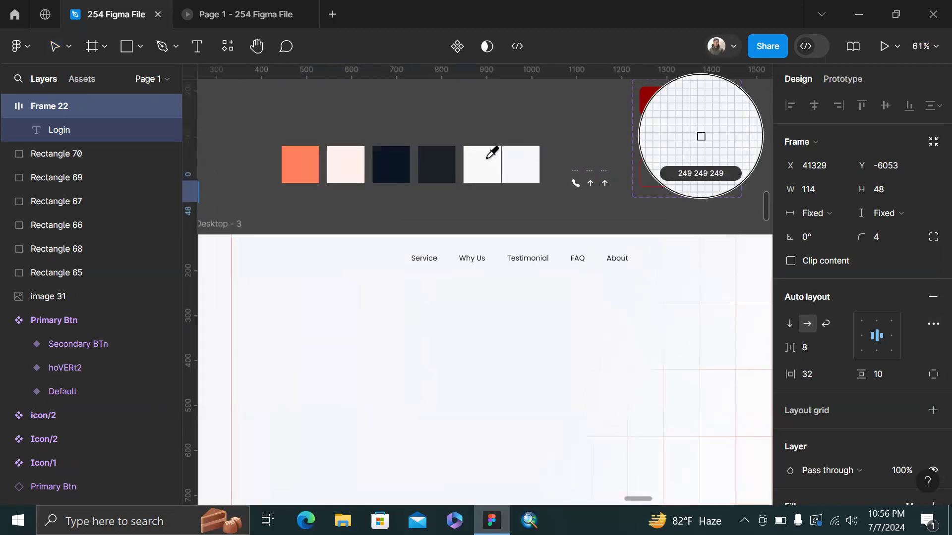
{"action": "left_click", "coordinate": [486, 157]}
{"action": "scroll", "coordinate": [487, 162], "scroll_direction": "left", "scroll_amount": 3}
{"action": "scroll", "coordinate": [382, 173], "scroll_direction": "down", "scroll_amount": 2, "text": "ctrl"}
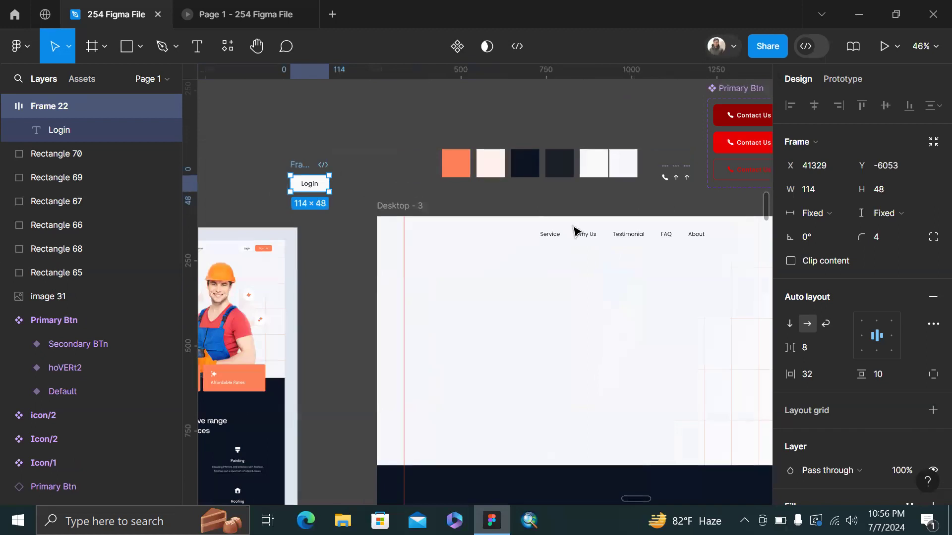
{"action": "scroll", "coordinate": [805, 387], "scroll_direction": "down", "scroll_amount": 5}
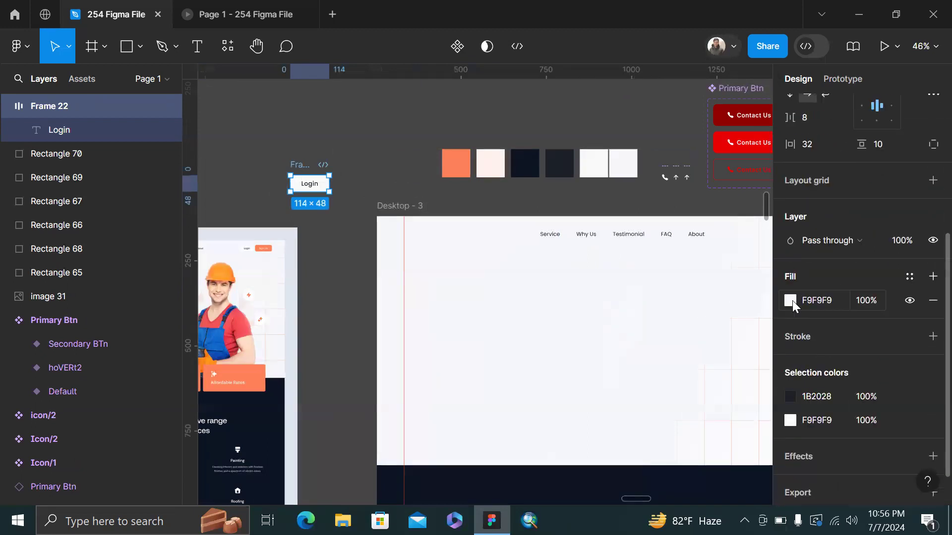
{"action": "left_click", "coordinate": [792, 300]}
{"action": "left_click_drag", "start_coordinate": [600, 128], "coordinate": [590, 119]}
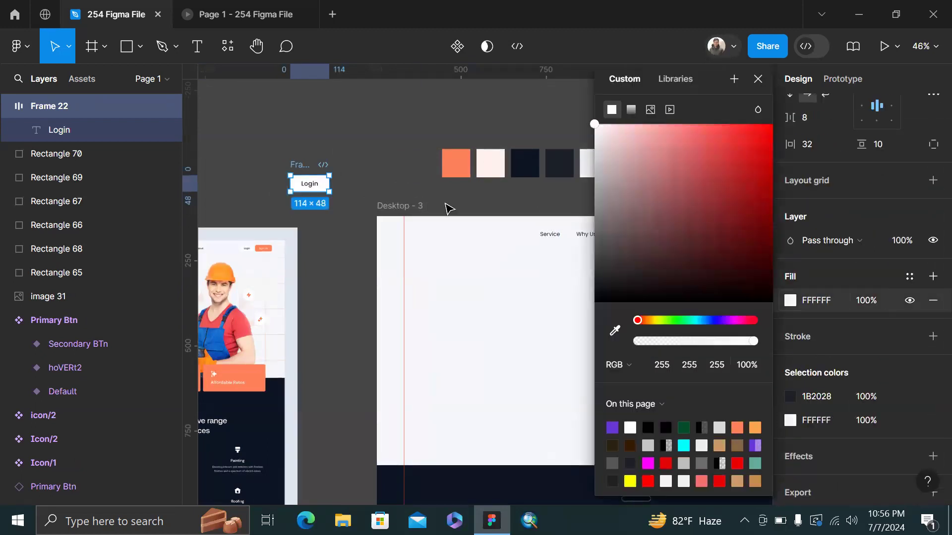
Fill the Desktop - 3 frame with the last swatch's pale grey-blue F5F7FA
{"action": "left_click", "coordinate": [401, 205]}
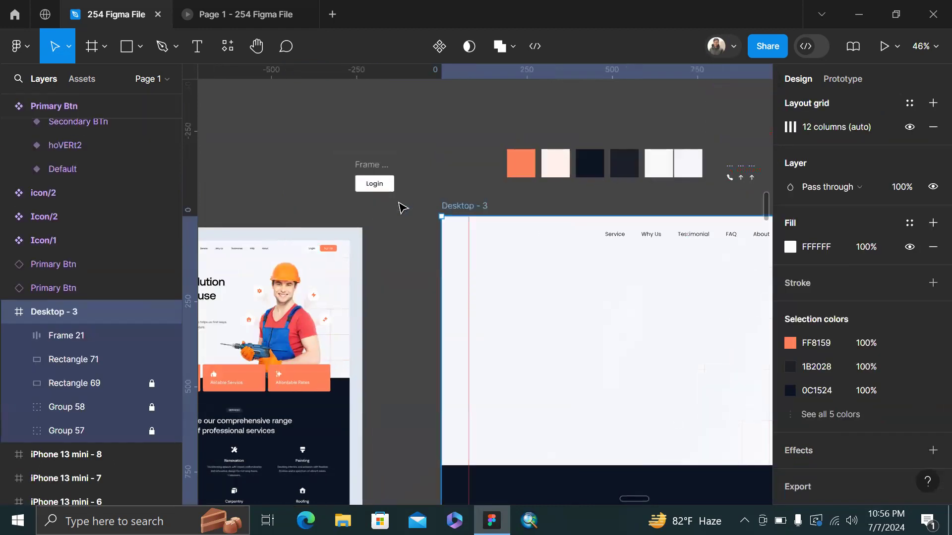
{"action": "key", "text": "i"}
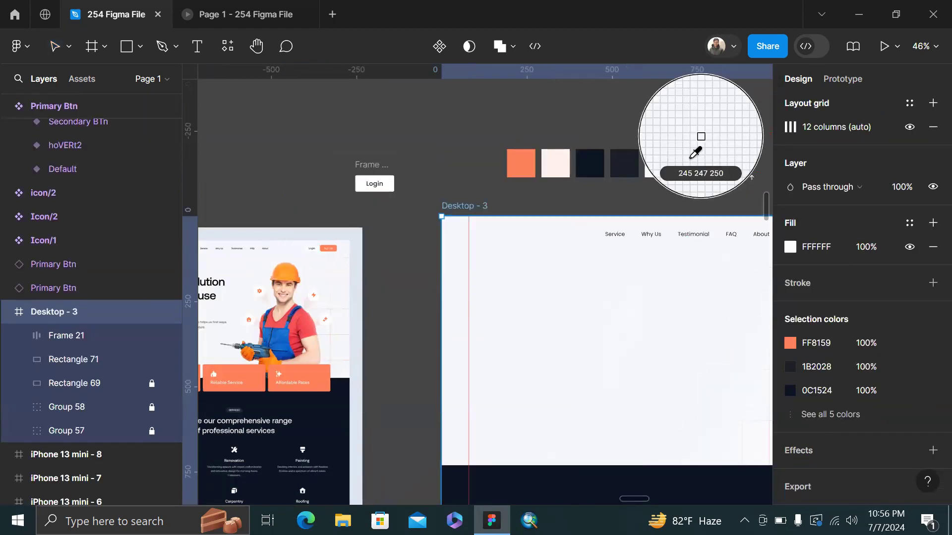
{"action": "left_click", "coordinate": [693, 163]}
{"action": "scroll", "coordinate": [689, 163], "scroll_direction": "right", "scroll_amount": 5}
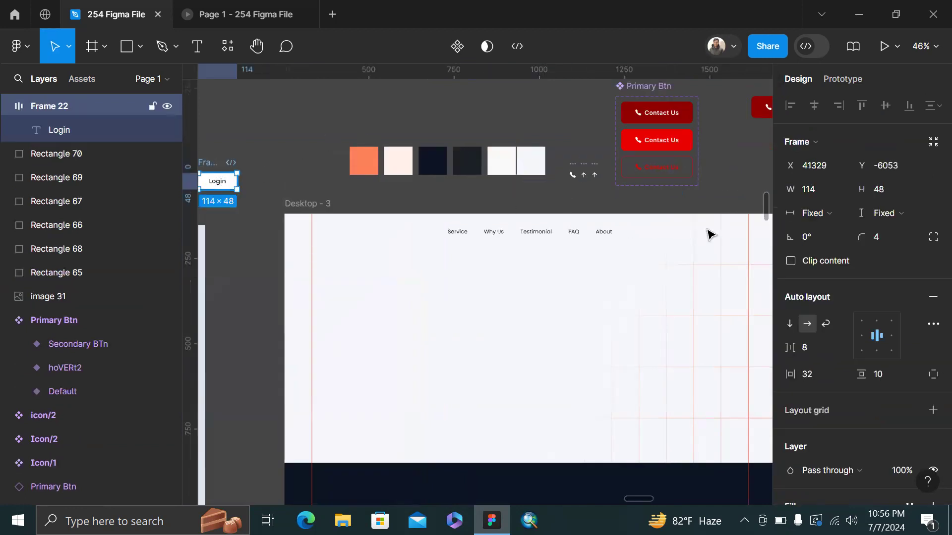
Move the white Login button into Desktop - 3's navigation bar
{"action": "left_click_drag", "start_coordinate": [630, 231], "coordinate": [701, 229]}
{"action": "scroll", "coordinate": [702, 230], "scroll_direction": "up", "scroll_amount": 3, "text": "ctrl"}
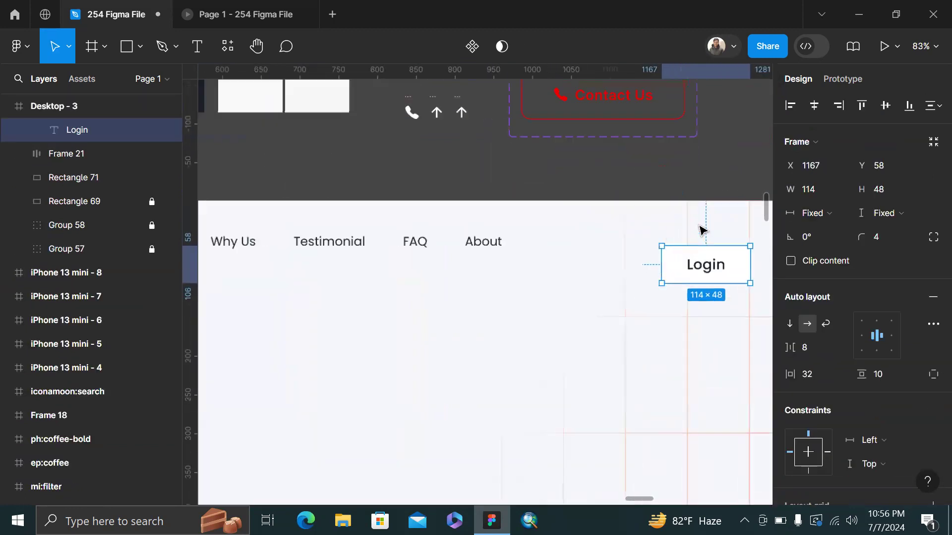
{"action": "scroll", "coordinate": [701, 228], "scroll_direction": "up", "scroll_amount": 2, "text": "ctrl"}
{"action": "scroll", "coordinate": [883, 354], "scroll_direction": "down", "scroll_amount": 5}
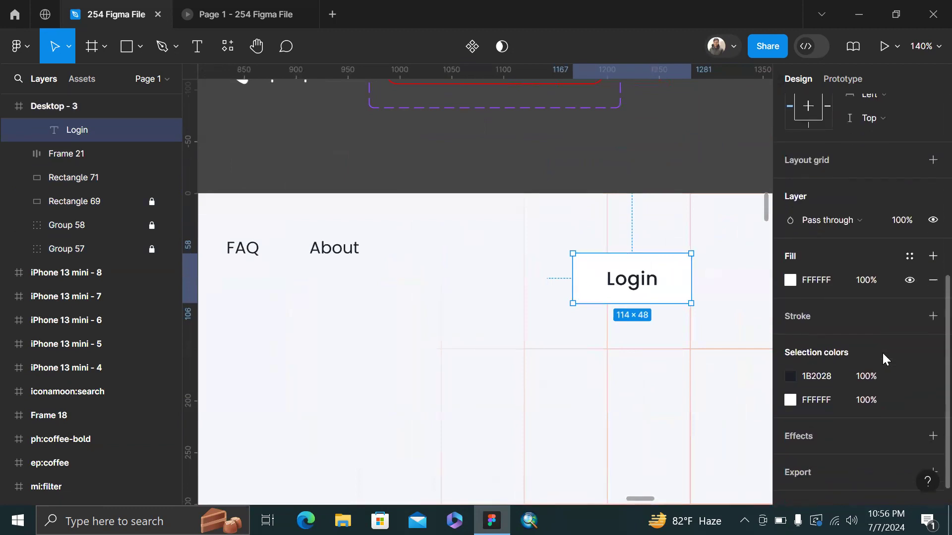
Give the Login button a 1 px light grey DDDDDD border
{"action": "left_click", "coordinate": [932, 413]}
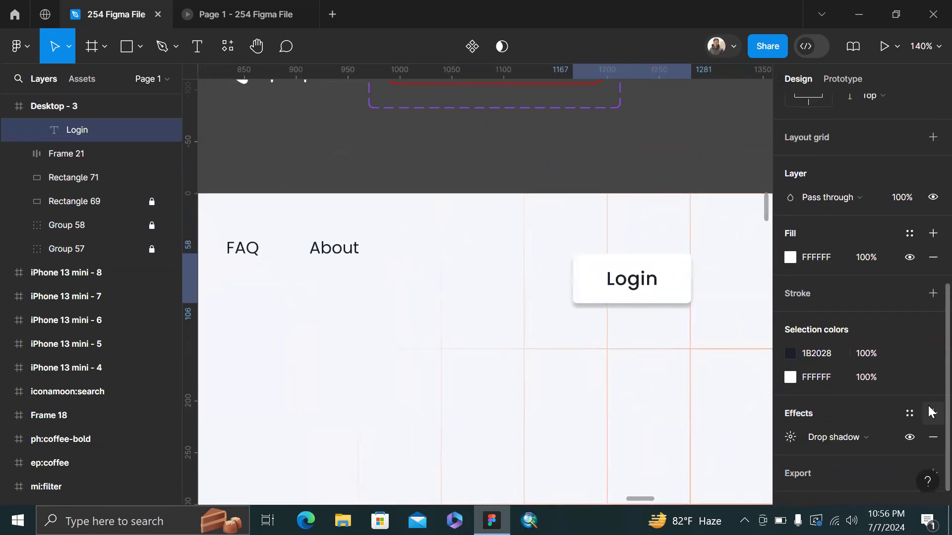
{"action": "key", "text": "ctrl+z"}
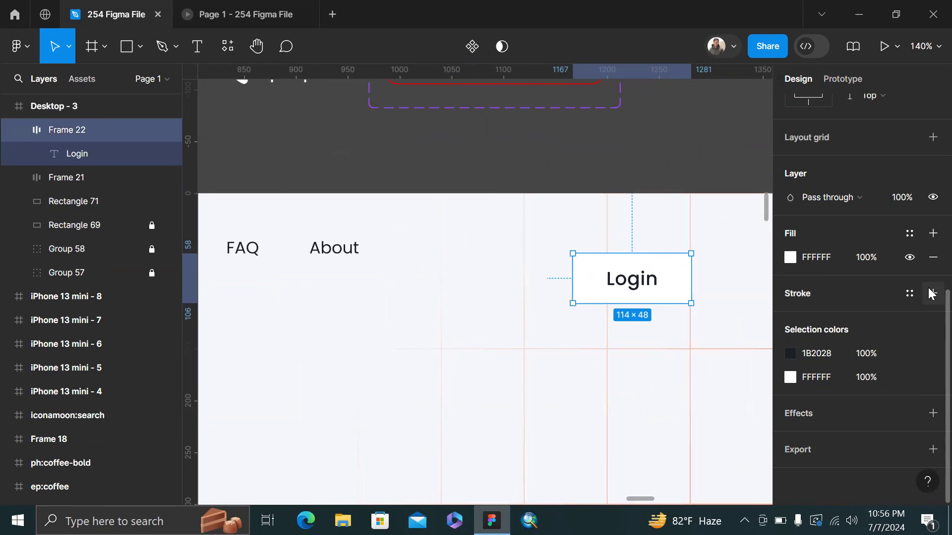
{"action": "left_click", "coordinate": [932, 293]}
{"action": "left_click", "coordinate": [790, 316]}
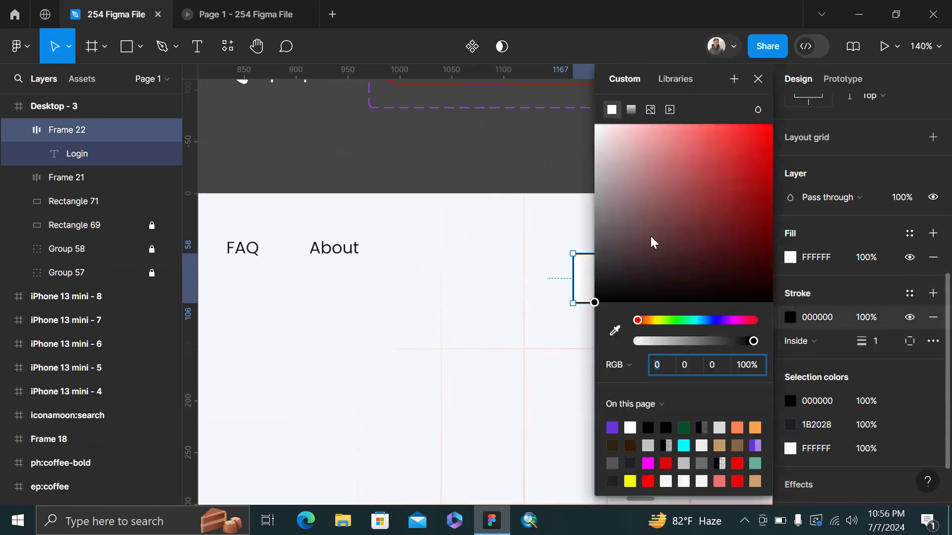
{"action": "mouse_move", "coordinate": [609, 241]}
{"action": "left_mouse_down"}
{"action": "mouse_move", "coordinate": [541, 201]}
{"action": "mouse_move", "coordinate": [527, 152]}
{"action": "left_mouse_up"}
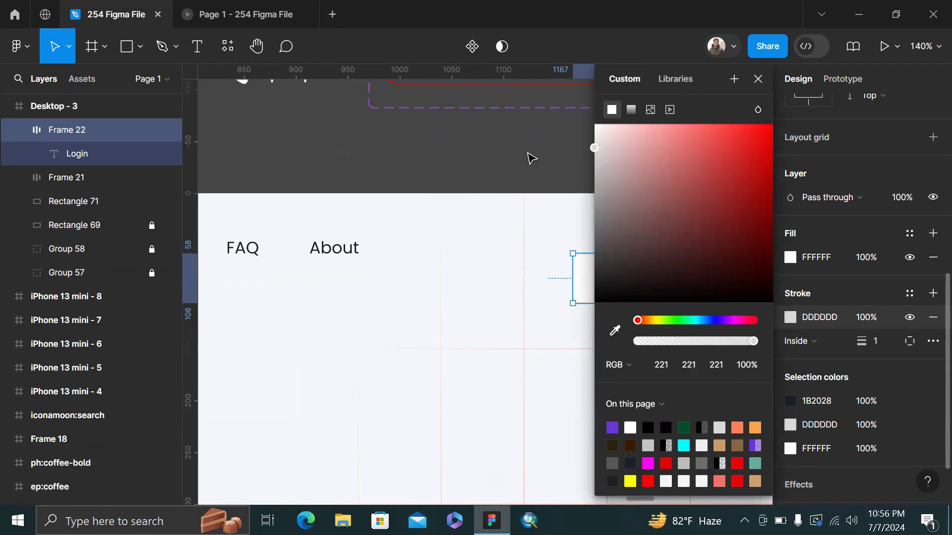
Raise the Login button to x 1167, y 28, level with the About link
{"action": "left_click", "coordinate": [526, 153]}
{"action": "scroll", "coordinate": [529, 158], "scroll_direction": "right", "scroll_amount": 2}
{"action": "mouse_move", "coordinate": [548, 274]}
{"action": "left_mouse_down"}
{"action": "mouse_move", "coordinate": [551, 235]}
{"action": "mouse_move", "coordinate": [548, 246]}
{"action": "mouse_move", "coordinate": [588, 244]}
{"action": "left_mouse_up"}
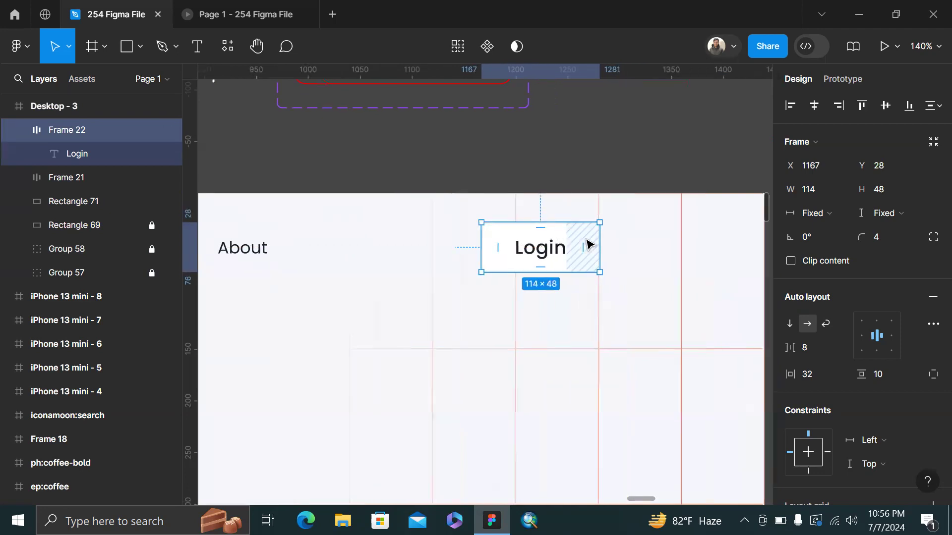
{"action": "scroll", "coordinate": [586, 244], "scroll_direction": "down", "scroll_amount": 2}
{"action": "scroll", "coordinate": [586, 243], "scroll_direction": "down", "scroll_amount": 2}
{"action": "scroll", "coordinate": [586, 244], "scroll_direction": "down", "scroll_amount": 1}
{"action": "scroll", "coordinate": [465, 286], "scroll_direction": "up", "scroll_amount": 2}
{"action": "scroll", "coordinate": [465, 287], "scroll_direction": "up", "scroll_amount": 3}
{"action": "scroll", "coordinate": [465, 289], "scroll_direction": "up", "scroll_amount": 1}
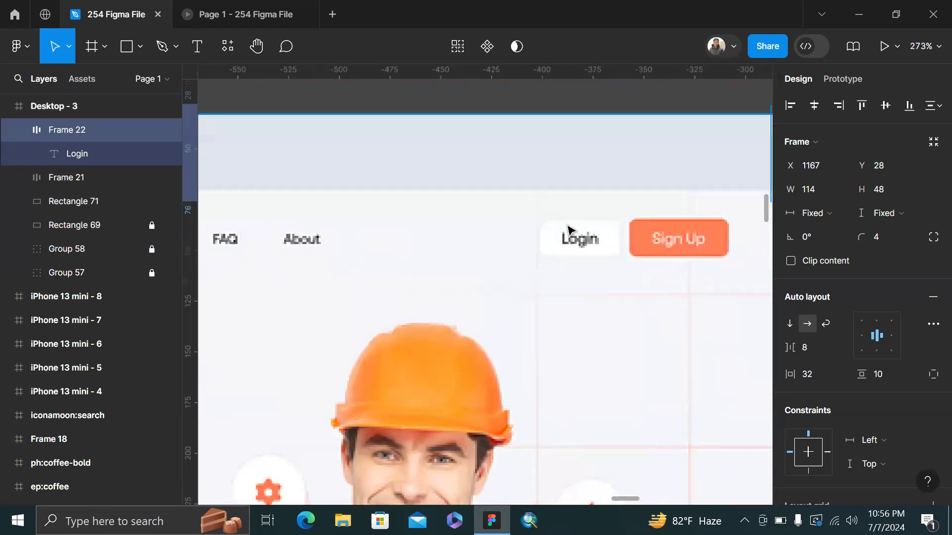
{"action": "scroll", "coordinate": [544, 230], "scroll_direction": "up", "scroll_amount": 2}
{"action": "scroll", "coordinate": [545, 233], "scroll_direction": "up", "scroll_amount": 2}
Set the Login button's corner radius to 6
{"action": "scroll", "coordinate": [568, 236], "scroll_direction": "down", "scroll_amount": 3}
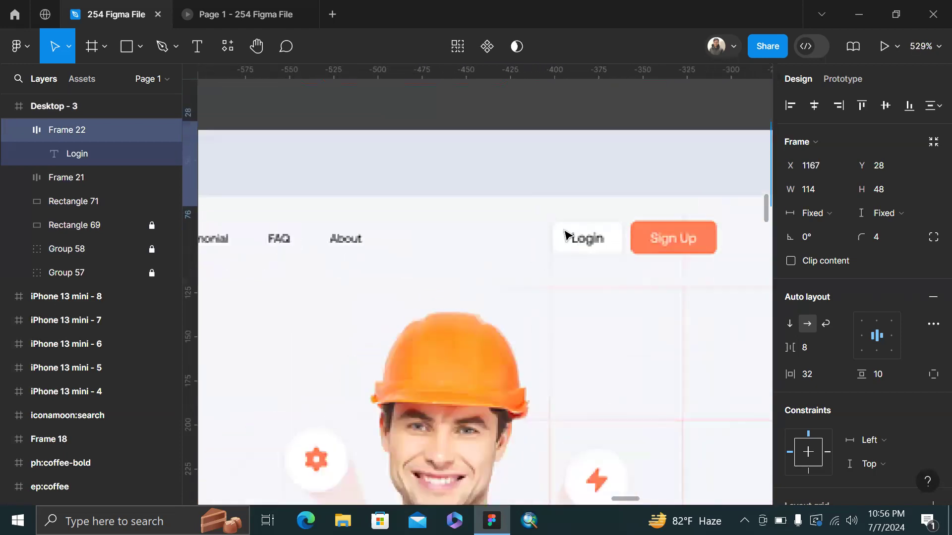
{"action": "scroll", "coordinate": [567, 235], "scroll_direction": "down", "scroll_amount": 2}
{"action": "scroll", "coordinate": [568, 236], "scroll_direction": "up", "scroll_amount": 2}
{"action": "scroll", "coordinate": [694, 223], "scroll_direction": "up", "scroll_amount": 1}
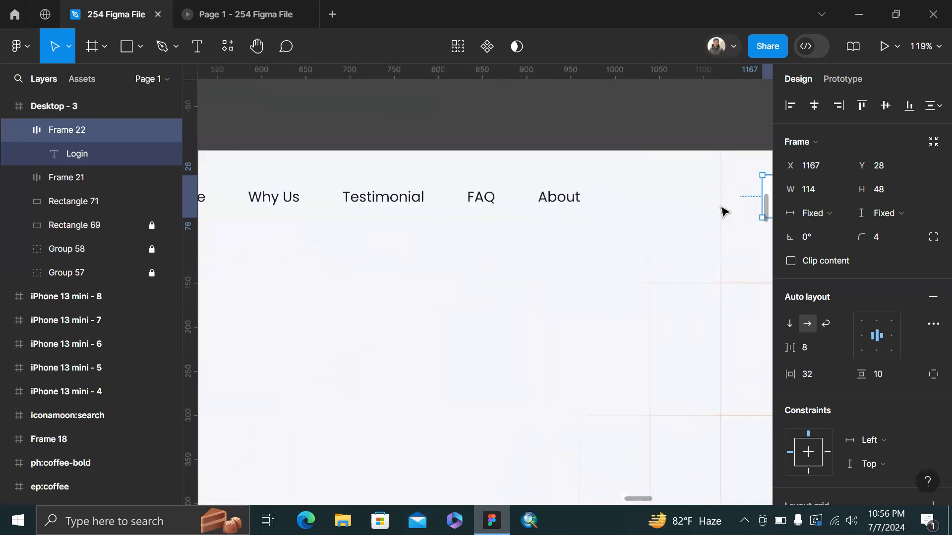
{"action": "scroll", "coordinate": [729, 221], "scroll_direction": "right", "scroll_amount": 5}
{"action": "left_click", "coordinate": [879, 234]}
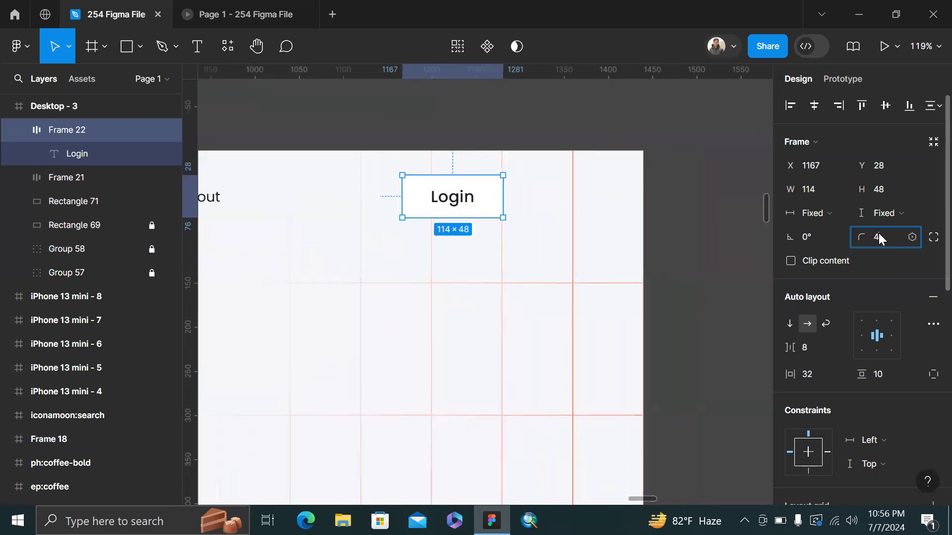
{"action": "type", "text": "6"}
{"action": "key", "text": "Escape"}
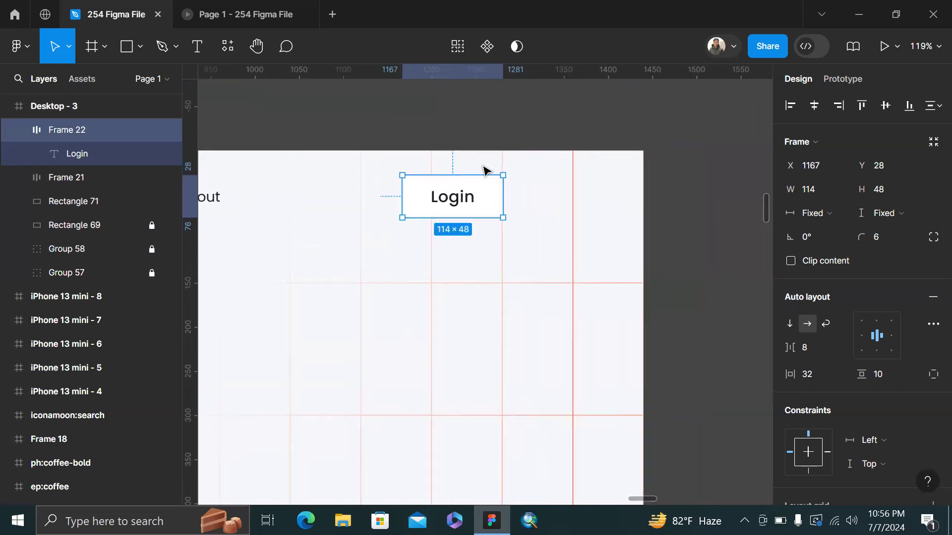
Apply 60% (iOS) corner smoothing to the Login button's corners
{"action": "left_click", "coordinate": [504, 163]}
{"action": "scroll", "coordinate": [426, 253], "scroll_direction": "up", "scroll_amount": 5}
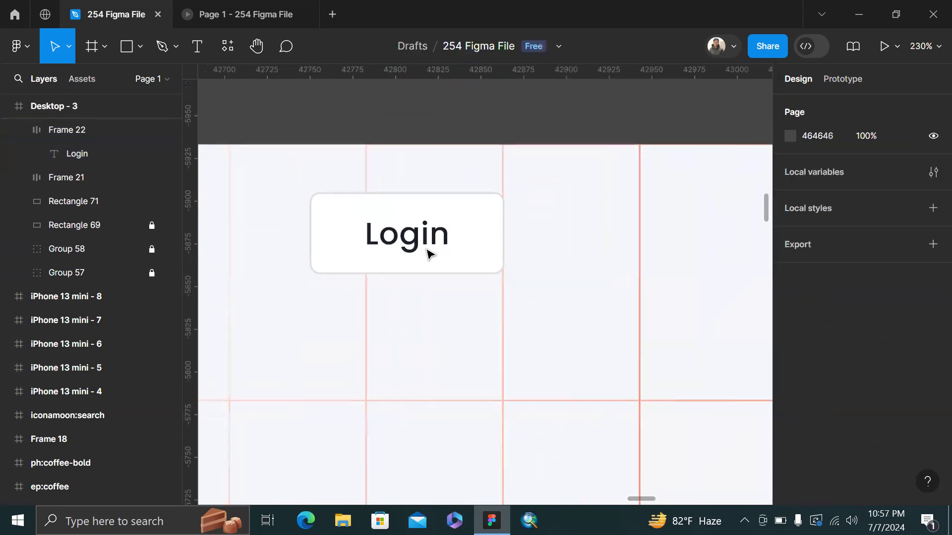
{"action": "left_click", "coordinate": [464, 239]}
{"action": "left_click", "coordinate": [930, 240]}
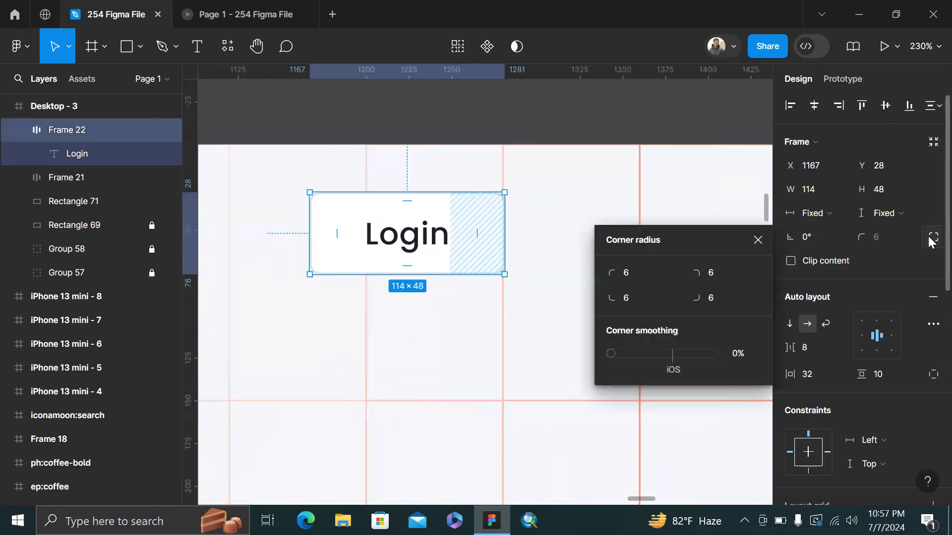
{"action": "left_click", "coordinate": [672, 352]}
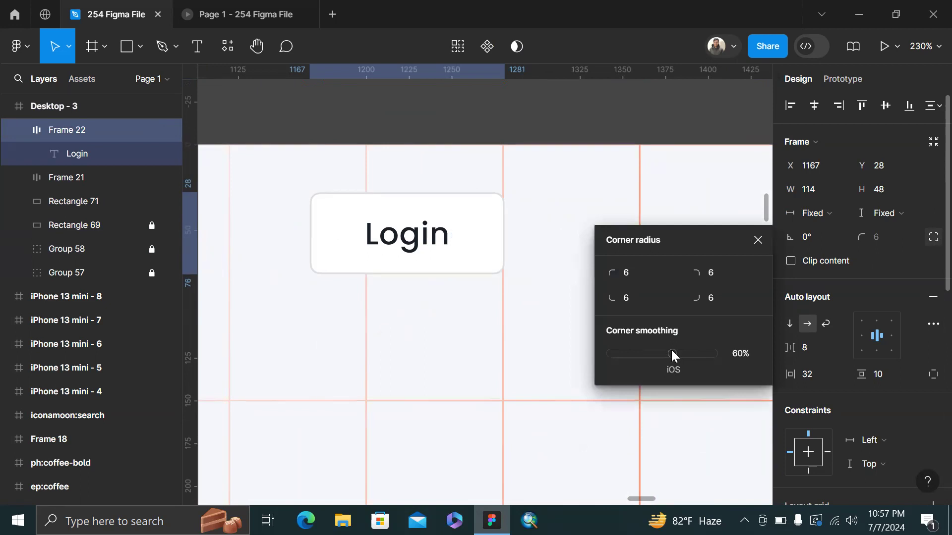
{"action": "left_click", "coordinate": [582, 130]}
{"action": "left_click", "coordinate": [385, 254]}
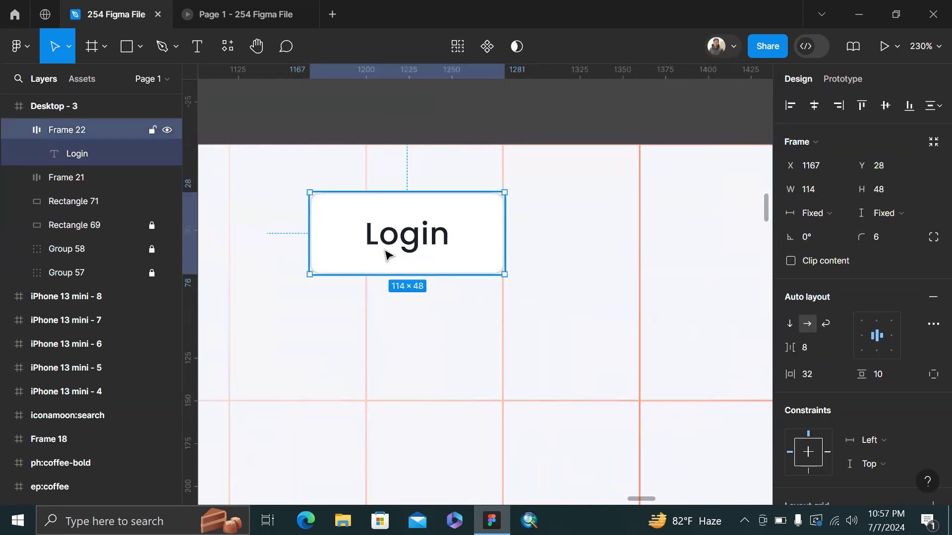
{"action": "scroll", "coordinate": [385, 254], "scroll_direction": "down", "scroll_amount": 3}
Duplicate the Login button and place the copy just to its right
{"action": "left_click_drag", "start_coordinate": [353, 256], "coordinate": [334, 256]}
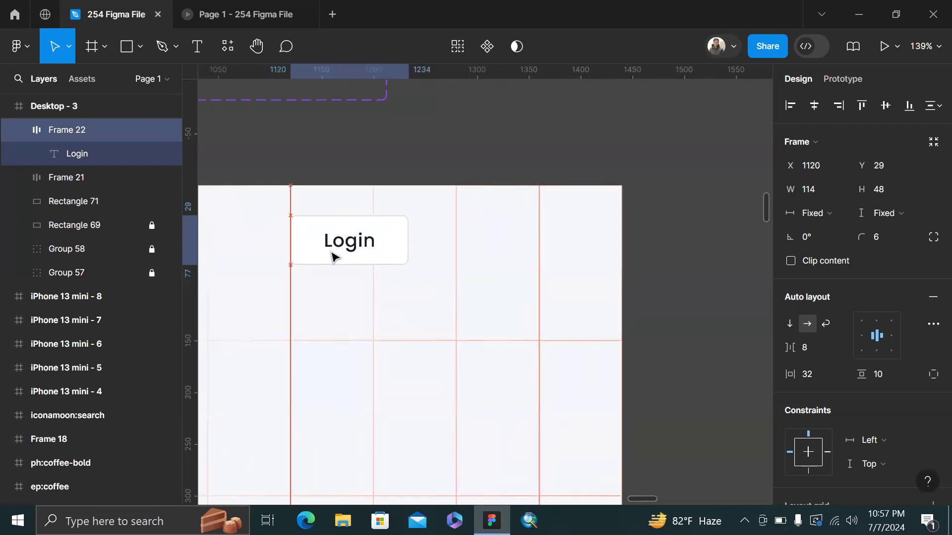
{"action": "key", "text": "ctrl+d"}
{"action": "left_click_drag", "start_coordinate": [460, 247], "coordinate": [466, 246]}
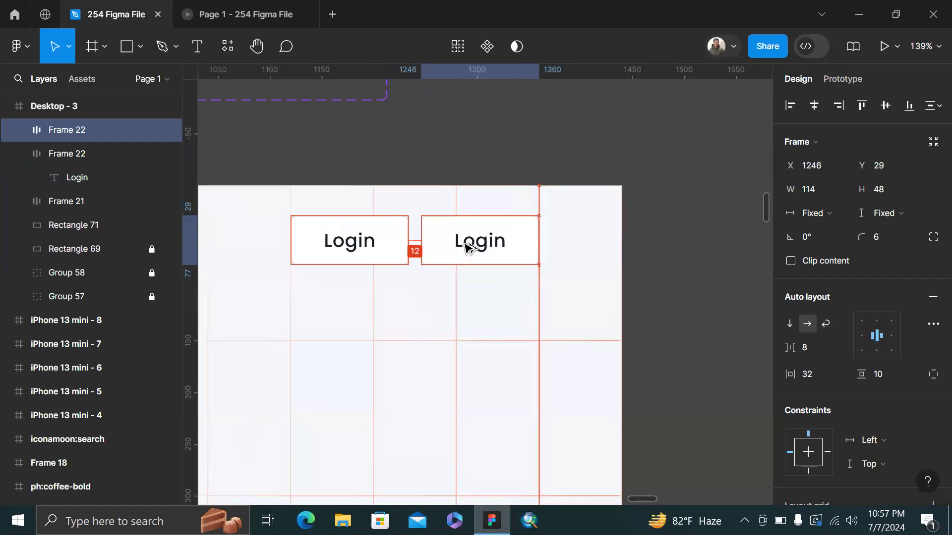
{"action": "scroll", "coordinate": [874, 375], "scroll_direction": "down", "scroll_amount": 8}
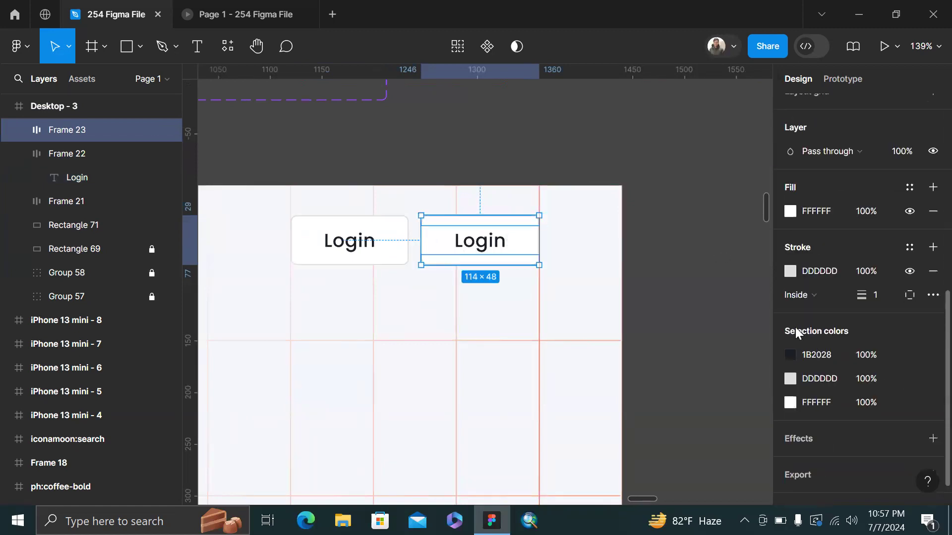
Fill the copy with the orange FF8159 swatch colour
{"action": "left_click", "coordinate": [790, 212]}
{"action": "left_click", "coordinate": [615, 332]}
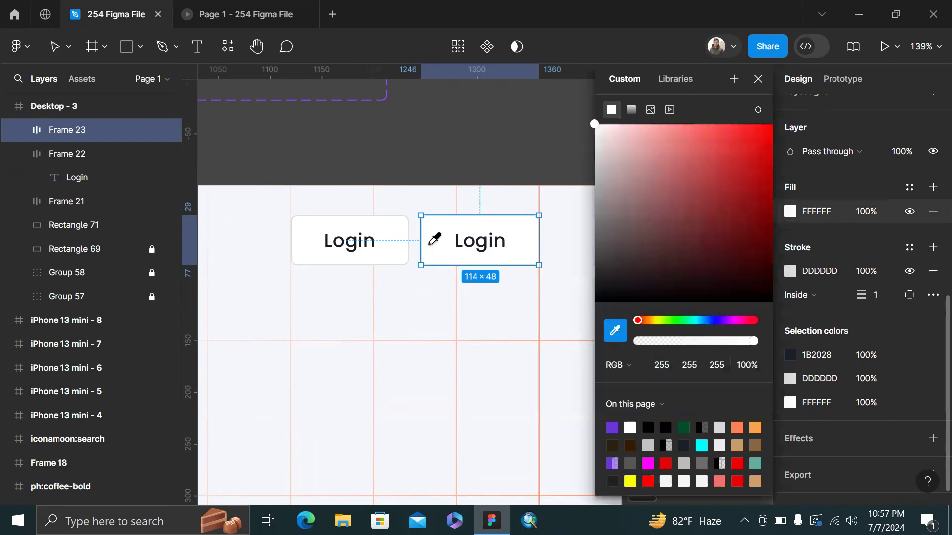
{"action": "scroll", "coordinate": [433, 238], "scroll_direction": "up", "scroll_amount": 1}
{"action": "scroll", "coordinate": [432, 238], "scroll_direction": "left", "scroll_amount": 2}
{"action": "scroll", "coordinate": [434, 239], "scroll_direction": "down", "scroll_amount": 3}
{"action": "scroll", "coordinate": [433, 239], "scroll_direction": "down", "scroll_amount": 4}
{"action": "scroll", "coordinate": [322, 213], "scroll_direction": "left", "scroll_amount": 2}
{"action": "scroll", "coordinate": [277, 206], "scroll_direction": "left", "scroll_amount": 2}
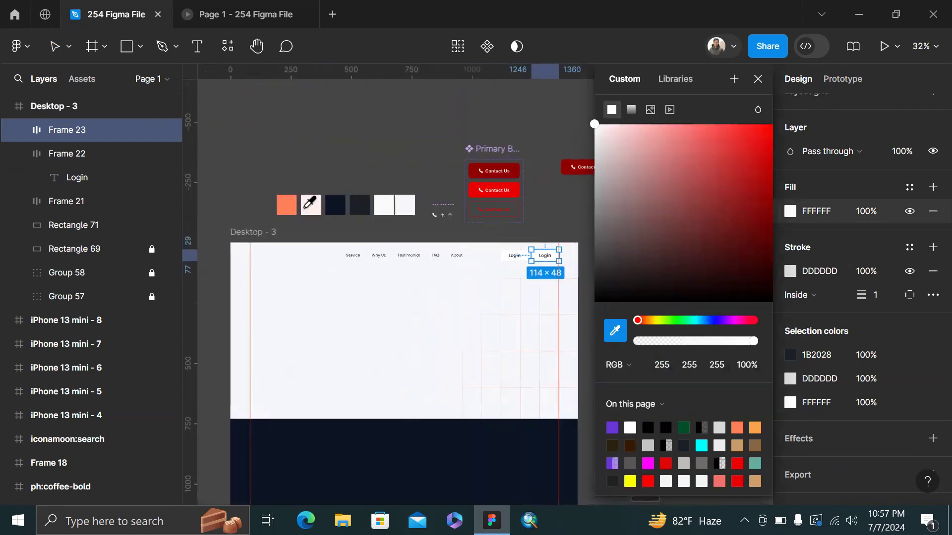
{"action": "left_click", "coordinate": [287, 206]}
{"action": "scroll", "coordinate": [509, 218], "scroll_direction": "up", "scroll_amount": 2}
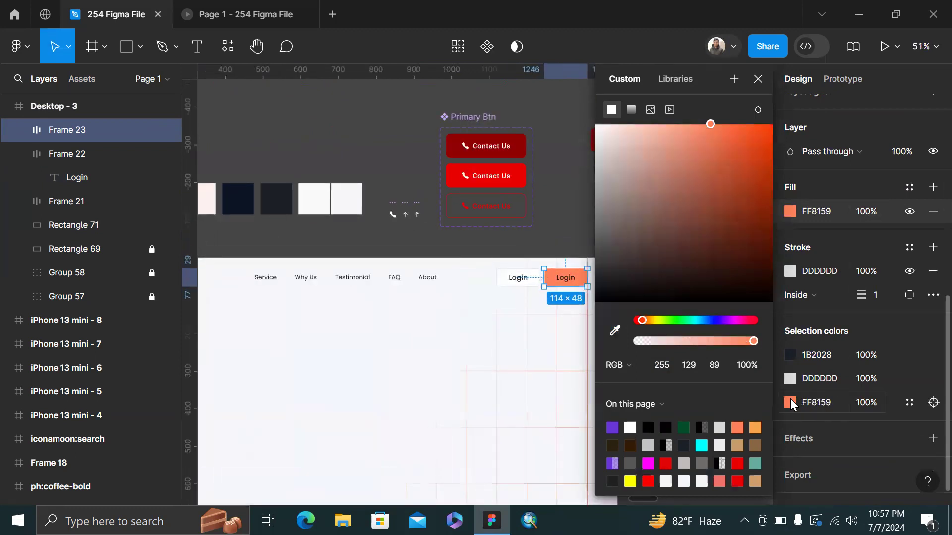
{"action": "left_click", "coordinate": [615, 330]}
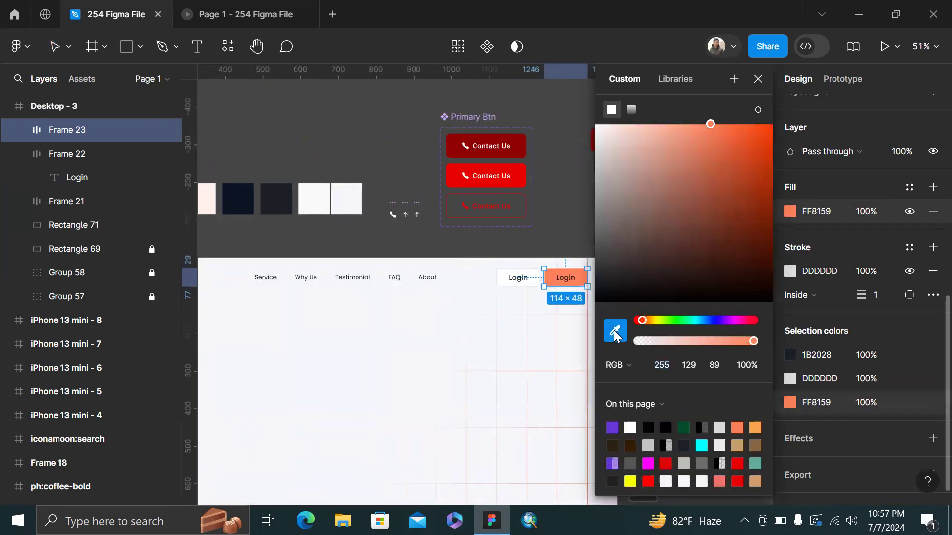
{"action": "left_click", "coordinate": [317, 202]}
{"action": "key", "text": "ctrl+z"}
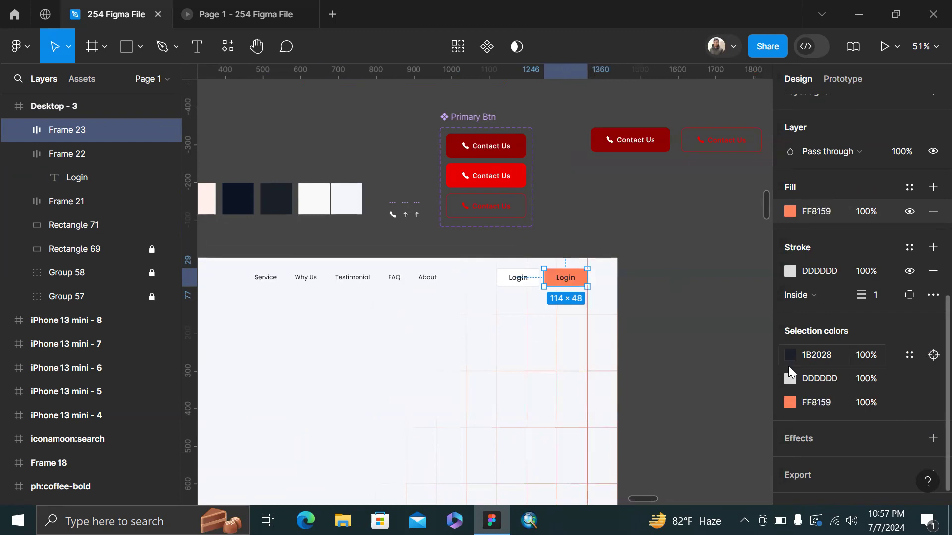
Change the copy's text colour from 1B2028 to near-white F9F9F9
{"action": "left_click", "coordinate": [791, 379]}
{"action": "left_click", "coordinate": [791, 362]}
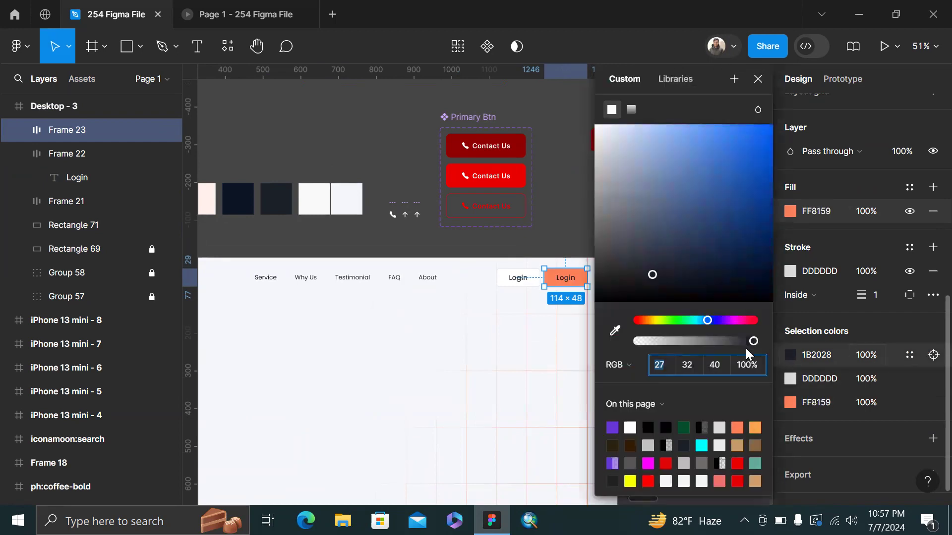
{"action": "left_click", "coordinate": [615, 331]}
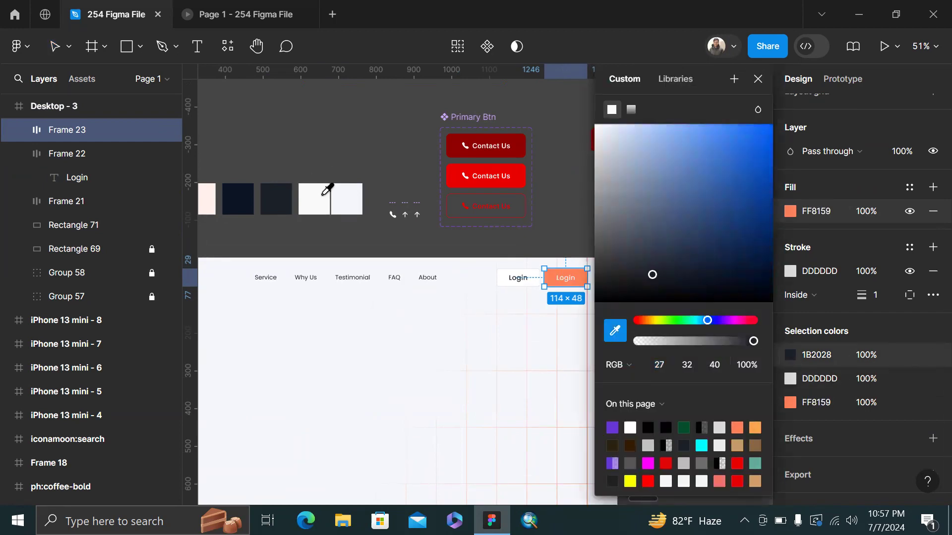
{"action": "left_click", "coordinate": [324, 194]}
{"action": "left_click", "coordinate": [341, 131]}
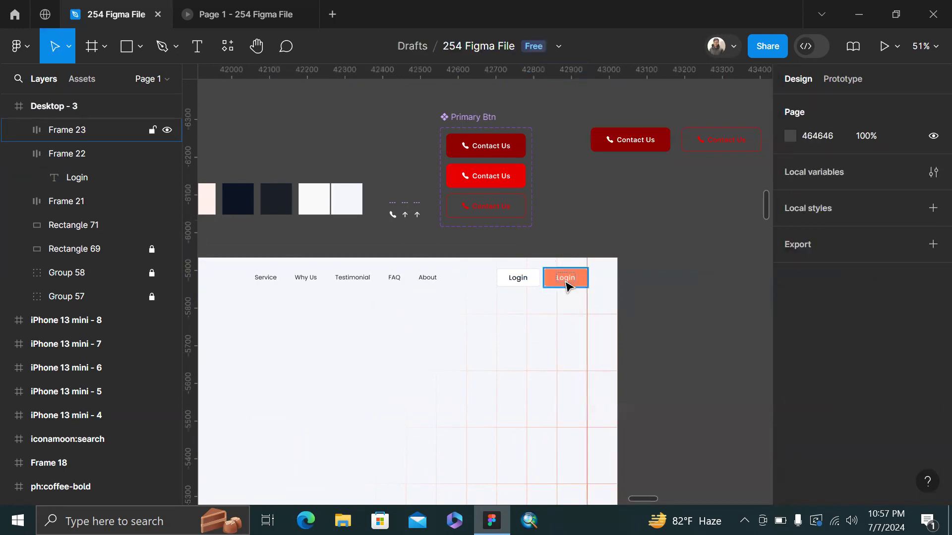
Relabel the orange button "Sign Up"
{"action": "left_click", "coordinate": [567, 279]}
{"action": "scroll", "coordinate": [921, 337], "scroll_direction": "down", "scroll_amount": 3}
{"action": "scroll", "coordinate": [917, 358], "scroll_direction": "down", "scroll_amount": 2}
{"action": "scroll", "coordinate": [914, 360], "scroll_direction": "down", "scroll_amount": 2}
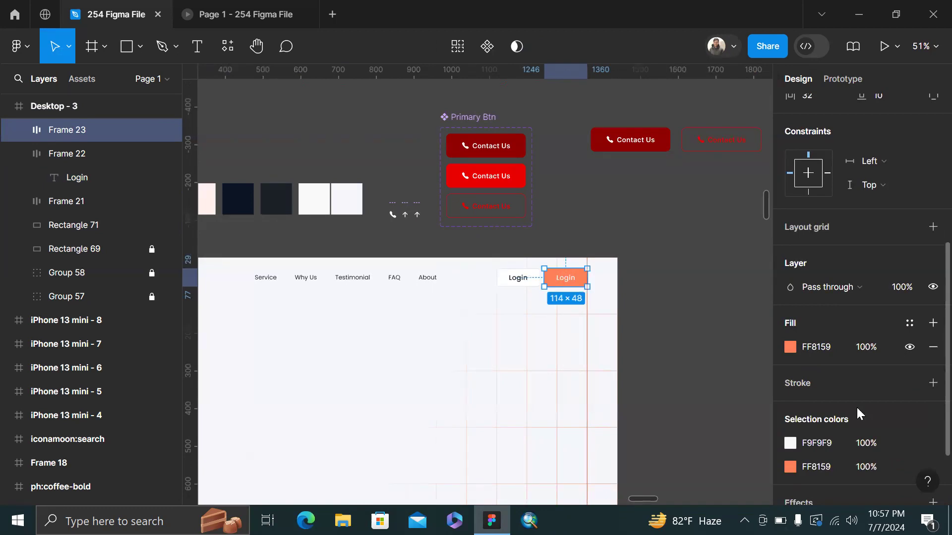
{"action": "scroll", "coordinate": [723, 414], "scroll_direction": "left", "scroll_amount": 5}
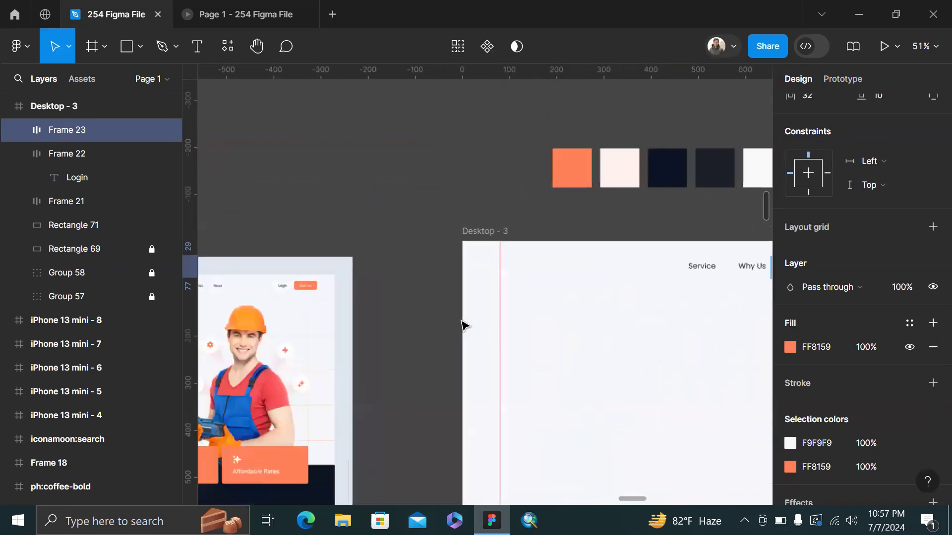
{"action": "scroll", "coordinate": [463, 326], "scroll_direction": "up", "scroll_amount": 5}
{"action": "key", "text": "shift+2"}
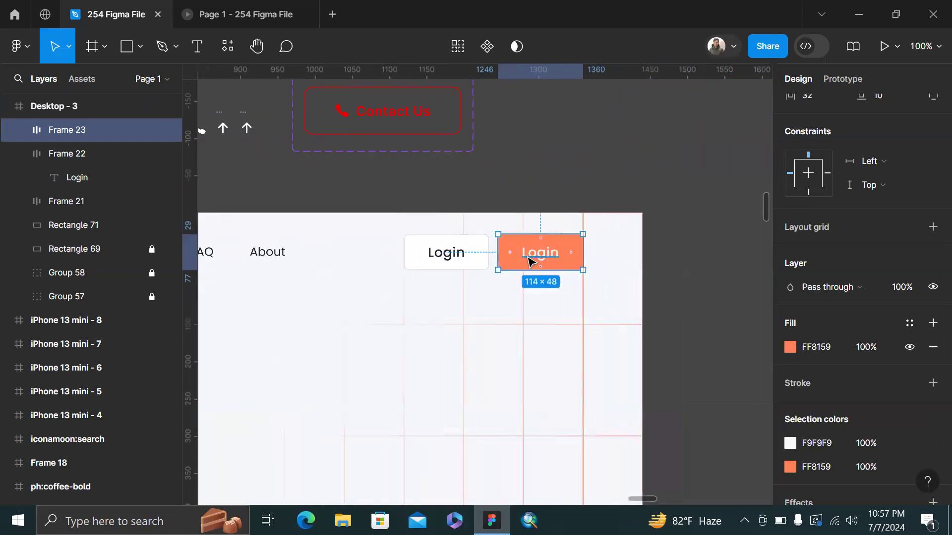
{"action": "double_click", "coordinate": [528, 258]}
{"action": "type", "text": "Sign Up"}
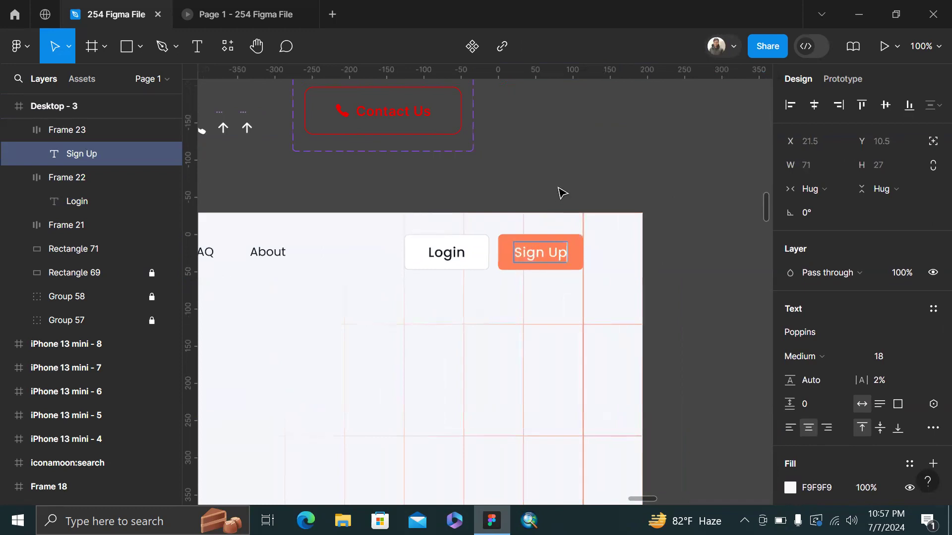
Make the Login button slightly narrower by pulling in its right edge
{"action": "left_click", "coordinate": [561, 193]}
{"action": "scroll", "coordinate": [562, 193], "scroll_direction": "up", "scroll_amount": 3}
{"action": "left_click", "coordinate": [488, 298]}
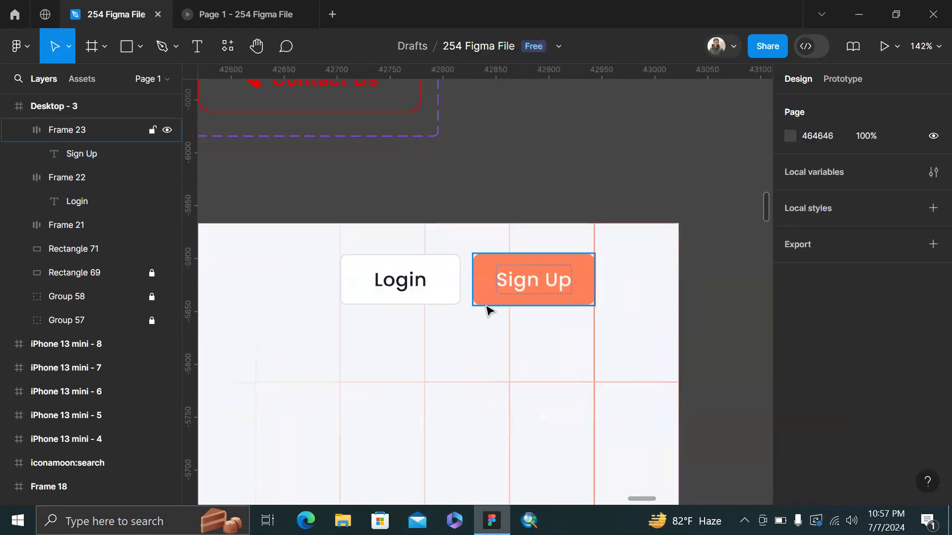
{"action": "left_click", "coordinate": [409, 293], "text": "shift"}
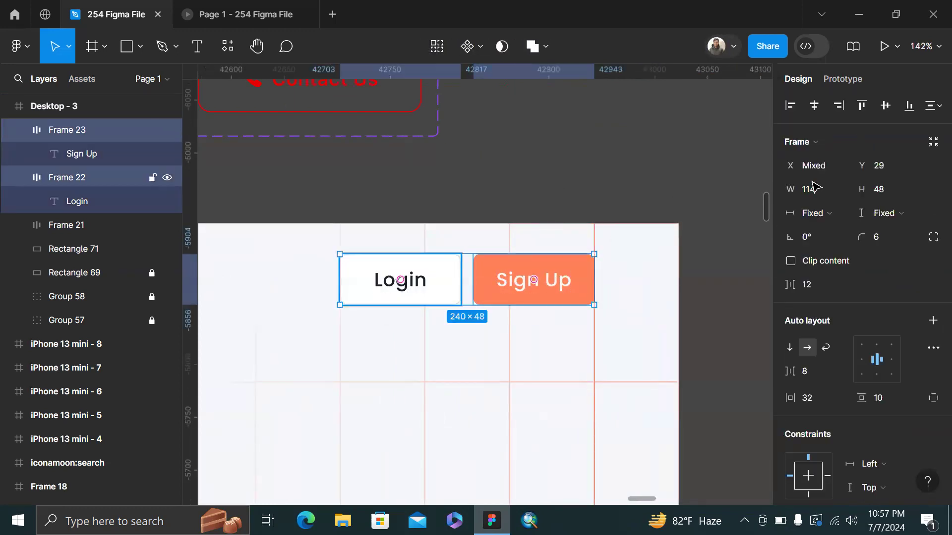
{"action": "left_click", "coordinate": [682, 123]}
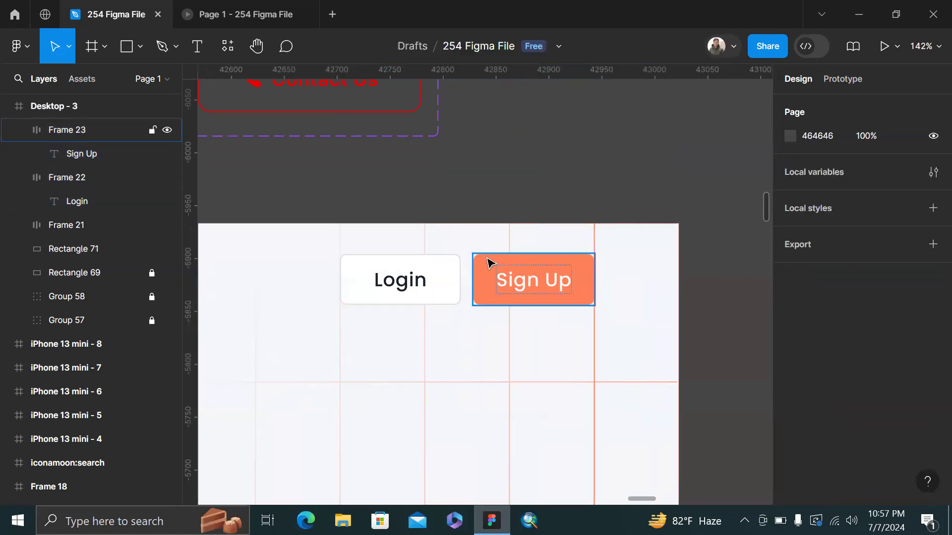
{"action": "left_click", "coordinate": [489, 263]}
{"action": "left_click", "coordinate": [457, 279]}
{"action": "left_click_drag", "start_coordinate": [460, 277], "coordinate": [434, 286]}
Space Login and Sign Up 24 px apart and snap both onto the column guides
{"action": "left_click", "coordinate": [536, 284], "text": "shift"}
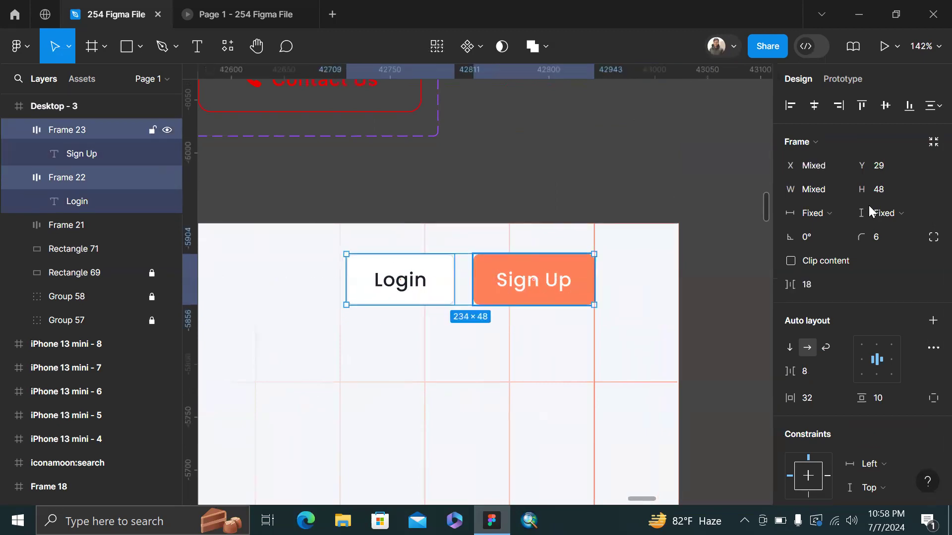
{"action": "type", "text": "4"}
{"action": "key", "text": "Return"}
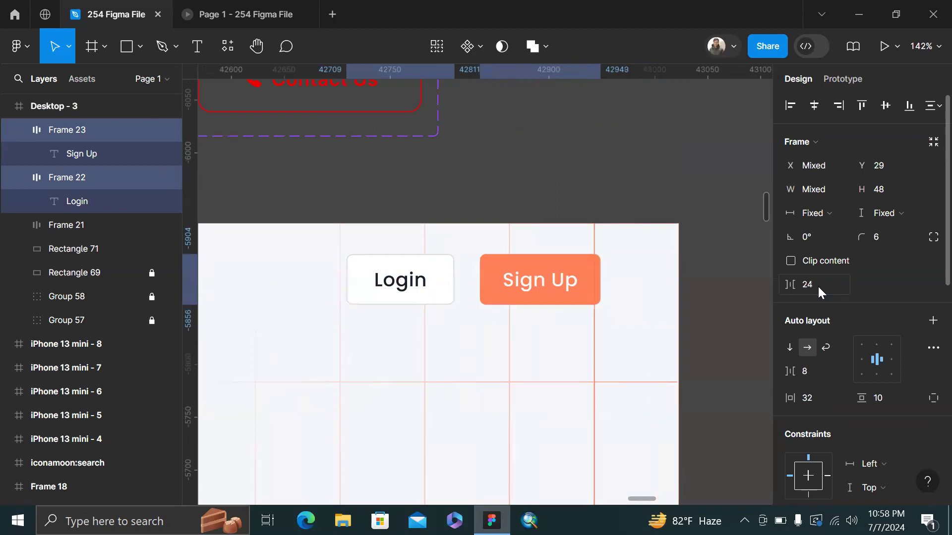
{"action": "left_click_drag", "start_coordinate": [589, 283], "coordinate": [578, 289]}
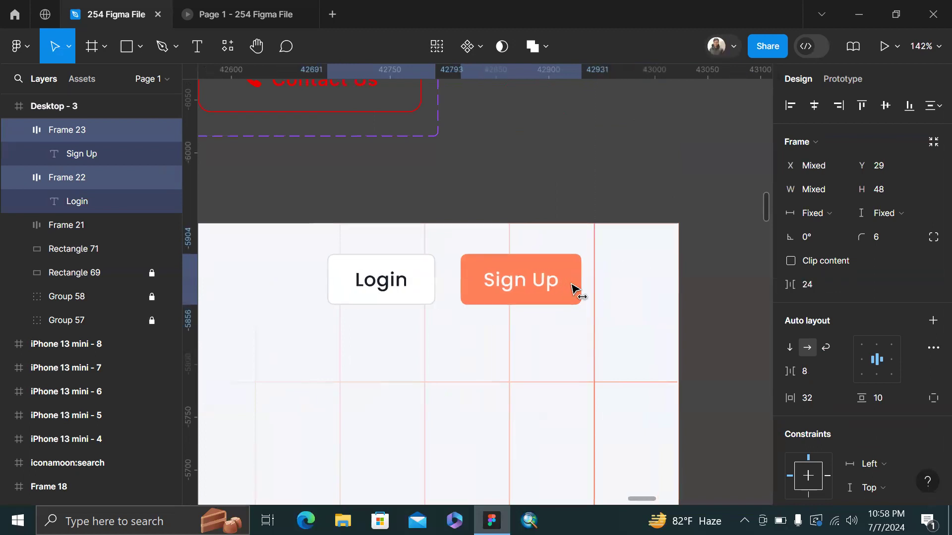
{"action": "left_click", "coordinate": [674, 187]}
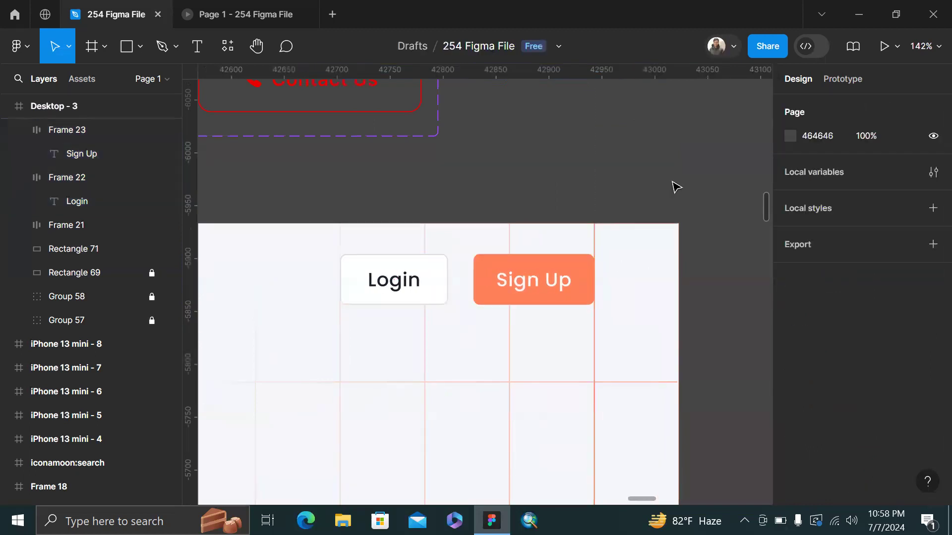
{"action": "scroll", "coordinate": [675, 187], "scroll_direction": "down", "scroll_amount": 5}
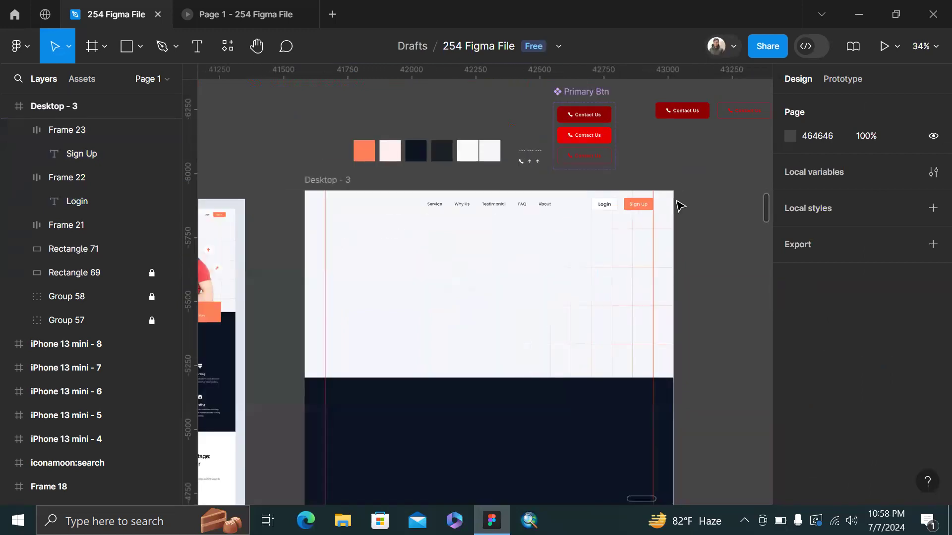
Zoom into the Renova reference mockup's header and hero beside the Desktop - 3 nav bar
{"action": "left_click", "coordinate": [493, 207]}
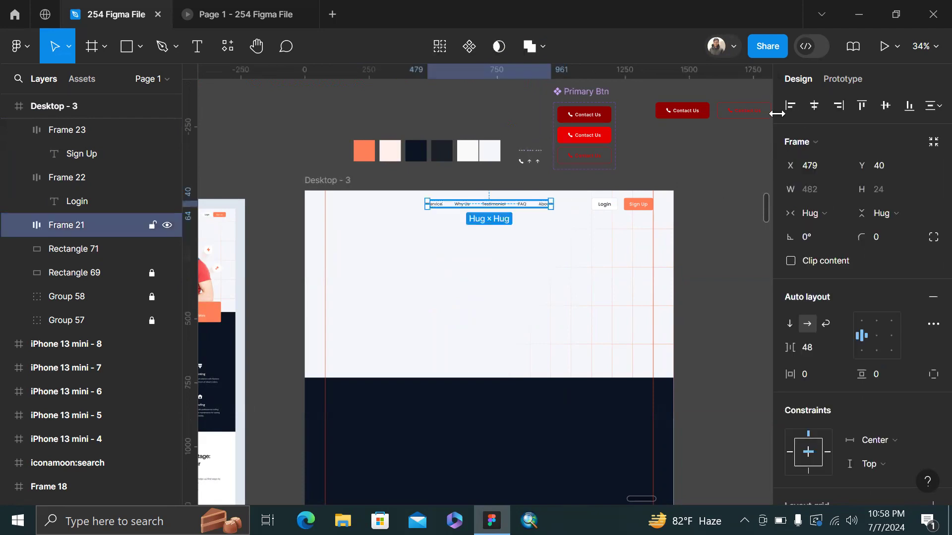
{"action": "left_click", "coordinate": [714, 180]}
{"action": "scroll", "coordinate": [714, 180], "scroll_direction": "left", "scroll_amount": 10}
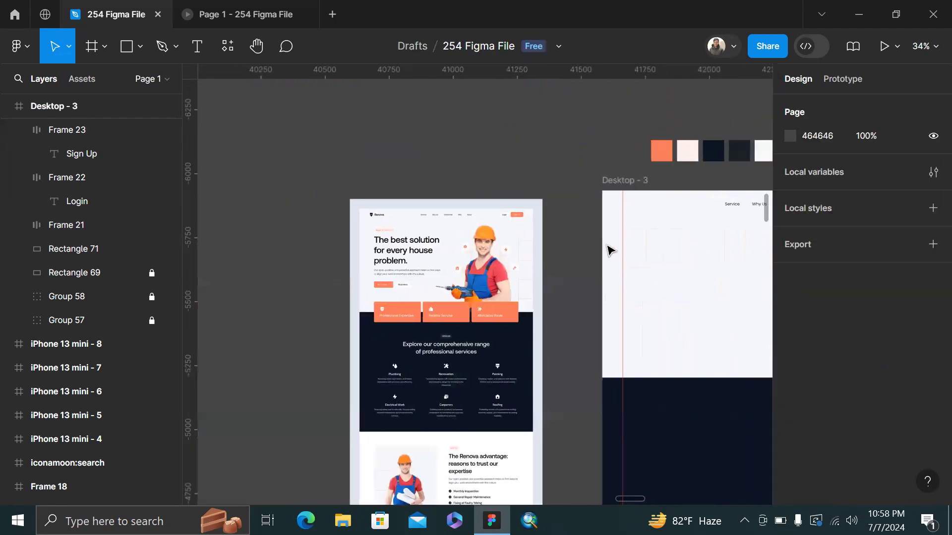
{"action": "scroll", "coordinate": [533, 272], "scroll_direction": "up", "scroll_amount": 3}
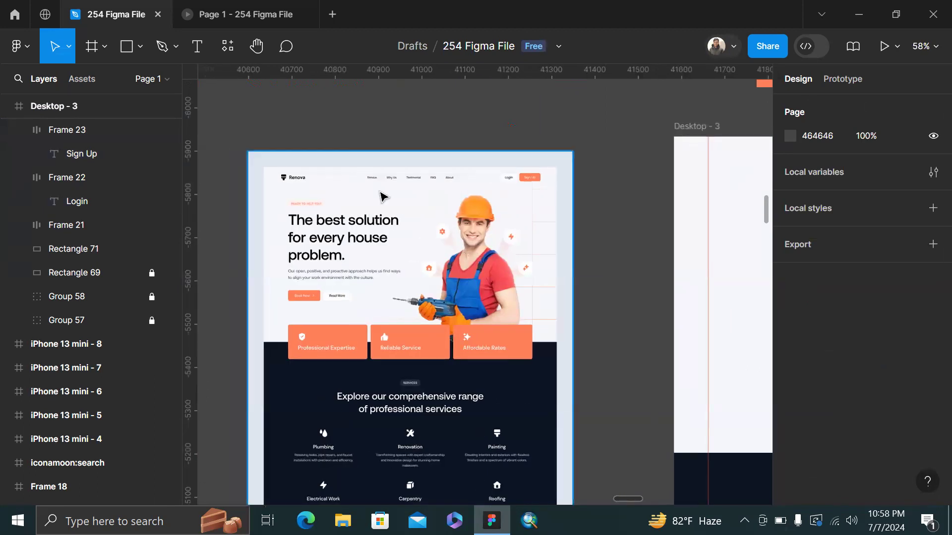
{"action": "scroll", "coordinate": [342, 203], "scroll_direction": "up", "scroll_amount": 3}
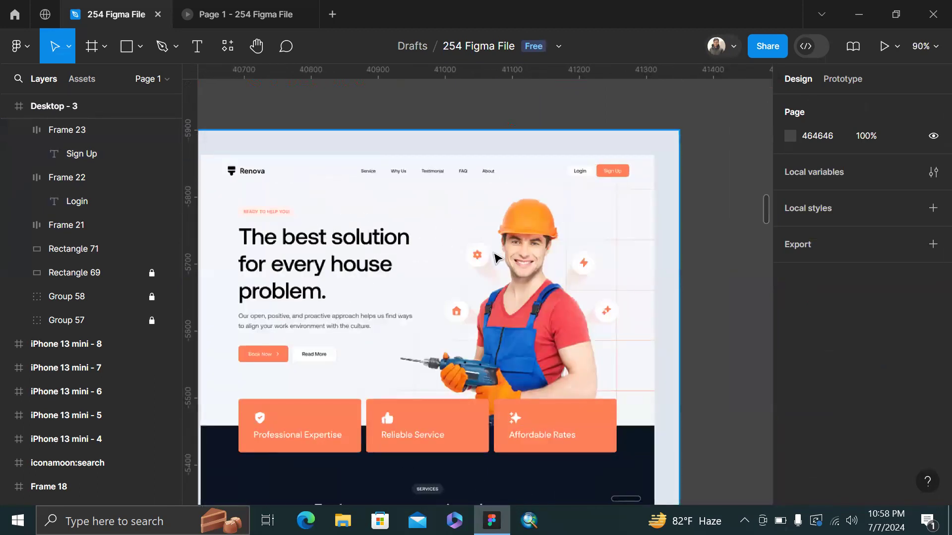
{"action": "scroll", "coordinate": [497, 262], "scroll_direction": "up", "scroll_amount": 2}
{"action": "scroll", "coordinate": [499, 264], "scroll_direction": "down", "scroll_amount": 1}
{"action": "scroll", "coordinate": [501, 269], "scroll_direction": "down", "scroll_amount": 1}
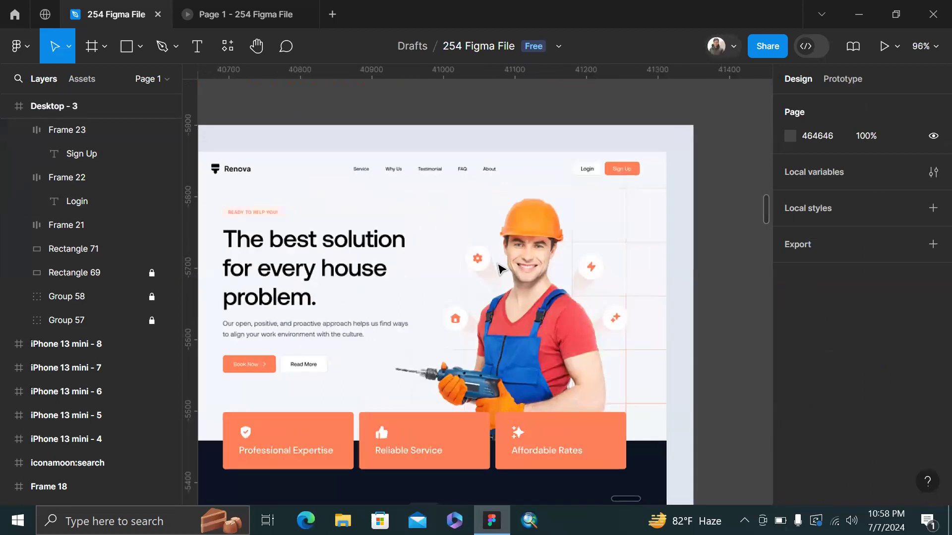
{"action": "scroll", "coordinate": [499, 268], "scroll_direction": "down", "scroll_amount": 3}
{"action": "left_click", "coordinate": [498, 267]}
{"action": "scroll", "coordinate": [498, 268], "scroll_direction": "down", "scroll_amount": 3}
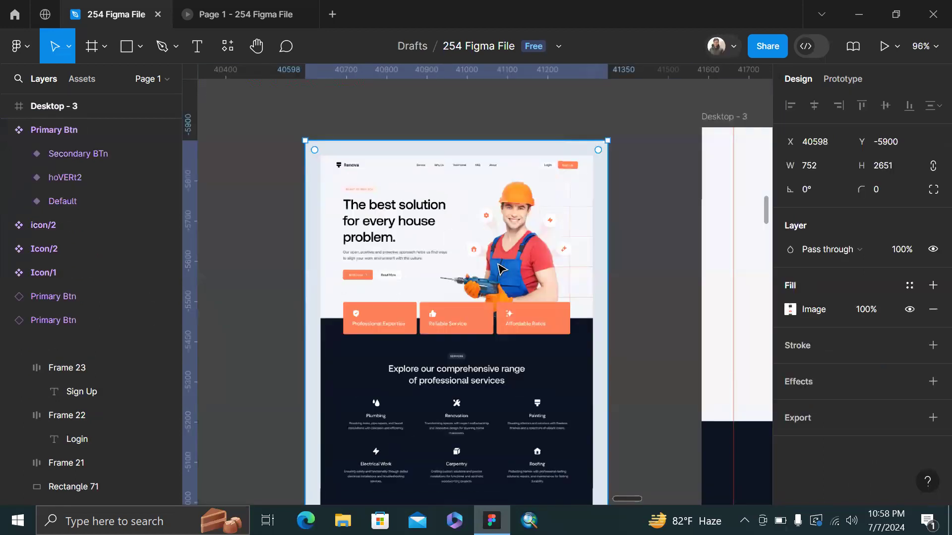
{"action": "left_click", "coordinate": [526, 97]}
{"action": "scroll", "coordinate": [527, 97], "scroll_direction": "up", "scroll_amount": 2}
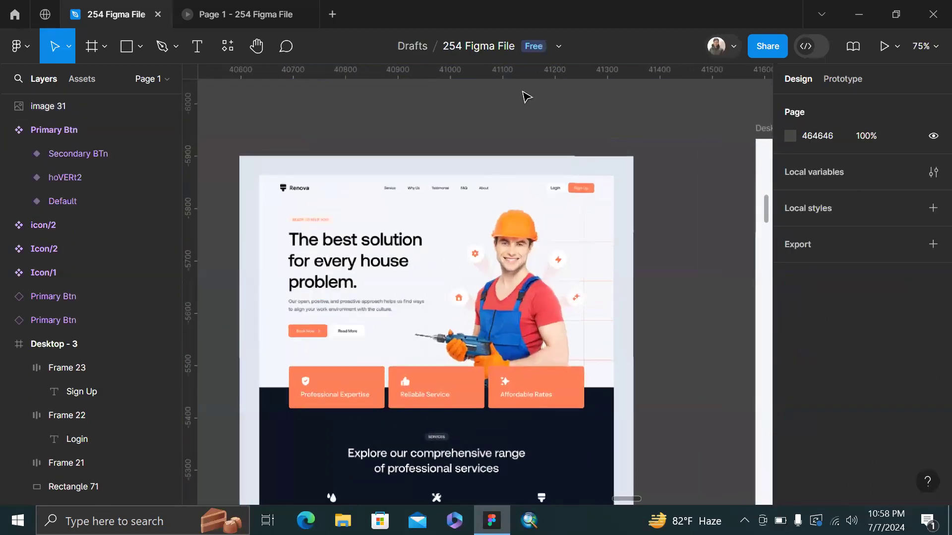
{"action": "scroll", "coordinate": [526, 97], "scroll_direction": "up", "scroll_amount": 2}
{"action": "scroll", "coordinate": [522, 94], "scroll_direction": "left", "scroll_amount": 3}
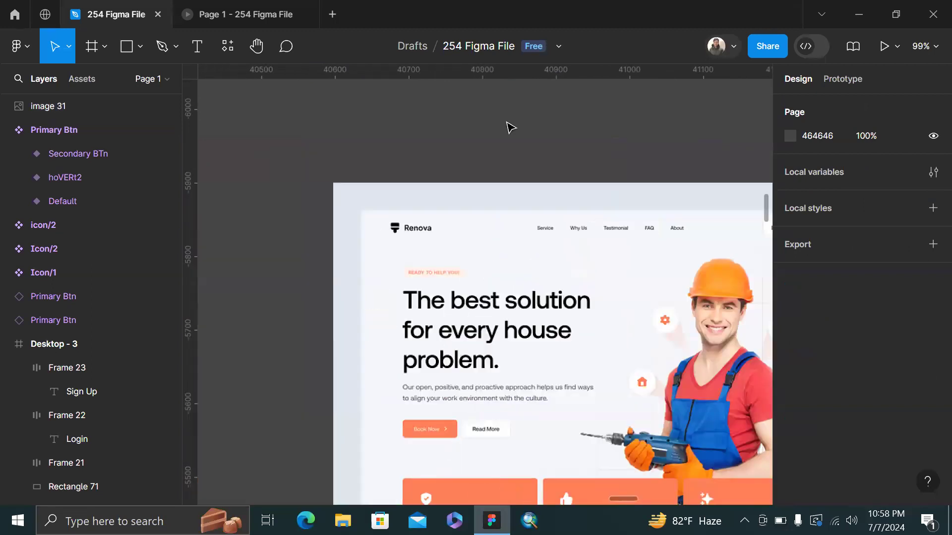
{"action": "scroll", "coordinate": [508, 128], "scroll_direction": "left", "scroll_amount": 3}
Make a first, abandoned text layer over the reference heading, leaving "The Vestt"
{"action": "scroll", "coordinate": [544, 281], "scroll_direction": "right", "scroll_amount": 3}
{"action": "key", "text": "t"}
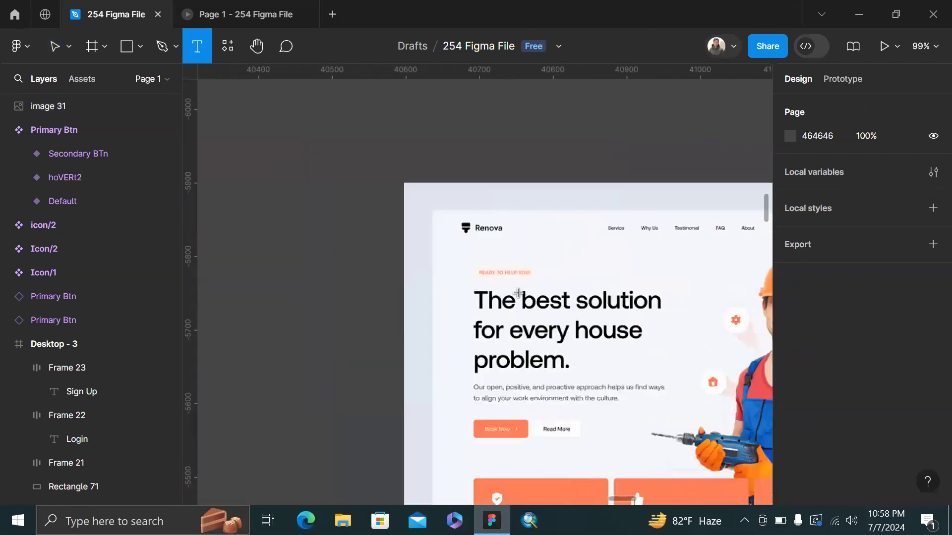
{"action": "left_click", "coordinate": [520, 294]}
{"action": "type", "text": "The Ves"}
{"action": "key", "text": "BackSpace"}
{"action": "key", "text": "BackSpace"}
{"action": "key", "text": "BackSpace"}
{"action": "key", "text": "BackSpace"}
{"action": "key", "text": "BackSpace"}
{"action": "key", "text": "BackSpace"}
{"action": "key", "text": "BackSpace"}
{"action": "scroll", "coordinate": [523, 300], "scroll_direction": "left", "scroll_amount": 5}
{"action": "type", "text": "t"}
{"action": "scroll", "coordinate": [510, 297], "scroll_direction": "down", "scroll_amount": 3}
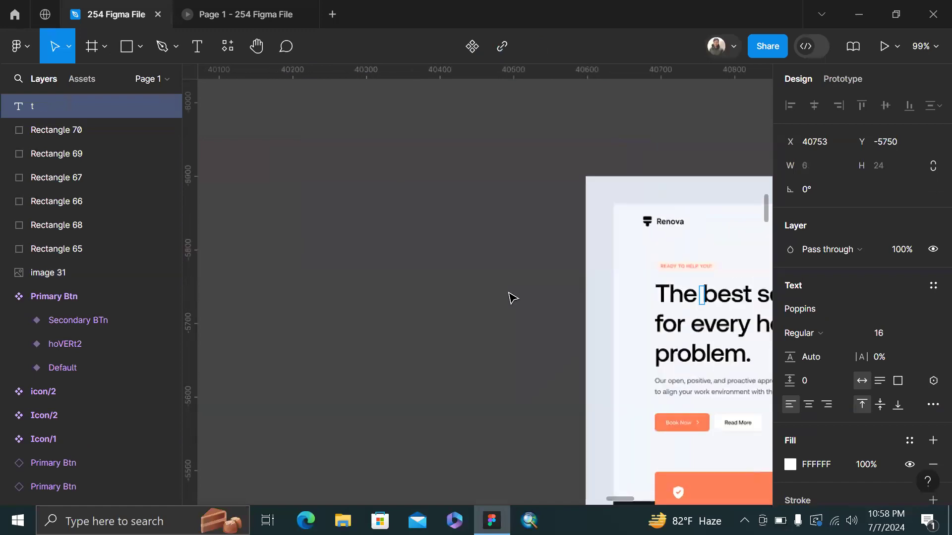
{"action": "scroll", "coordinate": [509, 297], "scroll_direction": "down", "scroll_amount": 3}
{"action": "scroll", "coordinate": [510, 297], "scroll_direction": "right", "scroll_amount": 3}
{"action": "type", "text": "tt"}
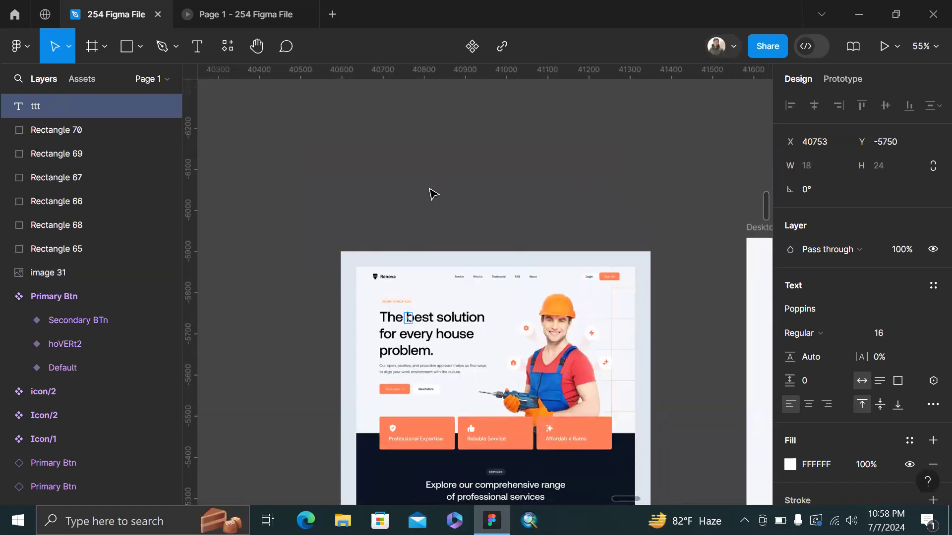
{"action": "key", "text": "ctrl+z"}
{"action": "key", "text": "ctrl+z"}
{"action": "key", "text": "ctrl+z"}
{"action": "key", "text": "Escape"}
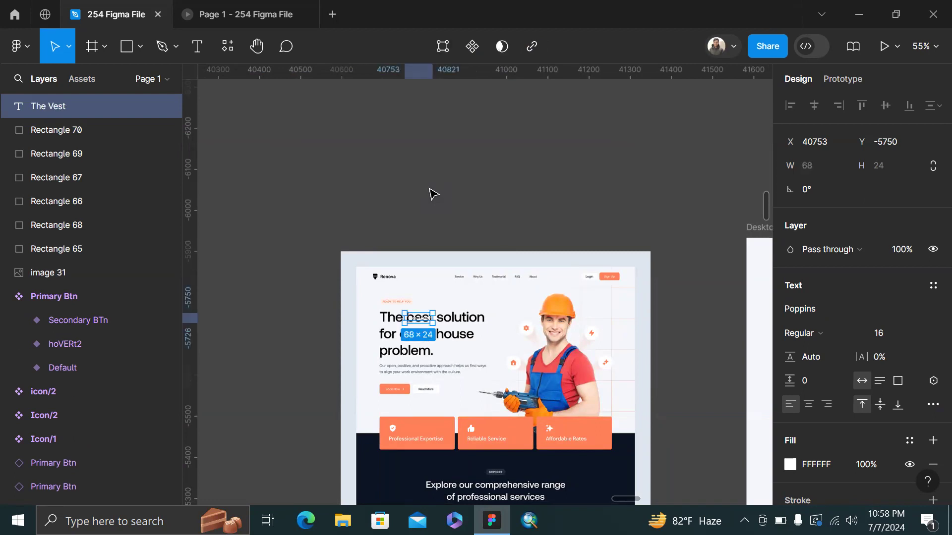
{"action": "key", "text": "Return"}
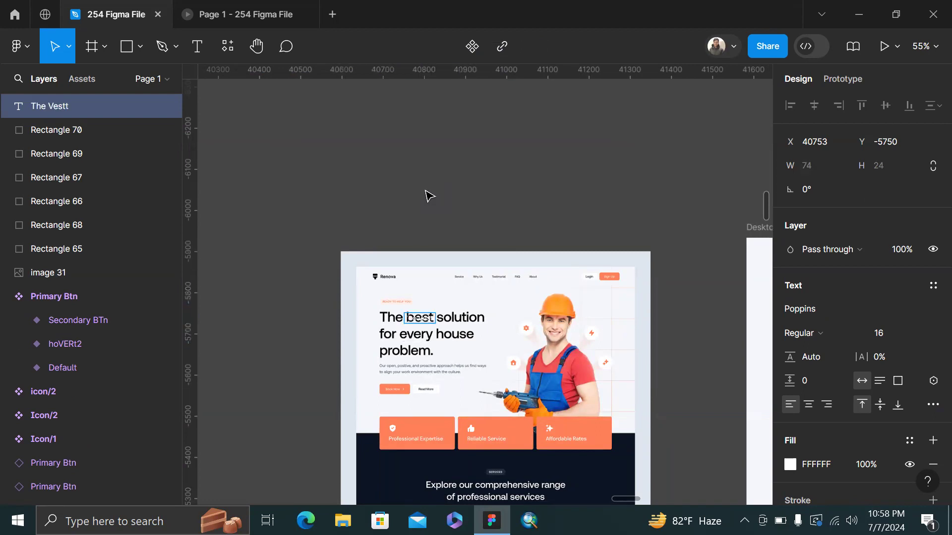
{"action": "key", "text": "Escape"}
{"action": "key", "text": "Return"}
{"action": "left_click", "coordinate": [425, 200]}
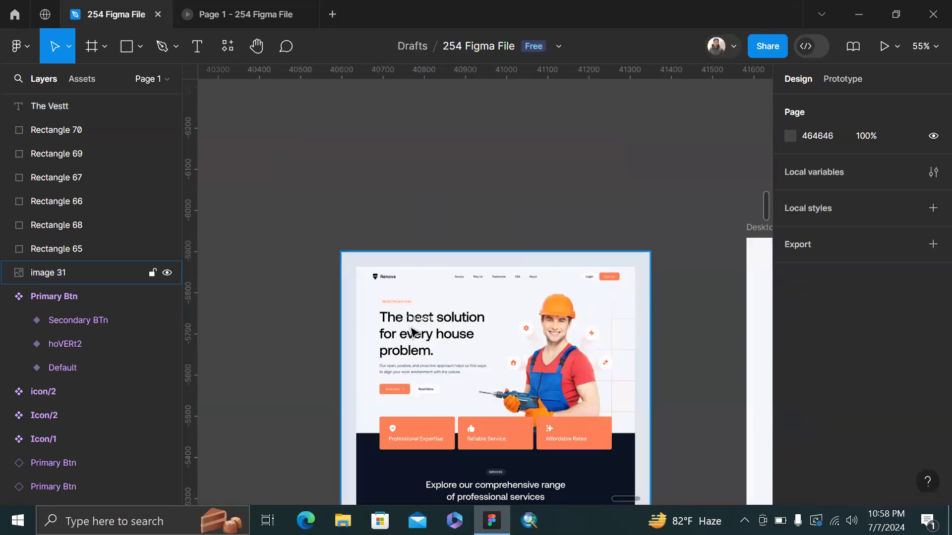
Delete the "The Vestt" layer and add "The best solution for every house problem." above the reference
{"action": "left_click", "coordinate": [424, 315]}
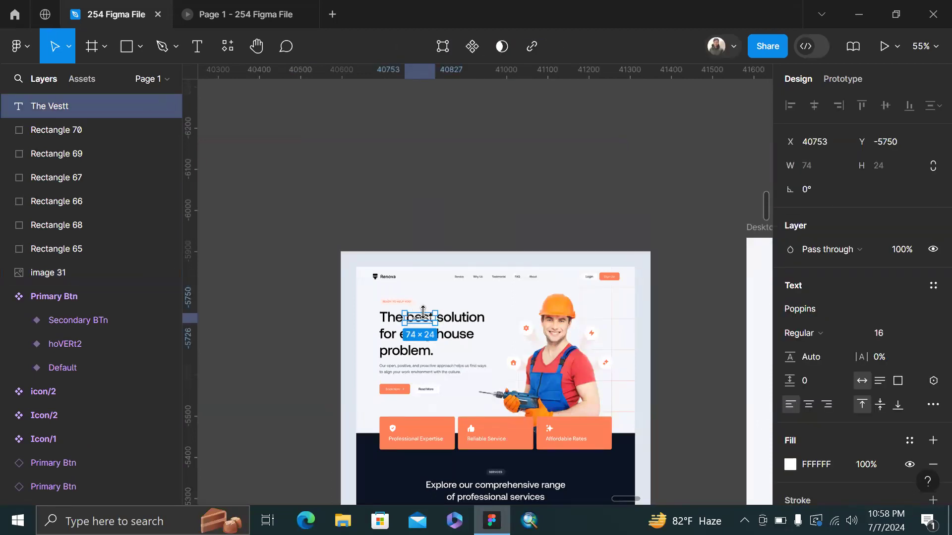
{"action": "key", "text": "Delete"}
{"action": "key", "text": "t"}
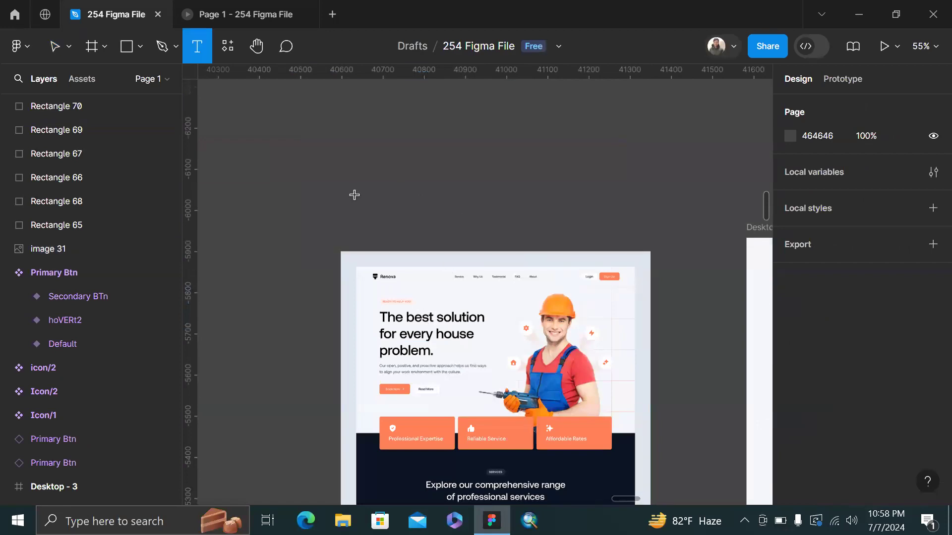
{"action": "left_click", "coordinate": [354, 195]}
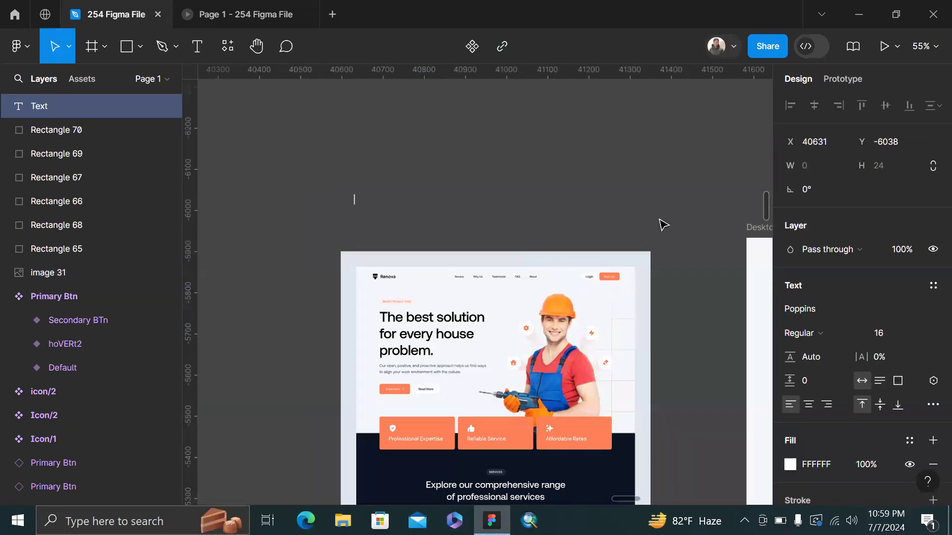
{"action": "type", "text": "The"}
{"action": "key", "text": "BackSpace"}
{"action": "key", "text": "BackSpace"}
{"action": "key", "text": "BackSpace"}
{"action": "type", "text": "best s"}
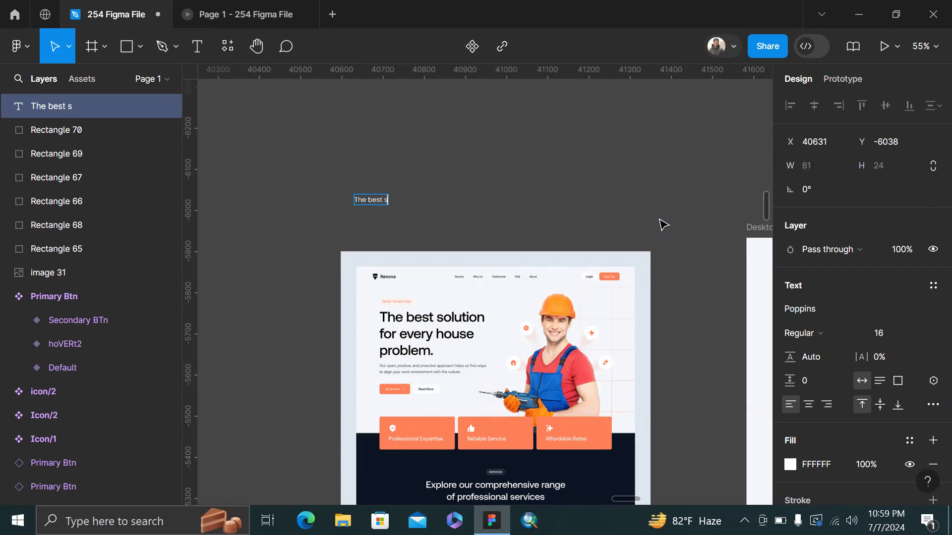
{"action": "type", "text": "olution"}
{"action": "type", "text": " for every house problem."}
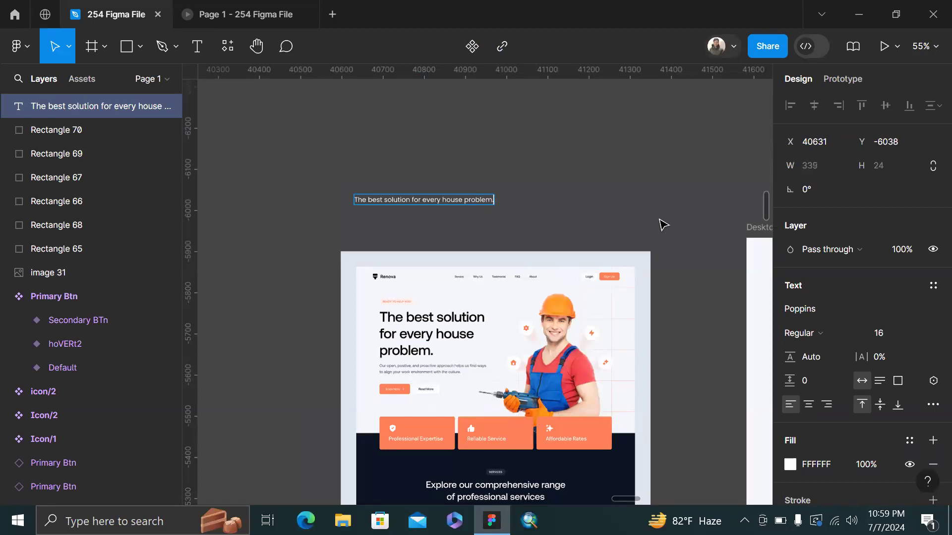
{"action": "key", "text": "Escape"}
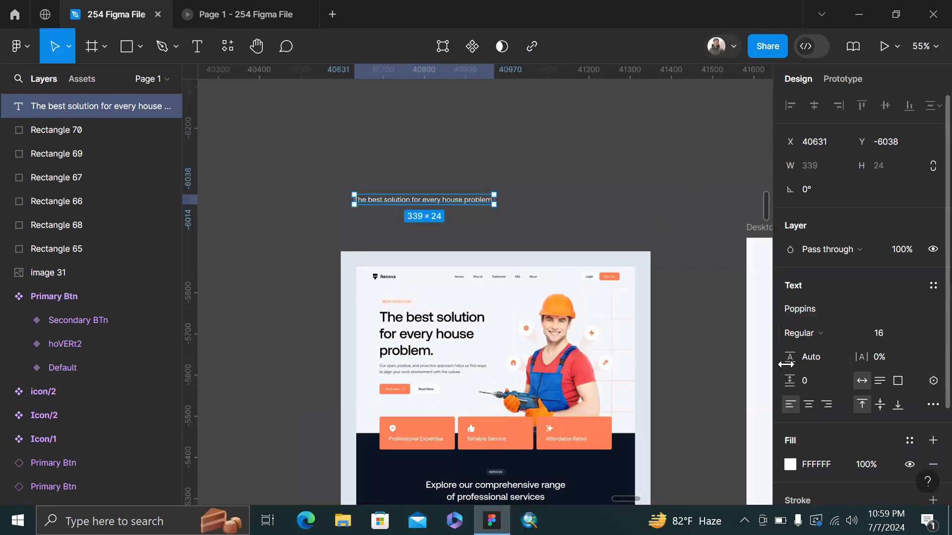
Fill the heading text with the dark navy colour sampled from the canvas swatch
{"action": "left_click", "coordinate": [790, 464]}
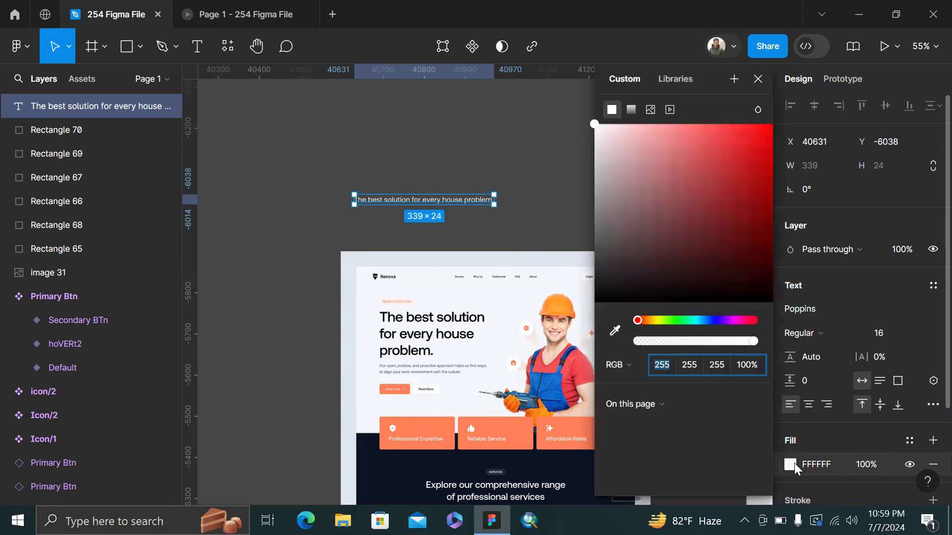
{"action": "left_click", "coordinate": [615, 331]}
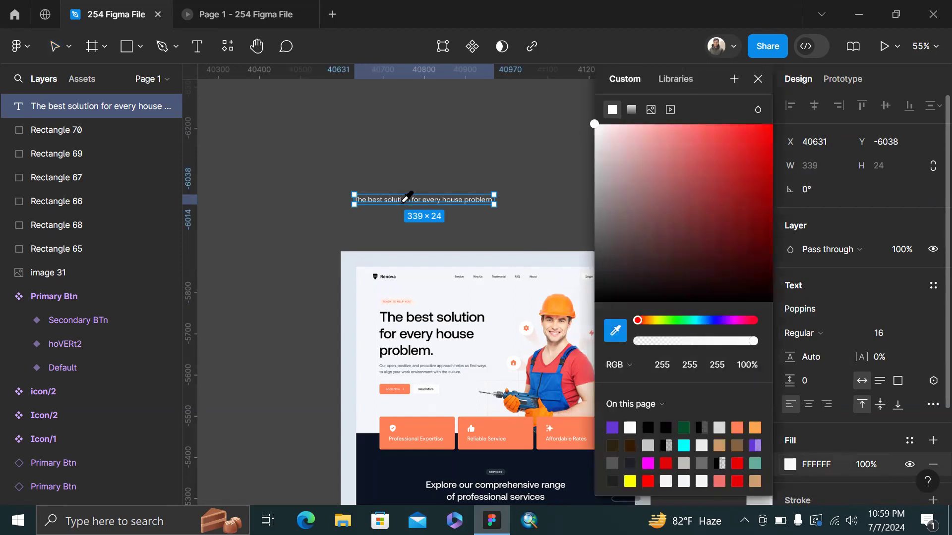
{"action": "scroll", "coordinate": [407, 198], "scroll_direction": "right", "scroll_amount": 5}
{"action": "scroll", "coordinate": [406, 198], "scroll_direction": "right", "scroll_amount": 2}
{"action": "scroll", "coordinate": [406, 197], "scroll_direction": "right", "scroll_amount": 2}
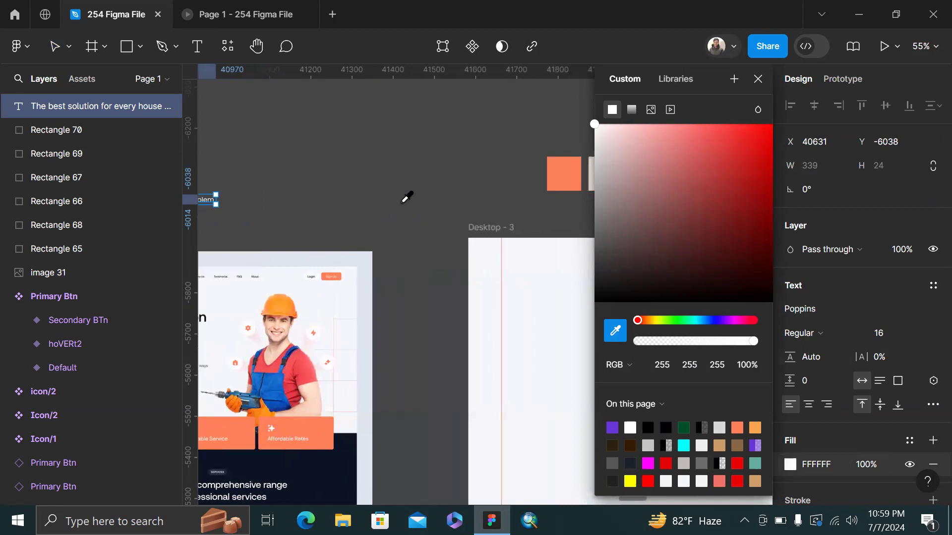
{"action": "scroll", "coordinate": [446, 183], "scroll_direction": "right", "scroll_amount": 2}
{"action": "left_click", "coordinate": [527, 159]}
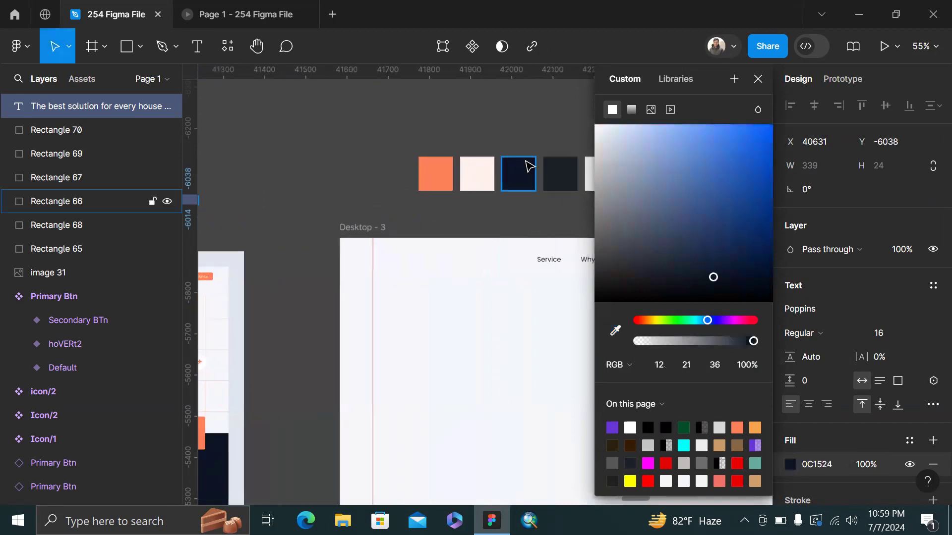
{"action": "scroll", "coordinate": [527, 165], "scroll_direction": "left", "scroll_amount": 2}
{"action": "scroll", "coordinate": [272, 191], "scroll_direction": "left", "scroll_amount": 1}
{"action": "scroll", "coordinate": [272, 191], "scroll_direction": "left", "scroll_amount": 5}
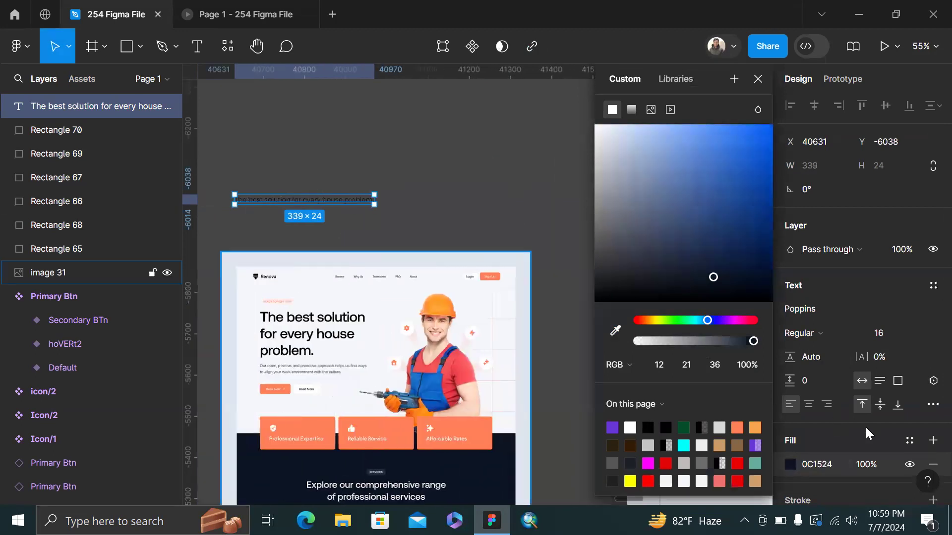
Set the heading's font size to 64
{"action": "left_click", "coordinate": [876, 334]}
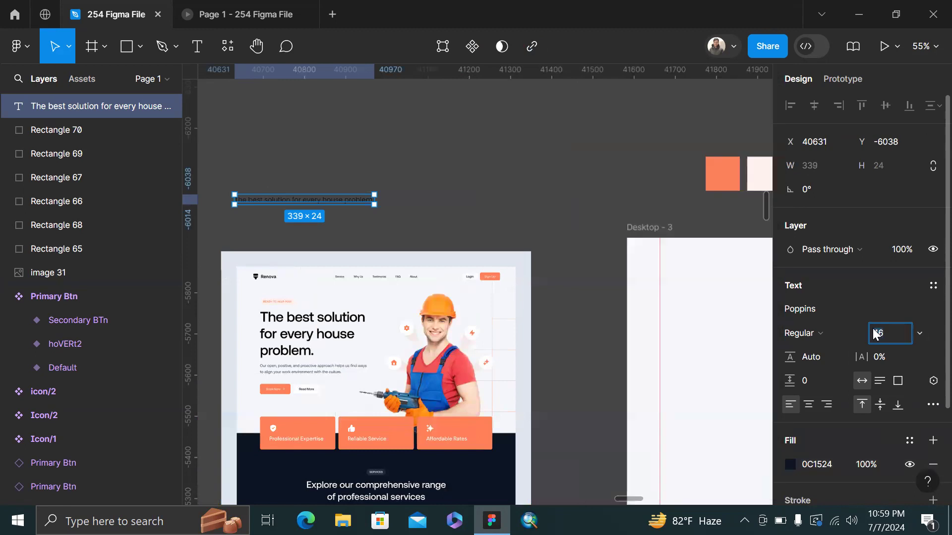
{"action": "type", "text": "46"}
{"action": "key", "text": "Return"}
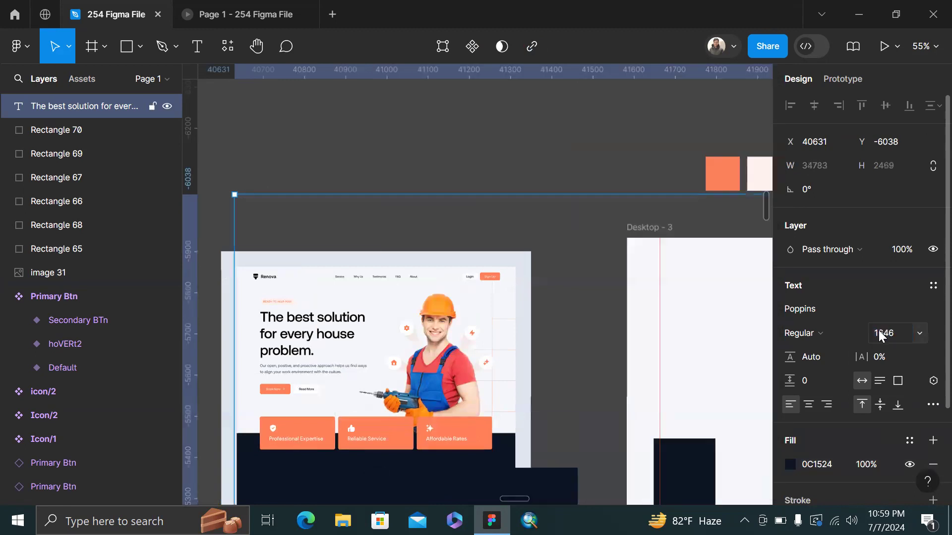
{"action": "left_click", "coordinate": [895, 335]}
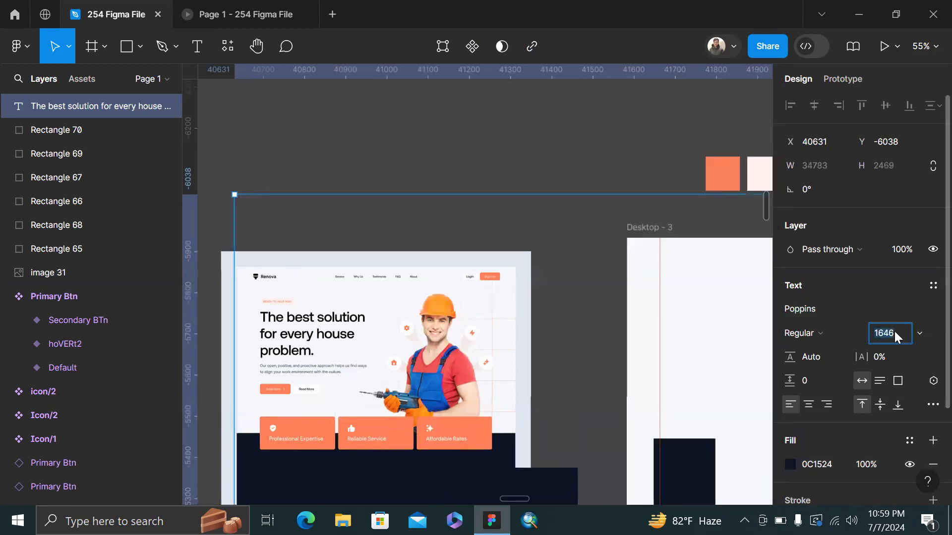
{"action": "type", "text": "64"}
{"action": "key", "text": "Return"}
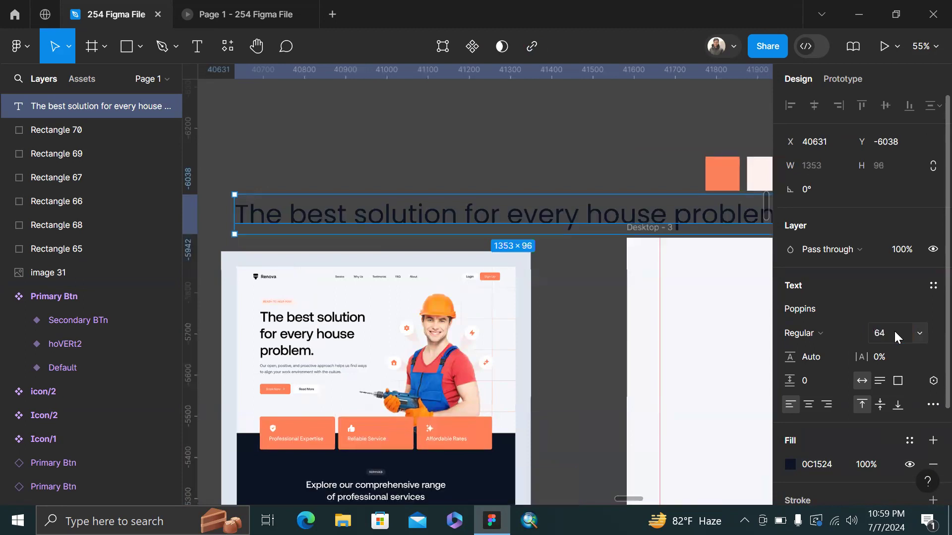
Narrow the heading to wrap onto three lines, with Auto height and line height 74
{"action": "scroll", "coordinate": [595, 197], "scroll_direction": "down", "scroll_amount": 3}
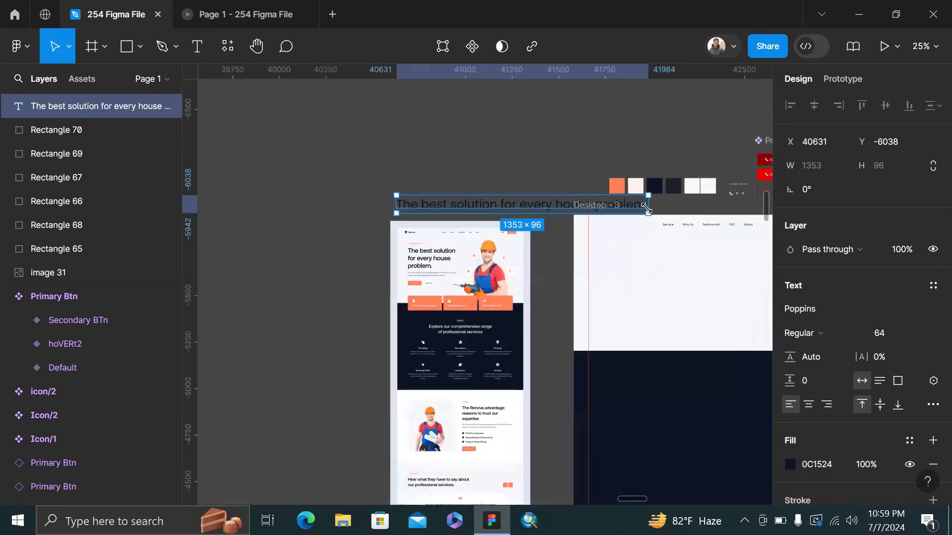
{"action": "left_click_drag", "start_coordinate": [583, 223], "coordinate": [516, 237]}
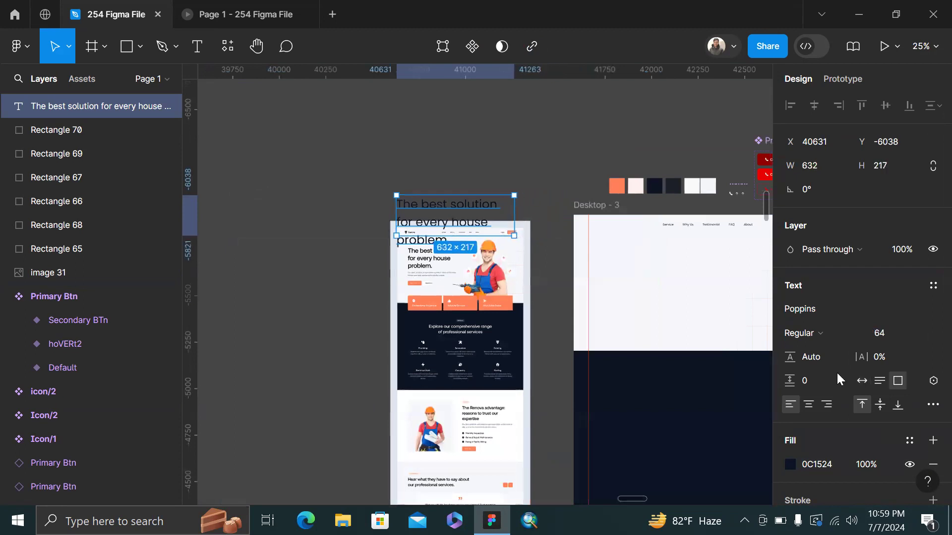
{"action": "left_click", "coordinate": [880, 381]}
{"action": "left_click", "coordinate": [814, 356]}
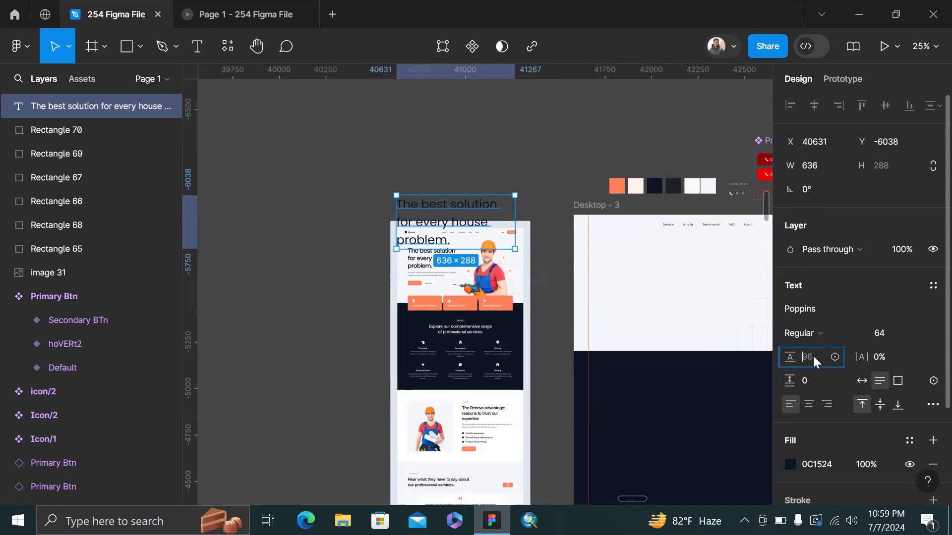
{"action": "type", "text": "64"}
{"action": "key", "text": "Return"}
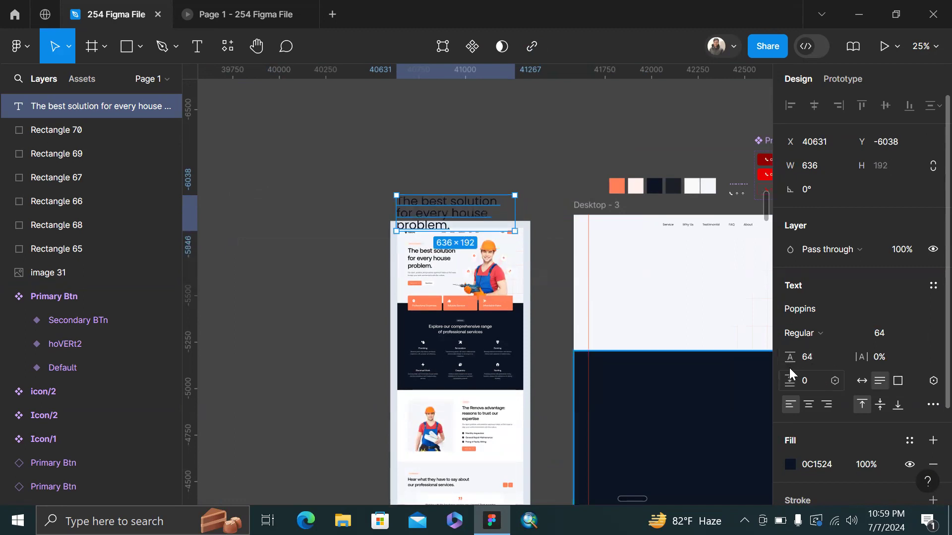
{"action": "mouse_move", "coordinate": [791, 357]}
{"action": "left_mouse_down"}
{"action": "mouse_move", "coordinate": [811, 358]}
{"action": "mouse_move", "coordinate": [795, 343]}
{"action": "left_mouse_up"}
Make the heading SemiBold and move it into Desktop - 3
{"action": "left_click", "coordinate": [796, 343]}
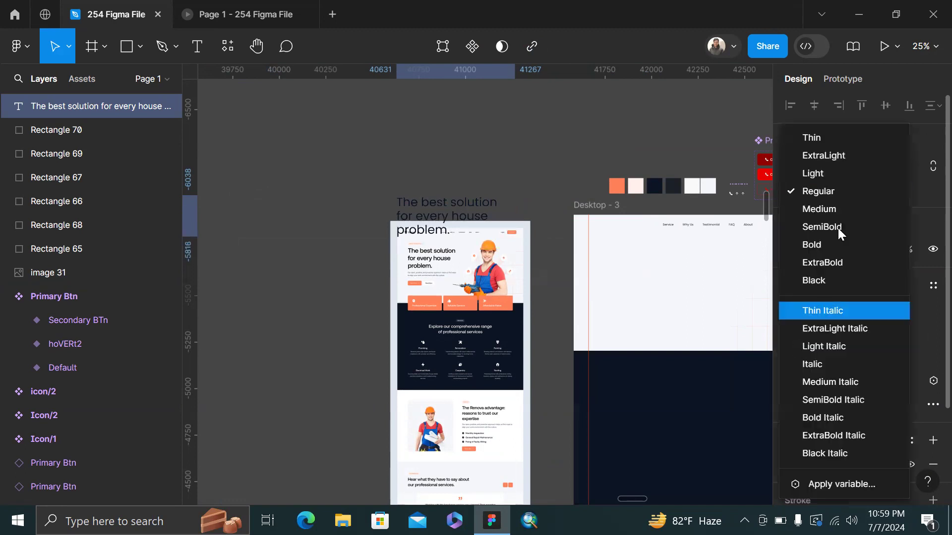
{"action": "left_click", "coordinate": [838, 226]}
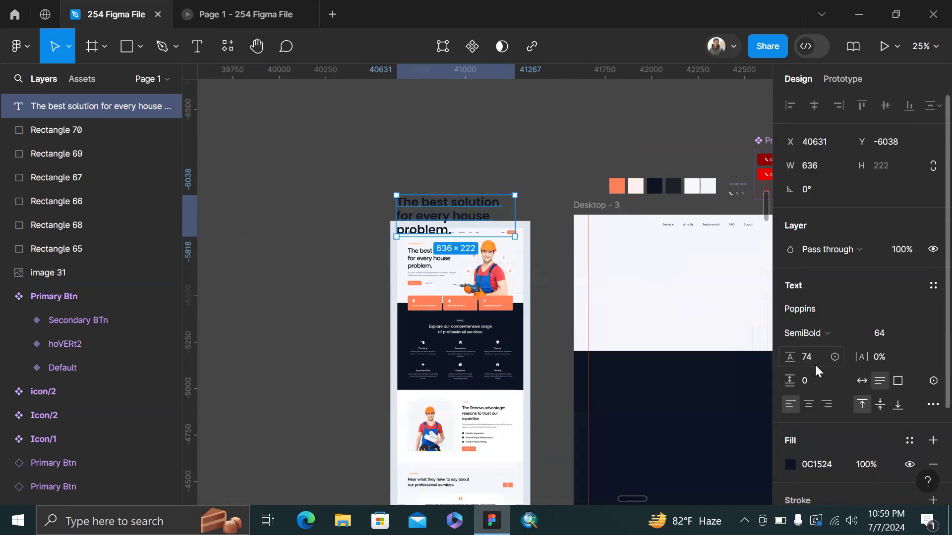
{"action": "left_click_drag", "start_coordinate": [487, 231], "coordinate": [667, 290]}
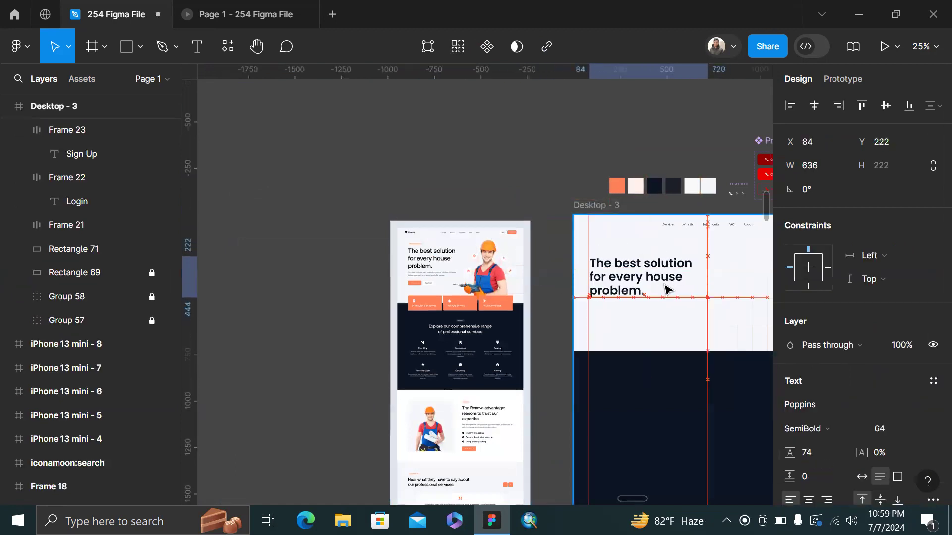
Place the heading at the hero's left and centre Rectangle 71 horizontally in the frame
{"action": "left_click_drag", "start_coordinate": [667, 290], "coordinate": [669, 290]}
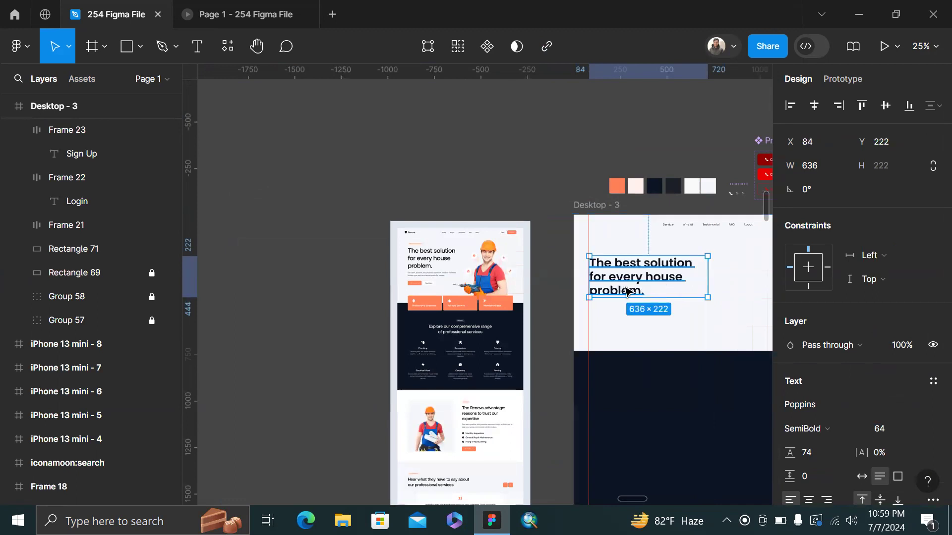
{"action": "left_click", "coordinate": [626, 456]}
{"action": "scroll", "coordinate": [626, 456], "scroll_direction": "right", "scroll_amount": 3}
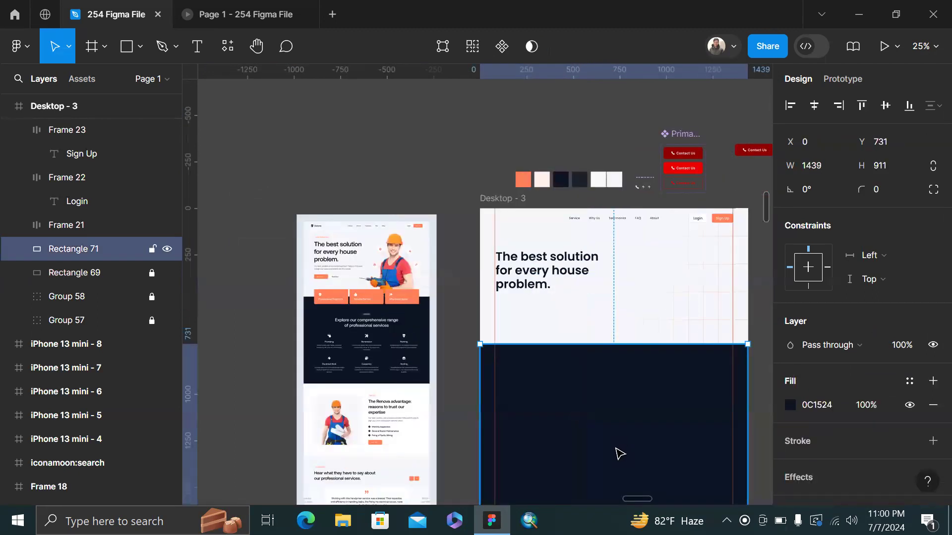
{"action": "left_click_drag", "start_coordinate": [620, 451], "coordinate": [617, 453]}
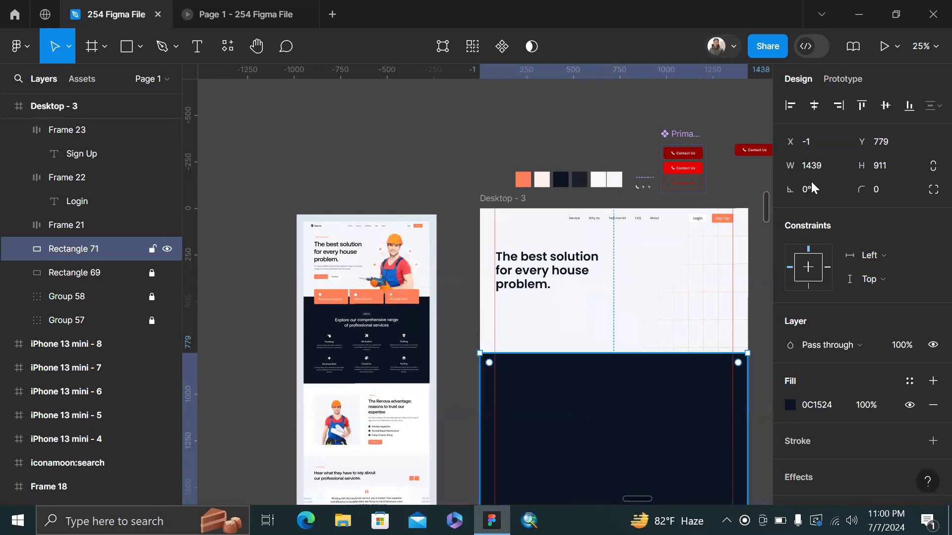
{"action": "left_click", "coordinate": [813, 107]}
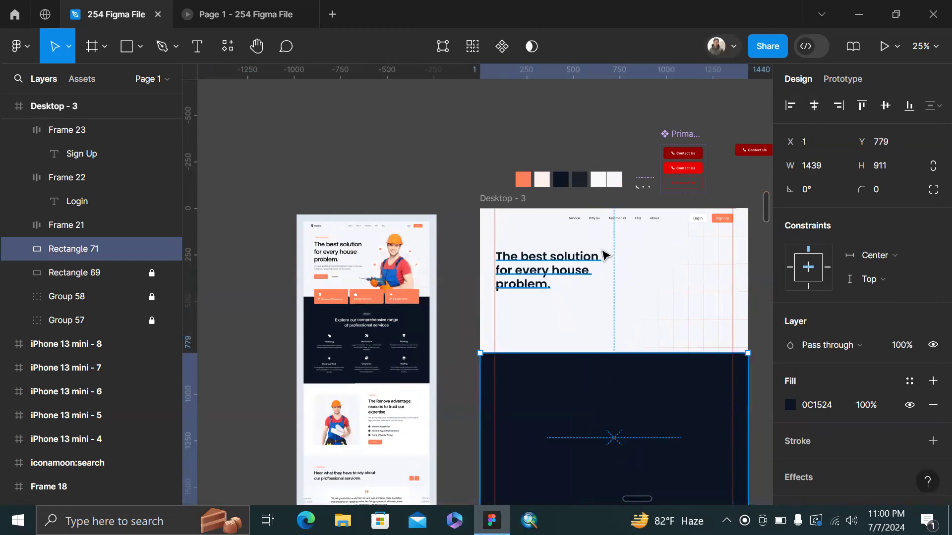
{"action": "scroll", "coordinate": [605, 257], "scroll_direction": "up", "scroll_amount": 3}
Fine-tune the heading's position within the hero and review the layout
{"action": "left_click", "coordinate": [544, 290]}
{"action": "left_click_drag", "start_coordinate": [544, 292], "coordinate": [542, 291]}
{"action": "left_click", "coordinate": [504, 173]}
{"action": "scroll", "coordinate": [504, 173], "scroll_direction": "left", "scroll_amount": 3}
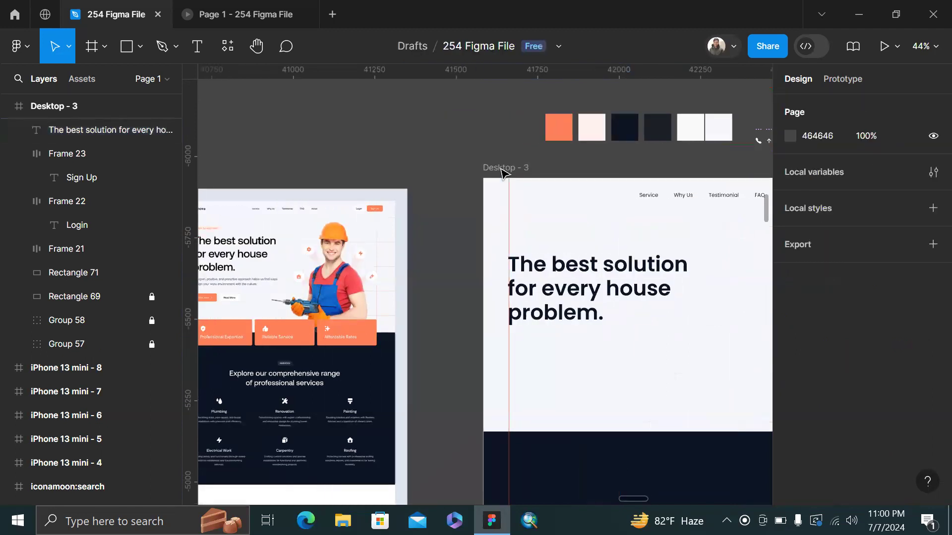
{"action": "scroll", "coordinate": [504, 174], "scroll_direction": "left", "scroll_amount": 3}
{"action": "scroll", "coordinate": [510, 287], "scroll_direction": "right", "scroll_amount": 1}
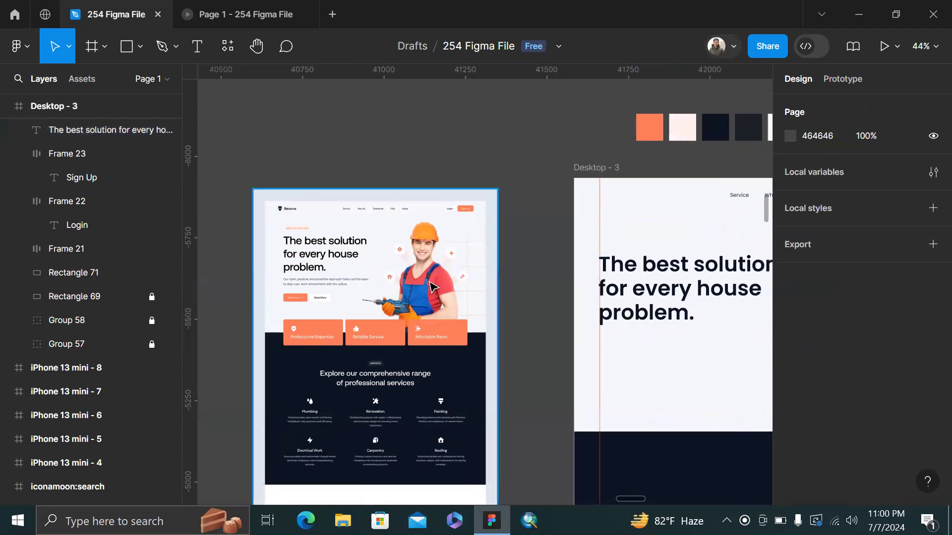
{"action": "scroll", "coordinate": [511, 322], "scroll_direction": "right", "scroll_amount": 4}
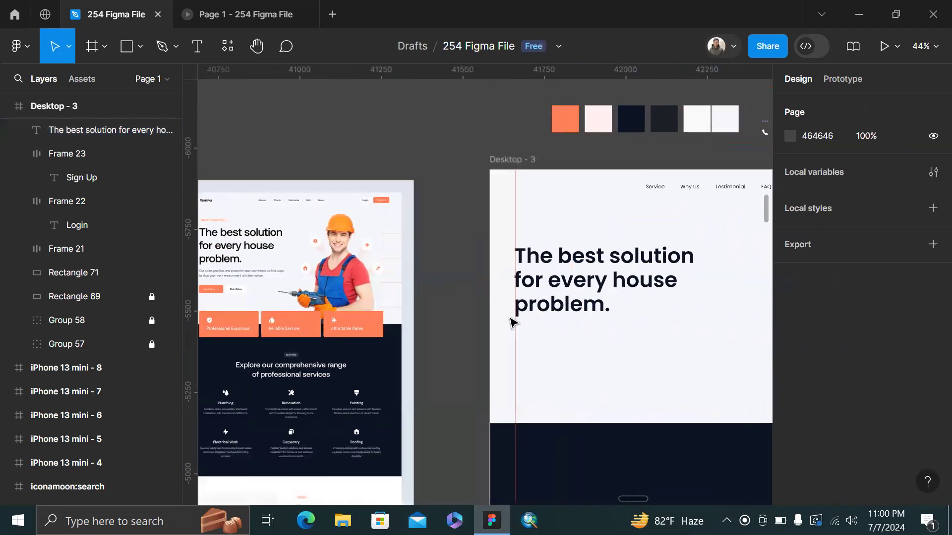
{"action": "scroll", "coordinate": [514, 321], "scroll_direction": "right", "scroll_amount": 1}
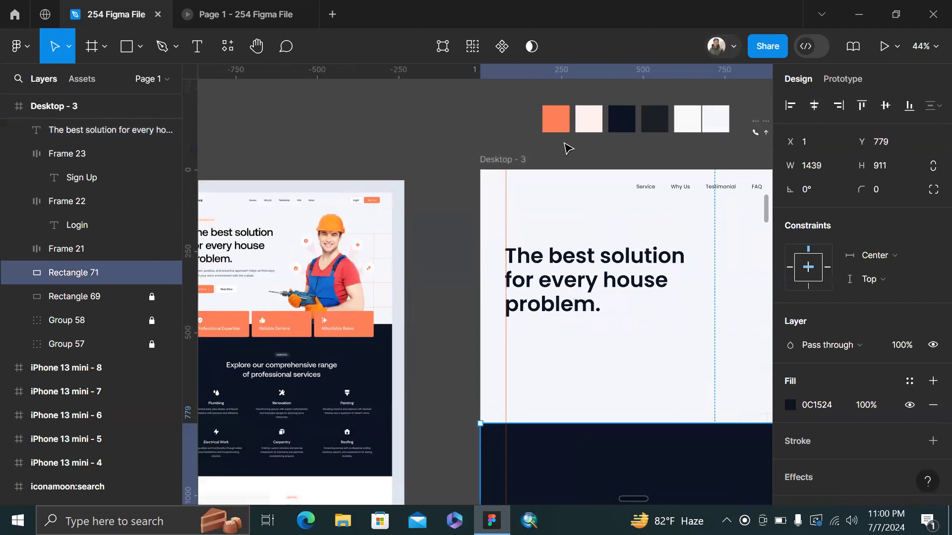
{"action": "left_click", "coordinate": [584, 140]}
{"action": "scroll", "coordinate": [575, 144], "scroll_direction": "right", "scroll_amount": 5}
{"action": "scroll", "coordinate": [569, 148], "scroll_direction": "right", "scroll_amount": 4}
{"action": "scroll", "coordinate": [555, 198], "scroll_direction": "down", "scroll_amount": 6}
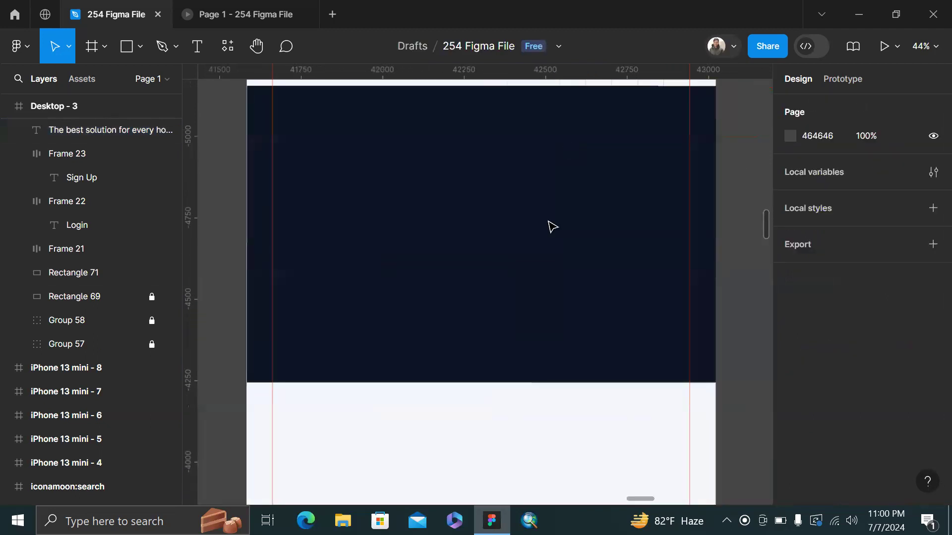
Nudge the dark Rectangle 71 into place at y 800 beneath the heading
{"action": "left_click", "coordinate": [529, 266]}
{"action": "left_click_drag", "start_coordinate": [529, 270], "coordinate": [529, 266]}
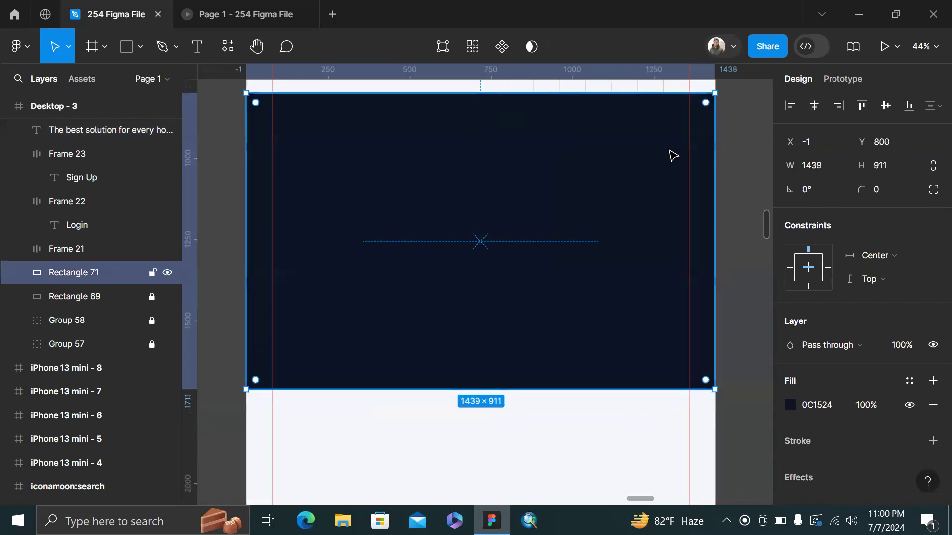
{"action": "scroll", "coordinate": [672, 153], "scroll_direction": "up", "scroll_amount": 3}
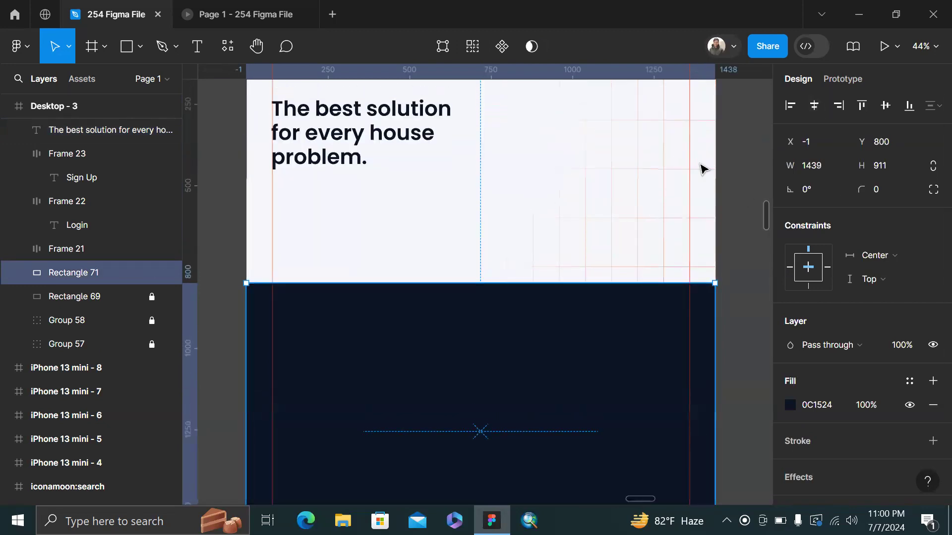
{"action": "scroll", "coordinate": [701, 166], "scroll_direction": "up", "scroll_amount": 1}
{"action": "scroll", "coordinate": [737, 187], "scroll_direction": "up", "scroll_amount": 3}
{"action": "scroll", "coordinate": [737, 187], "scroll_direction": "left", "scroll_amount": 1}
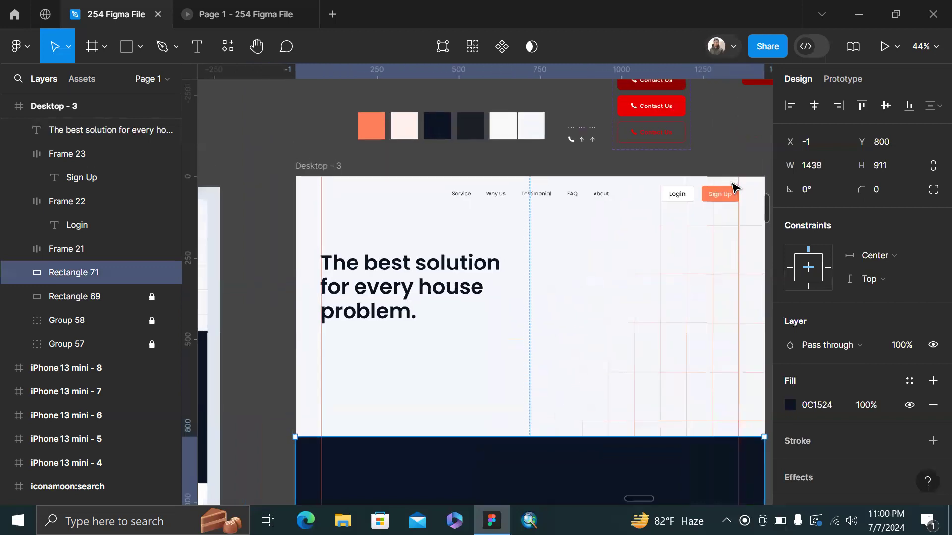
{"action": "left_click", "coordinate": [732, 155]}
{"action": "scroll", "coordinate": [732, 155], "scroll_direction": "left", "scroll_amount": 1}
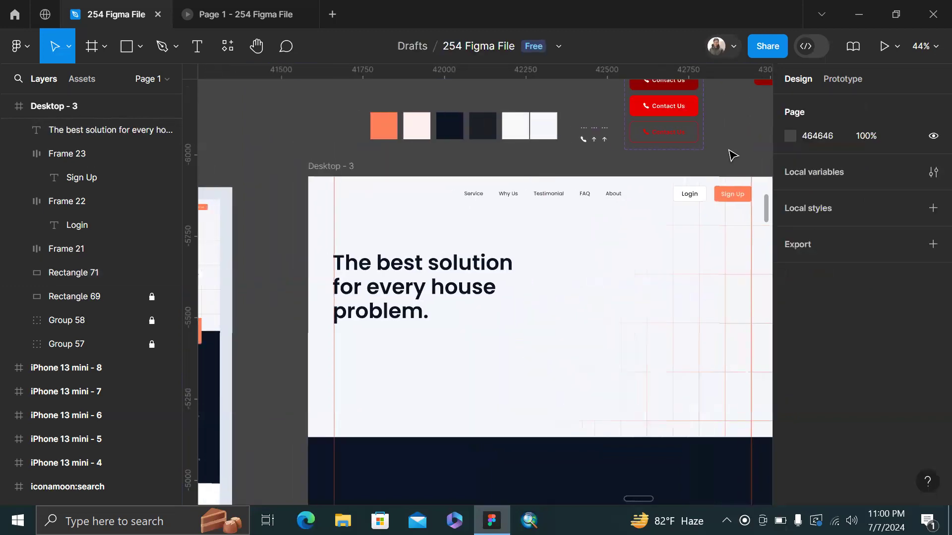
Preview the hero as a prototype, then return to the design editor
{"action": "left_click", "coordinate": [269, 6]}
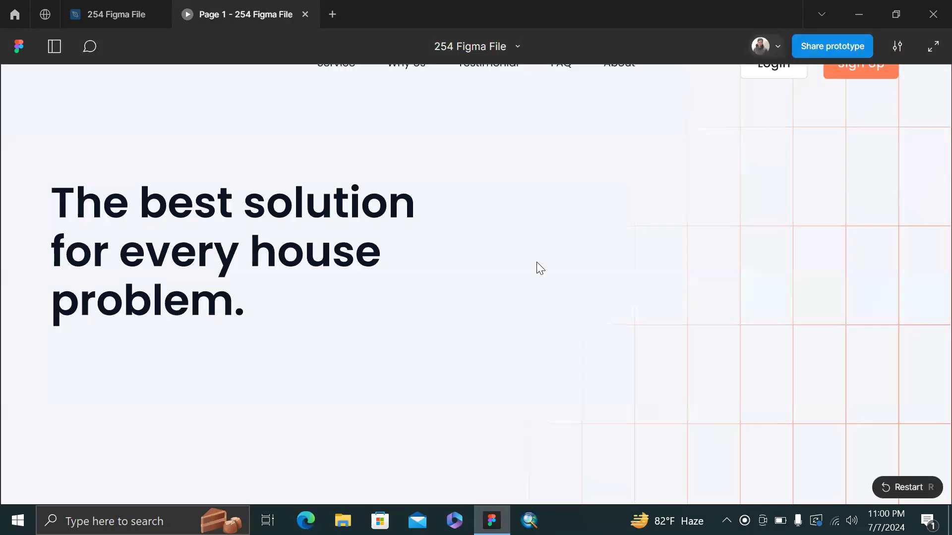
{"action": "mouse_move", "coordinate": [111, 14]}
{"action": "left_click", "coordinate": [100, 5]}
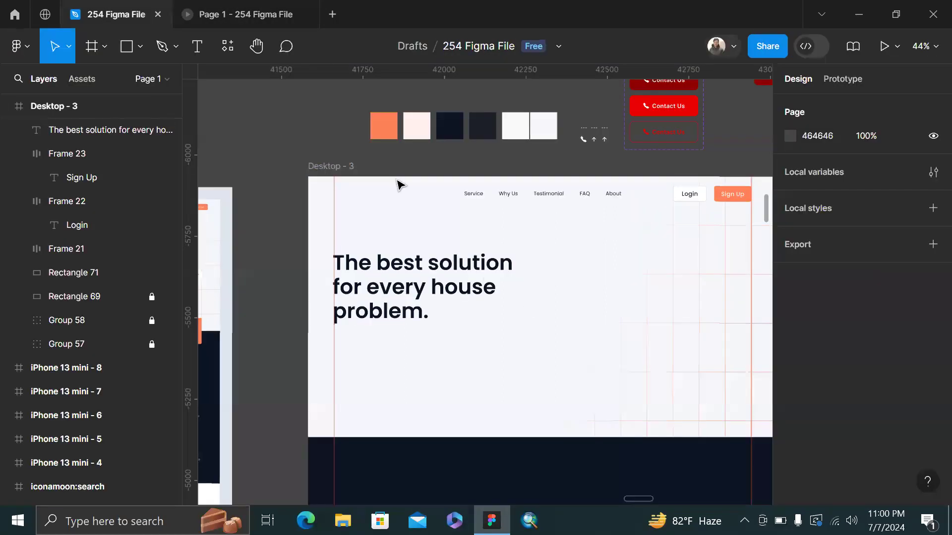
{"action": "scroll", "coordinate": [416, 213], "scroll_direction": "left", "scroll_amount": 3}
{"action": "scroll", "coordinate": [495, 244], "scroll_direction": "left", "scroll_amount": 3}
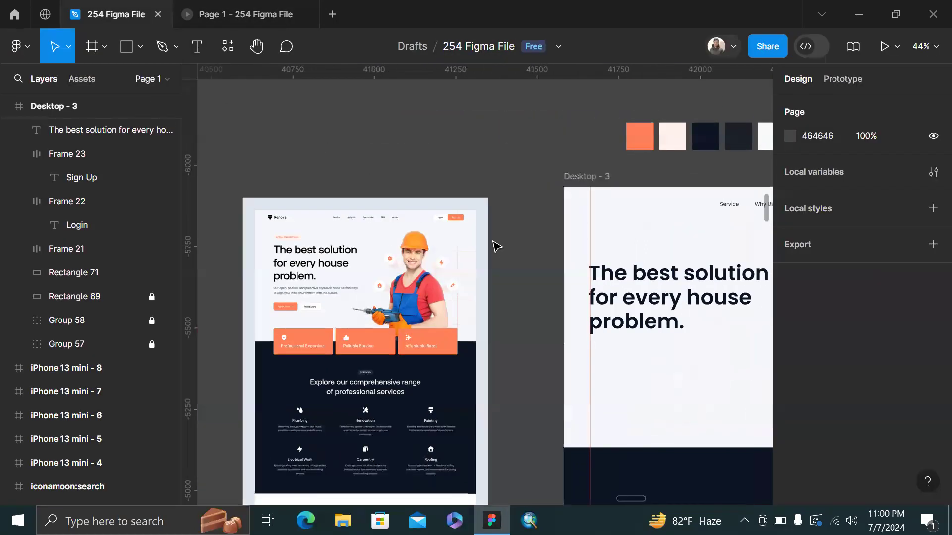
{"action": "scroll", "coordinate": [302, 226], "scroll_direction": "up", "scroll_amount": 5}
{"action": "scroll", "coordinate": [275, 278], "scroll_direction": "up", "scroll_amount": 2}
Zoom in on the reference's 'Ready to help you!' tag to compare it with Desktop - 3's hero
{"action": "scroll", "coordinate": [323, 301], "scroll_direction": "up", "scroll_amount": 2}
{"action": "scroll", "coordinate": [347, 302], "scroll_direction": "up", "scroll_amount": 1}
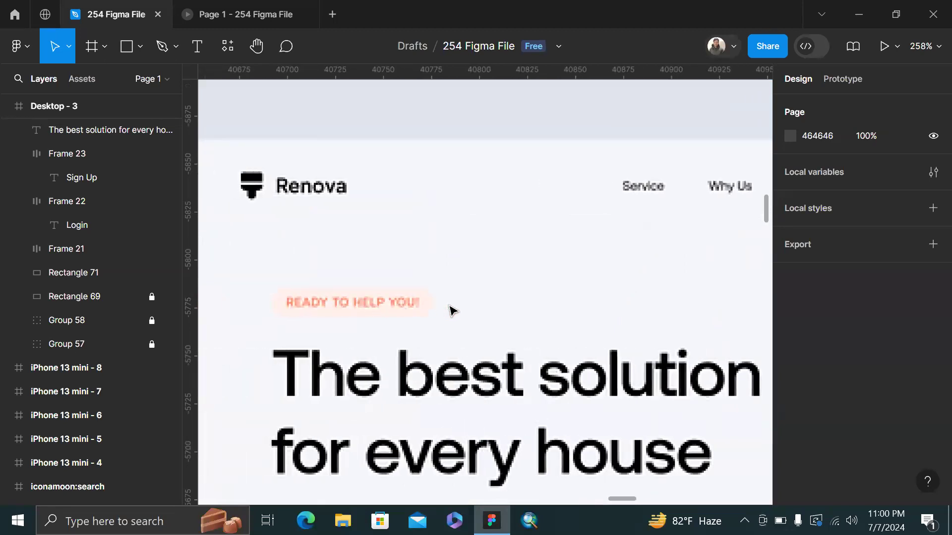
{"action": "scroll", "coordinate": [451, 309], "scroll_direction": "right", "scroll_amount": 1}
{"action": "scroll", "coordinate": [288, 276], "scroll_direction": "down", "scroll_amount": 3}
{"action": "scroll", "coordinate": [288, 276], "scroll_direction": "left", "scroll_amount": 5}
{"action": "scroll", "coordinate": [287, 276], "scroll_direction": "left", "scroll_amount": 3}
{"action": "scroll", "coordinate": [372, 269], "scroll_direction": "down", "scroll_amount": 4}
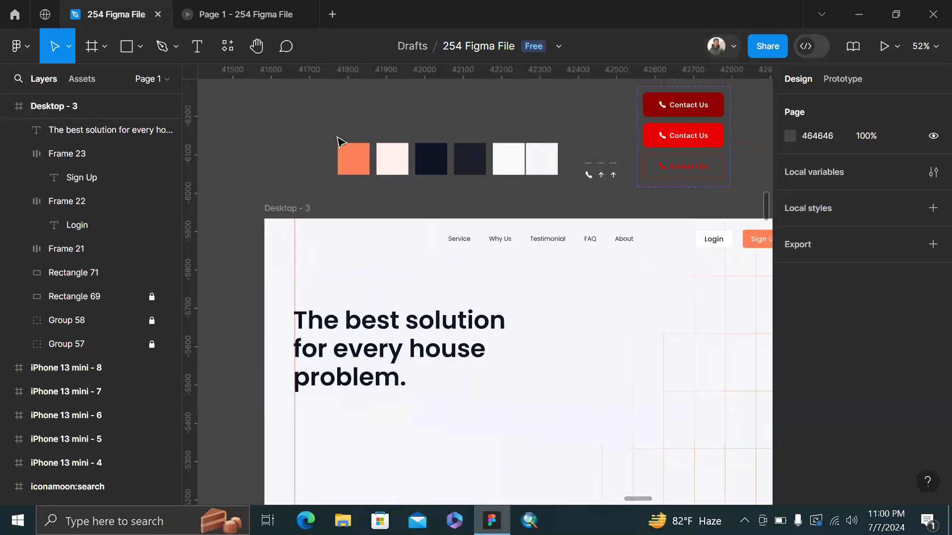
{"action": "scroll", "coordinate": [310, 156], "scroll_direction": "up", "scroll_amount": 2}
{"action": "scroll", "coordinate": [308, 154], "scroll_direction": "up", "scroll_amount": 1}
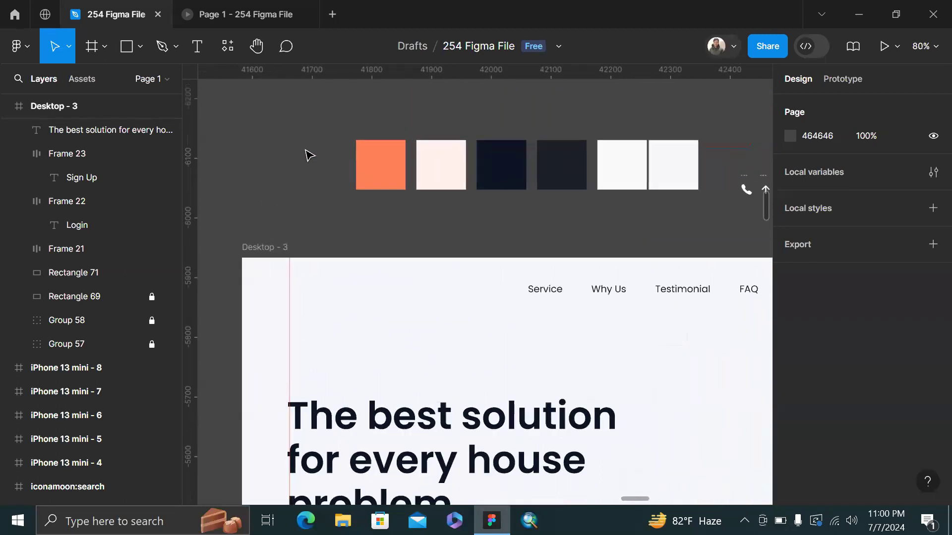
{"action": "scroll", "coordinate": [307, 178], "scroll_direction": "left", "scroll_amount": 3}
Draw a small rectangle above Desktop - 3 and give it a 200 corner radius
{"action": "key", "text": "r"}
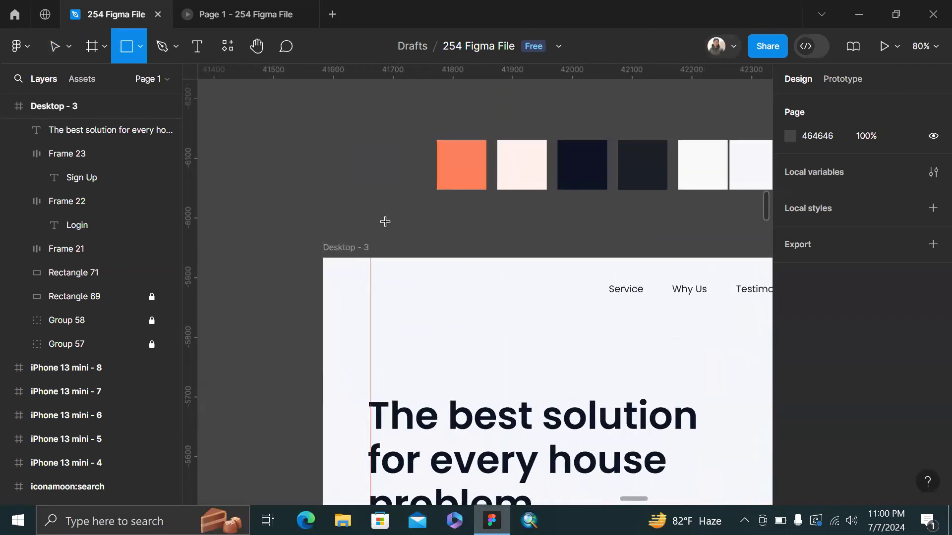
{"action": "left_click_drag", "start_coordinate": [313, 204], "coordinate": [436, 229]}
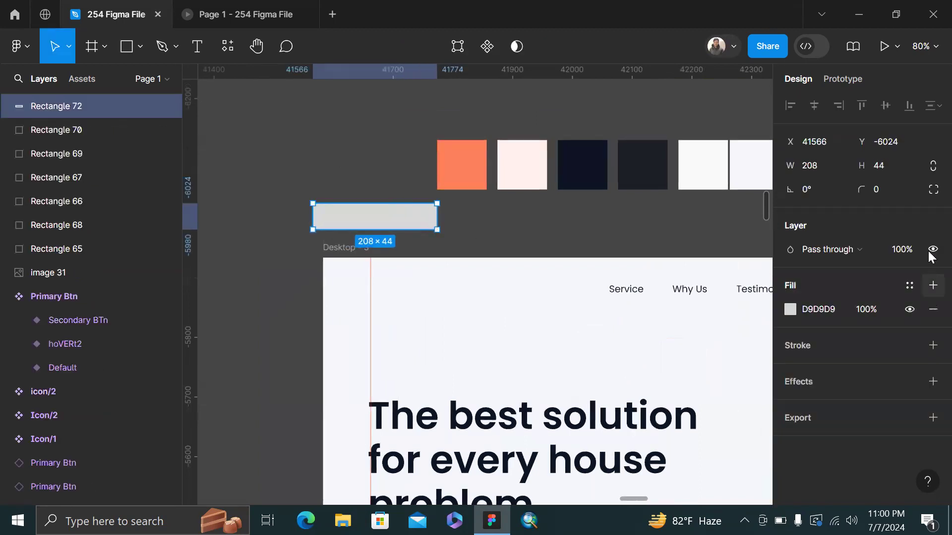
{"action": "left_click", "coordinate": [893, 197]}
{"action": "type", "text": "200"}
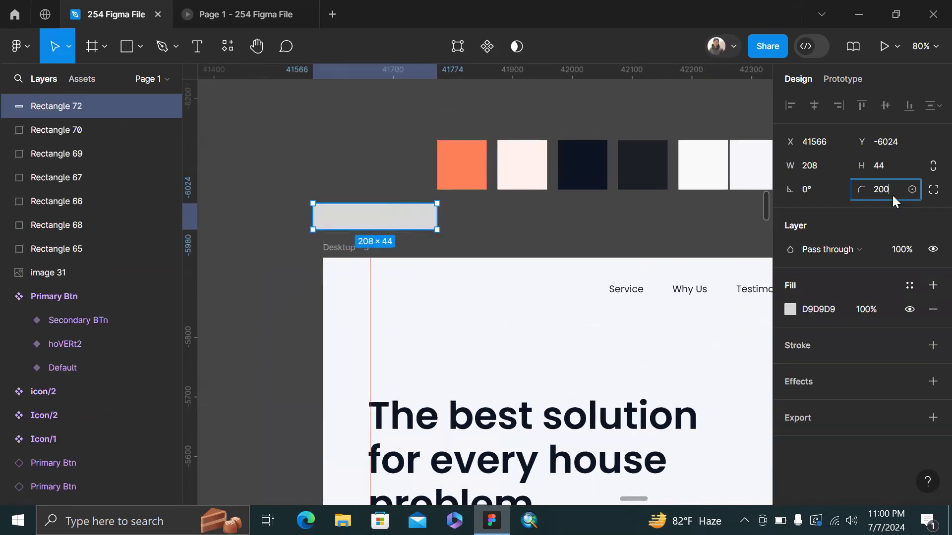
{"action": "key", "text": "Return"}
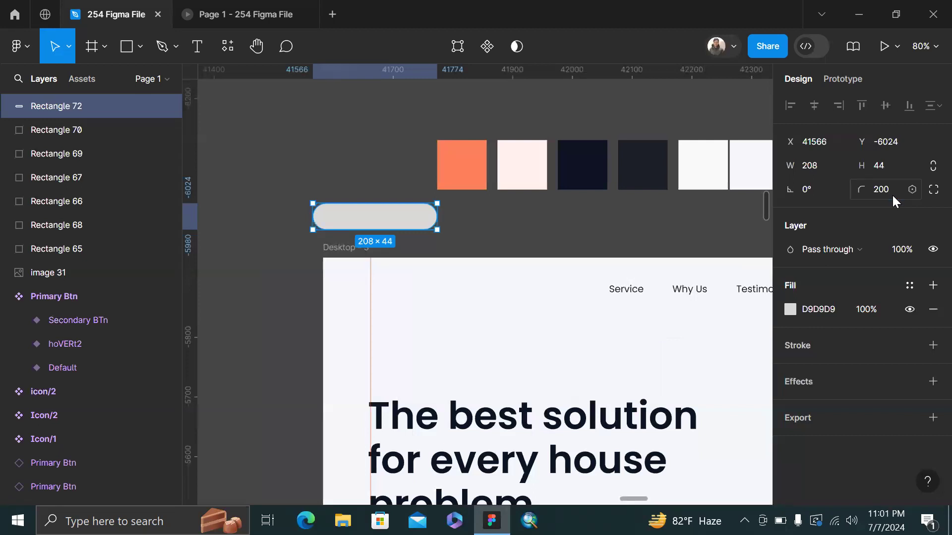
{"action": "left_click", "coordinate": [350, 179]}
Fill the pill with the pale peach colour sampled from the swatch
{"action": "scroll", "coordinate": [352, 179], "scroll_direction": "up", "scroll_amount": 2}
{"action": "scroll", "coordinate": [353, 180], "scroll_direction": "up", "scroll_amount": 3}
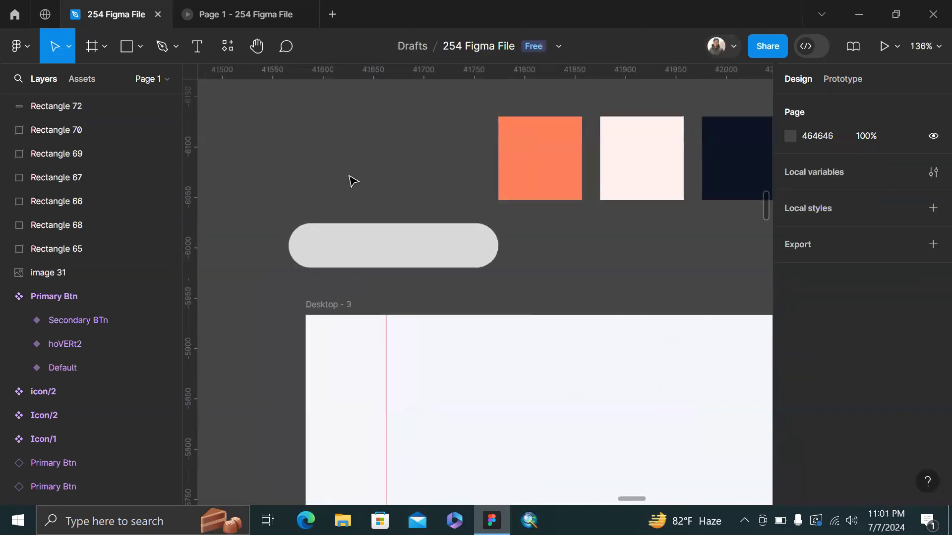
{"action": "left_click", "coordinate": [383, 236]}
{"action": "key", "text": "i"}
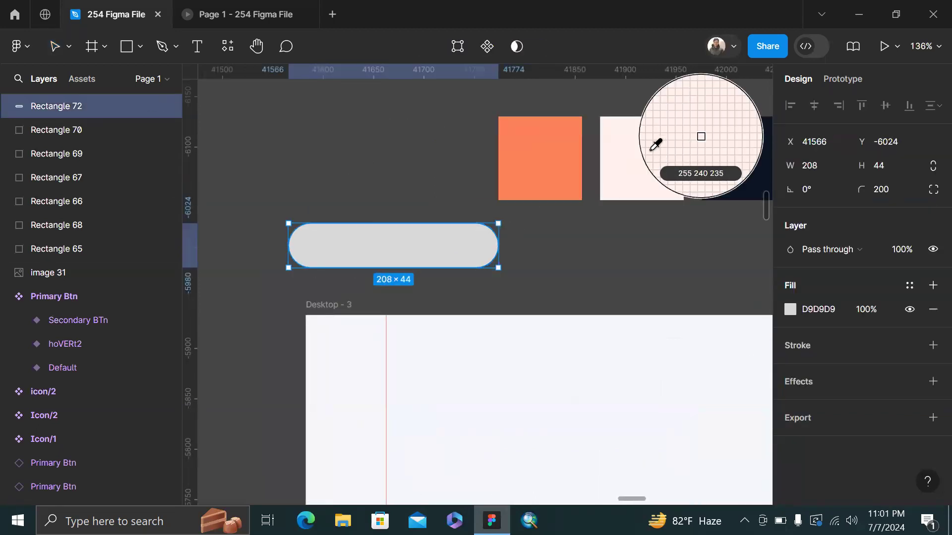
{"action": "left_click", "coordinate": [700, 136]}
{"action": "left_click", "coordinate": [601, 269]}
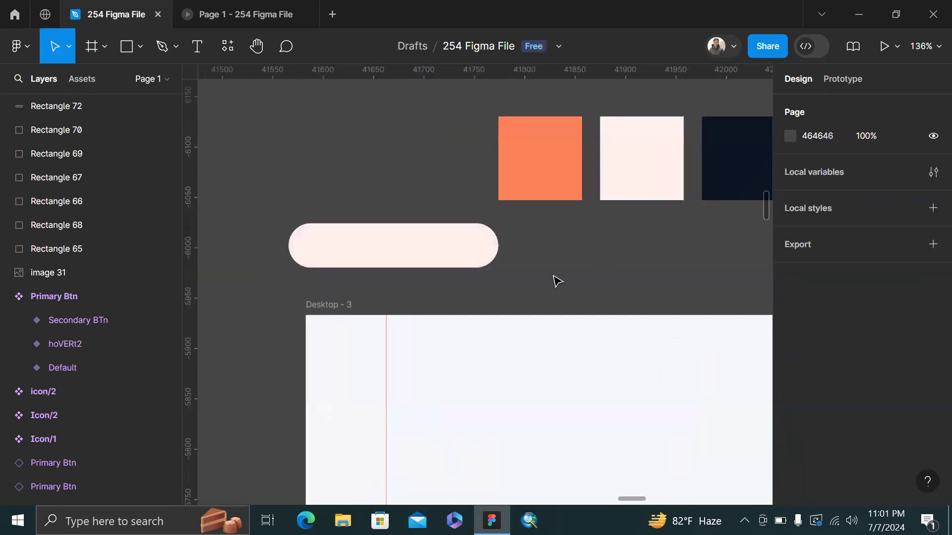
Add a 'Ready to help you' text label at font size 14
{"action": "key", "text": "t"}
{"action": "left_click", "coordinate": [568, 269]}
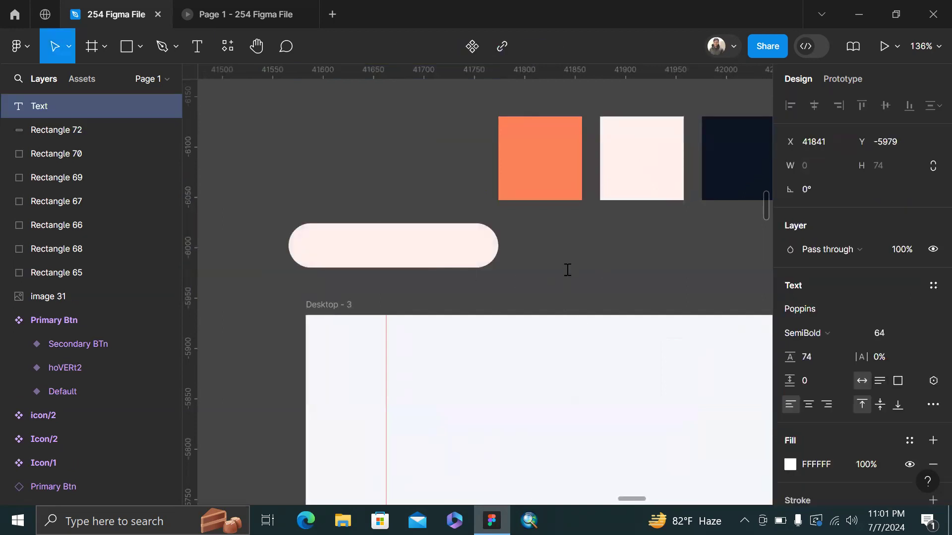
{"action": "type", "text": "Ready to help you"}
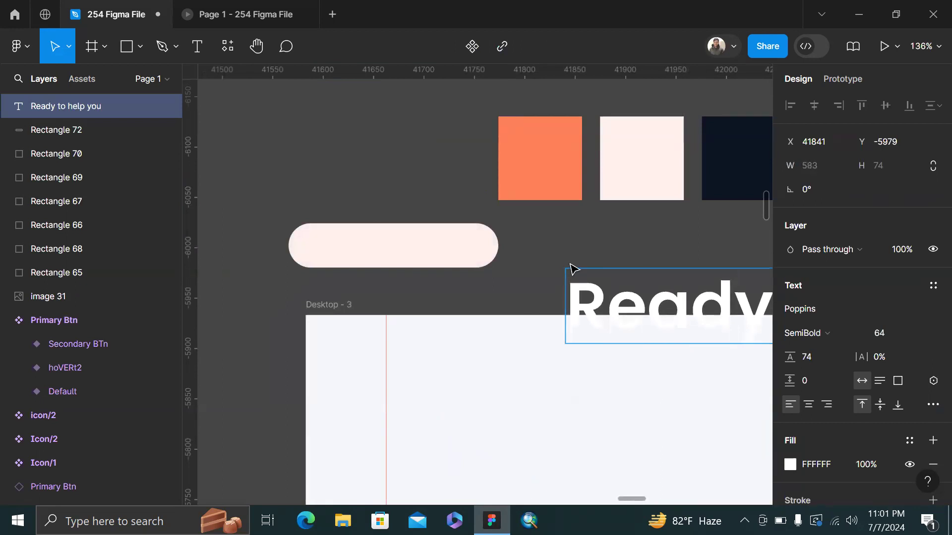
{"action": "key", "text": "Escape"}
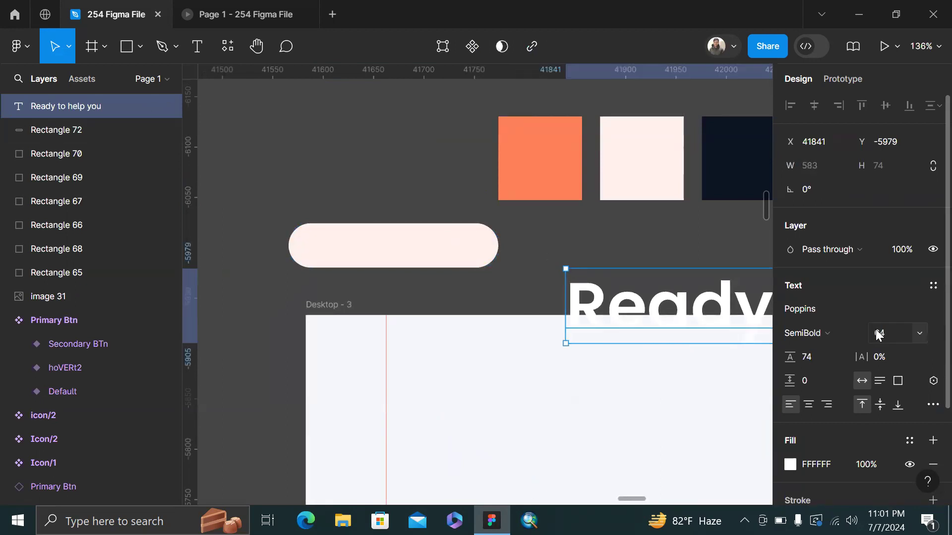
{"action": "key", "text": "Return"}
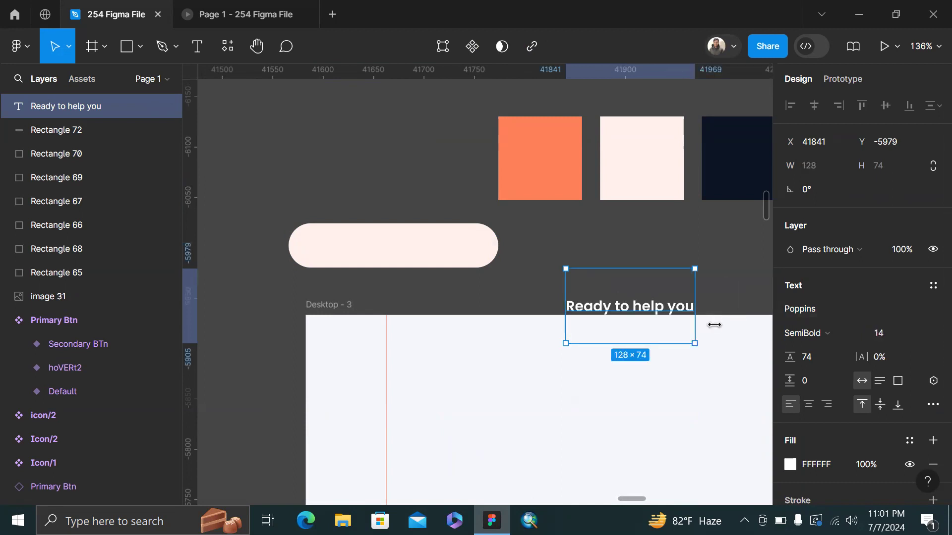
Set the label to Auto line height and Regular weight, and move it onto the pill
{"action": "left_click", "coordinate": [825, 357]}
{"action": "type", "text": "o"}
{"action": "key", "text": "Return"}
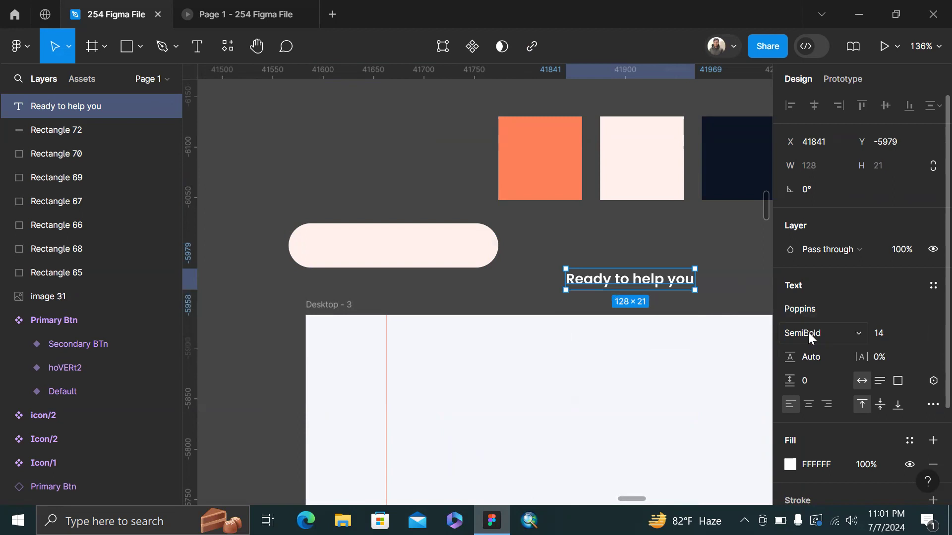
{"action": "left_click", "coordinate": [808, 332]}
{"action": "left_click", "coordinate": [844, 191]}
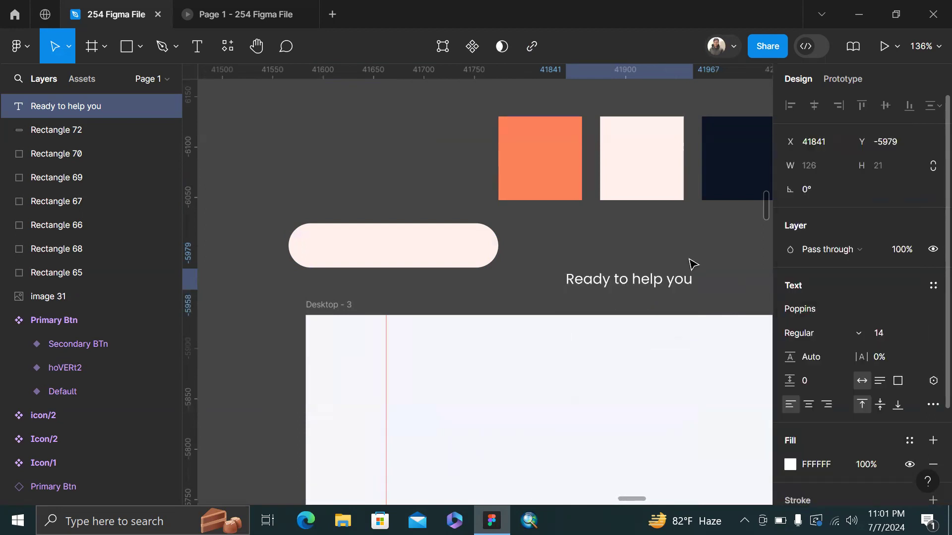
{"action": "left_click_drag", "start_coordinate": [662, 280], "coordinate": [414, 252]}
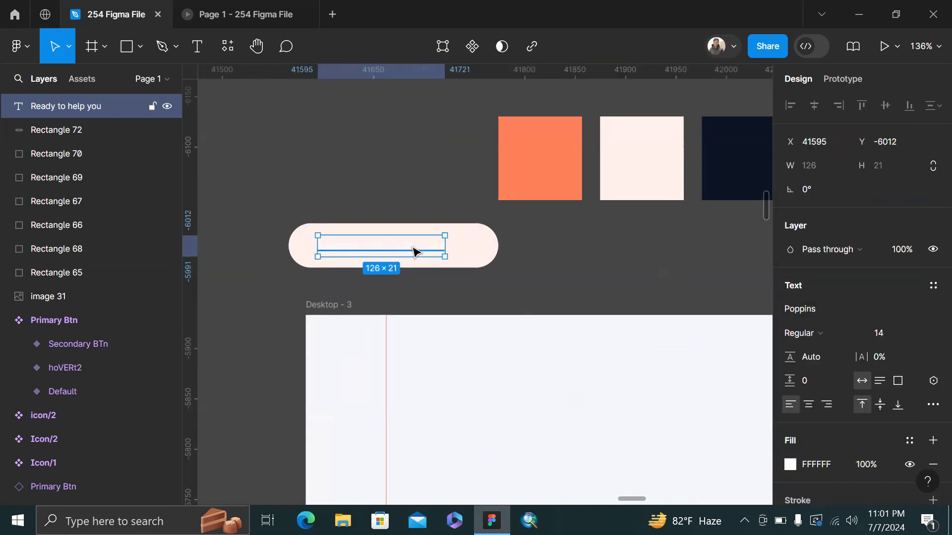
Colour the label orange FF8159 using the sampled orange swatch
{"action": "key", "text": "i"}
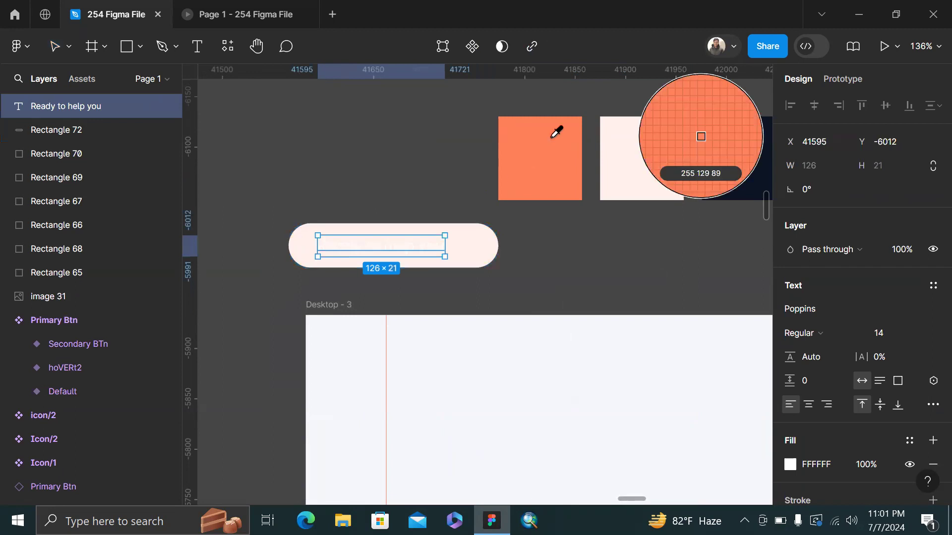
{"action": "left_click", "coordinate": [556, 132]}
{"action": "left_click", "coordinate": [485, 258]}
{"action": "scroll", "coordinate": [485, 258], "scroll_direction": "up", "scroll_amount": 3}
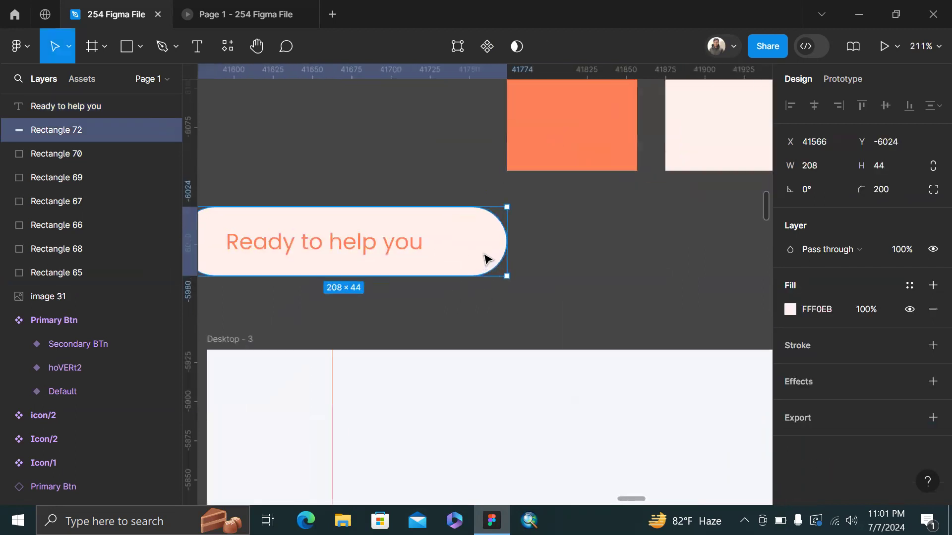
{"action": "scroll", "coordinate": [484, 259], "scroll_direction": "up", "scroll_amount": 2}
{"action": "scroll", "coordinate": [467, 256], "scroll_direction": "up", "scroll_amount": 1}
Shorten the peach pill behind the label by dragging its bottom edge up
{"action": "left_click", "coordinate": [448, 250]}
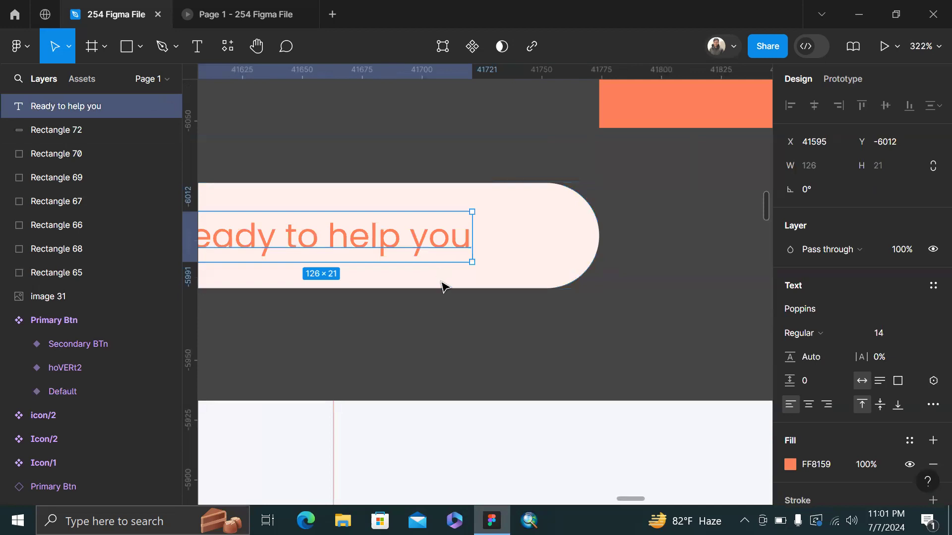
{"action": "left_click", "coordinate": [440, 287]}
{"action": "left_click_drag", "start_coordinate": [439, 274], "coordinate": [440, 263]}
{"action": "scroll", "coordinate": [440, 263], "scroll_direction": "down", "scroll_amount": 3}
{"action": "scroll", "coordinate": [431, 238], "scroll_direction": "down", "scroll_amount": 3}
{"action": "left_click", "coordinate": [428, 226]}
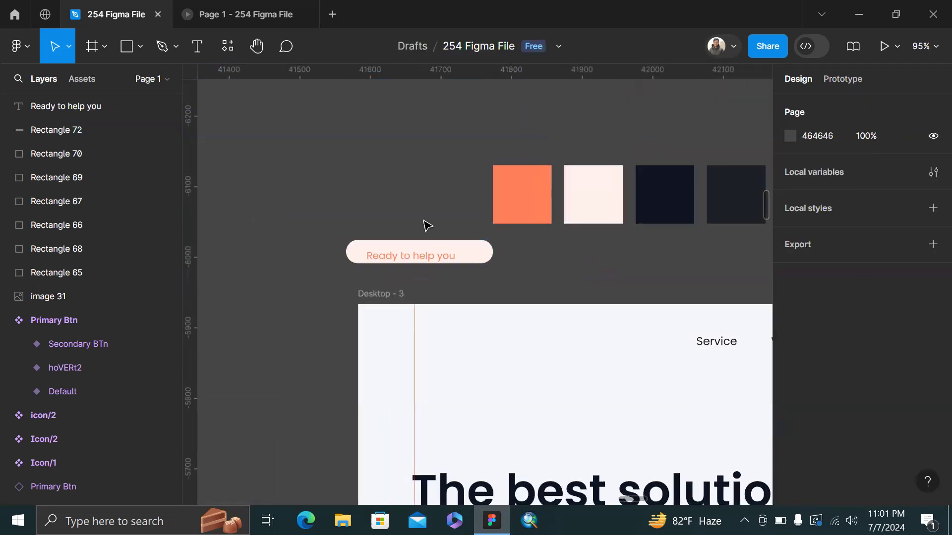
{"action": "scroll", "coordinate": [425, 223], "scroll_direction": "left", "scroll_amount": 10}
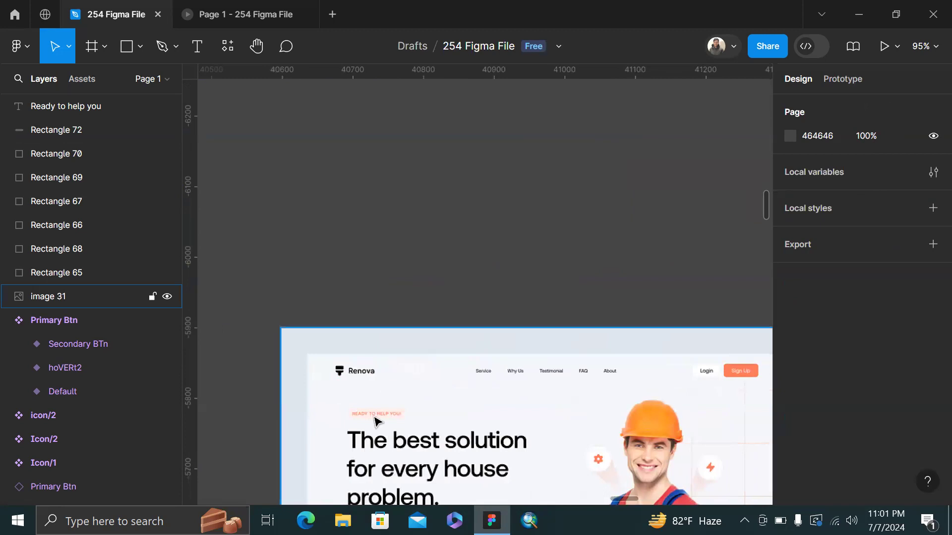
{"action": "scroll", "coordinate": [375, 422], "scroll_direction": "up", "scroll_amount": 3}
{"action": "scroll", "coordinate": [376, 421], "scroll_direction": "up", "scroll_amount": 3}
{"action": "scroll", "coordinate": [328, 427], "scroll_direction": "down", "scroll_amount": 3}
{"action": "scroll", "coordinate": [328, 427], "scroll_direction": "right", "scroll_amount": 5}
{"action": "scroll", "coordinate": [330, 424], "scroll_direction": "right", "scroll_amount": 7}
{"action": "scroll", "coordinate": [366, 385], "scroll_direction": "right", "scroll_amount": 2}
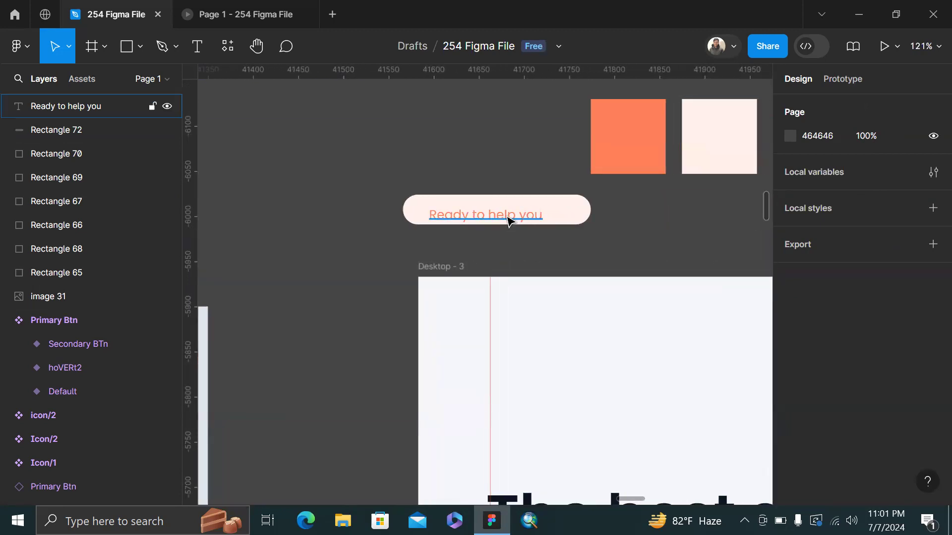
Set the label to all capitals in the advanced type settings
{"action": "left_click", "coordinate": [508, 221]}
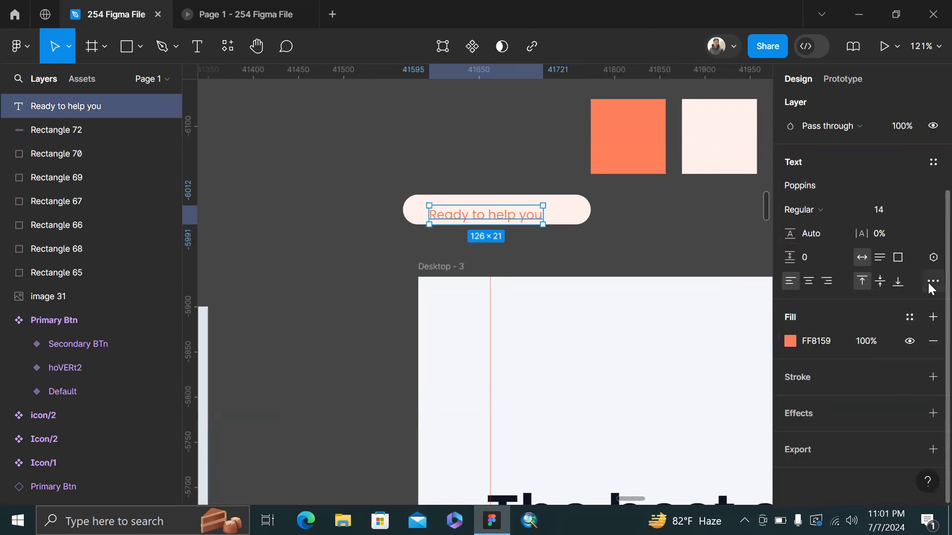
{"action": "left_click", "coordinate": [932, 283]}
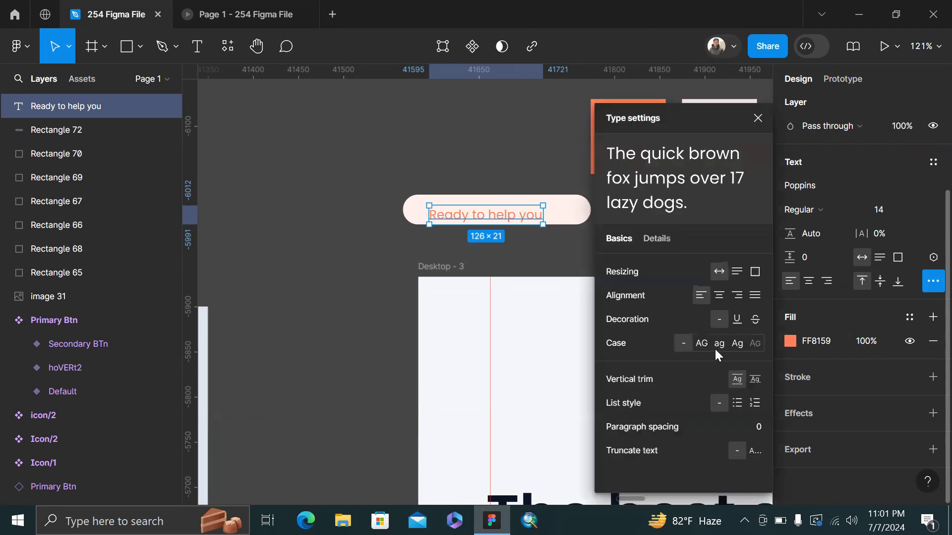
{"action": "left_click", "coordinate": [701, 343]}
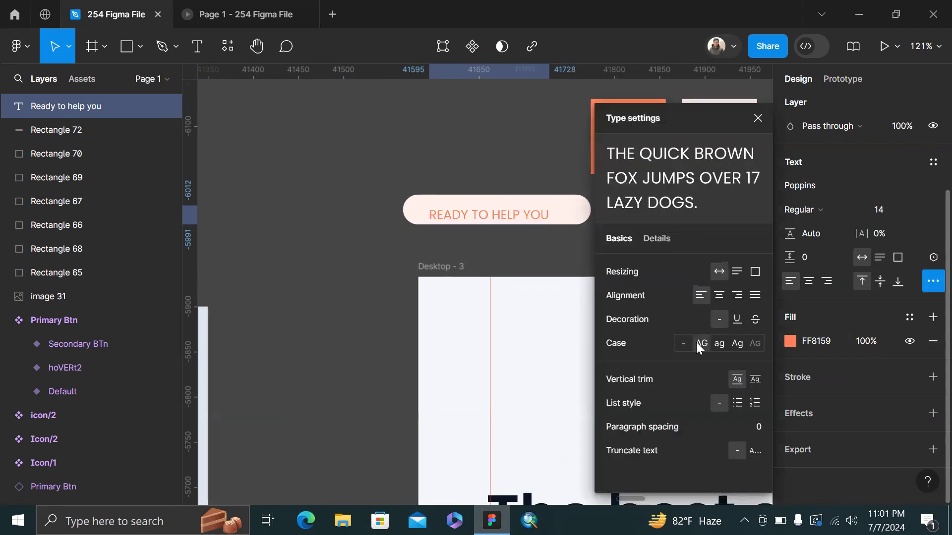
{"action": "scroll", "coordinate": [486, 181], "scroll_direction": "right", "scroll_amount": 2}
{"action": "left_click", "coordinate": [484, 182]}
{"action": "scroll", "coordinate": [483, 183], "scroll_direction": "up", "scroll_amount": 3}
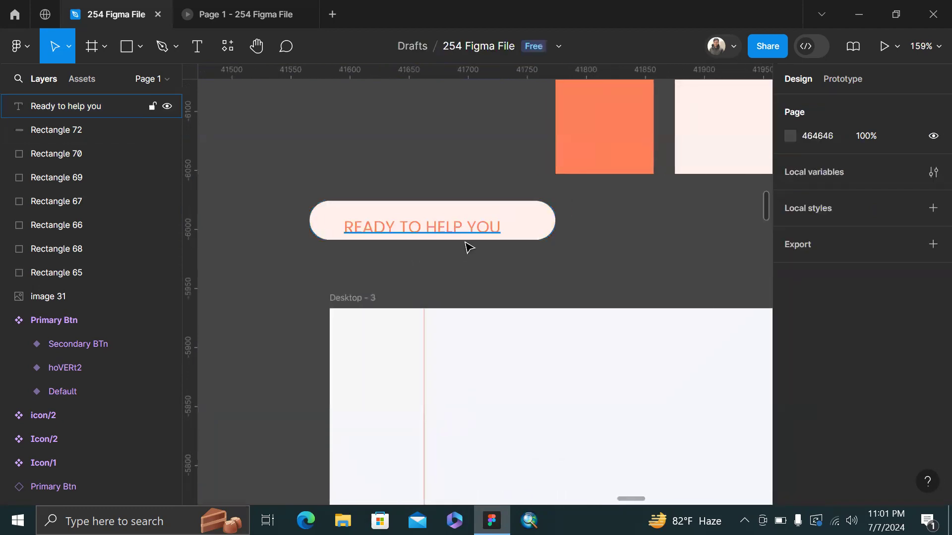
Centre the label vertically and horizontally within the pill
{"action": "left_click", "coordinate": [496, 233]}
{"action": "left_click", "coordinate": [538, 218], "text": "shift"}
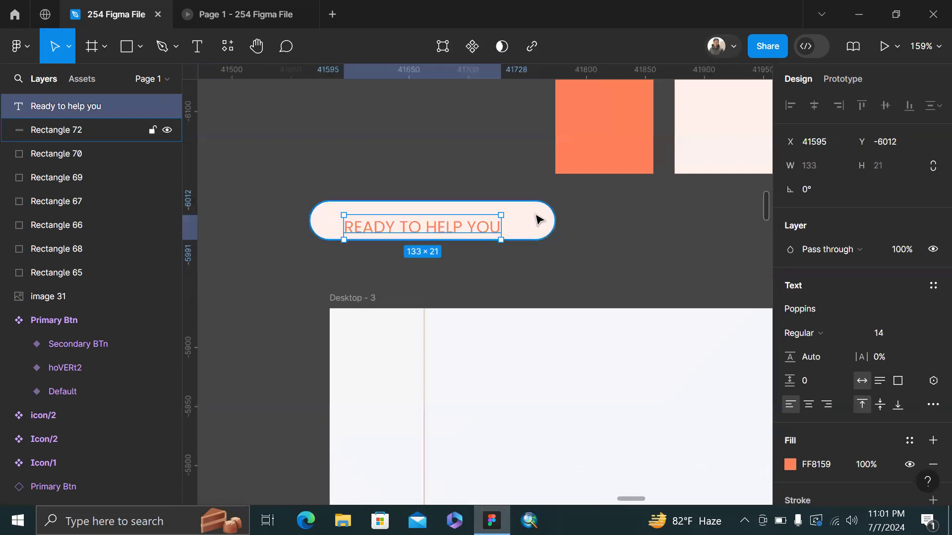
{"action": "left_click", "coordinate": [887, 103]}
{"action": "left_click", "coordinate": [811, 106]}
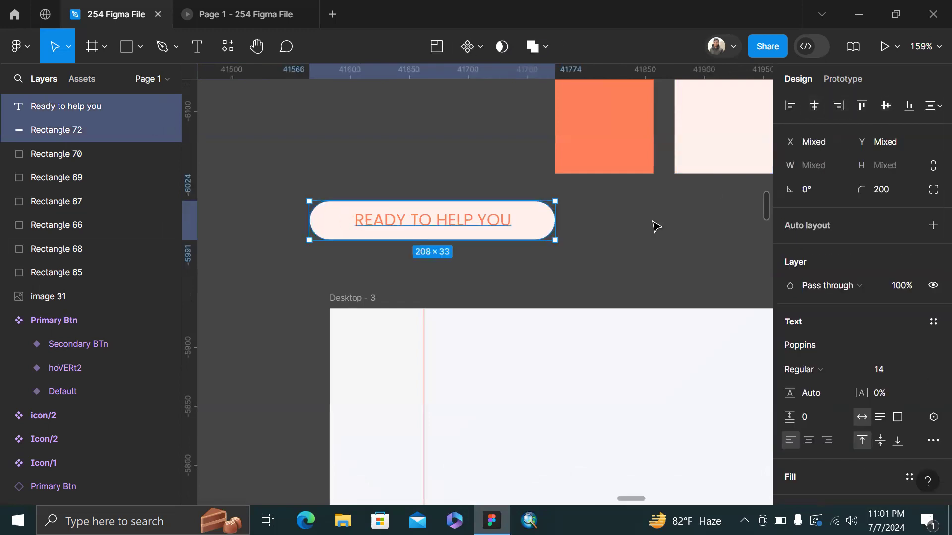
{"action": "left_click", "coordinate": [652, 226]}
Widen the label's letter spacing to about 4% and recentre it horizontally on the pill
{"action": "left_click", "coordinate": [474, 230]}
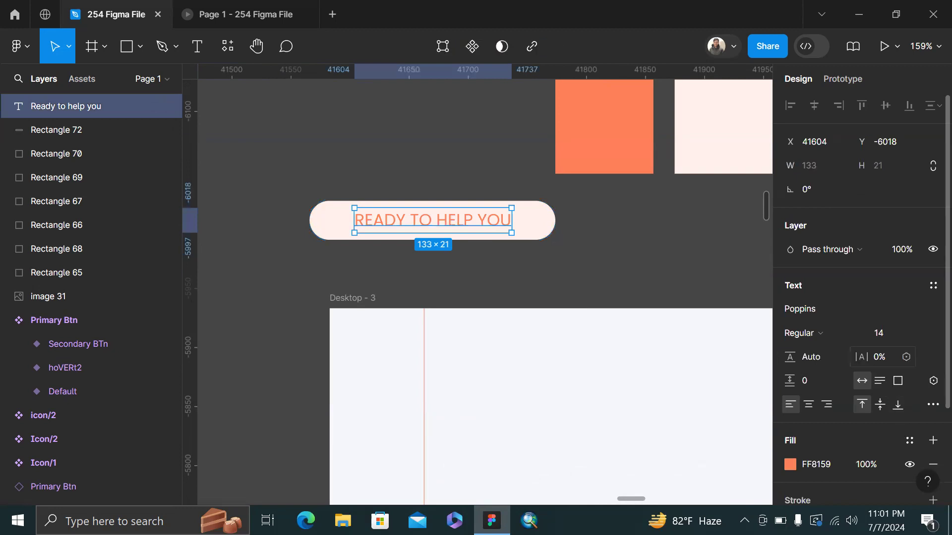
{"action": "left_click_drag", "start_coordinate": [861, 357], "coordinate": [866, 357]}
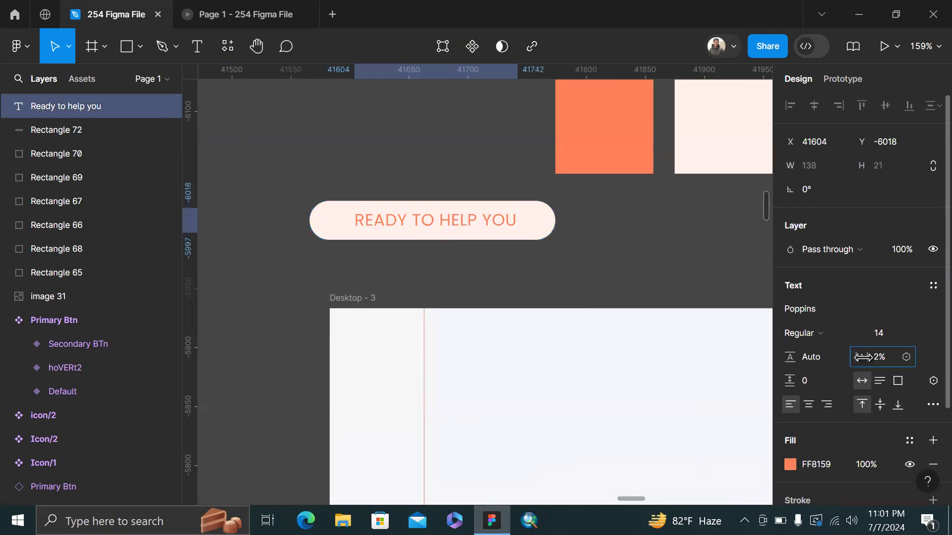
{"action": "left_click", "coordinate": [556, 224], "text": "shift"}
{"action": "left_click", "coordinate": [813, 106]}
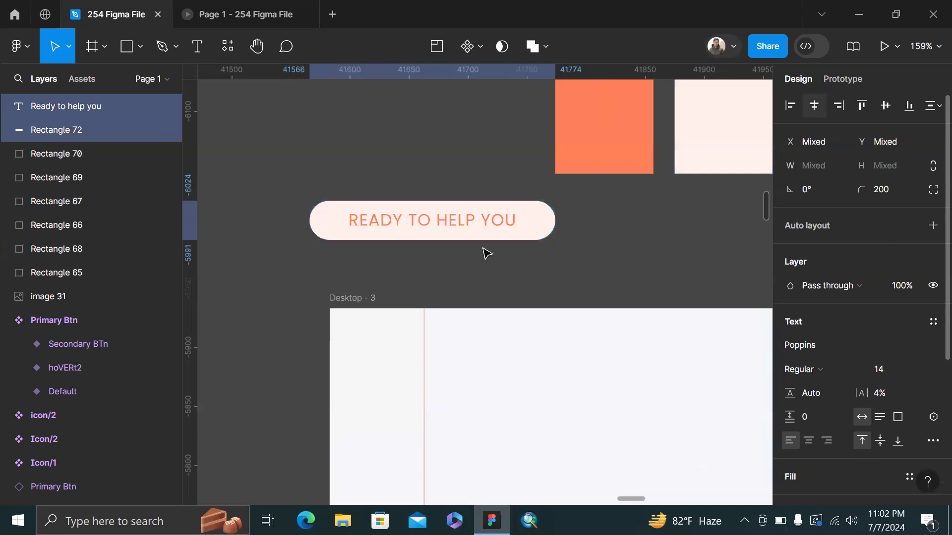
{"action": "left_click", "coordinate": [527, 242], "text": "shift"}
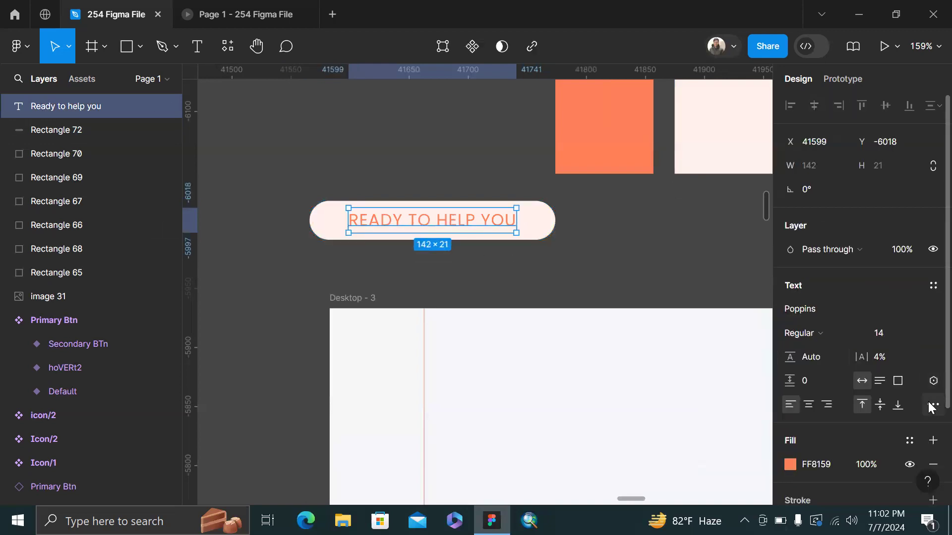
Trim the label to cap height, recentre it vertically, nudge it down 1 px, and select it with the pill
{"action": "left_click", "coordinate": [932, 404]}
{"action": "left_click", "coordinate": [755, 380]}
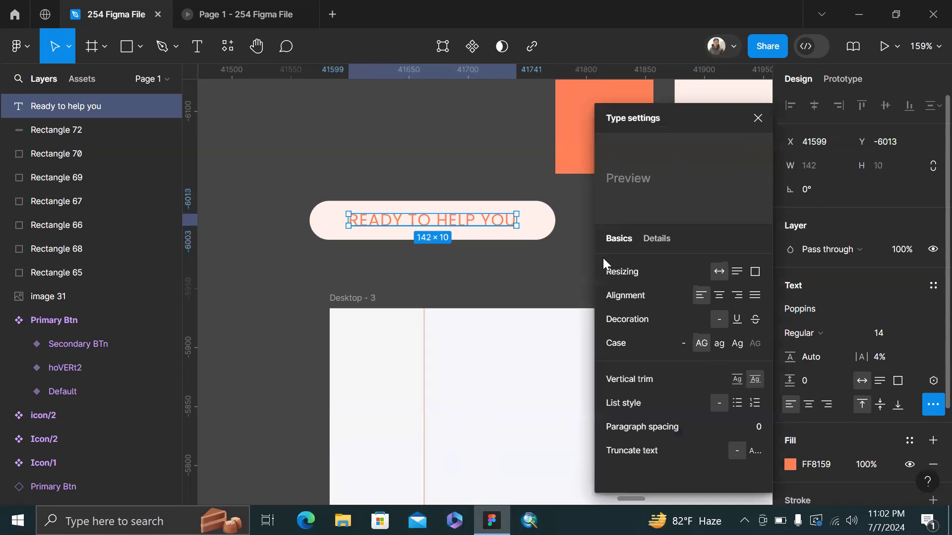
{"action": "left_click", "coordinate": [540, 233], "text": "shift"}
{"action": "left_click", "coordinate": [888, 105]}
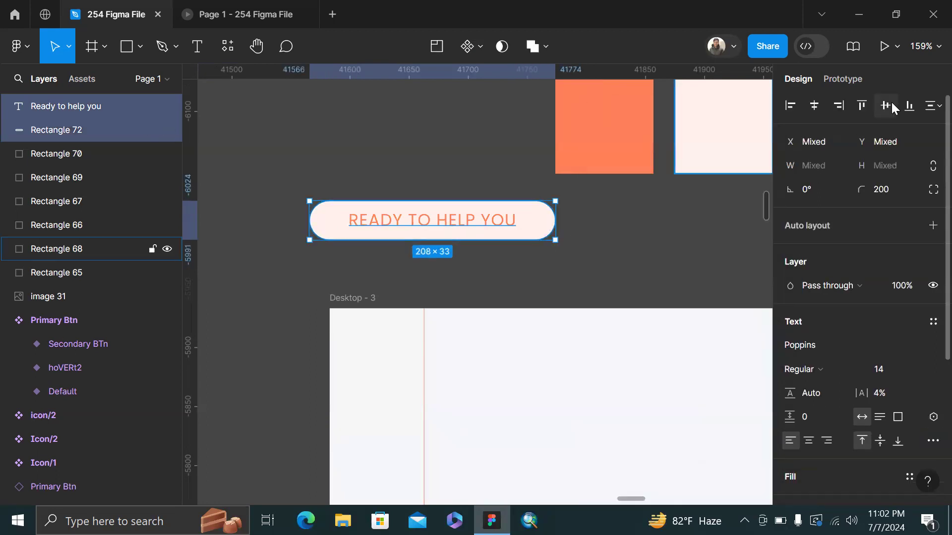
{"action": "left_click", "coordinate": [488, 220]}
{"action": "scroll", "coordinate": [488, 221], "scroll_direction": "up", "scroll_amount": 3, "text": "ctrl"}
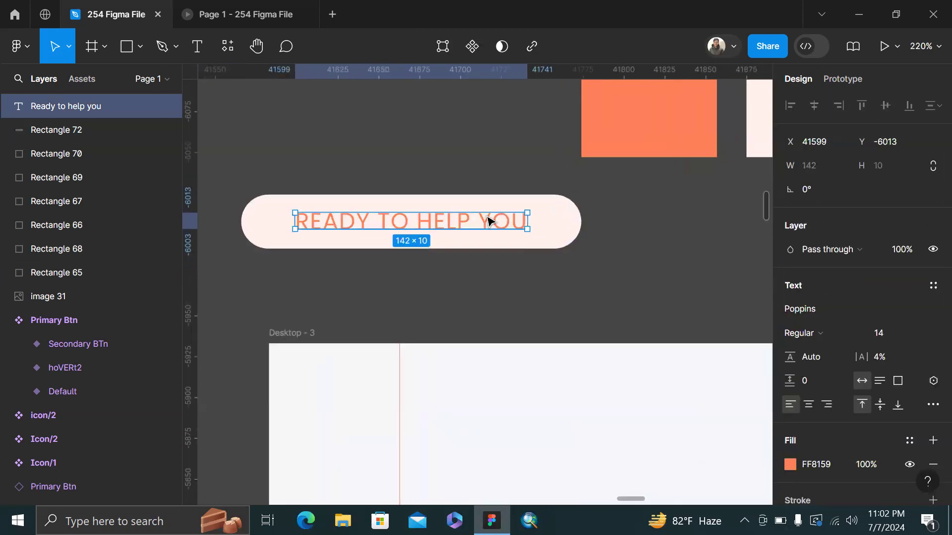
{"action": "key", "text": "Down"}
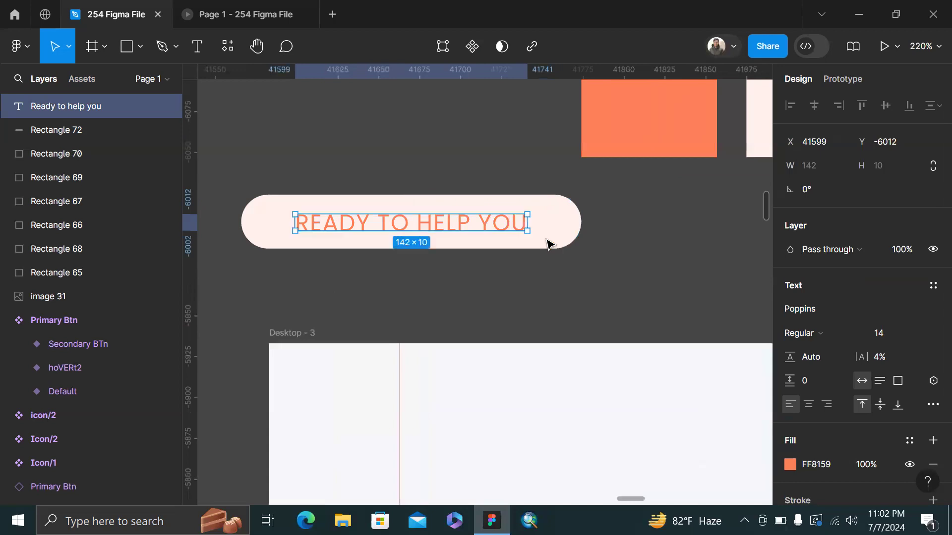
{"action": "left_click_drag", "start_coordinate": [314, 194], "coordinate": [280, 198]}
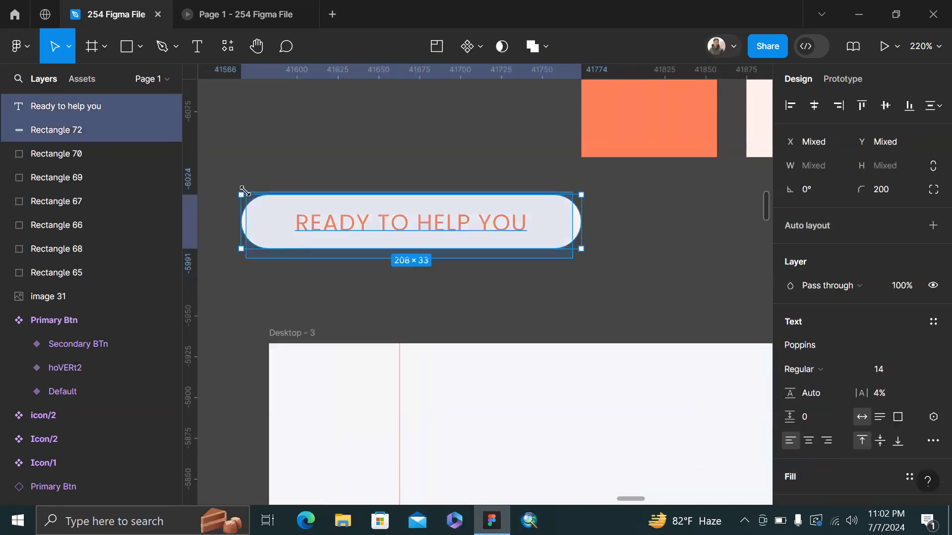
Wrap the badge in an auto-layout frame with separate horizontal and vertical padding
{"action": "key", "text": "shift+a"}
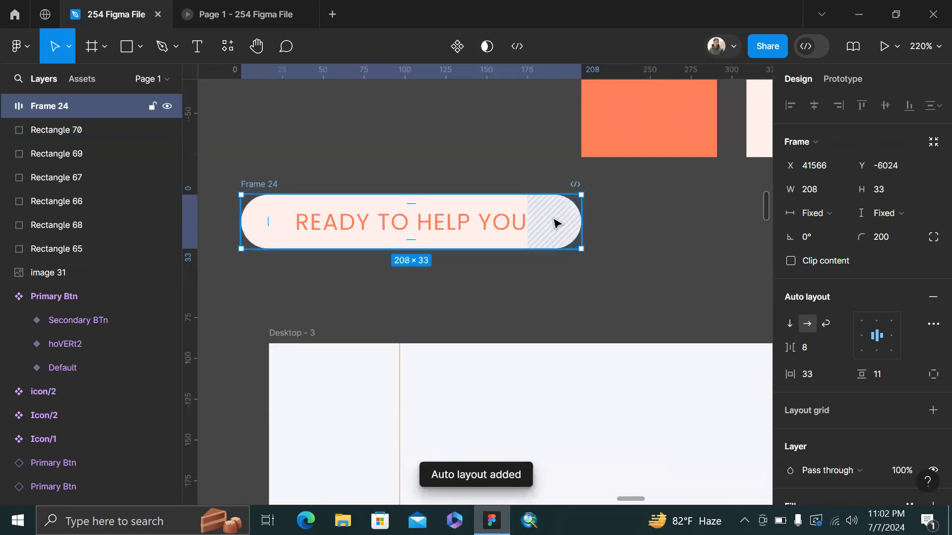
{"action": "left_click", "coordinate": [819, 371]}
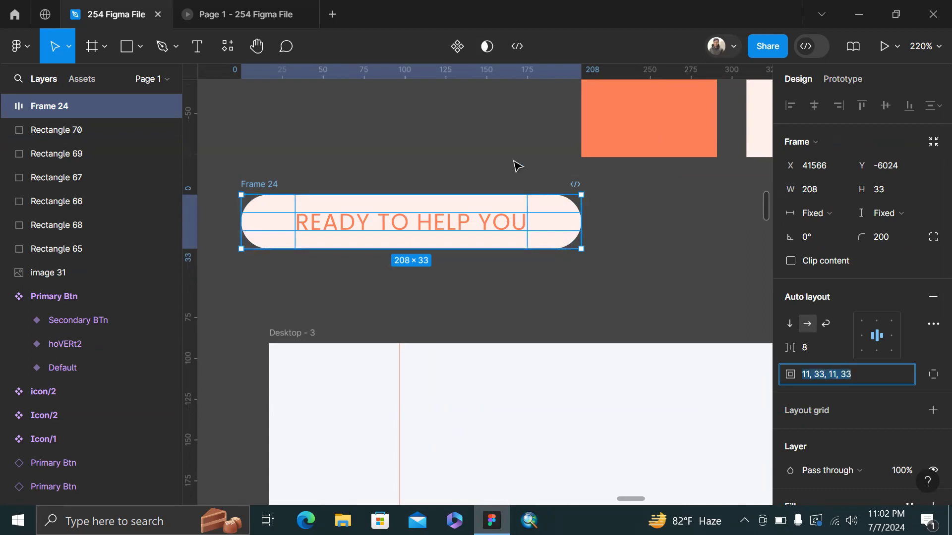
{"action": "left_click", "coordinate": [559, 185]}
{"action": "left_click", "coordinate": [542, 232]}
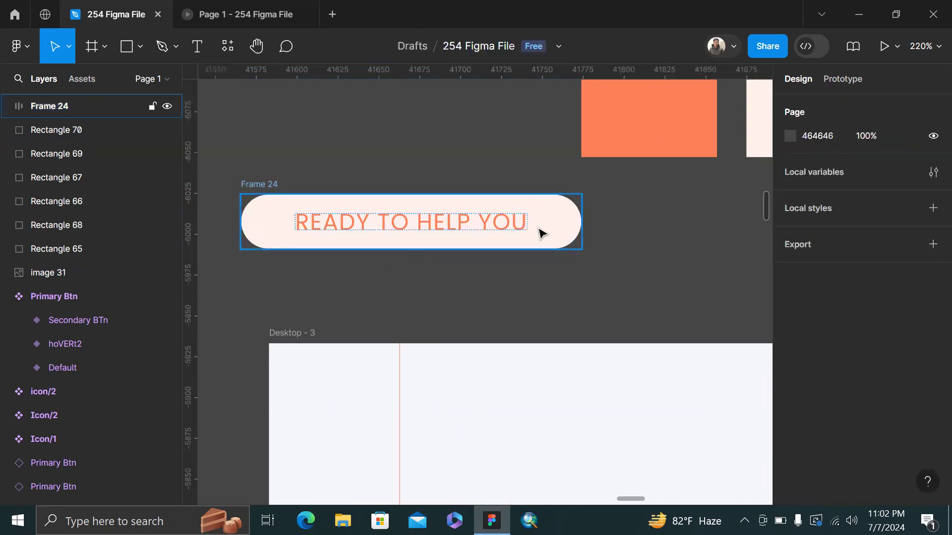
Set the badge padding to 32 horizontal and 12 vertical, then cut it for Desktop - 3
{"action": "left_click", "coordinate": [825, 380]}
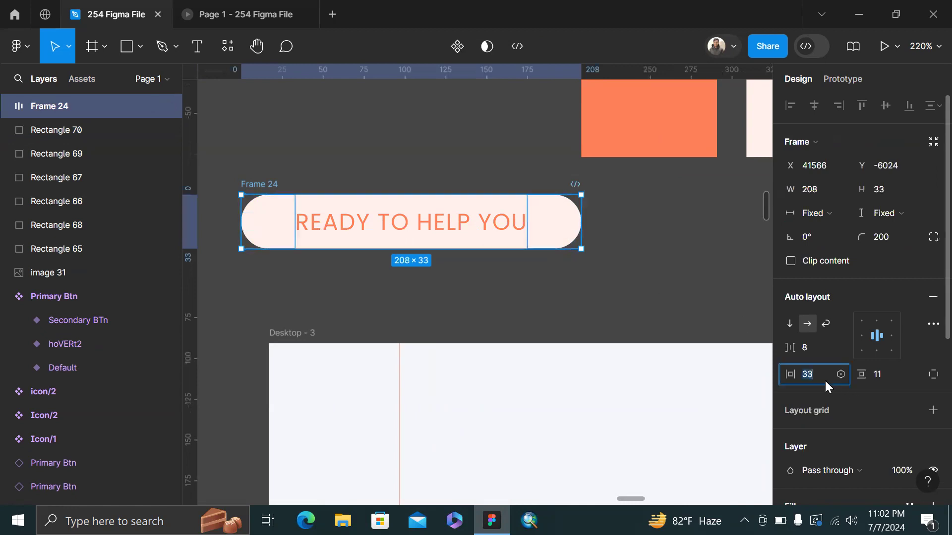
{"action": "key", "text": "Down"}
{"action": "left_click", "coordinate": [885, 367]}
{"action": "key", "text": "Up"}
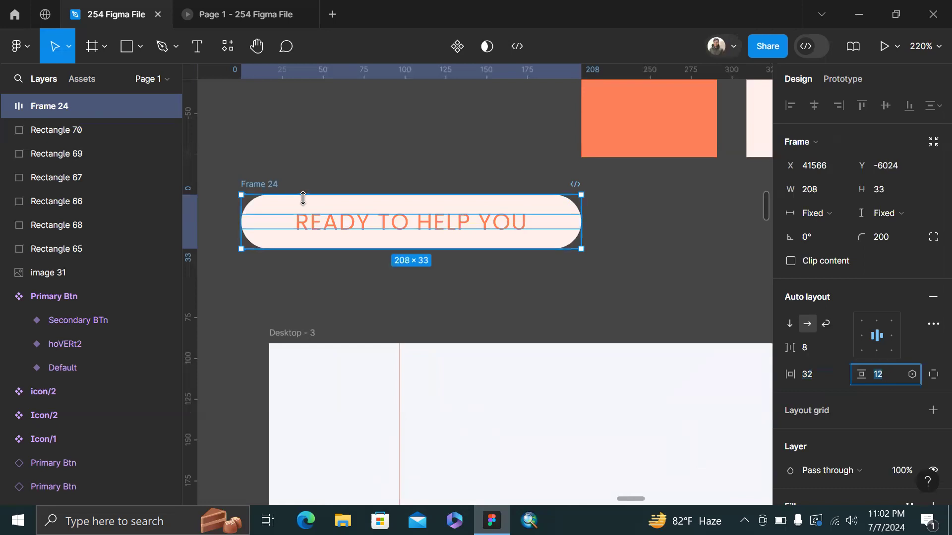
{"action": "scroll", "coordinate": [302, 197], "scroll_direction": "down", "scroll_amount": 5}
{"action": "key", "text": "BackSpace"}
{"action": "scroll", "coordinate": [293, 254], "scroll_direction": "down", "scroll_amount": 3}
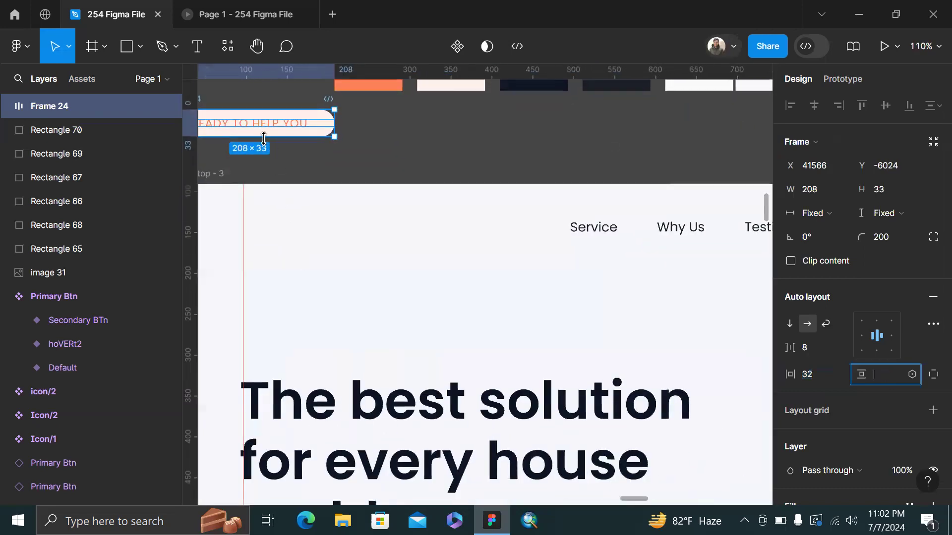
{"action": "scroll", "coordinate": [347, 277], "scroll_direction": "left", "scroll_amount": 2}
{"action": "key", "text": "Escape"}
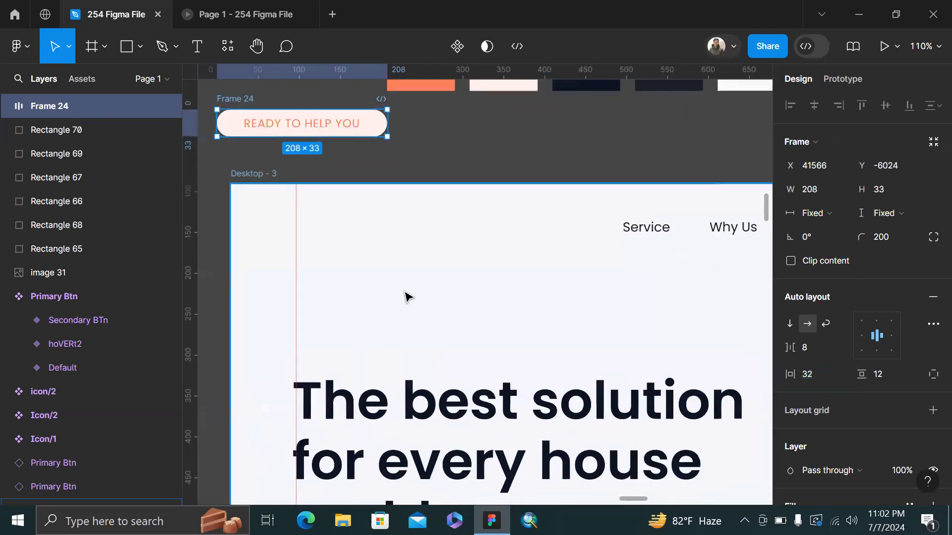
{"action": "key", "text": "Delete"}
{"action": "left_click", "coordinate": [405, 297]}
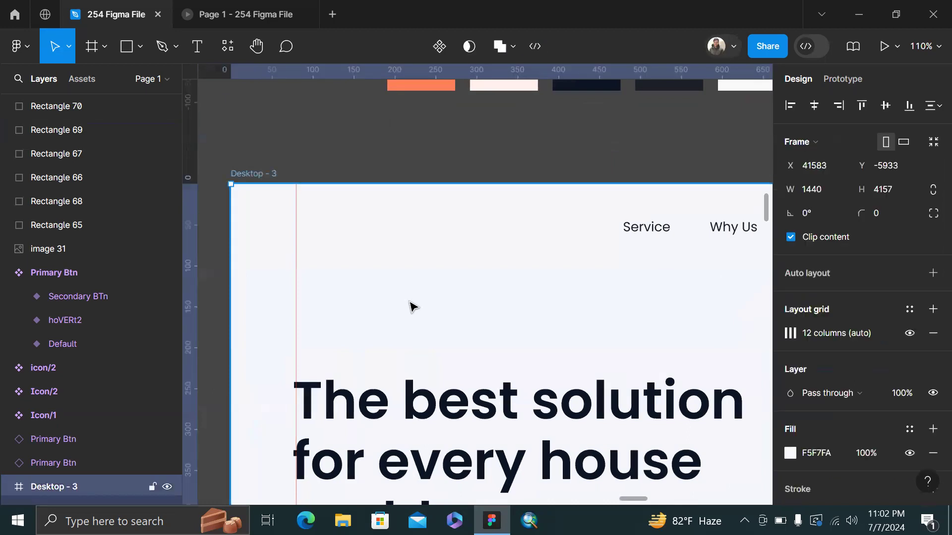
Paste the badge into Desktop - 3 above the heading and narrow it to 171 wide
{"action": "key", "text": "ctrl+z"}
{"action": "mouse_move", "coordinate": [378, 329]}
{"action": "left_mouse_down"}
{"action": "mouse_move", "coordinate": [317, 347]}
{"action": "mouse_move", "coordinate": [399, 349]}
{"action": "left_mouse_up"}
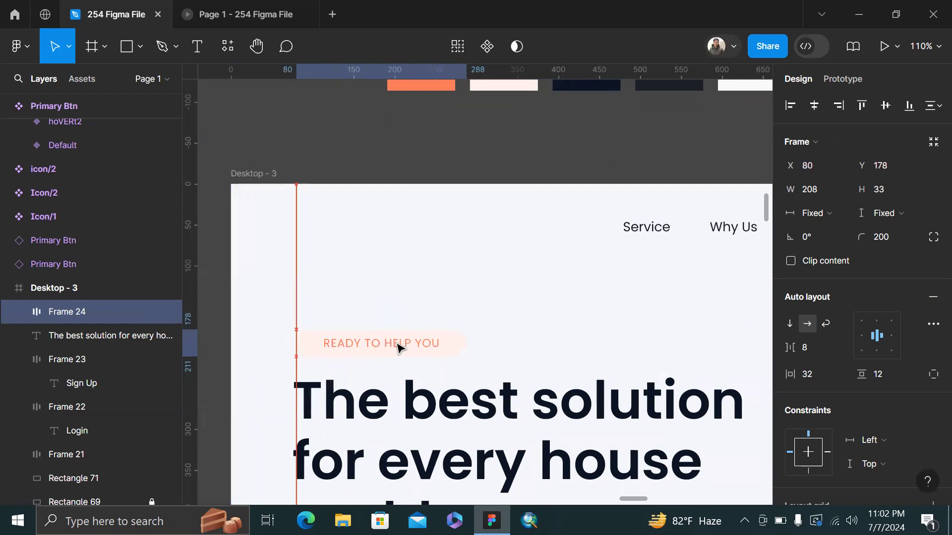
{"action": "scroll", "coordinate": [399, 348], "scroll_direction": "left", "scroll_amount": 10}
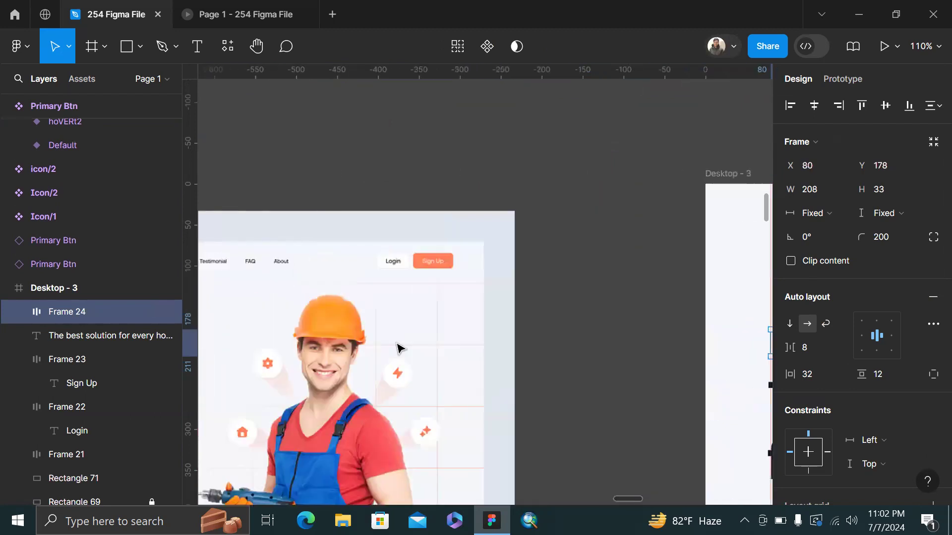
{"action": "scroll", "coordinate": [365, 293], "scroll_direction": "up", "scroll_amount": 3}
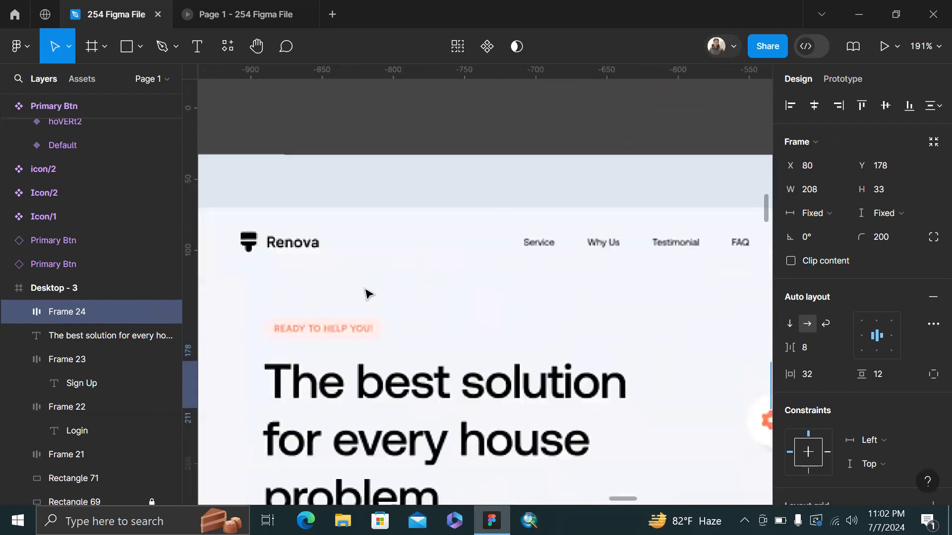
{"action": "scroll", "coordinate": [365, 293], "scroll_direction": "down", "scroll_amount": 3}
{"action": "scroll", "coordinate": [328, 325], "scroll_direction": "up", "scroll_amount": 2}
{"action": "scroll", "coordinate": [329, 325], "scroll_direction": "right", "scroll_amount": 5}
{"action": "scroll", "coordinate": [396, 314], "scroll_direction": "down", "scroll_amount": 4}
{"action": "scroll", "coordinate": [623, 302], "scroll_direction": "up", "scroll_amount": 4}
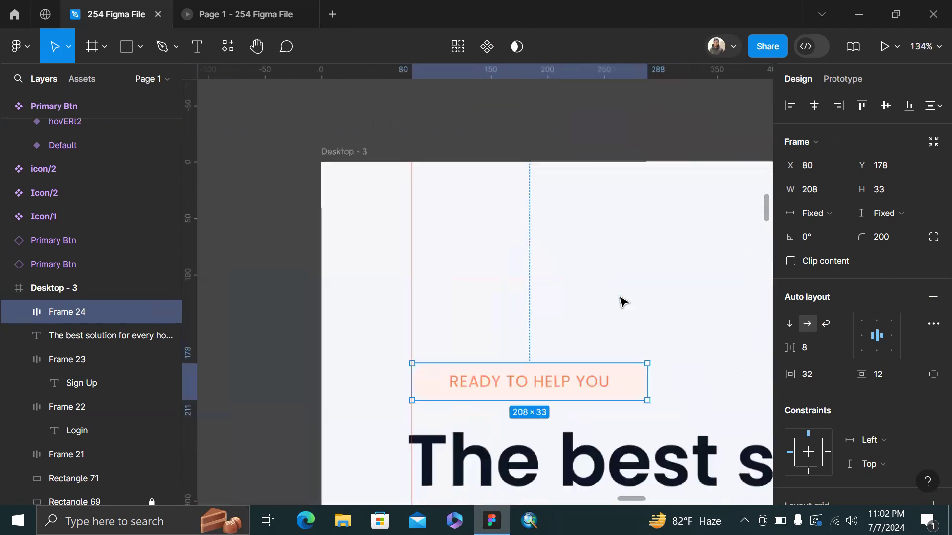
{"action": "scroll", "coordinate": [623, 302], "scroll_direction": "up", "scroll_amount": 2}
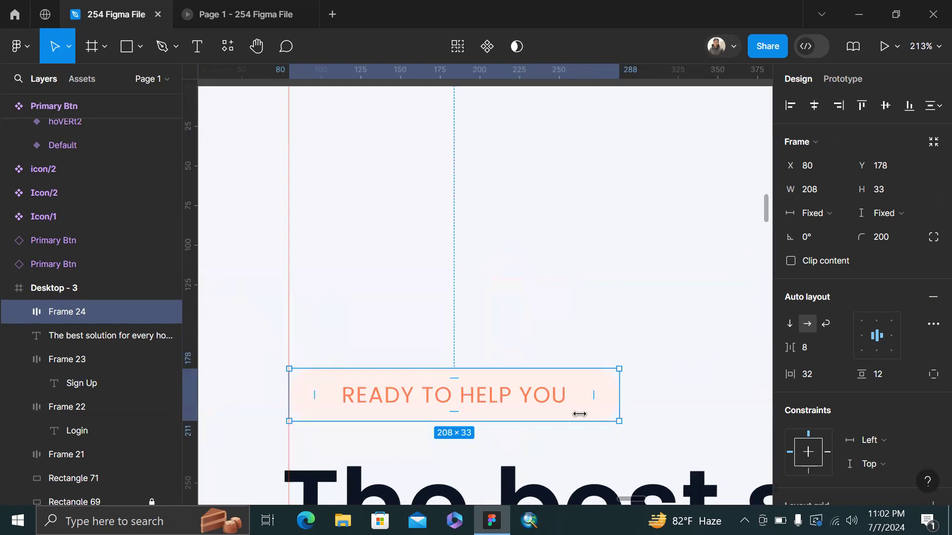
{"action": "left_click_drag", "start_coordinate": [579, 414], "coordinate": [560, 420]}
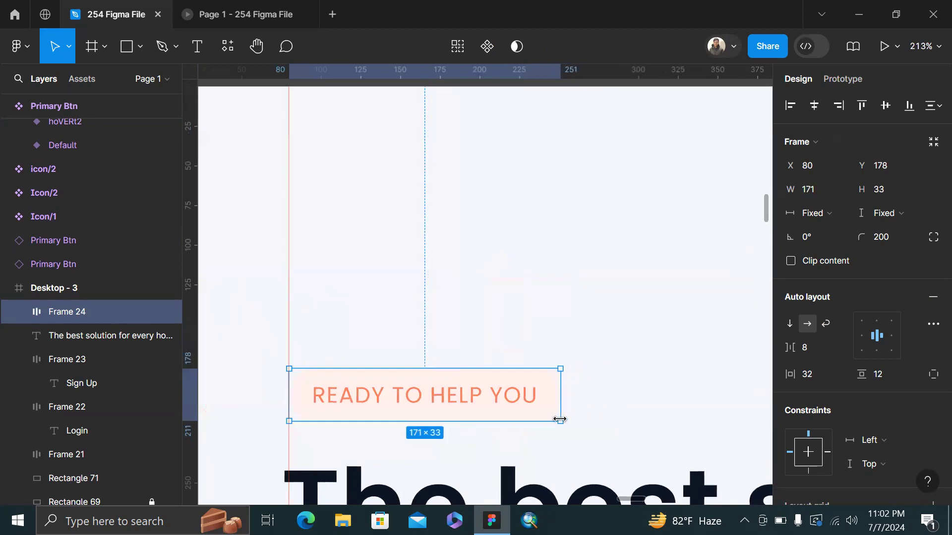
Nudge the heading slightly, then put it back at x 80
{"action": "left_click", "coordinate": [540, 251]}
{"action": "scroll", "coordinate": [541, 252], "scroll_direction": "down", "scroll_amount": 2}
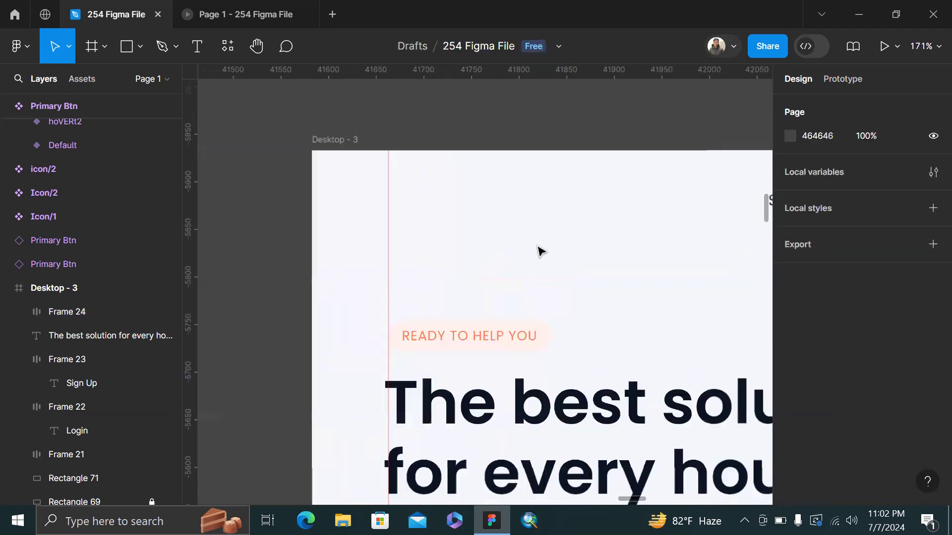
{"action": "scroll", "coordinate": [510, 281], "scroll_direction": "down", "scroll_amount": 2}
{"action": "scroll", "coordinate": [511, 280], "scroll_direction": "up", "scroll_amount": 1}
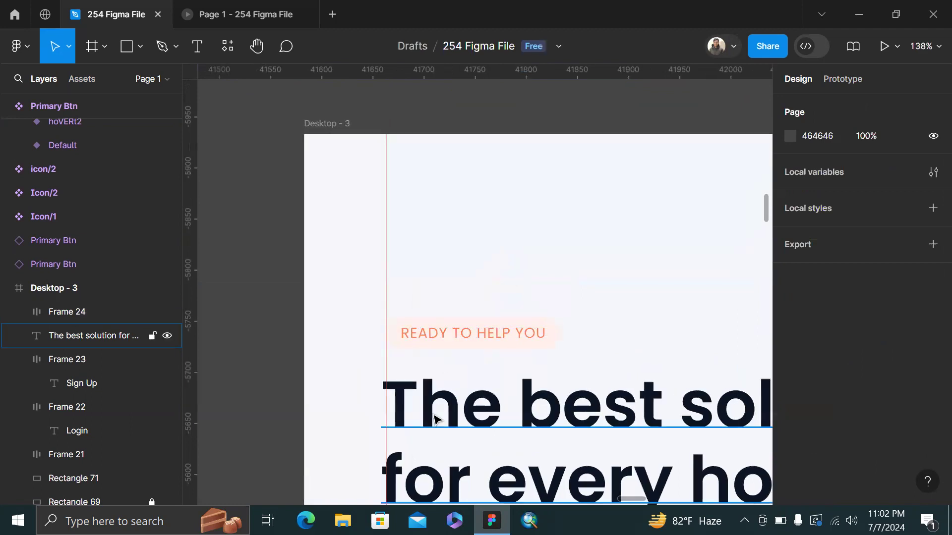
{"action": "left_click", "coordinate": [434, 421]}
{"action": "scroll", "coordinate": [433, 420], "scroll_direction": "up", "scroll_amount": 2}
{"action": "left_click_drag", "start_coordinate": [431, 427], "coordinate": [435, 426]}
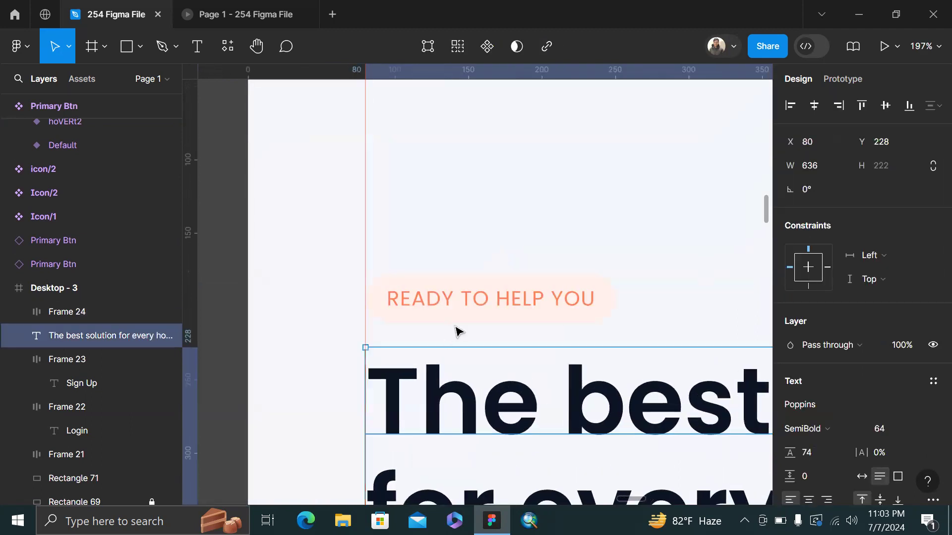
{"action": "left_click", "coordinate": [502, 243]}
Move the heading and badge together right to x 103
{"action": "scroll", "coordinate": [502, 243], "scroll_direction": "down", "scroll_amount": 2}
{"action": "scroll", "coordinate": [501, 244], "scroll_direction": "down", "scroll_amount": 1}
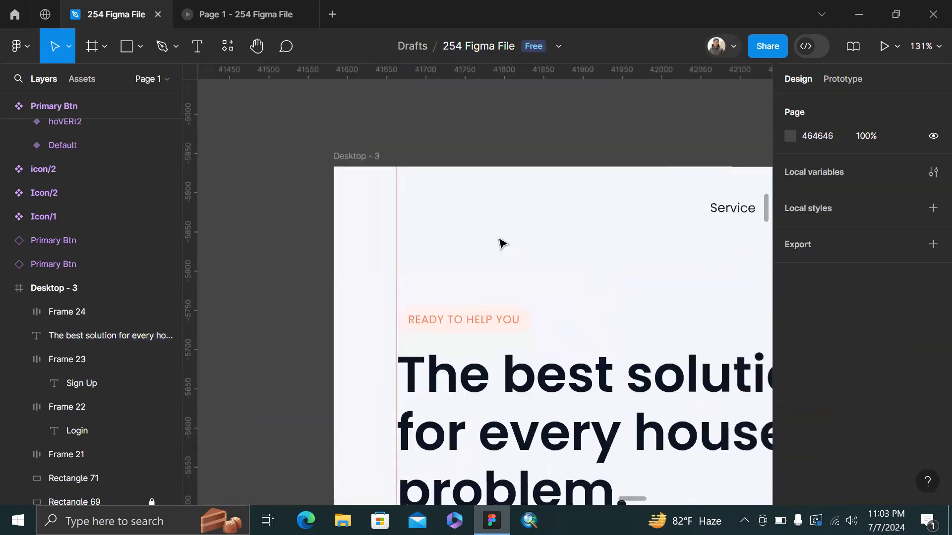
{"action": "scroll", "coordinate": [501, 244], "scroll_direction": "down", "scroll_amount": 5}
{"action": "left_click", "coordinate": [477, 306]}
{"action": "scroll", "coordinate": [477, 306], "scroll_direction": "up", "scroll_amount": 2}
{"action": "left_click", "coordinate": [495, 259], "text": "shift"}
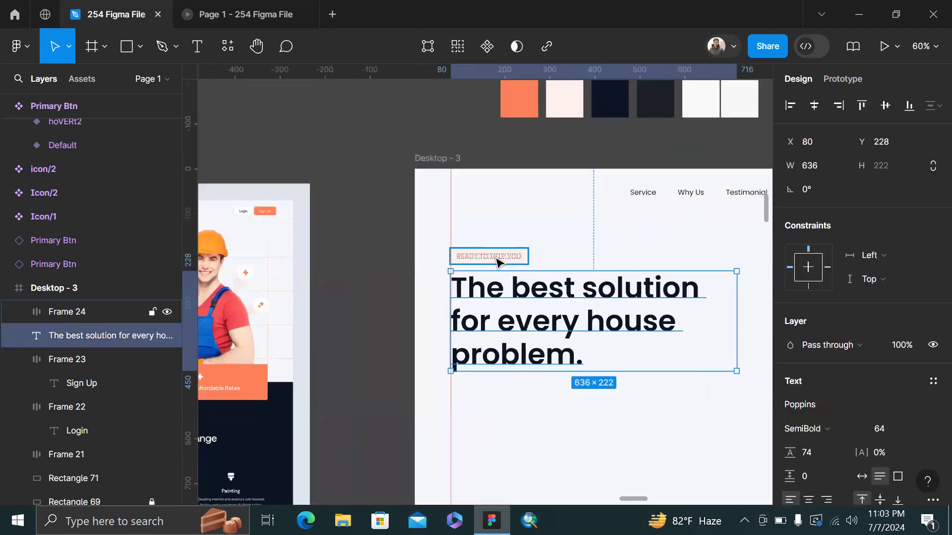
{"action": "left_click_drag", "start_coordinate": [502, 340], "coordinate": [511, 337]}
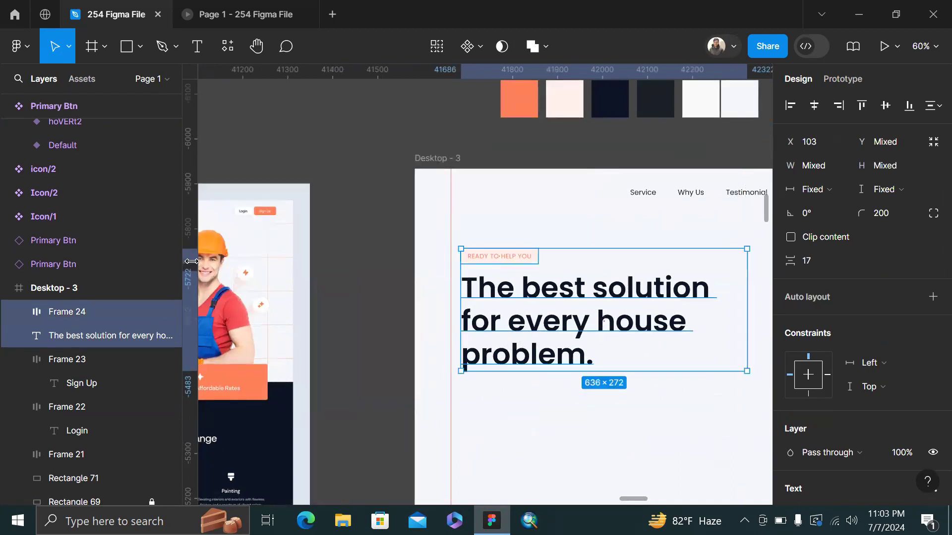
Add a vertical guide on the left margin at 80
{"action": "left_click_drag", "start_coordinate": [273, 272], "coordinate": [464, 270]}
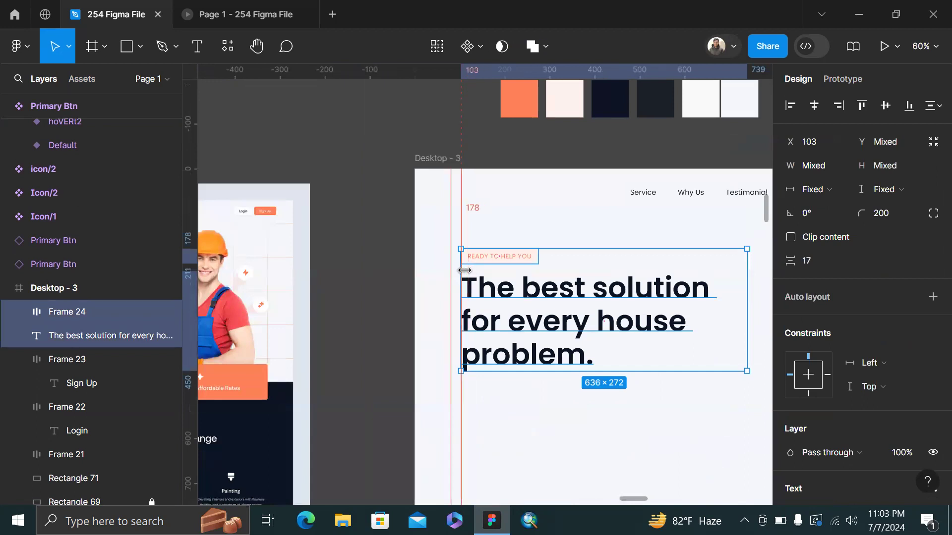
{"action": "left_click", "coordinate": [487, 200]}
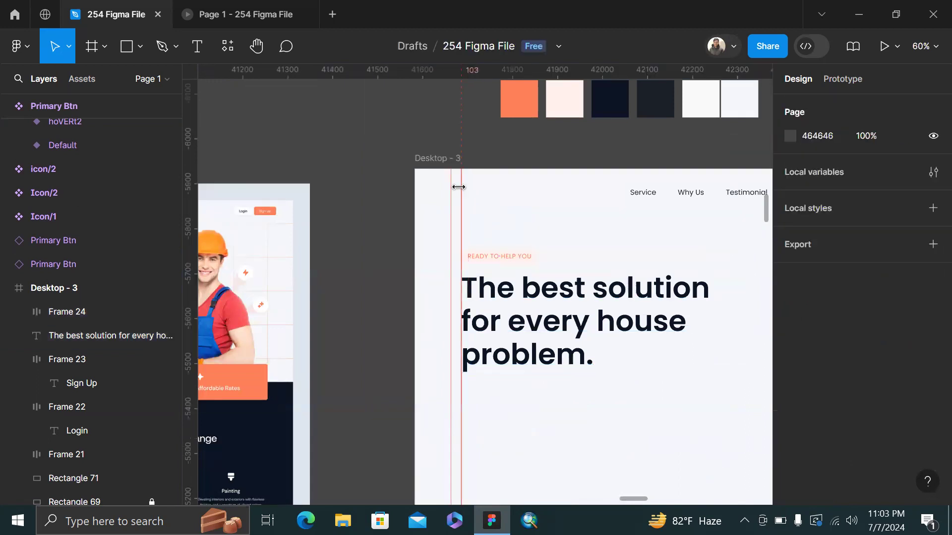
{"action": "left_click_drag", "start_coordinate": [455, 186], "coordinate": [456, 185]}
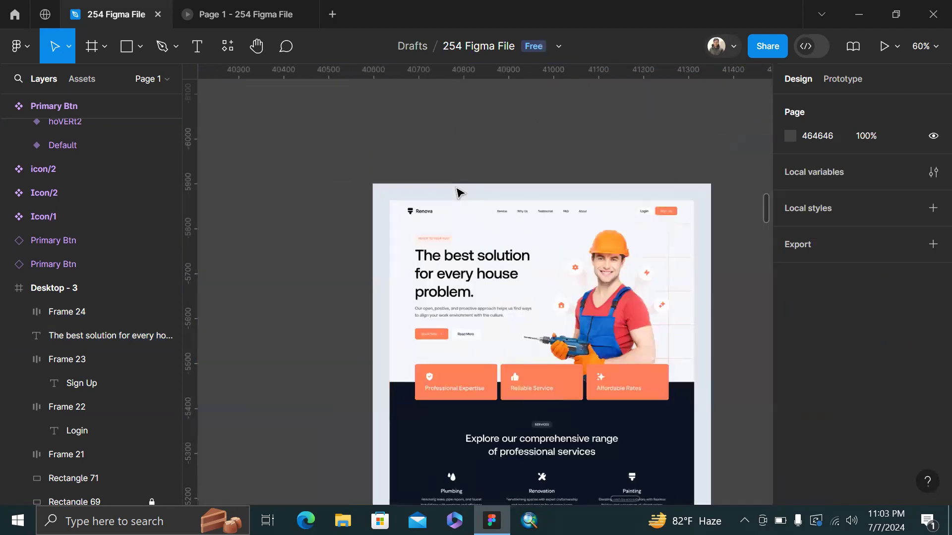
Add guides at the reference logo's and reference heading's left edges
{"action": "scroll", "coordinate": [455, 190], "scroll_direction": "up", "scroll_amount": 5}
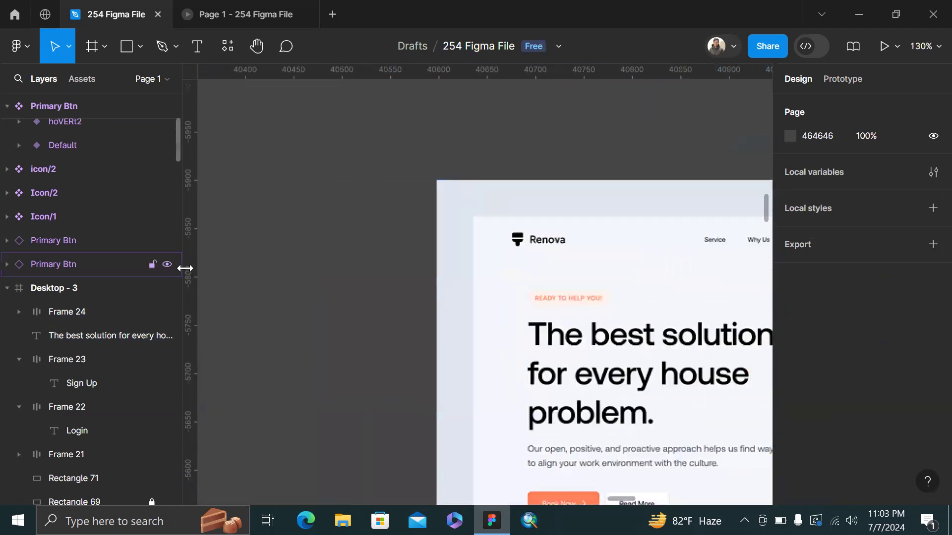
{"action": "left_click_drag", "start_coordinate": [188, 270], "coordinate": [511, 285]}
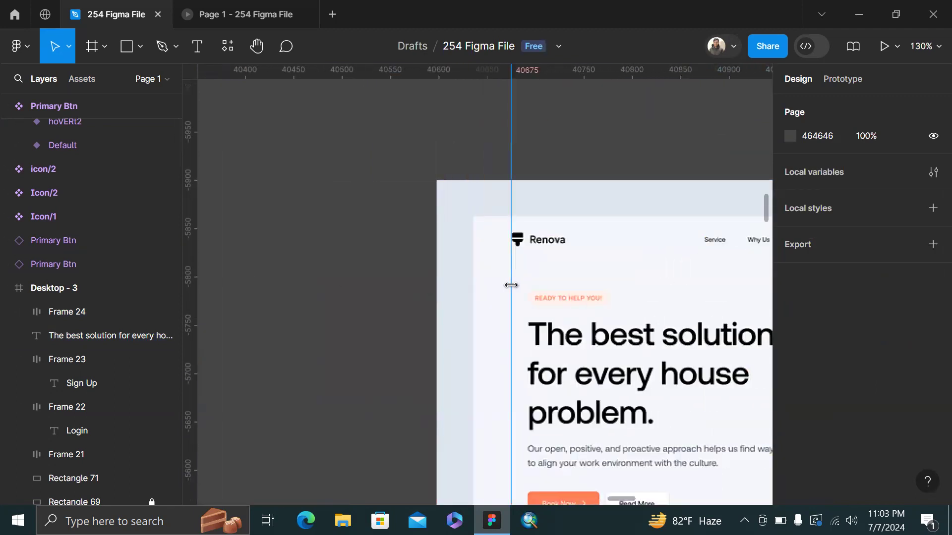
{"action": "left_click_drag", "start_coordinate": [547, 312], "coordinate": [534, 326]}
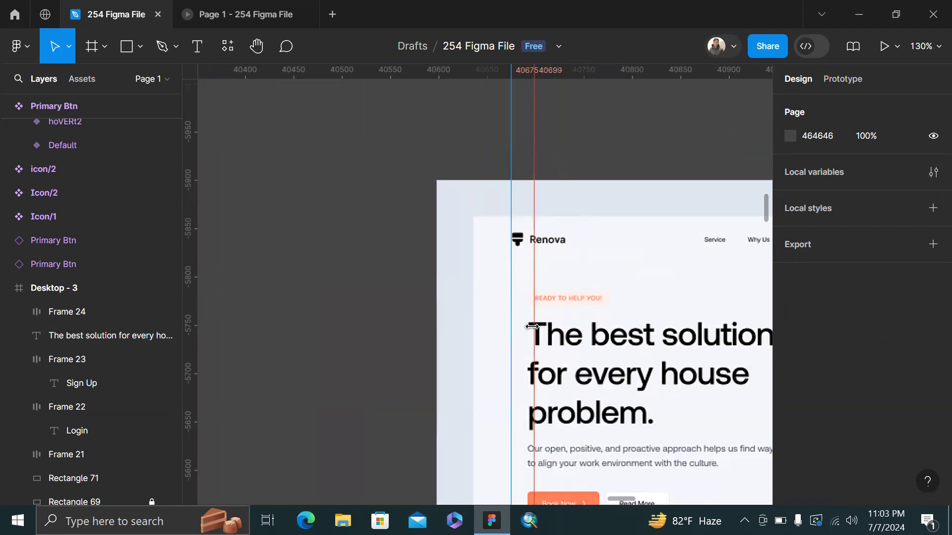
Nudge the READY TO HELP YOU badge up to y 169 above the heading
{"action": "scroll", "coordinate": [533, 328], "scroll_direction": "down", "scroll_amount": 2}
{"action": "scroll", "coordinate": [535, 330], "scroll_direction": "down", "scroll_amount": 3}
{"action": "scroll", "coordinate": [537, 334], "scroll_direction": "down", "scroll_amount": 2}
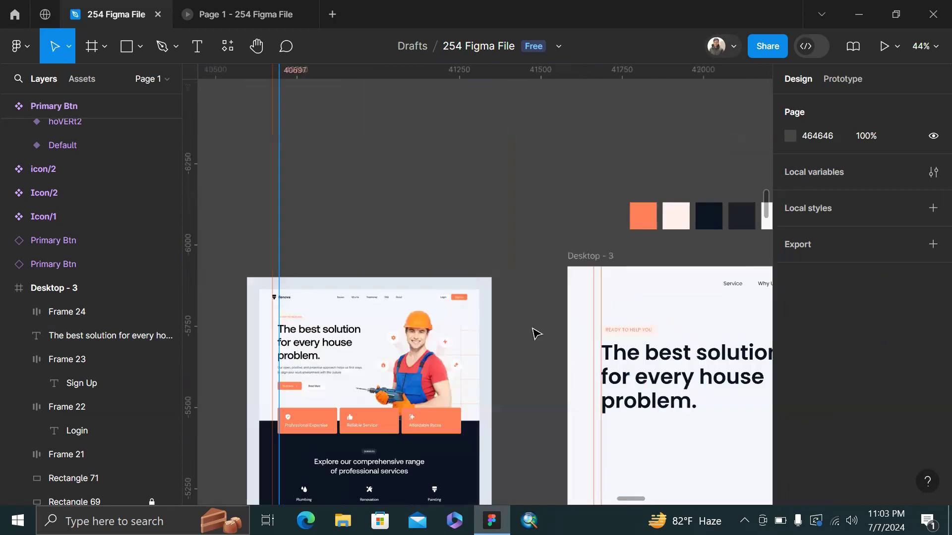
{"action": "scroll", "coordinate": [537, 333], "scroll_direction": "right", "scroll_amount": 3}
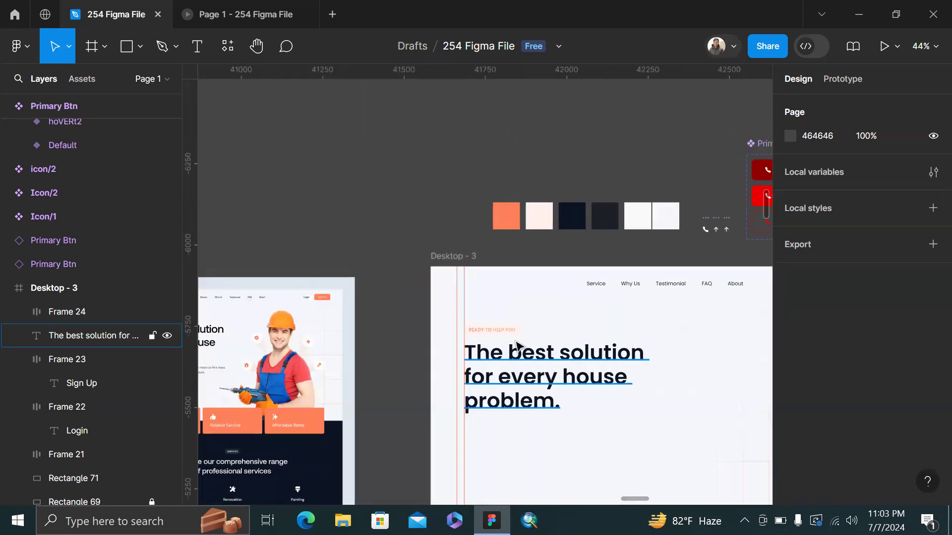
{"action": "scroll", "coordinate": [515, 345], "scroll_direction": "up", "scroll_amount": 1}
{"action": "scroll", "coordinate": [516, 344], "scroll_direction": "left", "scroll_amount": 4}
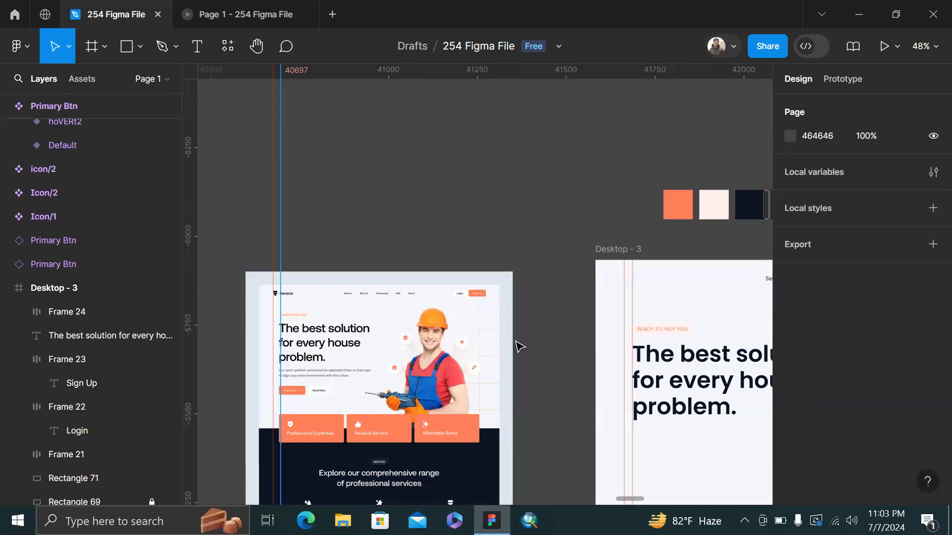
{"action": "scroll", "coordinate": [515, 346], "scroll_direction": "right", "scroll_amount": 5}
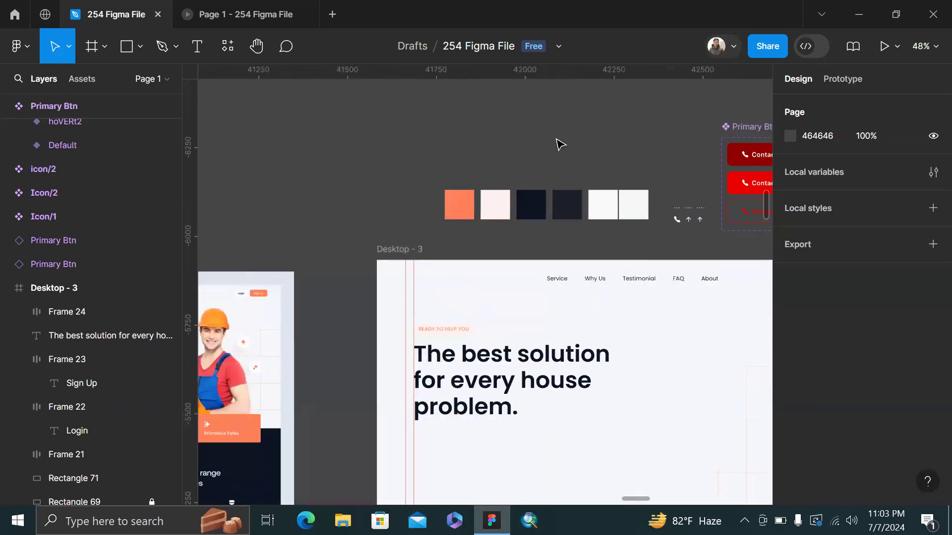
{"action": "scroll", "coordinate": [467, 248], "scroll_direction": "left", "scroll_amount": 3}
{"action": "scroll", "coordinate": [465, 246], "scroll_direction": "left", "scroll_amount": 4}
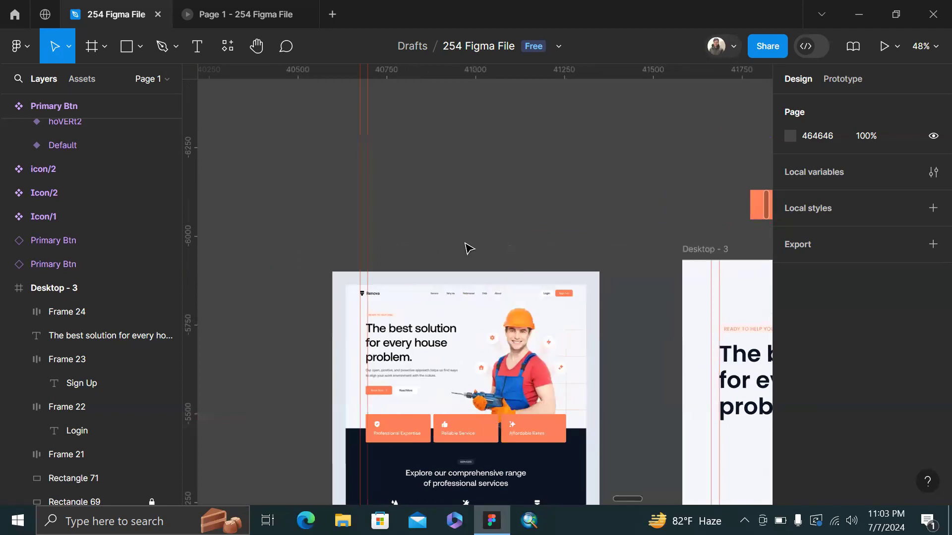
{"action": "scroll", "coordinate": [396, 318], "scroll_direction": "up", "scroll_amount": 5}
{"action": "scroll", "coordinate": [396, 318], "scroll_direction": "up", "scroll_amount": 3}
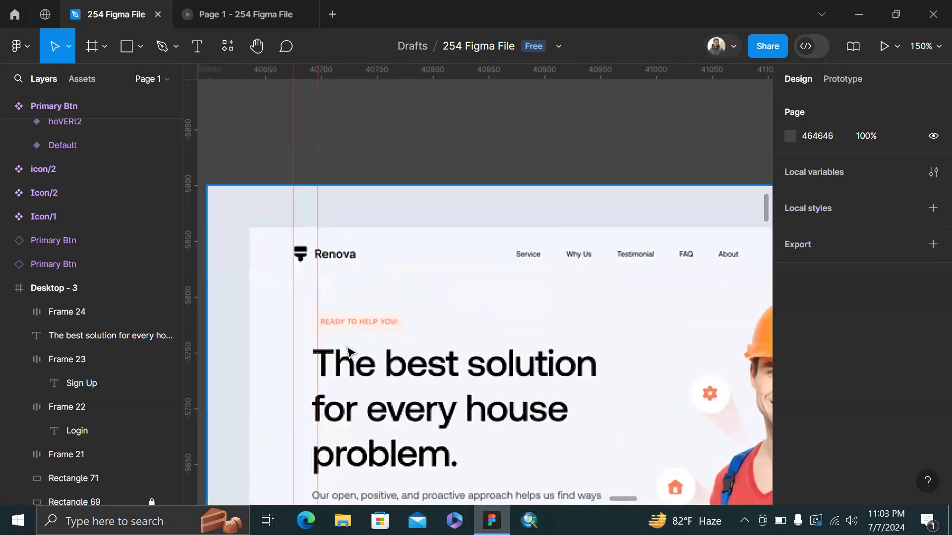
{"action": "scroll", "coordinate": [352, 340], "scroll_direction": "right", "scroll_amount": 5}
{"action": "scroll", "coordinate": [352, 340], "scroll_direction": "down", "scroll_amount": 4}
{"action": "scroll", "coordinate": [396, 342], "scroll_direction": "right", "scroll_amount": 3}
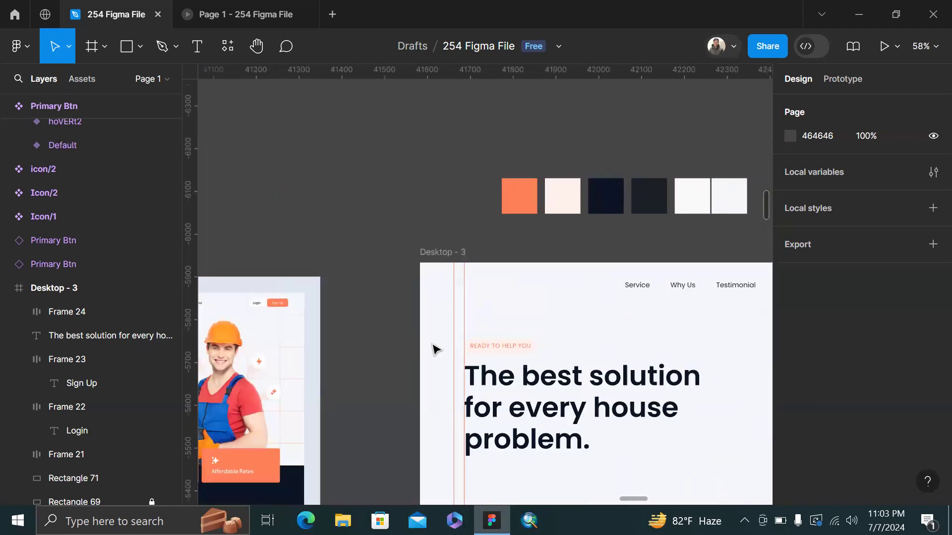
{"action": "left_click", "coordinate": [494, 353]}
{"action": "scroll", "coordinate": [494, 347], "scroll_direction": "up", "scroll_amount": 2}
{"action": "scroll", "coordinate": [493, 344], "scroll_direction": "up", "scroll_amount": 2}
{"action": "left_click_drag", "start_coordinate": [493, 340], "coordinate": [492, 337]}
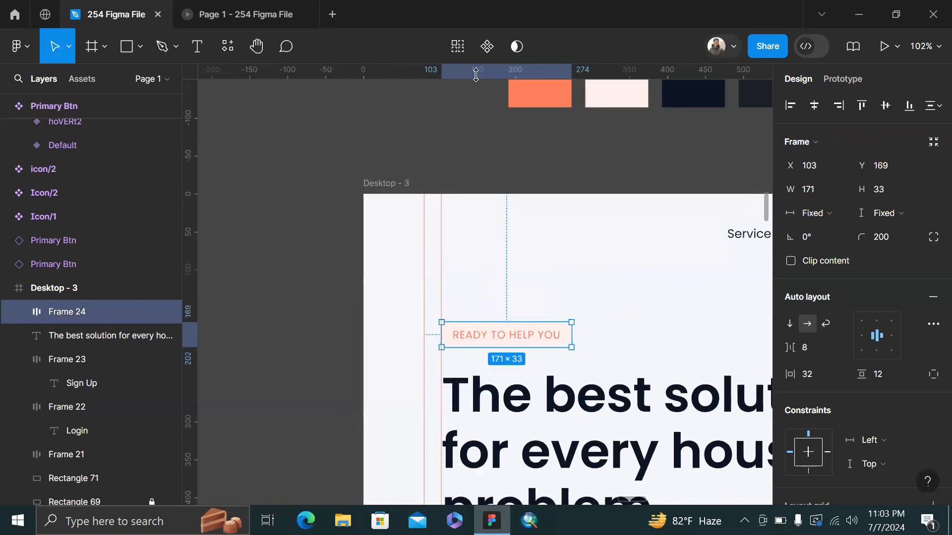
{"action": "left_click", "coordinate": [478, 133]}
Pan around the canvas to compare the badge spacing with the Renova reference
{"action": "scroll", "coordinate": [478, 133], "scroll_direction": "down", "scroll_amount": 5}
{"action": "scroll", "coordinate": [478, 133], "scroll_direction": "left", "scroll_amount": 3}
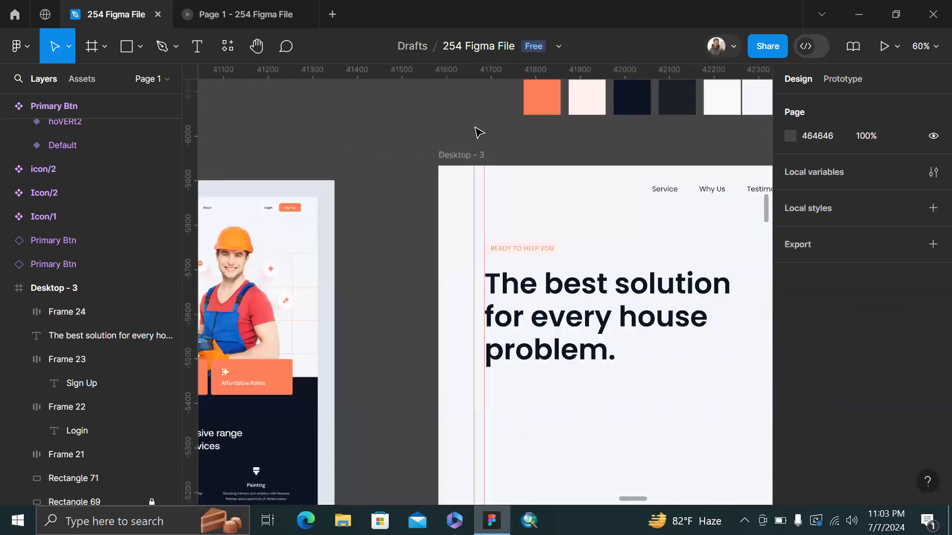
{"action": "scroll", "coordinate": [397, 223], "scroll_direction": "left", "scroll_amount": 3}
{"action": "scroll", "coordinate": [317, 303], "scroll_direction": "up", "scroll_amount": 4}
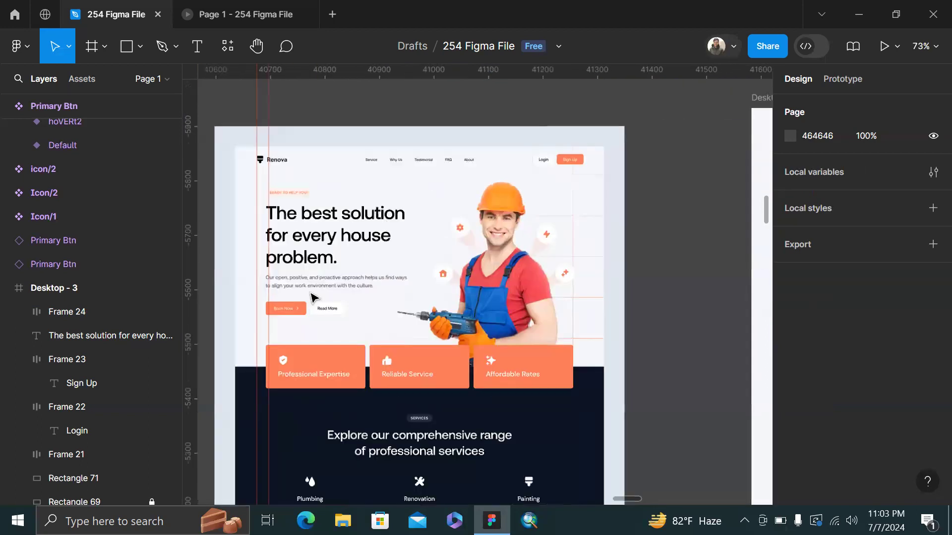
{"action": "scroll", "coordinate": [312, 298], "scroll_direction": "up", "scroll_amount": 4}
{"action": "scroll", "coordinate": [233, 272], "scroll_direction": "up", "scroll_amount": 2}
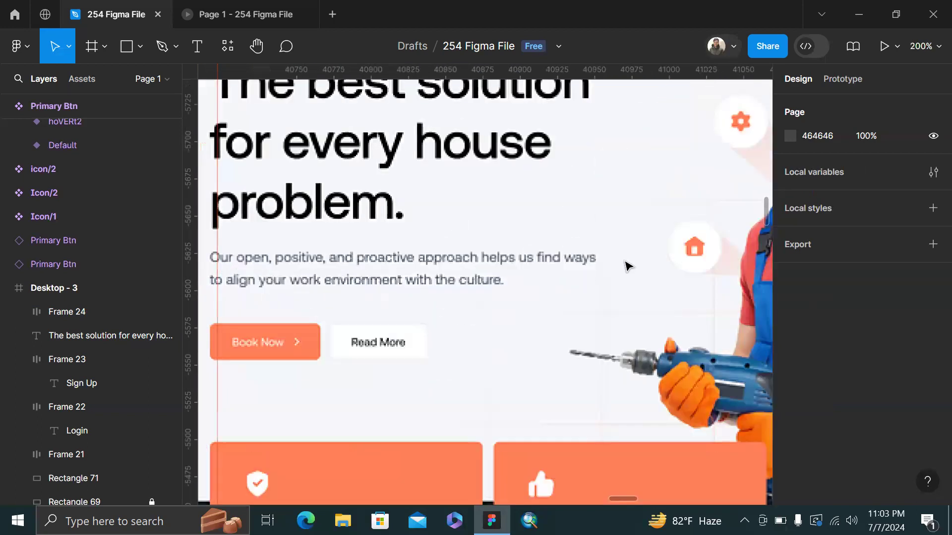
{"action": "scroll", "coordinate": [525, 290], "scroll_direction": "down", "scroll_amount": 2}
{"action": "scroll", "coordinate": [523, 289], "scroll_direction": "down", "scroll_amount": 2}
{"action": "scroll", "coordinate": [524, 290], "scroll_direction": "down", "scroll_amount": 2}
{"action": "scroll", "coordinate": [546, 308], "scroll_direction": "right", "scroll_amount": 3}
{"action": "scroll", "coordinate": [581, 342], "scroll_direction": "up", "scroll_amount": 3}
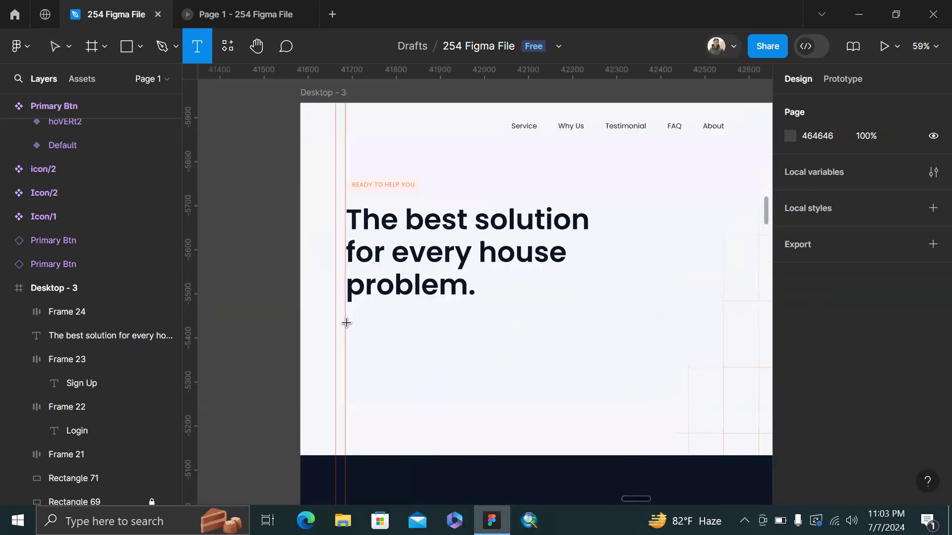
Draw a text box below the heading with font size 16 and 0% letter spacing
{"action": "left_click_drag", "start_coordinate": [346, 322], "coordinate": [605, 368]}
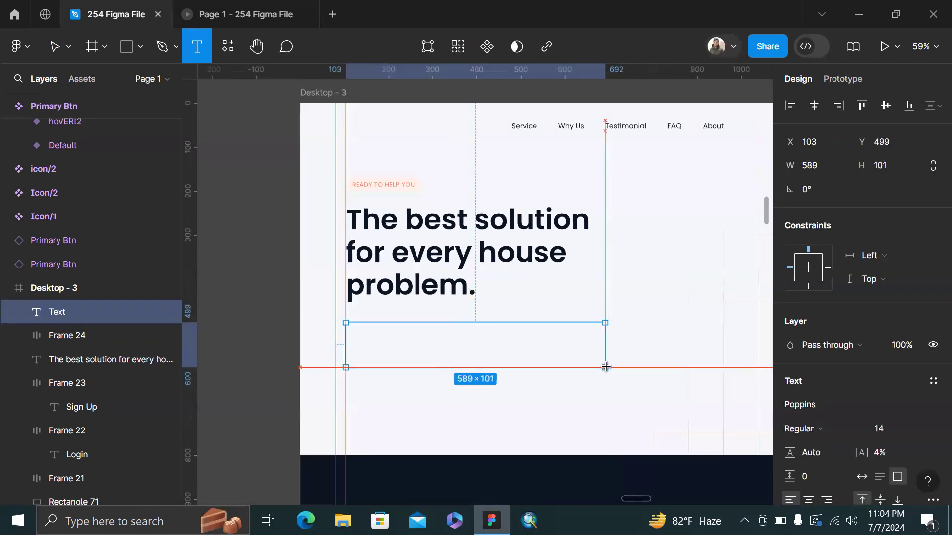
{"action": "left_click_drag", "start_coordinate": [606, 367], "coordinate": [601, 359]}
{"action": "left_click", "coordinate": [892, 429]}
{"action": "type", "text": "16"}
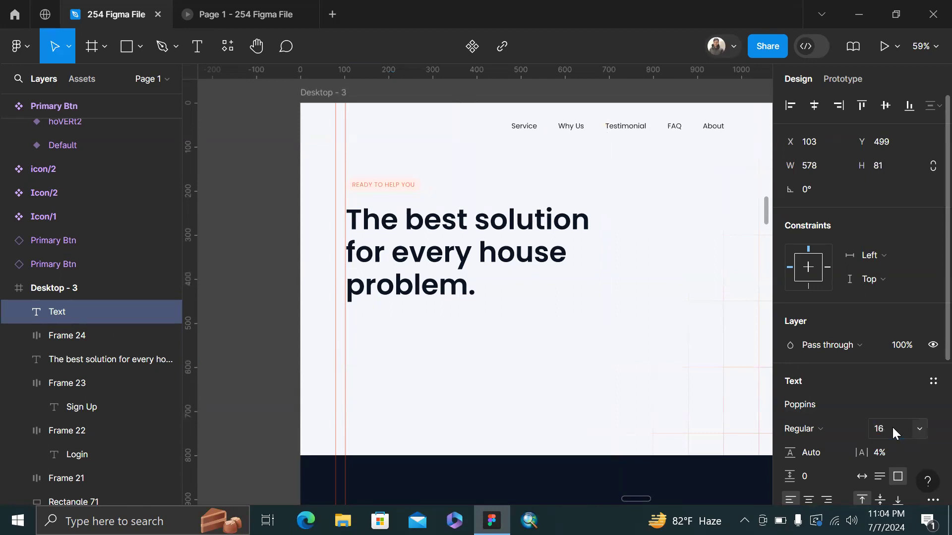
{"action": "left_click", "coordinate": [885, 454]}
{"action": "type", "text": "0"}
{"action": "key", "text": "Return"}
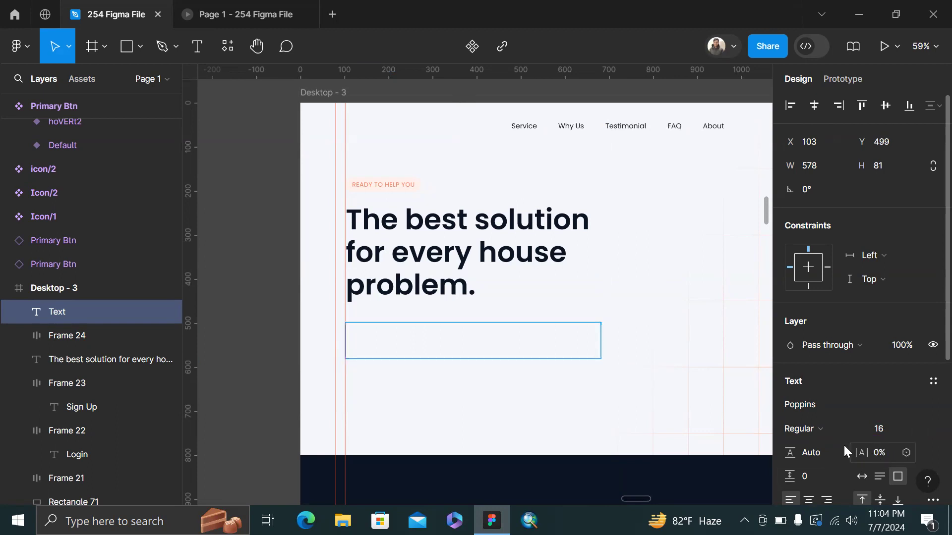
Give the text the dark 1B2028 fill sampled from the canvas swatch
{"action": "scroll", "coordinate": [815, 452], "scroll_direction": "down", "scroll_amount": 5}
{"action": "left_click", "coordinate": [791, 341]}
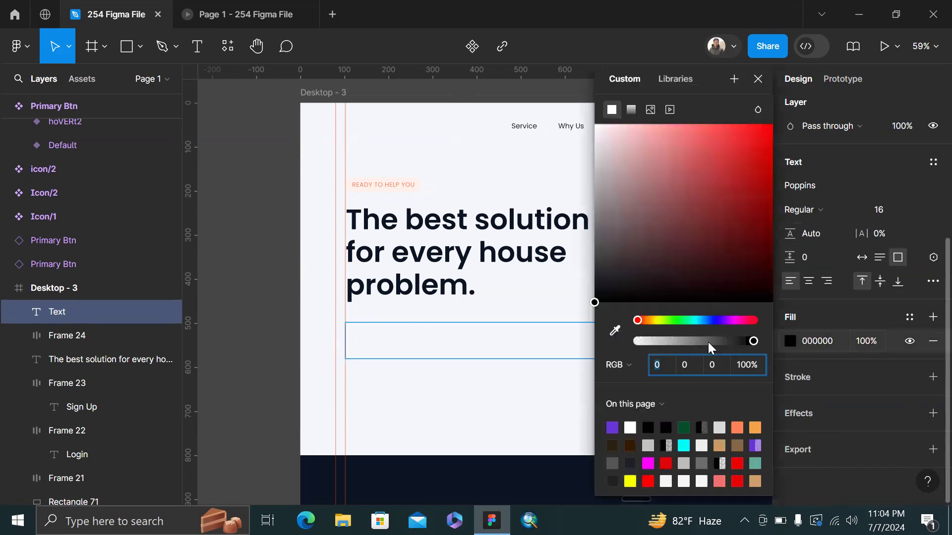
{"action": "left_click", "coordinate": [615, 331]}
{"action": "scroll", "coordinate": [315, 172], "scroll_direction": "right", "scroll_amount": 3}
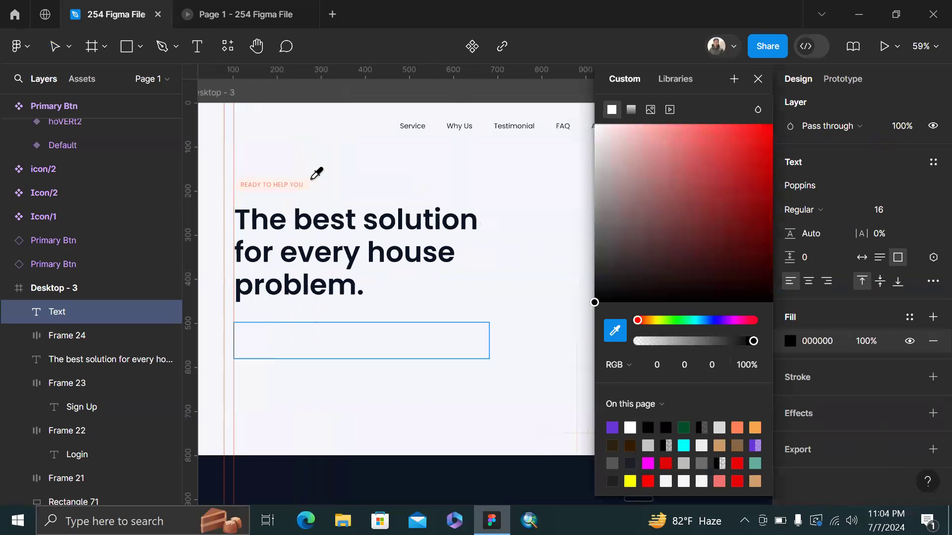
{"action": "scroll", "coordinate": [317, 171], "scroll_direction": "right", "scroll_amount": 5}
{"action": "scroll", "coordinate": [317, 174], "scroll_direction": "up", "scroll_amount": 3}
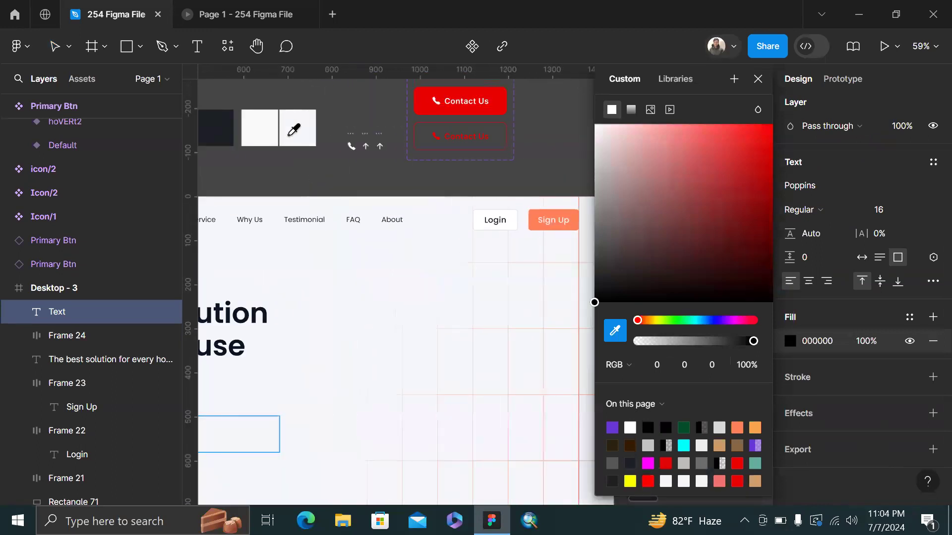
{"action": "scroll", "coordinate": [294, 130], "scroll_direction": "left", "scroll_amount": 2}
{"action": "left_click", "coordinate": [281, 129]}
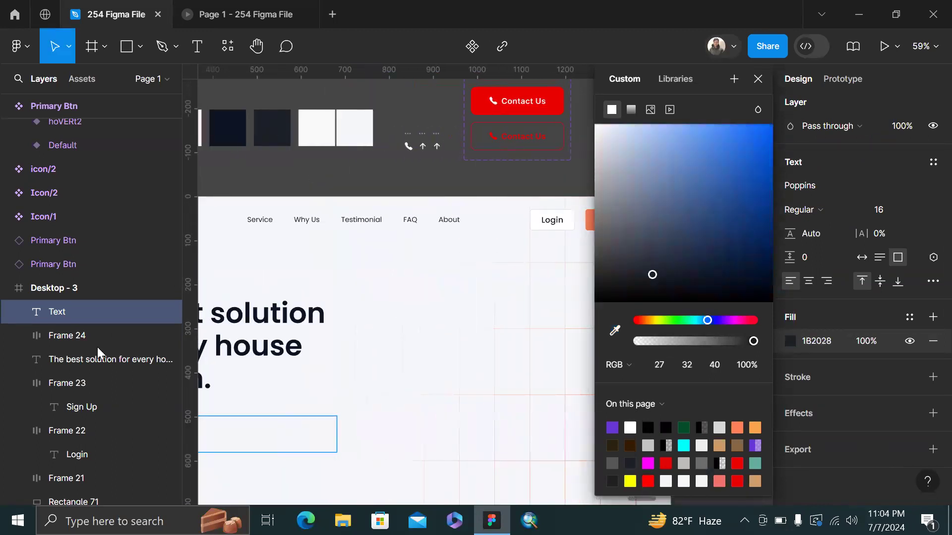
Find the Lorem Ipsum plugin by searching 'lorem ipsum' in Plugins and run it
{"action": "right_click", "coordinate": [64, 309]}
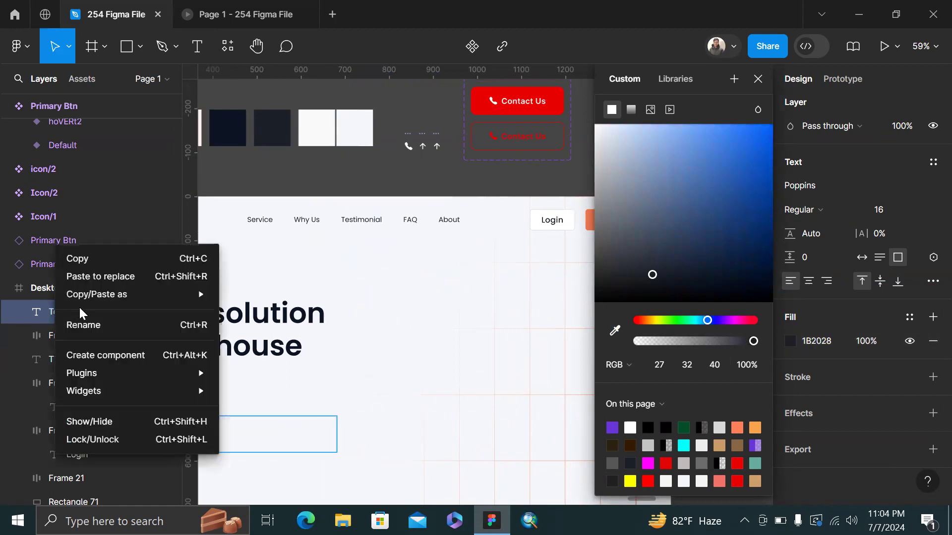
{"action": "left_click", "coordinate": [221, 45]}
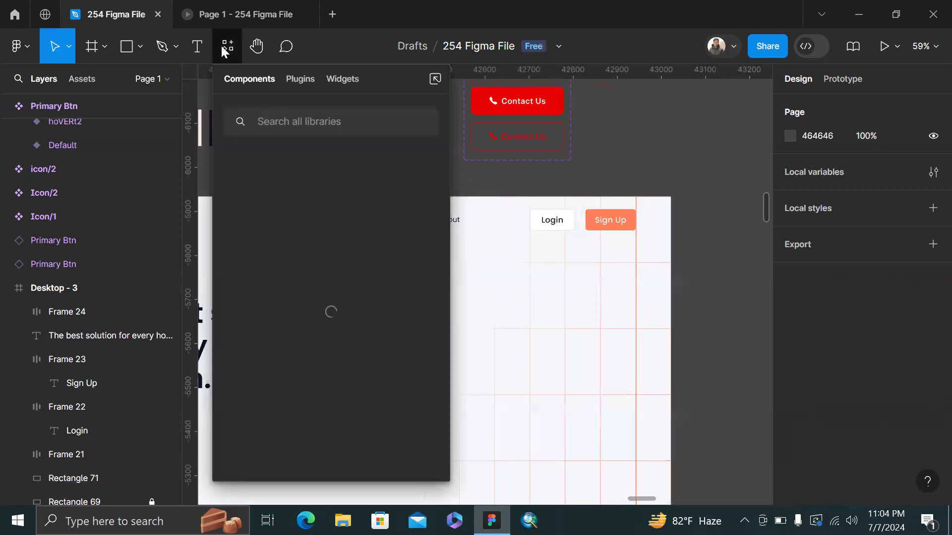
{"action": "left_click", "coordinate": [300, 80]}
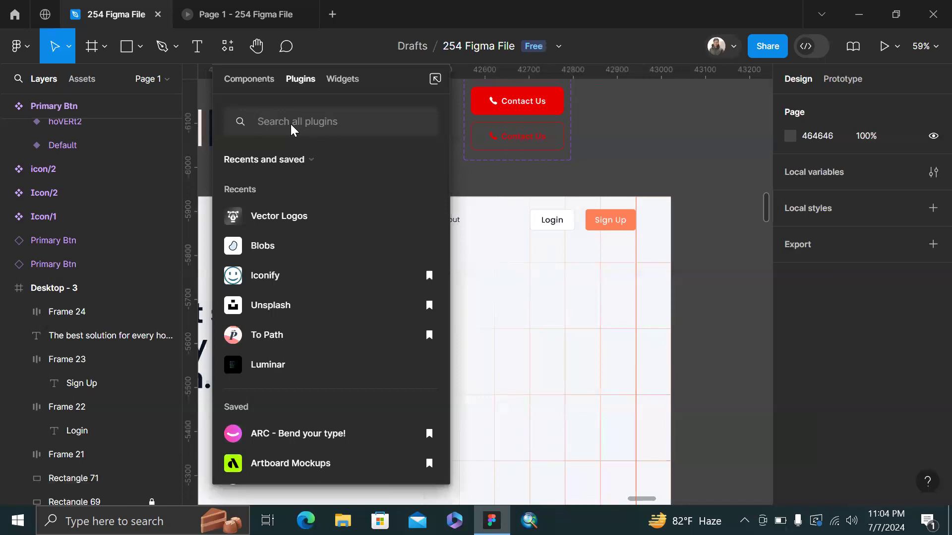
{"action": "type", "text": "lorem ipsum"}
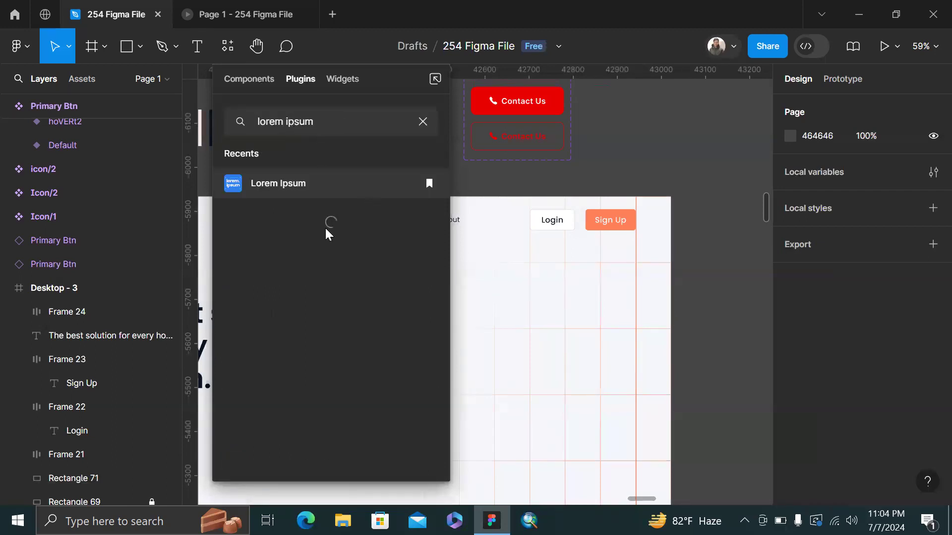
{"action": "mouse_move", "coordinate": [320, 183]}
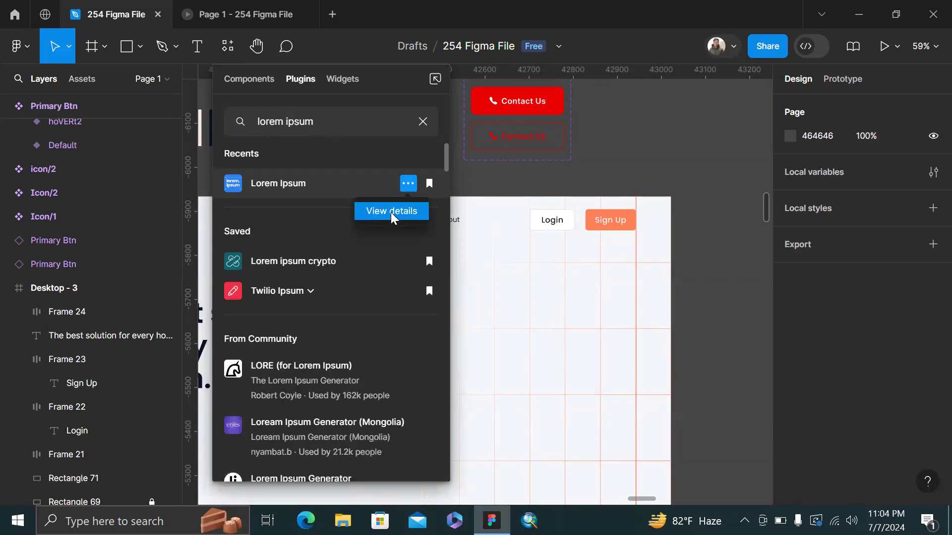
{"action": "left_click", "coordinate": [390, 211]}
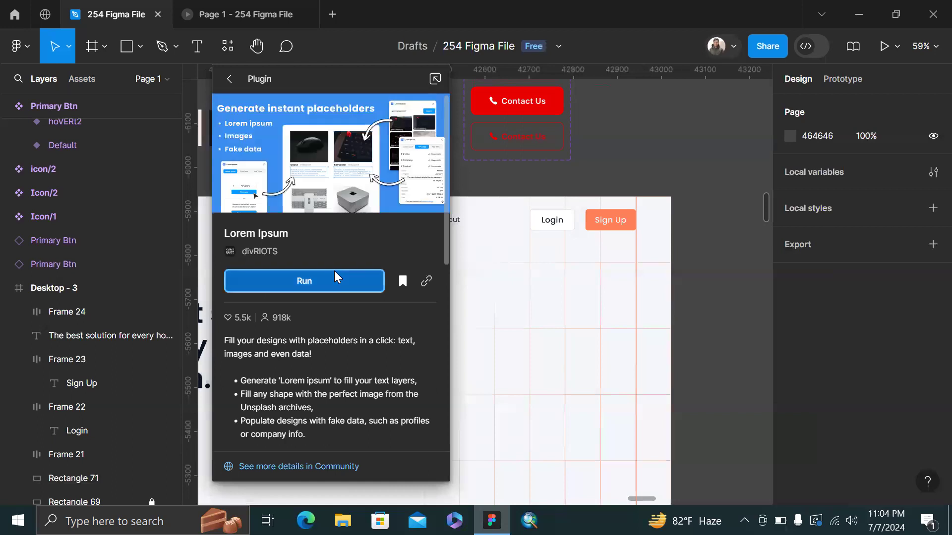
{"action": "left_click", "coordinate": [336, 278]}
{"action": "scroll", "coordinate": [336, 170], "scroll_direction": "down", "scroll_amount": 3}
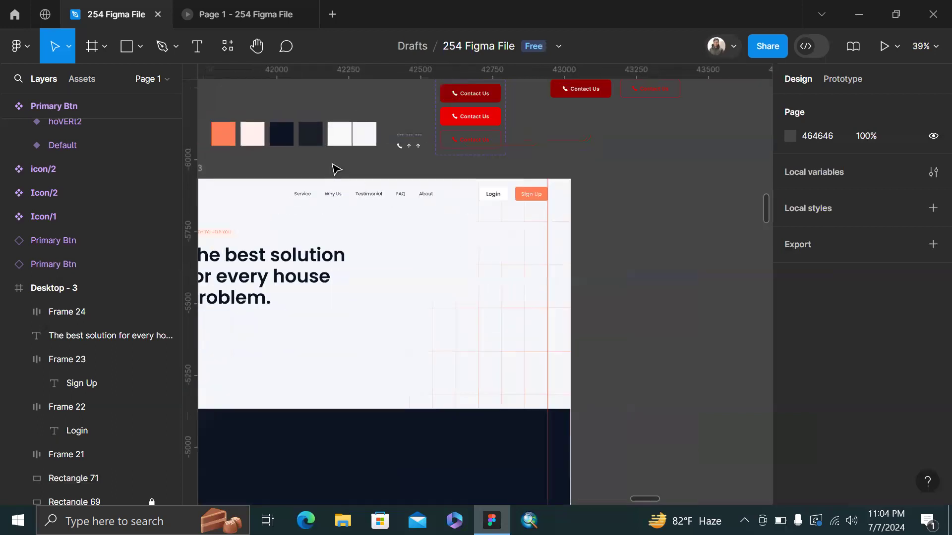
{"action": "scroll", "coordinate": [313, 165], "scroll_direction": "up", "scroll_amount": 2}
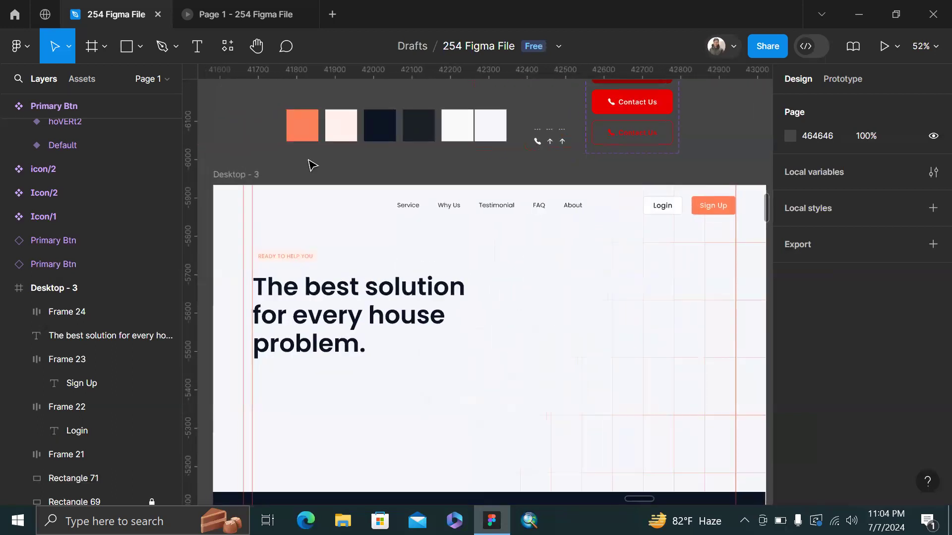
{"action": "scroll", "coordinate": [310, 165], "scroll_direction": "down", "scroll_amount": 1}
Draw a text box under the heading and auto-generate lorem ipsum into it
{"action": "key", "text": "t"}
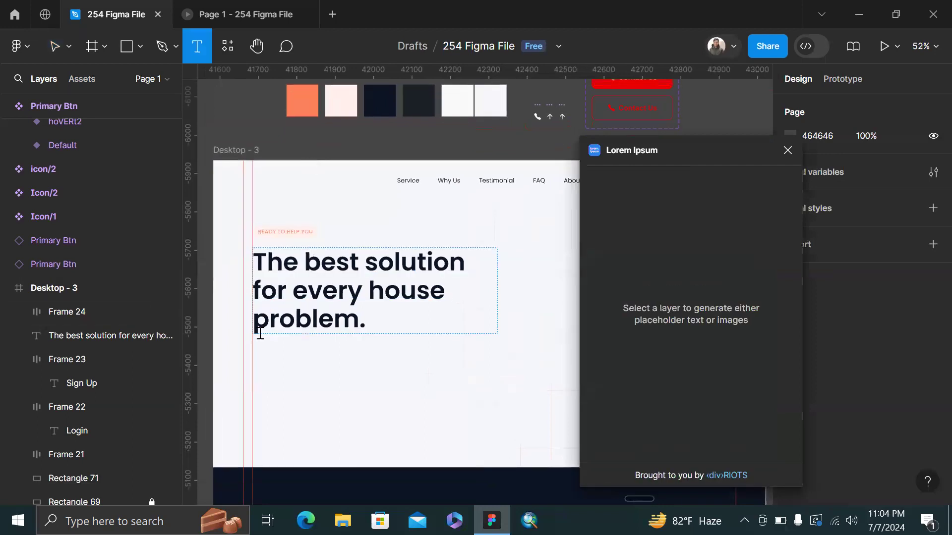
{"action": "left_click_drag", "start_coordinate": [253, 352], "coordinate": [438, 385]}
{"action": "left_click", "coordinate": [651, 367]}
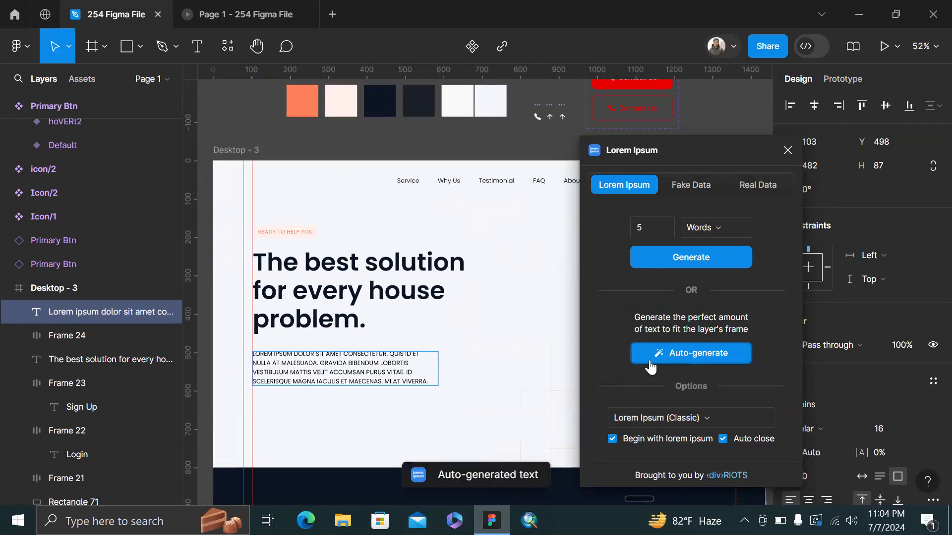
Set the paragraph's line height to 26 and review it
{"action": "left_click", "coordinate": [824, 461]}
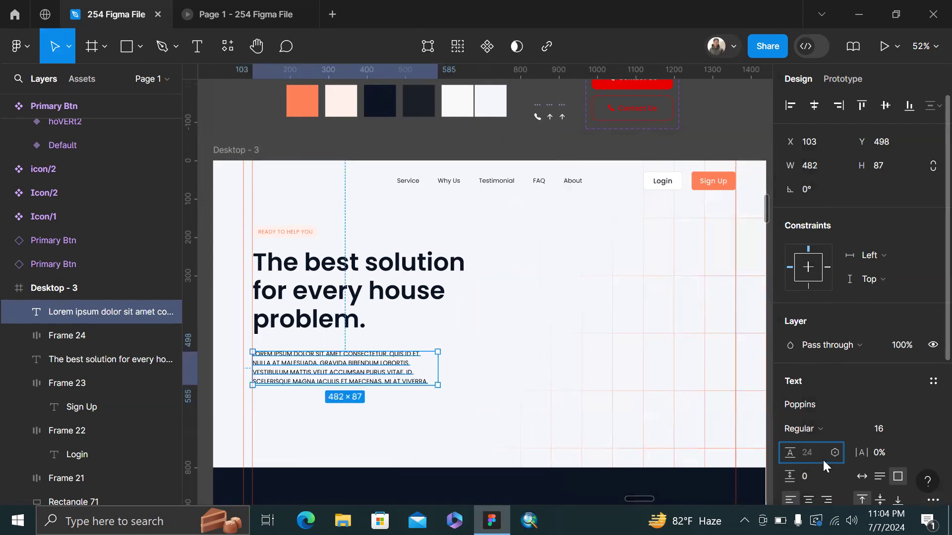
{"action": "type", "text": "26"}
{"action": "key", "text": "Return"}
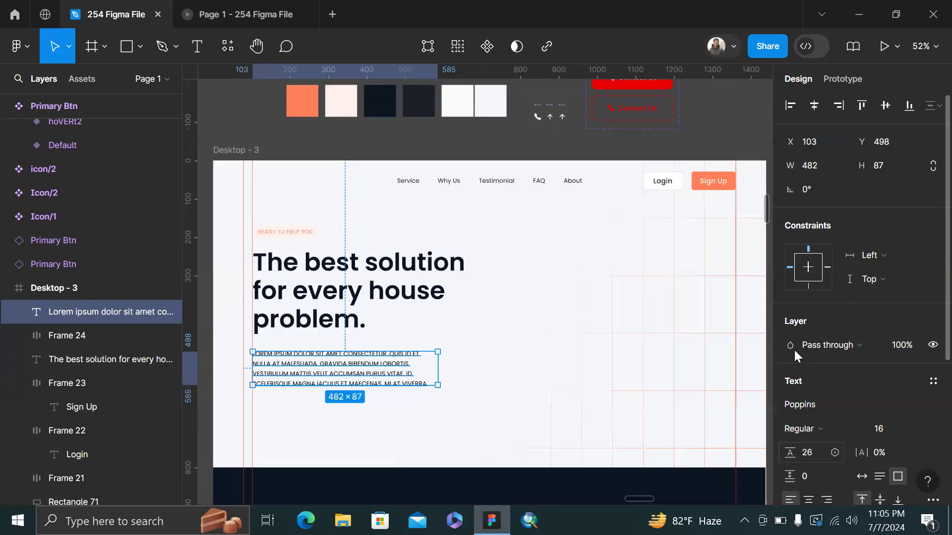
{"action": "left_click", "coordinate": [470, 158]}
{"action": "scroll", "coordinate": [400, 446], "scroll_direction": "left", "scroll_amount": 2}
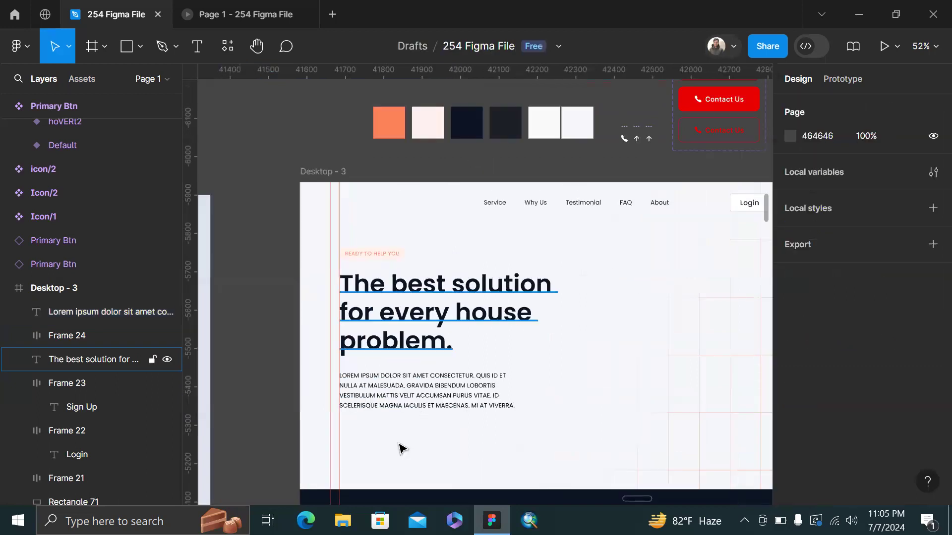
{"action": "left_click", "coordinate": [427, 402]}
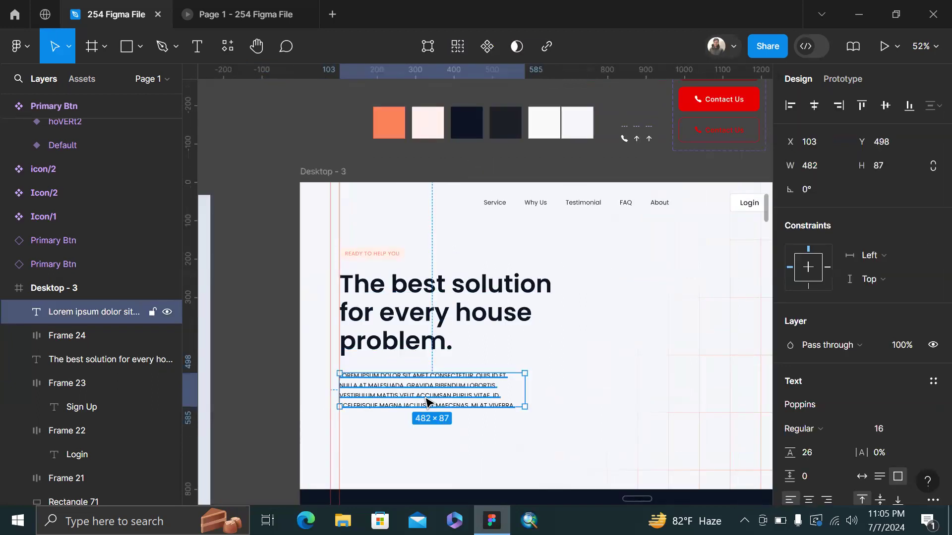
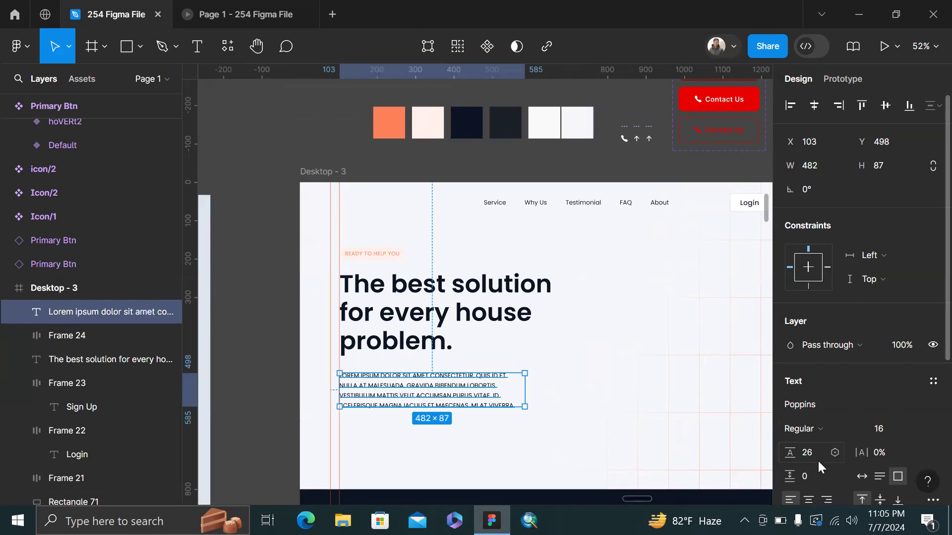
Trim the hero paragraph to two lines ending at SCELERISQUE by deleting its middle and closing sentences
{"action": "double_click", "coordinate": [495, 397]}
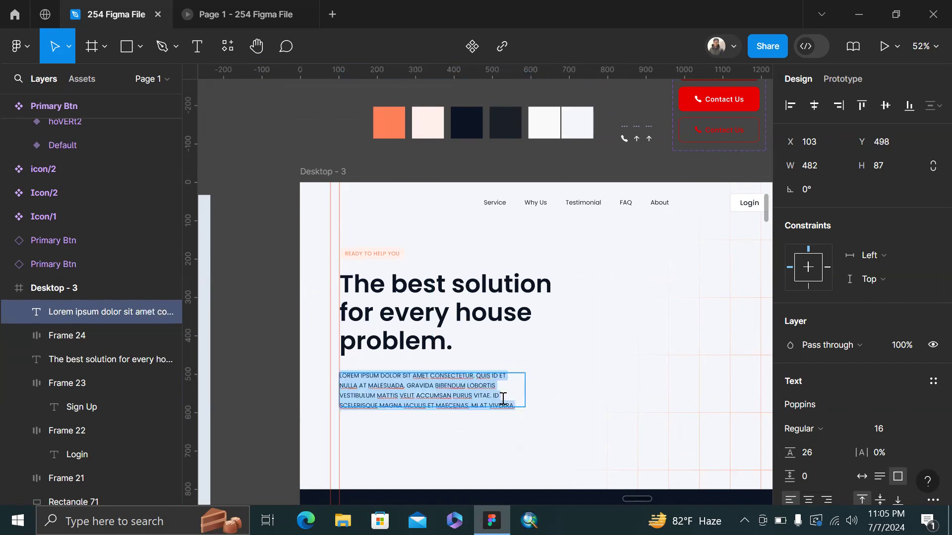
{"action": "mouse_move", "coordinate": [507, 400]}
{"action": "left_mouse_down"}
{"action": "mouse_move", "coordinate": [436, 390]}
{"action": "mouse_move", "coordinate": [472, 390]}
{"action": "left_mouse_up"}
{"action": "key", "text": "BackSpace"}
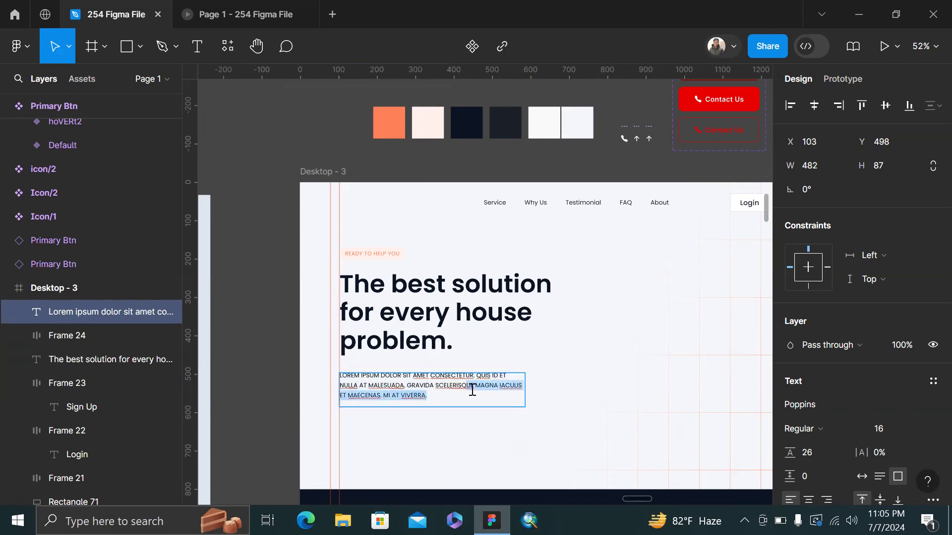
{"action": "key", "text": "BackSpace"}
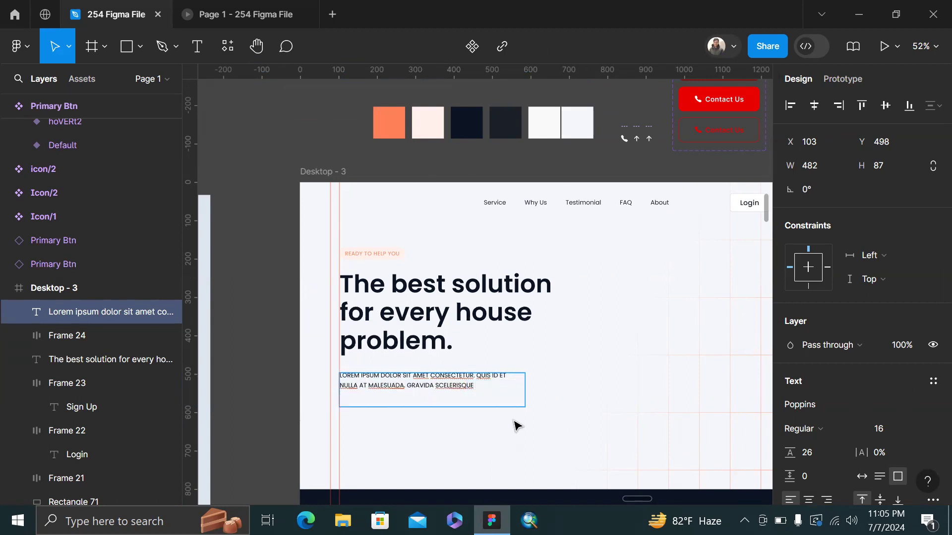
{"action": "key", "text": "Escape"}
Set the paragraph box to auto height and its vertical trim to none
{"action": "left_click", "coordinate": [880, 477]}
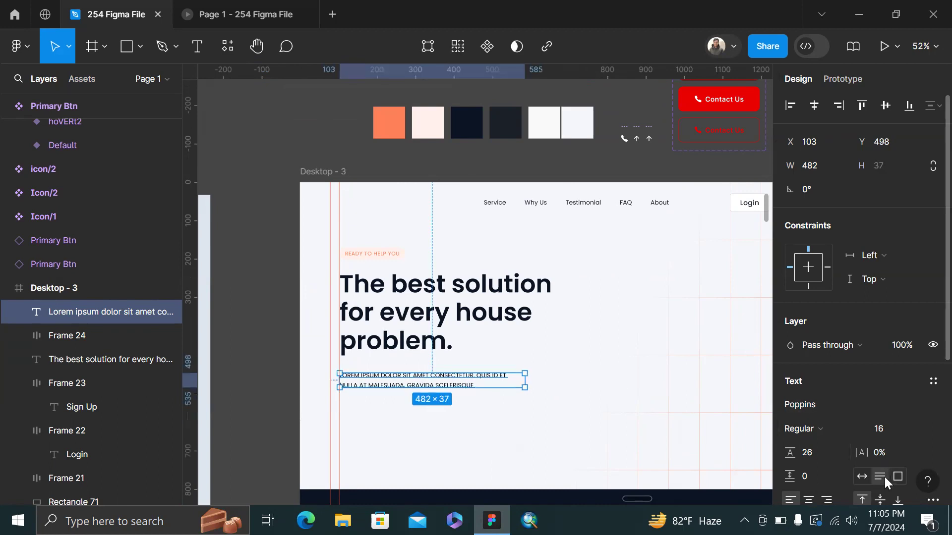
{"action": "scroll", "coordinate": [798, 430], "scroll_direction": "down", "scroll_amount": 3}
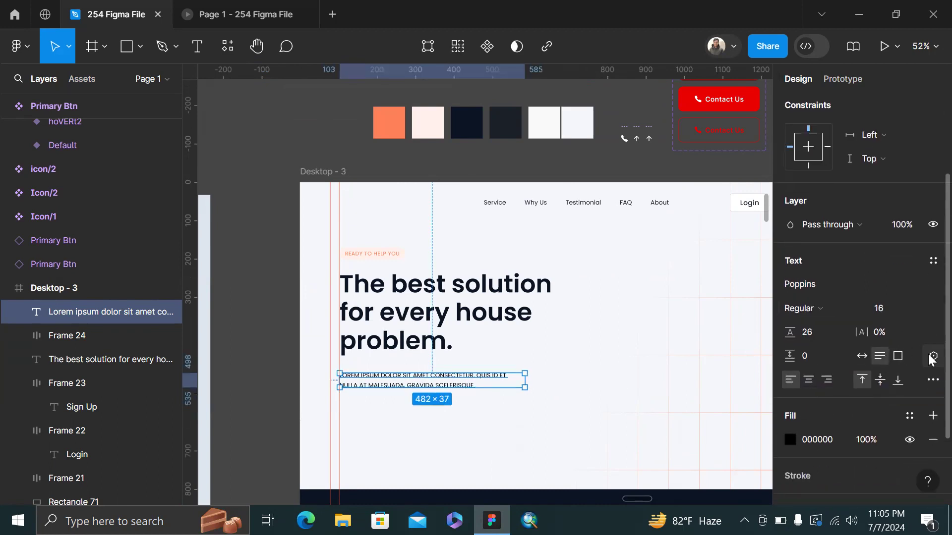
{"action": "left_click", "coordinate": [933, 261]}
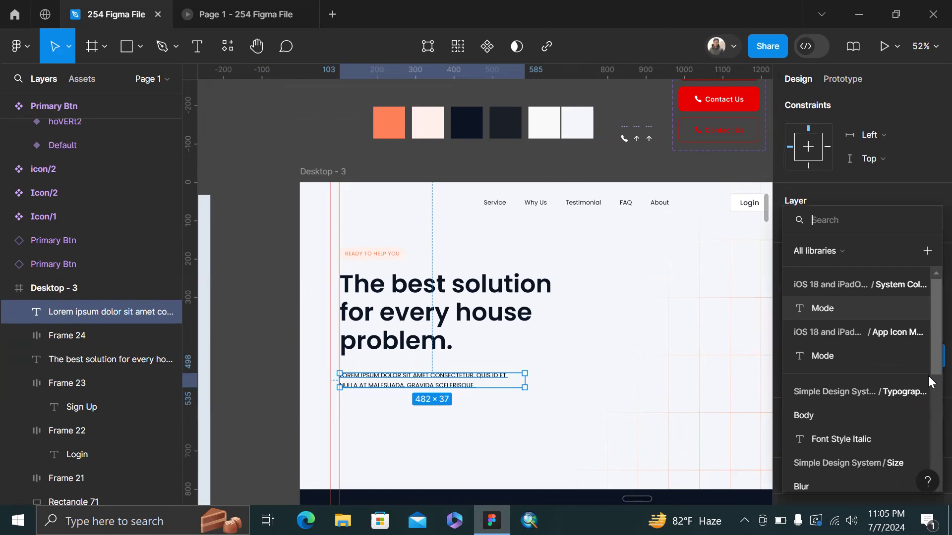
{"action": "left_click", "coordinate": [909, 179]}
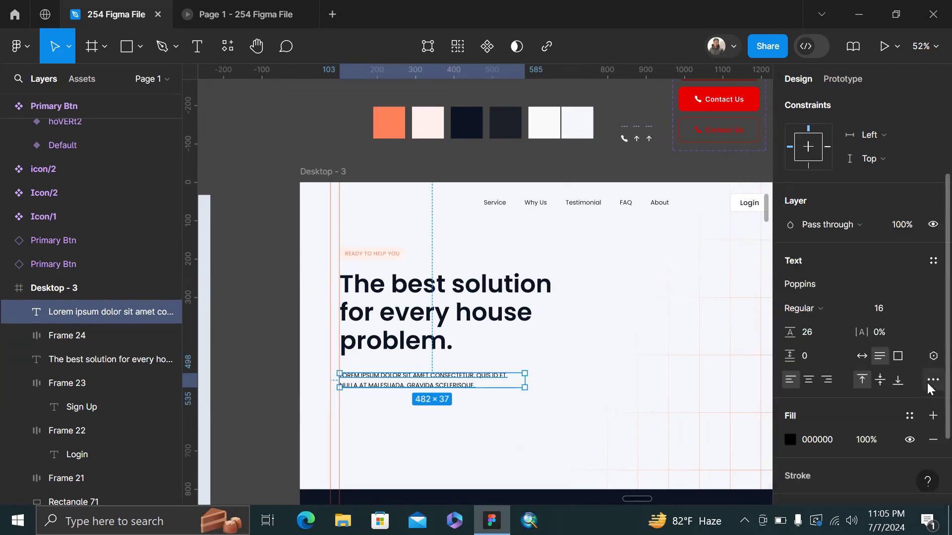
{"action": "left_click", "coordinate": [933, 380]}
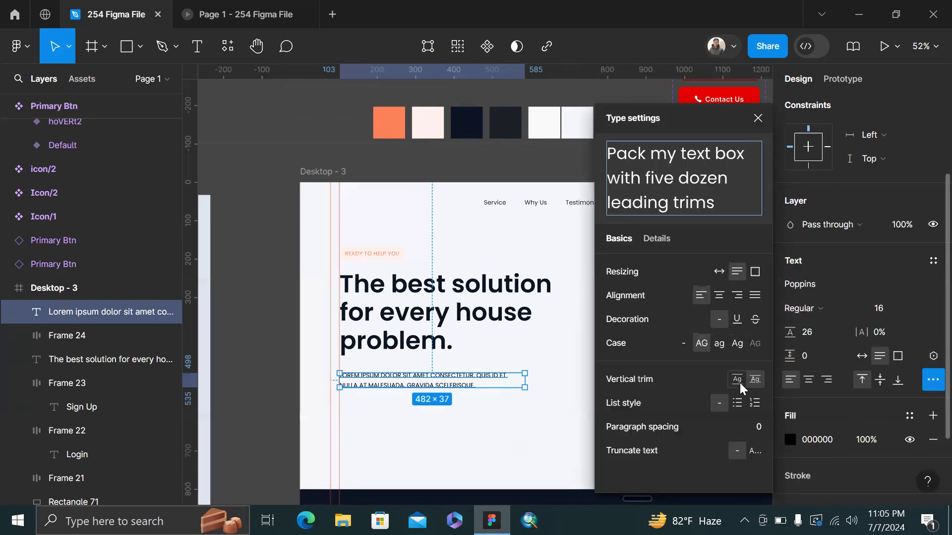
{"action": "left_click", "coordinate": [740, 383]}
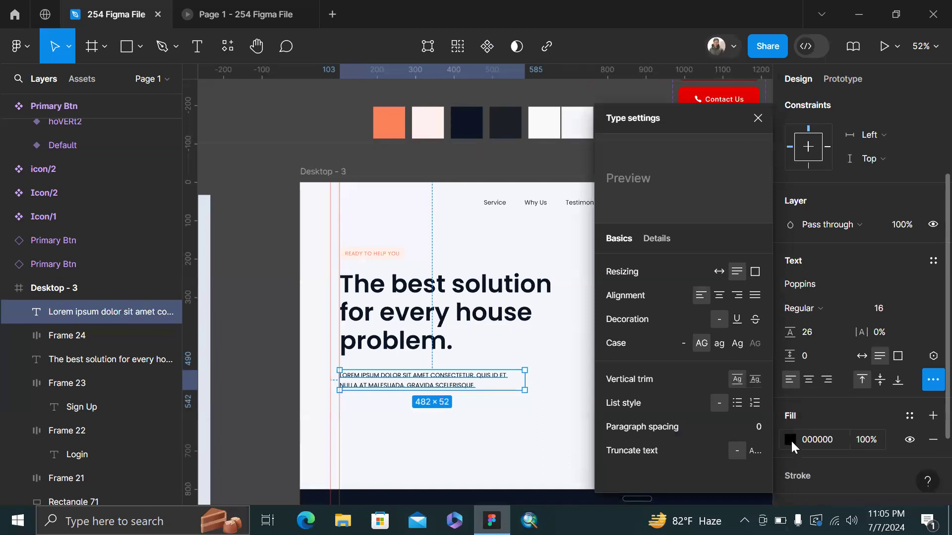
Colour the paragraph text dark slate 1B2028, sampled from the swatch
{"action": "left_click", "coordinate": [790, 440]}
{"action": "left_click", "coordinate": [615, 331]}
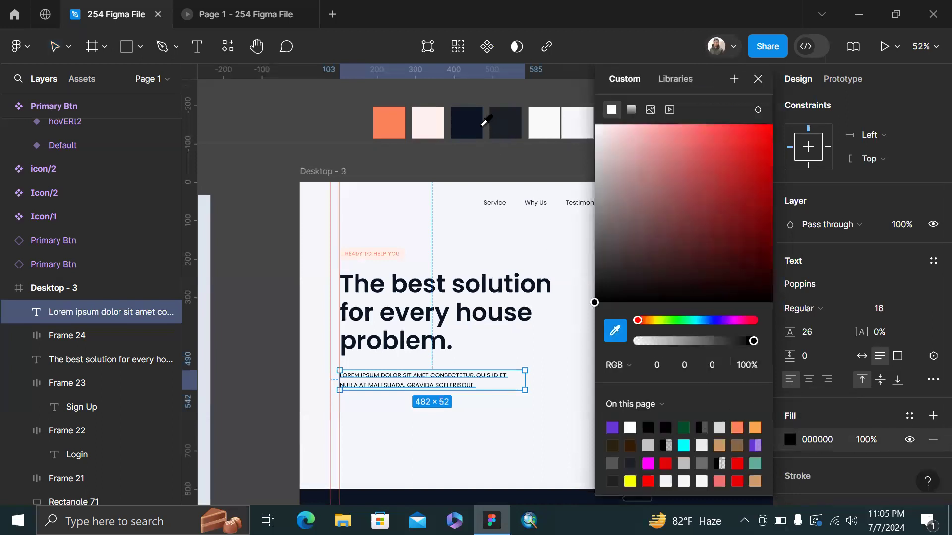
{"action": "left_click", "coordinate": [505, 122]}
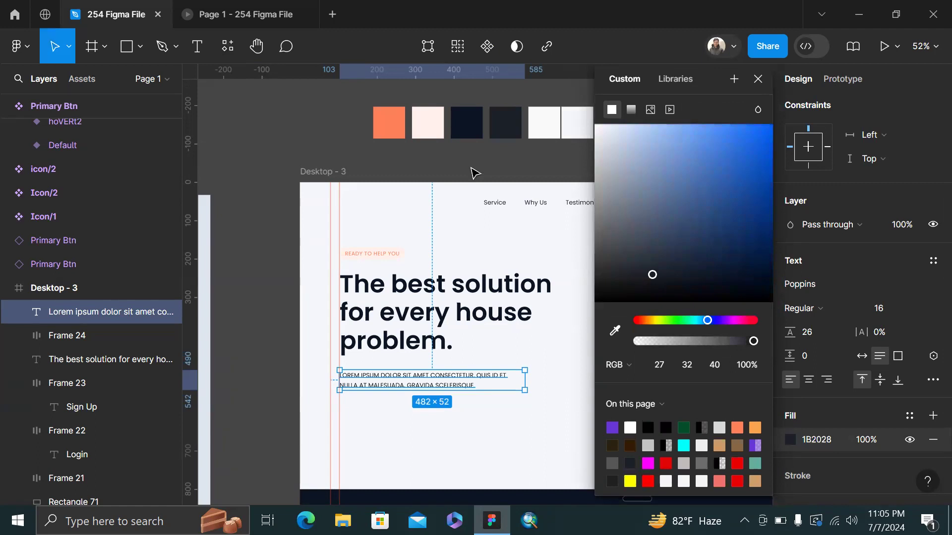
{"action": "left_click", "coordinate": [429, 234]}
Set the paragraph's case to none so it reads in sentence case
{"action": "scroll", "coordinate": [428, 233], "scroll_direction": "up", "scroll_amount": 2}
{"action": "left_click", "coordinate": [419, 411]}
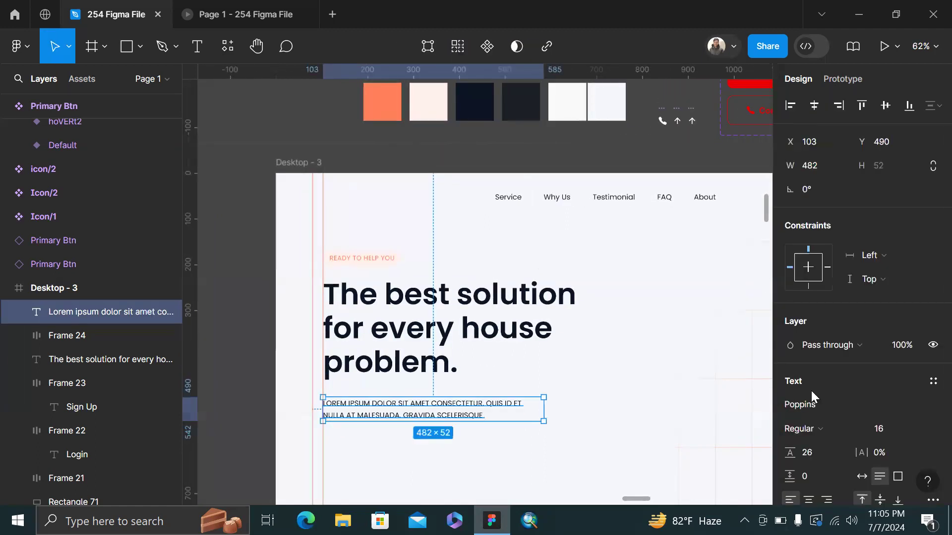
{"action": "scroll", "coordinate": [811, 391], "scroll_direction": "down", "scroll_amount": 5}
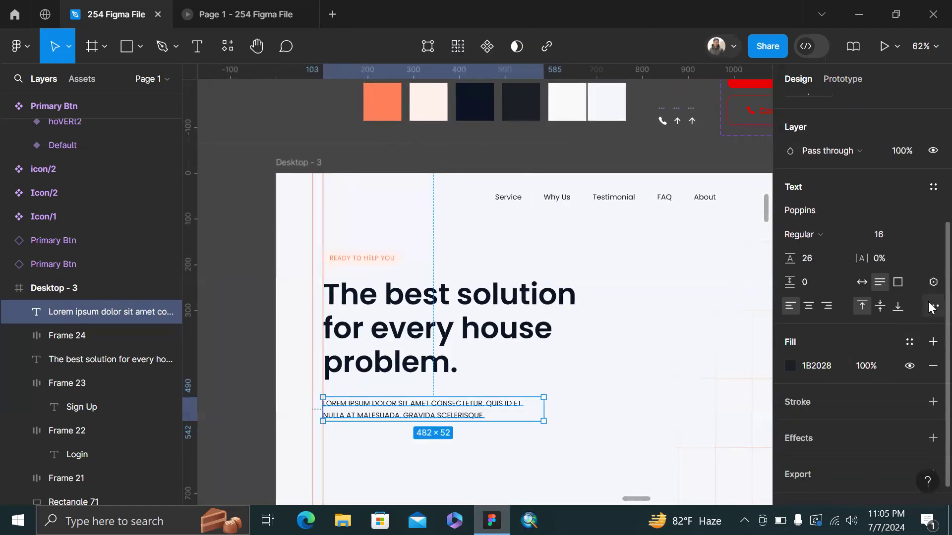
{"action": "left_click", "coordinate": [932, 306]}
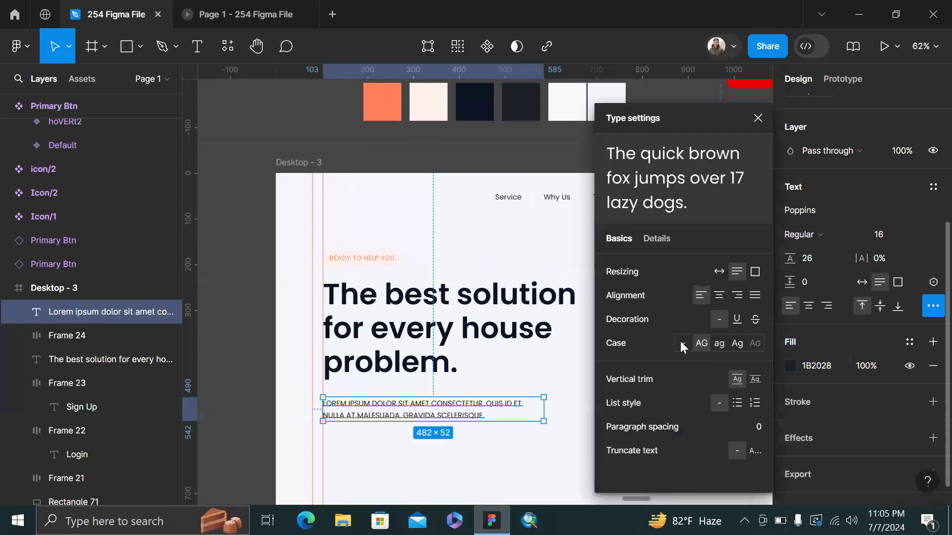
{"action": "left_click", "coordinate": [257, 399]}
{"action": "left_click", "coordinate": [449, 415]}
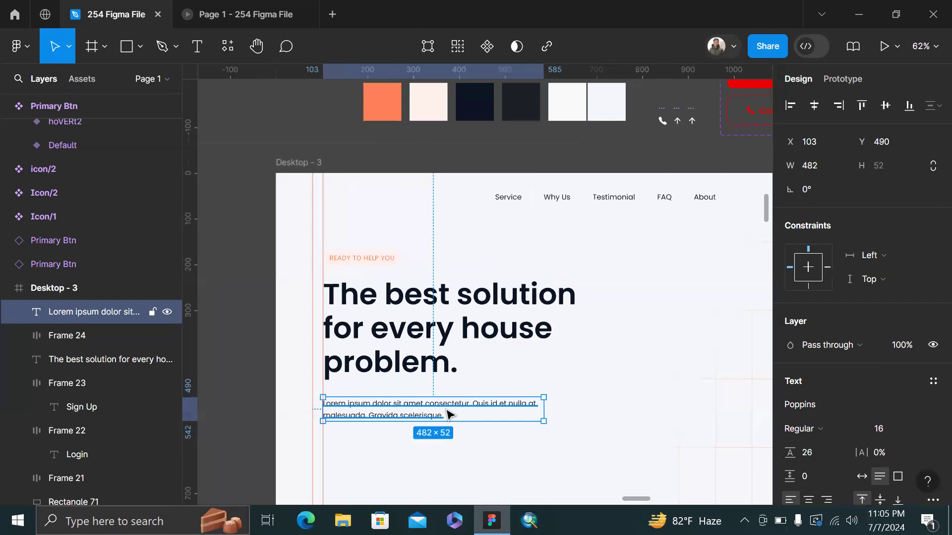
Set a 24 gap between the headline and the paragraph
{"action": "left_click", "coordinate": [412, 359], "text": "shift"}
{"action": "left_click", "coordinate": [820, 215]}
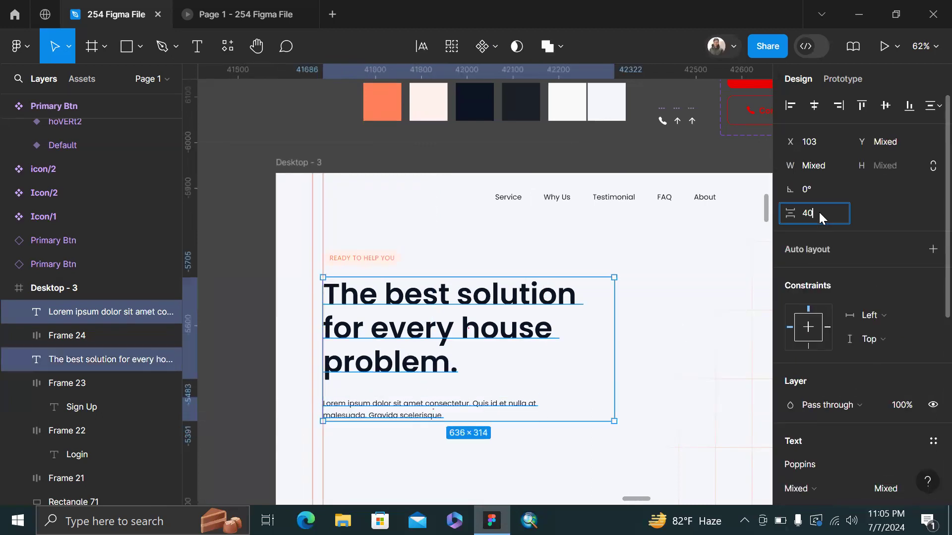
{"action": "type", "text": "24"}
{"action": "key", "text": "Return"}
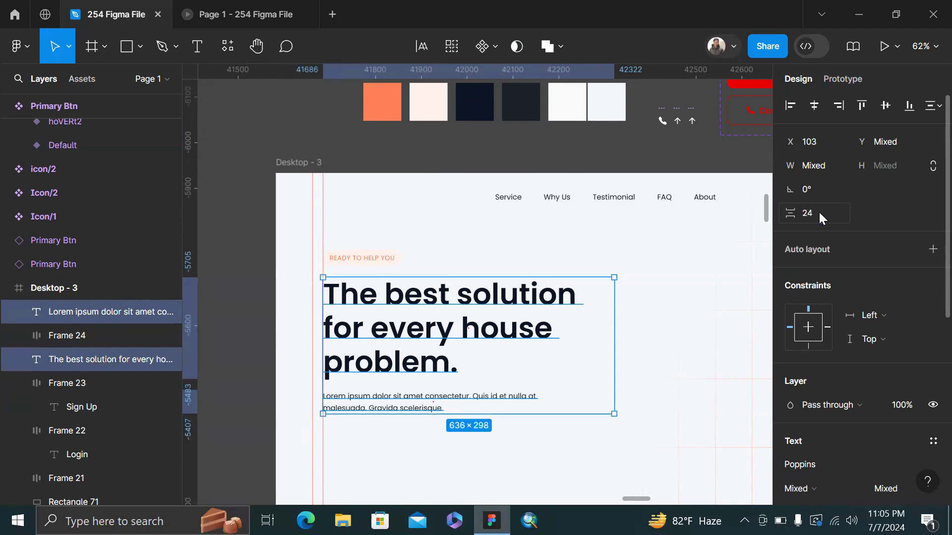
Add a vertical guide at the headline's right edge
{"action": "left_click", "coordinate": [465, 159]}
{"action": "scroll", "coordinate": [465, 160], "scroll_direction": "left", "scroll_amount": 5}
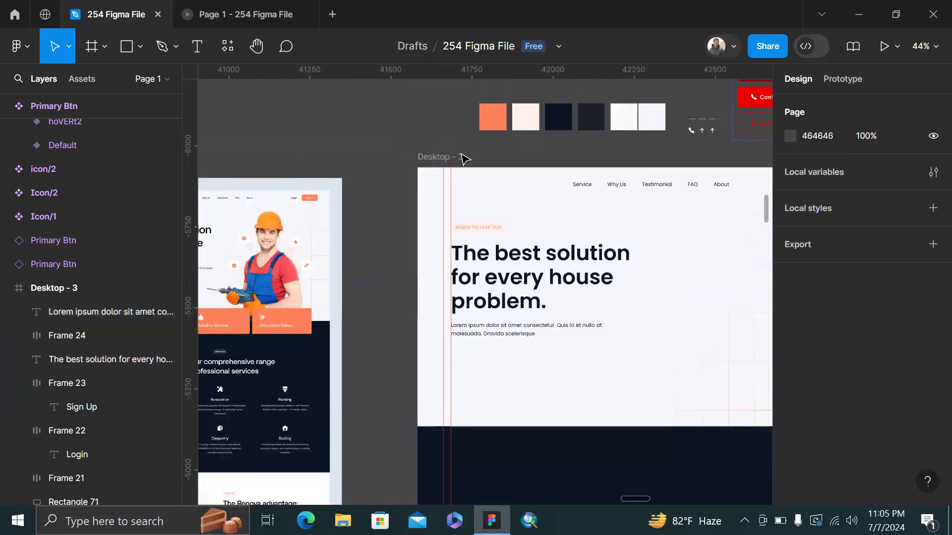
{"action": "scroll", "coordinate": [465, 159], "scroll_direction": "down", "scroll_amount": 3, "text": "ctrl"}
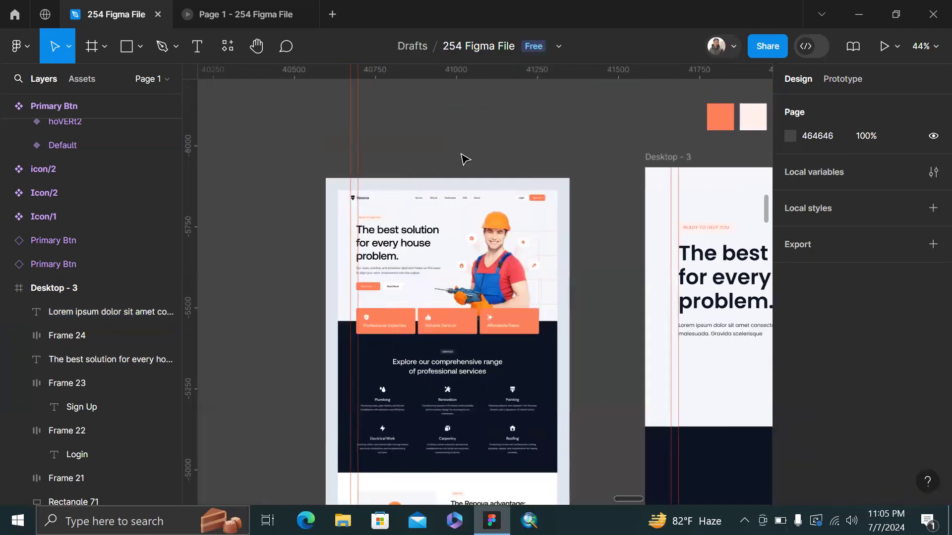
{"action": "scroll", "coordinate": [464, 159], "scroll_direction": "right", "scroll_amount": 2}
{"action": "scroll", "coordinate": [407, 220], "scroll_direction": "right", "scroll_amount": 3}
{"action": "scroll", "coordinate": [546, 278], "scroll_direction": "right", "scroll_amount": 2}
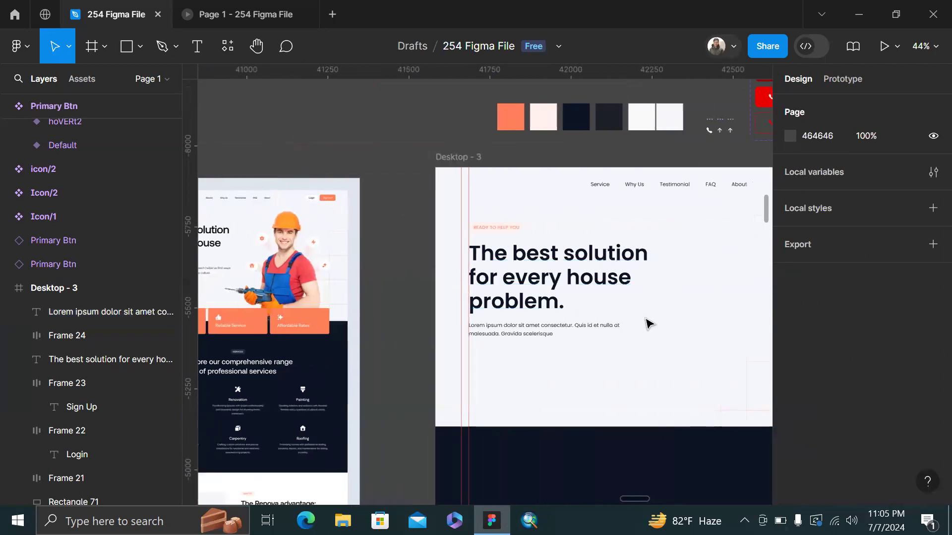
{"action": "scroll", "coordinate": [625, 332], "scroll_direction": "up", "scroll_amount": 3, "text": "ctrl"}
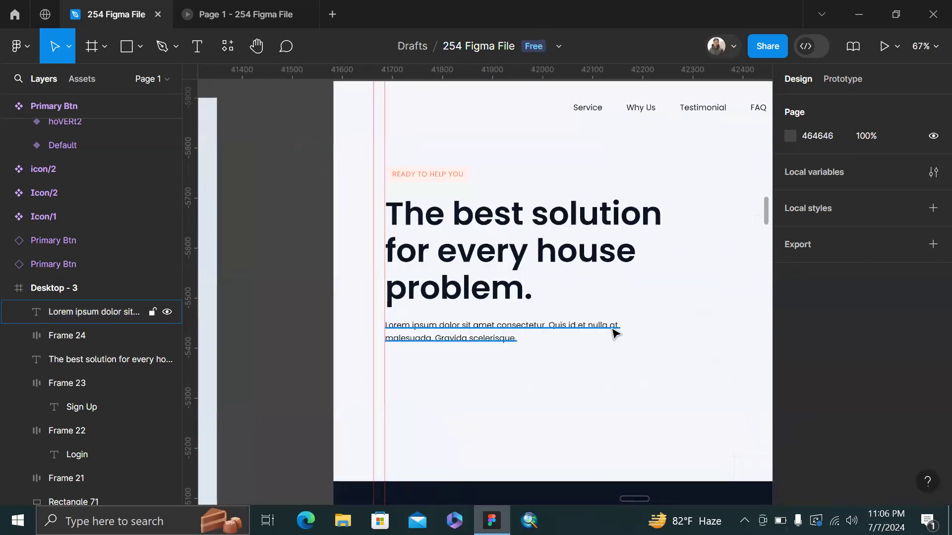
{"action": "left_click", "coordinate": [614, 331]}
{"action": "scroll", "coordinate": [615, 331], "scroll_direction": "up", "scroll_amount": 3, "text": "ctrl"}
{"action": "left_click_drag", "start_coordinate": [198, 304], "coordinate": [618, 283]}
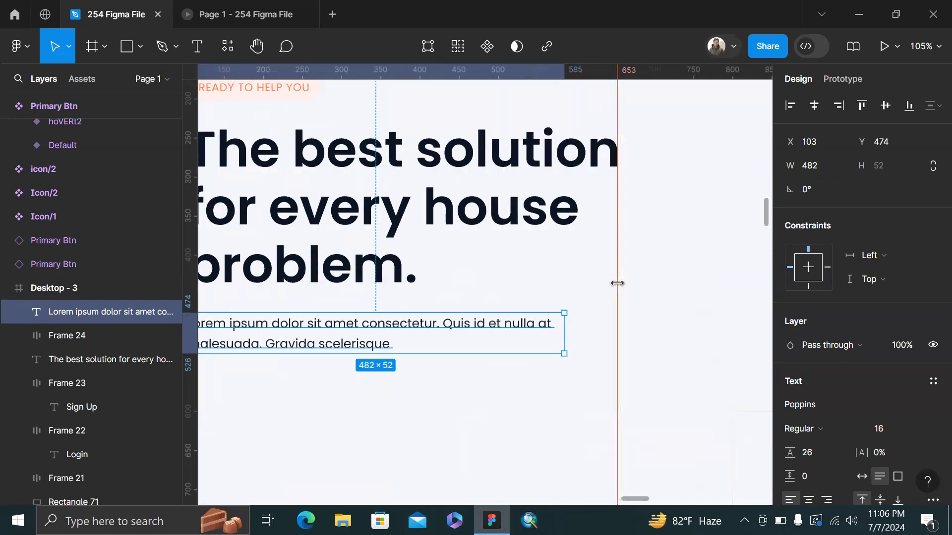
{"action": "key", "text": "Escape"}
Widen the paragraph to the guide so its first line ends at 'malesuada.'
{"action": "left_click", "coordinate": [550, 342]}
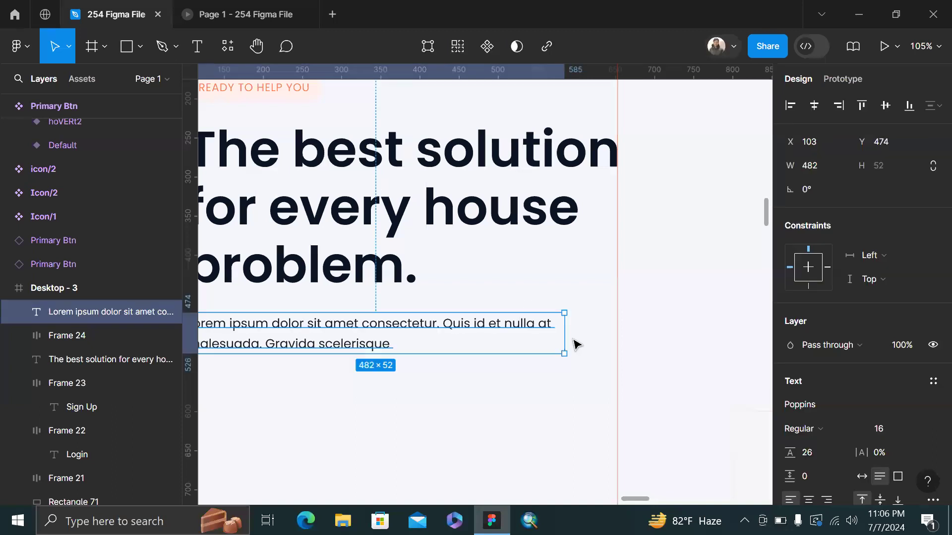
{"action": "left_click_drag", "start_coordinate": [626, 335], "coordinate": [629, 334]}
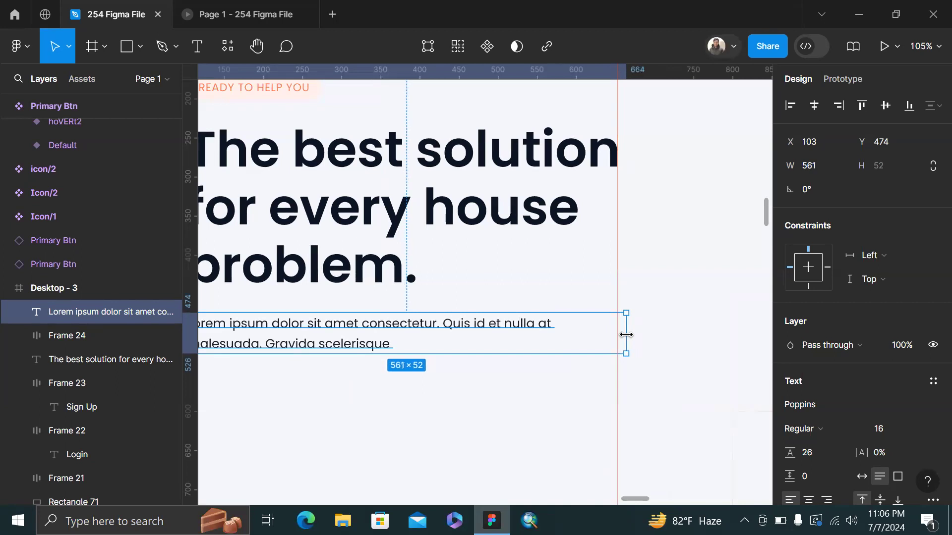
{"action": "left_click", "coordinate": [684, 323]}
{"action": "scroll", "coordinate": [682, 323], "scroll_direction": "down", "scroll_amount": 2}
{"action": "scroll", "coordinate": [677, 318], "scroll_direction": "down", "scroll_amount": 1}
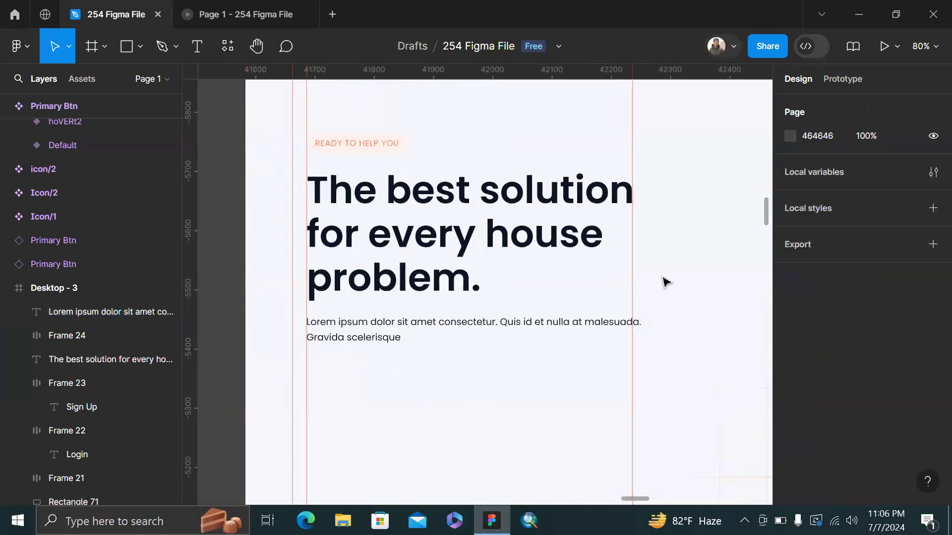
{"action": "scroll", "coordinate": [666, 282], "scroll_direction": "down", "scroll_amount": 1}
Append a second 'Gravida scelerisque' to the end of the hero paragraph
{"action": "left_click", "coordinate": [446, 330]}
{"action": "double_click", "coordinate": [414, 328]}
{"action": "left_click", "coordinate": [414, 329]}
{"action": "left_click_drag", "start_coordinate": [341, 339], "coordinate": [321, 337]}
{"action": "key", "text": "ctrl+c"}
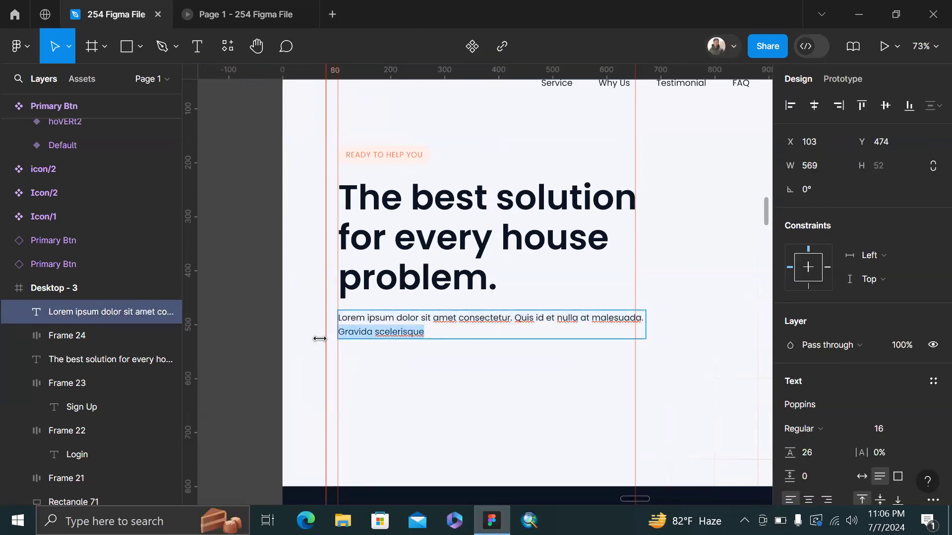
{"action": "key", "text": "BackSpace"}
{"action": "key", "text": "ctrl+z"}
{"action": "key", "text": "Right"}
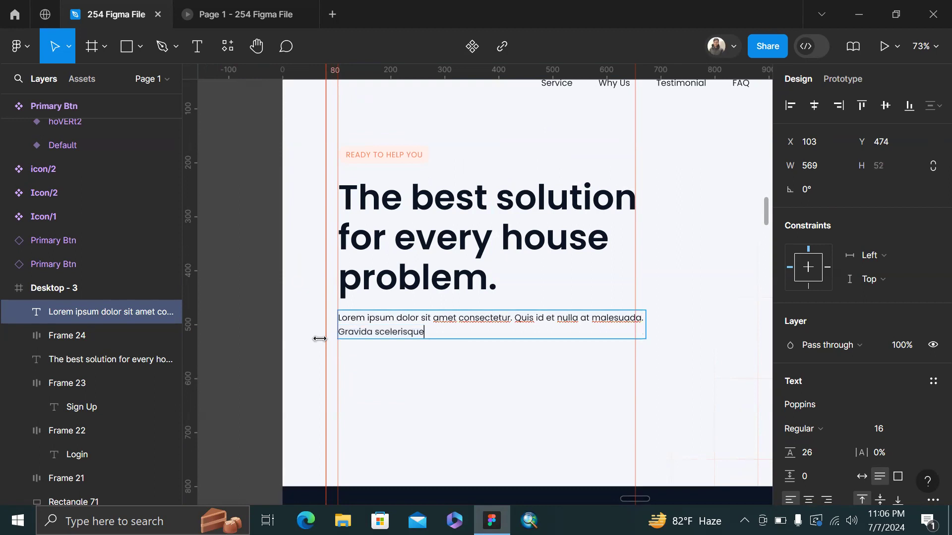
{"action": "key", "text": "ctrl+v"}
{"action": "key", "text": "Escape"}
Compare the hero with the reference screenshot and select the header's Login and Sign Up buttons
{"action": "left_click", "coordinate": [693, 292]}
{"action": "scroll", "coordinate": [300, 291], "scroll_direction": "down", "scroll_amount": 2}
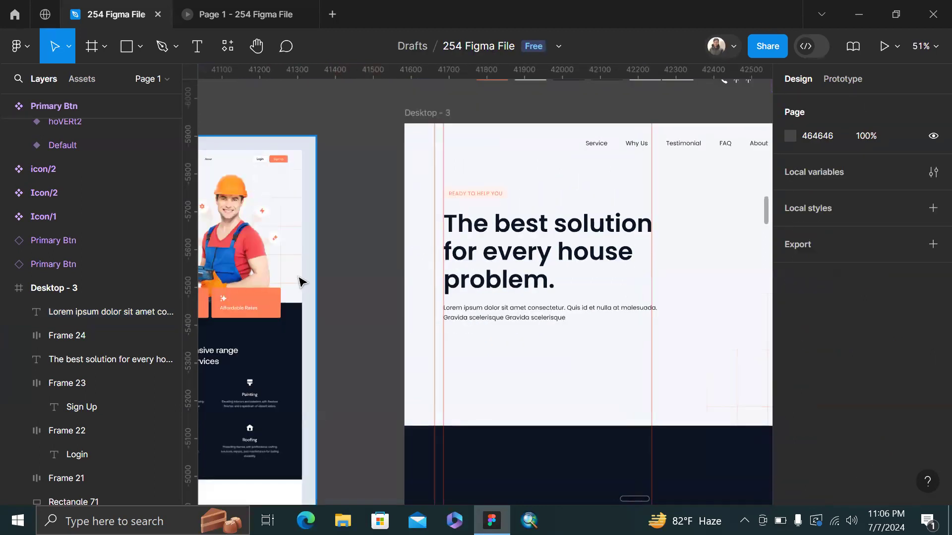
{"action": "left_click", "coordinate": [300, 283]}
{"action": "scroll", "coordinate": [300, 283], "scroll_direction": "left", "scroll_amount": 5}
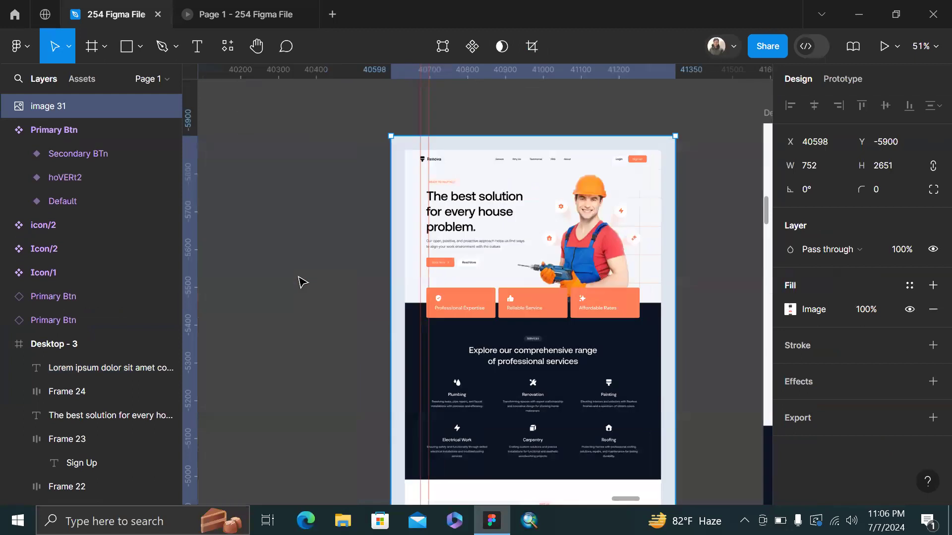
{"action": "scroll", "coordinate": [301, 283], "scroll_direction": "right", "scroll_amount": 1}
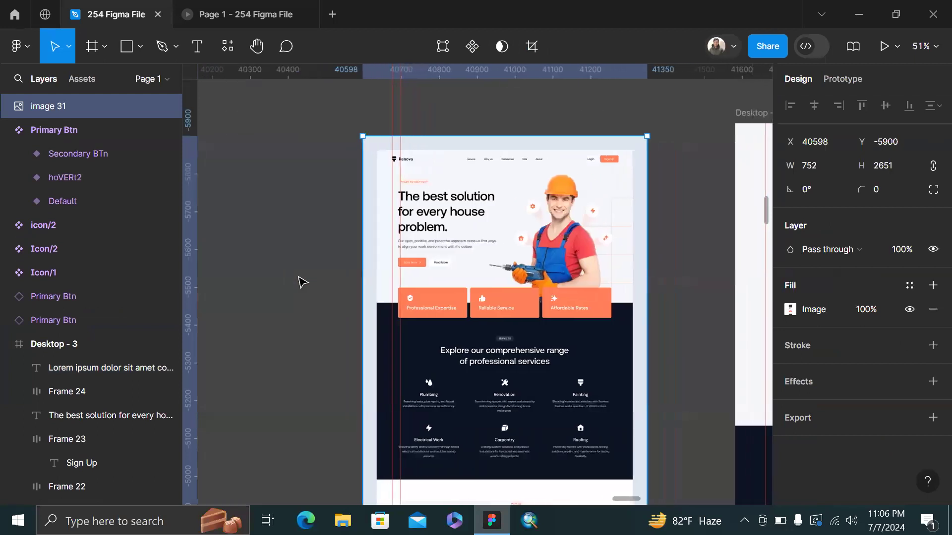
{"action": "scroll", "coordinate": [301, 283], "scroll_direction": "right", "scroll_amount": 6}
{"action": "scroll", "coordinate": [301, 283], "scroll_direction": "right", "scroll_amount": 1}
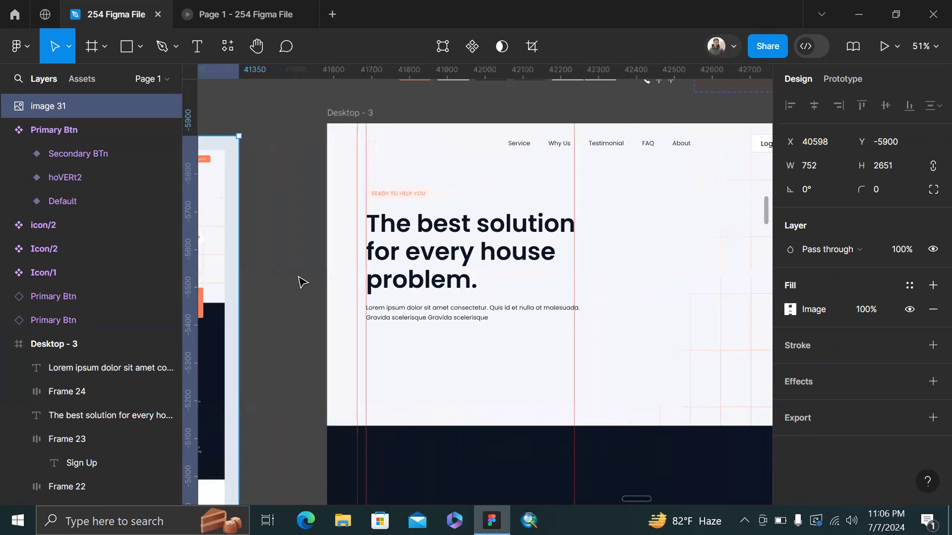
{"action": "scroll", "coordinate": [442, 311], "scroll_direction": "left", "scroll_amount": 1}
{"action": "scroll", "coordinate": [443, 311], "scroll_direction": "left", "scroll_amount": 1}
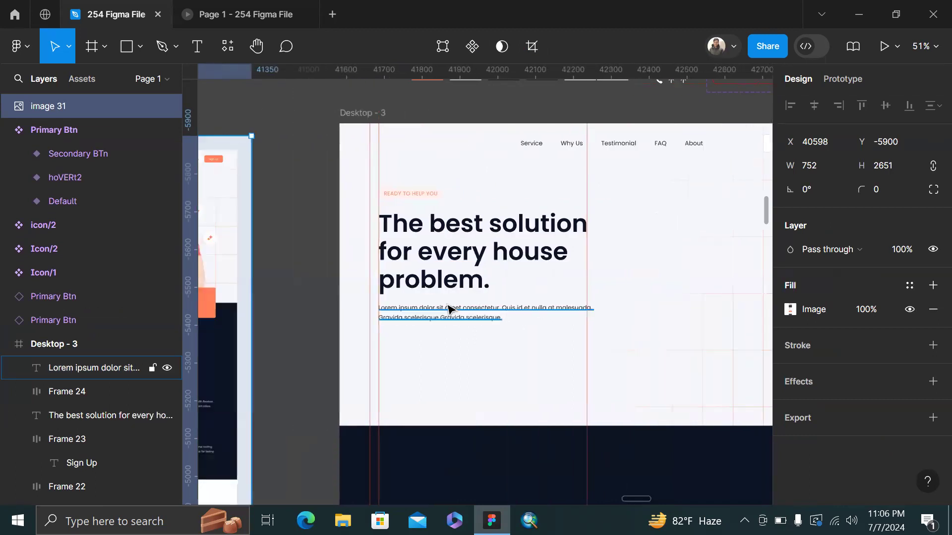
{"action": "scroll", "coordinate": [449, 311], "scroll_direction": "left", "scroll_amount": 1}
{"action": "scroll", "coordinate": [361, 196], "scroll_direction": "left", "scroll_amount": 2}
{"action": "scroll", "coordinate": [385, 226], "scroll_direction": "left", "scroll_amount": 3}
{"action": "scroll", "coordinate": [390, 233], "scroll_direction": "up", "scroll_amount": 2}
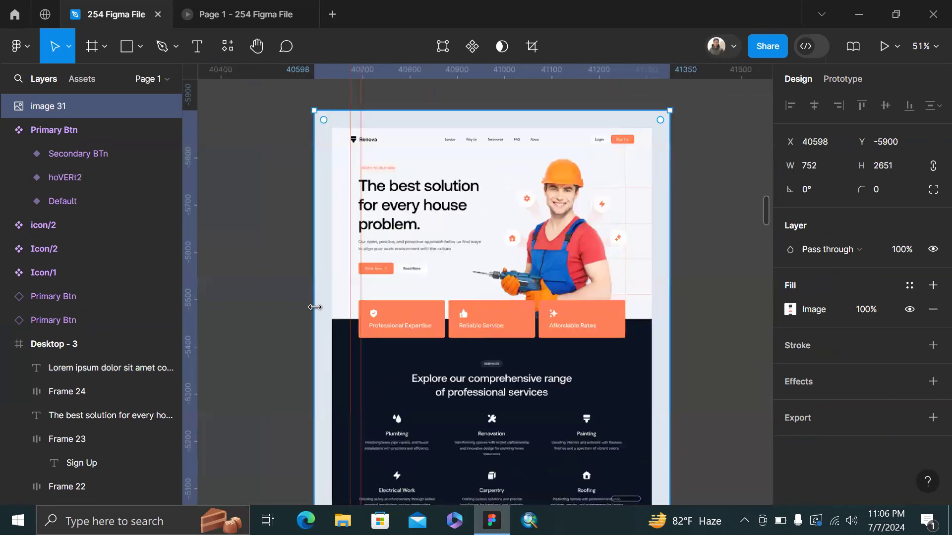
{"action": "scroll", "coordinate": [446, 263], "scroll_direction": "up", "scroll_amount": 2}
{"action": "scroll", "coordinate": [472, 274], "scroll_direction": "up", "scroll_amount": 2}
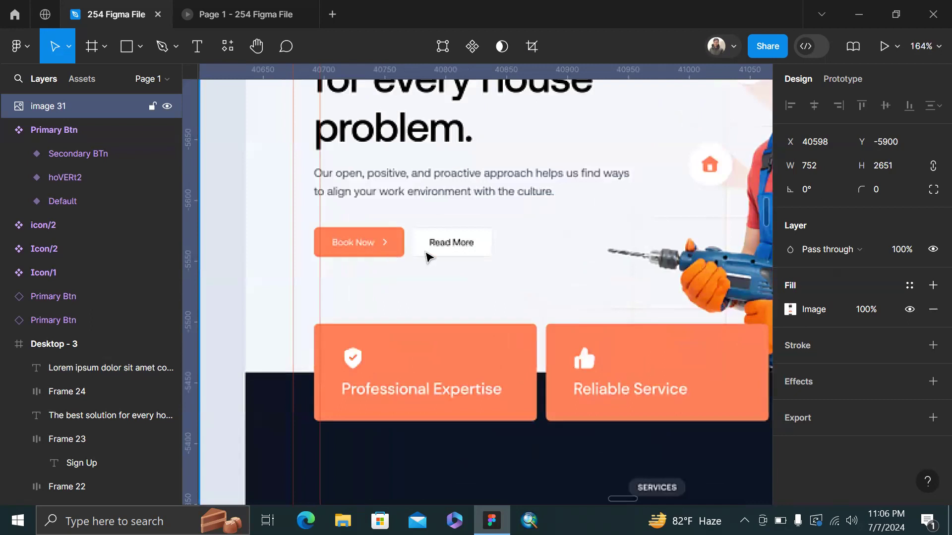
{"action": "scroll", "coordinate": [427, 250], "scroll_direction": "down", "scroll_amount": 3}
{"action": "scroll", "coordinate": [427, 255], "scroll_direction": "right", "scroll_amount": 3}
{"action": "scroll", "coordinate": [427, 256], "scroll_direction": "down", "scroll_amount": 3}
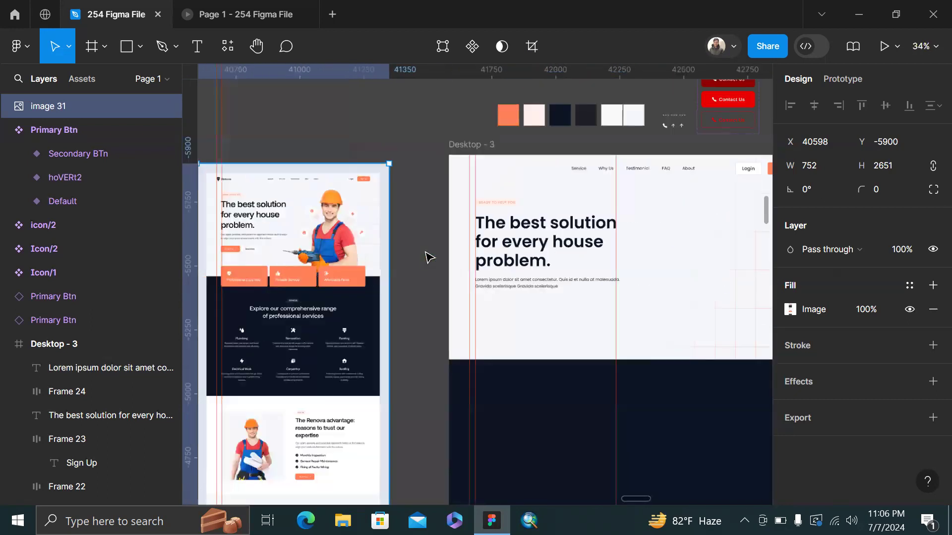
{"action": "scroll", "coordinate": [594, 201], "scroll_direction": "right", "scroll_amount": 2}
{"action": "scroll", "coordinate": [594, 202], "scroll_direction": "up", "scroll_amount": 2}
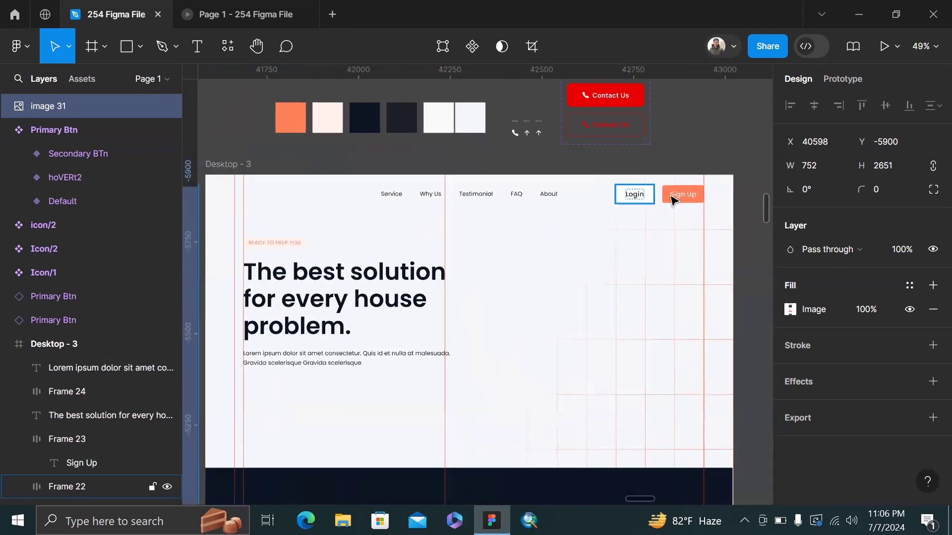
{"action": "left_click", "coordinate": [673, 200]}
Paste a copy of the header's Login and Sign Up buttons below the hero paragraph
{"action": "key", "text": "Delete"}
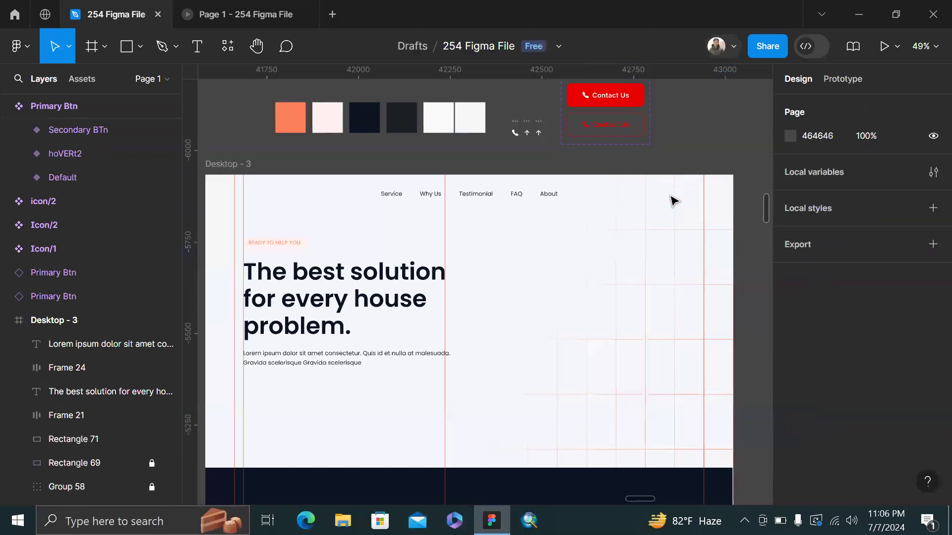
{"action": "key", "text": "ctrl+z"}
{"action": "scroll", "coordinate": [479, 276], "scroll_direction": "down", "scroll_amount": 3}
{"action": "scroll", "coordinate": [479, 277], "scroll_direction": "left", "scroll_amount": 3}
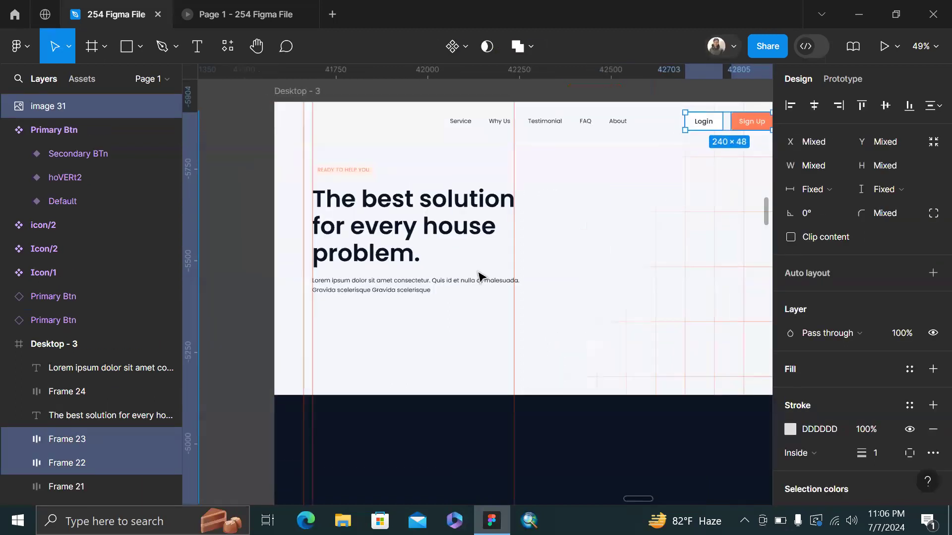
{"action": "scroll", "coordinate": [416, 302], "scroll_direction": "up", "scroll_amount": 5}
{"action": "scroll", "coordinate": [409, 332], "scroll_direction": "left", "scroll_amount": 3}
{"action": "left_click", "coordinate": [401, 364]}
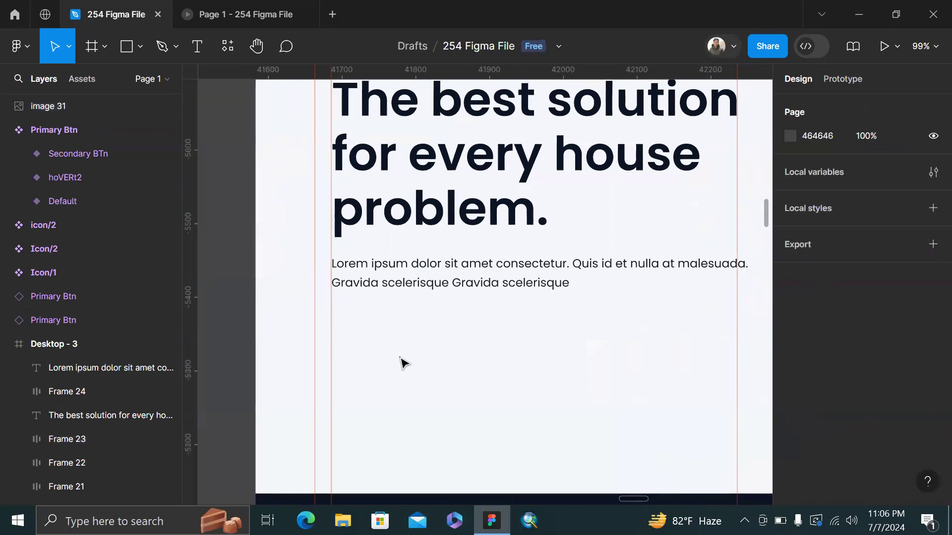
{"action": "key", "text": "ctrl+v"}
{"action": "mouse_move", "coordinate": [438, 285]}
{"action": "left_mouse_down"}
{"action": "mouse_move", "coordinate": [437, 341]}
{"action": "mouse_move", "coordinate": [425, 344]}
{"action": "left_mouse_up"}
Reorder the pasted button pair so Sign Up comes before Login
{"action": "left_click_drag", "start_coordinate": [508, 346], "coordinate": [518, 346]}
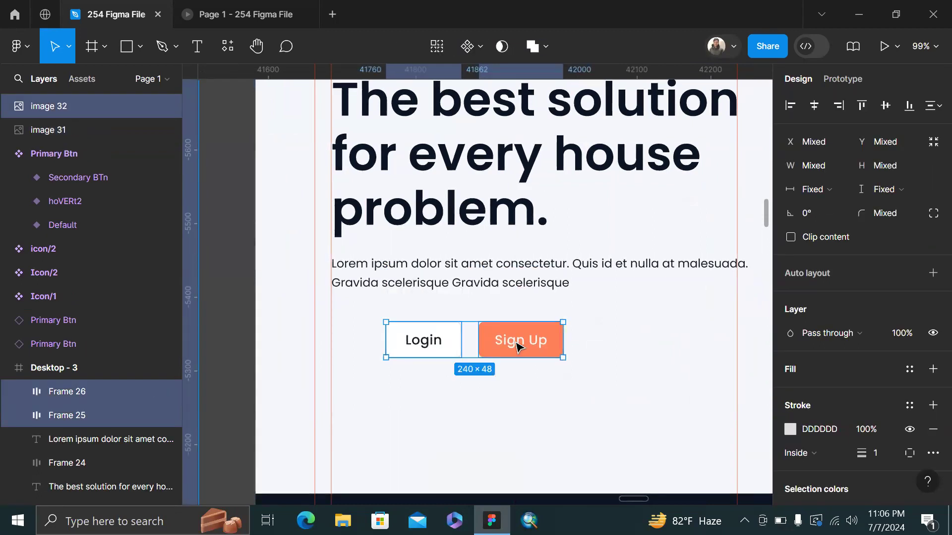
{"action": "left_click_drag", "start_coordinate": [436, 355], "coordinate": [542, 367]}
{"action": "key", "text": "ctrl+z"}
{"action": "left_click", "coordinate": [440, 344]}
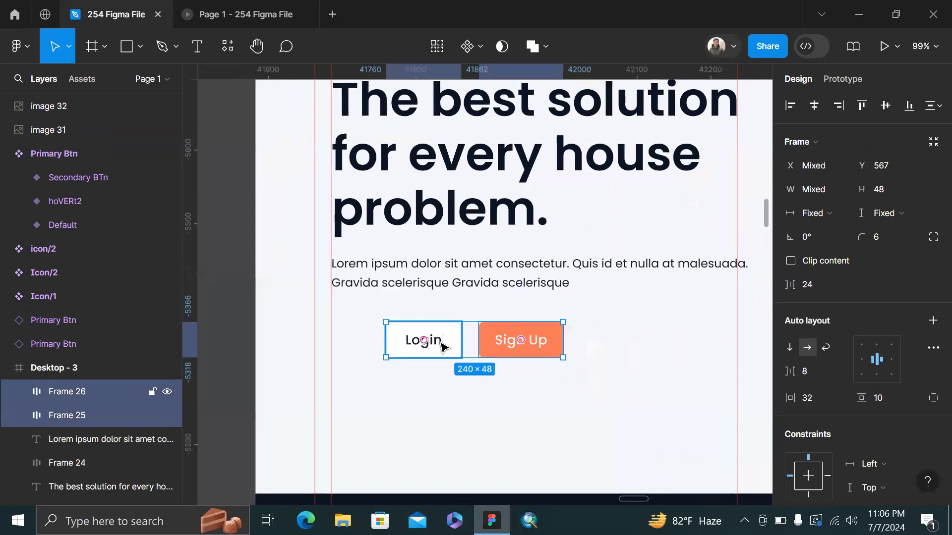
{"action": "scroll", "coordinate": [440, 345], "scroll_direction": "up", "scroll_amount": 5, "text": "ctrl"}
{"action": "left_click_drag", "start_coordinate": [440, 346], "coordinate": [569, 372]}
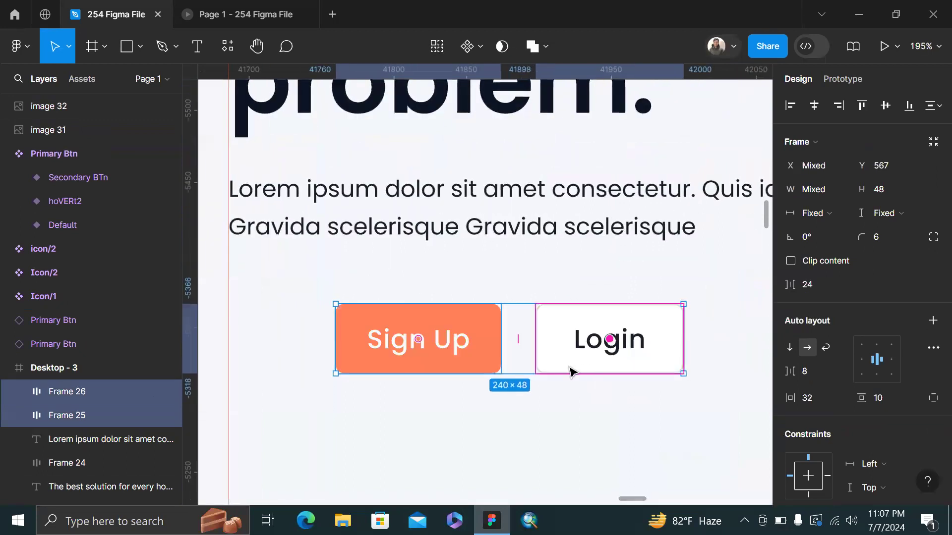
{"action": "scroll", "coordinate": [547, 366], "scroll_direction": "down", "scroll_amount": 5, "text": "ctrl"}
Line the button pair up with the paragraph's left edge
{"action": "left_click_drag", "start_coordinate": [535, 366], "coordinate": [495, 367]}
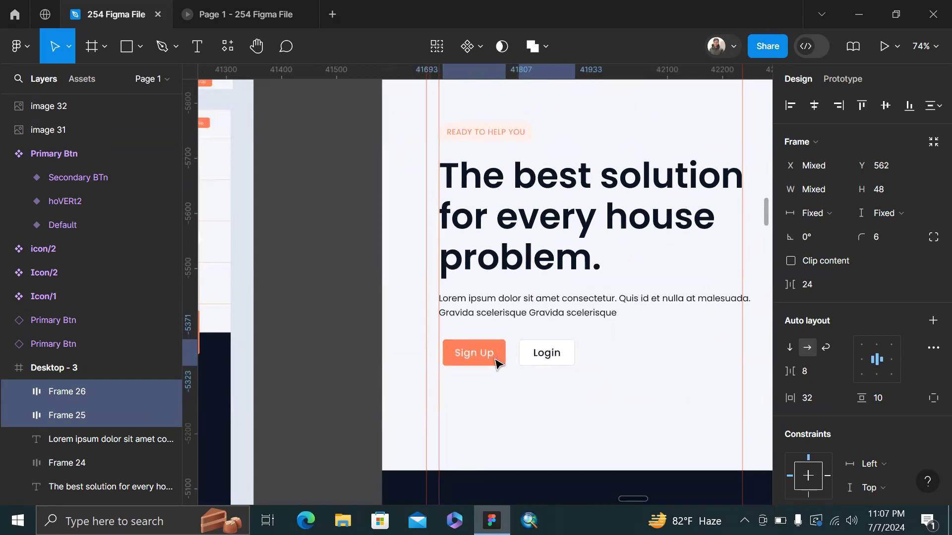
{"action": "scroll", "coordinate": [493, 366], "scroll_direction": "left", "scroll_amount": 3}
{"action": "scroll", "coordinate": [494, 365], "scroll_direction": "left", "scroll_amount": 3}
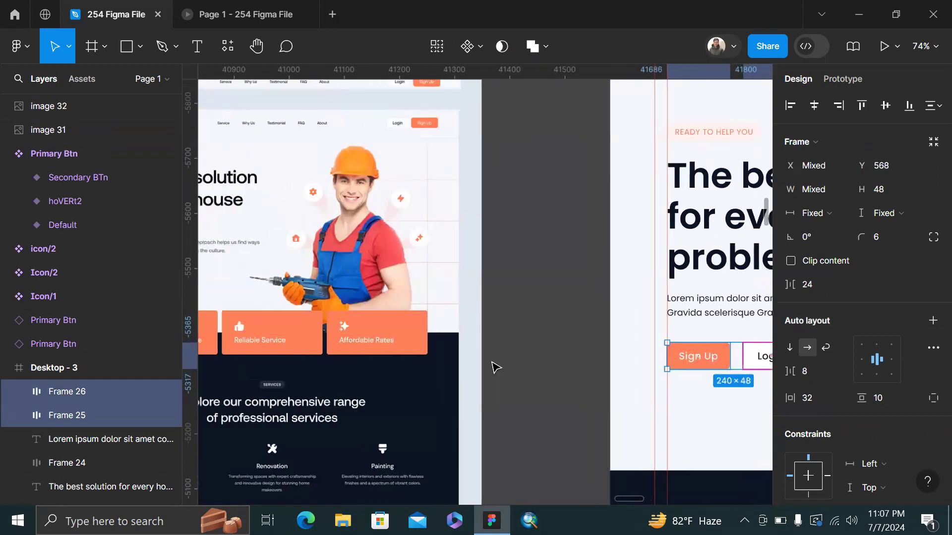
{"action": "scroll", "coordinate": [493, 366], "scroll_direction": "left", "scroll_amount": 4}
{"action": "scroll", "coordinate": [354, 282], "scroll_direction": "up", "scroll_amount": 3}
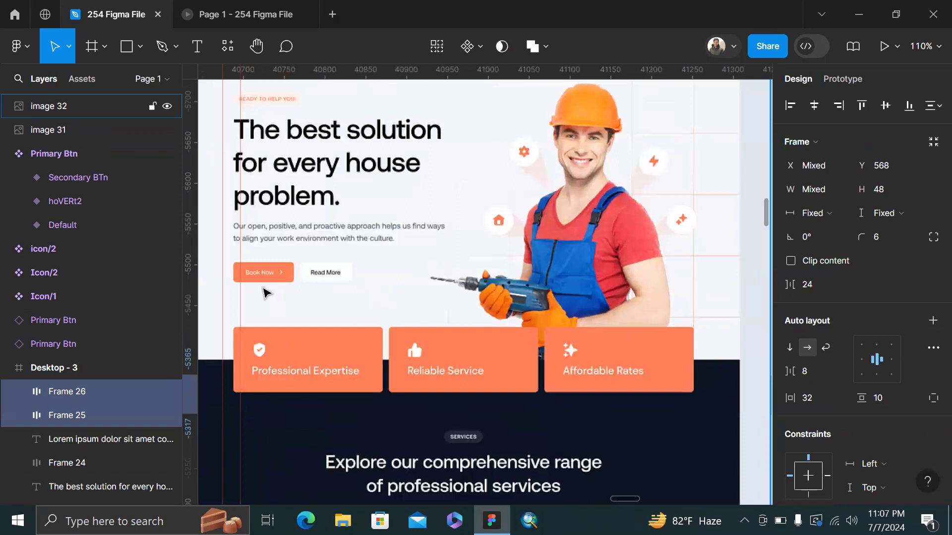
{"action": "scroll", "coordinate": [290, 290], "scroll_direction": "right", "scroll_amount": 1}
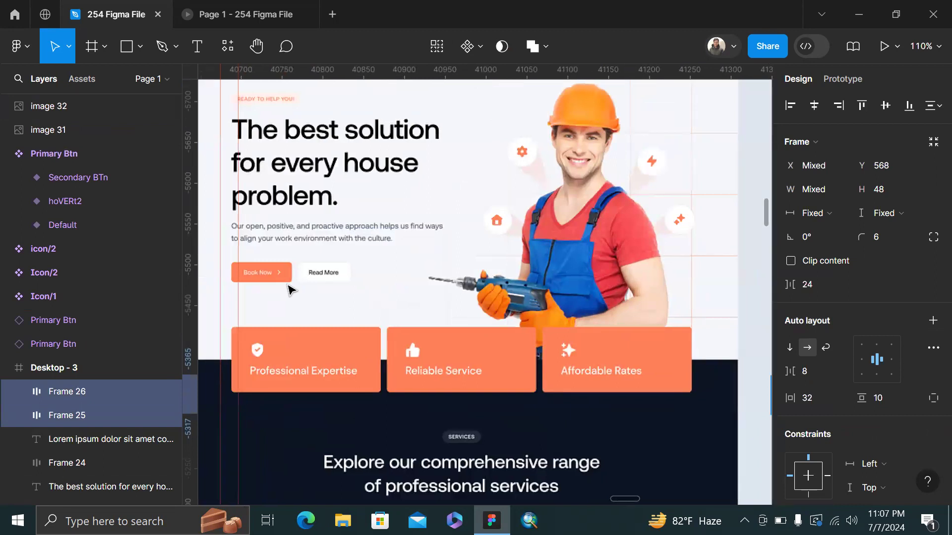
{"action": "scroll", "coordinate": [290, 290], "scroll_direction": "right", "scroll_amount": 5}
{"action": "scroll", "coordinate": [521, 337], "scroll_direction": "down", "scroll_amount": 3}
{"action": "scroll", "coordinate": [469, 347], "scroll_direction": "up", "scroll_amount": 2}
{"action": "scroll", "coordinate": [469, 370], "scroll_direction": "up", "scroll_amount": 3}
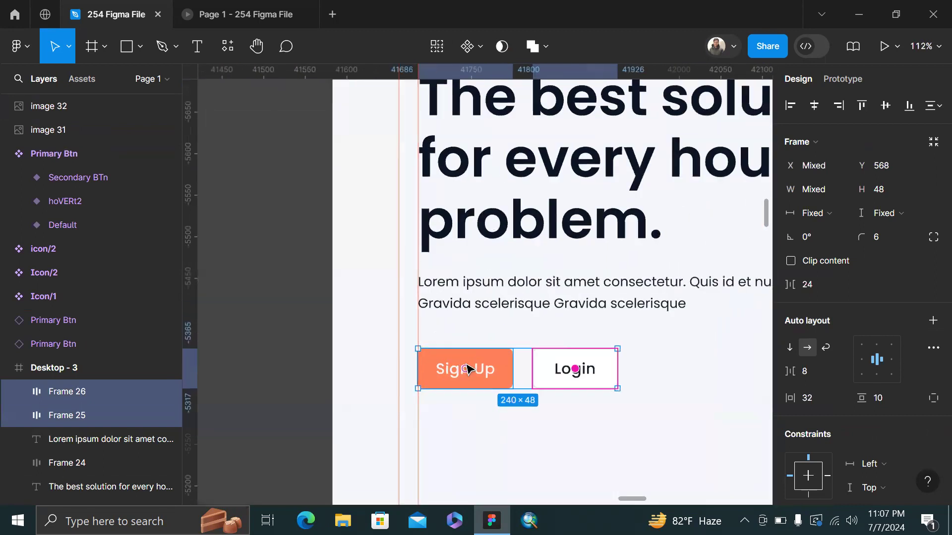
Shift Login right, relabel Sign Up as 'Buy Now', and widen that button to 165
{"action": "left_click", "coordinate": [555, 385]}
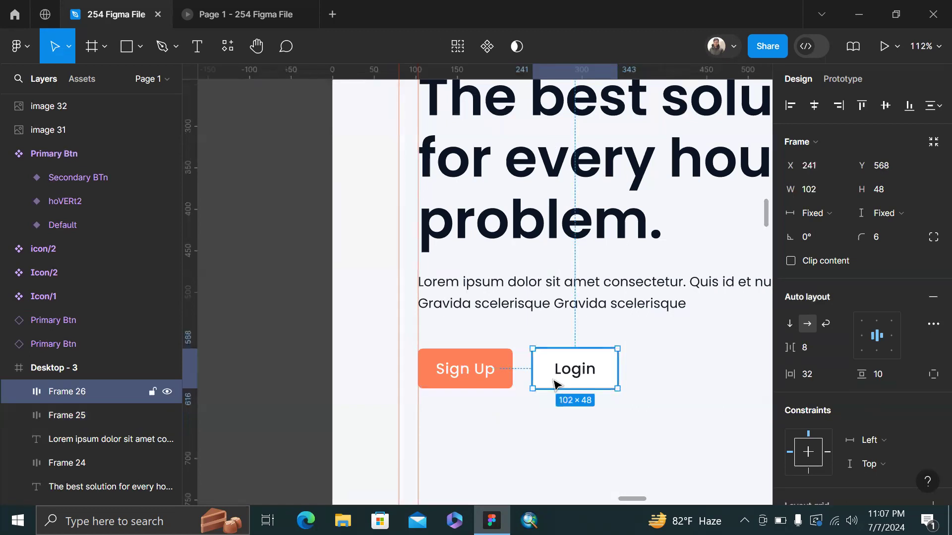
{"action": "scroll", "coordinate": [551, 385], "scroll_direction": "right", "scroll_amount": 3}
{"action": "left_click_drag", "start_coordinate": [590, 382], "coordinate": [596, 381]}
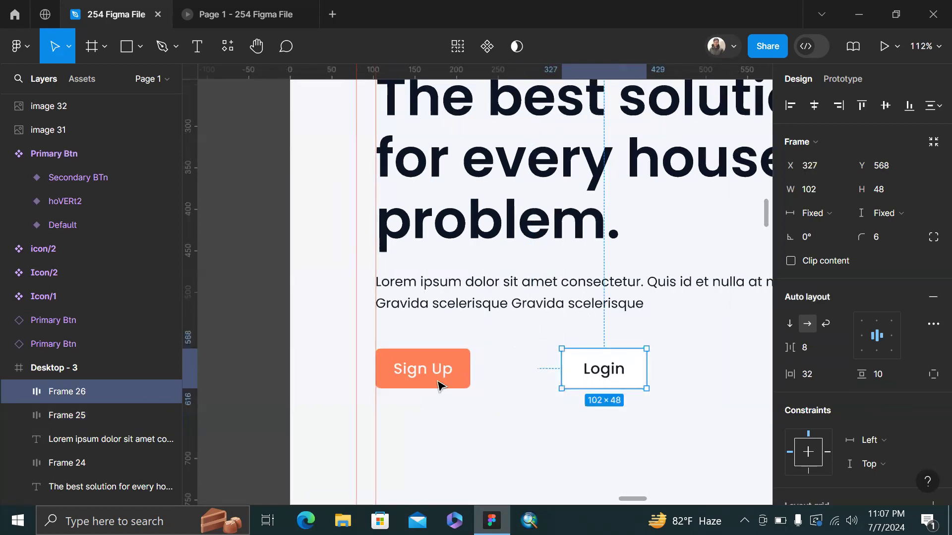
{"action": "double_click", "coordinate": [435, 377]}
{"action": "type", "text": "Buy Now"}
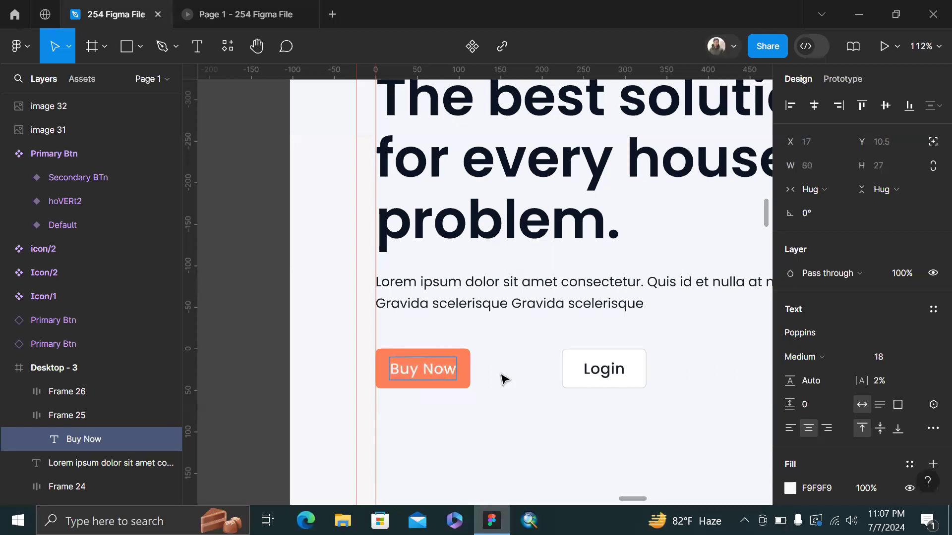
{"action": "key", "text": "Escape"}
{"action": "key", "text": "Escape"}
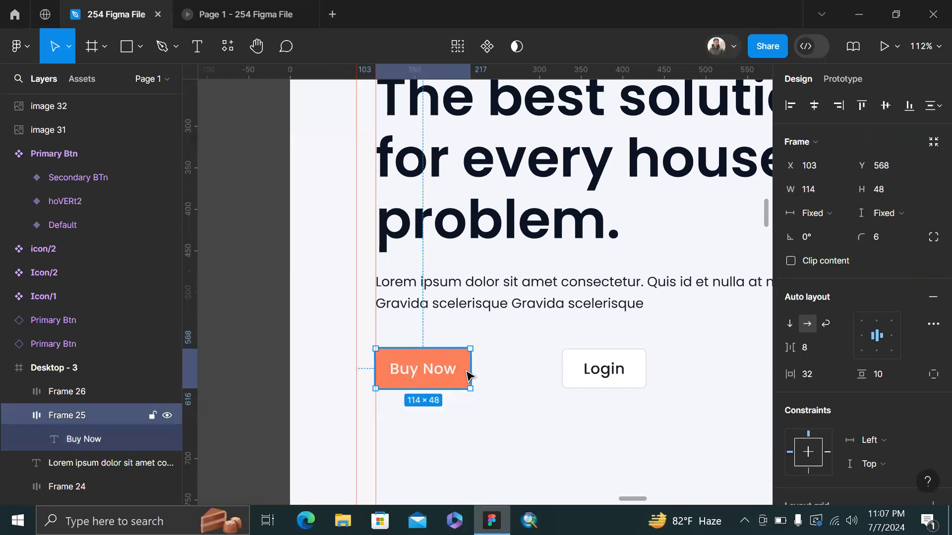
{"action": "left_click_drag", "start_coordinate": [499, 370], "coordinate": [513, 371]}
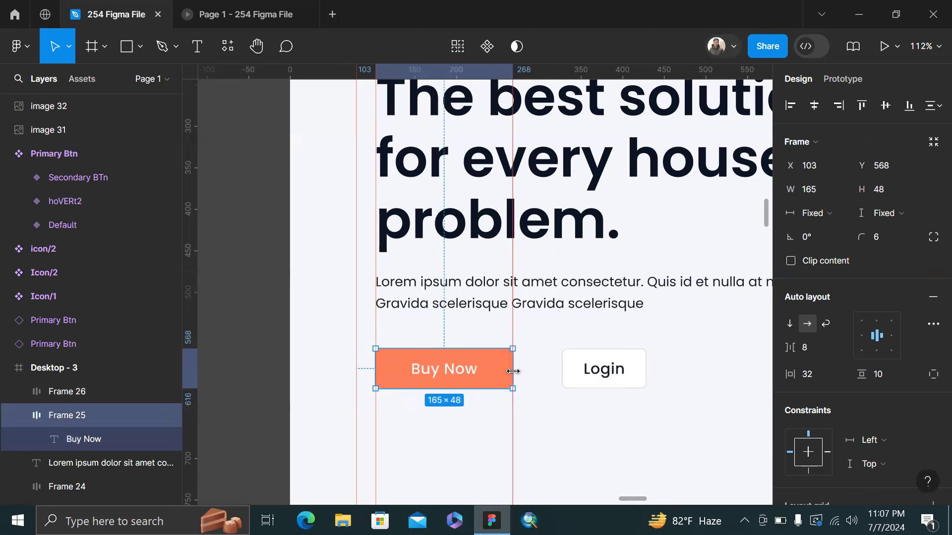
{"action": "left_click", "coordinate": [347, 191]}
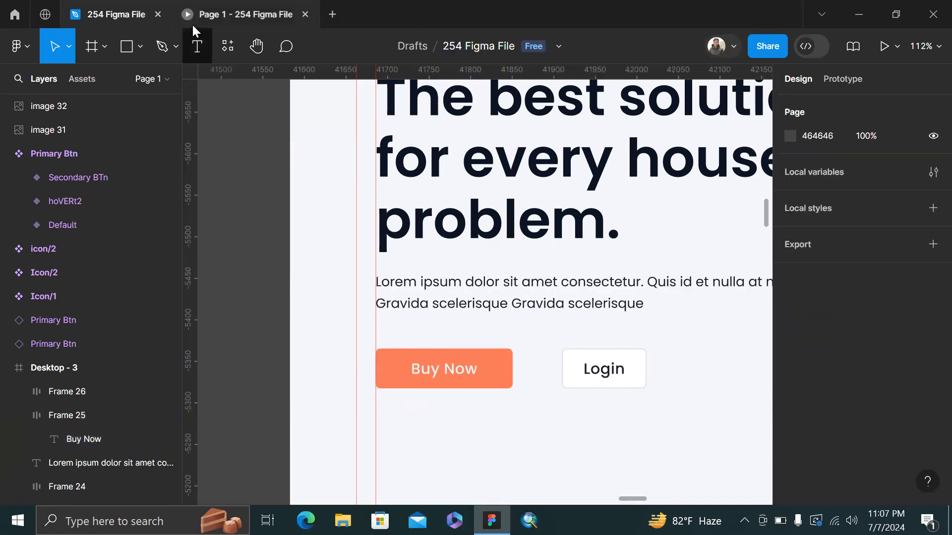
Search resources for 'iconify' and run the Iconify plugin from its details page
{"action": "left_click", "coordinate": [217, 45]}
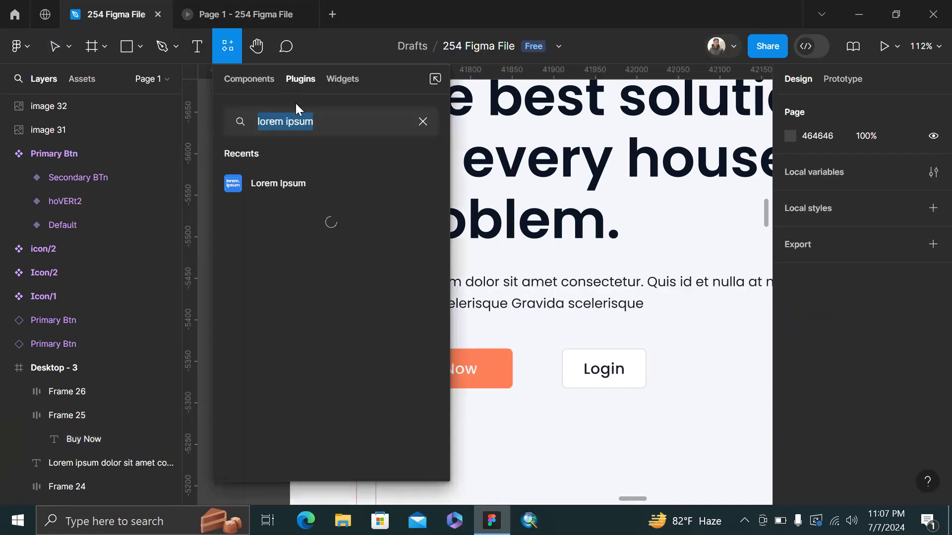
{"action": "type", "text": "iconi"}
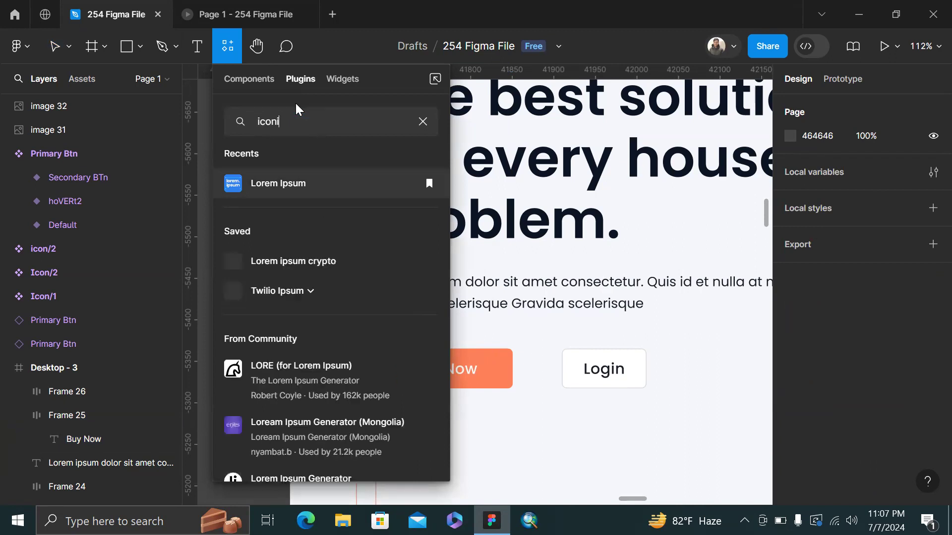
{"action": "type", "text": "fy"}
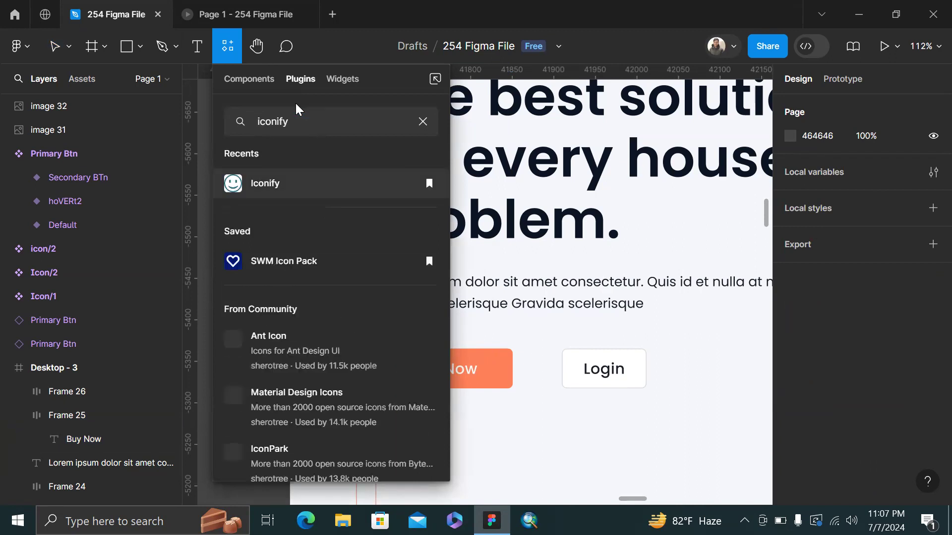
{"action": "left_click", "coordinate": [408, 183]}
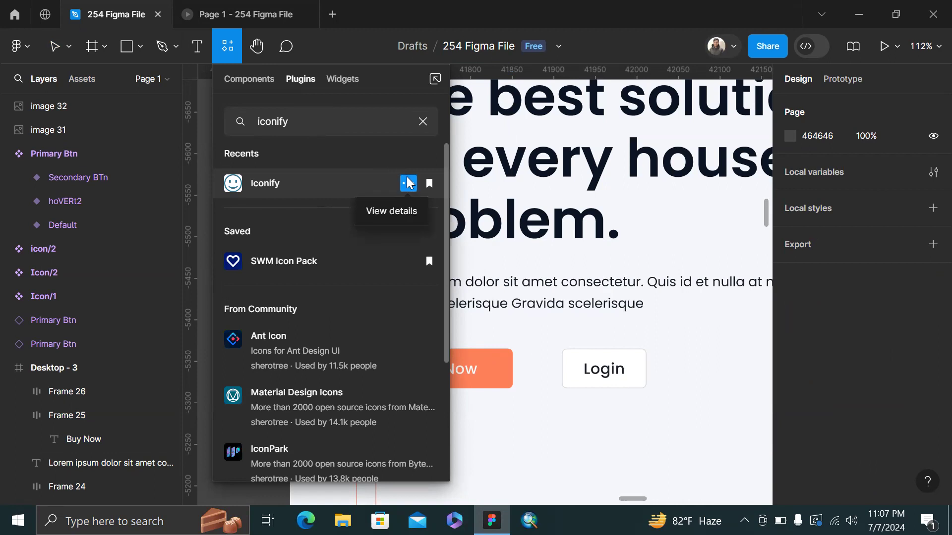
{"action": "left_click", "coordinate": [389, 211]}
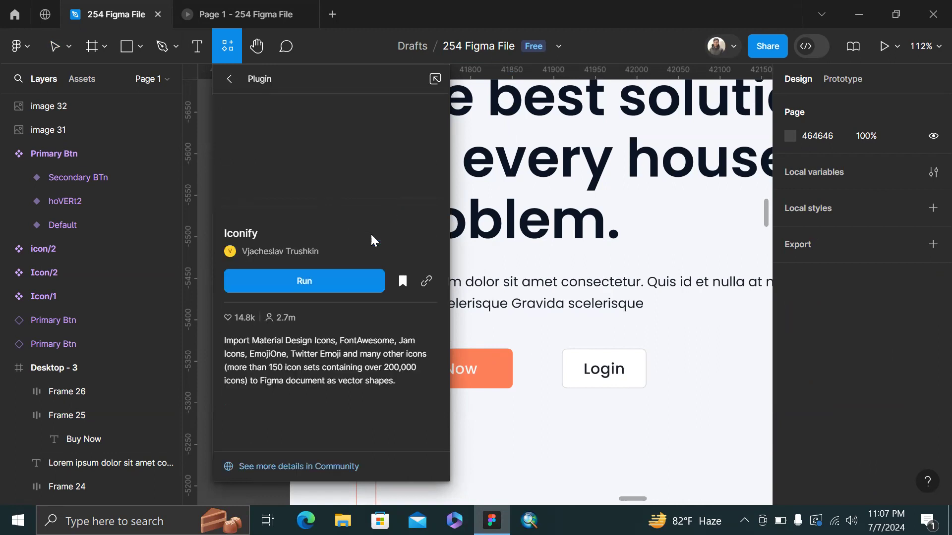
{"action": "left_click", "coordinate": [359, 278]}
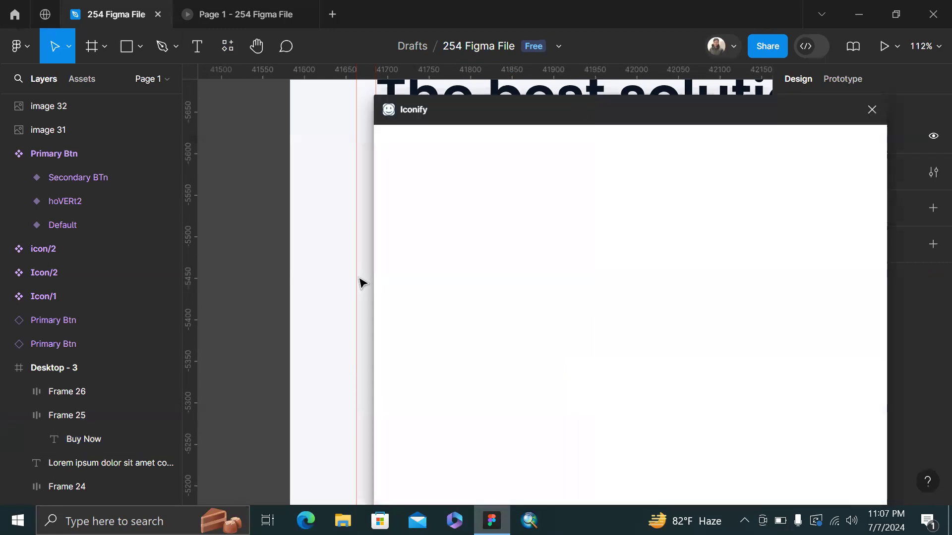
Search Iconify for arrow icons and browse result pages 2 and 3
{"action": "left_click", "coordinate": [510, 235]}
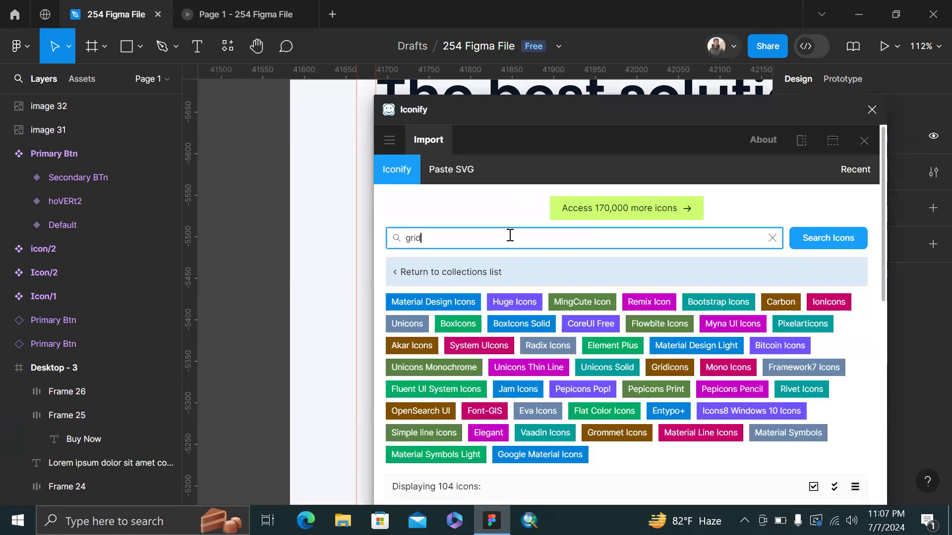
{"action": "type", "text": "aarrow"}
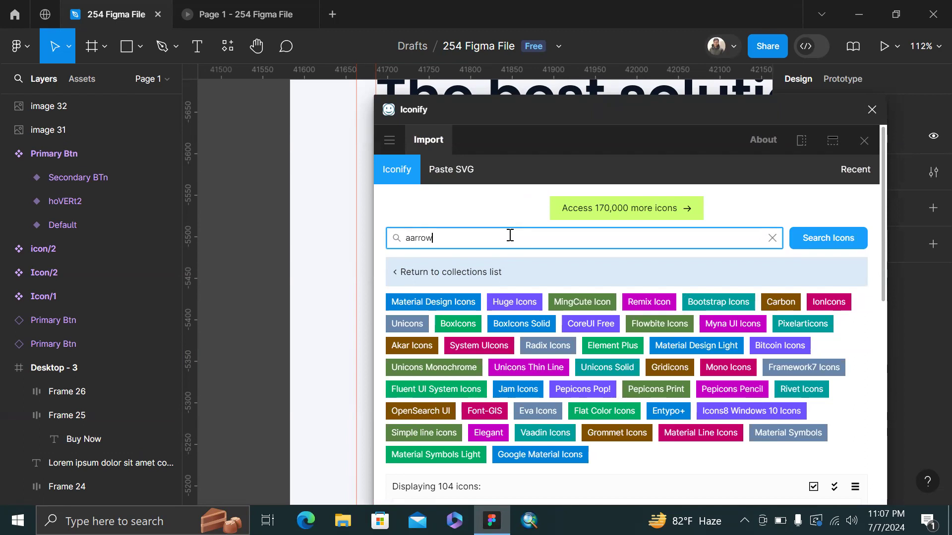
{"action": "key", "text": "Return"}
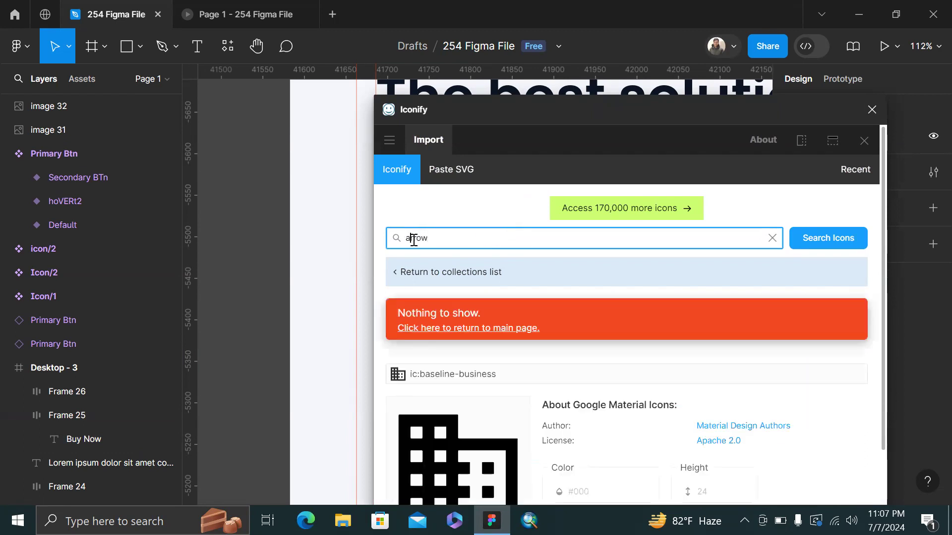
{"action": "key", "text": "Return"}
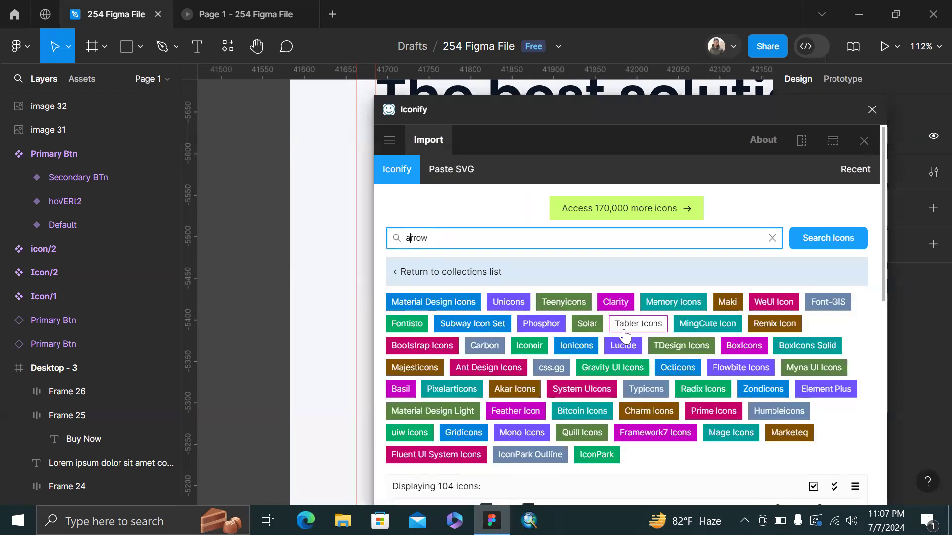
{"action": "scroll", "coordinate": [625, 337], "scroll_direction": "down", "scroll_amount": 5}
{"action": "scroll", "coordinate": [623, 327], "scroll_direction": "down", "scroll_amount": 3}
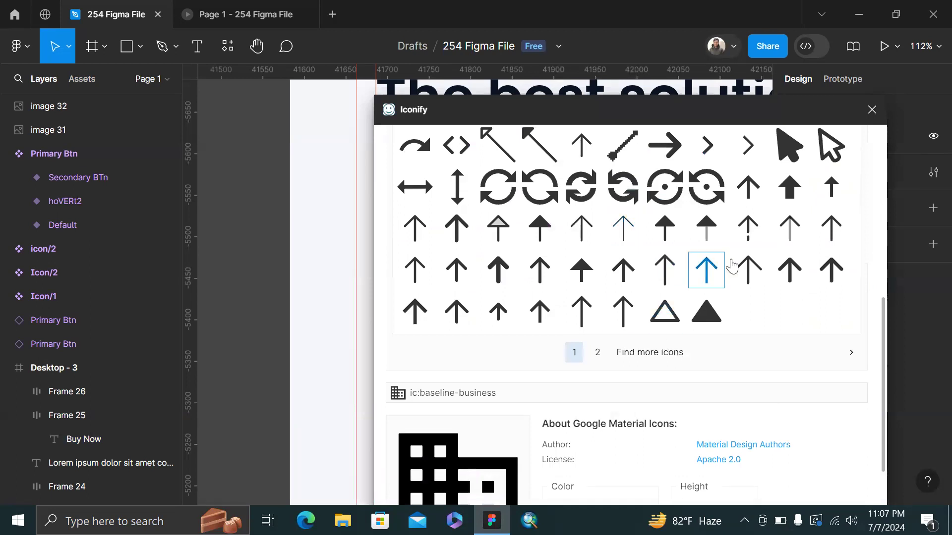
{"action": "left_click", "coordinate": [594, 355]}
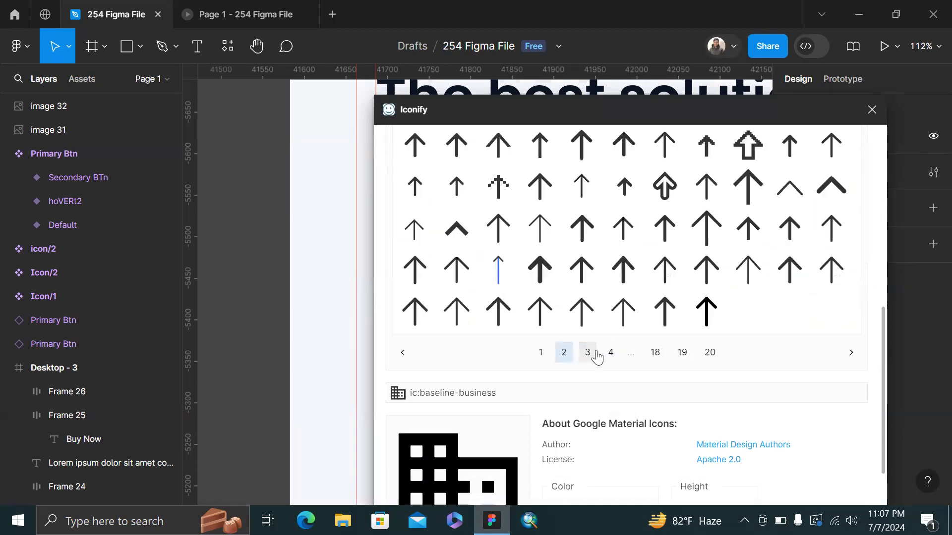
{"action": "scroll", "coordinate": [666, 275], "scroll_direction": "up", "scroll_amount": 1}
{"action": "scroll", "coordinate": [667, 275], "scroll_direction": "up", "scroll_amount": 2}
{"action": "left_click", "coordinate": [588, 439]}
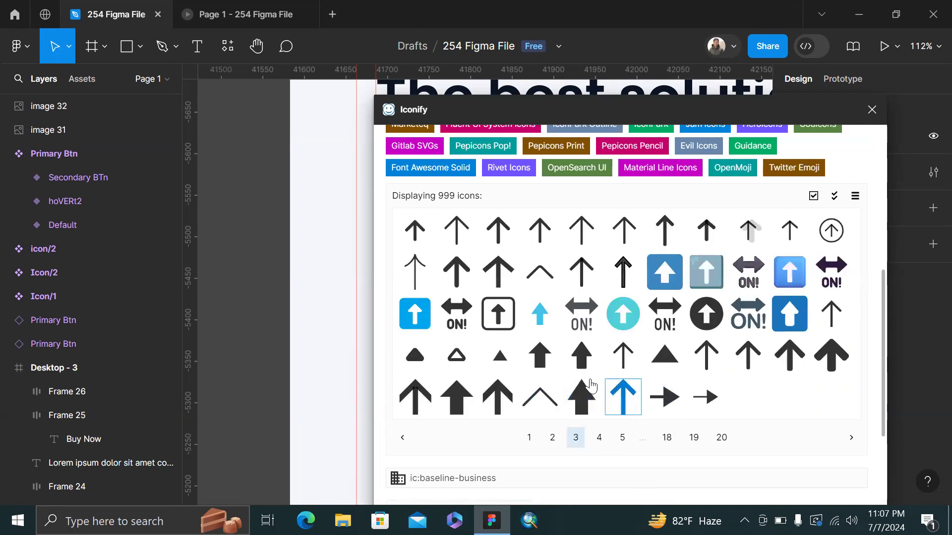
{"action": "scroll", "coordinate": [504, 210], "scroll_direction": "up", "scroll_amount": 2}
{"action": "scroll", "coordinate": [496, 218], "scroll_direction": "up", "scroll_amount": 5}
Search for direction icons and browse result pages 2 through 4
{"action": "triple_click", "coordinate": [460, 233]}
{"action": "type", "text": "dir"}
{"action": "type", "text": "n"}
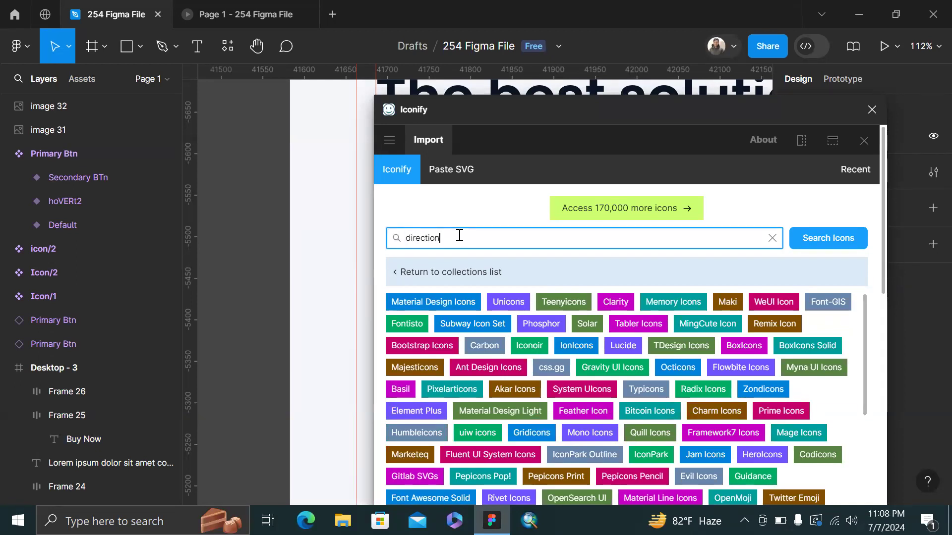
{"action": "key", "text": "Return"}
{"action": "scroll", "coordinate": [484, 298], "scroll_direction": "down", "scroll_amount": 5}
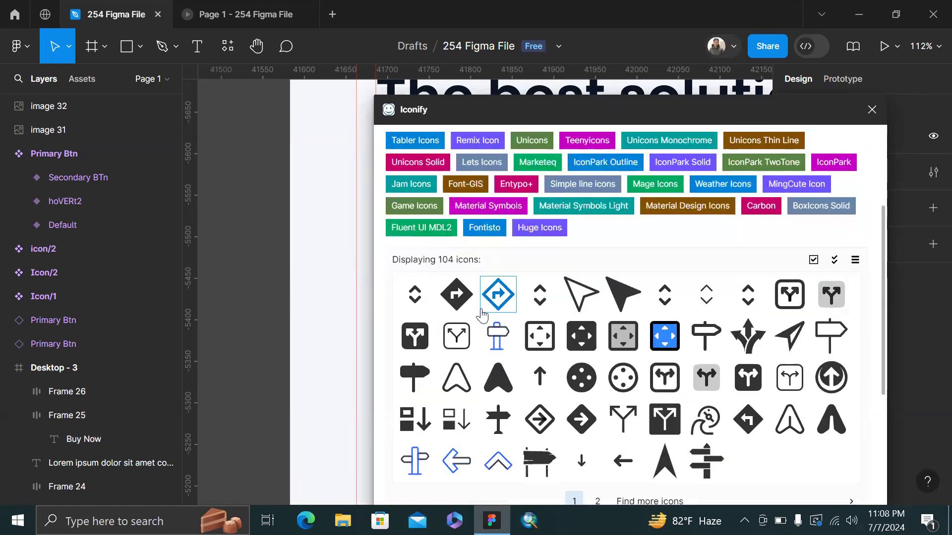
{"action": "scroll", "coordinate": [540, 421], "scroll_direction": "down", "scroll_amount": 1}
{"action": "scroll", "coordinate": [555, 446], "scroll_direction": "down", "scroll_amount": 1}
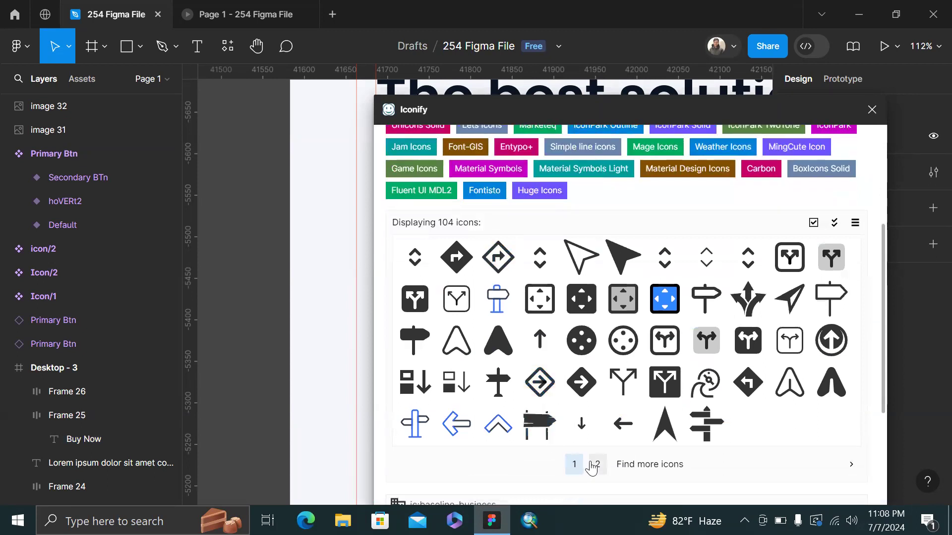
{"action": "left_click", "coordinate": [592, 466]}
{"action": "scroll", "coordinate": [595, 397], "scroll_direction": "down", "scroll_amount": 2}
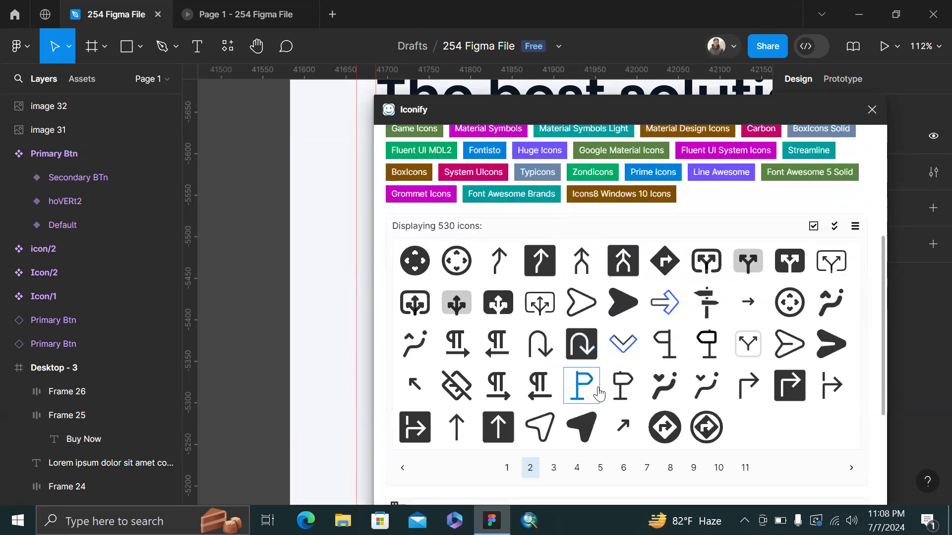
{"action": "scroll", "coordinate": [576, 446], "scroll_direction": "down", "scroll_amount": 1}
{"action": "left_click", "coordinate": [555, 462]}
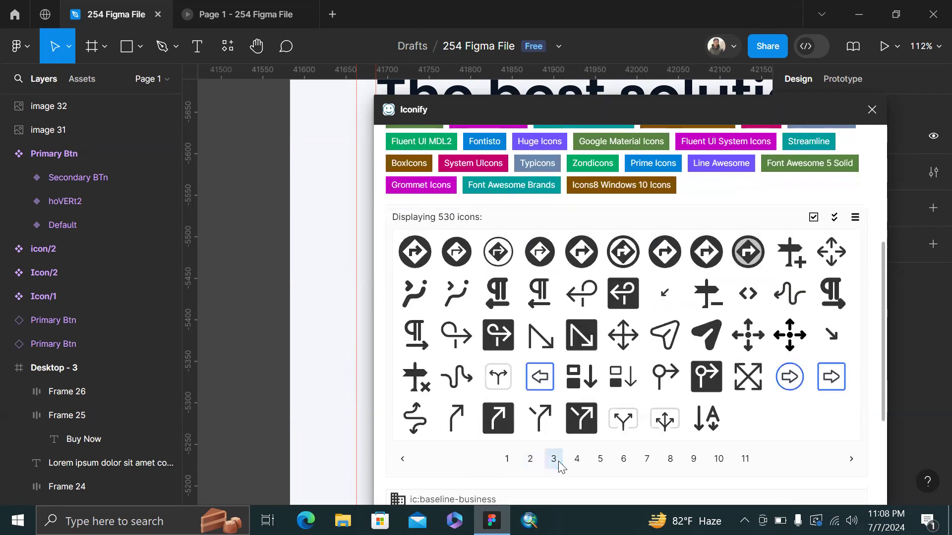
{"action": "left_click", "coordinate": [577, 459]}
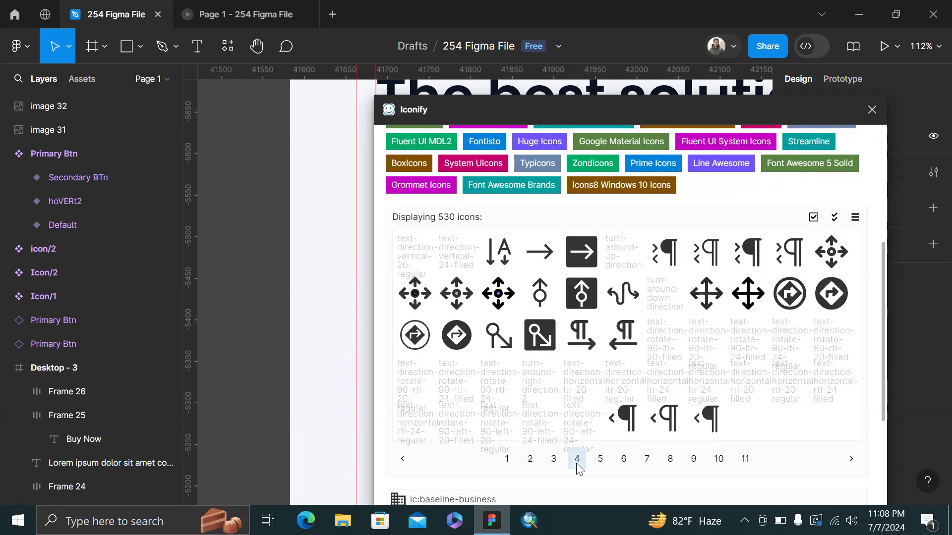
{"action": "scroll", "coordinate": [565, 188], "scroll_direction": "up", "scroll_amount": 5}
Replace the icon search term with 'sign'
{"action": "left_click", "coordinate": [472, 233]}
{"action": "double_click", "coordinate": [471, 236]}
{"action": "type", "text": "sign"}
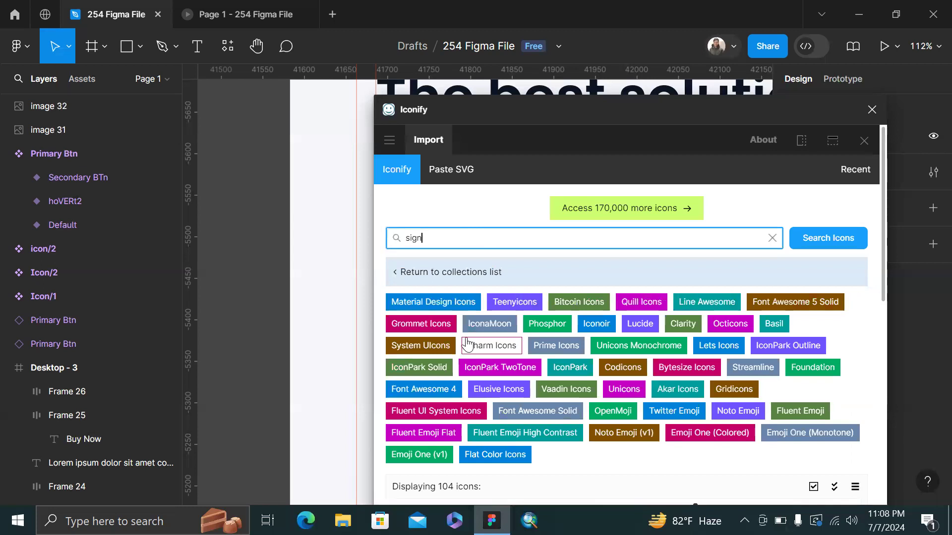
Search Iconify for 'right arrow' and drag the iconamoon arrow-right-2 chevron from page 3 onto the canvas
{"action": "scroll", "coordinate": [465, 328], "scroll_direction": "down", "scroll_amount": 3}
{"action": "scroll", "coordinate": [467, 344], "scroll_direction": "down", "scroll_amount": 2}
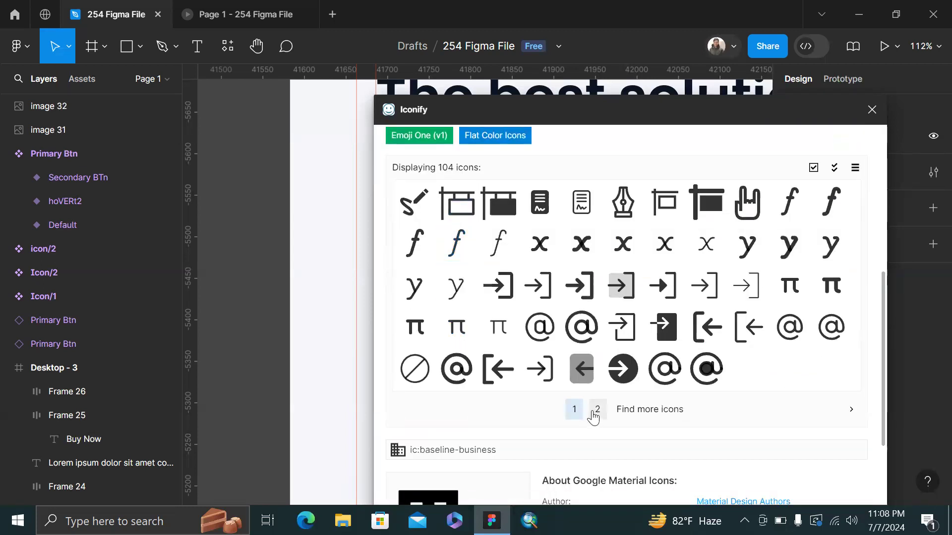
{"action": "left_click", "coordinate": [595, 411]}
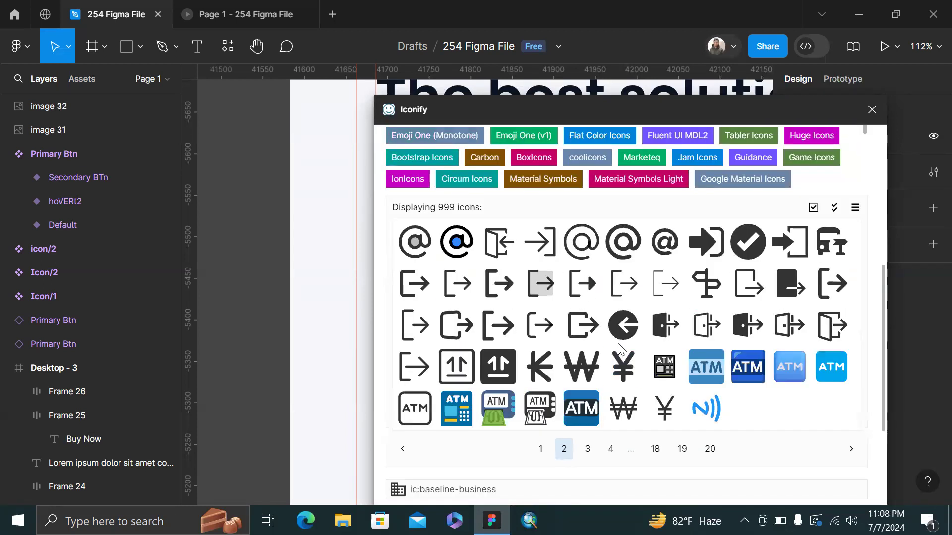
{"action": "scroll", "coordinate": [606, 261], "scroll_direction": "up", "scroll_amount": 5}
{"action": "double_click", "coordinate": [492, 240]}
{"action": "type", "text": "right a"}
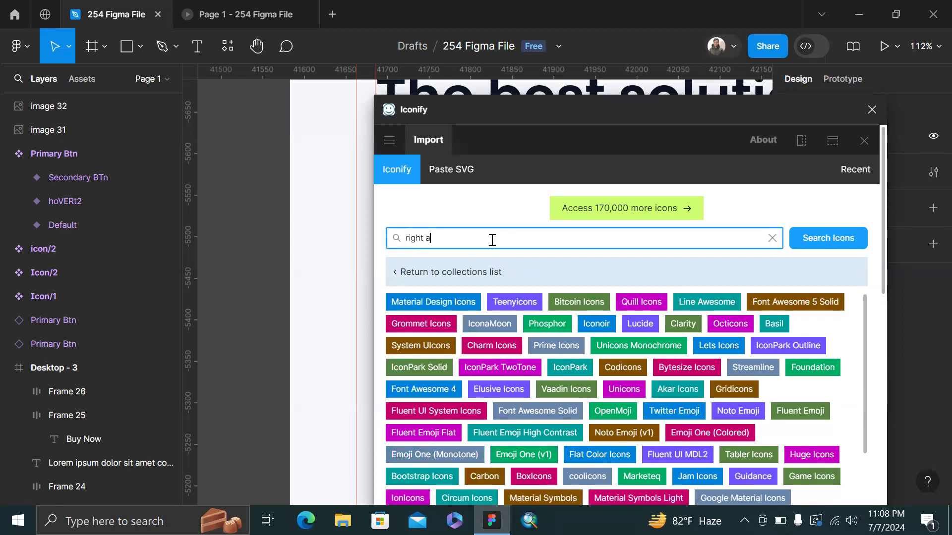
{"action": "type", "text": "rrow"}
{"action": "scroll", "coordinate": [493, 242], "scroll_direction": "down", "scroll_amount": 6}
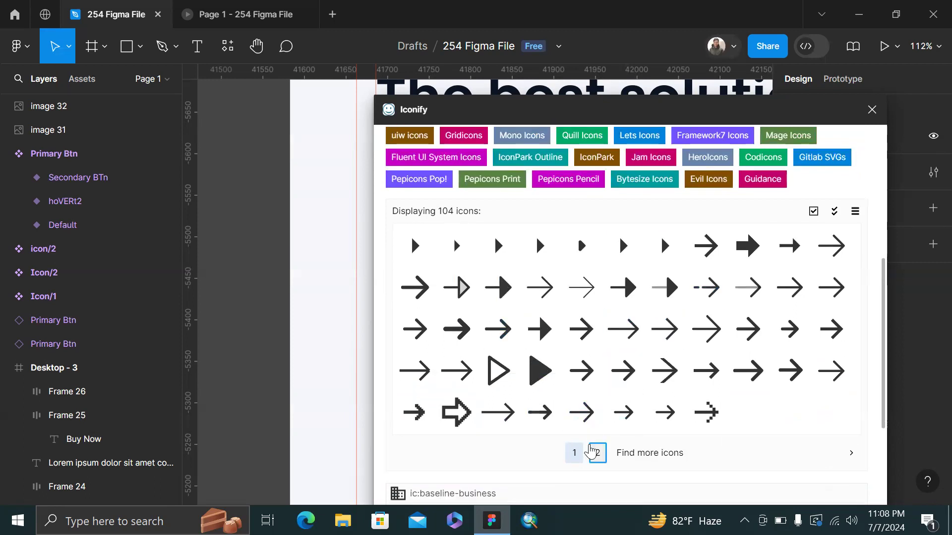
{"action": "left_click", "coordinate": [597, 452]}
{"action": "scroll", "coordinate": [588, 389], "scroll_direction": "down", "scroll_amount": 2}
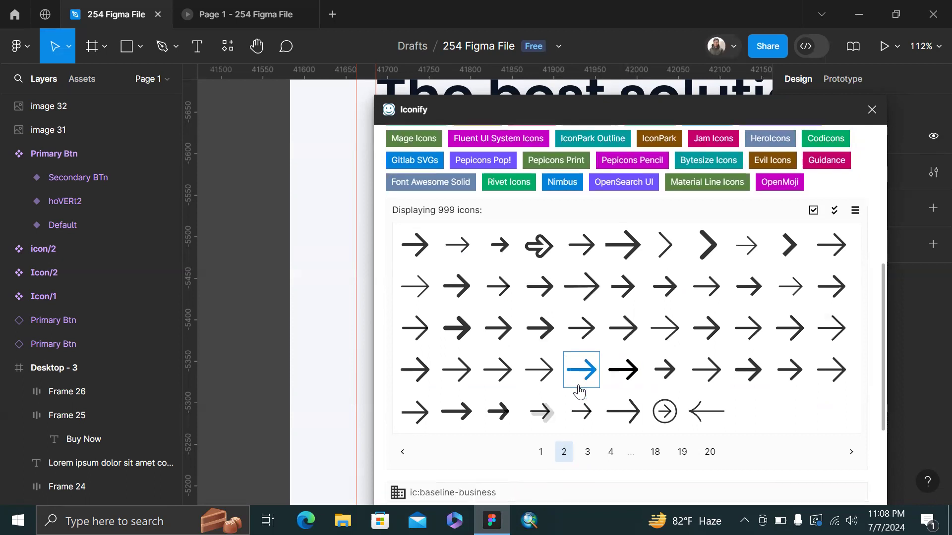
{"action": "left_click", "coordinate": [585, 412]}
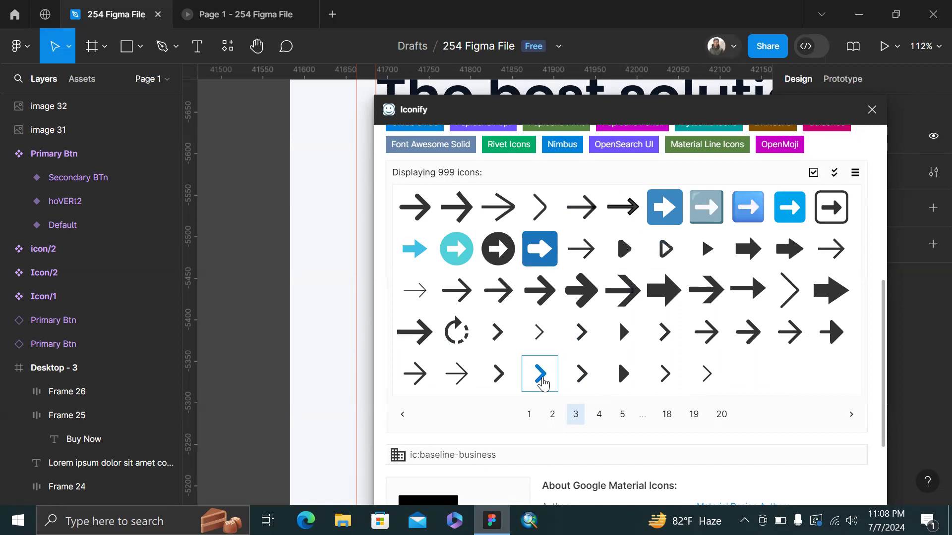
{"action": "mouse_move", "coordinate": [498, 374]}
{"action": "left_mouse_down"}
{"action": "mouse_move", "coordinate": [365, 294]}
{"action": "mouse_move", "coordinate": [338, 289]}
{"action": "left_mouse_up"}
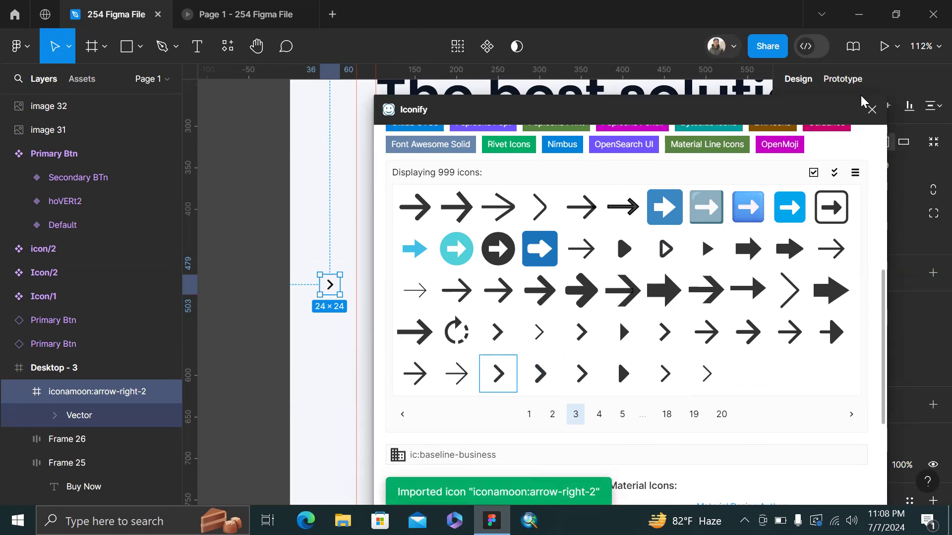
Recolour the chevron icon from black to white using the eyedropper
{"action": "key", "text": "Escape"}
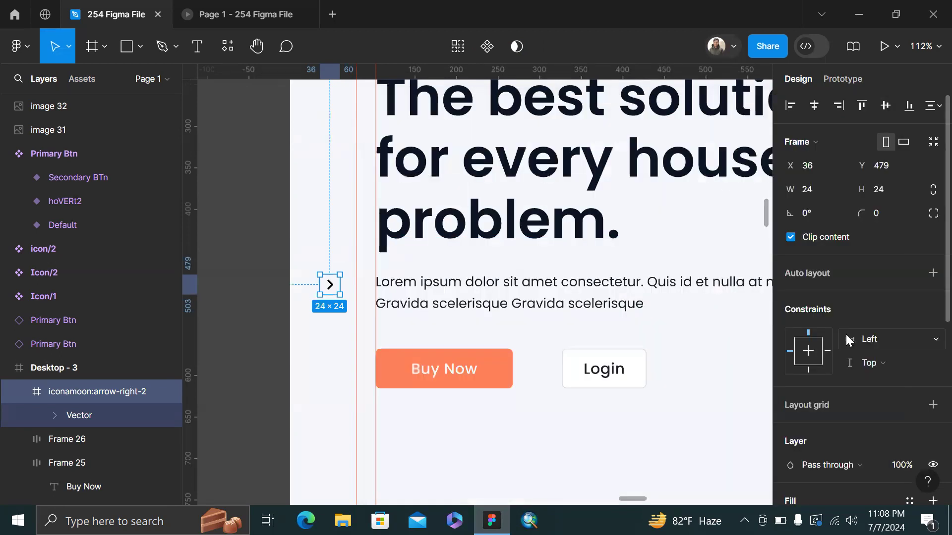
{"action": "scroll", "coordinate": [846, 334], "scroll_direction": "down", "scroll_amount": 5}
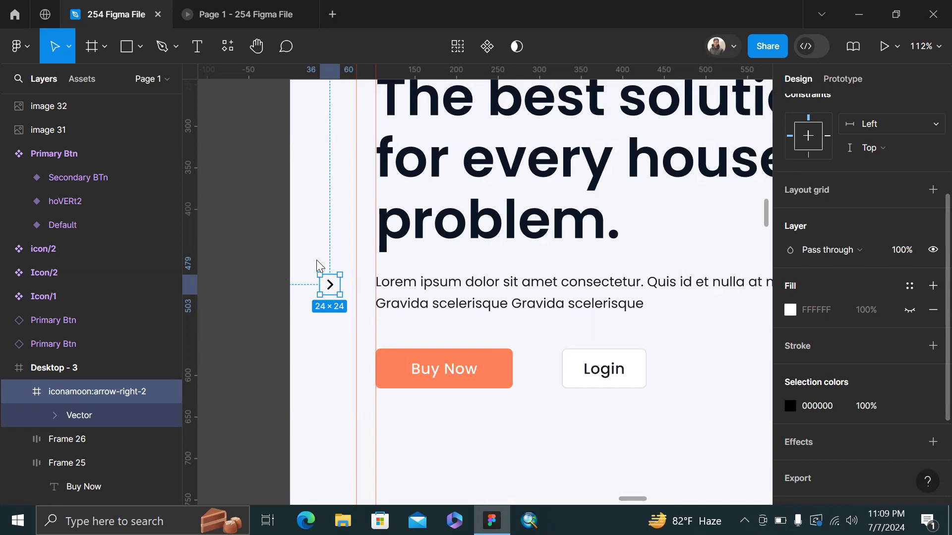
{"action": "scroll", "coordinate": [320, 266], "scroll_direction": "down", "scroll_amount": 5}
{"action": "scroll", "coordinate": [319, 264], "scroll_direction": "up", "scroll_amount": 3}
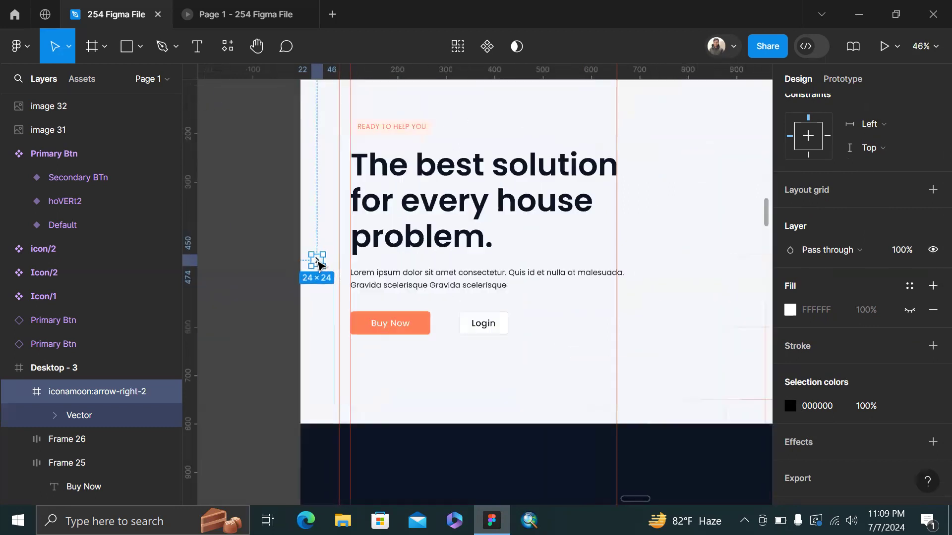
{"action": "scroll", "coordinate": [319, 264], "scroll_direction": "up", "scroll_amount": 3}
{"action": "scroll", "coordinate": [569, 346], "scroll_direction": "right", "scroll_amount": 3}
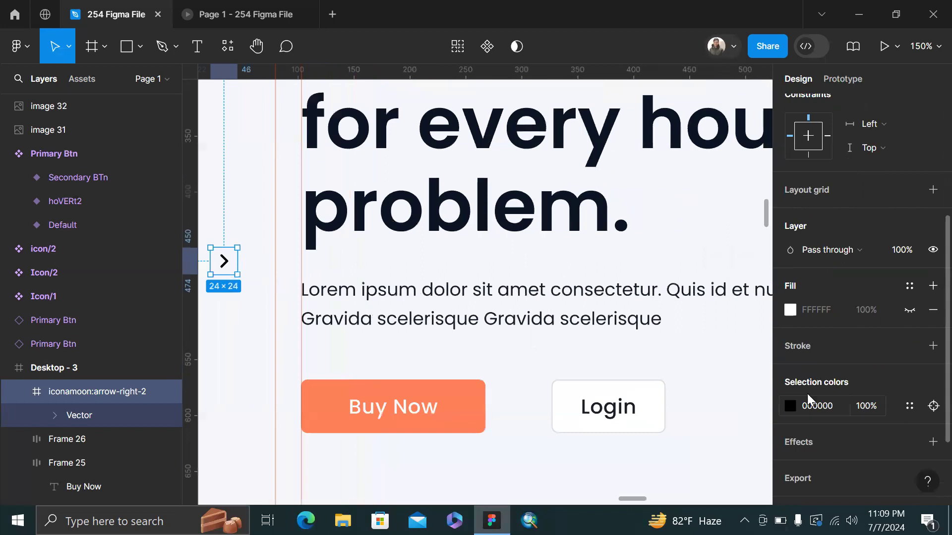
{"action": "left_click", "coordinate": [790, 406]}
{"action": "left_click", "coordinate": [614, 331]}
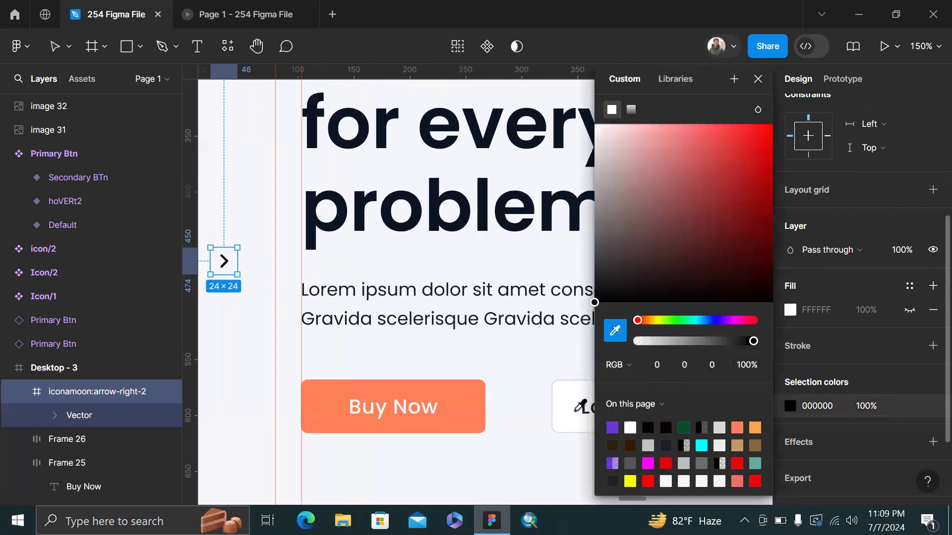
{"action": "left_click", "coordinate": [564, 407]}
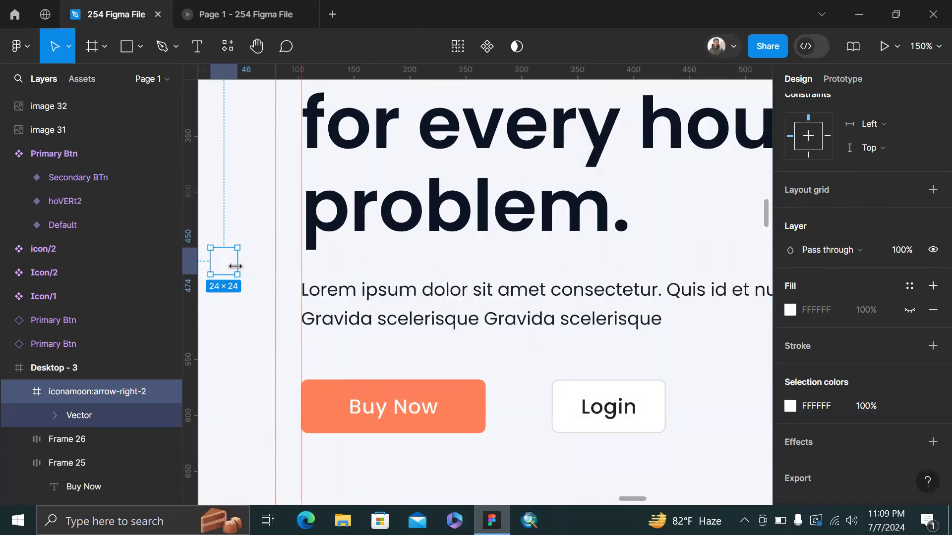
Move the white chevron into the Buy Now button, right of its label
{"action": "left_click_drag", "start_coordinate": [224, 261], "coordinate": [452, 416]}
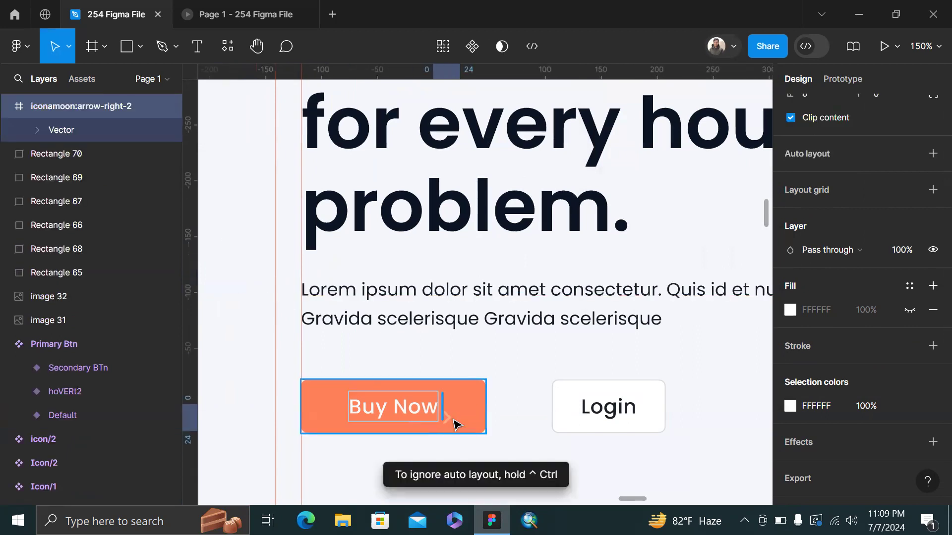
{"action": "left_click", "coordinate": [524, 387]}
{"action": "scroll", "coordinate": [523, 387], "scroll_direction": "right", "scroll_amount": 2}
{"action": "scroll", "coordinate": [523, 387], "scroll_direction": "down", "scroll_amount": 5}
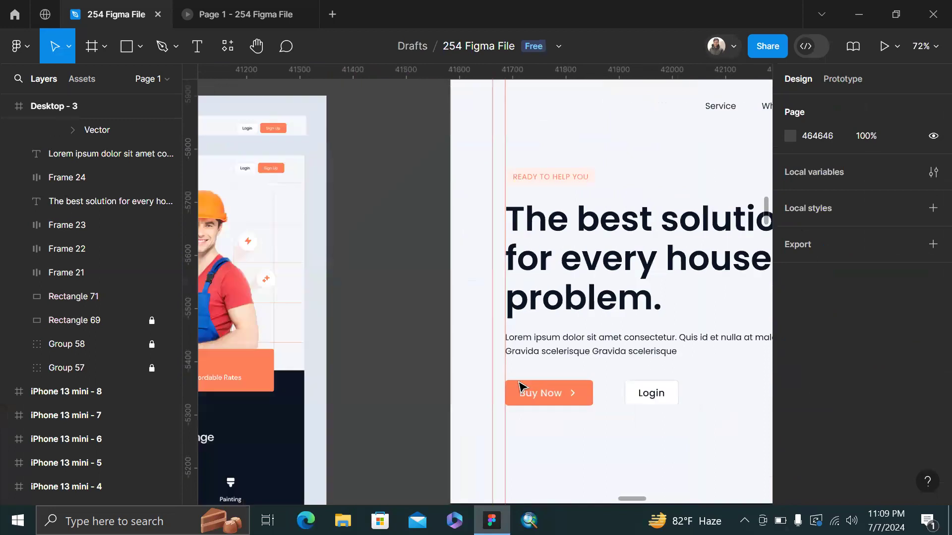
{"action": "scroll", "coordinate": [520, 384], "scroll_direction": "left", "scroll_amount": 5}
{"action": "scroll", "coordinate": [497, 329], "scroll_direction": "down", "scroll_amount": 1}
{"action": "scroll", "coordinate": [476, 322], "scroll_direction": "up", "scroll_amount": 3}
{"action": "scroll", "coordinate": [460, 317], "scroll_direction": "up", "scroll_amount": 2}
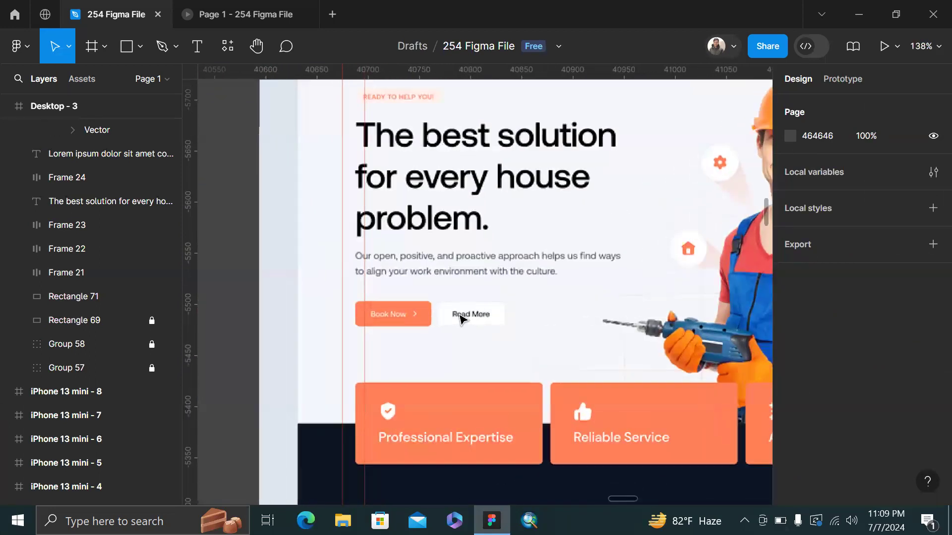
{"action": "scroll", "coordinate": [460, 318], "scroll_direction": "right", "scroll_amount": 3}
{"action": "scroll", "coordinate": [460, 317], "scroll_direction": "right", "scroll_amount": 5}
{"action": "scroll", "coordinate": [460, 317], "scroll_direction": "right", "scroll_amount": 3}
{"action": "scroll", "coordinate": [461, 317], "scroll_direction": "down", "scroll_amount": 1}
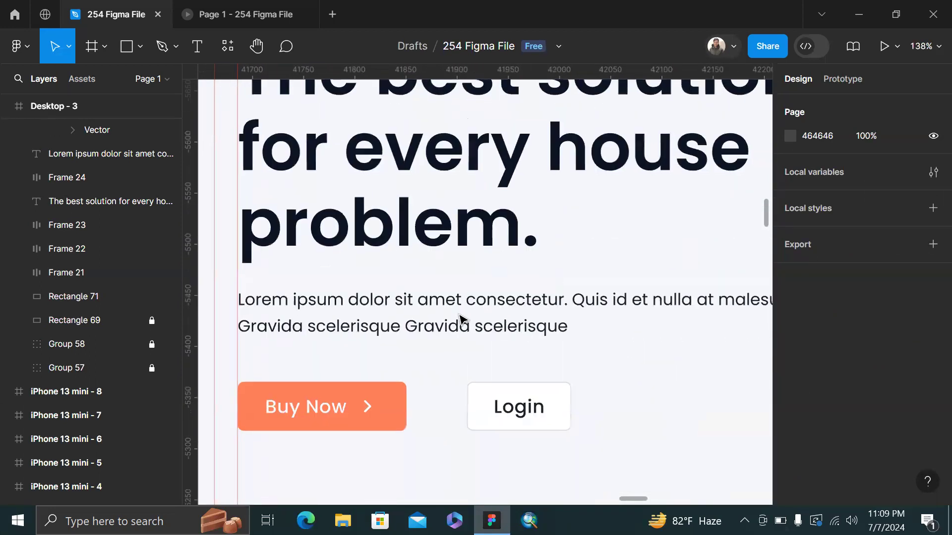
Change the white button's label from Login to 'Read More'
{"action": "double_click", "coordinate": [512, 407]}
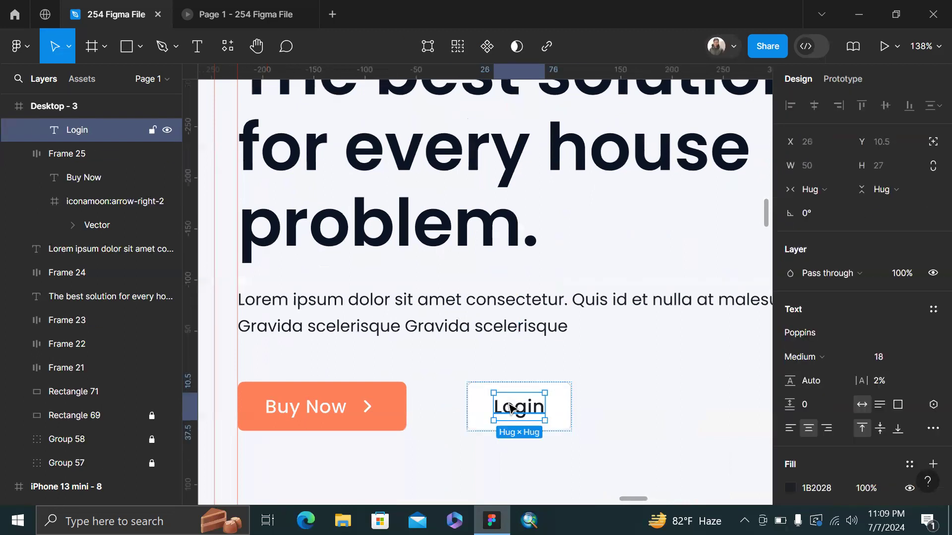
{"action": "type", "text": "Rea"}
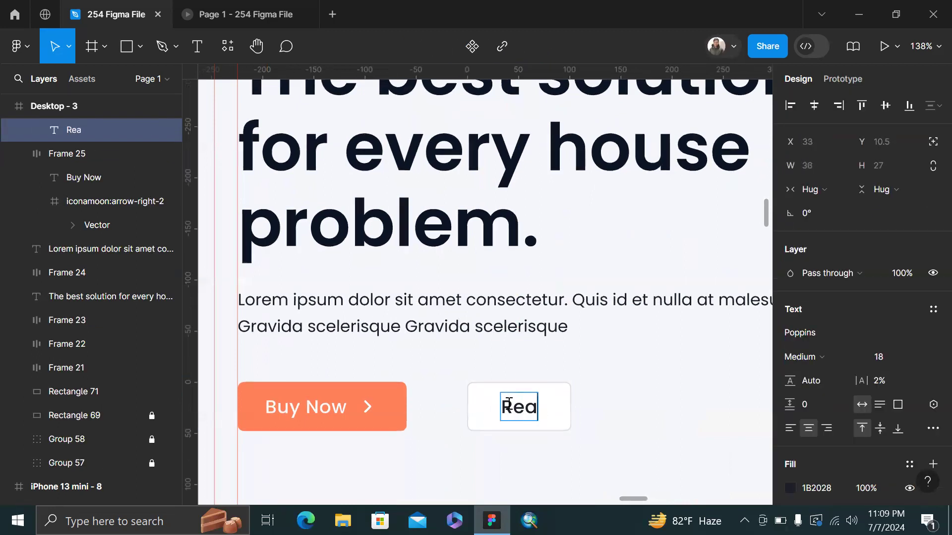
{"action": "type", "text": "d Mo"}
{"action": "key", "text": "BackSpace"}
{"action": "type", "text": "Moe"}
{"action": "key", "text": "BackSpace"}
{"action": "type", "text": "re"}
{"action": "key", "text": "Escape"}
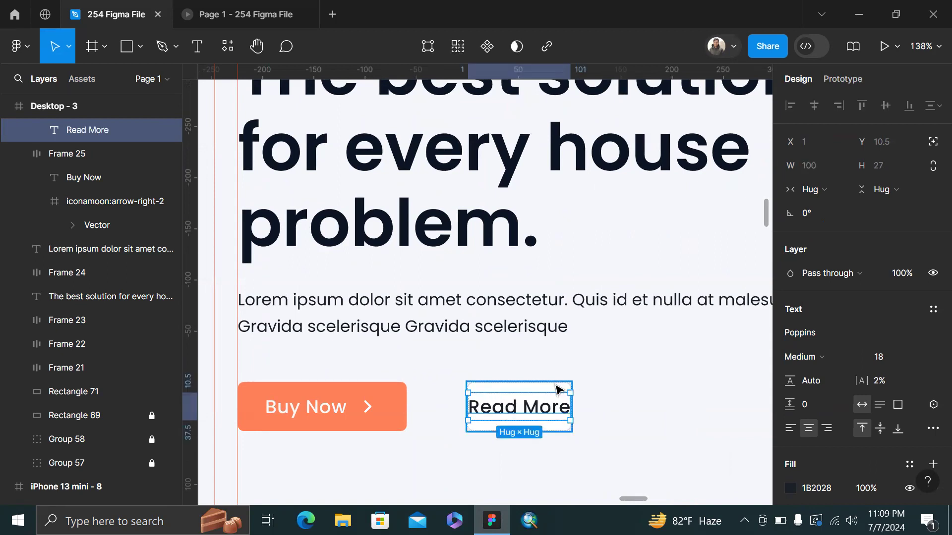
Wrap Read More in an auto-layout frame and widen it to about 126
{"action": "key", "text": "shift+a"}
{"action": "left_click_drag", "start_coordinate": [591, 398], "coordinate": [593, 398]}
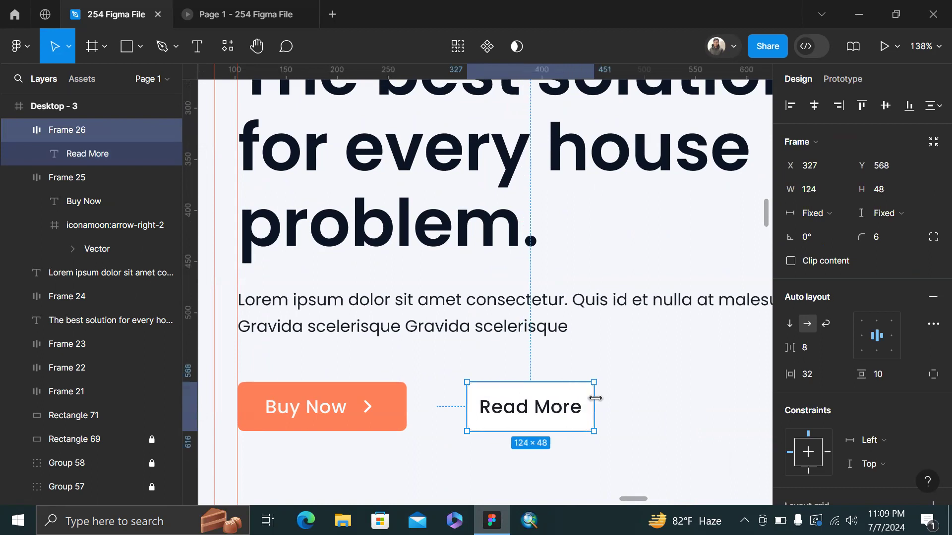
{"action": "scroll", "coordinate": [435, 389], "scroll_direction": "left", "scroll_amount": 5}
Change the primary button label from Buy Now to 'Book Now'
{"action": "scroll", "coordinate": [435, 389], "scroll_direction": "left", "scroll_amount": 5}
{"action": "scroll", "coordinate": [434, 389], "scroll_direction": "left", "scroll_amount": 5}
{"action": "scroll", "coordinate": [435, 389], "scroll_direction": "left", "scroll_amount": 5}
{"action": "scroll", "coordinate": [431, 389], "scroll_direction": "right", "scroll_amount": 5}
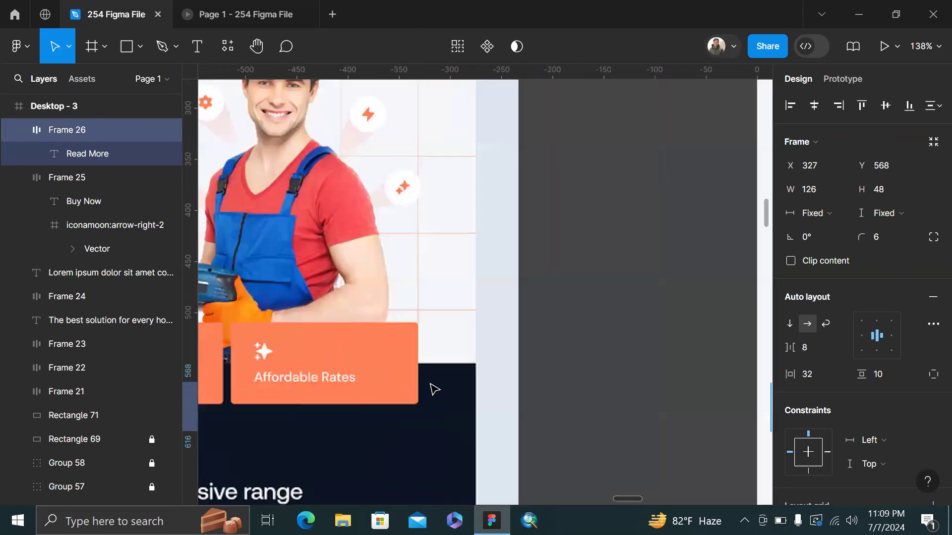
{"action": "scroll", "coordinate": [431, 390], "scroll_direction": "right", "scroll_amount": 5}
{"action": "scroll", "coordinate": [485, 411], "scroll_direction": "right", "scroll_amount": 2}
{"action": "double_click", "coordinate": [470, 415]}
{"action": "scroll", "coordinate": [470, 415], "scroll_direction": "up", "scroll_amount": 2}
{"action": "key", "text": "Return"}
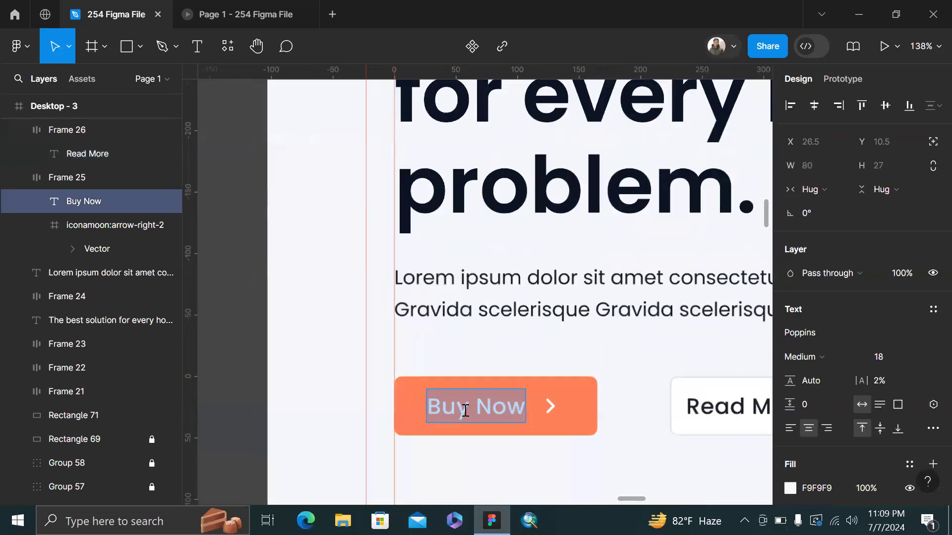
{"action": "left_click", "coordinate": [450, 405]}
{"action": "key", "text": "BackSpace"}
{"action": "key", "text": "Delete"}
{"action": "type", "text": "ook"}
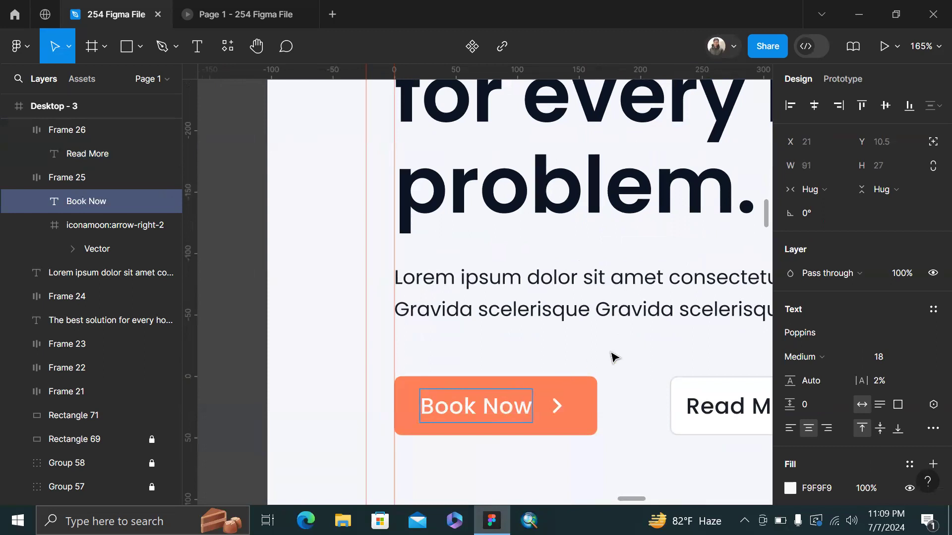
{"action": "key", "text": "Escape"}
Set the gap between the Book Now and Read More buttons to 28
{"action": "scroll", "coordinate": [620, 362], "scroll_direction": "right", "scroll_amount": 3}
{"action": "left_click", "coordinate": [656, 410]}
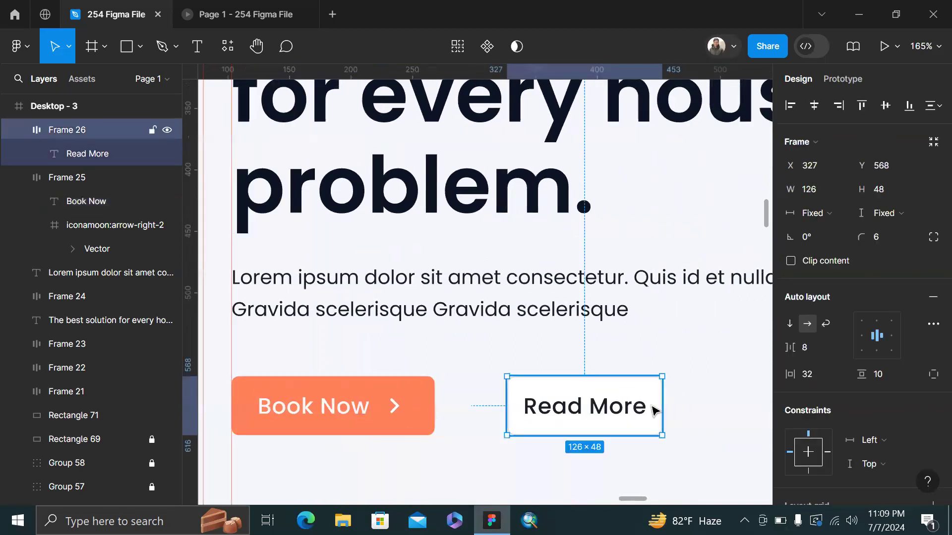
{"action": "left_click", "coordinate": [390, 404], "text": "shift"}
{"action": "left_click", "coordinate": [818, 283]}
{"action": "type", "text": "40"}
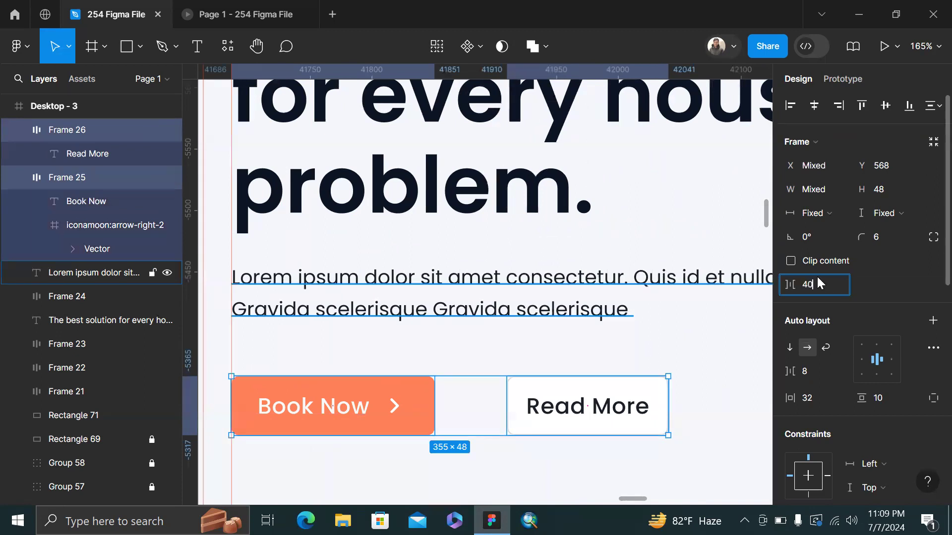
{"action": "key", "text": "Return"}
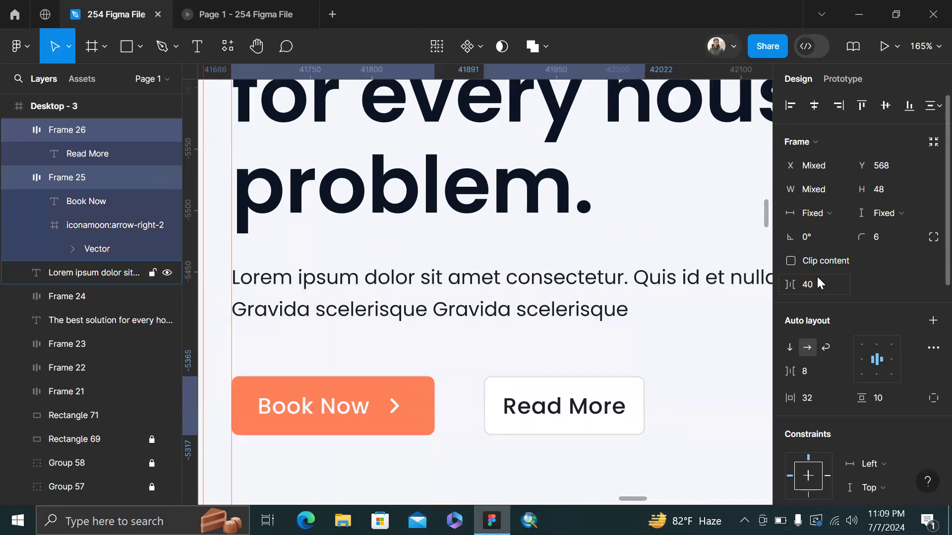
{"action": "left_click", "coordinate": [818, 283]}
{"action": "type", "text": "28"}
{"action": "key", "text": "Return"}
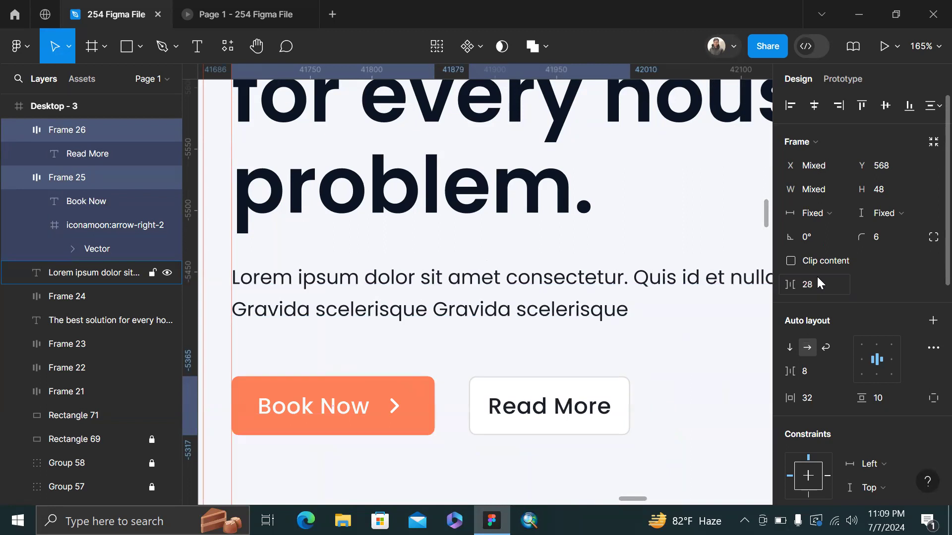
{"action": "left_click", "coordinate": [670, 345]}
{"action": "scroll", "coordinate": [672, 347], "scroll_direction": "down", "scroll_amount": 3}
{"action": "scroll", "coordinate": [670, 345], "scroll_direction": "down", "scroll_amount": 3}
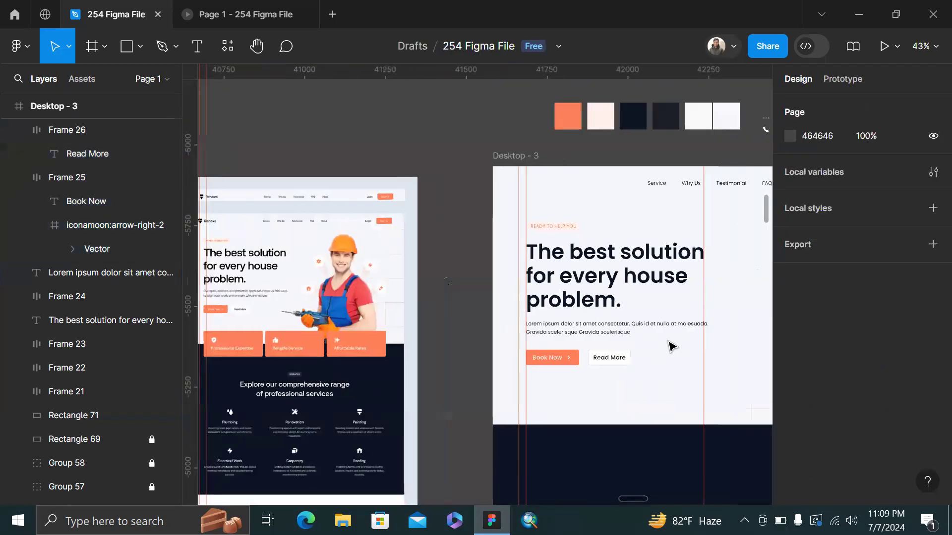
{"action": "scroll", "coordinate": [432, 288], "scroll_direction": "left", "scroll_amount": 3}
{"action": "scroll", "coordinate": [445, 306], "scroll_direction": "right", "scroll_amount": 3}
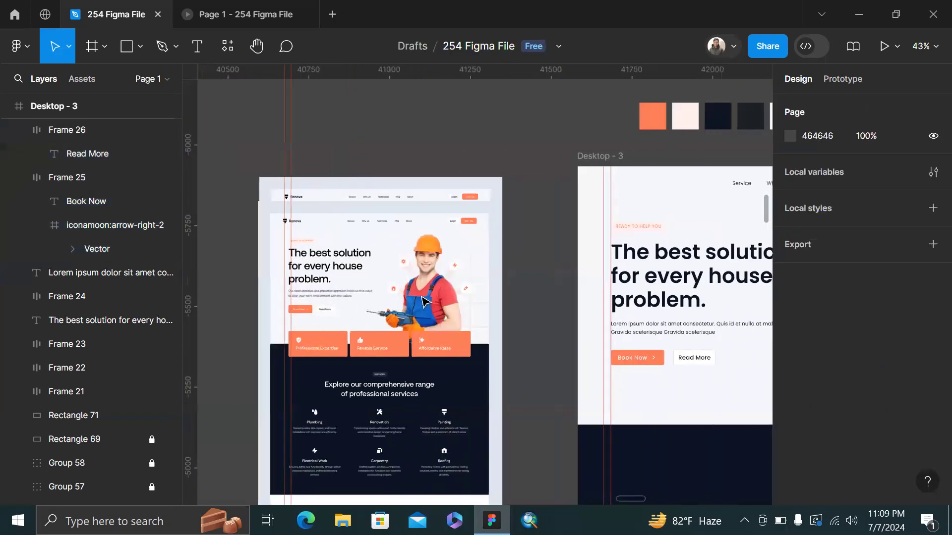
{"action": "scroll", "coordinate": [583, 343], "scroll_direction": "right", "scroll_amount": 3}
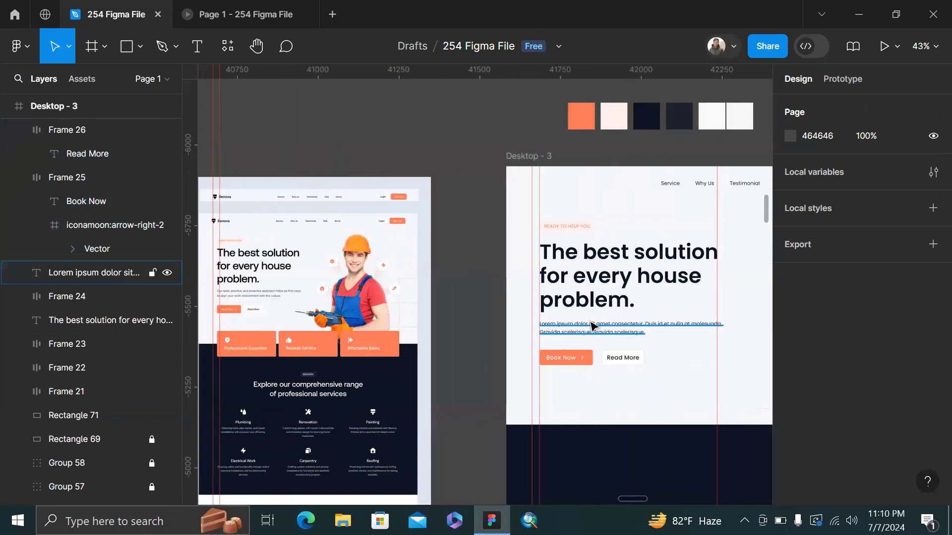
{"action": "right_click", "coordinate": [296, 280]}
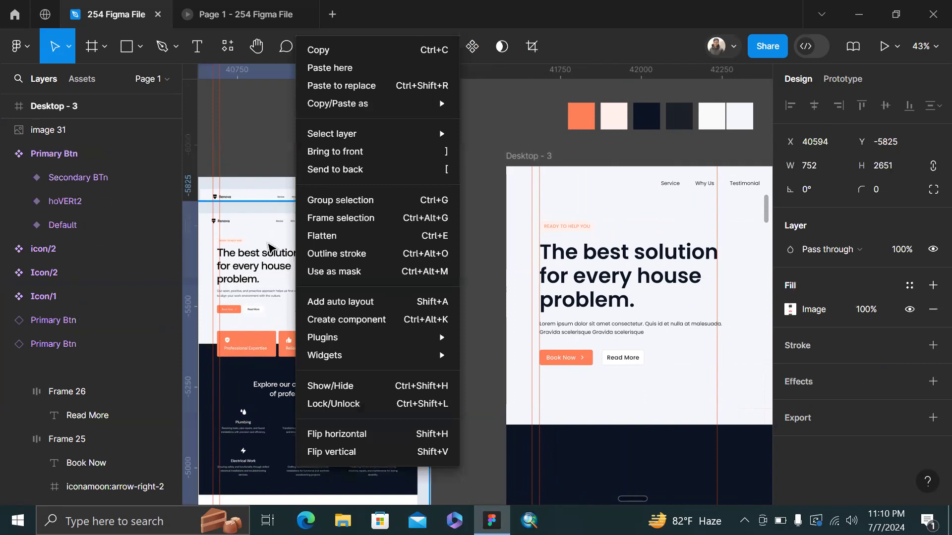
{"action": "key", "text": "Escape"}
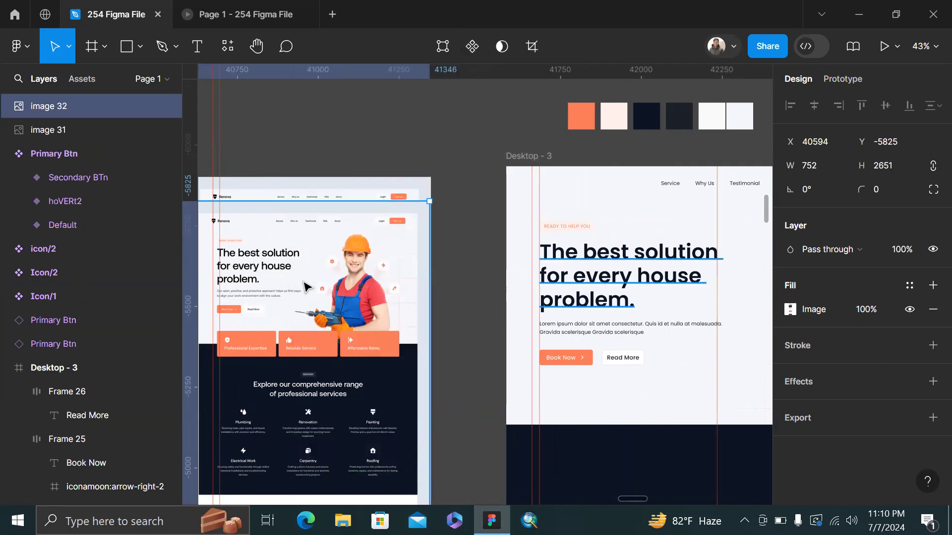
{"action": "left_click", "coordinate": [585, 278]}
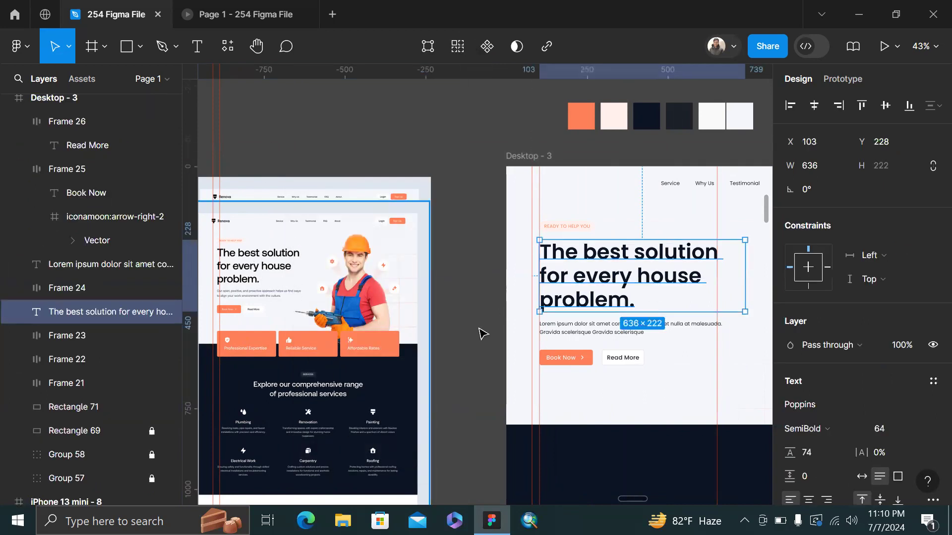
Switch the headline from Poppins SemiBold to Medium and raise its line height to 78
{"action": "left_click", "coordinate": [835, 423]}
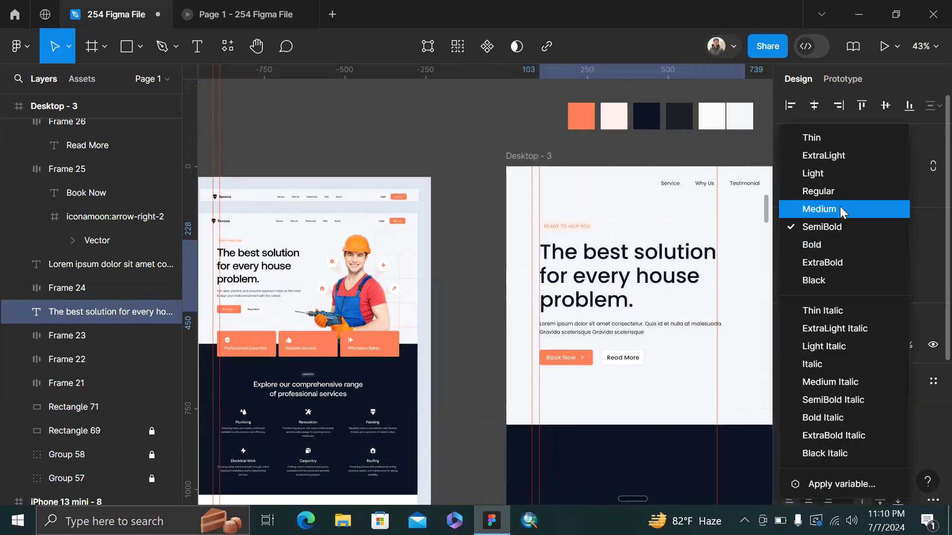
{"action": "left_click", "coordinate": [840, 209]}
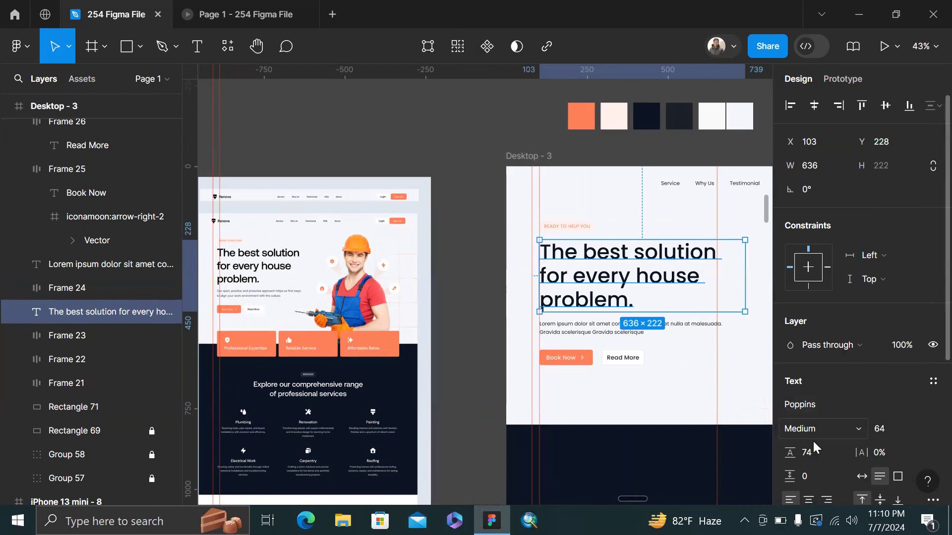
{"action": "left_click_drag", "start_coordinate": [789, 453], "coordinate": [794, 452]}
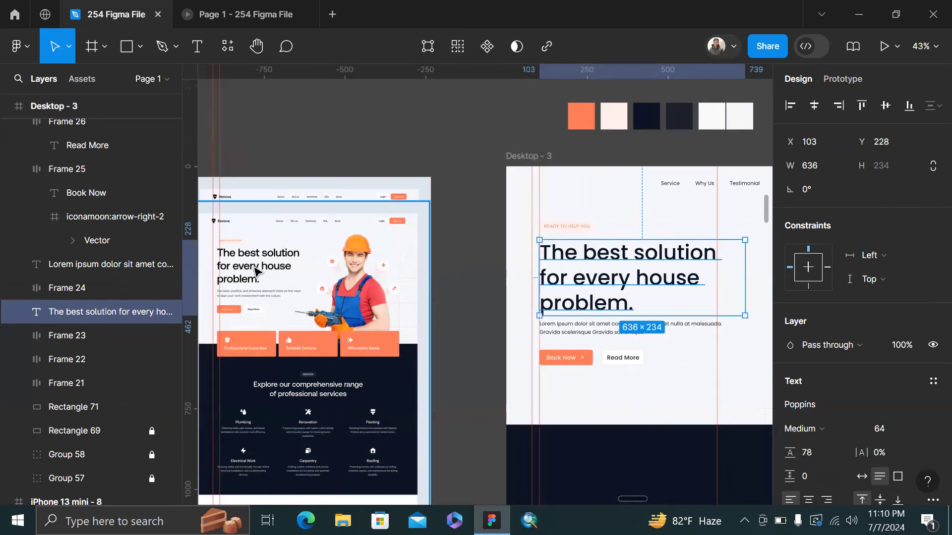
Set 24 gaps between the tag and headline and between headline and paragraph
{"action": "left_click", "coordinate": [581, 227]}
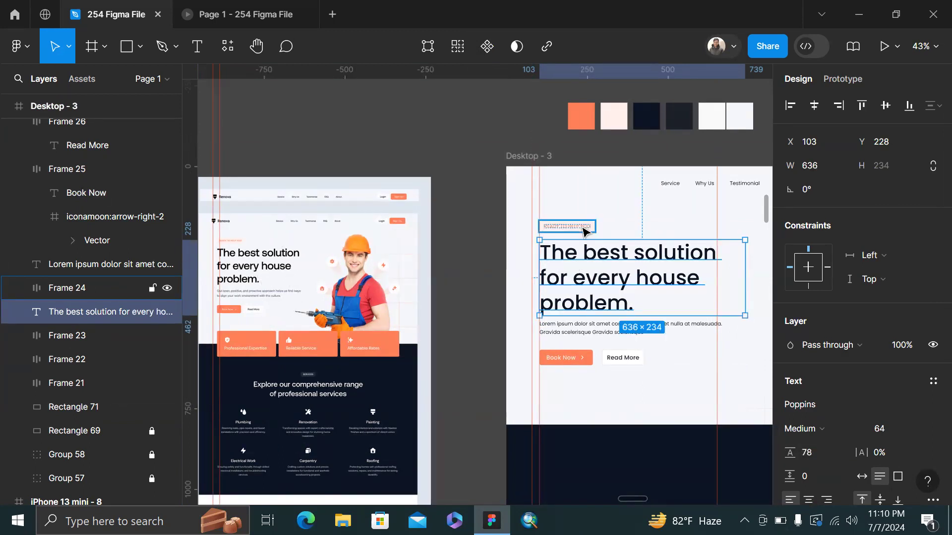
{"action": "scroll", "coordinate": [581, 226], "scroll_direction": "up", "scroll_amount": 2}
{"action": "left_click", "coordinate": [578, 272], "text": "shift"}
{"action": "left_click", "coordinate": [826, 256]}
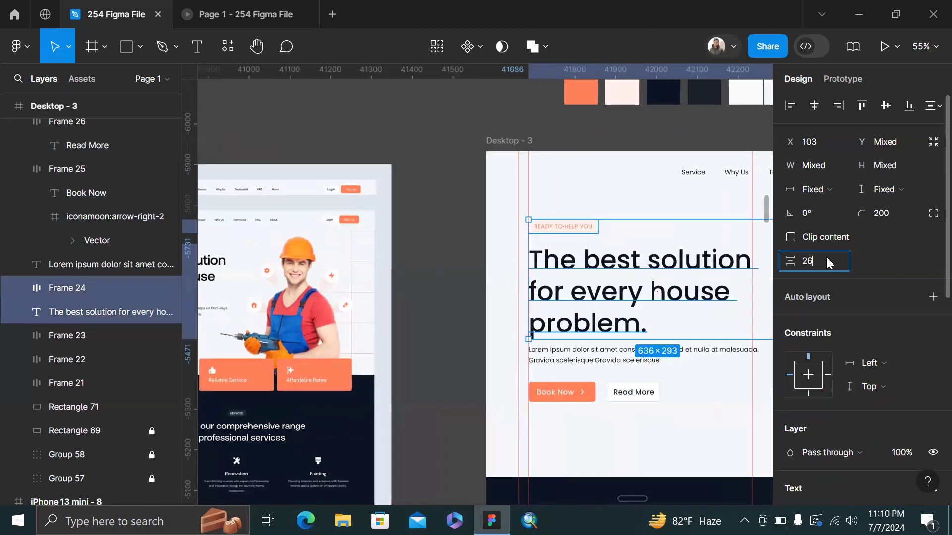
{"action": "type", "text": "24"}
{"action": "key", "text": "Return"}
{"action": "scroll", "coordinate": [617, 319], "scroll_direction": "down", "scroll_amount": 2}
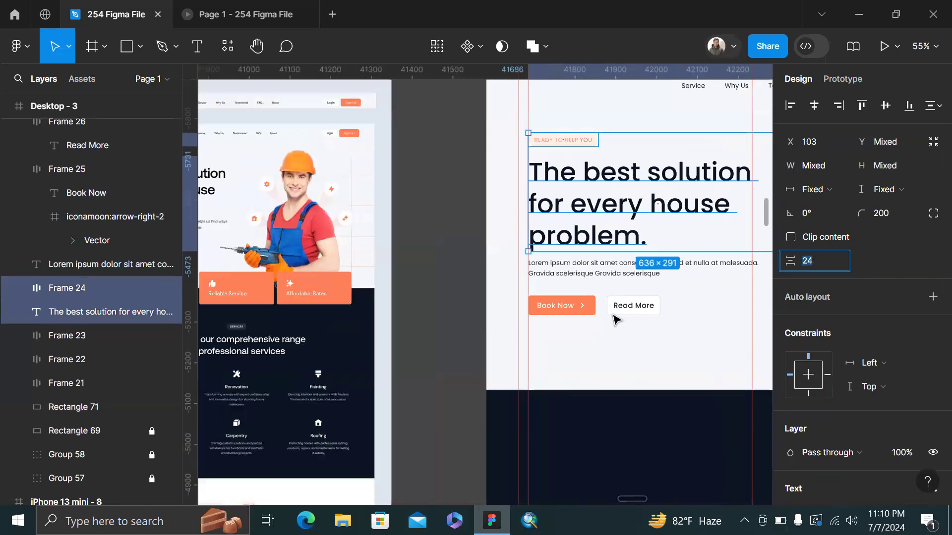
{"action": "left_click", "coordinate": [600, 266]}
{"action": "left_click", "coordinate": [604, 238], "text": "shift"}
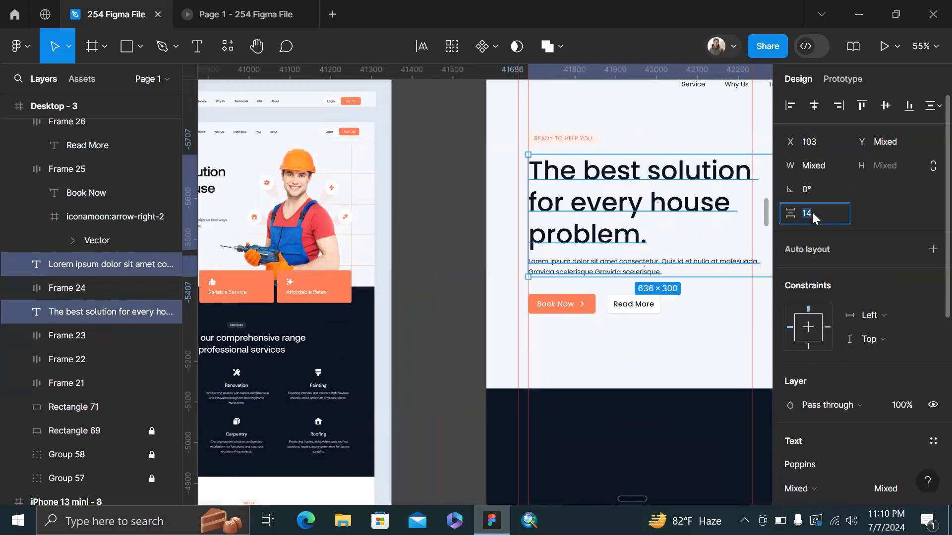
{"action": "type", "text": "24"}
{"action": "key", "text": "Return"}
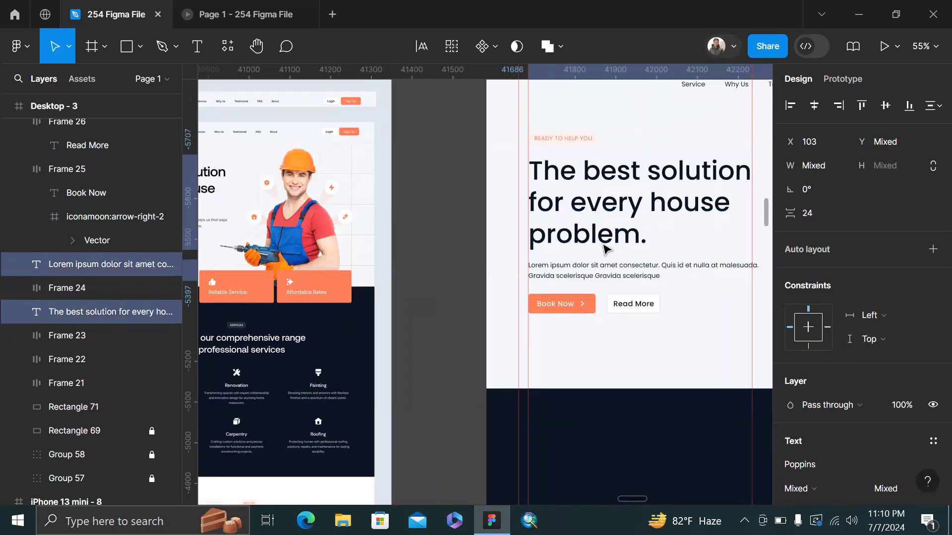
Set a 48 gap between the Lorem ipsum paragraph and the button group
{"action": "scroll", "coordinate": [606, 248], "scroll_direction": "right", "scroll_amount": 1}
{"action": "left_click", "coordinate": [528, 308]}
{"action": "left_click", "coordinate": [600, 307], "text": "shift"}
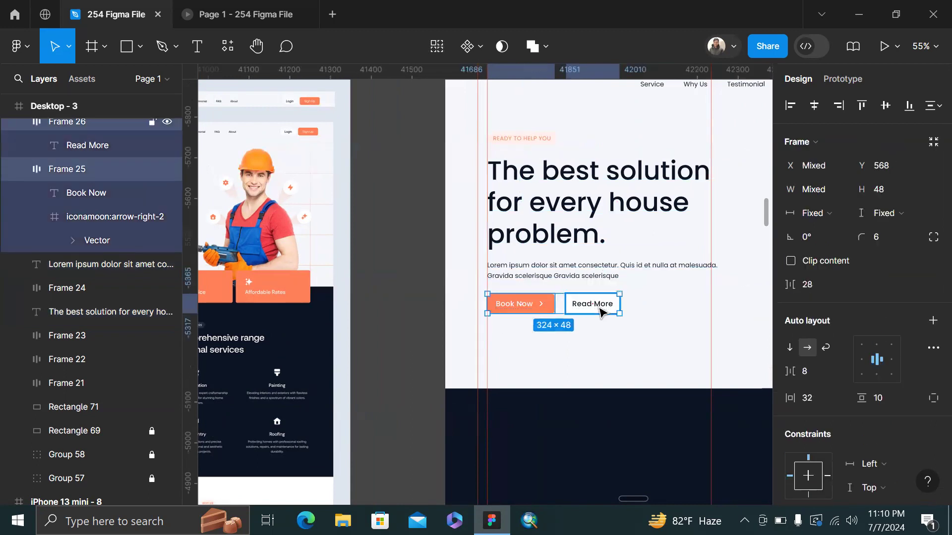
{"action": "left_click", "coordinate": [604, 275], "text": "shift"}
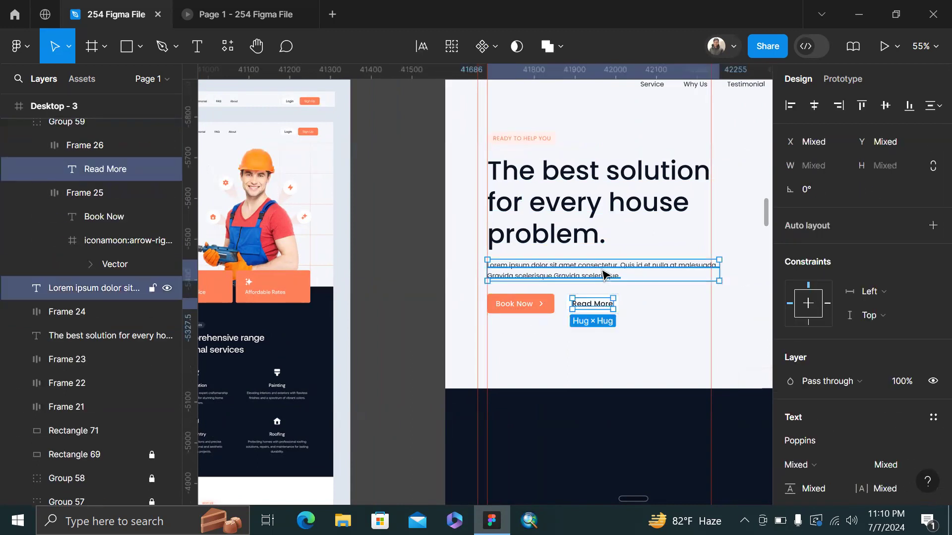
{"action": "key", "text": "ctrl+z"}
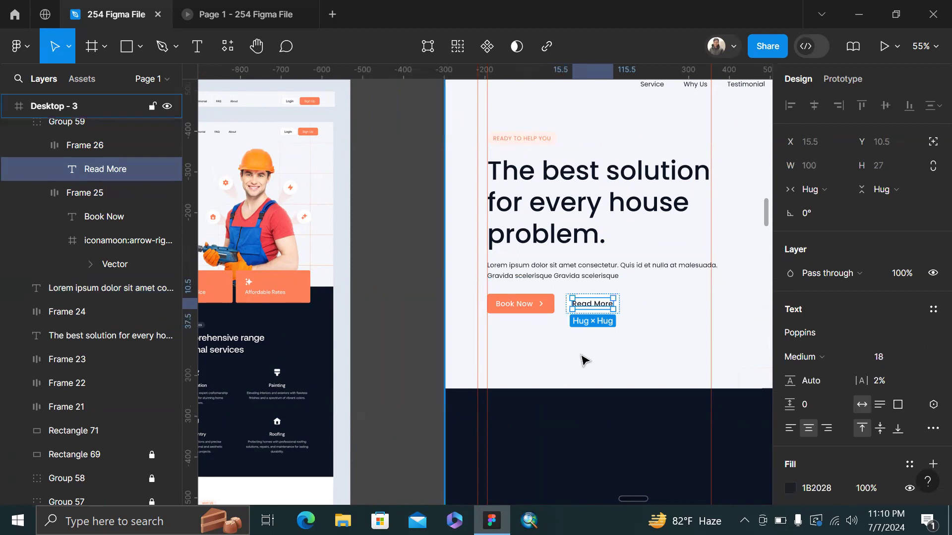
{"action": "key", "text": "Escape"}
{"action": "key", "text": "Escape"}
{"action": "key", "text": "Escape"}
{"action": "left_click", "coordinate": [540, 309]}
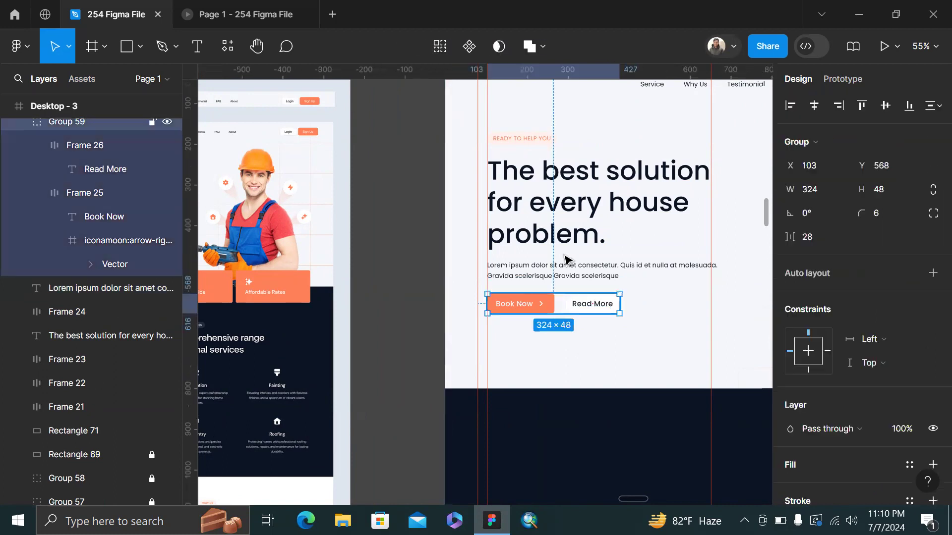
{"action": "left_click", "coordinate": [563, 268], "text": "shift"}
{"action": "left_click", "coordinate": [808, 216]}
{"action": "type", "text": "48"}
{"action": "key", "text": "Return"}
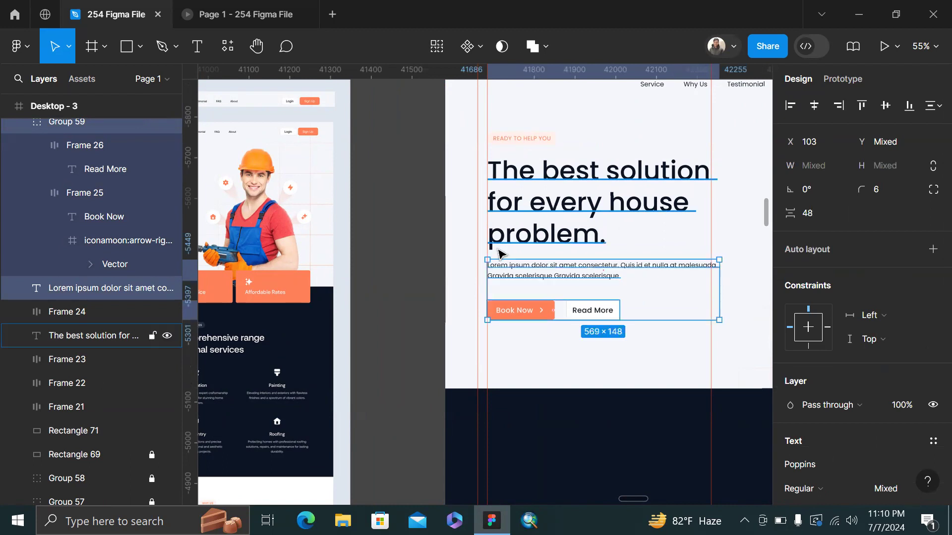
{"action": "scroll", "coordinate": [494, 263], "scroll_direction": "down", "scroll_amount": 3}
Reduce the paragraph-to-buttons gap from 48 to 40
{"action": "key", "text": "Escape"}
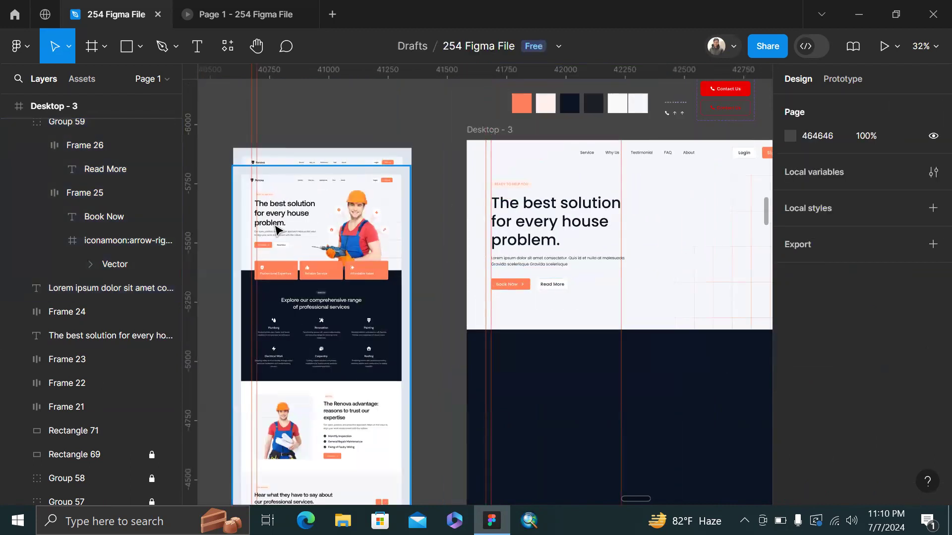
{"action": "scroll", "coordinate": [276, 231], "scroll_direction": "up", "scroll_amount": 5}
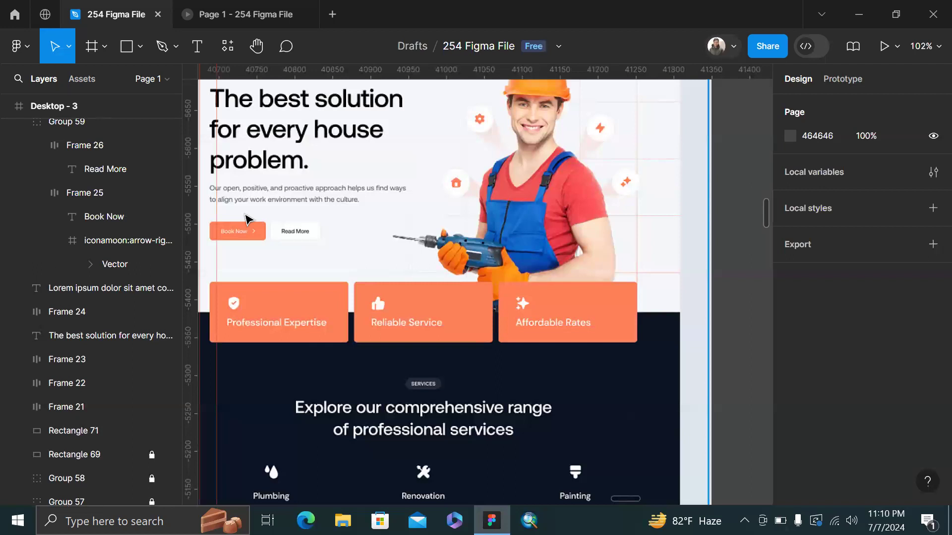
{"action": "scroll", "coordinate": [501, 293], "scroll_direction": "right", "scroll_amount": 5}
{"action": "scroll", "coordinate": [495, 293], "scroll_direction": "right", "scroll_amount": 3}
{"action": "scroll", "coordinate": [649, 335], "scroll_direction": "down", "scroll_amount": 3}
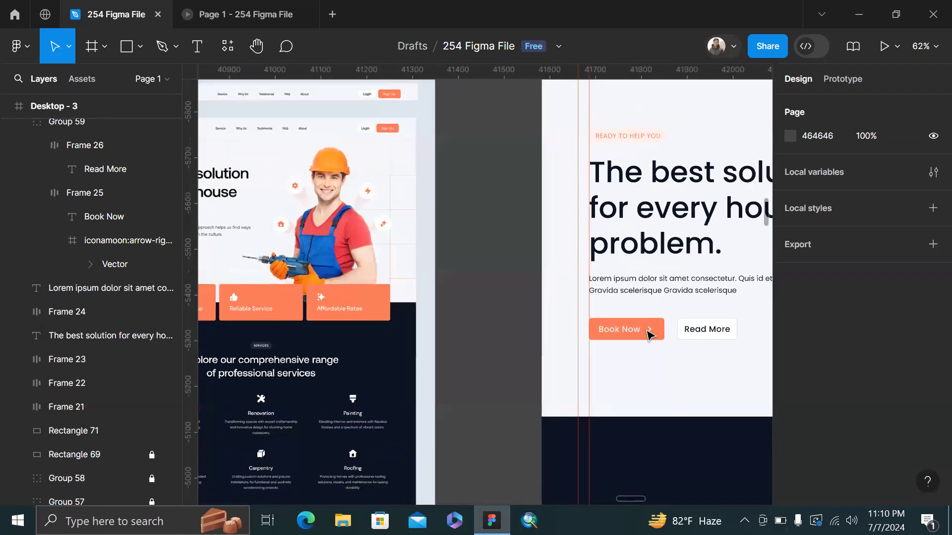
{"action": "left_click", "coordinate": [662, 285]}
{"action": "left_click", "coordinate": [644, 329], "text": "shift"}
{"action": "left_click", "coordinate": [816, 212]}
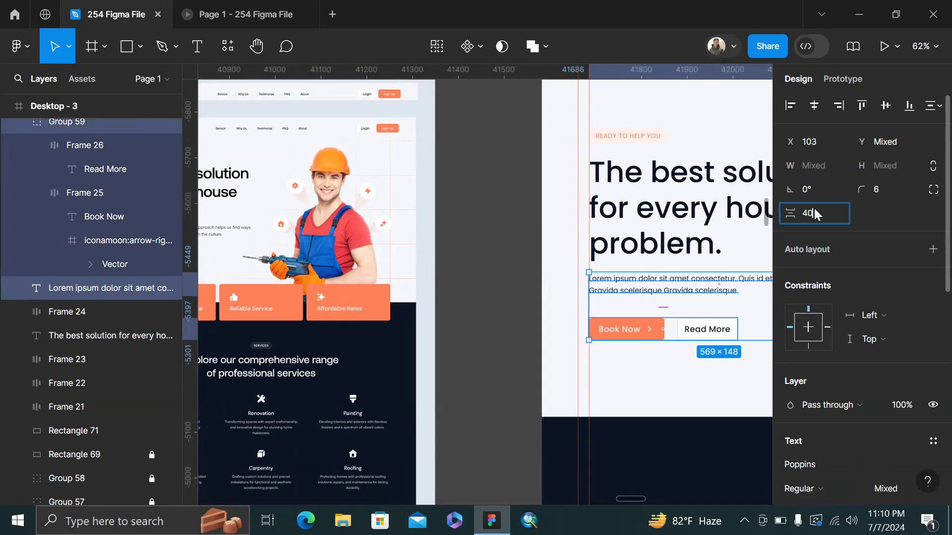
{"action": "key", "text": "Return"}
{"action": "left_click", "coordinate": [472, 281]}
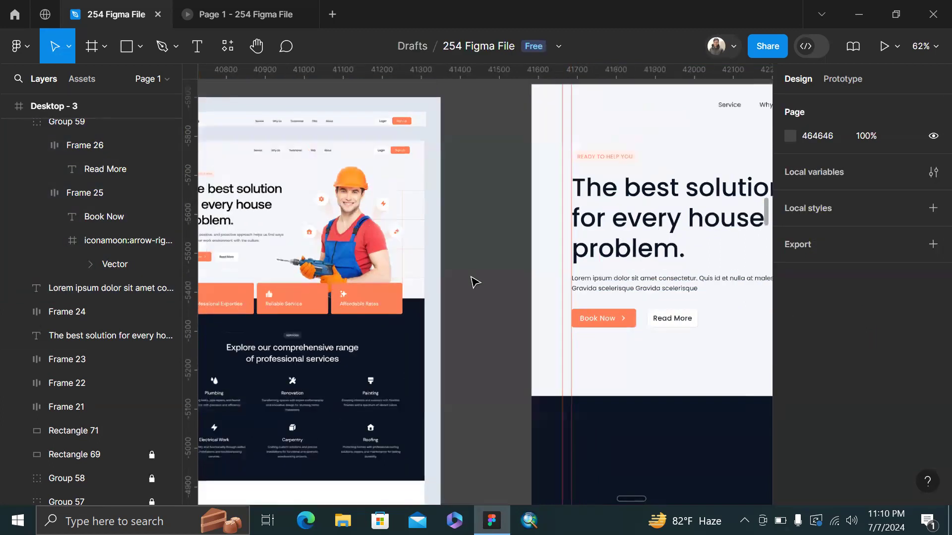
{"action": "scroll", "coordinate": [471, 281], "scroll_direction": "down", "scroll_amount": 5, "text": "ctrl"}
{"action": "scroll", "coordinate": [400, 199], "scroll_direction": "up", "scroll_amount": 3, "text": "ctrl"}
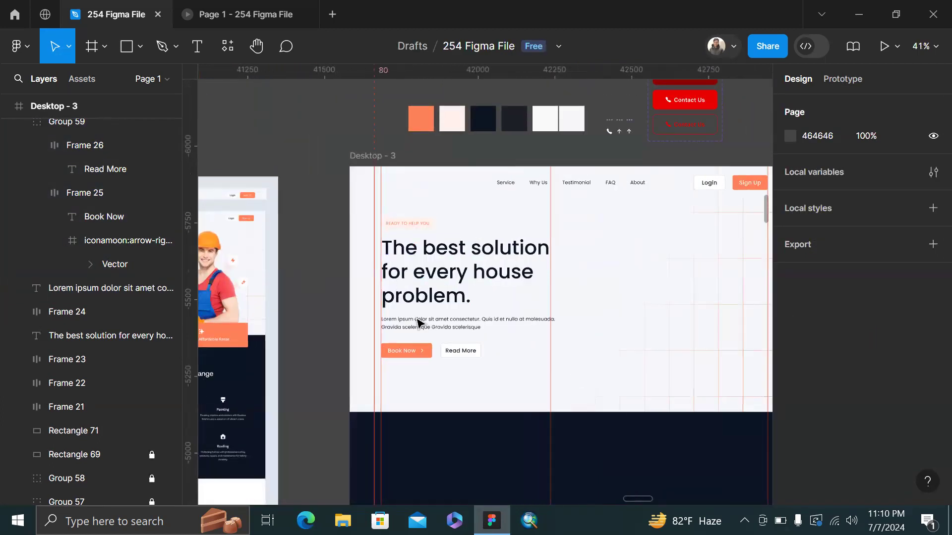
{"action": "left_click", "coordinate": [410, 350]}
Ungroup the two hero buttons from Group 59
{"action": "right_click", "coordinate": [404, 350]}
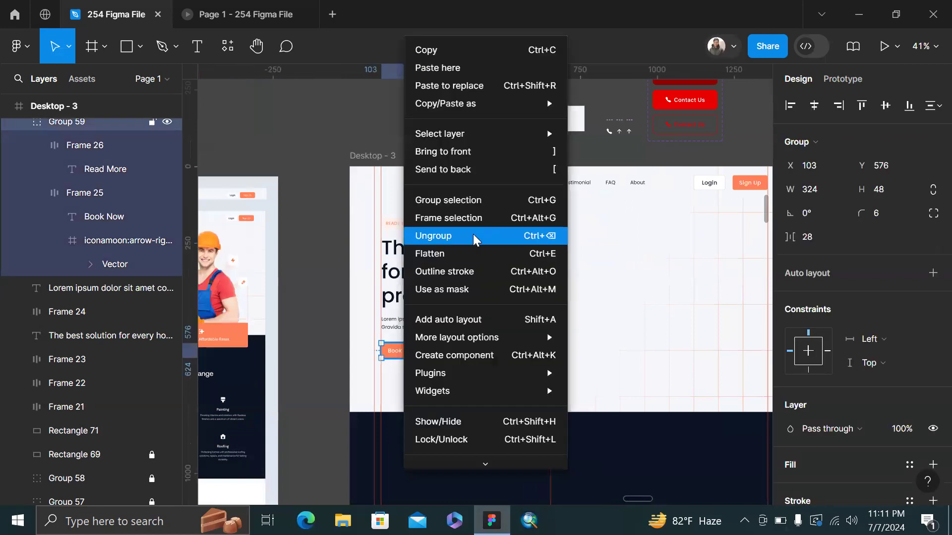
{"action": "left_click", "coordinate": [473, 236]}
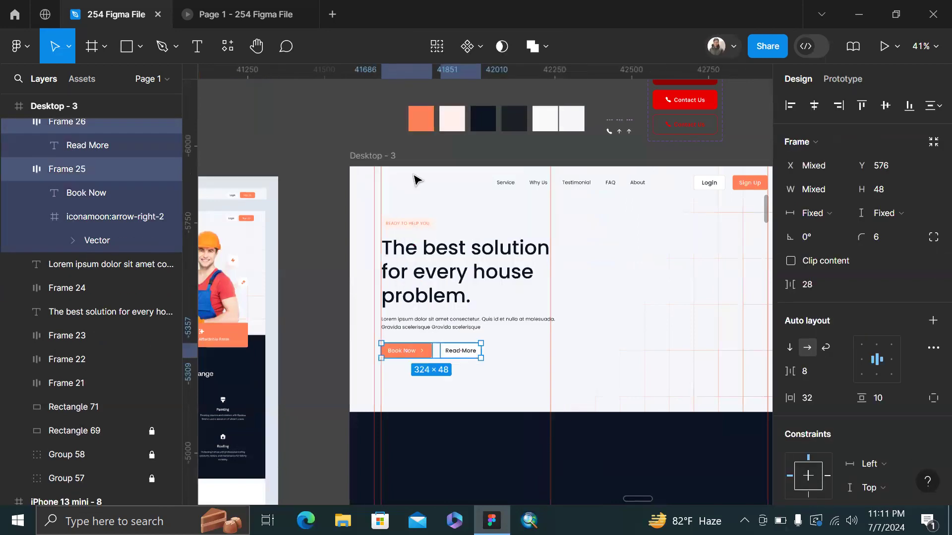
{"action": "left_click", "coordinate": [406, 218]}
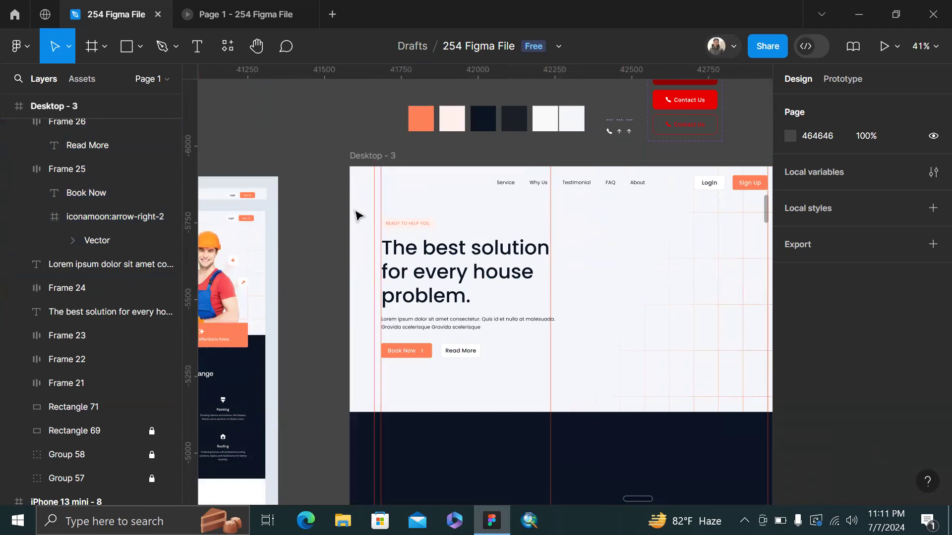
{"action": "left_click_drag", "start_coordinate": [369, 206], "coordinate": [476, 272]}
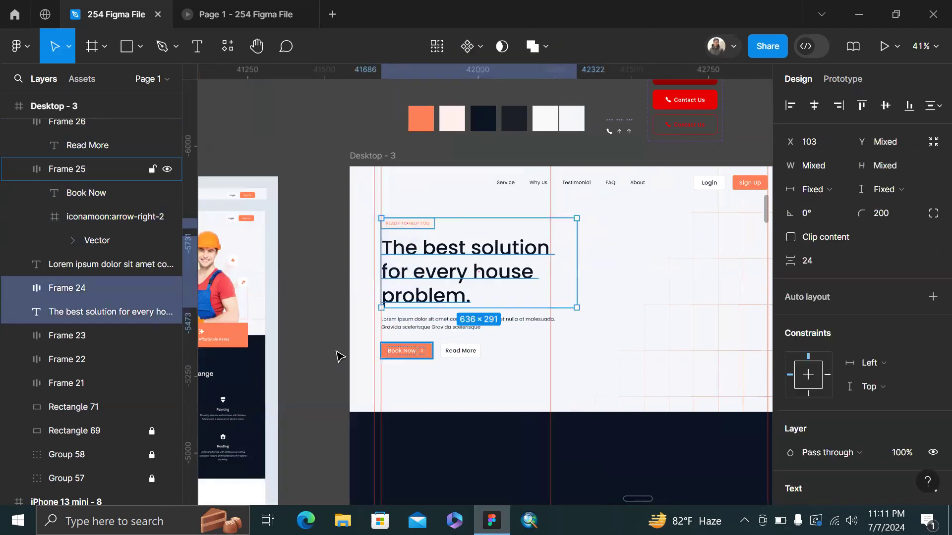
Rename the button layers to 'Book now - BTN' and 'Read more - BTN'
{"action": "left_click", "coordinate": [397, 347]}
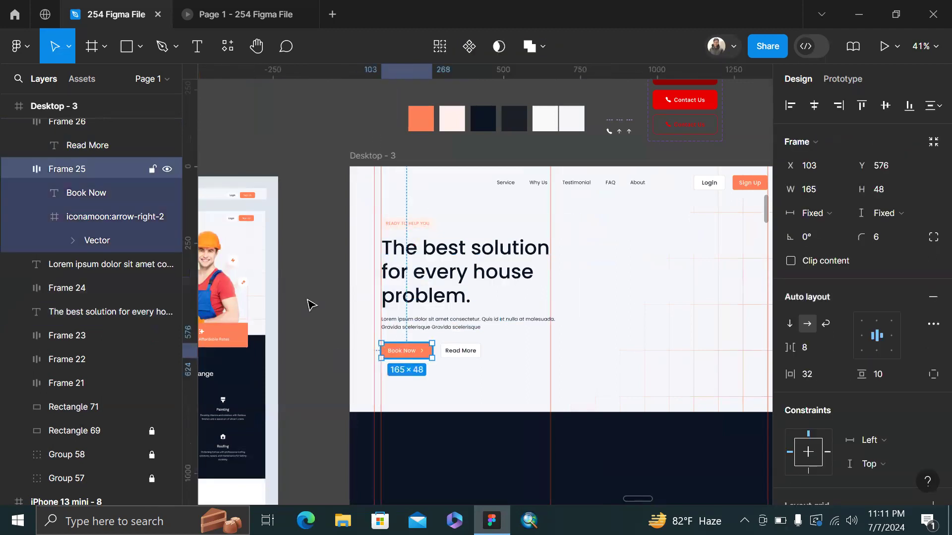
{"action": "double_click", "coordinate": [80, 171]}
{"action": "type", "text": "Book now - BTN"}
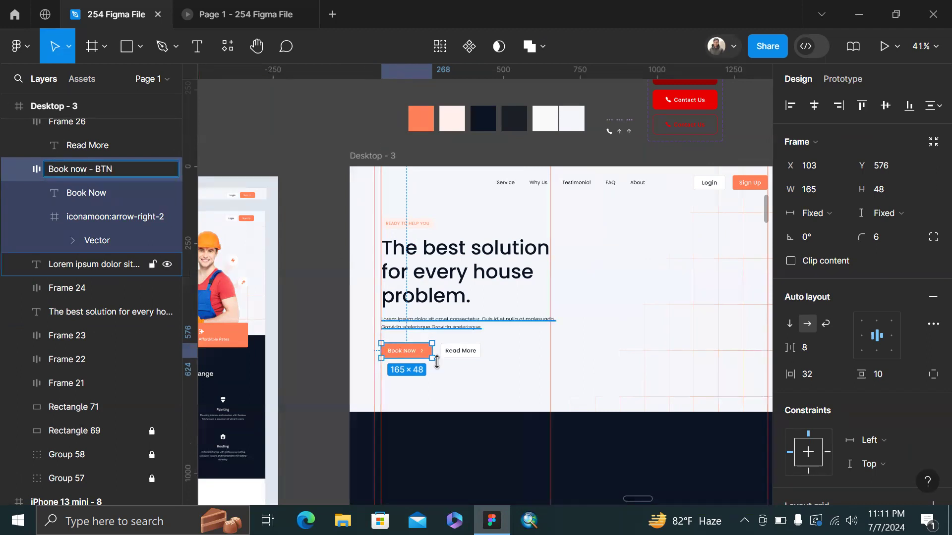
{"action": "left_click", "coordinate": [466, 359]}
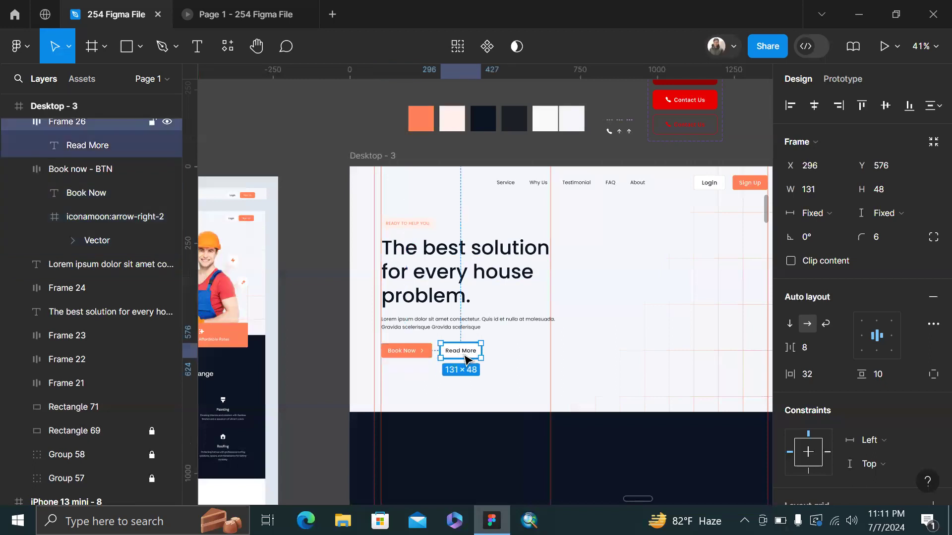
{"action": "double_click", "coordinate": [70, 124]}
{"action": "type", "text": "Read More -"}
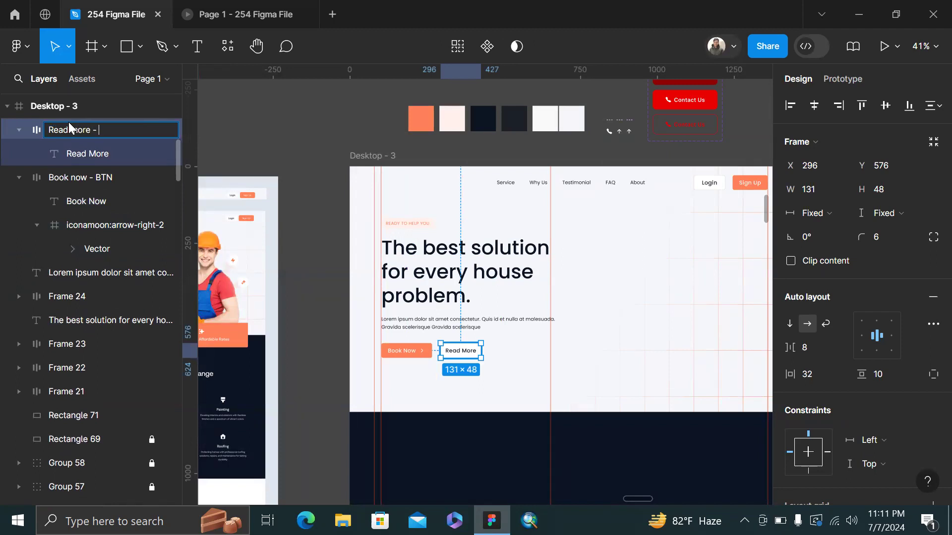
{"action": "type", "text": "BTM"}
{"action": "key", "text": "BackSpace"}
{"action": "type", "text": "N"}
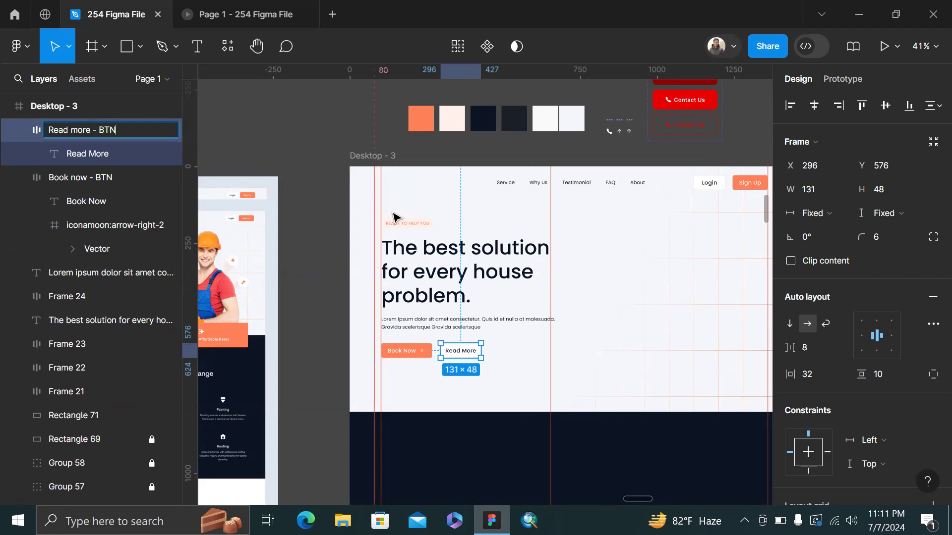
Rename the READY TO HELP YOU badge layer to 'Ready to help sign'
{"action": "left_click", "coordinate": [399, 221]}
{"action": "scroll", "coordinate": [410, 241], "scroll_direction": "up", "scroll_amount": 3}
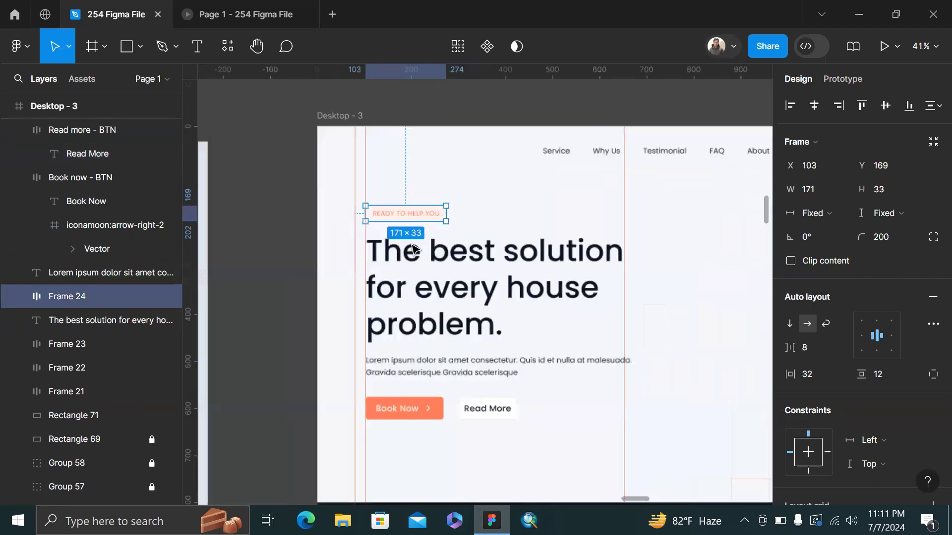
{"action": "scroll", "coordinate": [410, 242], "scroll_direction": "up", "scroll_amount": 2}
{"action": "double_click", "coordinate": [89, 301]}
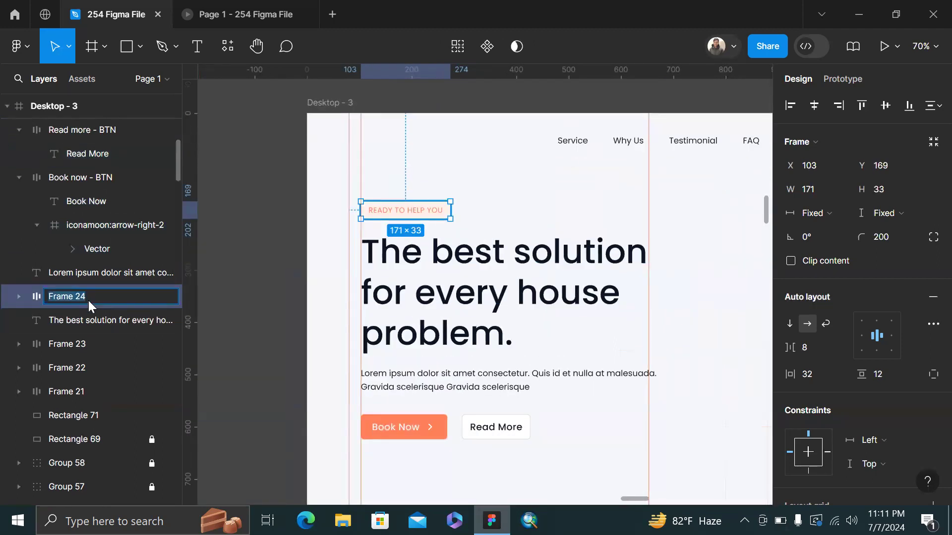
{"action": "type", "text": "Rea"}
{"action": "type", "text": " sign"}
{"action": "key", "text": "Return"}
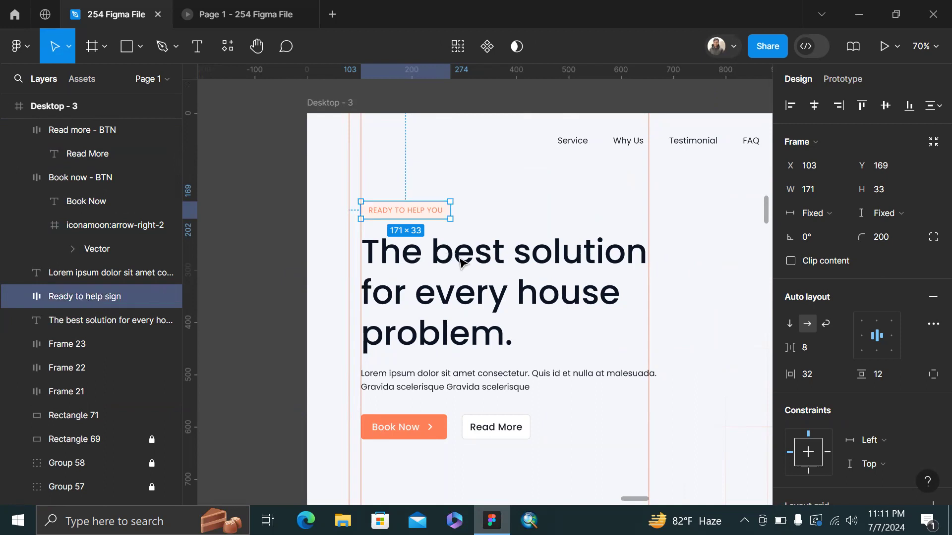
Wrap the badge, heading, paragraph and both buttons in a frame
{"action": "scroll", "coordinate": [500, 344], "scroll_direction": "down", "scroll_amount": 3}
{"action": "left_click_drag", "start_coordinate": [507, 362], "coordinate": [463, 323]}
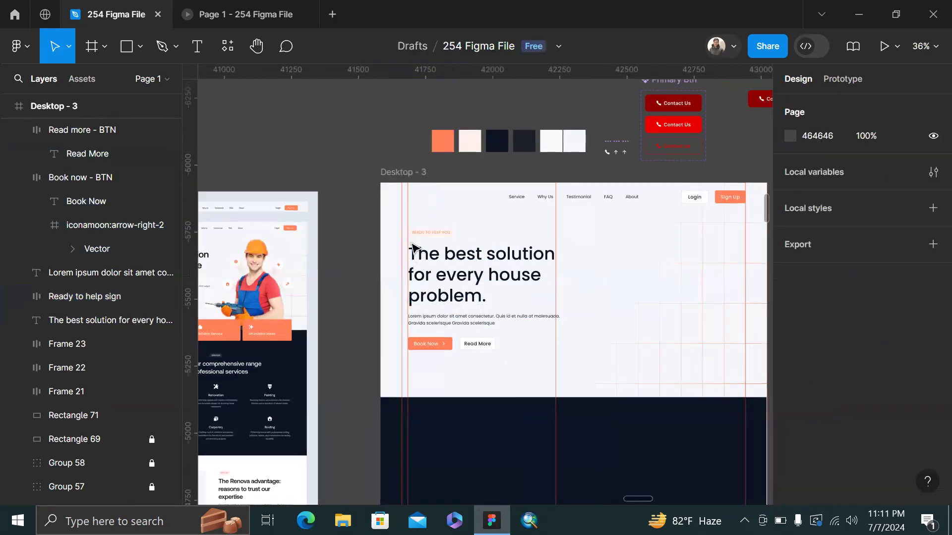
{"action": "left_click_drag", "start_coordinate": [408, 242], "coordinate": [405, 231]}
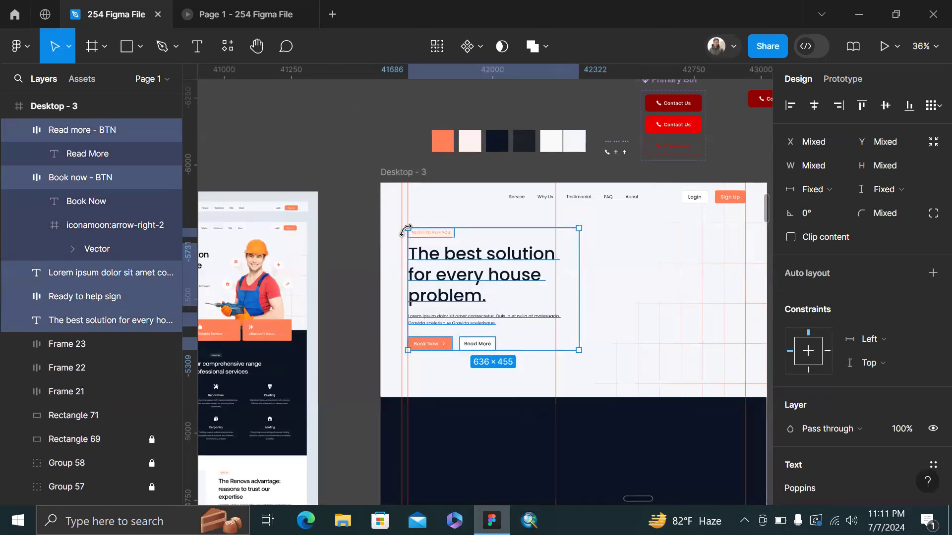
{"action": "key", "text": "ctrl+g"}
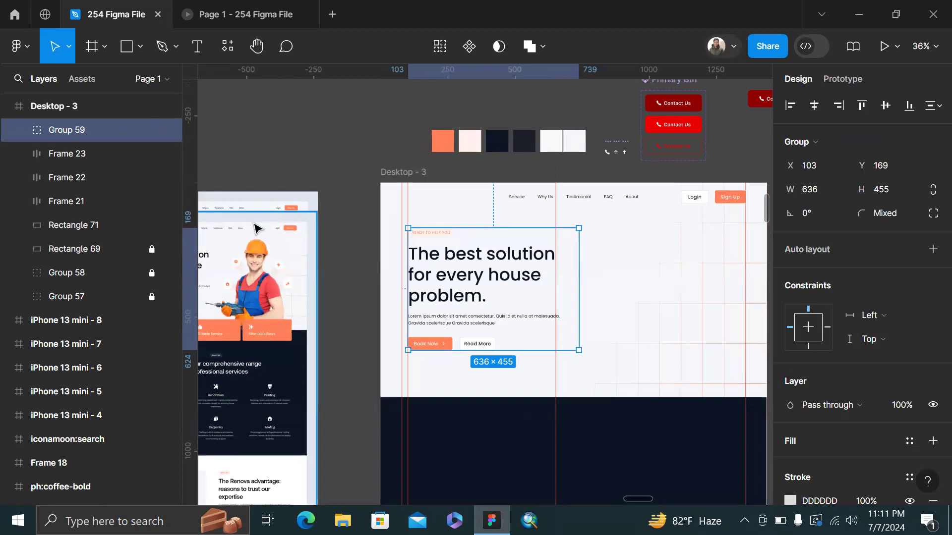
{"action": "key", "text": "ctrl+shift+g"}
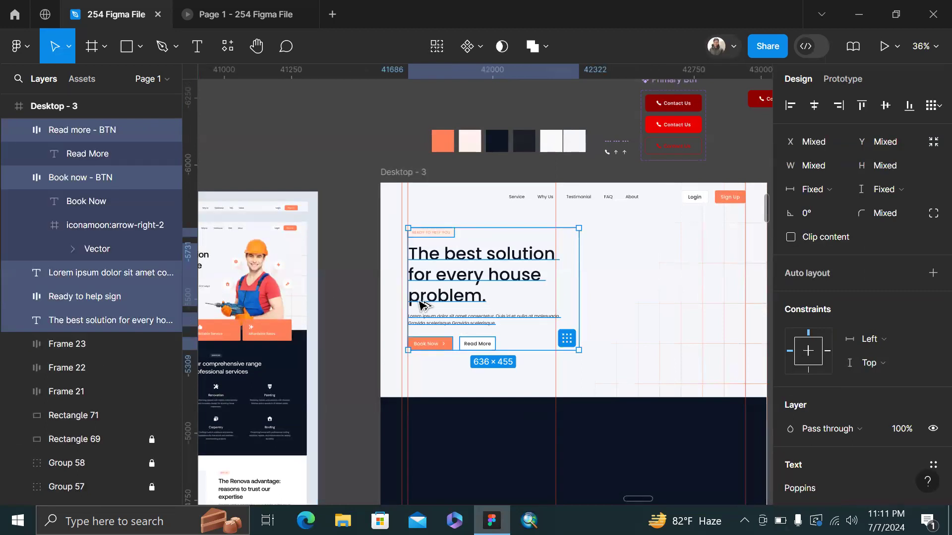
{"action": "key", "text": "ctrl+alt+g"}
Narrow the new frame from 636 to 564 wide and rename it 'Header'
{"action": "scroll", "coordinate": [588, 310], "scroll_direction": "up", "scroll_amount": 5}
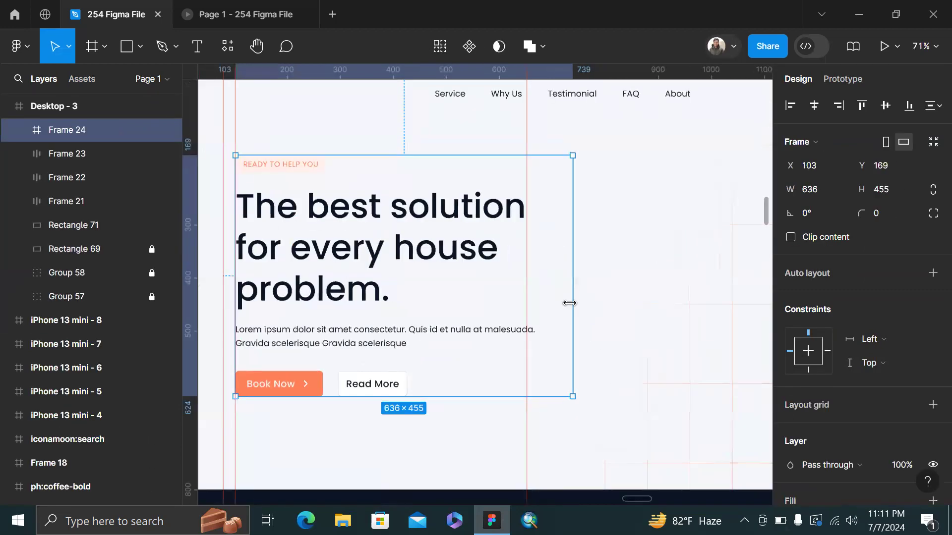
{"action": "left_click_drag", "start_coordinate": [570, 303], "coordinate": [535, 308]}
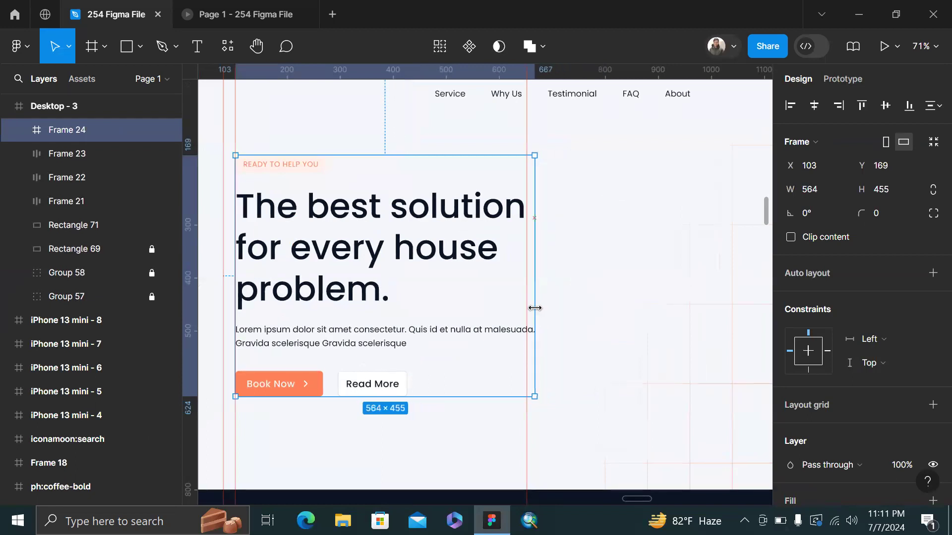
{"action": "mouse_move", "coordinate": [67, 129]}
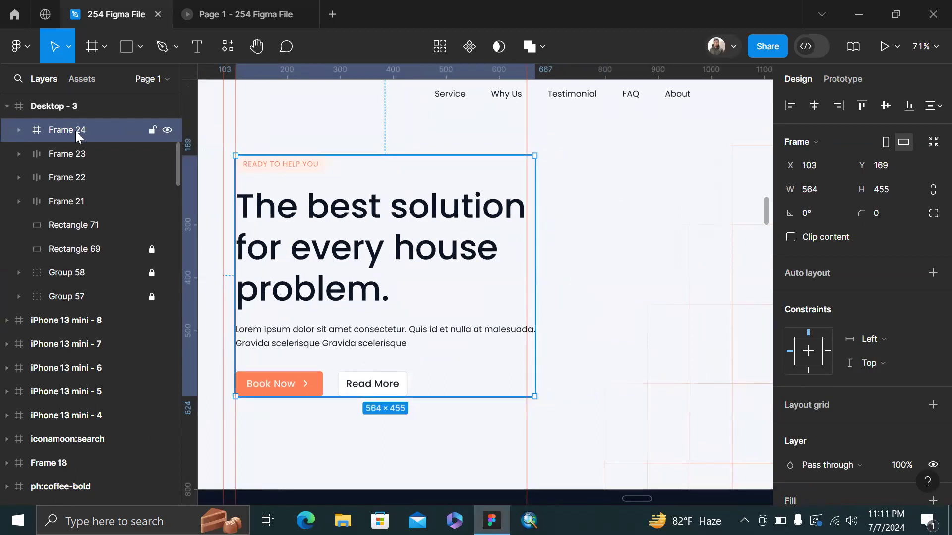
{"action": "double_click", "coordinate": [75, 131]}
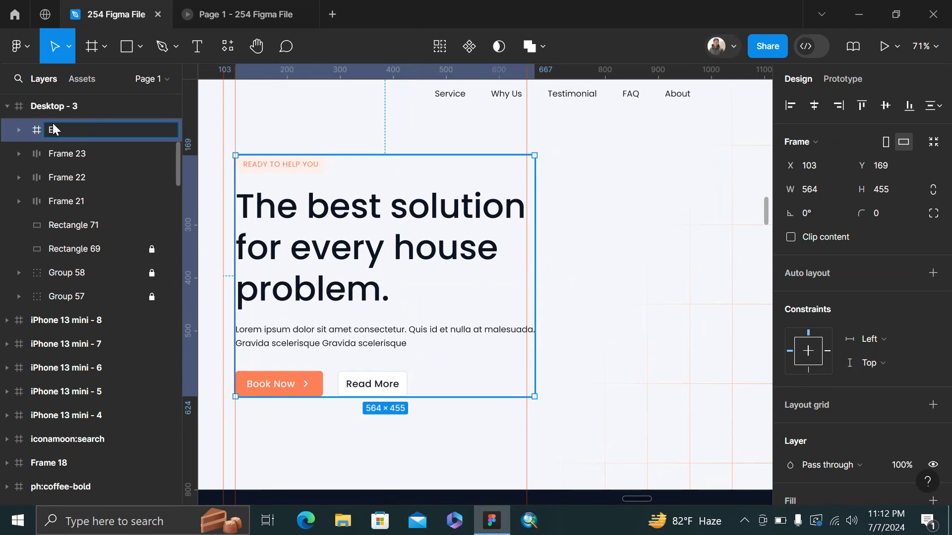
{"action": "type", "text": "ade"}
{"action": "type", "text": "r"}
{"action": "key", "text": "Return"}
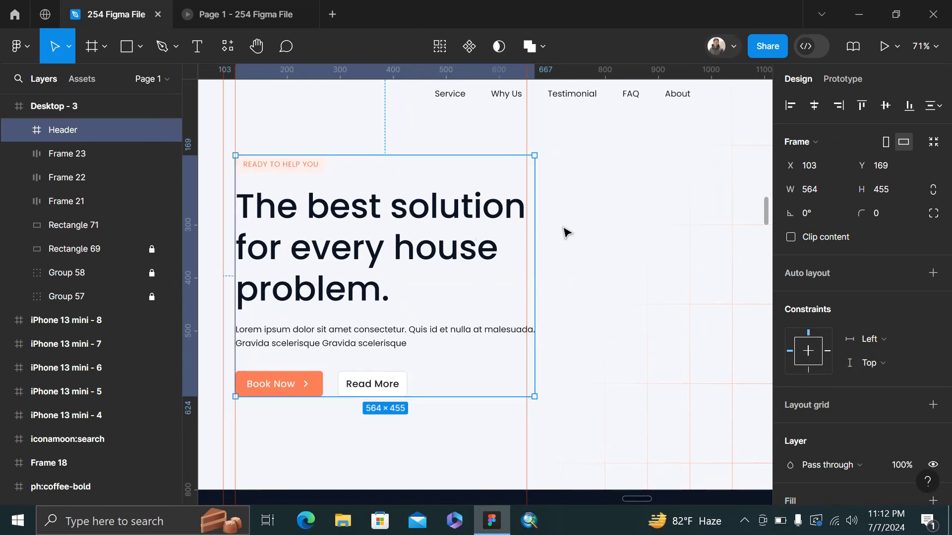
{"action": "left_click", "coordinate": [566, 231]}
{"action": "scroll", "coordinate": [566, 232], "scroll_direction": "down", "scroll_amount": 2}
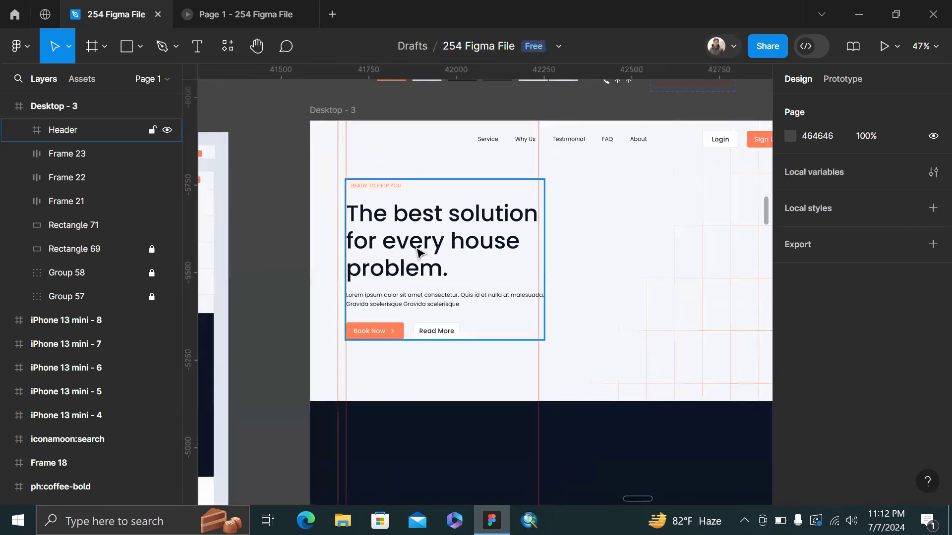
Snip the worker photo from the reference mockup, copy the snip, and show the desktop
{"action": "scroll", "coordinate": [585, 250], "scroll_direction": "left", "scroll_amount": 5}
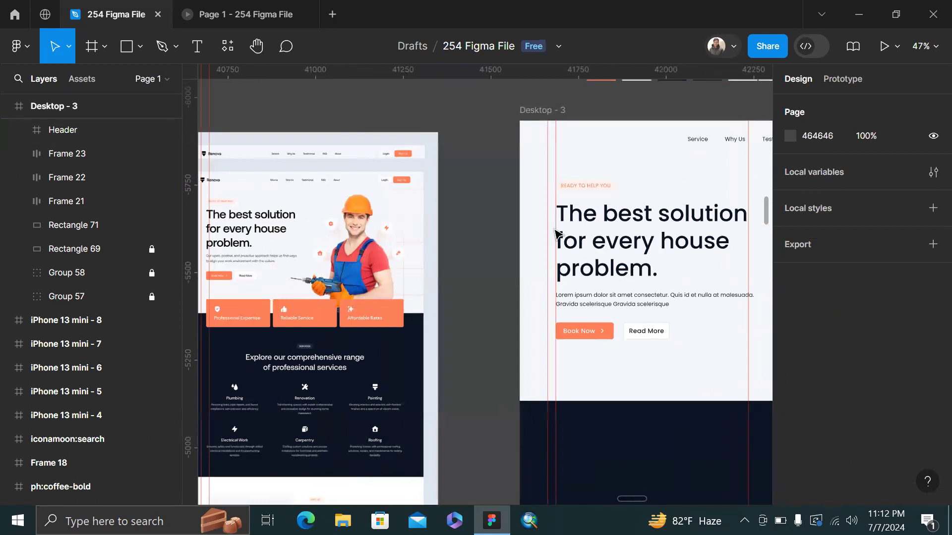
{"action": "scroll", "coordinate": [516, 231], "scroll_direction": "up", "scroll_amount": 1}
{"action": "scroll", "coordinate": [516, 231], "scroll_direction": "up", "scroll_amount": 1}
{"action": "scroll", "coordinate": [516, 232], "scroll_direction": "up", "scroll_amount": 1}
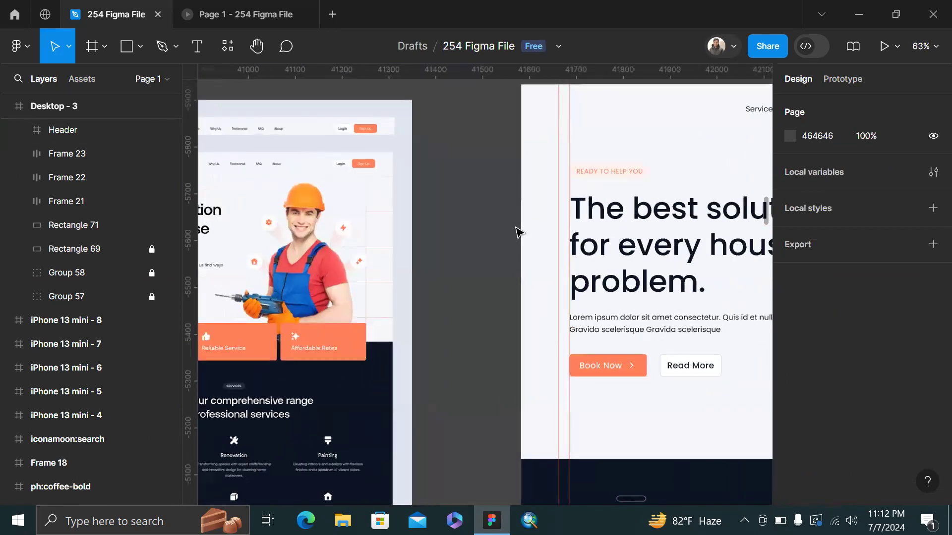
{"action": "scroll", "coordinate": [459, 230], "scroll_direction": "up", "scroll_amount": 1}
{"action": "scroll", "coordinate": [436, 229], "scroll_direction": "up", "scroll_amount": 1}
{"action": "scroll", "coordinate": [436, 229], "scroll_direction": "up", "scroll_amount": 1}
{"action": "scroll", "coordinate": [436, 230], "scroll_direction": "up", "scroll_amount": 1}
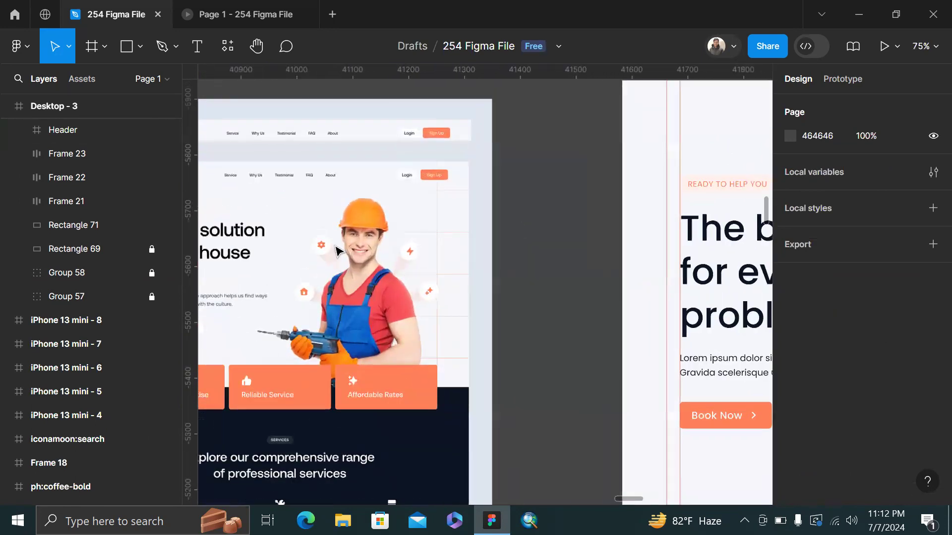
{"action": "scroll", "coordinate": [330, 254], "scroll_direction": "left", "scroll_amount": 2}
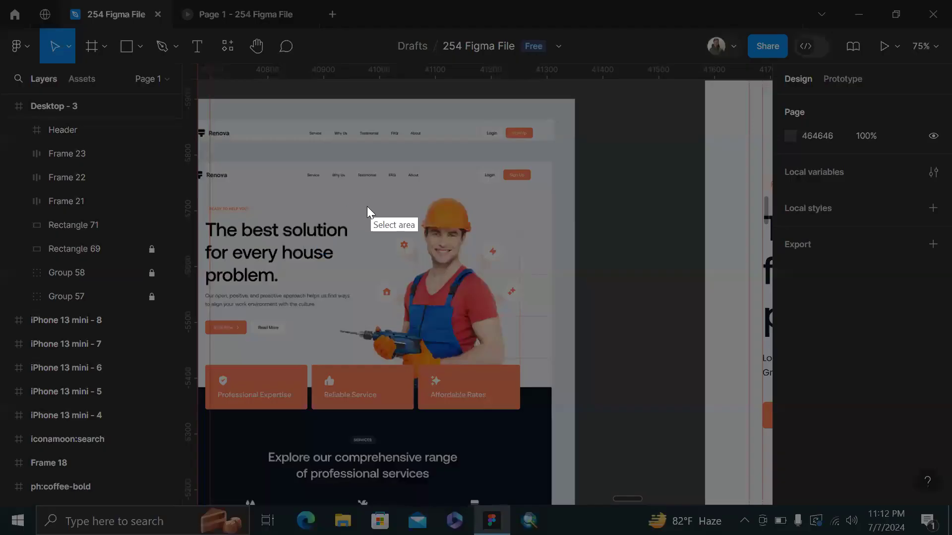
{"action": "left_click_drag", "start_coordinate": [331, 200], "coordinate": [524, 365]}
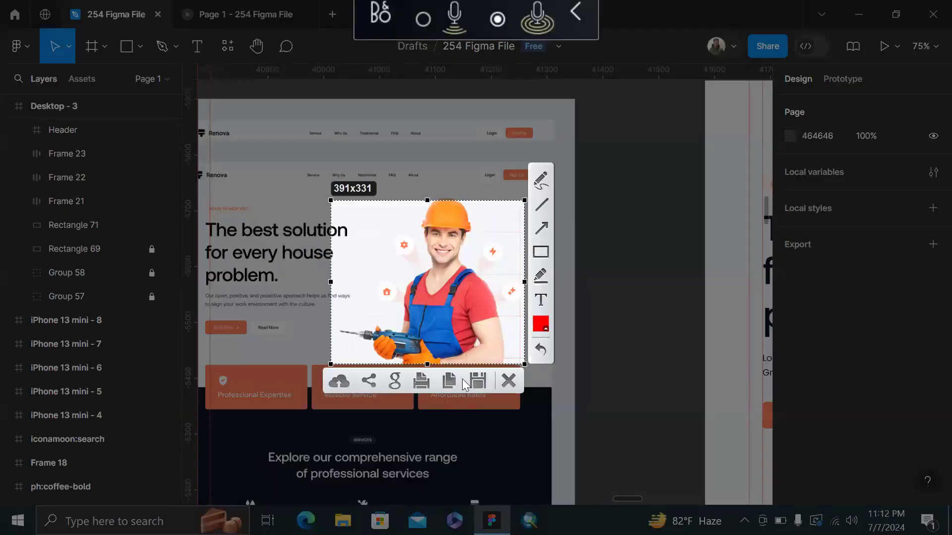
{"action": "left_click", "coordinate": [448, 383]}
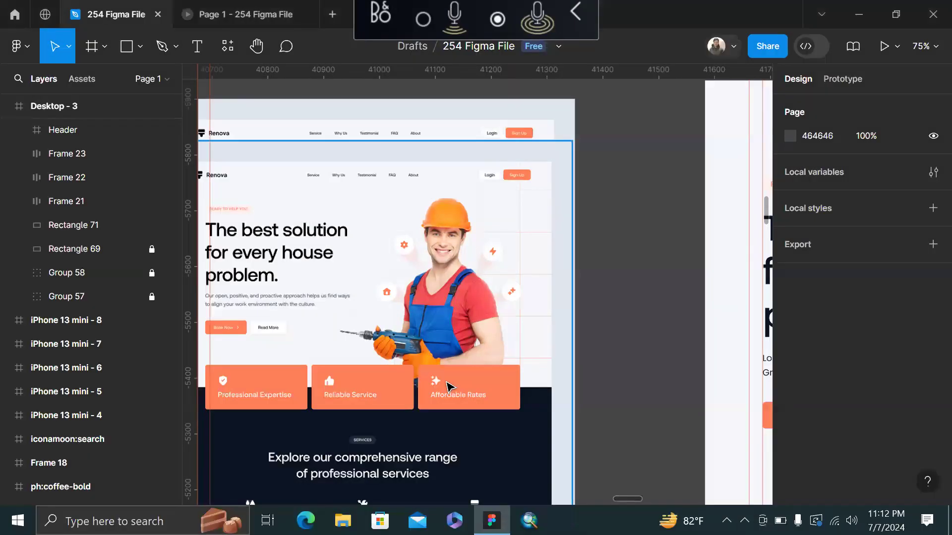
{"action": "key", "text": "super+d"}
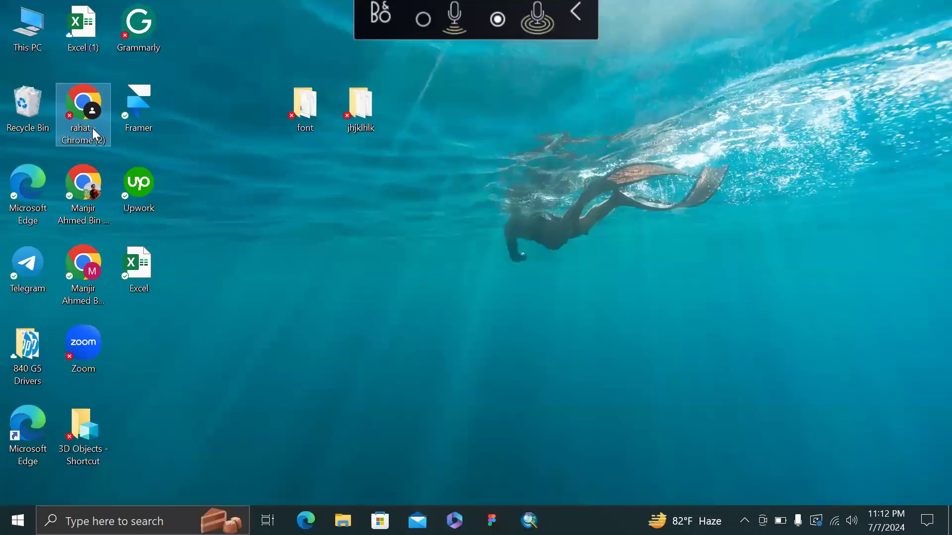
Launch Chrome and go to the Yandex homepage by entering 'yandex.com'
{"action": "double_click", "coordinate": [92, 127]}
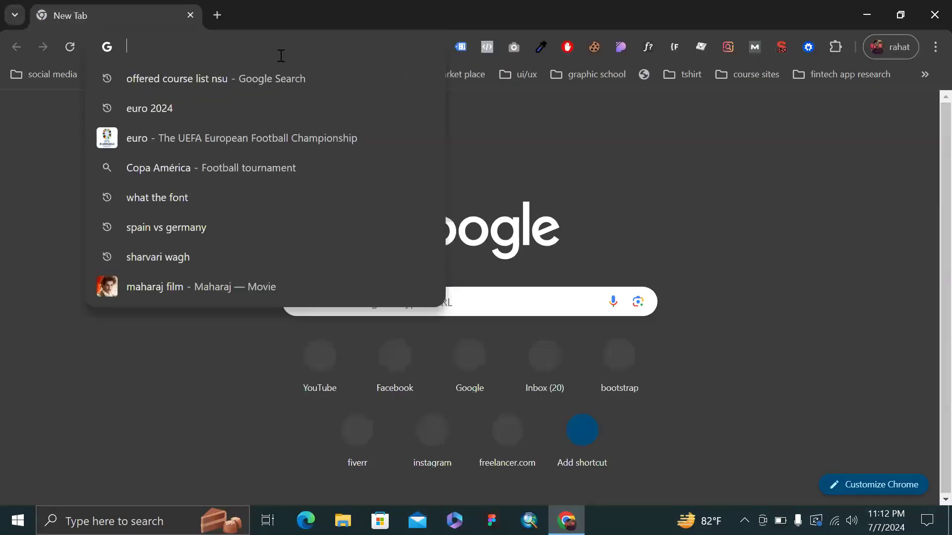
{"action": "type", "text": "yandex.com"}
{"action": "key", "text": "Return"}
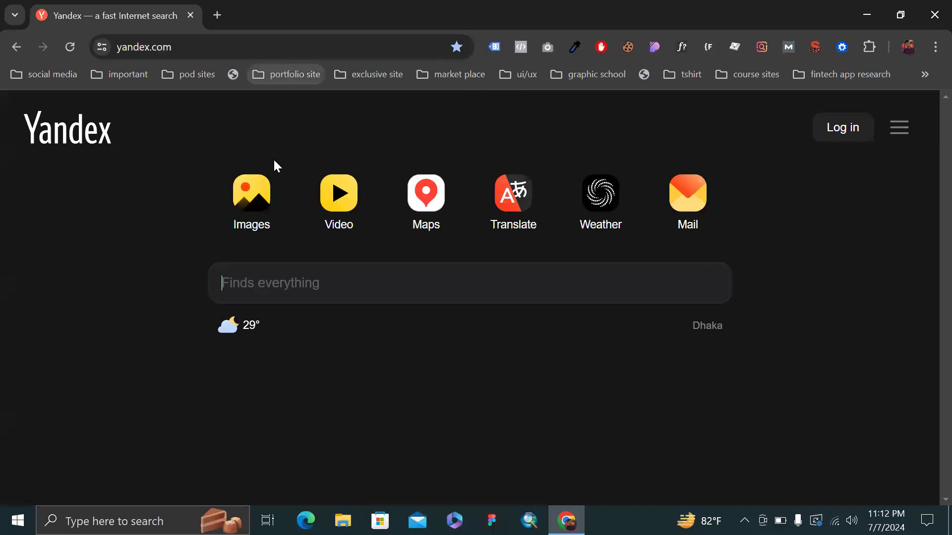
Paste the captured worker photo into Yandex Images' search box to search by image
{"action": "left_click", "coordinate": [239, 194]}
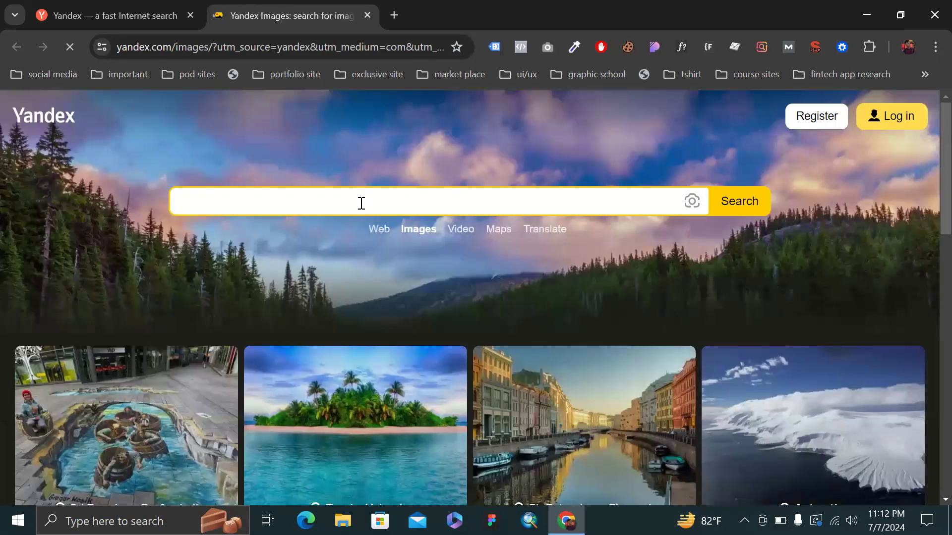
{"action": "left_click", "coordinate": [362, 203]}
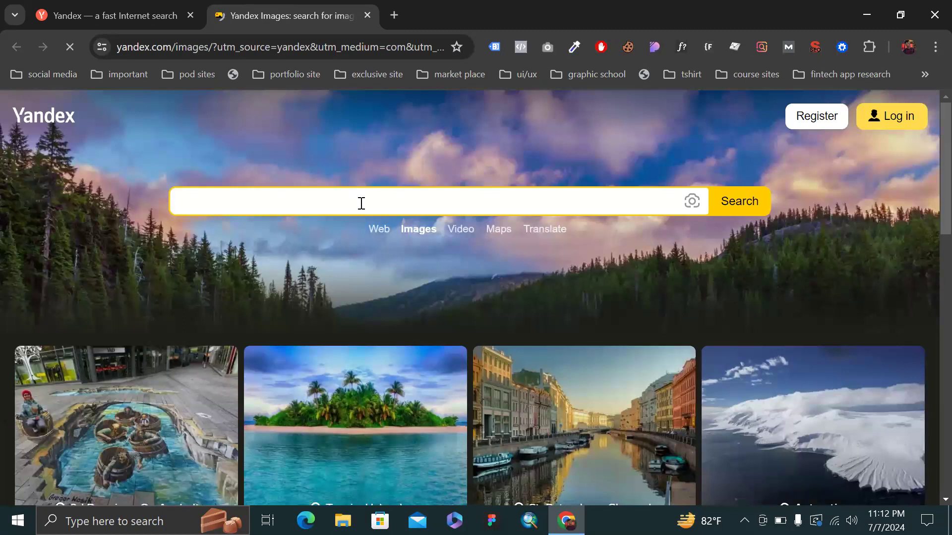
{"action": "left_click", "coordinate": [361, 203]}
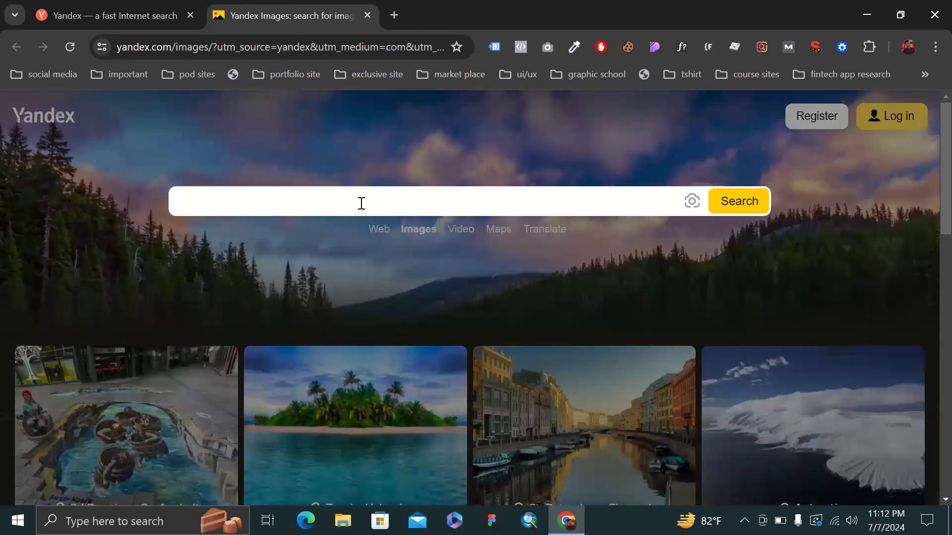
{"action": "key", "text": "ctrl+v"}
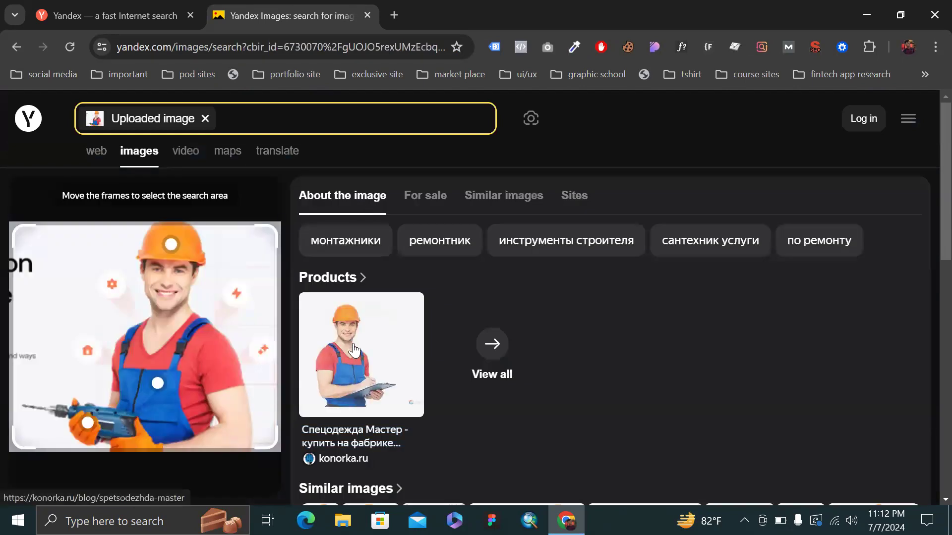
Show similar images for the uploaded worker photo and briefly preview the original
{"action": "scroll", "coordinate": [353, 350], "scroll_direction": "down", "scroll_amount": 3}
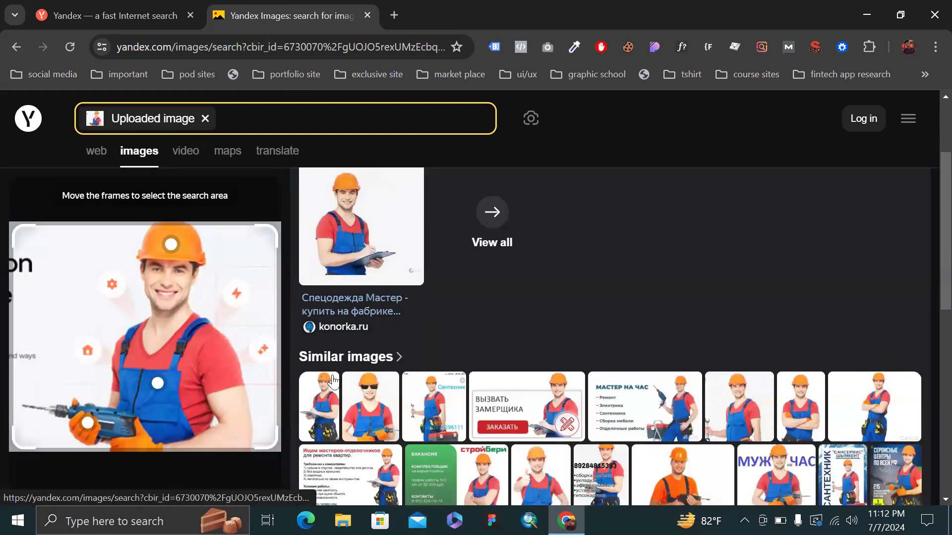
{"action": "left_click", "coordinate": [322, 393]}
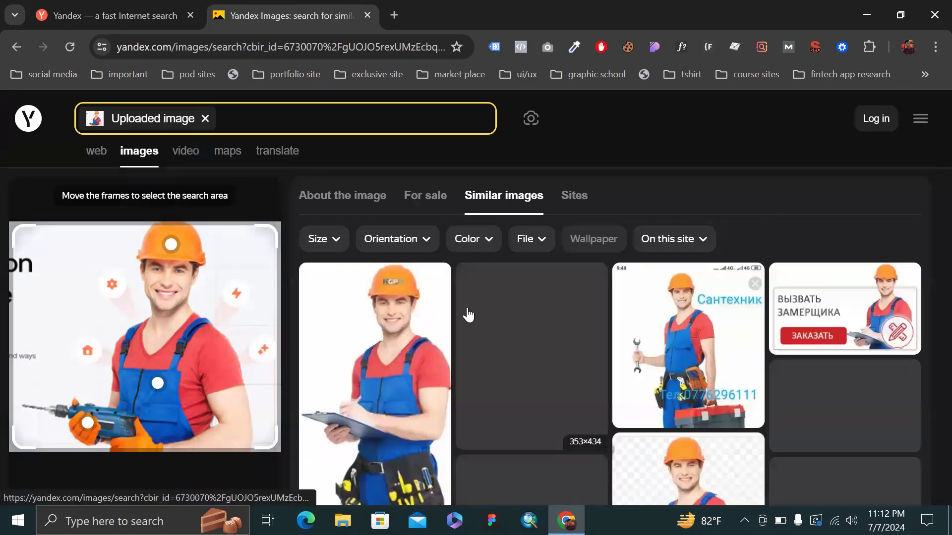
{"action": "left_click", "coordinate": [432, 326]}
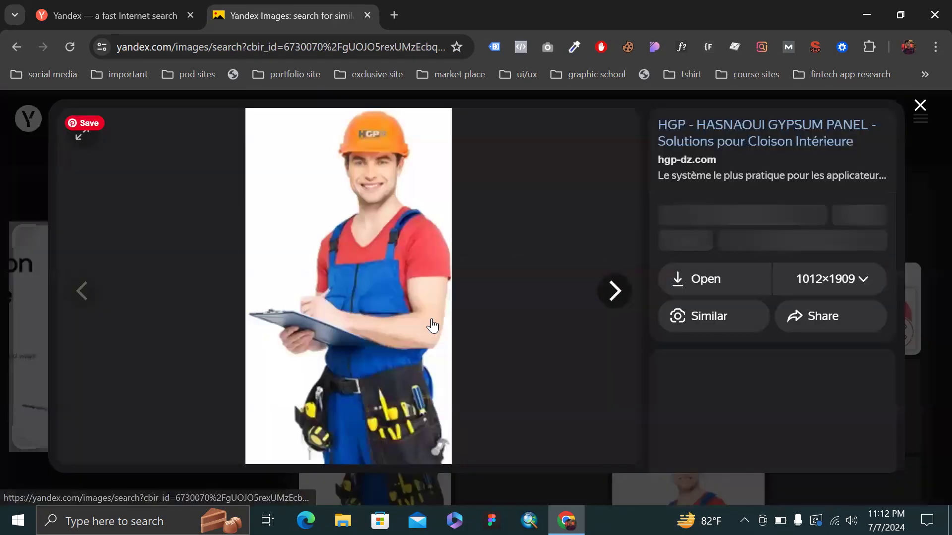
{"action": "left_click", "coordinate": [920, 104]}
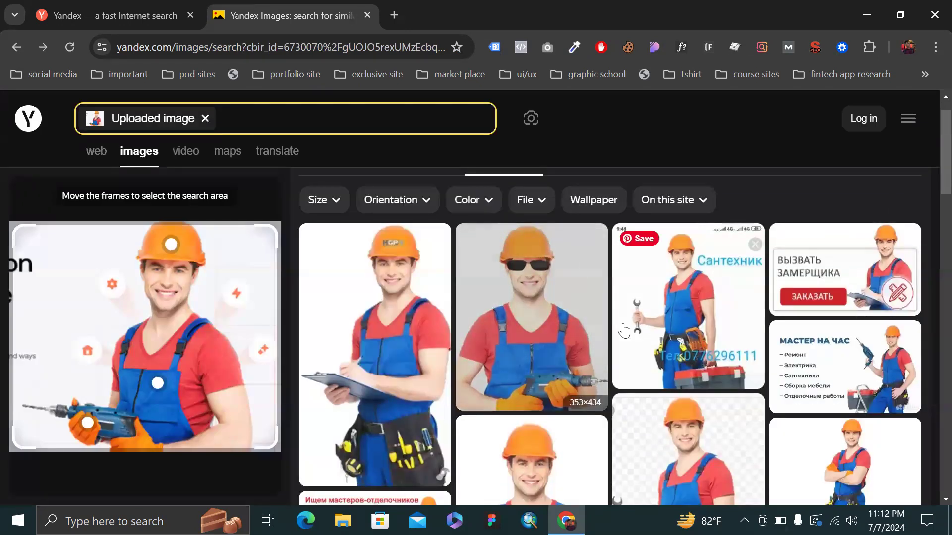
Find the smiling worker holding a drill in the results and copy that image
{"action": "scroll", "coordinate": [624, 330], "scroll_direction": "down", "scroll_amount": 1}
{"action": "scroll", "coordinate": [624, 330], "scroll_direction": "down", "scroll_amount": 2}
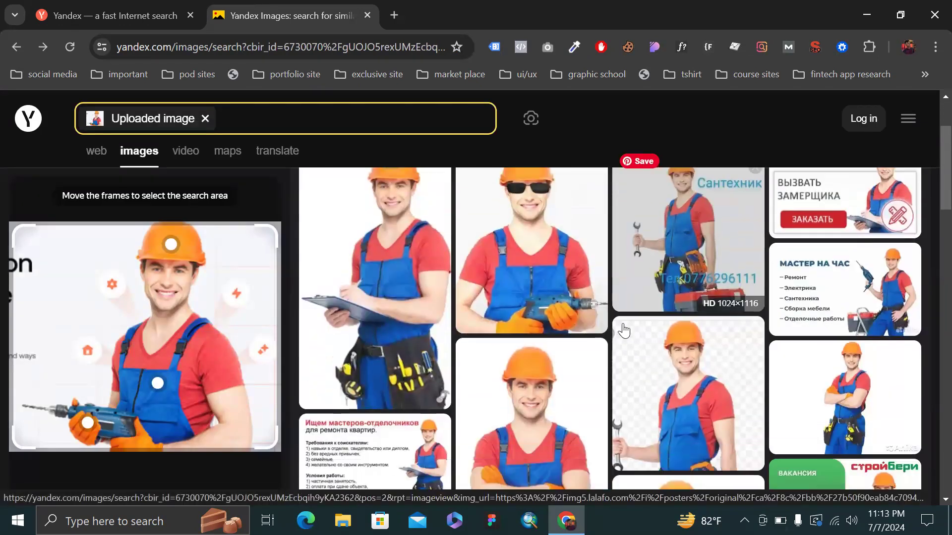
{"action": "scroll", "coordinate": [623, 330], "scroll_direction": "down", "scroll_amount": 2}
{"action": "scroll", "coordinate": [624, 330], "scroll_direction": "down", "scroll_amount": 1}
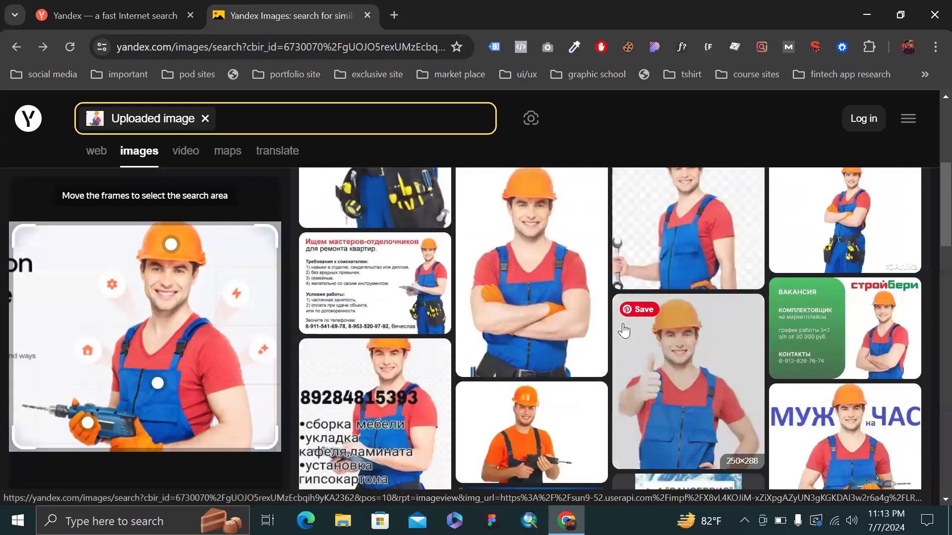
{"action": "scroll", "coordinate": [623, 329], "scroll_direction": "down", "scroll_amount": 1}
{"action": "scroll", "coordinate": [624, 330], "scroll_direction": "down", "scroll_amount": 3}
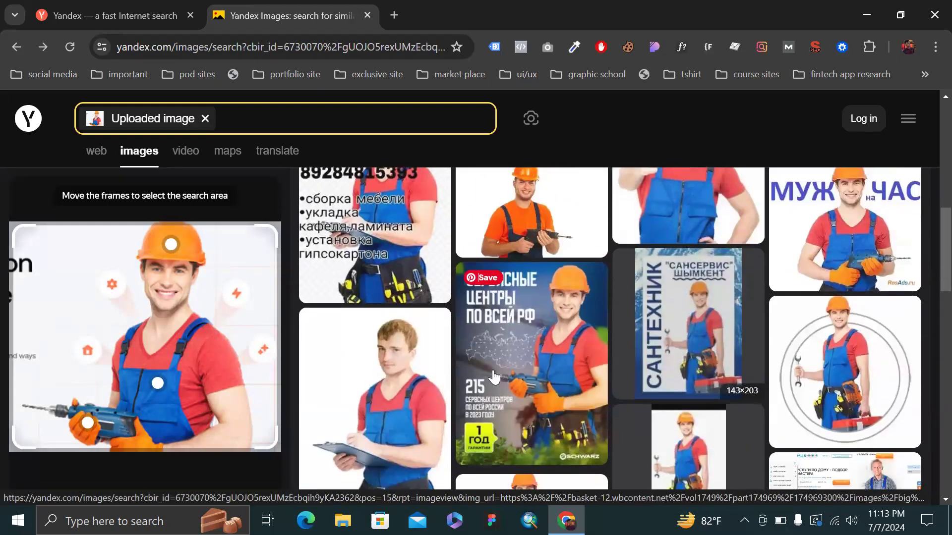
{"action": "scroll", "coordinate": [561, 342], "scroll_direction": "down", "scroll_amount": 2}
{"action": "scroll", "coordinate": [560, 342], "scroll_direction": "down", "scroll_amount": 2}
{"action": "scroll", "coordinate": [560, 342], "scroll_direction": "down", "scroll_amount": 1}
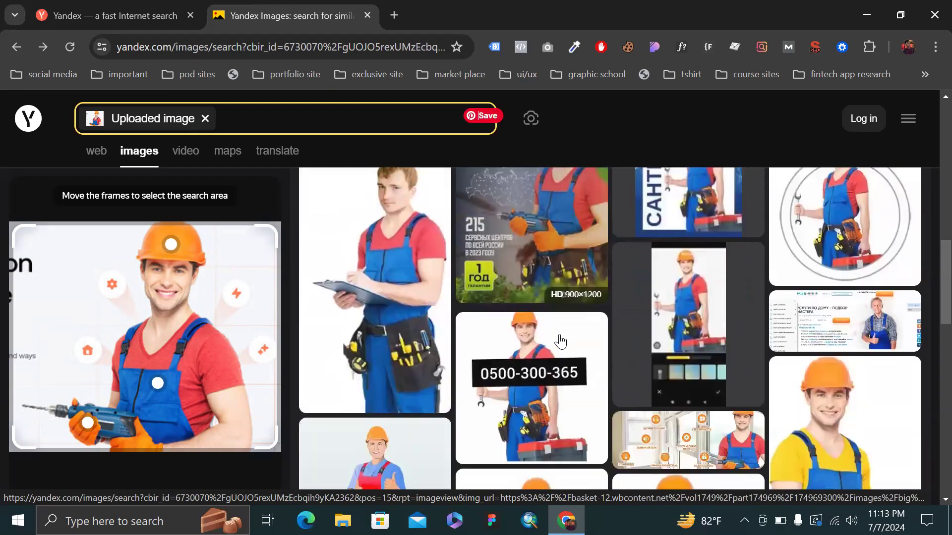
{"action": "scroll", "coordinate": [560, 342], "scroll_direction": "down", "scroll_amount": 2}
{"action": "scroll", "coordinate": [561, 342], "scroll_direction": "down", "scroll_amount": 2}
{"action": "scroll", "coordinate": [560, 342], "scroll_direction": "down", "scroll_amount": 1}
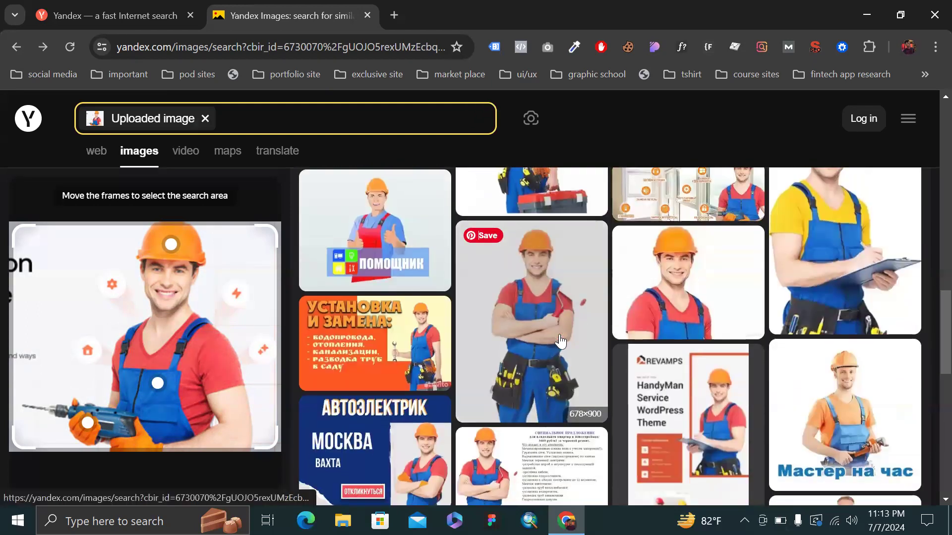
{"action": "scroll", "coordinate": [560, 342], "scroll_direction": "down", "scroll_amount": 2}
{"action": "scroll", "coordinate": [560, 342], "scroll_direction": "down", "scroll_amount": 1}
{"action": "scroll", "coordinate": [560, 343], "scroll_direction": "down", "scroll_amount": 3}
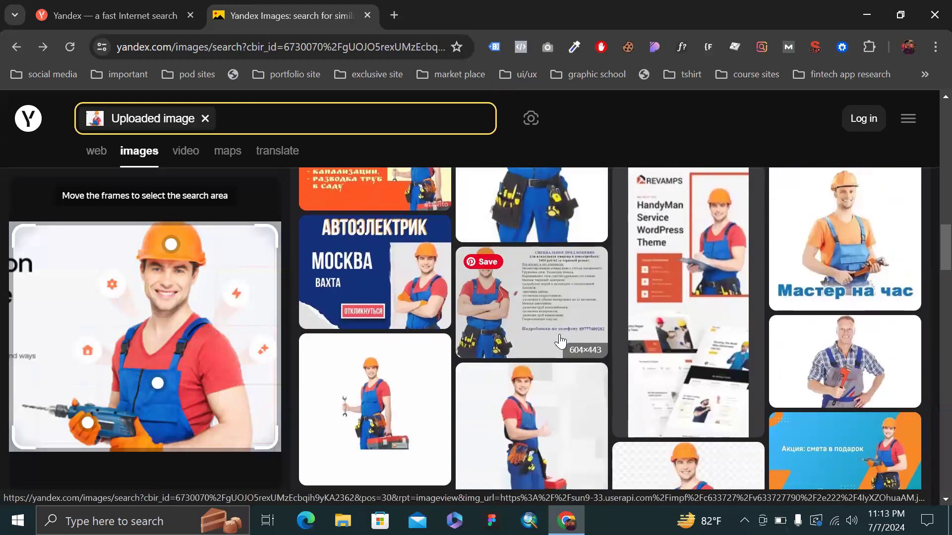
{"action": "scroll", "coordinate": [560, 342], "scroll_direction": "down", "scroll_amount": 1}
{"action": "scroll", "coordinate": [560, 342], "scroll_direction": "down", "scroll_amount": 1}
{"action": "scroll", "coordinate": [560, 342], "scroll_direction": "down", "scroll_amount": 1}
{"action": "scroll", "coordinate": [561, 342], "scroll_direction": "down", "scroll_amount": 4}
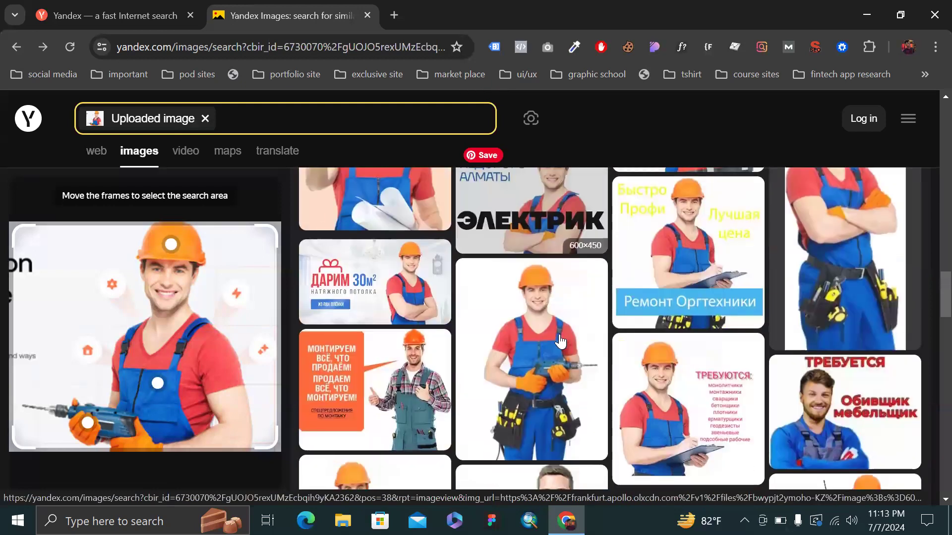
{"action": "scroll", "coordinate": [493, 314], "scroll_direction": "down", "scroll_amount": 4}
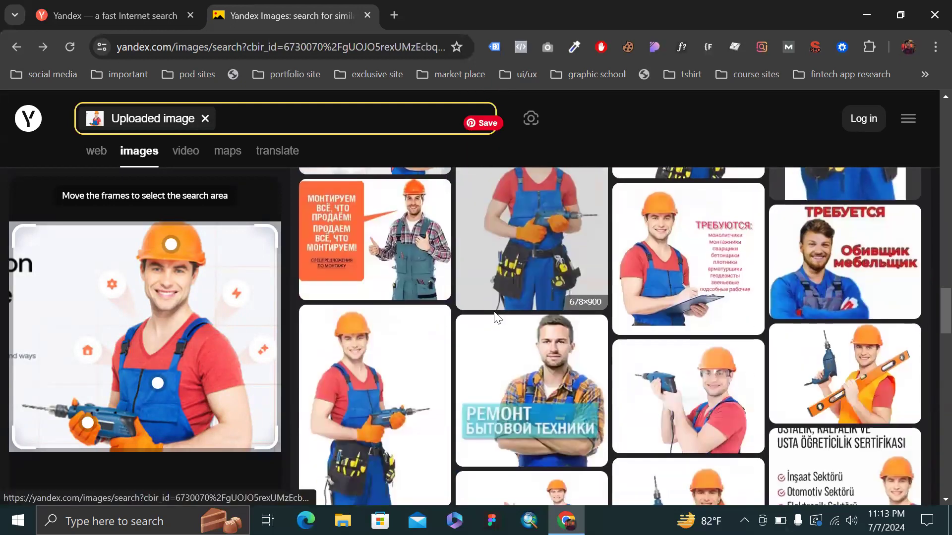
{"action": "mouse_move", "coordinate": [375, 335]}
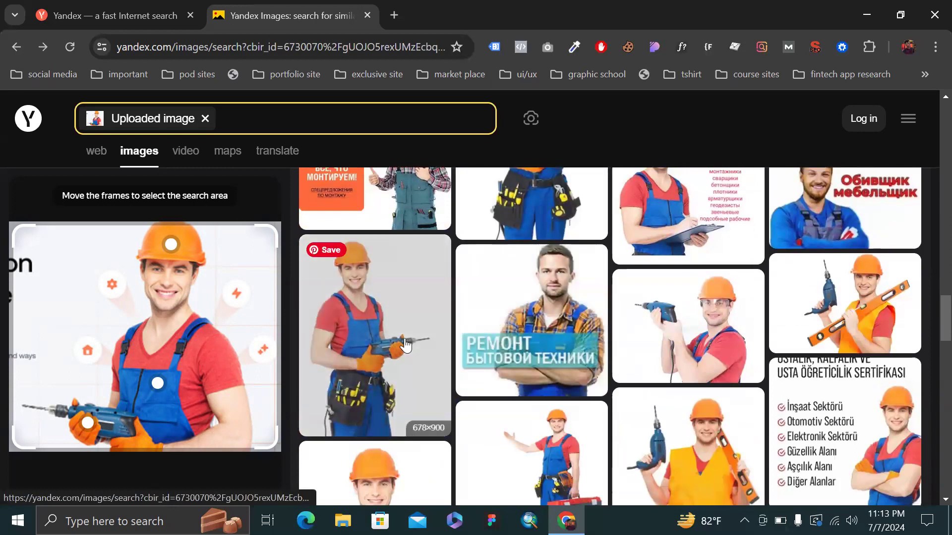
{"action": "left_click", "coordinate": [406, 345]}
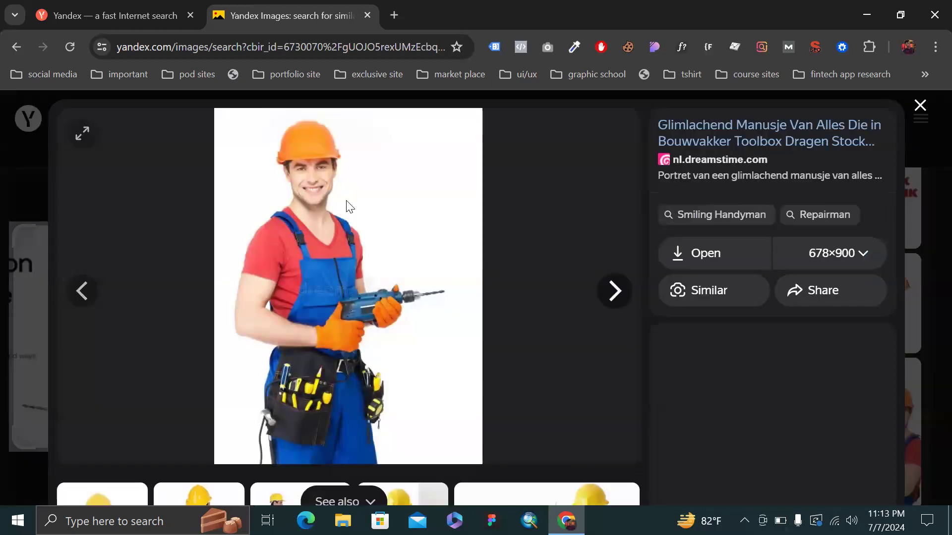
{"action": "right_click", "coordinate": [347, 202]}
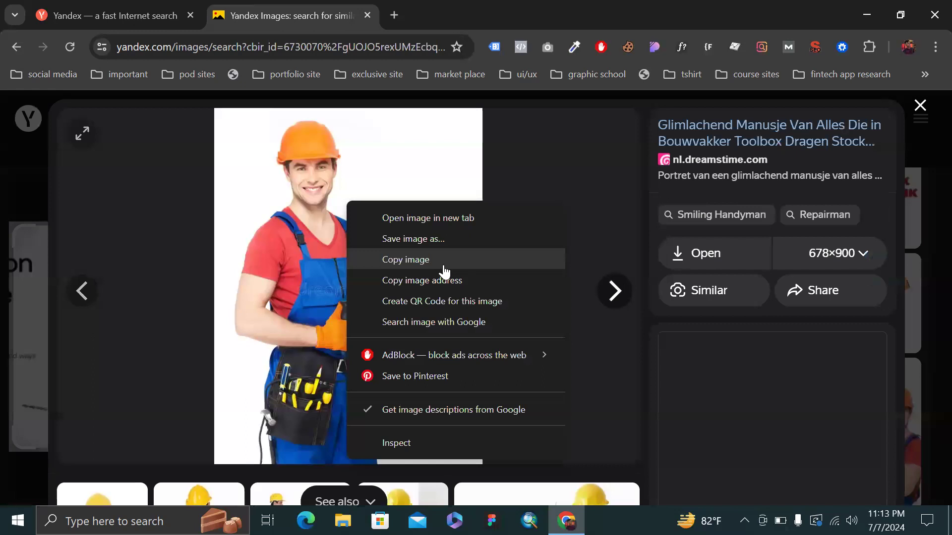
{"action": "left_click", "coordinate": [443, 268]}
Back in Figma, paste the worker-with-drill photo and move it left of the desktop frames
{"action": "key", "text": "alt+F4"}
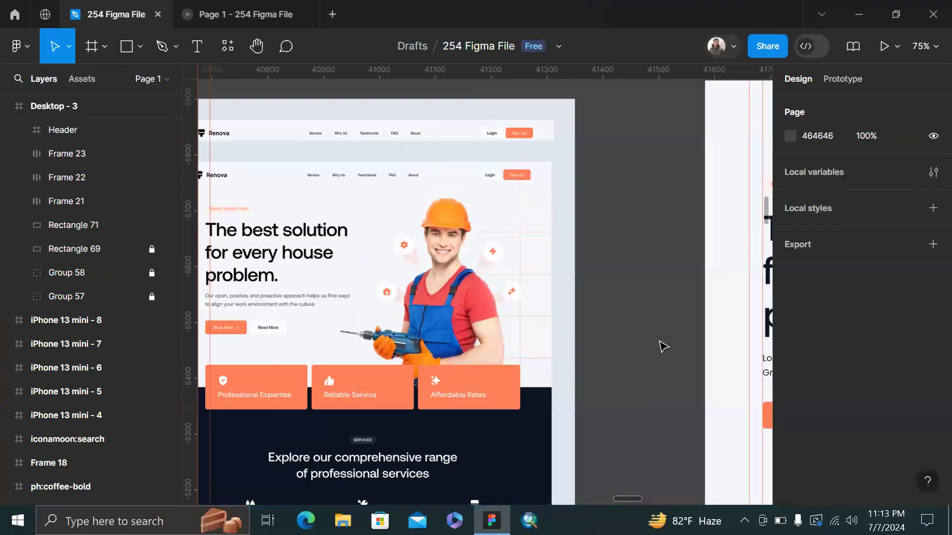
{"action": "scroll", "coordinate": [453, 162], "scroll_direction": "left", "scroll_amount": 5}
{"action": "scroll", "coordinate": [453, 161], "scroll_direction": "up", "scroll_amount": 2}
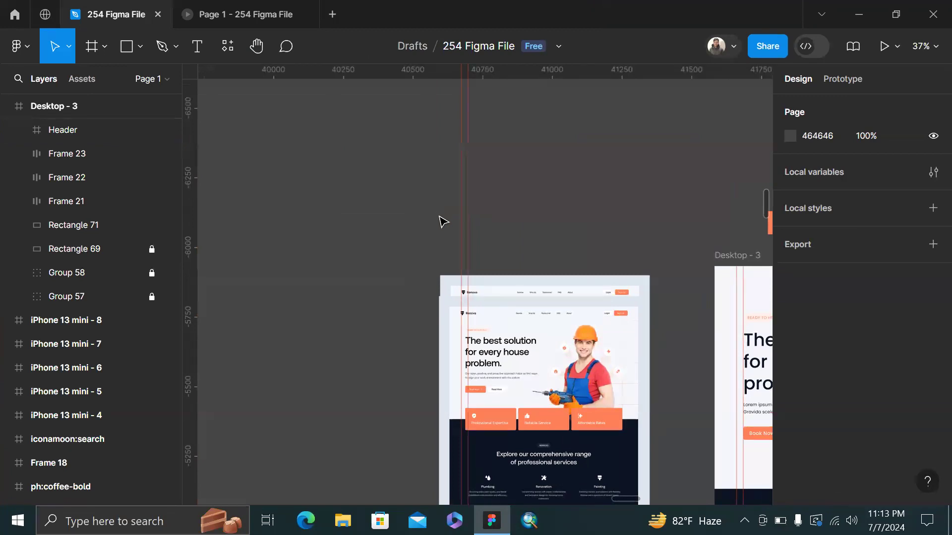
{"action": "key", "text": "ctrl+v"}
{"action": "left_click_drag", "start_coordinate": [443, 221], "coordinate": [262, 205]}
Run the saved Remove BG plugin on the photo to strip its white background
{"action": "right_click", "coordinate": [262, 206]}
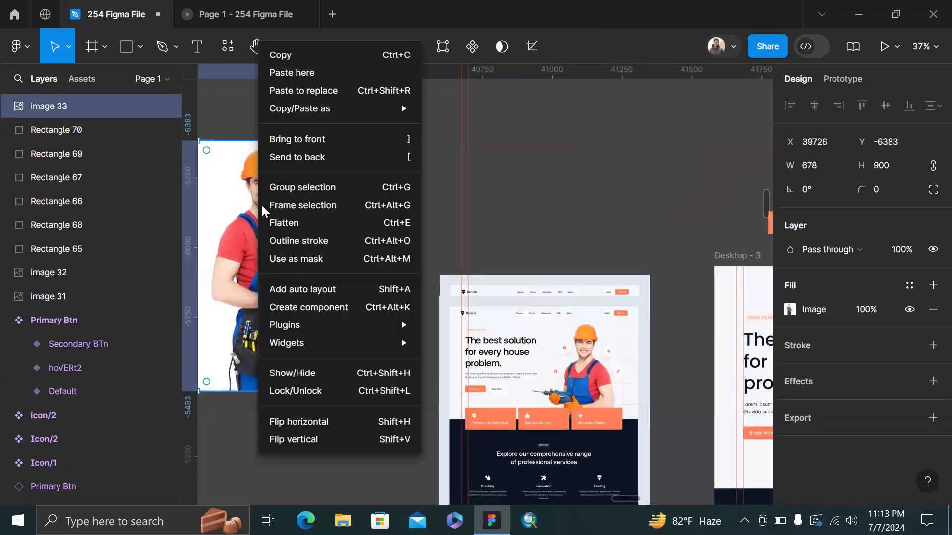
{"action": "mouse_move", "coordinate": [338, 325]}
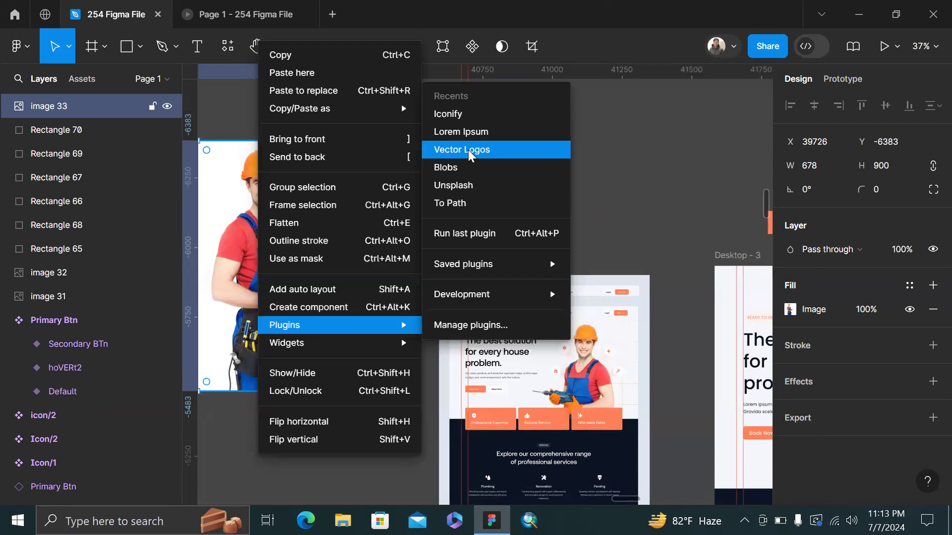
{"action": "mouse_move", "coordinate": [463, 264]}
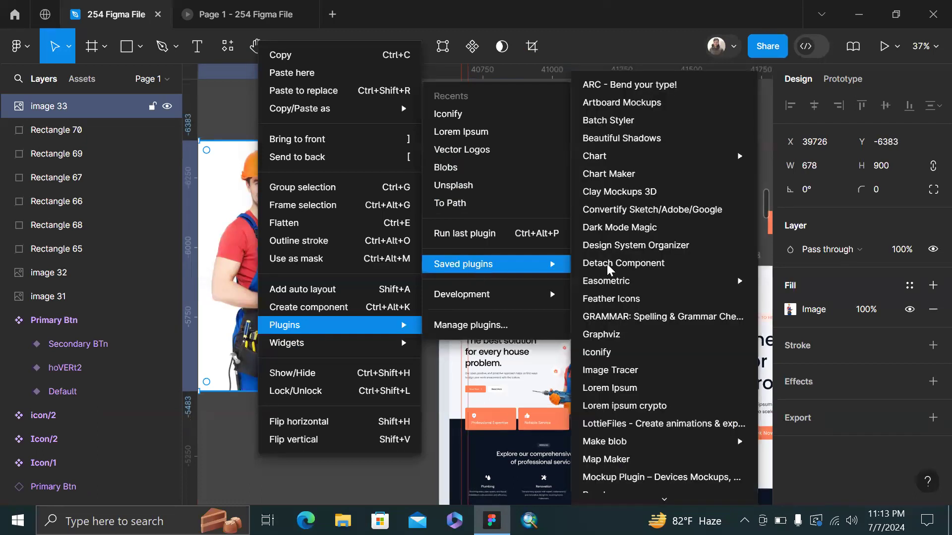
{"action": "scroll", "coordinate": [624, 278], "scroll_direction": "down", "scroll_amount": 1}
{"action": "scroll", "coordinate": [623, 279], "scroll_direction": "down", "scroll_amount": 1}
{"action": "scroll", "coordinate": [624, 280], "scroll_direction": "down", "scroll_amount": 2}
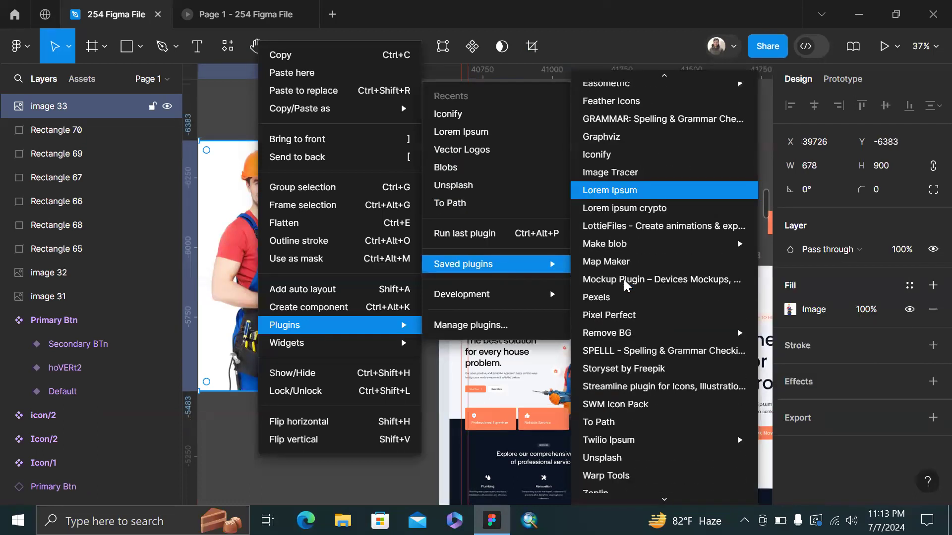
{"action": "scroll", "coordinate": [624, 279], "scroll_direction": "up", "scroll_amount": 1}
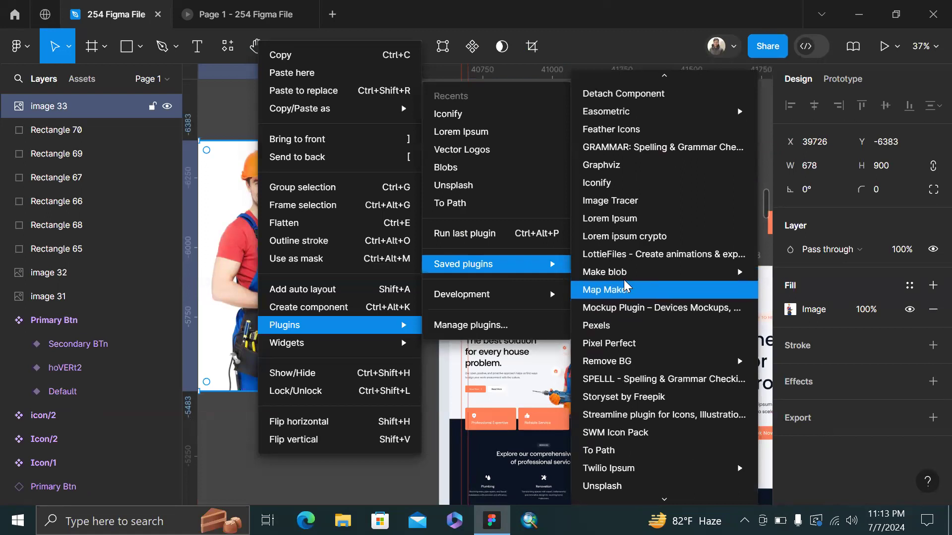
{"action": "mouse_move", "coordinate": [607, 333]}
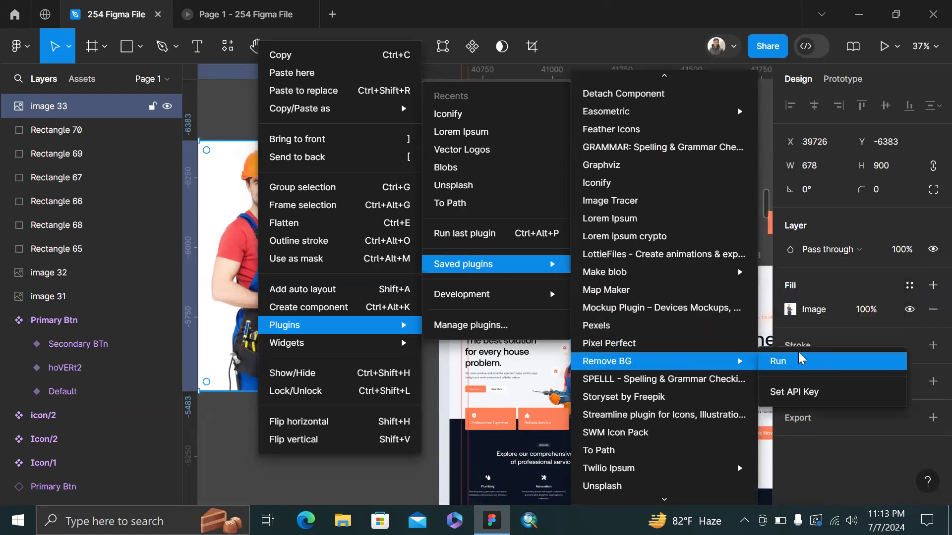
{"action": "left_click", "coordinate": [796, 361]}
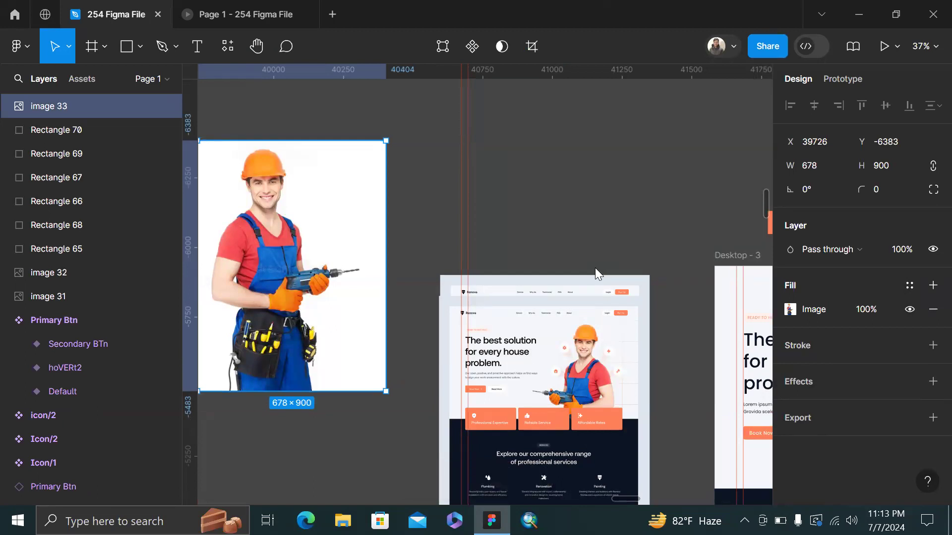
{"action": "scroll", "coordinate": [590, 270], "scroll_direction": "right", "scroll_amount": 2}
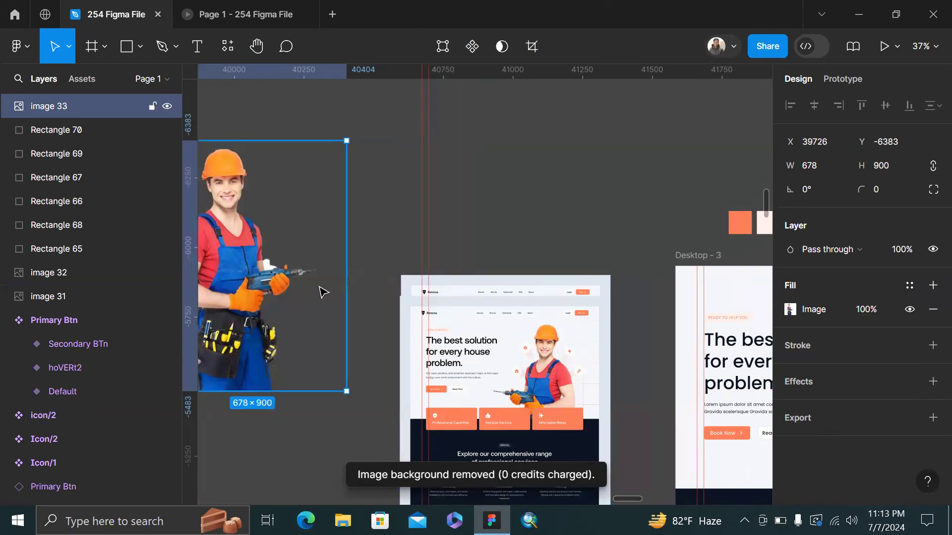
Mirror the cut-out worker photo and place it at 576×764 on the right of the Desktop - 3 hero
{"action": "left_click_drag", "start_coordinate": [322, 293], "coordinate": [398, 249]}
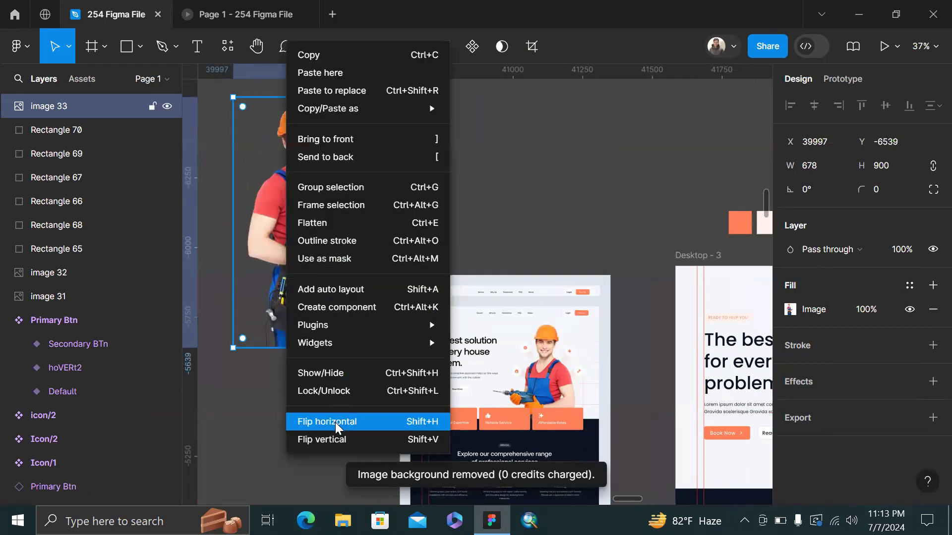
{"action": "left_click", "coordinate": [335, 423]}
{"action": "scroll", "coordinate": [307, 307], "scroll_direction": "down", "scroll_amount": 3}
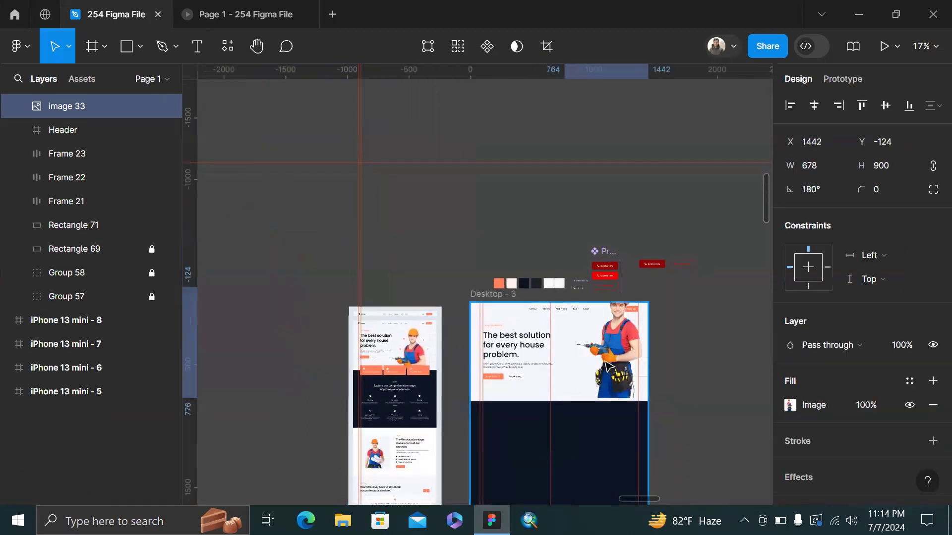
{"action": "left_click_drag", "start_coordinate": [308, 307], "coordinate": [608, 367]}
{"action": "scroll", "coordinate": [609, 366], "scroll_direction": "up", "scroll_amount": 3}
{"action": "left_click_drag", "start_coordinate": [609, 427], "coordinate": [612, 411]}
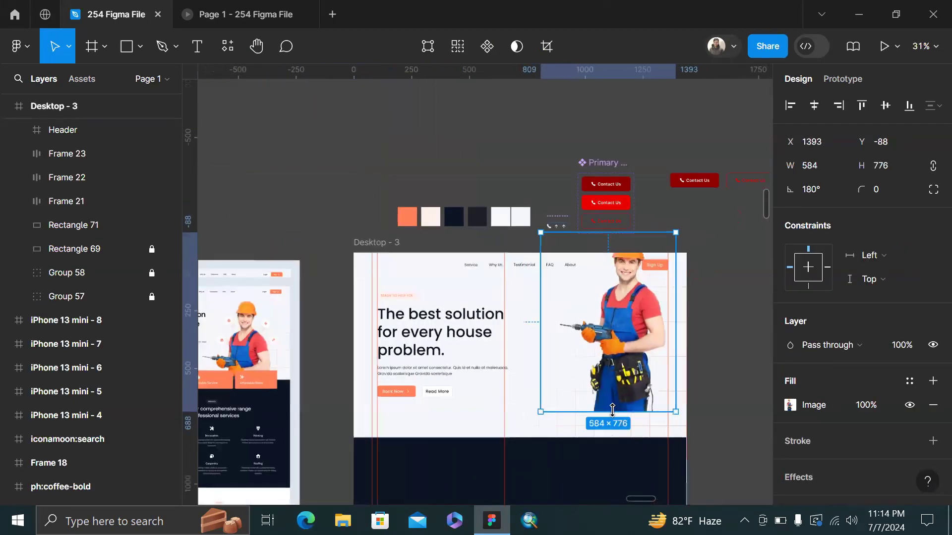
{"action": "left_click_drag", "start_coordinate": [617, 377], "coordinate": [605, 420]}
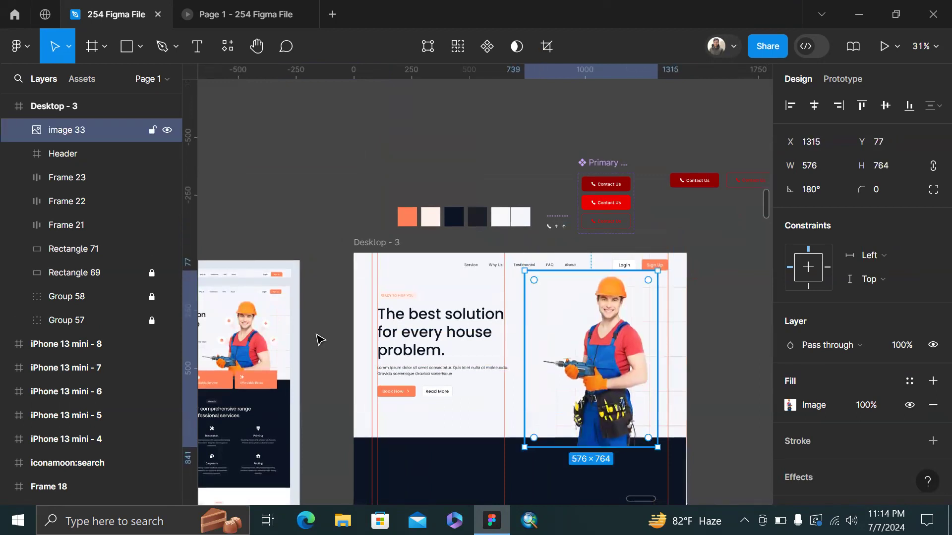
Restack image 33 just above Rectangle 69 and nudge it slightly lower
{"action": "left_click", "coordinate": [125, 246]}
{"action": "left_click", "coordinate": [89, 127]}
{"action": "left_click_drag", "start_coordinate": [89, 130], "coordinate": [103, 269]}
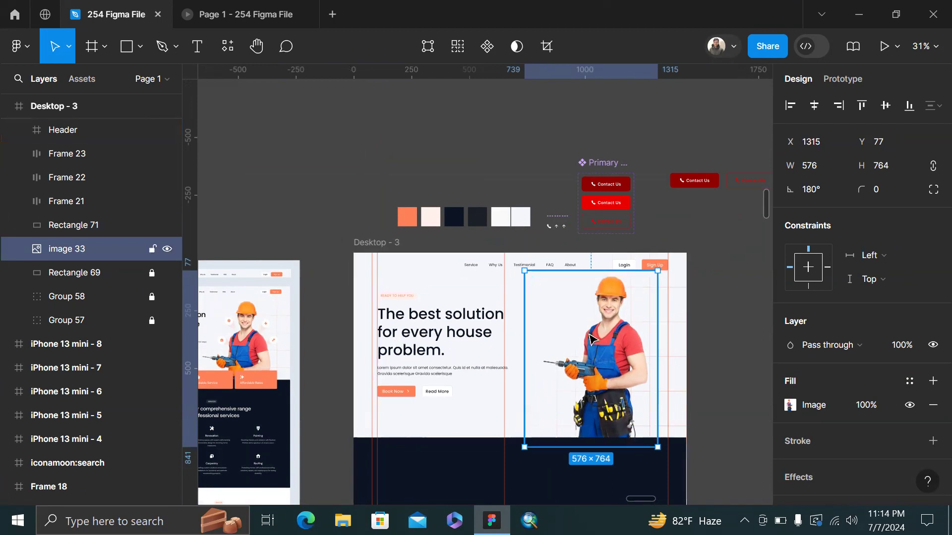
{"action": "left_click_drag", "start_coordinate": [590, 344], "coordinate": [590, 359]}
Enlarge the worker photo upward from its top edge, to about 604×802
{"action": "scroll", "coordinate": [381, 272], "scroll_direction": "up", "scroll_amount": 2, "text": "ctrl"}
{"action": "scroll", "coordinate": [380, 271], "scroll_direction": "up", "scroll_amount": 3, "text": "ctrl"}
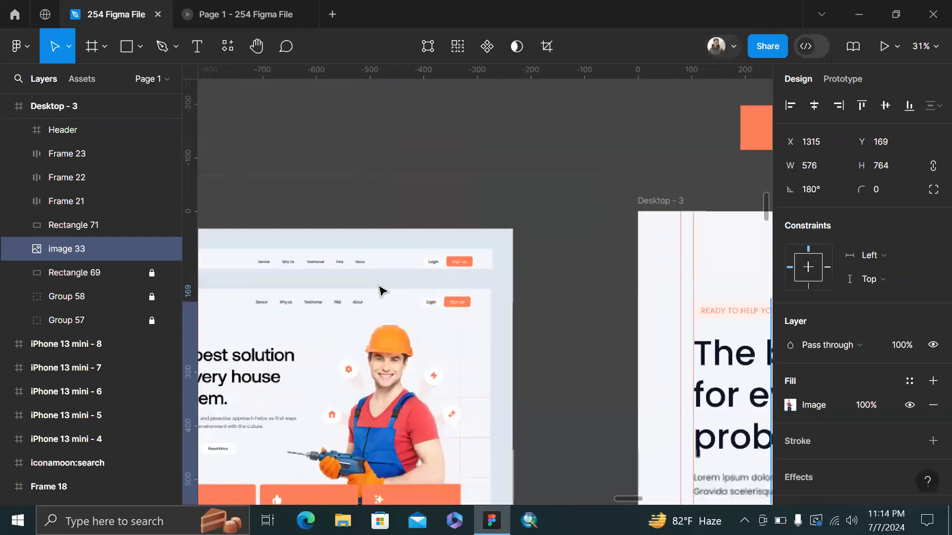
{"action": "scroll", "coordinate": [382, 290], "scroll_direction": "up", "scroll_amount": 2, "text": "ctrl"}
{"action": "scroll", "coordinate": [382, 290], "scroll_direction": "up", "scroll_amount": 2, "text": "ctrl"}
{"action": "scroll", "coordinate": [366, 302], "scroll_direction": "left", "scroll_amount": 3}
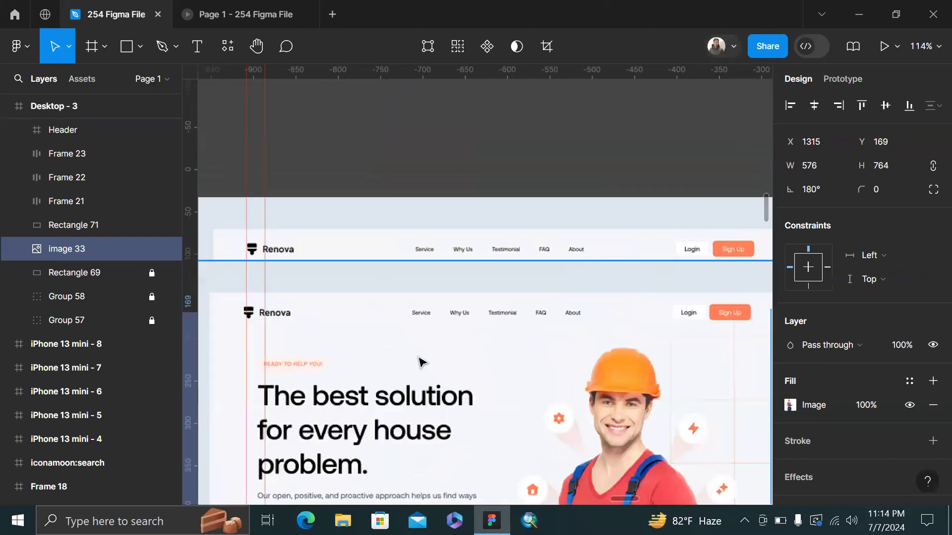
{"action": "scroll", "coordinate": [476, 347], "scroll_direction": "right", "scroll_amount": 1}
{"action": "scroll", "coordinate": [564, 339], "scroll_direction": "right", "scroll_amount": 5}
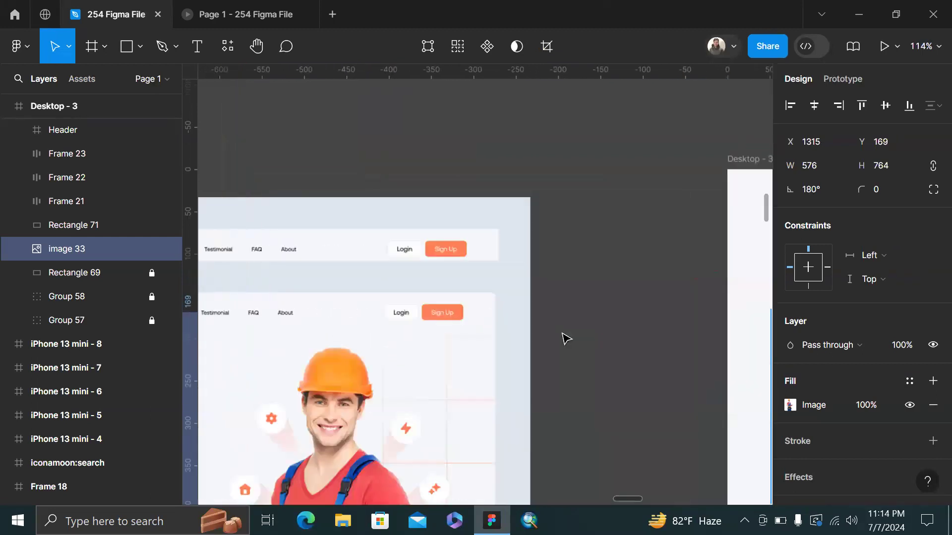
{"action": "scroll", "coordinate": [564, 339], "scroll_direction": "down", "scroll_amount": 3, "text": "ctrl"}
{"action": "scroll", "coordinate": [564, 339], "scroll_direction": "down", "scroll_amount": 2, "text": "ctrl"}
{"action": "scroll", "coordinate": [564, 338], "scroll_direction": "right", "scroll_amount": 4}
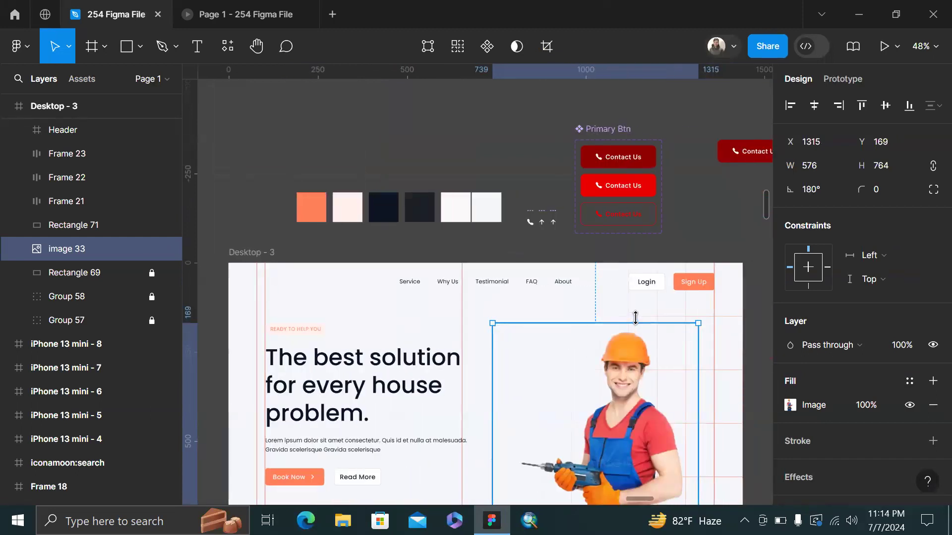
{"action": "scroll", "coordinate": [635, 317], "scroll_direction": "left", "scroll_amount": 1}
{"action": "scroll", "coordinate": [637, 320], "scroll_direction": "left", "scroll_amount": 4}
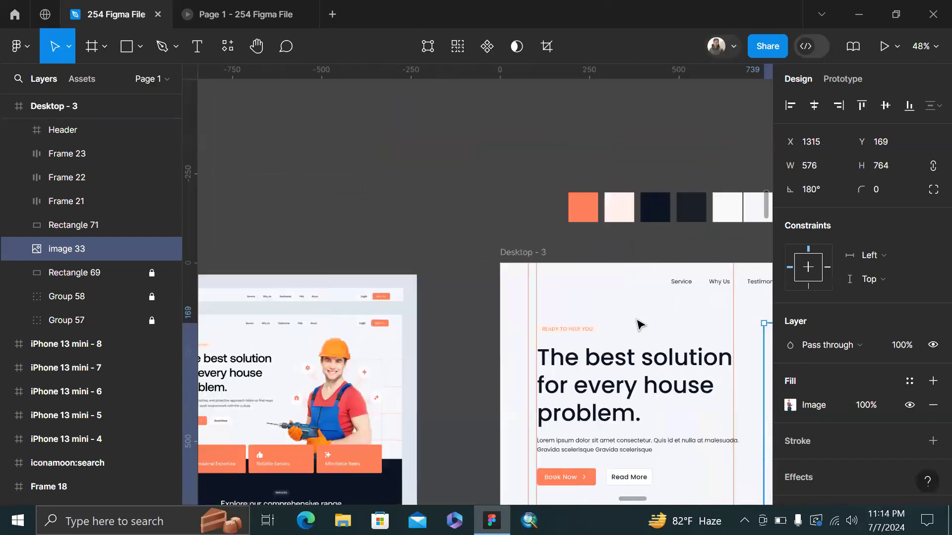
{"action": "scroll", "coordinate": [639, 325], "scroll_direction": "left", "scroll_amount": 1}
{"action": "scroll", "coordinate": [638, 323], "scroll_direction": "right", "scroll_amount": 3}
{"action": "scroll", "coordinate": [637, 322], "scroll_direction": "right", "scroll_amount": 4}
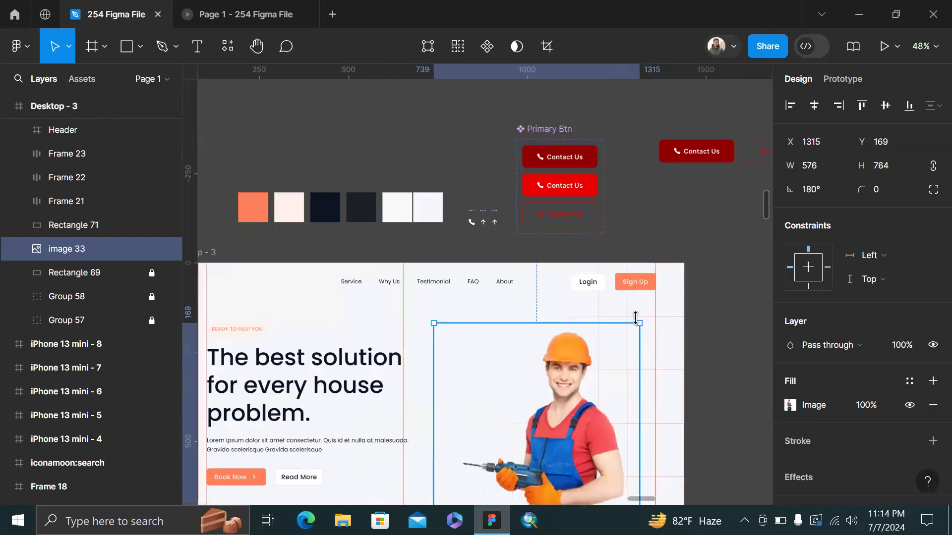
{"action": "left_click_drag", "start_coordinate": [602, 319], "coordinate": [601, 314]}
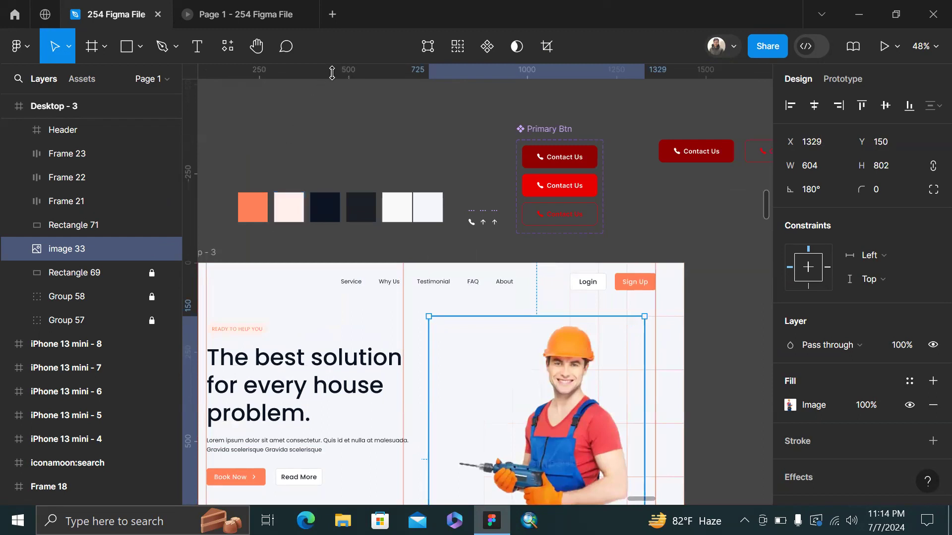
Add a horizontal guide over the hero and reposition the heading block against it
{"action": "left_click_drag", "start_coordinate": [333, 96], "coordinate": [318, 323]}
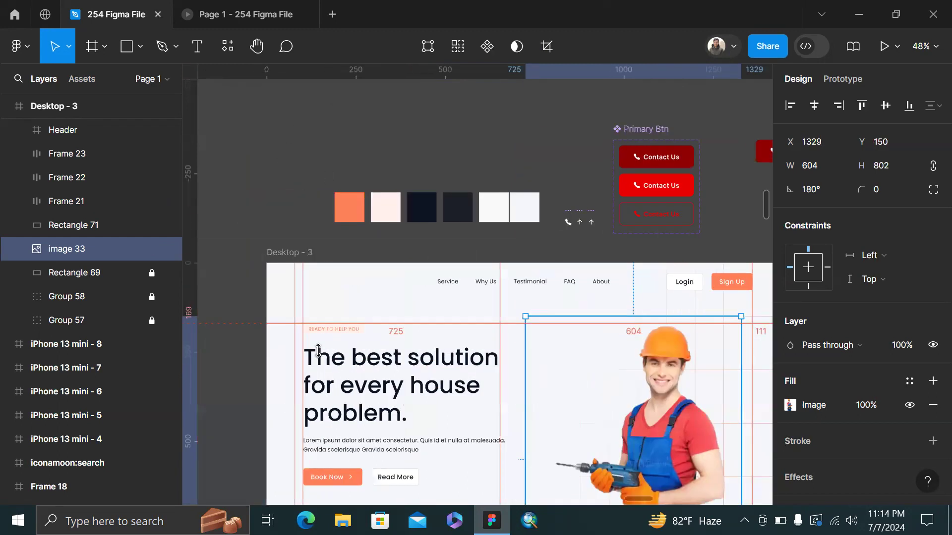
{"action": "scroll", "coordinate": [319, 323], "scroll_direction": "down", "scroll_amount": 3}
{"action": "scroll", "coordinate": [319, 323], "scroll_direction": "left", "scroll_amount": 2}
{"action": "left_click", "coordinate": [329, 282]}
{"action": "left_click_drag", "start_coordinate": [331, 282], "coordinate": [330, 290]}
{"action": "key", "text": "shift+Up"}
{"action": "key", "text": "Up"}
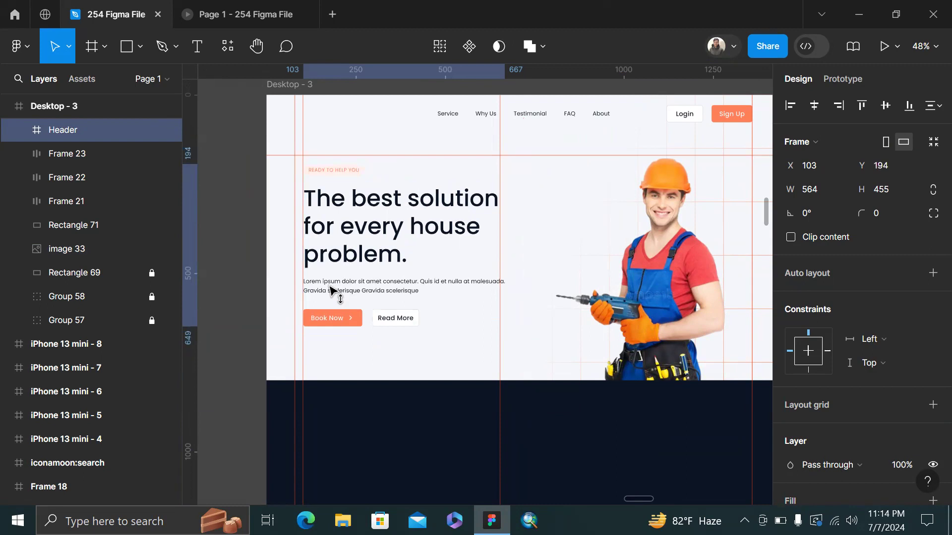
Shift the worker photo slightly left, hide the rulers, and show the layout grid columns
{"action": "scroll", "coordinate": [432, 270], "scroll_direction": "right", "scroll_amount": 2}
{"action": "scroll", "coordinate": [595, 262], "scroll_direction": "right", "scroll_amount": 3}
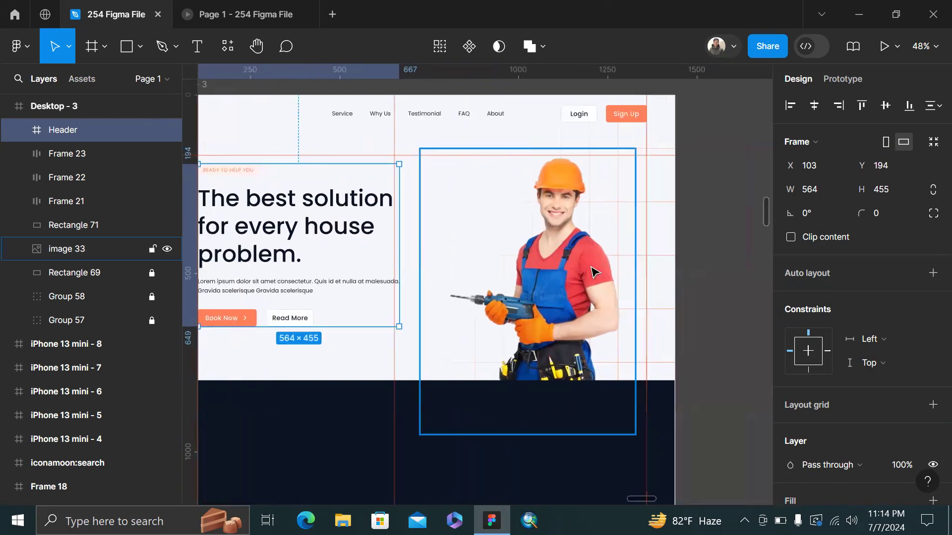
{"action": "left_click_drag", "start_coordinate": [595, 272], "coordinate": [584, 273]}
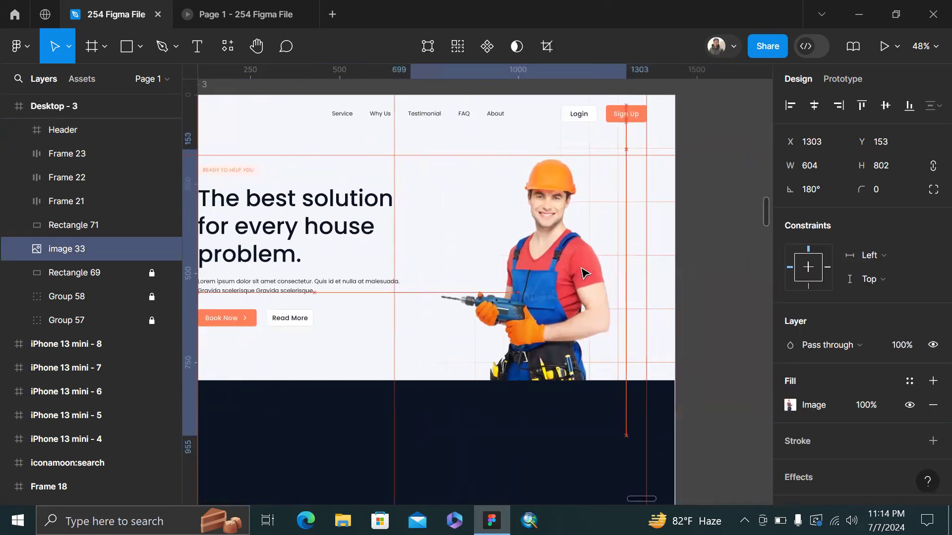
{"action": "scroll", "coordinate": [584, 273], "scroll_direction": "left", "scroll_amount": 4}
{"action": "scroll", "coordinate": [365, 255], "scroll_direction": "left", "scroll_amount": 2}
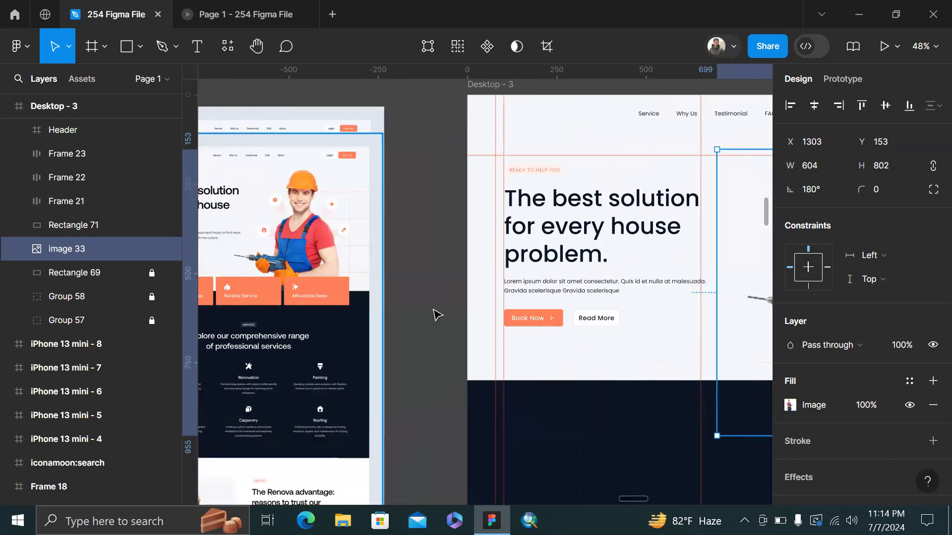
{"action": "scroll", "coordinate": [436, 313], "scroll_direction": "right", "scroll_amount": 4}
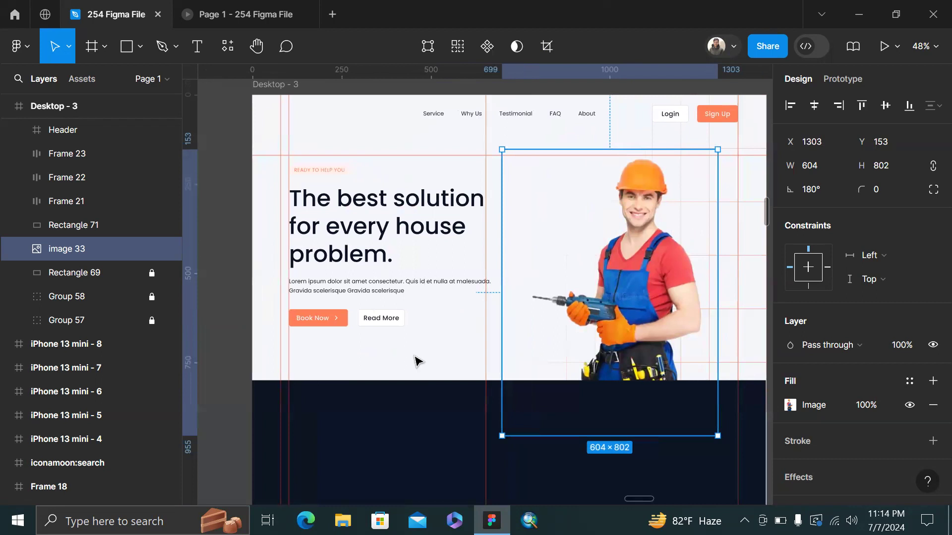
{"action": "key", "text": "shift+r"}
{"action": "key", "text": "shift+r"}
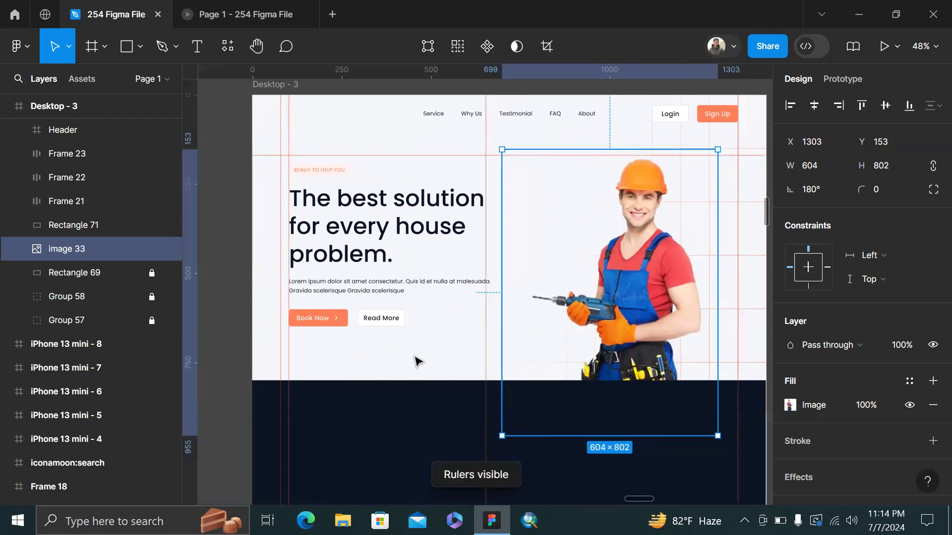
{"action": "key", "text": "ctrl+shift+4"}
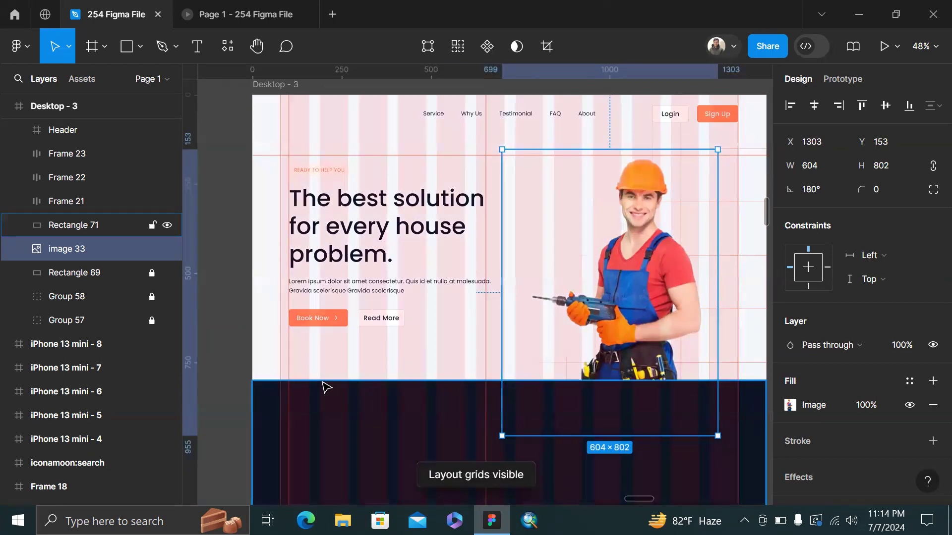
Move the dark Rectangle 71 section up so it starts at Y 819, just below the hero
{"action": "left_click", "coordinate": [338, 399]}
{"action": "scroll", "coordinate": [387, 385], "scroll_direction": "down", "scroll_amount": 2}
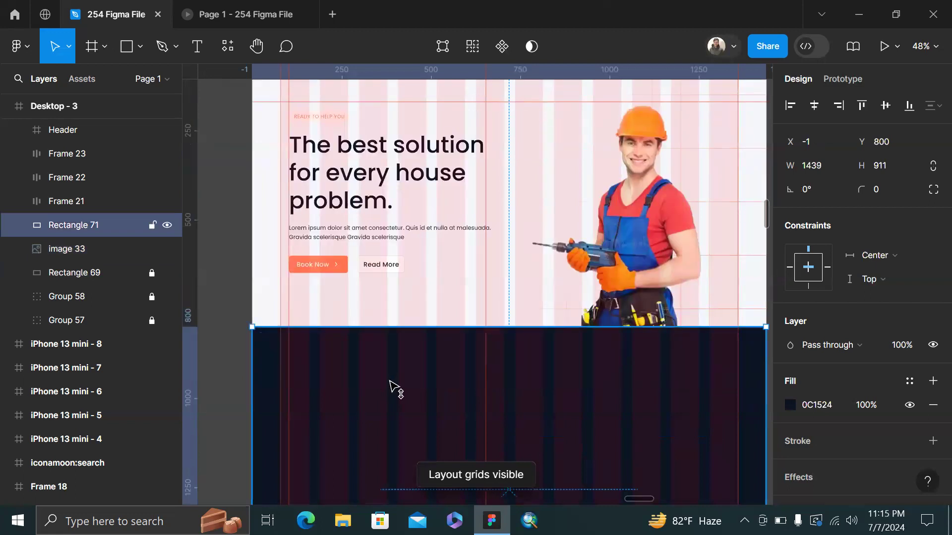
{"action": "left_click_drag", "start_coordinate": [392, 381], "coordinate": [392, 380]}
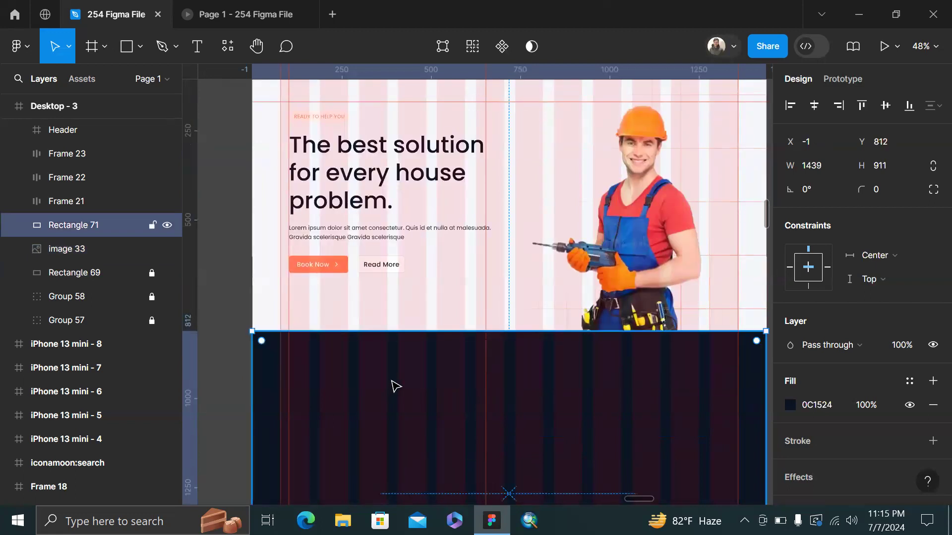
{"action": "key", "text": "shift+Up"}
{"action": "key", "text": "Up"}
{"action": "key", "text": "Up"}
{"action": "left_click_drag", "start_coordinate": [485, 406], "coordinate": [488, 412]}
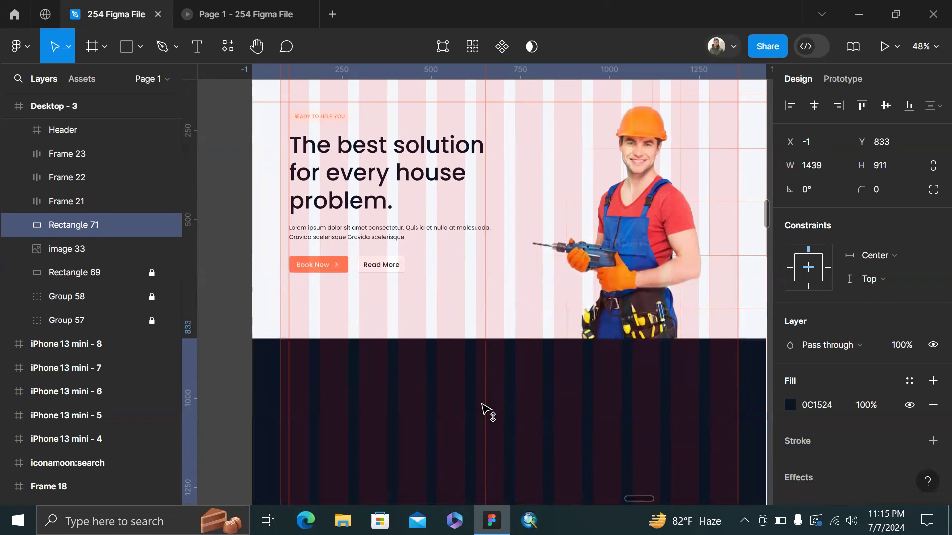
{"action": "key", "text": "shift+Up"}
{"action": "key", "text": "Up"}
{"action": "key", "text": "Up"}
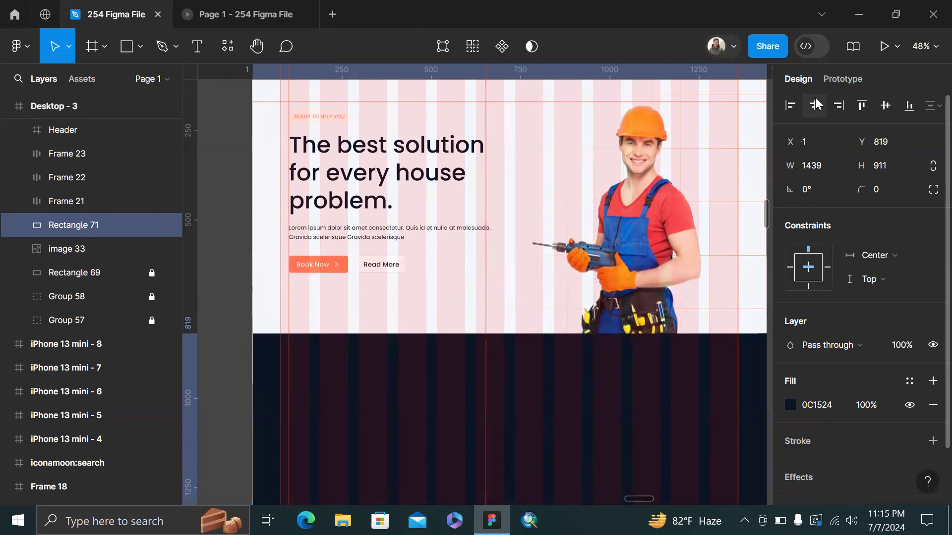
Set the dark section's width to 1440 so it spans the full page from x 0
{"action": "left_click", "coordinate": [448, 287]}
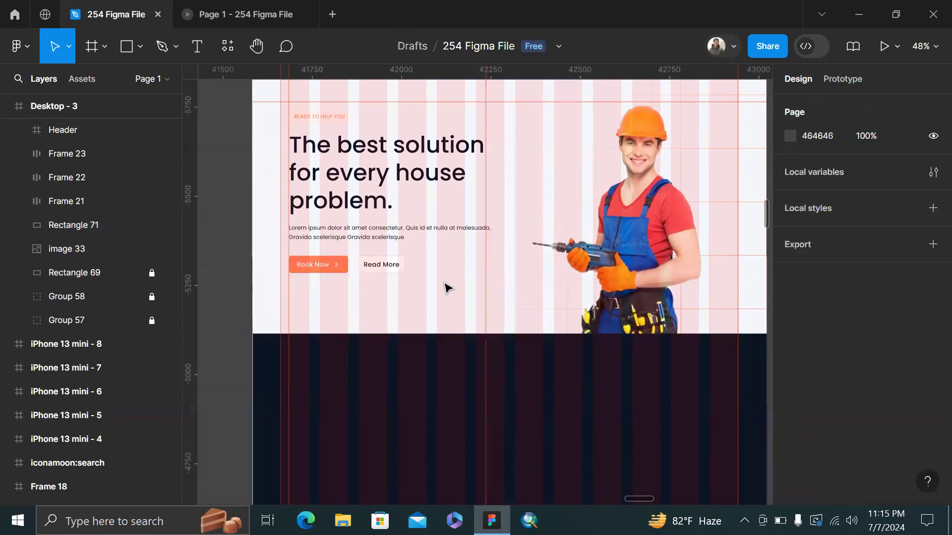
{"action": "left_click", "coordinate": [356, 365]}
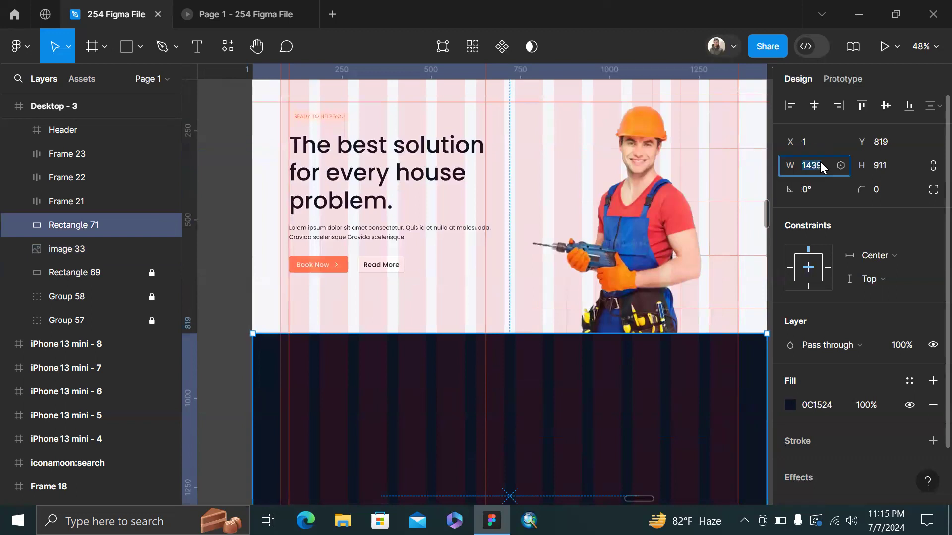
{"action": "type", "text": "1440"}
{"action": "left_click", "coordinate": [820, 111]}
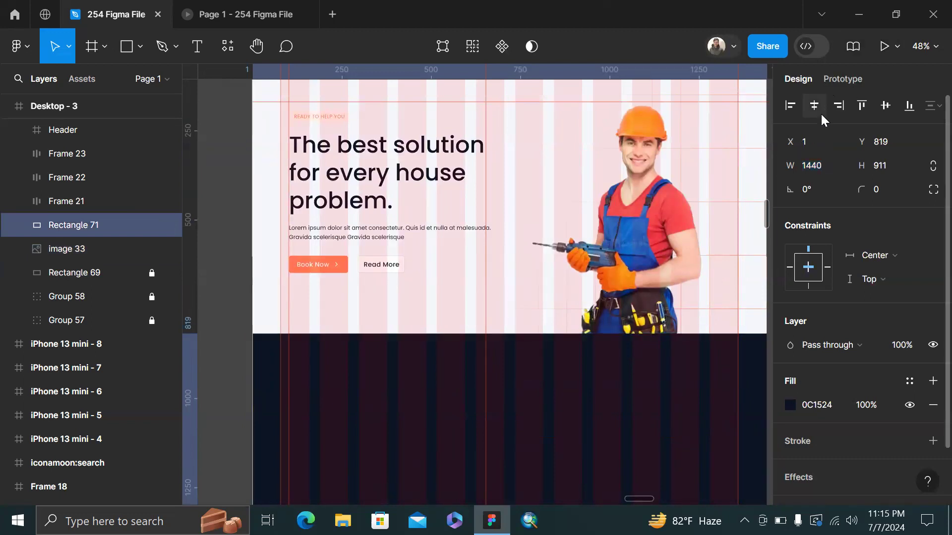
{"action": "left_click", "coordinate": [445, 316]}
Draw a grey card across the hero's bottom edge and duplicate it twice to the right
{"action": "key", "text": "r"}
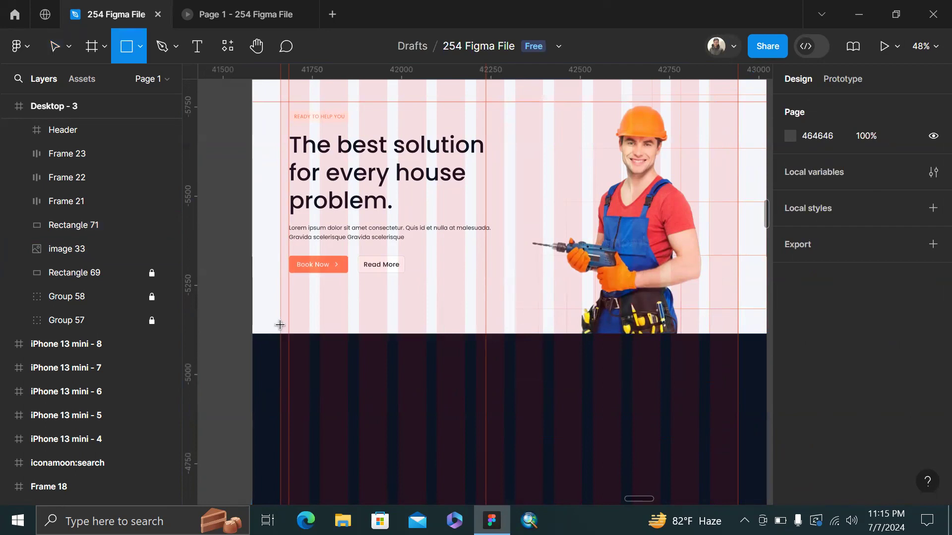
{"action": "left_click_drag", "start_coordinate": [281, 324], "coordinate": [423, 401]}
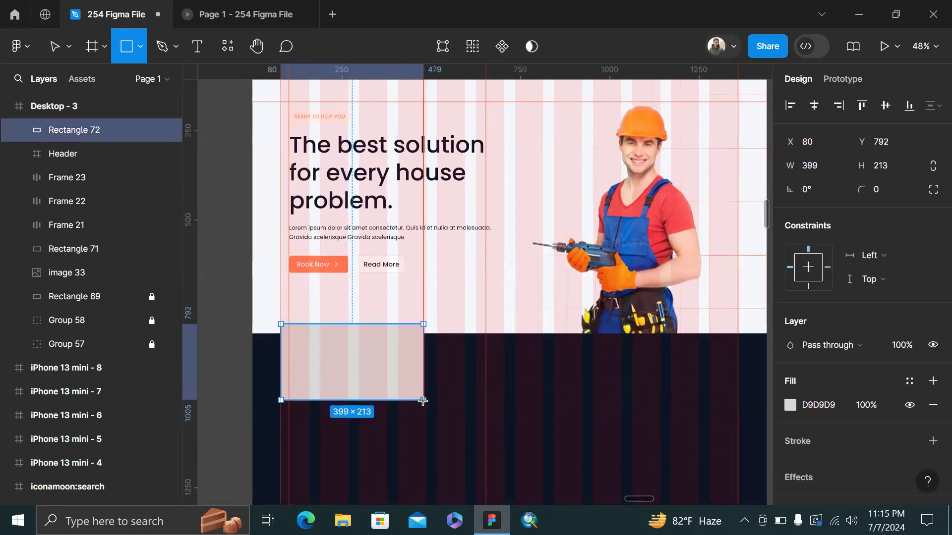
{"action": "scroll", "coordinate": [416, 375], "scroll_direction": "right", "scroll_amount": 1}
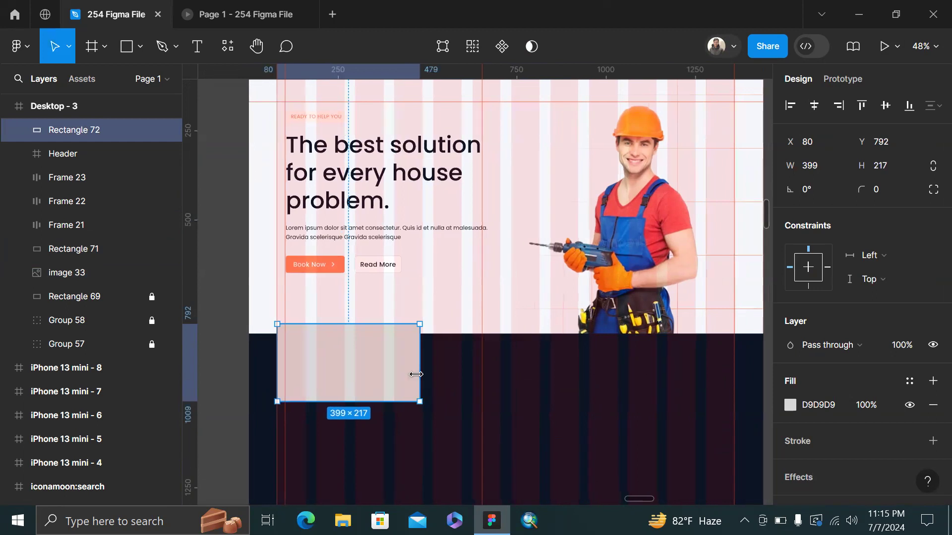
{"action": "left_click_drag", "start_coordinate": [392, 372], "coordinate": [535, 373]}
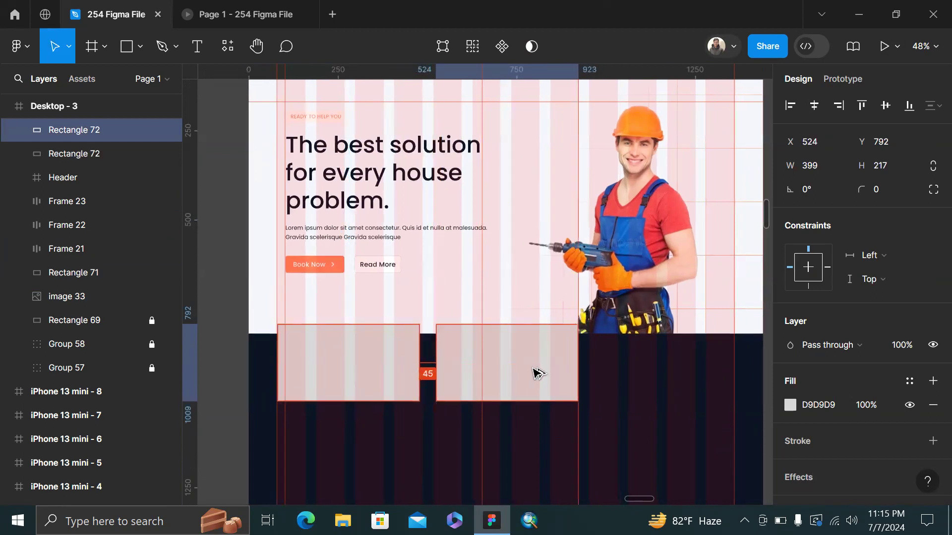
{"action": "left_click_drag", "start_coordinate": [534, 373], "coordinate": [684, 365]}
{"action": "scroll", "coordinate": [684, 366], "scroll_direction": "up", "scroll_amount": 5}
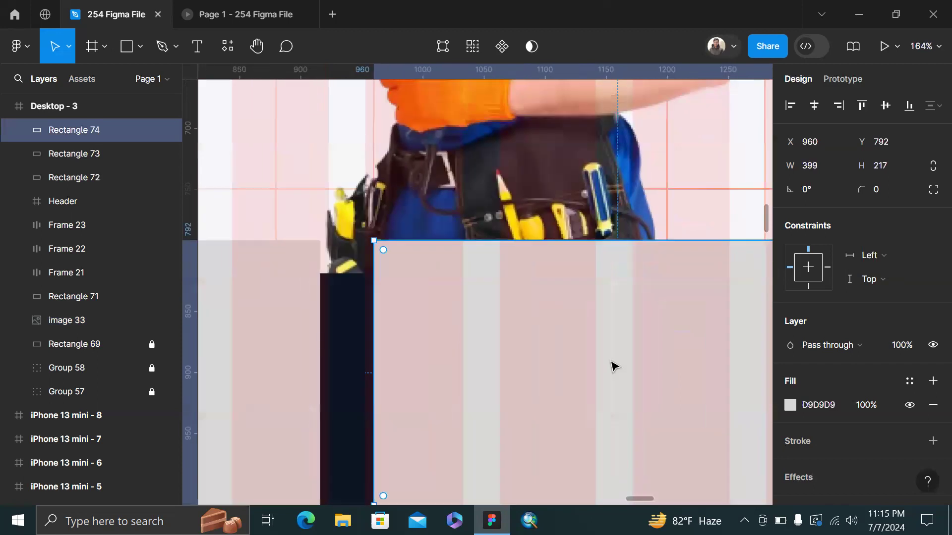
{"action": "left_click_drag", "start_coordinate": [613, 366], "coordinate": [597, 364]}
{"action": "scroll", "coordinate": [597, 365], "scroll_direction": "up", "scroll_amount": 5}
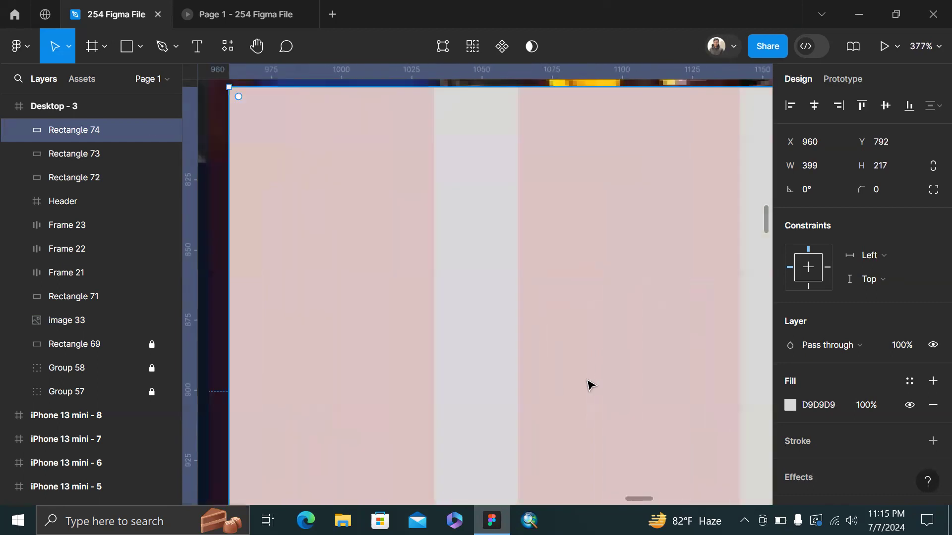
{"action": "scroll", "coordinate": [590, 385], "scroll_direction": "down", "scroll_amount": 5}
{"action": "scroll", "coordinate": [589, 385], "scroll_direction": "left", "scroll_amount": 5}
Widen the first card to 407
{"action": "left_click", "coordinate": [304, 361]}
{"action": "scroll", "coordinate": [303, 362], "scroll_direction": "up", "scroll_amount": 3}
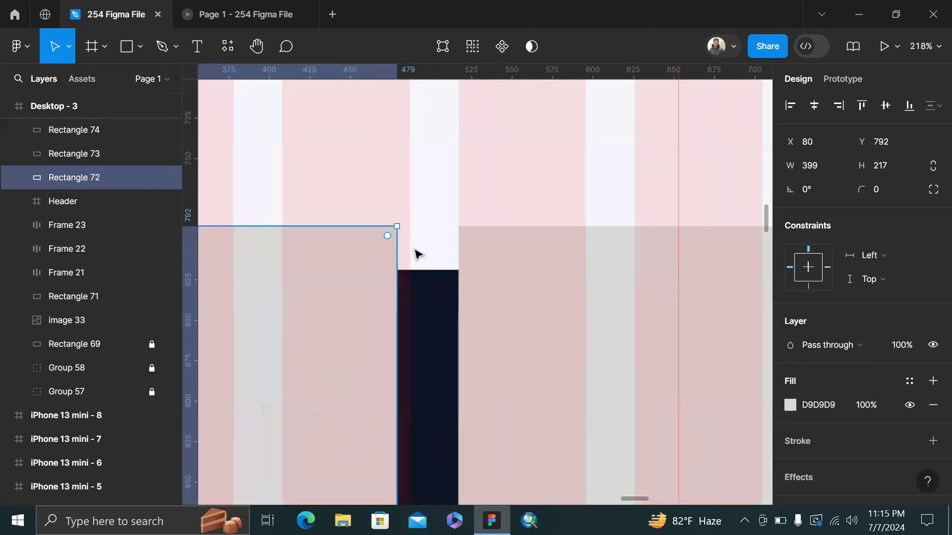
{"action": "scroll", "coordinate": [418, 254], "scroll_direction": "up", "scroll_amount": 4}
{"action": "double_click", "coordinate": [381, 255]}
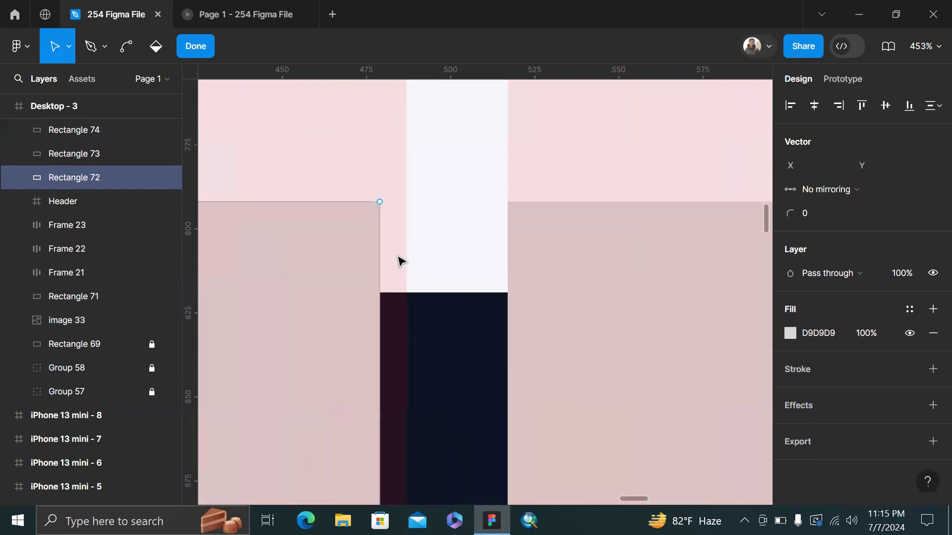
{"action": "key", "text": "Escape"}
{"action": "left_click_drag", "start_coordinate": [379, 256], "coordinate": [406, 255]}
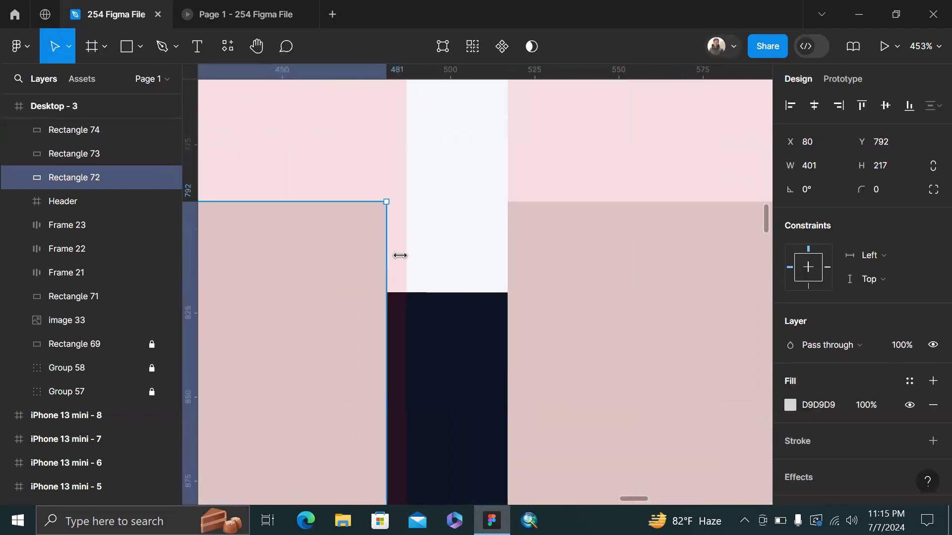
Delete the two mismatched card copies
{"action": "scroll", "coordinate": [407, 258], "scroll_direction": "left", "scroll_amount": 5}
{"action": "scroll", "coordinate": [408, 260], "scroll_direction": "left", "scroll_amount": 5}
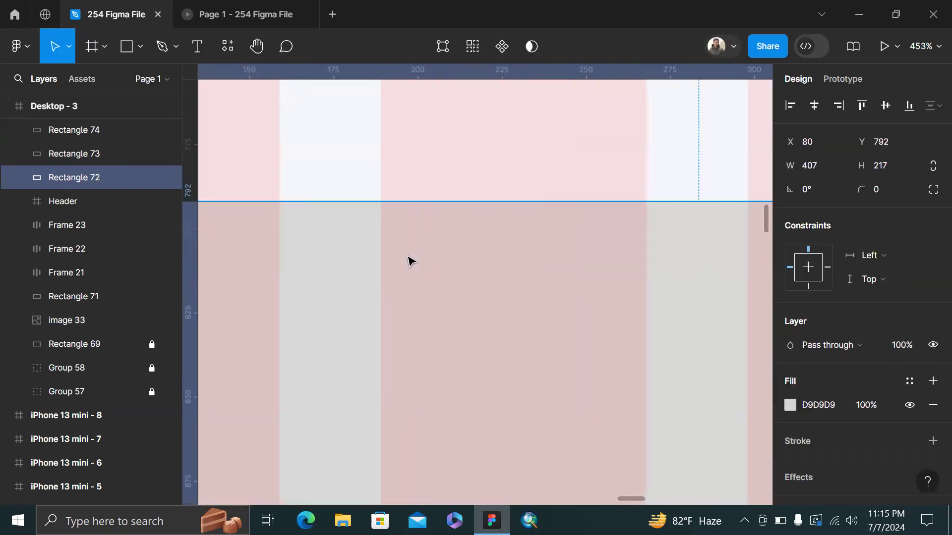
{"action": "scroll", "coordinate": [422, 259], "scroll_direction": "left", "scroll_amount": 5}
{"action": "scroll", "coordinate": [439, 260], "scroll_direction": "left", "scroll_amount": 2}
{"action": "scroll", "coordinate": [407, 256], "scroll_direction": "down", "scroll_amount": 10, "text": "ctrl"}
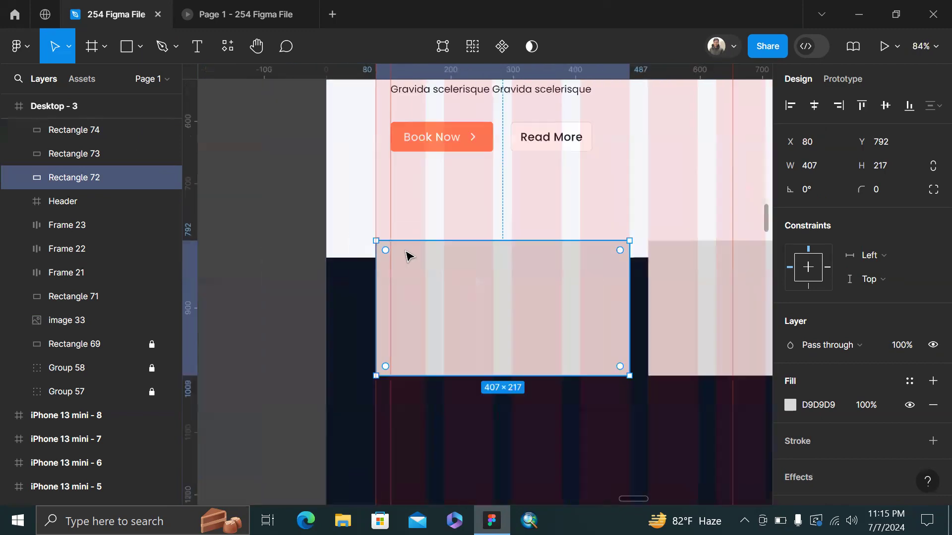
{"action": "scroll", "coordinate": [422, 261], "scroll_direction": "right", "scroll_amount": 5}
{"action": "left_click", "coordinate": [488, 270]}
{"action": "scroll", "coordinate": [557, 282], "scroll_direction": "right", "scroll_amount": 2}
{"action": "left_click", "coordinate": [719, 296], "text": "shift"}
{"action": "key", "text": "Delete"}
Duplicate the 407×217 card twice, making three cards in a row at y 792
{"action": "left_click", "coordinate": [336, 308]}
{"action": "left_click_drag", "start_coordinate": [500, 308], "coordinate": [572, 308]}
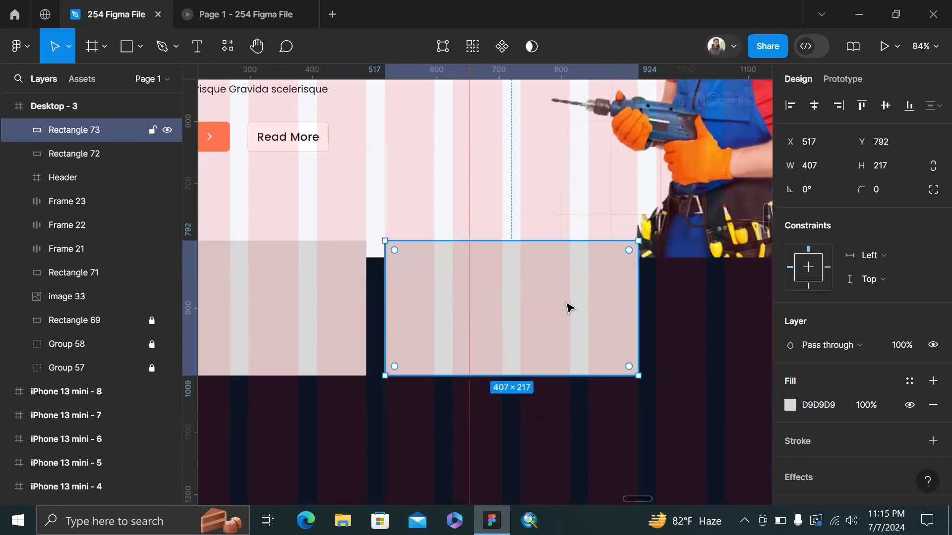
{"action": "scroll", "coordinate": [565, 304], "scroll_direction": "right", "scroll_amount": 3}
{"action": "left_click_drag", "start_coordinate": [447, 295], "coordinate": [680, 291]}
{"action": "scroll", "coordinate": [680, 292], "scroll_direction": "down", "scroll_amount": 3}
Move the worker photo lower in the hero
{"action": "left_click", "coordinate": [639, 199]}
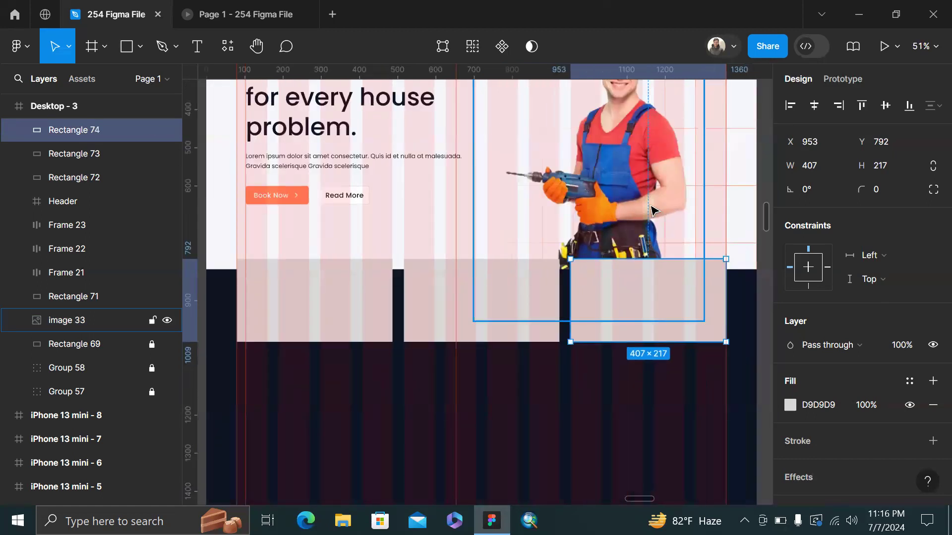
{"action": "scroll", "coordinate": [640, 198], "scroll_direction": "down", "scroll_amount": 2}
{"action": "left_click_drag", "start_coordinate": [640, 198], "coordinate": [637, 214]}
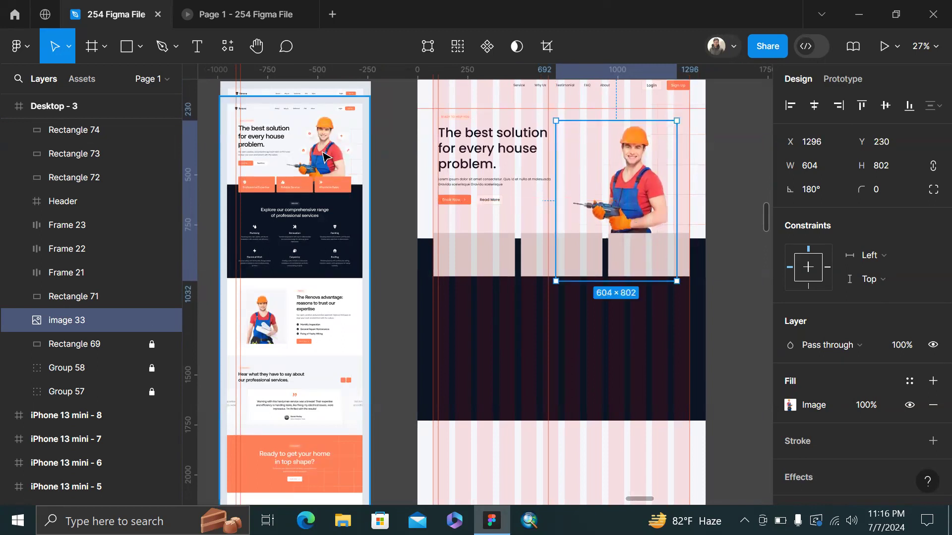
Enlarge the worker photo to 722×960 and reposition it on the hero's right
{"action": "scroll", "coordinate": [316, 189], "scroll_direction": "up", "scroll_amount": 5}
{"action": "scroll", "coordinate": [316, 188], "scroll_direction": "up", "scroll_amount": 3}
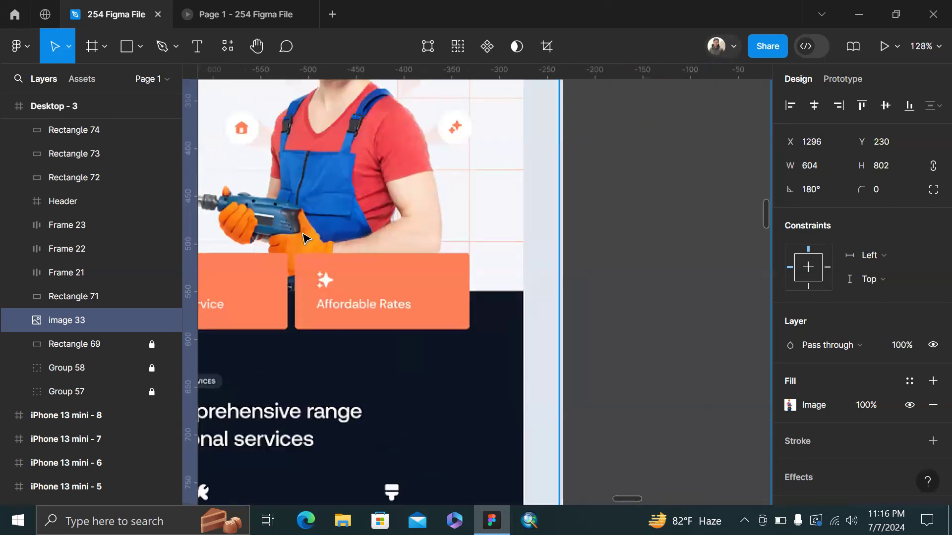
{"action": "scroll", "coordinate": [306, 238], "scroll_direction": "down", "scroll_amount": 5}
{"action": "left_click_drag", "start_coordinate": [618, 275], "coordinate": [615, 274]}
{"action": "left_click_drag", "start_coordinate": [568, 150], "coordinate": [564, 123]}
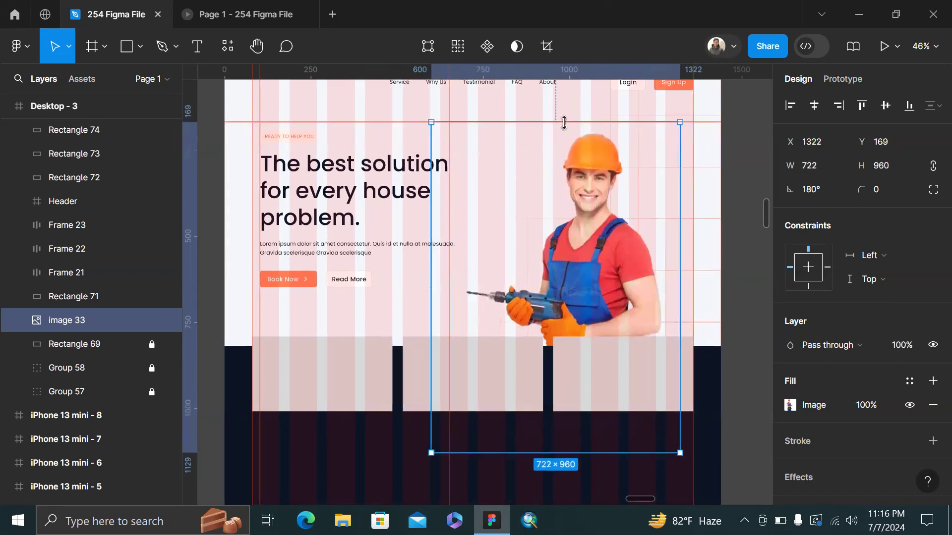
{"action": "left_click_drag", "start_coordinate": [567, 174], "coordinate": [569, 163]}
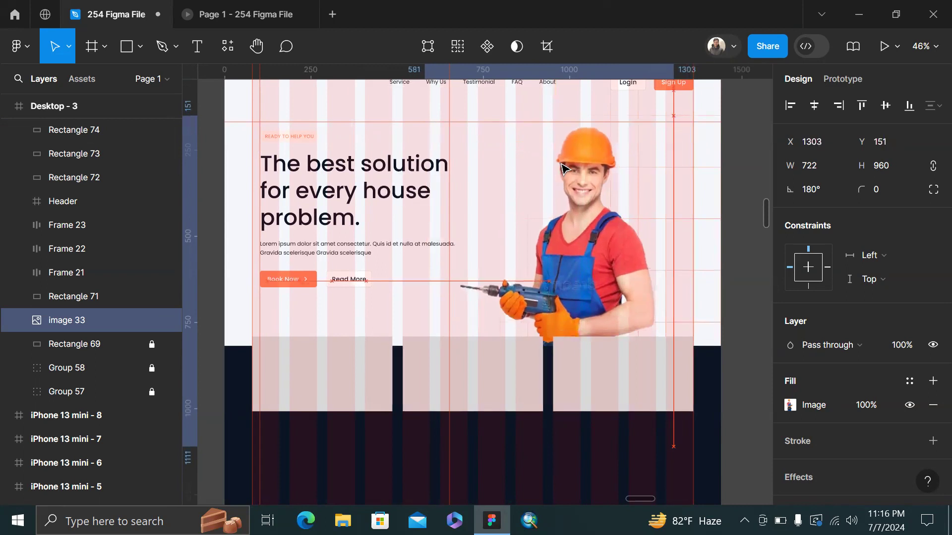
{"action": "left_click_drag", "start_coordinate": [569, 162], "coordinate": [571, 159]}
Align the photo at X 1321, Y 151, move the guide to 194, then preview
{"action": "scroll", "coordinate": [571, 159], "scroll_direction": "left", "scroll_amount": 2}
{"action": "scroll", "coordinate": [571, 159], "scroll_direction": "left", "scroll_amount": 8}
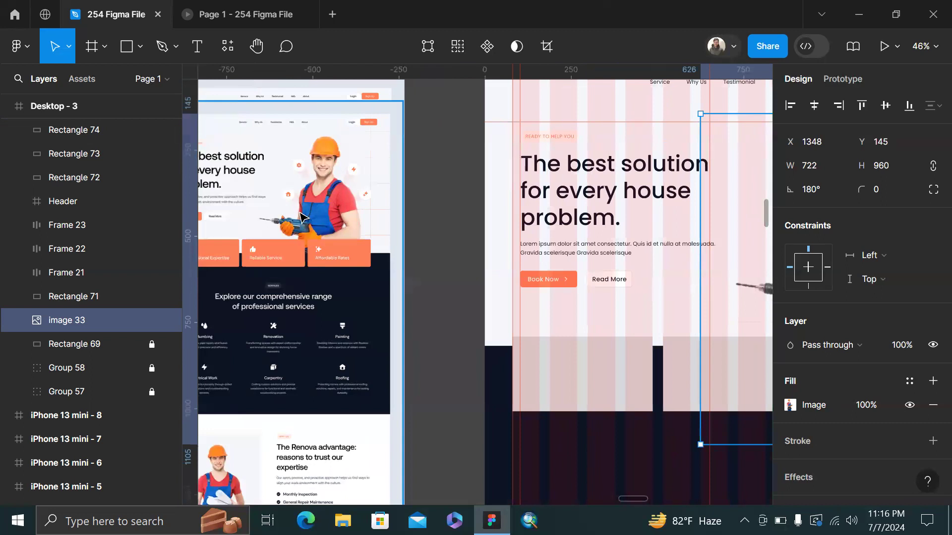
{"action": "scroll", "coordinate": [600, 258], "scroll_direction": "right", "scroll_amount": 2}
{"action": "scroll", "coordinate": [600, 258], "scroll_direction": "right", "scroll_amount": 9}
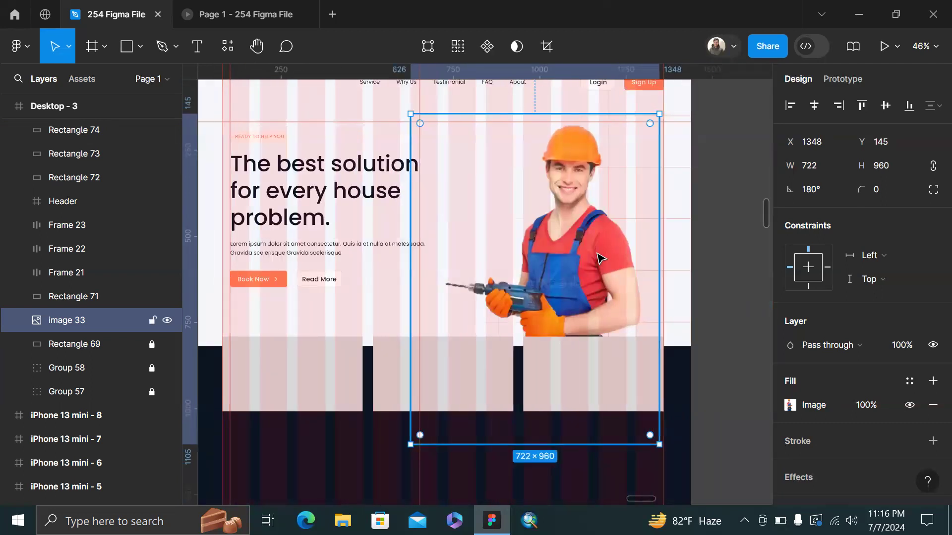
{"action": "left_click_drag", "start_coordinate": [593, 260], "coordinate": [590, 261]}
{"action": "scroll", "coordinate": [396, 159], "scroll_direction": "up", "scroll_amount": 3}
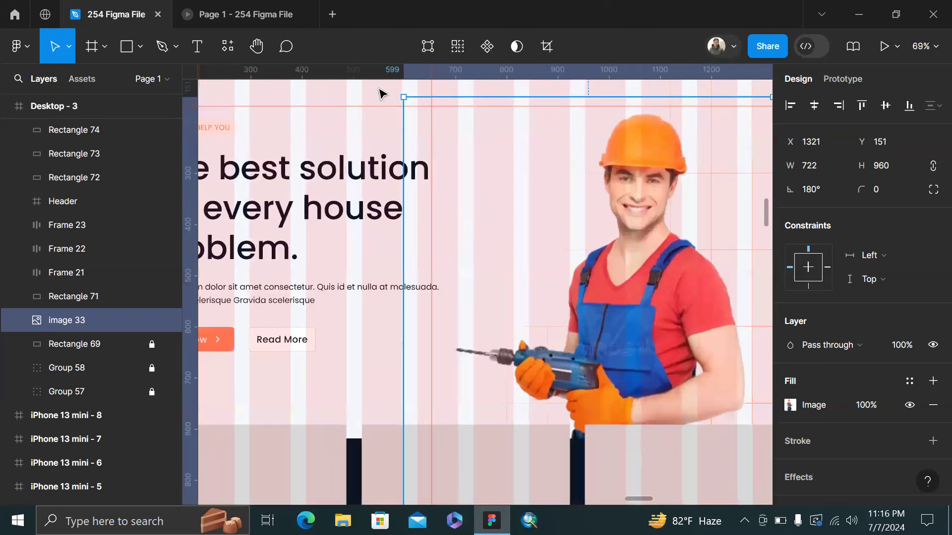
{"action": "left_click_drag", "start_coordinate": [332, 109], "coordinate": [333, 117]}
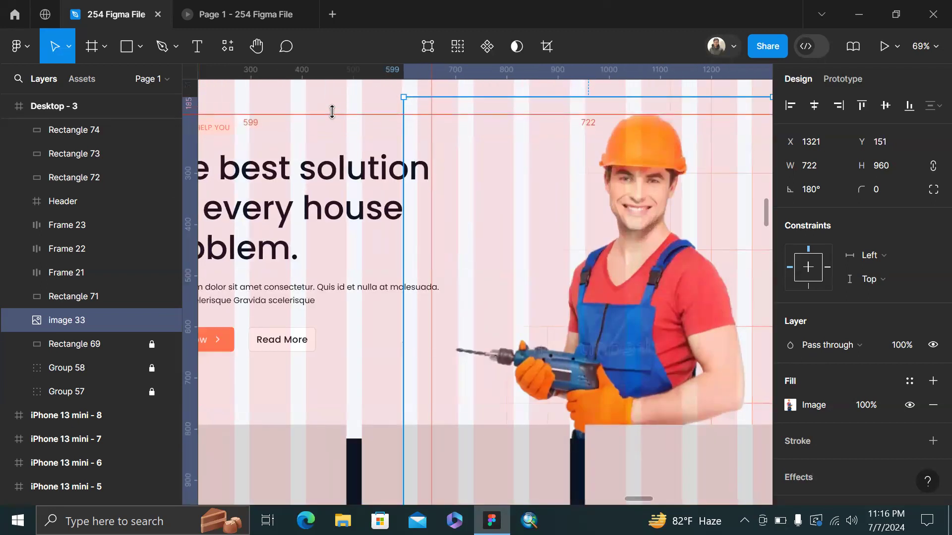
{"action": "left_click", "coordinate": [218, 14]}
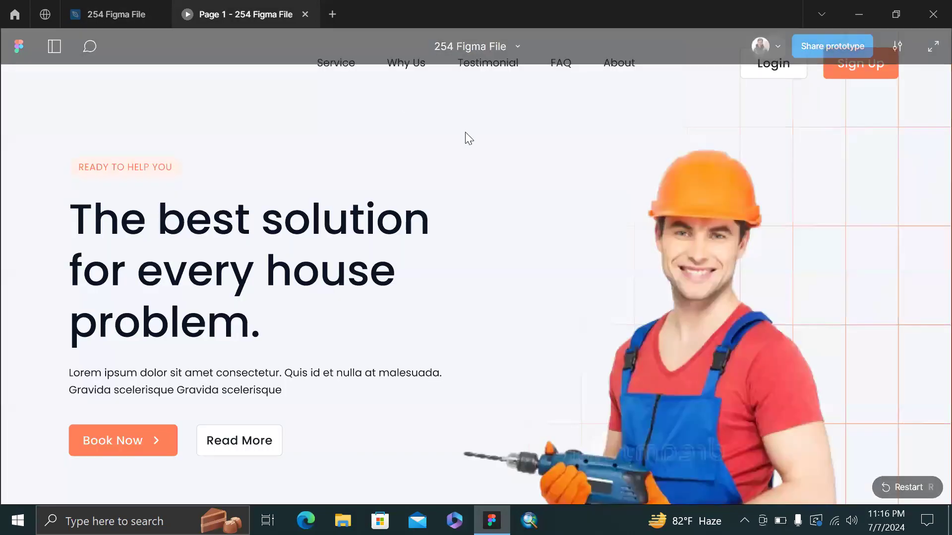
{"action": "scroll", "coordinate": [567, 168], "scroll_direction": "down", "scroll_amount": 5}
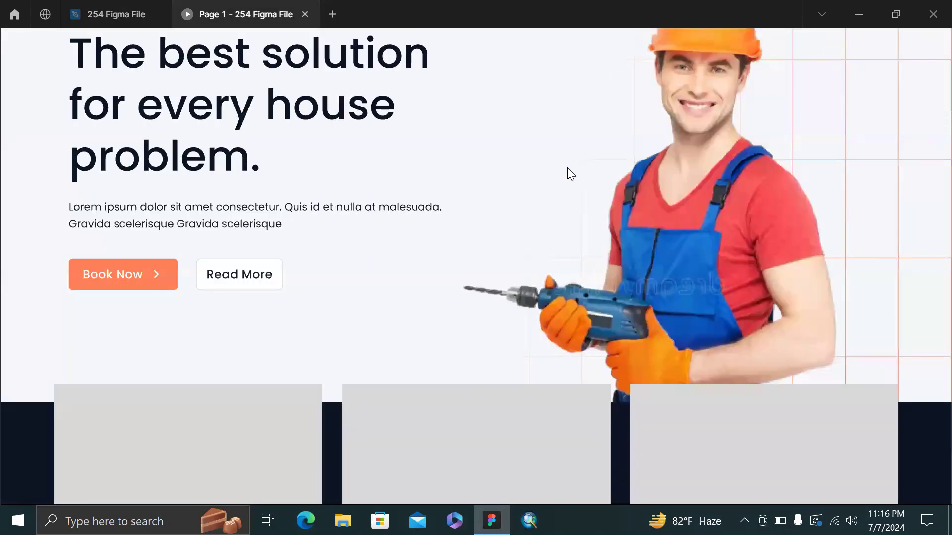
{"action": "scroll", "coordinate": [567, 168], "scroll_direction": "up", "scroll_amount": 1}
{"action": "scroll", "coordinate": [567, 168], "scroll_direction": "down", "scroll_amount": 1}
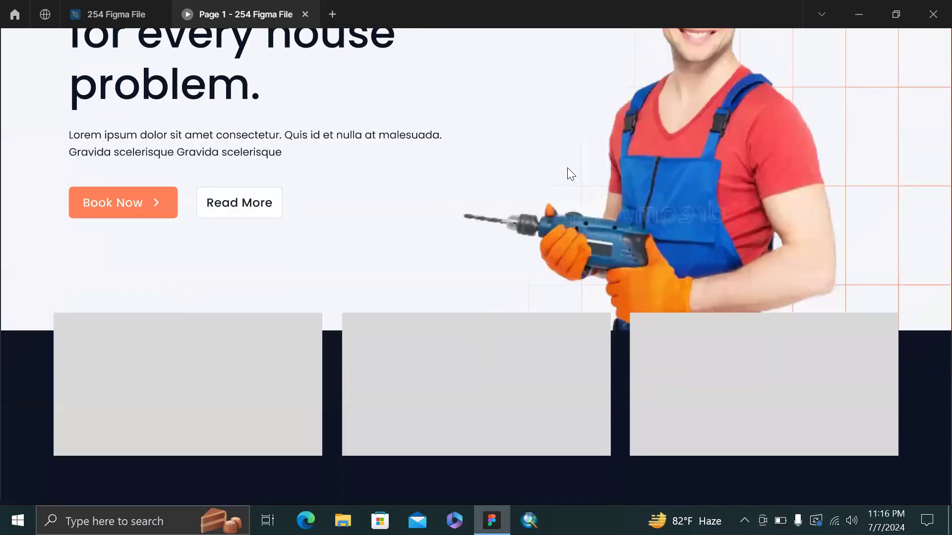
{"action": "scroll", "coordinate": [567, 167], "scroll_direction": "up", "scroll_amount": 2}
{"action": "scroll", "coordinate": [567, 167], "scroll_direction": "up", "scroll_amount": 1}
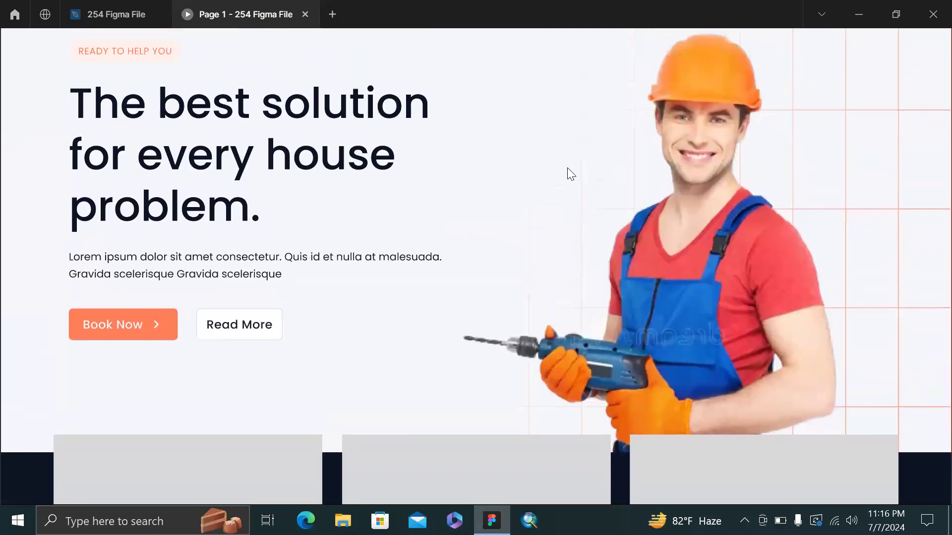
Back in the design editor, widen the Book Now button to 176
{"action": "left_click", "coordinate": [135, 6]}
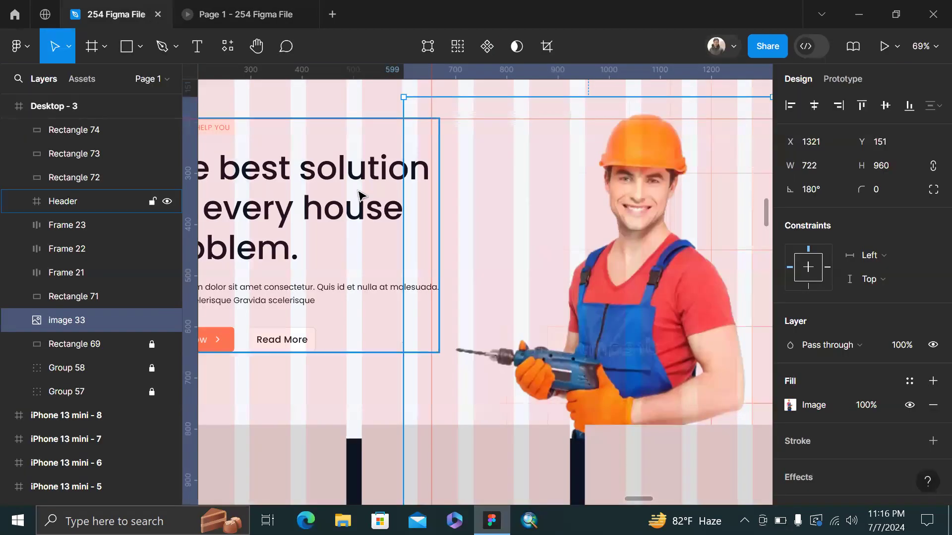
{"action": "scroll", "coordinate": [401, 332], "scroll_direction": "left", "scroll_amount": 3}
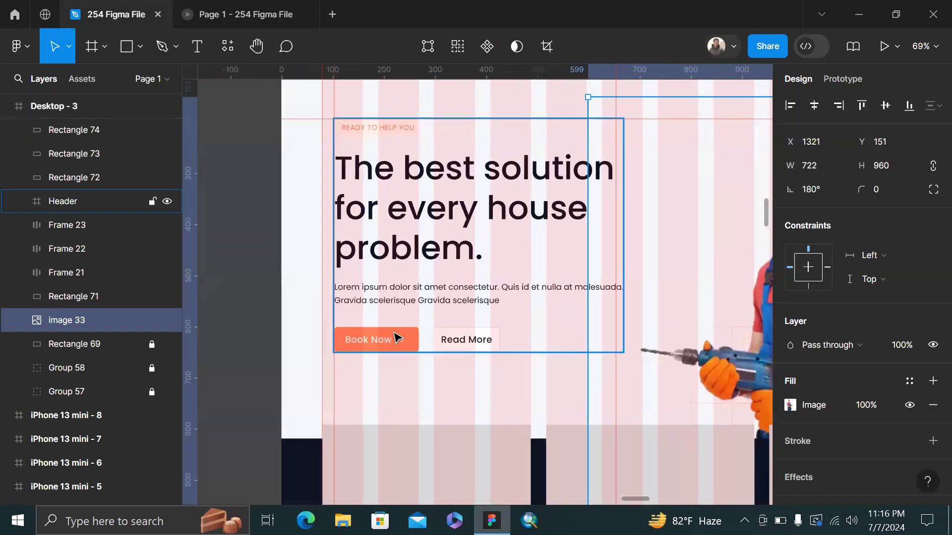
{"action": "left_click", "coordinate": [397, 339]}
{"action": "scroll", "coordinate": [365, 356], "scroll_direction": "up", "scroll_amount": 3, "text": "ctrl"}
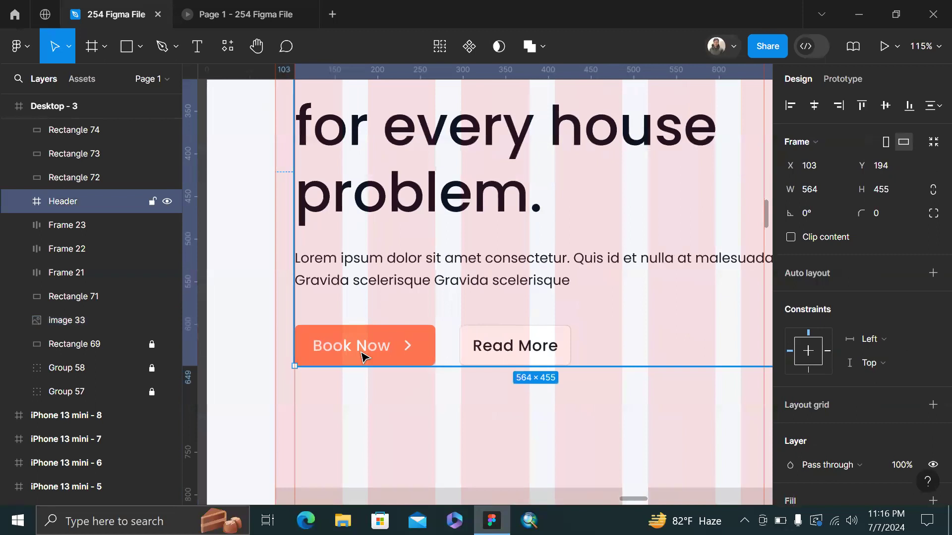
{"action": "left_click", "coordinate": [364, 357]}
{"action": "left_click_drag", "start_coordinate": [435, 348], "coordinate": [444, 348]}
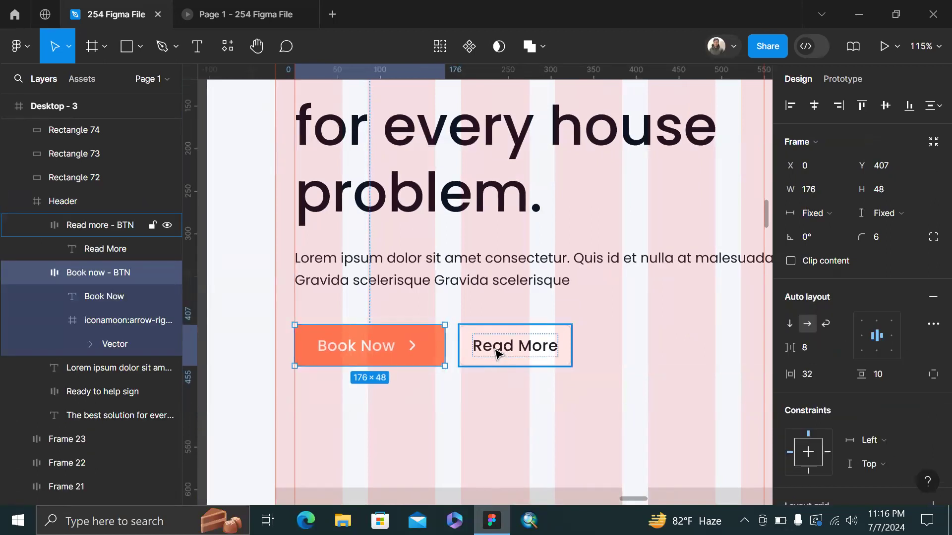
Widen the Read More button slightly, undoing an accidental move
{"action": "left_click_drag", "start_coordinate": [500, 356], "coordinate": [577, 351]}
{"action": "key", "text": "ctrl+z"}
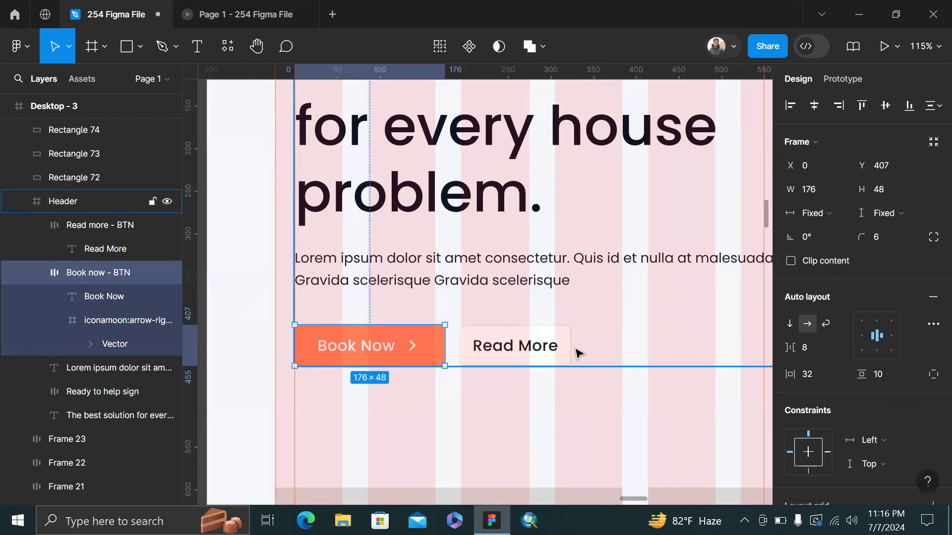
{"action": "left_click", "coordinate": [568, 354]}
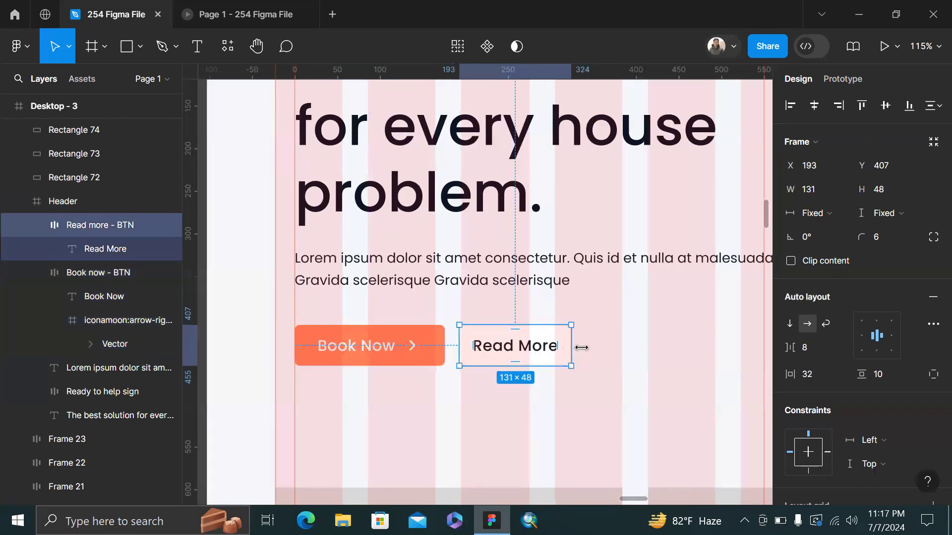
{"action": "left_click_drag", "start_coordinate": [581, 347], "coordinate": [591, 348]}
Set a 40 gap between the Book Now and Read More buttons
{"action": "left_click", "coordinate": [436, 356]}
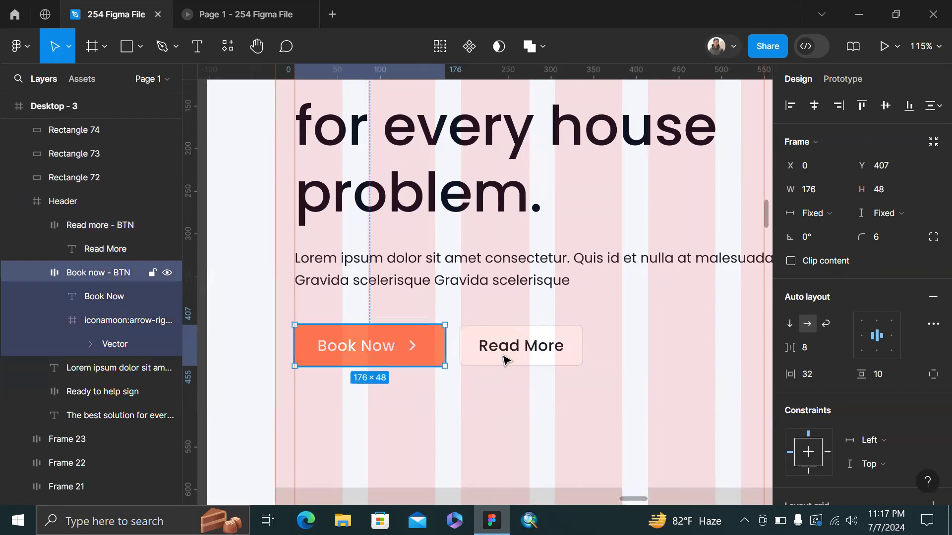
{"action": "left_click", "coordinate": [513, 356], "text": "shift"}
{"action": "left_click", "coordinate": [813, 276]}
{"action": "type", "text": "40"}
{"action": "key", "text": "Return"}
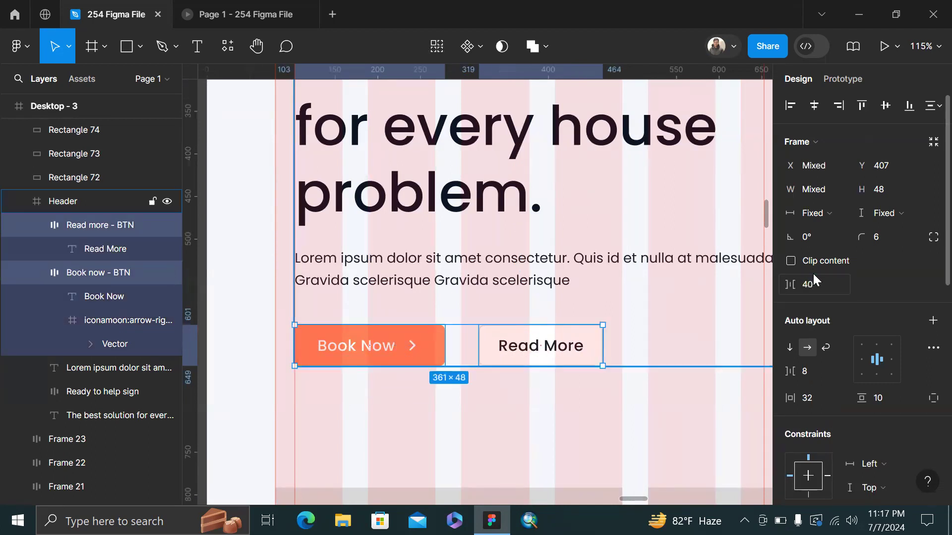
Hide the layout grid columns and select the three grey cards
{"action": "scroll", "coordinate": [644, 315], "scroll_direction": "down", "scroll_amount": 5}
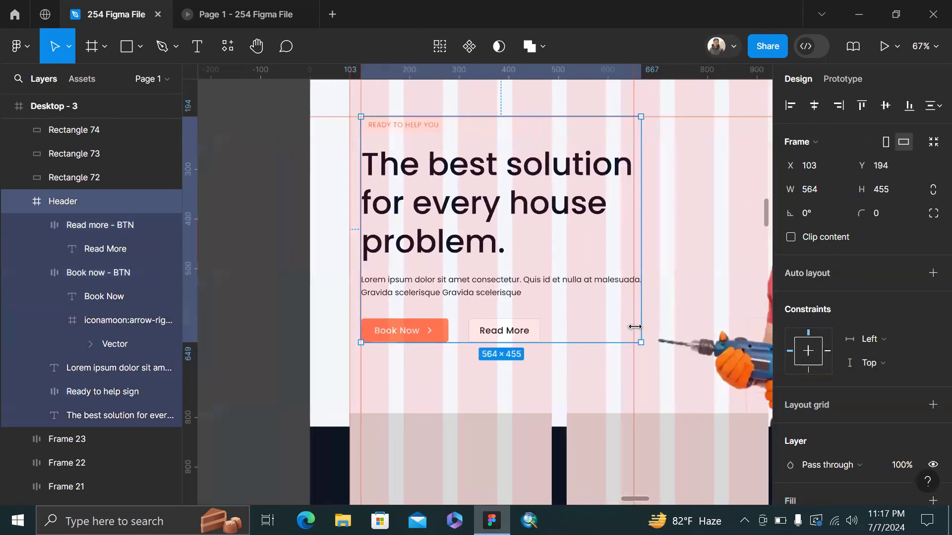
{"action": "left_click", "coordinate": [619, 367]}
{"action": "scroll", "coordinate": [619, 367], "scroll_direction": "down", "scroll_amount": 3}
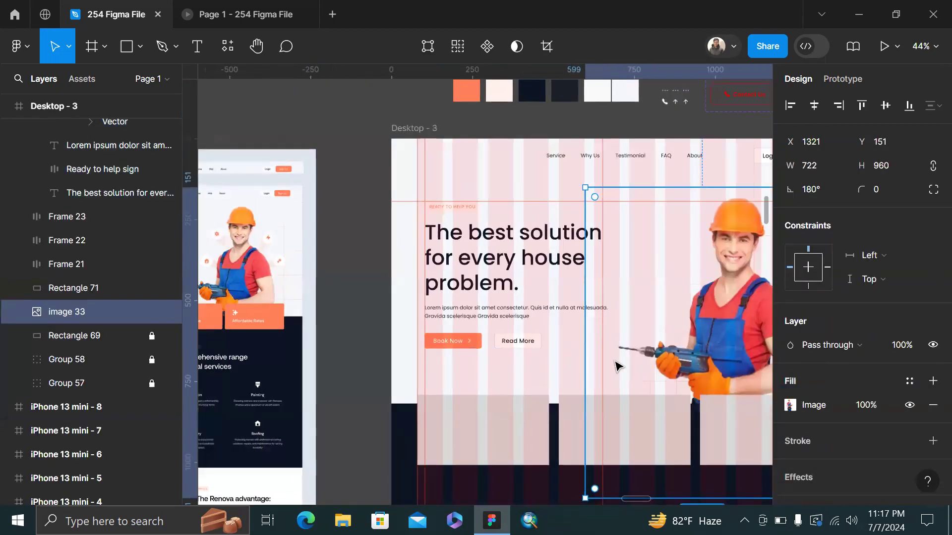
{"action": "key", "text": "shift+g"}
{"action": "left_click", "coordinate": [431, 426]}
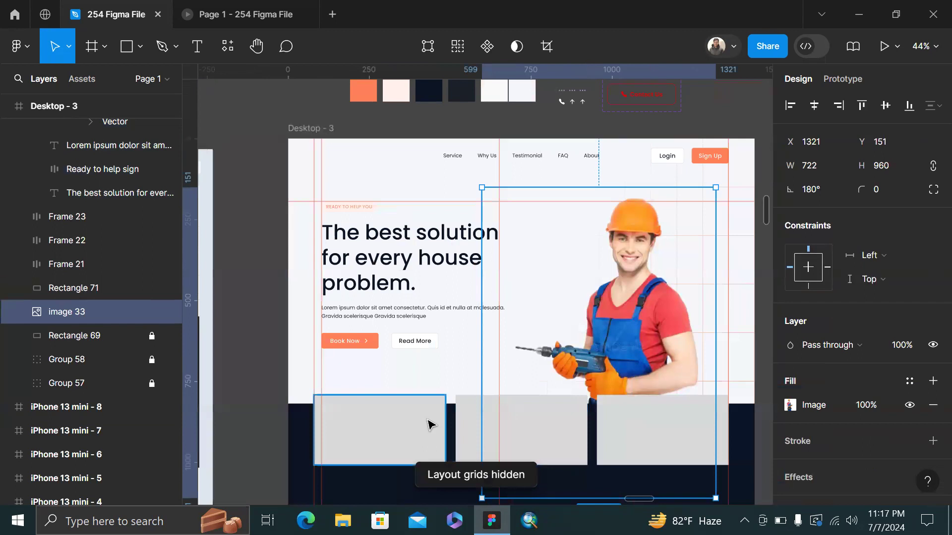
{"action": "left_click", "coordinate": [521, 426], "text": "shift"}
{"action": "left_click", "coordinate": [664, 418], "text": "shift"}
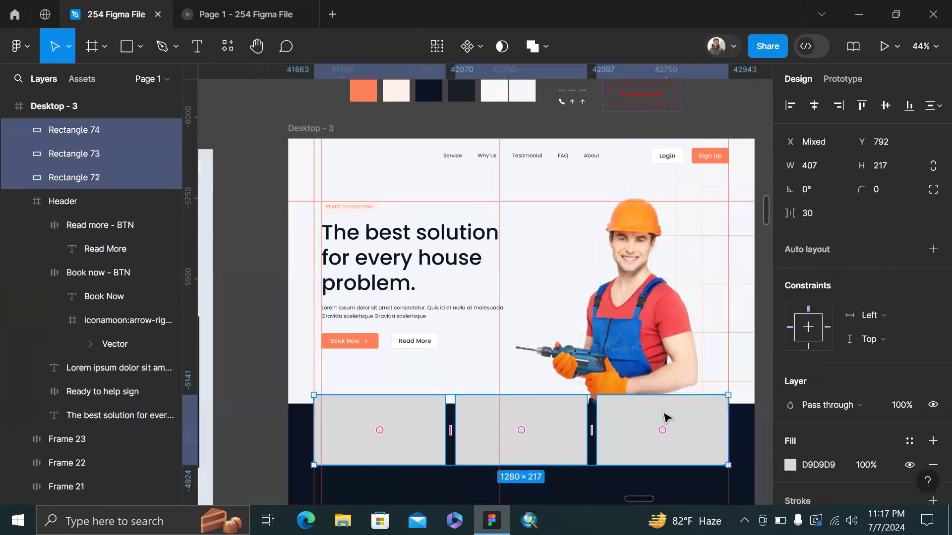
Fill the three cards with the orange swatch colour FF8159 using the eyedropper
{"action": "scroll", "coordinate": [664, 418], "scroll_direction": "up", "scroll_amount": 3}
{"action": "key", "text": "i"}
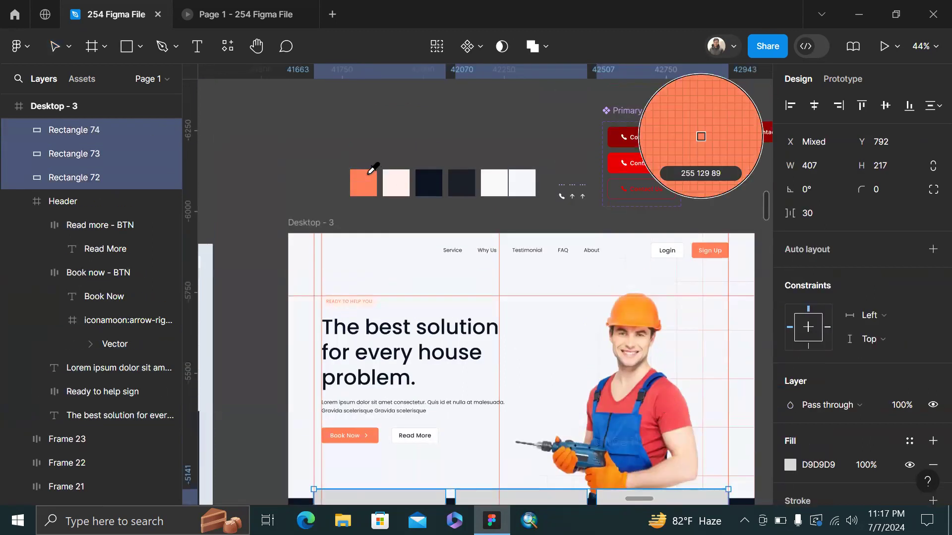
{"action": "left_click", "coordinate": [371, 178]}
{"action": "scroll", "coordinate": [371, 178], "scroll_direction": "down", "scroll_amount": 3}
{"action": "scroll", "coordinate": [416, 189], "scroll_direction": "left", "scroll_amount": 5}
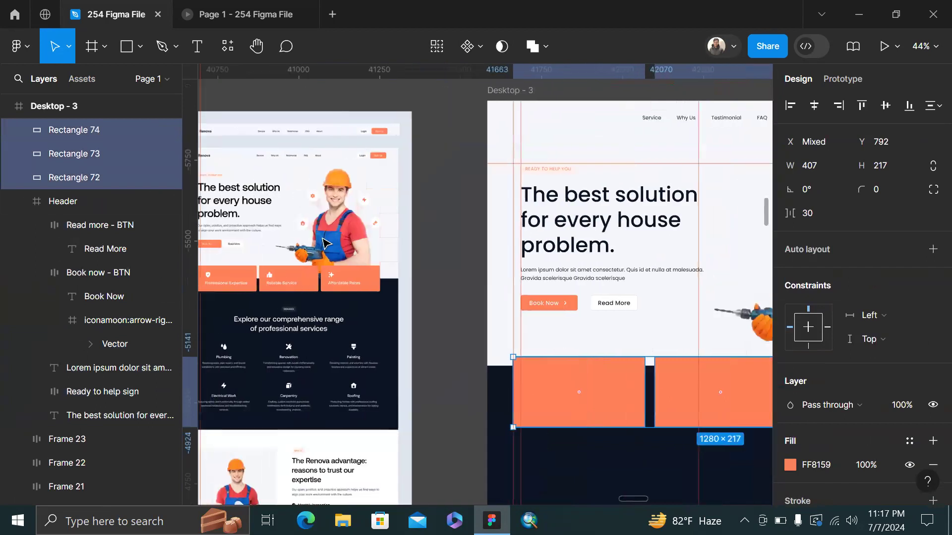
{"action": "scroll", "coordinate": [342, 256], "scroll_direction": "up", "scroll_amount": 5}
{"action": "scroll", "coordinate": [471, 351], "scroll_direction": "down", "scroll_amount": 5}
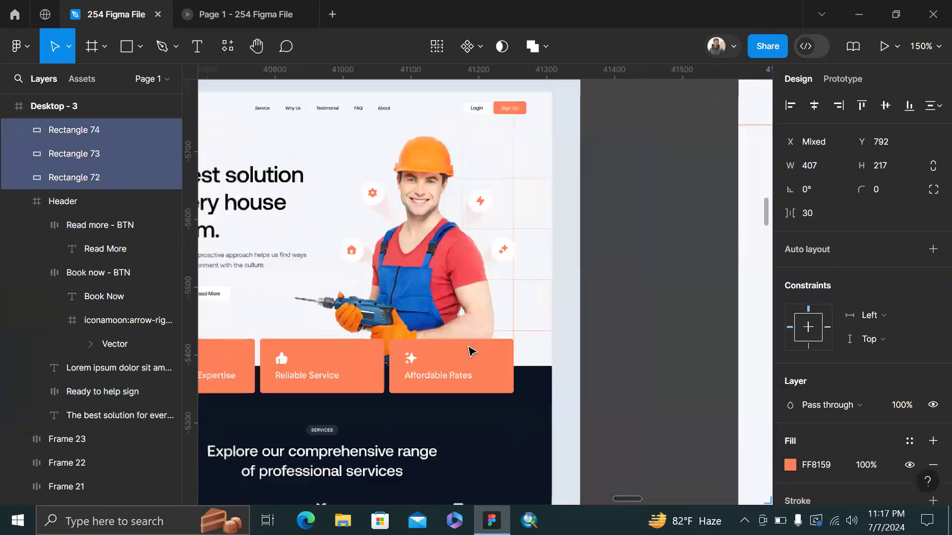
{"action": "scroll", "coordinate": [447, 223], "scroll_direction": "up", "scroll_amount": 3}
Give the orange cards a corner radius of 12
{"action": "left_click", "coordinate": [873, 189]}
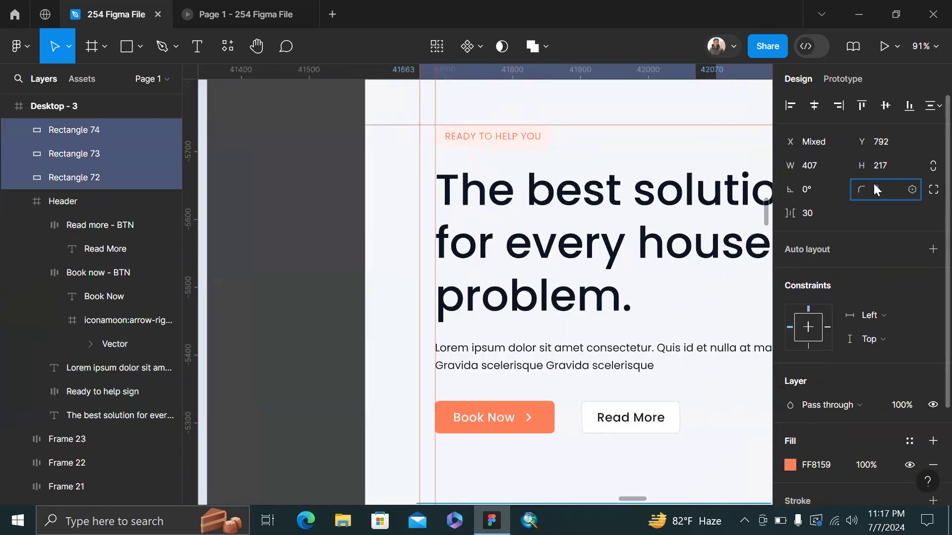
{"action": "type", "text": "12"}
{"action": "key", "text": "Return"}
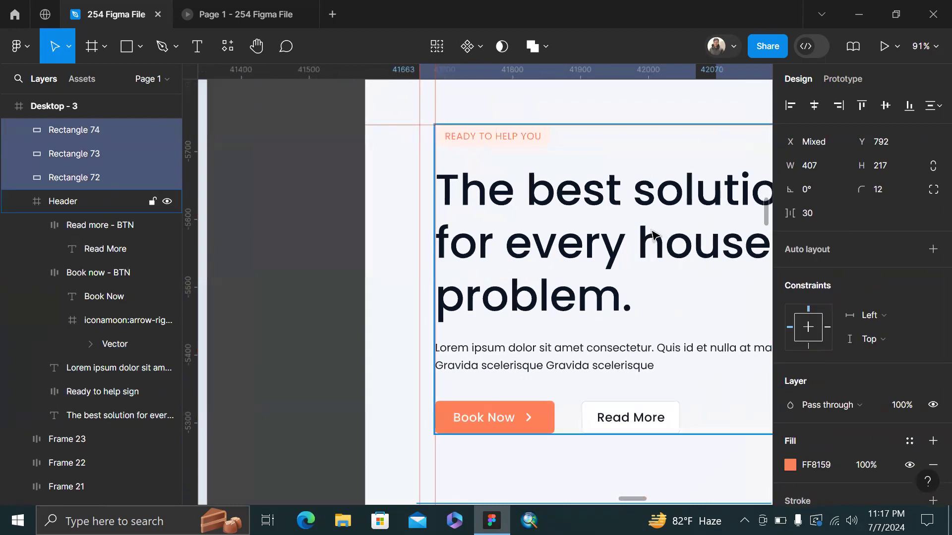
{"action": "scroll", "coordinate": [659, 238], "scroll_direction": "down", "scroll_amount": 5}
{"action": "scroll", "coordinate": [465, 286], "scroll_direction": "up", "scroll_amount": 3}
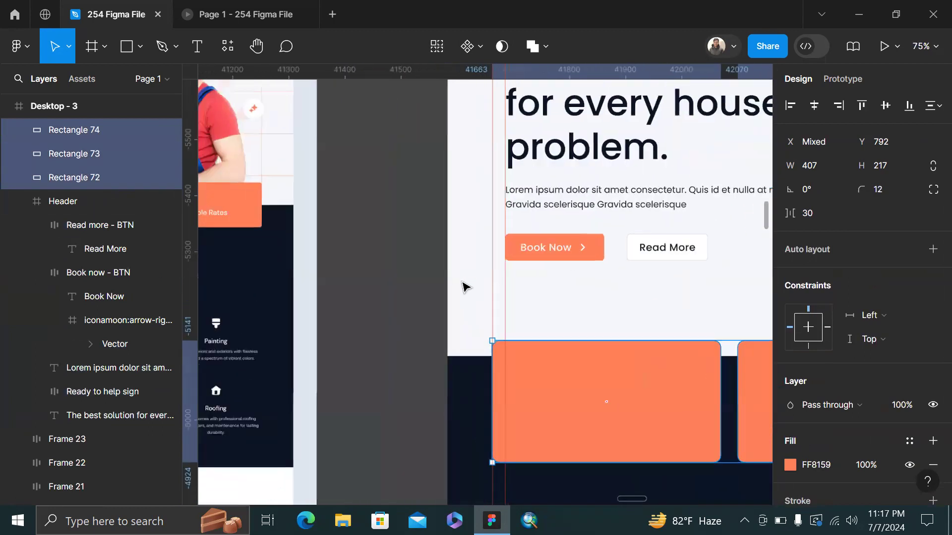
{"action": "scroll", "coordinate": [461, 297], "scroll_direction": "up", "scroll_amount": 3}
{"action": "left_click", "coordinate": [452, 330]}
Hide the canvas rulers and review the cards
{"action": "scroll", "coordinate": [451, 330], "scroll_direction": "down", "scroll_amount": 1}
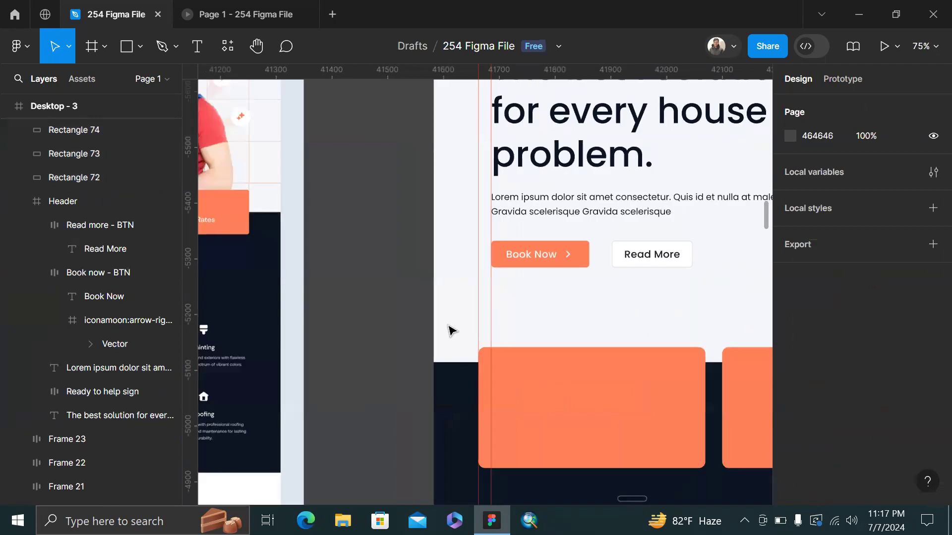
{"action": "scroll", "coordinate": [448, 329], "scroll_direction": "down", "scroll_amount": 2}
{"action": "scroll", "coordinate": [448, 330], "scroll_direction": "down", "scroll_amount": 3}
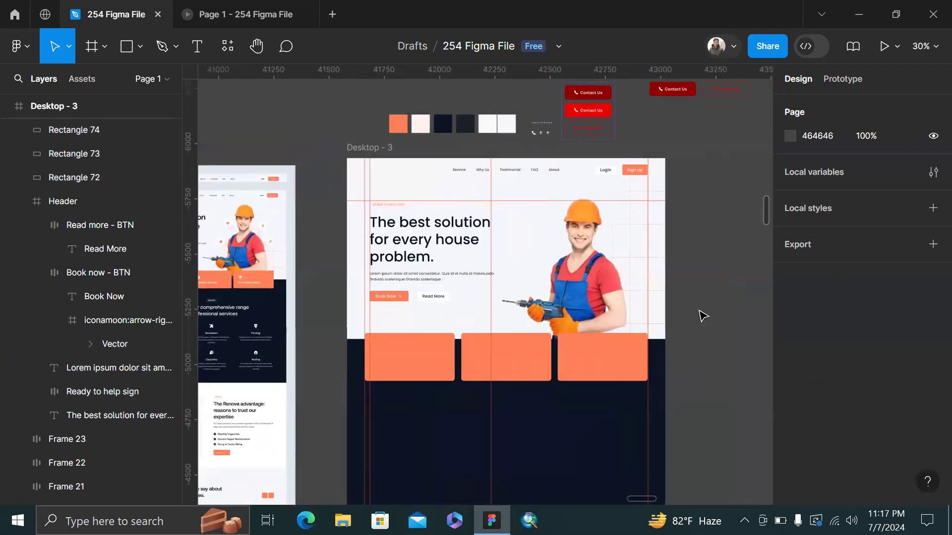
{"action": "scroll", "coordinate": [703, 316], "scroll_direction": "up", "scroll_amount": 2}
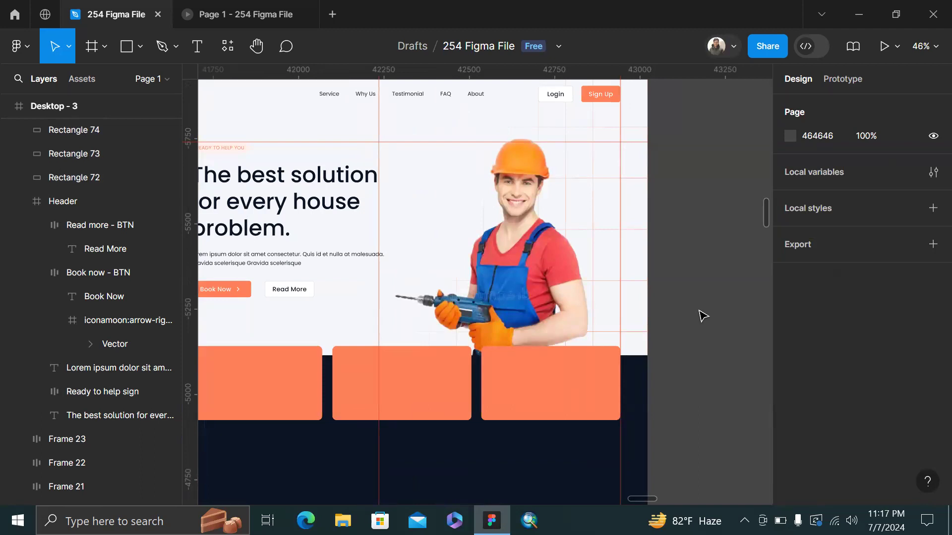
{"action": "key", "text": "shift+r"}
{"action": "scroll", "coordinate": [702, 315], "scroll_direction": "down", "scroll_amount": 2}
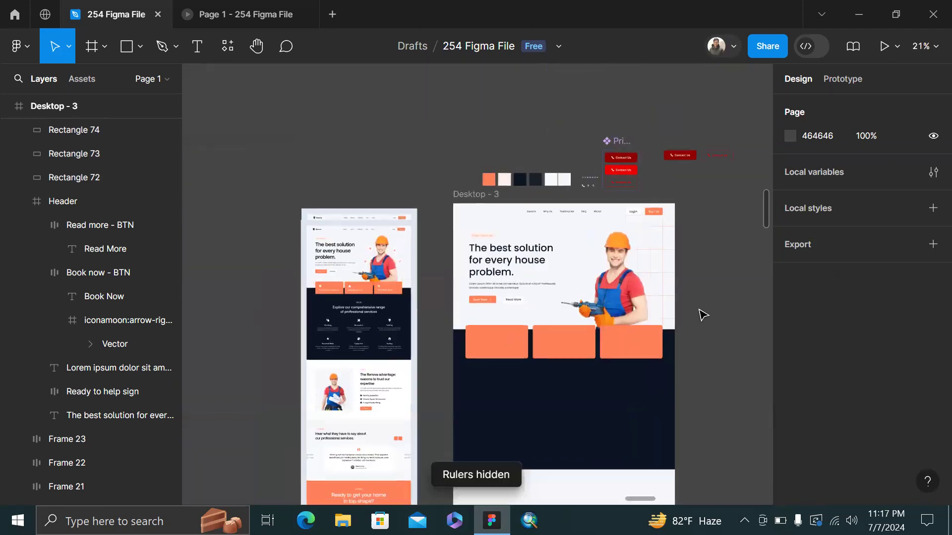
{"action": "scroll", "coordinate": [680, 257], "scroll_direction": "up", "scroll_amount": 1}
{"action": "scroll", "coordinate": [699, 258], "scroll_direction": "up", "scroll_amount": 1}
{"action": "scroll", "coordinate": [703, 258], "scroll_direction": "left", "scroll_amount": 2}
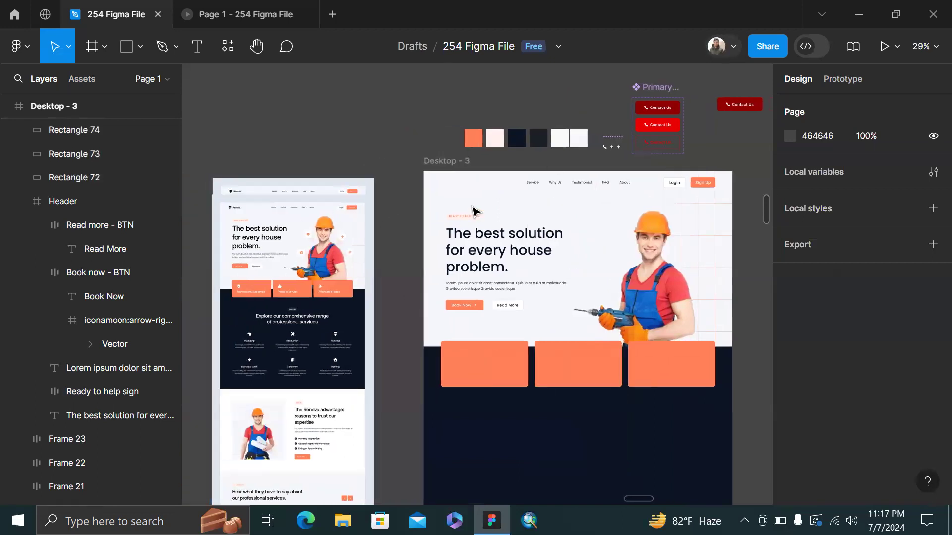
Select the three orange cards and drag them slightly up
{"action": "left_click", "coordinate": [526, 372]}
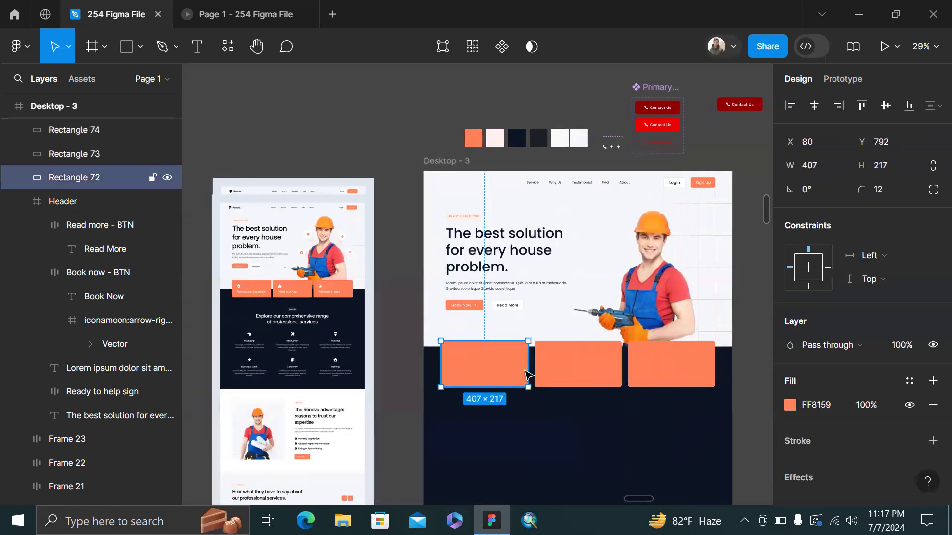
{"action": "scroll", "coordinate": [525, 368], "scroll_direction": "up", "scroll_amount": 2}
{"action": "left_click", "coordinate": [506, 436]}
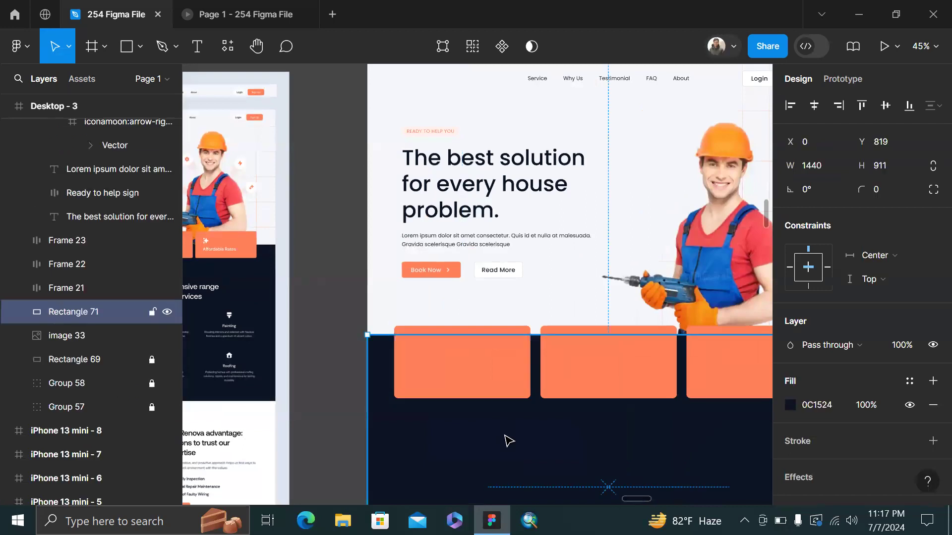
{"action": "left_click", "coordinate": [508, 383]}
{"action": "left_click", "coordinate": [595, 382], "text": "shift"}
{"action": "left_click_drag", "start_coordinate": [692, 378], "coordinate": [703, 376]}
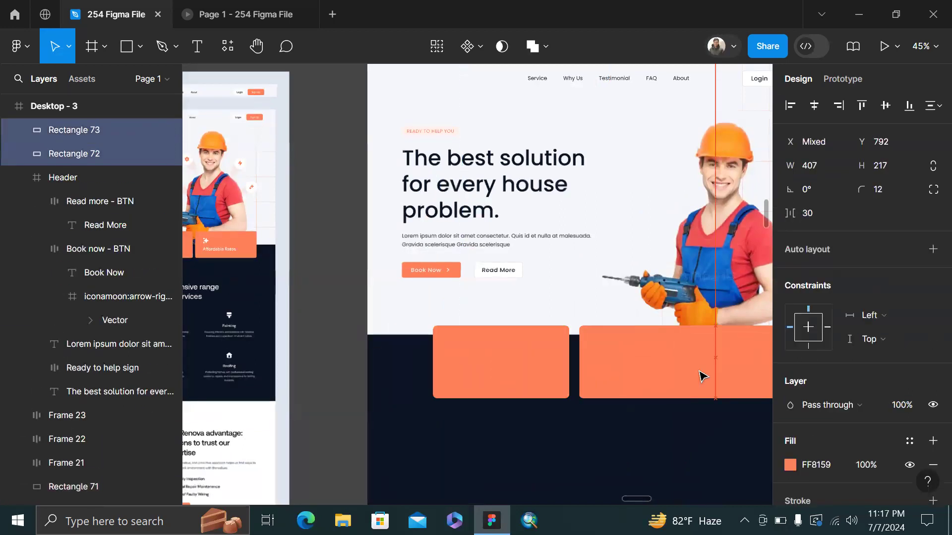
{"action": "left_click", "coordinate": [617, 370], "text": "shift"}
{"action": "left_click", "coordinate": [703, 379], "text": "shift"}
{"action": "left_click_drag", "start_coordinate": [703, 377], "coordinate": [702, 376]}
Nudge the three orange cards up to y 750 over the hero's edge
{"action": "left_click", "coordinate": [612, 275]}
{"action": "scroll", "coordinate": [606, 269], "scroll_direction": "right", "scroll_amount": 3}
{"action": "scroll", "coordinate": [601, 267], "scroll_direction": "right", "scroll_amount": 3}
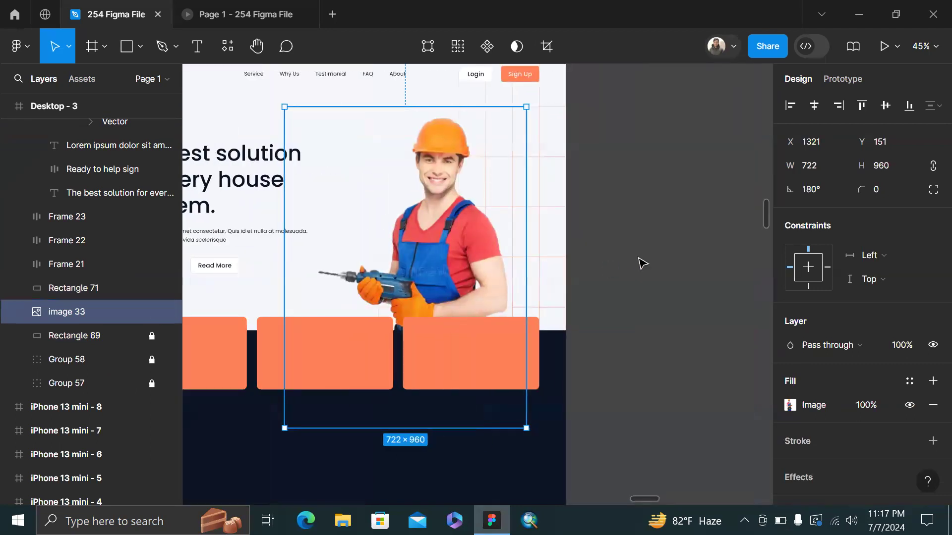
{"action": "key", "text": "Escape"}
{"action": "scroll", "coordinate": [639, 261], "scroll_direction": "left", "scroll_amount": 3}
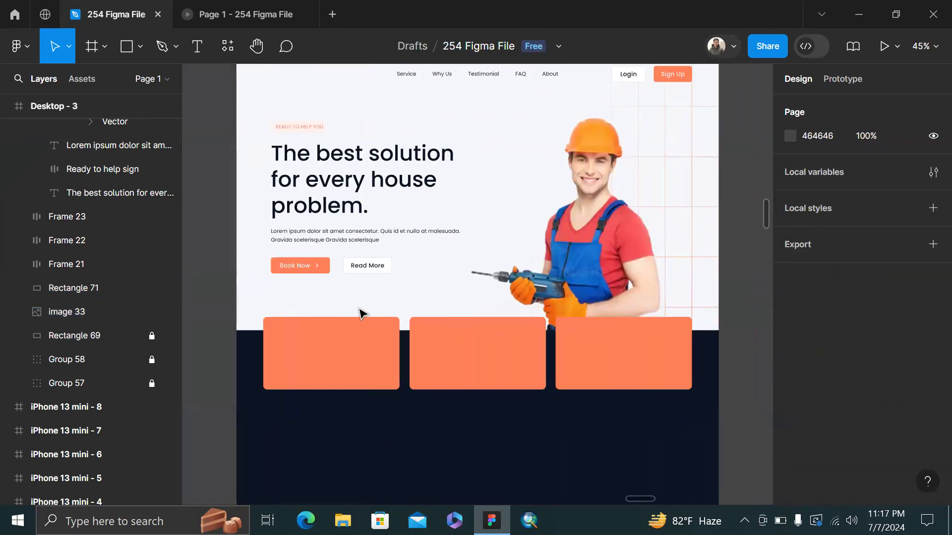
{"action": "left_click", "coordinate": [337, 357]}
{"action": "left_click", "coordinate": [516, 367], "text": "shift"}
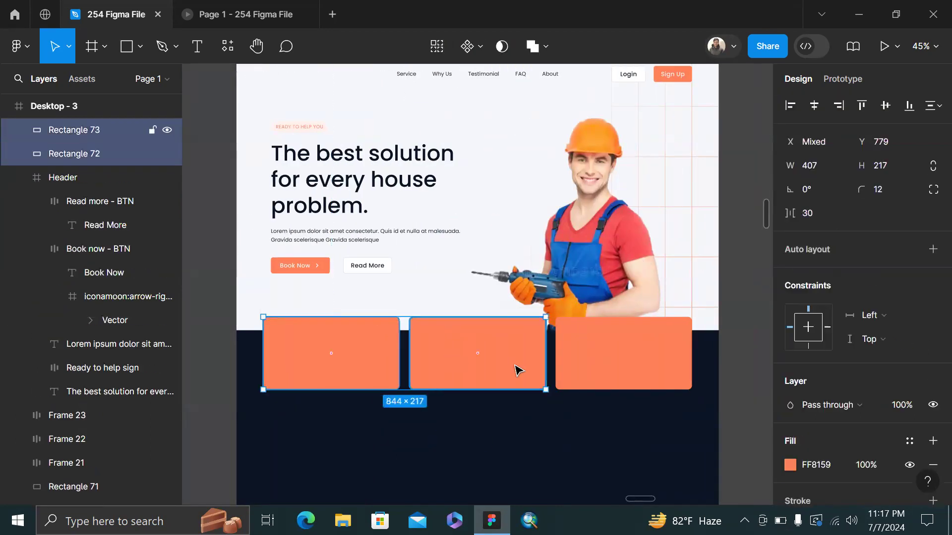
{"action": "left_click", "coordinate": [577, 361], "text": "shift"}
{"action": "key", "text": "shift+Up"}
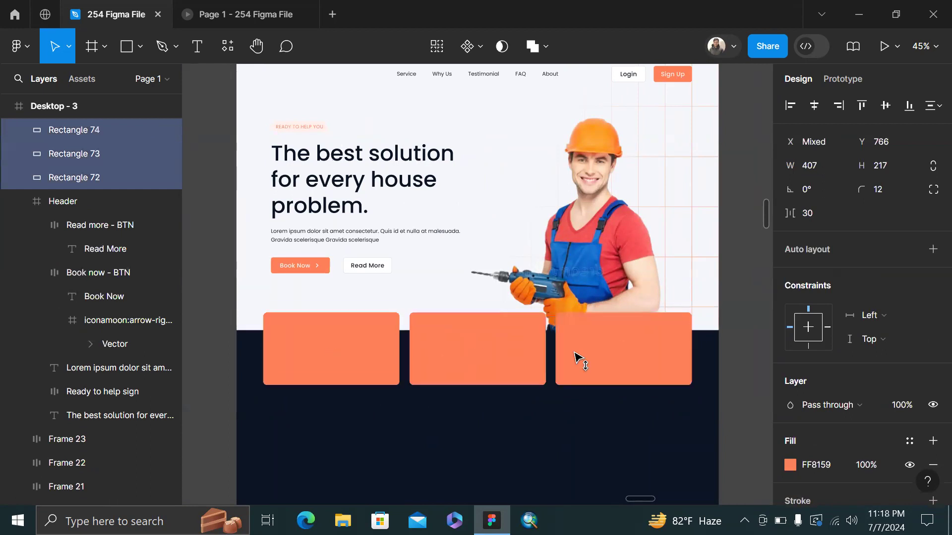
{"action": "key", "text": "Up"}
{"action": "key", "text": "Up"}
{"action": "key", "text": "Up"}
{"action": "key", "text": "Up"}
{"action": "key", "text": "Up"}
{"action": "key", "text": "Up"}
{"action": "key", "text": "shift+Up"}
{"action": "key", "text": "Up"}
{"action": "key", "text": "Up"}
{"action": "key", "text": "Up"}
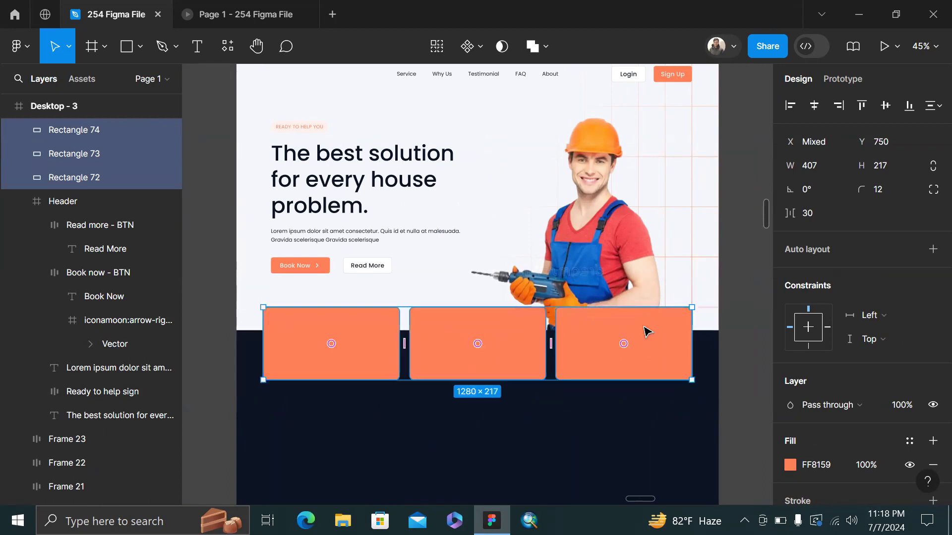
Raise the worker photo slightly to y 131
{"action": "left_click", "coordinate": [615, 283]}
{"action": "scroll", "coordinate": [615, 283], "scroll_direction": "up", "scroll_amount": 3}
{"action": "left_click_drag", "start_coordinate": [583, 287], "coordinate": [583, 281]}
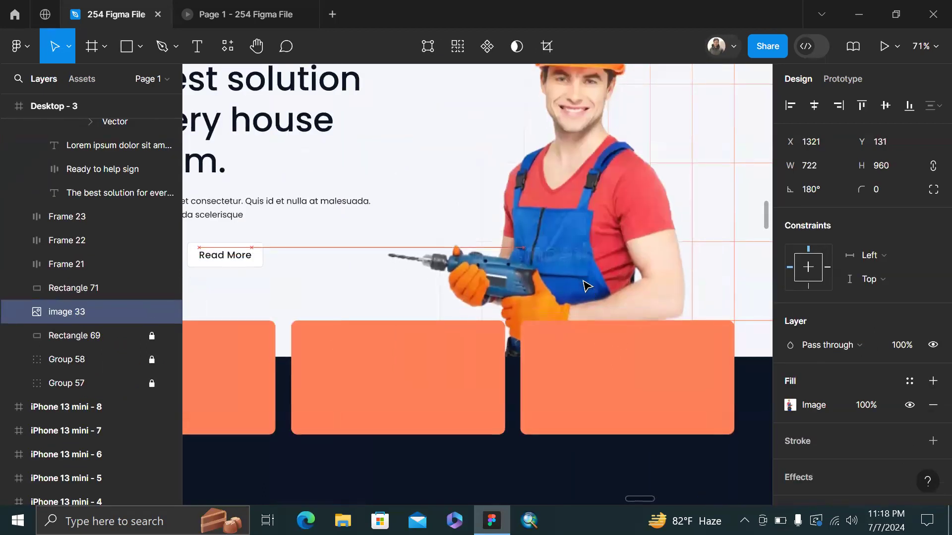
{"action": "scroll", "coordinate": [587, 286], "scroll_direction": "down", "scroll_amount": 3}
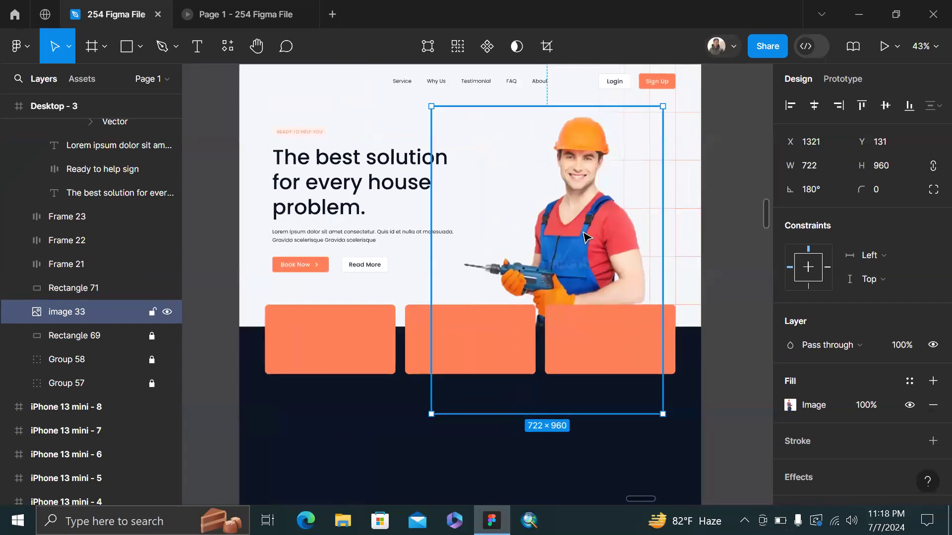
{"action": "key", "text": "Escape"}
Dismiss the Sticky Keys prompt and deselect the worker photo
{"action": "key", "text": "shift"}
{"action": "key", "text": "shift"}
{"action": "key", "text": "shift"}
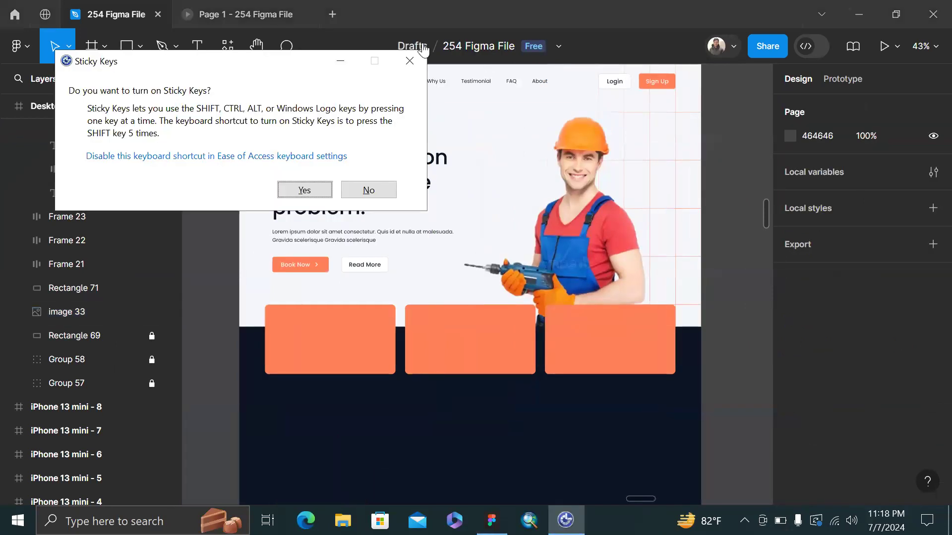
{"action": "left_click", "coordinate": [411, 61]}
{"action": "left_click", "coordinate": [545, 222]}
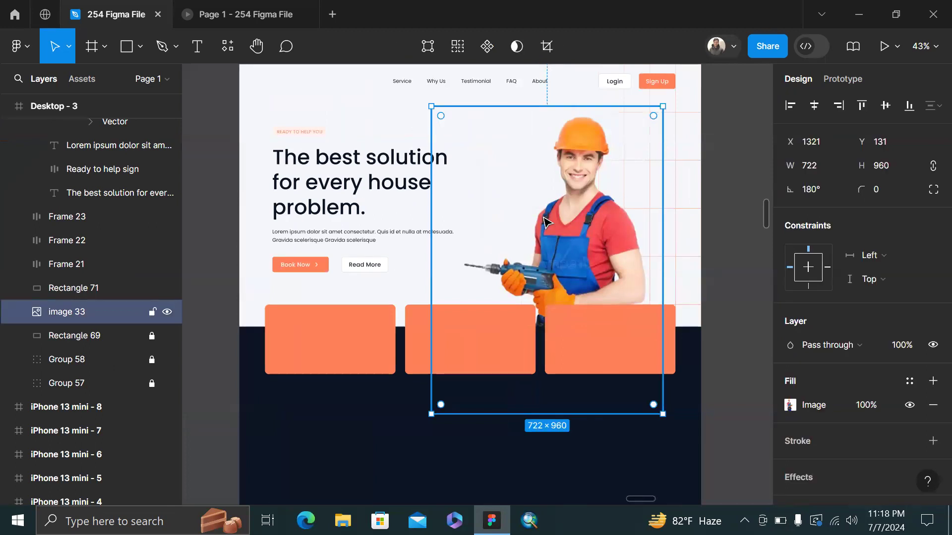
{"action": "left_click", "coordinate": [737, 221]}
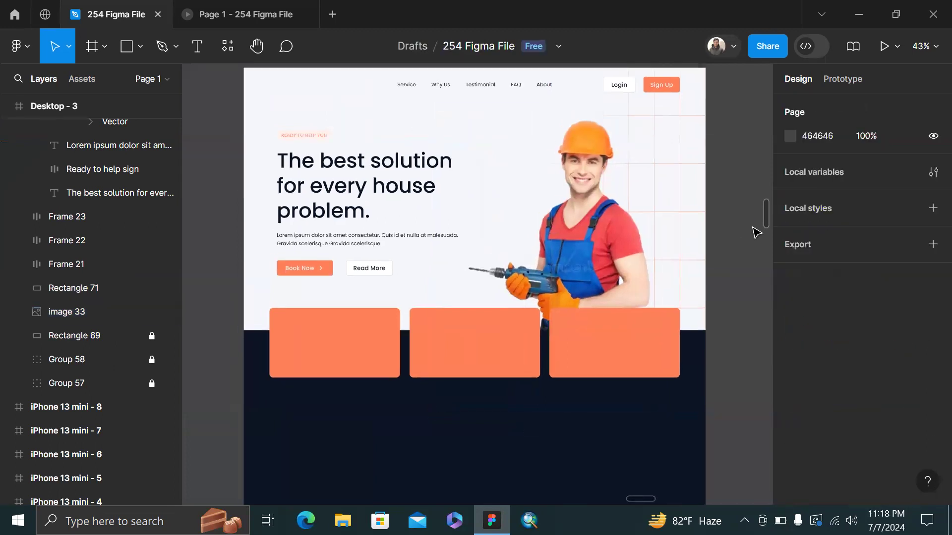
Draw a 54×54 circle beside the worker's head
{"action": "scroll", "coordinate": [756, 228], "scroll_direction": "up", "scroll_amount": 3}
{"action": "scroll", "coordinate": [756, 228], "scroll_direction": "left", "scroll_amount": 5}
{"action": "scroll", "coordinate": [755, 231], "scroll_direction": "down", "scroll_amount": 3}
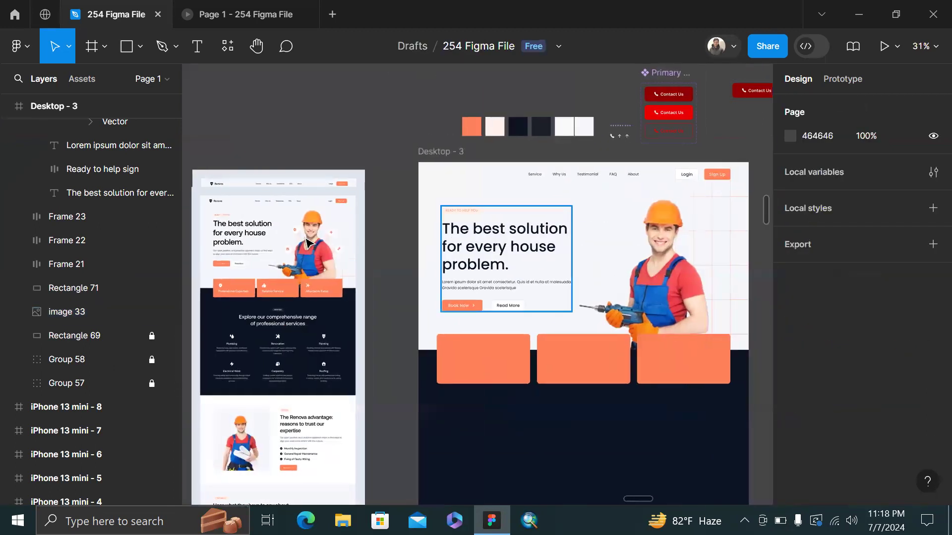
{"action": "scroll", "coordinate": [495, 243], "scroll_direction": "up", "scroll_amount": 2}
{"action": "scroll", "coordinate": [292, 242], "scroll_direction": "up", "scroll_amount": 3}
{"action": "scroll", "coordinate": [290, 243], "scroll_direction": "up", "scroll_amount": 2}
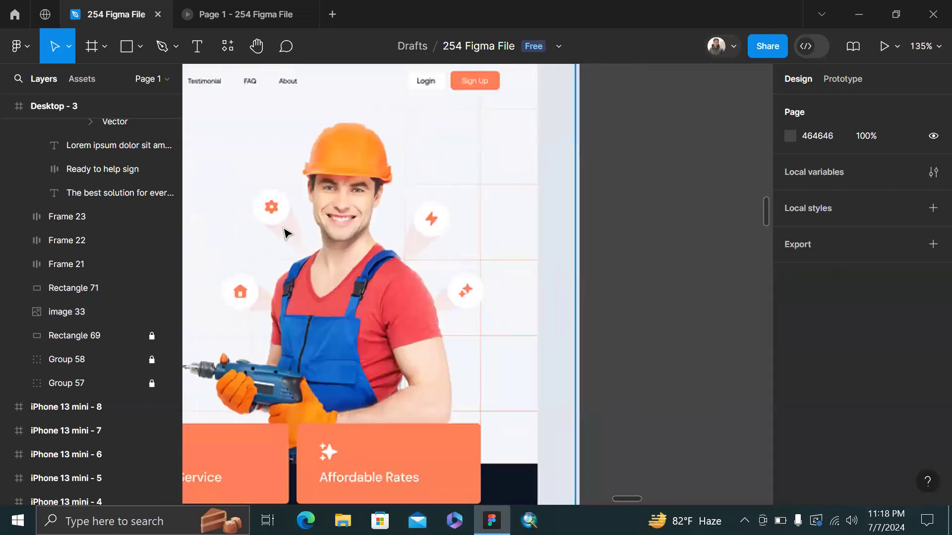
{"action": "scroll", "coordinate": [288, 233], "scroll_direction": "up", "scroll_amount": 2}
{"action": "scroll", "coordinate": [289, 163], "scroll_direction": "up", "scroll_amount": 4}
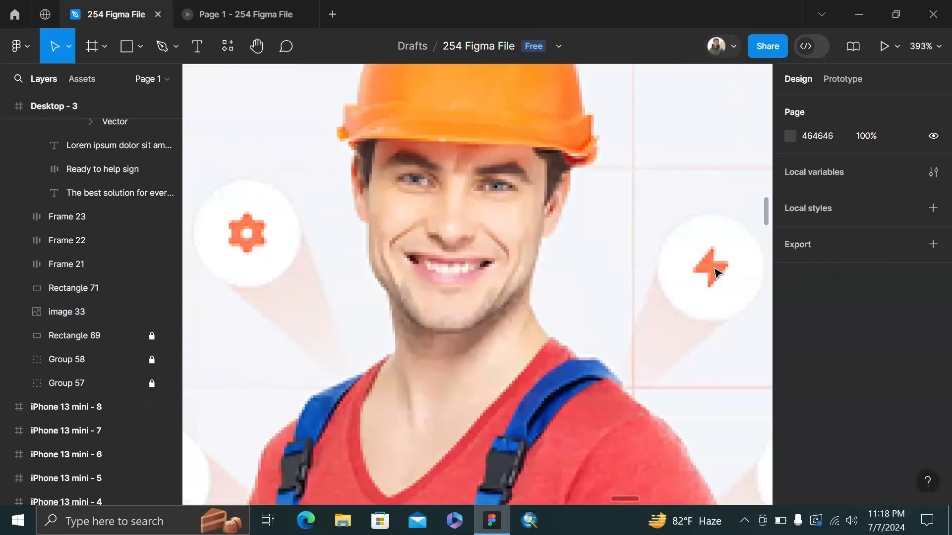
{"action": "scroll", "coordinate": [608, 221], "scroll_direction": "right", "scroll_amount": 3}
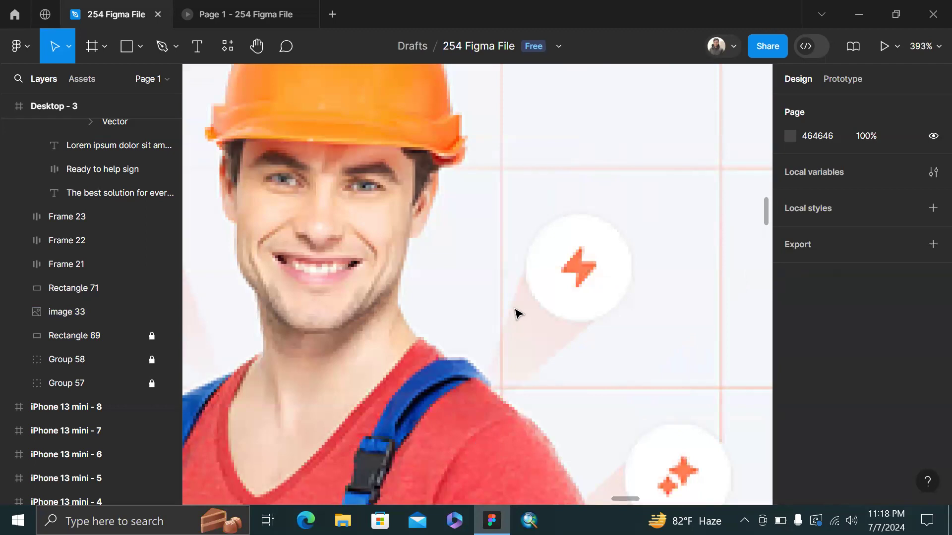
{"action": "scroll", "coordinate": [607, 250], "scroll_direction": "down", "scroll_amount": 4}
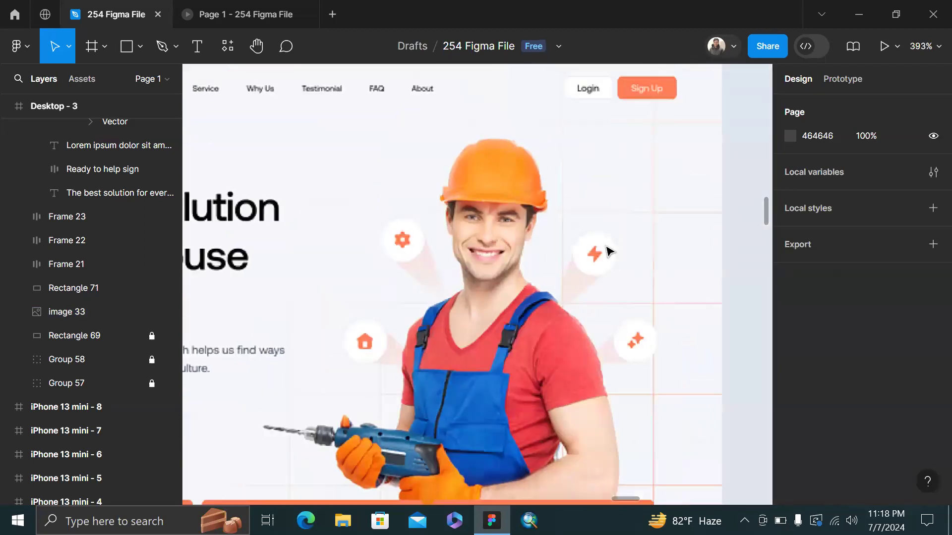
{"action": "scroll", "coordinate": [607, 250], "scroll_direction": "right", "scroll_amount": 4}
{"action": "scroll", "coordinate": [633, 211], "scroll_direction": "up", "scroll_amount": 2}
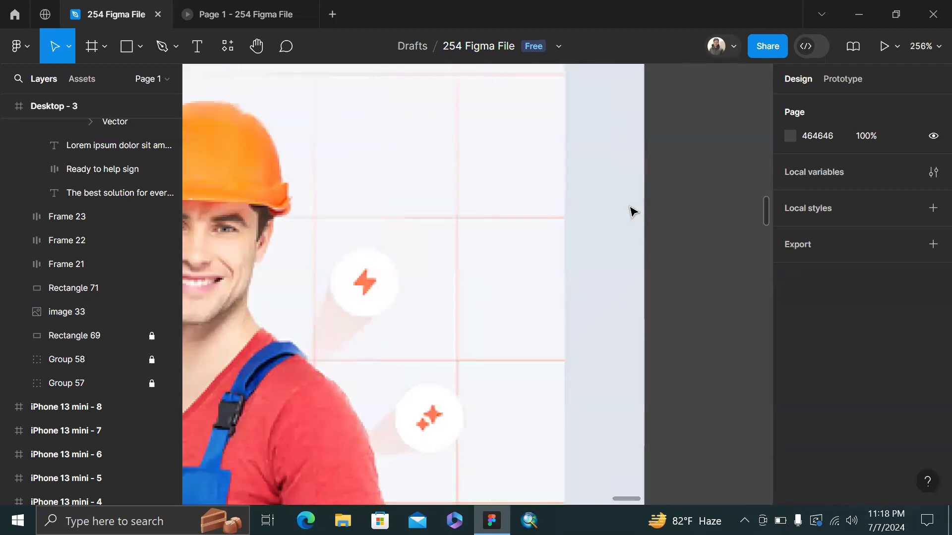
{"action": "key", "text": "o"}
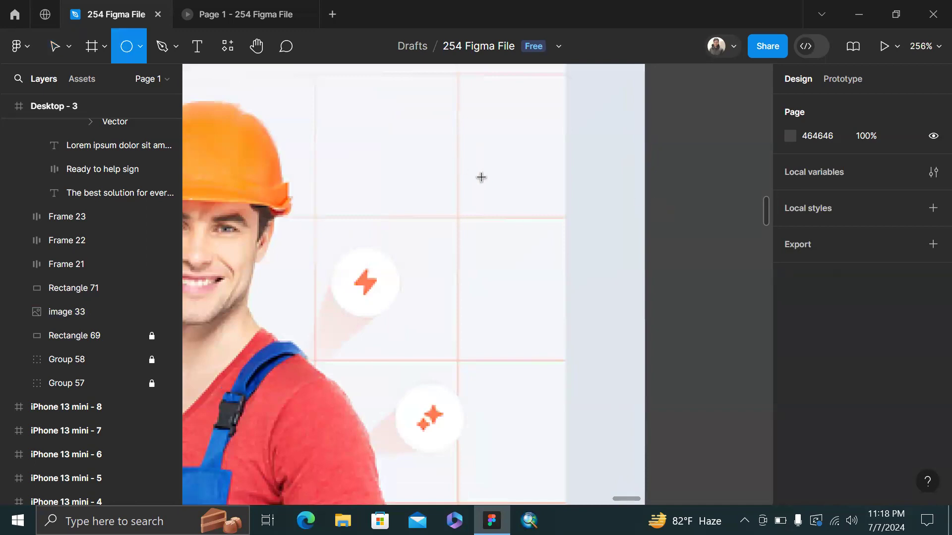
{"action": "left_click_drag", "start_coordinate": [481, 177], "coordinate": [584, 279]}
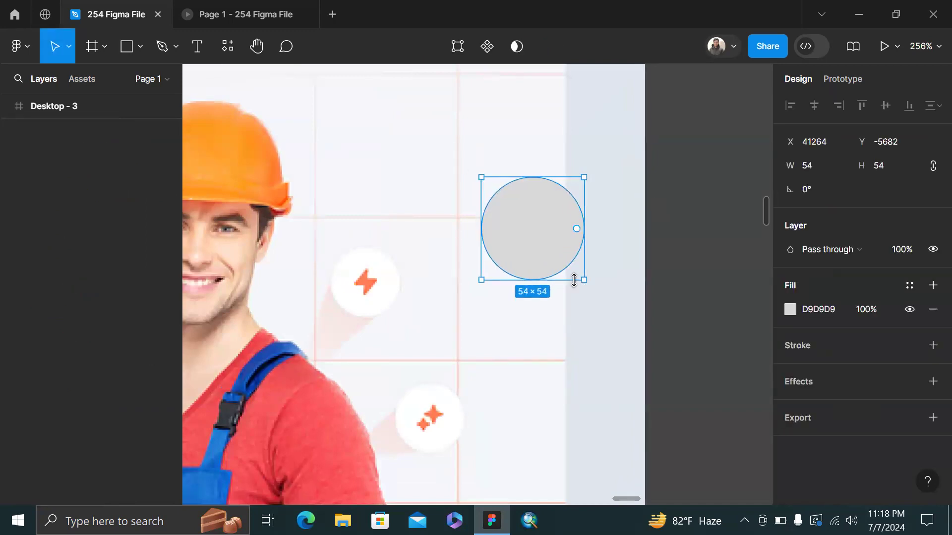
Fill the new circle with white eyedropped from the canvas, keeping it selected
{"action": "key", "text": "i"}
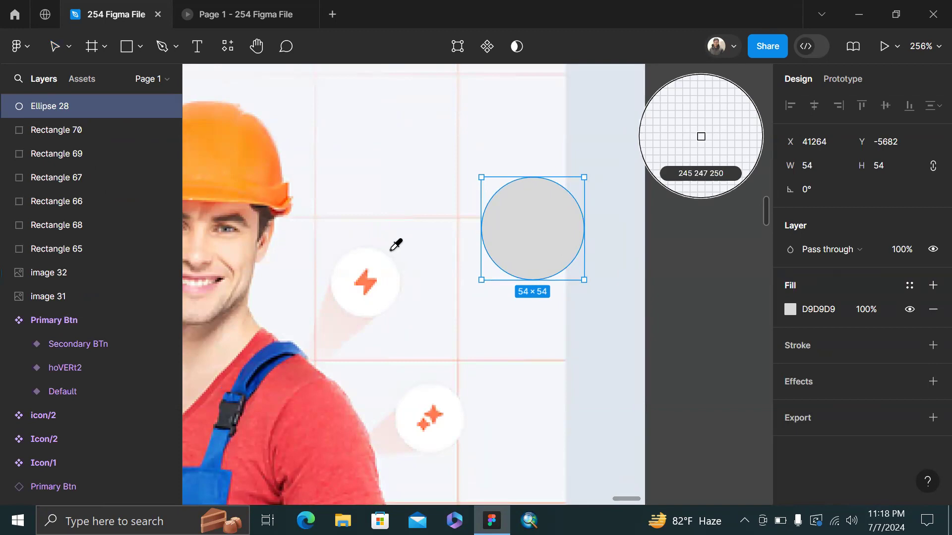
{"action": "left_click", "coordinate": [378, 256]}
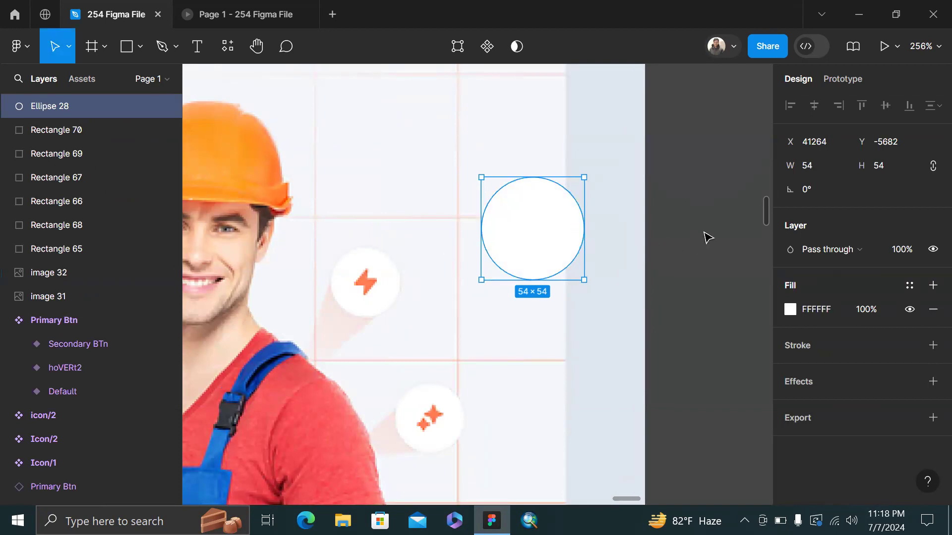
{"action": "left_click", "coordinate": [705, 235]}
{"action": "left_click", "coordinate": [503, 204]}
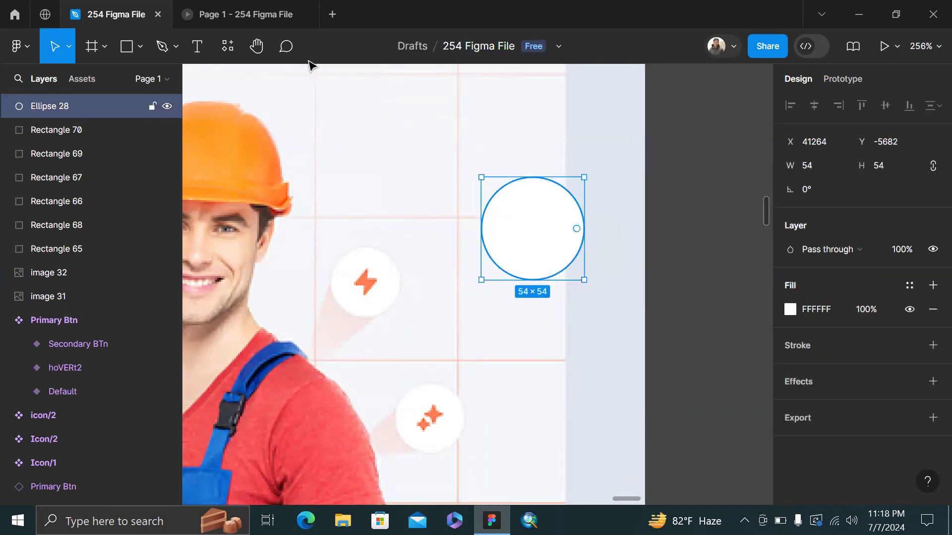
Launch the Iconify plugin and begin editing its icon search term
{"action": "left_click", "coordinate": [227, 48]}
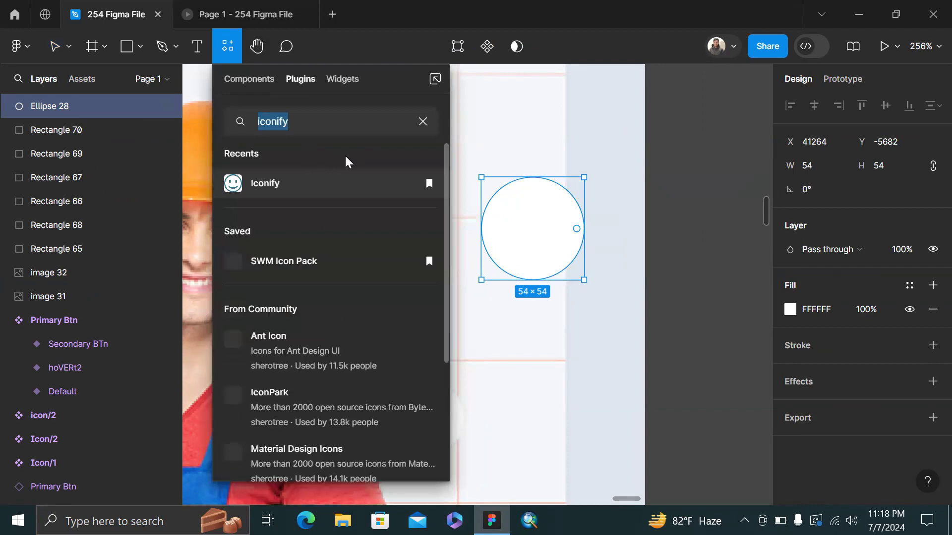
{"action": "mouse_move", "coordinate": [327, 183]}
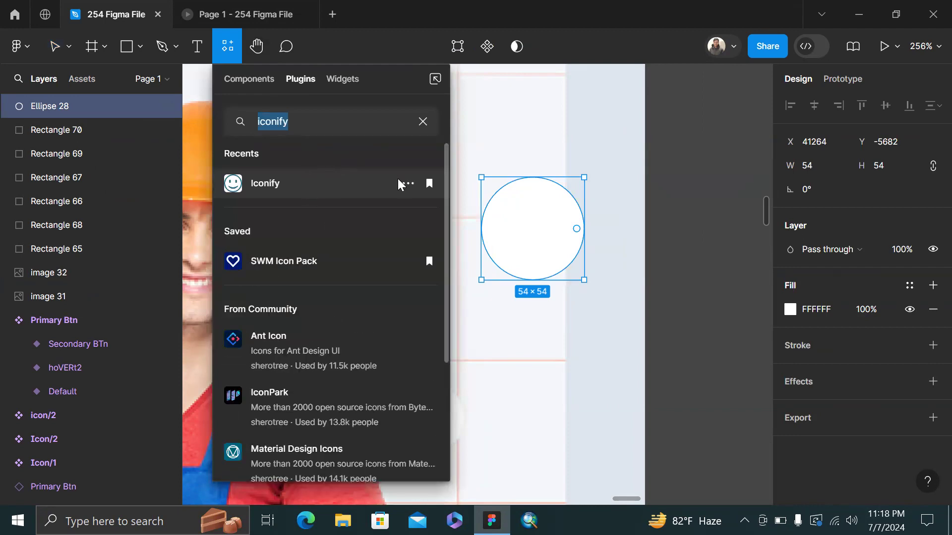
{"action": "left_click", "coordinate": [399, 182]}
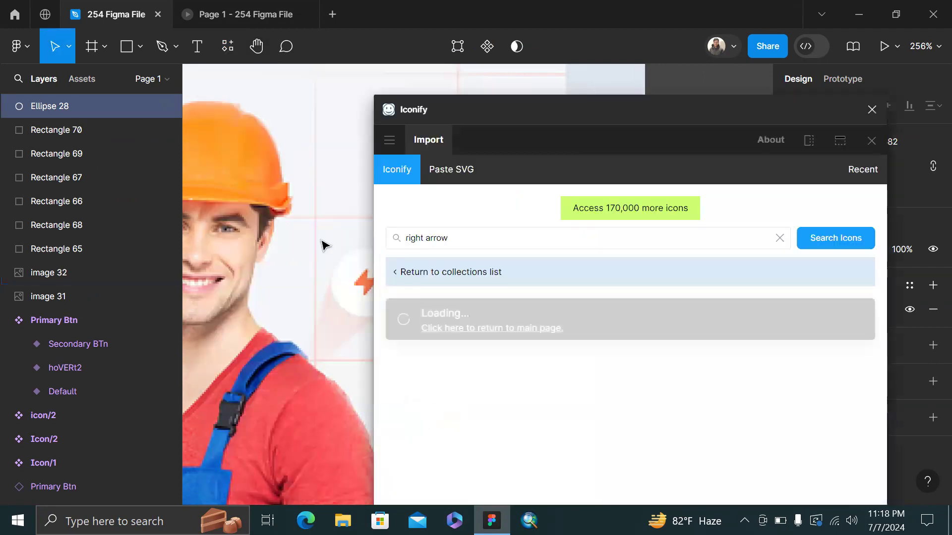
{"action": "scroll", "coordinate": [323, 245], "scroll_direction": "right", "scroll_amount": 2}
{"action": "scroll", "coordinate": [322, 245], "scroll_direction": "right", "scroll_amount": 2}
{"action": "scroll", "coordinate": [322, 246], "scroll_direction": "right", "scroll_amount": 2}
{"action": "scroll", "coordinate": [323, 246], "scroll_direction": "right", "scroll_amount": 2}
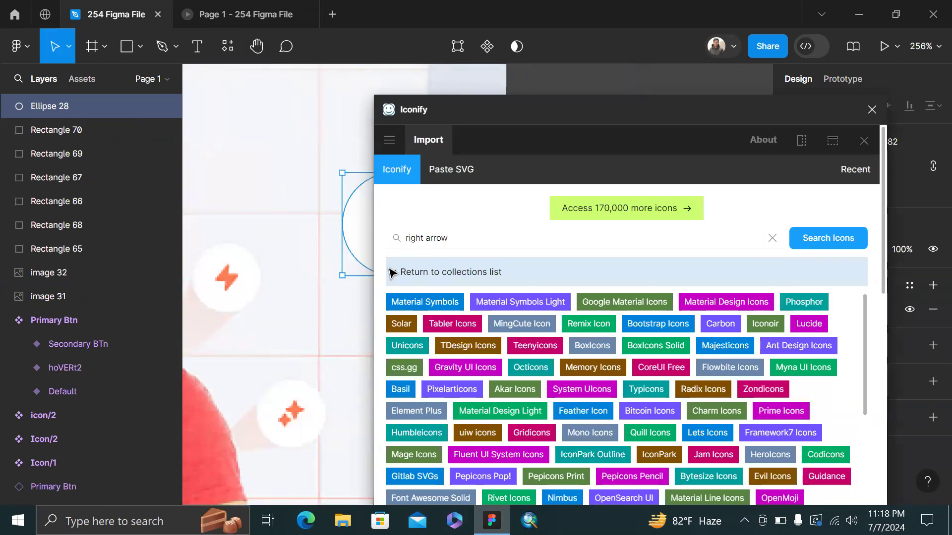
{"action": "left_click", "coordinate": [459, 243]}
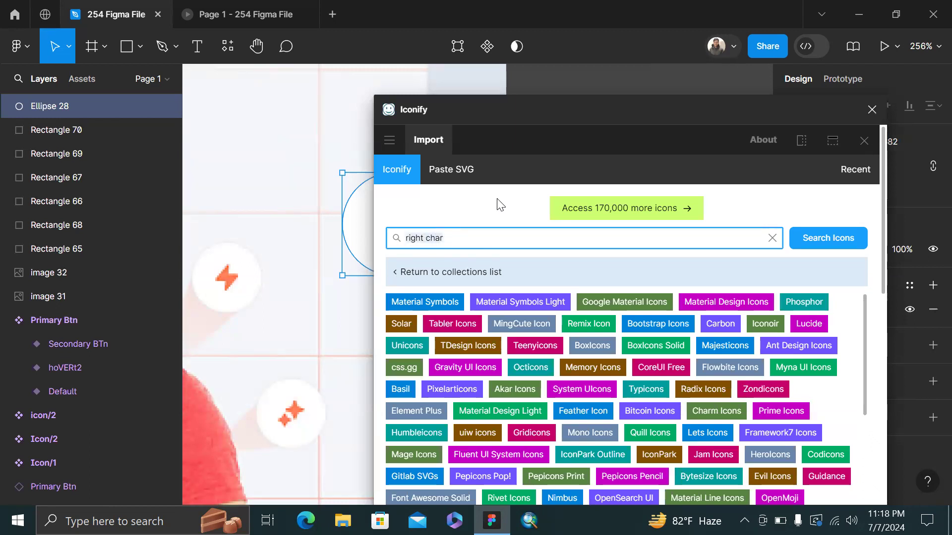
Search Iconify for 'charge' icons and scroll through the results
{"action": "key", "text": "BackSpace"}
{"action": "type", "text": "rge"}
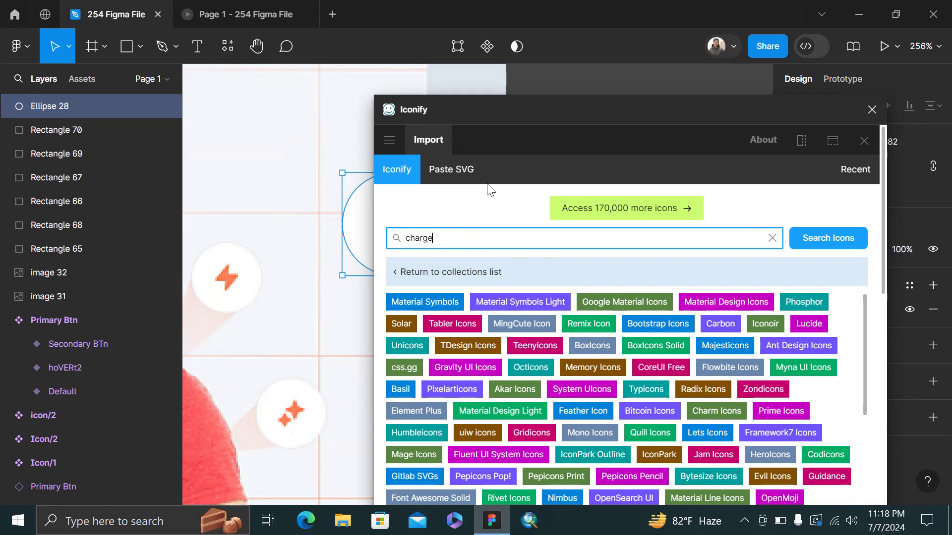
{"action": "key", "text": "Return"}
{"action": "scroll", "coordinate": [523, 312], "scroll_direction": "down", "scroll_amount": 2}
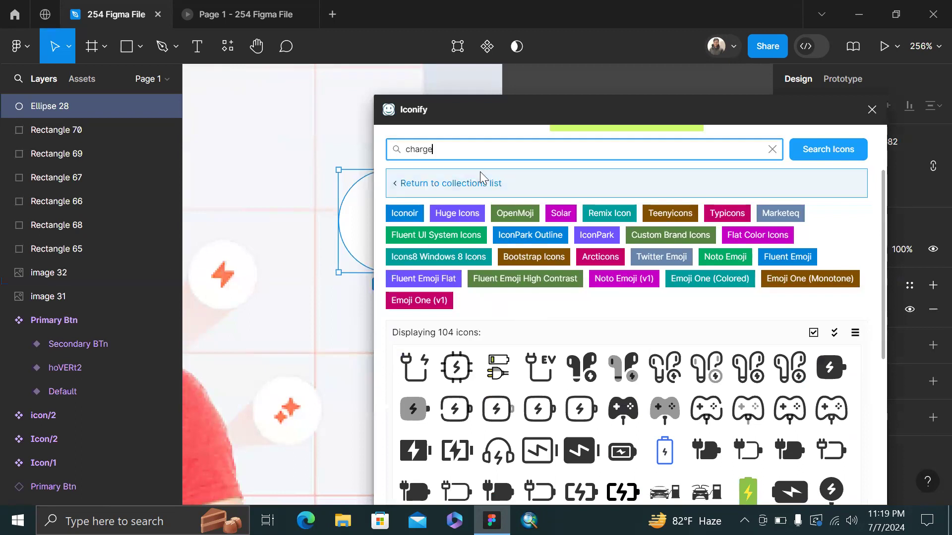
{"action": "scroll", "coordinate": [497, 394], "scroll_direction": "down", "scroll_amount": 1}
{"action": "scroll", "coordinate": [553, 395], "scroll_direction": "down", "scroll_amount": 1}
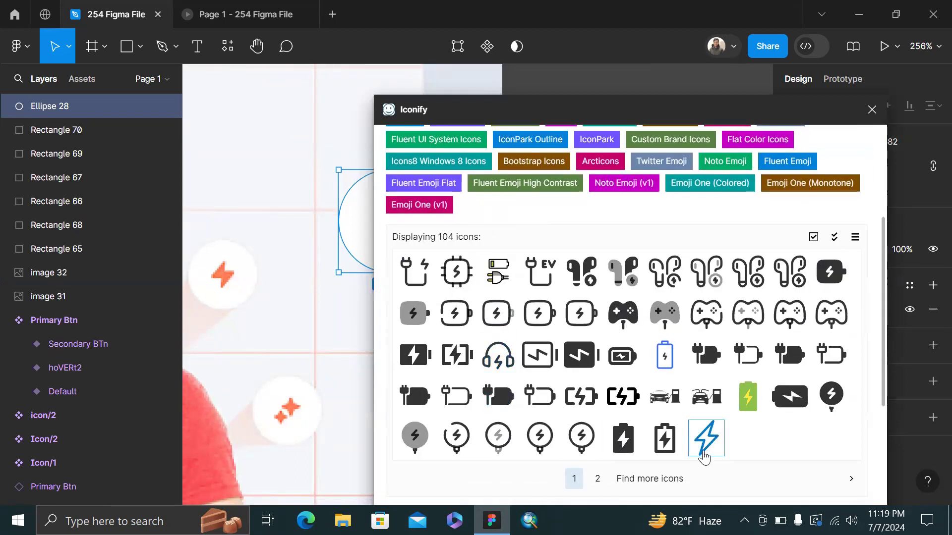
Place the filled bi:lightning-charge-fill icon from page 2 beside the white circle
{"action": "left_click_drag", "start_coordinate": [705, 455], "coordinate": [735, 439]}
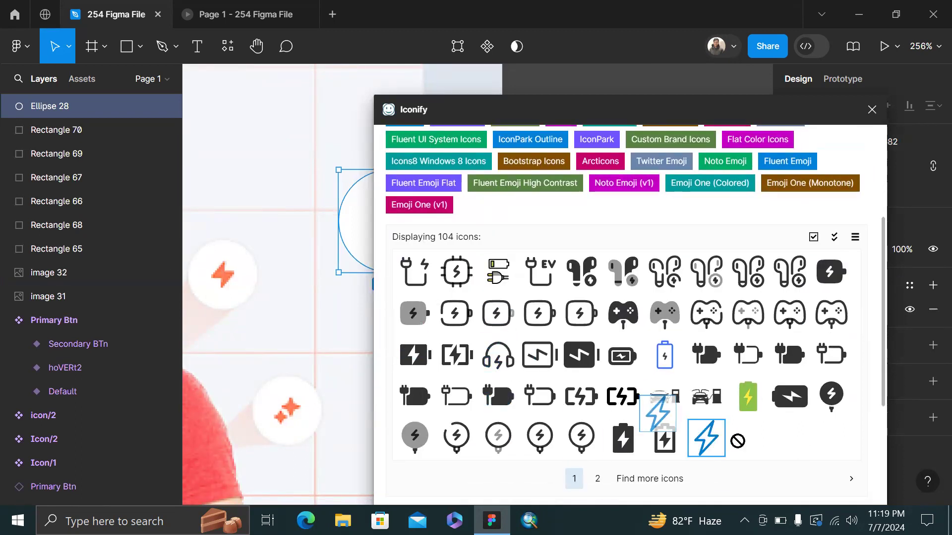
{"action": "left_click", "coordinate": [598, 479]}
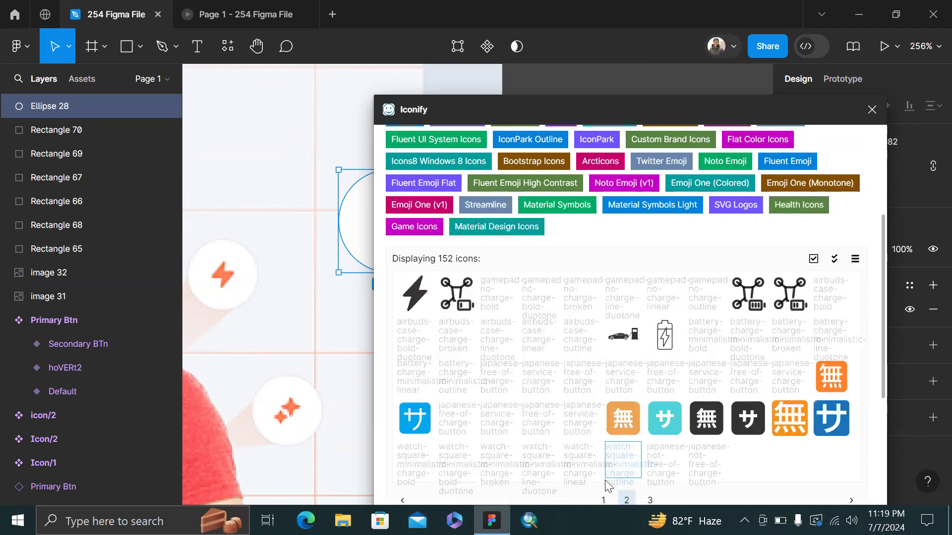
{"action": "left_click_drag", "start_coordinate": [401, 292], "coordinate": [273, 270]}
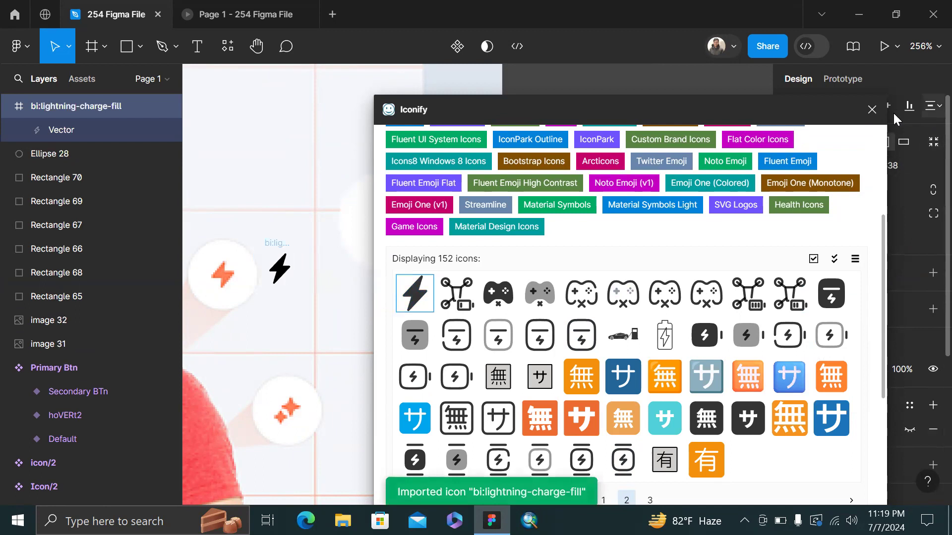
Close Iconify, restore the deleted lightning icon and zoom to the empty white circle
{"action": "left_click", "coordinate": [871, 109]}
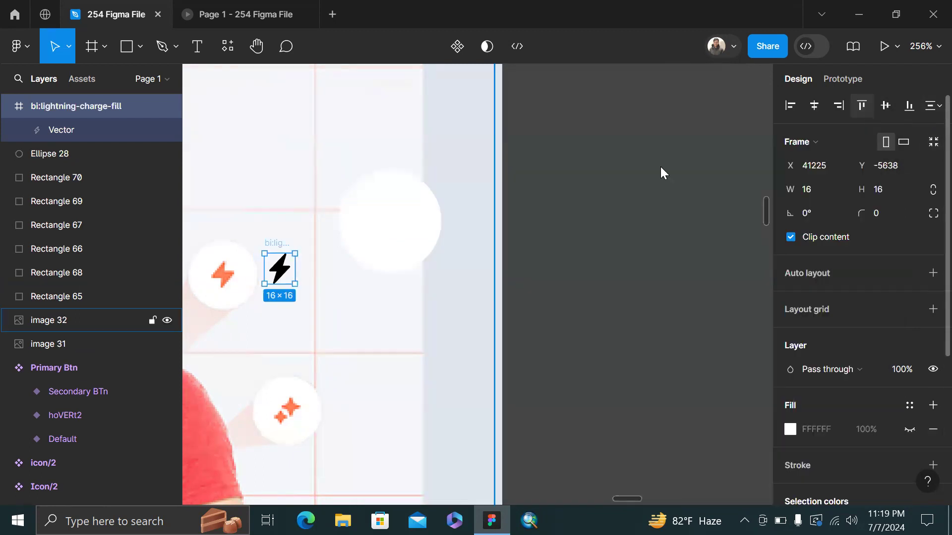
{"action": "key", "text": "Delete"}
{"action": "left_click", "coordinate": [429, 214]}
{"action": "key", "text": "shift+2"}
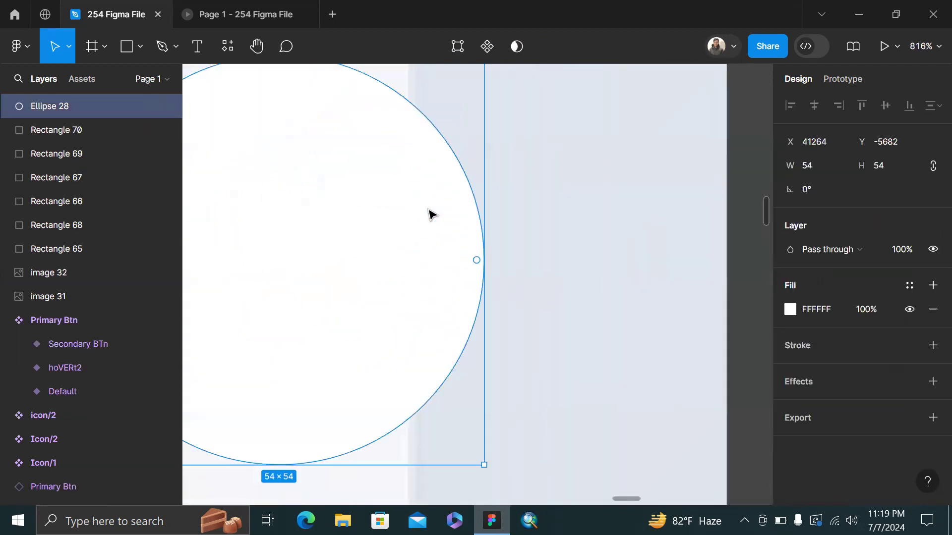
{"action": "key", "text": "ctrl+z"}
{"action": "scroll", "coordinate": [426, 209], "scroll_direction": "down", "scroll_amount": 5}
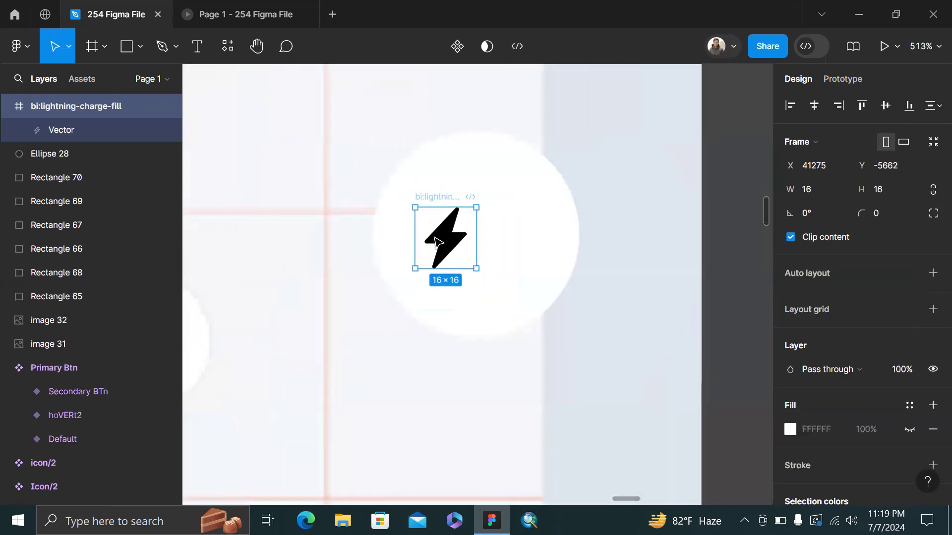
{"action": "scroll", "coordinate": [461, 278], "scroll_direction": "left", "scroll_amount": 5}
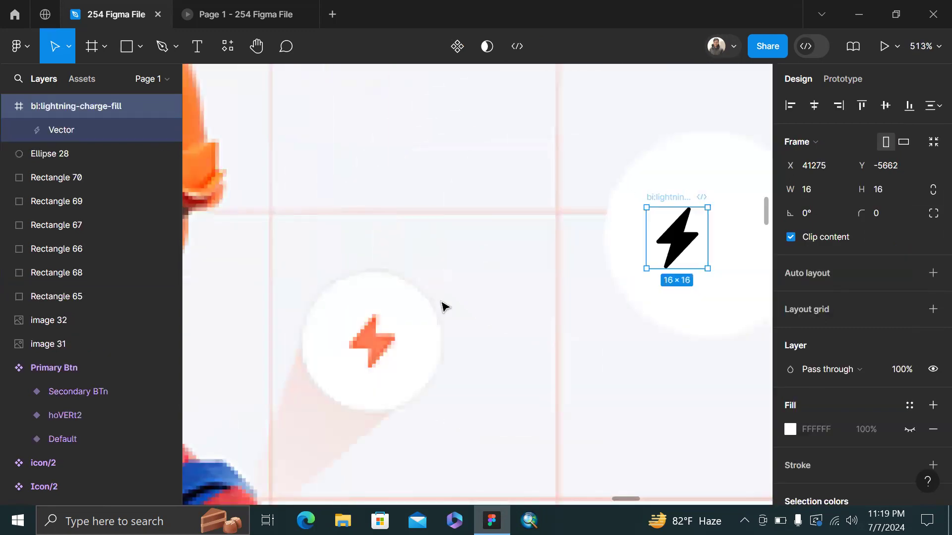
{"action": "scroll", "coordinate": [433, 321], "scroll_direction": "down", "scroll_amount": 5}
{"action": "scroll", "coordinate": [434, 323], "scroll_direction": "down", "scroll_amount": 5}
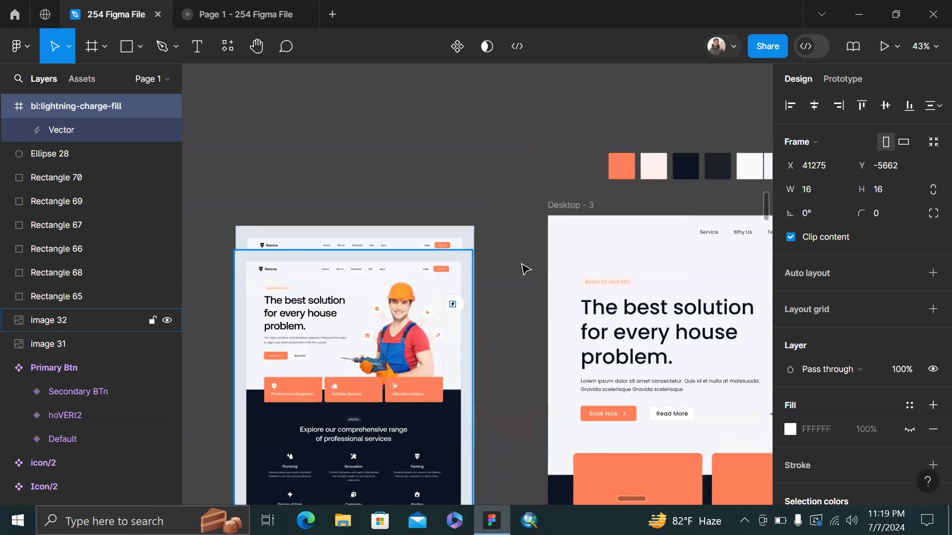
Recolour the lightning bolt with the brand orange sampled by the eyedropper
{"action": "key", "text": "i"}
{"action": "left_click", "coordinate": [633, 162]}
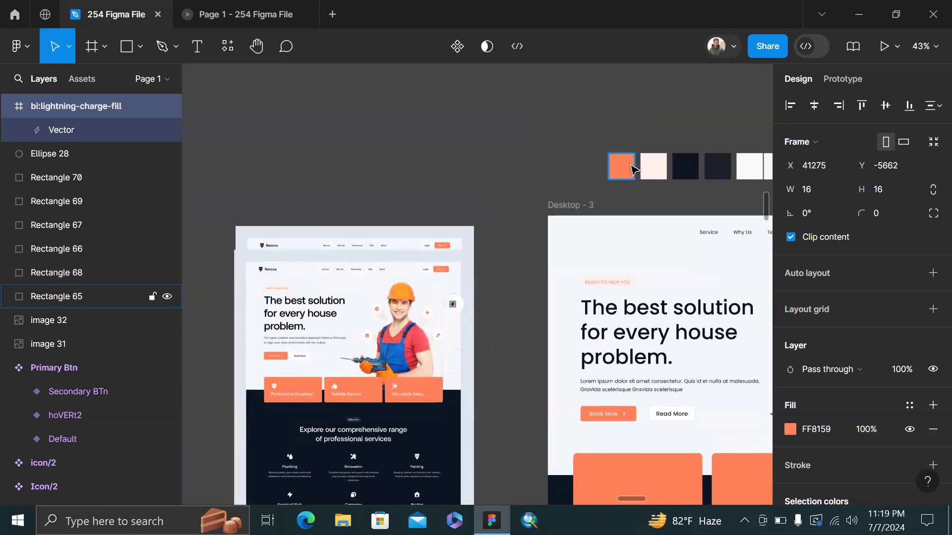
{"action": "key", "text": "ctrl+z"}
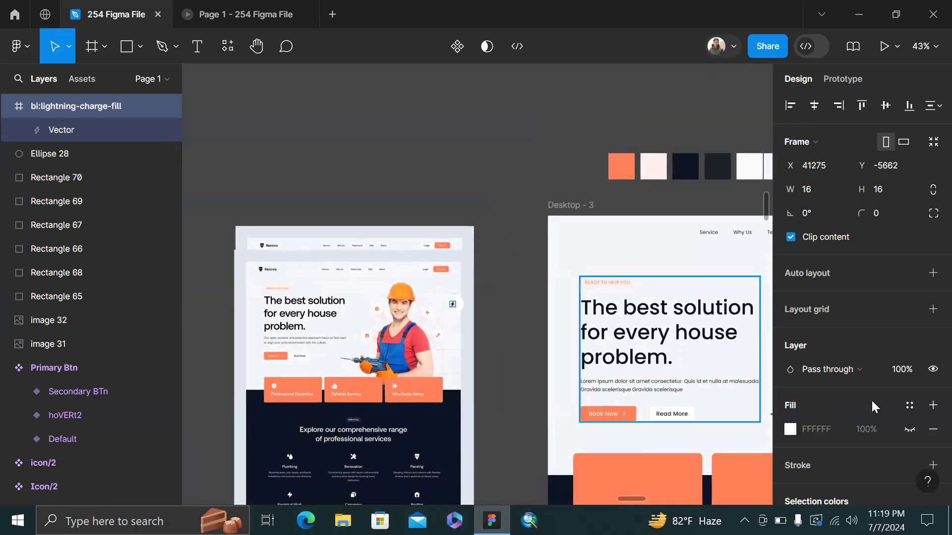
{"action": "scroll", "coordinate": [871, 400], "scroll_direction": "down", "scroll_amount": 5}
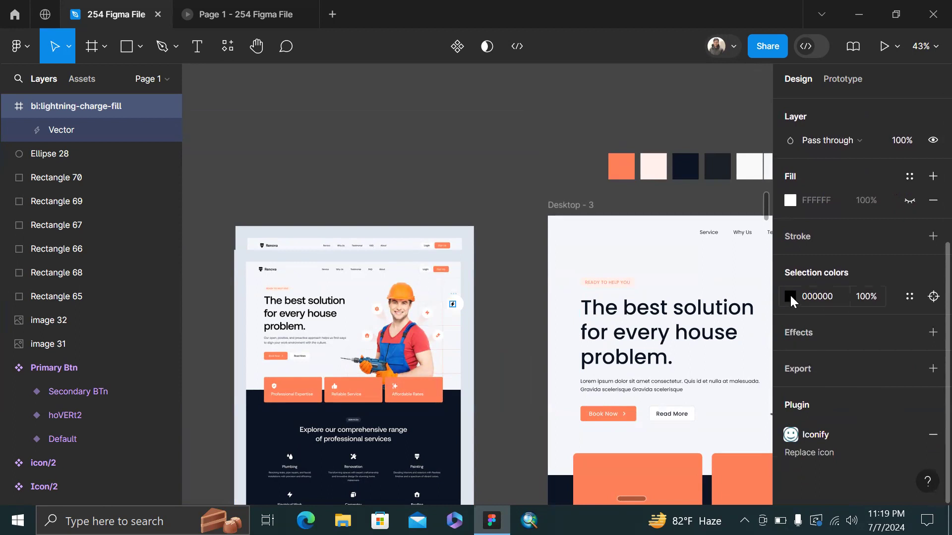
{"action": "left_click", "coordinate": [791, 296]}
{"action": "left_click", "coordinate": [614, 323]}
{"action": "scroll", "coordinate": [527, 223], "scroll_direction": "right", "scroll_amount": 5}
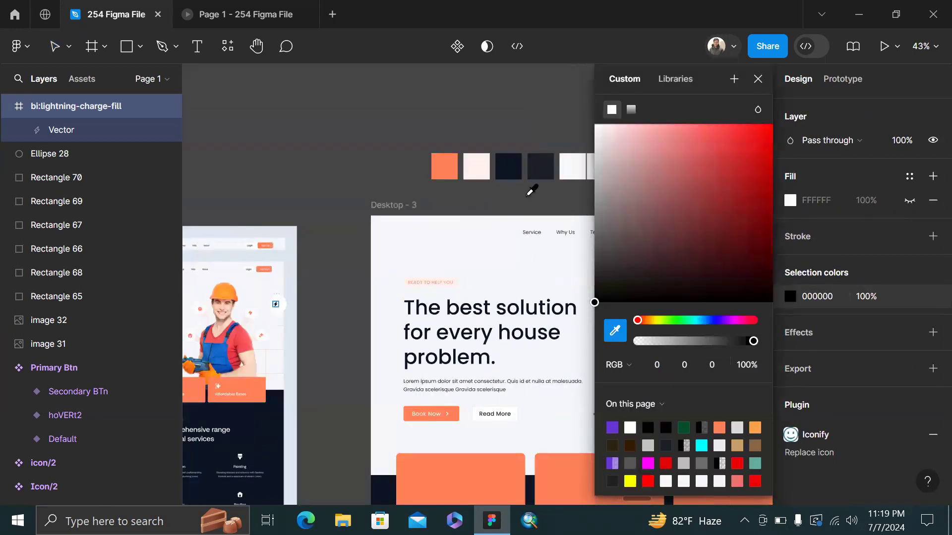
{"action": "left_click", "coordinate": [430, 165]}
{"action": "left_click", "coordinate": [325, 149]}
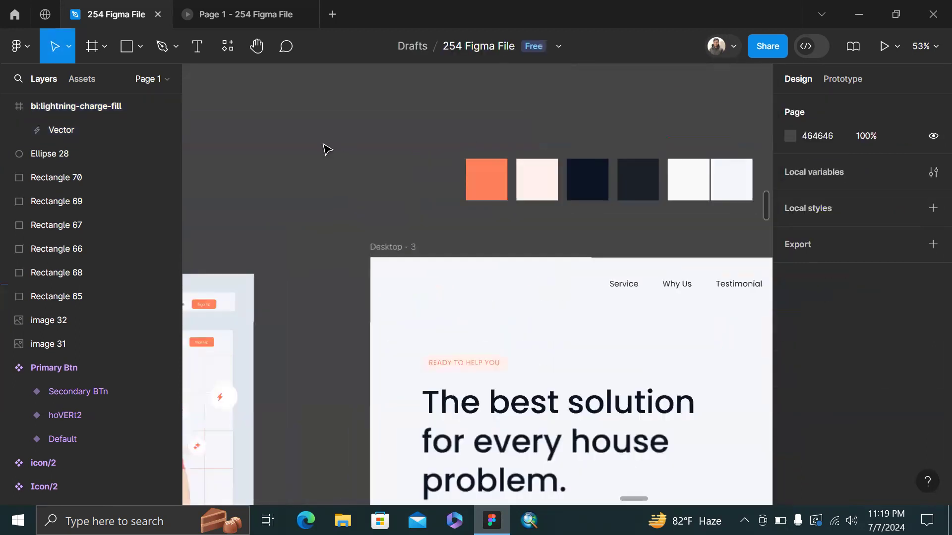
{"action": "scroll", "coordinate": [325, 148], "scroll_direction": "up", "scroll_amount": 5}
{"action": "scroll", "coordinate": [327, 149], "scroll_direction": "up", "scroll_amount": 5}
{"action": "scroll", "coordinate": [391, 408], "scroll_direction": "down", "scroll_amount": 3}
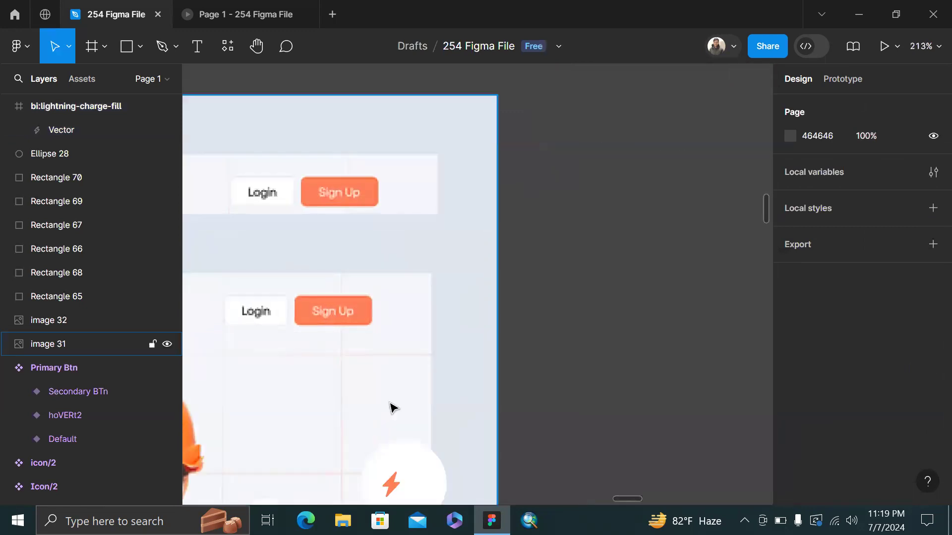
Centre the orange bolt horizontally and vertically inside the white circle
{"action": "left_click", "coordinate": [391, 480]}
{"action": "scroll", "coordinate": [397, 454], "scroll_direction": "down", "scroll_amount": 3}
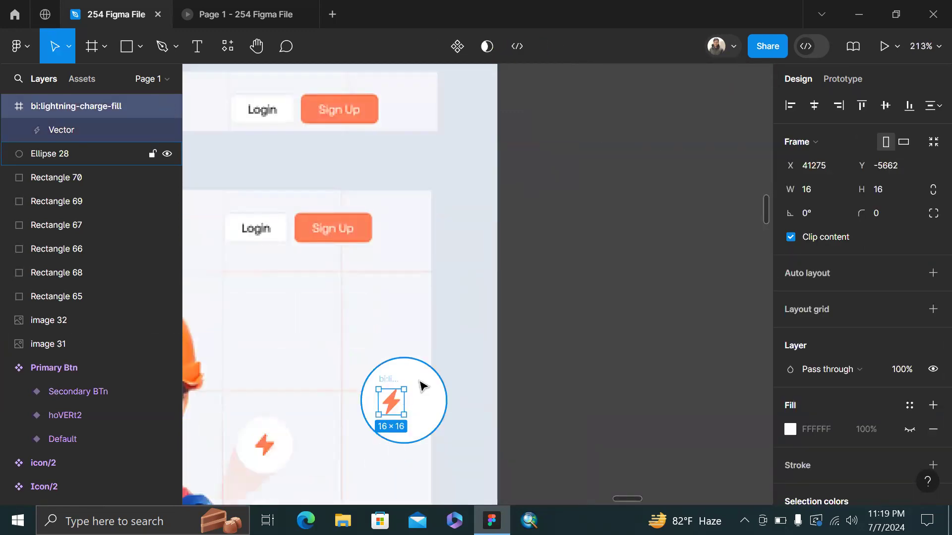
{"action": "left_click", "coordinate": [421, 386], "text": "shift"}
{"action": "left_click", "coordinate": [815, 104]}
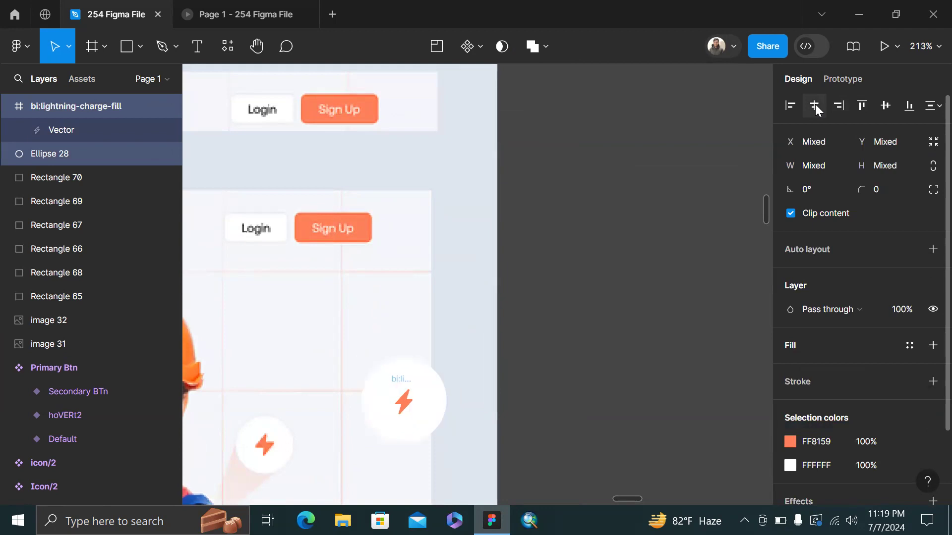
{"action": "left_click", "coordinate": [875, 105]}
Copy the Login button's border colour value
{"action": "left_click", "coordinate": [521, 342]}
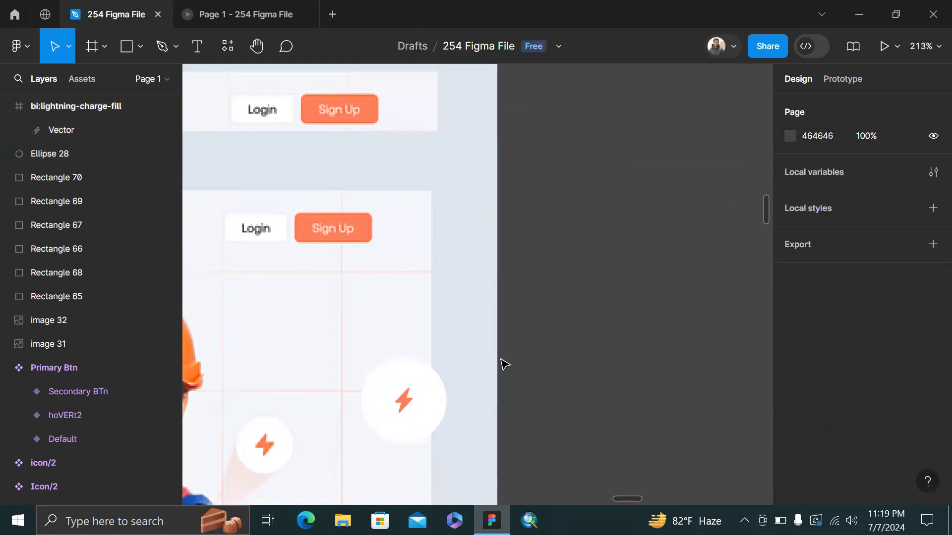
{"action": "scroll", "coordinate": [435, 407], "scroll_direction": "down", "scroll_amount": 5}
{"action": "scroll", "coordinate": [639, 342], "scroll_direction": "up", "scroll_amount": 3}
{"action": "scroll", "coordinate": [640, 337], "scroll_direction": "right", "scroll_amount": 1}
{"action": "scroll", "coordinate": [625, 315], "scroll_direction": "right", "scroll_amount": 3}
{"action": "scroll", "coordinate": [629, 308], "scroll_direction": "right", "scroll_amount": 2}
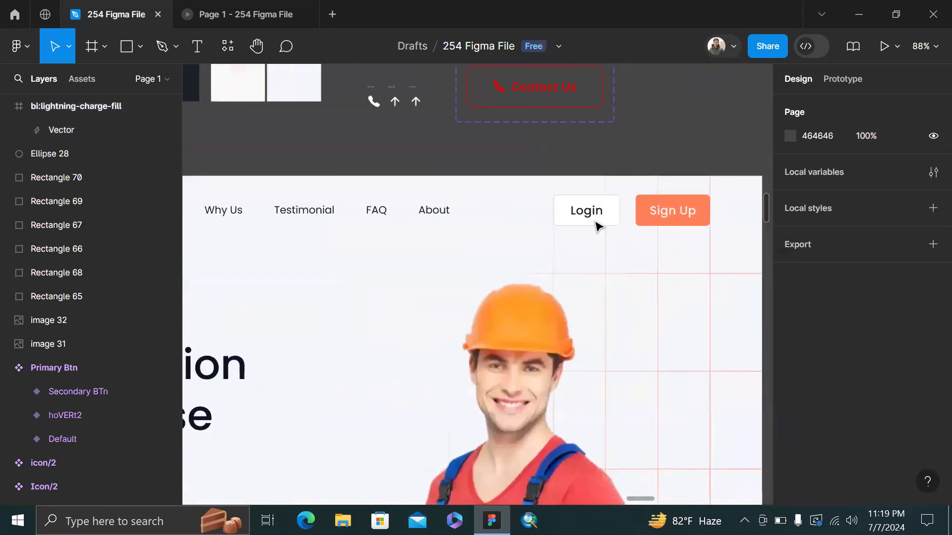
{"action": "scroll", "coordinate": [837, 347], "scroll_direction": "down", "scroll_amount": 5}
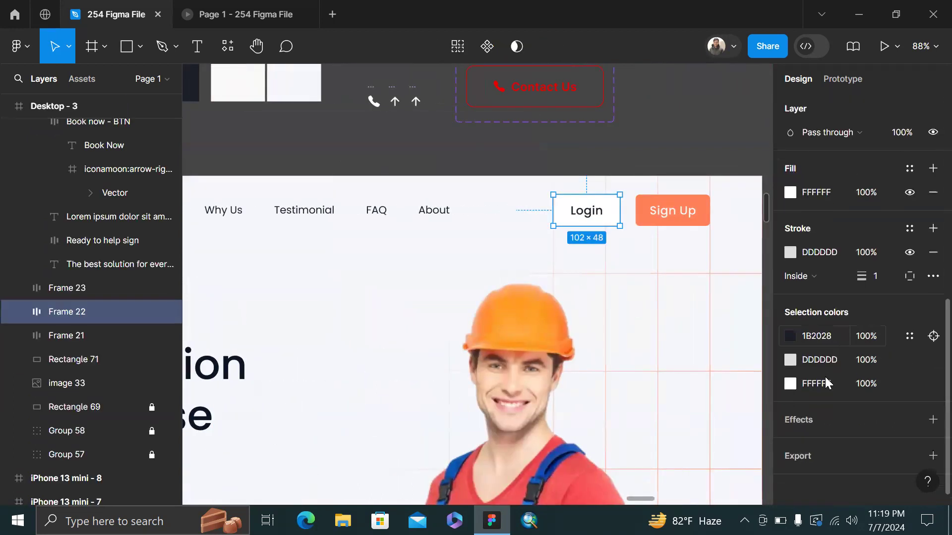
{"action": "left_click", "coordinate": [815, 252]}
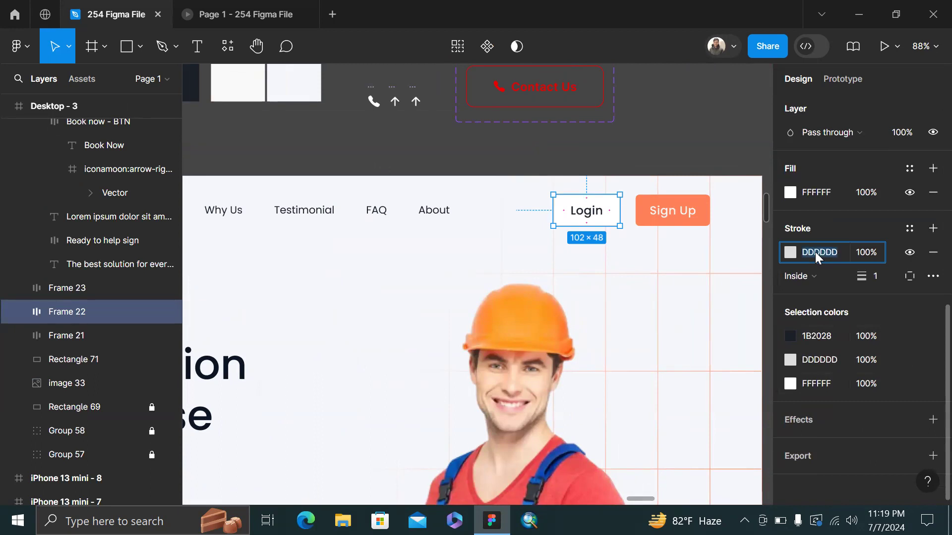
{"action": "scroll", "coordinate": [503, 245], "scroll_direction": "down", "scroll_amount": 3}
{"action": "scroll", "coordinate": [503, 244], "scroll_direction": "down", "scroll_amount": 2}
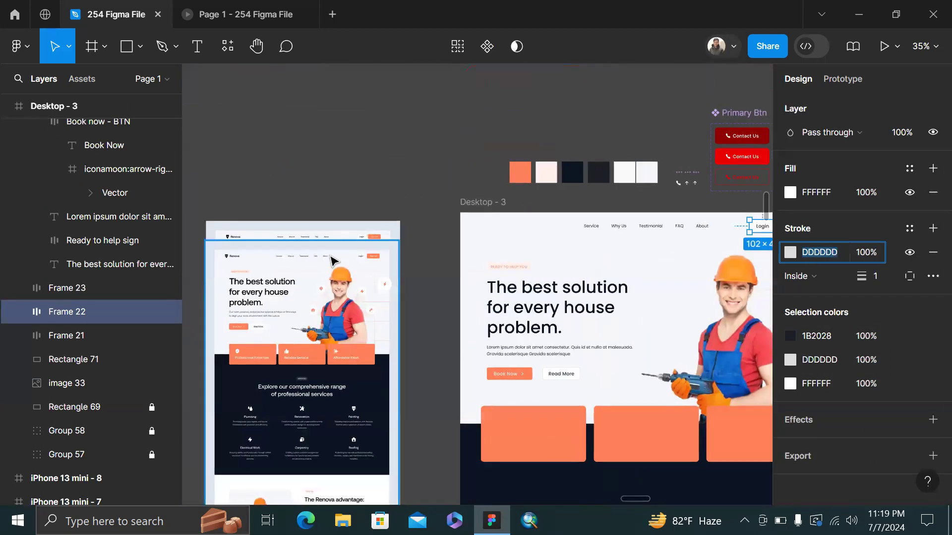
{"action": "scroll", "coordinate": [331, 260], "scroll_direction": "up", "scroll_amount": 3}
{"action": "scroll", "coordinate": [469, 319], "scroll_direction": "up", "scroll_amount": 2}
{"action": "scroll", "coordinate": [573, 383], "scroll_direction": "up", "scroll_amount": 2}
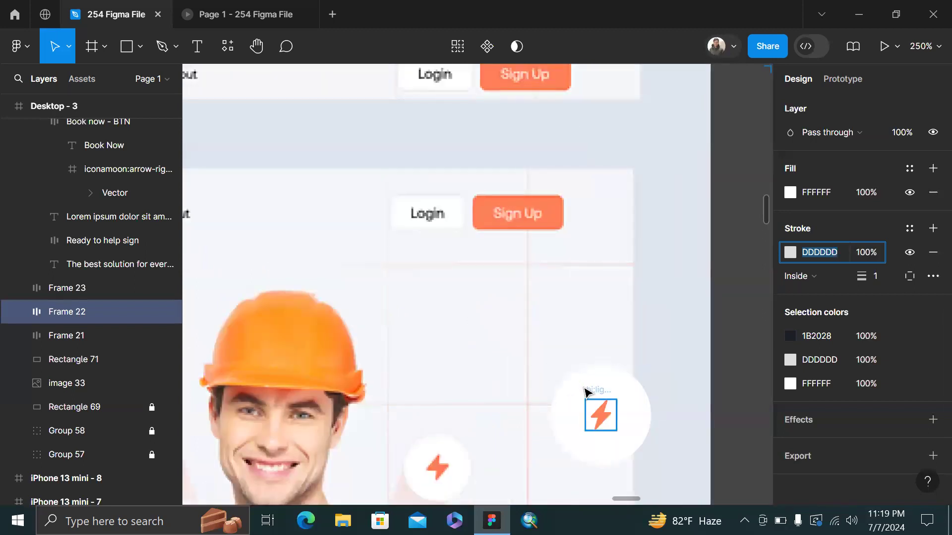
Give the white circle behind the bolt a light grey DDDDDD border
{"action": "left_click", "coordinate": [587, 392]}
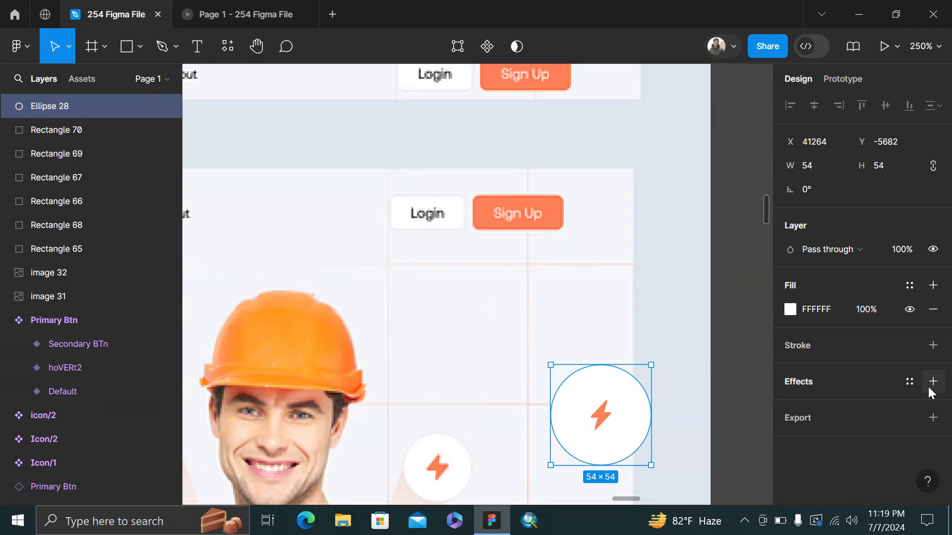
{"action": "left_click", "coordinate": [933, 346]}
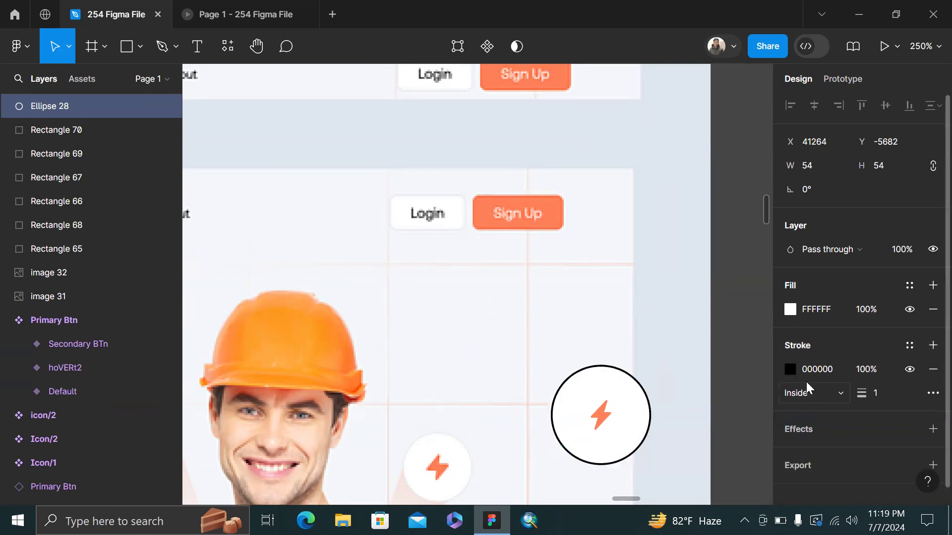
{"action": "type", "text": "DDDDDD"}
{"action": "key", "text": "Return"}
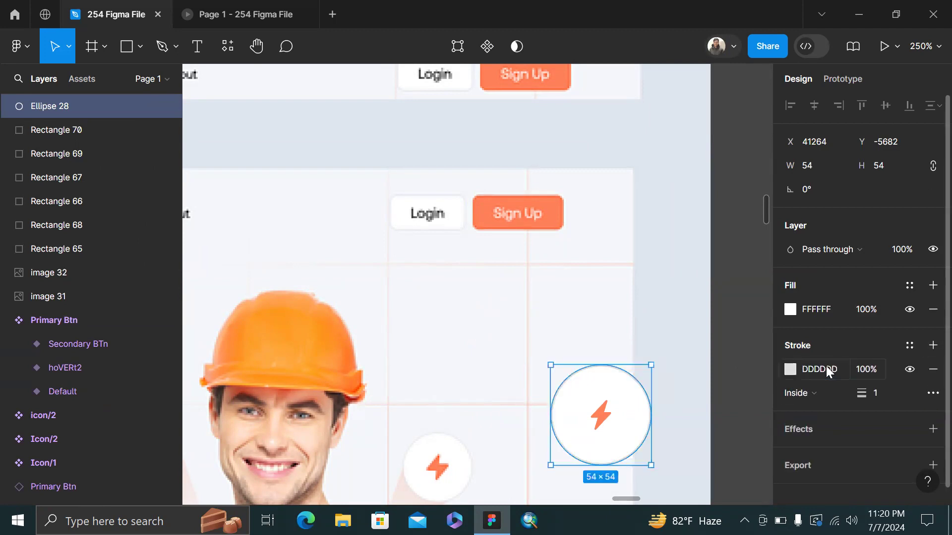
{"action": "scroll", "coordinate": [629, 157], "scroll_direction": "down", "scroll_amount": 1}
{"action": "scroll", "coordinate": [627, 208], "scroll_direction": "down", "scroll_amount": 2}
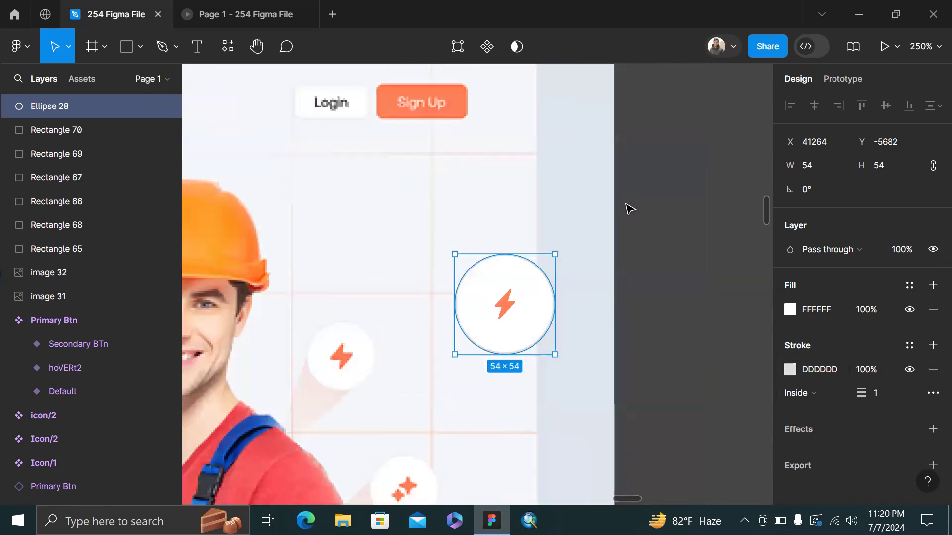
{"action": "left_click", "coordinate": [626, 208]}
{"action": "scroll", "coordinate": [453, 253], "scroll_direction": "up", "scroll_amount": 2}
{"action": "scroll", "coordinate": [337, 218], "scroll_direction": "up", "scroll_amount": 2}
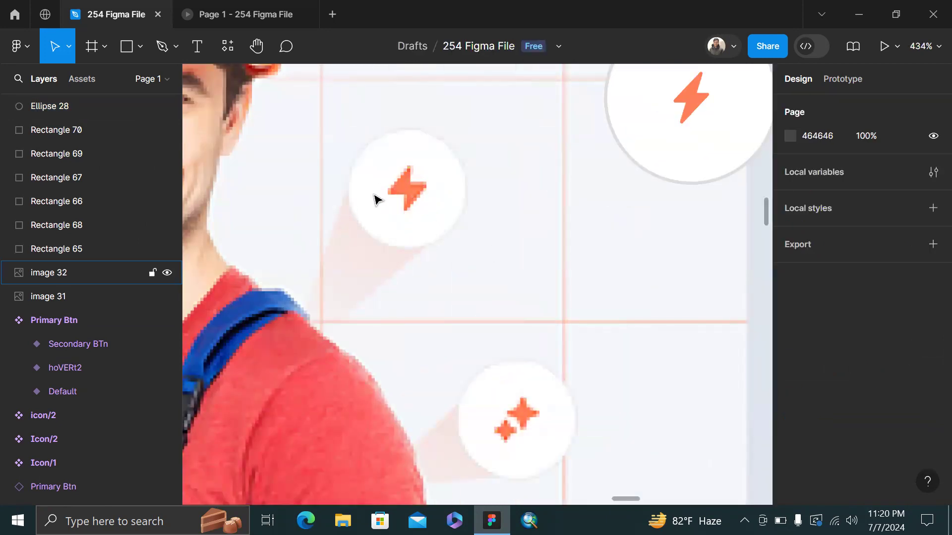
Group the large bolt icon with its white circle
{"action": "scroll", "coordinate": [375, 199], "scroll_direction": "right", "scroll_amount": 1}
{"action": "scroll", "coordinate": [368, 195], "scroll_direction": "down", "scroll_amount": 3}
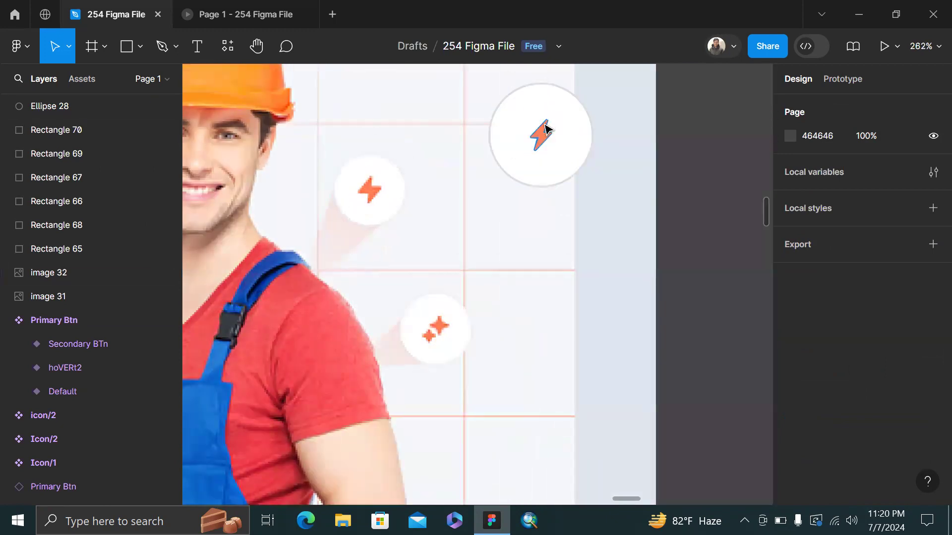
{"action": "left_click", "coordinate": [546, 130]}
{"action": "key", "text": "Escape"}
{"action": "left_click", "coordinate": [547, 103]}
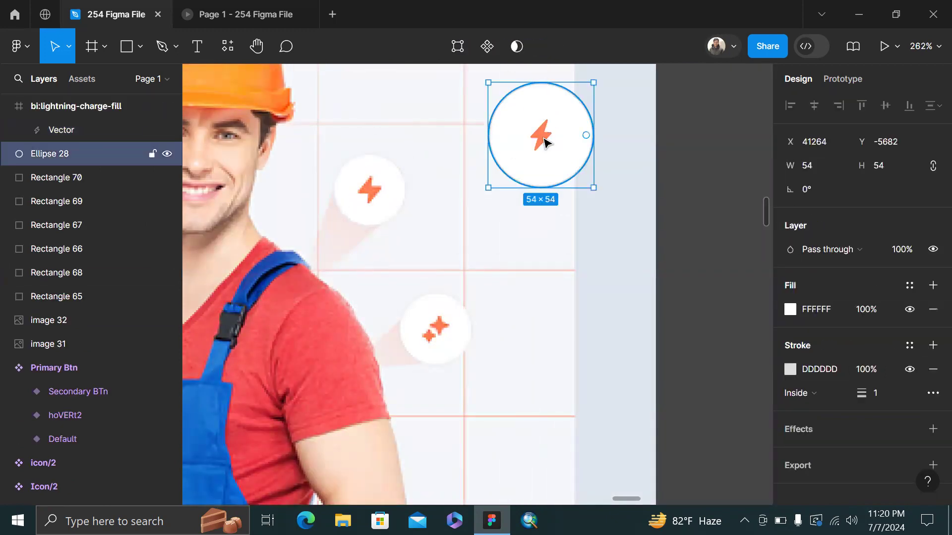
{"action": "left_click", "coordinate": [546, 142], "text": "shift"}
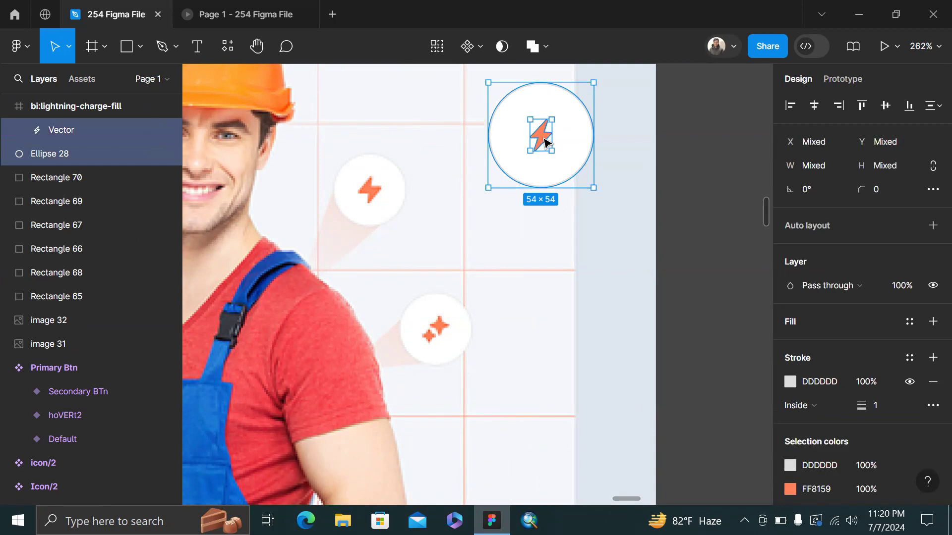
{"action": "key", "text": "ctrl+g"}
Select the hero background image and switch to the Ellipse tool
{"action": "scroll", "coordinate": [544, 139], "scroll_direction": "down", "scroll_amount": 5}
{"action": "scroll", "coordinate": [532, 147], "scroll_direction": "up", "scroll_amount": 5}
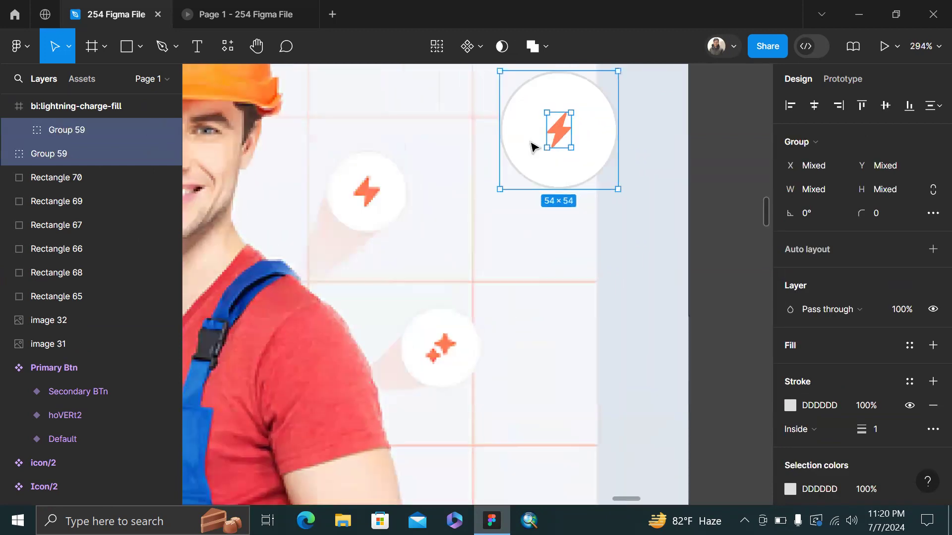
{"action": "scroll", "coordinate": [532, 147], "scroll_direction": "up", "scroll_amount": 3}
{"action": "left_click", "coordinate": [493, 187]}
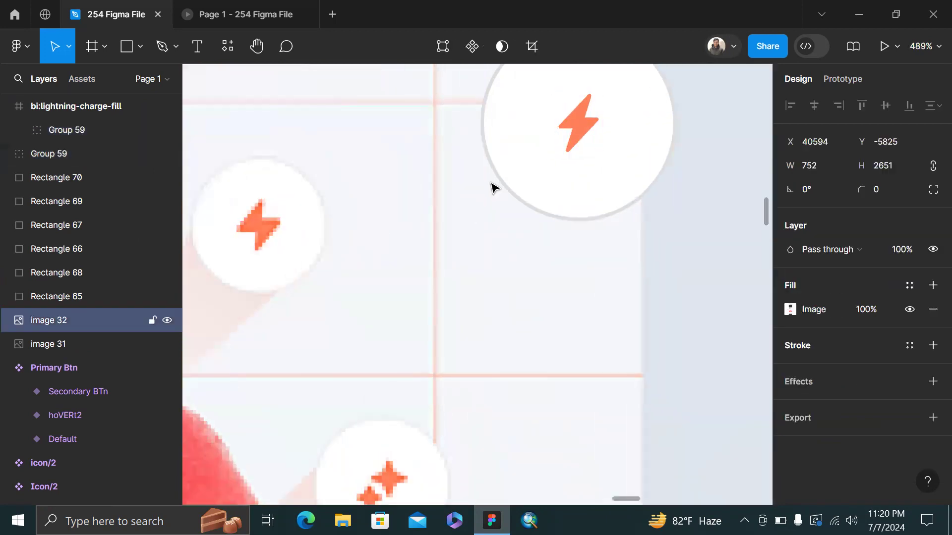
{"action": "scroll", "coordinate": [417, 239], "scroll_direction": "left", "scroll_amount": 3}
{"action": "scroll", "coordinate": [511, 227], "scroll_direction": "down", "scroll_amount": 2}
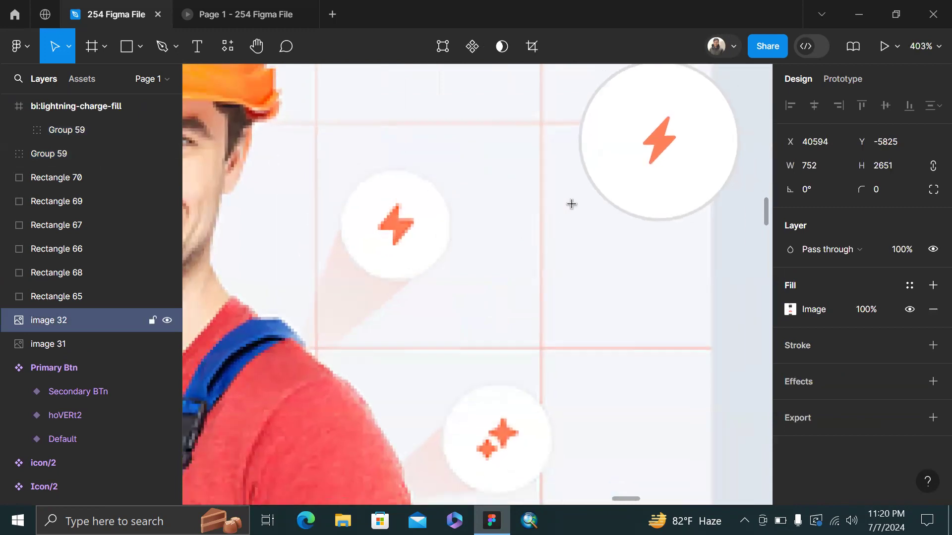
{"action": "key", "text": "o"}
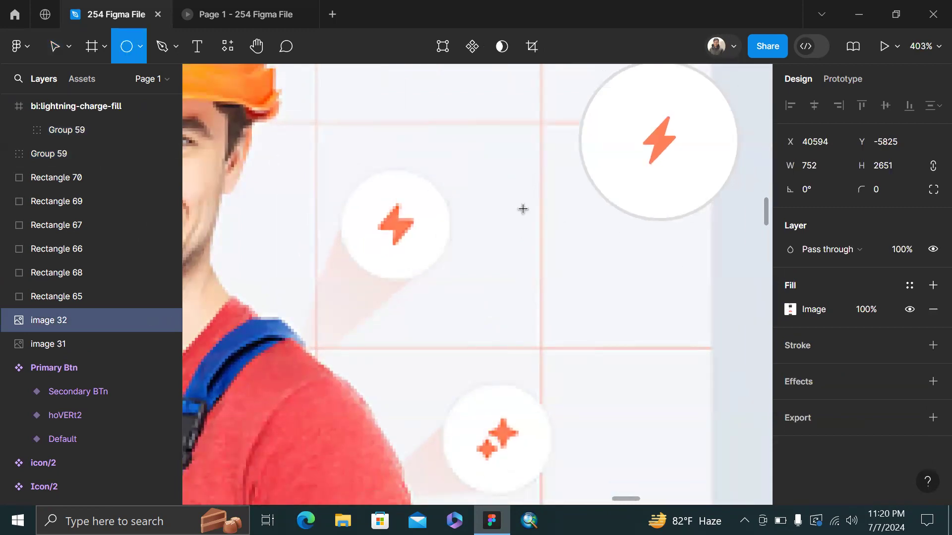
{"action": "mouse_move", "coordinate": [519, 207]}
{"action": "left_mouse_down"}
{"action": "mouse_move", "coordinate": [616, 255]}
{"action": "mouse_move", "coordinate": [579, 250]}
{"action": "left_mouse_up"}
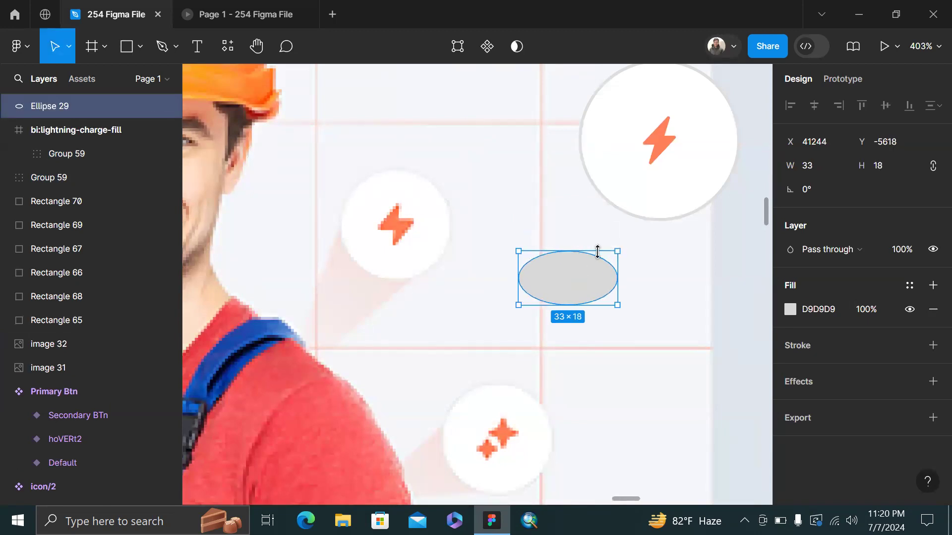
{"action": "left_click_drag", "start_coordinate": [597, 283], "coordinate": [595, 169]}
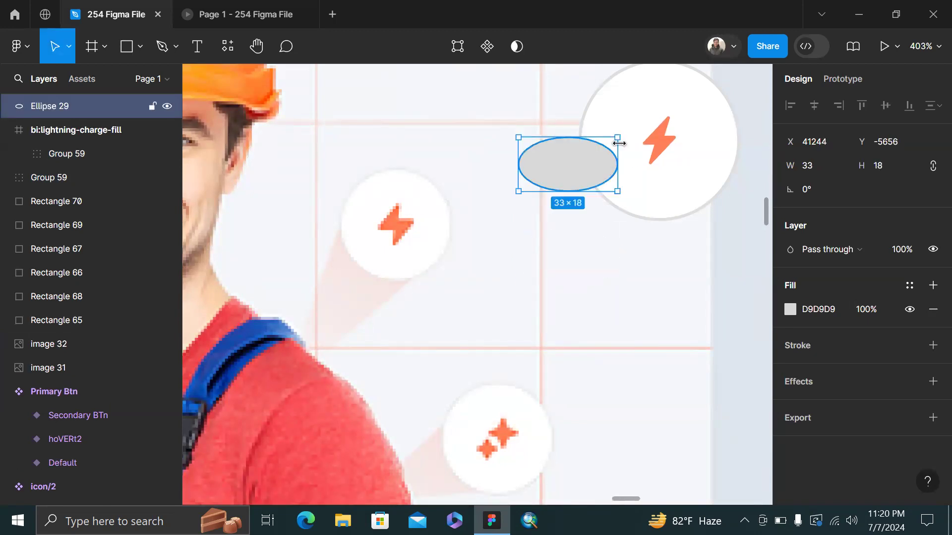
{"action": "left_click_drag", "start_coordinate": [622, 129], "coordinate": [593, 109]}
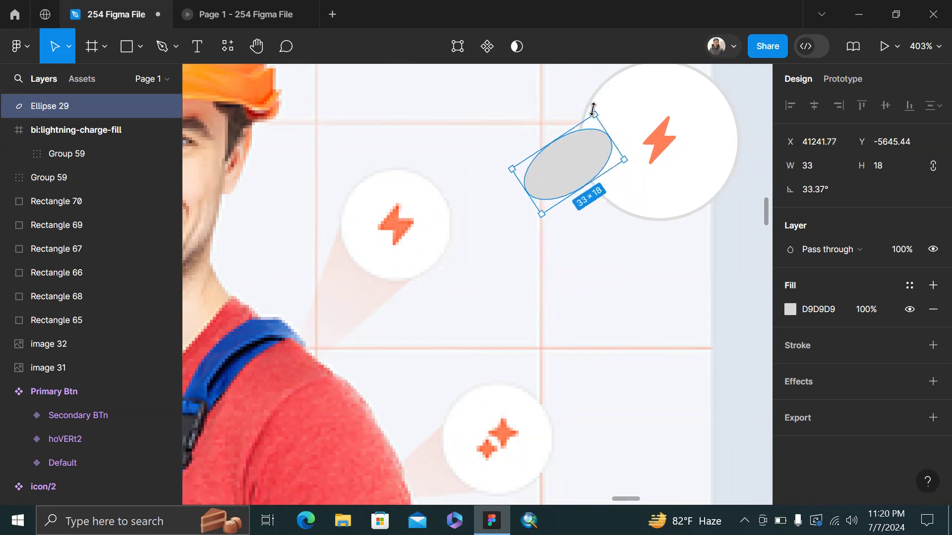
{"action": "left_click_drag", "start_coordinate": [570, 165], "coordinate": [583, 167]}
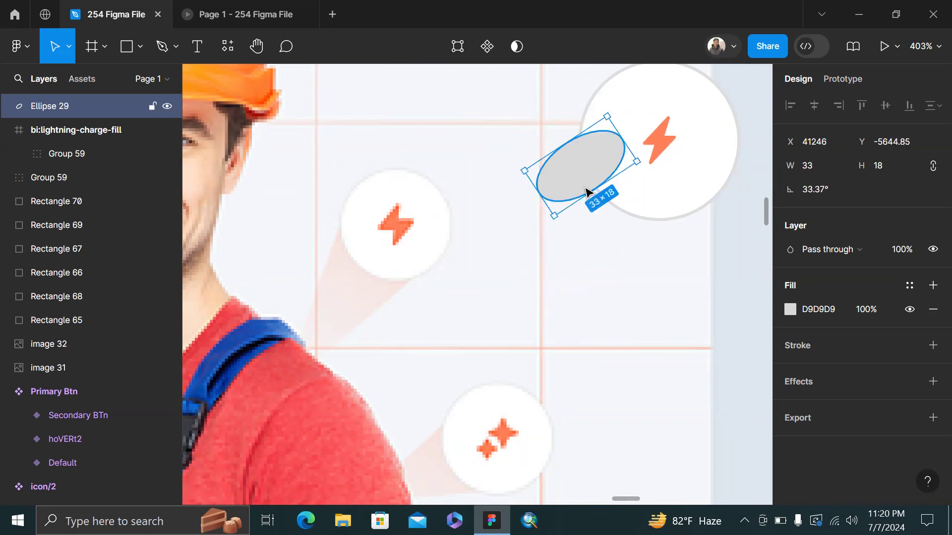
{"action": "key", "text": "Down"}
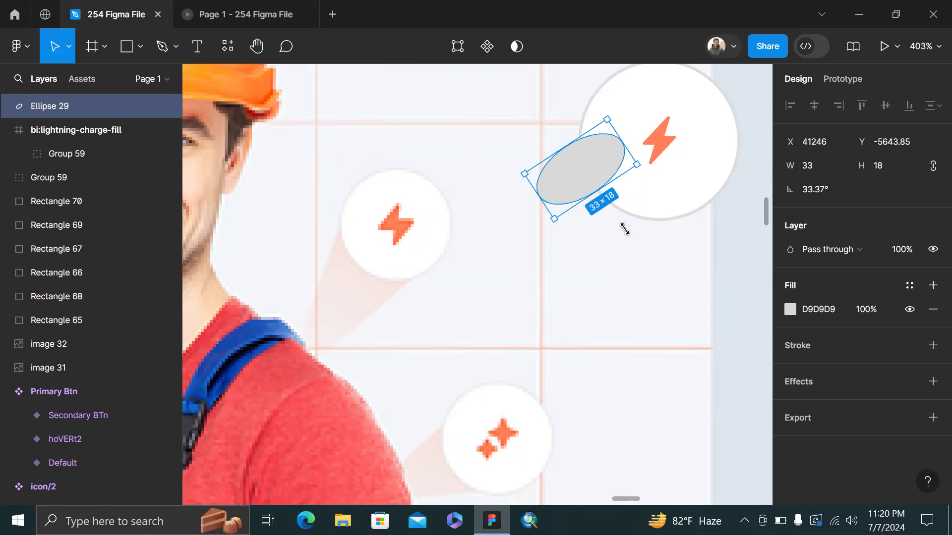
{"action": "left_click_drag", "start_coordinate": [624, 229], "coordinate": [551, 211]}
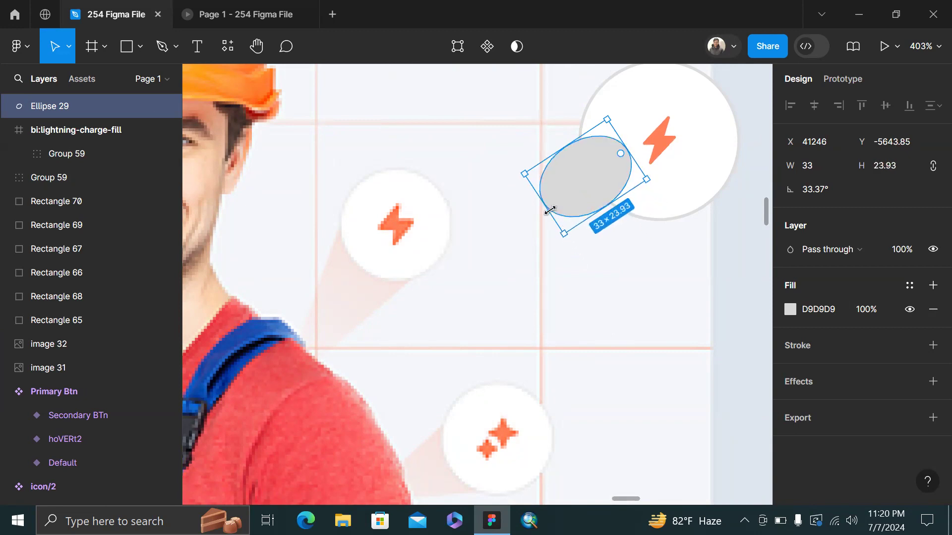
{"action": "left_click_drag", "start_coordinate": [492, 291], "coordinate": [478, 295]}
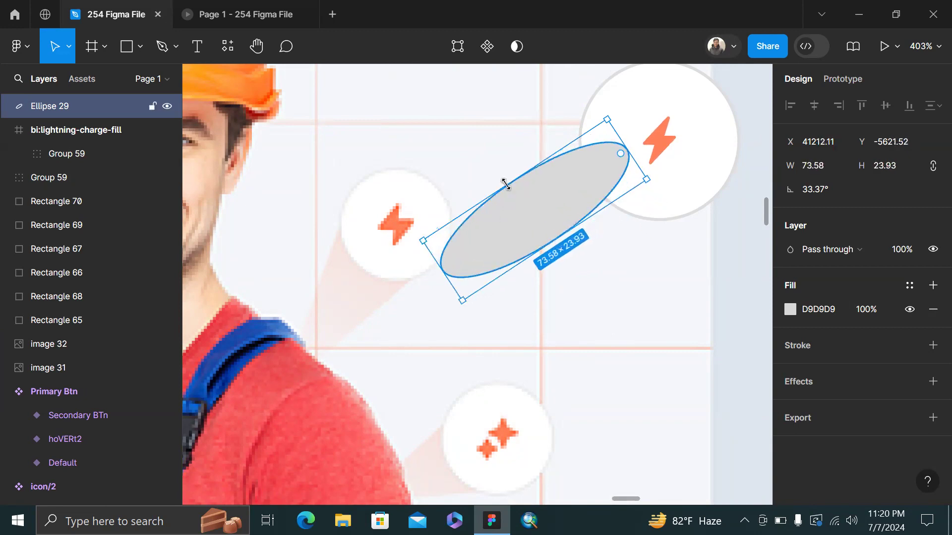
{"action": "mouse_move", "coordinate": [506, 187]}
{"action": "left_mouse_down"}
{"action": "mouse_move", "coordinate": [516, 192]}
{"action": "mouse_move", "coordinate": [532, 177]}
{"action": "left_mouse_up"}
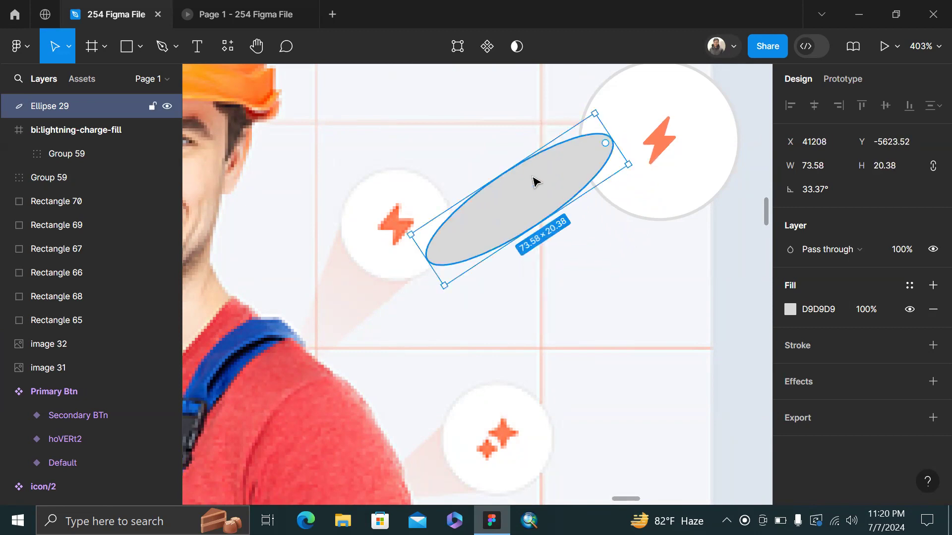
{"action": "key", "text": "Delete"}
{"action": "key", "text": "p"}
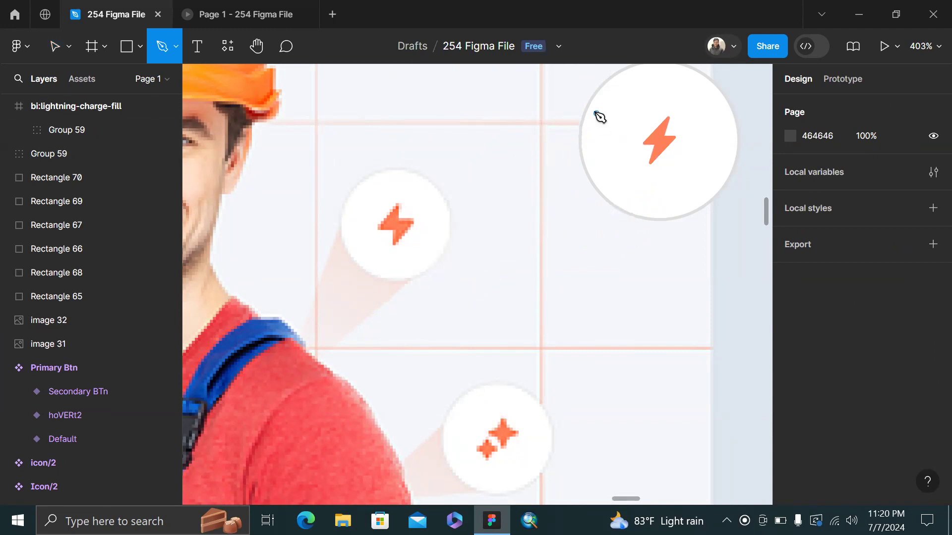
Draw a solid black triangle extending down-left from the large bolt circle
{"action": "left_click", "coordinate": [581, 126]}
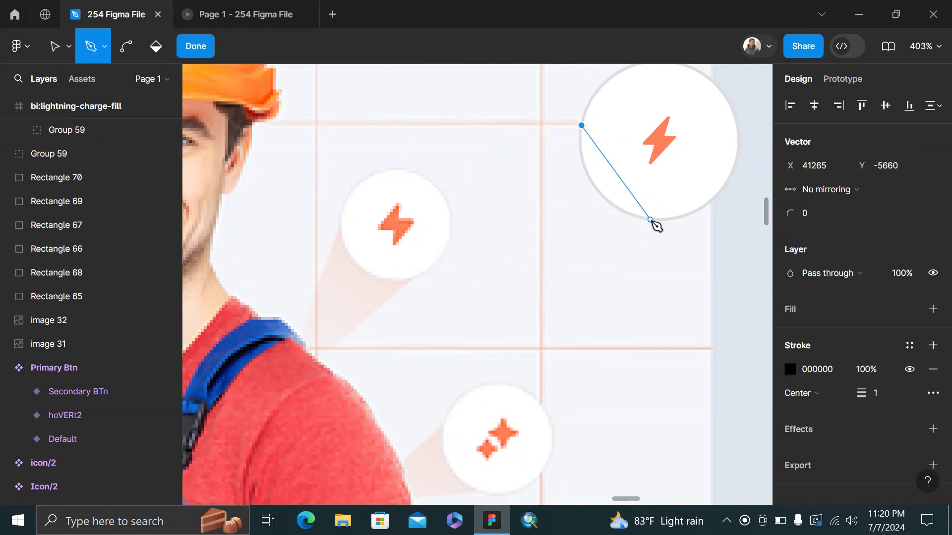
{"action": "left_click", "coordinate": [652, 221]}
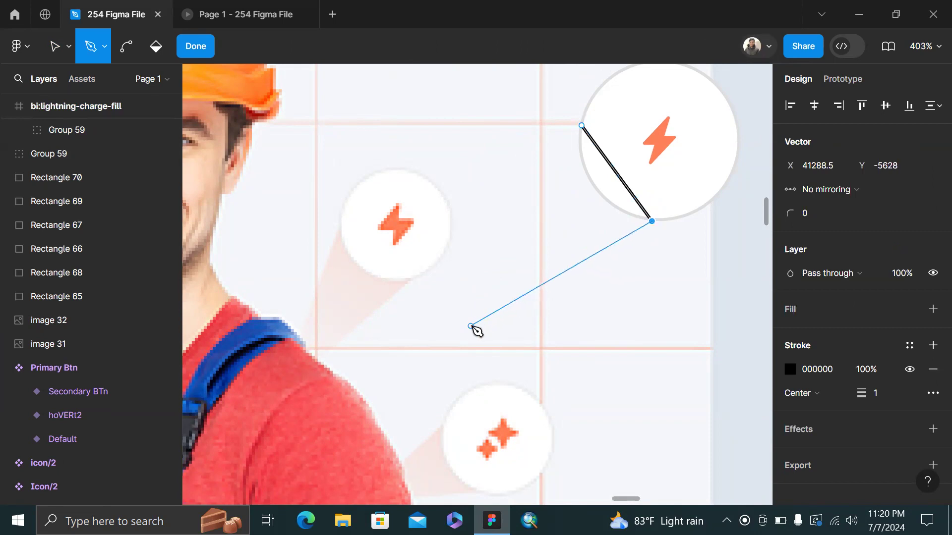
{"action": "left_click", "coordinate": [444, 309]}
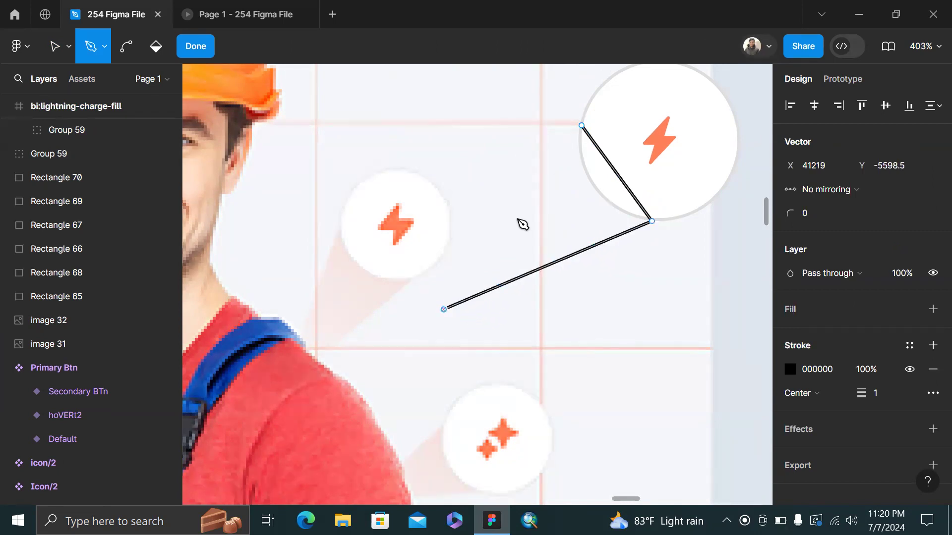
{"action": "left_click", "coordinate": [582, 127]}
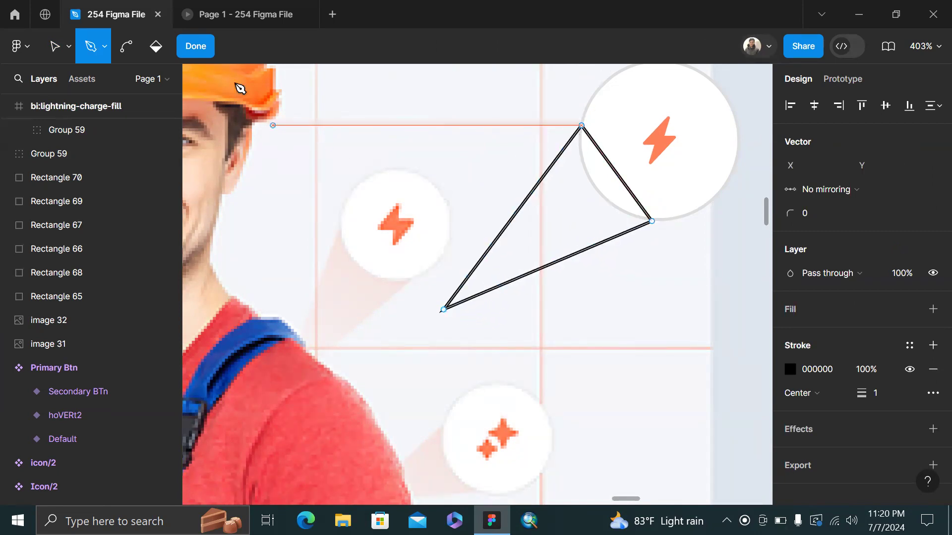
{"action": "left_click", "coordinate": [201, 49]}
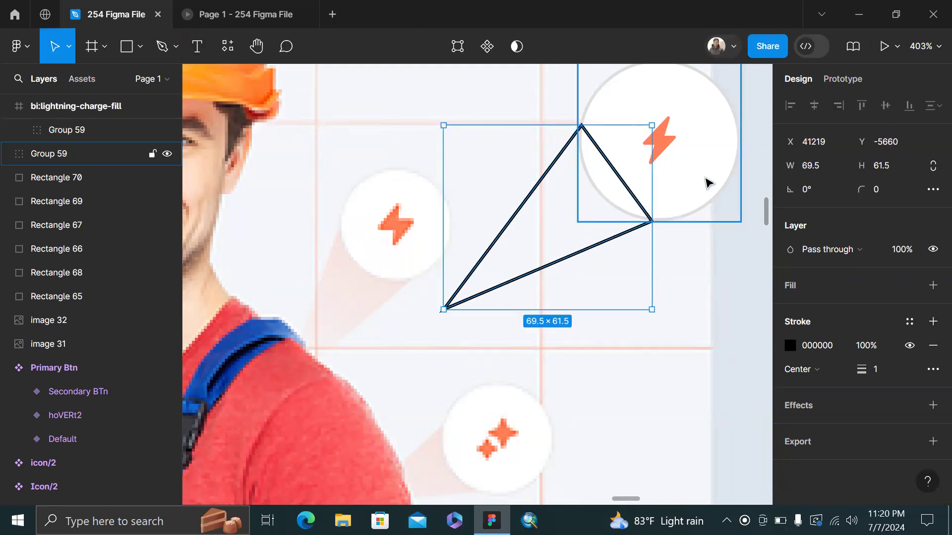
{"action": "key", "text": "shift+x"}
Bring the large circle group in front of the black triangle
{"action": "left_click", "coordinate": [680, 180]}
{"action": "right_click", "coordinate": [693, 183]}
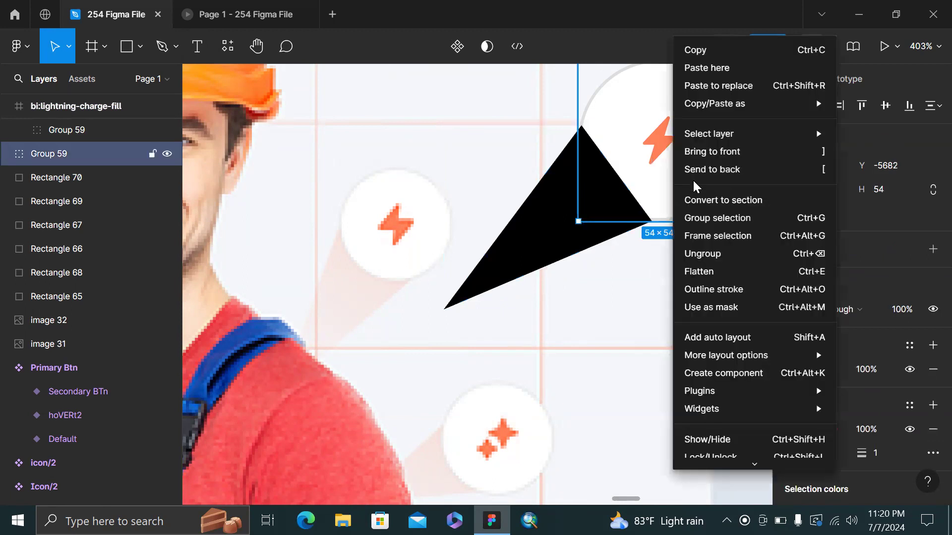
{"action": "left_click", "coordinate": [727, 152]}
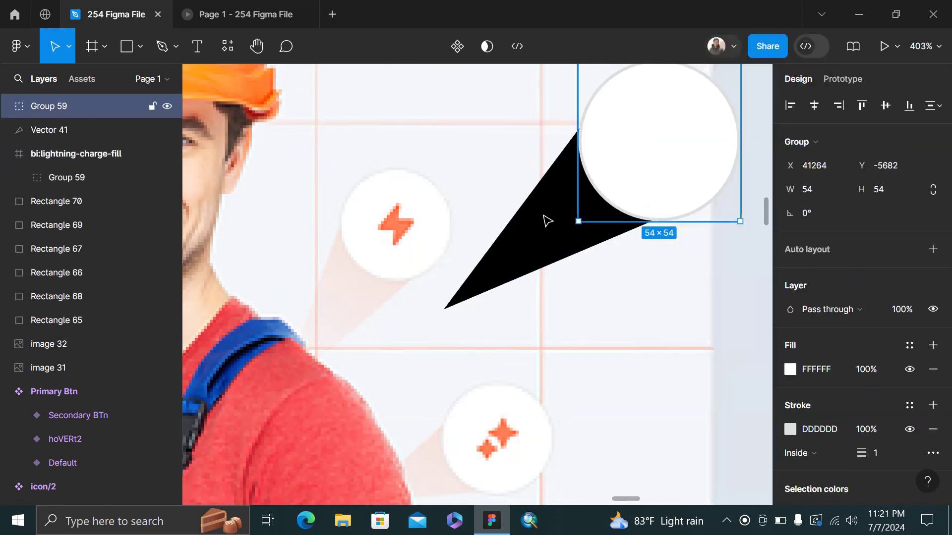
{"action": "left_click", "coordinate": [548, 220]}
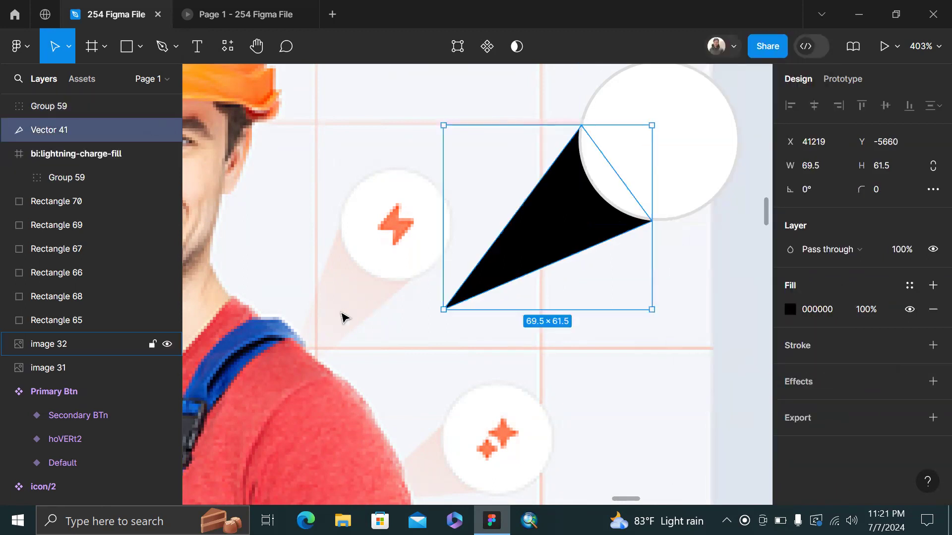
{"action": "scroll", "coordinate": [341, 318], "scroll_direction": "up", "scroll_amount": 1}
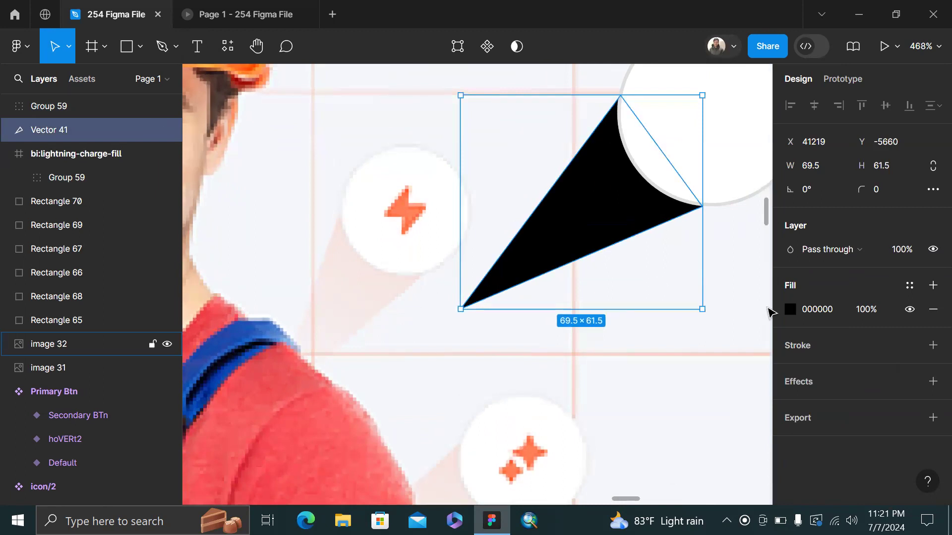
Switch the triangle's fill to a linear gradient with its end at the beam's tip
{"action": "left_click", "coordinate": [790, 310]}
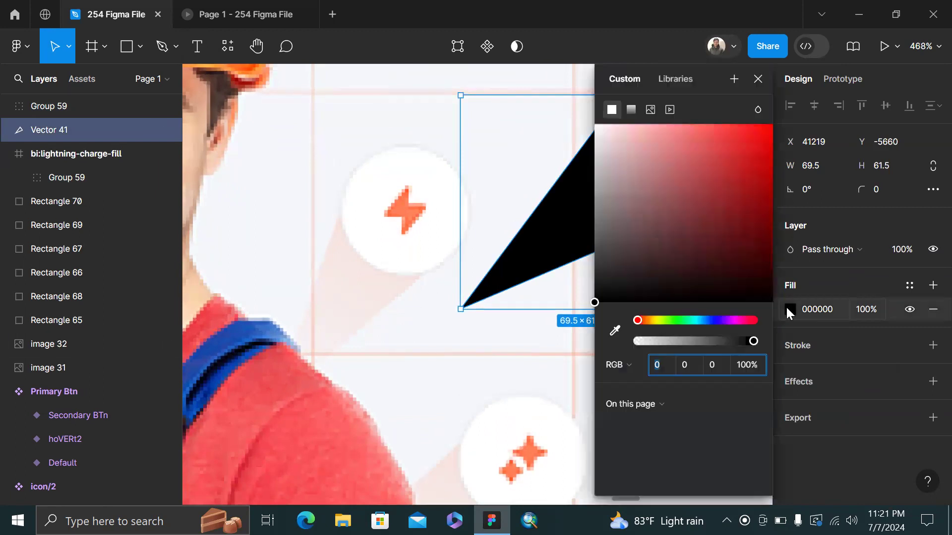
{"action": "left_click", "coordinate": [632, 110]}
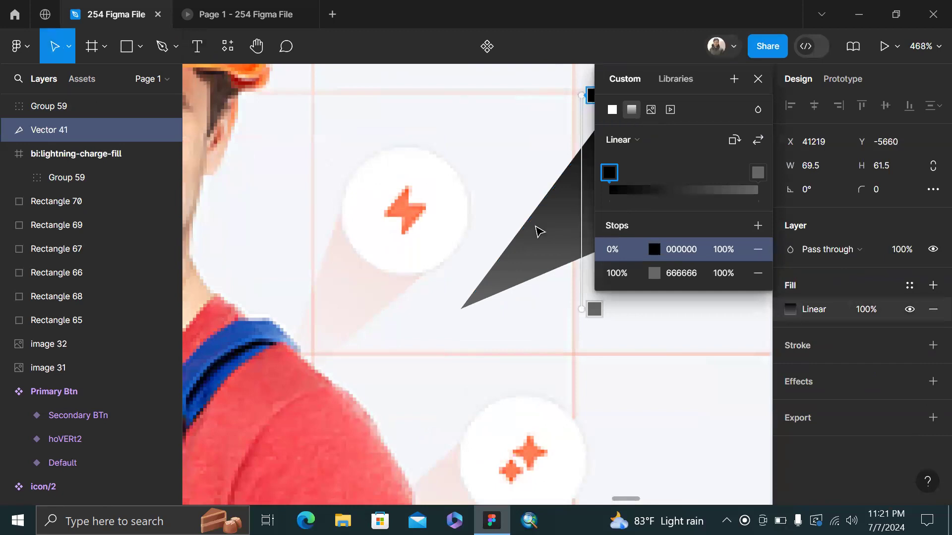
{"action": "scroll", "coordinate": [540, 232], "scroll_direction": "right", "scroll_amount": 4}
{"action": "mouse_move", "coordinate": [477, 145]}
{"action": "left_mouse_down"}
{"action": "mouse_move", "coordinate": [481, 156]}
{"action": "mouse_move", "coordinate": [396, 120]}
{"action": "mouse_move", "coordinate": [464, 155]}
{"action": "left_mouse_up"}
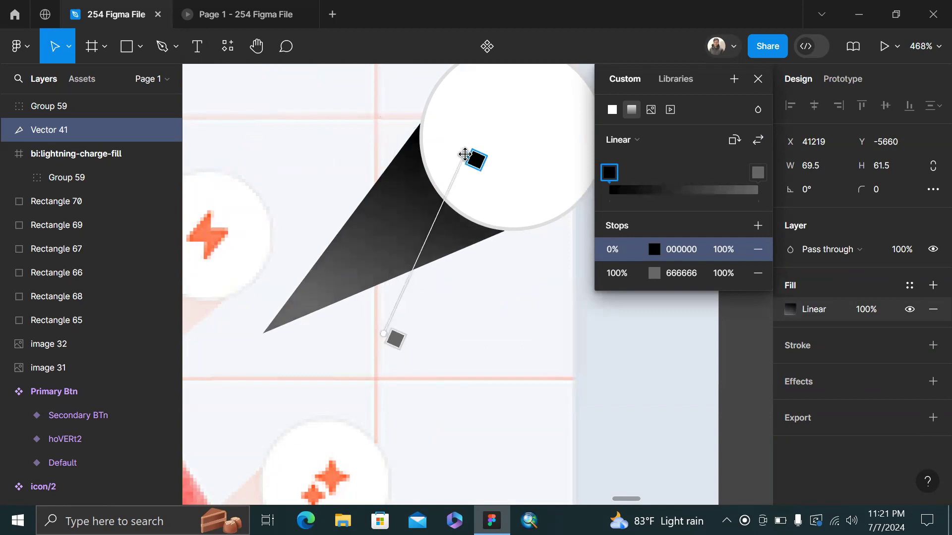
{"action": "left_click", "coordinate": [394, 339]}
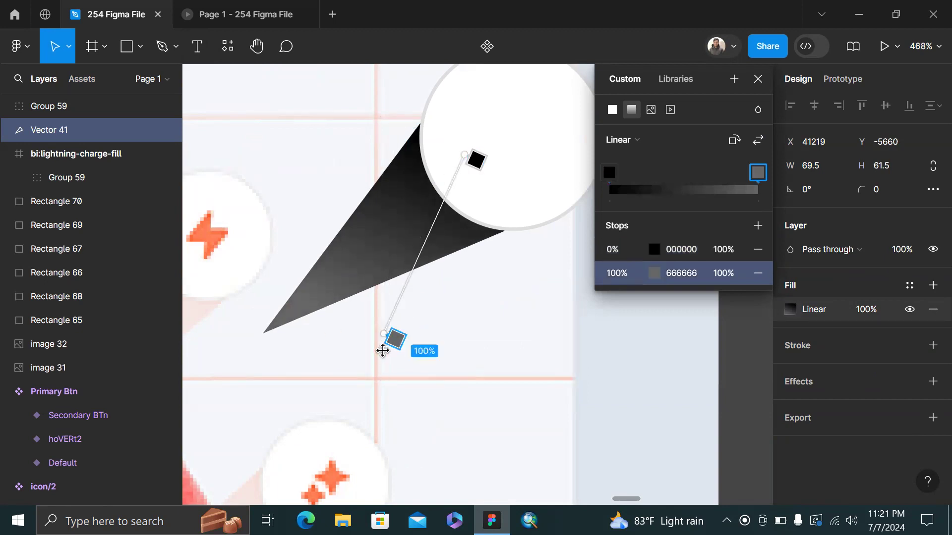
{"action": "left_click_drag", "start_coordinate": [383, 334], "coordinate": [268, 326]}
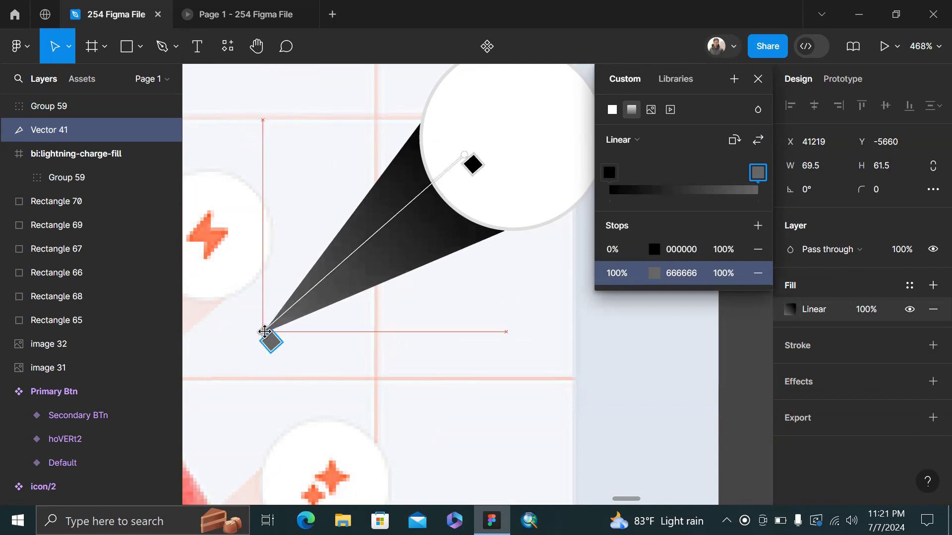
{"action": "scroll", "coordinate": [260, 326], "scroll_direction": "down", "scroll_amount": 3, "text": "ctrl"}
{"action": "scroll", "coordinate": [260, 326], "scroll_direction": "down", "scroll_amount": 2, "text": "ctrl"}
{"action": "scroll", "coordinate": [261, 327], "scroll_direction": "down", "scroll_amount": 2, "text": "ctrl"}
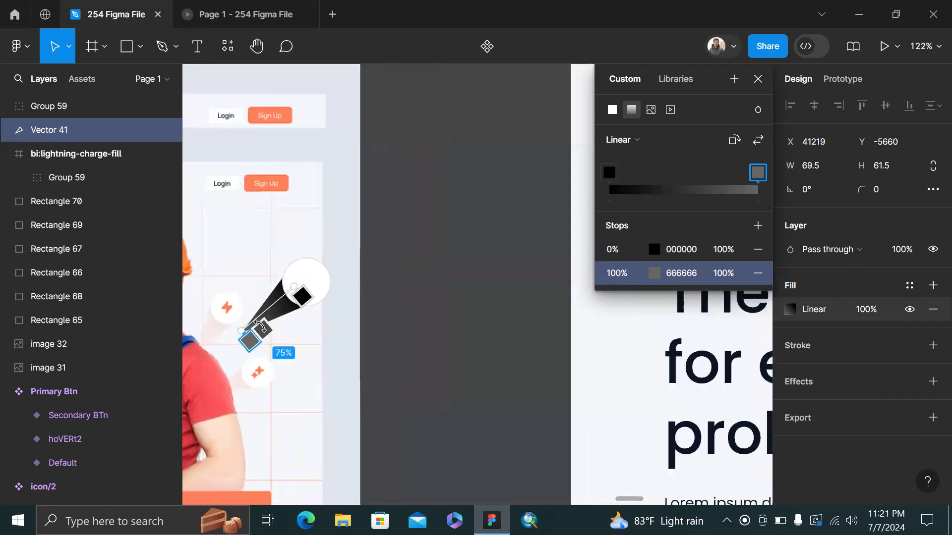
{"action": "scroll", "coordinate": [261, 330], "scroll_direction": "down", "scroll_amount": 3, "text": "ctrl"}
{"action": "scroll", "coordinate": [298, 317], "scroll_direction": "right", "scroll_amount": 2}
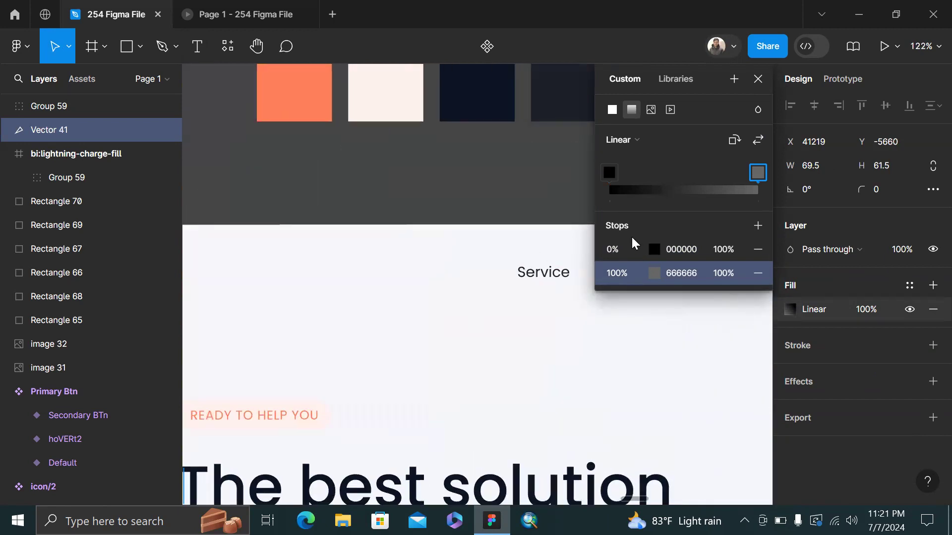
Sample the pale pink swatch for both gradient stops and lighten the end to near-white
{"action": "left_click", "coordinate": [646, 248]}
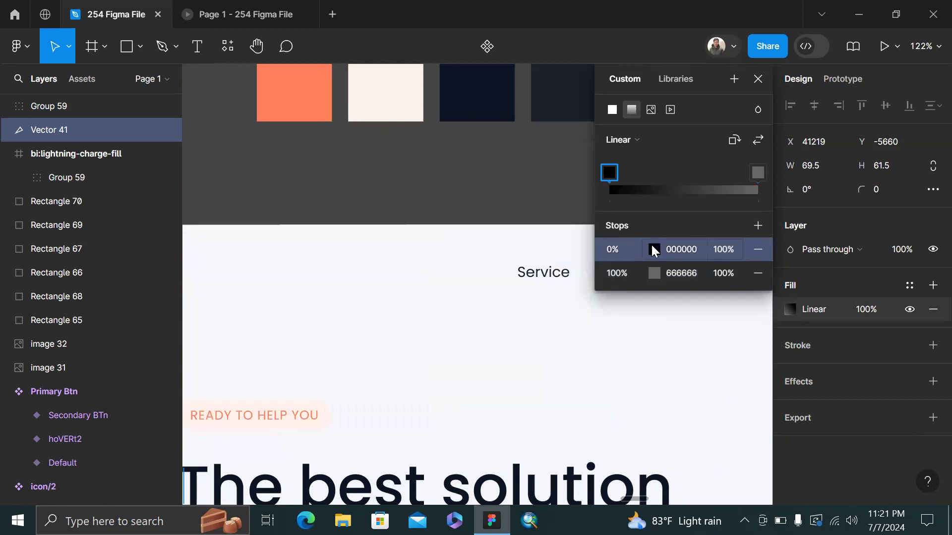
{"action": "left_click", "coordinate": [654, 249]}
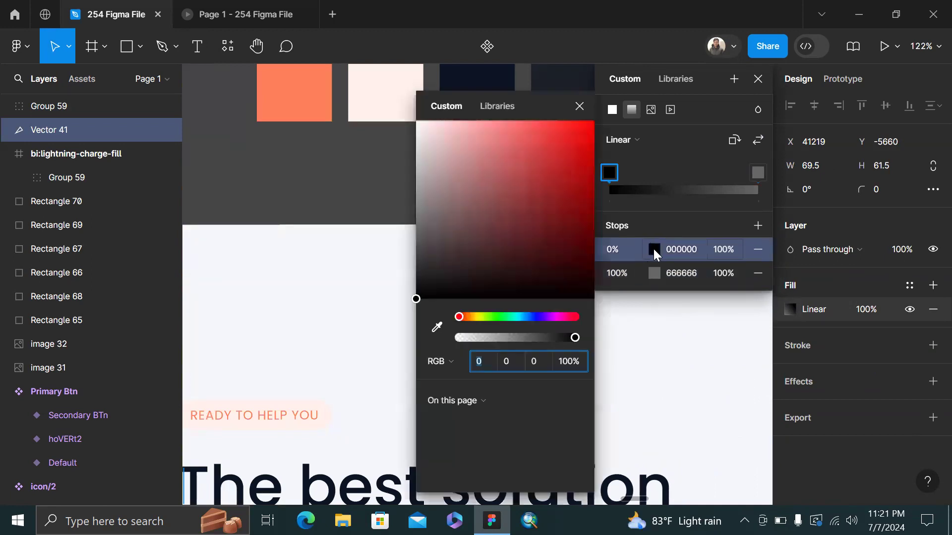
{"action": "left_click", "coordinate": [439, 321]}
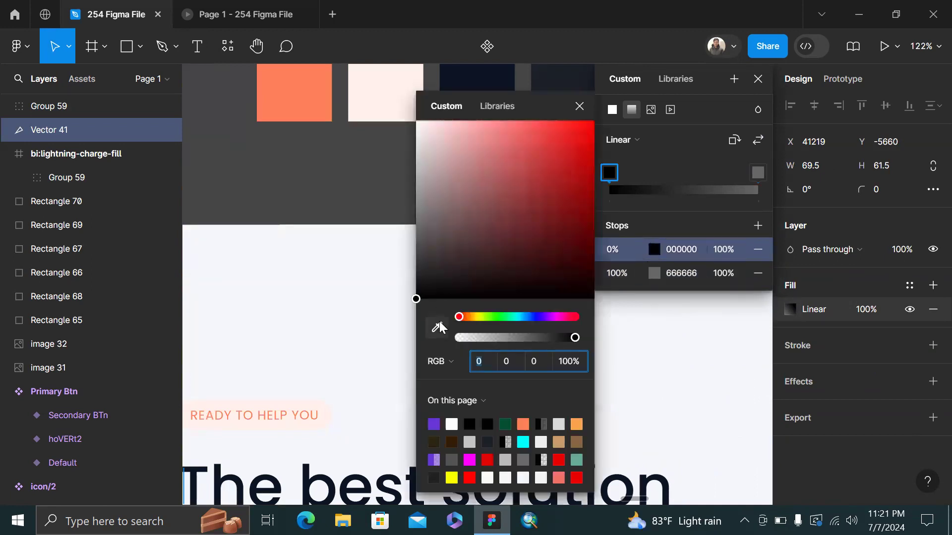
{"action": "left_click", "coordinate": [377, 81]}
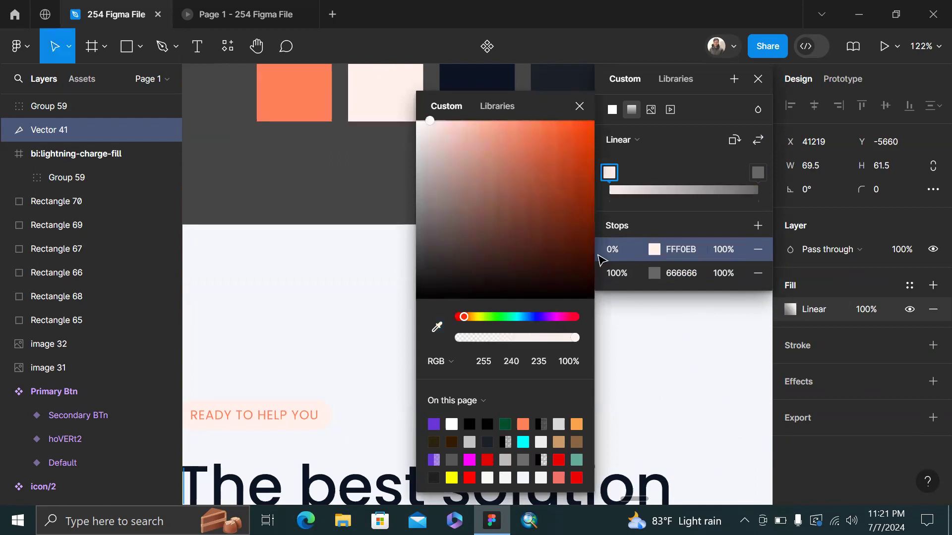
{"action": "left_click", "coordinate": [653, 279]}
{"action": "left_click", "coordinate": [435, 328]}
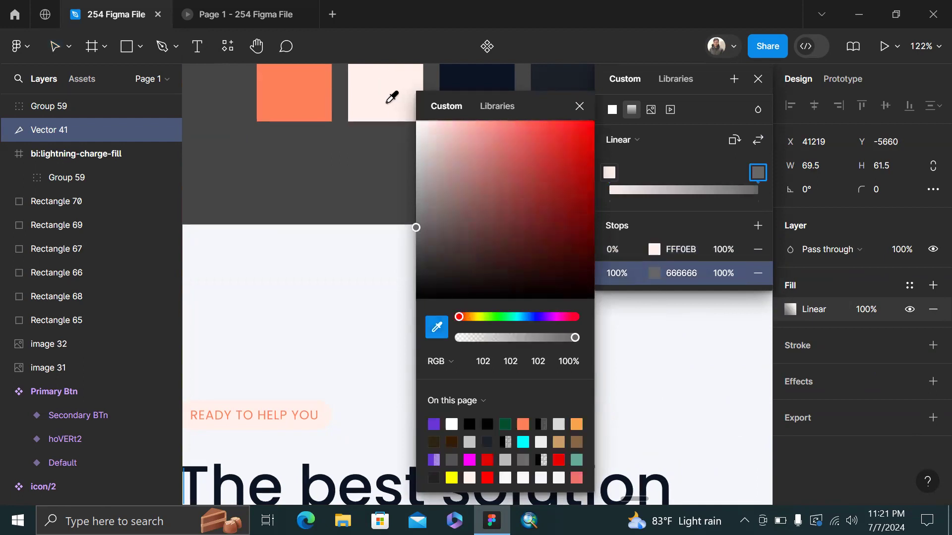
{"action": "left_click", "coordinate": [387, 102]}
{"action": "left_click_drag", "start_coordinate": [429, 119], "coordinate": [424, 121]}
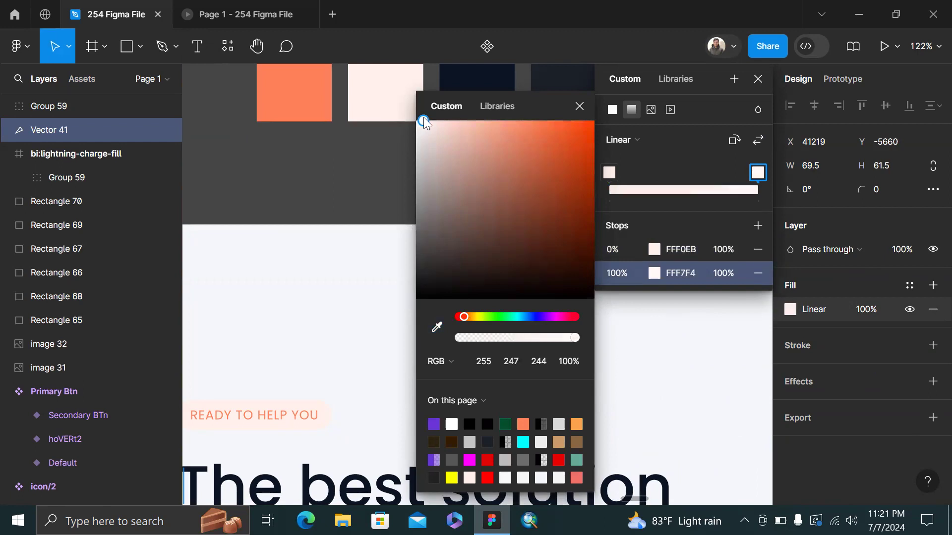
{"action": "scroll", "coordinate": [364, 167], "scroll_direction": "left", "scroll_amount": 5}
Set the triangular beam's fill opacity to 60%
{"action": "left_click", "coordinate": [372, 164]}
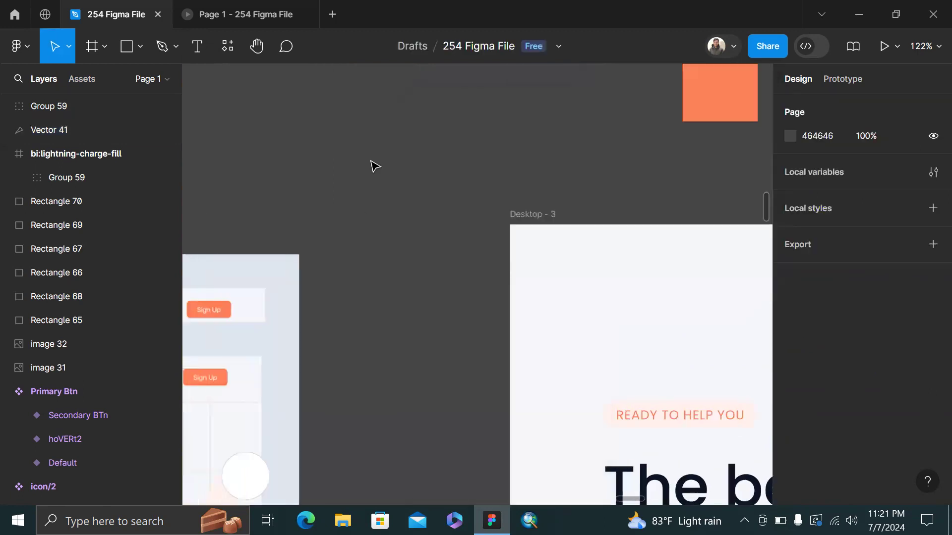
{"action": "scroll", "coordinate": [371, 164], "scroll_direction": "left", "scroll_amount": 3}
{"action": "scroll", "coordinate": [321, 316], "scroll_direction": "up", "scroll_amount": 3}
{"action": "scroll", "coordinate": [321, 316], "scroll_direction": "up", "scroll_amount": 3}
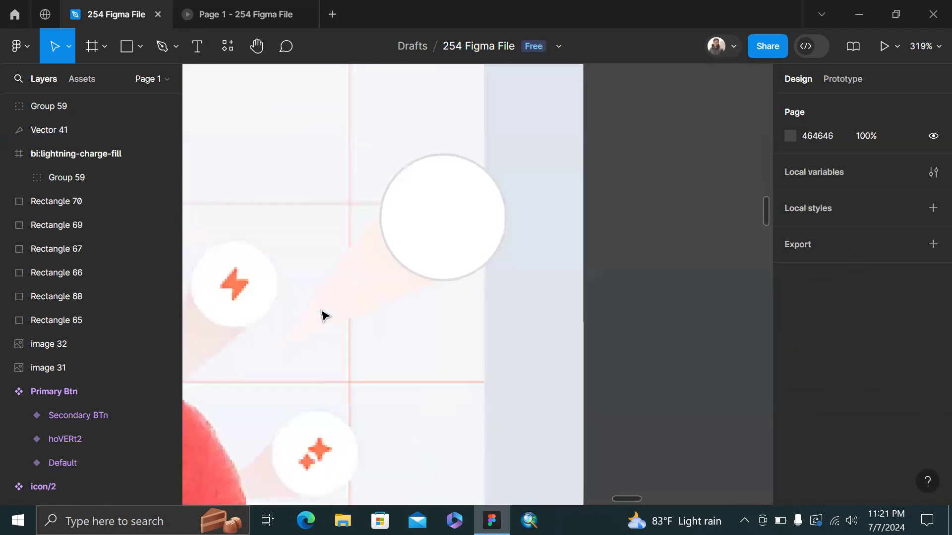
{"action": "left_click", "coordinate": [363, 292]}
{"action": "scroll", "coordinate": [391, 278], "scroll_direction": "left", "scroll_amount": 5}
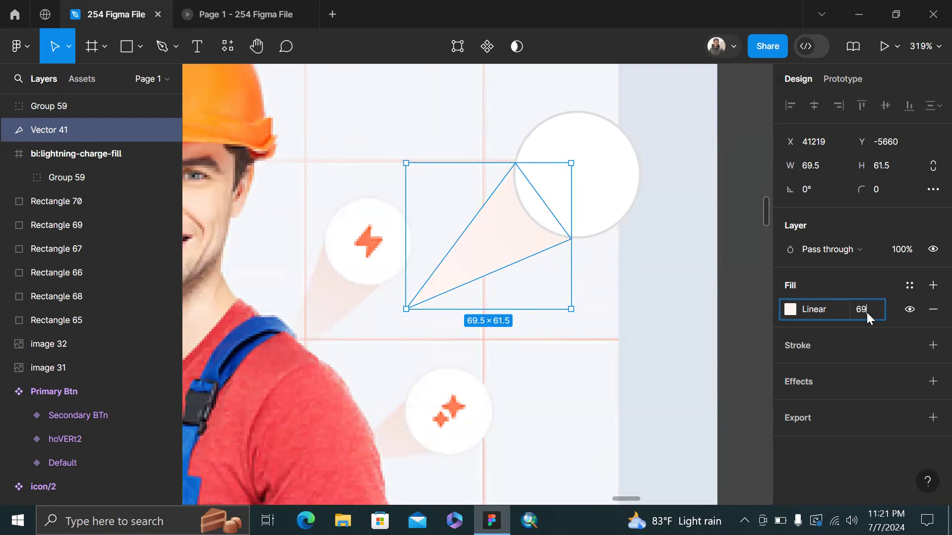
{"action": "type", "text": "0"}
{"action": "key", "text": "Return"}
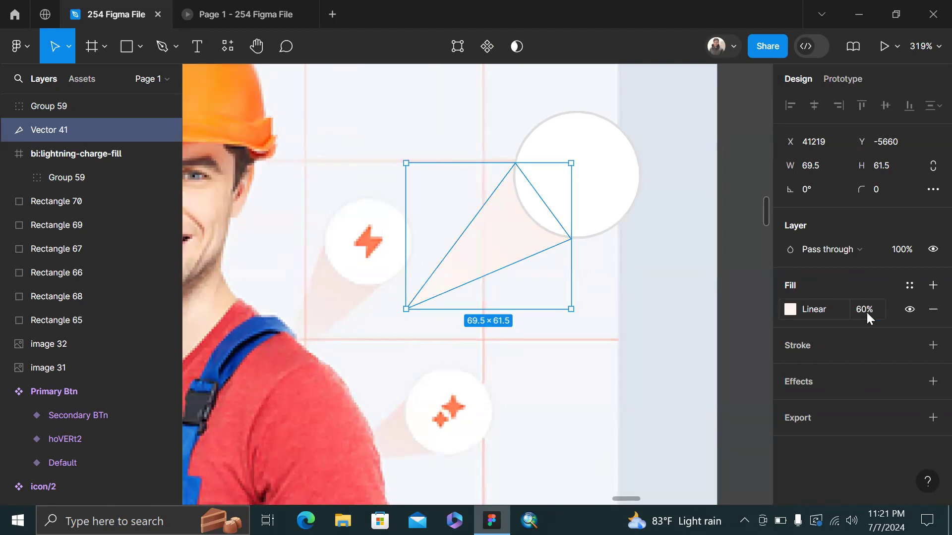
{"action": "left_click", "coordinate": [738, 230]}
{"action": "left_click", "coordinate": [500, 228]}
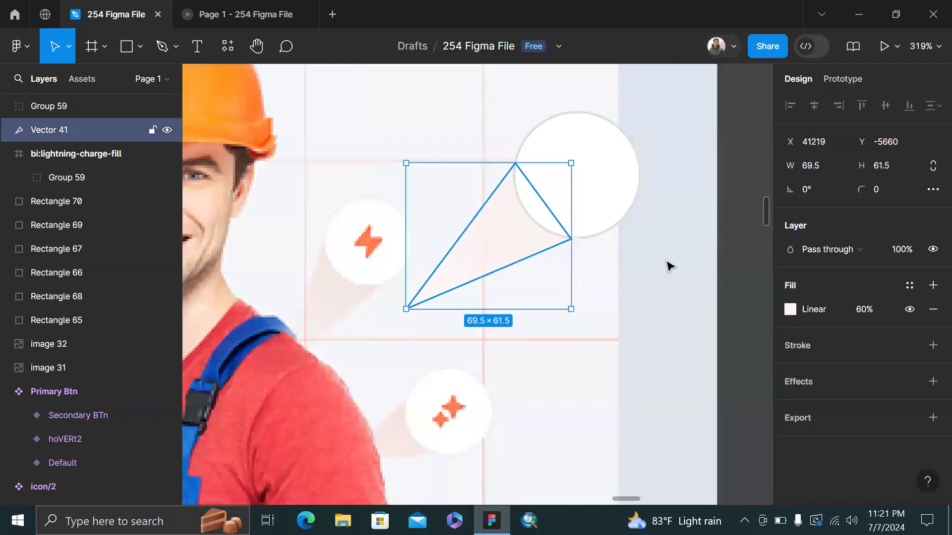
Make the gradient's starting stop a deeper peach, FFD8CD
{"action": "left_click", "coordinate": [790, 309]}
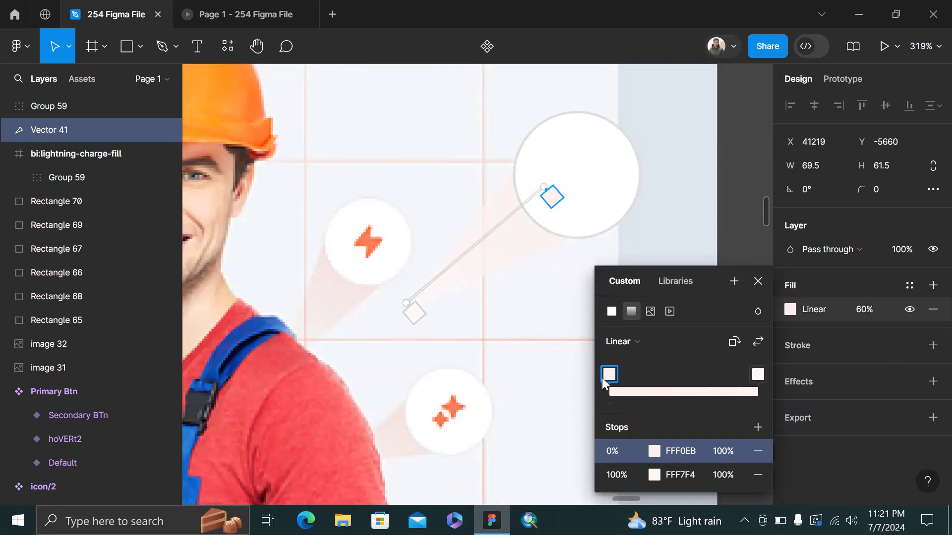
{"action": "left_click", "coordinate": [654, 452]}
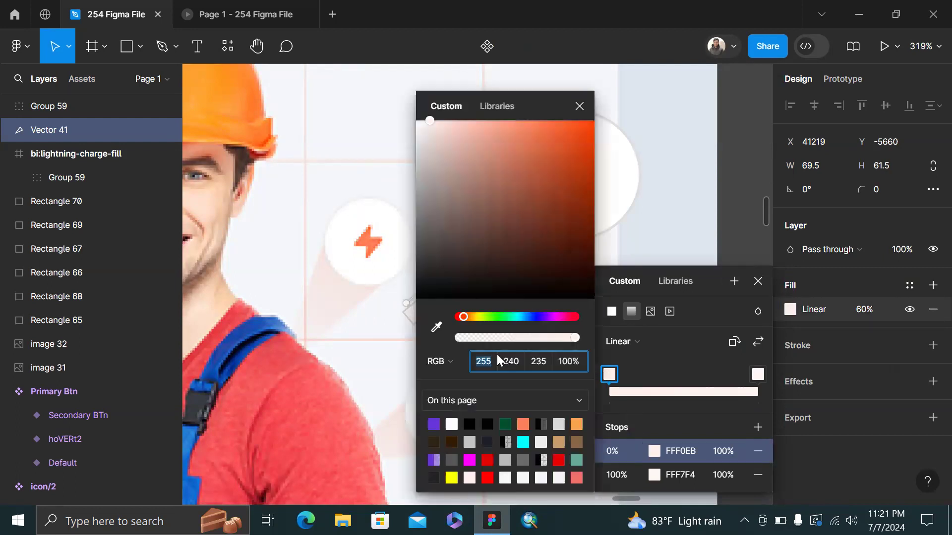
{"action": "left_click", "coordinate": [437, 328]}
{"action": "left_click", "coordinate": [324, 263]}
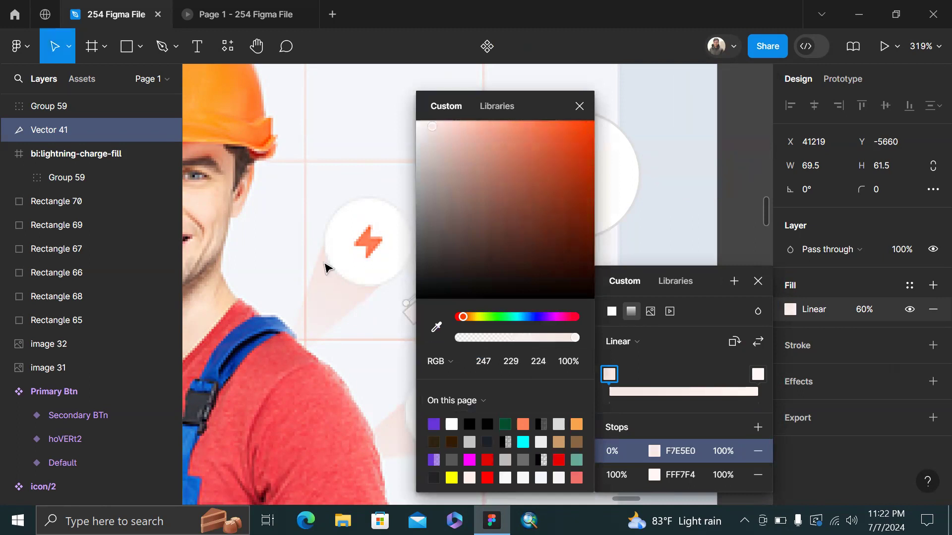
{"action": "scroll", "coordinate": [323, 262], "scroll_direction": "right", "scroll_amount": 4}
{"action": "scroll", "coordinate": [323, 261], "scroll_direction": "right", "scroll_amount": 1}
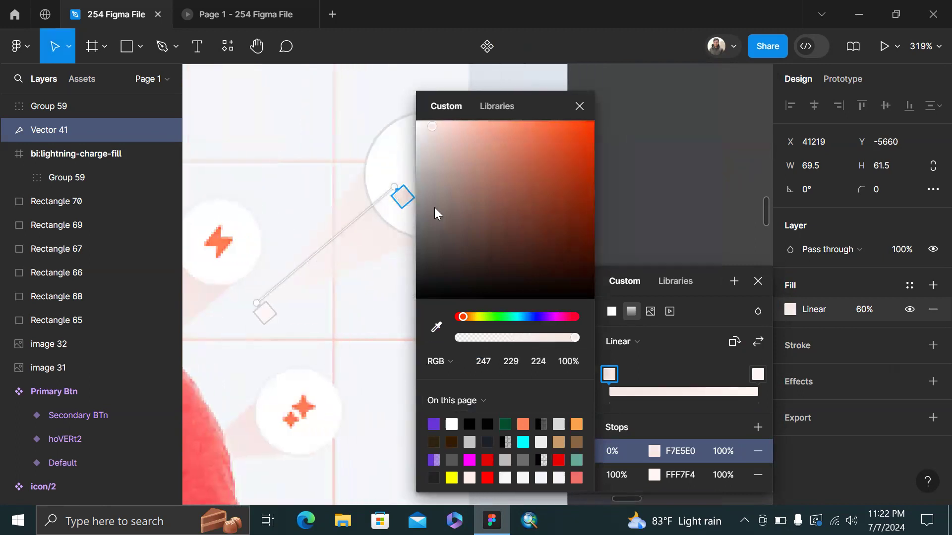
{"action": "left_click_drag", "start_coordinate": [440, 128], "coordinate": [458, 125]}
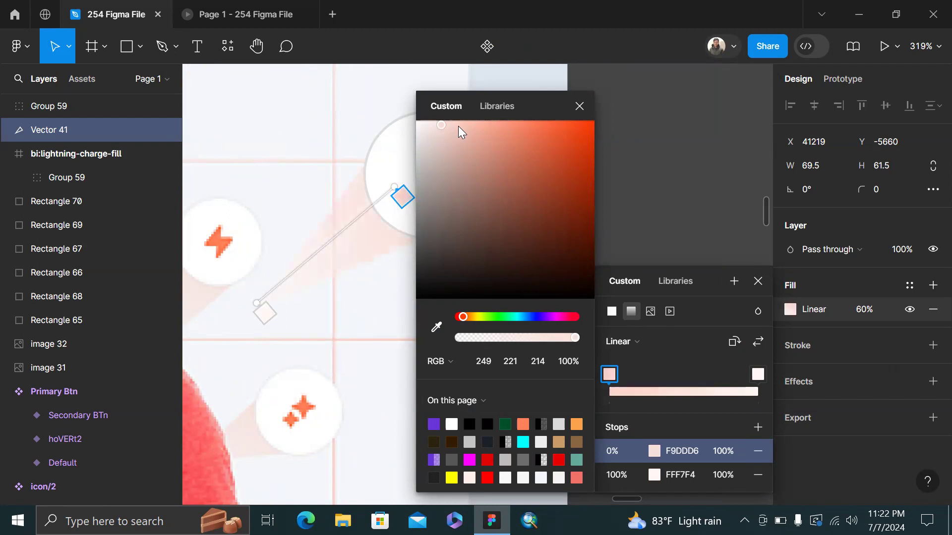
{"action": "left_click", "coordinate": [453, 122]}
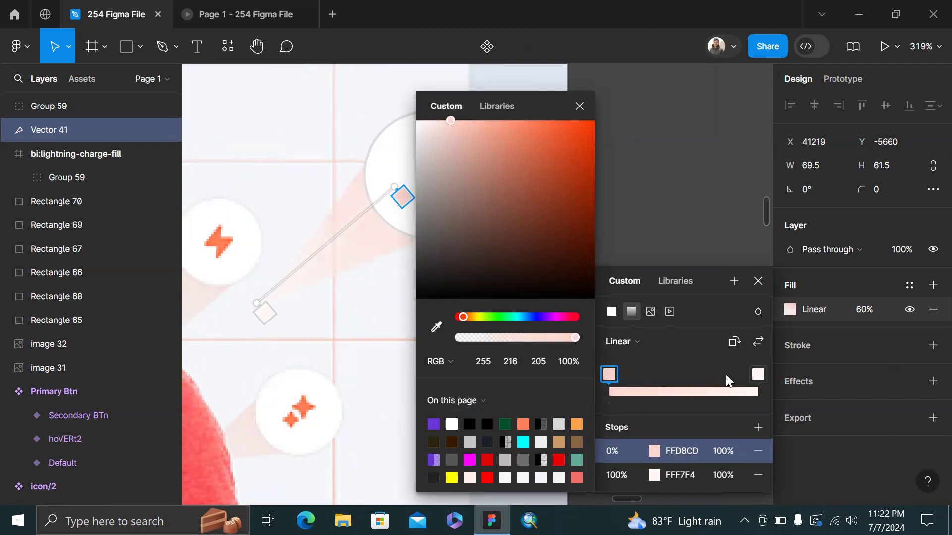
Tint the ending stop soft pink (FFE8E1) and reconfirm the fill opacity
{"action": "left_click", "coordinate": [757, 375]}
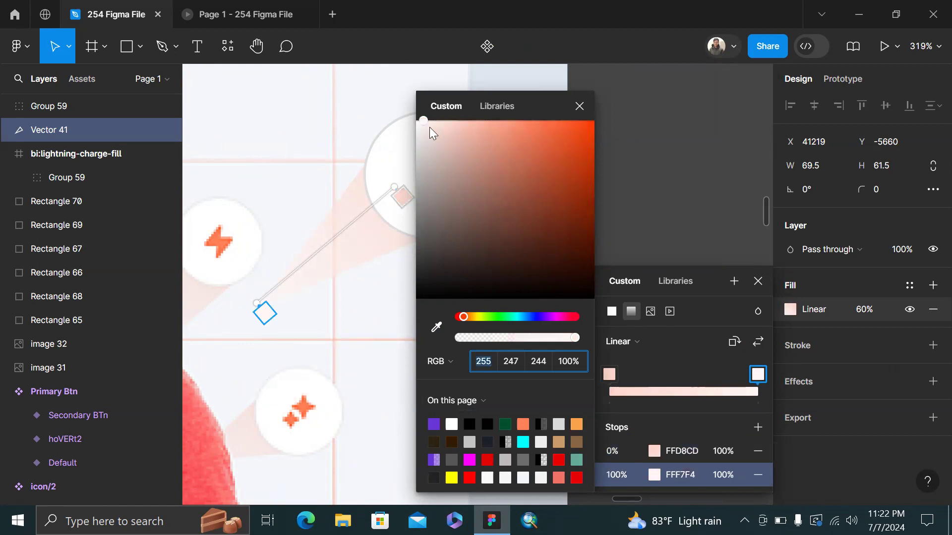
{"action": "left_click_drag", "start_coordinate": [425, 123], "coordinate": [436, 122]}
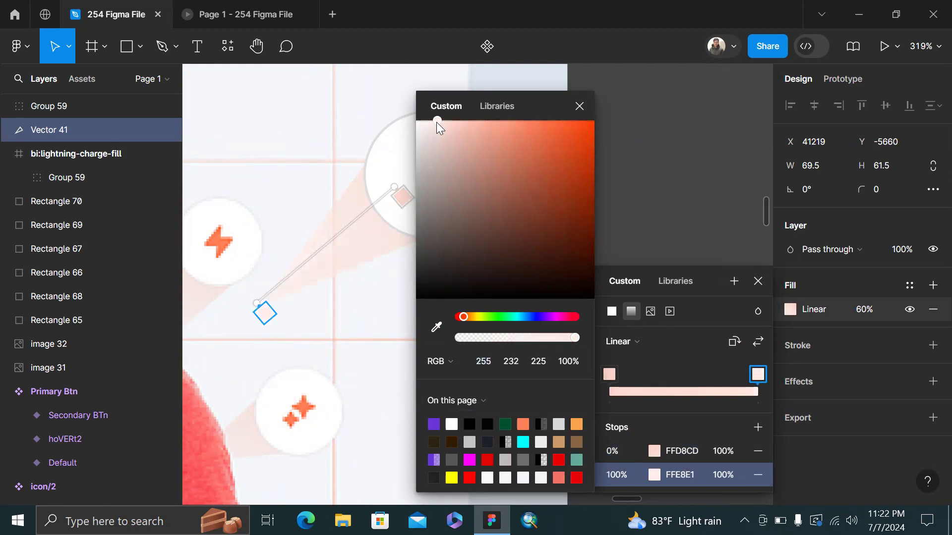
{"action": "left_click", "coordinate": [869, 318]}
{"action": "type", "text": "0"}
{"action": "key", "text": "Return"}
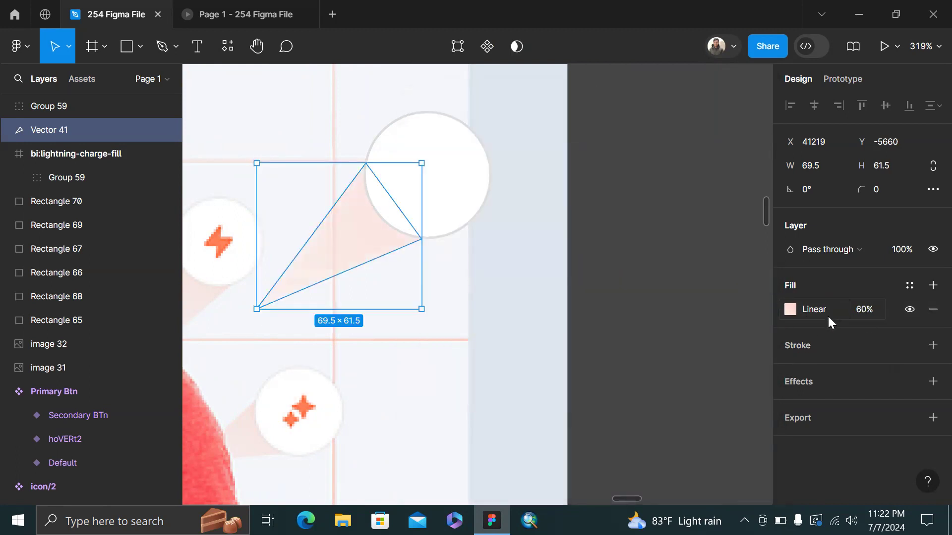
Select the beam together with the white circle group
{"action": "left_click", "coordinate": [753, 295]}
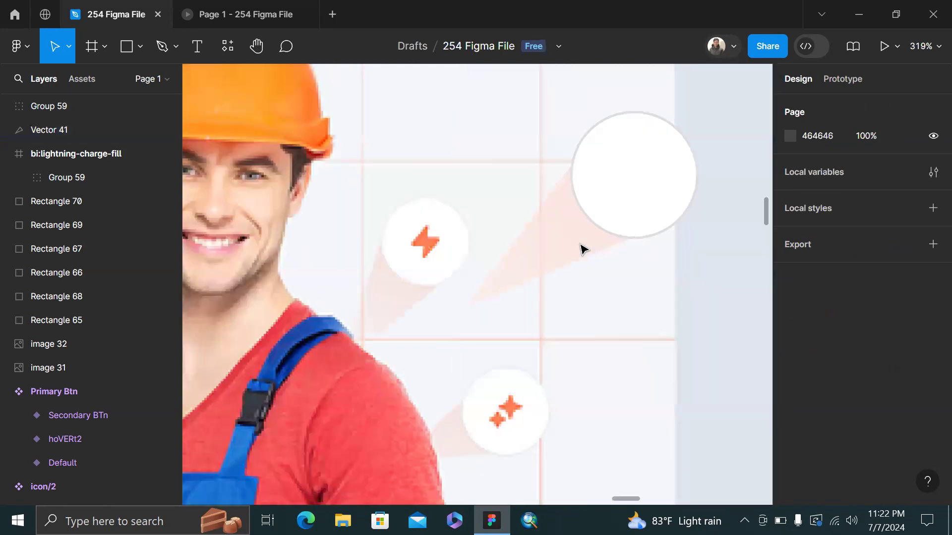
{"action": "left_click", "coordinate": [534, 252]}
{"action": "left_click", "coordinate": [535, 252]}
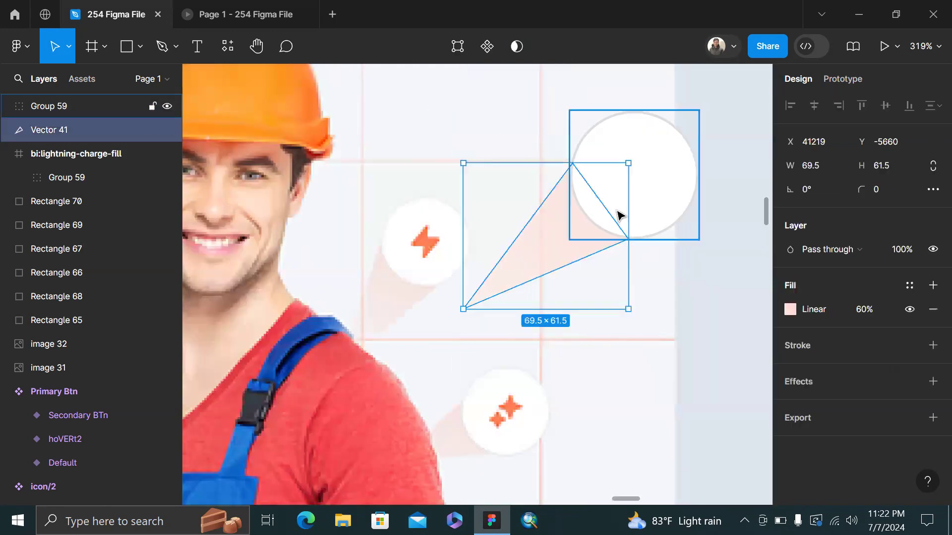
{"action": "left_click", "coordinate": [547, 256]}
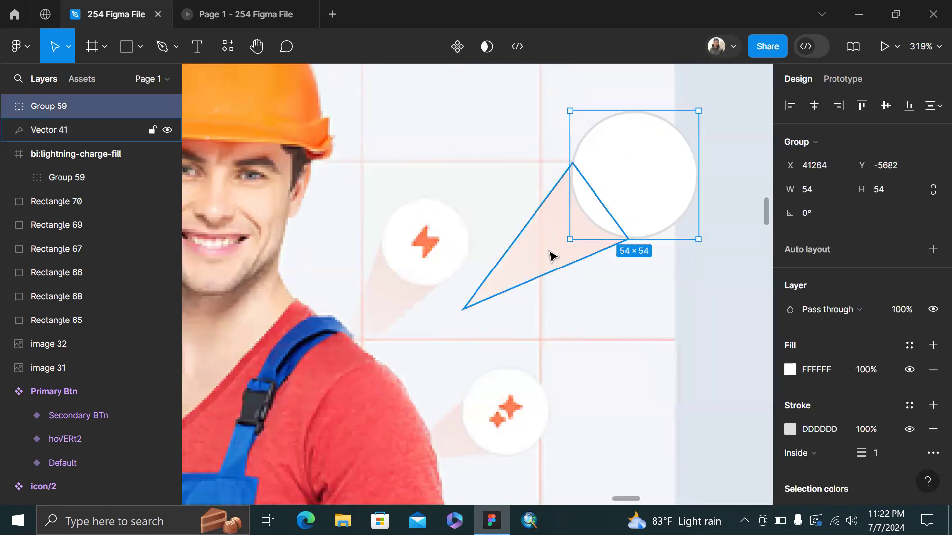
{"action": "left_click", "coordinate": [607, 202]}
{"action": "left_click", "coordinate": [762, 190]}
{"action": "left_click", "coordinate": [562, 236]}
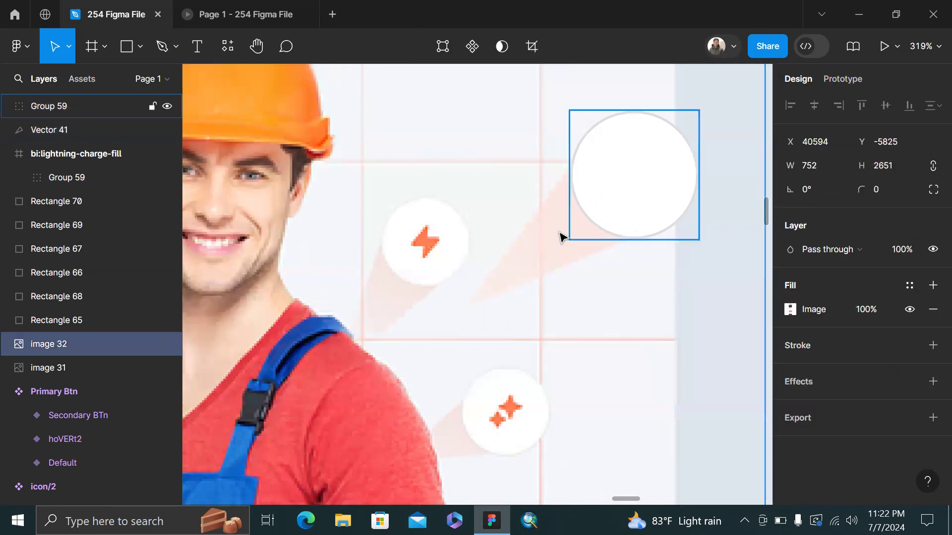
{"action": "left_click", "coordinate": [562, 236]}
{"action": "left_click", "coordinate": [675, 166], "text": "shift"}
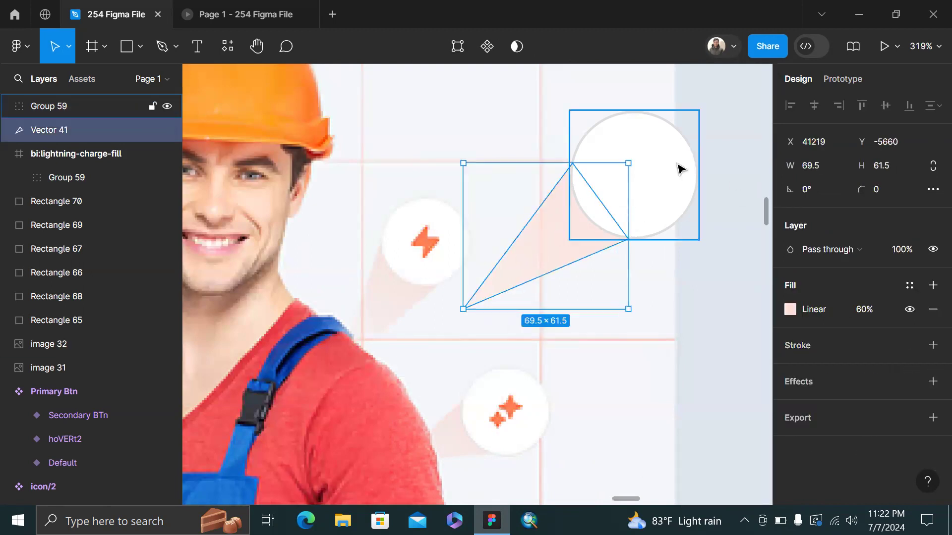
Place the lightning icon on the white circle and centre it horizontally
{"action": "left_click_drag", "start_coordinate": [579, 186], "coordinate": [684, 154]}
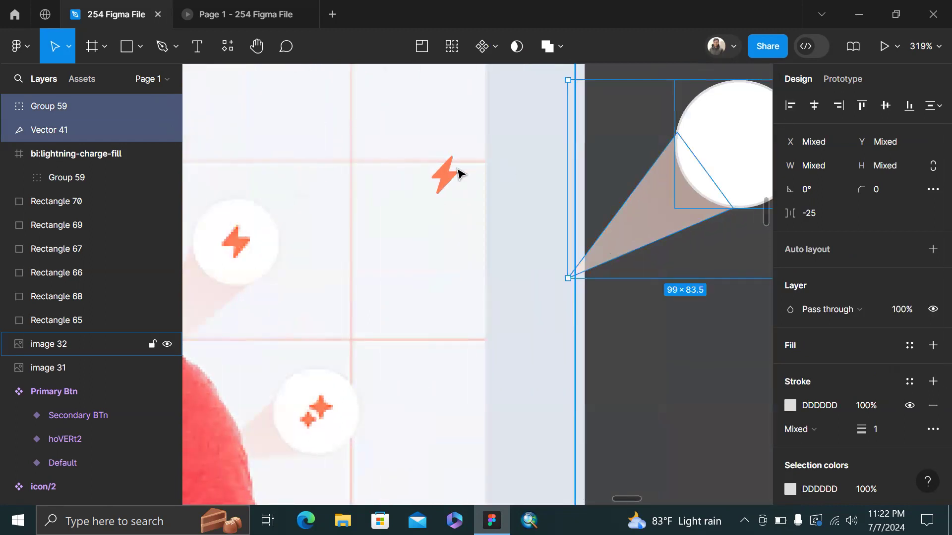
{"action": "left_click", "coordinate": [460, 174]}
{"action": "scroll", "coordinate": [457, 175], "scroll_direction": "right", "scroll_amount": 2}
{"action": "left_click_drag", "start_coordinate": [364, 183], "coordinate": [657, 148]}
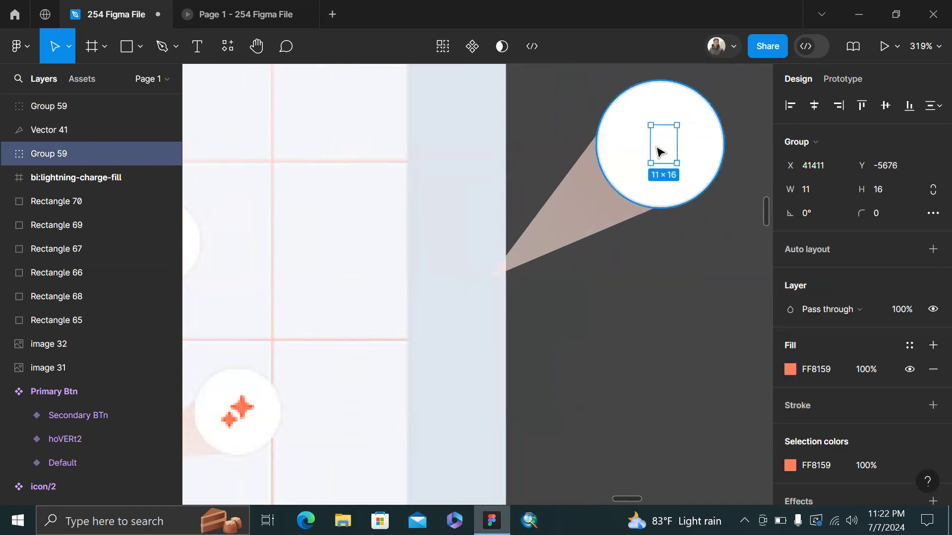
{"action": "key", "text": "Delete"}
{"action": "left_click", "coordinate": [658, 150]}
{"action": "key", "text": "Escape"}
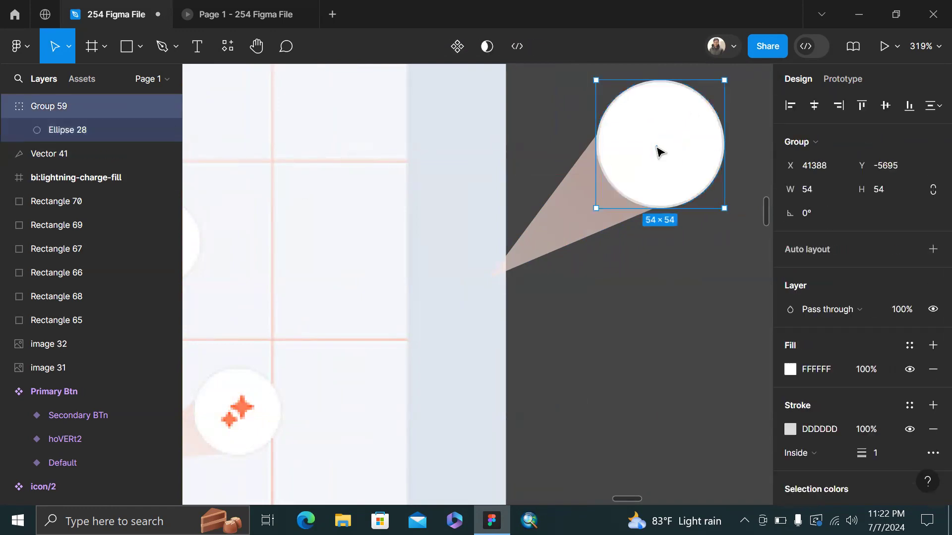
{"action": "key", "text": "ctrl+z"}
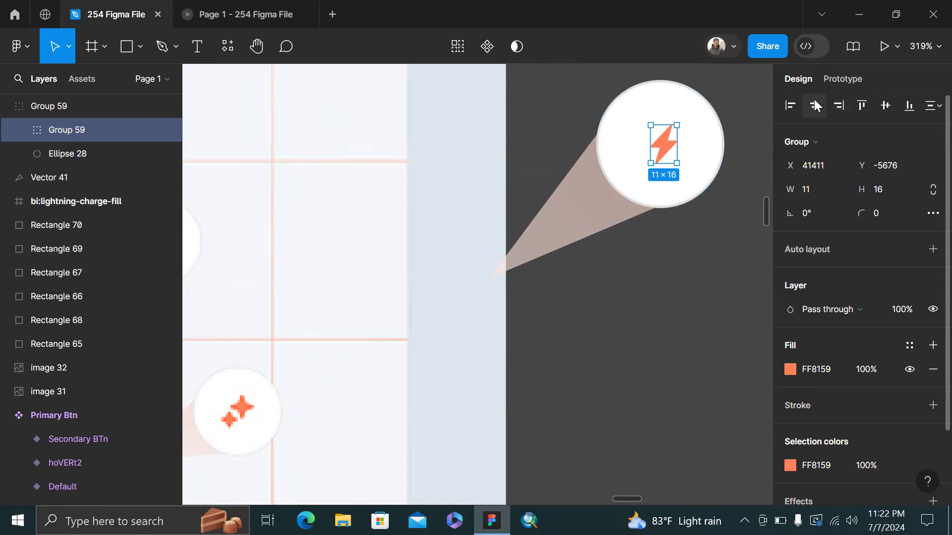
{"action": "left_click", "coordinate": [814, 105]}
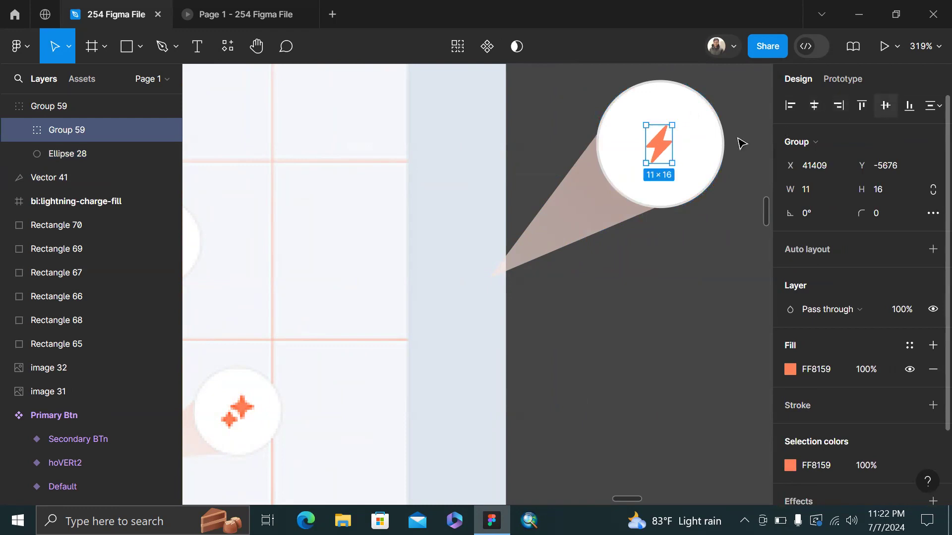
Shrink the white circle inside the group to 42×42
{"action": "left_click", "coordinate": [732, 151]}
{"action": "left_click", "coordinate": [727, 210]}
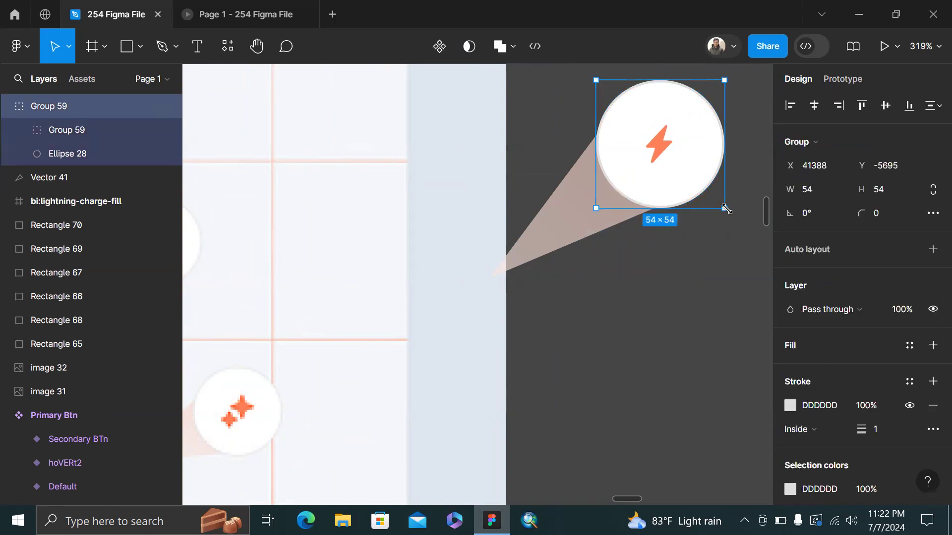
{"action": "double_click", "coordinate": [715, 208]}
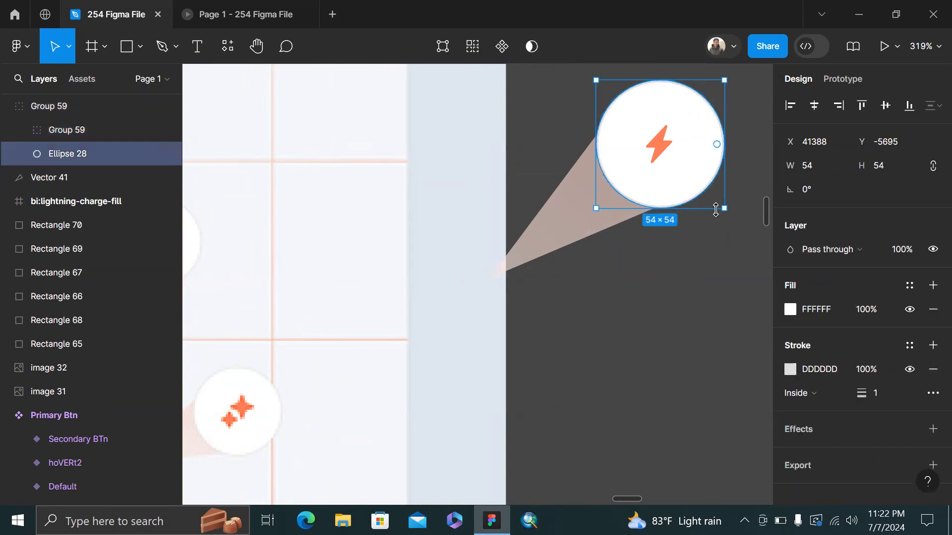
{"action": "left_click_drag", "start_coordinate": [712, 199], "coordinate": [710, 196]}
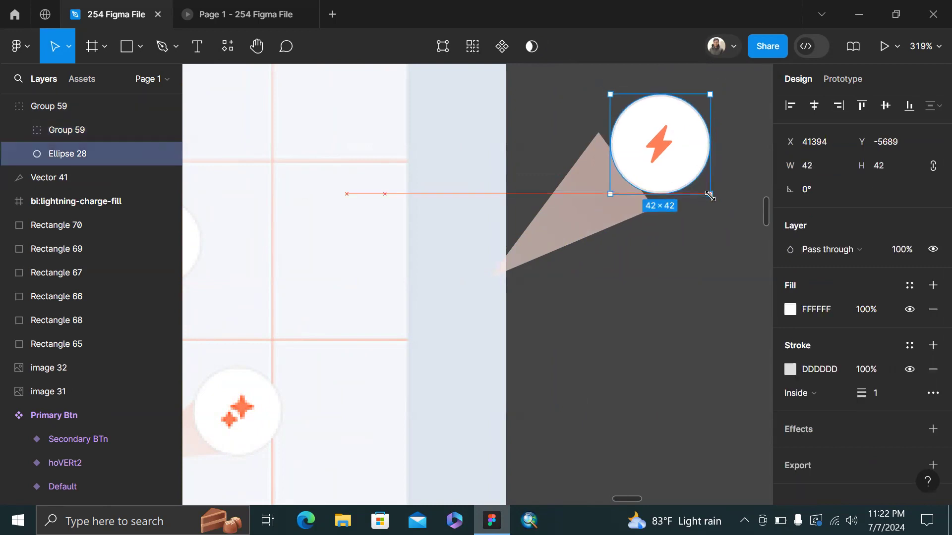
Move and trim the pale cone (Vector 41) to meet the smaller circle
{"action": "left_click_drag", "start_coordinate": [579, 202], "coordinate": [602, 188]}
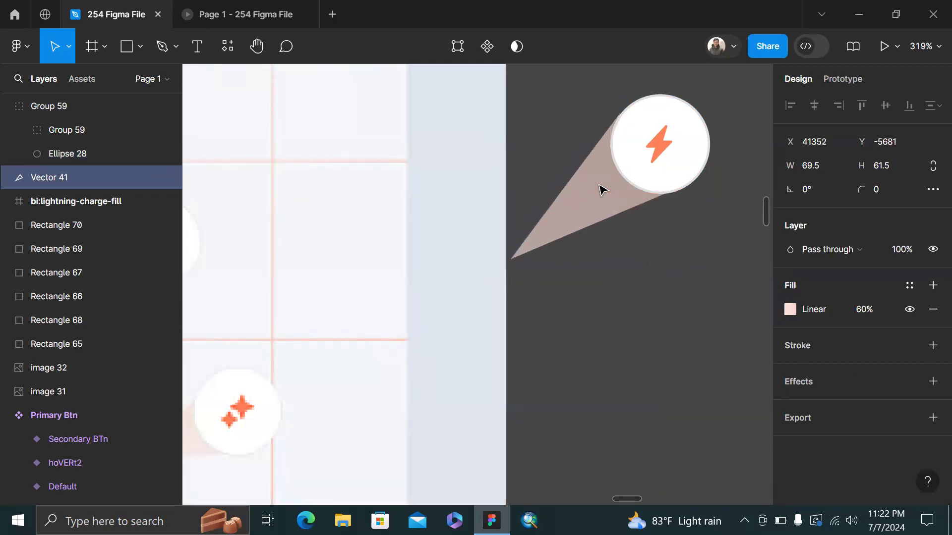
{"action": "left_click_drag", "start_coordinate": [570, 117], "coordinate": [578, 123]}
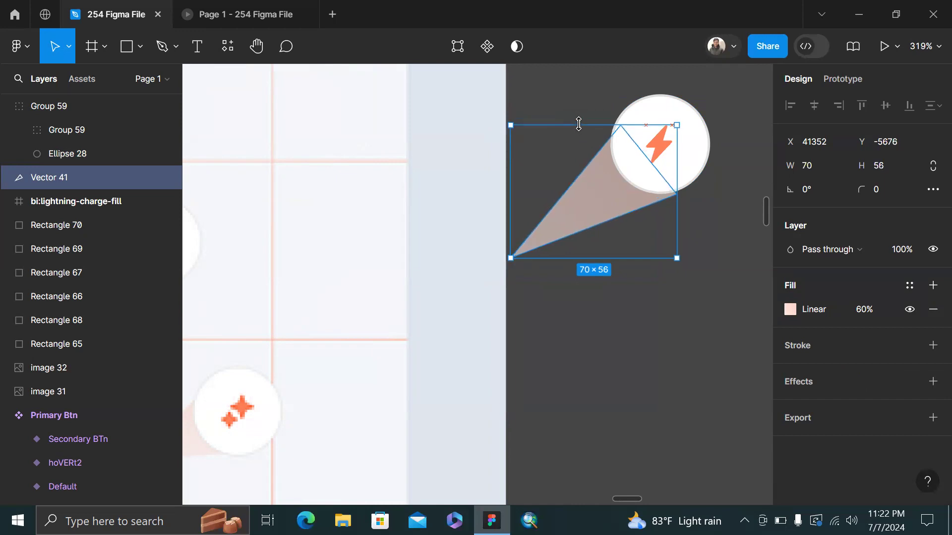
{"action": "left_click_drag", "start_coordinate": [632, 241], "coordinate": [630, 244]}
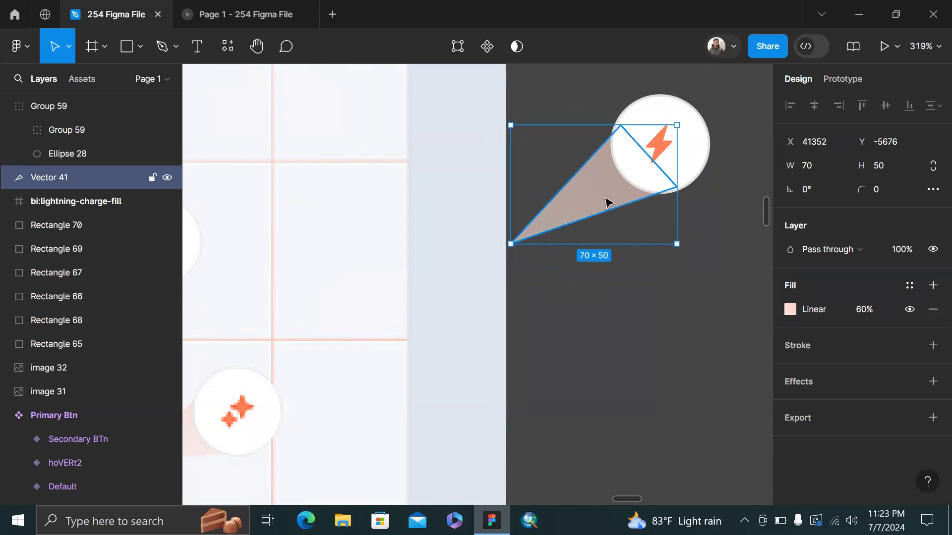
{"action": "left_click_drag", "start_coordinate": [606, 202], "coordinate": [610, 202]}
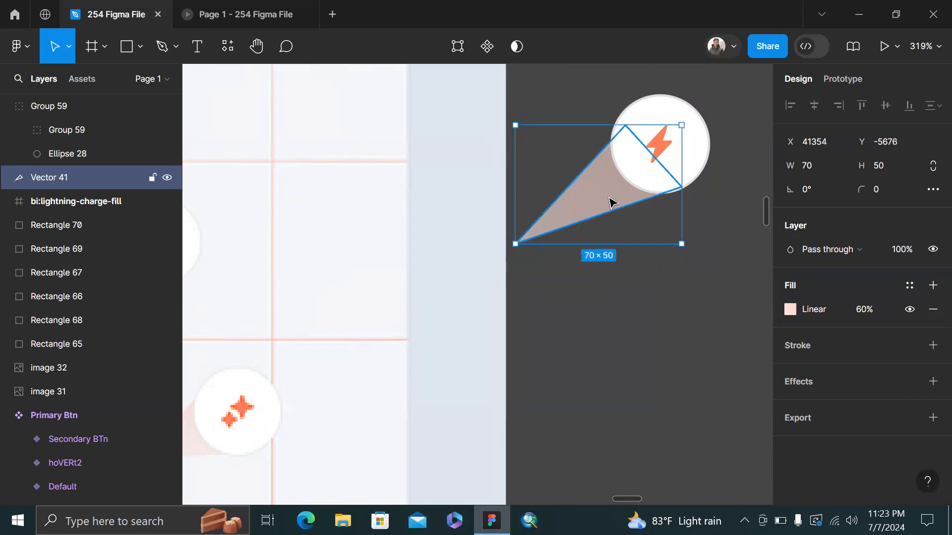
{"action": "left_click_drag", "start_coordinate": [611, 197], "coordinate": [610, 194]}
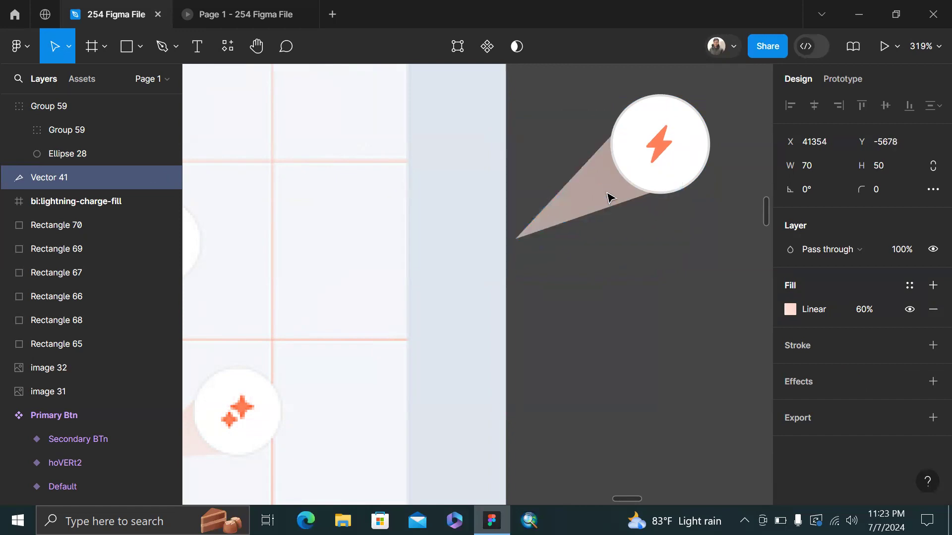
{"action": "left_click", "coordinate": [575, 109]}
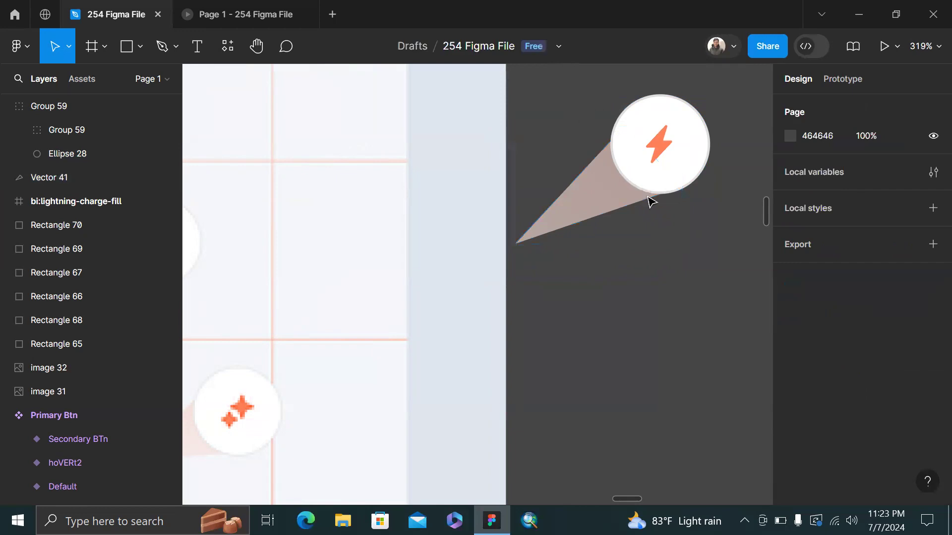
Cut the icon circle and cone, then navigate to the hero image
{"action": "left_click_drag", "start_coordinate": [688, 251], "coordinate": [683, 244]}
{"action": "key", "text": "Delete"}
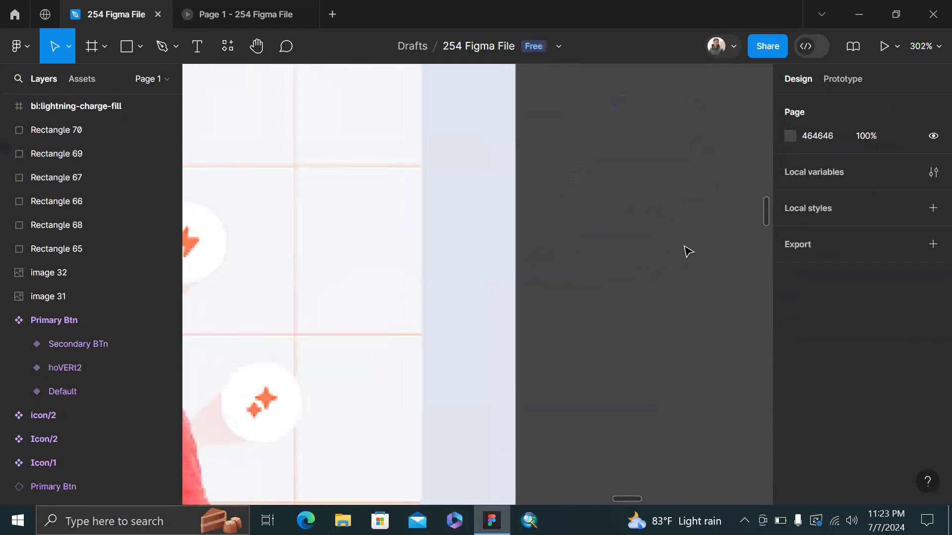
{"action": "scroll", "coordinate": [685, 248], "scroll_direction": "down", "scroll_amount": 5}
{"action": "scroll", "coordinate": [685, 248], "scroll_direction": "down", "scroll_amount": 5}
{"action": "scroll", "coordinate": [664, 249], "scroll_direction": "down", "scroll_amount": 4}
{"action": "scroll", "coordinate": [506, 187], "scroll_direction": "right", "scroll_amount": 5}
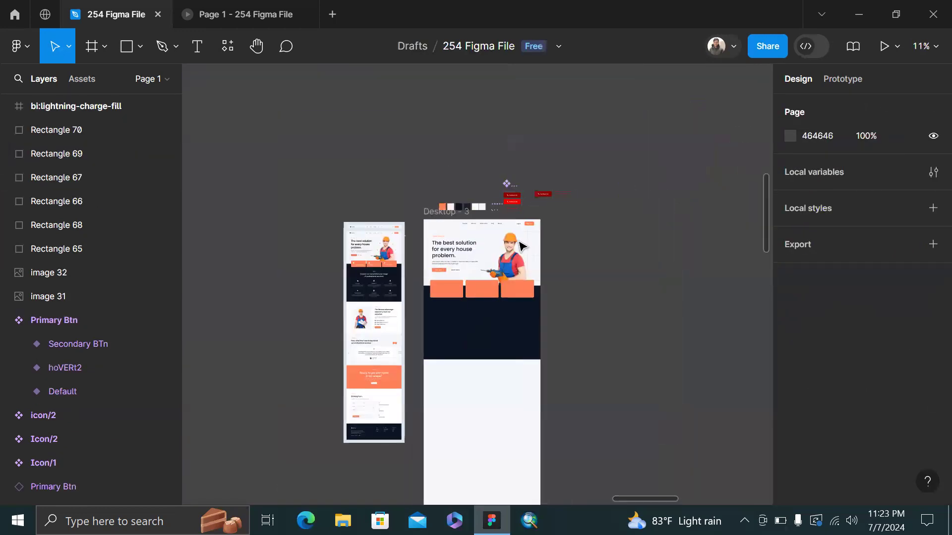
{"action": "scroll", "coordinate": [519, 246], "scroll_direction": "up", "scroll_amount": 5}
{"action": "scroll", "coordinate": [519, 246], "scroll_direction": "up", "scroll_amount": 5}
{"action": "scroll", "coordinate": [522, 247], "scroll_direction": "up", "scroll_amount": 3}
{"action": "scroll", "coordinate": [496, 268], "scroll_direction": "left", "scroll_amount": 5}
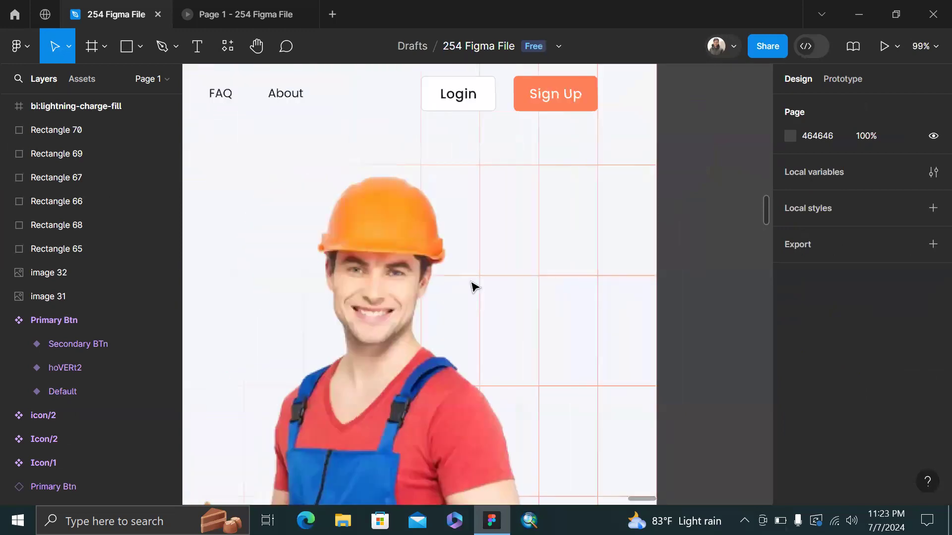
{"action": "scroll", "coordinate": [472, 272], "scroll_direction": "up", "scroll_amount": 5}
{"action": "scroll", "coordinate": [676, 264], "scroll_direction": "down", "scroll_amount": 5}
{"action": "scroll", "coordinate": [678, 263], "scroll_direction": "up", "scroll_amount": 3}
{"action": "scroll", "coordinate": [531, 365], "scroll_direction": "up", "scroll_amount": 2}
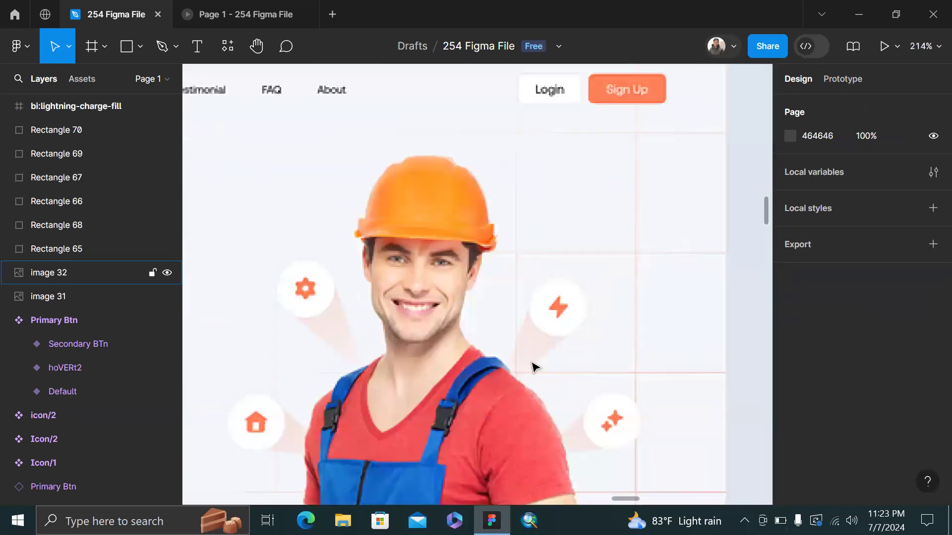
{"action": "scroll", "coordinate": [547, 357], "scroll_direction": "down", "scroll_amount": 5}
{"action": "scroll", "coordinate": [547, 357], "scroll_direction": "up", "scroll_amount": 5}
{"action": "scroll", "coordinate": [547, 357], "scroll_direction": "right", "scroll_amount": 5}
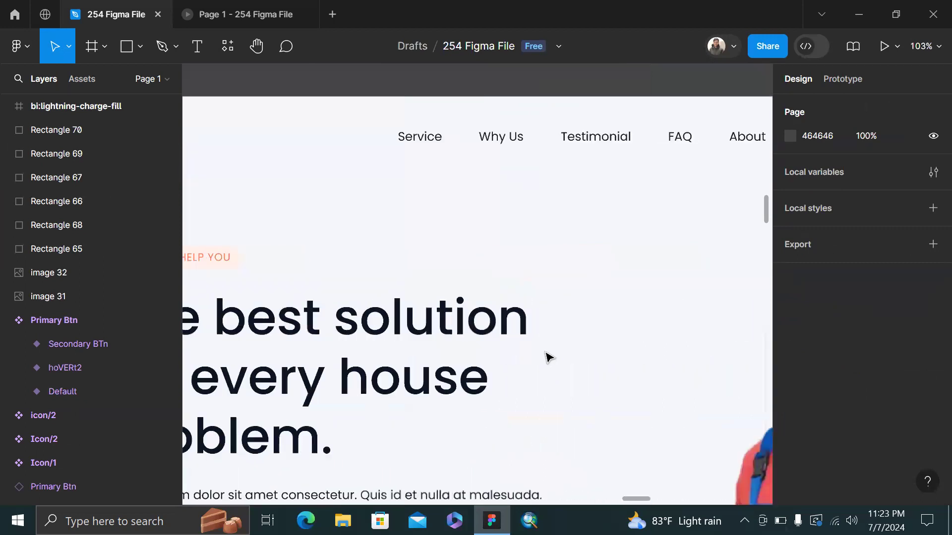
{"action": "scroll", "coordinate": [547, 357], "scroll_direction": "right", "scroll_amount": 5}
{"action": "scroll", "coordinate": [509, 390], "scroll_direction": "up", "scroll_amount": 3}
{"action": "scroll", "coordinate": [509, 390], "scroll_direction": "up", "scroll_amount": 3}
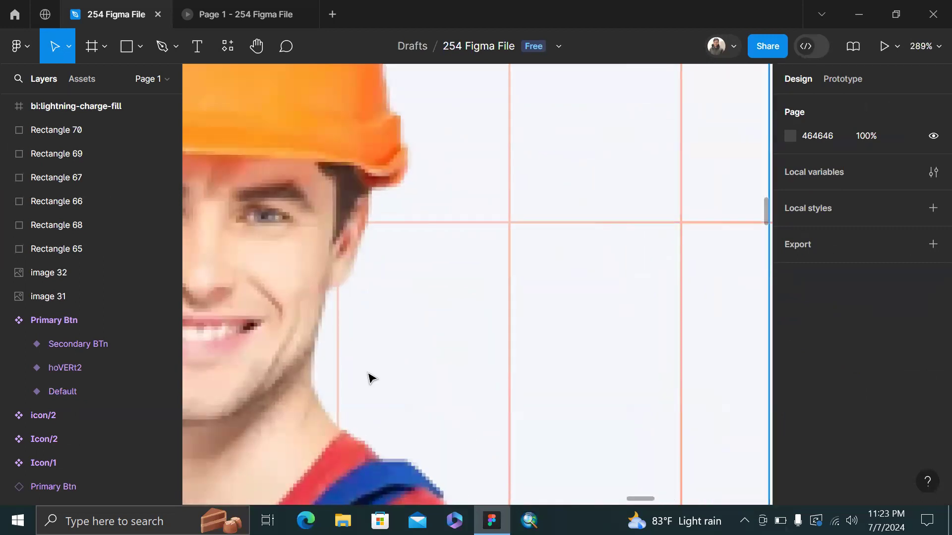
Lock the worker photo, then paste the icon and cone and group them as Group 60
{"action": "left_click", "coordinate": [371, 378]}
{"action": "scroll", "coordinate": [367, 378], "scroll_direction": "down", "scroll_amount": 3}
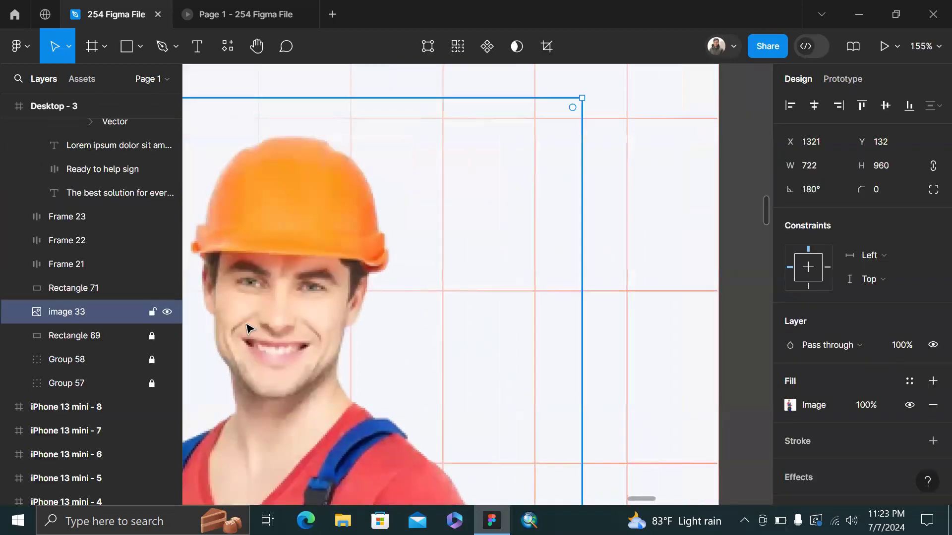
{"action": "left_click", "coordinate": [152, 312]}
{"action": "scroll", "coordinate": [556, 238], "scroll_direction": "down", "scroll_amount": 3}
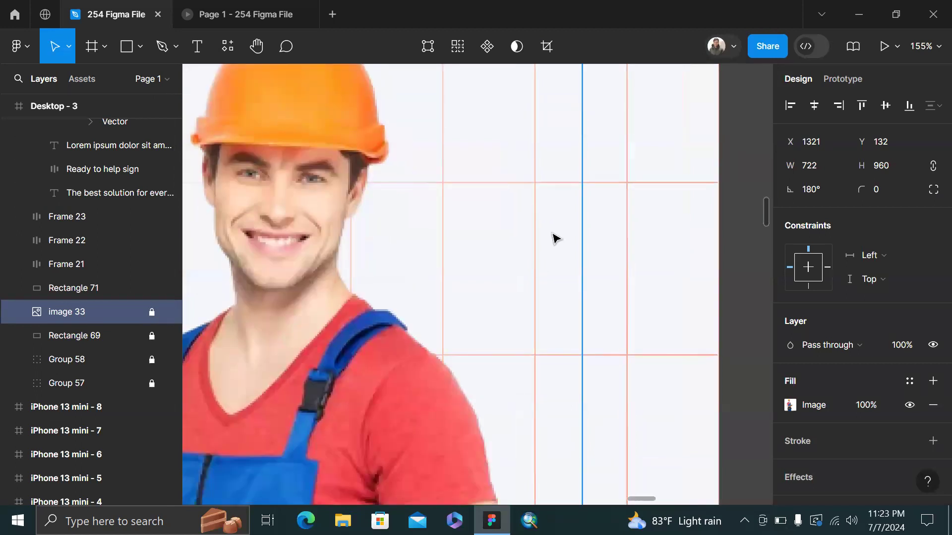
{"action": "left_click", "coordinate": [555, 238]}
{"action": "key", "text": "ctrl+v"}
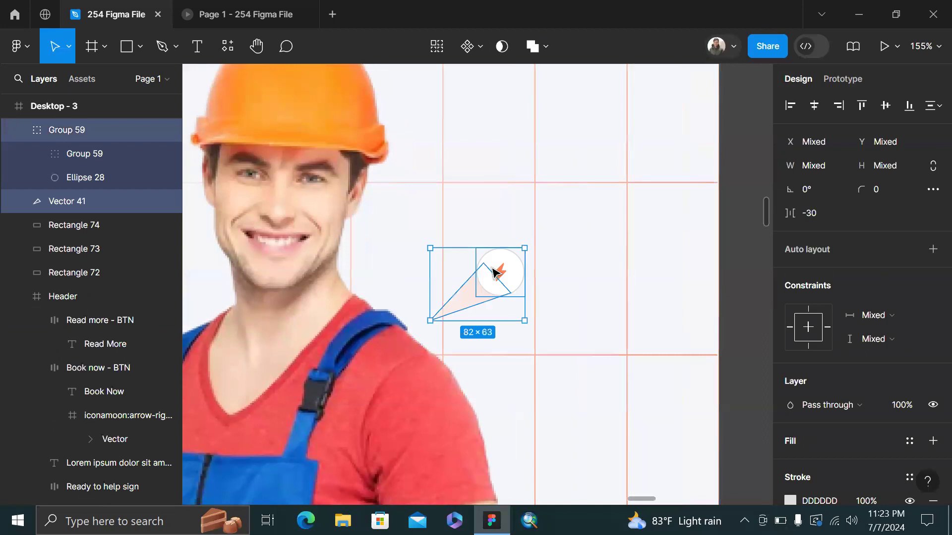
{"action": "key", "text": "ctrl+g"}
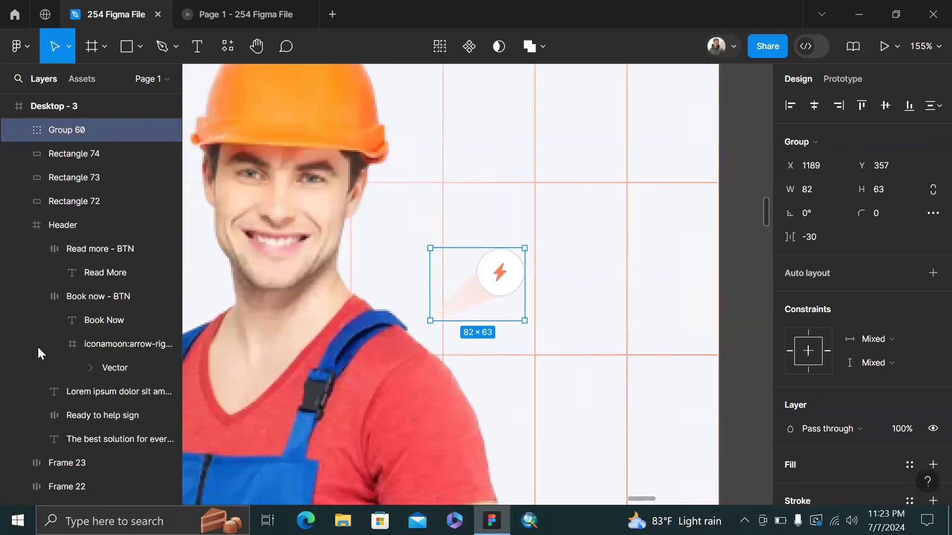
Reorder Group 60 beneath image 33 in the layer stack
{"action": "scroll", "coordinate": [38, 346], "scroll_direction": "down", "scroll_amount": 3}
{"action": "scroll", "coordinate": [50, 337], "scroll_direction": "down", "scroll_amount": 2}
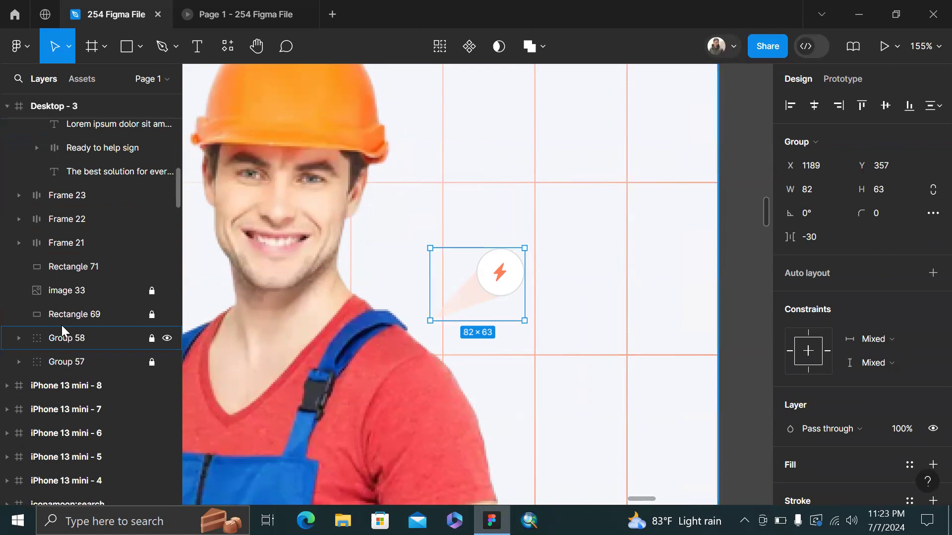
{"action": "left_click", "coordinate": [92, 291]}
{"action": "scroll", "coordinate": [97, 209], "scroll_direction": "up", "scroll_amount": 5}
{"action": "scroll", "coordinate": [96, 209], "scroll_direction": "up", "scroll_amount": 2}
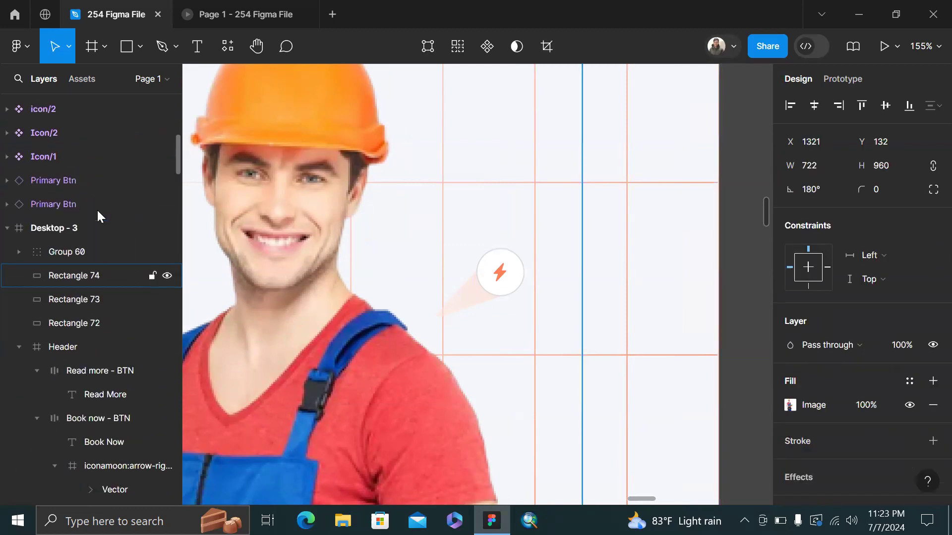
{"action": "left_click", "coordinate": [64, 251]}
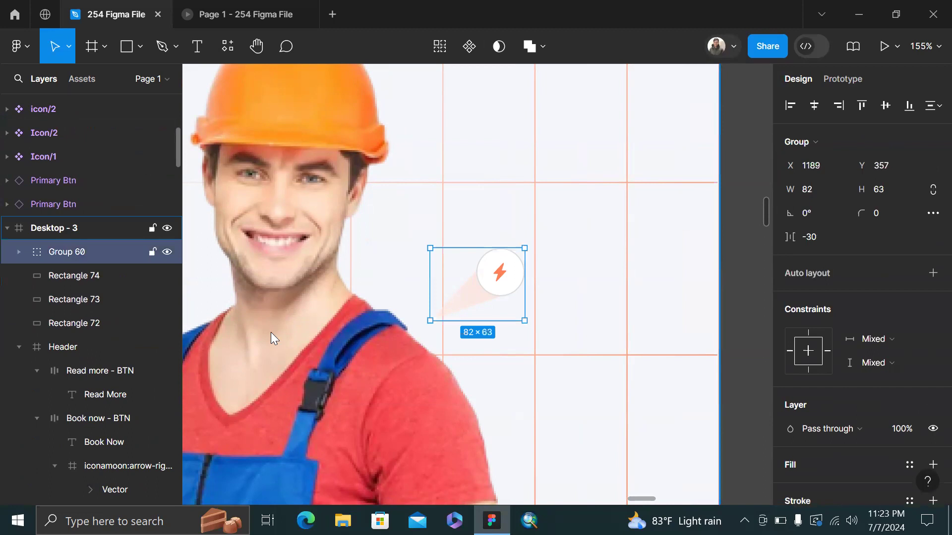
{"action": "key", "text": "Delete"}
{"action": "left_click", "coordinate": [73, 368]}
{"action": "scroll", "coordinate": [73, 367], "scroll_direction": "down", "scroll_amount": 3}
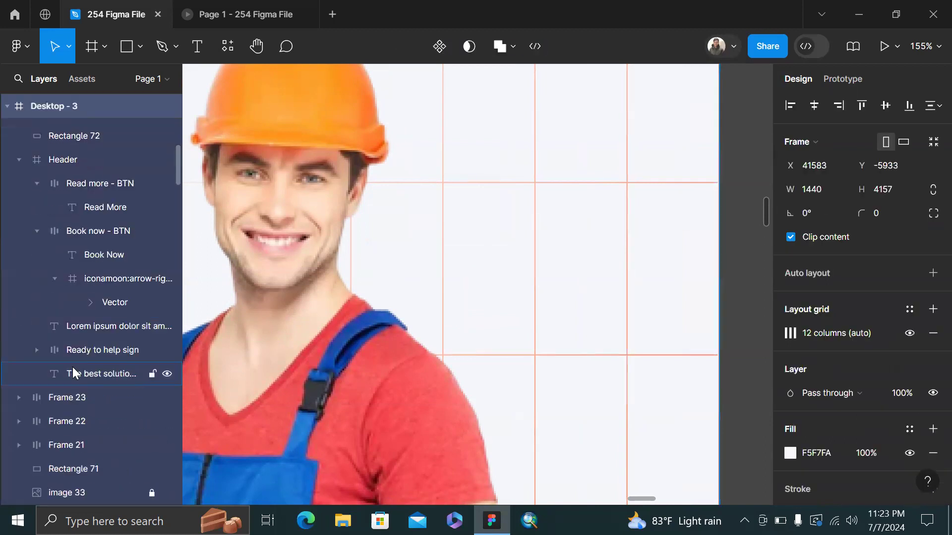
{"action": "left_click", "coordinate": [77, 482]}
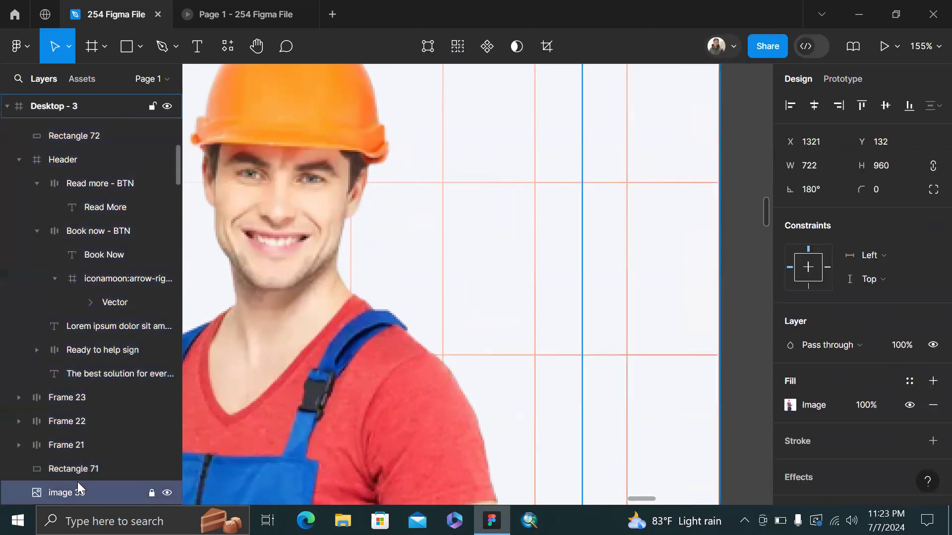
{"action": "key", "text": "ctrl+z"}
{"action": "scroll", "coordinate": [95, 486], "scroll_direction": "down", "scroll_amount": 2}
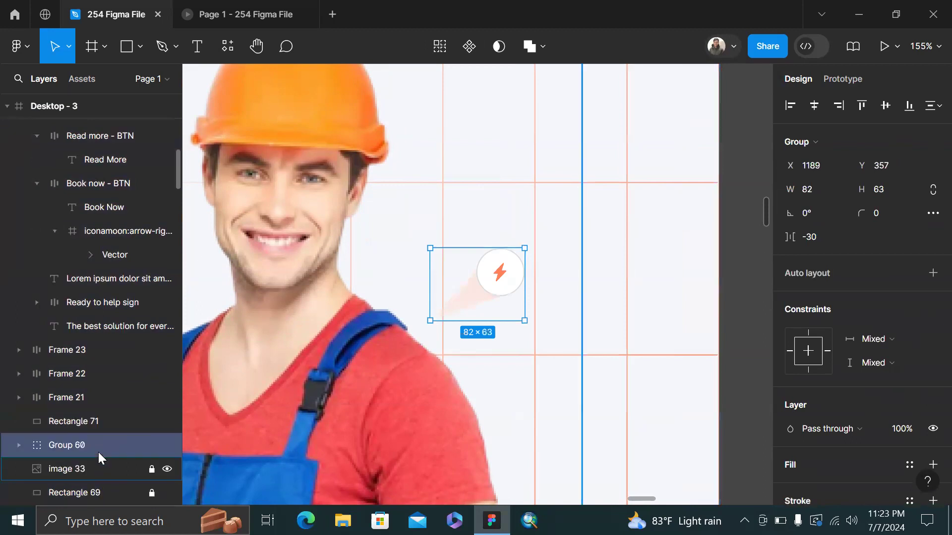
{"action": "left_click_drag", "start_coordinate": [99, 478], "coordinate": [96, 477]}
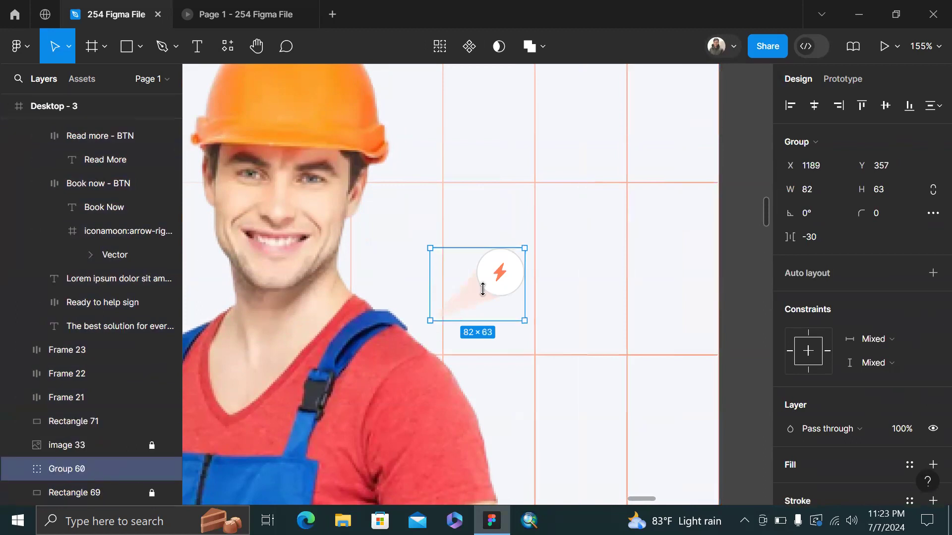
Scale the lightning badge group about 1.43× and position it beside the worker's shoulder
{"action": "mouse_move", "coordinate": [506, 281]}
{"action": "left_mouse_down"}
{"action": "mouse_move", "coordinate": [489, 336]}
{"action": "mouse_move", "coordinate": [475, 339]}
{"action": "left_mouse_up"}
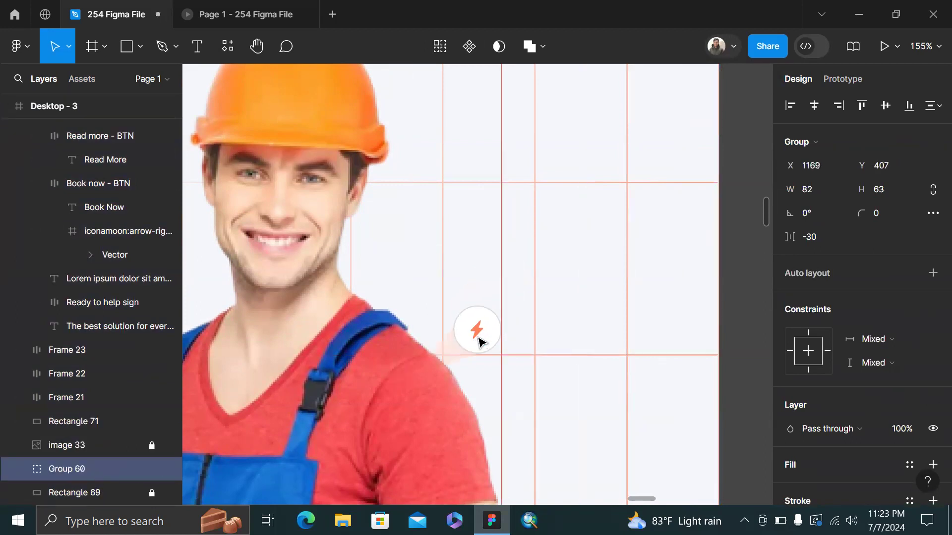
{"action": "key", "text": "k"}
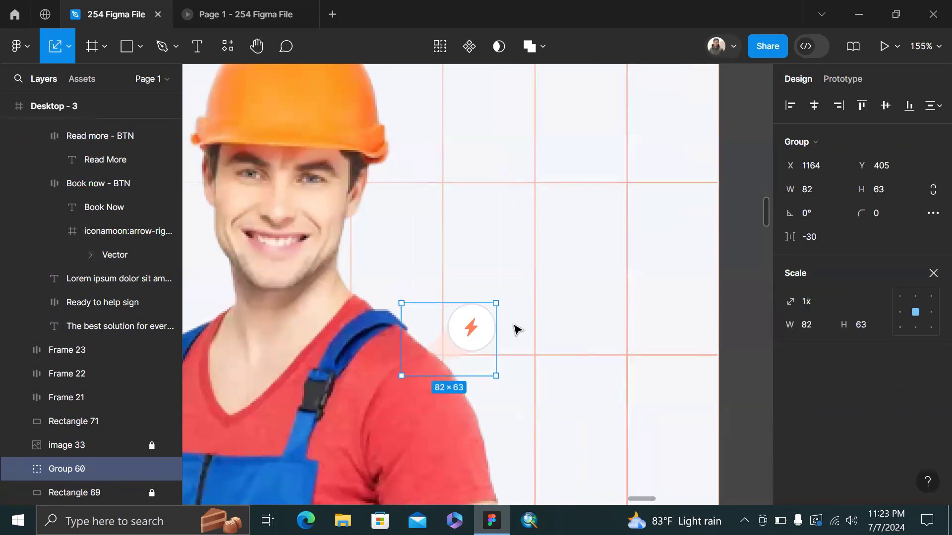
{"action": "mouse_move", "coordinate": [510, 323]}
{"action": "left_mouse_down"}
{"action": "mouse_move", "coordinate": [536, 322]}
{"action": "mouse_move", "coordinate": [498, 309]}
{"action": "left_mouse_up"}
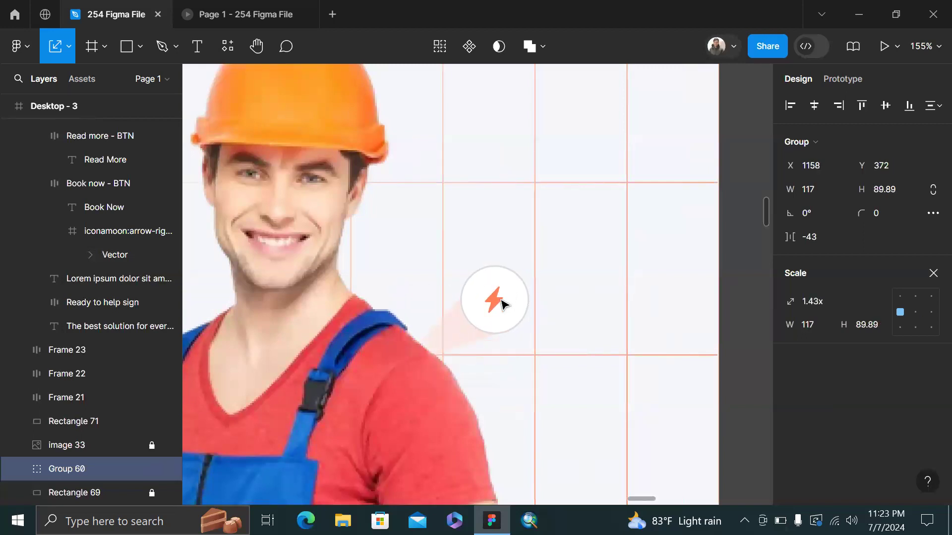
{"action": "left_click_drag", "start_coordinate": [500, 303], "coordinate": [505, 298]}
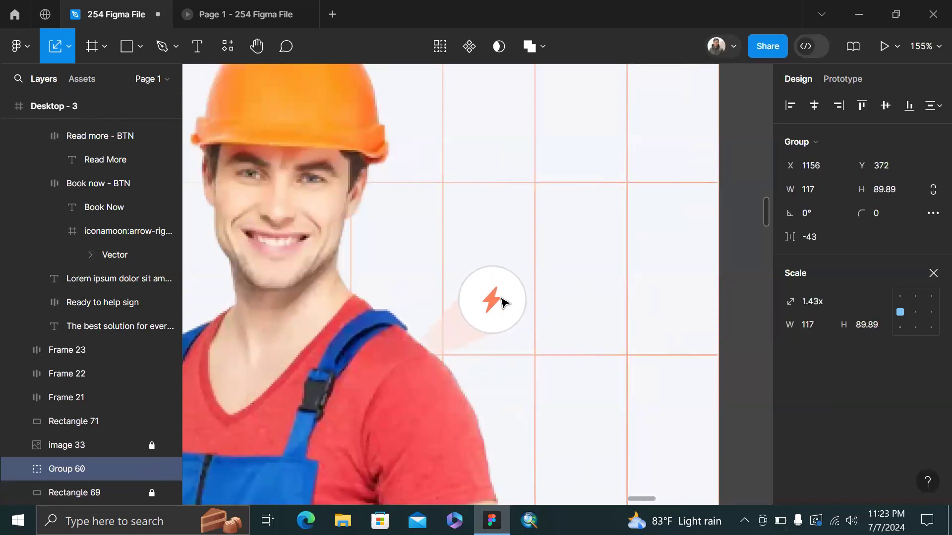
{"action": "key", "text": "Escape"}
{"action": "scroll", "coordinate": [639, 218], "scroll_direction": "down", "scroll_amount": 3, "text": "ctrl"}
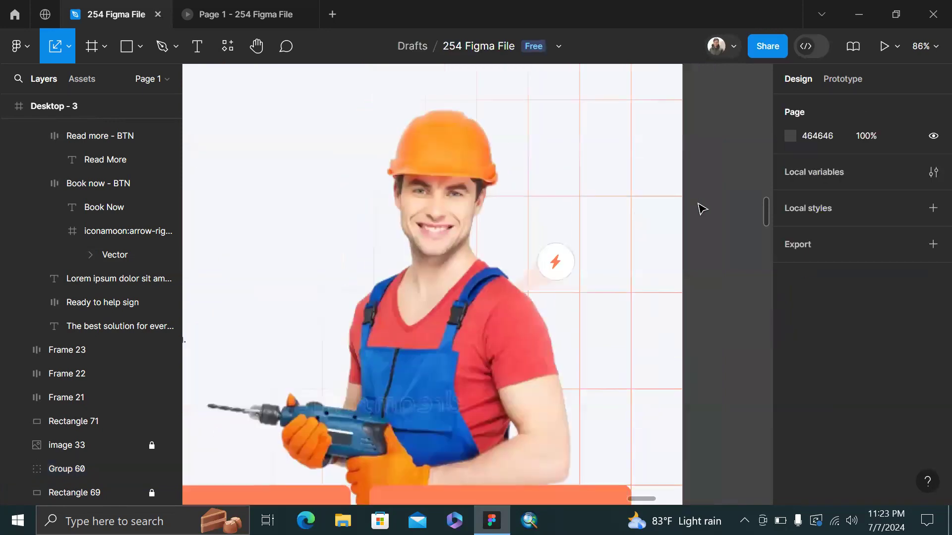
Preview the page as a prototype and return to the editor
{"action": "left_click", "coordinate": [214, 6]}
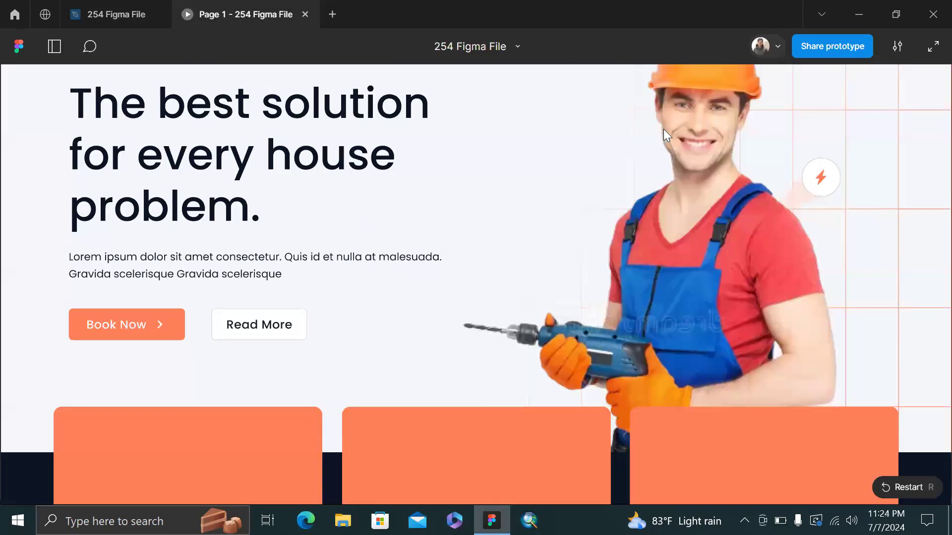
{"action": "scroll", "coordinate": [663, 129], "scroll_direction": "up", "scroll_amount": 1}
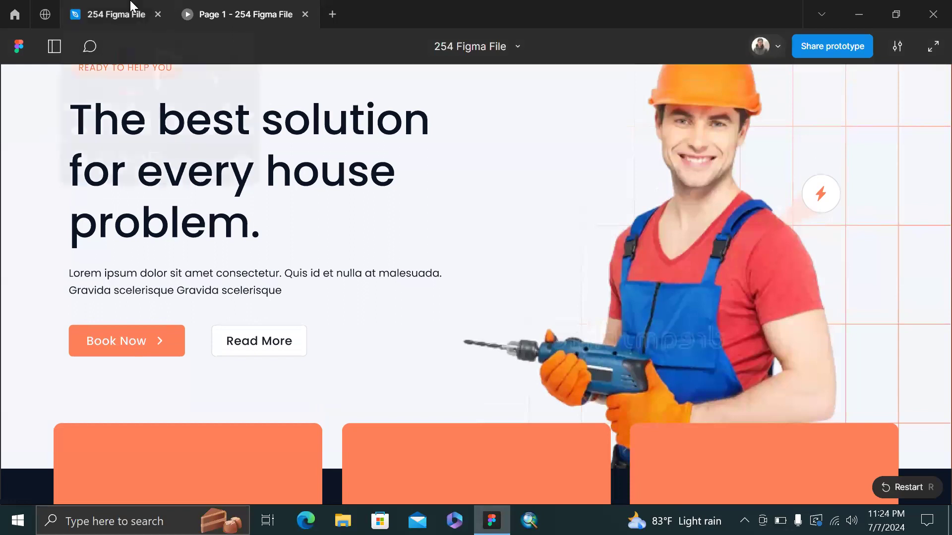
{"action": "left_click", "coordinate": [131, 6]}
{"action": "scroll", "coordinate": [660, 319], "scroll_direction": "up", "scroll_amount": 3}
{"action": "left_click", "coordinate": [478, 265]}
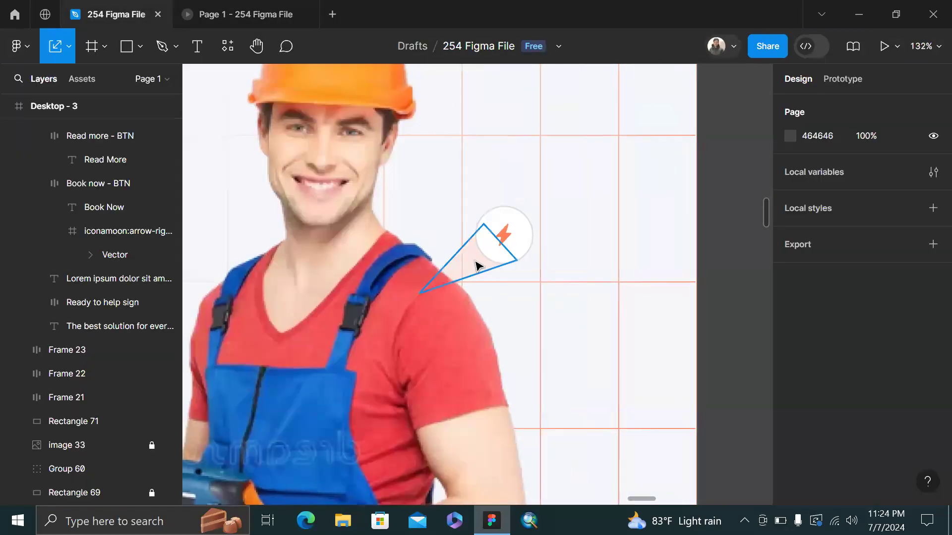
{"action": "left_click", "coordinate": [933, 224]}
{"action": "left_click", "coordinate": [769, 199]}
Preview again, then stretch Vector 41's top edge upward to 100×78
{"action": "left_click", "coordinate": [229, 7]}
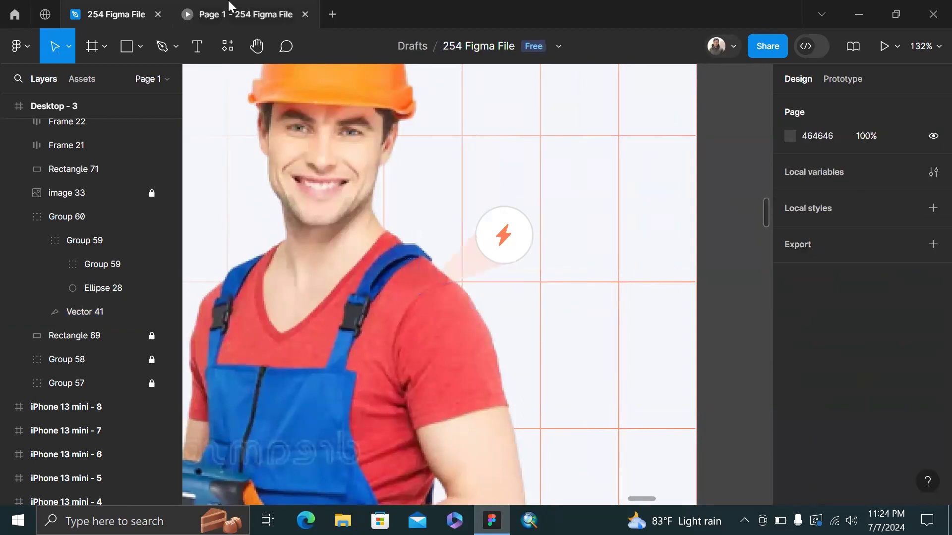
{"action": "scroll", "coordinate": [493, 190], "scroll_direction": "up", "scroll_amount": 1}
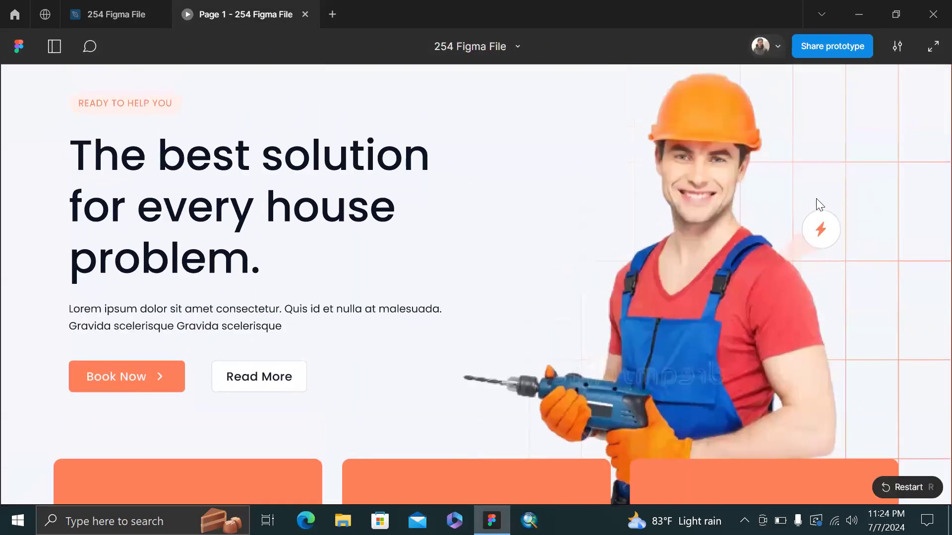
{"action": "scroll", "coordinate": [895, 207], "scroll_direction": "up", "scroll_amount": 1}
{"action": "scroll", "coordinate": [895, 207], "scroll_direction": "up", "scroll_amount": 1}
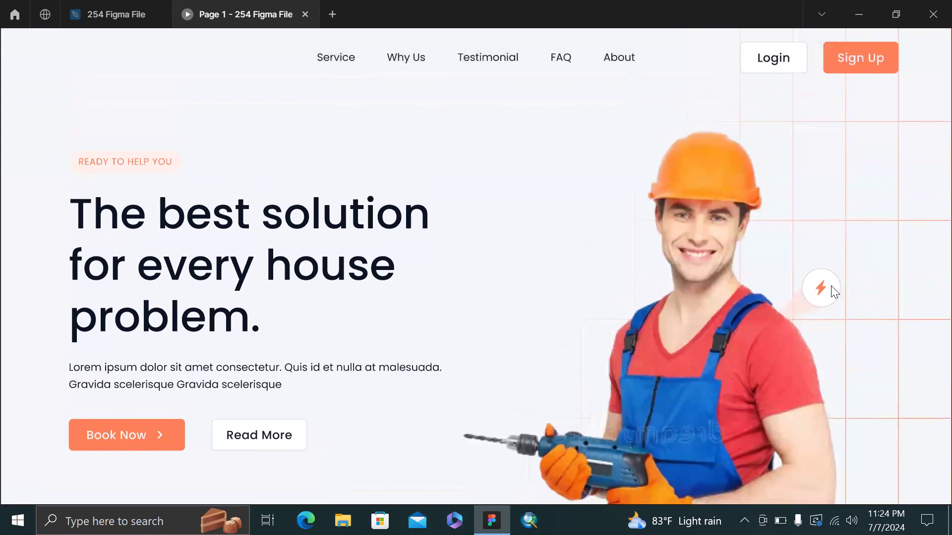
{"action": "left_click", "coordinate": [146, 7]}
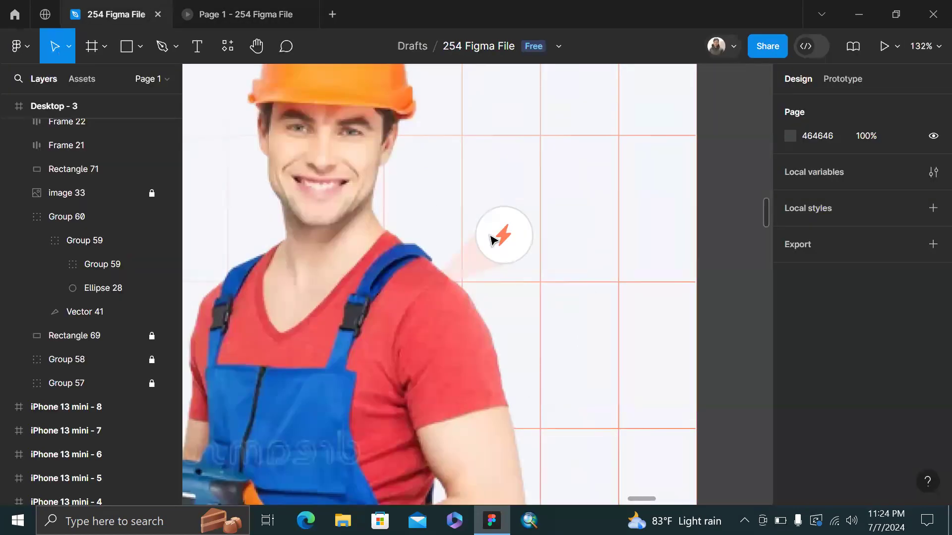
{"action": "left_click", "coordinate": [457, 265], "text": "ctrl"}
{"action": "scroll", "coordinate": [458, 265], "scroll_direction": "up", "scroll_amount": 5}
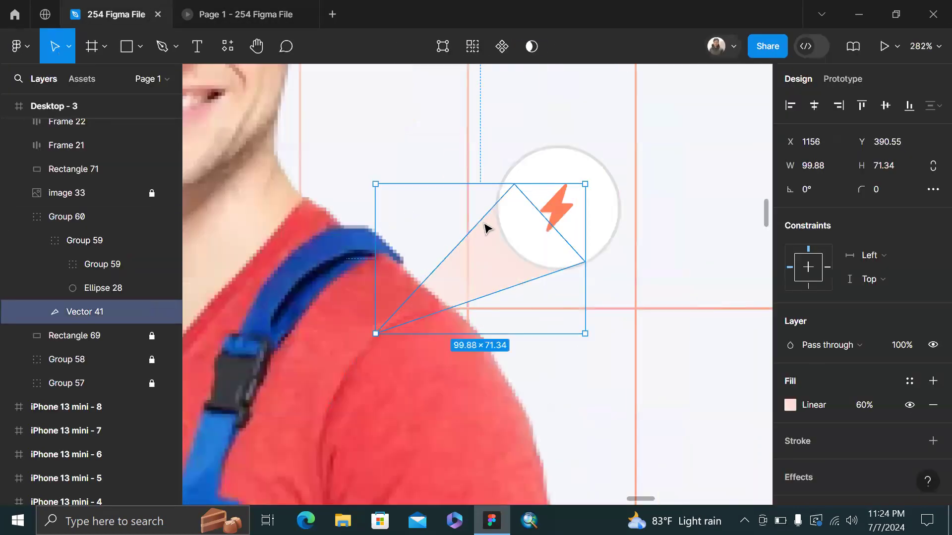
{"action": "left_click_drag", "start_coordinate": [486, 184], "coordinate": [483, 171]}
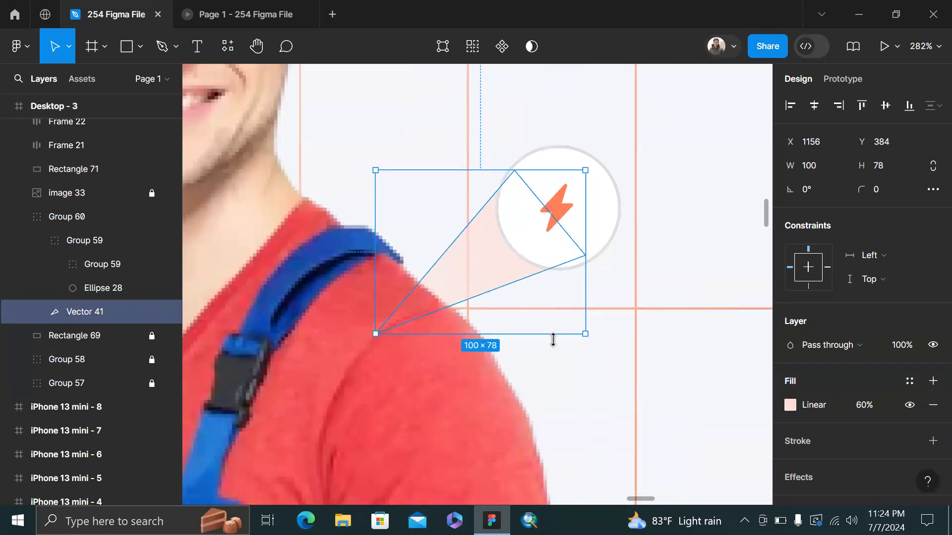
Extend the cone's bottom edge and scale the badge group up about 1.13×
{"action": "left_click_drag", "start_coordinate": [548, 334], "coordinate": [559, 345]}
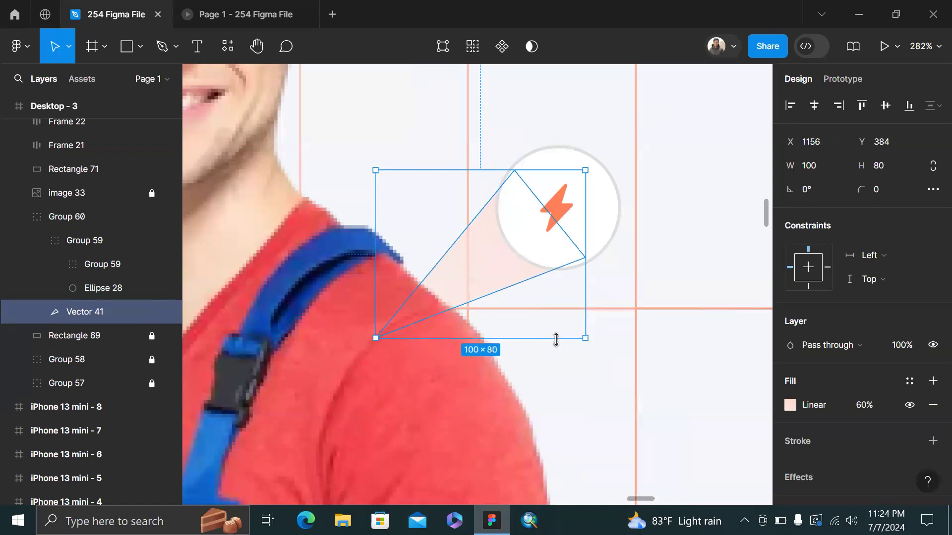
{"action": "left_click", "coordinate": [649, 323]}
{"action": "scroll", "coordinate": [647, 323], "scroll_direction": "down", "scroll_amount": 3}
{"action": "scroll", "coordinate": [595, 298], "scroll_direction": "right", "scroll_amount": 2}
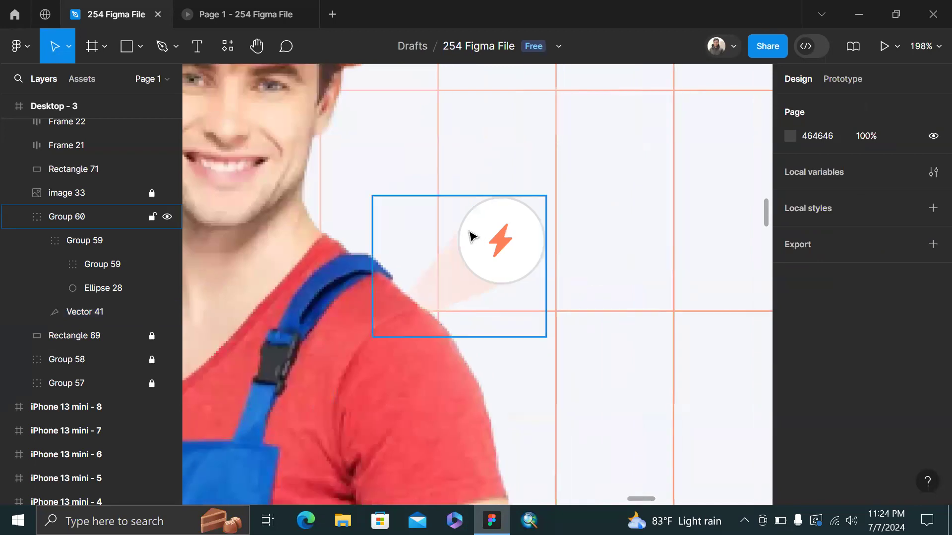
{"action": "left_click", "coordinate": [548, 255]}
{"action": "key", "text": "k"}
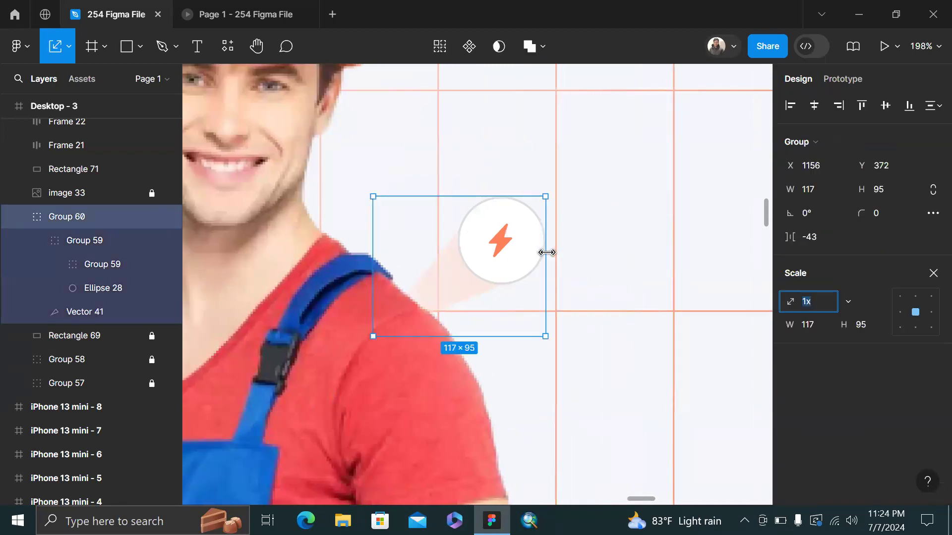
{"action": "mouse_move", "coordinate": [543, 250]}
{"action": "left_mouse_down"}
{"action": "mouse_move", "coordinate": [571, 236]}
{"action": "mouse_move", "coordinate": [587, 202]}
{"action": "mouse_move", "coordinate": [586, 217]}
{"action": "left_mouse_up"}
Shrink the badge group to about 0.92× and move it up and left
{"action": "left_click", "coordinate": [620, 222]}
{"action": "scroll", "coordinate": [620, 221], "scroll_direction": "down", "scroll_amount": 5}
{"action": "left_click", "coordinate": [577, 225]}
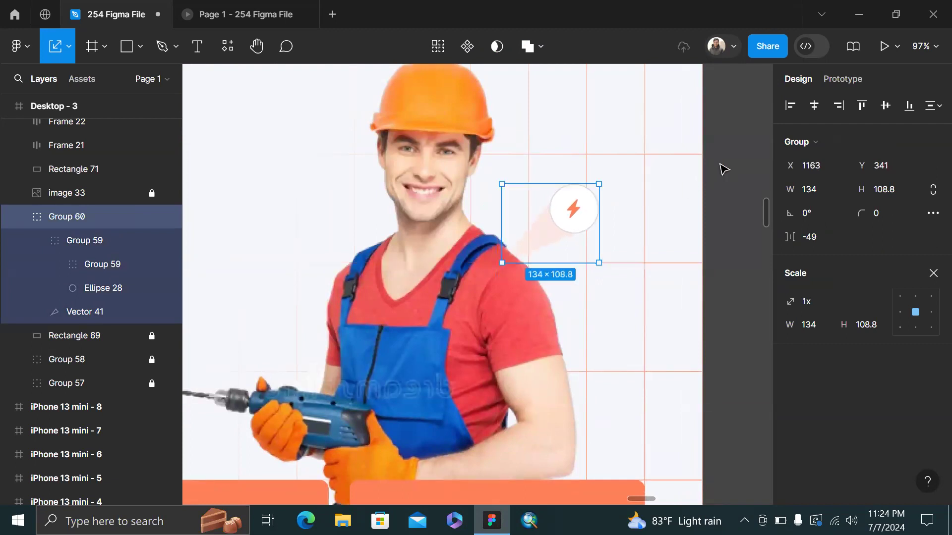
{"action": "left_click", "coordinate": [723, 169]}
{"action": "left_click", "coordinate": [585, 221]}
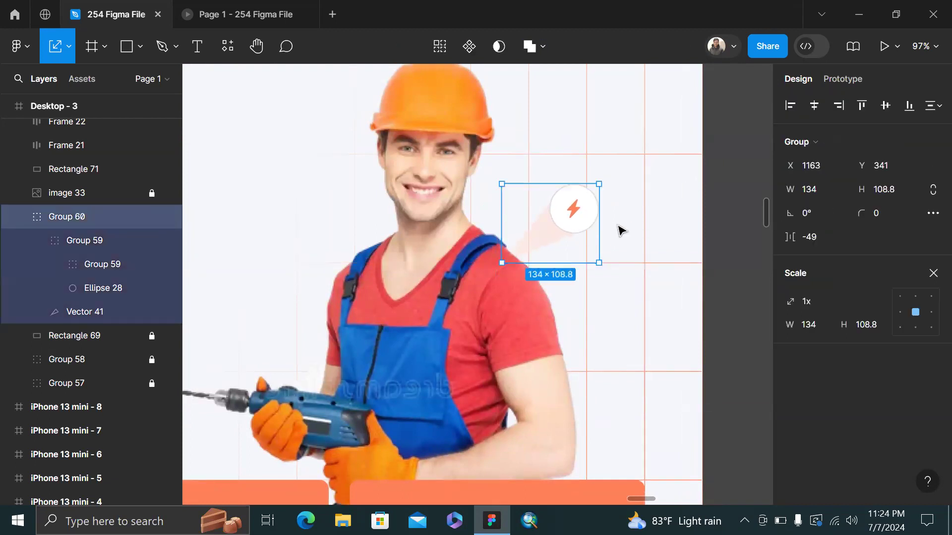
{"action": "left_click_drag", "start_coordinate": [595, 226], "coordinate": [575, 229]}
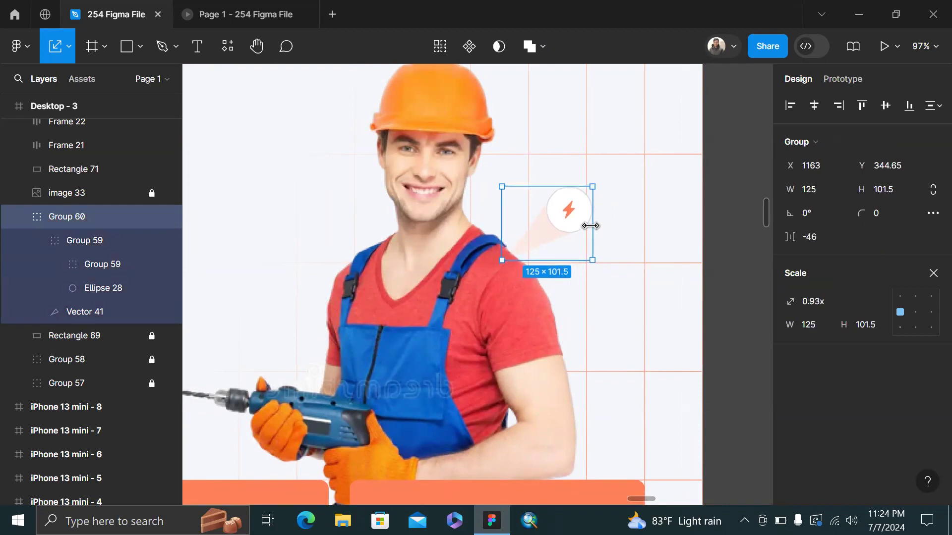
{"action": "left_click_drag", "start_coordinate": [564, 218], "coordinate": [552, 207]}
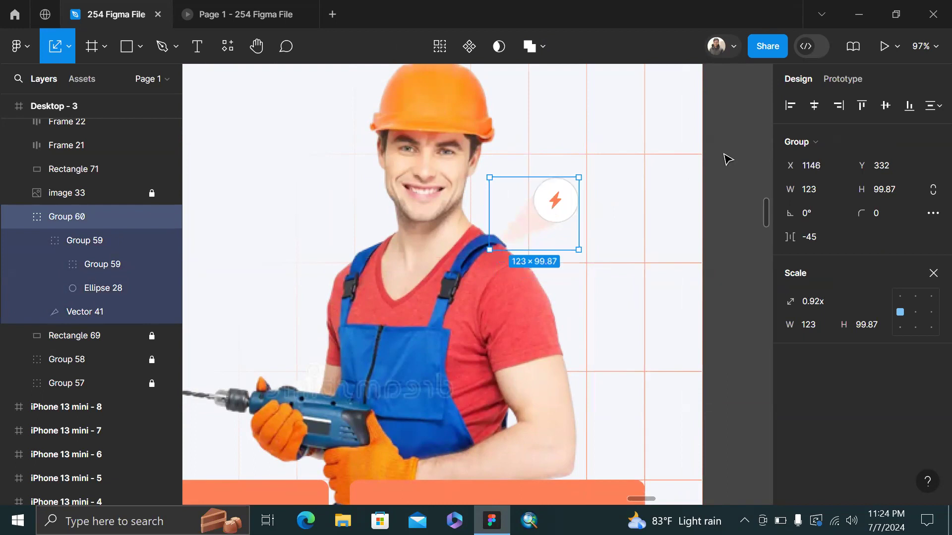
Enlarge the badge's white circle to 68×68
{"action": "left_click", "coordinate": [728, 159]}
{"action": "scroll", "coordinate": [489, 195], "scroll_direction": "down", "scroll_amount": 5}
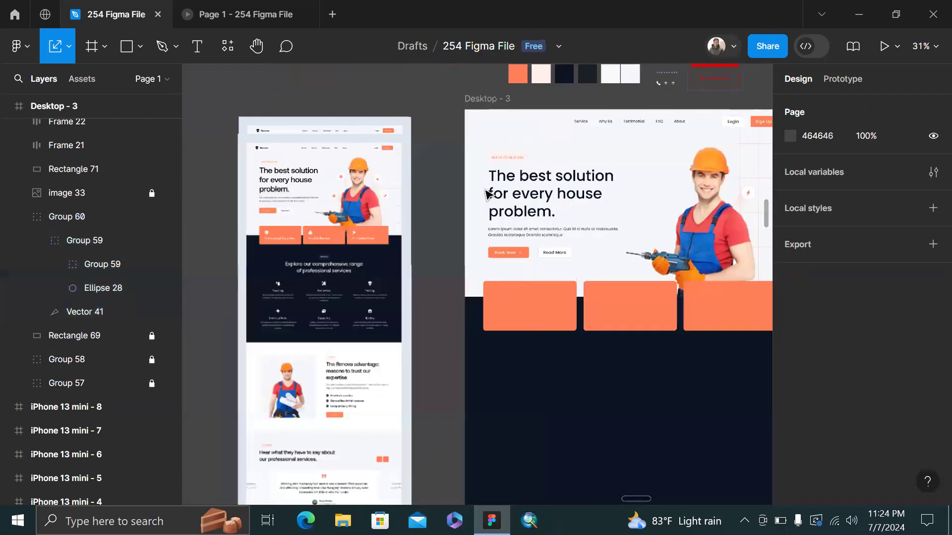
{"action": "scroll", "coordinate": [347, 160], "scroll_direction": "up", "scroll_amount": 3}
{"action": "scroll", "coordinate": [347, 160], "scroll_direction": "up", "scroll_amount": 3}
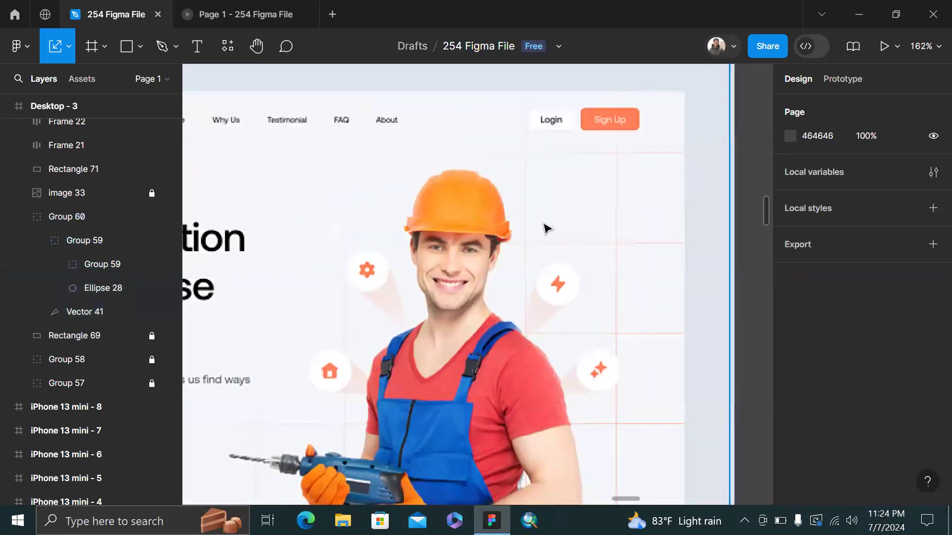
{"action": "scroll", "coordinate": [550, 258], "scroll_direction": "right", "scroll_amount": 3}
{"action": "scroll", "coordinate": [558, 269], "scroll_direction": "down", "scroll_amount": 5}
{"action": "scroll", "coordinate": [558, 269], "scroll_direction": "up", "scroll_amount": 3}
{"action": "scroll", "coordinate": [365, 272], "scroll_direction": "up", "scroll_amount": 1}
{"action": "scroll", "coordinate": [361, 270], "scroll_direction": "up", "scroll_amount": 2}
{"action": "scroll", "coordinate": [268, 187], "scroll_direction": "up", "scroll_amount": 1}
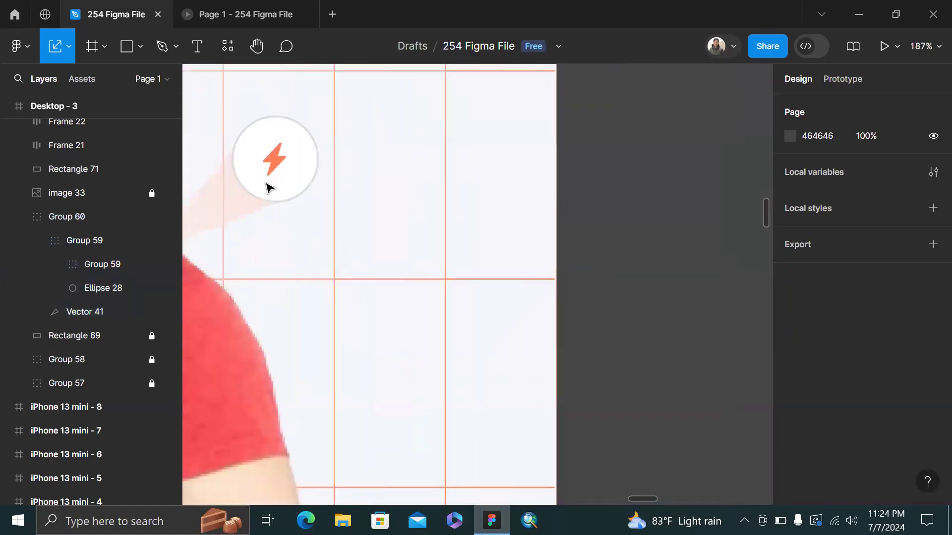
{"action": "scroll", "coordinate": [267, 188], "scroll_direction": "left", "scroll_amount": 3}
{"action": "double_click", "coordinate": [375, 185]}
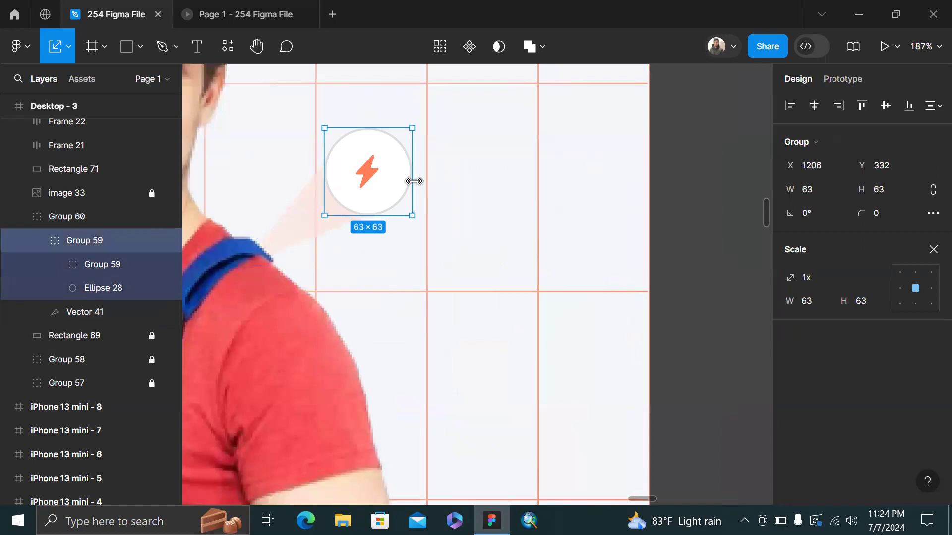
{"action": "left_click_drag", "start_coordinate": [415, 180], "coordinate": [396, 173]}
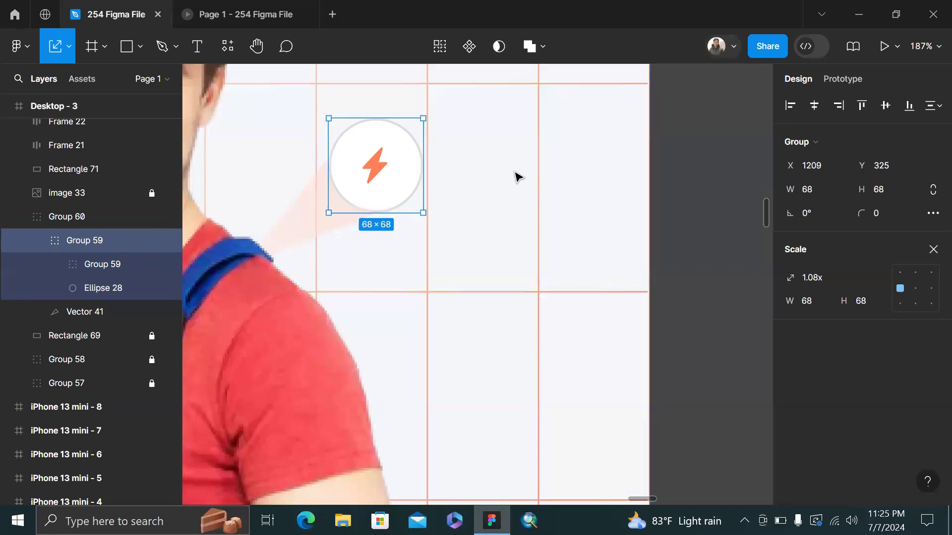
{"action": "left_click", "coordinate": [513, 176]}
Zoom the canvas to about 82% to review the badge beside the worker
{"action": "scroll", "coordinate": [515, 176], "scroll_direction": "down", "scroll_amount": 5}
{"action": "scroll", "coordinate": [545, 179], "scroll_direction": "down", "scroll_amount": 2}
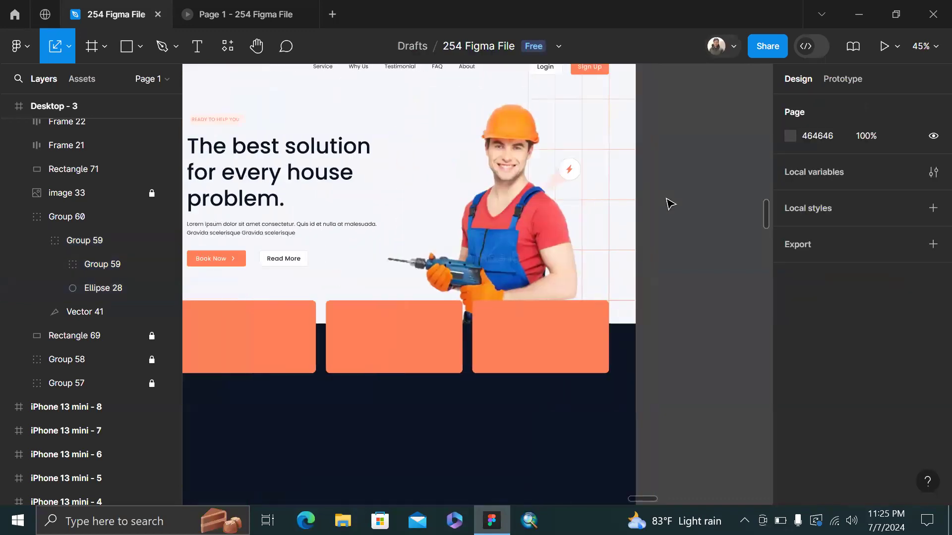
{"action": "scroll", "coordinate": [478, 206], "scroll_direction": "up", "scroll_amount": 3}
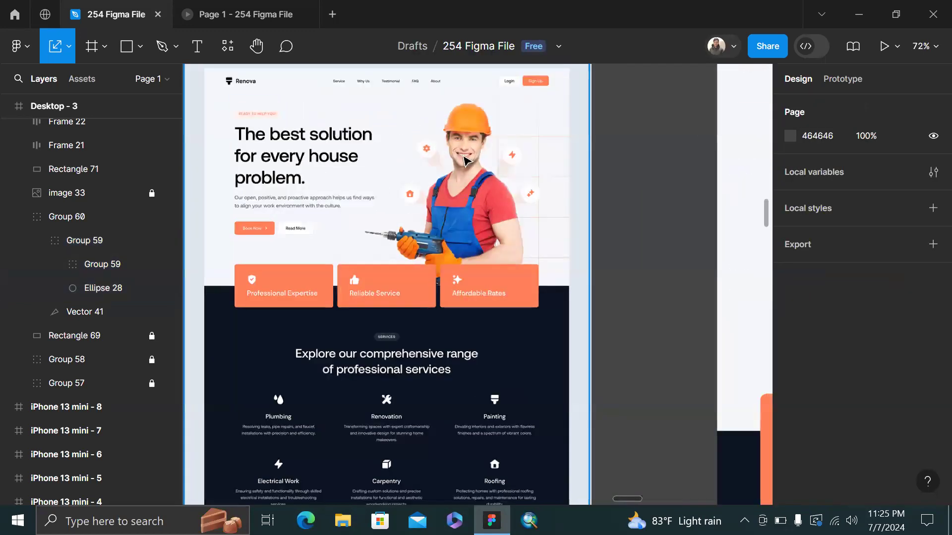
{"action": "scroll", "coordinate": [477, 206], "scroll_direction": "up", "scroll_amount": 3}
{"action": "scroll", "coordinate": [411, 202], "scroll_direction": "up", "scroll_amount": 3}
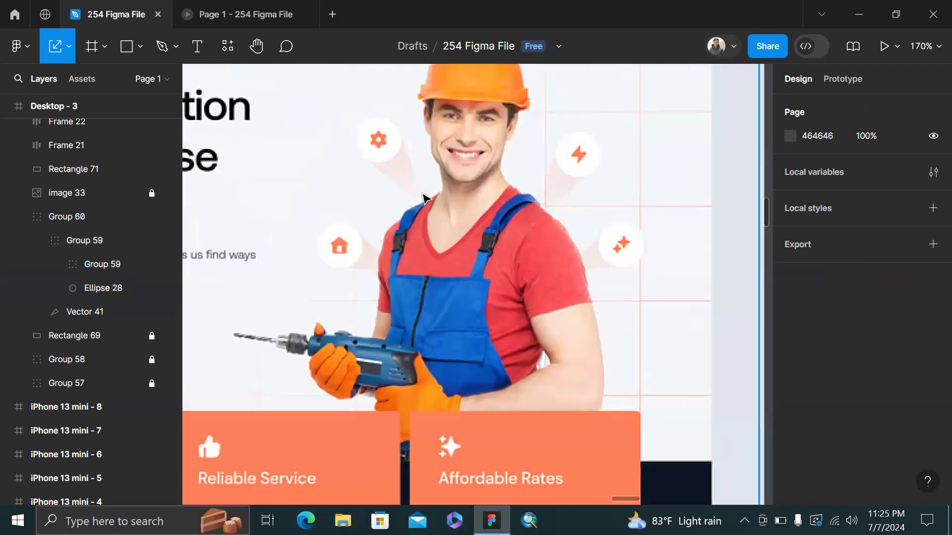
{"action": "scroll", "coordinate": [422, 197], "scroll_direction": "down", "scroll_amount": 5}
{"action": "scroll", "coordinate": [425, 198], "scroll_direction": "up", "scroll_amount": 4}
{"action": "scroll", "coordinate": [238, 128], "scroll_direction": "up", "scroll_amount": 1}
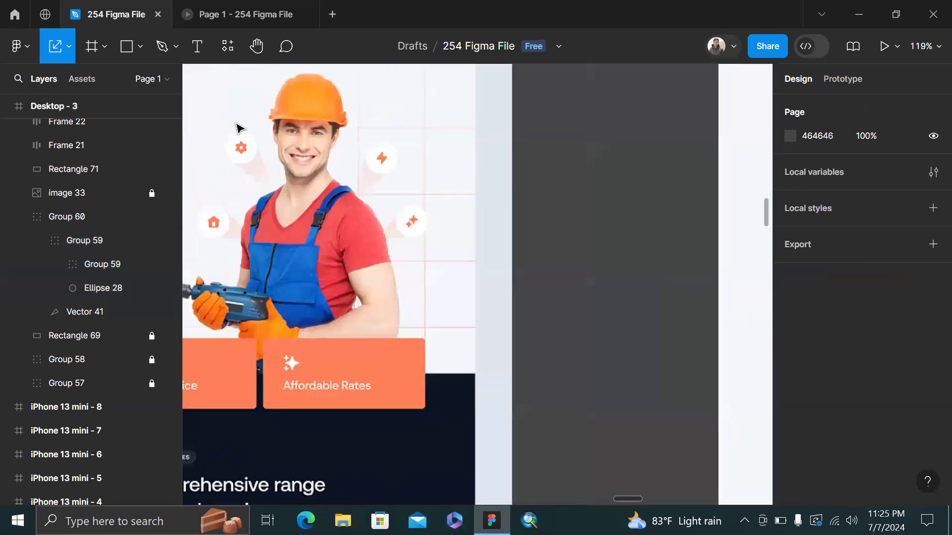
{"action": "scroll", "coordinate": [249, 185], "scroll_direction": "up", "scroll_amount": 3}
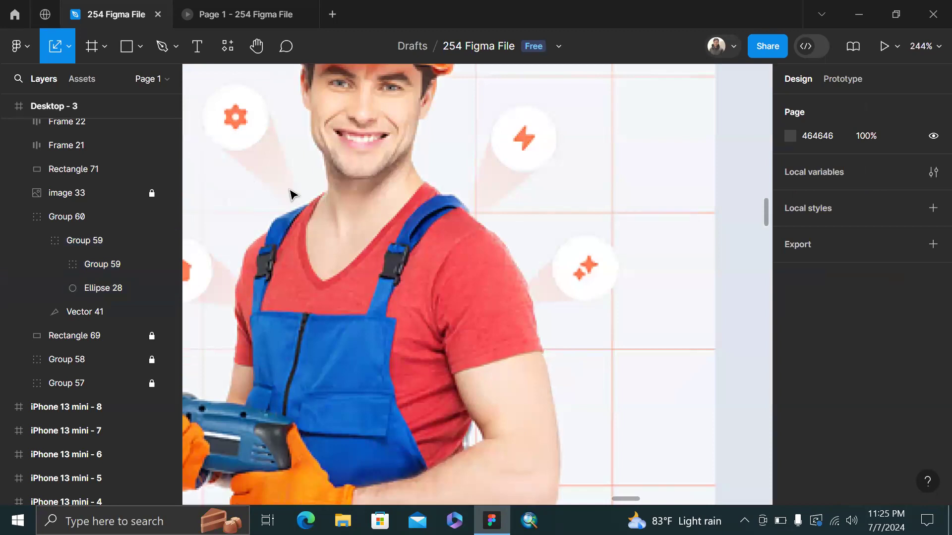
{"action": "scroll", "coordinate": [294, 191], "scroll_direction": "down", "scroll_amount": 5}
{"action": "scroll", "coordinate": [504, 219], "scroll_direction": "up", "scroll_amount": 2}
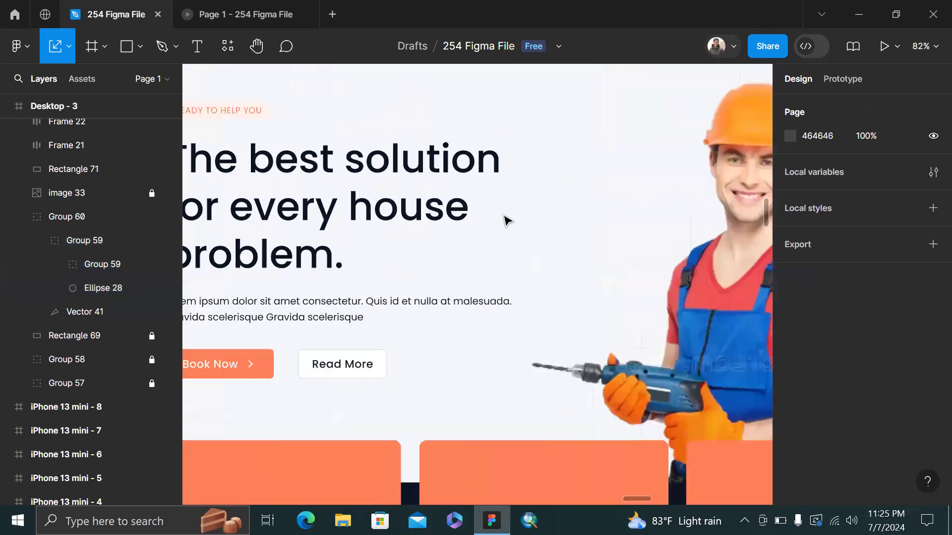
{"action": "scroll", "coordinate": [522, 222], "scroll_direction": "up", "scroll_amount": 1}
Duplicate the lightning badge group and move the copy left of the worker's head
{"action": "left_click", "coordinate": [425, 215]}
{"action": "key", "text": "ctrl+d"}
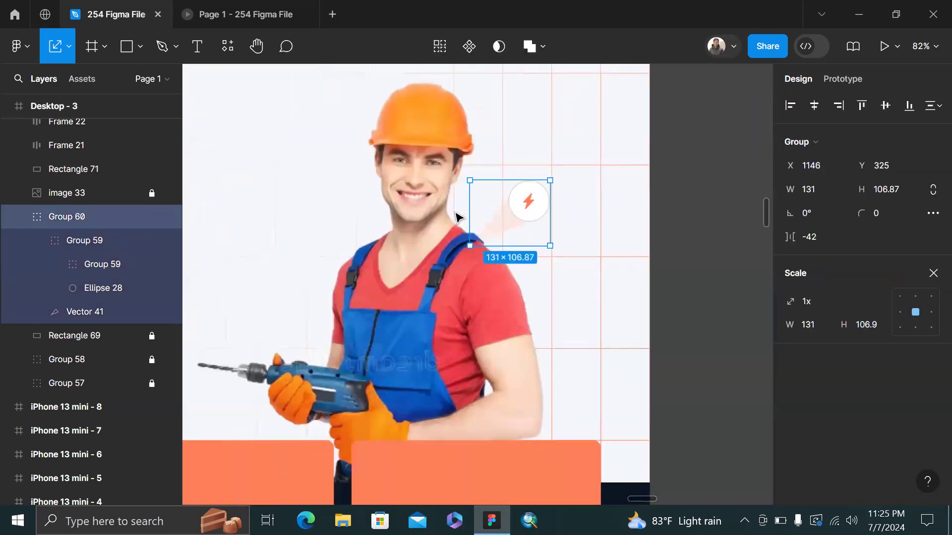
{"action": "left_click_drag", "start_coordinate": [341, 195], "coordinate": [328, 198]}
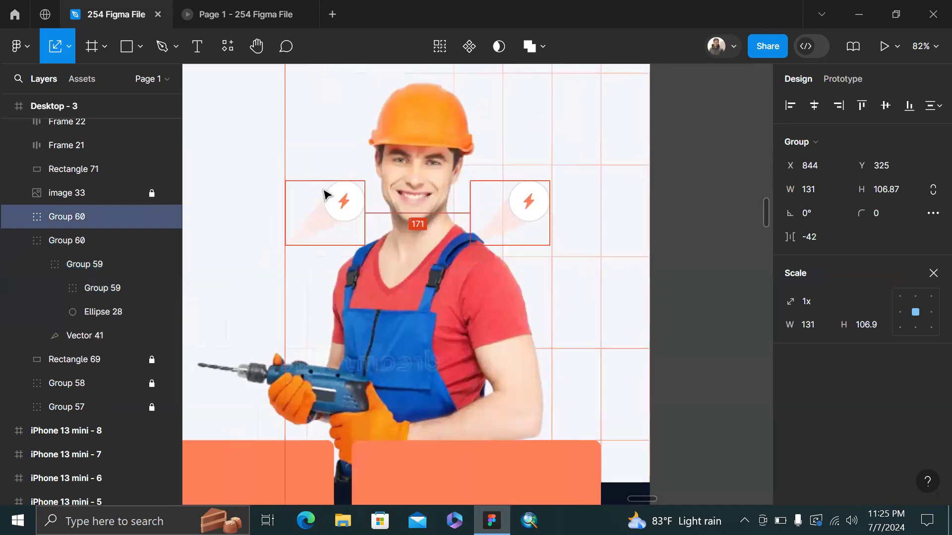
{"action": "right_click", "coordinate": [322, 189]}
{"action": "scroll", "coordinate": [353, 425], "scroll_direction": "down", "scroll_amount": 1}
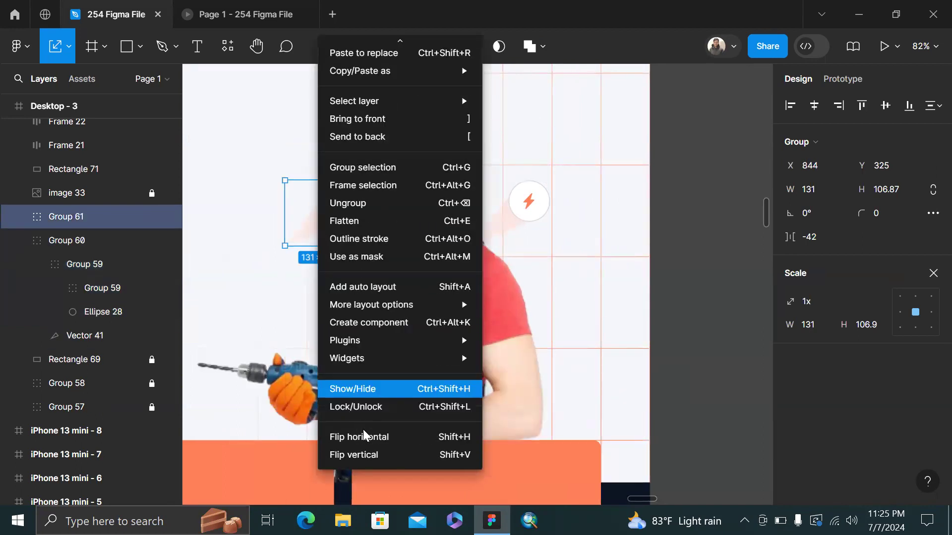
{"action": "left_click", "coordinate": [369, 460]}
{"action": "key", "text": "ctrl+z"}
Flip the copy horizontally and rotate it to about 158°
{"action": "right_click", "coordinate": [340, 213]}
{"action": "scroll", "coordinate": [359, 431], "scroll_direction": "down", "scroll_amount": 1}
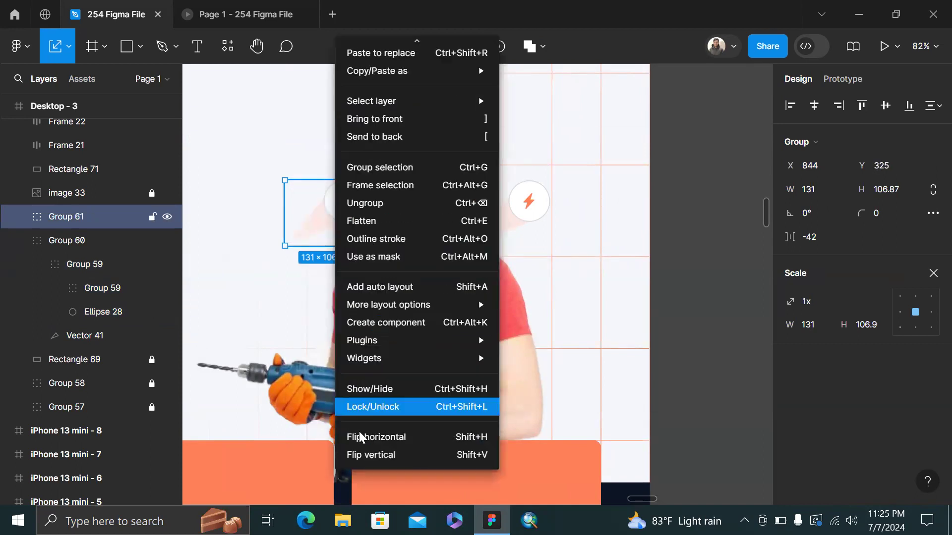
{"action": "left_click", "coordinate": [389, 445]}
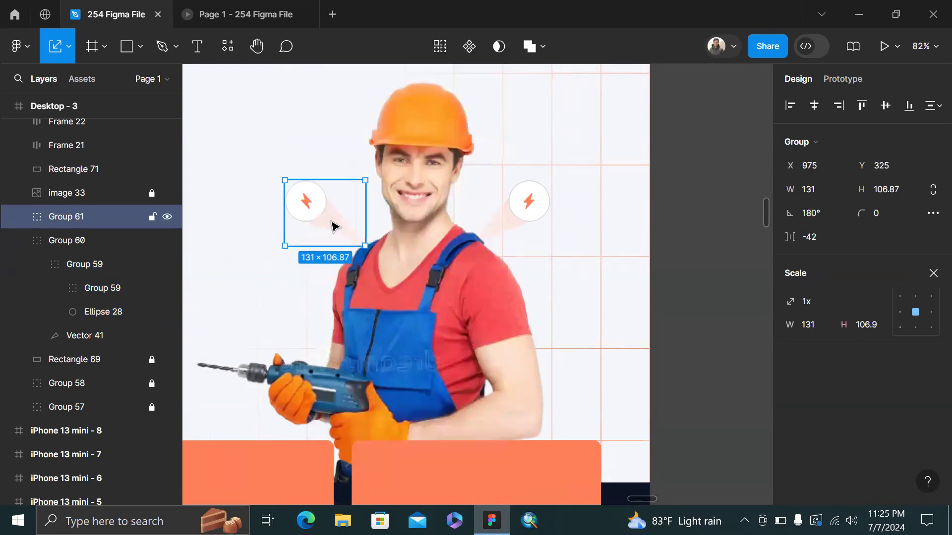
{"action": "left_click_drag", "start_coordinate": [334, 217], "coordinate": [356, 213]}
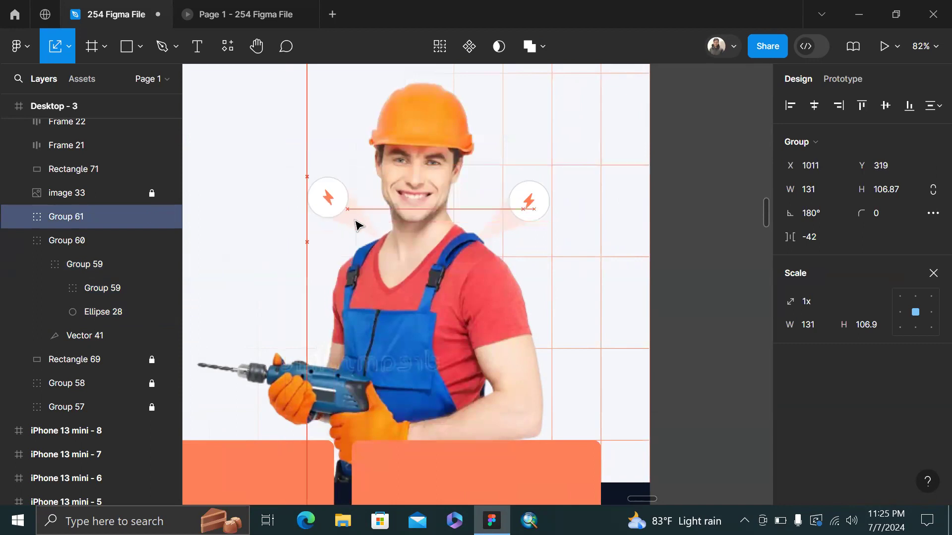
{"action": "left_click_drag", "start_coordinate": [391, 171], "coordinate": [340, 182]}
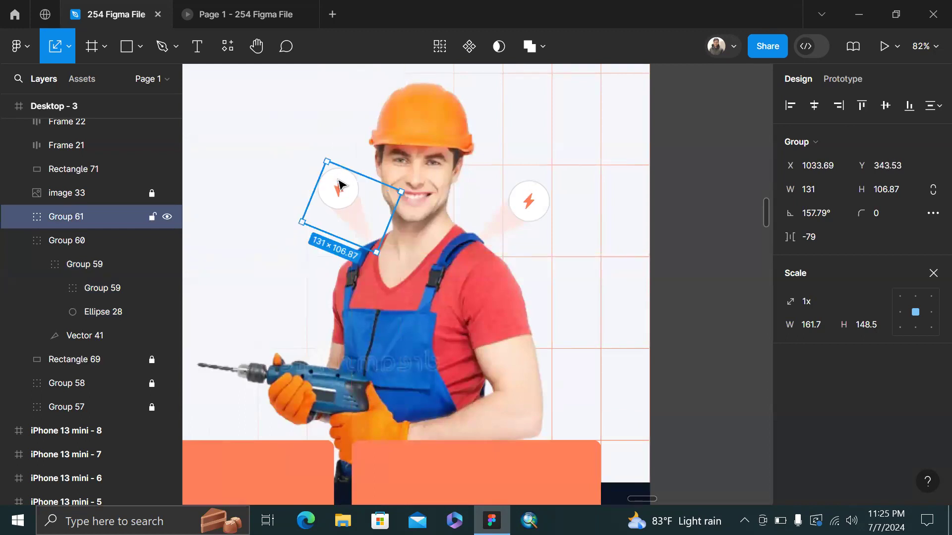
Try moving the left badge's circle upward, then undo the move
{"action": "double_click", "coordinate": [340, 181]}
{"action": "scroll", "coordinate": [337, 179], "scroll_direction": "up", "scroll_amount": 5}
{"action": "left_click_drag", "start_coordinate": [325, 165], "coordinate": [310, 164]}
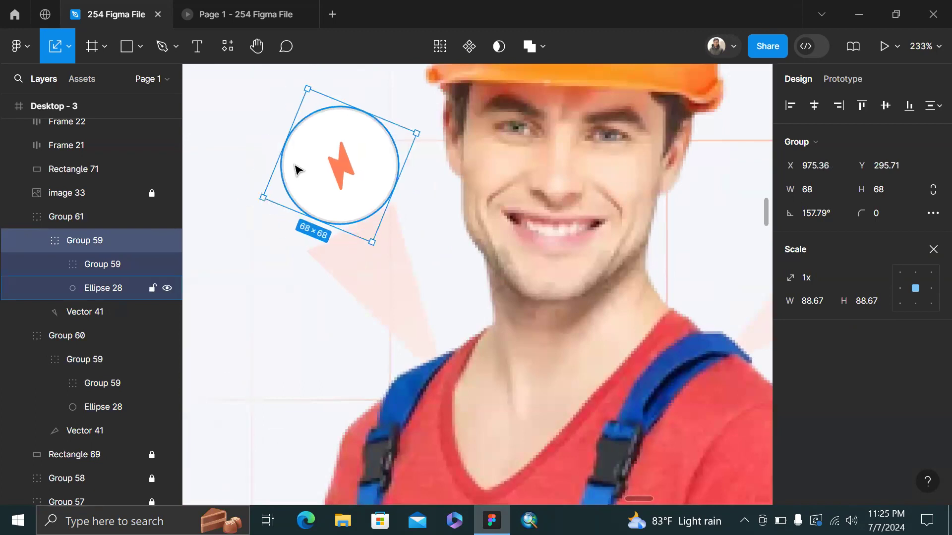
{"action": "key", "text": "ctrl+z"}
{"action": "scroll", "coordinate": [292, 164], "scroll_direction": "down", "scroll_amount": 5}
Select the three orange feature cards below the hero together
{"action": "left_click", "coordinate": [693, 208]}
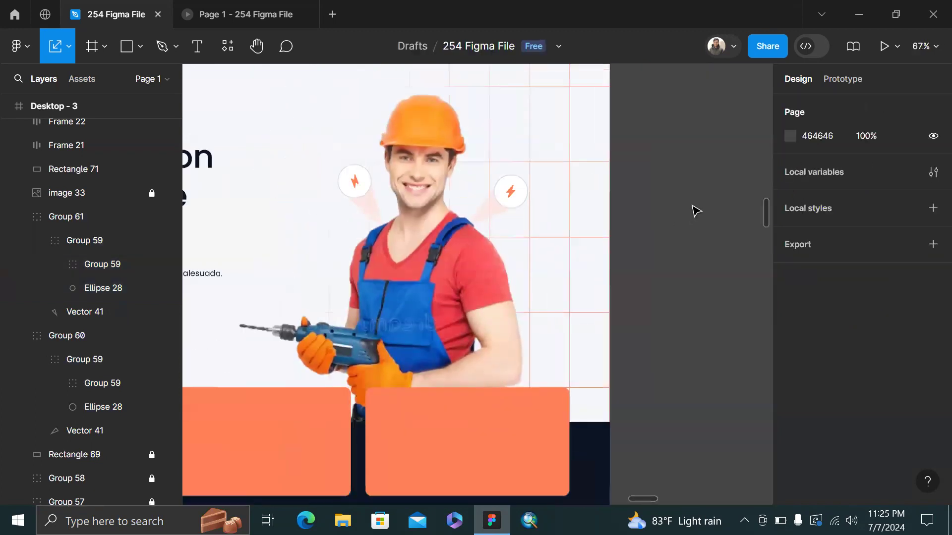
{"action": "scroll", "coordinate": [696, 211], "scroll_direction": "down", "scroll_amount": 3}
{"action": "scroll", "coordinate": [381, 296], "scroll_direction": "up", "scroll_amount": 3}
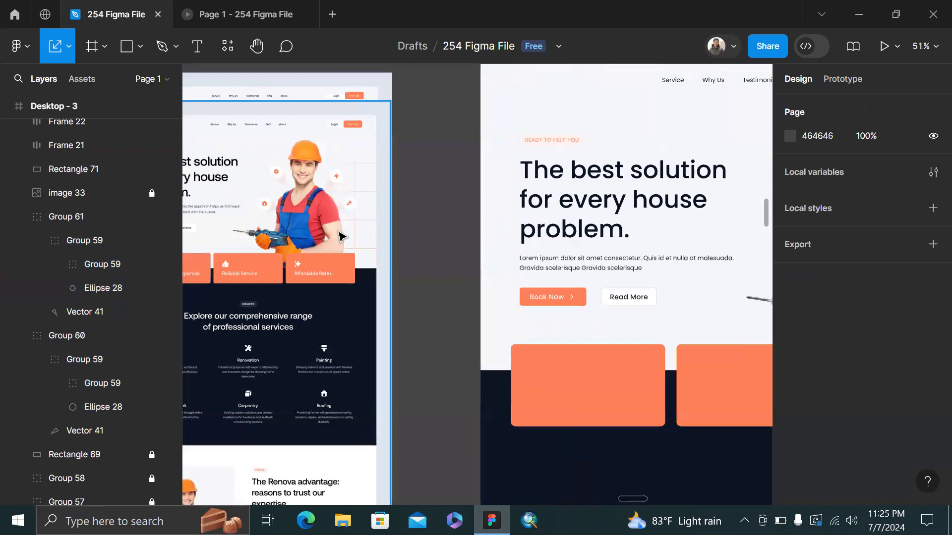
{"action": "scroll", "coordinate": [382, 296], "scroll_direction": "up", "scroll_amount": 2}
{"action": "scroll", "coordinate": [382, 296], "scroll_direction": "up", "scroll_amount": 3}
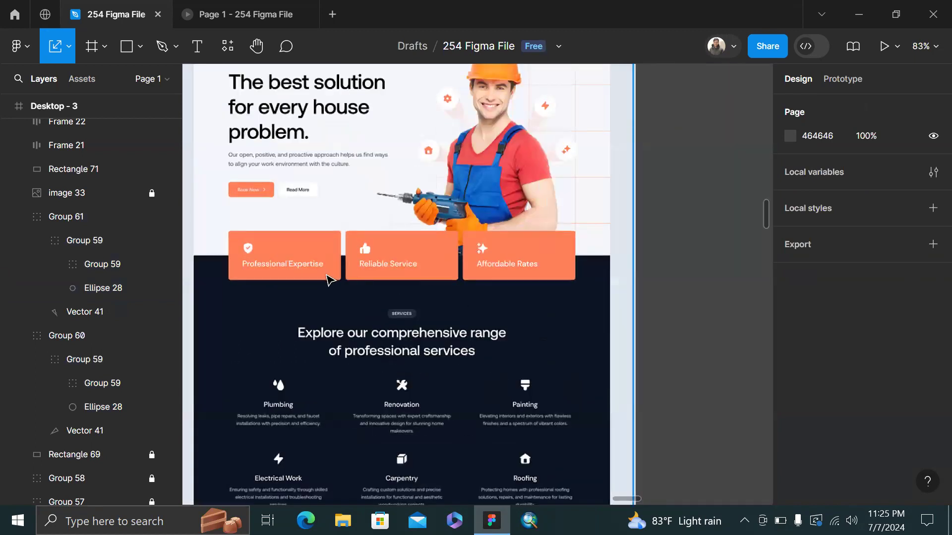
{"action": "scroll", "coordinate": [307, 282], "scroll_direction": "up", "scroll_amount": 3}
{"action": "scroll", "coordinate": [236, 253], "scroll_direction": "up", "scroll_amount": 1}
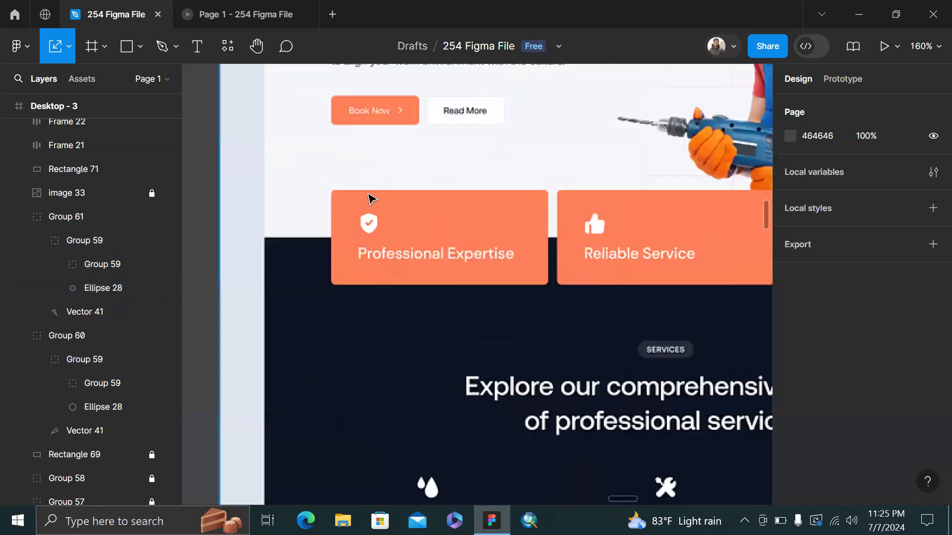
{"action": "scroll", "coordinate": [404, 263], "scroll_direction": "up", "scroll_amount": 2}
{"action": "scroll", "coordinate": [401, 264], "scroll_direction": "down", "scroll_amount": 2}
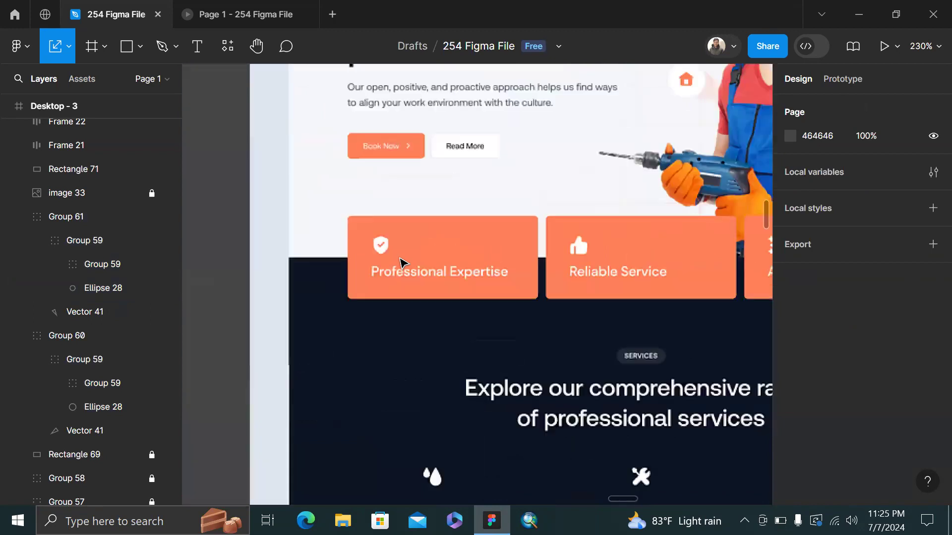
{"action": "scroll", "coordinate": [402, 264], "scroll_direction": "down", "scroll_amount": 2}
{"action": "scroll", "coordinate": [416, 307], "scroll_direction": "down", "scroll_amount": 3}
{"action": "scroll", "coordinate": [432, 355], "scroll_direction": "right", "scroll_amount": 3}
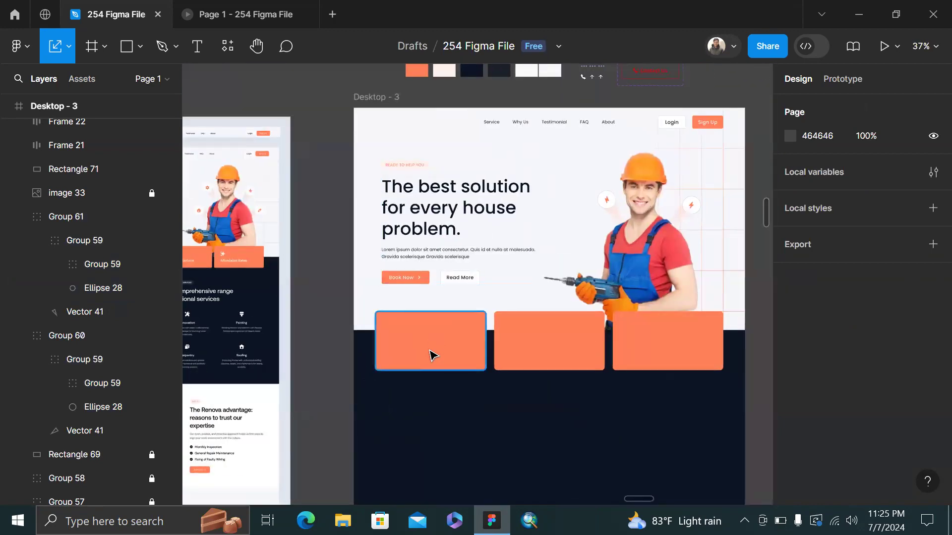
{"action": "left_click", "coordinate": [432, 355]}
{"action": "left_click", "coordinate": [556, 354], "text": "shift"}
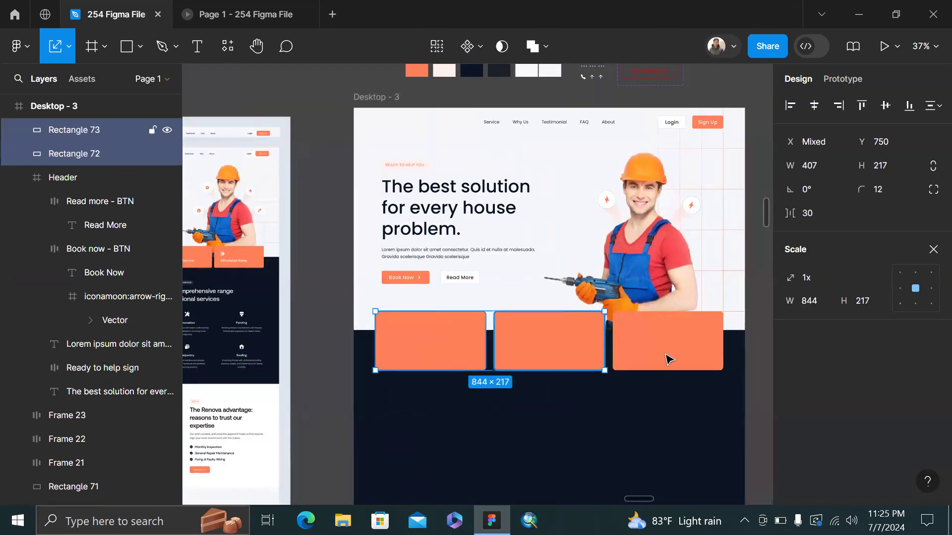
{"action": "left_click", "coordinate": [660, 329], "text": "shift"}
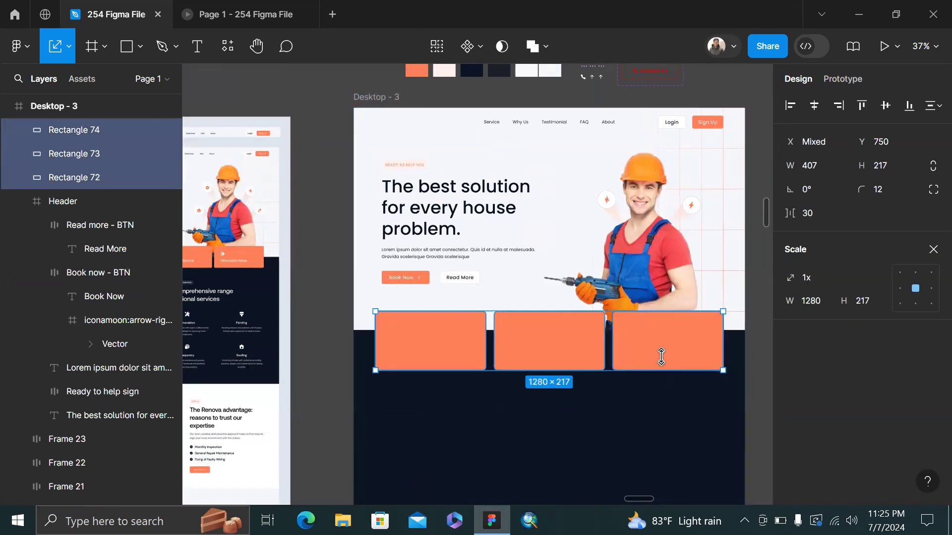
Scale the three cards' height down from 217 to 189, then deselect them
{"action": "mouse_move", "coordinate": [662, 356]}
{"action": "left_mouse_down"}
{"action": "mouse_move", "coordinate": [665, 363]}
{"action": "mouse_move", "coordinate": [646, 363]}
{"action": "left_mouse_up"}
{"action": "key", "text": "v"}
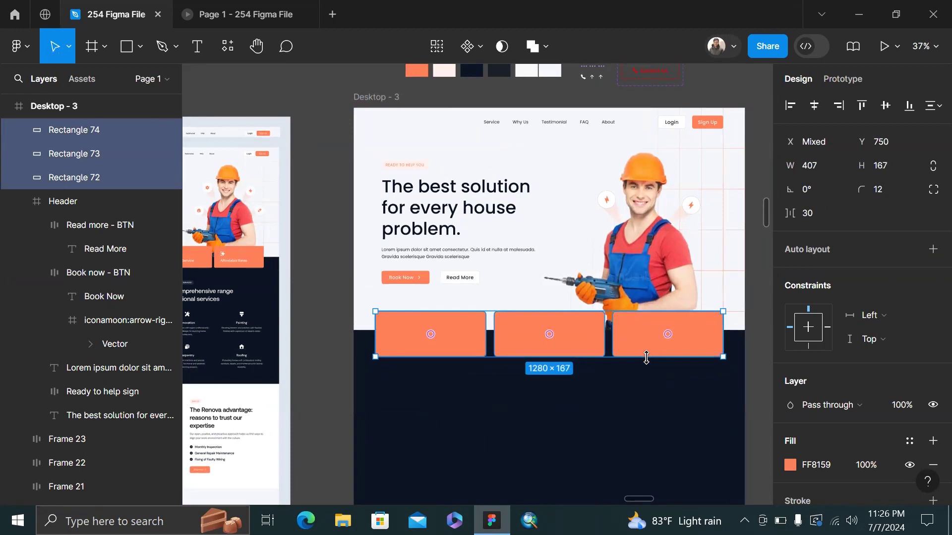
{"action": "left_click", "coordinate": [336, 219]}
{"action": "scroll", "coordinate": [347, 219], "scroll_direction": "left", "scroll_amount": 5}
{"action": "scroll", "coordinate": [406, 219], "scroll_direction": "up", "scroll_amount": 5, "text": "ctrl"}
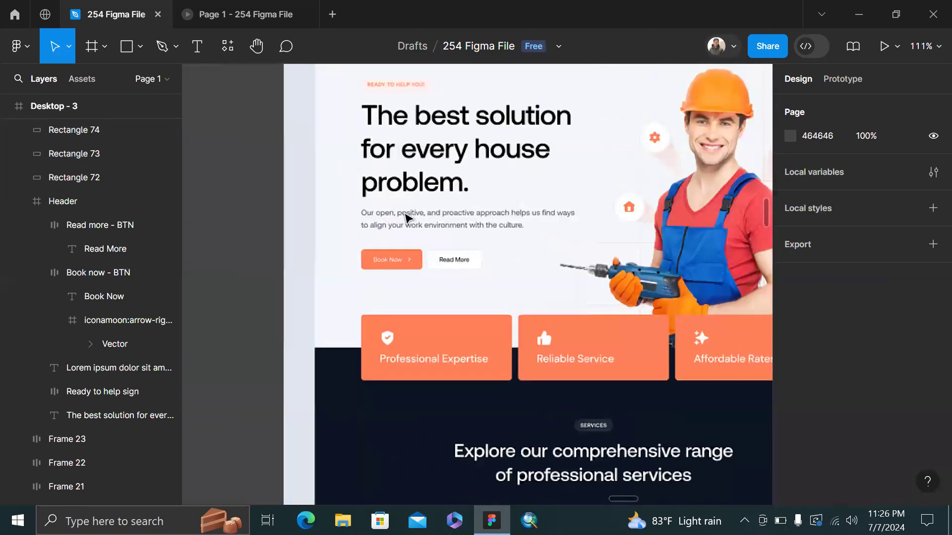
Launch the Iconify plugin and move its window up and to the right
{"action": "left_click", "coordinate": [224, 40]}
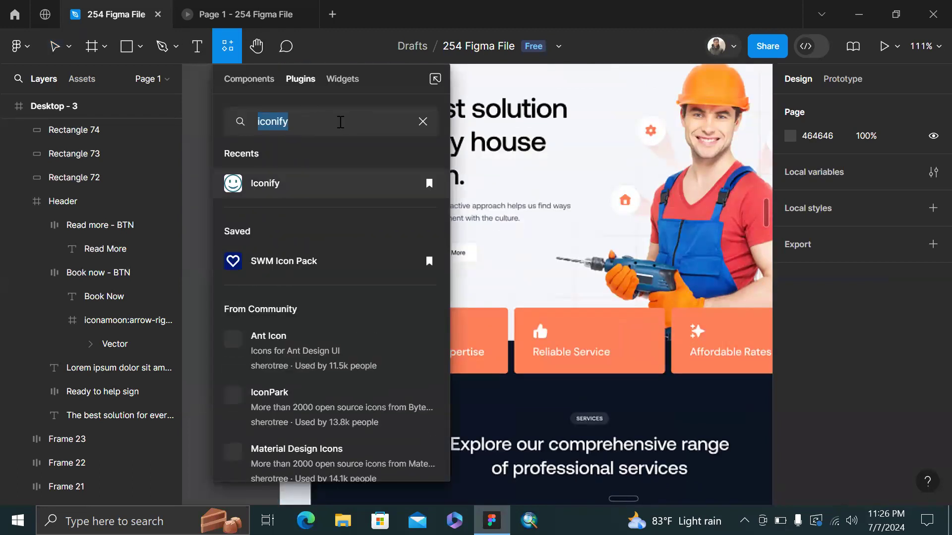
{"action": "mouse_move", "coordinate": [320, 183]}
{"action": "left_click", "coordinate": [395, 213]}
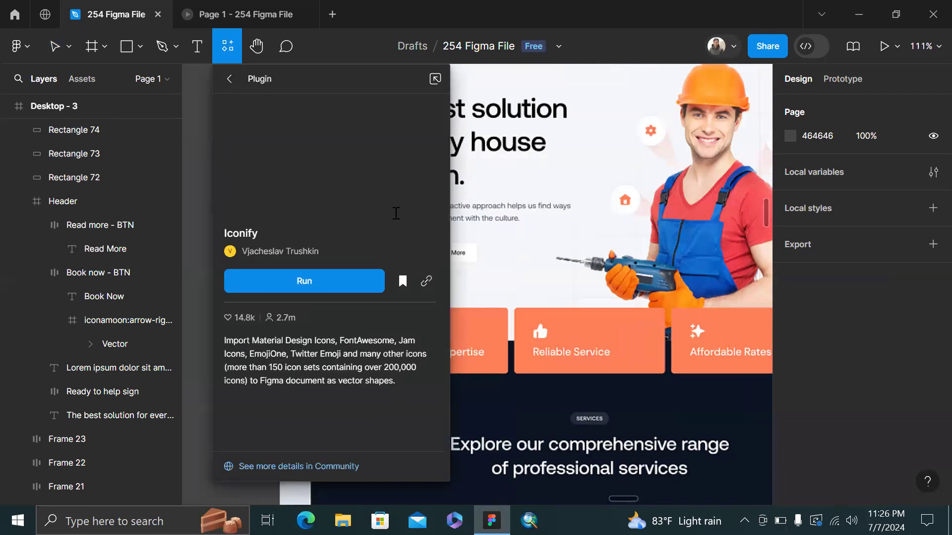
{"action": "left_click", "coordinate": [339, 282]}
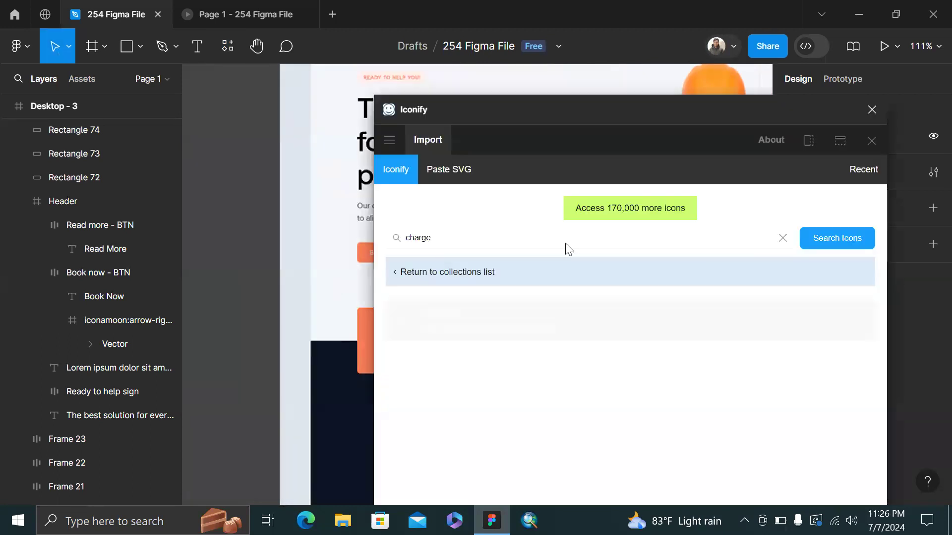
{"action": "mouse_move", "coordinate": [533, 120]}
{"action": "left_mouse_down"}
{"action": "mouse_move", "coordinate": [688, 90]}
{"action": "mouse_move", "coordinate": [598, 90]}
{"action": "left_mouse_up"}
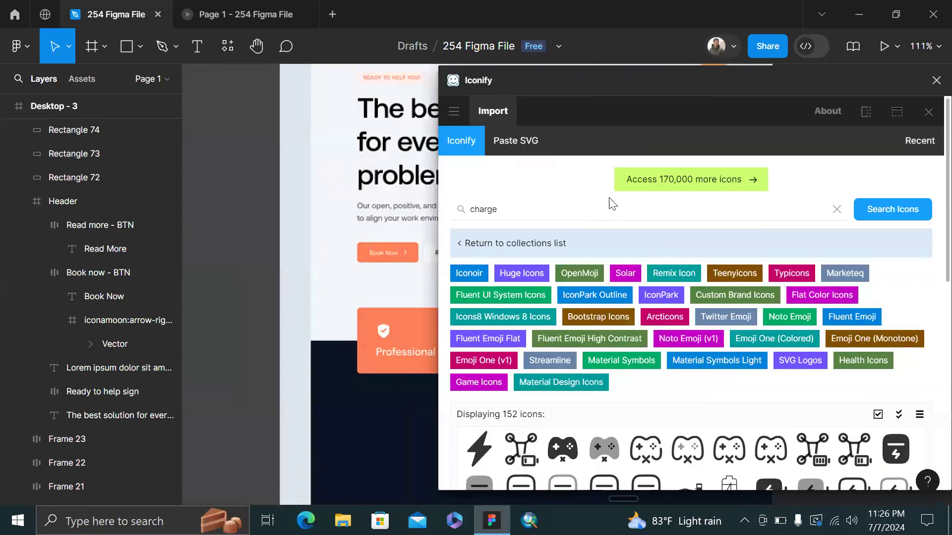
Search Iconify for 'safeguard', then 'shield', browsing the second page of results
{"action": "double_click", "coordinate": [573, 207]}
{"action": "type", "text": "safeguard"}
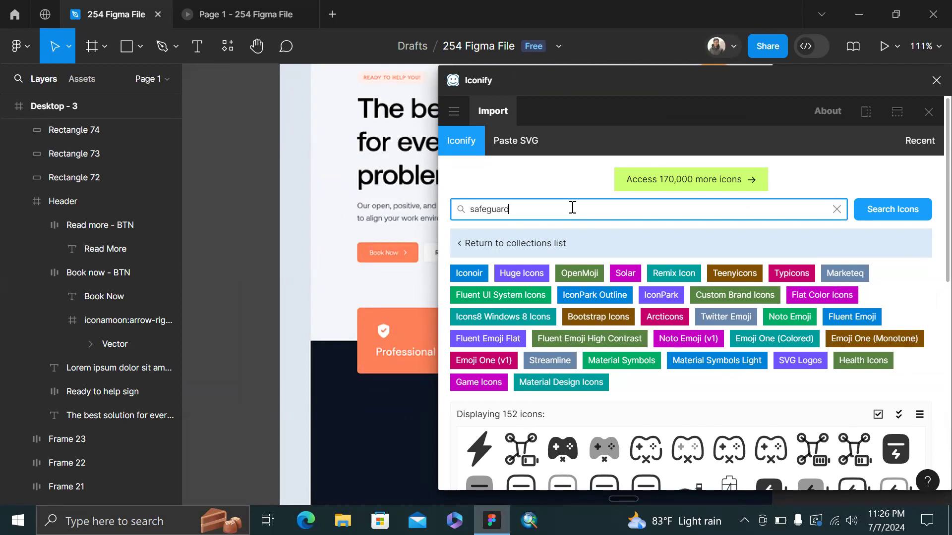
{"action": "key", "text": "Return"}
{"action": "scroll", "coordinate": [565, 289], "scroll_direction": "down", "scroll_amount": 2}
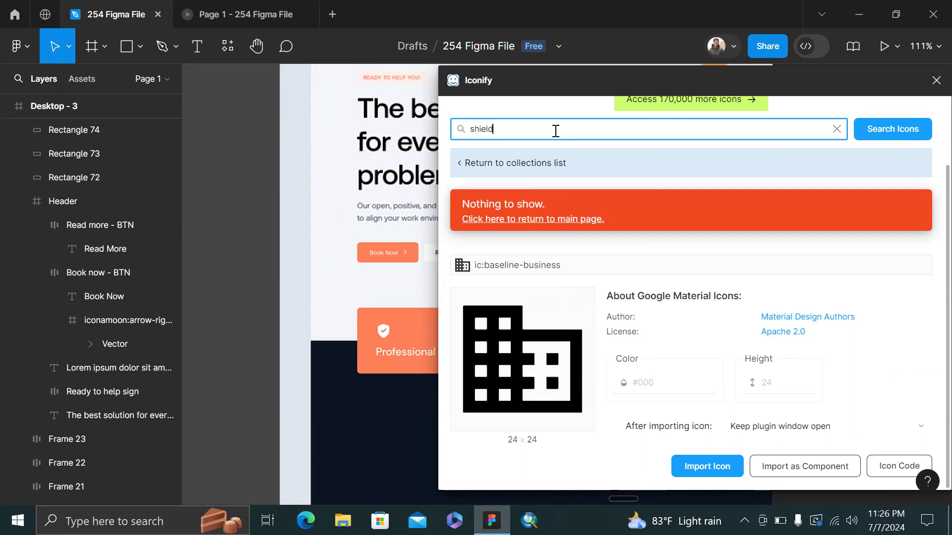
{"action": "key", "text": "Return"}
{"action": "scroll", "coordinate": [552, 187], "scroll_direction": "down", "scroll_amount": 1}
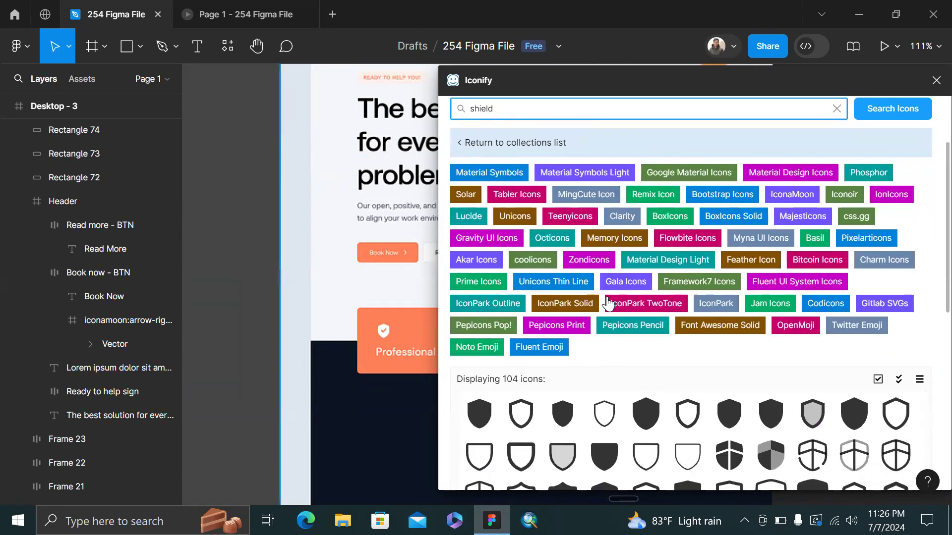
{"action": "scroll", "coordinate": [605, 303], "scroll_direction": "down", "scroll_amount": 4}
{"action": "scroll", "coordinate": [609, 304], "scroll_direction": "down", "scroll_amount": 1}
{"action": "scroll", "coordinate": [667, 377], "scroll_direction": "down", "scroll_amount": 5}
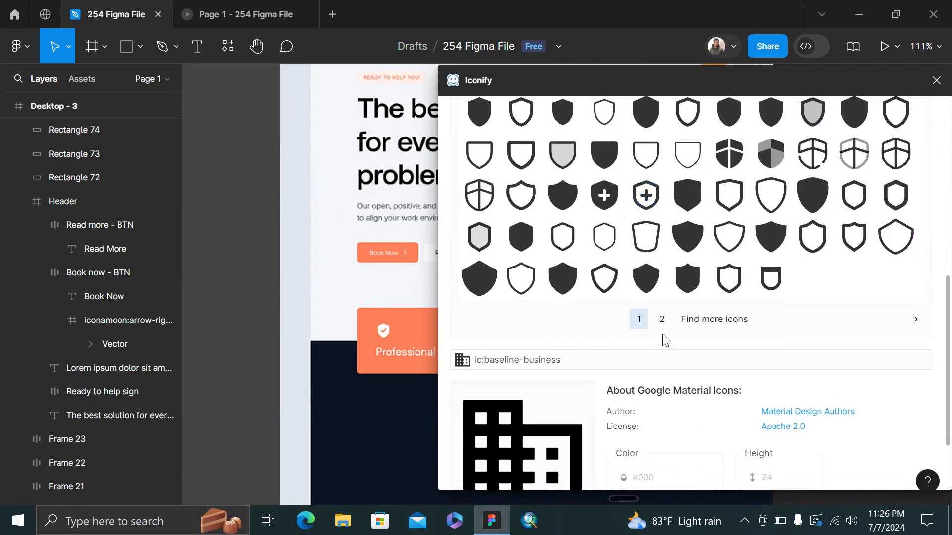
{"action": "left_click", "coordinate": [654, 321]}
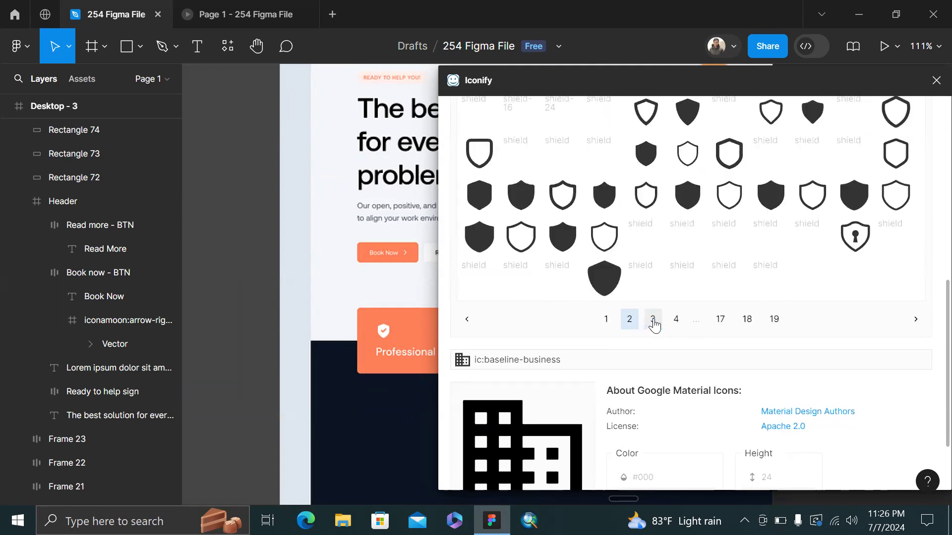
{"action": "scroll", "coordinate": [644, 298], "scroll_direction": "up", "scroll_amount": 1}
{"action": "scroll", "coordinate": [635, 258], "scroll_direction": "up", "scroll_amount": 1}
{"action": "scroll", "coordinate": [627, 221], "scroll_direction": "up", "scroll_amount": 1}
{"action": "scroll", "coordinate": [625, 215], "scroll_direction": "up", "scroll_amount": 2}
{"action": "scroll", "coordinate": [625, 216], "scroll_direction": "up", "scroll_amount": 2}
{"action": "scroll", "coordinate": [585, 211], "scroll_direction": "up", "scroll_amount": 3}
{"action": "type", "text": "active shield"}
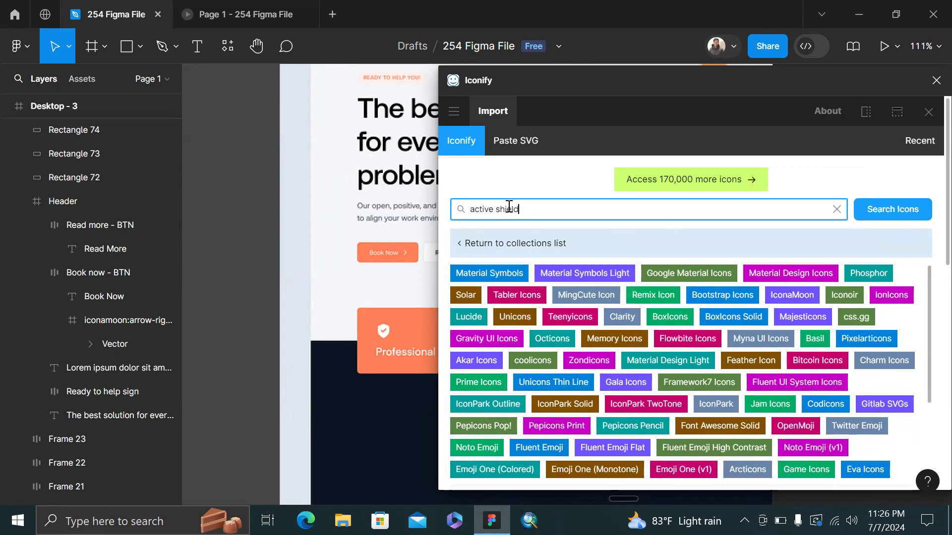
Search 'shield' again and drag the filled ic:sharp-shield icon onto the canvas
{"action": "key", "text": "Return"}
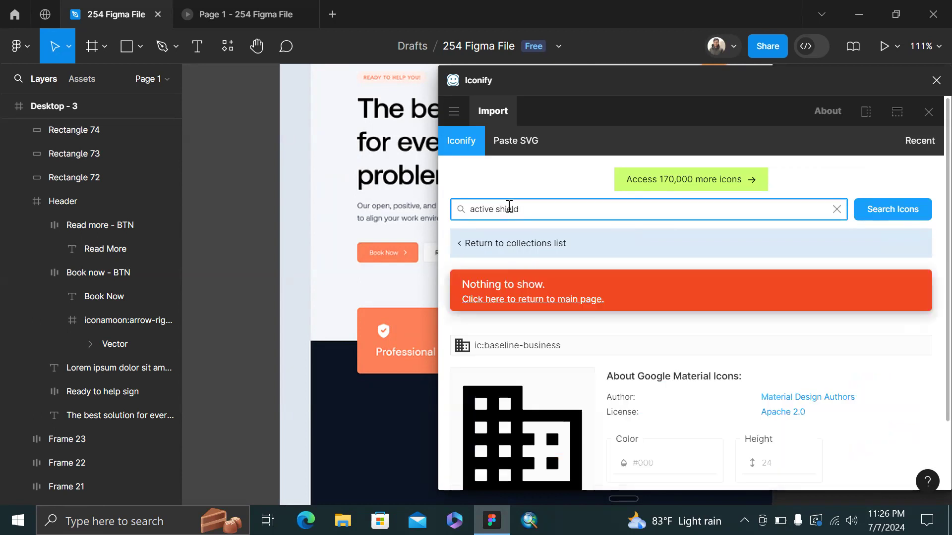
{"action": "scroll", "coordinate": [520, 330], "scroll_direction": "down", "scroll_amount": 2}
{"action": "scroll", "coordinate": [535, 288], "scroll_direction": "up", "scroll_amount": 2}
{"action": "type", "text": "shie"}
{"action": "type", "text": "ld"}
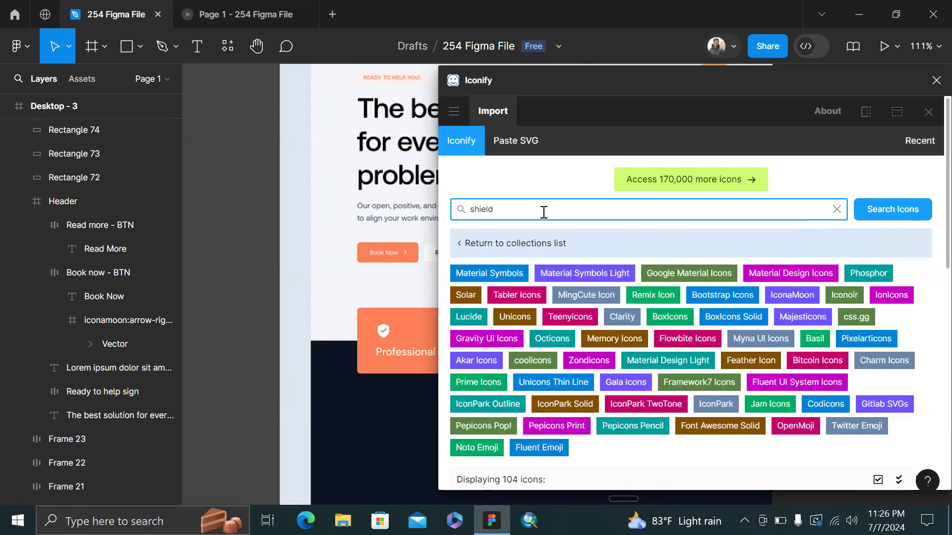
{"action": "scroll", "coordinate": [532, 265], "scroll_direction": "down", "scroll_amount": 4}
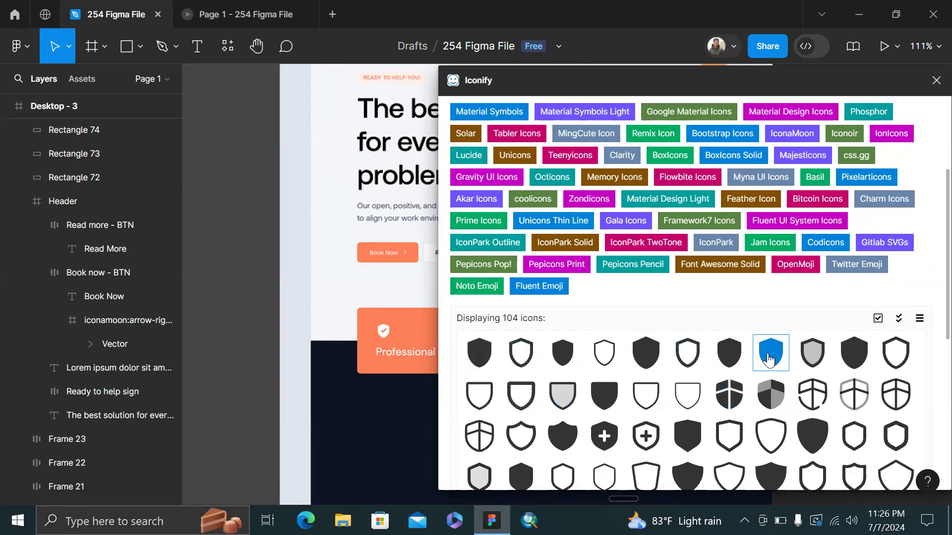
{"action": "left_click_drag", "start_coordinate": [771, 353], "coordinate": [238, 319]}
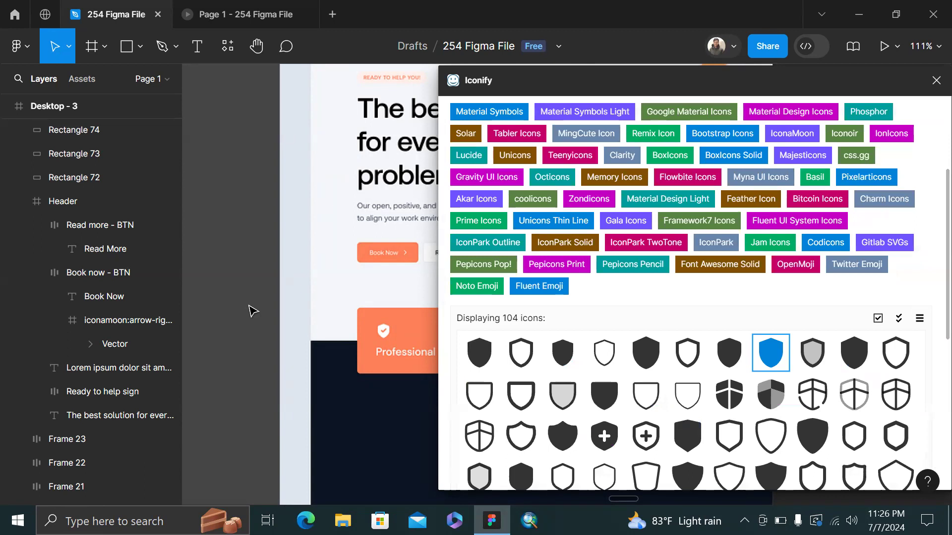
{"action": "scroll", "coordinate": [505, 227], "scroll_direction": "up", "scroll_amount": 4}
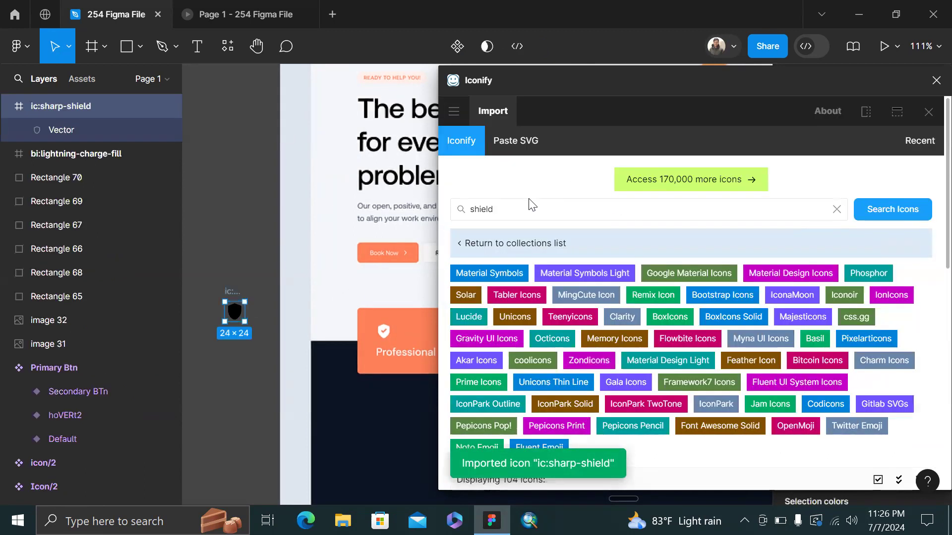
{"action": "left_click", "coordinate": [523, 214]}
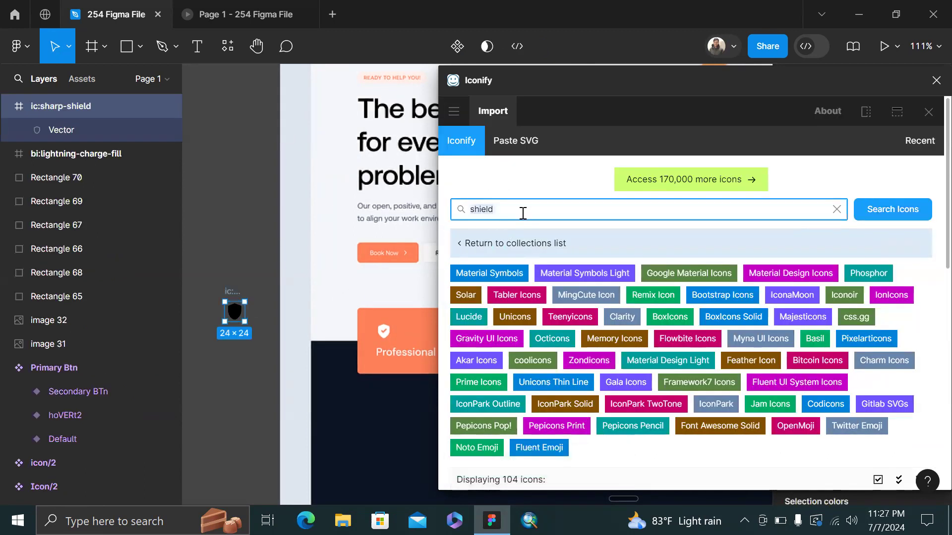
{"action": "type", "text": "like"}
Search Iconify for 'like' and drag the ant-design like-filled icon onto the canvas
{"action": "key", "text": "Return"}
{"action": "scroll", "coordinate": [516, 245], "scroll_direction": "down", "scroll_amount": 5}
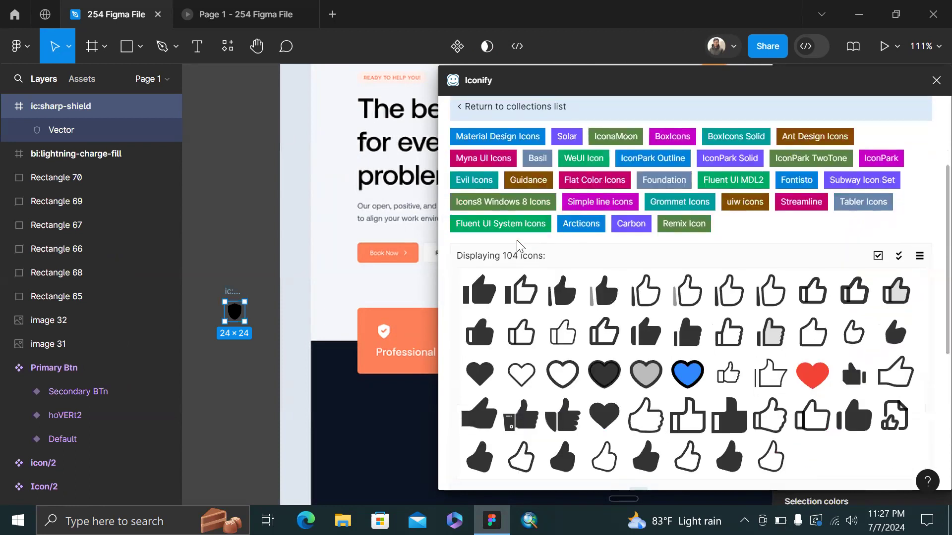
{"action": "scroll", "coordinate": [329, 317], "scroll_direction": "right", "scroll_amount": 2}
{"action": "scroll", "coordinate": [329, 316], "scroll_direction": "right", "scroll_amount": 3}
{"action": "scroll", "coordinate": [298, 325], "scroll_direction": "right", "scroll_amount": 3}
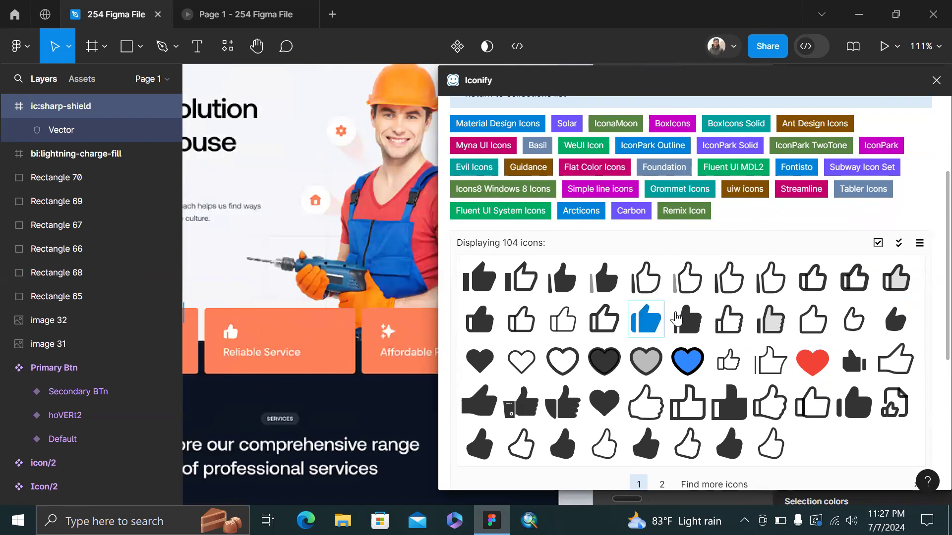
{"action": "left_click_drag", "start_coordinate": [696, 328], "coordinate": [306, 305]}
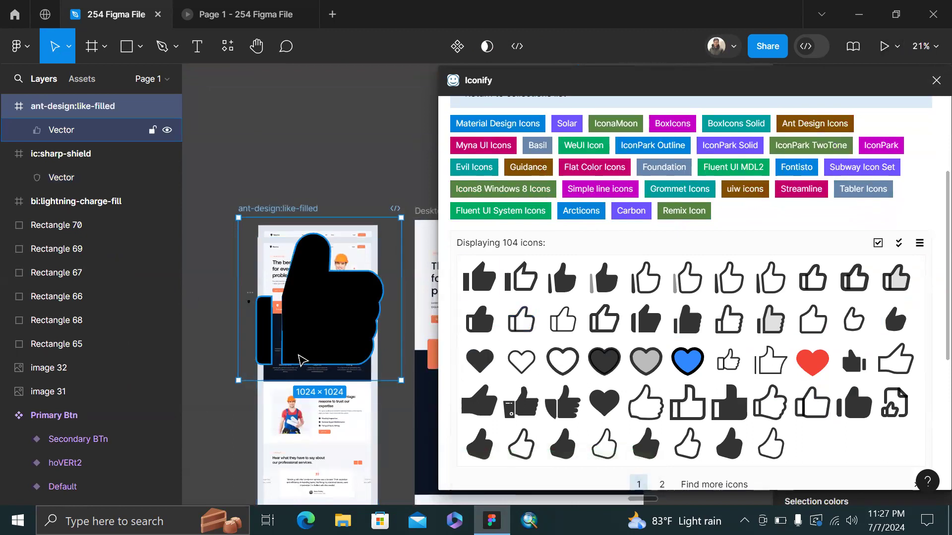
Move the large 1024 × 1024 thumbs-up icon aside and zoom back in
{"action": "left_click", "coordinate": [301, 361]}
{"action": "left_click_drag", "start_coordinate": [168, 216], "coordinate": [302, 201]}
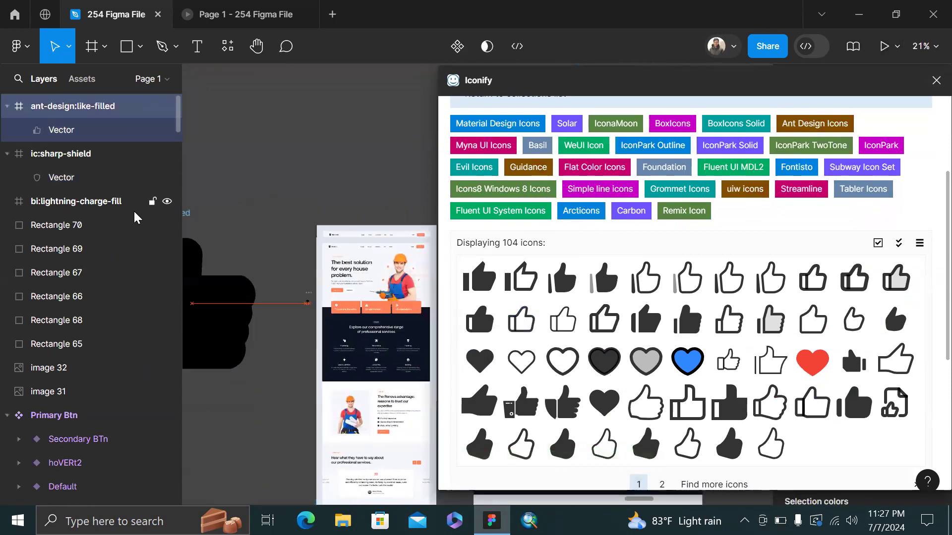
{"action": "scroll", "coordinate": [314, 202], "scroll_direction": "up", "scroll_amount": 3}
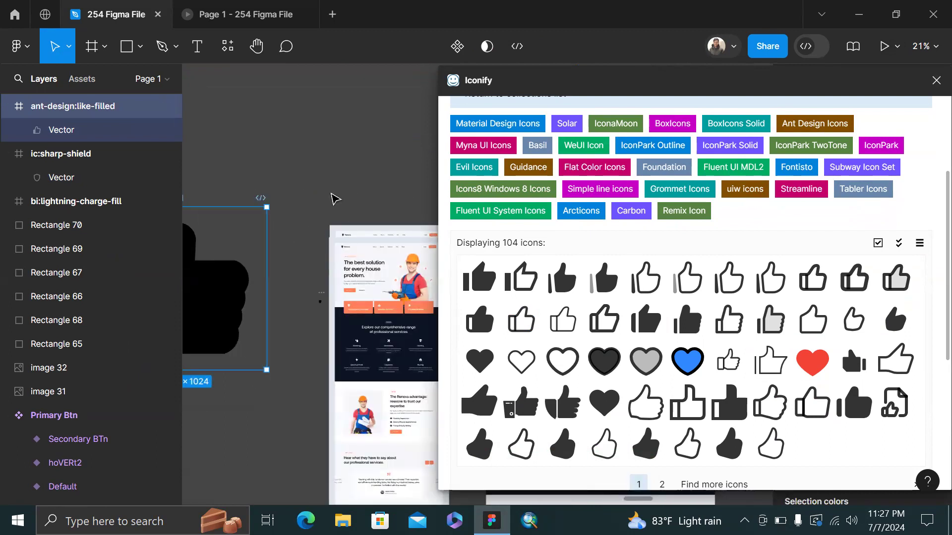
{"action": "scroll", "coordinate": [281, 243], "scroll_direction": "up", "scroll_amount": 1}
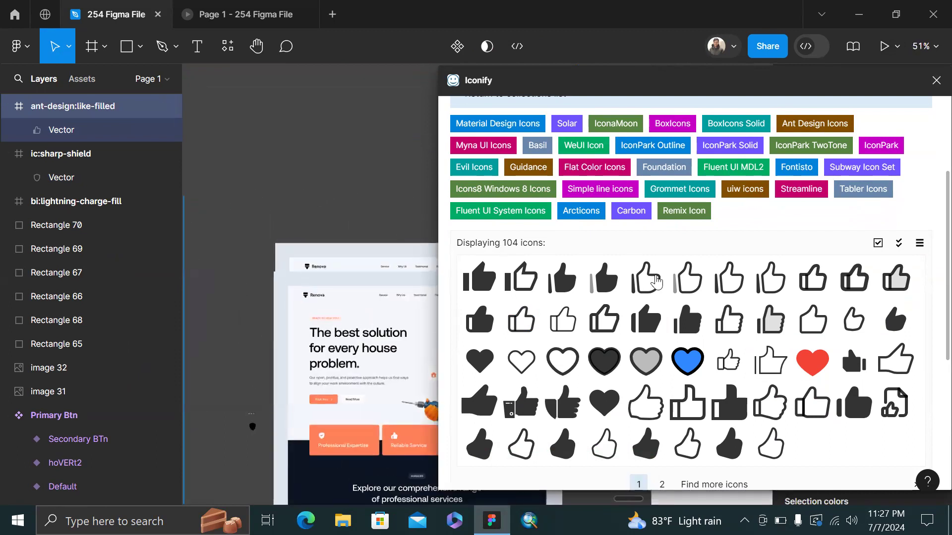
{"action": "scroll", "coordinate": [340, 394], "scroll_direction": "up", "scroll_amount": 2}
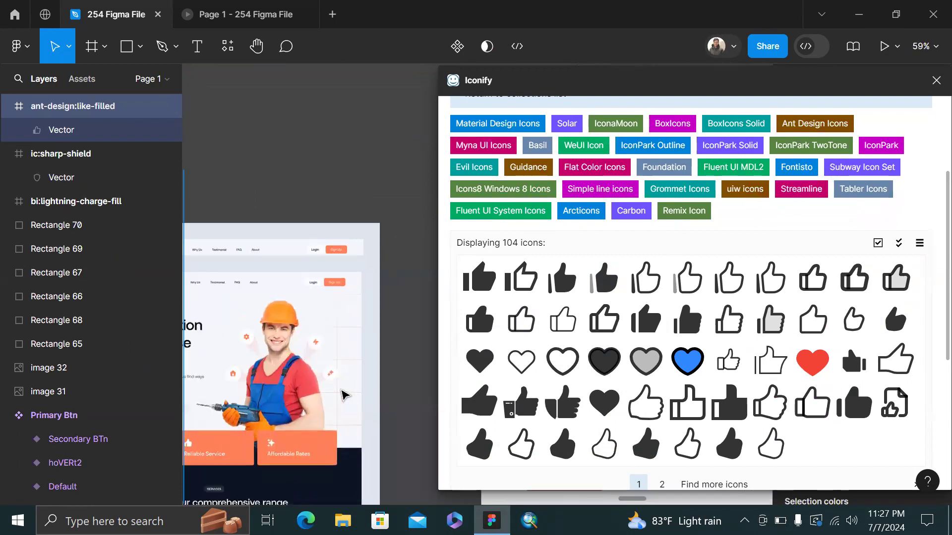
{"action": "scroll", "coordinate": [347, 397], "scroll_direction": "up", "scroll_amount": 1}
{"action": "scroll", "coordinate": [545, 263], "scroll_direction": "up", "scroll_amount": 3}
Replace the Iconify search term, correcting a misspelling and searching 'pearl'
{"action": "triple_click", "coordinate": [549, 204]}
{"action": "type", "text": "gilte"}
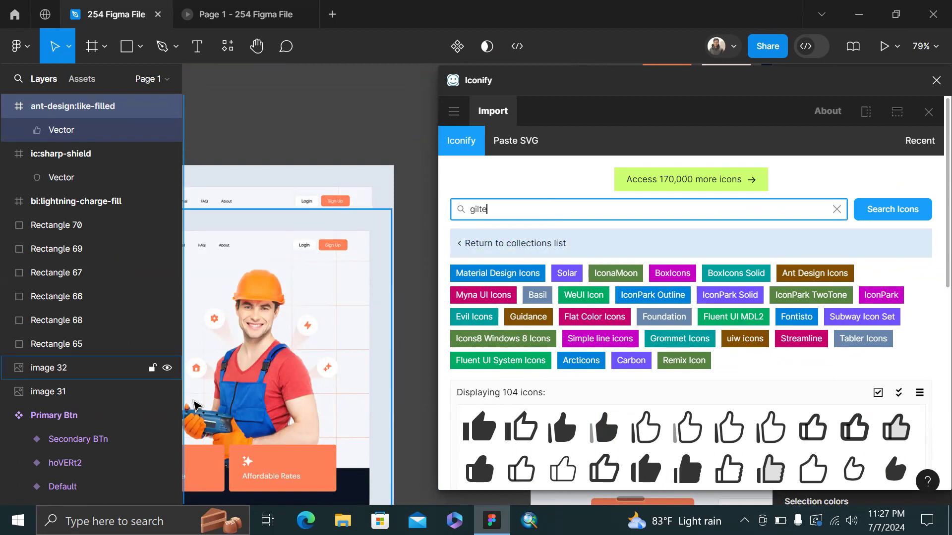
{"action": "type", "text": "r"}
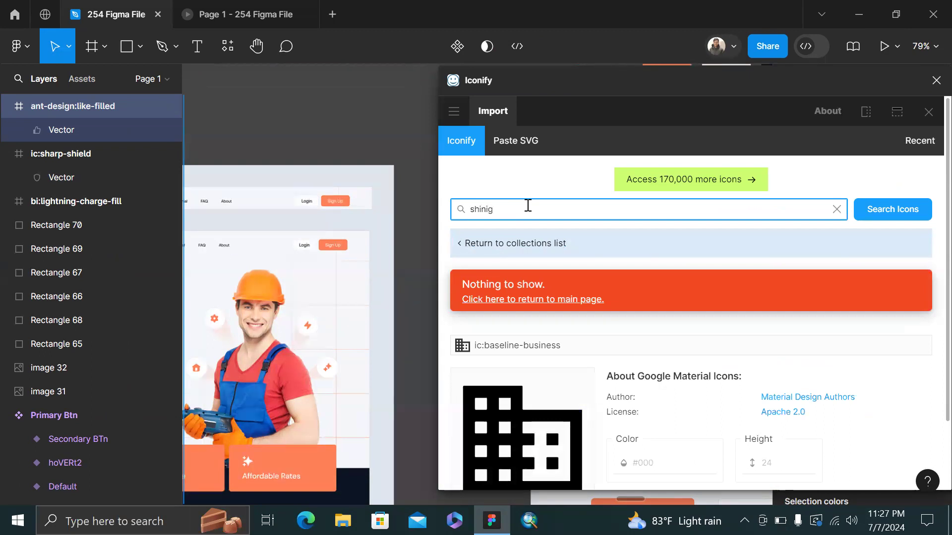
{"action": "scroll", "coordinate": [532, 312], "scroll_direction": "down", "scroll_amount": 2}
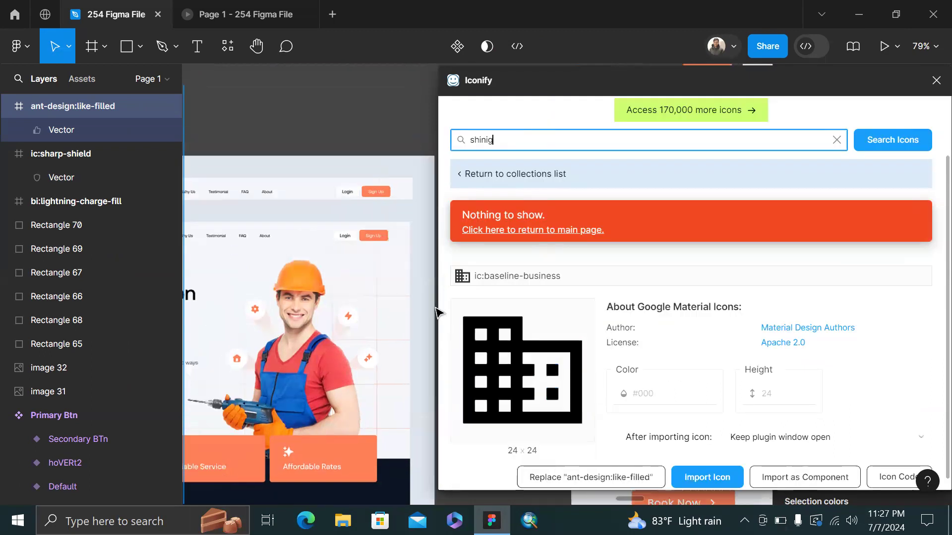
{"action": "triple_click", "coordinate": [540, 121]}
{"action": "double_click", "coordinate": [540, 121]}
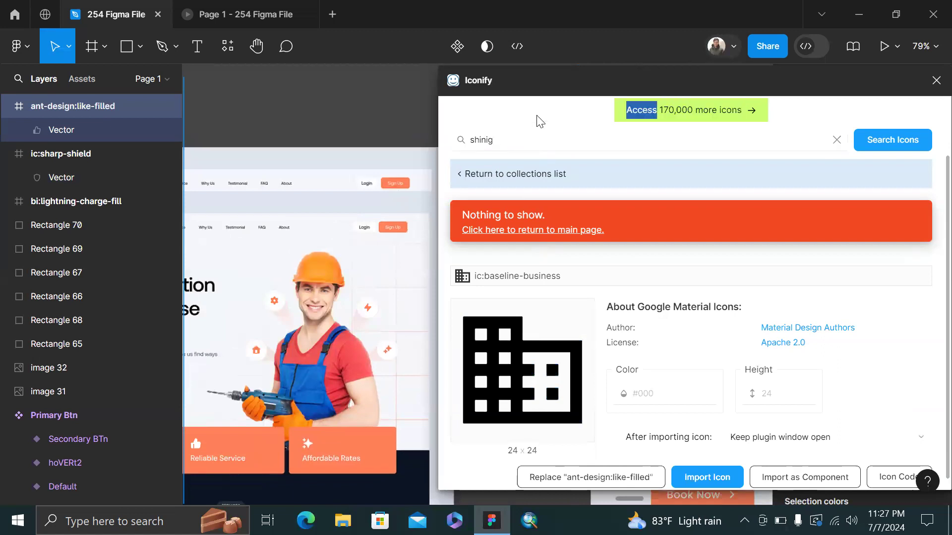
{"action": "double_click", "coordinate": [519, 147]}
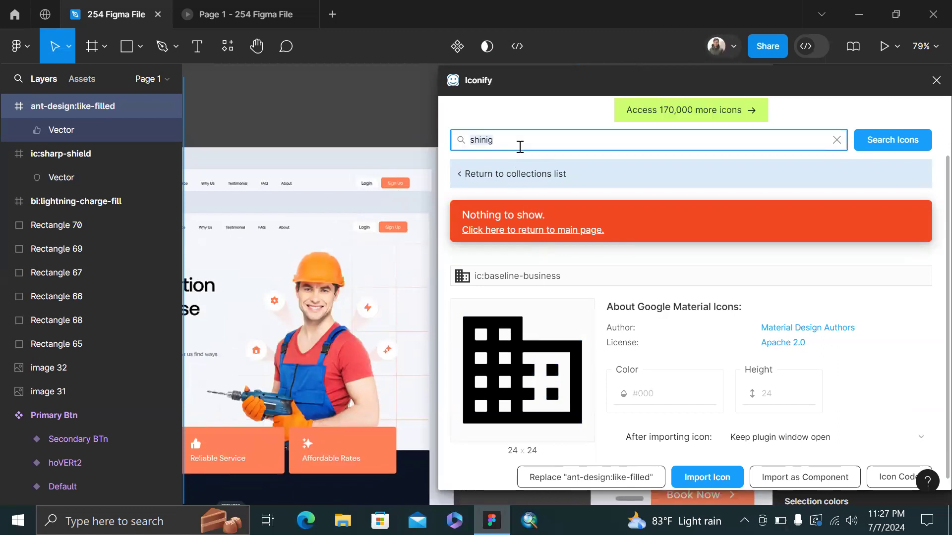
{"action": "type", "text": "pearl"}
{"action": "key", "text": "Return"}
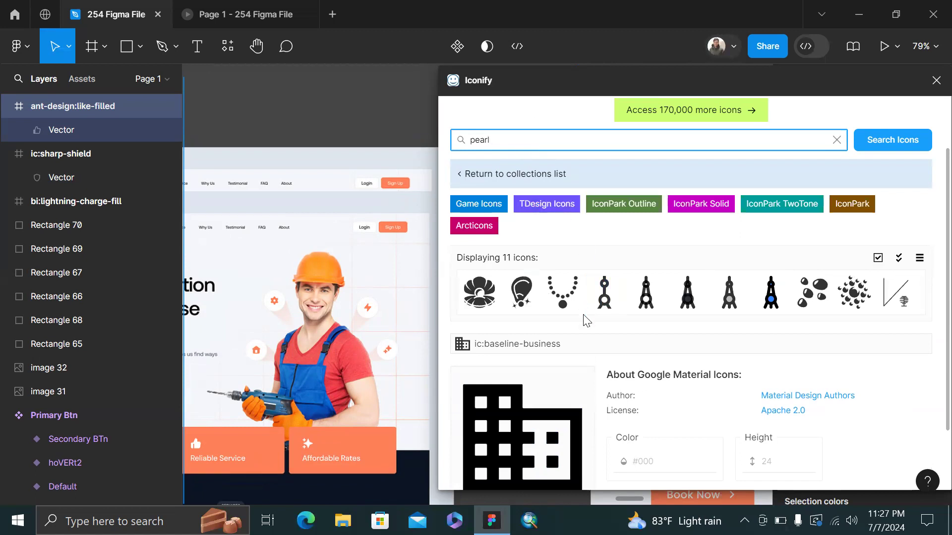
{"action": "scroll", "coordinate": [325, 448], "scroll_direction": "up", "scroll_amount": 3, "text": "ctrl"}
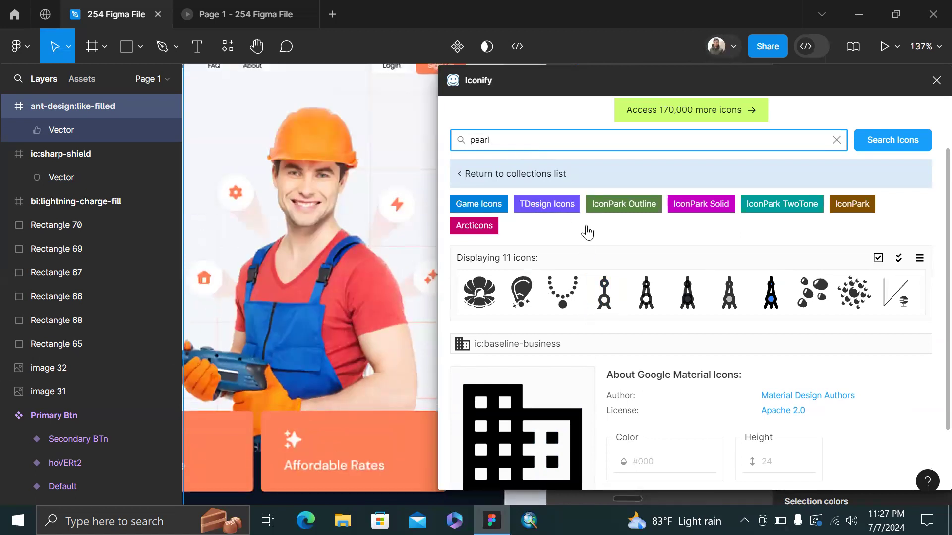
{"action": "scroll", "coordinate": [586, 229], "scroll_direction": "up", "scroll_amount": 1}
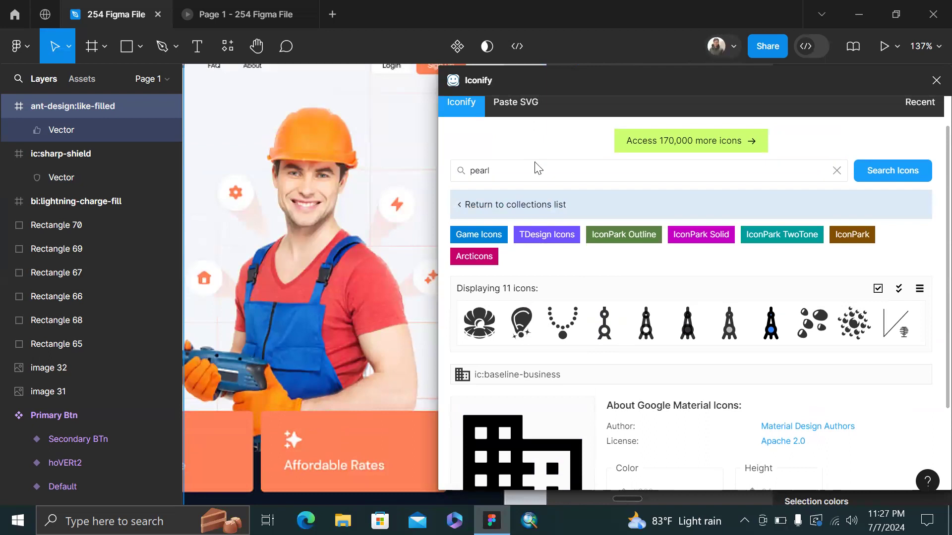
Search 'stars' and drag the mdi:stars sparkle icon onto the hero image
{"action": "left_click", "coordinate": [525, 174]}
{"action": "type", "text": "stars"}
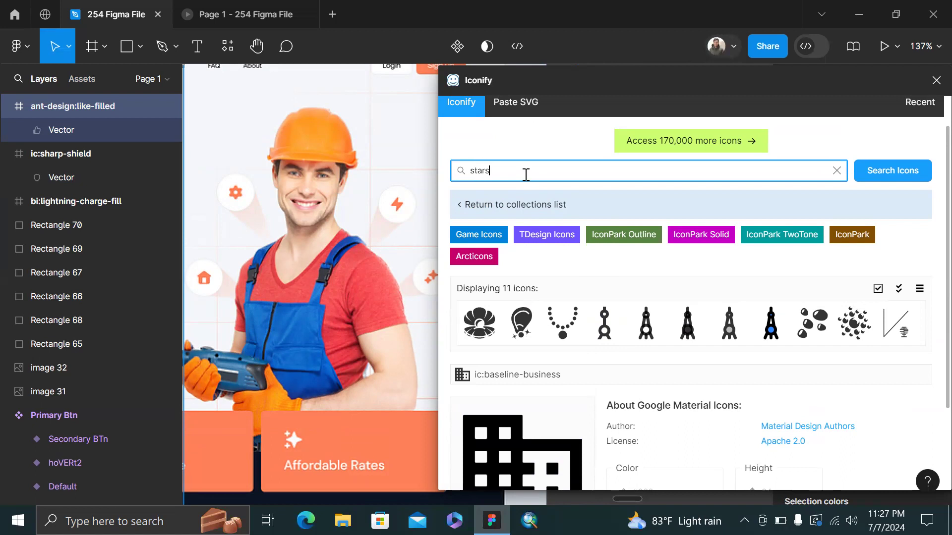
{"action": "key", "text": "Return"}
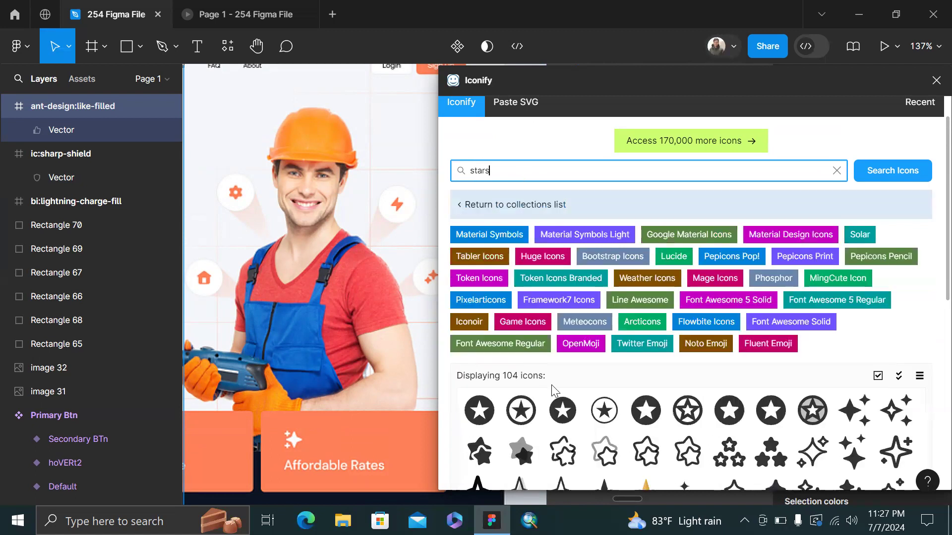
{"action": "scroll", "coordinate": [552, 385], "scroll_direction": "down", "scroll_amount": 1}
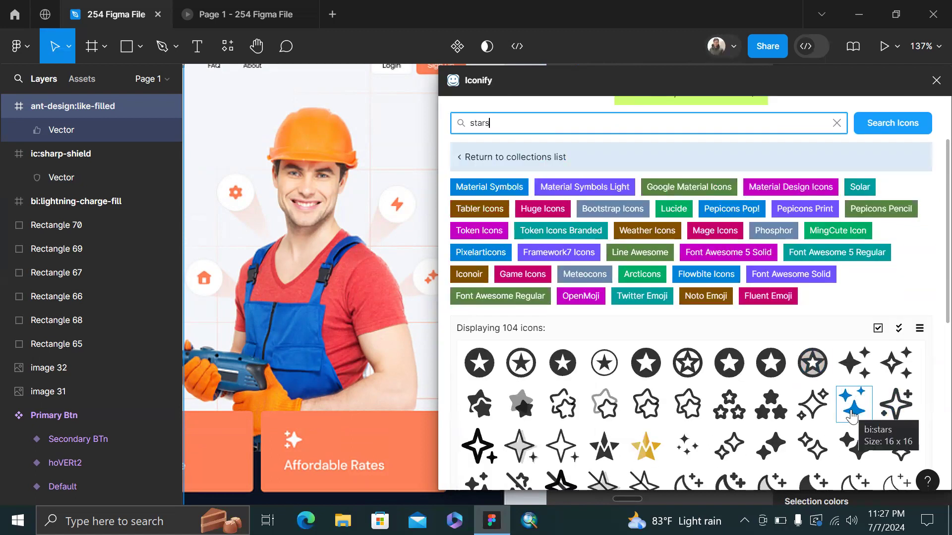
{"action": "left_click", "coordinate": [870, 367]}
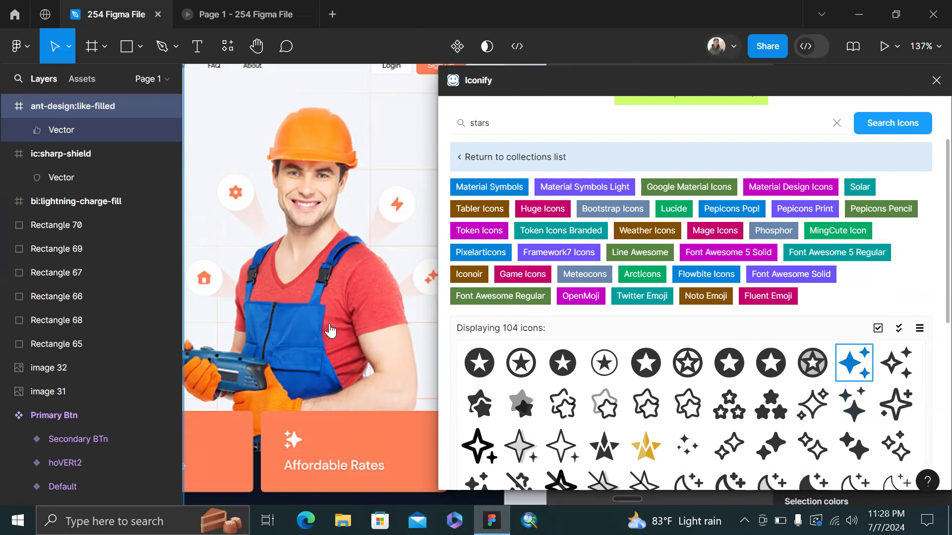
{"action": "left_click_drag", "start_coordinate": [330, 331], "coordinate": [329, 330]}
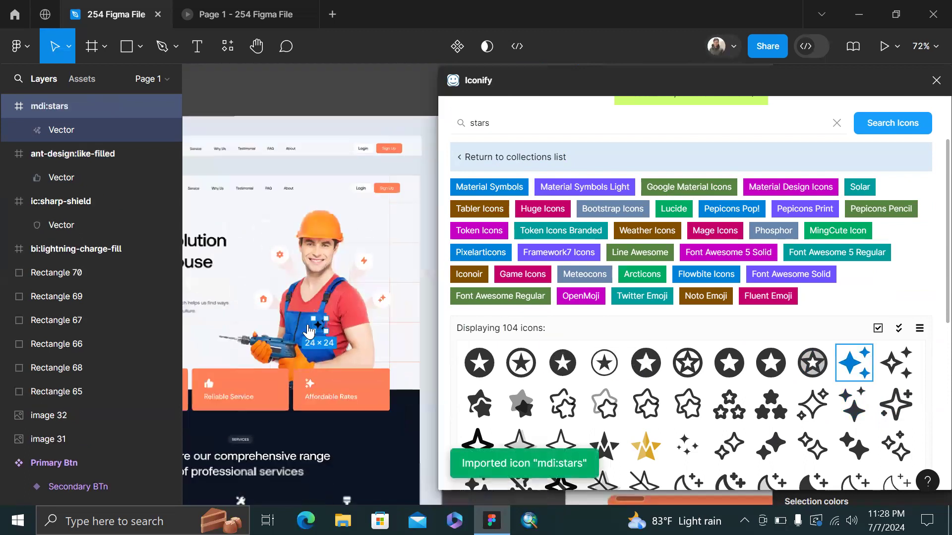
Flip the stars icon horizontally
{"action": "right_click", "coordinate": [323, 331]}
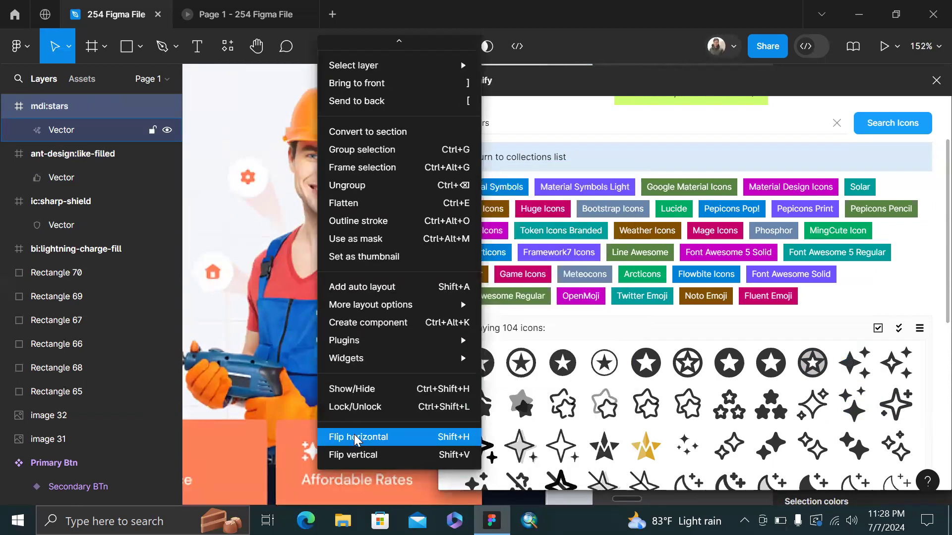
{"action": "left_click", "coordinate": [355, 437]}
{"action": "scroll", "coordinate": [347, 320], "scroll_direction": "down", "scroll_amount": 3, "text": "ctrl"}
{"action": "scroll", "coordinate": [349, 323], "scroll_direction": "down", "scroll_amount": 3, "text": "ctrl"}
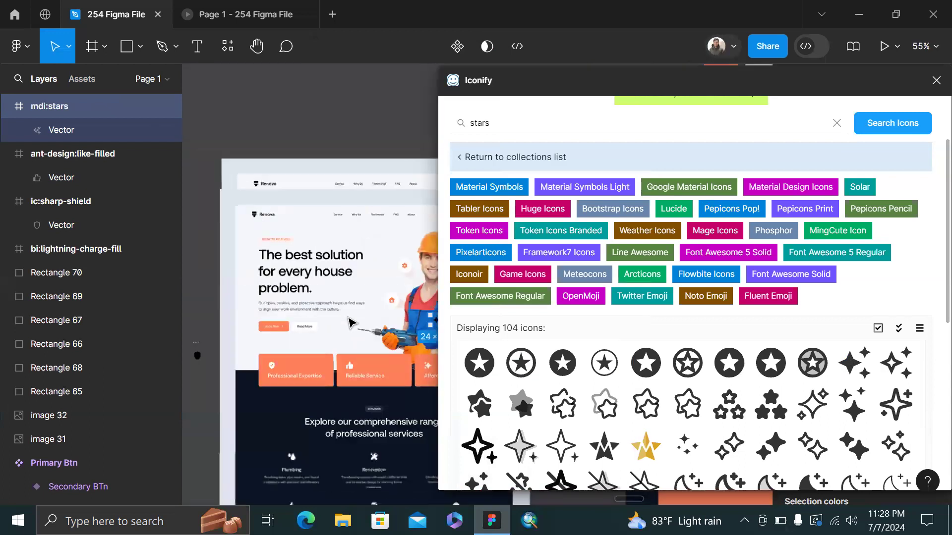
Move the stars icon next to the black shield icon, outside the landing page
{"action": "left_click", "coordinate": [318, 280]}
{"action": "scroll", "coordinate": [238, 321], "scroll_direction": "left", "scroll_amount": 3}
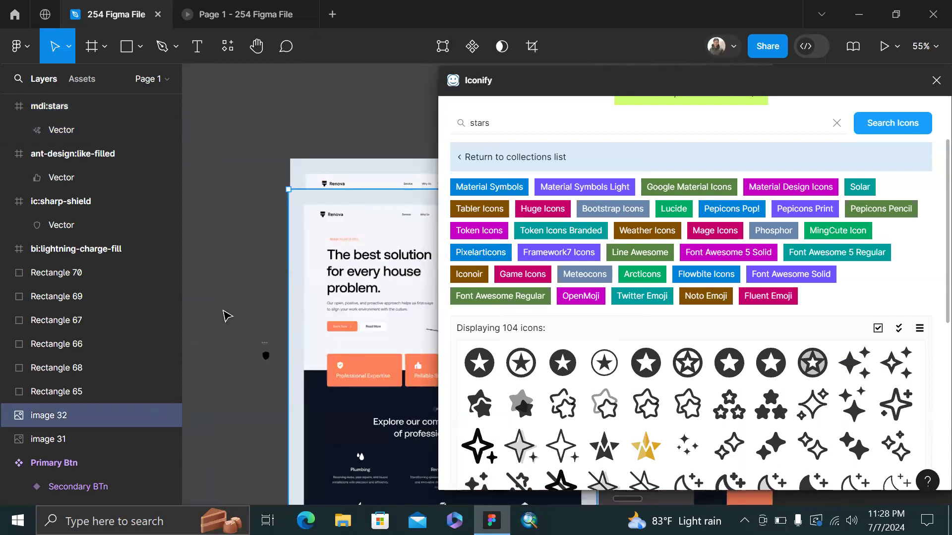
{"action": "scroll", "coordinate": [297, 320], "scroll_direction": "right", "scroll_amount": 4}
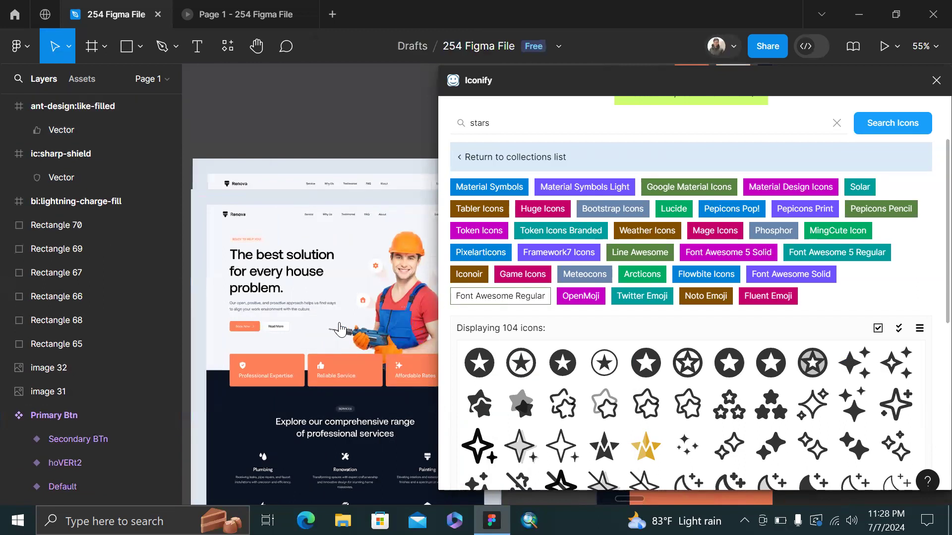
{"action": "scroll", "coordinate": [342, 329], "scroll_direction": "left", "scroll_amount": 4}
{"action": "scroll", "coordinate": [276, 346], "scroll_direction": "up", "scroll_amount": 5, "text": "ctrl"}
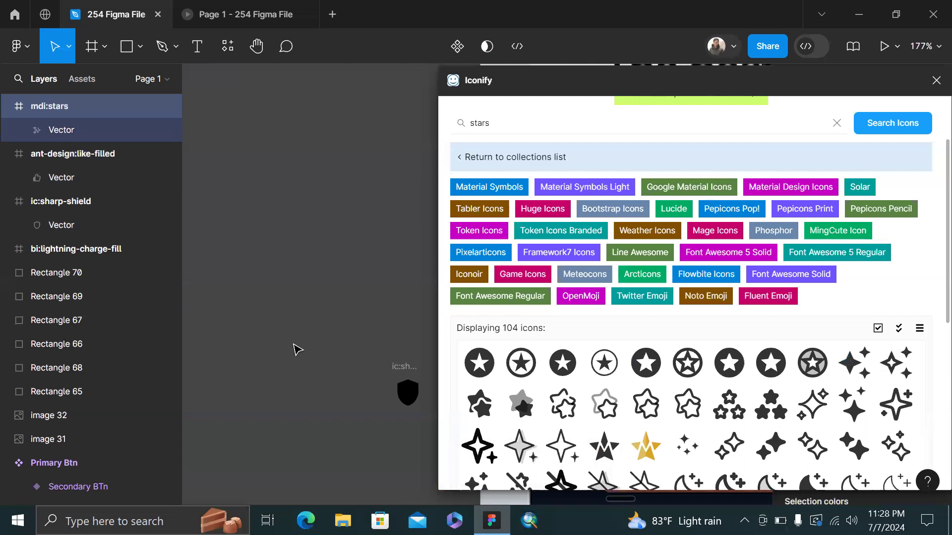
{"action": "scroll", "coordinate": [296, 350], "scroll_direction": "down", "scroll_amount": 2, "text": "ctrl"}
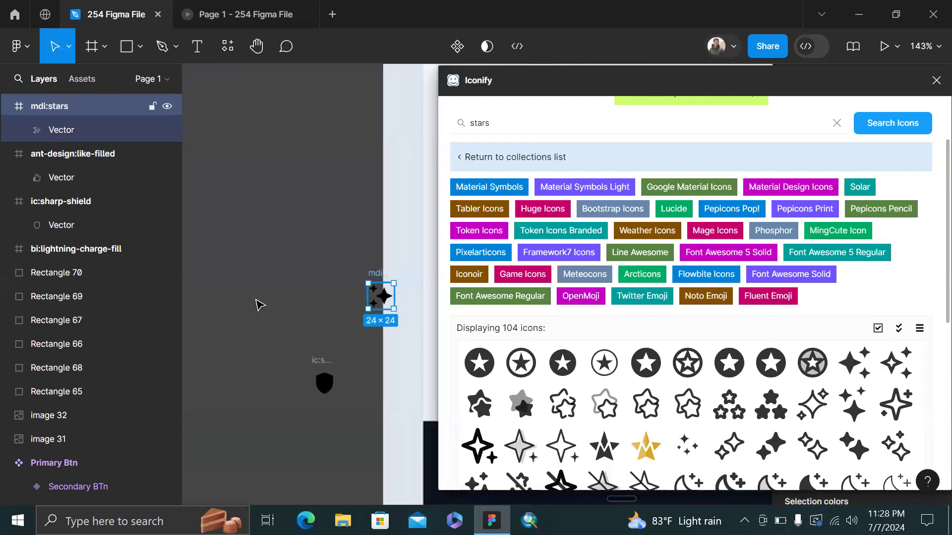
{"action": "left_click_drag", "start_coordinate": [385, 270], "coordinate": [282, 363]}
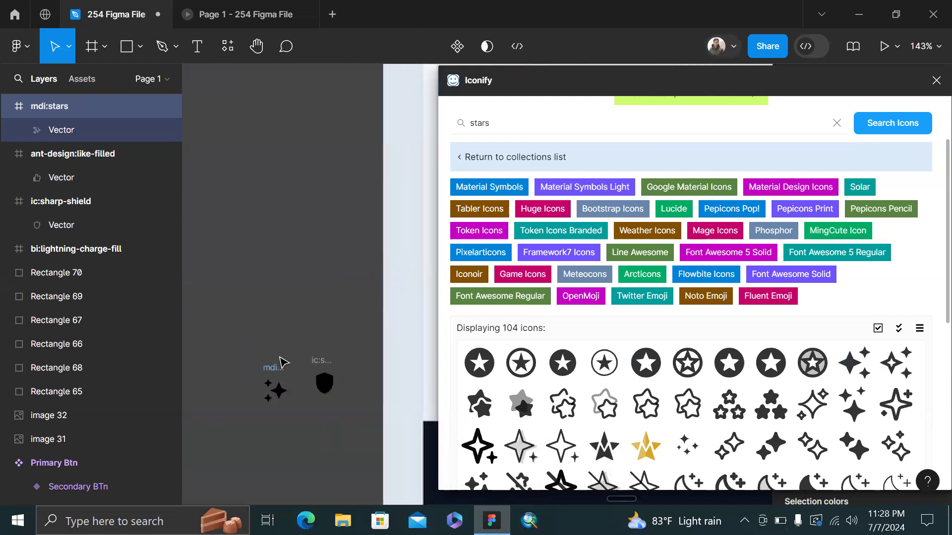
{"action": "left_click", "coordinate": [341, 314]}
{"action": "scroll", "coordinate": [340, 314], "scroll_direction": "down", "scroll_amount": 3, "text": "ctrl"}
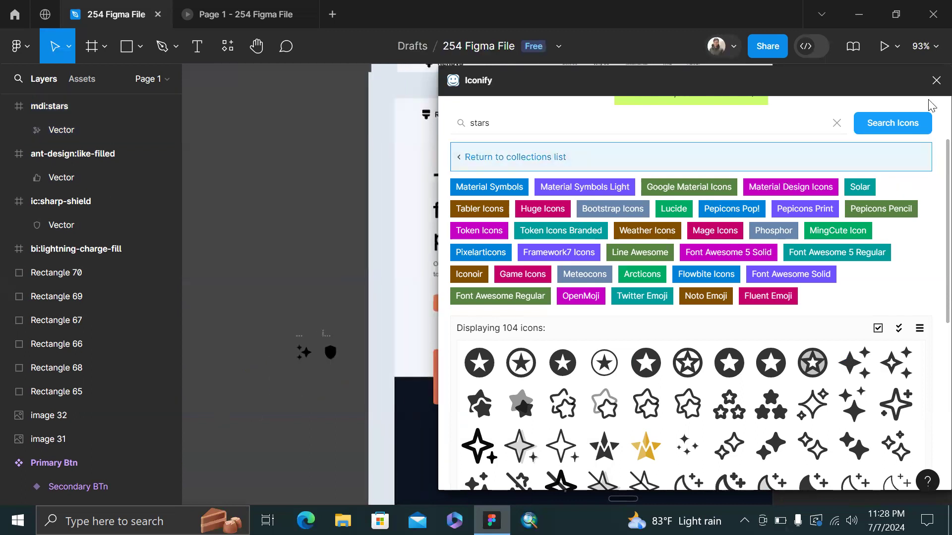
Close the Iconify plugin panel
{"action": "left_click", "coordinate": [932, 85]}
{"action": "scroll", "coordinate": [346, 220], "scroll_direction": "down", "scroll_amount": 3, "text": "ctrl"}
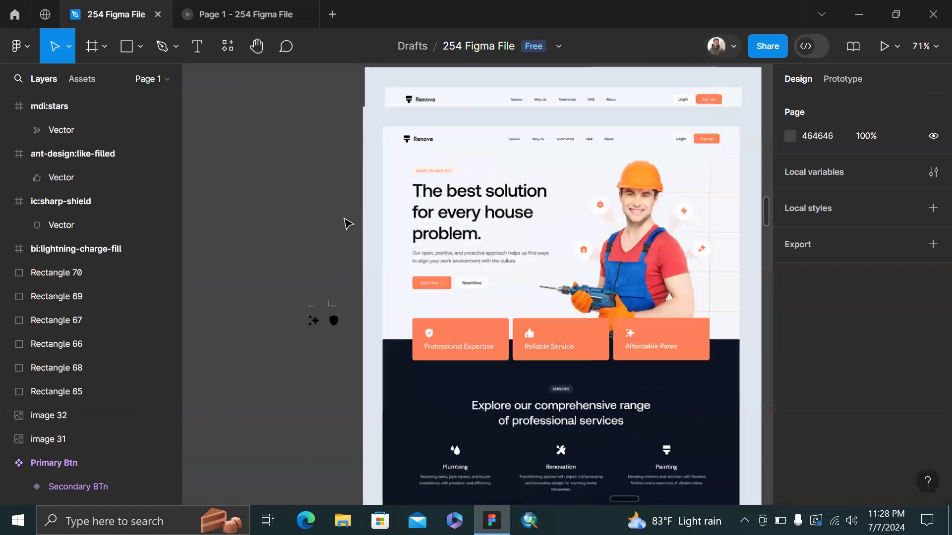
{"action": "scroll", "coordinate": [334, 117], "scroll_direction": "left", "scroll_amount": 5}
{"action": "scroll", "coordinate": [290, 152], "scroll_direction": "left", "scroll_amount": 3}
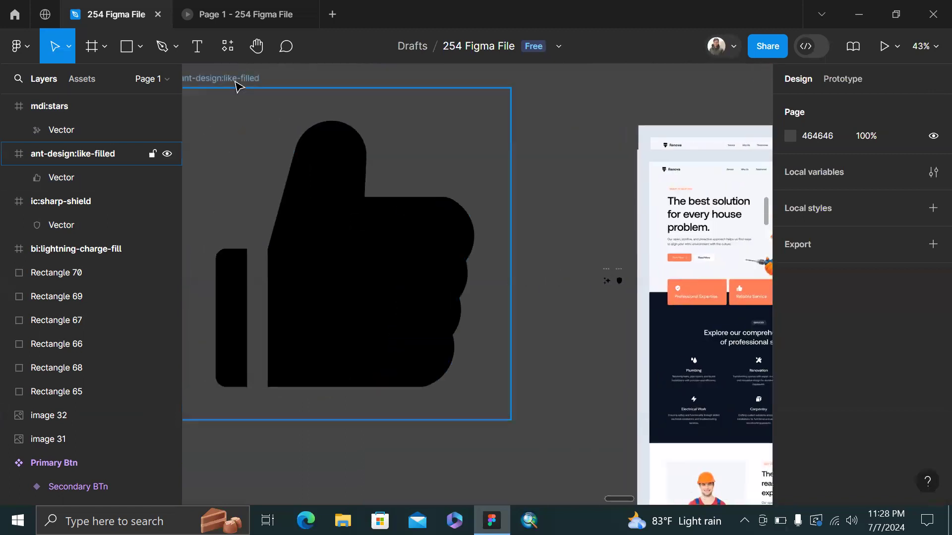
Set the thumbs-up icon's height to 24, making it 24 × 24
{"action": "left_click", "coordinate": [236, 79]}
{"action": "left_click", "coordinate": [896, 196]}
{"action": "type", "text": "4"}
{"action": "key", "text": "Return"}
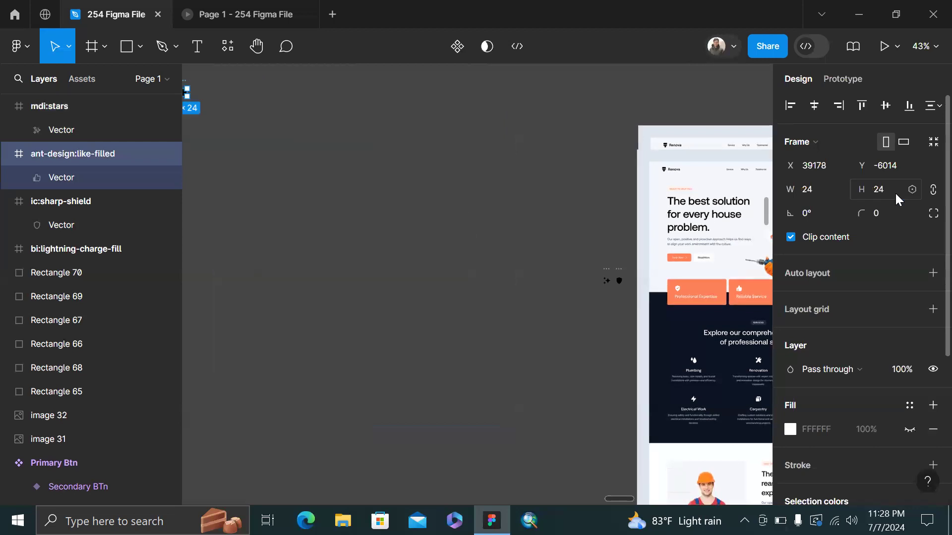
{"action": "key", "text": "Delete"}
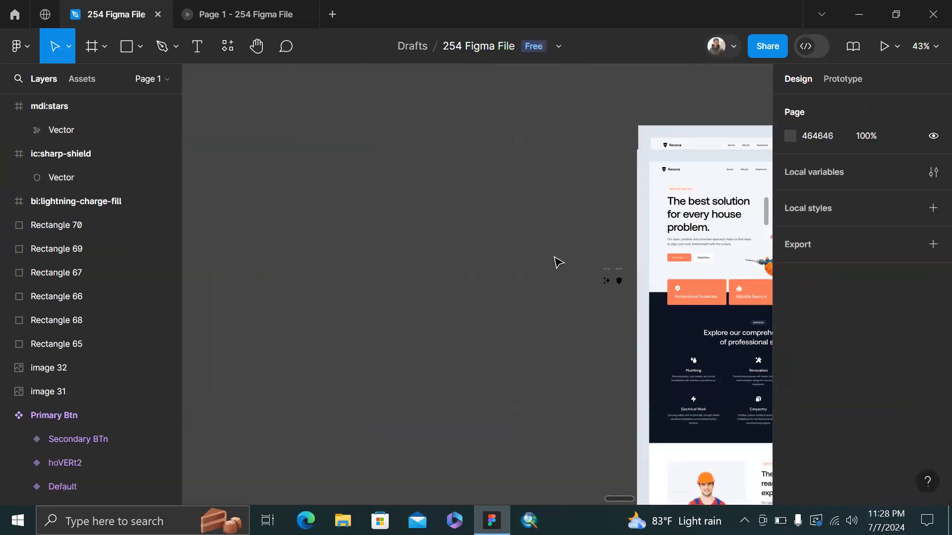
{"action": "scroll", "coordinate": [558, 261], "scroll_direction": "up", "scroll_amount": 5}
{"action": "scroll", "coordinate": [558, 261], "scroll_direction": "down", "scroll_amount": 3}
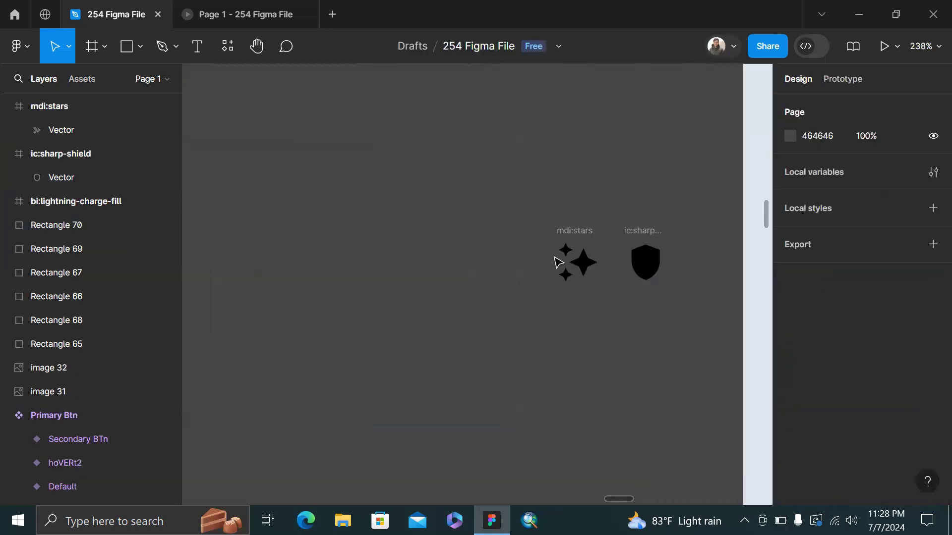
{"action": "key", "text": "ctrl+z"}
{"action": "scroll", "coordinate": [555, 261], "scroll_direction": "up", "scroll_amount": 2}
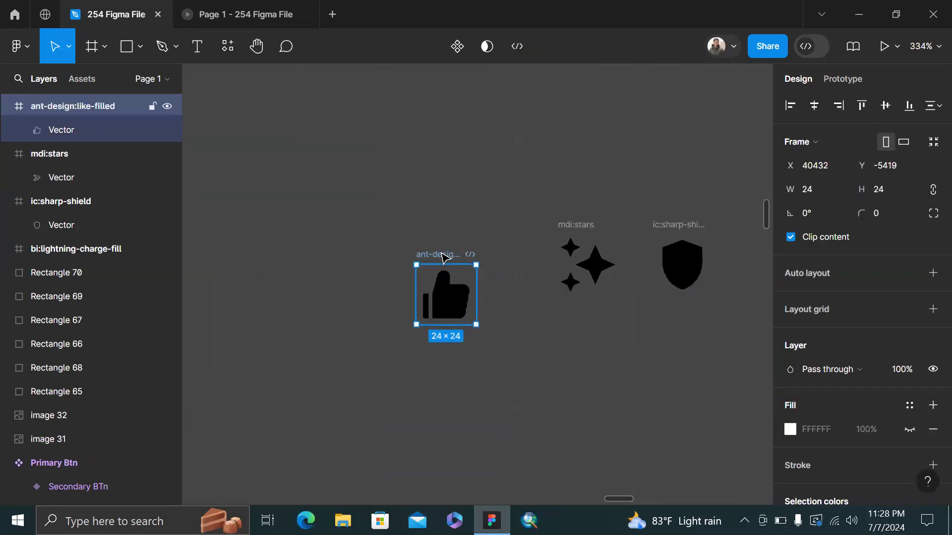
Line up the shield, thumbs-up and stars icons side by side
{"action": "mouse_move", "coordinate": [443, 256]}
{"action": "left_mouse_down"}
{"action": "mouse_move", "coordinate": [468, 213]}
{"action": "mouse_move", "coordinate": [469, 227]}
{"action": "left_mouse_up"}
{"action": "mouse_move", "coordinate": [666, 224]}
{"action": "left_mouse_down"}
{"action": "mouse_move", "coordinate": [358, 220]}
{"action": "mouse_move", "coordinate": [374, 219]}
{"action": "left_mouse_up"}
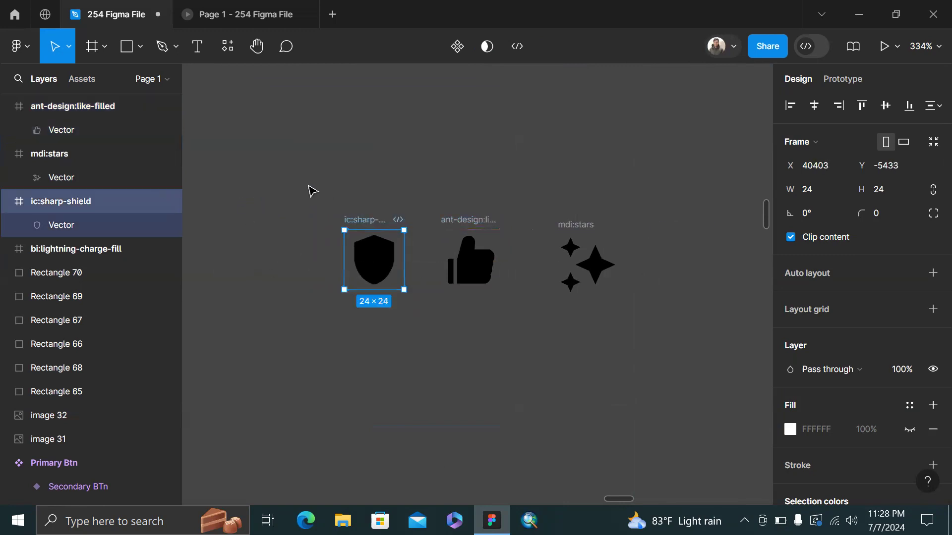
{"action": "left_click_drag", "start_coordinate": [308, 188], "coordinate": [642, 314]}
{"action": "scroll", "coordinate": [925, 368], "scroll_direction": "down", "scroll_amount": 4}
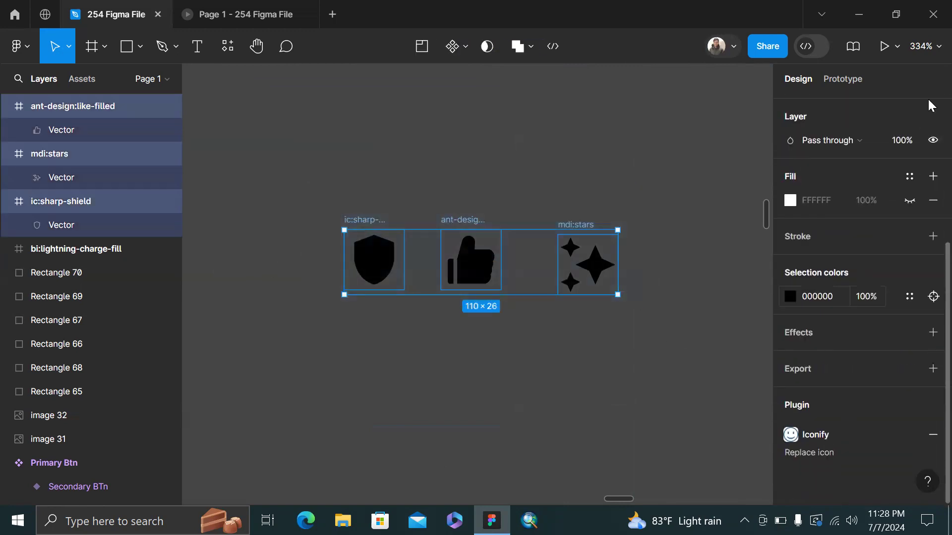
Align the three icons on their vertical centres and colour them white (FFFFFF)
{"action": "scroll", "coordinate": [878, 149], "scroll_direction": "up", "scroll_amount": 5}
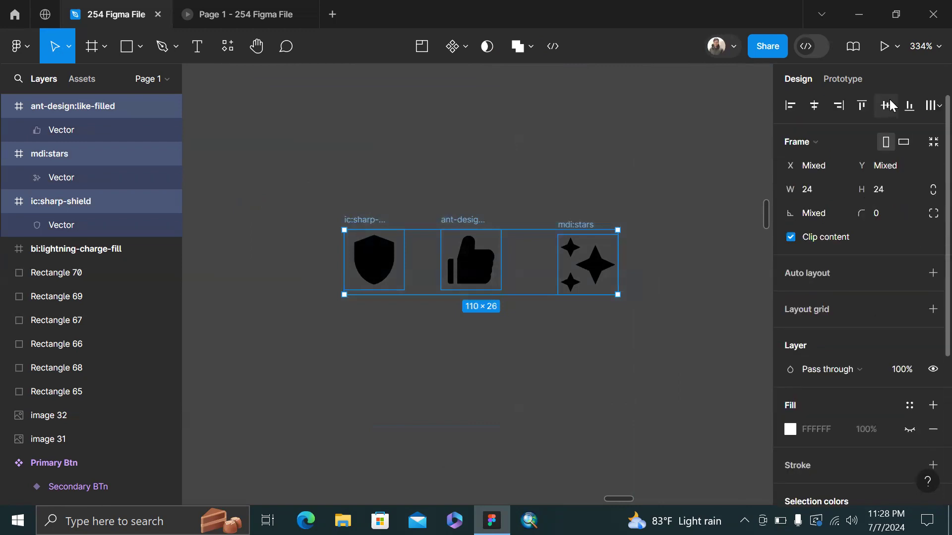
{"action": "left_click", "coordinate": [891, 105]}
{"action": "scroll", "coordinate": [843, 297], "scroll_direction": "down", "scroll_amount": 4}
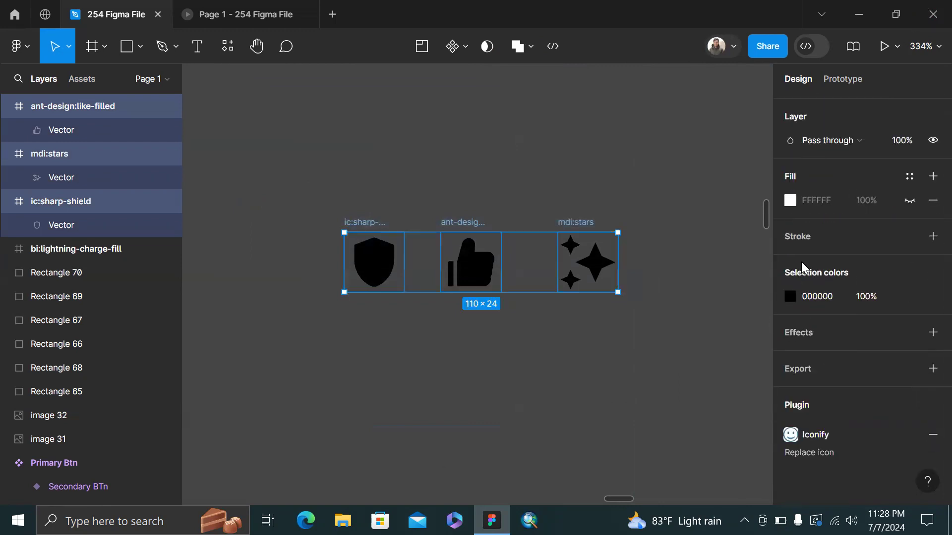
{"action": "left_click", "coordinate": [791, 296]}
{"action": "left_click", "coordinate": [616, 164]}
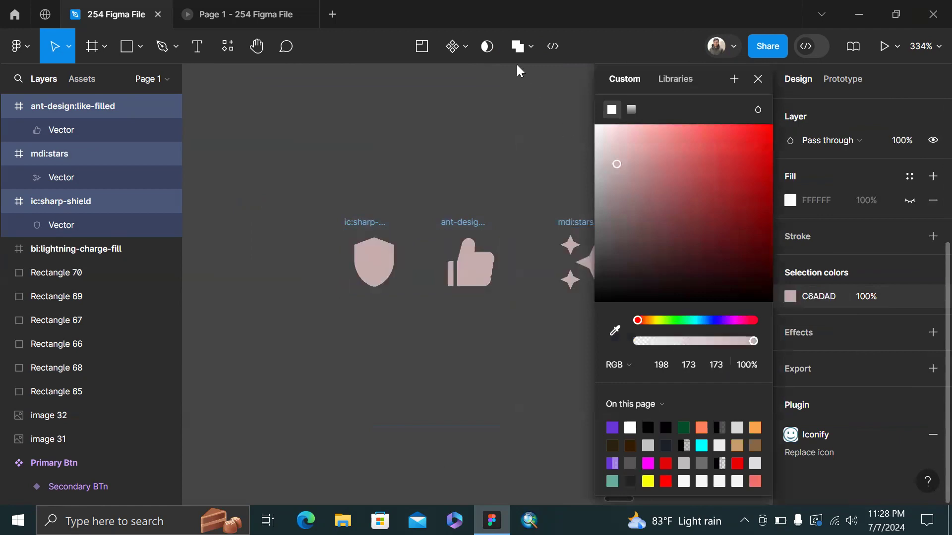
{"action": "left_click_drag", "start_coordinate": [517, 65], "coordinate": [517, 64]}
{"action": "left_click", "coordinate": [517, 73]}
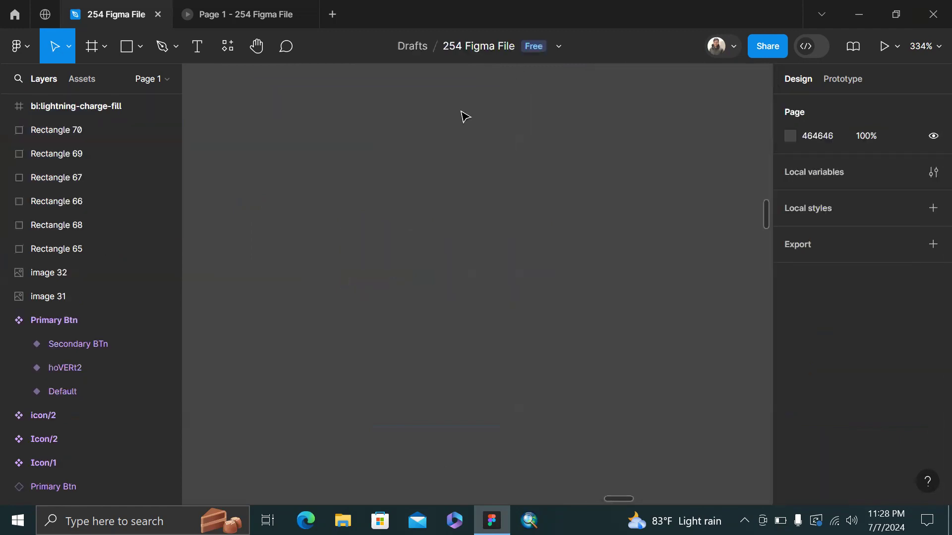
Paste the white icons into the hero and place them on the first orange card
{"action": "key", "text": "shift+1"}
{"action": "scroll", "coordinate": [625, 143], "scroll_direction": "up", "scroll_amount": 5}
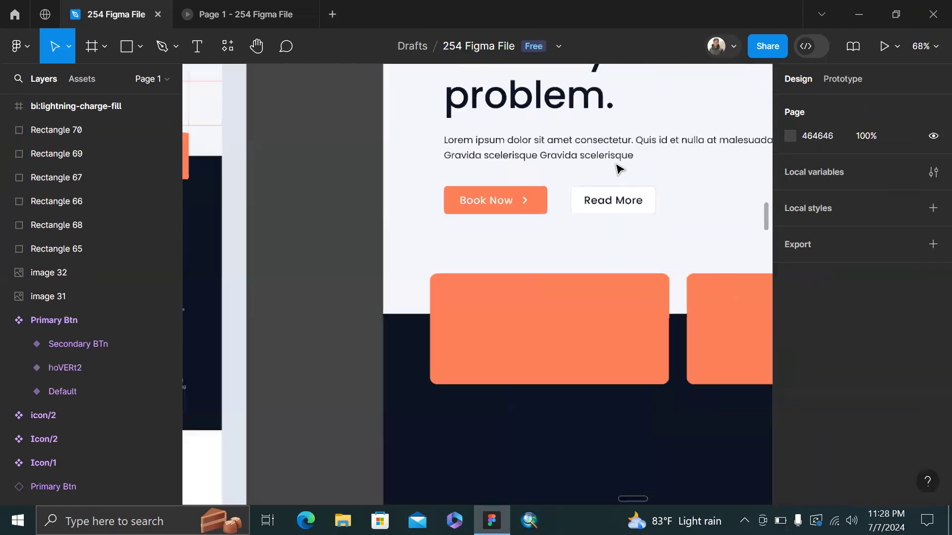
{"action": "left_click", "coordinate": [493, 430]}
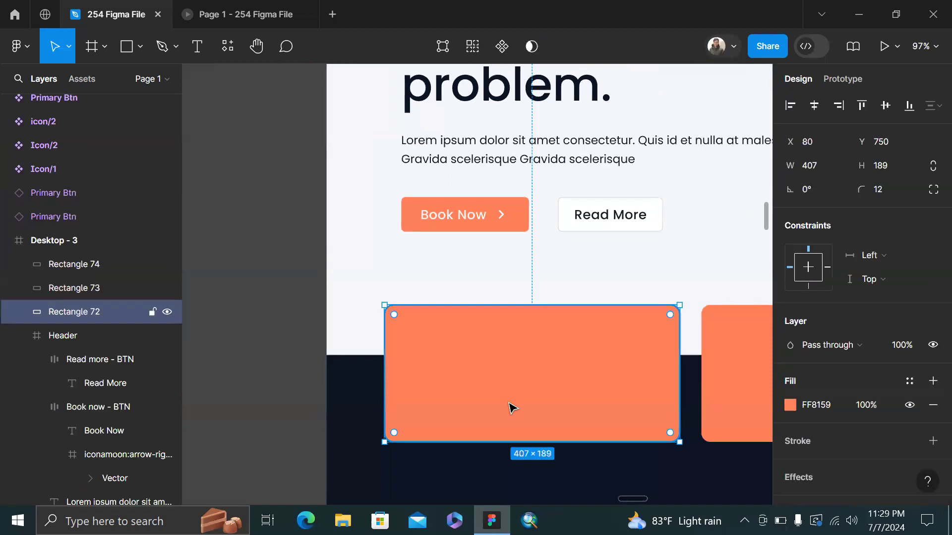
{"action": "key", "text": "ctrl+v"}
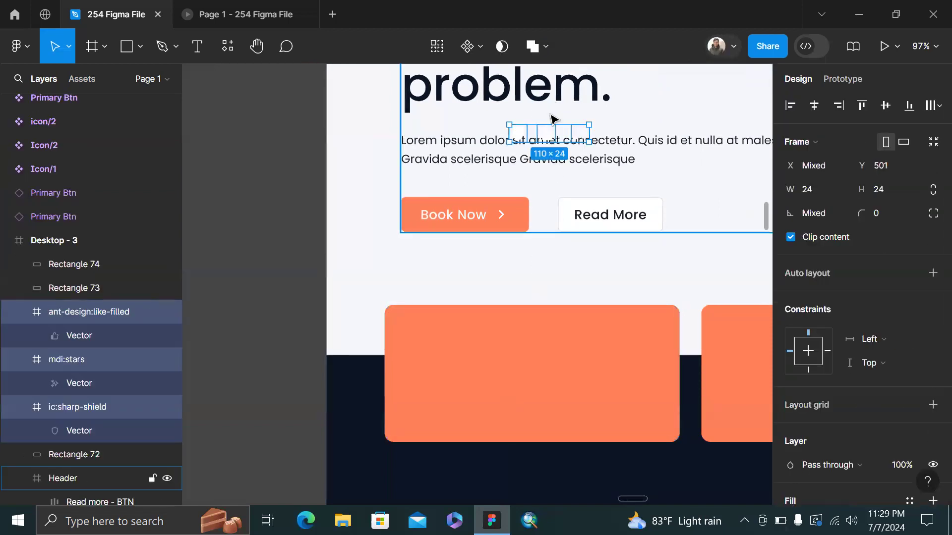
{"action": "left_click_drag", "start_coordinate": [545, 137], "coordinate": [474, 337]}
{"action": "scroll", "coordinate": [424, 344], "scroll_direction": "right", "scroll_amount": 2}
{"action": "scroll", "coordinate": [394, 337], "scroll_direction": "down", "scroll_amount": 3}
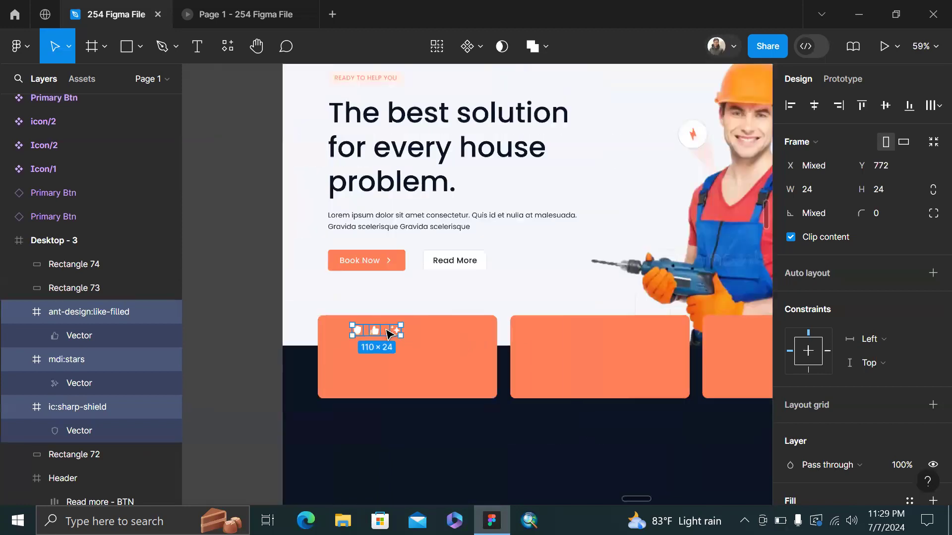
{"action": "left_click_drag", "start_coordinate": [375, 335], "coordinate": [376, 340]}
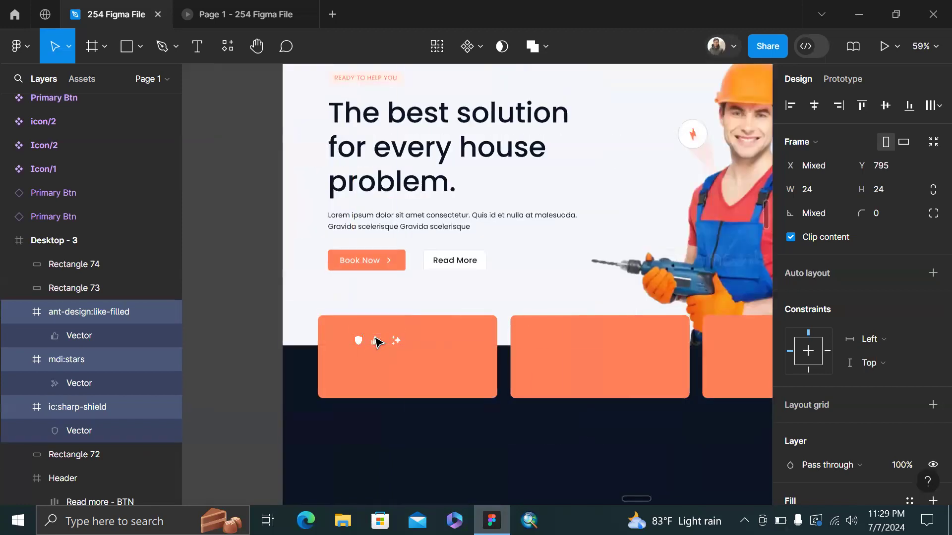
Move the thumbs-up icon onto the second orange card
{"action": "left_click", "coordinate": [376, 341]}
{"action": "double_click", "coordinate": [375, 340]}
{"action": "left_click", "coordinate": [377, 343]}
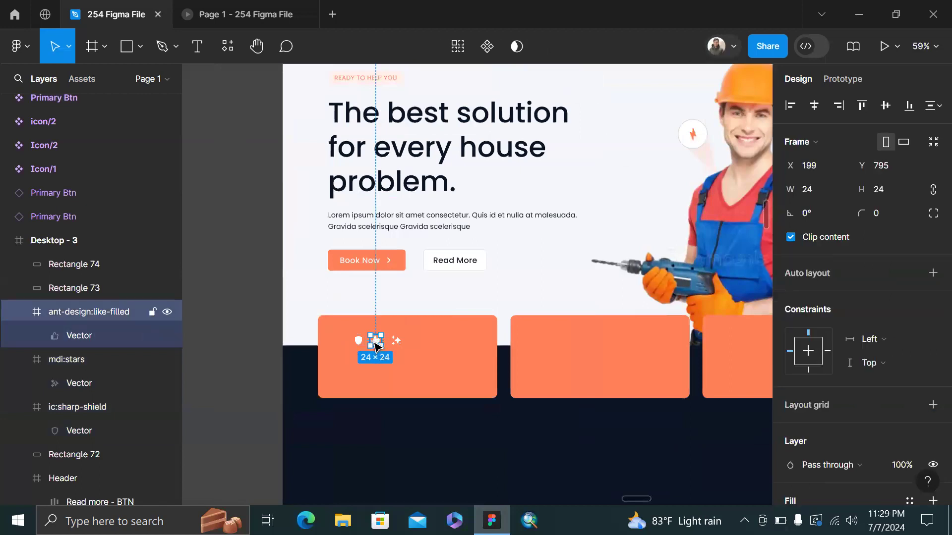
{"action": "left_click_drag", "start_coordinate": [375, 341], "coordinate": [532, 341]}
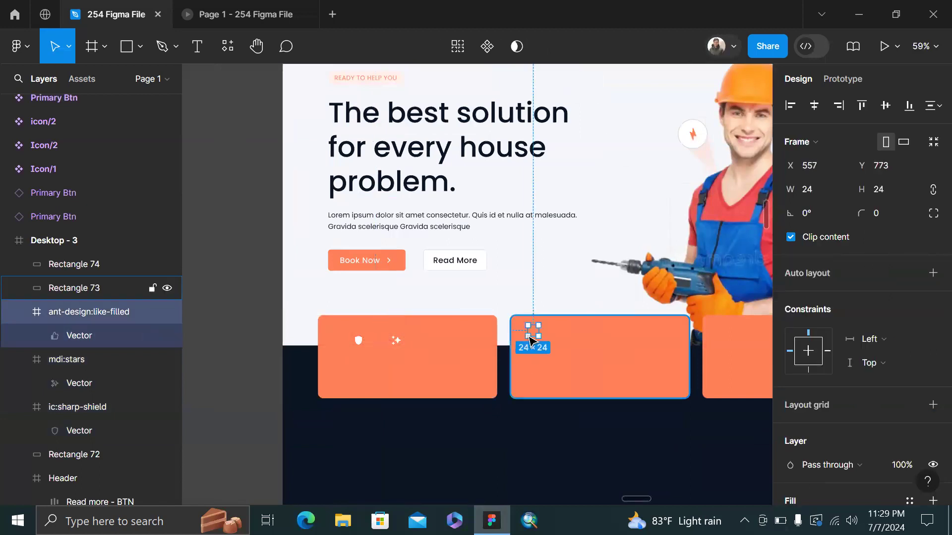
{"action": "key", "text": "Delete"}
{"action": "left_click", "coordinate": [532, 342]}
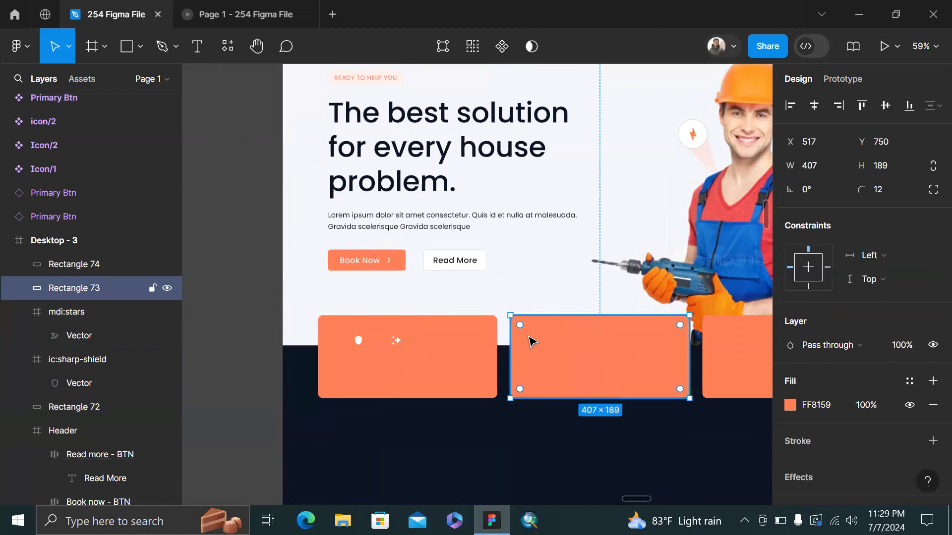
{"action": "key", "text": "ctrl+z"}
Move the stars icon onto the third card and bring it in front
{"action": "mouse_move", "coordinate": [394, 340]}
{"action": "left_mouse_down"}
{"action": "mouse_move", "coordinate": [778, 353]}
{"action": "mouse_move", "coordinate": [654, 347]}
{"action": "left_mouse_up"}
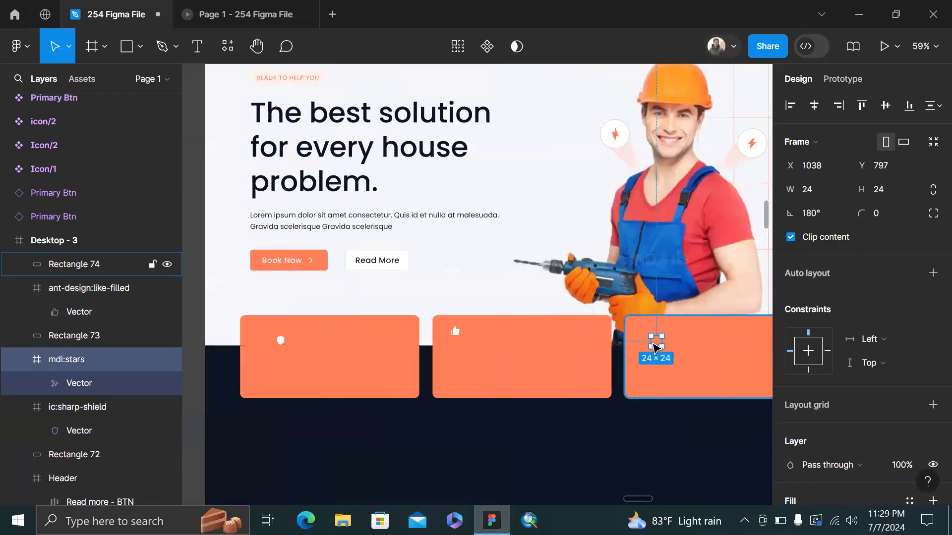
{"action": "key", "text": "Escape"}
{"action": "left_click", "coordinate": [654, 347]}
{"action": "key", "text": "]"}
{"action": "scroll", "coordinate": [654, 347], "scroll_direction": "up", "scroll_amount": 3}
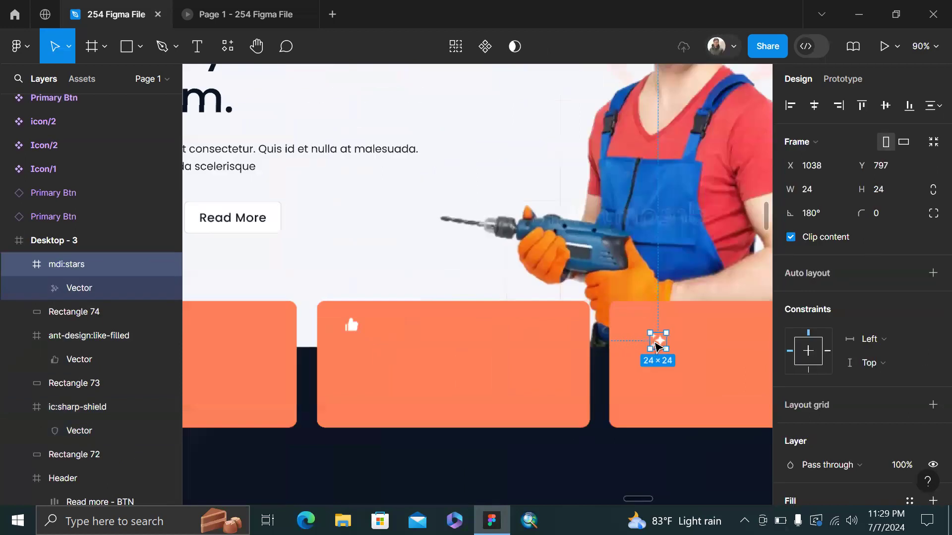
{"action": "left_click_drag", "start_coordinate": [657, 341], "coordinate": [654, 336]}
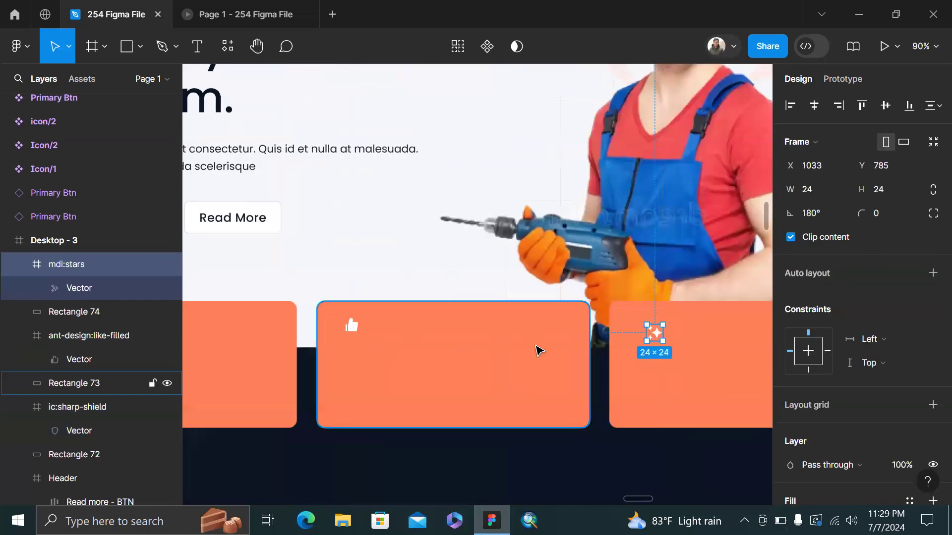
{"action": "scroll", "coordinate": [538, 351], "scroll_direction": "left", "scroll_amount": 5}
{"action": "left_click", "coordinate": [529, 326], "text": "shift"}
Resize the shield, thumbs-up and stars icons to 40×40, undoing an accidental opacity change
{"action": "left_click", "coordinate": [263, 340], "text": "shift"}
{"action": "mouse_move", "coordinate": [885, 189]}
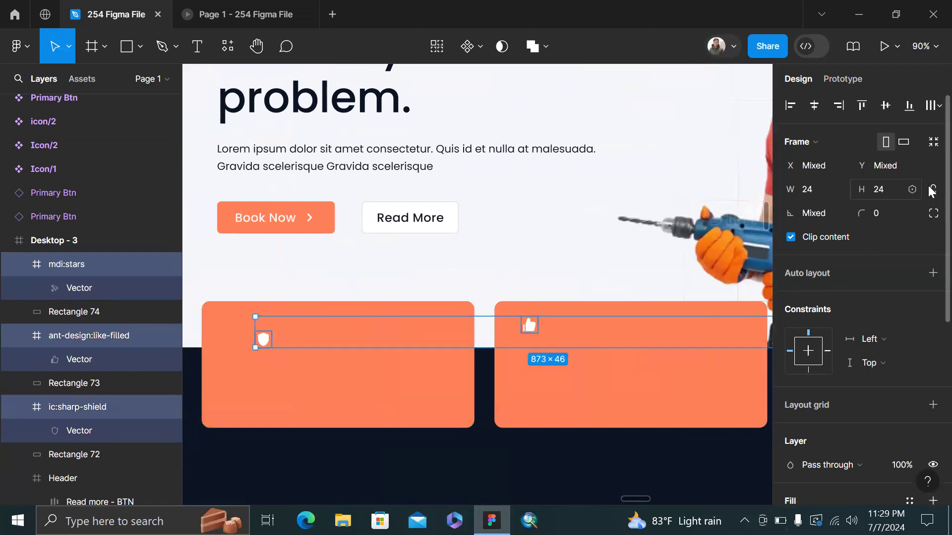
{"action": "left_click", "coordinate": [896, 192]}
{"action": "type", "text": "48"}
{"action": "key", "text": "Return"}
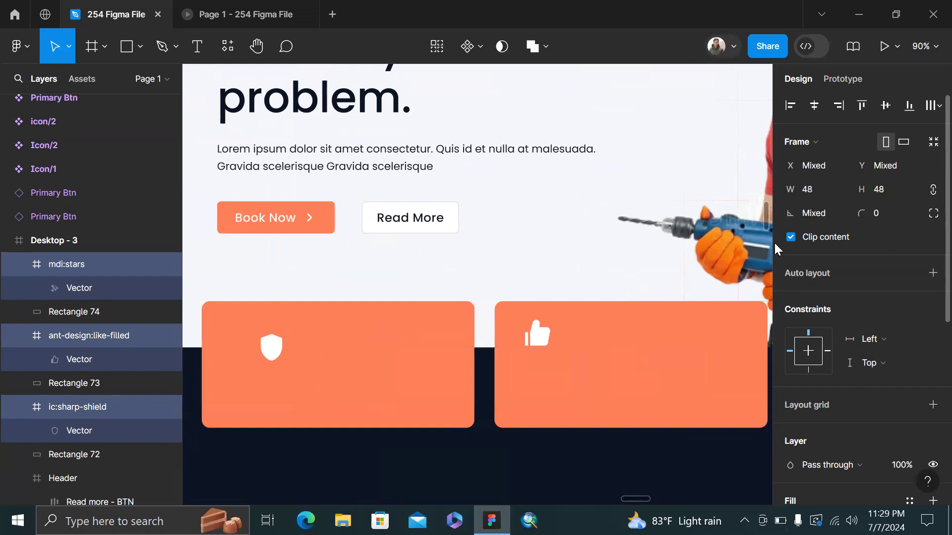
{"action": "key", "text": "4"}
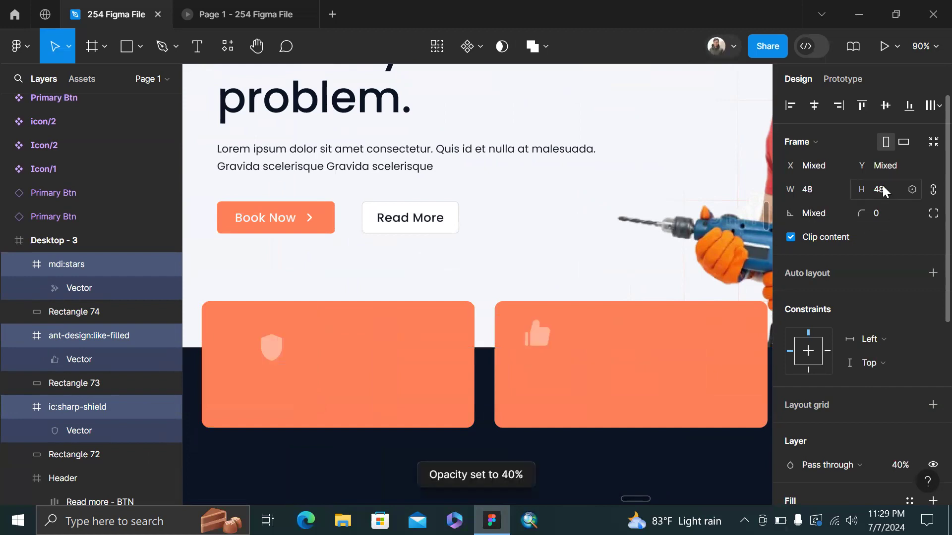
{"action": "key", "text": "Return"}
{"action": "key", "text": "ctrl+z"}
{"action": "key", "text": "ctrl+z"}
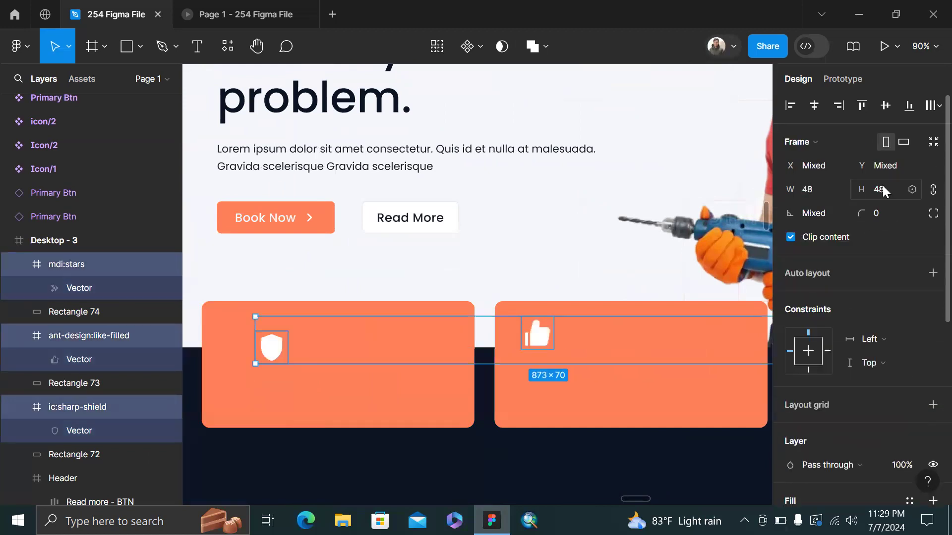
{"action": "left_click", "coordinate": [883, 187]}
{"action": "type", "text": "40"}
{"action": "key", "text": "Return"}
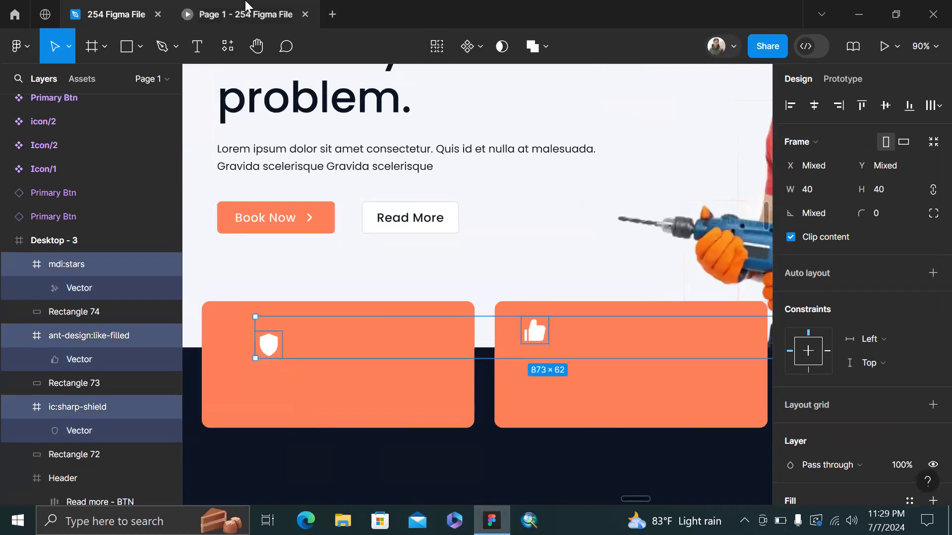
Preview the cards in the running prototype, then return to the design
{"action": "left_click", "coordinate": [246, 7]}
{"action": "scroll", "coordinate": [417, 273], "scroll_direction": "down", "scroll_amount": 3}
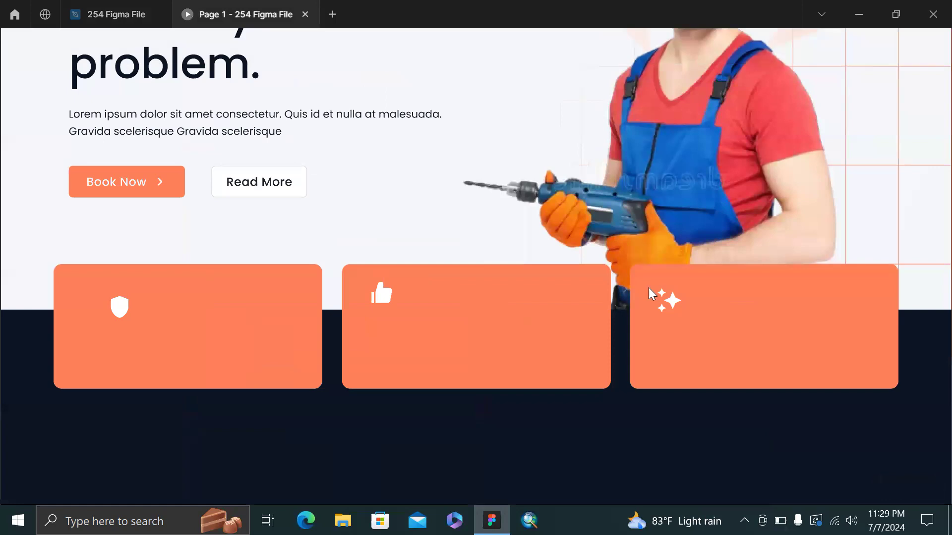
{"action": "left_click", "coordinate": [117, 14]}
{"action": "scroll", "coordinate": [347, 357], "scroll_direction": "left", "scroll_amount": 5}
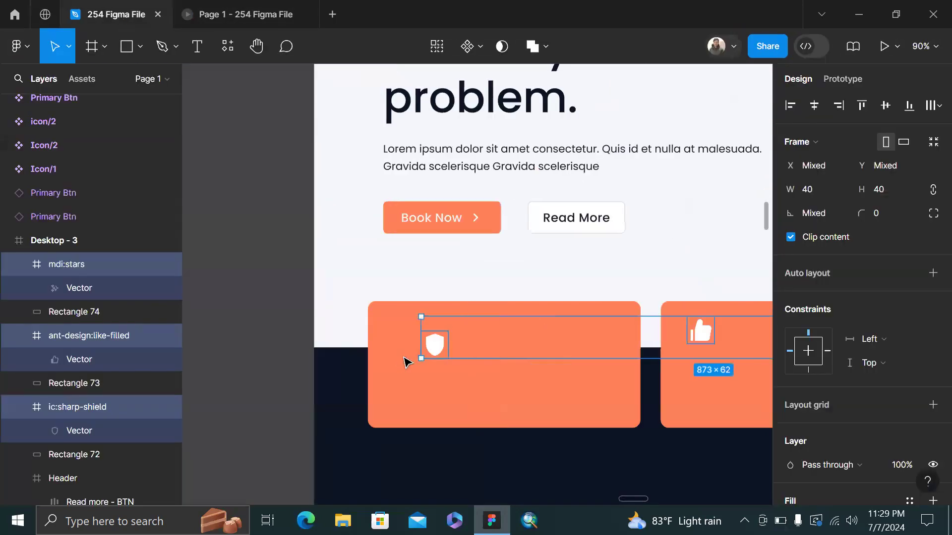
Move the shield icon into the first card's top-left corner, nudging it one pixel right
{"action": "left_click", "coordinate": [443, 352]}
{"action": "scroll", "coordinate": [436, 348], "scroll_direction": "up", "scroll_amount": 3, "text": "ctrl"}
{"action": "left_click_drag", "start_coordinate": [429, 342], "coordinate": [367, 333]}
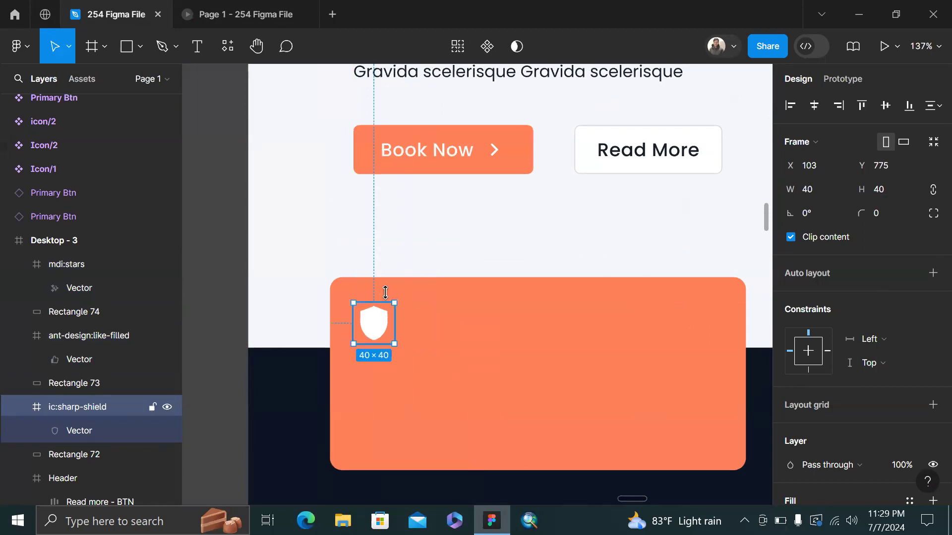
{"action": "key", "text": "Right"}
{"action": "scroll", "coordinate": [397, 285], "scroll_direction": "down", "scroll_amount": 3}
{"action": "scroll", "coordinate": [394, 283], "scroll_direction": "right", "scroll_amount": 4}
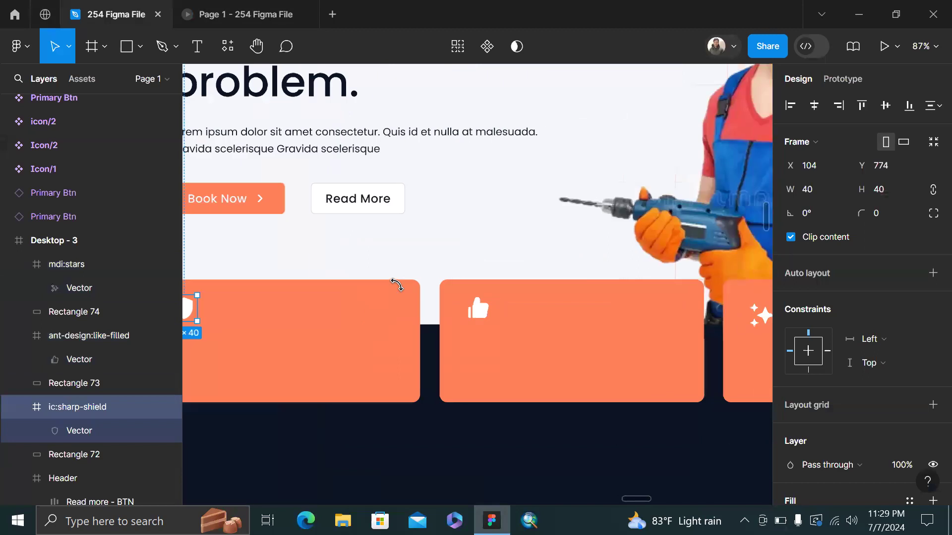
{"action": "scroll", "coordinate": [436, 308], "scroll_direction": "right", "scroll_amount": 1}
Nudge the thumbs-up icon in the second card down and left by a pixel
{"action": "left_click", "coordinate": [447, 315]}
{"action": "scroll", "coordinate": [447, 315], "scroll_direction": "up", "scroll_amount": 3}
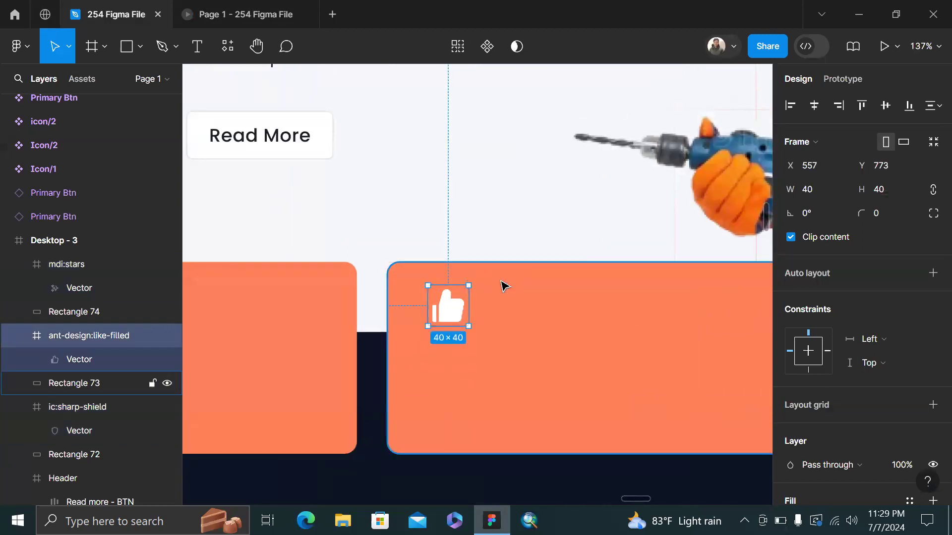
{"action": "key", "text": "Down"}
{"action": "key", "text": "Left"}
{"action": "key", "text": "Left"}
{"action": "key", "text": "Left"}
{"action": "key", "text": "Left"}
{"action": "key", "text": "Left"}
{"action": "key", "text": "Left"}
{"action": "key", "text": "Left"}
{"action": "scroll", "coordinate": [505, 287], "scroll_direction": "down", "scroll_amount": 5}
{"action": "scroll", "coordinate": [504, 286], "scroll_direction": "right", "scroll_amount": 5}
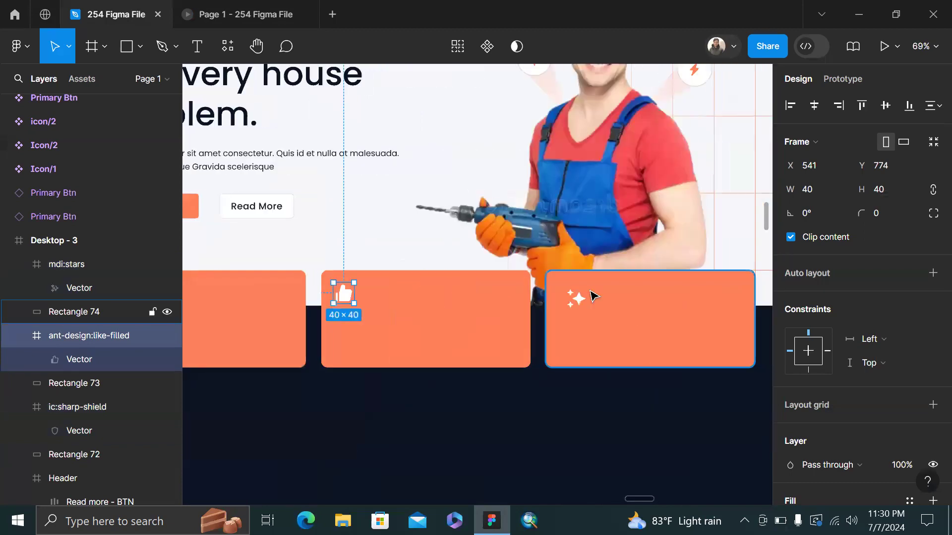
Align the stars and thumbs-up icons along their tops
{"action": "left_click", "coordinate": [576, 297]}
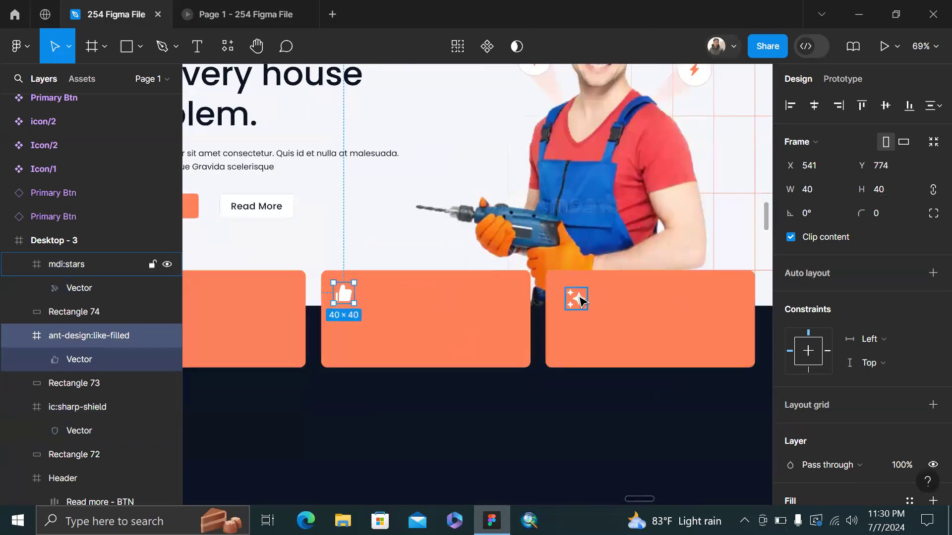
{"action": "left_click", "coordinate": [342, 285], "text": "shift"}
{"action": "left_click", "coordinate": [851, 108]}
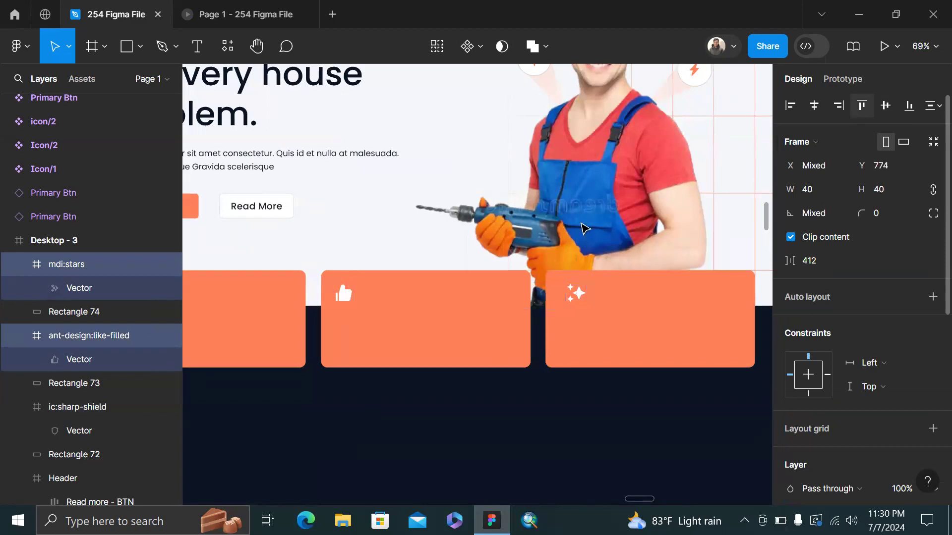
{"action": "scroll", "coordinate": [600, 332], "scroll_direction": "up", "scroll_amount": 5}
{"action": "scroll", "coordinate": [620, 362], "scroll_direction": "up", "scroll_amount": 3}
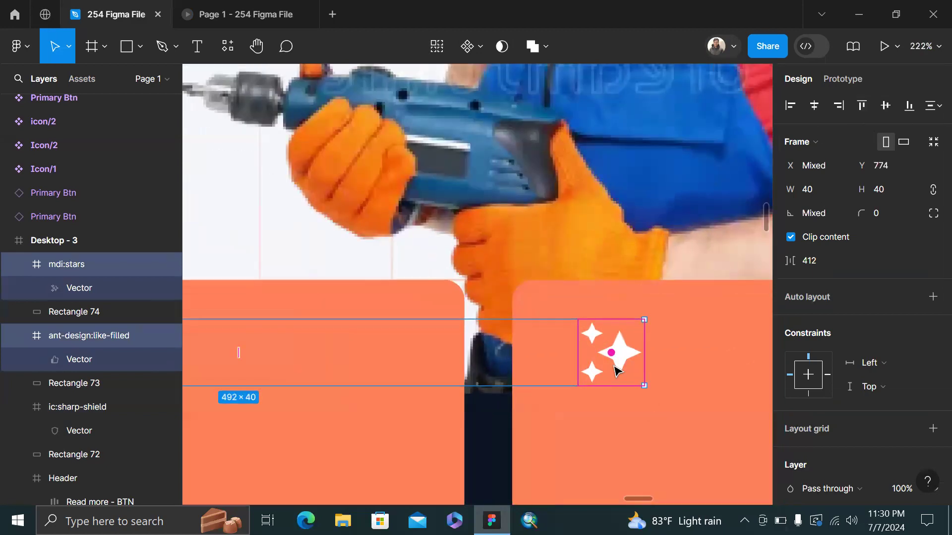
Move the stars icon left into its card's top-left corner and deselect it
{"action": "left_click", "coordinate": [621, 370]}
{"action": "left_click_drag", "start_coordinate": [613, 372], "coordinate": [602, 371]}
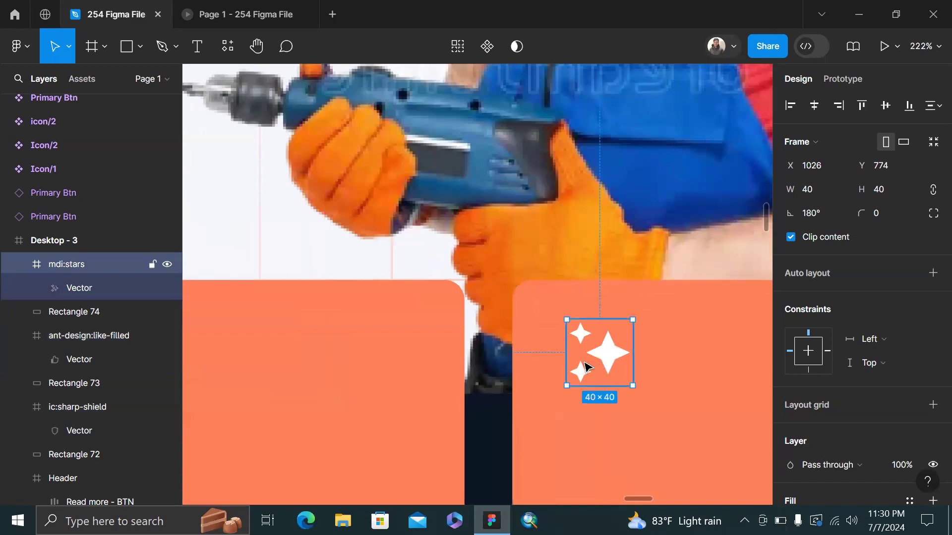
{"action": "left_click_drag", "start_coordinate": [585, 367], "coordinate": [542, 355]}
{"action": "scroll", "coordinate": [545, 350], "scroll_direction": "down", "scroll_amount": 5}
{"action": "scroll", "coordinate": [570, 348], "scroll_direction": "down", "scroll_amount": 2}
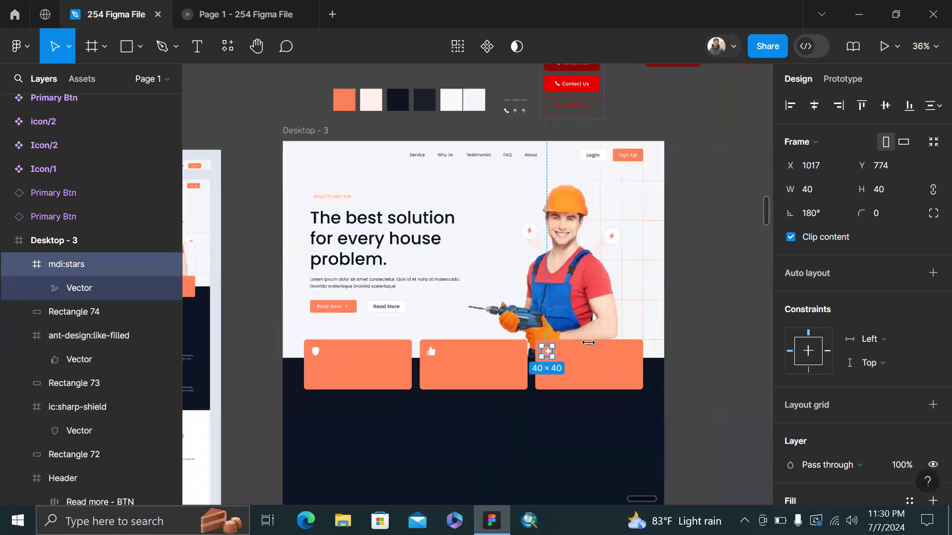
{"action": "left_click", "coordinate": [719, 332]}
{"action": "scroll", "coordinate": [720, 332], "scroll_direction": "up", "scroll_amount": 3}
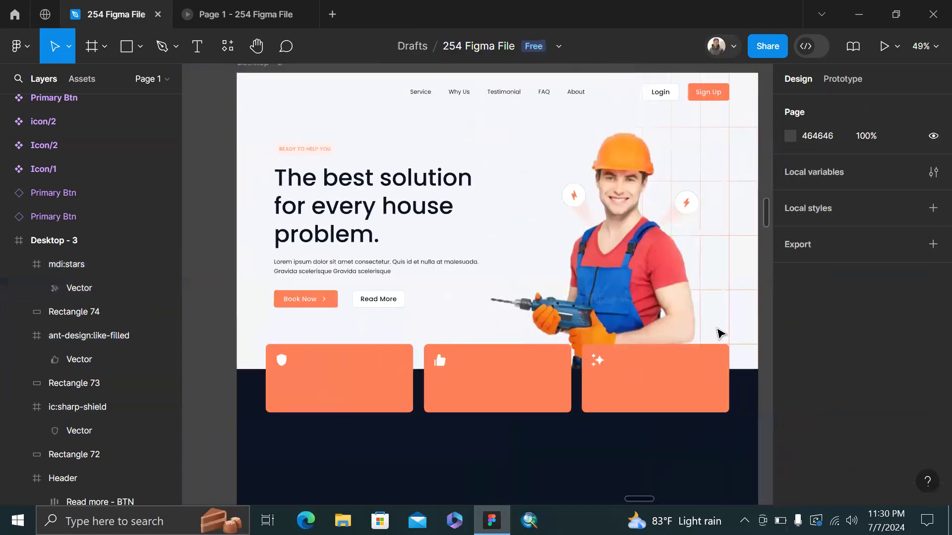
Paste a copy of the hero's Lorem ipsum paragraph into the first orange card
{"action": "scroll", "coordinate": [720, 334], "scroll_direction": "left", "scroll_amount": 5}
{"action": "scroll", "coordinate": [419, 271], "scroll_direction": "down", "scroll_amount": 3}
{"action": "scroll", "coordinate": [417, 270], "scroll_direction": "up", "scroll_amount": 5}
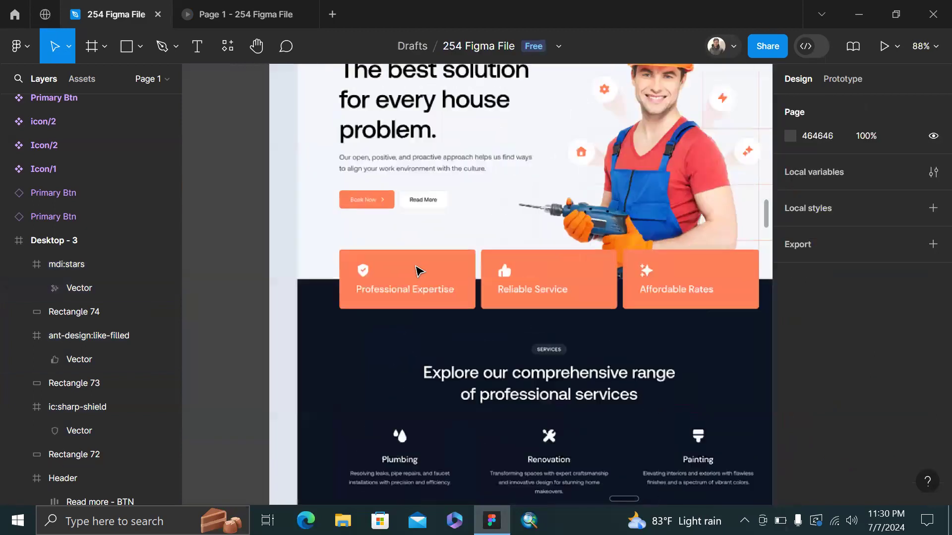
{"action": "scroll", "coordinate": [417, 270], "scroll_direction": "up", "scroll_amount": 2}
{"action": "scroll", "coordinate": [340, 287], "scroll_direction": "down", "scroll_amount": 5}
{"action": "scroll", "coordinate": [340, 287], "scroll_direction": "up", "scroll_amount": 4}
{"action": "scroll", "coordinate": [340, 287], "scroll_direction": "right", "scroll_amount": 10}
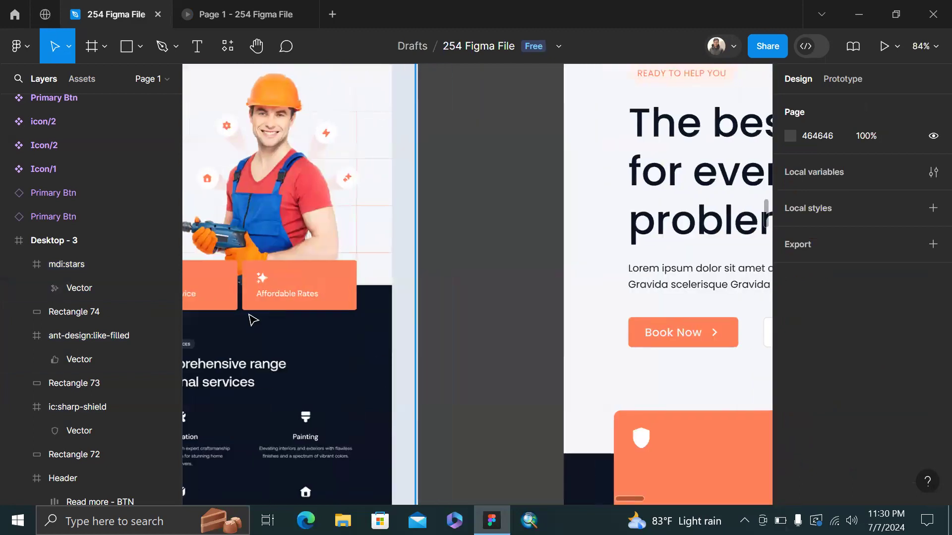
{"action": "scroll", "coordinate": [382, 312], "scroll_direction": "down", "scroll_amount": 3}
{"action": "scroll", "coordinate": [383, 312], "scroll_direction": "right", "scroll_amount": 2}
{"action": "scroll", "coordinate": [382, 312], "scroll_direction": "up", "scroll_amount": 3}
{"action": "scroll", "coordinate": [384, 302], "scroll_direction": "right", "scroll_amount": 3}
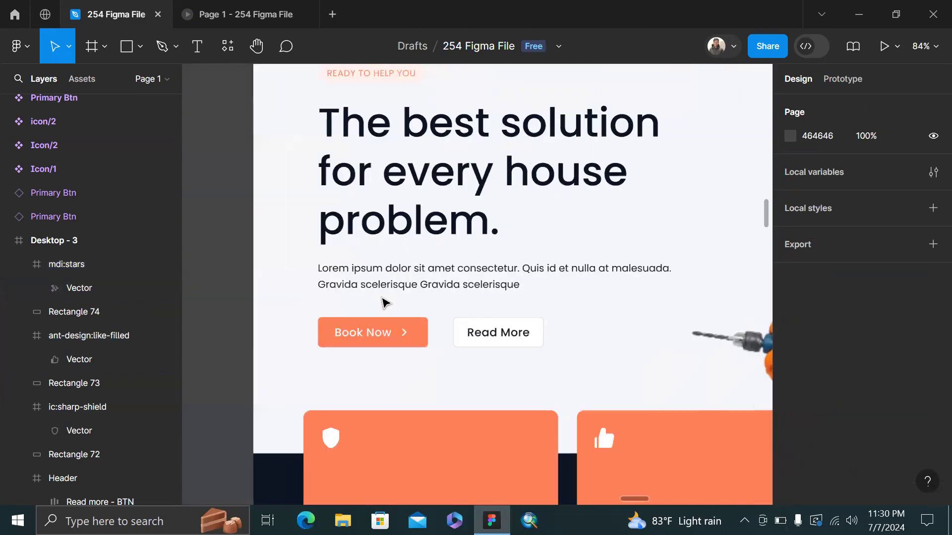
{"action": "scroll", "coordinate": [385, 302], "scroll_direction": "down", "scroll_amount": 2}
{"action": "left_click", "coordinate": [412, 229]}
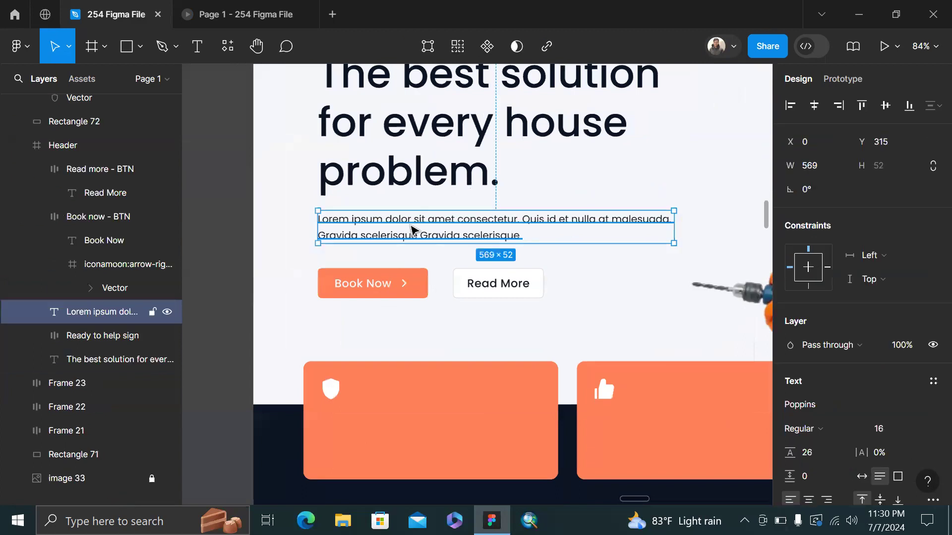
{"action": "scroll", "coordinate": [404, 412], "scroll_direction": "up", "scroll_amount": 3}
{"action": "left_click", "coordinate": [405, 415]}
{"action": "scroll", "coordinate": [405, 415], "scroll_direction": "down", "scroll_amount": 1}
{"action": "key", "text": "ctrl+v"}
{"action": "scroll", "coordinate": [393, 291], "scroll_direction": "down", "scroll_amount": 3}
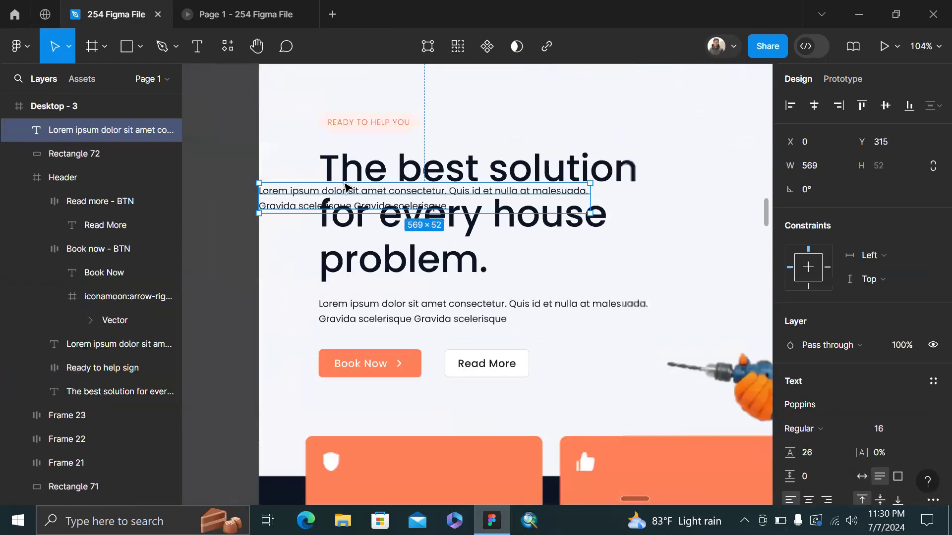
Place the copied text beneath the shield icon and start retyping it as the label, beginning 'Pr'
{"action": "left_click_drag", "start_coordinate": [436, 415], "coordinate": [375, 319]}
{"action": "scroll", "coordinate": [386, 447], "scroll_direction": "down", "scroll_amount": 3}
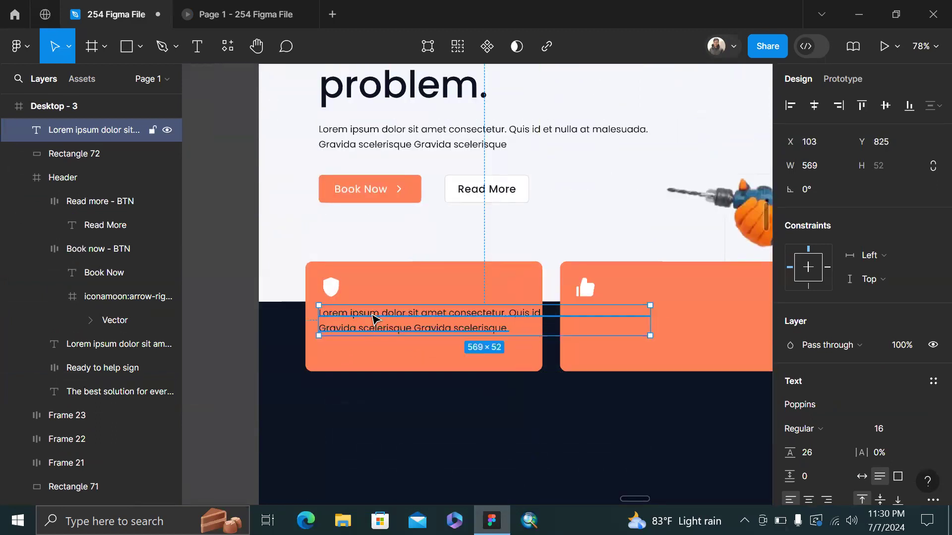
{"action": "scroll", "coordinate": [374, 320], "scroll_direction": "left", "scroll_amount": 5}
{"action": "scroll", "coordinate": [376, 320], "scroll_direction": "left", "scroll_amount": 5}
{"action": "scroll", "coordinate": [375, 320], "scroll_direction": "right", "scroll_amount": 5}
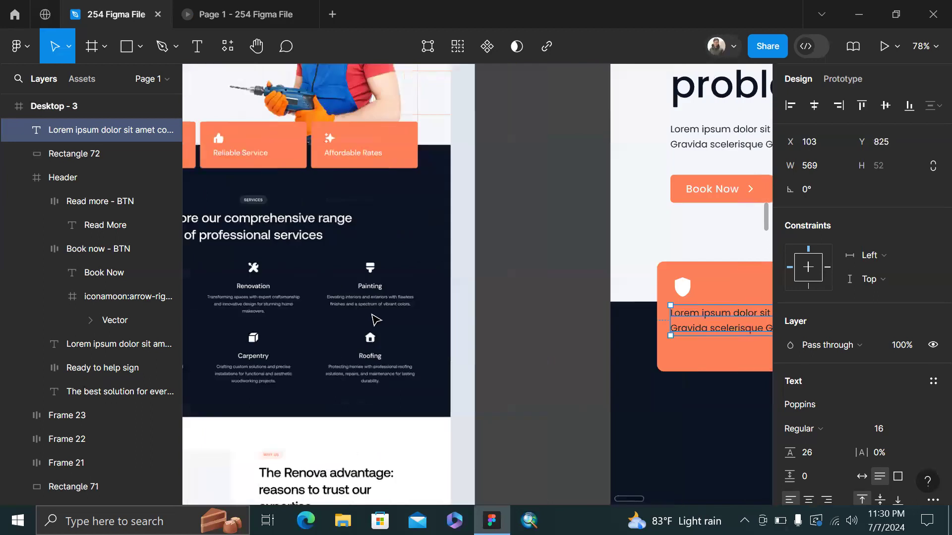
{"action": "scroll", "coordinate": [495, 328], "scroll_direction": "right", "scroll_amount": 5}
{"action": "double_click", "coordinate": [570, 327]}
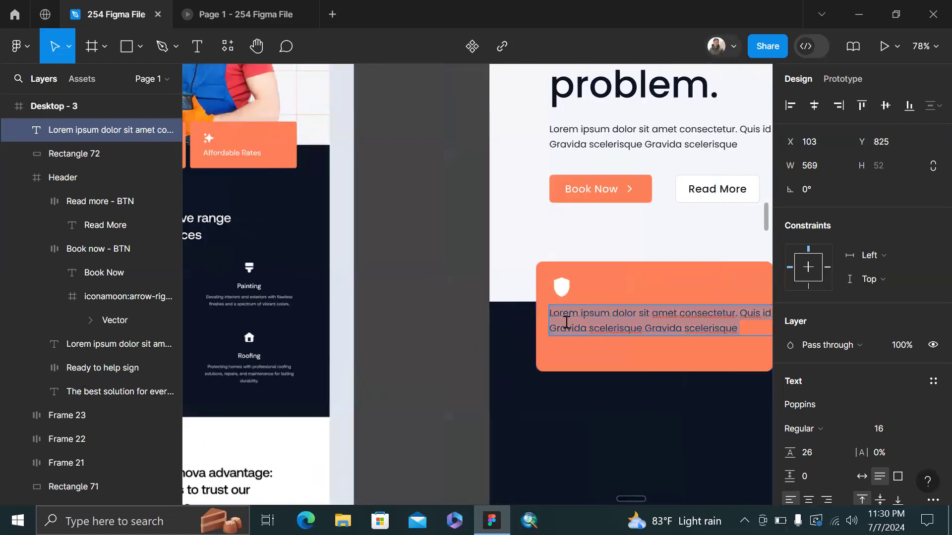
{"action": "type", "text": "Professional Expertise"}
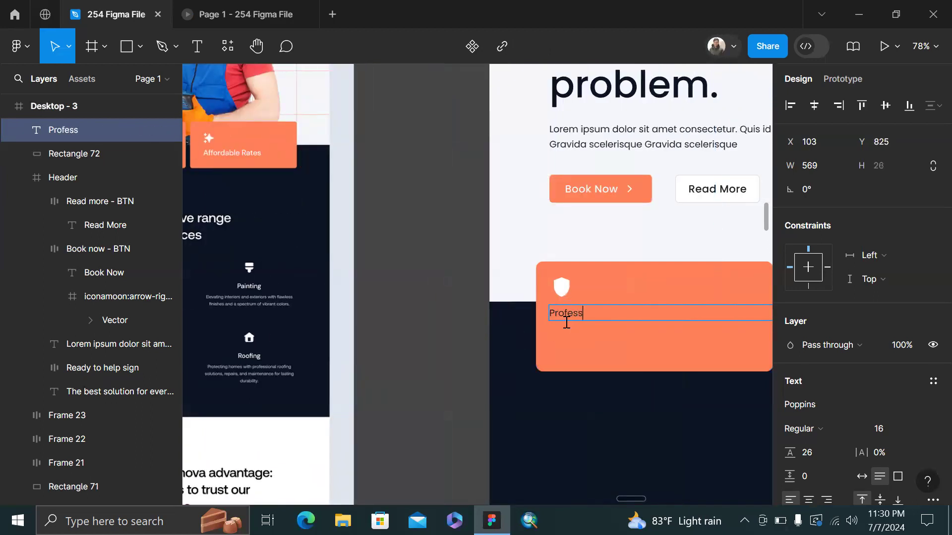
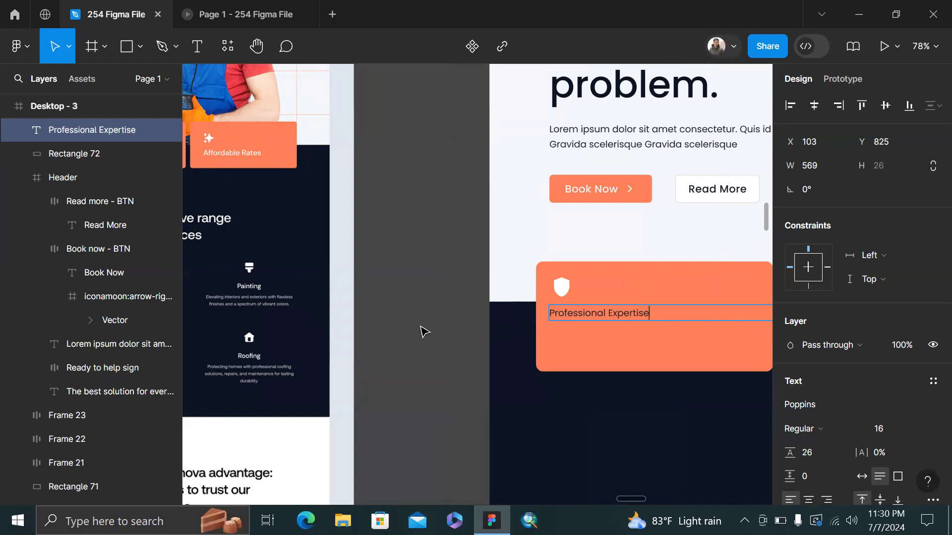
Set the Professional Expertise title box to auto width with font size 24
{"action": "key", "text": "Escape"}
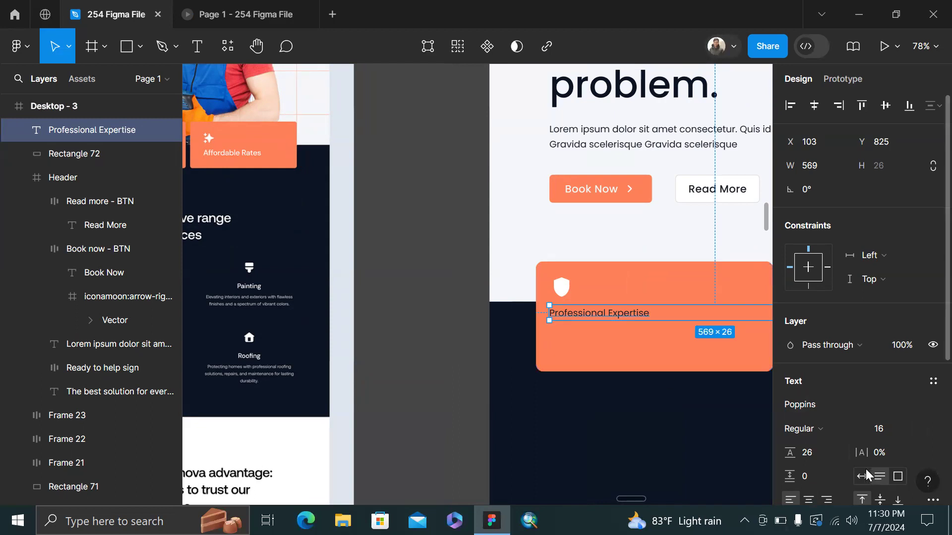
{"action": "left_click", "coordinate": [866, 476]}
{"action": "left_click", "coordinate": [880, 424]}
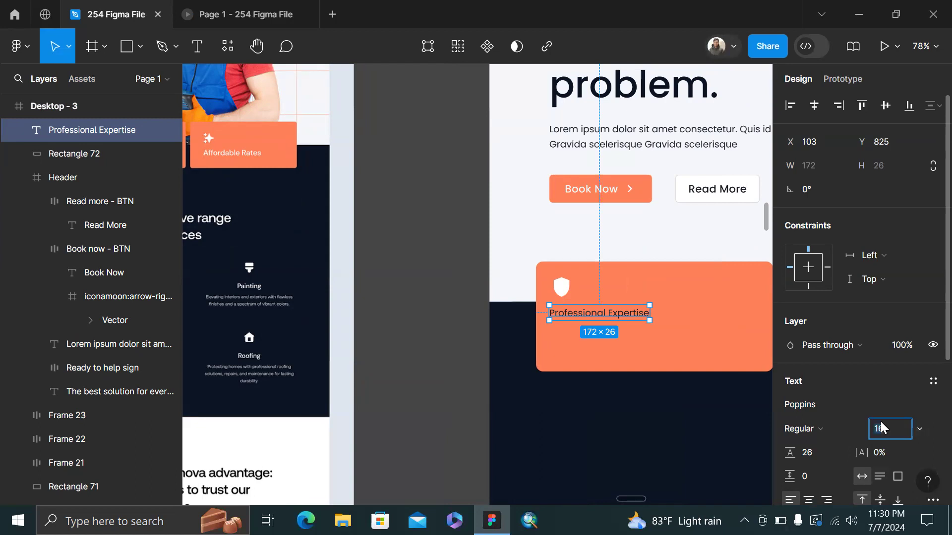
{"action": "type", "text": "2"}
{"action": "key", "text": "Return"}
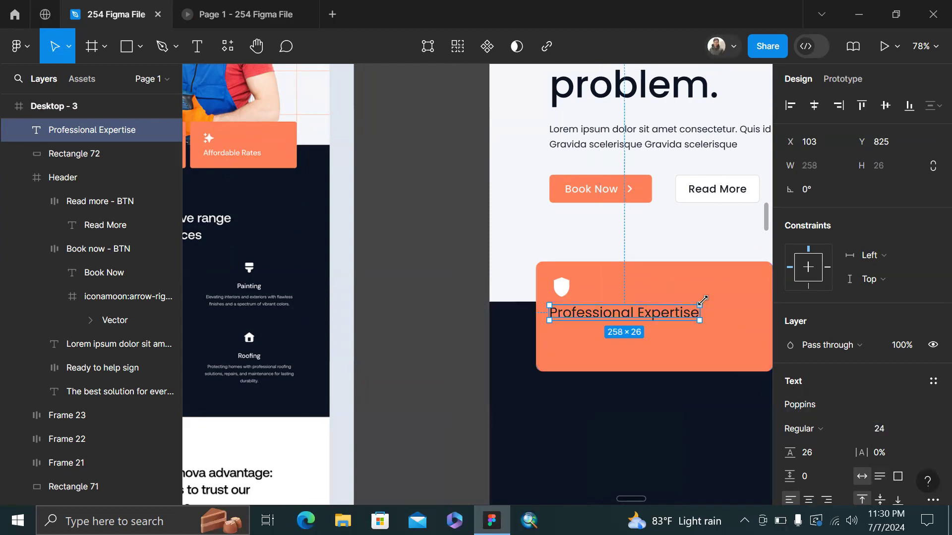
{"action": "scroll", "coordinate": [807, 380], "scroll_direction": "down", "scroll_amount": 3}
Change the Professional Expertise title's text colour to near-white
{"action": "left_click", "coordinate": [791, 394]}
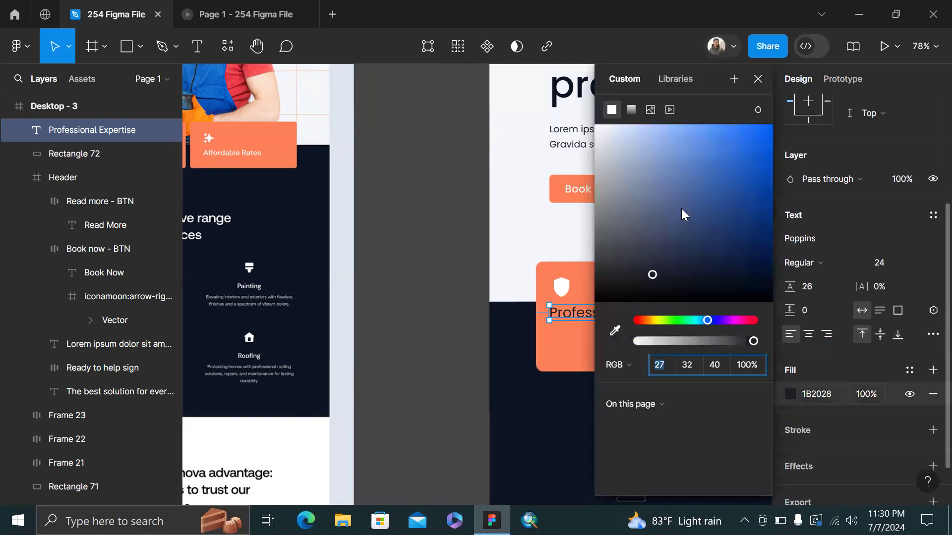
{"action": "mouse_move", "coordinate": [622, 150]}
{"action": "left_mouse_down"}
{"action": "mouse_move", "coordinate": [583, 121]}
{"action": "mouse_move", "coordinate": [581, 138]}
{"action": "left_mouse_up"}
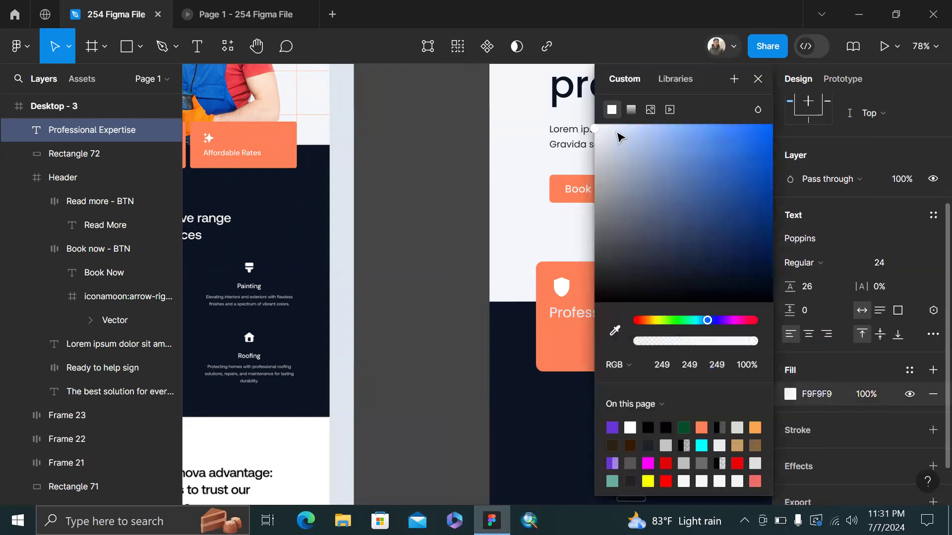
{"action": "left_click", "coordinate": [758, 79]}
Give the shield, thumbs-up and stars icons the title's off-white F9F9F9 colour
{"action": "scroll", "coordinate": [534, 164], "scroll_direction": "right", "scroll_amount": 2}
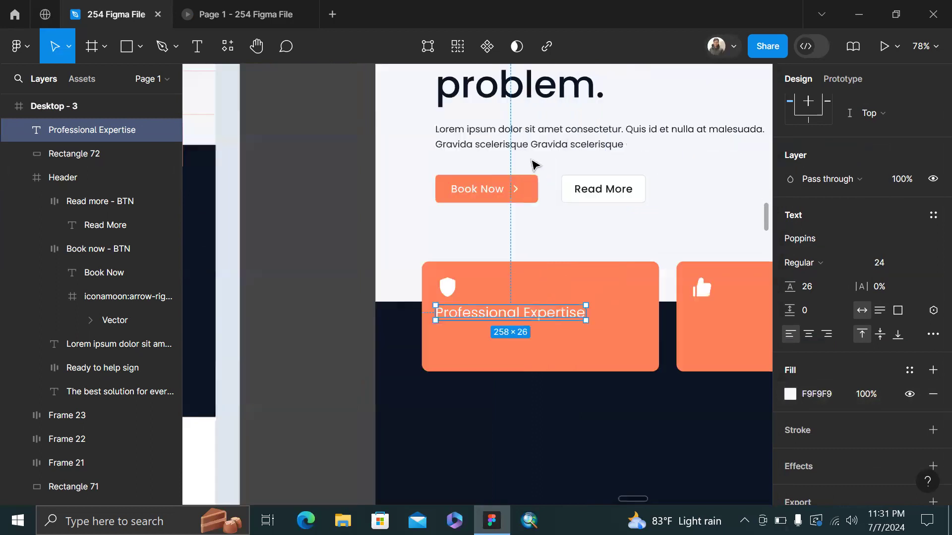
{"action": "scroll", "coordinate": [534, 164], "scroll_direction": "up", "scroll_amount": 5}
{"action": "scroll", "coordinate": [534, 163], "scroll_direction": "up", "scroll_amount": 2}
{"action": "scroll", "coordinate": [483, 85], "scroll_direction": "right", "scroll_amount": 3}
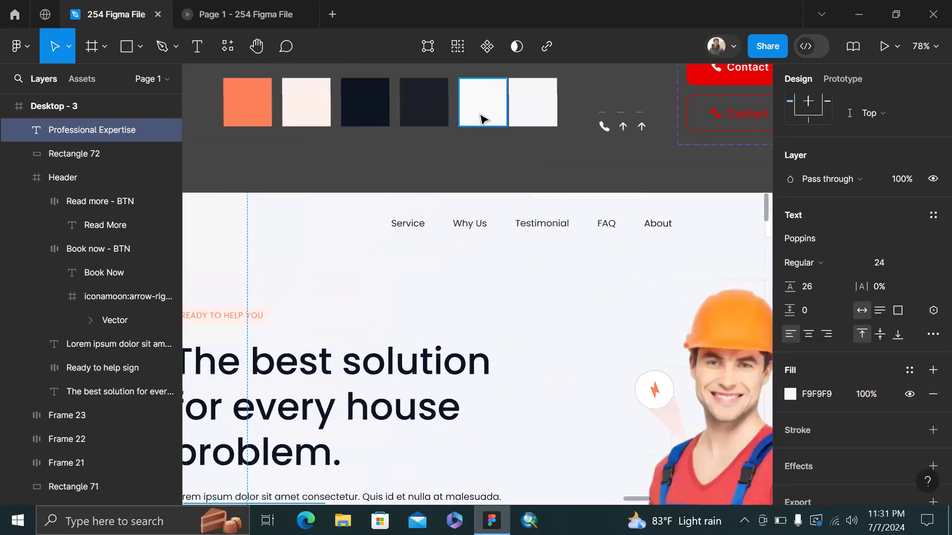
{"action": "scroll", "coordinate": [480, 119], "scroll_direction": "down", "scroll_amount": 3}
{"action": "scroll", "coordinate": [481, 119], "scroll_direction": "down", "scroll_amount": 3}
{"action": "scroll", "coordinate": [481, 119], "scroll_direction": "left", "scroll_amount": 2}
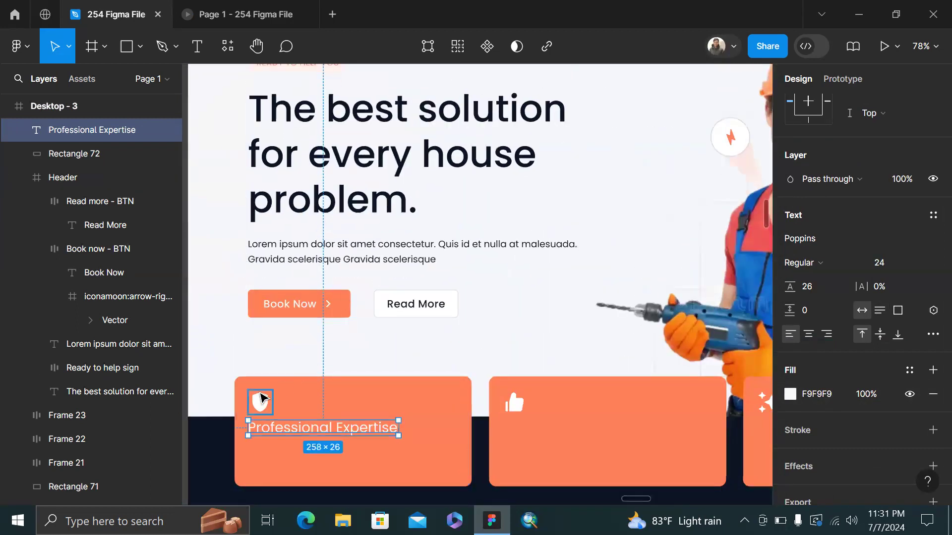
{"action": "left_click", "coordinate": [260, 403], "text": "shift"}
{"action": "left_click", "coordinate": [514, 403], "text": "shift"}
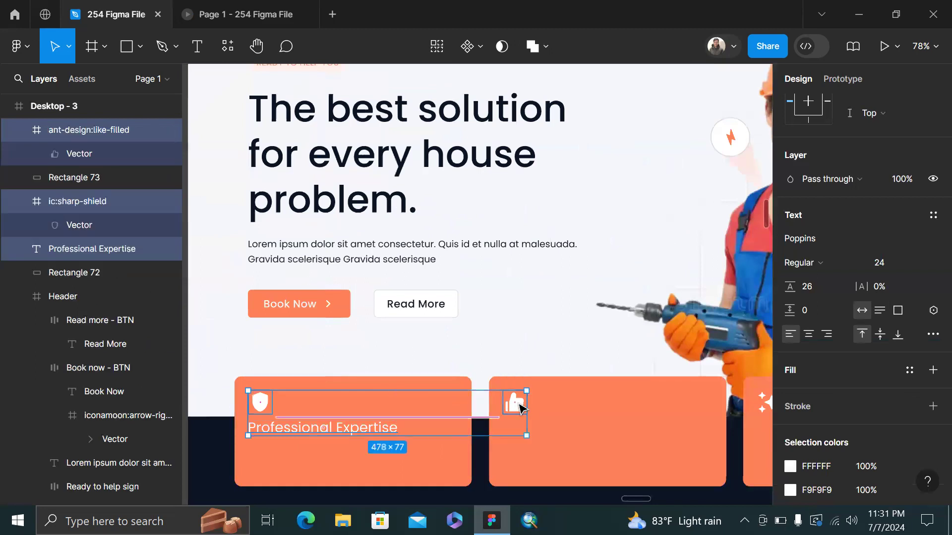
{"action": "scroll", "coordinate": [608, 409], "scroll_direction": "right", "scroll_amount": 3}
{"action": "left_click", "coordinate": [593, 404], "text": "shift"}
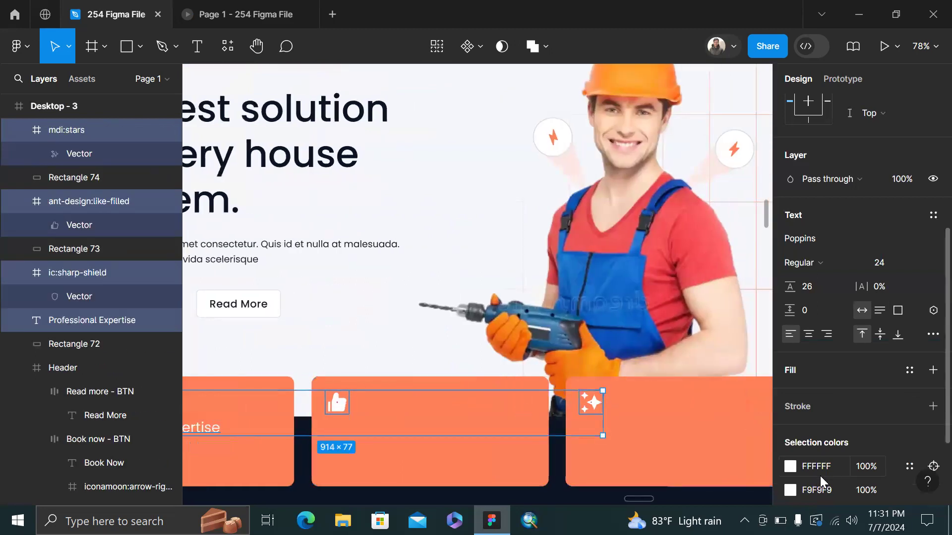
{"action": "left_click", "coordinate": [790, 466]}
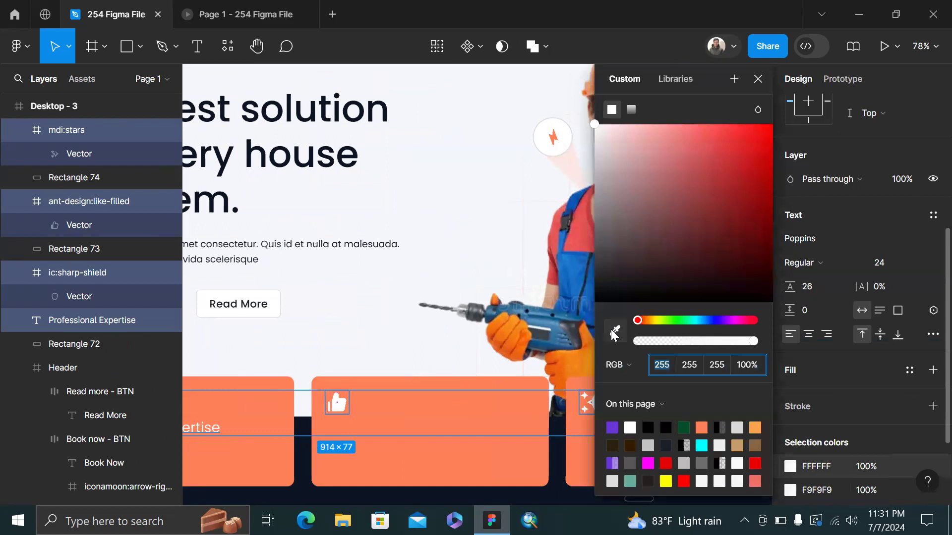
{"action": "left_click", "coordinate": [615, 330]}
{"action": "scroll", "coordinate": [345, 101], "scroll_direction": "up", "scroll_amount": 3}
{"action": "scroll", "coordinate": [345, 100], "scroll_direction": "up", "scroll_amount": 3}
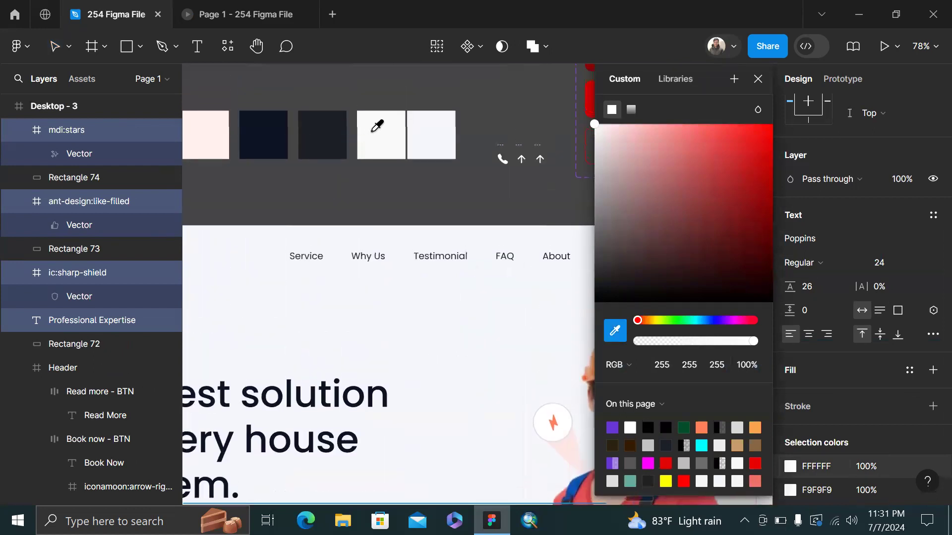
{"action": "left_click", "coordinate": [371, 132]}
{"action": "scroll", "coordinate": [787, 466], "scroll_direction": "down", "scroll_amount": 2}
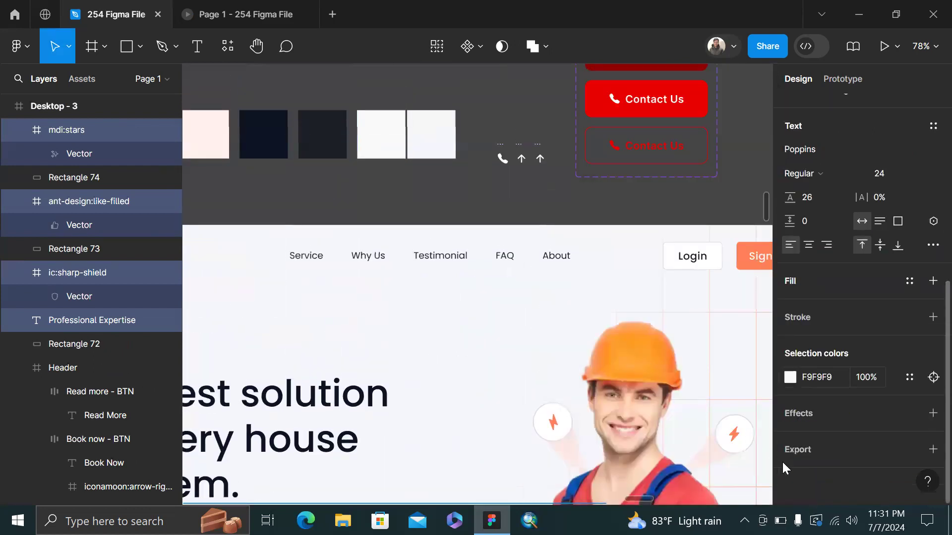
{"action": "scroll", "coordinate": [548, 383], "scroll_direction": "down", "scroll_amount": 3}
{"action": "scroll", "coordinate": [548, 383], "scroll_direction": "down", "scroll_amount": 2}
{"action": "scroll", "coordinate": [387, 317], "scroll_direction": "down", "scroll_amount": 3}
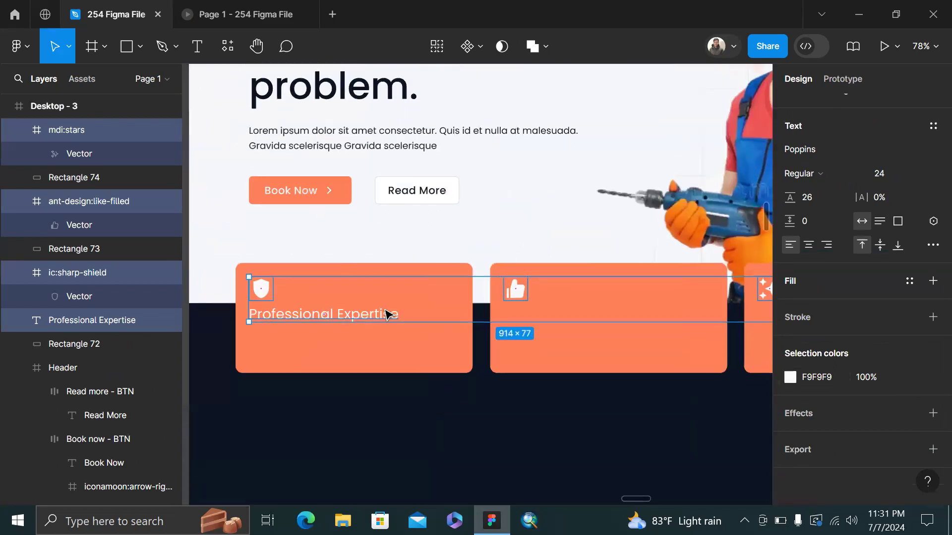
{"action": "left_click", "coordinate": [356, 317]}
Nudge the Professional Expertise title slightly lower on the first card
{"action": "scroll", "coordinate": [356, 318], "scroll_direction": "up", "scroll_amount": 5, "text": "ctrl"}
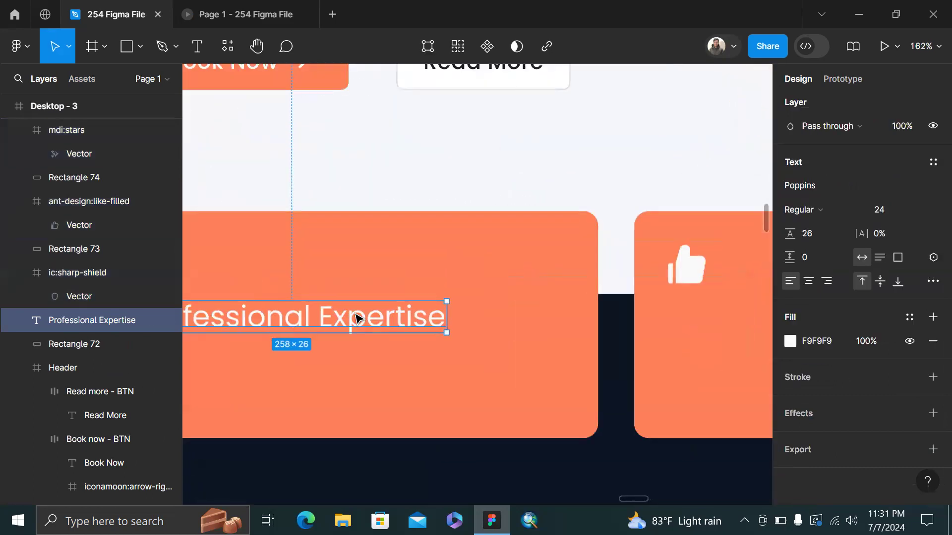
{"action": "scroll", "coordinate": [360, 323], "scroll_direction": "left", "scroll_amount": 3}
{"action": "scroll", "coordinate": [361, 327], "scroll_direction": "left", "scroll_amount": 2}
{"action": "mouse_move", "coordinate": [368, 332]}
{"action": "left_mouse_down"}
{"action": "mouse_move", "coordinate": [357, 336]}
{"action": "mouse_move", "coordinate": [365, 337]}
{"action": "left_mouse_up"}
Copy the title under the thumbs-up icon on the second card and retitle it 'Reliable Rates'
{"action": "scroll", "coordinate": [365, 336], "scroll_direction": "down", "scroll_amount": 5}
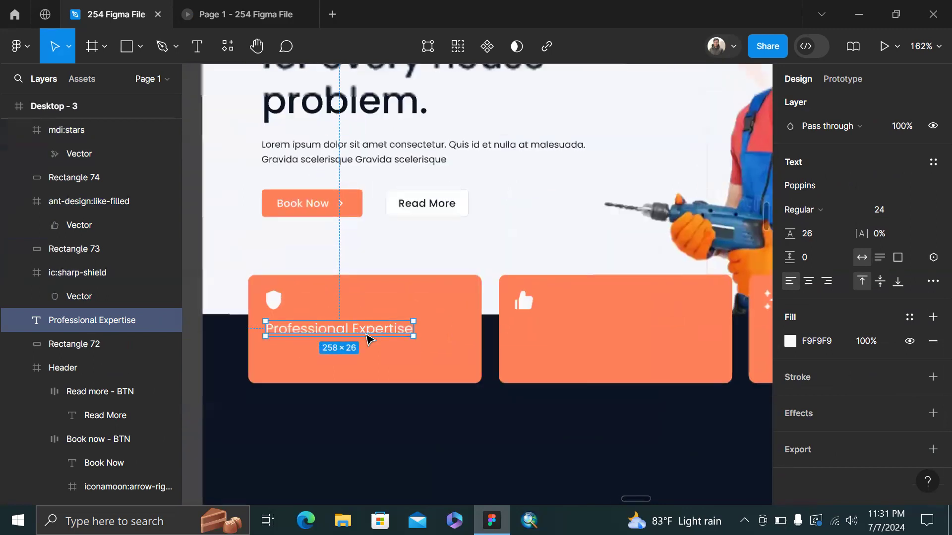
{"action": "left_click_drag", "start_coordinate": [583, 338], "coordinate": [597, 338]}
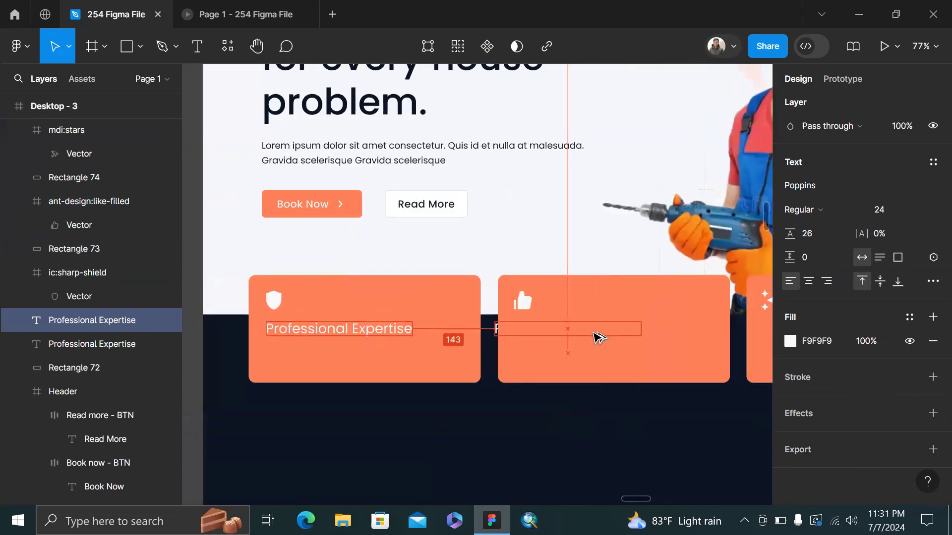
{"action": "left_click", "coordinate": [595, 336]}
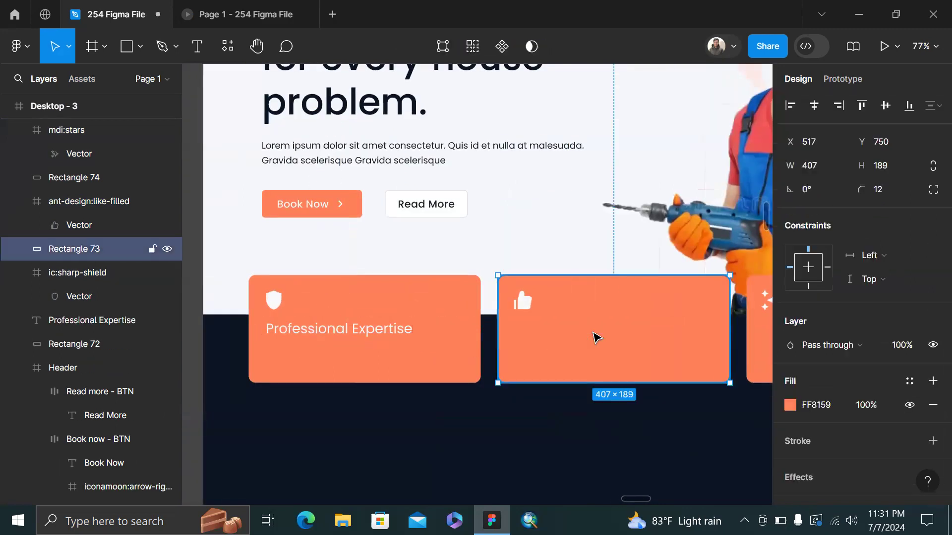
{"action": "key", "text": "ctrl+["}
{"action": "left_click_drag", "start_coordinate": [534, 340], "coordinate": [539, 338]}
{"action": "double_click", "coordinate": [539, 338]}
{"action": "type", "text": "Reliable Rates"}
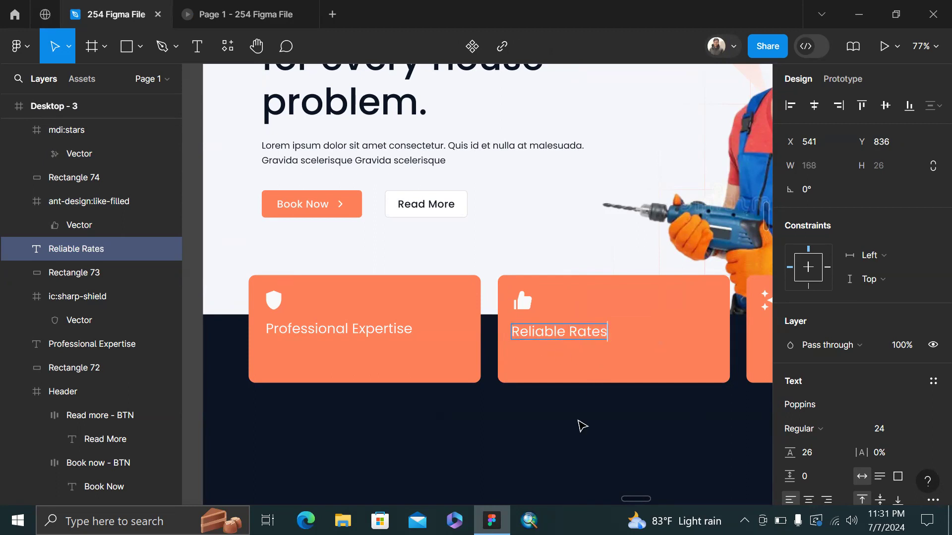
{"action": "key", "text": "Escape"}
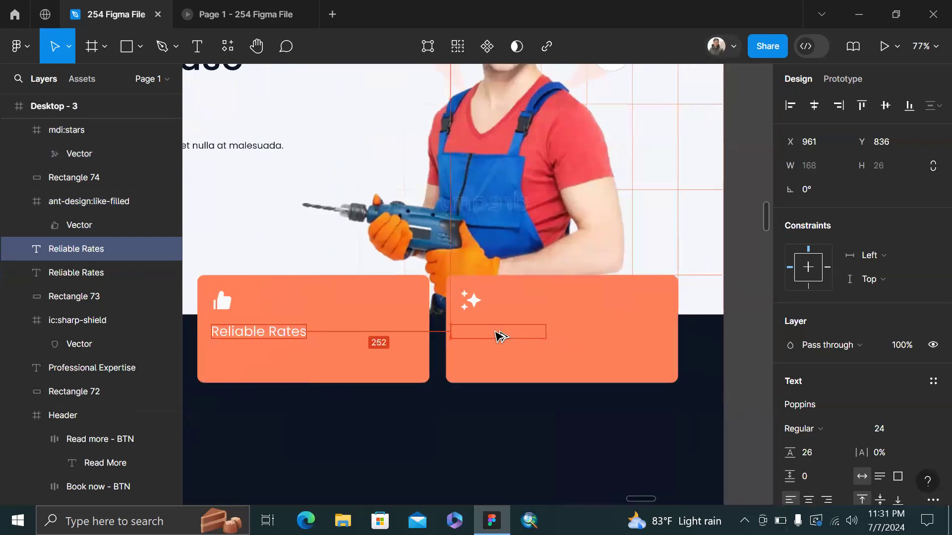
Paste a copy of the Reliable Rates title under the stars icon, aligned with the others
{"action": "key", "text": "Escape"}
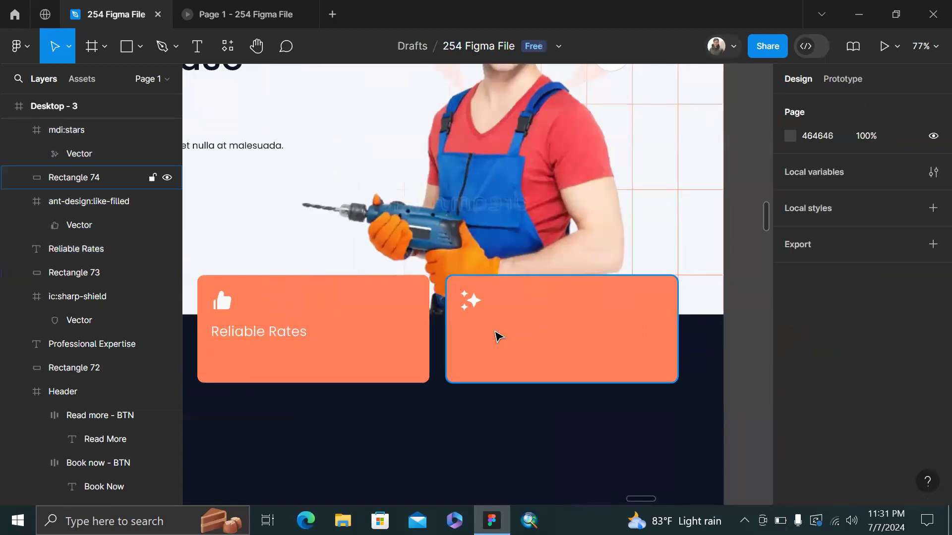
{"action": "left_click", "coordinate": [498, 337]}
{"action": "key", "text": "ctrl+v"}
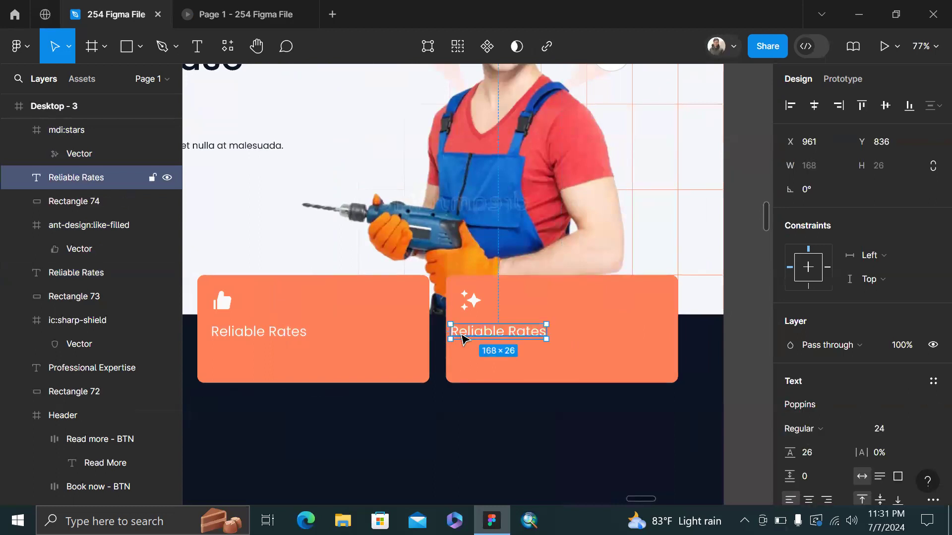
{"action": "left_click_drag", "start_coordinate": [472, 343], "coordinate": [470, 342]}
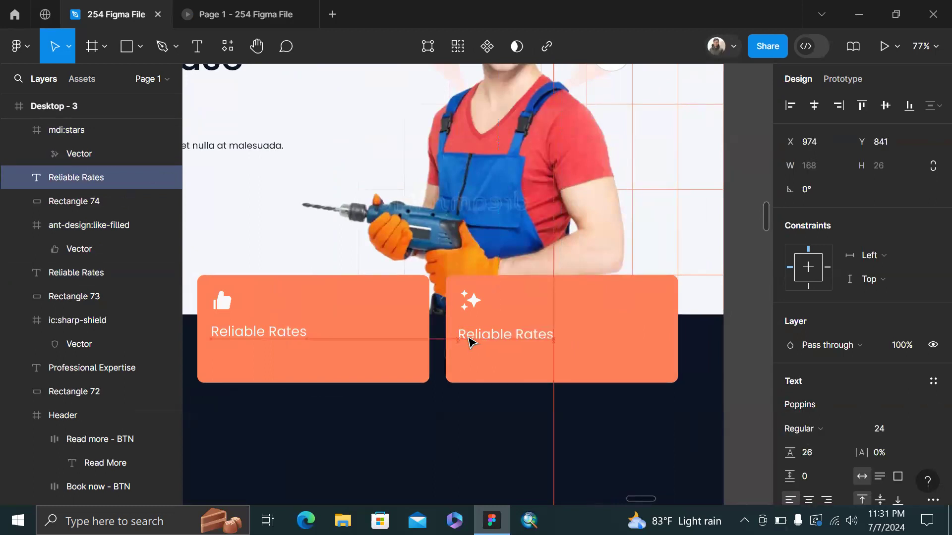
{"action": "left_click_drag", "start_coordinate": [471, 342], "coordinate": [476, 344]}
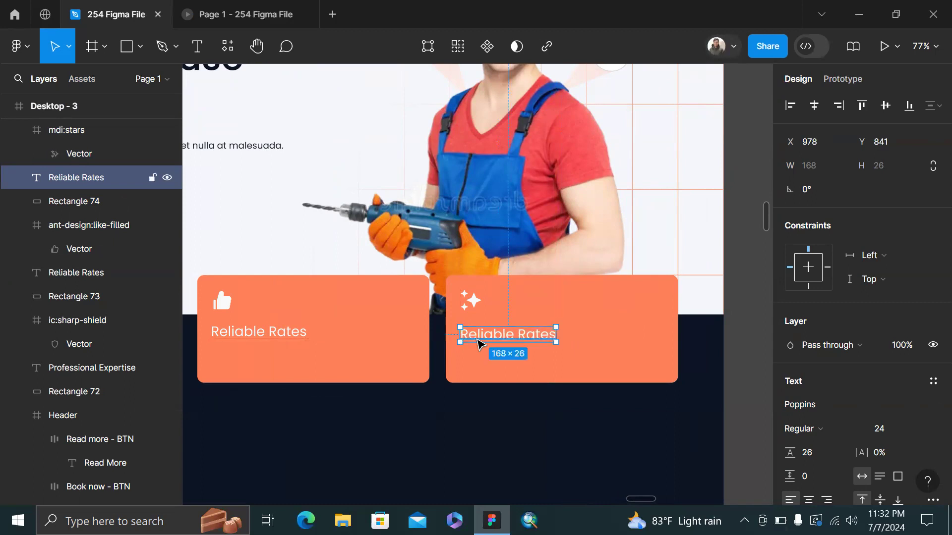
Retitle the pasted heading 'Affordable Rates'
{"action": "double_click", "coordinate": [478, 342]}
{"action": "type", "text": "Aff"}
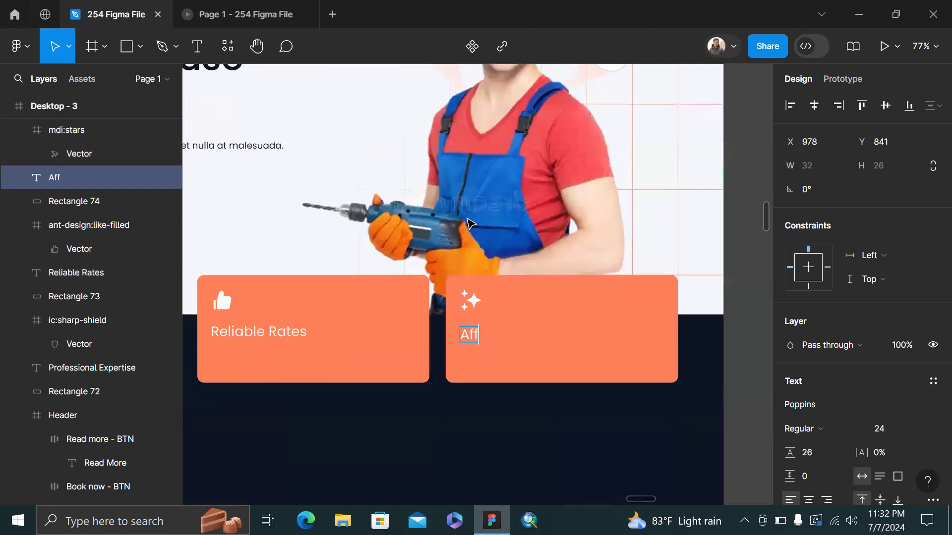
{"action": "key", "text": "BackSpace"}
{"action": "type", "text": "dab"}
{"action": "type", "text": "es"}
{"action": "key", "text": "Escape"}
{"action": "scroll", "coordinate": [575, 445], "scroll_direction": "left", "scroll_amount": 5}
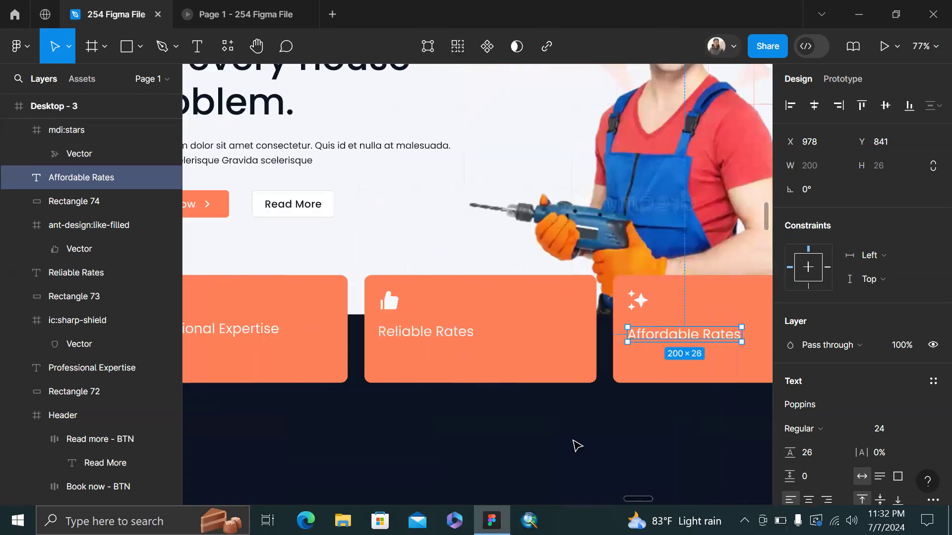
{"action": "scroll", "coordinate": [383, 361], "scroll_direction": "left", "scroll_amount": 2}
{"action": "left_click", "coordinate": [381, 363]}
Make all three orange service cards slightly shorter
{"action": "scroll", "coordinate": [380, 363], "scroll_direction": "right", "scroll_amount": 2}
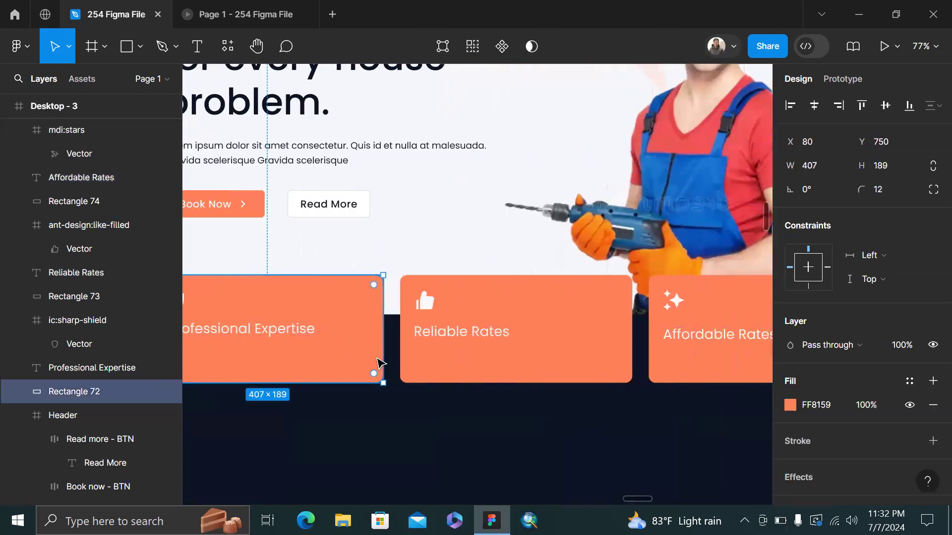
{"action": "scroll", "coordinate": [377, 370], "scroll_direction": "right", "scroll_amount": 2}
{"action": "left_click", "coordinate": [411, 362], "text": "shift"}
{"action": "left_click", "coordinate": [623, 378], "text": "shift"}
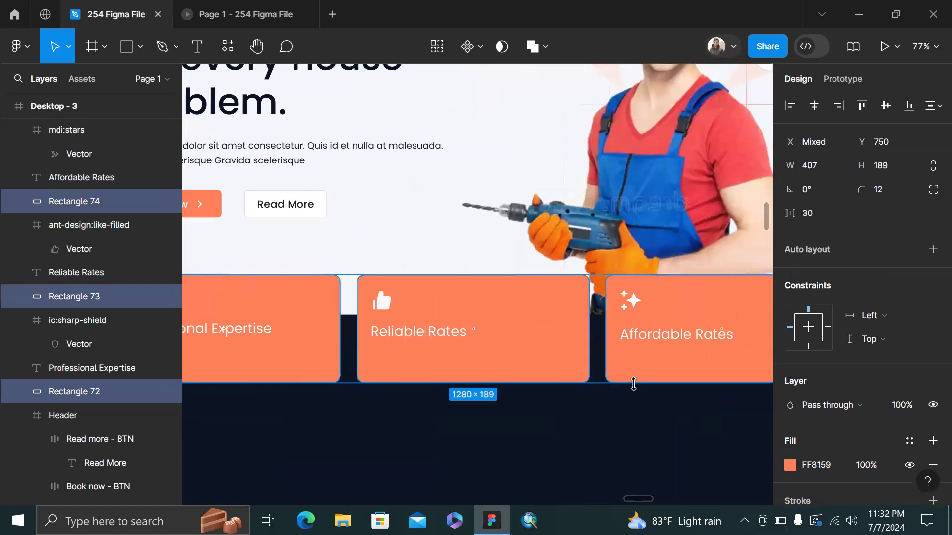
{"action": "left_click_drag", "start_coordinate": [637, 369], "coordinate": [641, 364]}
{"action": "scroll", "coordinate": [638, 365], "scroll_direction": "down", "scroll_amount": 2}
{"action": "scroll", "coordinate": [637, 365], "scroll_direction": "down", "scroll_amount": 3}
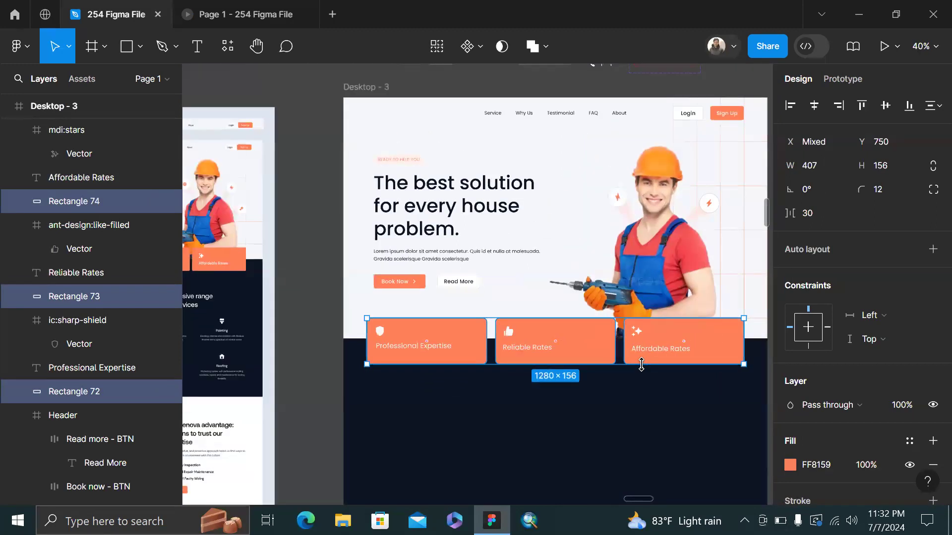
{"action": "scroll", "coordinate": [488, 344], "scroll_direction": "left", "scroll_amount": 3}
Group the shield icon with Professional Expertise and centre it vertically in the first card
{"action": "left_click", "coordinate": [403, 360]}
{"action": "scroll", "coordinate": [510, 334], "scroll_direction": "up", "scroll_amount": 2}
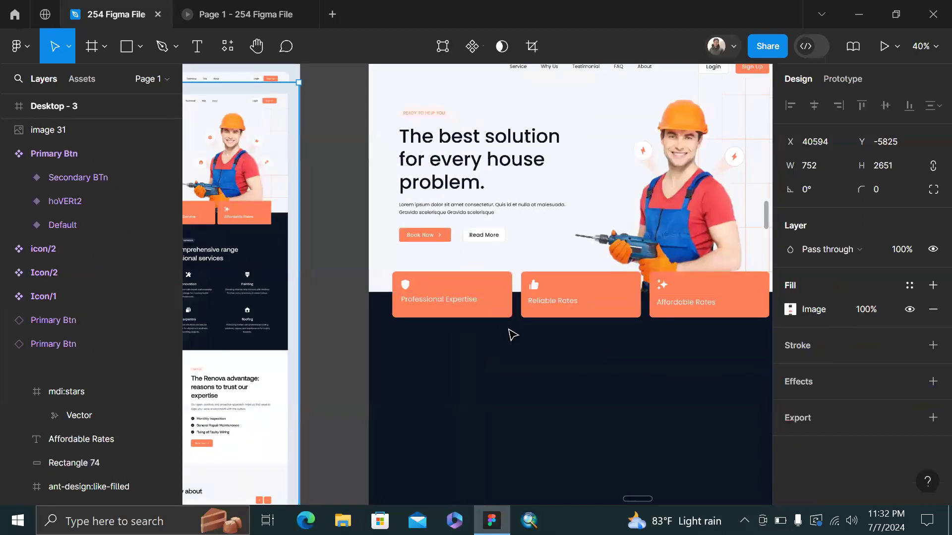
{"action": "scroll", "coordinate": [416, 270], "scroll_direction": "up", "scroll_amount": 2}
{"action": "left_click", "coordinate": [355, 281]}
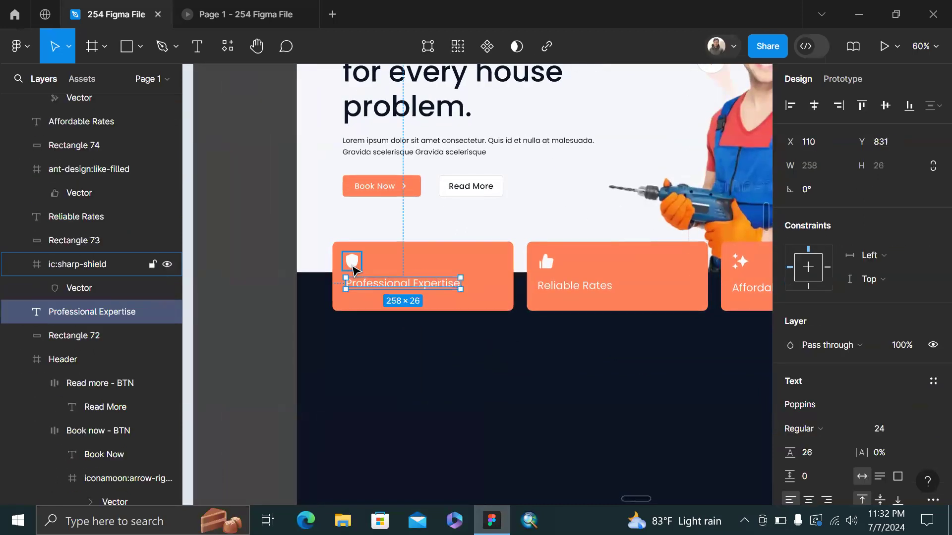
{"action": "left_click", "coordinate": [352, 263], "text": "shift"}
{"action": "key", "text": "ctrl+g"}
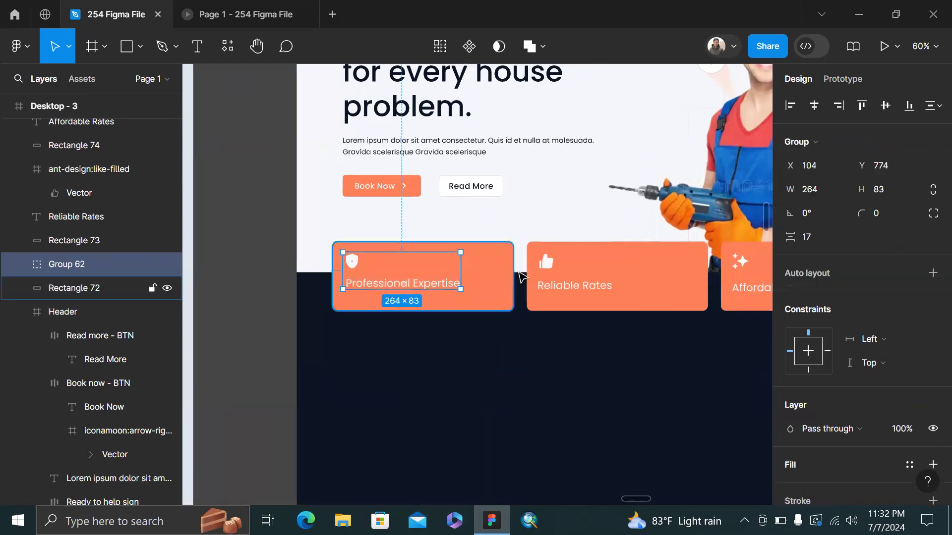
{"action": "left_click", "coordinate": [508, 276], "text": "shift"}
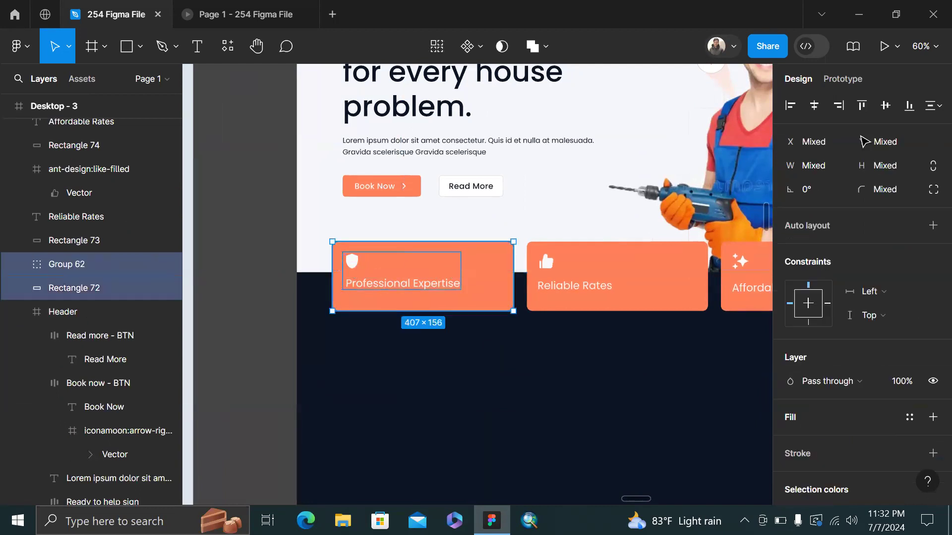
{"action": "left_click", "coordinate": [886, 105]}
{"action": "scroll", "coordinate": [546, 238], "scroll_direction": "right", "scroll_amount": 2}
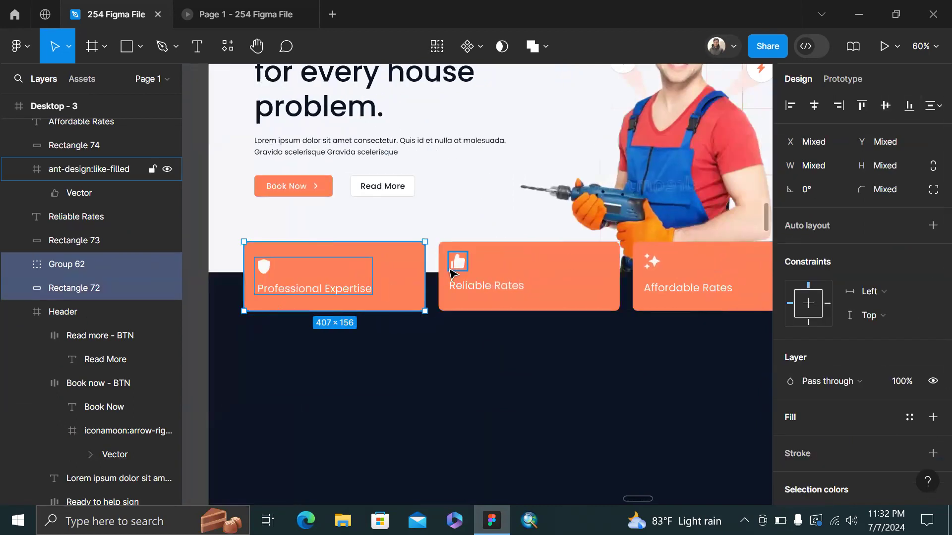
Set a 24 gap between thumbs-up icon and Reliable Rates, group them, and centre in the second card
{"action": "left_click", "coordinate": [457, 262]}
{"action": "left_click", "coordinate": [496, 286], "text": "shift"}
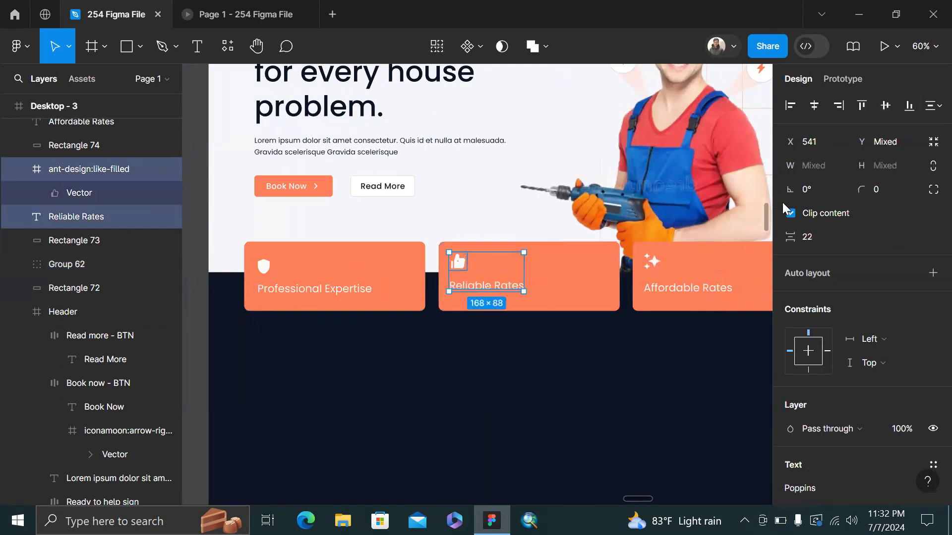
{"action": "left_click", "coordinate": [817, 228]}
{"action": "type", "text": "24"}
{"action": "key", "text": "Return"}
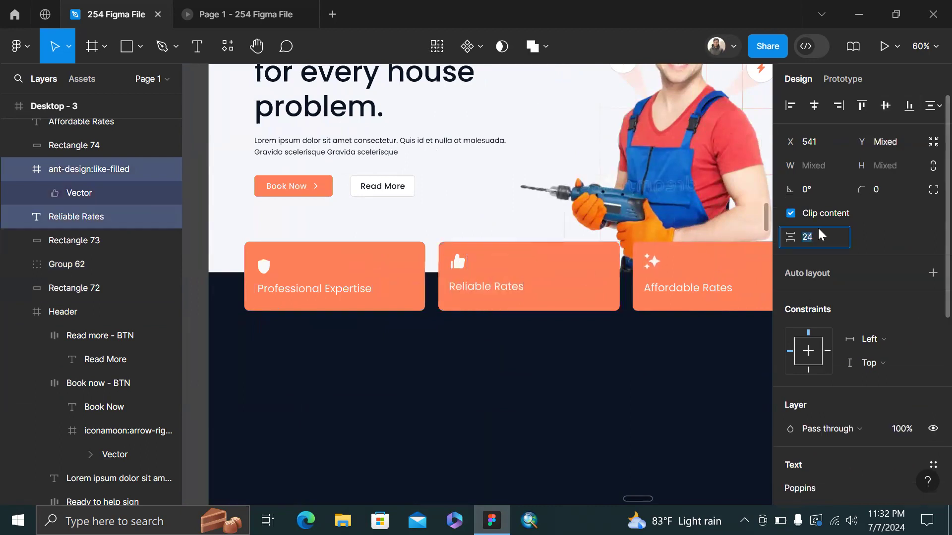
{"action": "key", "text": "ctrl+g"}
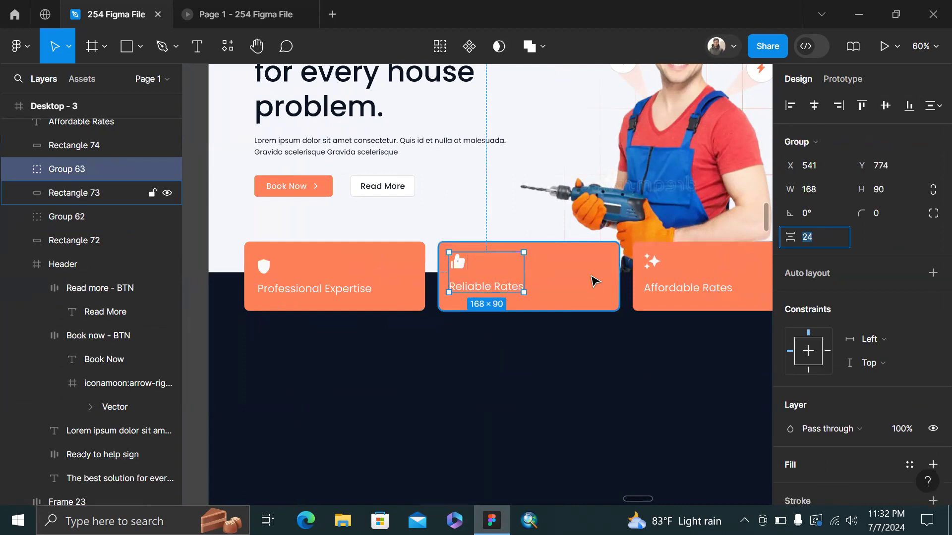
{"action": "left_click", "coordinate": [593, 280], "text": "shift"}
{"action": "left_click", "coordinate": [891, 110]}
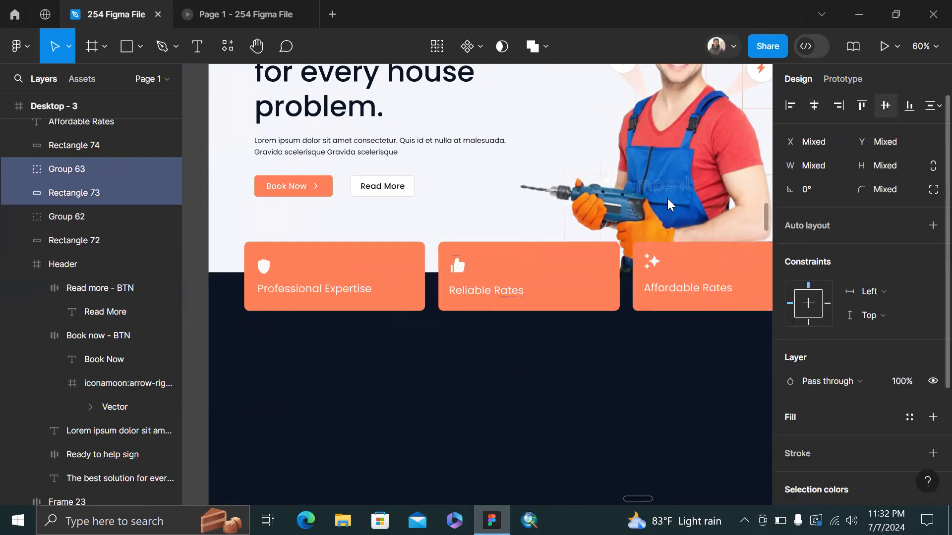
{"action": "scroll", "coordinate": [669, 206], "scroll_direction": "right", "scroll_amount": 2}
Group the stars icon with Affordable Rates, centre it, and group it with the third card
{"action": "left_click", "coordinate": [555, 262]}
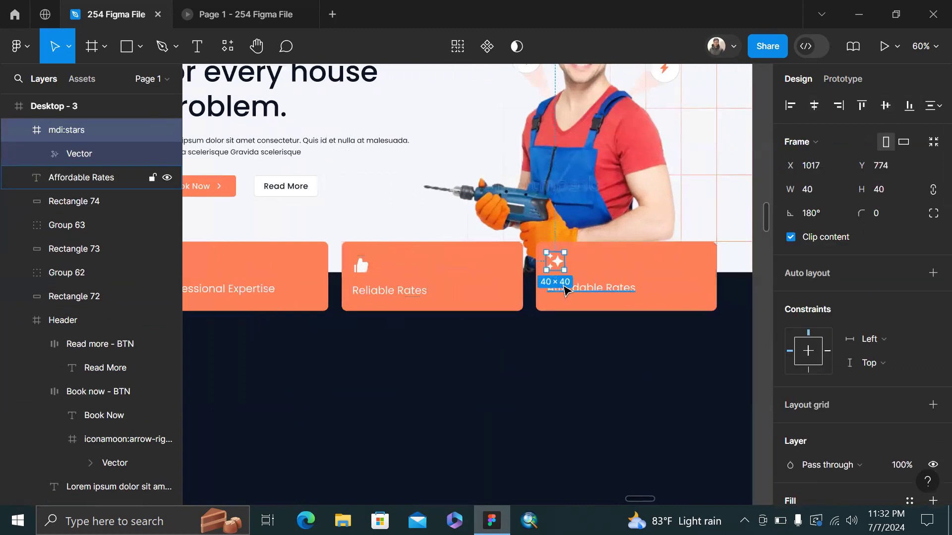
{"action": "left_click", "coordinate": [575, 288], "text": "shift"}
{"action": "key", "text": "Down"}
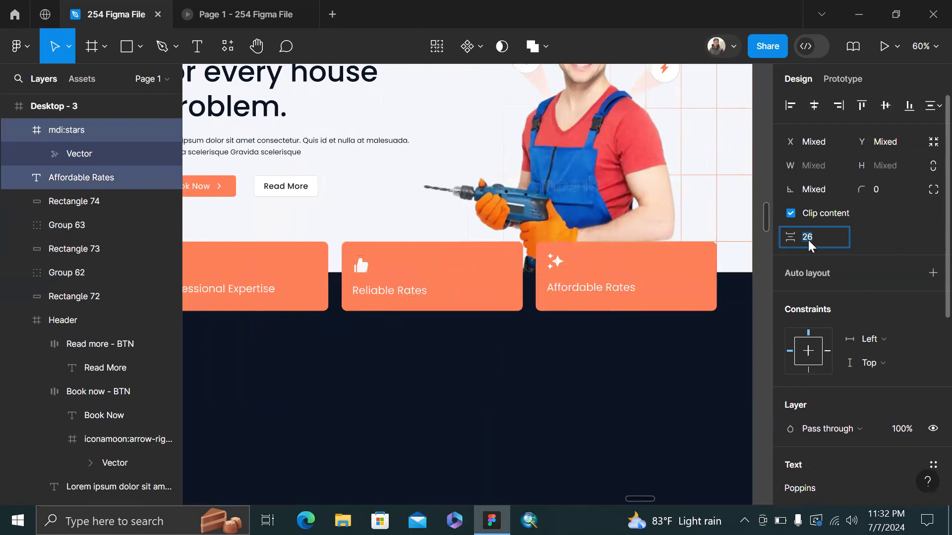
{"action": "type", "text": "24"}
{"action": "key", "text": "ctrl+g"}
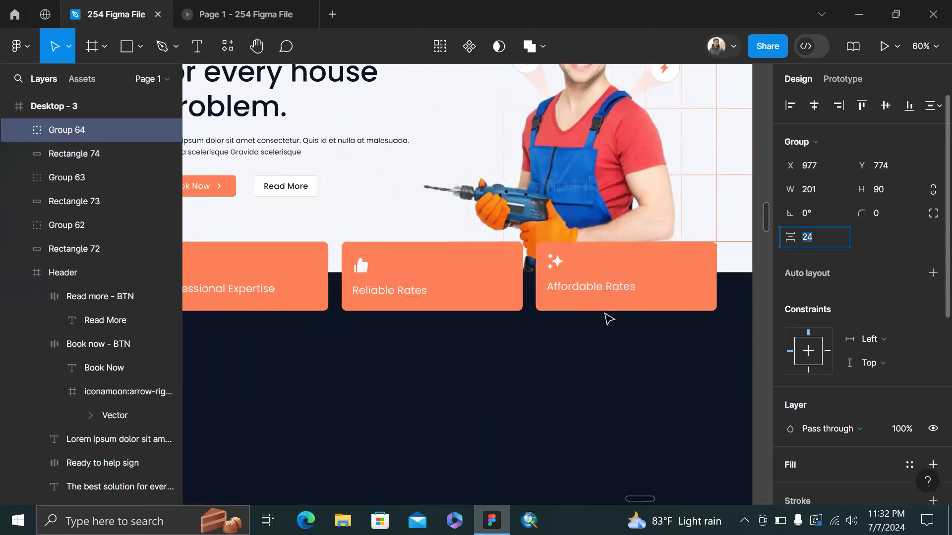
{"action": "left_click", "coordinate": [669, 294], "text": "shift"}
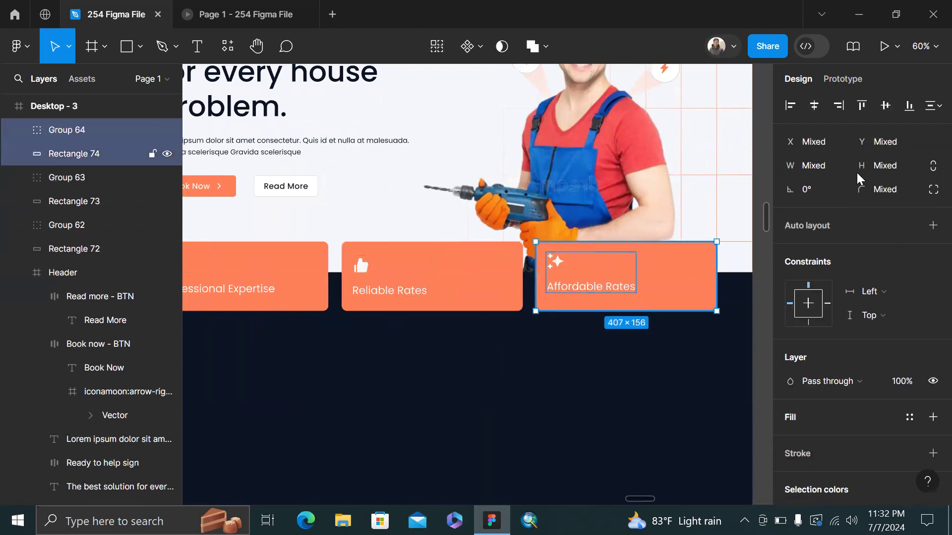
{"action": "left_click", "coordinate": [889, 113]}
{"action": "key", "text": "ctrl+g"}
{"action": "scroll", "coordinate": [575, 271], "scroll_direction": "down", "scroll_amount": 5}
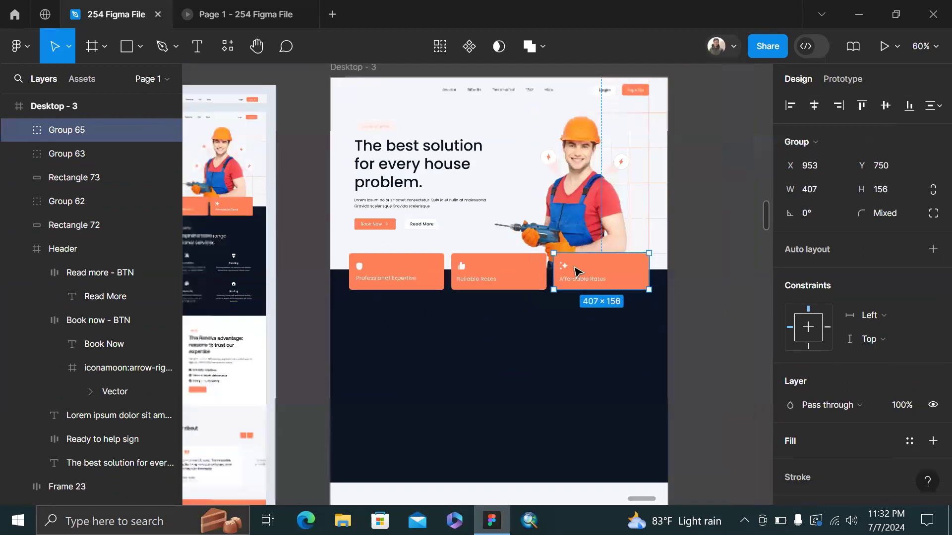
Group the first card's icon and title with its background rectangle
{"action": "left_click", "coordinate": [525, 287], "text": "shift"}
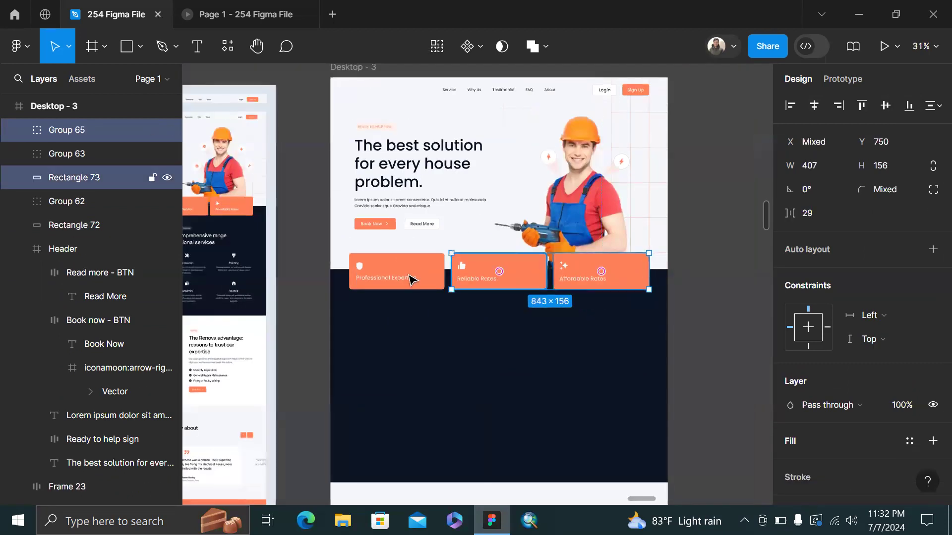
{"action": "left_click", "coordinate": [365, 266], "text": "shift"}
{"action": "left_click", "coordinate": [492, 264], "text": "shift"}
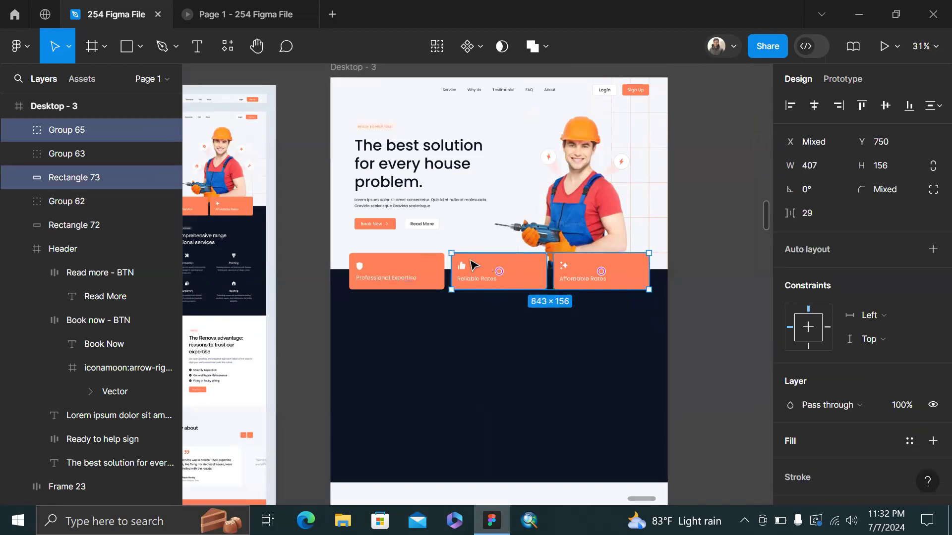
{"action": "left_click", "coordinate": [431, 273], "text": "shift"}
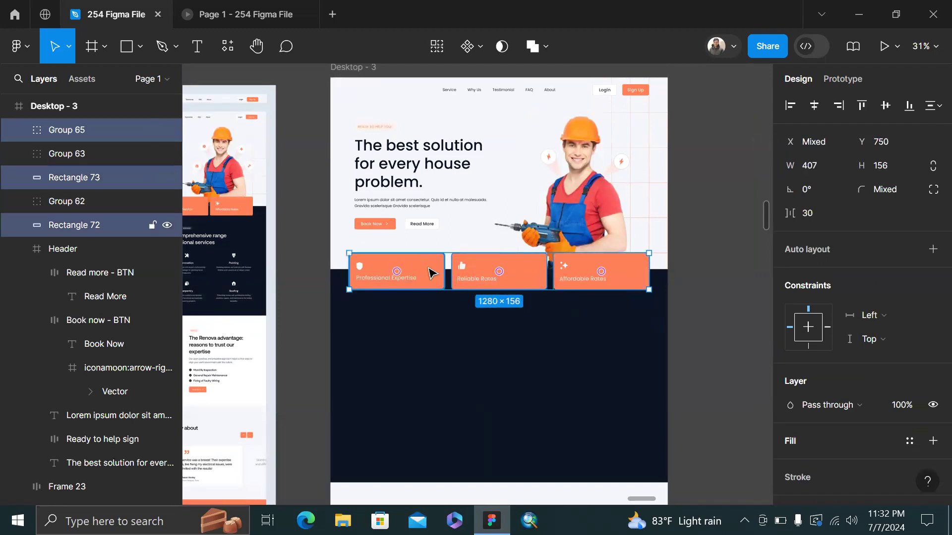
{"action": "left_click", "coordinate": [397, 272]}
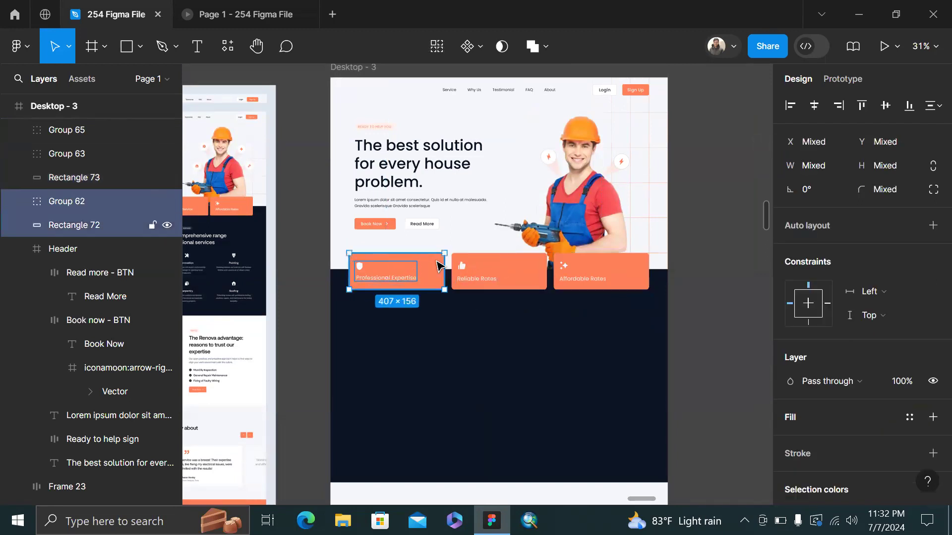
{"action": "key", "text": "ctrl+g"}
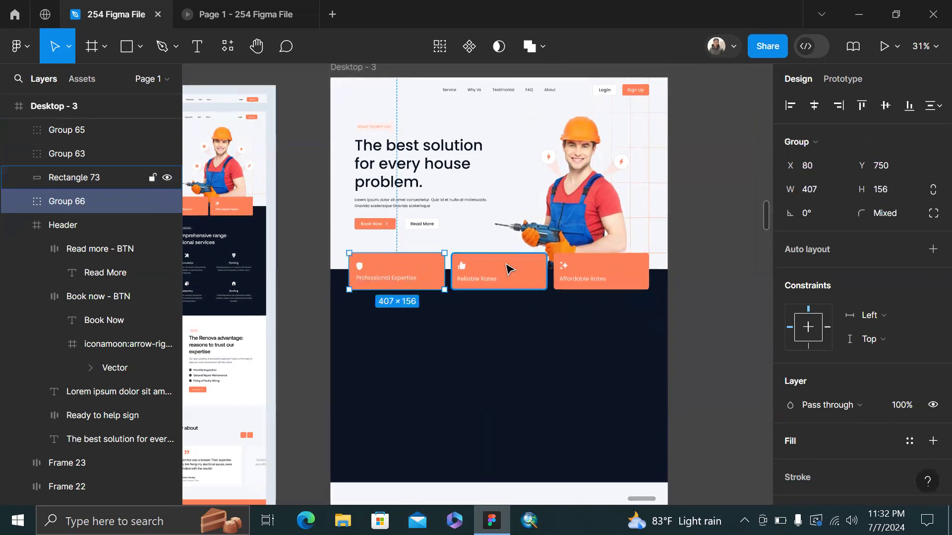
{"action": "left_click", "coordinate": [500, 270], "text": "shift"}
{"action": "left_click", "coordinate": [605, 284], "text": "shift"}
{"action": "scroll", "coordinate": [605, 284], "scroll_direction": "up", "scroll_amount": 3}
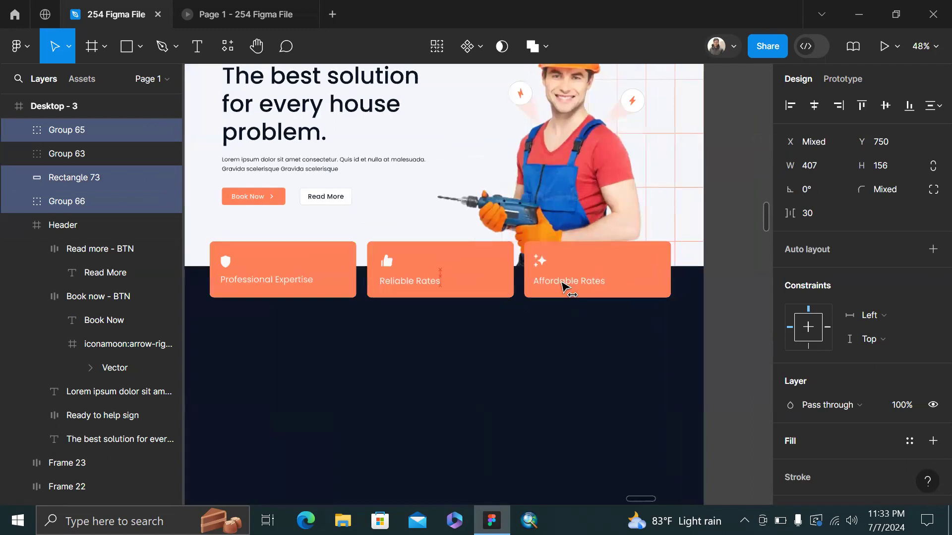
Ungroup the extra wrapping group around the second card's icon and text
{"action": "left_click", "coordinate": [414, 284]}
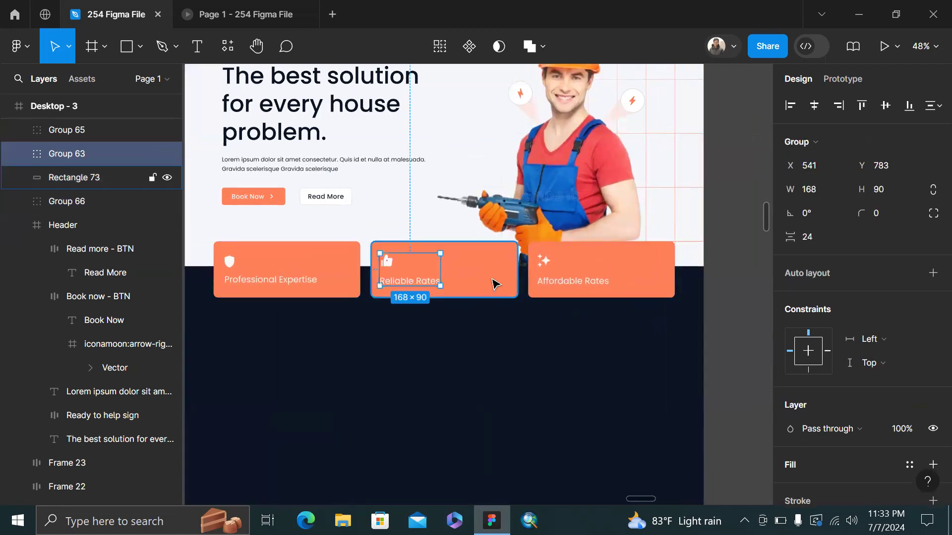
{"action": "left_click", "coordinate": [273, 291], "text": "shift"}
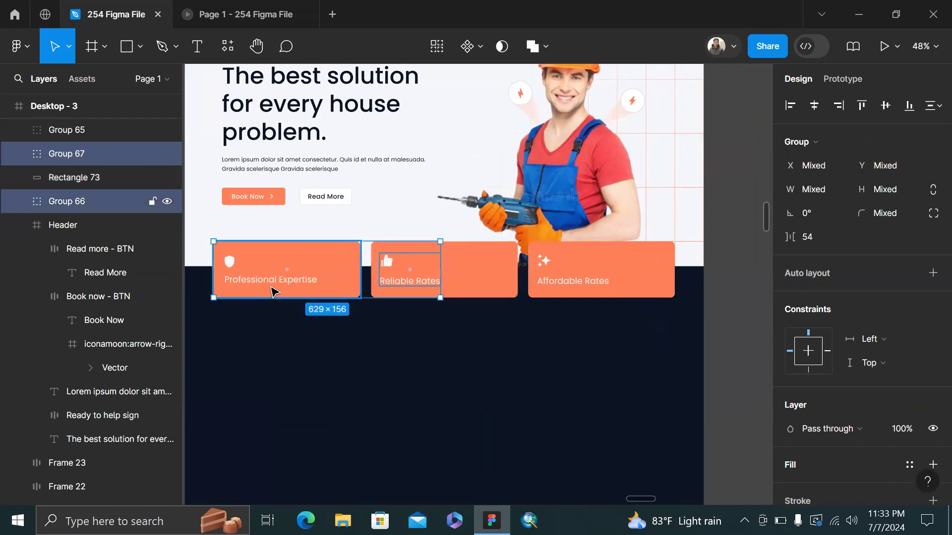
{"action": "left_click", "coordinate": [404, 276]}
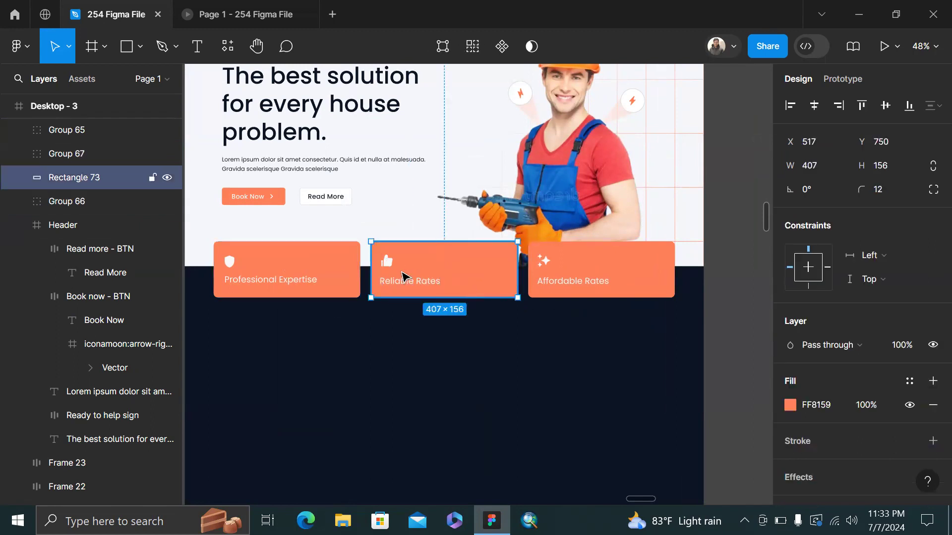
{"action": "left_click", "coordinate": [270, 278], "text": "shift"}
{"action": "left_click", "coordinate": [571, 276], "text": "shift"}
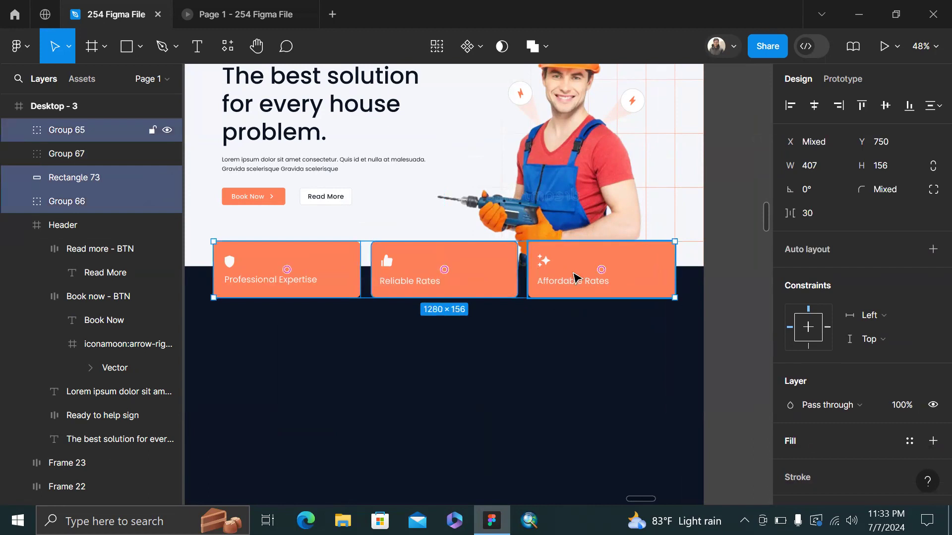
{"action": "left_click_drag", "start_coordinate": [574, 273], "coordinate": [574, 276]}
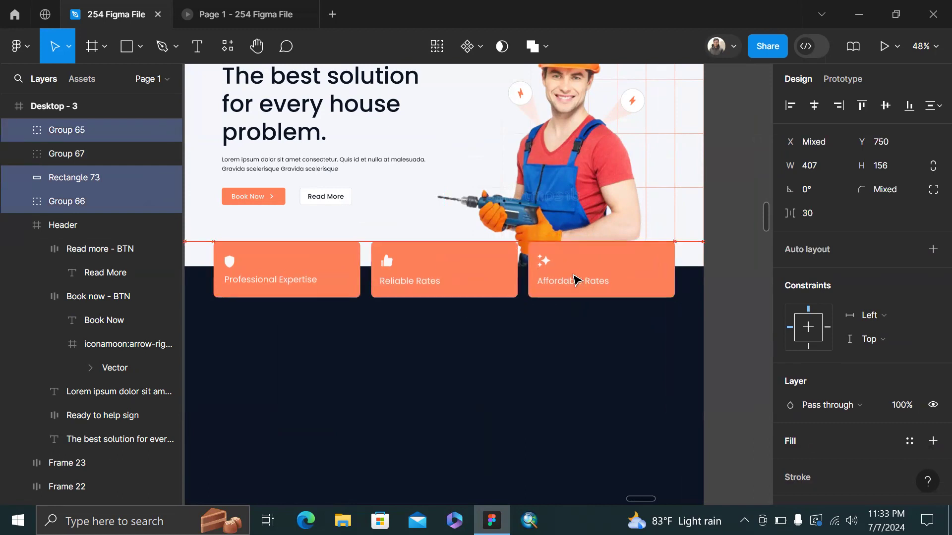
{"action": "left_click", "coordinate": [410, 279]}
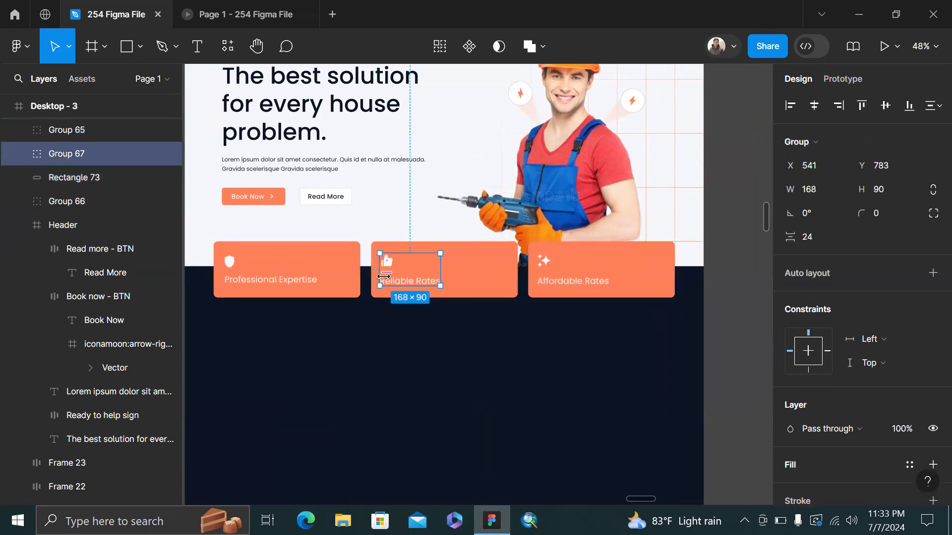
{"action": "left_click", "coordinate": [506, 274], "text": "shift"}
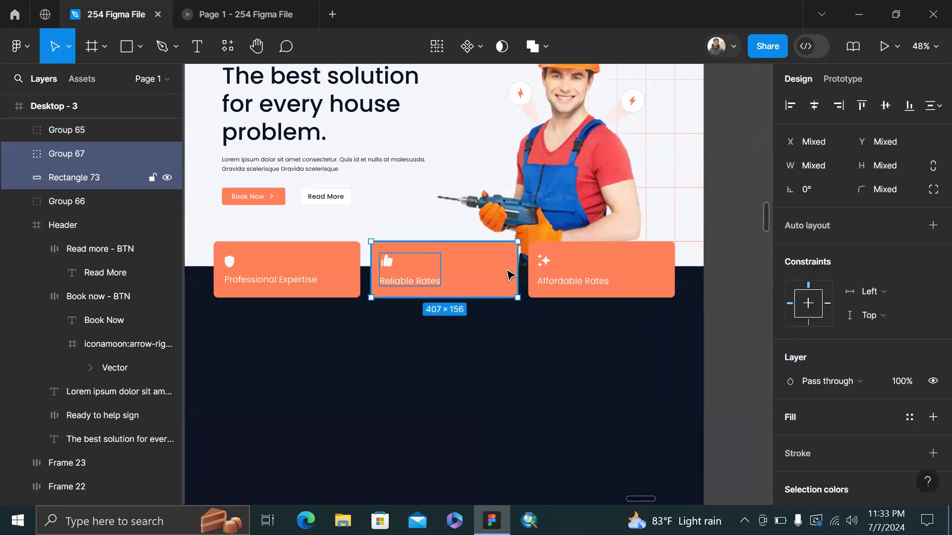
{"action": "right_click", "coordinate": [506, 272]}
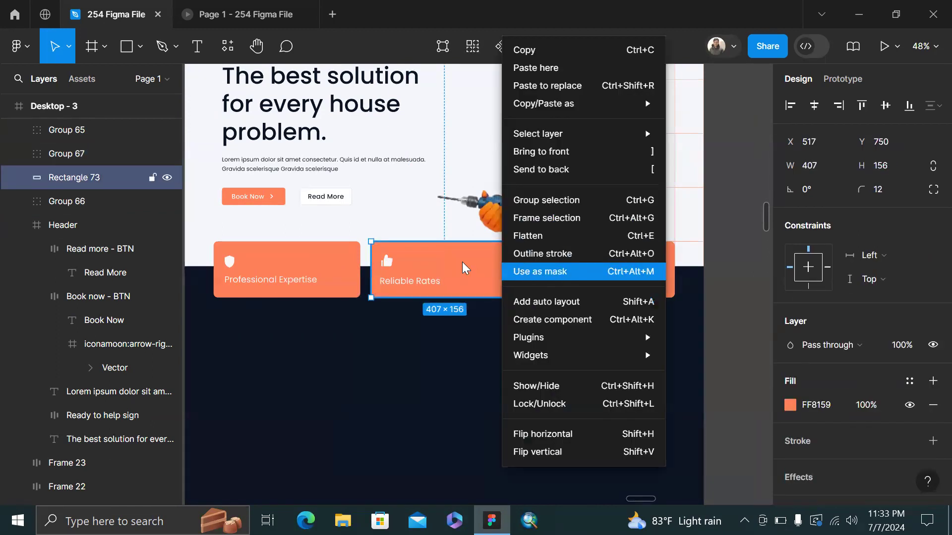
{"action": "left_click", "coordinate": [452, 250]}
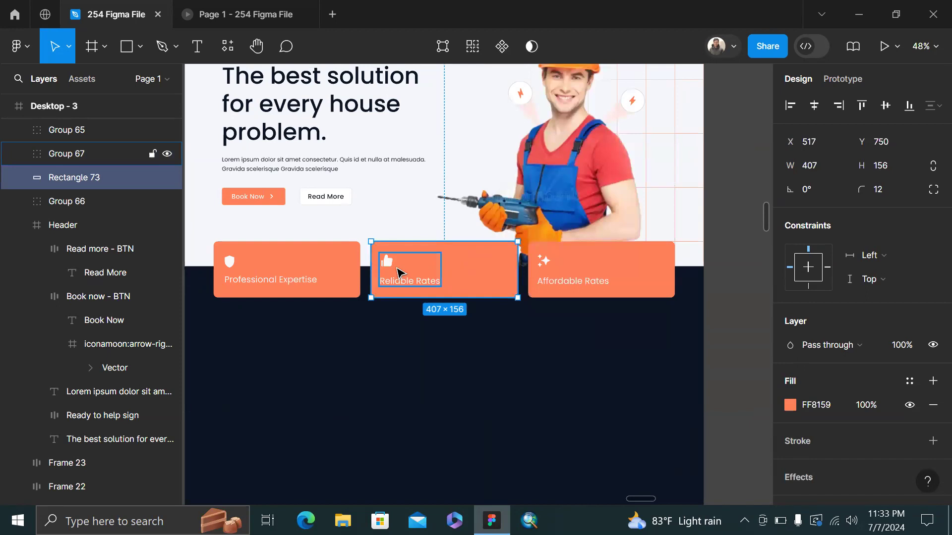
{"action": "right_click", "coordinate": [398, 272]}
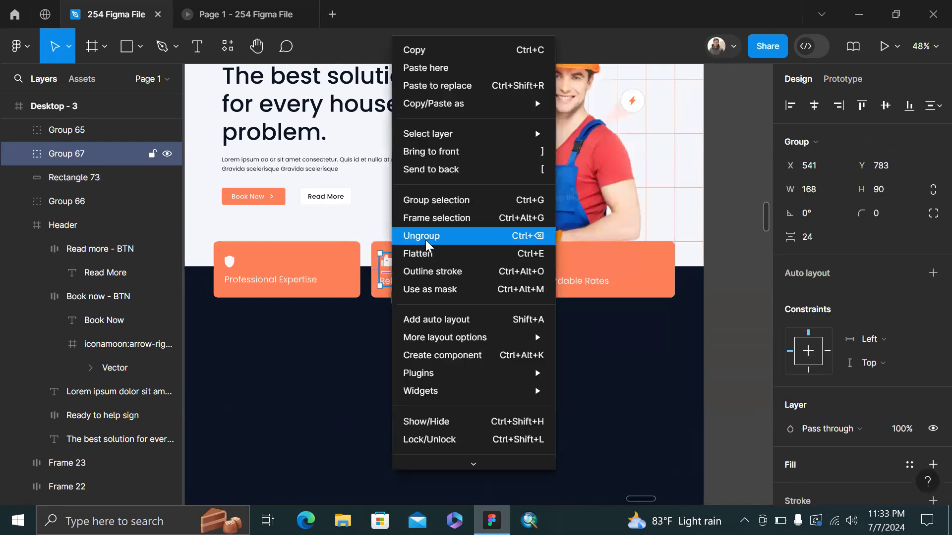
{"action": "left_click", "coordinate": [425, 243]}
{"action": "mouse_move", "coordinate": [90, 154]}
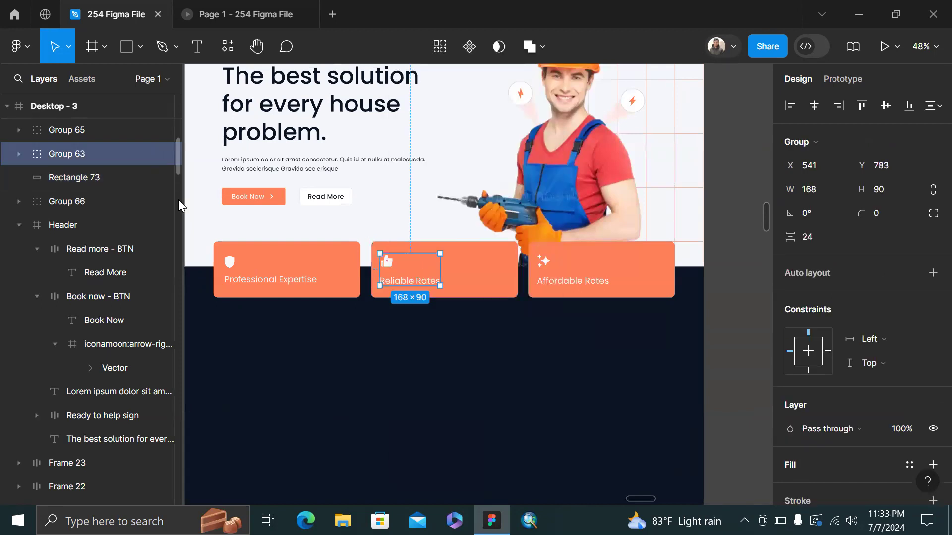
Group the middle card's parts and move all three cards slightly lower
{"action": "left_click", "coordinate": [19, 155]}
{"action": "left_click", "coordinate": [468, 284], "text": "shift"}
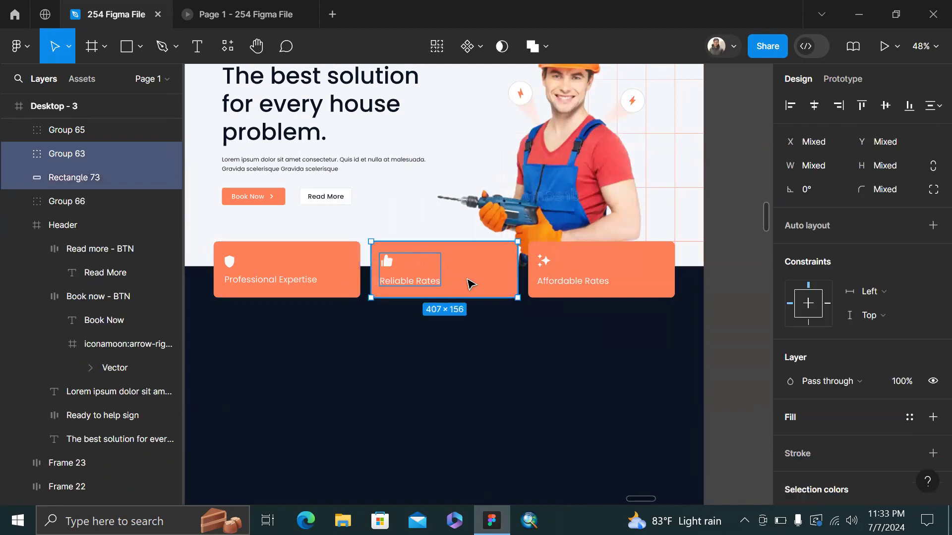
{"action": "key", "text": "ctrl+g"}
{"action": "left_click", "coordinate": [267, 286], "text": "shift"}
{"action": "left_click", "coordinate": [560, 293], "text": "shift"}
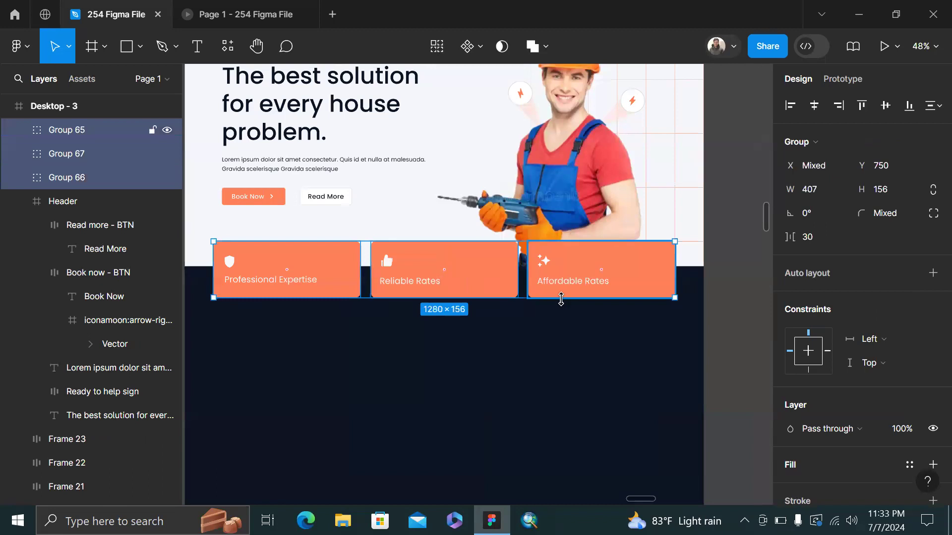
{"action": "left_click_drag", "start_coordinate": [554, 287], "coordinate": [557, 300]}
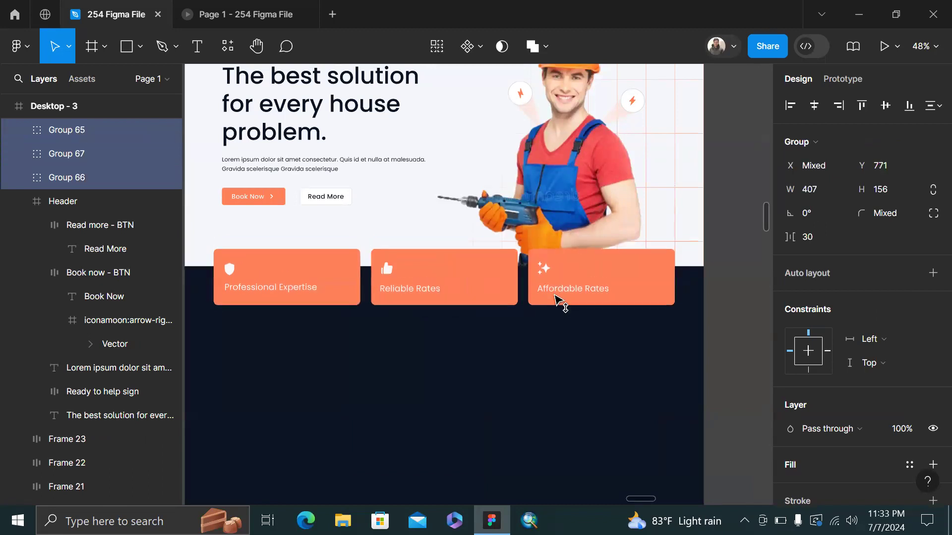
Make the dark services background rectangle taller, to 1440 × 960
{"action": "left_click", "coordinate": [485, 367]}
{"action": "left_click_drag", "start_coordinate": [486, 372], "coordinate": [484, 374]}
{"action": "left_click", "coordinate": [728, 265]}
{"action": "scroll", "coordinate": [729, 265], "scroll_direction": "down", "scroll_amount": 5, "text": "ctrl"}
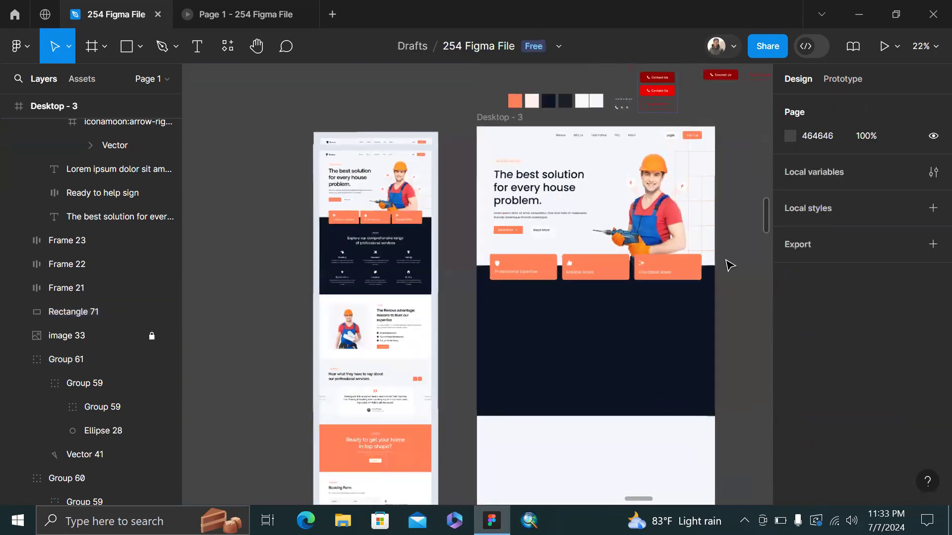
{"action": "scroll", "coordinate": [606, 433], "scroll_direction": "up", "scroll_amount": 2, "text": "ctrl"}
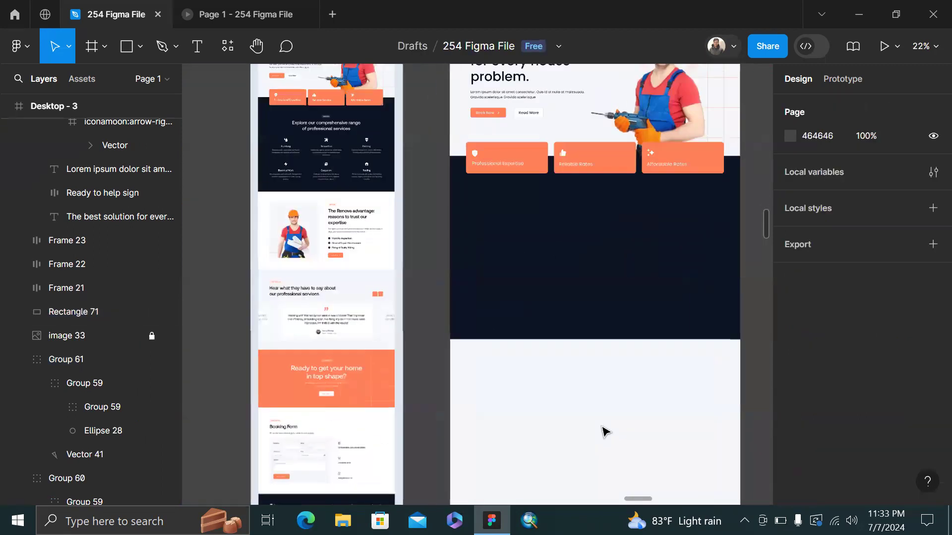
{"action": "left_click", "coordinate": [585, 339]}
{"action": "left_click_drag", "start_coordinate": [585, 340], "coordinate": [585, 347]}
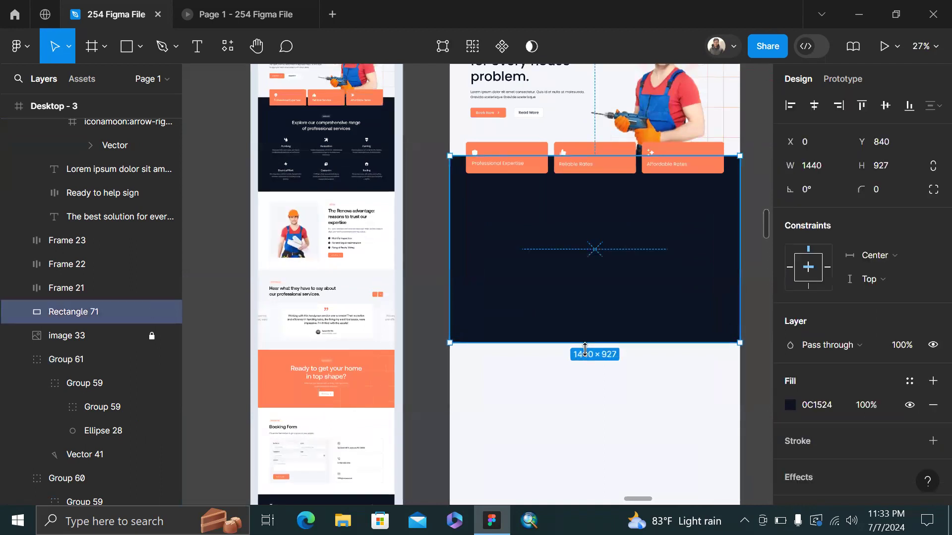
{"action": "scroll", "coordinate": [566, 394], "scroll_direction": "up", "scroll_amount": 2}
{"action": "left_click", "coordinate": [488, 245]}
Select the hero's READY TO HELP YOU pill and bring it toward the dark section
{"action": "scroll", "coordinate": [489, 244], "scroll_direction": "left", "scroll_amount": 2}
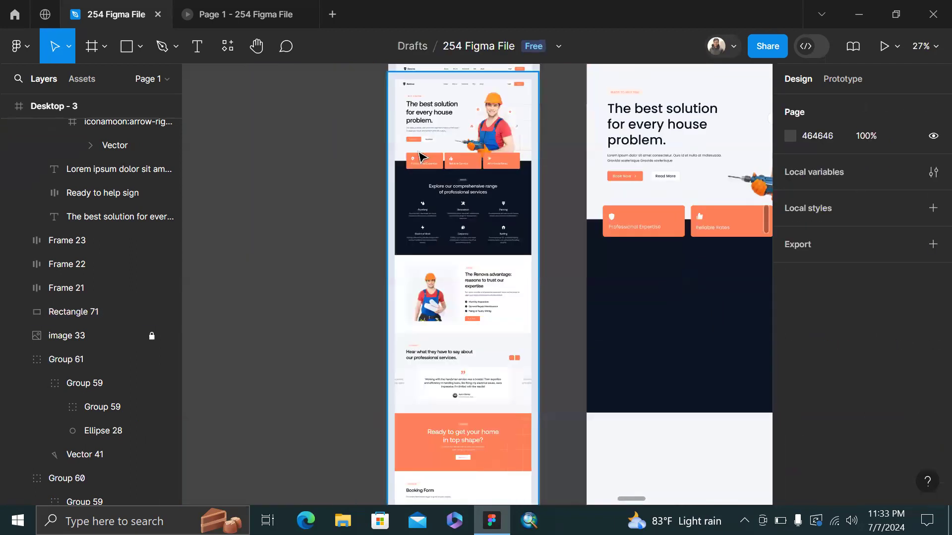
{"action": "scroll", "coordinate": [510, 244], "scroll_direction": "up", "scroll_amount": 3, "text": "ctrl"}
{"action": "scroll", "coordinate": [514, 217], "scroll_direction": "up", "scroll_amount": 2, "text": "ctrl"}
{"action": "scroll", "coordinate": [513, 218], "scroll_direction": "up", "scroll_amount": 2, "text": "ctrl"}
{"action": "scroll", "coordinate": [513, 219], "scroll_direction": "right", "scroll_amount": 2}
{"action": "scroll", "coordinate": [513, 218], "scroll_direction": "left", "scroll_amount": 1}
{"action": "scroll", "coordinate": [495, 163], "scroll_direction": "down", "scroll_amount": 5, "text": "ctrl"}
{"action": "scroll", "coordinate": [510, 149], "scroll_direction": "left", "scroll_amount": 1}
{"action": "scroll", "coordinate": [538, 103], "scroll_direction": "up", "scroll_amount": 3}
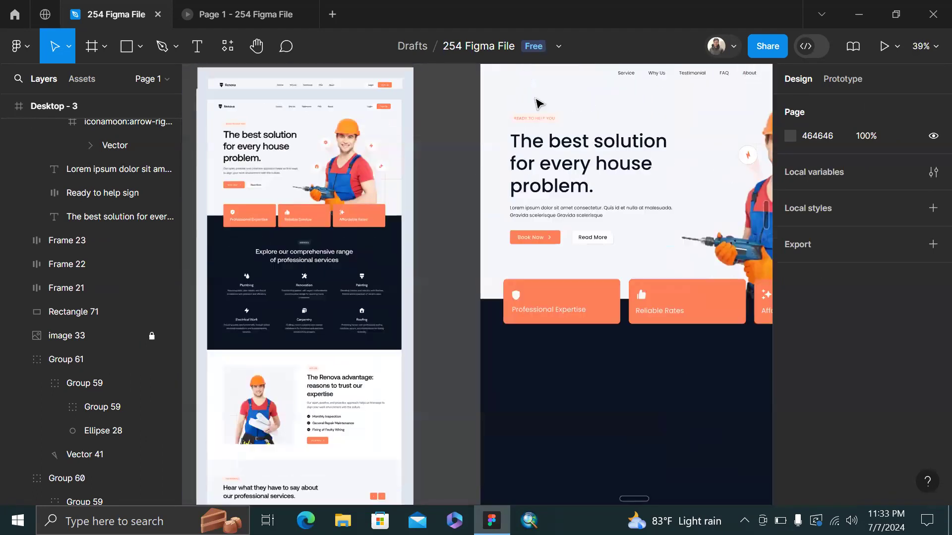
{"action": "left_click", "coordinate": [533, 117]}
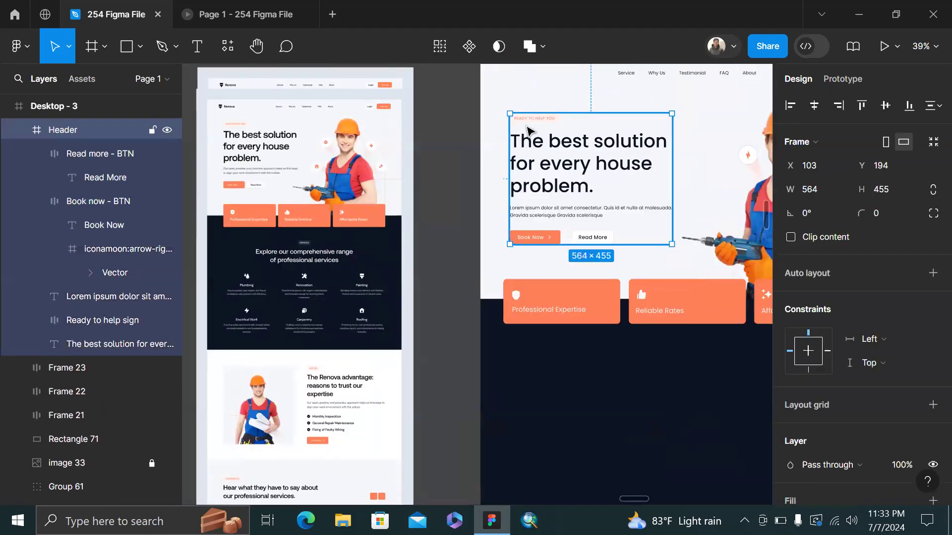
{"action": "scroll", "coordinate": [528, 130], "scroll_direction": "up", "scroll_amount": 3, "text": "ctrl"}
{"action": "left_click", "coordinate": [528, 130]}
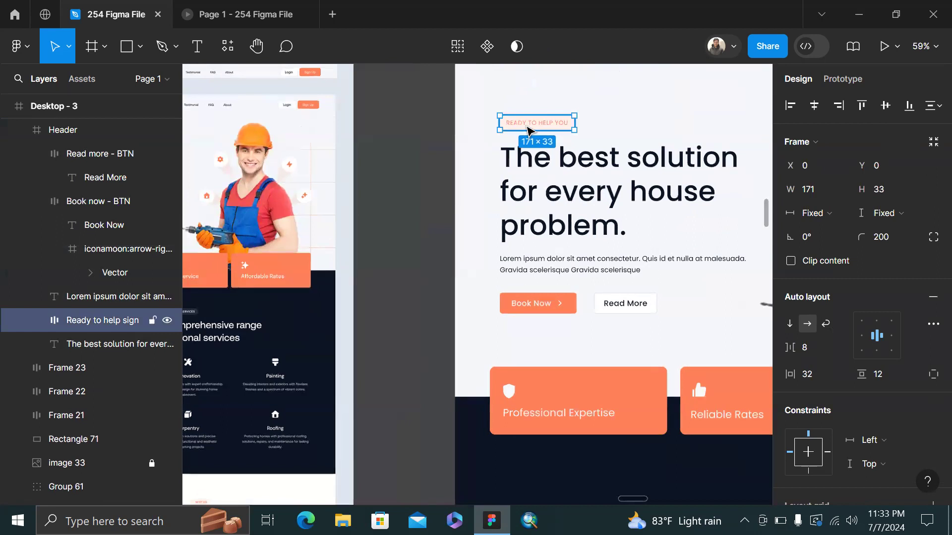
{"action": "scroll", "coordinate": [527, 128], "scroll_direction": "down", "scroll_amount": 5}
{"action": "scroll", "coordinate": [530, 148], "scroll_direction": "right", "scroll_amount": 5}
{"action": "left_click", "coordinate": [526, 247]}
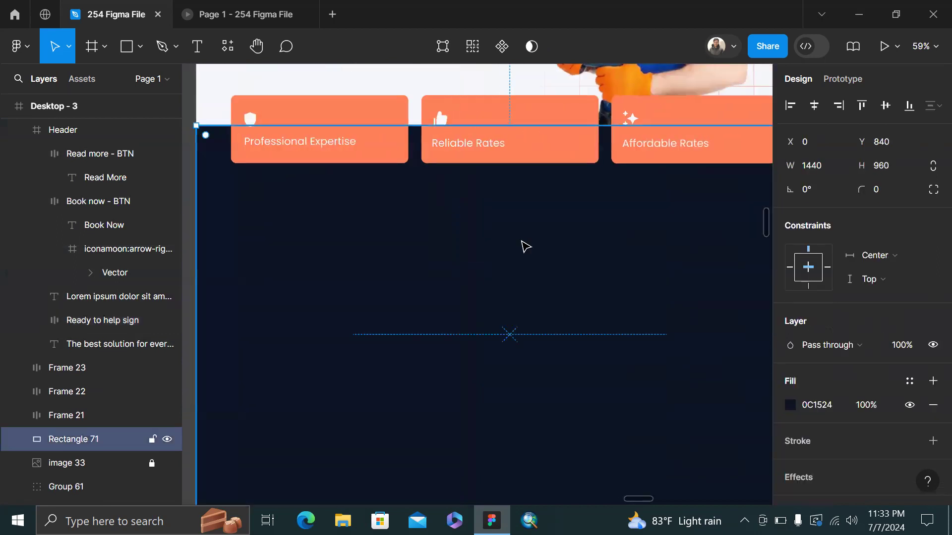
{"action": "scroll", "coordinate": [525, 247], "scroll_direction": "up", "scroll_amount": 5, "text": "ctrl"}
Copy the READY TO HELP YOU pill into the dark section, relabel it Services, and narrow it to 122
{"action": "left_click_drag", "start_coordinate": [466, 290], "coordinate": [529, 208]}
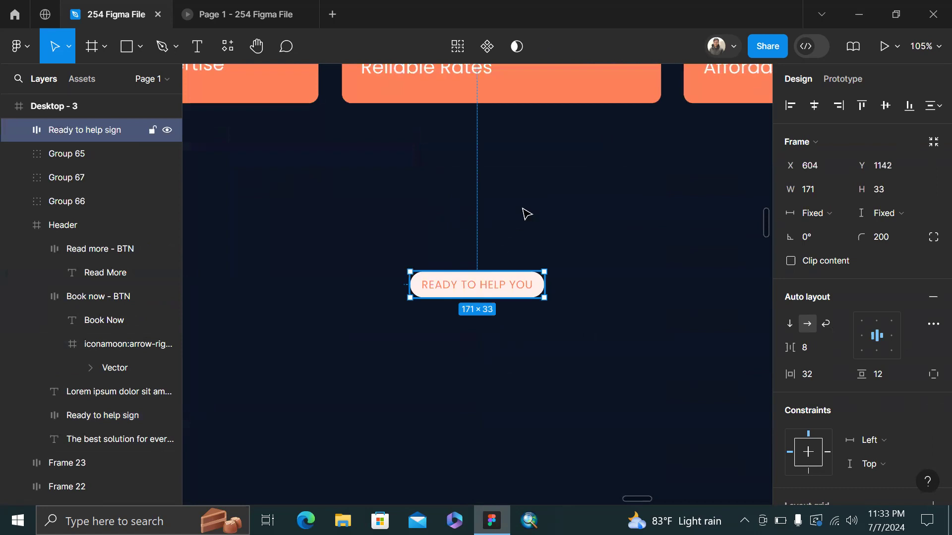
{"action": "double_click", "coordinate": [531, 207]}
{"action": "key", "text": "Return"}
{"action": "type", "text": "Services"}
{"action": "key", "text": "Escape"}
{"action": "key", "text": "Escape"}
{"action": "key", "text": "shift+2"}
{"action": "left_click_drag", "start_coordinate": [616, 200], "coordinate": [552, 199]}
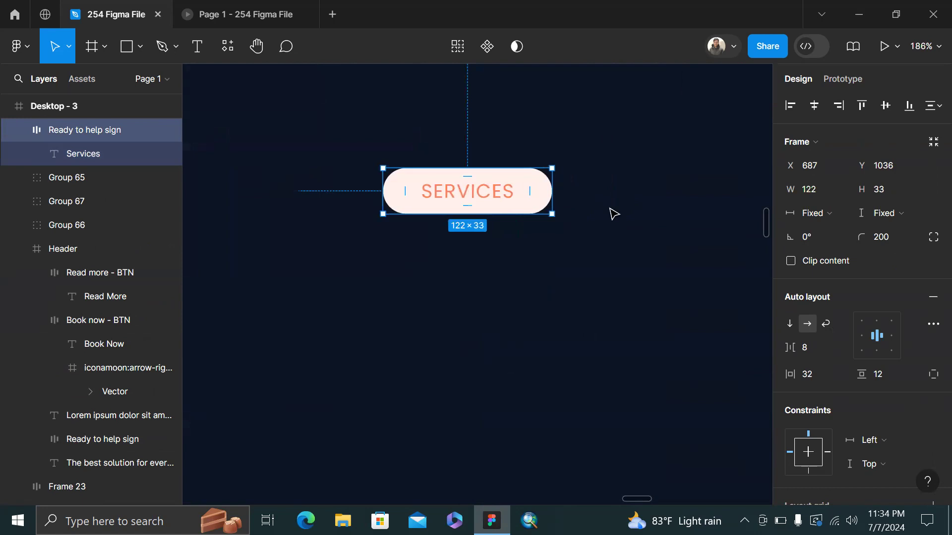
Give the SERVICES pill the background's dark fill, then lighten it to navy 243148
{"action": "key", "text": "i"}
{"action": "left_click", "coordinate": [638, 181]}
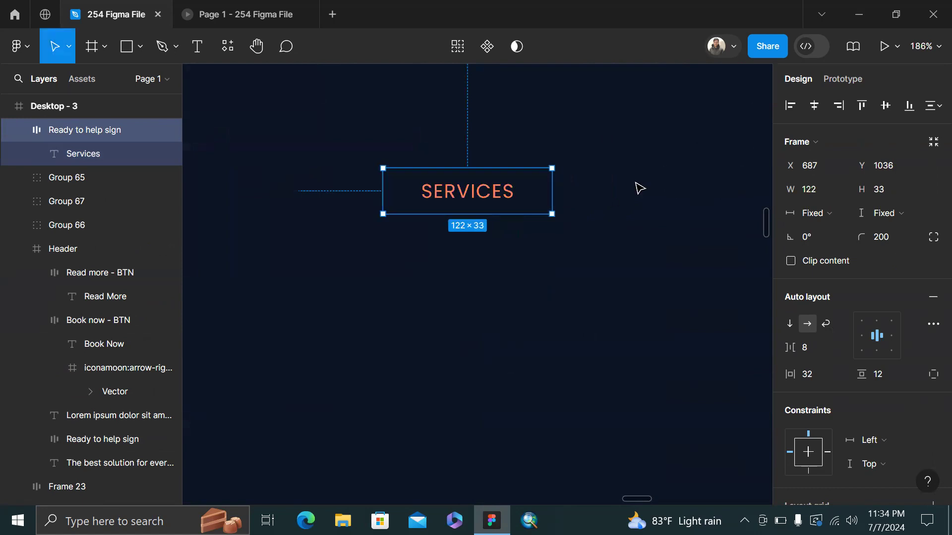
{"action": "scroll", "coordinate": [819, 382], "scroll_direction": "down", "scroll_amount": 3}
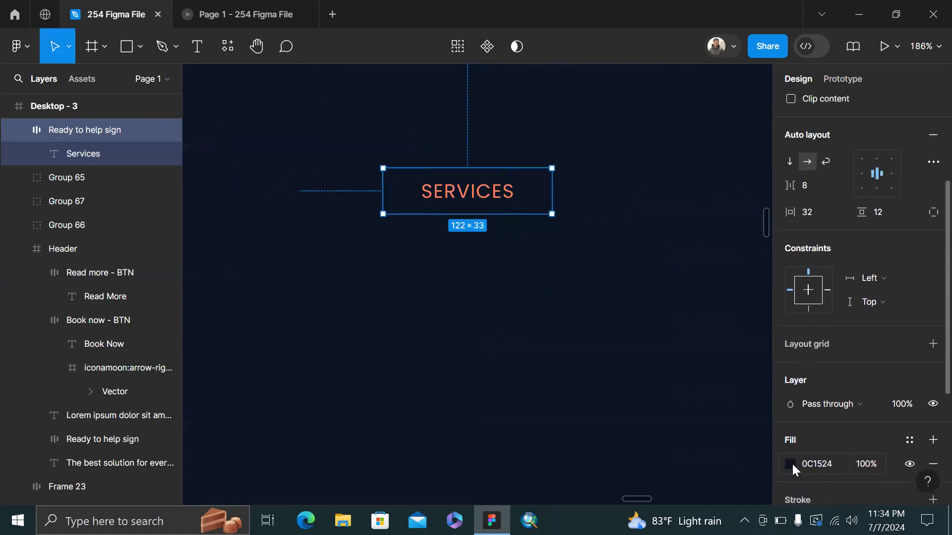
{"action": "left_click", "coordinate": [792, 463]}
{"action": "left_click_drag", "start_coordinate": [713, 278], "coordinate": [684, 253]}
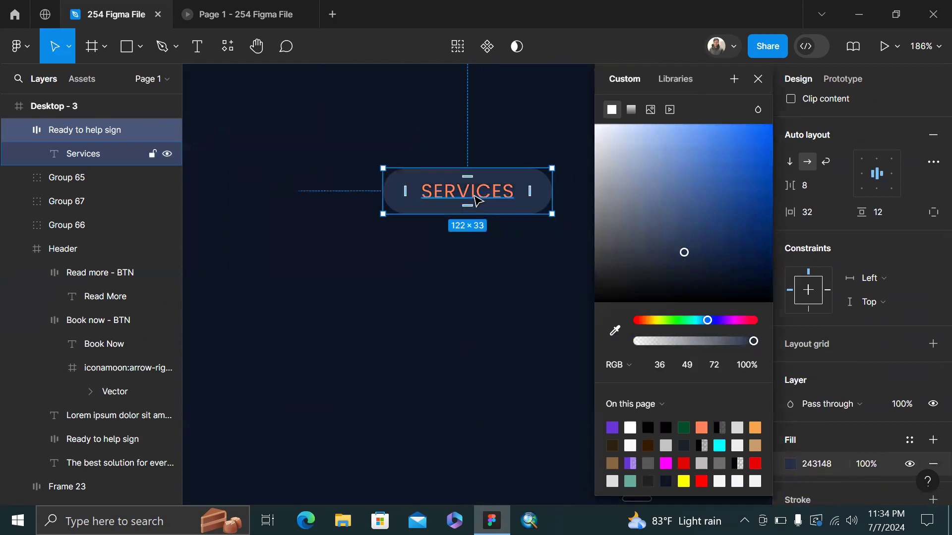
{"action": "left_click", "coordinate": [476, 200]}
{"action": "scroll", "coordinate": [476, 200], "scroll_direction": "down", "scroll_amount": 3, "text": "ctrl"}
{"action": "scroll", "coordinate": [476, 200], "scroll_direction": "up", "scroll_amount": 3}
{"action": "scroll", "coordinate": [476, 199], "scroll_direction": "up", "scroll_amount": 5}
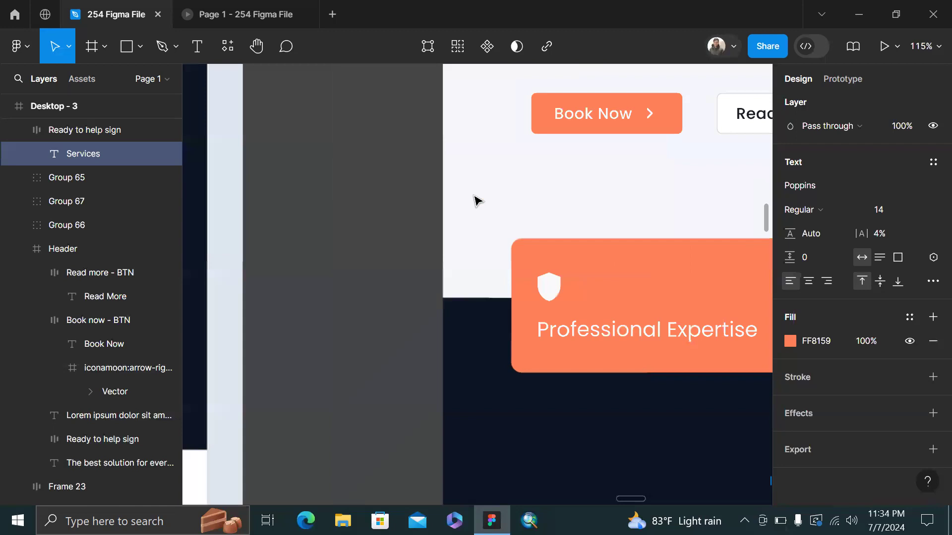
{"action": "scroll", "coordinate": [476, 200], "scroll_direction": "down", "scroll_amount": 5}
{"action": "scroll", "coordinate": [261, 225], "scroll_direction": "up", "scroll_amount": 5, "text": "ctrl"}
{"action": "scroll", "coordinate": [276, 190], "scroll_direction": "up", "scroll_amount": 3, "text": "ctrl"}
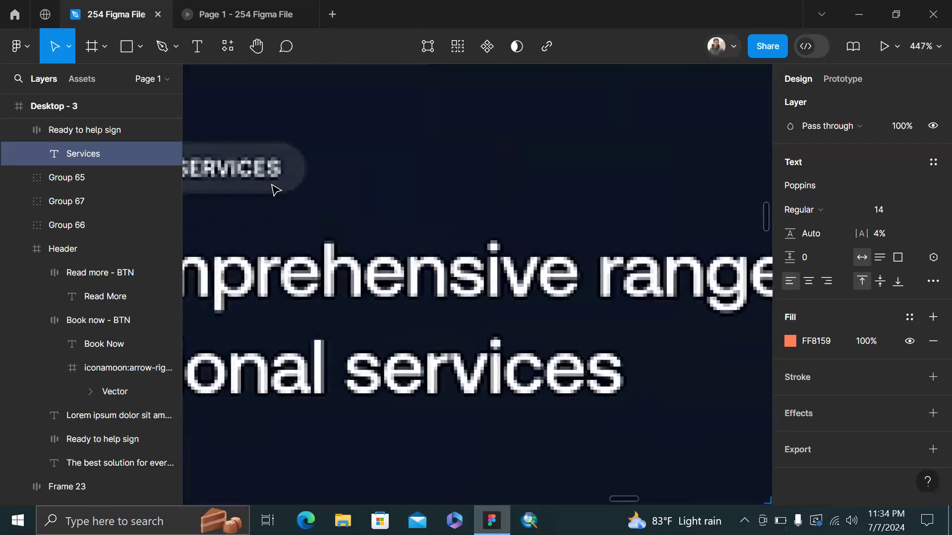
{"action": "scroll", "coordinate": [277, 191], "scroll_direction": "down", "scroll_amount": 5, "text": "ctrl"}
{"action": "scroll", "coordinate": [284, 195], "scroll_direction": "right", "scroll_amount": 5}
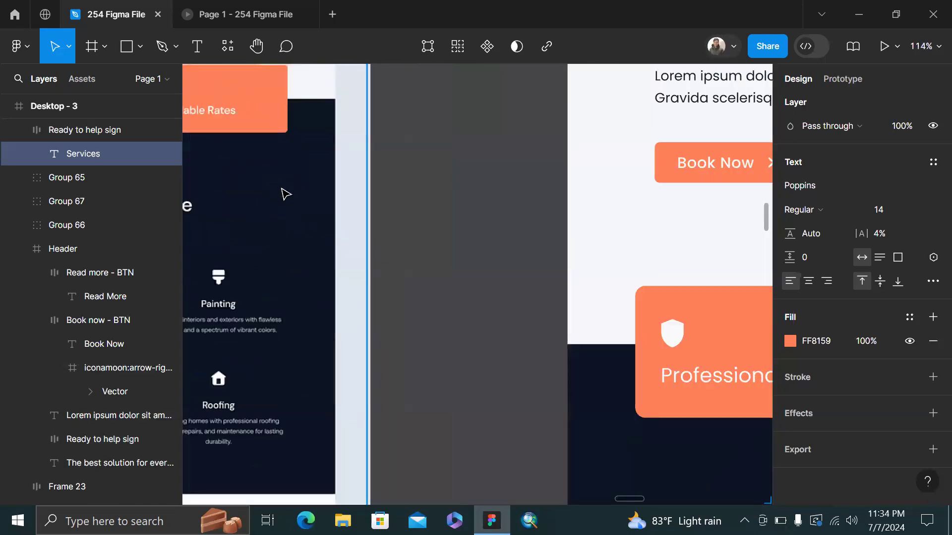
{"action": "scroll", "coordinate": [286, 194], "scroll_direction": "left", "scroll_amount": 4}
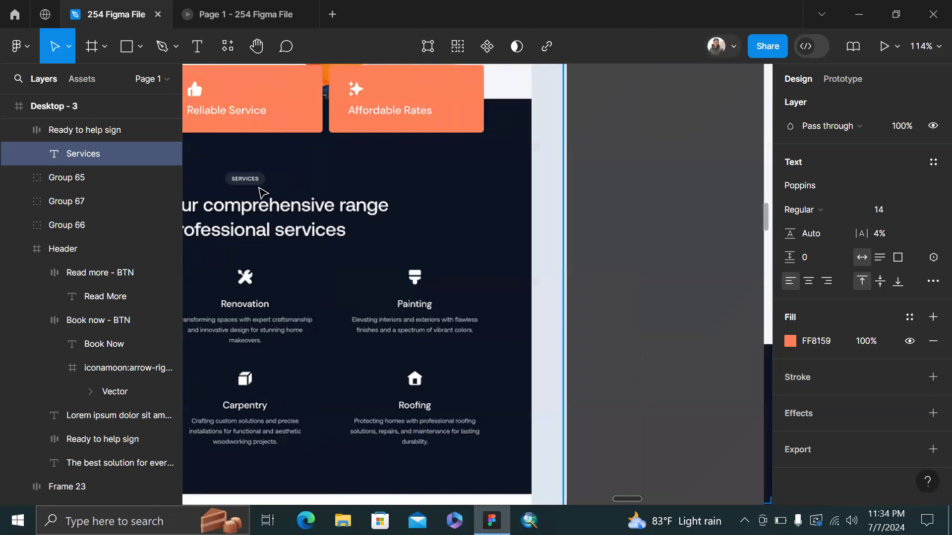
{"action": "scroll", "coordinate": [509, 245], "scroll_direction": "right", "scroll_amount": 4}
{"action": "scroll", "coordinate": [506, 244], "scroll_direction": "right", "scroll_amount": 6}
{"action": "scroll", "coordinate": [506, 244], "scroll_direction": "down", "scroll_amount": 2}
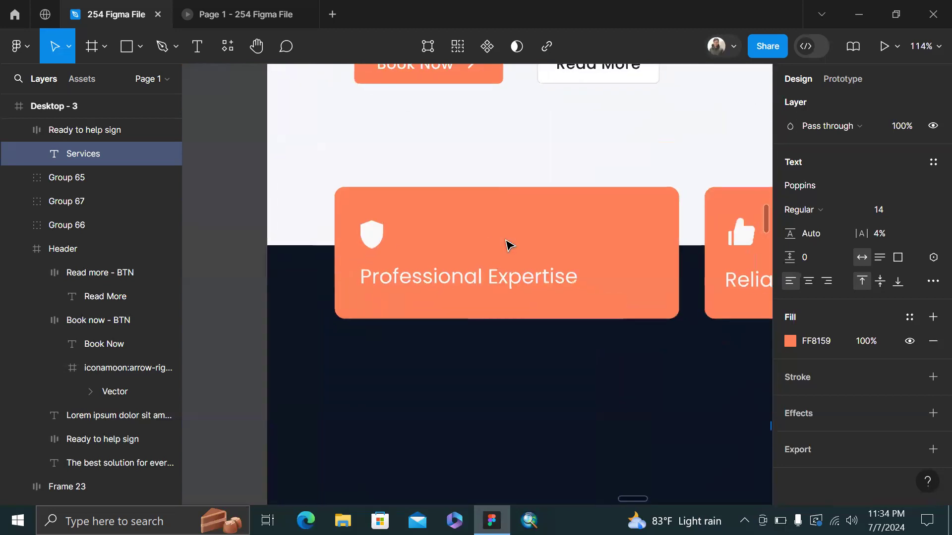
{"action": "scroll", "coordinate": [506, 244], "scroll_direction": "down", "scroll_amount": 4}
{"action": "scroll", "coordinate": [580, 232], "scroll_direction": "right", "scroll_amount": 2}
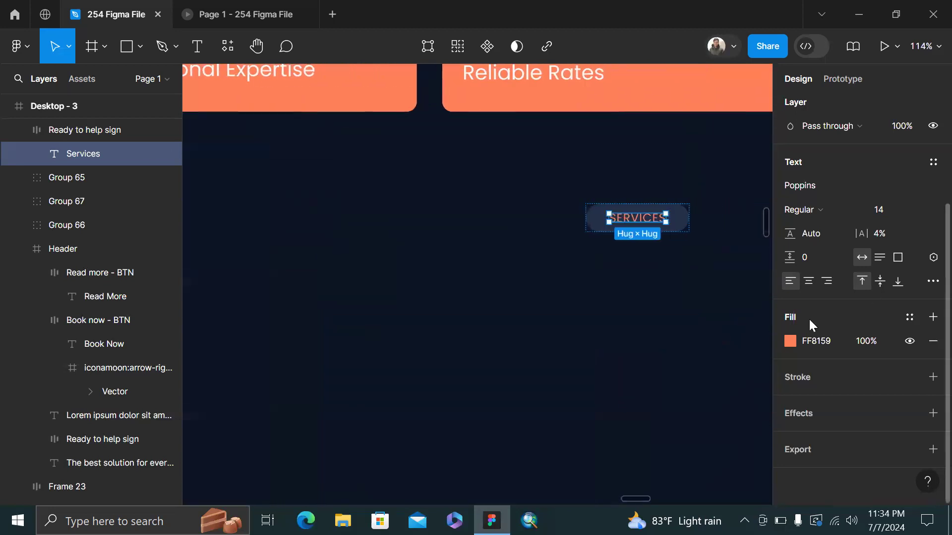
Recolour the SERVICES label text to a muted blue-grey, around A0ACB6
{"action": "left_click", "coordinate": [790, 341]}
{"action": "scroll", "coordinate": [512, 211], "scroll_direction": "right", "scroll_amount": 3}
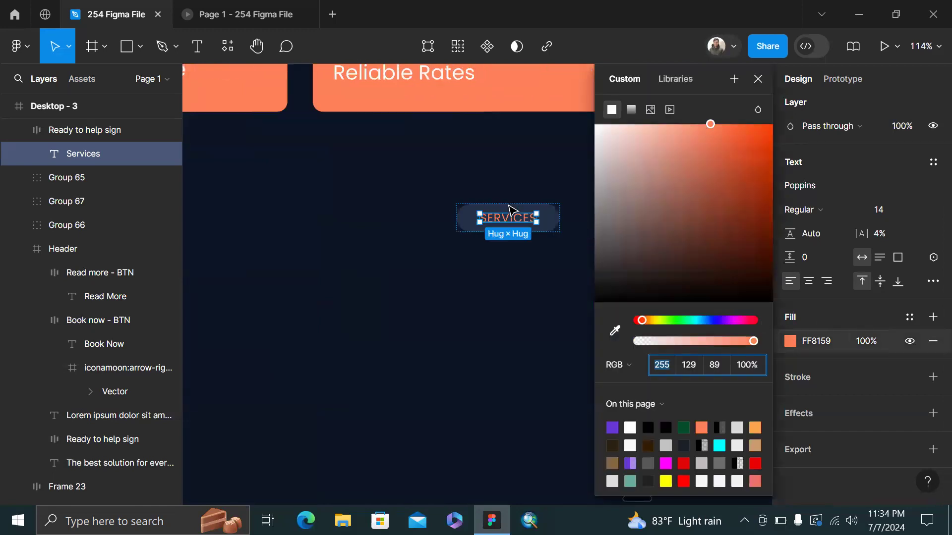
{"action": "left_click", "coordinate": [704, 320]}
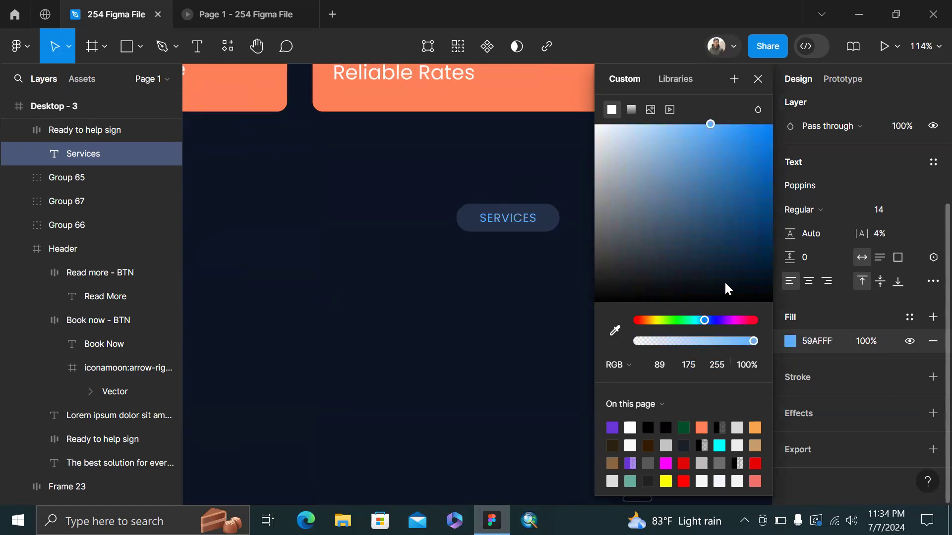
{"action": "left_click_drag", "start_coordinate": [679, 244], "coordinate": [617, 183]}
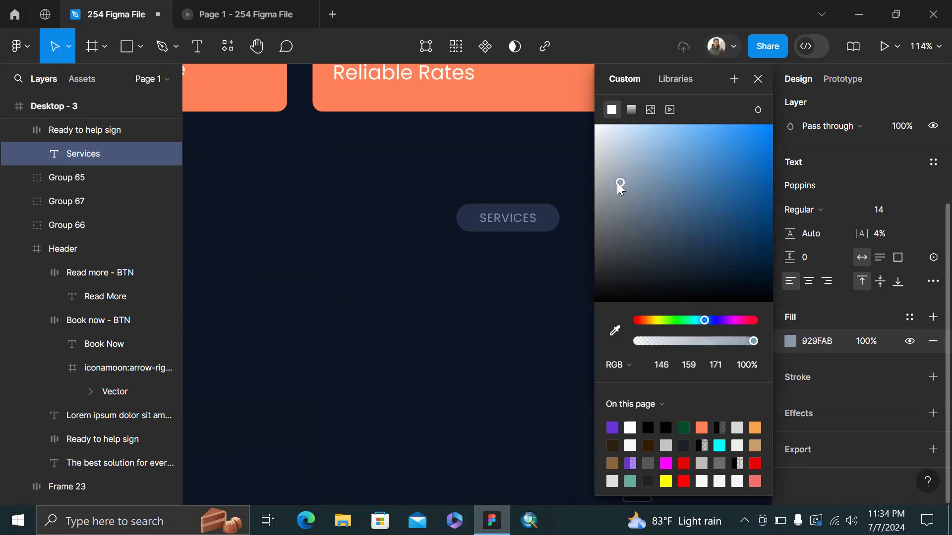
{"action": "left_click_drag", "start_coordinate": [617, 183], "coordinate": [619, 184]}
{"action": "left_click", "coordinate": [497, 199]}
{"action": "scroll", "coordinate": [496, 238], "scroll_direction": "up", "scroll_amount": 5}
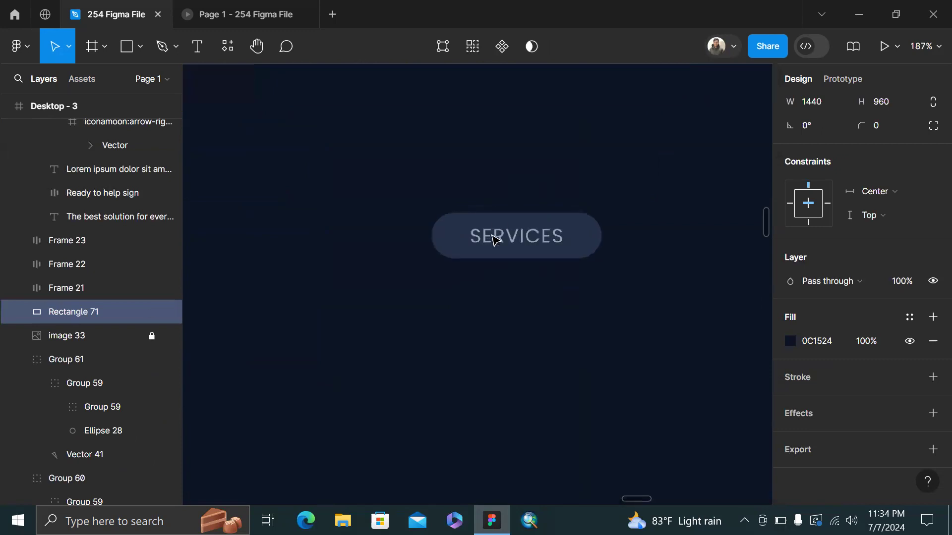
{"action": "left_click", "coordinate": [494, 239]}
{"action": "scroll", "coordinate": [601, 236], "scroll_direction": "down", "scroll_amount": 10}
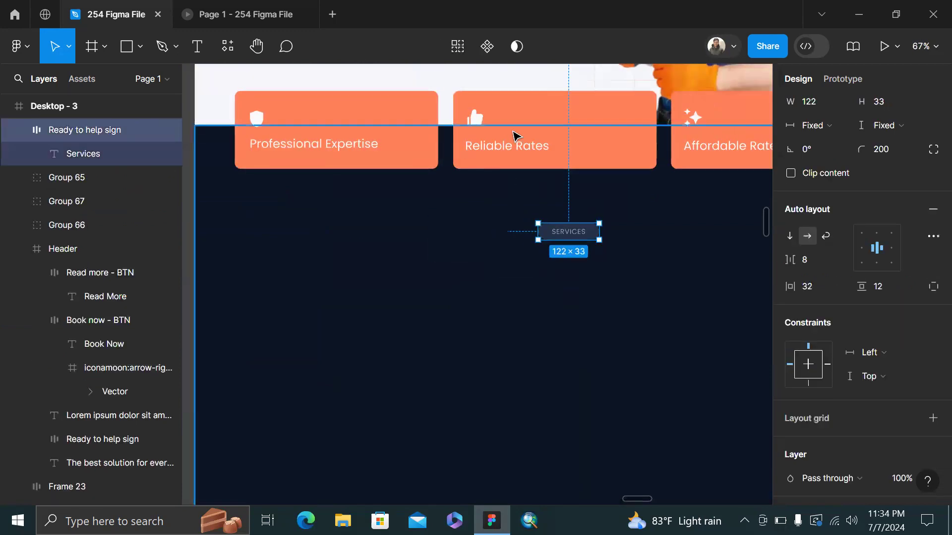
{"action": "scroll", "coordinate": [600, 208], "scroll_direction": "up", "scroll_amount": 3}
Narrow the SERVICES pill to 117 wide and centre it horizontally with Alt+H
{"action": "scroll", "coordinate": [611, 253], "scroll_direction": "up", "scroll_amount": 3}
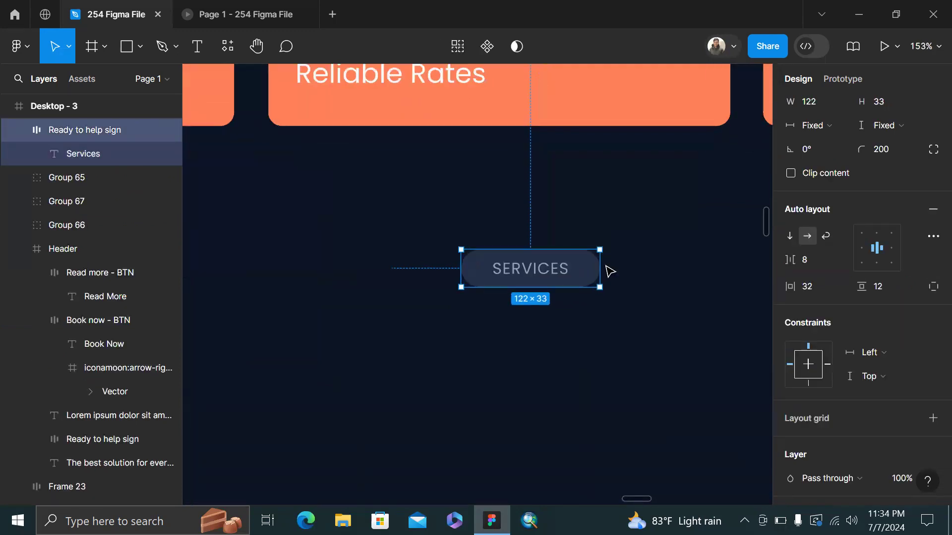
{"action": "left_click_drag", "start_coordinate": [603, 265], "coordinate": [597, 267]}
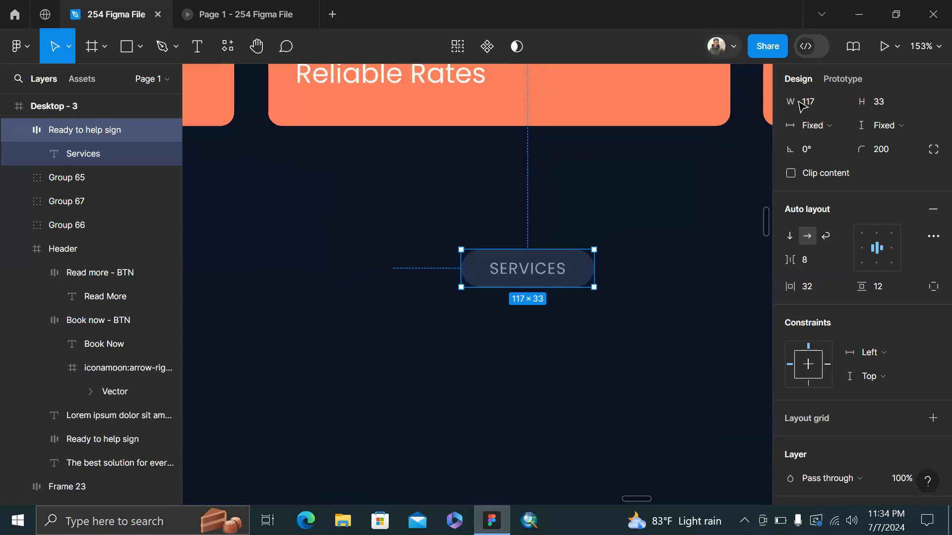
{"action": "scroll", "coordinate": [810, 134], "scroll_direction": "up", "scroll_amount": 2}
{"action": "key", "text": "alt+h"}
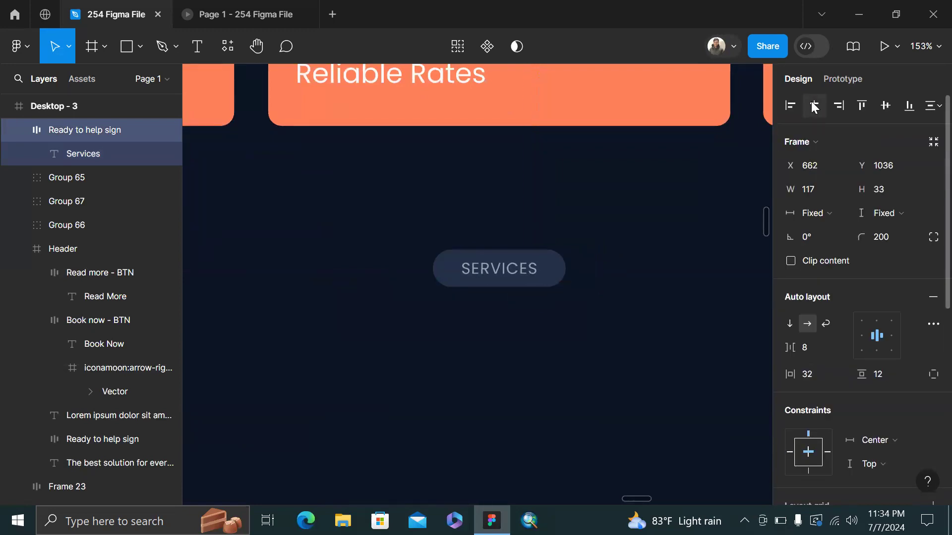
{"action": "scroll", "coordinate": [593, 243], "scroll_direction": "down", "scroll_amount": 5}
{"action": "scroll", "coordinate": [584, 236], "scroll_direction": "down", "scroll_amount": 3}
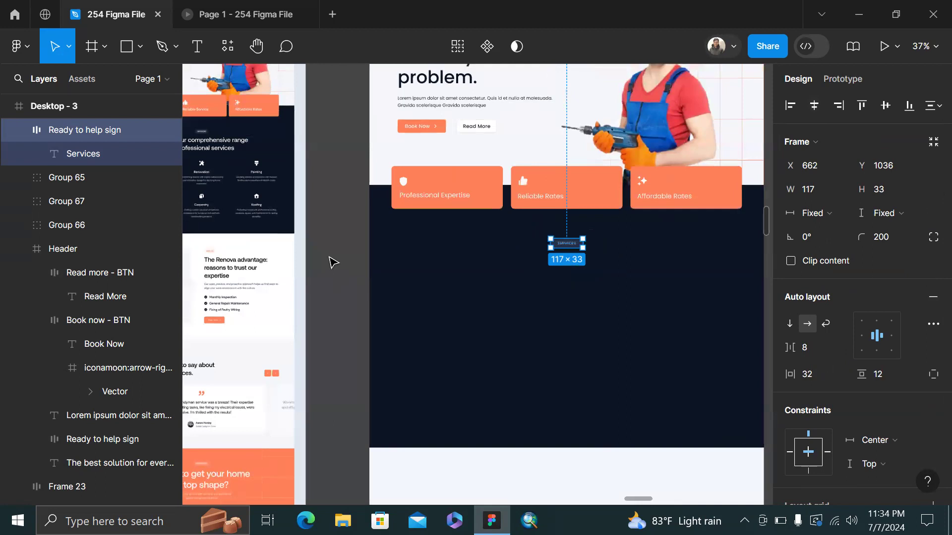
Deselect the pill and scroll around the page to compare it with the reference
{"action": "left_click", "coordinate": [350, 264]}
{"action": "scroll", "coordinate": [663, 223], "scroll_direction": "up", "scroll_amount": 2}
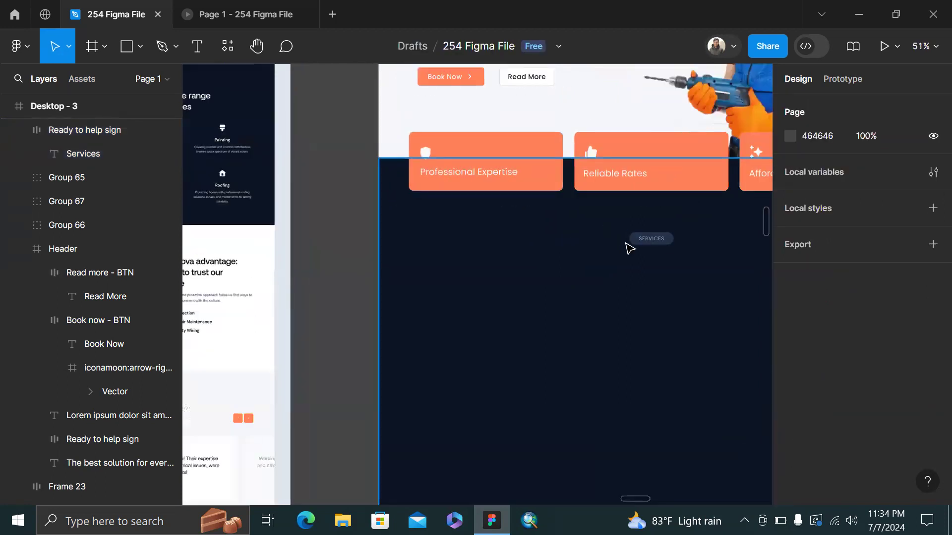
{"action": "scroll", "coordinate": [627, 249], "scroll_direction": "up", "scroll_amount": 4}
{"action": "scroll", "coordinate": [616, 266], "scroll_direction": "down", "scroll_amount": 3}
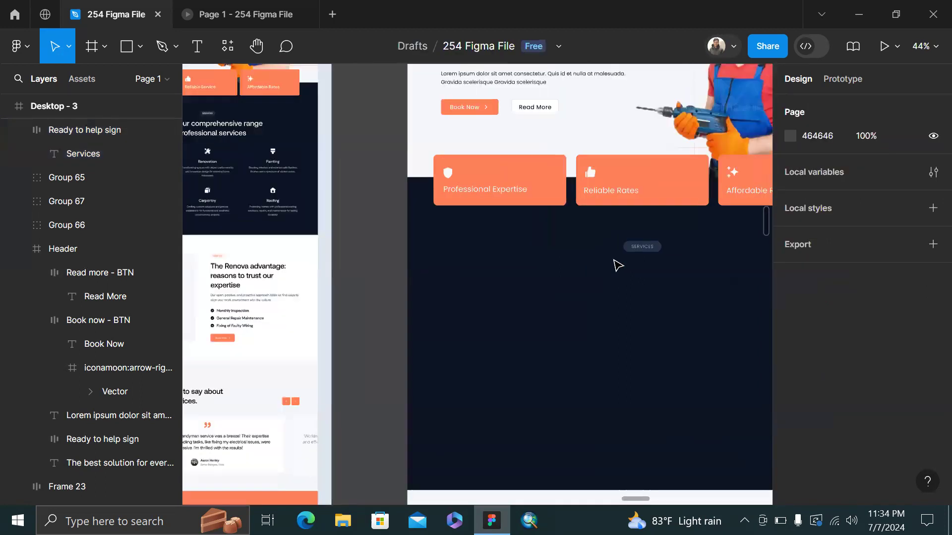
{"action": "scroll", "coordinate": [459, 290], "scroll_direction": "left", "scroll_amount": 5}
{"action": "scroll", "coordinate": [458, 290], "scroll_direction": "up", "scroll_amount": 3}
{"action": "scroll", "coordinate": [491, 228], "scroll_direction": "up", "scroll_amount": 3}
{"action": "scroll", "coordinate": [501, 170], "scroll_direction": "up", "scroll_amount": 2}
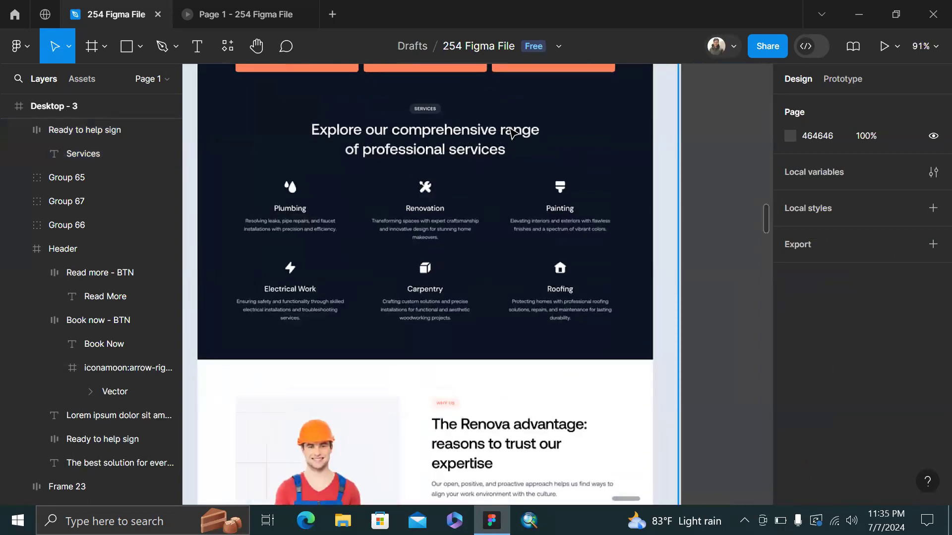
{"action": "scroll", "coordinate": [511, 129], "scroll_direction": "down", "scroll_amount": 3}
{"action": "scroll", "coordinate": [509, 131], "scroll_direction": "right", "scroll_amount": 5}
{"action": "scroll", "coordinate": [510, 133], "scroll_direction": "down", "scroll_amount": 2}
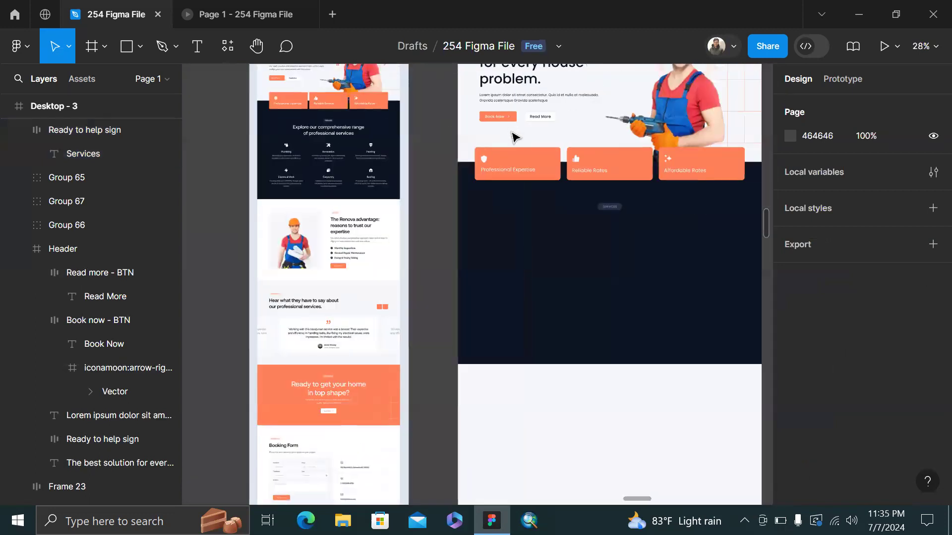
{"action": "scroll", "coordinate": [520, 129], "scroll_direction": "up", "scroll_amount": 2}
Paste a copy of the hero headline into the dark services section
{"action": "left_click", "coordinate": [522, 128]}
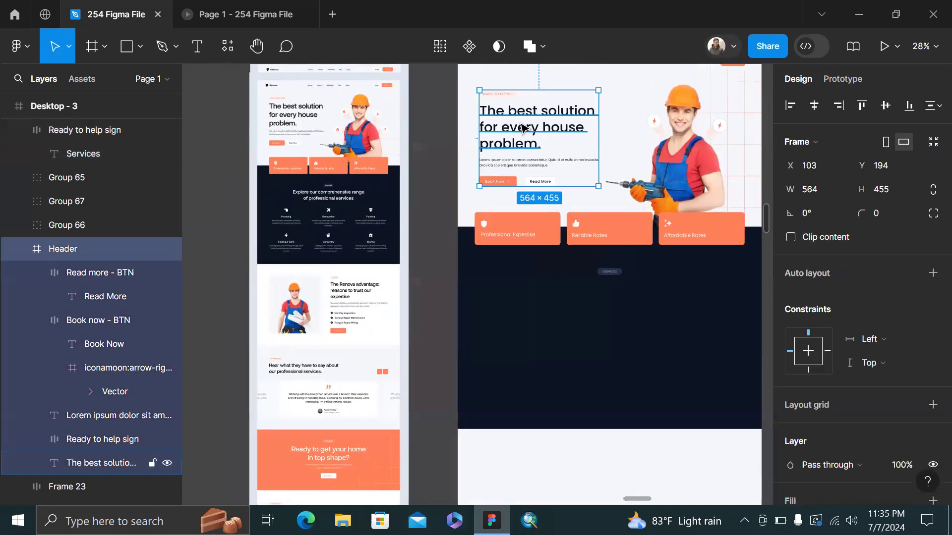
{"action": "left_click", "coordinate": [522, 128]}
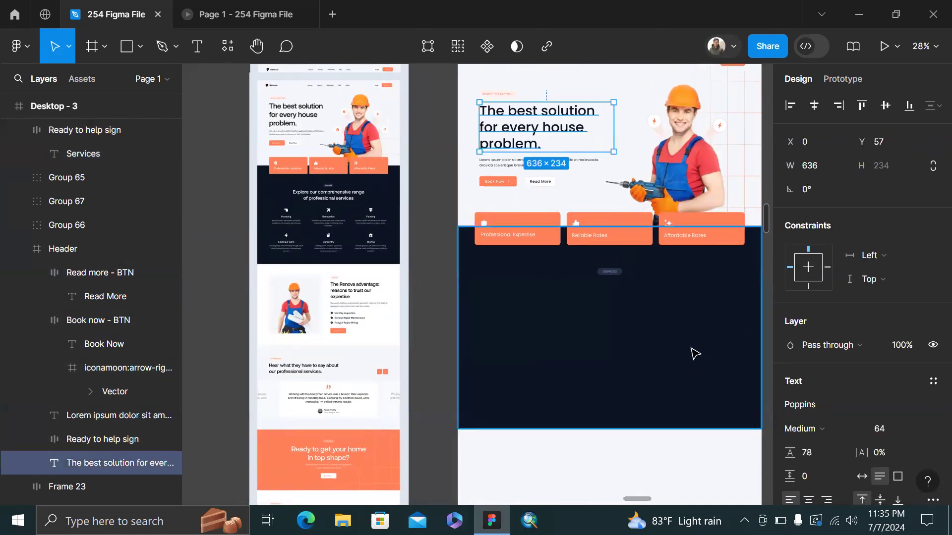
{"action": "left_click", "coordinate": [695, 354]}
{"action": "key", "text": "shift+2"}
{"action": "left_click", "coordinate": [575, 310]}
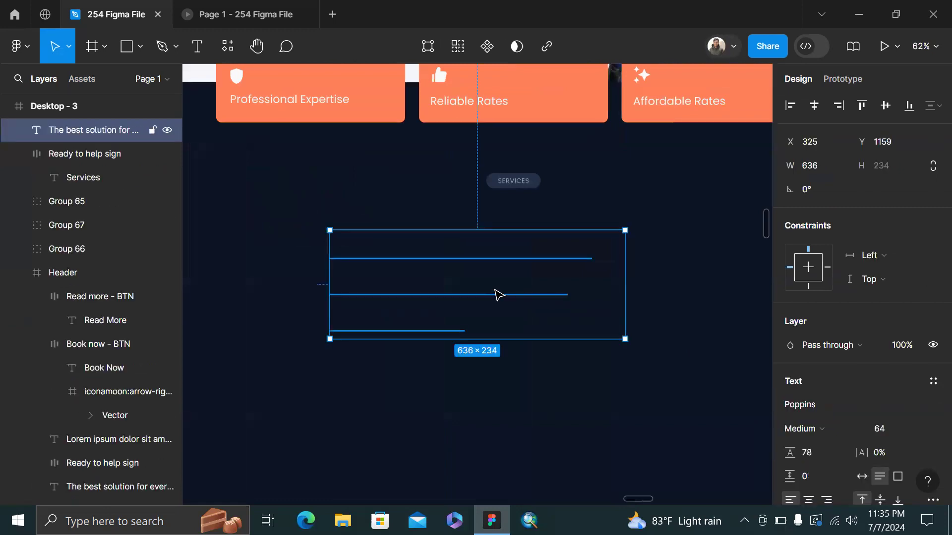
{"action": "key", "text": "Delete"}
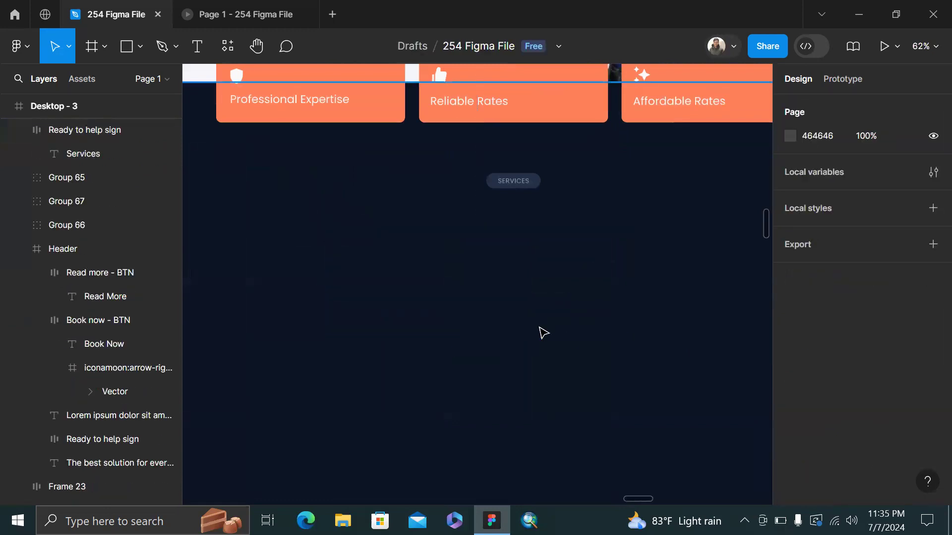
{"action": "left_click", "coordinate": [543, 333]}
{"action": "key", "text": "ctrl+z"}
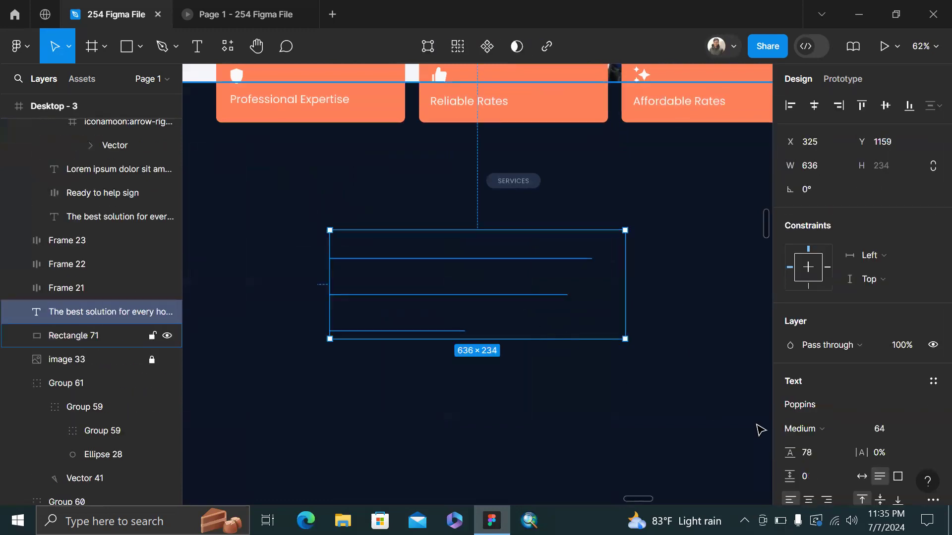
{"action": "scroll", "coordinate": [874, 385], "scroll_direction": "down", "scroll_amount": 4}
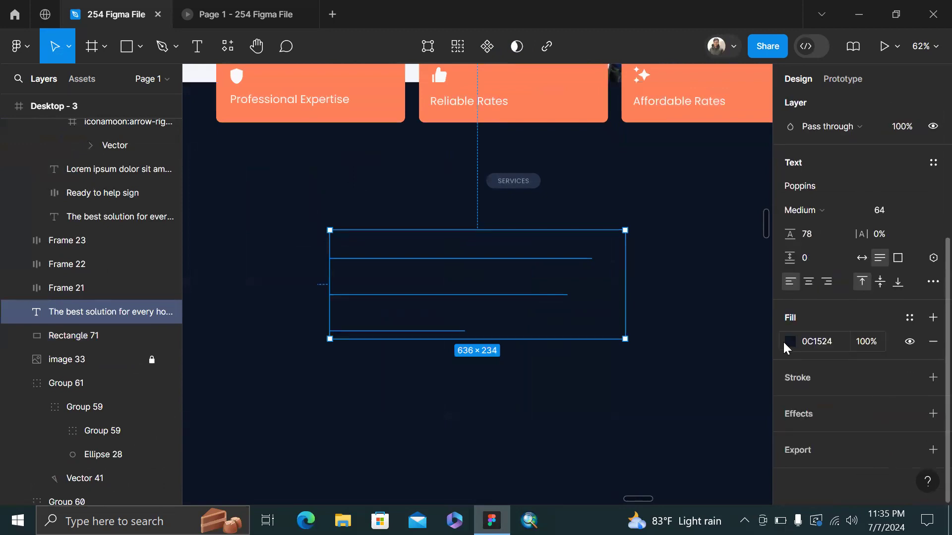
Make the pasted headline's text white (FFFFFF)
{"action": "left_click", "coordinate": [790, 342]}
{"action": "left_click_drag", "start_coordinate": [603, 139], "coordinate": [542, 118]}
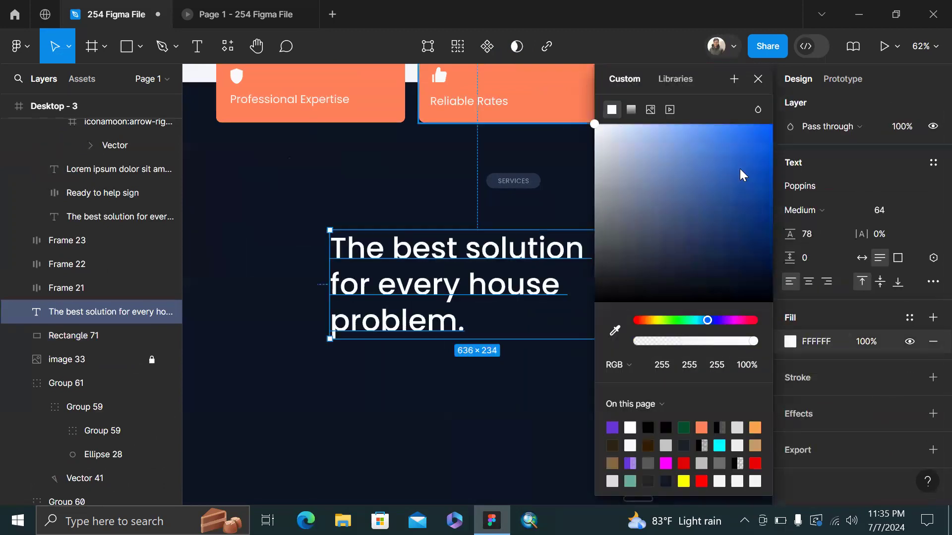
{"action": "left_click", "coordinate": [766, 82]}
{"action": "scroll", "coordinate": [420, 217], "scroll_direction": "down", "scroll_amount": 5}
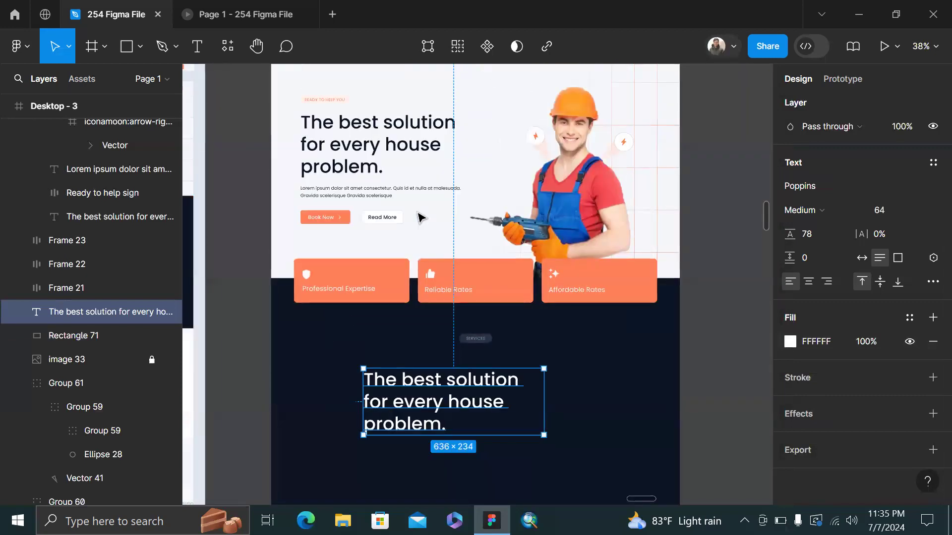
{"action": "double_click", "coordinate": [397, 426]}
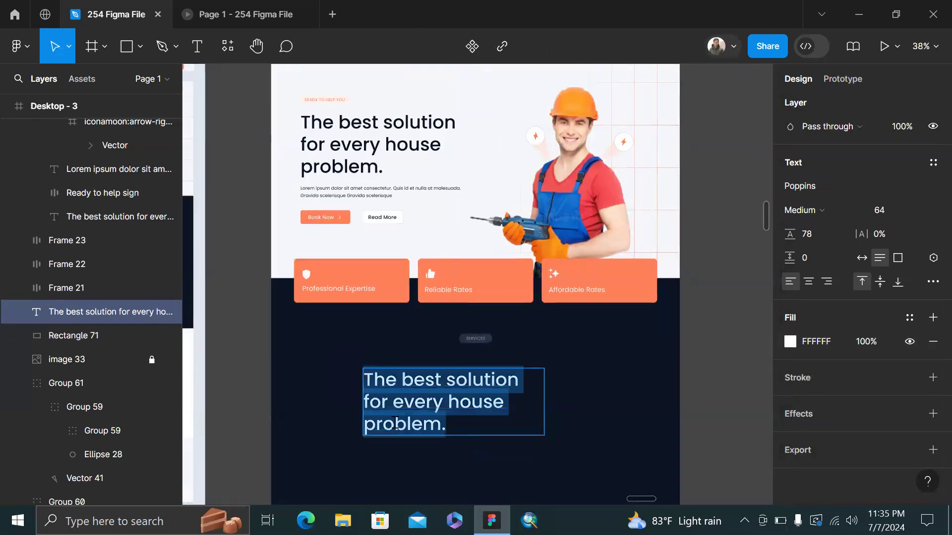
{"action": "scroll", "coordinate": [521, 420], "scroll_direction": "down", "scroll_amount": 5}
{"action": "key", "text": "Escape"}
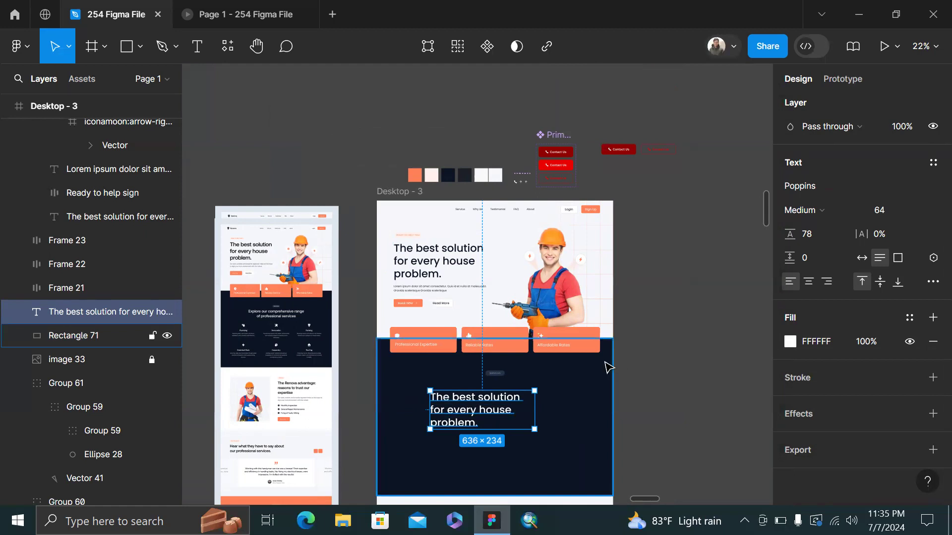
Undo the accidental move of the dark background rectangle and lock it
{"action": "scroll", "coordinate": [489, 391], "scroll_direction": "left", "scroll_amount": 2}
{"action": "scroll", "coordinate": [519, 395], "scroll_direction": "left", "scroll_amount": 3}
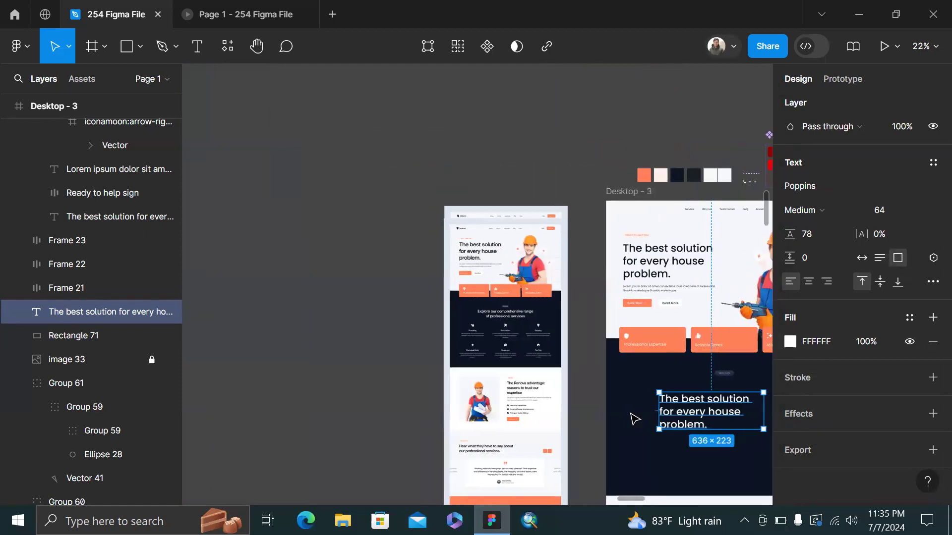
{"action": "left_click_drag", "start_coordinate": [638, 416], "coordinate": [604, 449]}
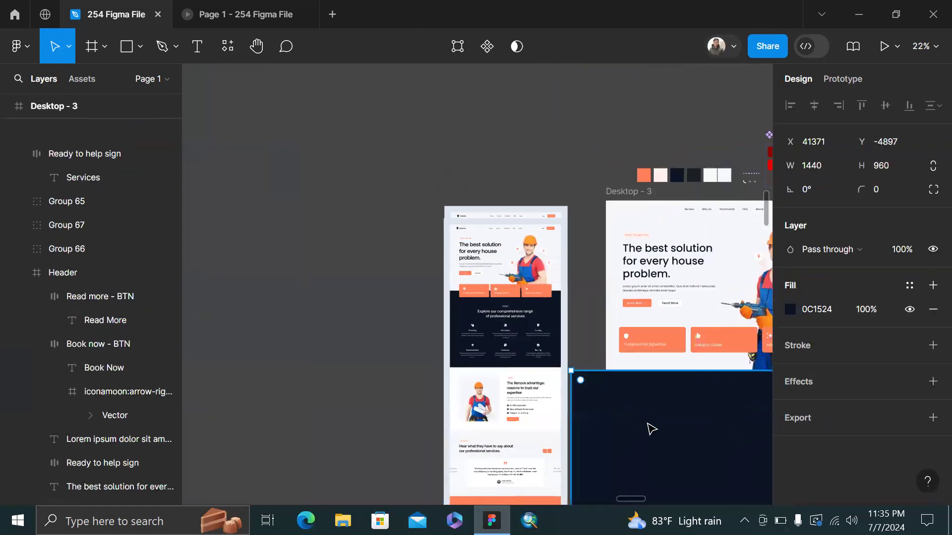
{"action": "key", "text": "ctrl+z"}
{"action": "left_click", "coordinate": [648, 425]}
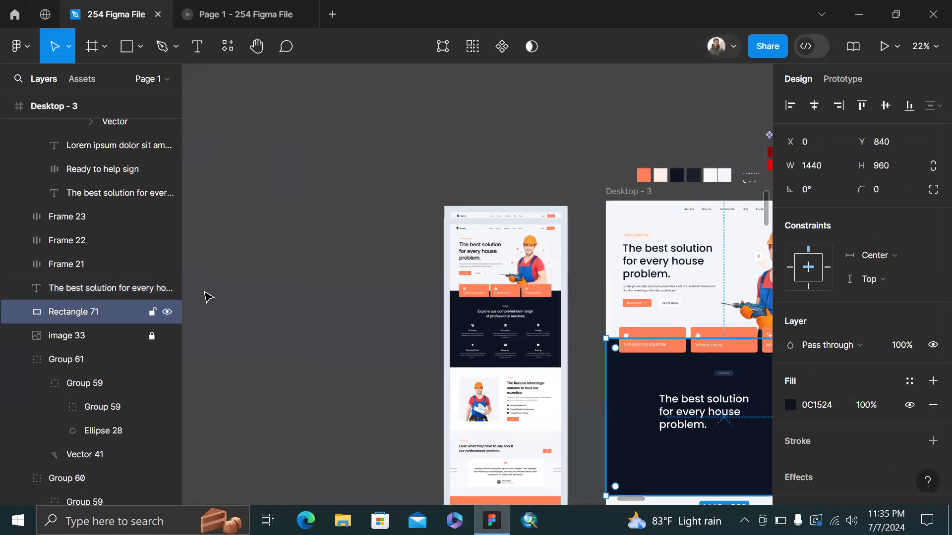
{"action": "left_click", "coordinate": [153, 313]}
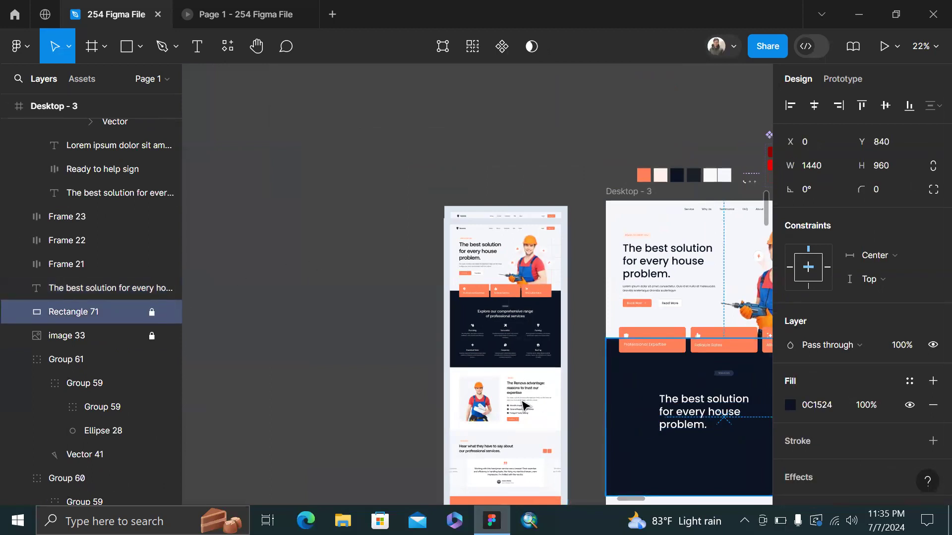
Put the white headline copy into text editing for rewriting
{"action": "scroll", "coordinate": [526, 407], "scroll_direction": "right", "scroll_amount": 3}
{"action": "scroll", "coordinate": [525, 407], "scroll_direction": "down", "scroll_amount": 1}
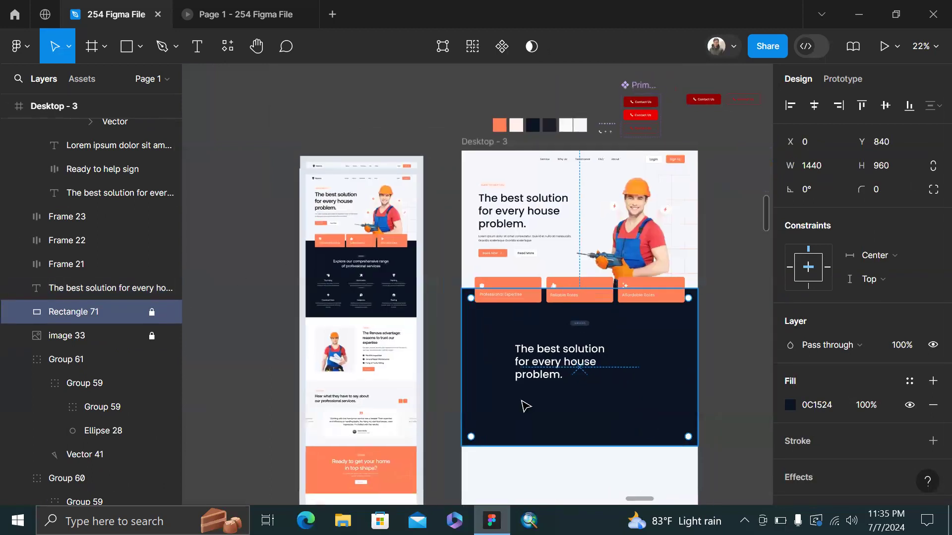
{"action": "double_click", "coordinate": [539, 358]}
{"action": "scroll", "coordinate": [539, 358], "scroll_direction": "up", "scroll_amount": 3, "text": "ctrl"}
{"action": "scroll", "coordinate": [539, 358], "scroll_direction": "up", "scroll_amount": 2, "text": "ctrl"}
{"action": "scroll", "coordinate": [542, 365], "scroll_direction": "left", "scroll_amount": 3}
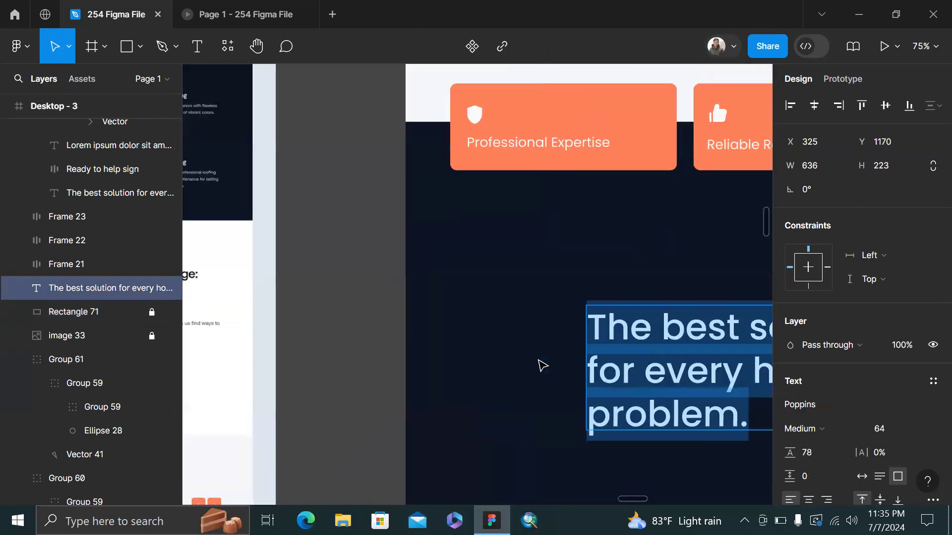
{"action": "scroll", "coordinate": [542, 366], "scroll_direction": "down", "scroll_amount": 4, "text": "ctrl"}
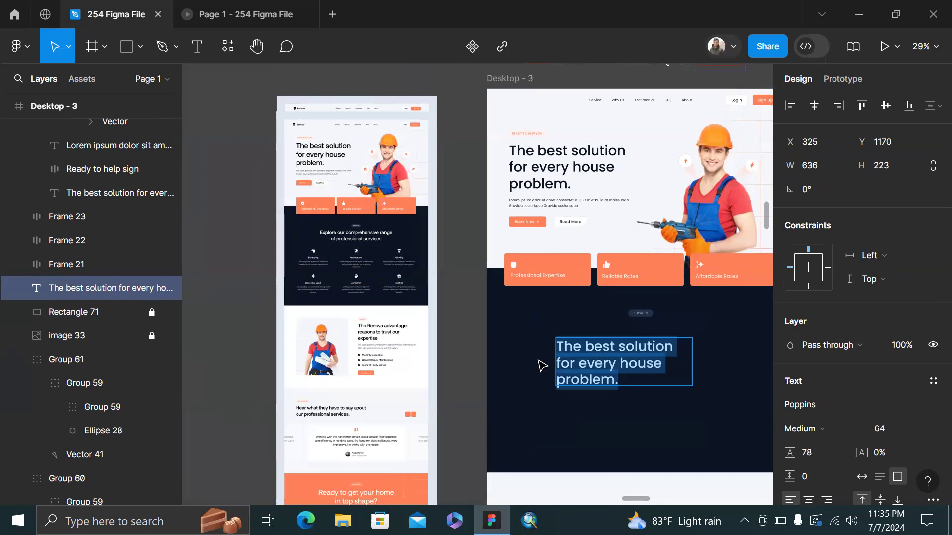
{"action": "scroll", "coordinate": [542, 365], "scroll_direction": "up", "scroll_amount": 3, "text": "ctrl"}
{"action": "scroll", "coordinate": [542, 365], "scroll_direction": "left", "scroll_amount": 3}
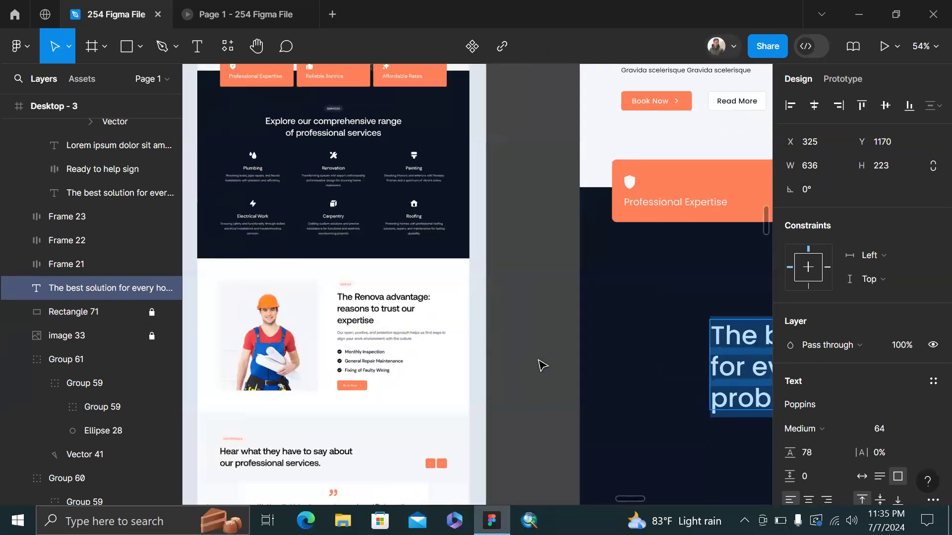
Type 'Explore our eomprehensive range of professional services' as the new heading
{"action": "type", "text": "Explore our eom"}
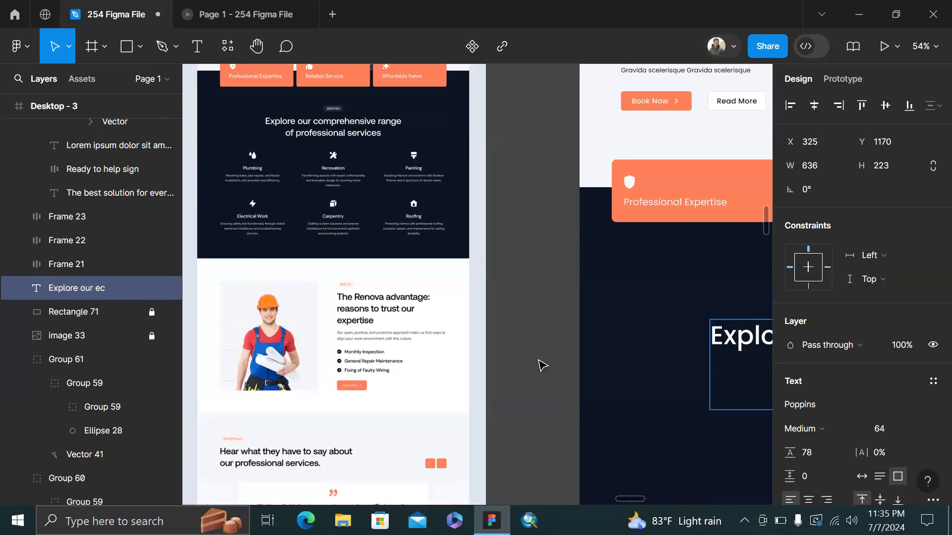
{"action": "type", "text": "preh"}
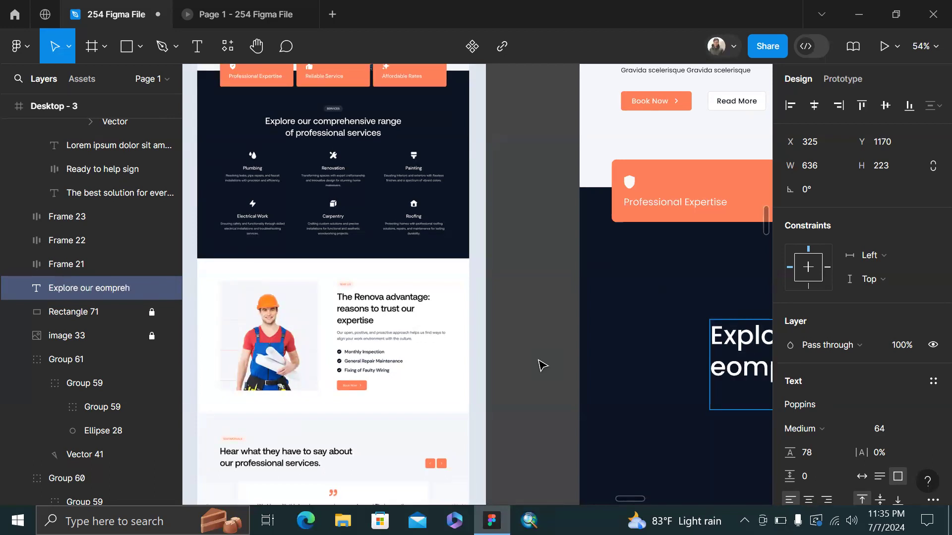
{"action": "type", "text": "ensive rang"}
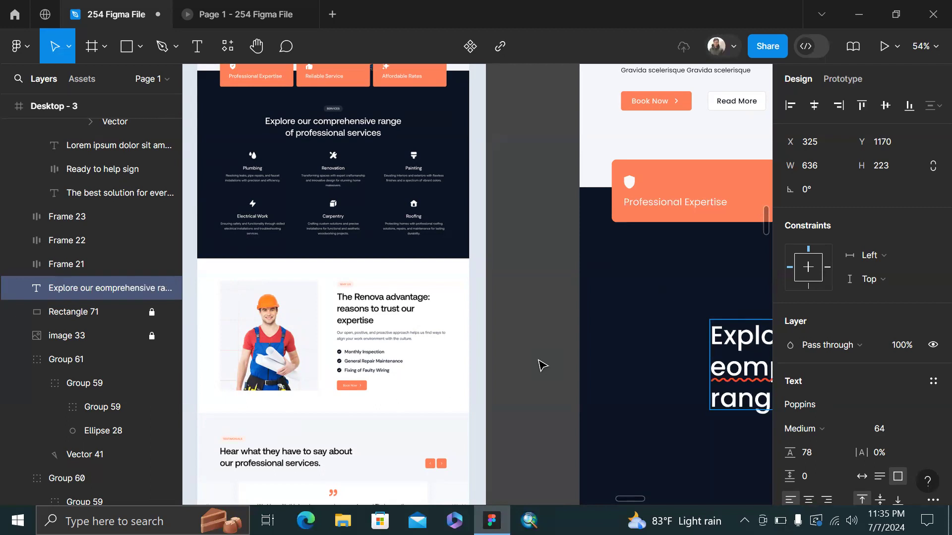
{"action": "type", "text": "e of profe"}
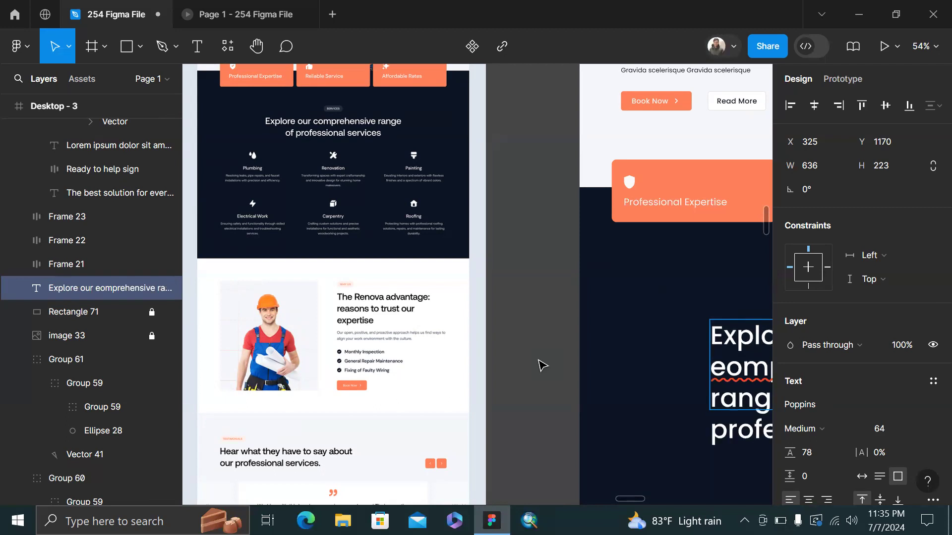
{"action": "type", "text": "ssional services"}
{"action": "key", "text": "Escape"}
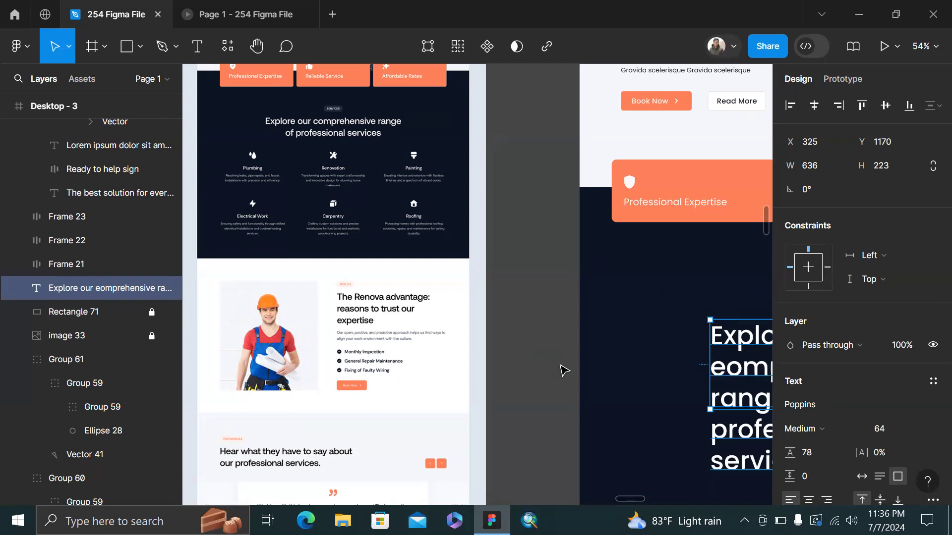
{"action": "scroll", "coordinate": [560, 370], "scroll_direction": "right", "scroll_amount": 5}
{"action": "scroll", "coordinate": [560, 369], "scroll_direction": "right", "scroll_amount": 2}
Correct the typo 'eomprehensive' to 'comprehensive' in the heading
{"action": "double_click", "coordinate": [365, 362]}
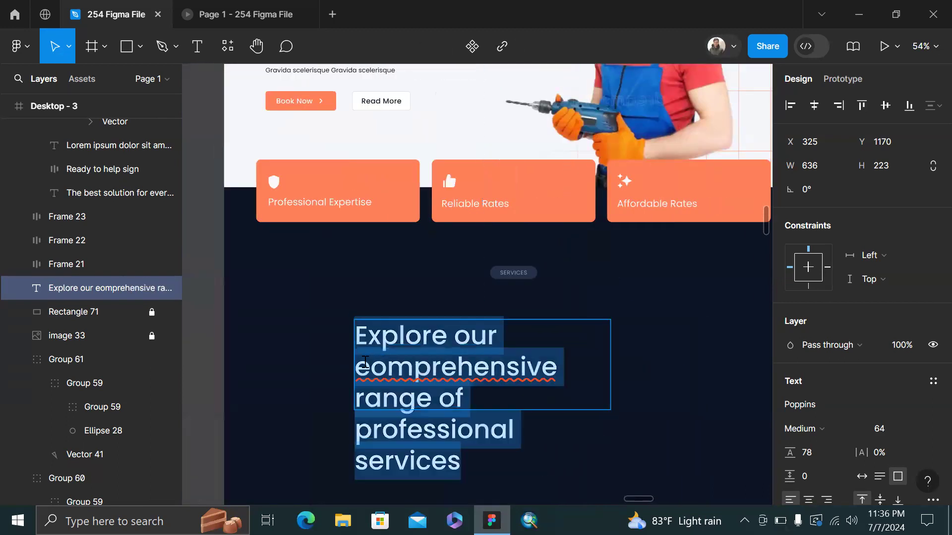
{"action": "left_click", "coordinate": [371, 367]}
{"action": "key", "text": "BackSpace"}
{"action": "type", "text": "c"}
{"action": "key", "text": "Escape"}
Set the headline font size to 48 with auto height
{"action": "left_click", "coordinate": [874, 430]}
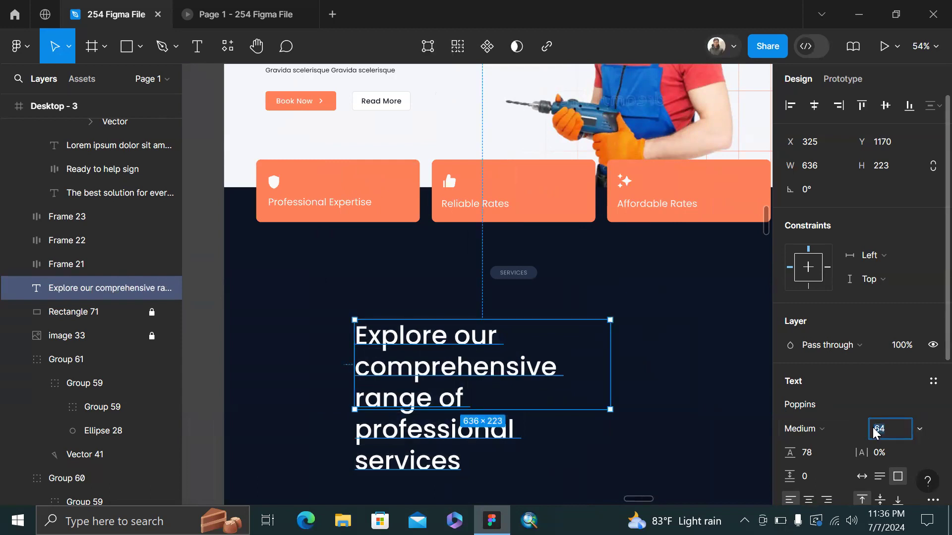
{"action": "key", "text": "Return"}
{"action": "left_click", "coordinate": [874, 430]}
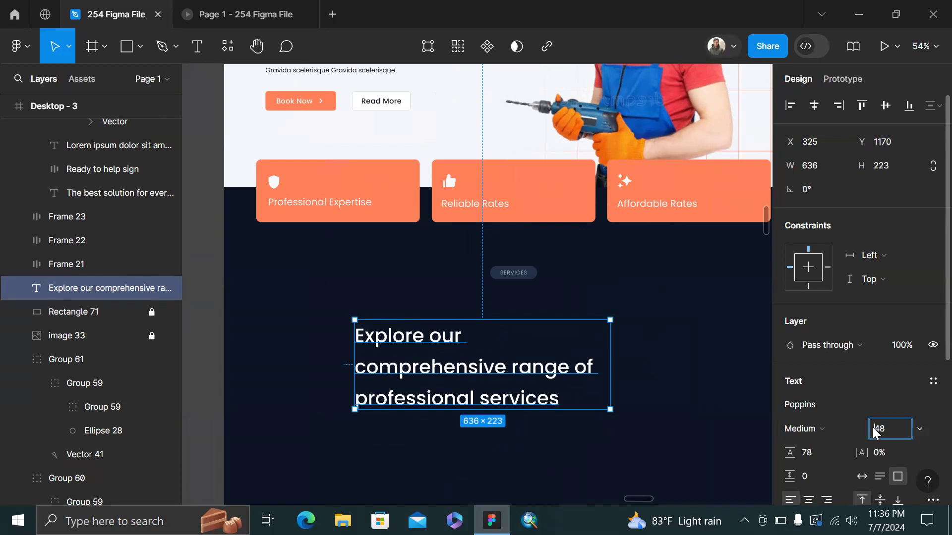
{"action": "type", "text": "40"}
{"action": "key", "text": "Return"}
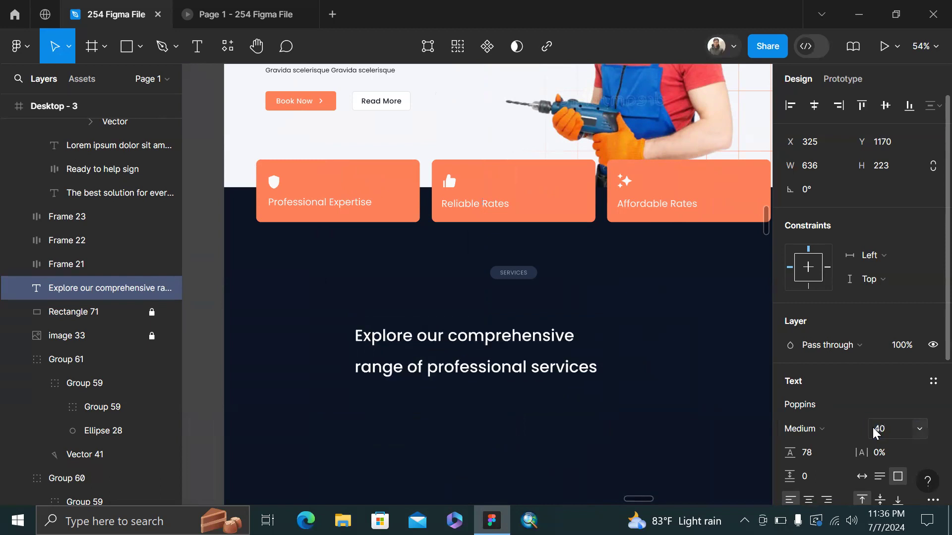
{"action": "scroll", "coordinate": [597, 369], "scroll_direction": "down", "scroll_amount": 5, "text": "ctrl"}
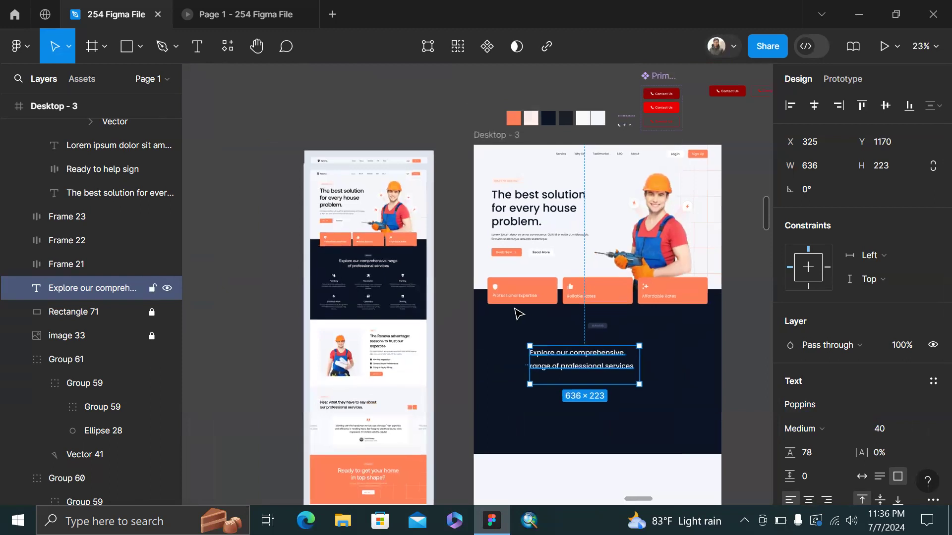
{"action": "left_click", "coordinate": [874, 431]}
{"action": "type", "text": "18"}
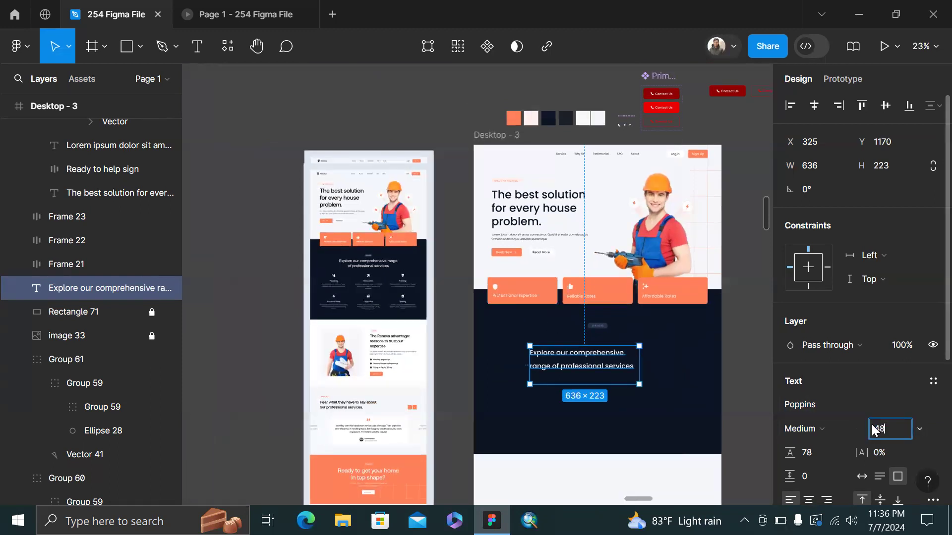
{"action": "key", "text": "Return"}
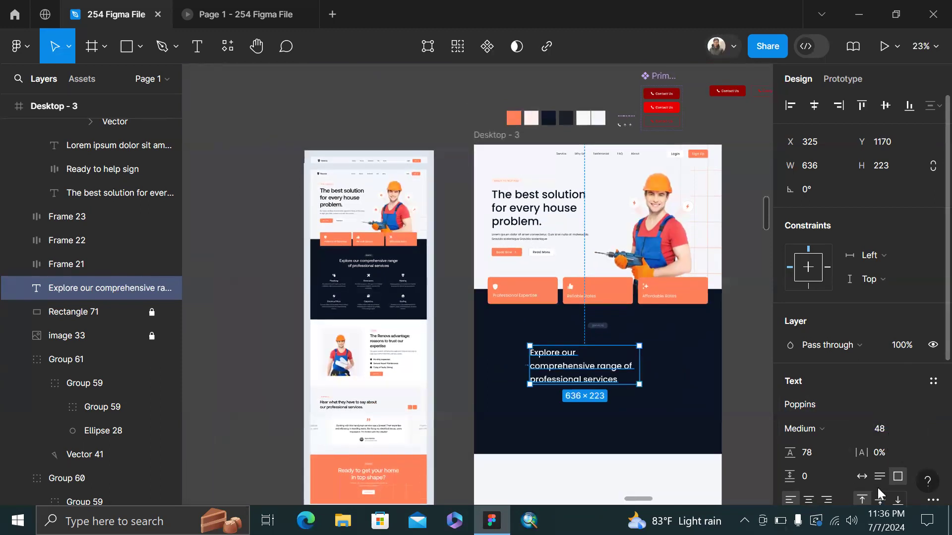
{"action": "left_click", "coordinate": [879, 476]}
Widen the headline to wrap on two lines, centre-align it, and set line height 64
{"action": "left_click", "coordinate": [813, 452]}
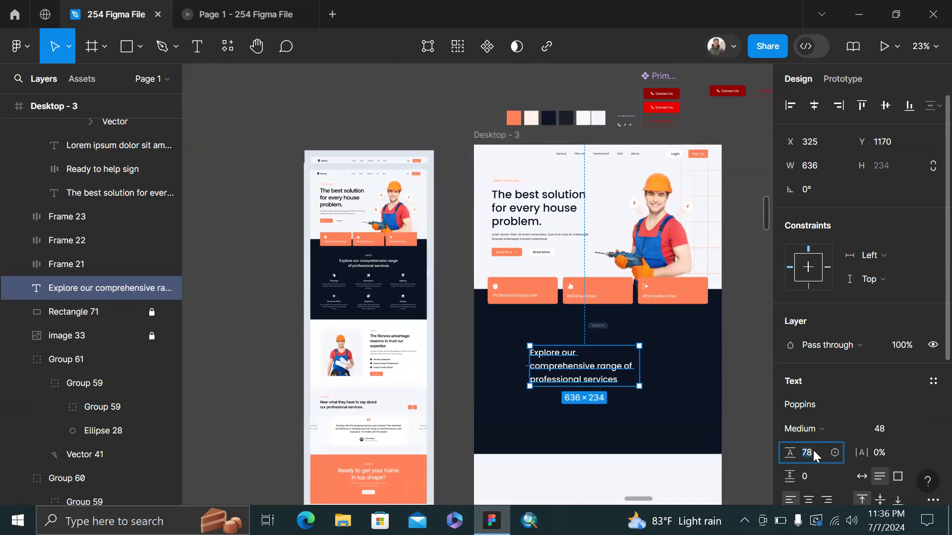
{"action": "type", "text": "56"}
{"action": "key", "text": "Return"}
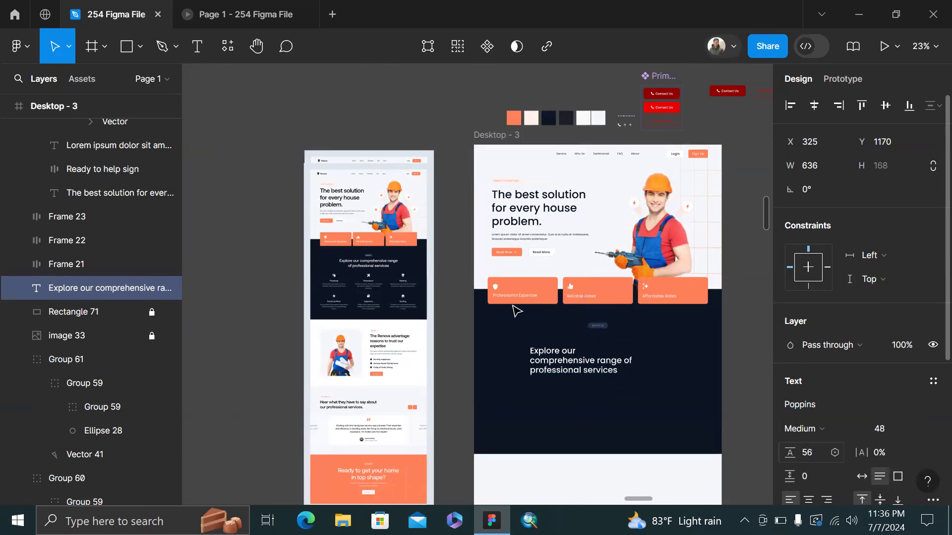
{"action": "scroll", "coordinate": [652, 393], "scroll_direction": "up", "scroll_amount": 5}
{"action": "left_click_drag", "start_coordinate": [649, 346], "coordinate": [719, 349]}
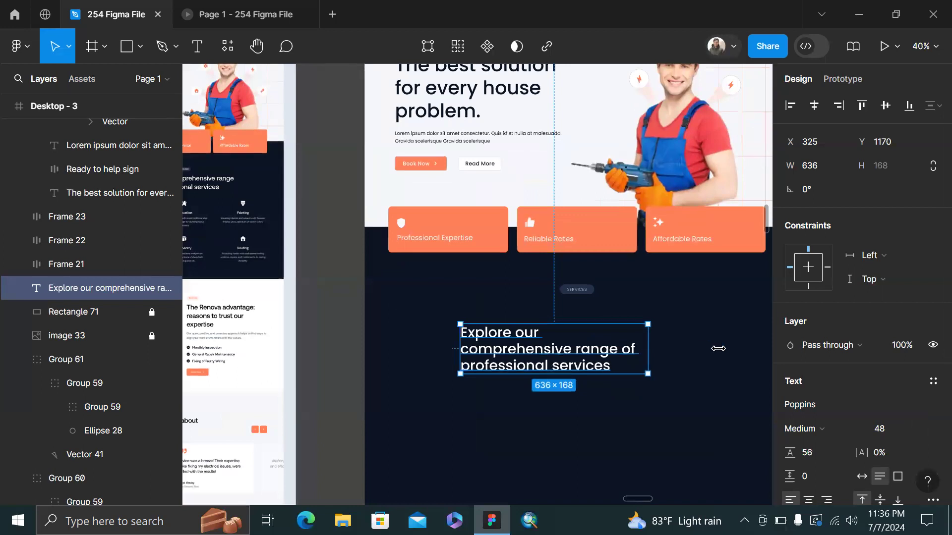
{"action": "left_click", "coordinate": [808, 499]}
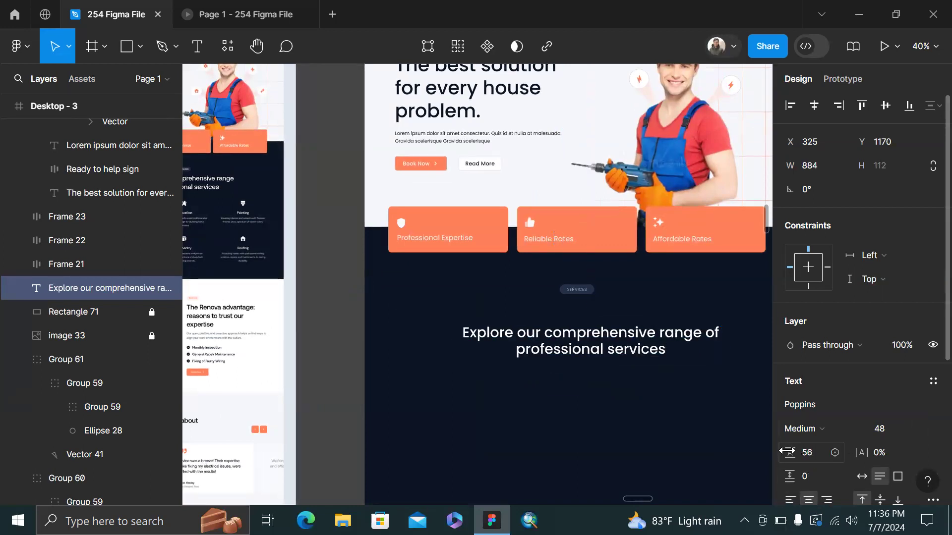
{"action": "left_click_drag", "start_coordinate": [790, 453], "coordinate": [794, 453]}
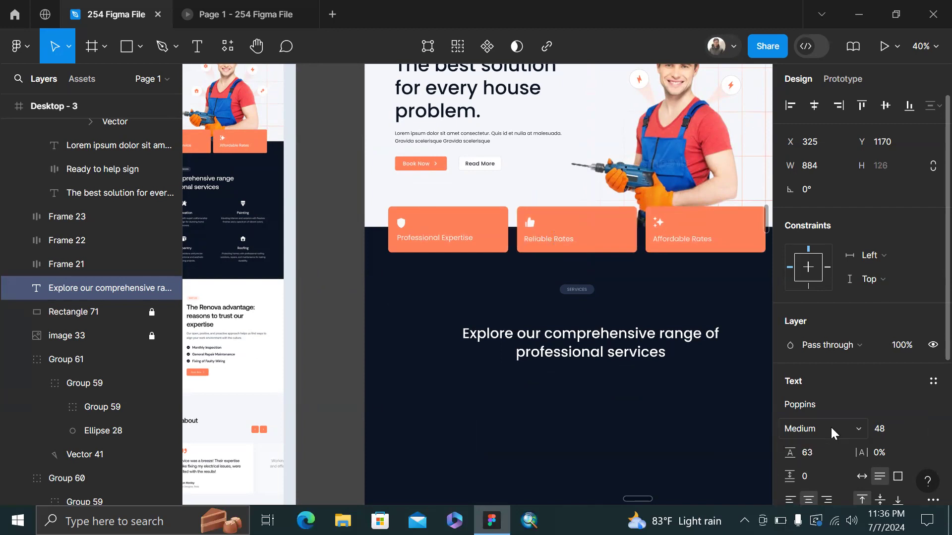
{"action": "left_click", "coordinate": [826, 449]}
{"action": "key", "text": "Up"}
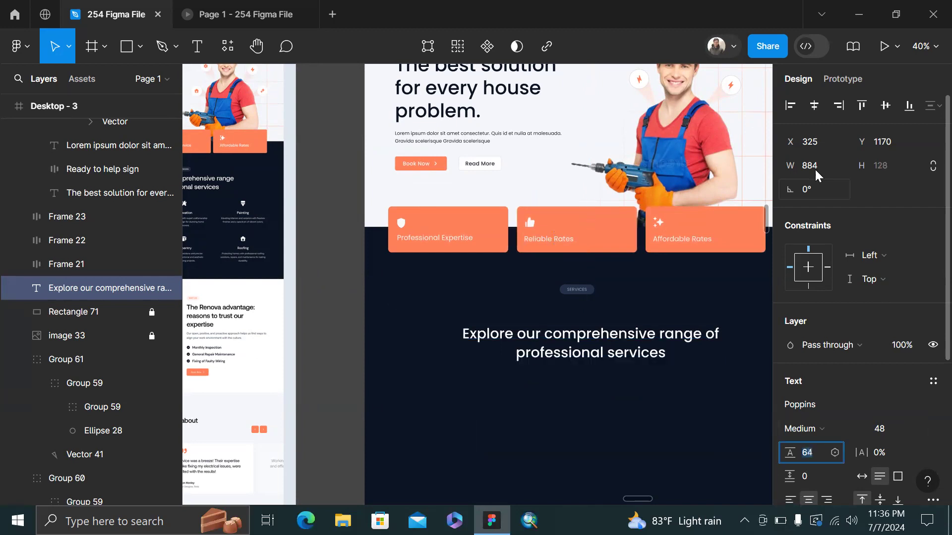
Centre the headline horizontally and space it 24 below the SERVICES label
{"action": "left_click", "coordinate": [814, 112]}
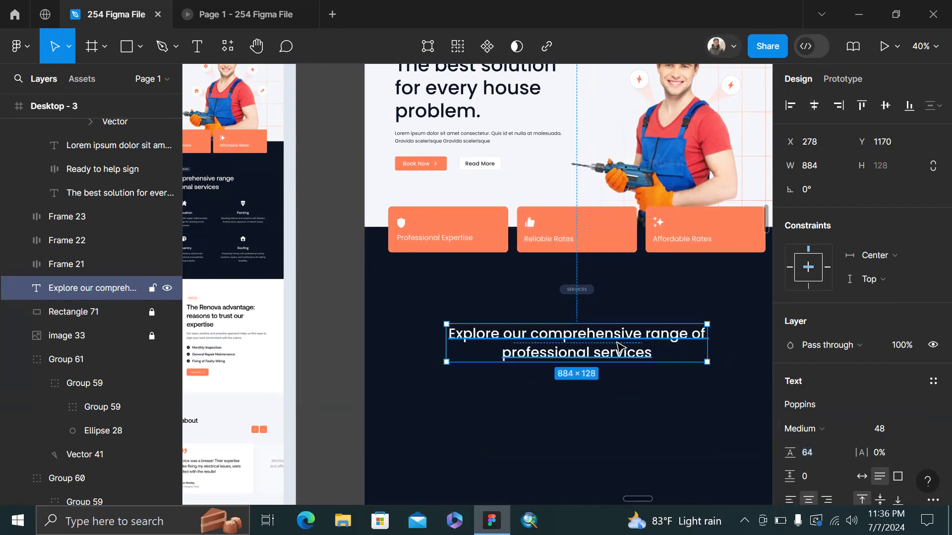
{"action": "left_click_drag", "start_coordinate": [620, 345], "coordinate": [616, 337]}
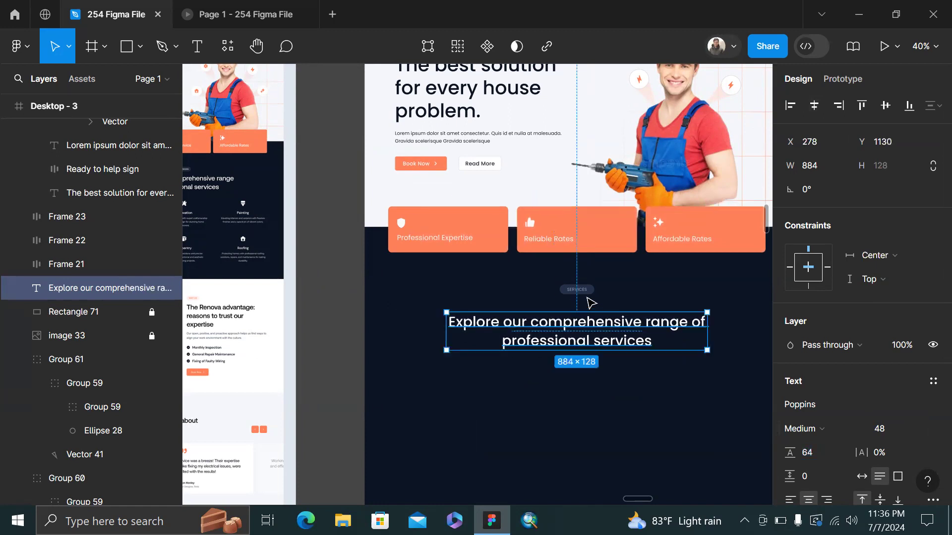
{"action": "left_click", "coordinate": [577, 289], "text": "shift"}
{"action": "left_click", "coordinate": [819, 267]}
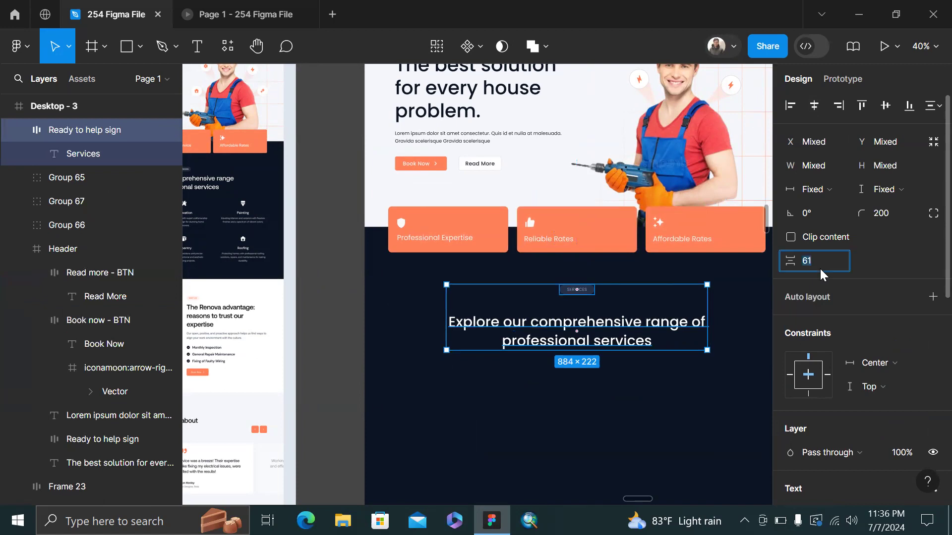
{"action": "type", "text": "4"}
{"action": "key", "text": "Return"}
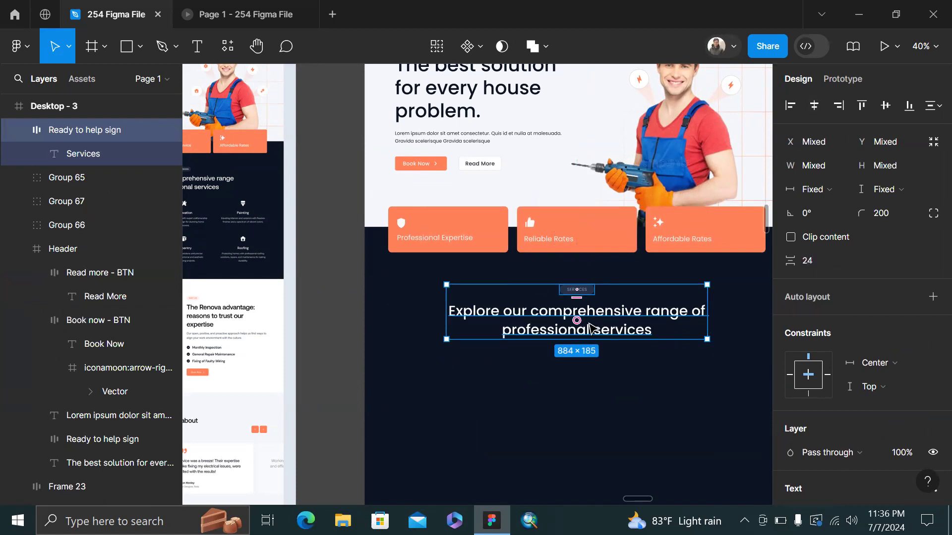
{"action": "left_click", "coordinate": [590, 333]}
{"action": "left_click_drag", "start_coordinate": [589, 330], "coordinate": [590, 333]}
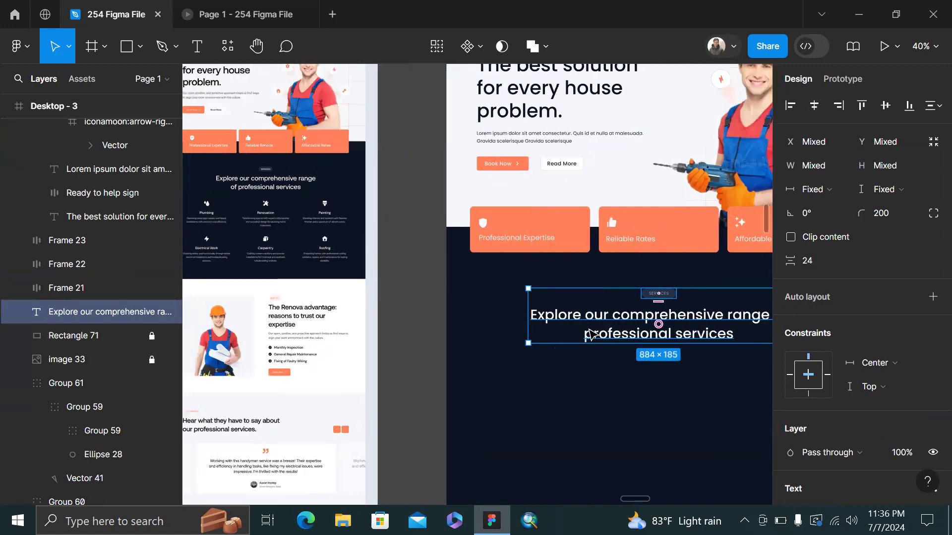
Preview the services section in the prototype view, then return to the design editor
{"action": "scroll", "coordinate": [446, 347], "scroll_direction": "left", "scroll_amount": 2}
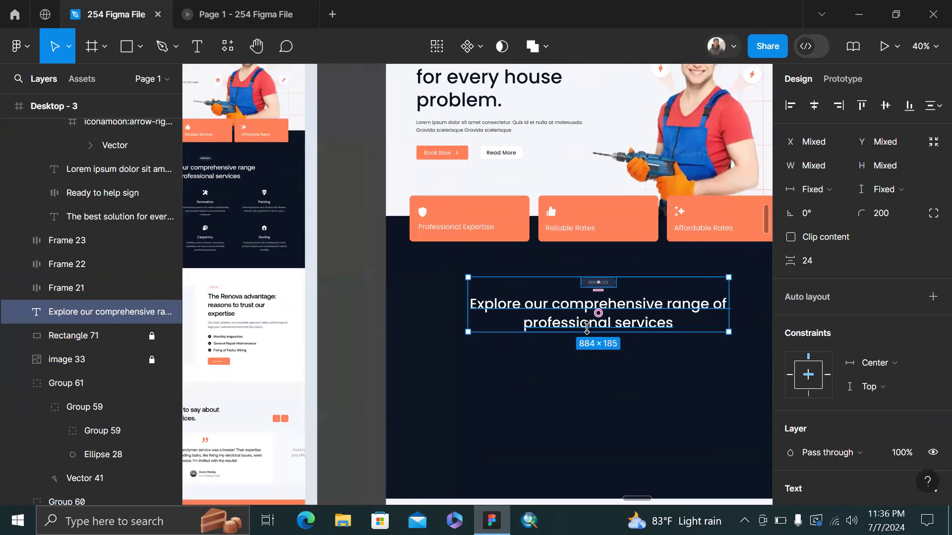
{"action": "left_click", "coordinate": [375, 346]}
{"action": "left_click", "coordinate": [234, 5]}
{"action": "scroll", "coordinate": [400, 261], "scroll_direction": "down", "scroll_amount": 3}
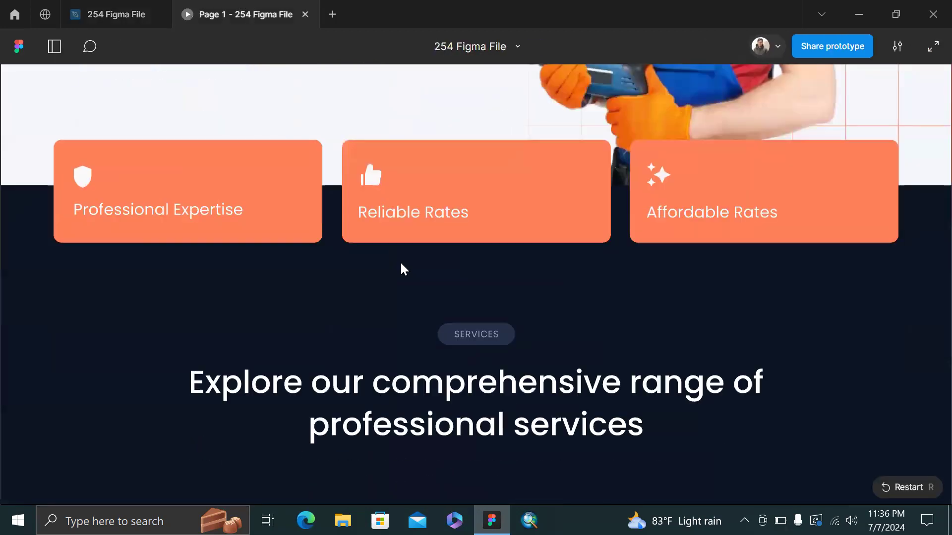
{"action": "scroll", "coordinate": [388, 346], "scroll_direction": "down", "scroll_amount": 5}
{"action": "scroll", "coordinate": [388, 349], "scroll_direction": "up", "scroll_amount": 3}
{"action": "scroll", "coordinate": [388, 349], "scroll_direction": "up", "scroll_amount": 2}
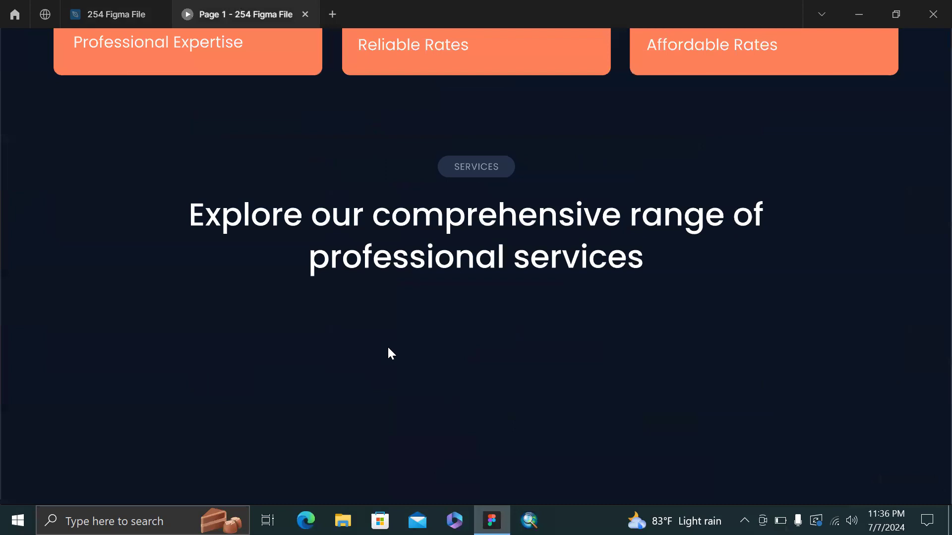
{"action": "left_click", "coordinate": [133, 16]}
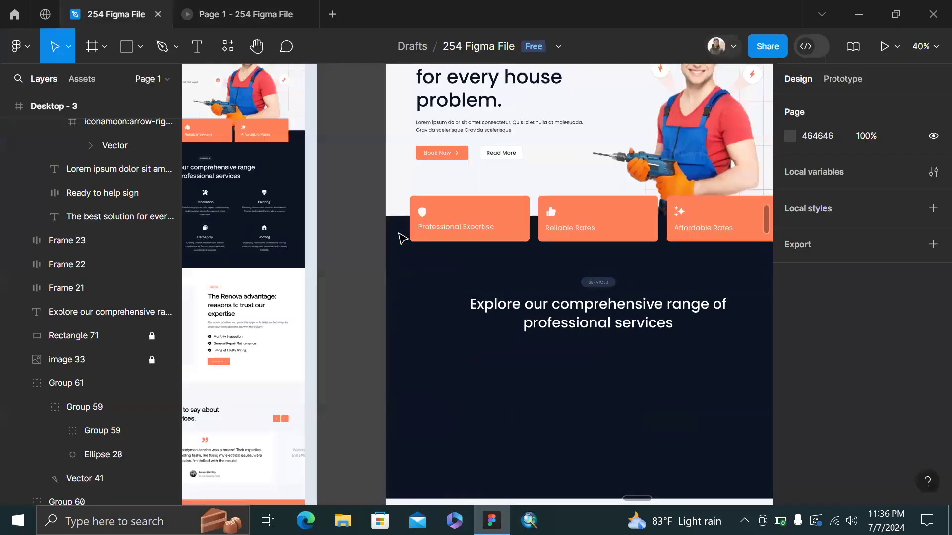
Search the plugins list for Iconify with the six-service grid in view
{"action": "scroll", "coordinate": [420, 213], "scroll_direction": "up", "scroll_amount": 3}
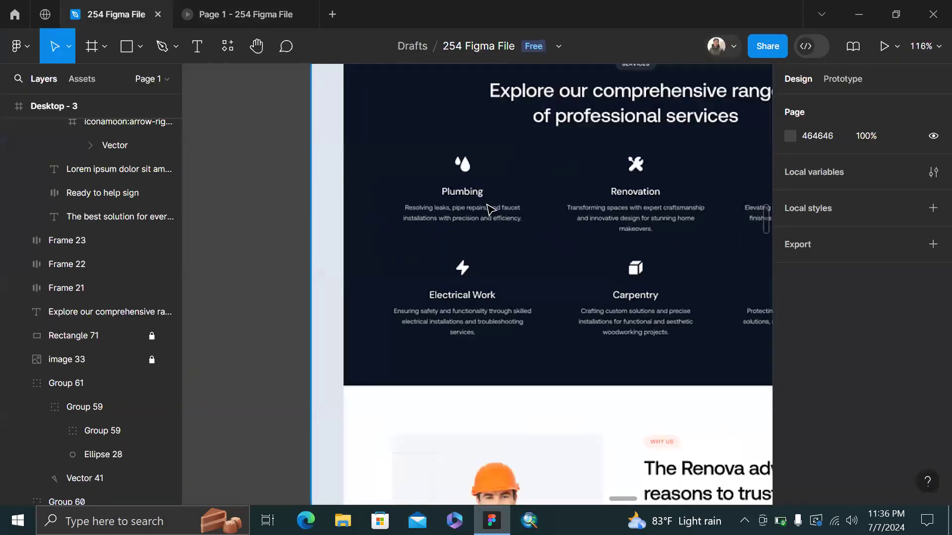
{"action": "scroll", "coordinate": [488, 210], "scroll_direction": "right", "scroll_amount": 4}
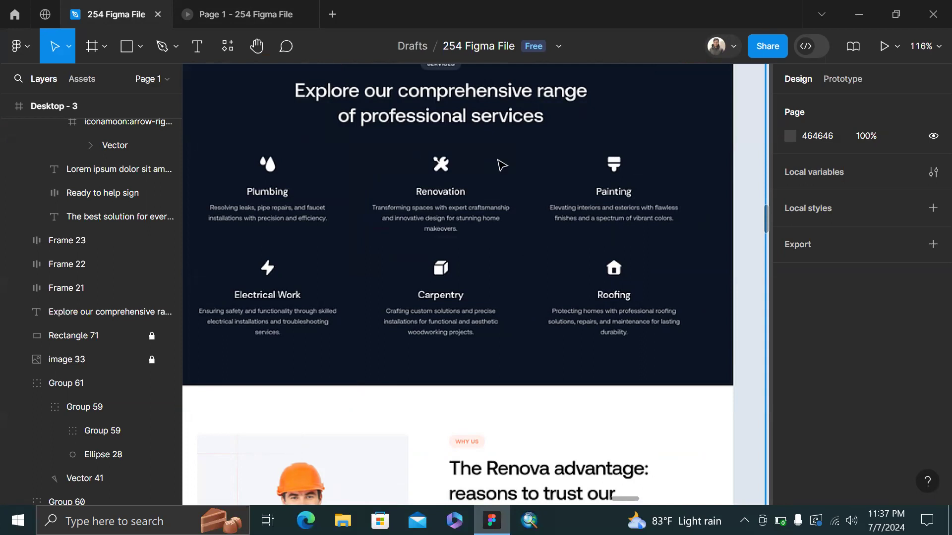
{"action": "left_click", "coordinate": [221, 39]}
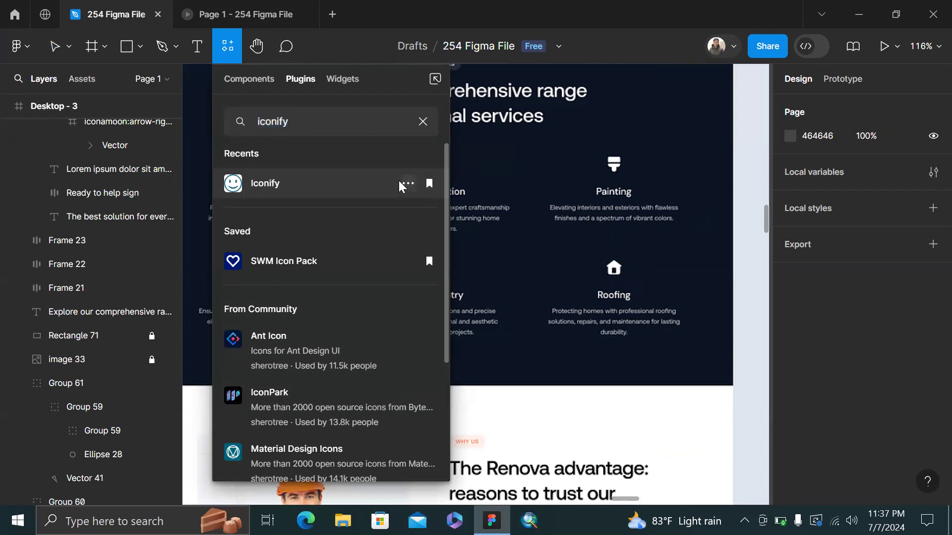
Launch the Iconify plugin and select the previous 'water' search term
{"action": "left_click", "coordinate": [404, 184]}
{"action": "left_click", "coordinate": [400, 206]}
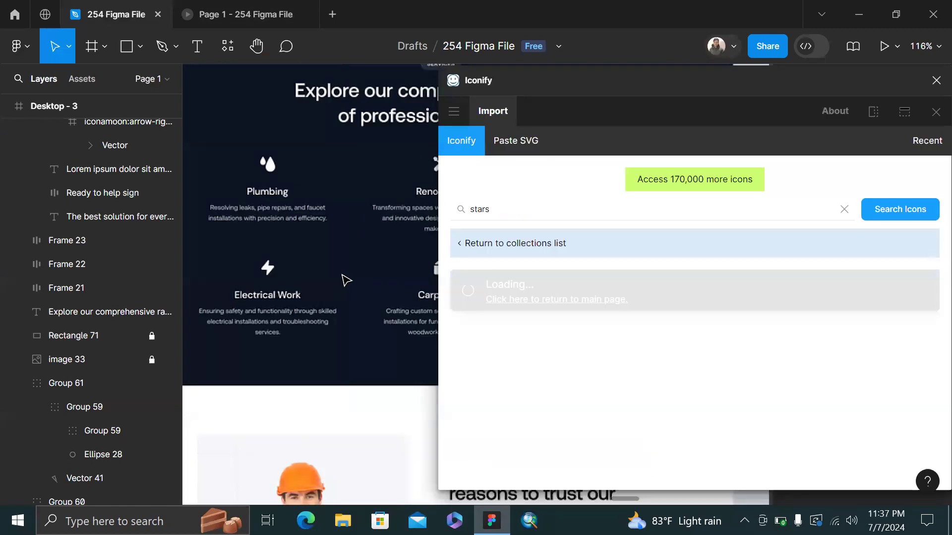
{"action": "scroll", "coordinate": [290, 253], "scroll_direction": "left", "scroll_amount": 3}
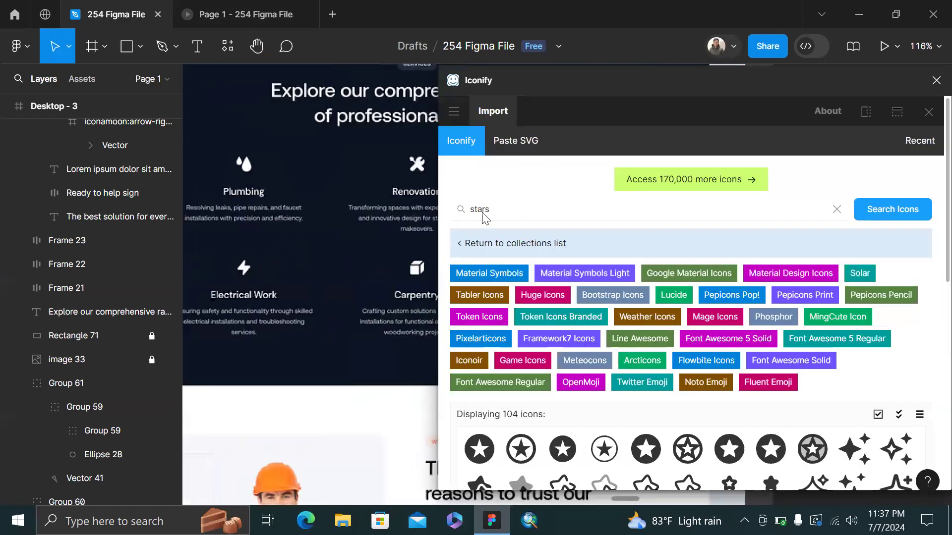
{"action": "double_click", "coordinate": [519, 211]}
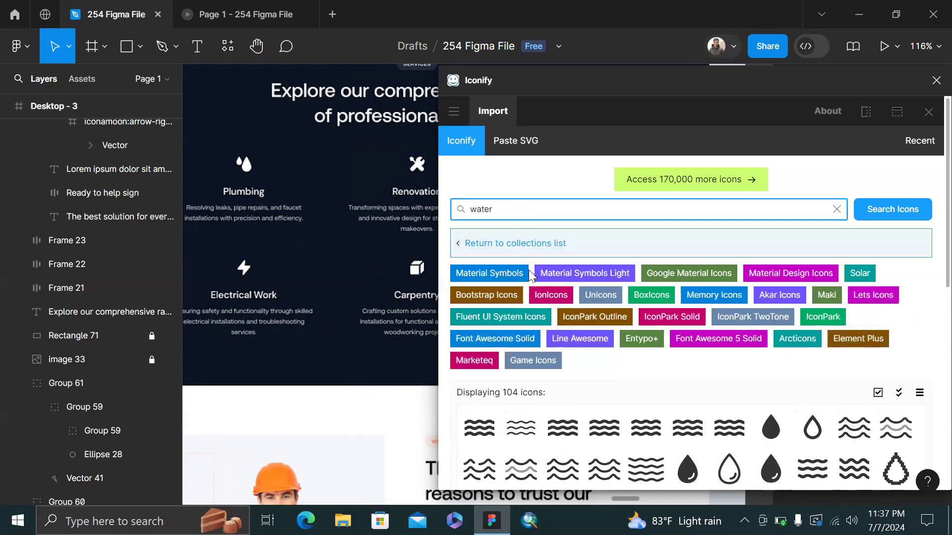
{"action": "scroll", "coordinate": [671, 199], "scroll_direction": "down", "scroll_amount": 1}
{"action": "scroll", "coordinate": [744, 323], "scroll_direction": "down", "scroll_amount": 3}
{"action": "scroll", "coordinate": [794, 337], "scroll_direction": "down", "scroll_amount": 2}
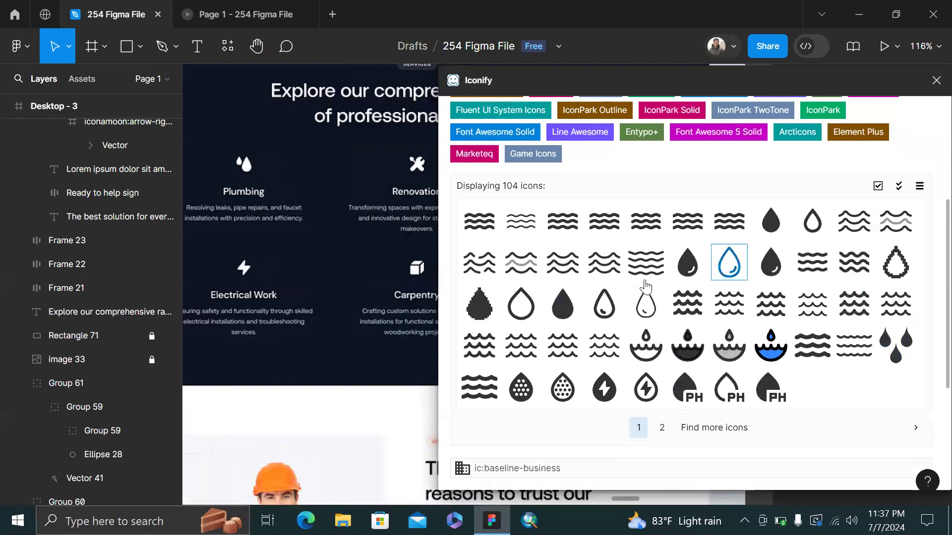
Browse the second and third pages of water icon results
{"action": "left_click", "coordinate": [664, 429]}
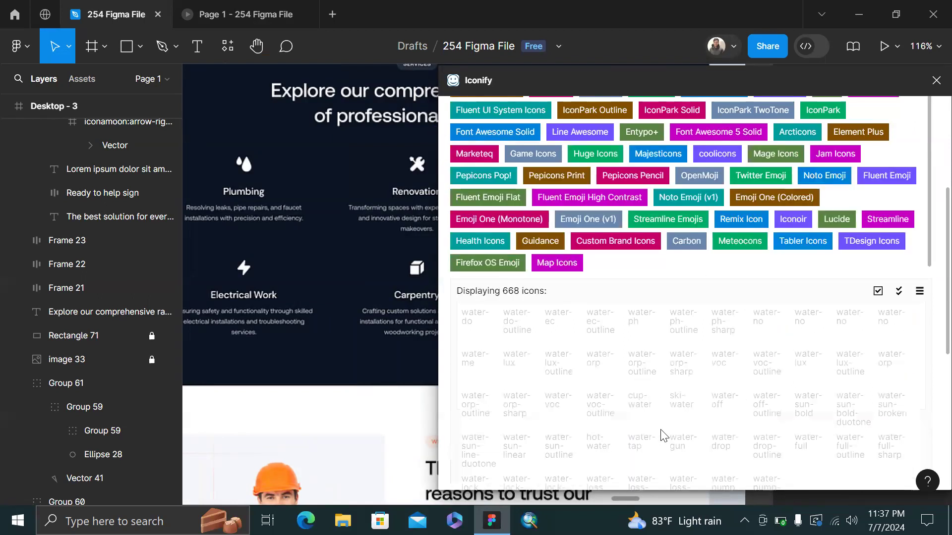
{"action": "scroll", "coordinate": [661, 437], "scroll_direction": "down", "scroll_amount": 1}
{"action": "scroll", "coordinate": [662, 437], "scroll_direction": "down", "scroll_amount": 1}
{"action": "scroll", "coordinate": [663, 436], "scroll_direction": "down", "scroll_amount": 1}
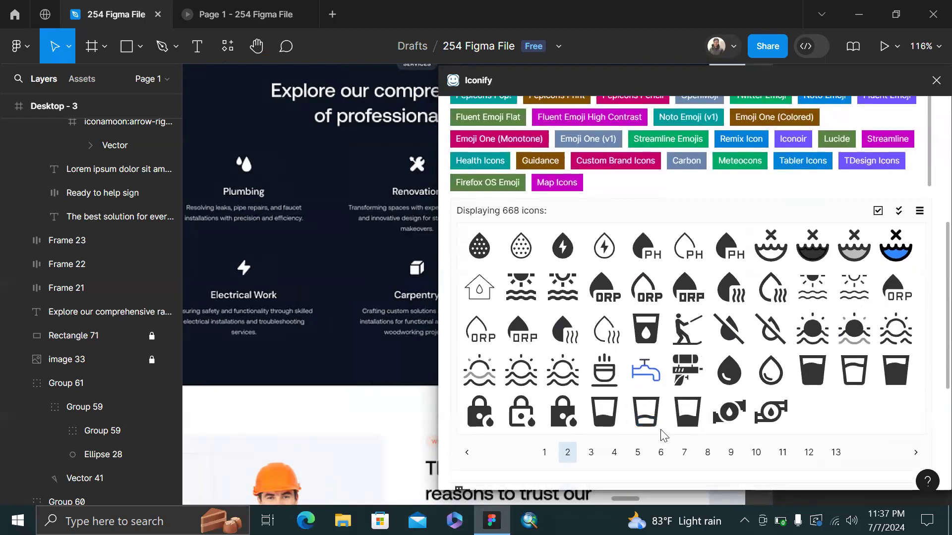
{"action": "scroll", "coordinate": [663, 436], "scroll_direction": "down", "scroll_amount": 1}
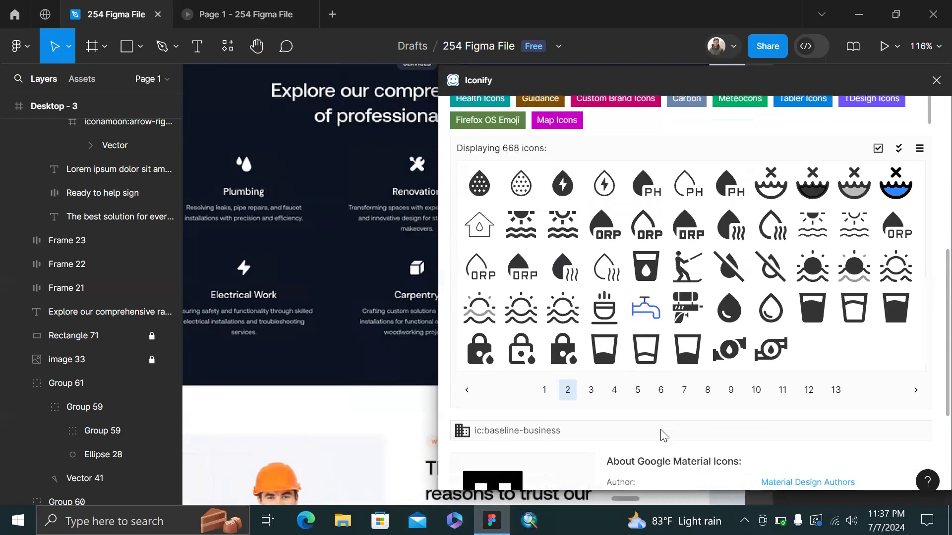
{"action": "left_click", "coordinate": [591, 390]}
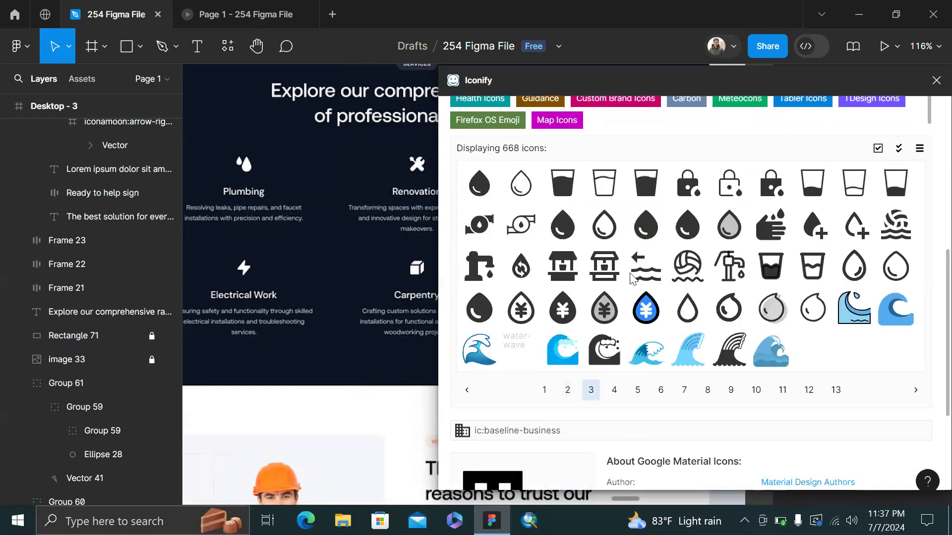
{"action": "scroll", "coordinate": [630, 270], "scroll_direction": "up", "scroll_amount": 5}
{"action": "scroll", "coordinate": [630, 270], "scroll_direction": "up", "scroll_amount": 1}
Replace the Iconify search term with 'drop' and run the search
{"action": "double_click", "coordinate": [505, 209]}
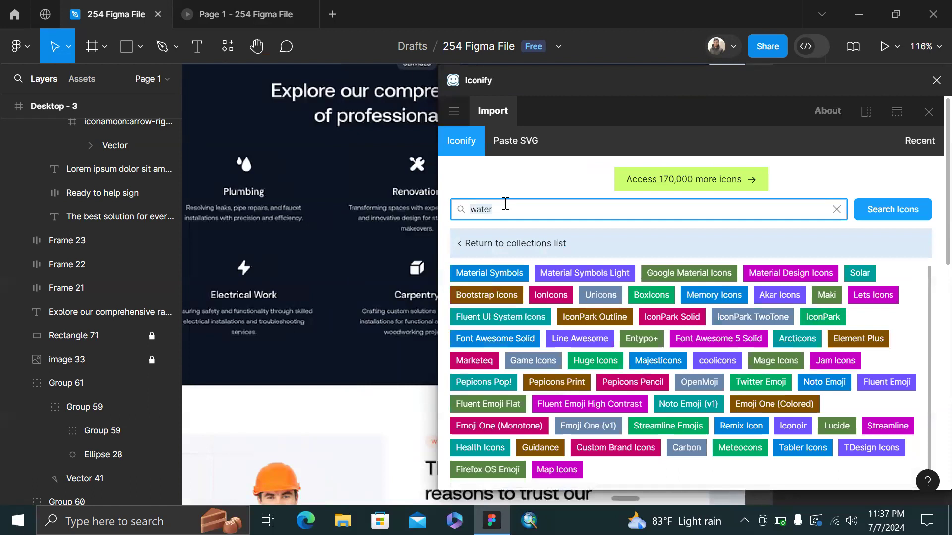
{"action": "type", "text": "d"}
{"action": "key", "text": "Return"}
{"action": "scroll", "coordinate": [528, 325], "scroll_direction": "down", "scroll_amount": 1}
{"action": "scroll", "coordinate": [528, 327], "scroll_direction": "down", "scroll_amount": 2}
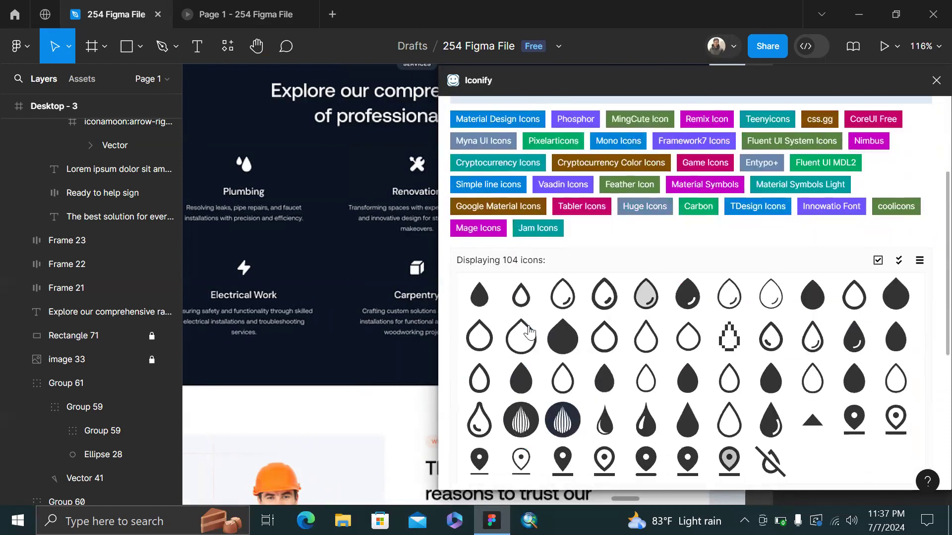
{"action": "scroll", "coordinate": [529, 331], "scroll_direction": "down", "scroll_amount": 1}
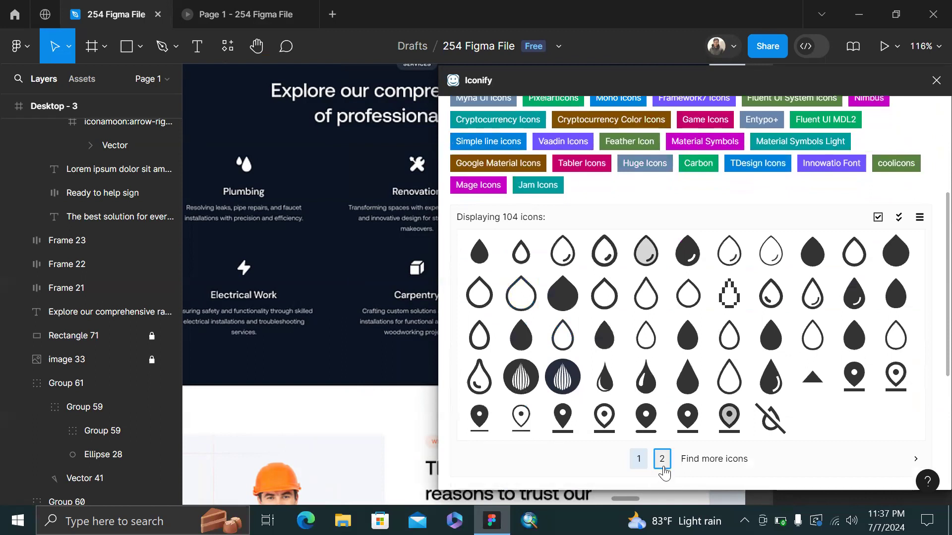
Browse drop icon results on pages 2 and 3, then return to page 1
{"action": "left_click", "coordinate": [663, 466]}
{"action": "scroll", "coordinate": [675, 397], "scroll_direction": "down", "scroll_amount": 1}
{"action": "scroll", "coordinate": [677, 391], "scroll_direction": "down", "scroll_amount": 2}
{"action": "scroll", "coordinate": [676, 391], "scroll_direction": "down", "scroll_amount": 1}
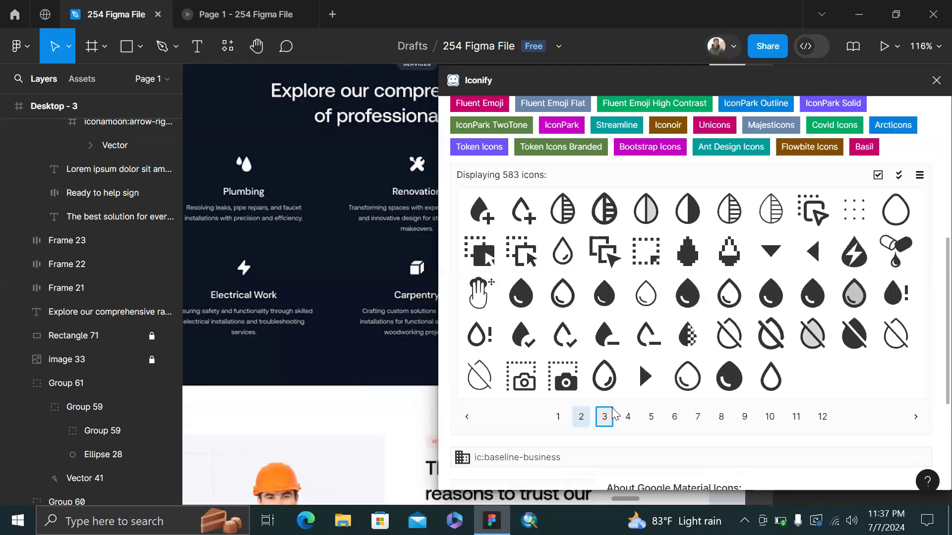
{"action": "left_click", "coordinate": [611, 416]}
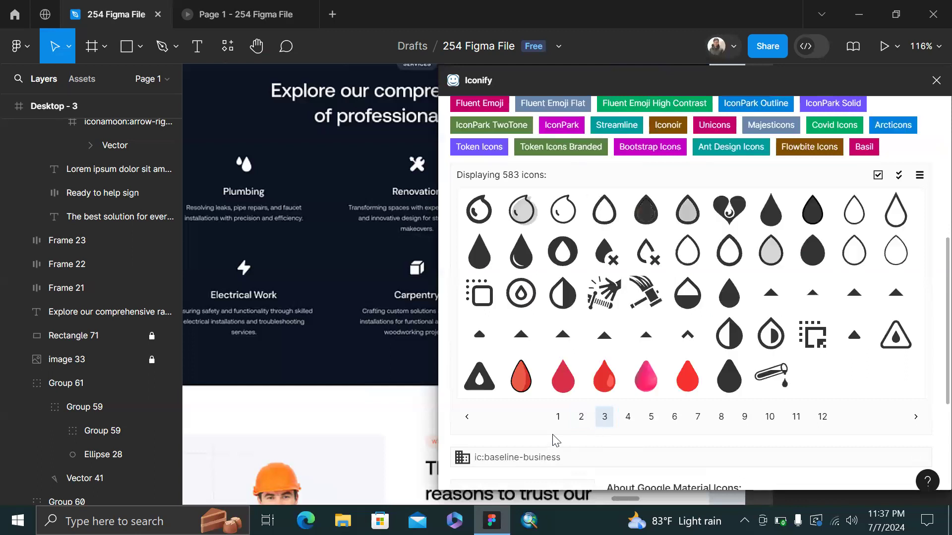
{"action": "left_click", "coordinate": [557, 416]}
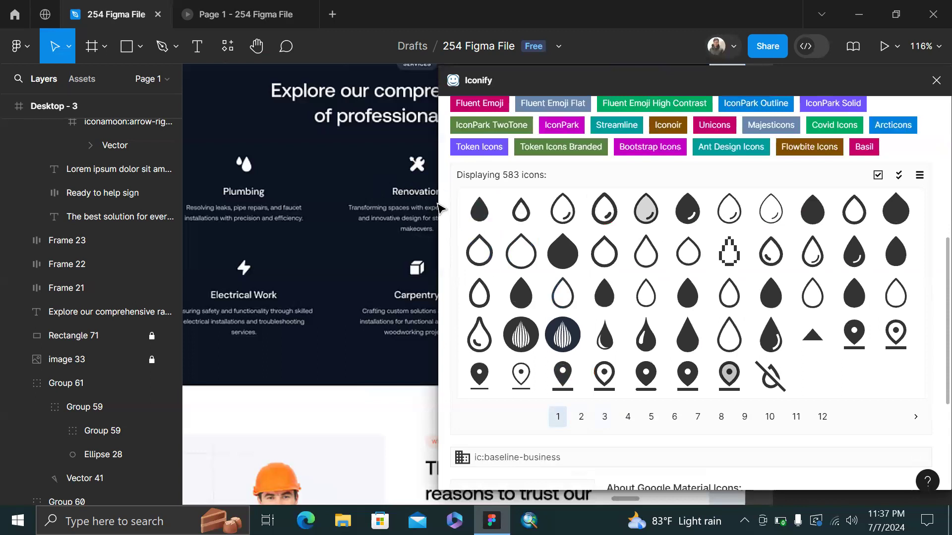
Drag the first drop icon onto the canvas near the Plumbing icon
{"action": "left_click_drag", "start_coordinate": [480, 218], "coordinate": [276, 171]}
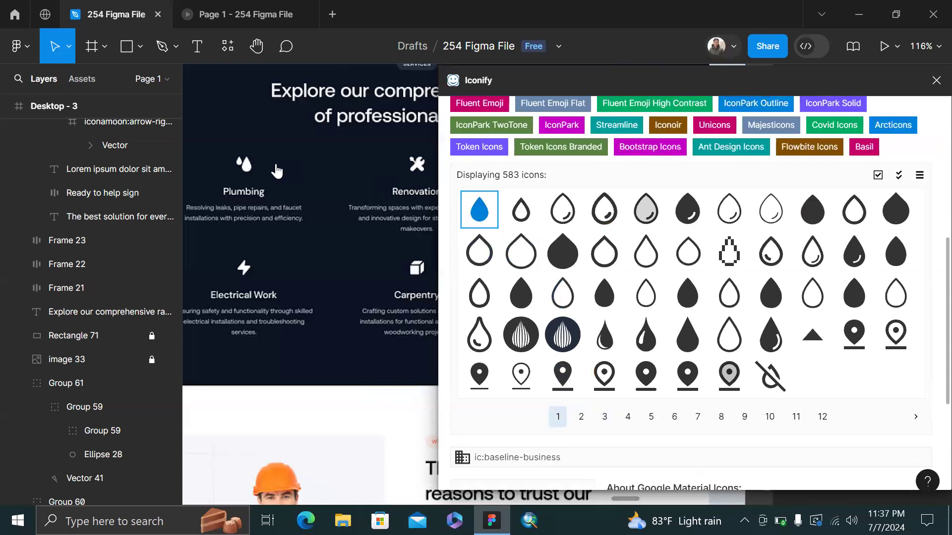
{"action": "scroll", "coordinate": [277, 171], "scroll_direction": "up", "scroll_amount": 3}
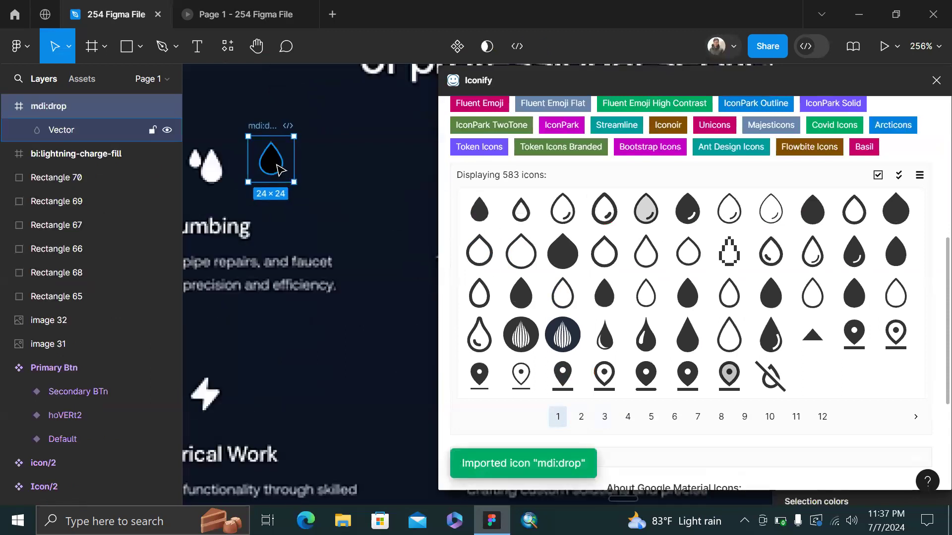
{"action": "scroll", "coordinate": [277, 170], "scroll_direction": "up", "scroll_amount": 3}
{"action": "scroll", "coordinate": [278, 170], "scroll_direction": "up", "scroll_amount": 3}
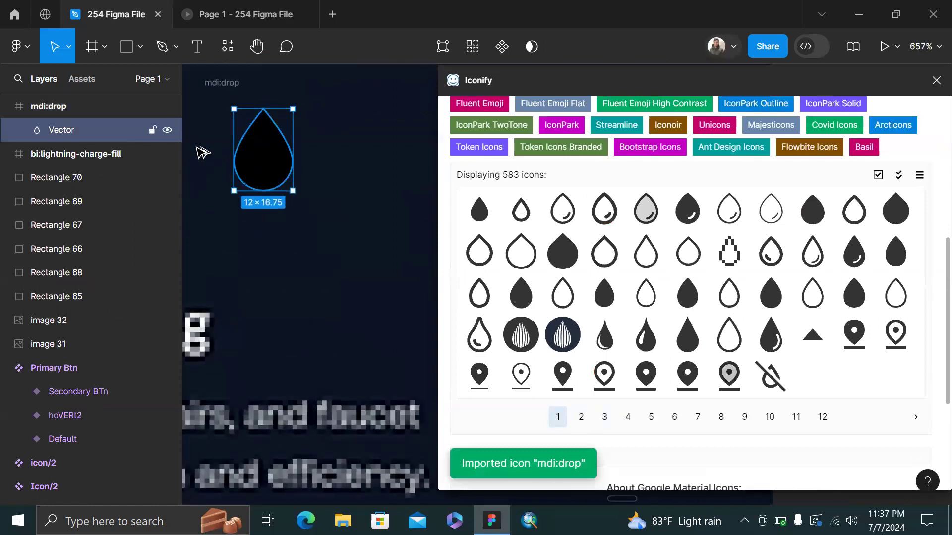
Duplicate the drop, shrink the copy, and place it inside the mdi:drop frame
{"action": "left_click_drag", "start_coordinate": [278, 170], "coordinate": [199, 153]}
{"action": "scroll", "coordinate": [232, 177], "scroll_direction": "left", "scroll_amount": 2}
{"action": "scroll", "coordinate": [232, 177], "scroll_direction": "left", "scroll_amount": 2}
{"action": "left_click_drag", "start_coordinate": [316, 191], "coordinate": [290, 158]}
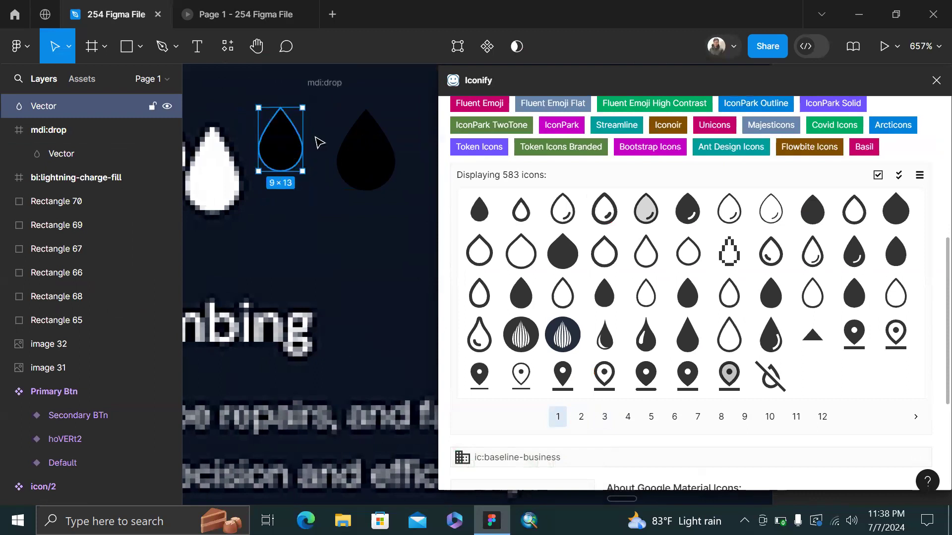
{"action": "key", "text": "ctrl+z"}
{"action": "key", "text": "ctrl+z"}
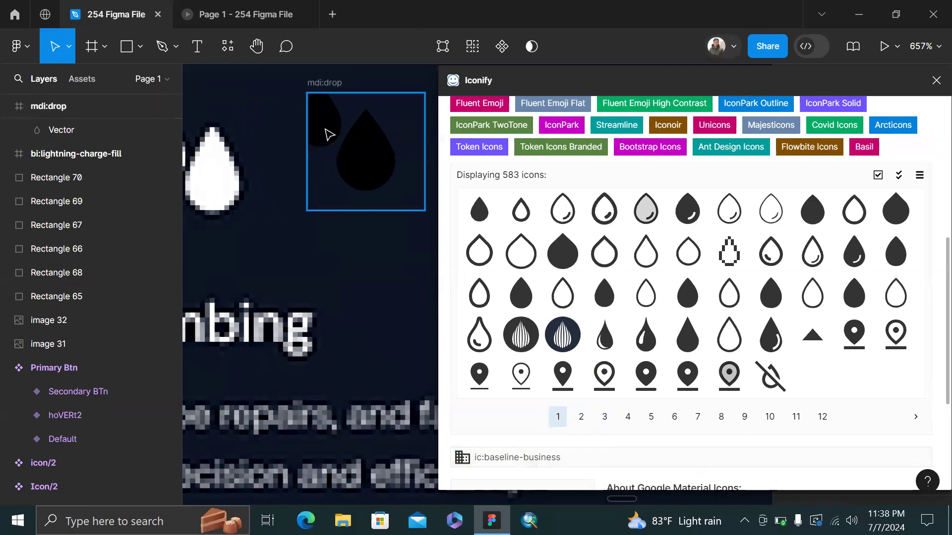
{"action": "left_click", "coordinate": [328, 134]}
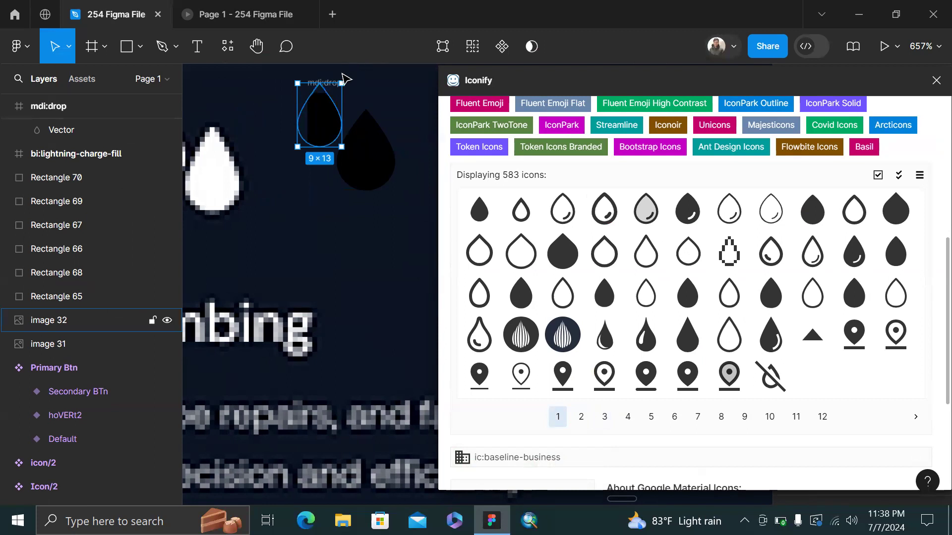
Select the whole mdi:drop frame and close the Iconify plugin
{"action": "scroll", "coordinate": [342, 79], "scroll_direction": "up", "scroll_amount": 3}
{"action": "scroll", "coordinate": [308, 95], "scroll_direction": "up", "scroll_amount": 3}
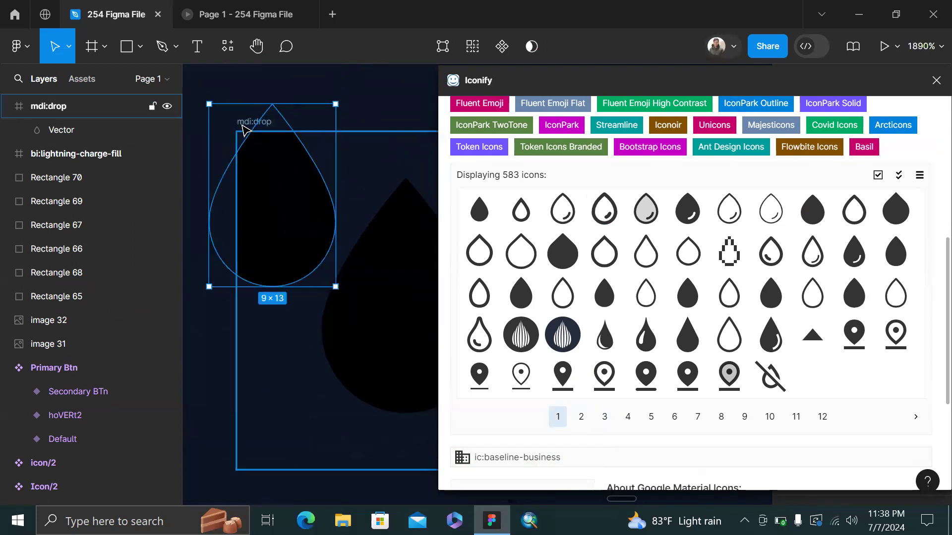
{"action": "left_click", "coordinate": [318, 134]}
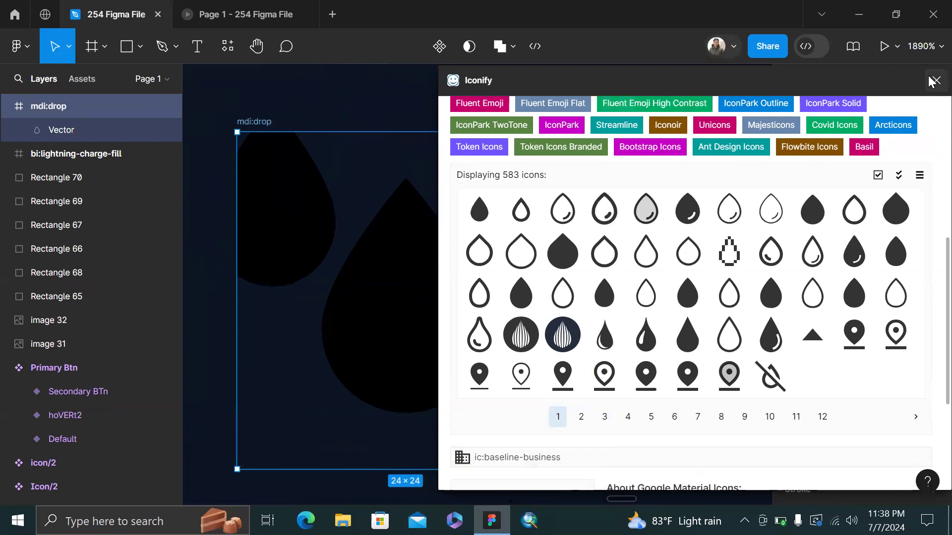
{"action": "left_click", "coordinate": [933, 81]}
Turn off Clip content on the mdi:drop frame so the small drop shows
{"action": "left_click", "coordinate": [791, 238]}
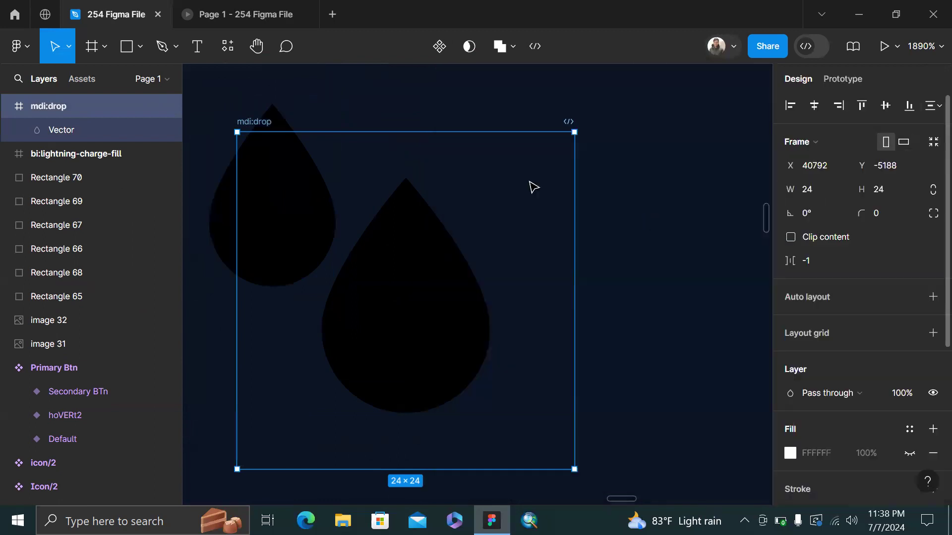
{"action": "left_click", "coordinate": [589, 127]}
{"action": "scroll", "coordinate": [589, 127], "scroll_direction": "down", "scroll_amount": 3, "text": "ctrl"}
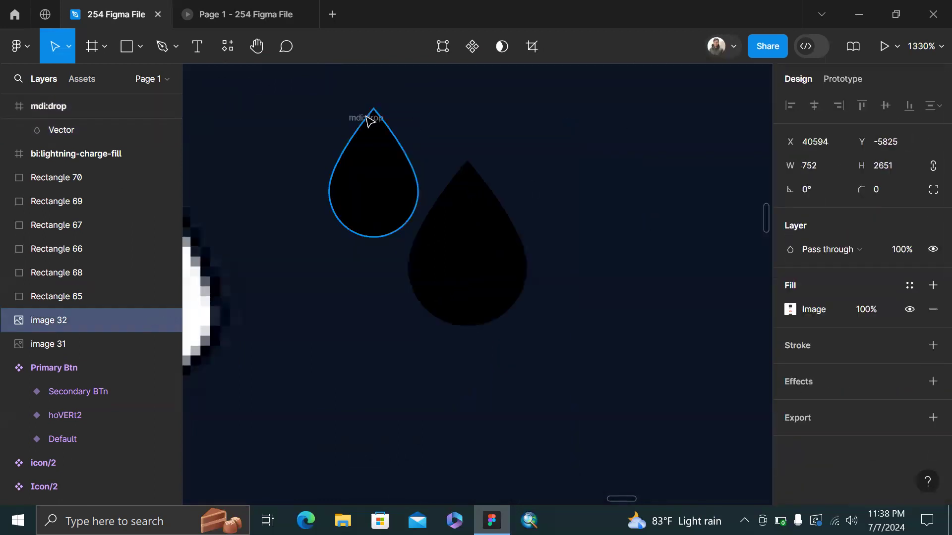
{"action": "left_click", "coordinate": [367, 121]}
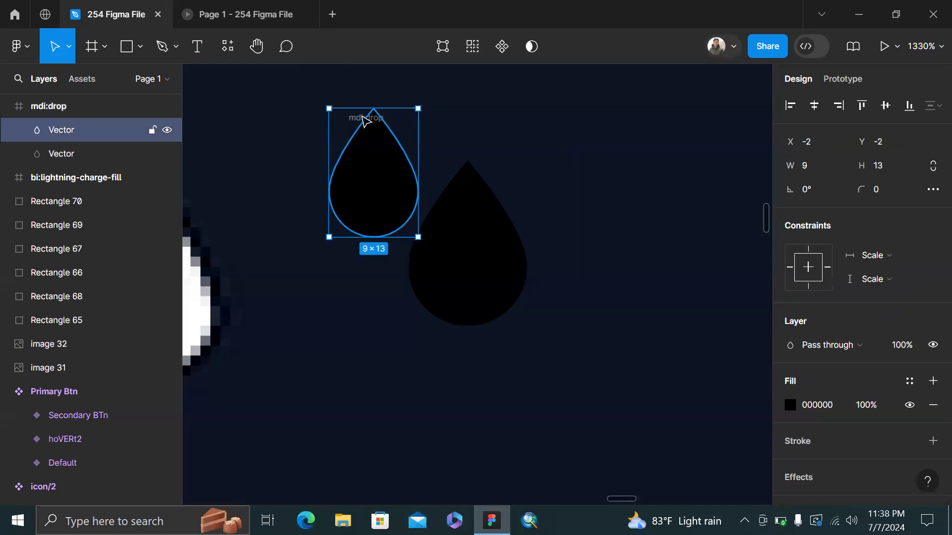
Set the selection colour of both drops to F9F9F9
{"action": "double_click", "coordinate": [79, 106]}
{"action": "scroll", "coordinate": [819, 297], "scroll_direction": "down", "scroll_amount": 1}
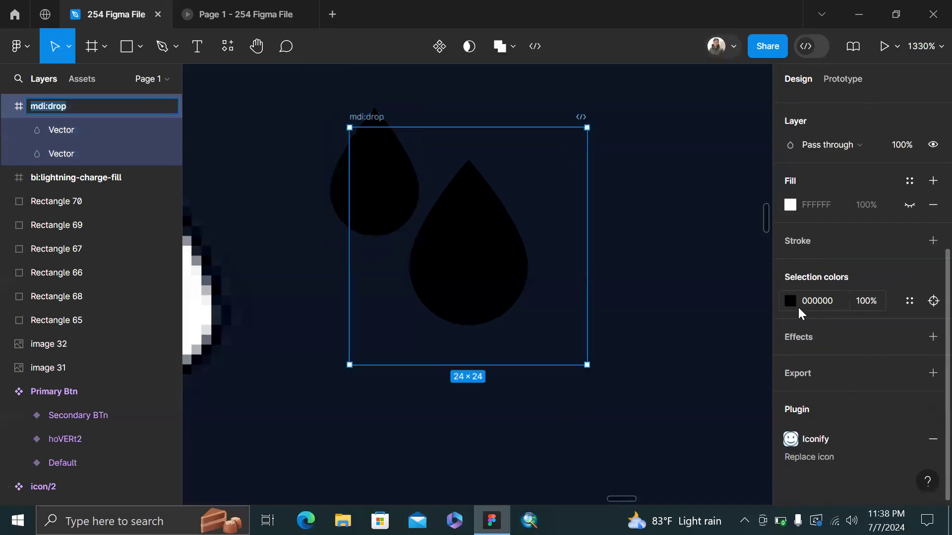
{"action": "left_click", "coordinate": [814, 301]}
{"action": "type", "text": "f9f9f9"}
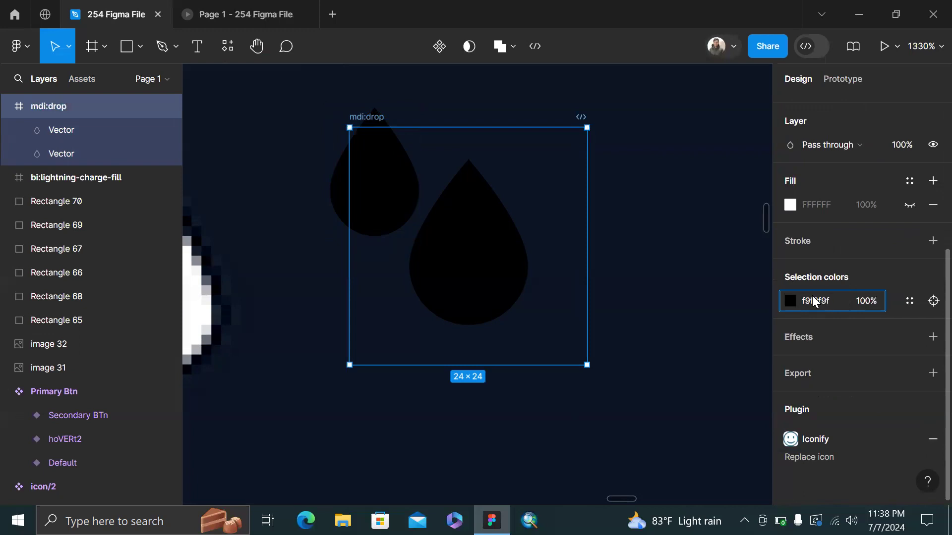
{"action": "key", "text": "Return"}
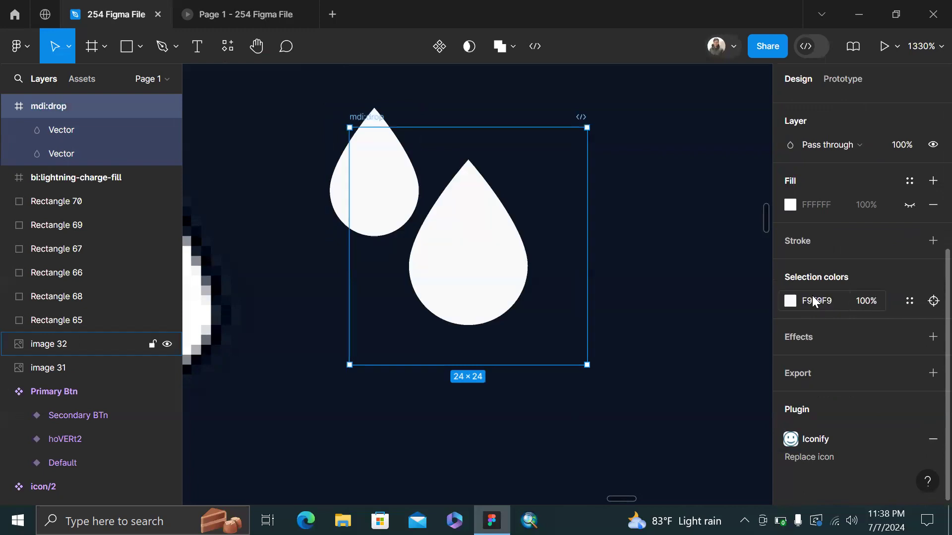
{"action": "scroll", "coordinate": [550, 263], "scroll_direction": "down", "scroll_amount": 3, "text": "ctrl"}
{"action": "scroll", "coordinate": [554, 267], "scroll_direction": "down", "scroll_amount": 3, "text": "ctrl"}
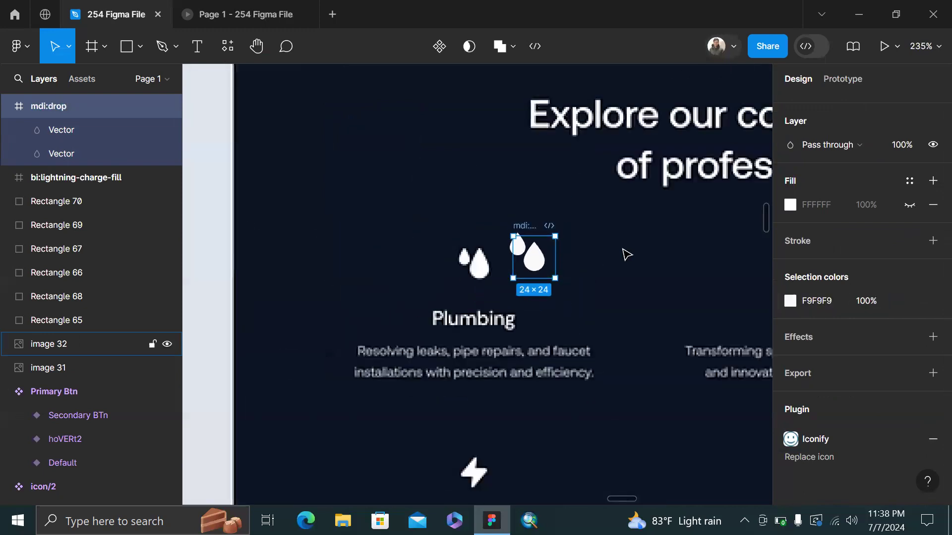
Deselect the icon and relaunch Iconify with Ctrl+Alt+P
{"action": "left_click", "coordinate": [623, 253]}
{"action": "scroll", "coordinate": [540, 259], "scroll_direction": "right", "scroll_amount": 2}
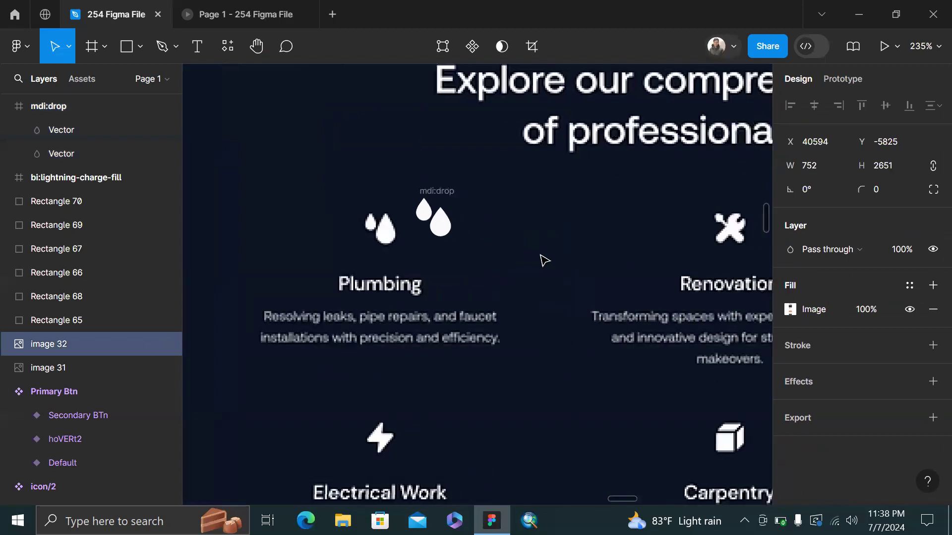
{"action": "scroll", "coordinate": [540, 259], "scroll_direction": "right", "scroll_amount": 3}
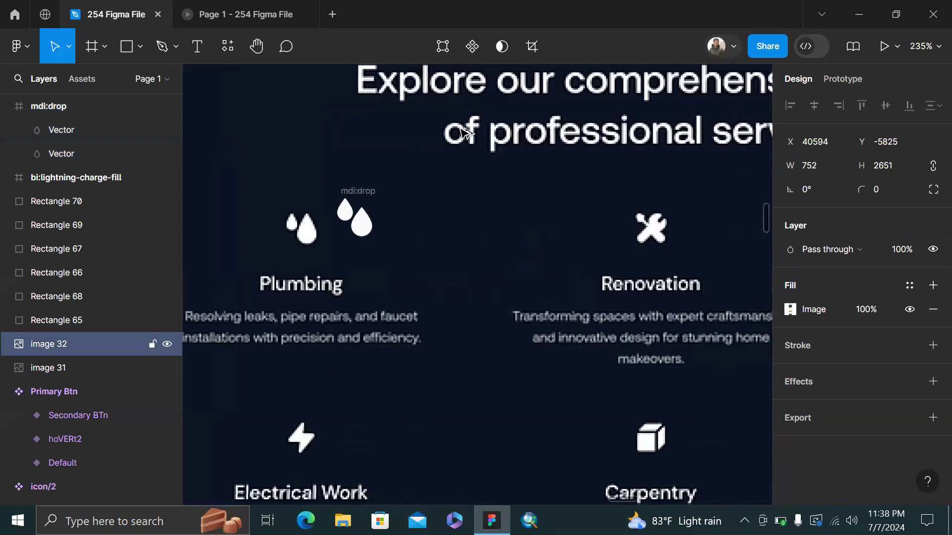
{"action": "key", "text": "ctrl+alt+p"}
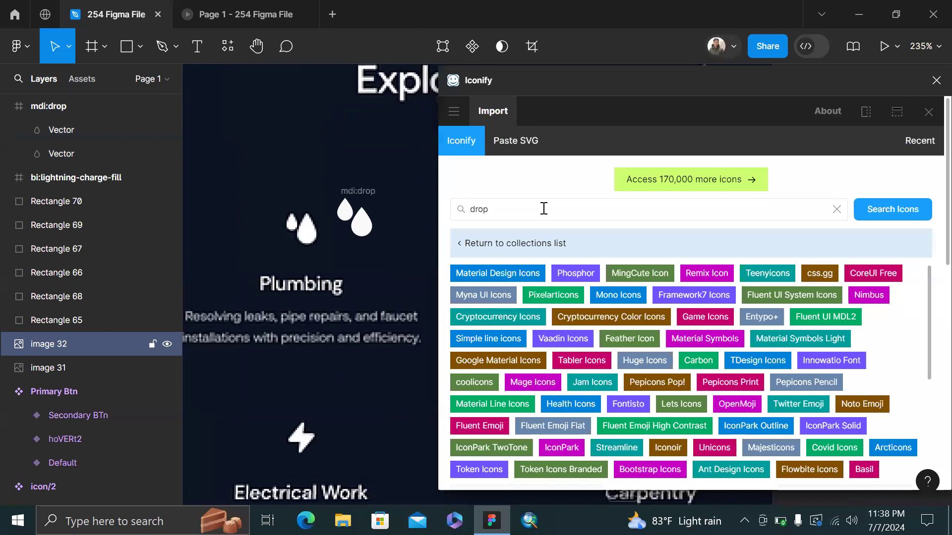
Search Iconify for 'settings' icons
{"action": "type", "text": "ettings"}
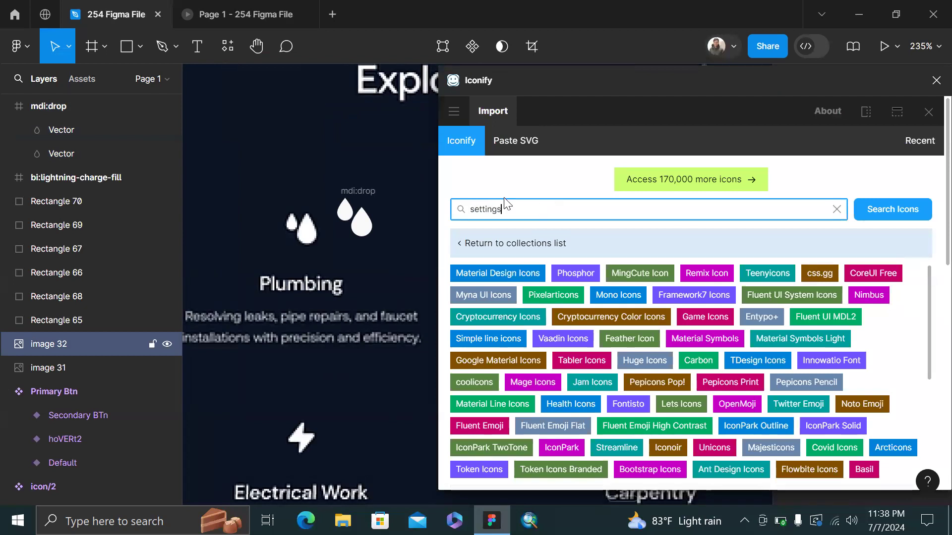
{"action": "key", "text": "Return"}
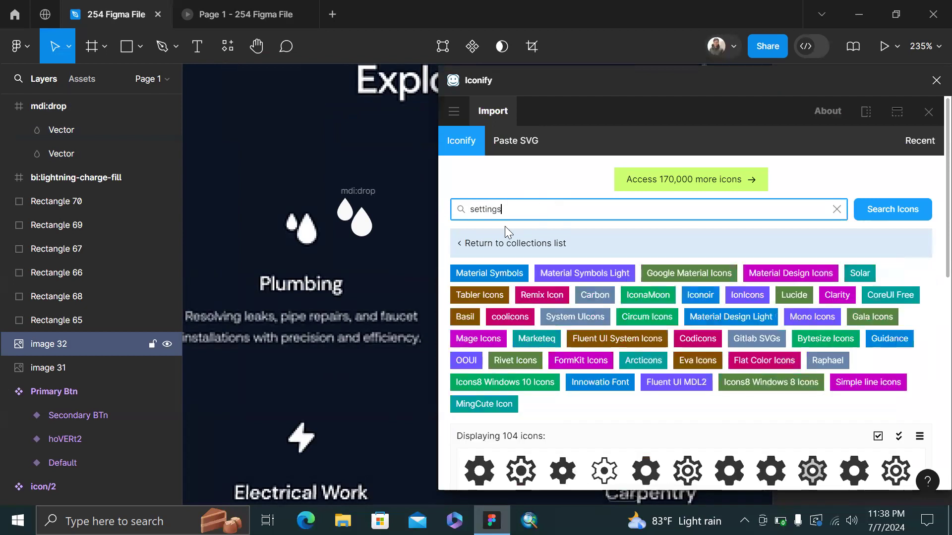
{"action": "scroll", "coordinate": [414, 242], "scroll_direction": "right", "scroll_amount": 3}
{"action": "scroll", "coordinate": [409, 242], "scroll_direction": "right", "scroll_amount": 2}
{"action": "scroll", "coordinate": [342, 248], "scroll_direction": "right", "scroll_amount": 3}
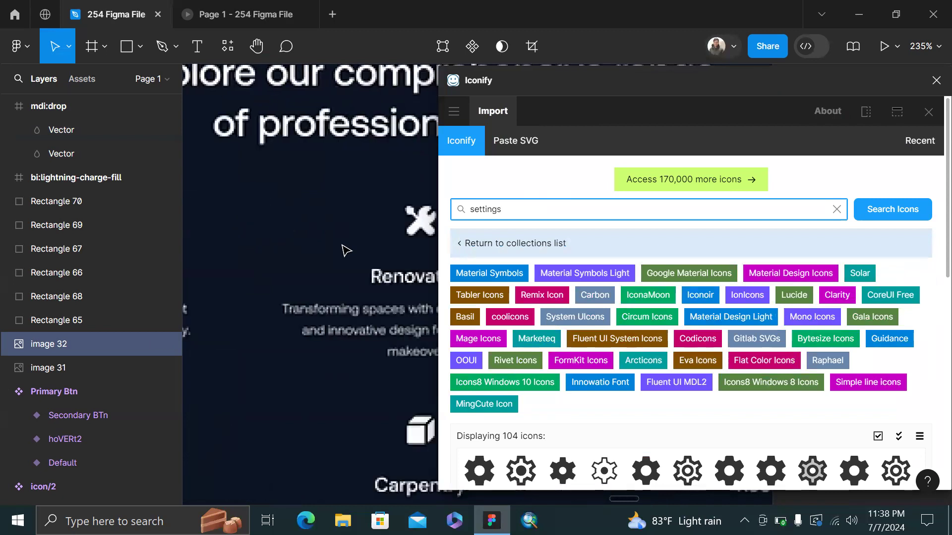
{"action": "scroll", "coordinate": [346, 251], "scroll_direction": "right", "scroll_amount": 3}
{"action": "scroll", "coordinate": [655, 259], "scroll_direction": "down", "scroll_amount": 4}
{"action": "scroll", "coordinate": [655, 322], "scroll_direction": "down", "scroll_amount": 1}
{"action": "scroll", "coordinate": [655, 396], "scroll_direction": "down", "scroll_amount": 3}
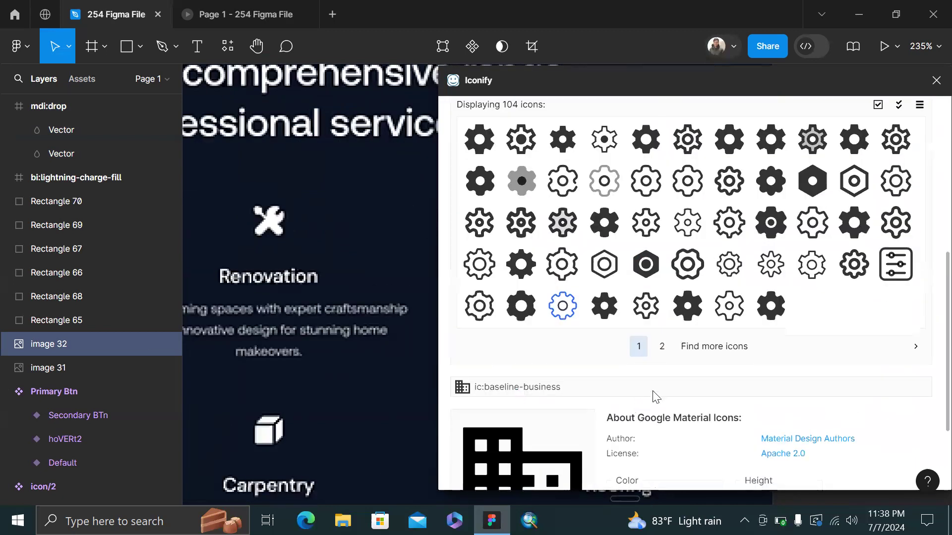
Browse settings results through pages 2, 3 and 4, then select the search term
{"action": "left_click", "coordinate": [660, 356]}
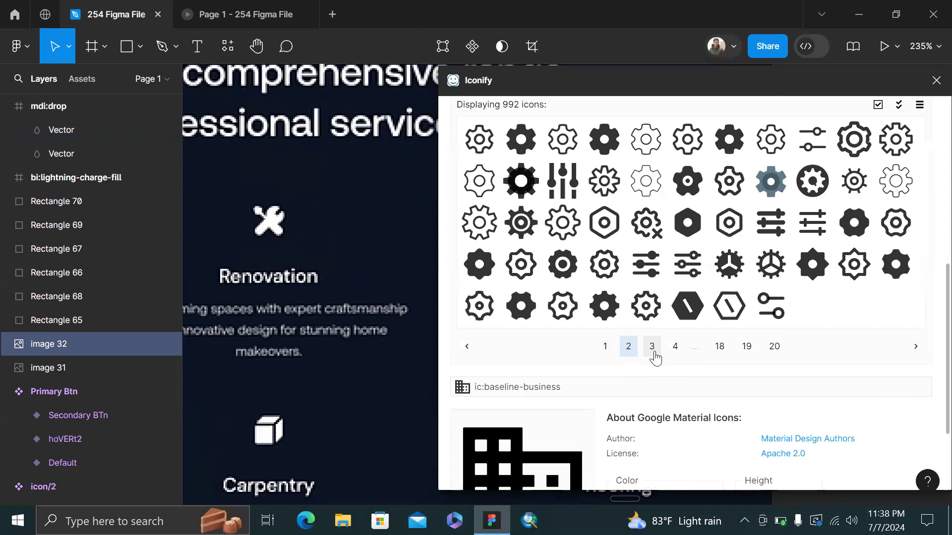
{"action": "left_click", "coordinate": [652, 347]}
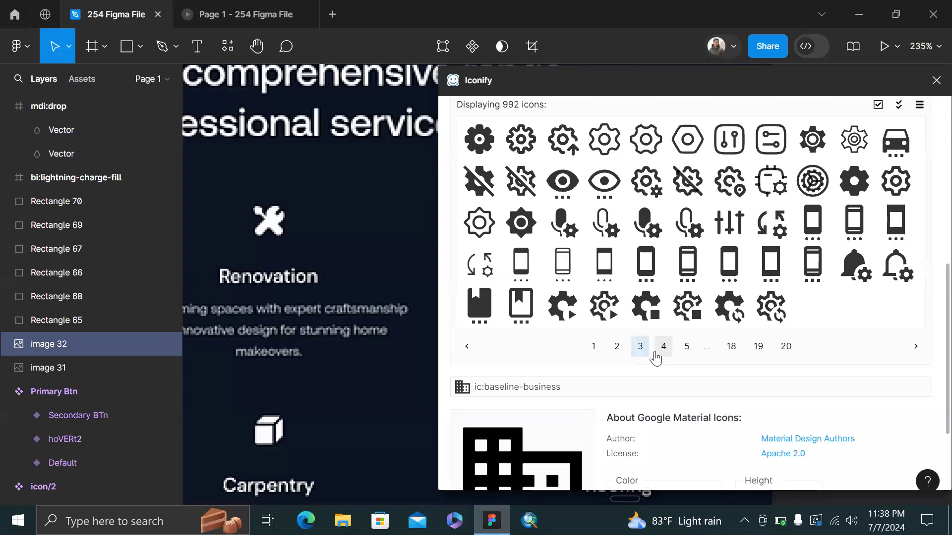
{"action": "left_click", "coordinate": [655, 352]}
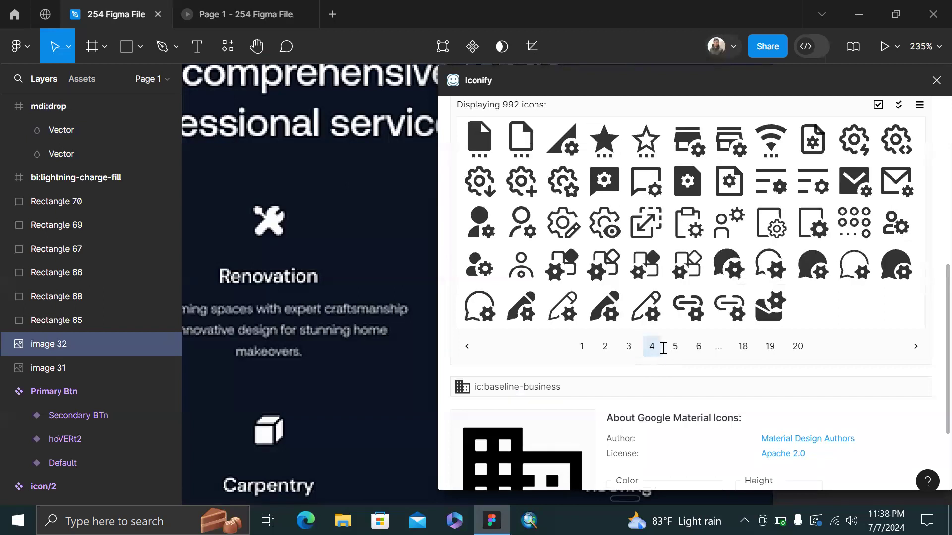
{"action": "scroll", "coordinate": [649, 260], "scroll_direction": "up", "scroll_amount": 5}
{"action": "scroll", "coordinate": [652, 257], "scroll_direction": "up", "scroll_amount": 3}
{"action": "left_click", "coordinate": [564, 204]}
{"action": "key", "text": "ctrl+a"}
Enter 'tool' in Iconify, load google.com in a new Chrome tab, and toggle Google Lens
{"action": "type", "text": "t"}
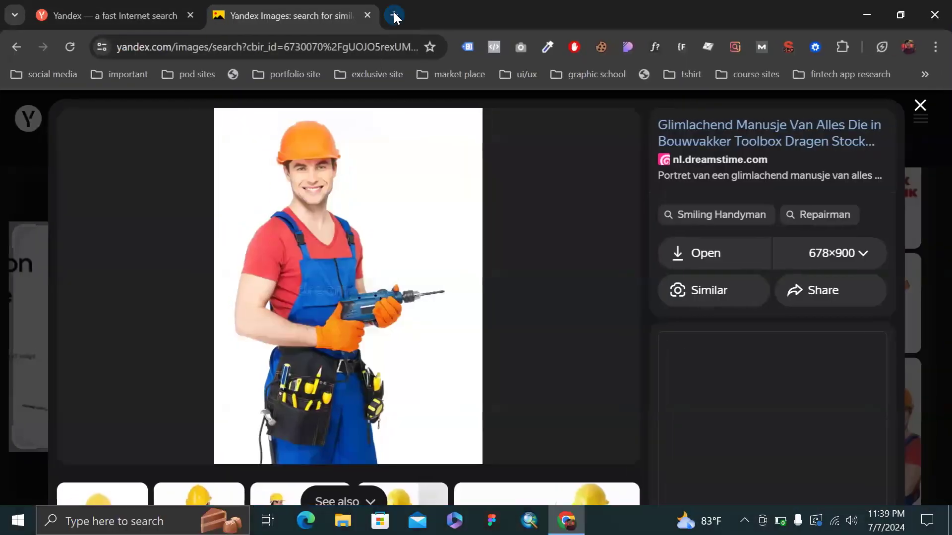
{"action": "left_click", "coordinate": [394, 16]}
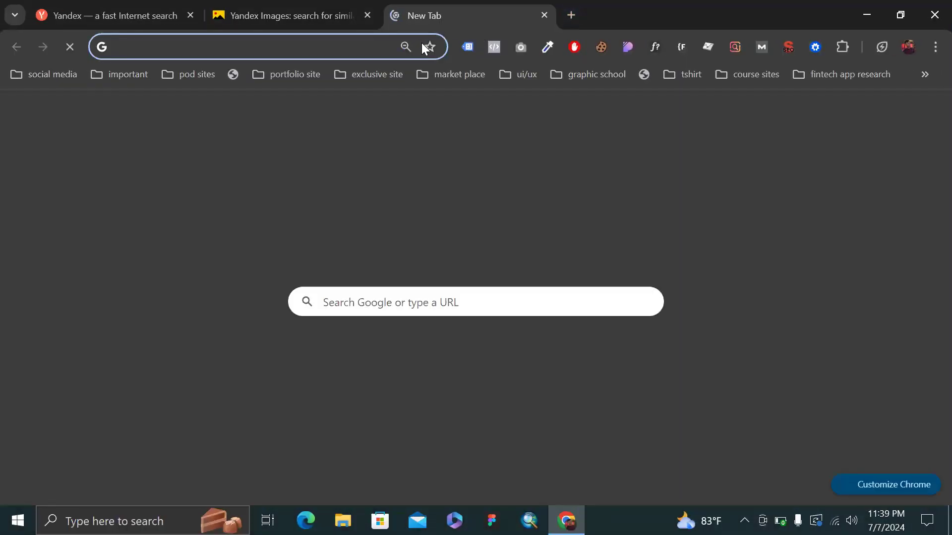
{"action": "type", "text": "google.com"}
{"action": "key", "text": "Return"}
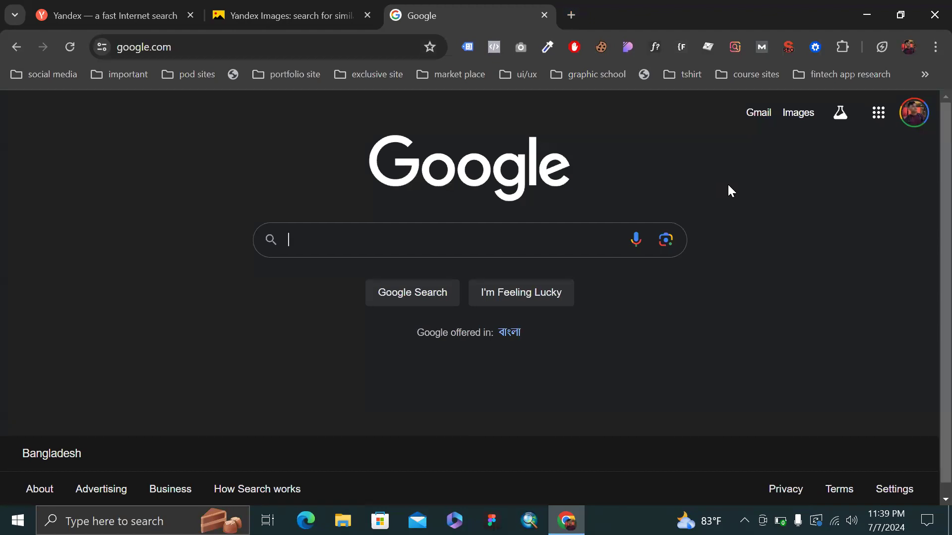
{"action": "left_click", "coordinate": [666, 240]}
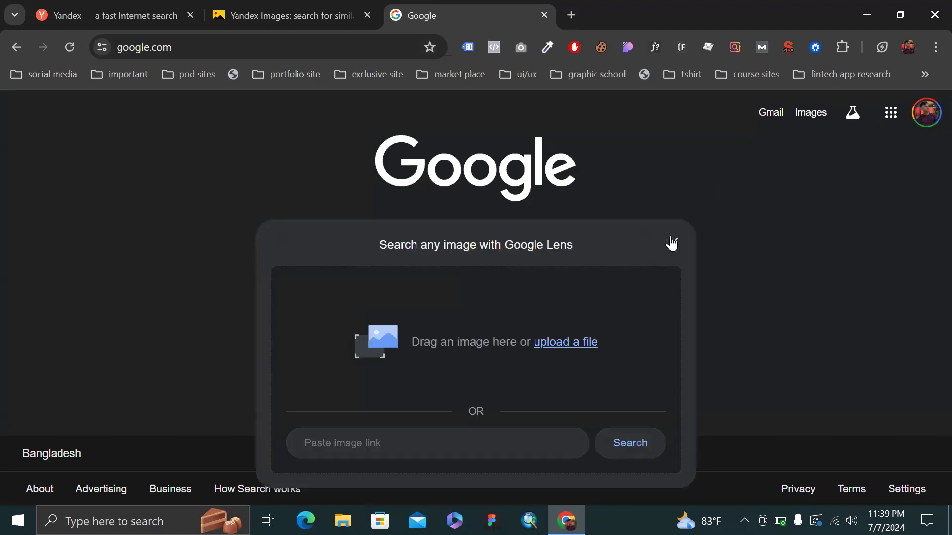
{"action": "left_click", "coordinate": [875, 218]}
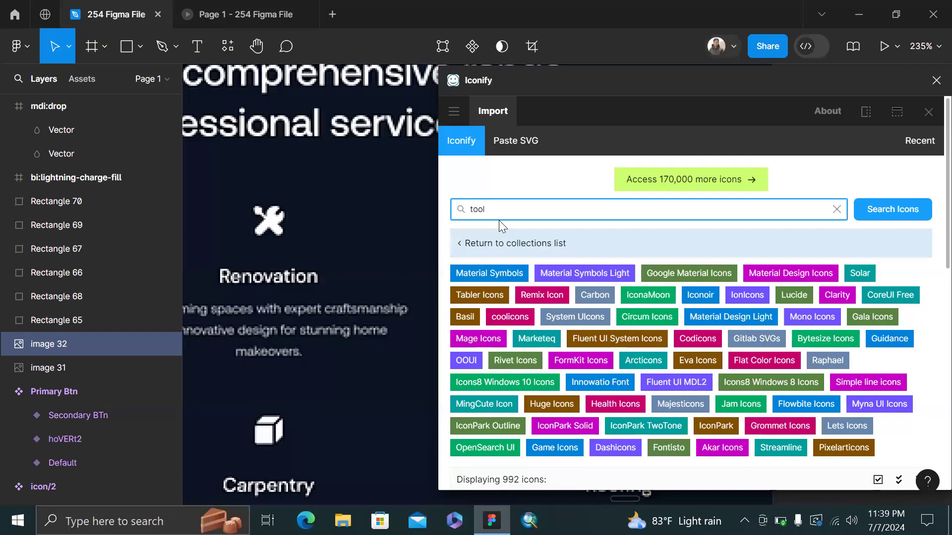
Search 'toolbar', then 'screw driver', and pick a wrench-and-screwdriver icon from results
{"action": "key", "text": "Return"}
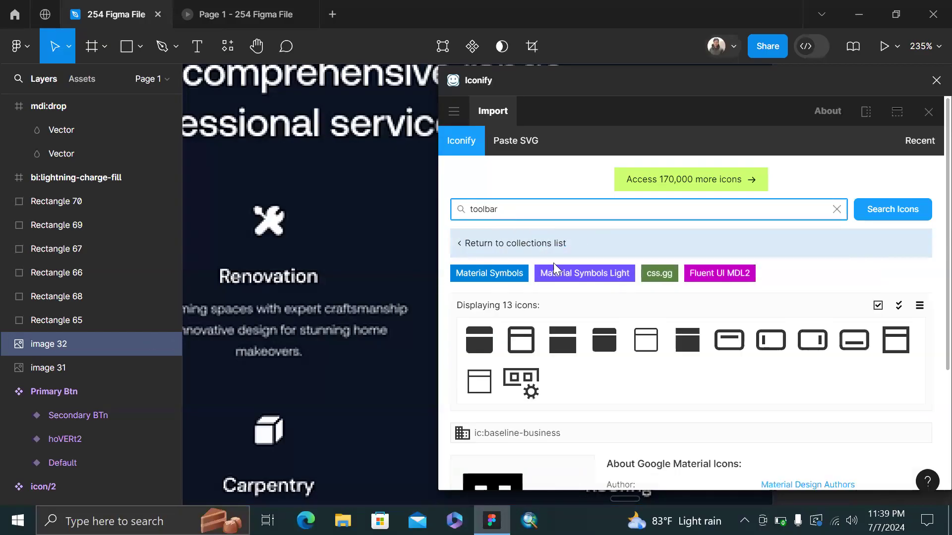
{"action": "scroll", "coordinate": [614, 385], "scroll_direction": "down", "scroll_amount": 1}
{"action": "double_click", "coordinate": [506, 137]}
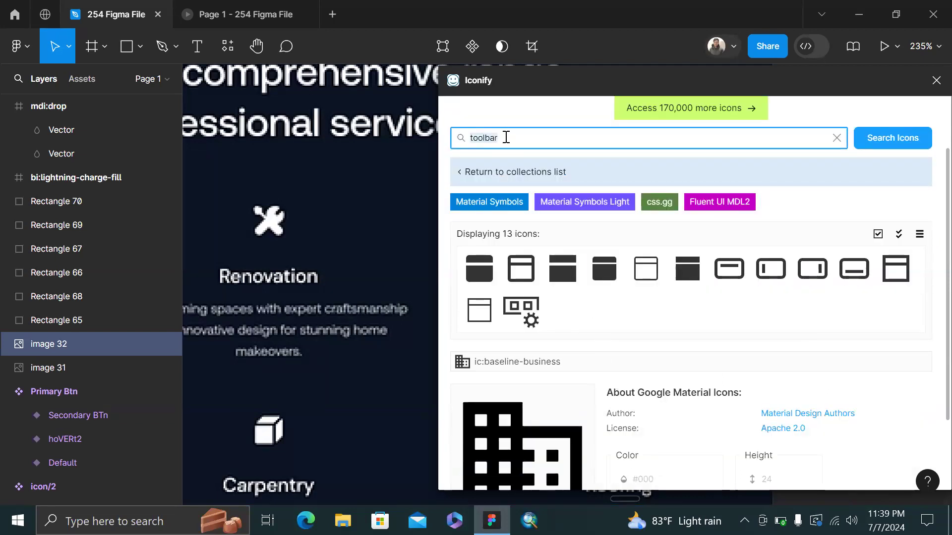
{"action": "type", "text": "screw driv"}
{"action": "type", "text": "er"}
{"action": "key", "text": "Return"}
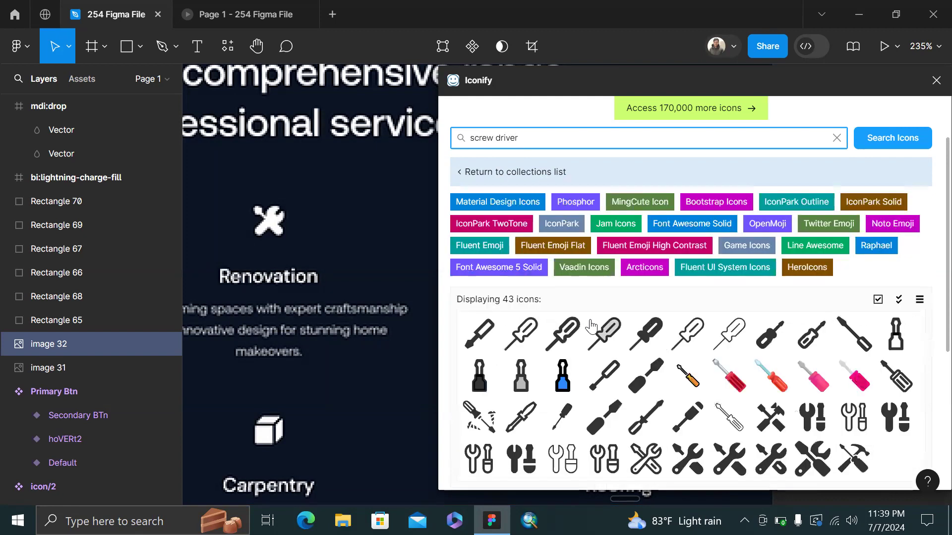
{"action": "scroll", "coordinate": [669, 351], "scroll_direction": "down", "scroll_amount": 1}
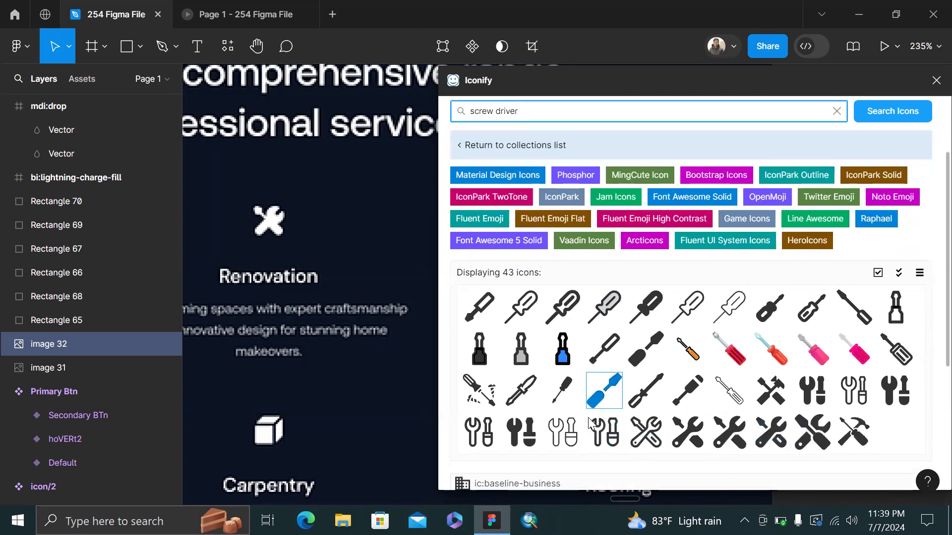
{"action": "left_click", "coordinate": [688, 431]}
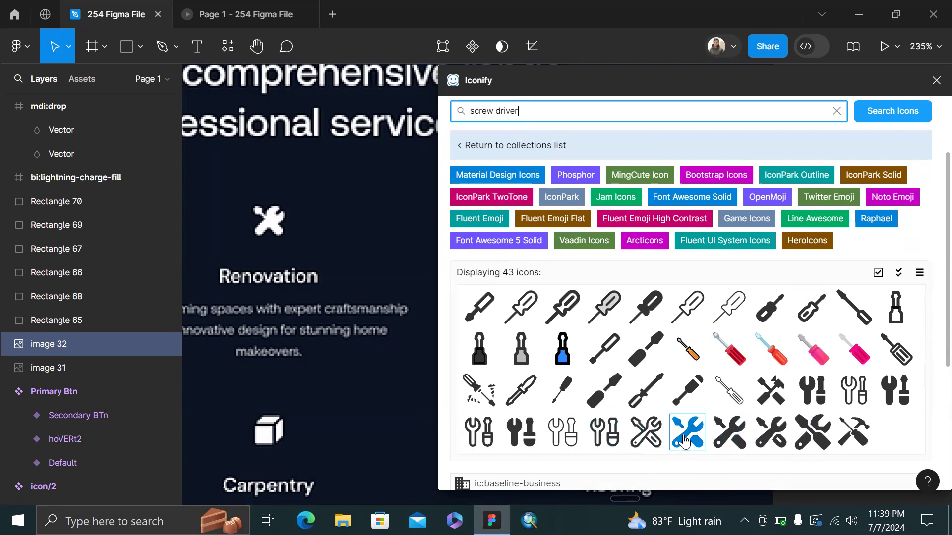
Import the outline wrench-and-screwdriver icon, then delete it
{"action": "mouse_move", "coordinate": [646, 431]}
{"action": "left_mouse_down"}
{"action": "mouse_move", "coordinate": [396, 276]}
{"action": "mouse_move", "coordinate": [402, 283]}
{"action": "left_mouse_up"}
{"action": "scroll", "coordinate": [395, 272], "scroll_direction": "up", "scroll_amount": 5}
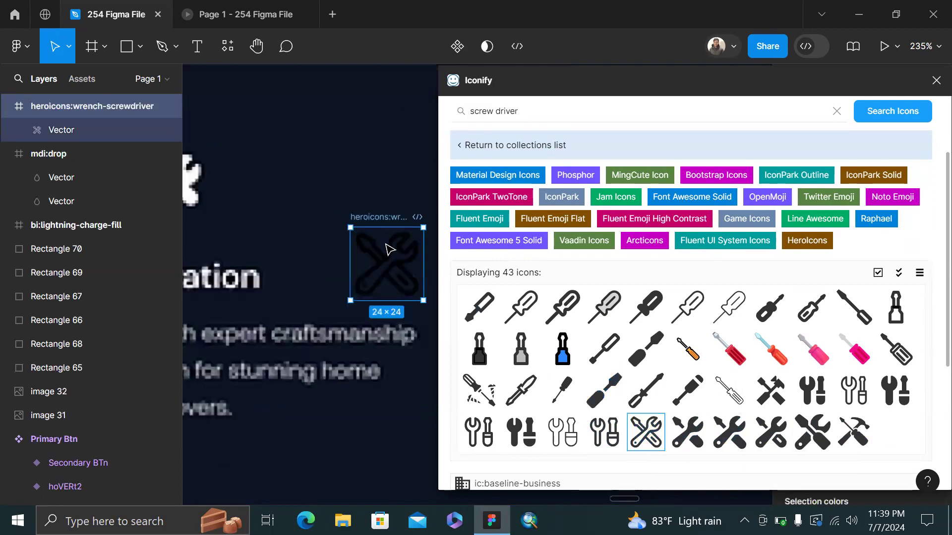
{"action": "left_click", "coordinate": [388, 259]}
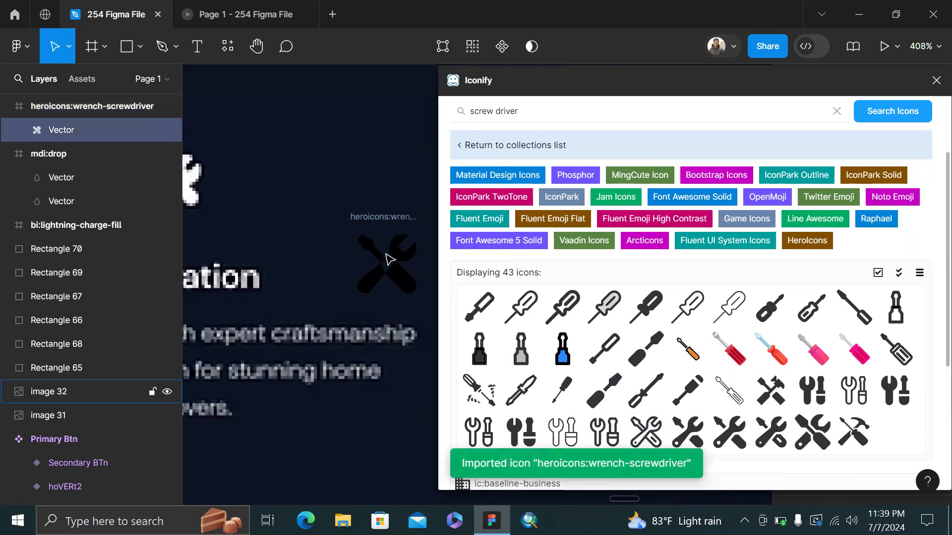
{"action": "key", "text": "Escape"}
{"action": "scroll", "coordinate": [365, 220], "scroll_direction": "up", "scroll_amount": 4}
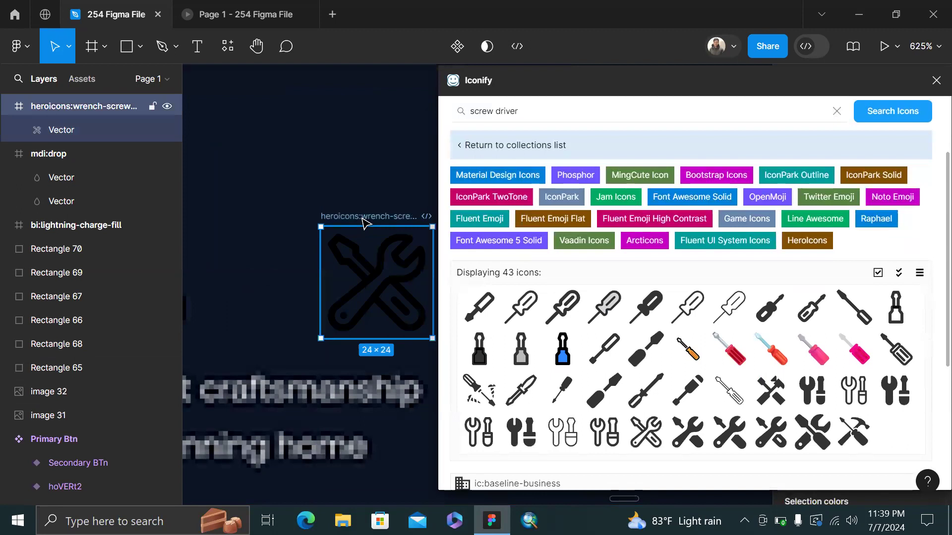
{"action": "key", "text": "Delete"}
Import the heroicons wrench-screwdriver-16-solid icon and close Iconify
{"action": "left_click", "coordinate": [604, 390]}
{"action": "scroll", "coordinate": [643, 385], "scroll_direction": "down", "scroll_amount": 3}
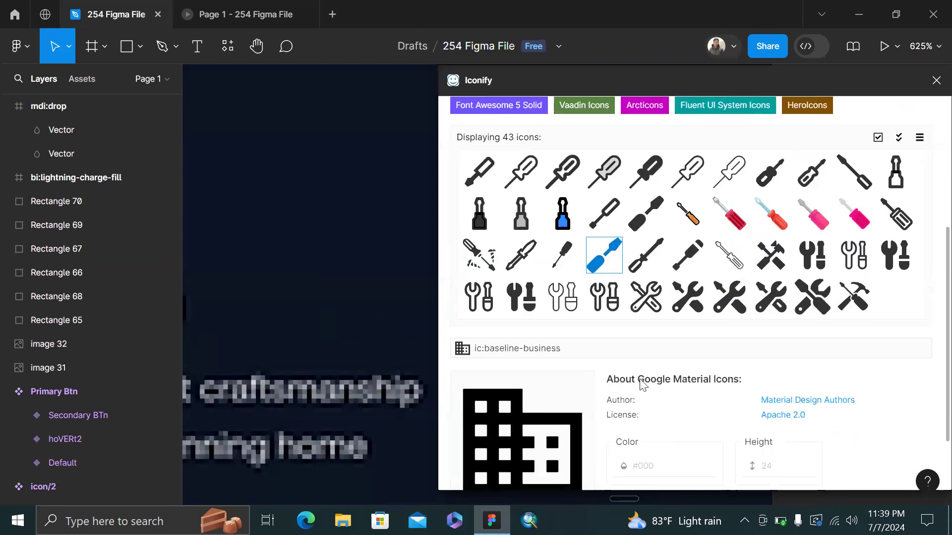
{"action": "scroll", "coordinate": [670, 336], "scroll_direction": "up", "scroll_amount": 2}
{"action": "left_click", "coordinate": [689, 346]}
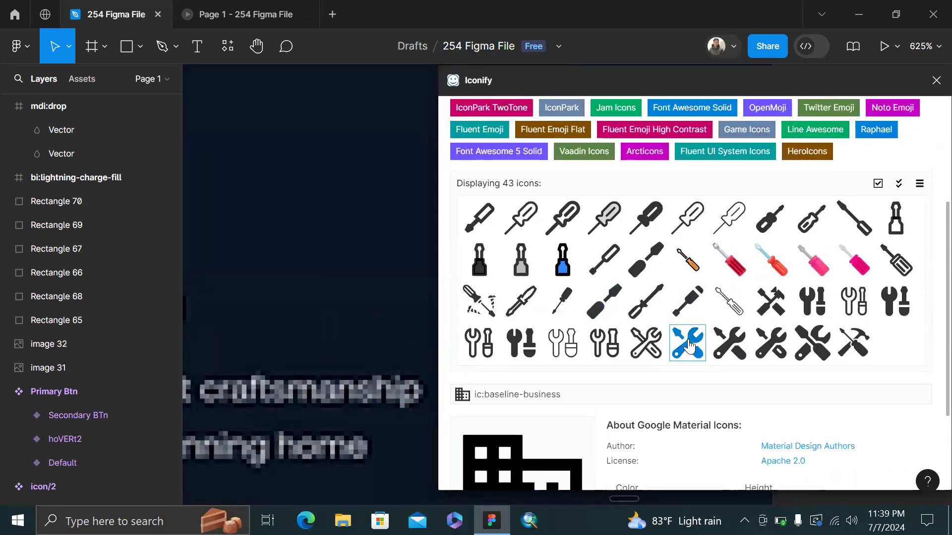
{"action": "left_click_drag", "start_coordinate": [687, 343], "coordinate": [354, 266]}
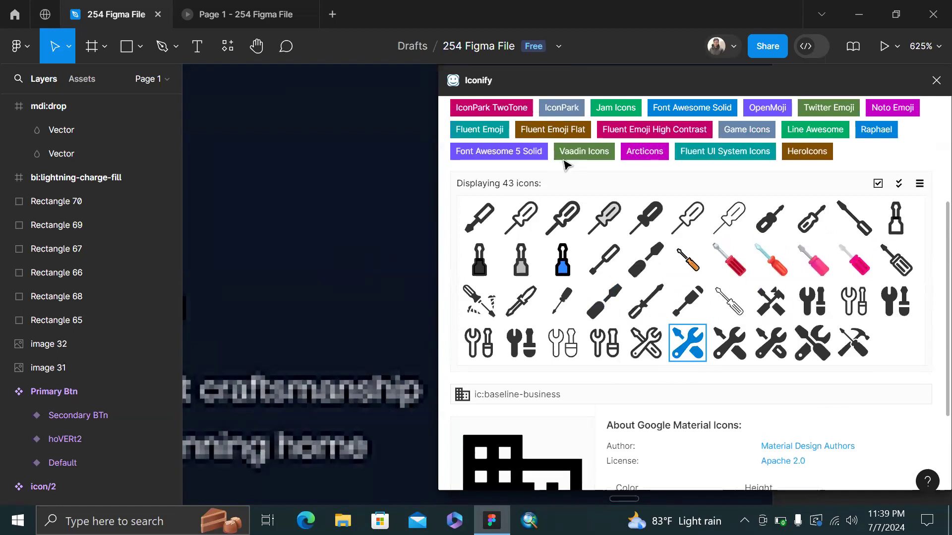
{"action": "left_click", "coordinate": [935, 82]}
Recolour the wrench icon to F9F9F9
{"action": "scroll", "coordinate": [862, 249], "scroll_direction": "down", "scroll_amount": 3}
{"action": "left_click", "coordinate": [827, 385]}
{"action": "type", "text": "f9f9f9"}
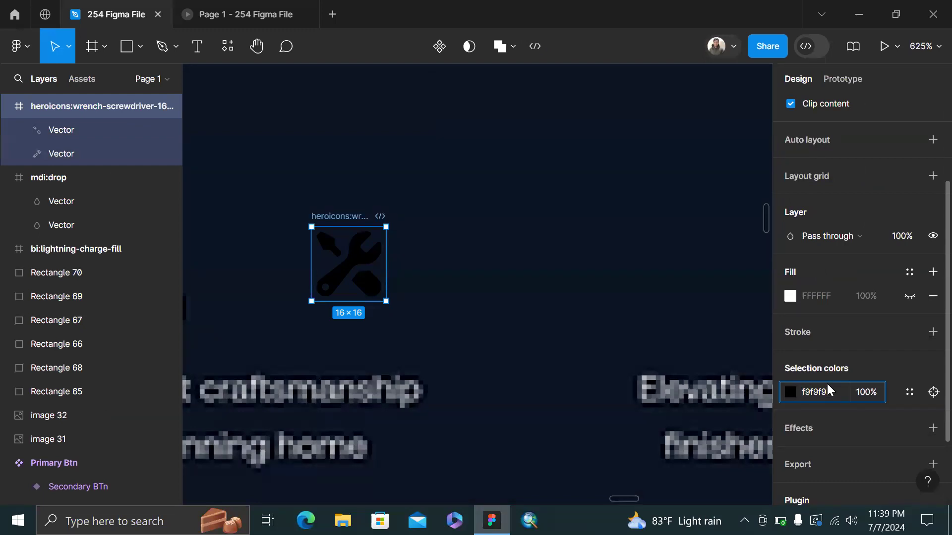
{"action": "key", "text": "Return"}
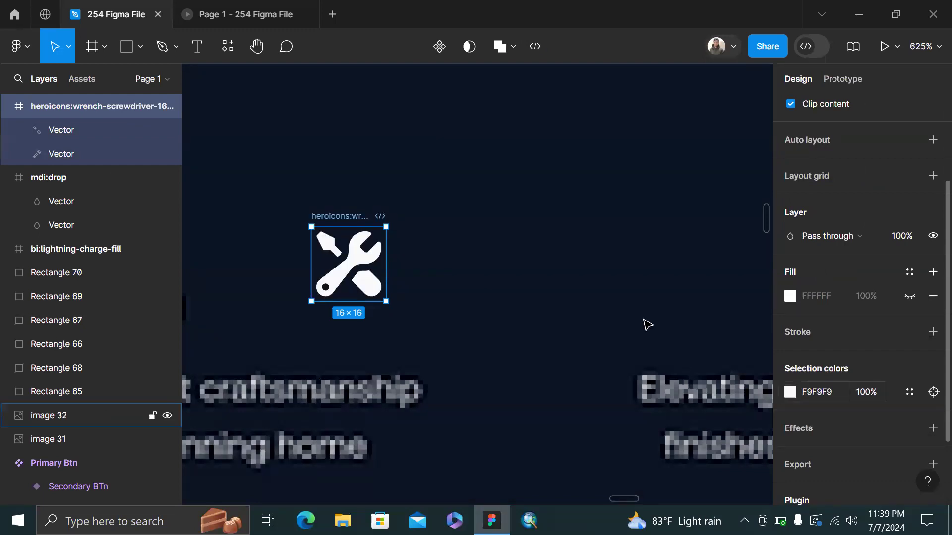
{"action": "scroll", "coordinate": [648, 325], "scroll_direction": "down", "scroll_amount": 5}
{"action": "scroll", "coordinate": [649, 325], "scroll_direction": "down", "scroll_amount": 5}
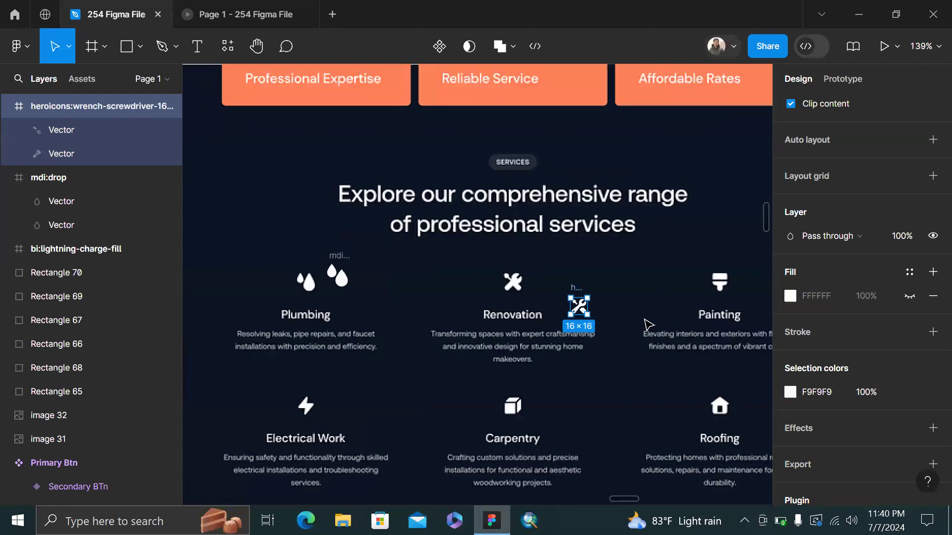
{"action": "key", "text": "Escape"}
Move the wrench icon level with the mdi:drop icon and relaunch Iconify
{"action": "scroll", "coordinate": [390, 275], "scroll_direction": "up", "scroll_amount": 1}
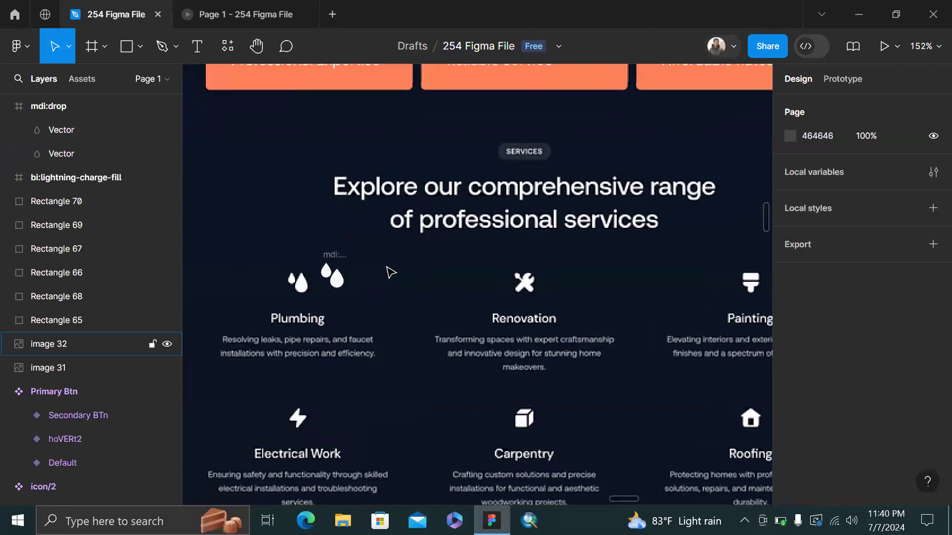
{"action": "left_click", "coordinate": [391, 272]}
{"action": "scroll", "coordinate": [391, 272], "scroll_direction": "up", "scroll_amount": 1}
{"action": "scroll", "coordinate": [390, 272], "scroll_direction": "up", "scroll_amount": 8}
{"action": "key", "text": "shift+Tab"}
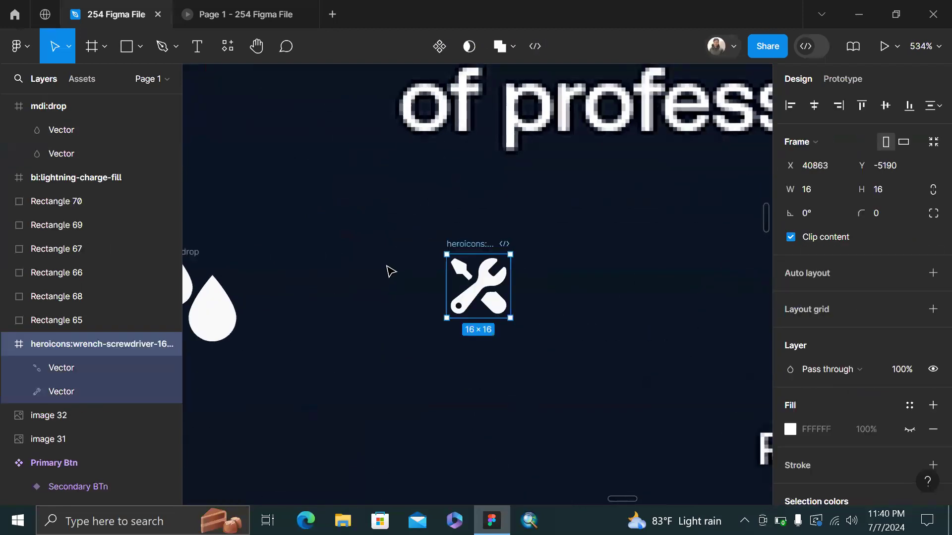
{"action": "scroll", "coordinate": [391, 269], "scroll_direction": "down", "scroll_amount": 2}
{"action": "left_click_drag", "start_coordinate": [463, 249], "coordinate": [392, 255]}
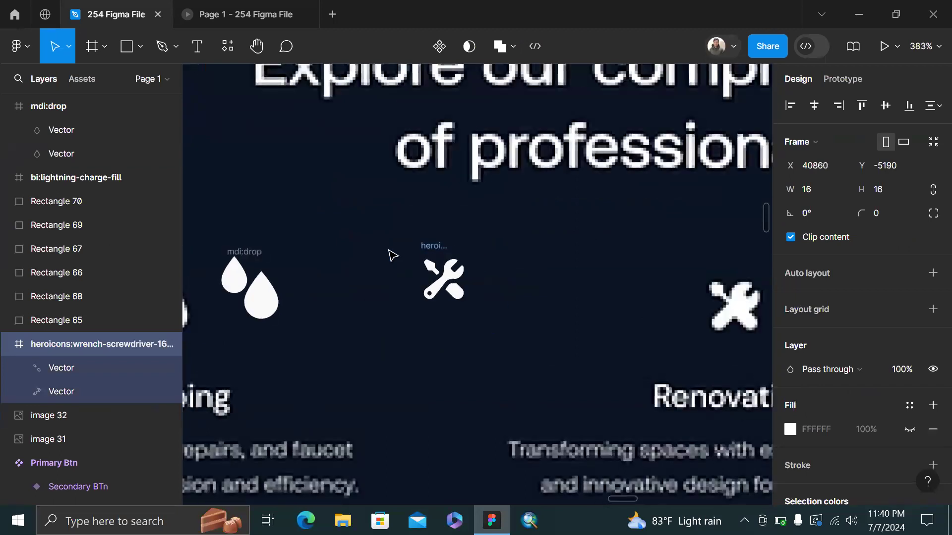
{"action": "scroll", "coordinate": [389, 256], "scroll_direction": "down", "scroll_amount": 2}
{"action": "scroll", "coordinate": [496, 258], "scroll_direction": "down", "scroll_amount": 3}
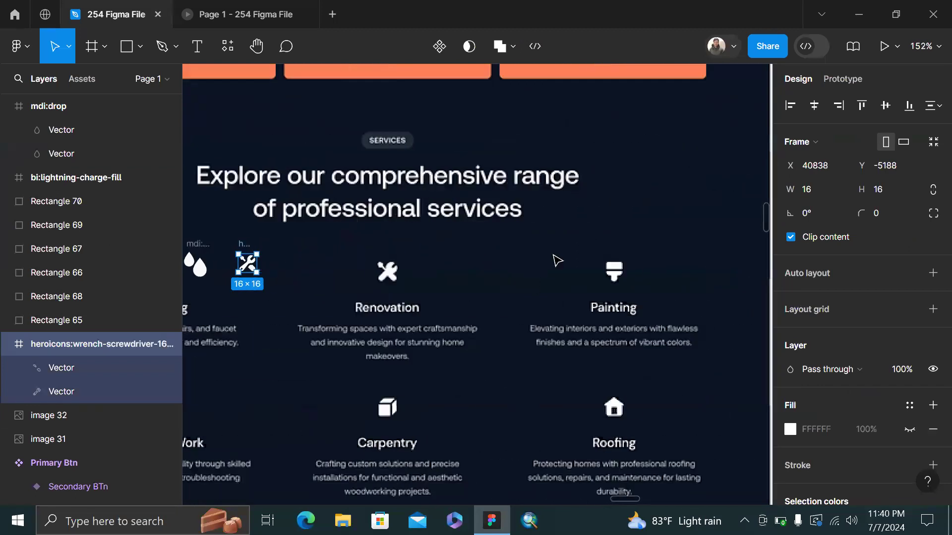
{"action": "scroll", "coordinate": [561, 260], "scroll_direction": "up", "scroll_amount": 2}
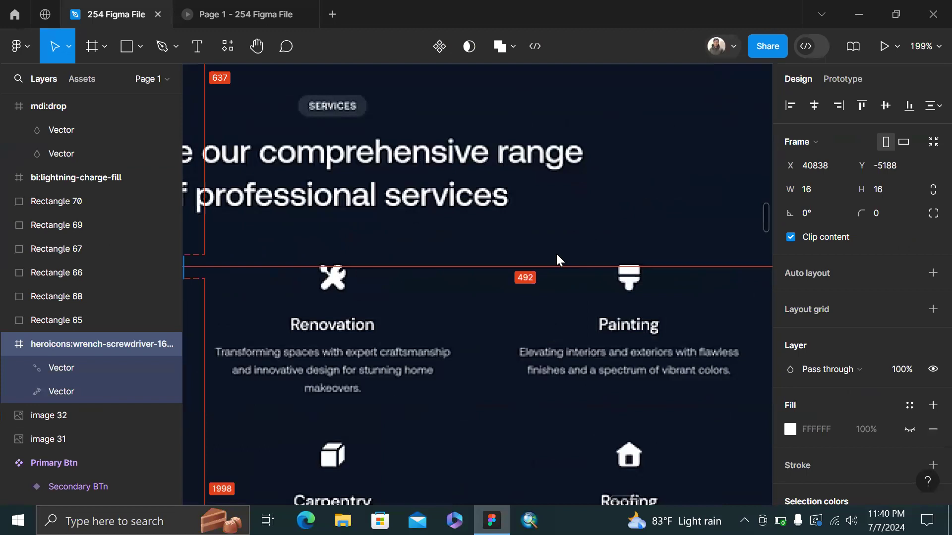
{"action": "key", "text": "ctrl+alt+p"}
Search Iconify for 'paint brush' icons
{"action": "double_click", "coordinate": [580, 214]}
{"action": "key", "text": "ctrl+a"}
{"action": "type", "text": "pai"}
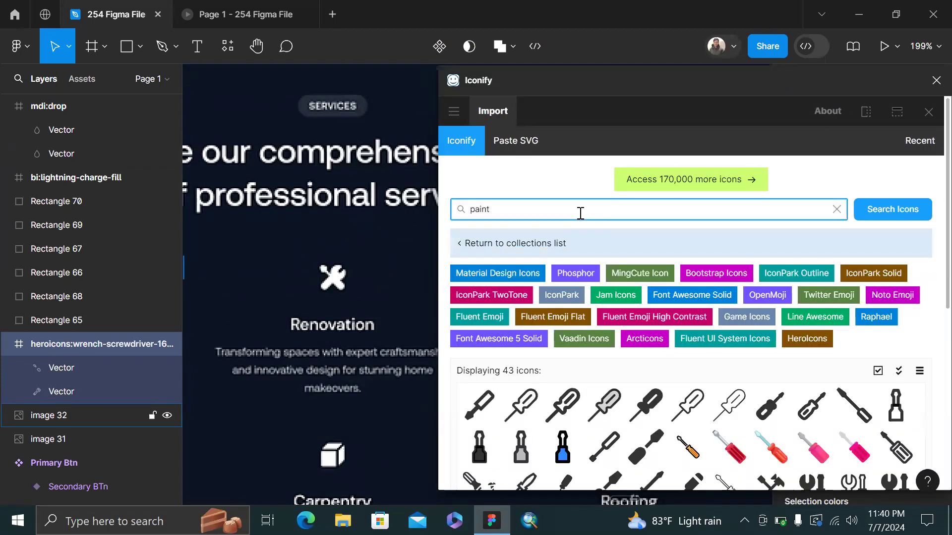
{"action": "scroll", "coordinate": [593, 367], "scroll_direction": "down", "scroll_amount": 3}
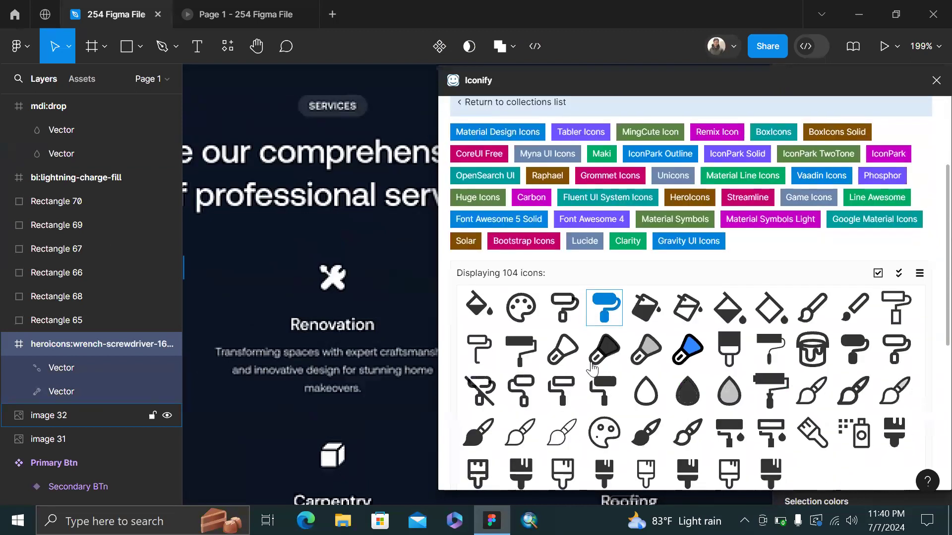
{"action": "scroll", "coordinate": [580, 323], "scroll_direction": "up", "scroll_amount": 3}
{"action": "type", "text": "brush"}
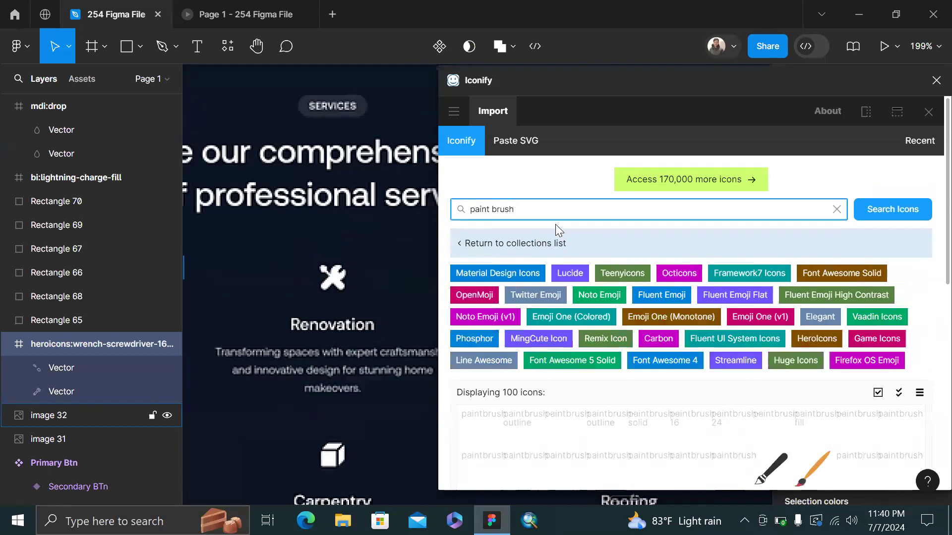
Browse brush results pages 2 and 1, then drag in fluent:paint-brush-24-filled
{"action": "scroll", "coordinate": [610, 347], "scroll_direction": "down", "scroll_amount": 4}
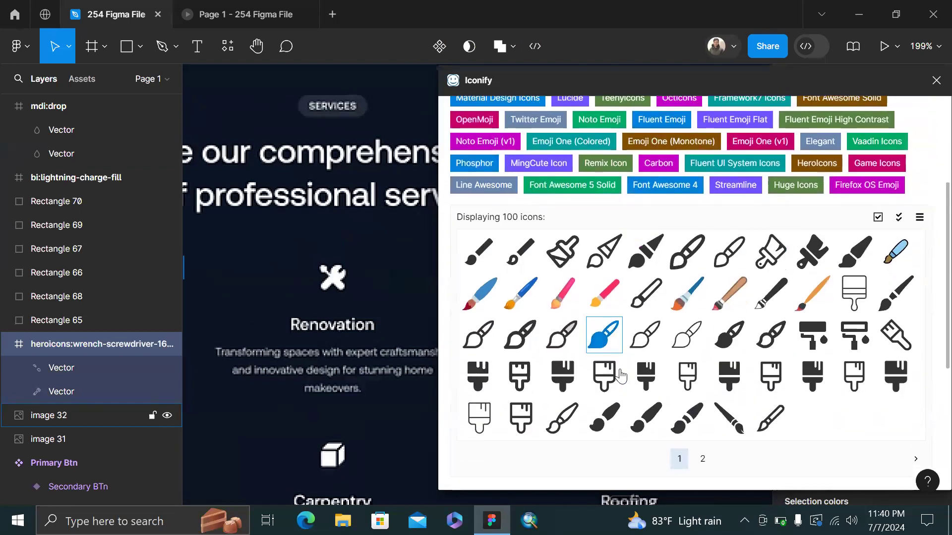
{"action": "scroll", "coordinate": [415, 357], "scroll_direction": "right", "scroll_amount": 5}
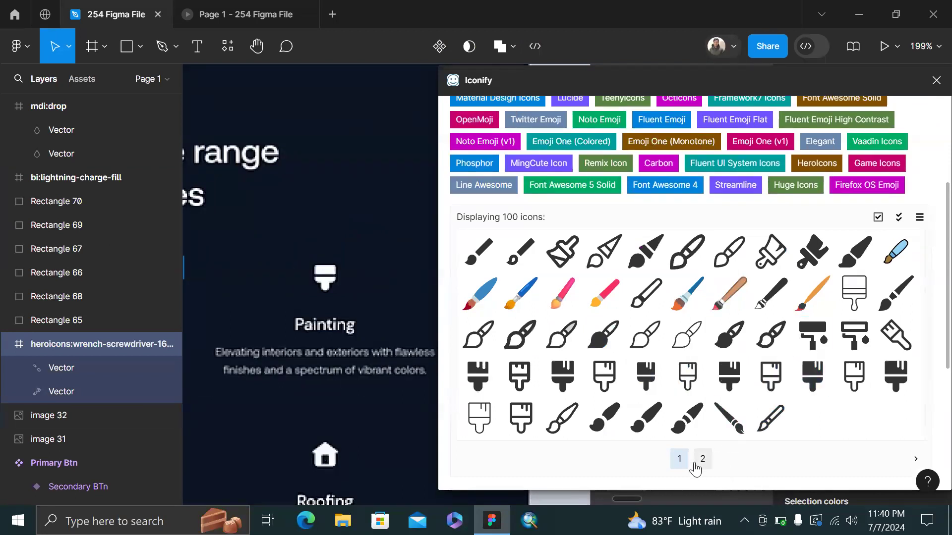
{"action": "left_click", "coordinate": [709, 457]}
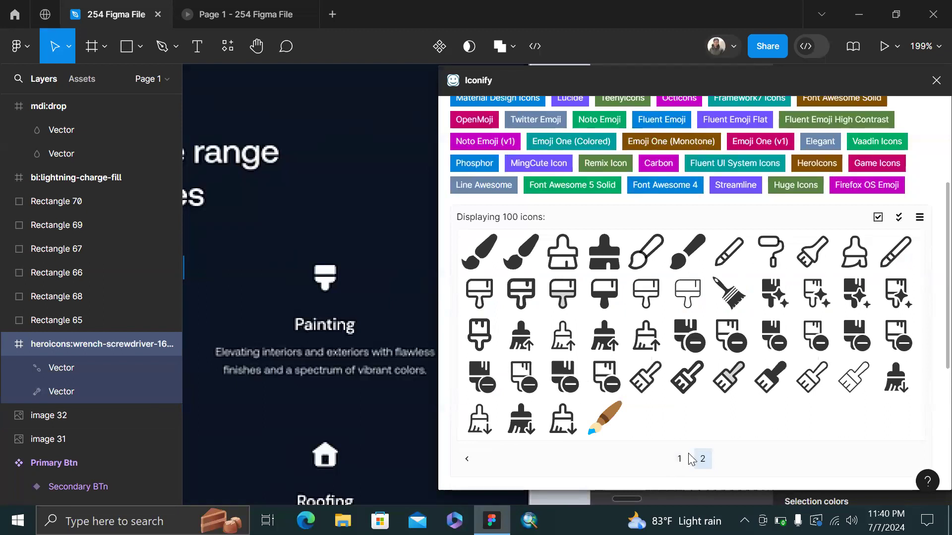
{"action": "left_click", "coordinate": [679, 459]}
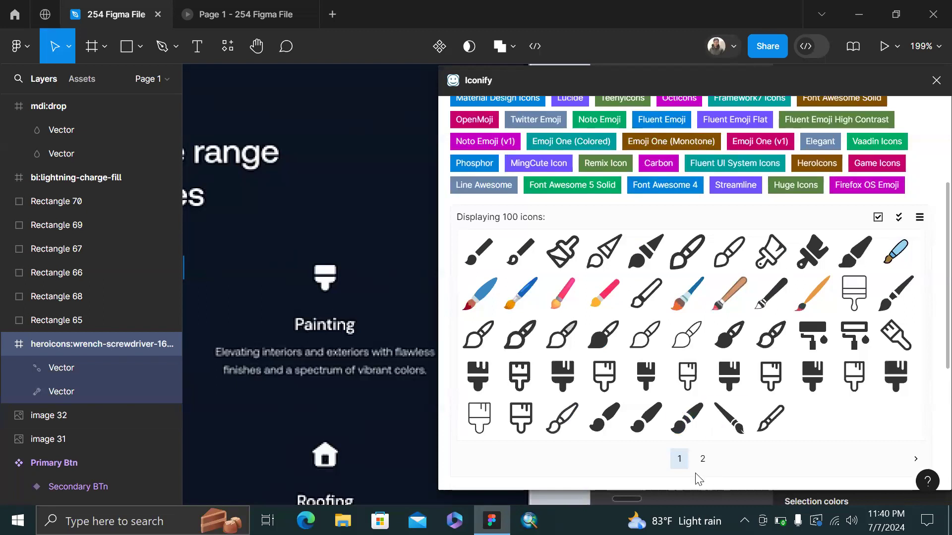
{"action": "mouse_move", "coordinate": [729, 376]}
{"action": "left_mouse_down"}
{"action": "mouse_move", "coordinate": [370, 306]}
{"action": "mouse_move", "coordinate": [317, 272]}
{"action": "mouse_move", "coordinate": [333, 269]}
{"action": "left_mouse_up"}
Bring the paint-brush icon back into view and move it beside the wrench icon
{"action": "scroll", "coordinate": [362, 268], "scroll_direction": "left", "scroll_amount": 3}
{"action": "scroll", "coordinate": [367, 267], "scroll_direction": "left", "scroll_amount": 3}
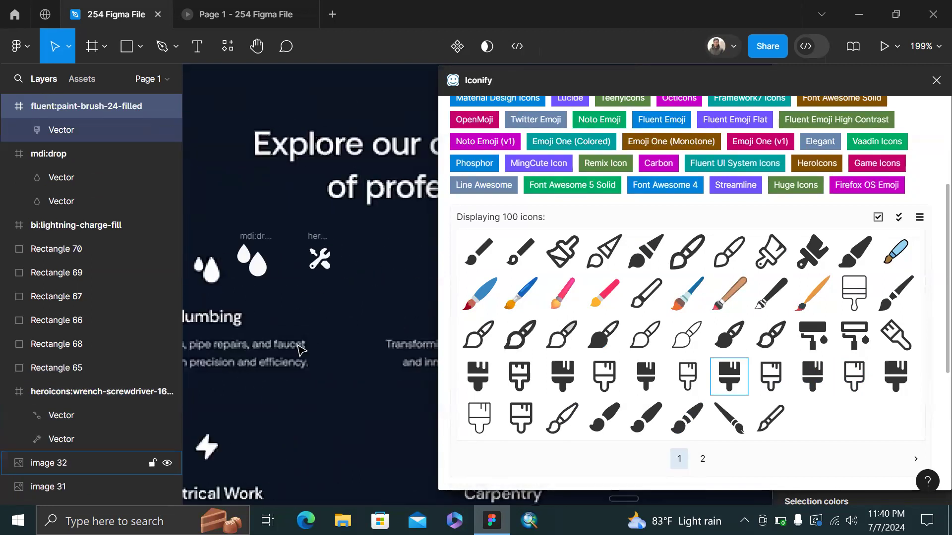
{"action": "scroll", "coordinate": [301, 350], "scroll_direction": "up", "scroll_amount": 2}
{"action": "scroll", "coordinate": [302, 351], "scroll_direction": "up", "scroll_amount": 2}
{"action": "scroll", "coordinate": [301, 350], "scroll_direction": "up", "scroll_amount": 2}
{"action": "scroll", "coordinate": [301, 350], "scroll_direction": "right", "scroll_amount": 3}
{"action": "scroll", "coordinate": [301, 351], "scroll_direction": "up", "scroll_amount": 1}
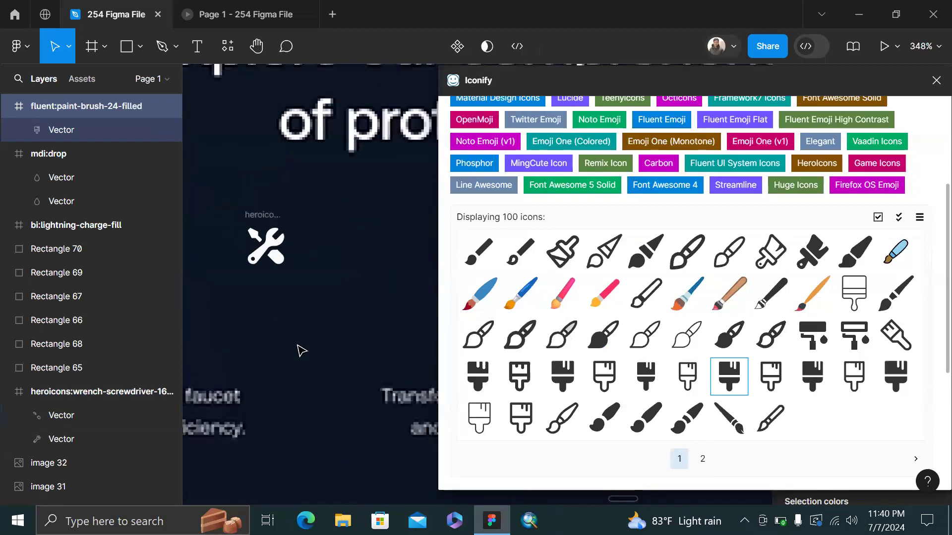
{"action": "scroll", "coordinate": [379, 259], "scroll_direction": "down", "scroll_amount": 2}
{"action": "scroll", "coordinate": [379, 258], "scroll_direction": "right", "scroll_amount": 3}
{"action": "scroll", "coordinate": [379, 258], "scroll_direction": "right", "scroll_amount": 3}
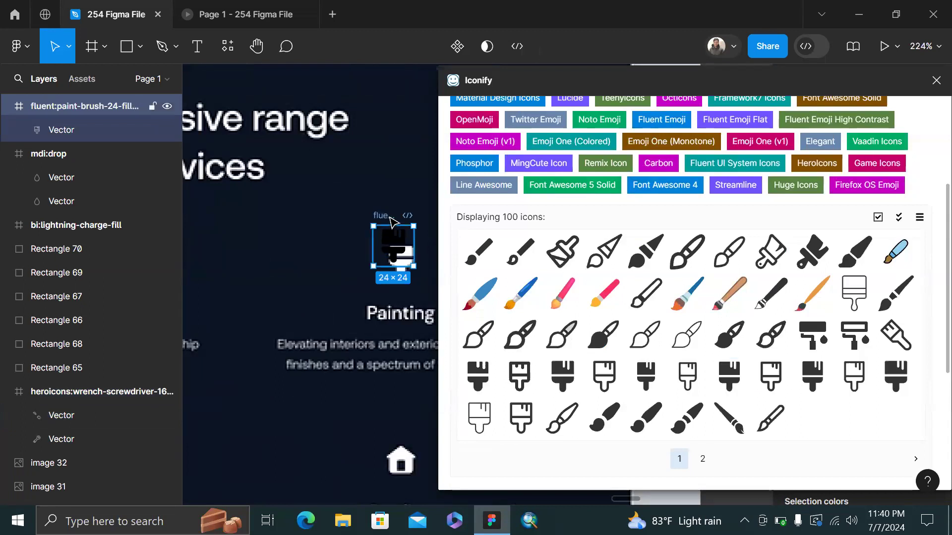
{"action": "left_click", "coordinate": [364, 230]}
{"action": "scroll", "coordinate": [365, 230], "scroll_direction": "left", "scroll_amount": 3}
{"action": "scroll", "coordinate": [365, 230], "scroll_direction": "left", "scroll_amount": 3}
{"action": "scroll", "coordinate": [365, 231], "scroll_direction": "left", "scroll_amount": 3}
{"action": "scroll", "coordinate": [334, 261], "scroll_direction": "up", "scroll_amount": 5}
{"action": "scroll", "coordinate": [334, 261], "scroll_direction": "up", "scroll_amount": 5}
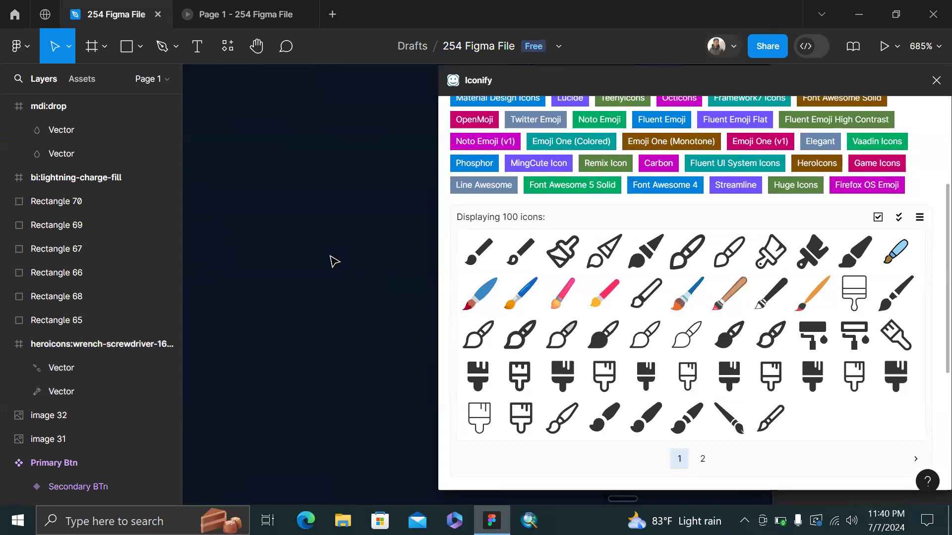
{"action": "key", "text": "ctrl+z"}
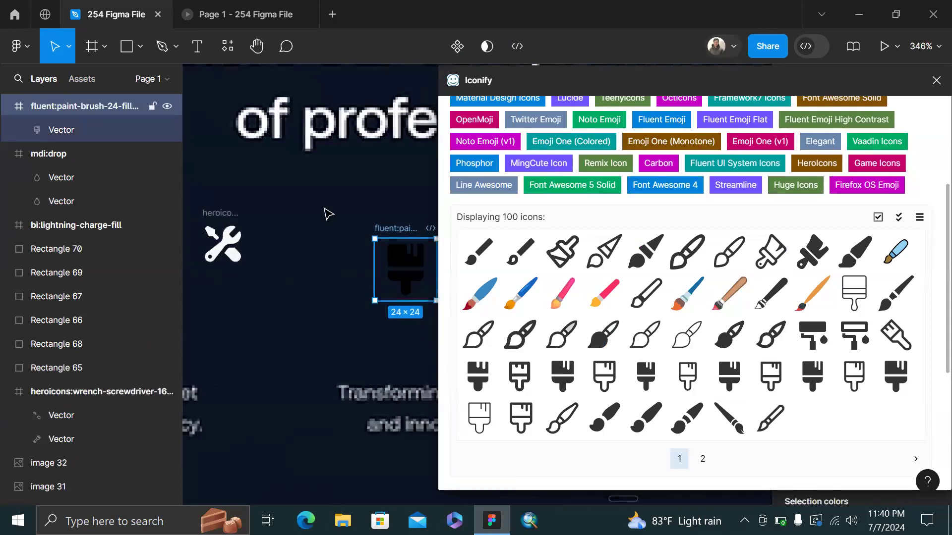
{"action": "left_click_drag", "start_coordinate": [405, 269], "coordinate": [344, 244]}
Close Iconify and recolour the paint-brush white by eyedropping the wrench icon
{"action": "left_click", "coordinate": [936, 80]}
{"action": "scroll", "coordinate": [901, 161], "scroll_direction": "down", "scroll_amount": 4}
{"action": "left_click", "coordinate": [790, 328]}
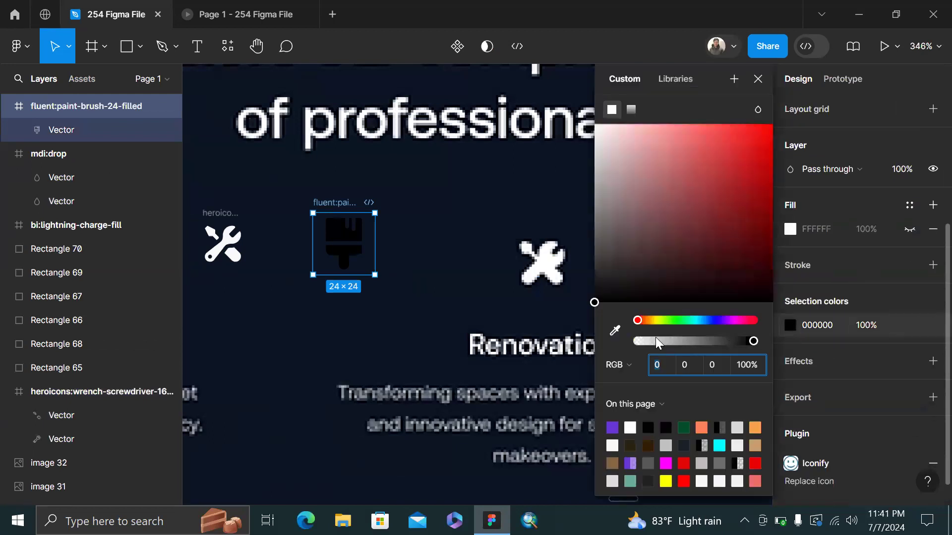
{"action": "left_click", "coordinate": [614, 332]}
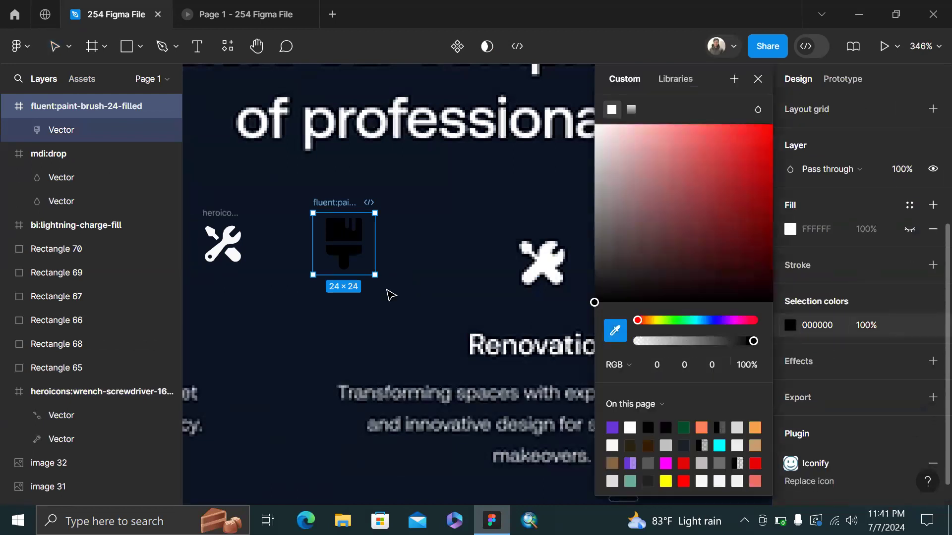
{"action": "left_click", "coordinate": [237, 237]}
{"action": "key", "text": "Escape"}
{"action": "left_click", "coordinate": [453, 202]}
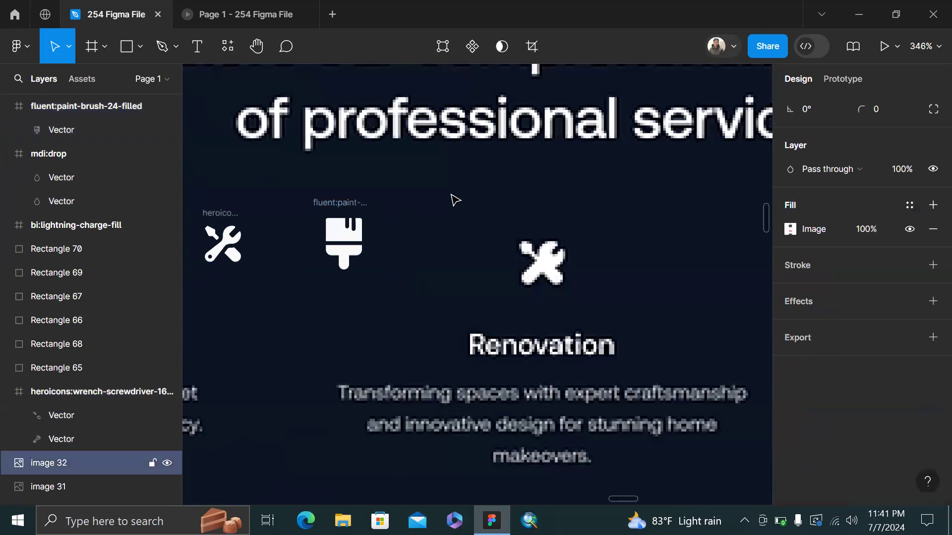
Reopen the Iconify icon browser with Ctrl+Alt+P
{"action": "scroll", "coordinate": [455, 200], "scroll_direction": "down", "scroll_amount": 5, "text": "ctrl"}
{"action": "scroll", "coordinate": [565, 337], "scroll_direction": "right", "scroll_amount": 5}
{"action": "scroll", "coordinate": [565, 337], "scroll_direction": "left", "scroll_amount": 2}
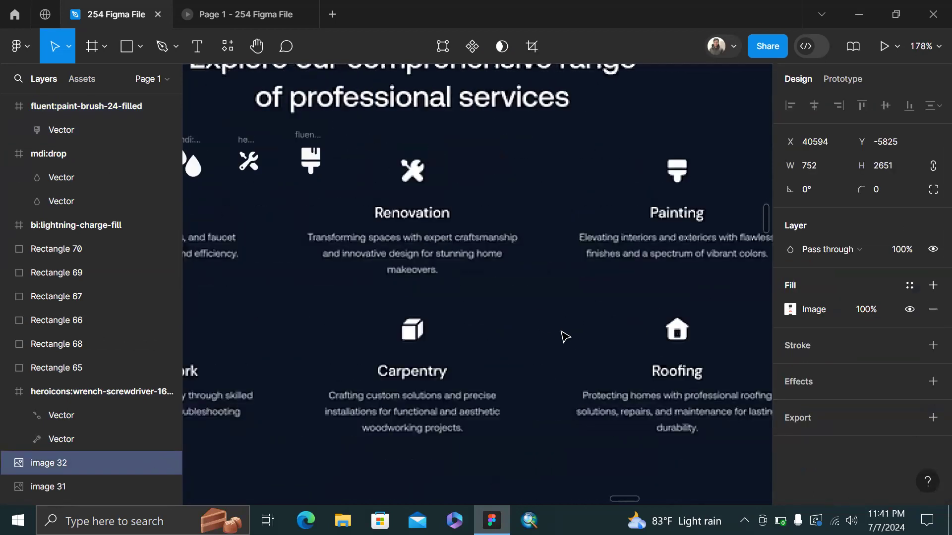
{"action": "key", "text": "ctrl+alt+p"}
Search Iconify for charge icons and import the lightning-bolt icon from page two
{"action": "left_click", "coordinate": [511, 210]}
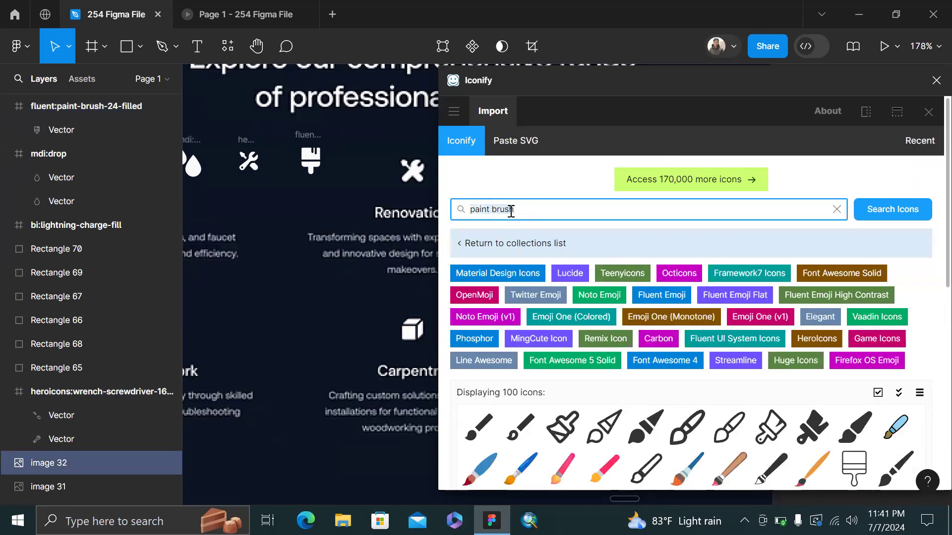
{"action": "type", "text": "s"}
{"action": "key", "text": "Return"}
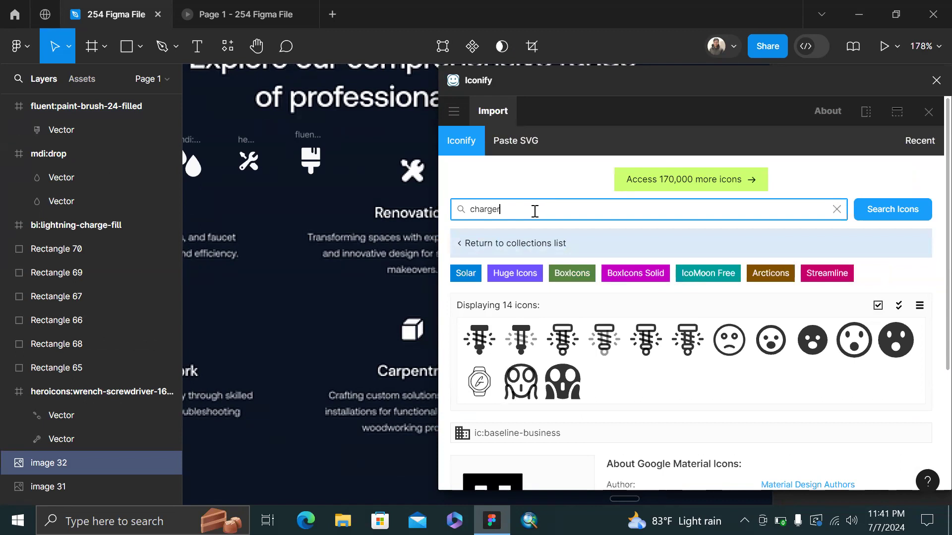
{"action": "key", "text": "Return"}
{"action": "scroll", "coordinate": [604, 381], "scroll_direction": "down", "scroll_amount": 2}
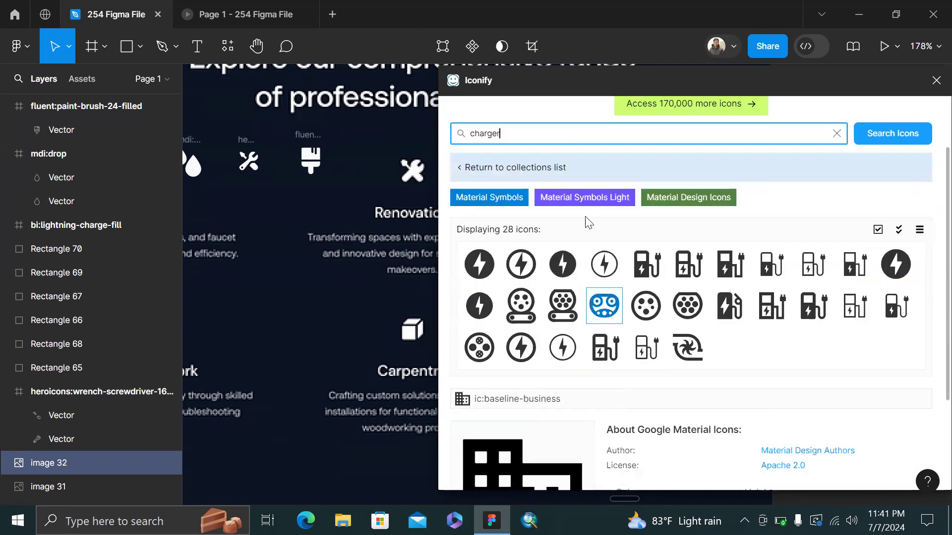
{"action": "type", "text": "r"}
{"action": "key", "text": "Return"}
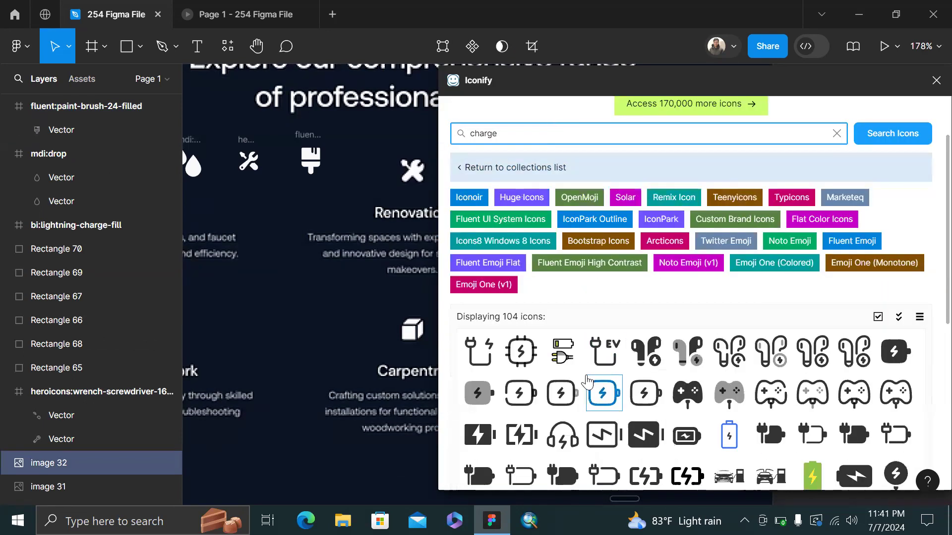
{"action": "scroll", "coordinate": [687, 326], "scroll_direction": "down", "scroll_amount": 5}
{"action": "left_click", "coordinate": [662, 325]}
{"action": "left_click_drag", "start_coordinate": [479, 118], "coordinate": [319, 239]}
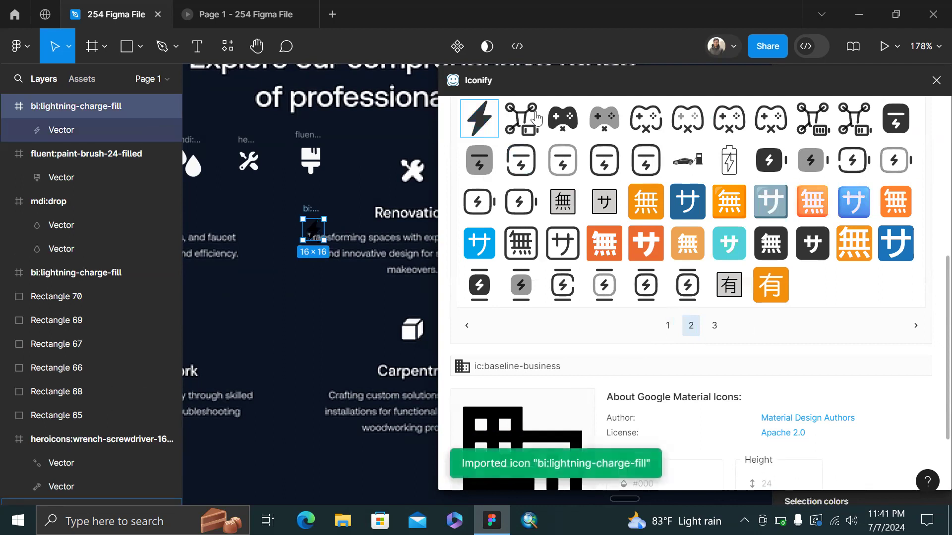
Search for box icons, load more sets, and import the filled cube icon
{"action": "scroll", "coordinate": [548, 131], "scroll_direction": "up", "scroll_amount": 10}
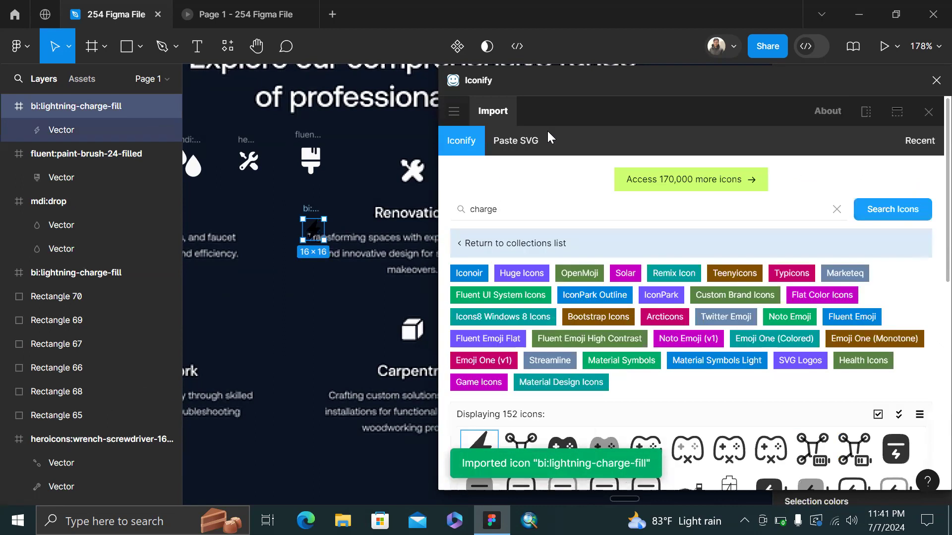
{"action": "triple_click", "coordinate": [516, 208]}
{"action": "type", "text": "box"}
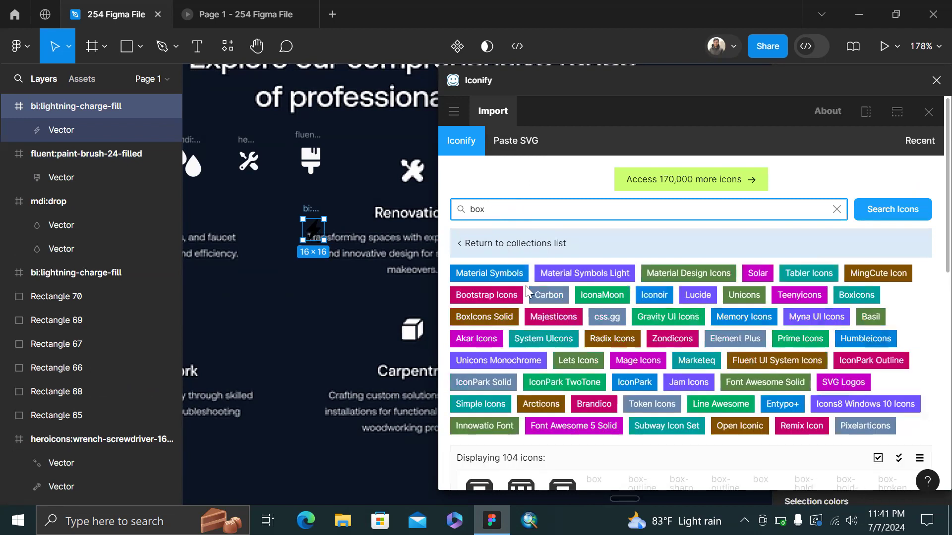
{"action": "scroll", "coordinate": [525, 286], "scroll_direction": "down", "scroll_amount": 2}
{"action": "scroll", "coordinate": [525, 292], "scroll_direction": "down", "scroll_amount": 2}
{"action": "scroll", "coordinate": [526, 300], "scroll_direction": "down", "scroll_amount": 2}
{"action": "scroll", "coordinate": [525, 303], "scroll_direction": "down", "scroll_amount": 2}
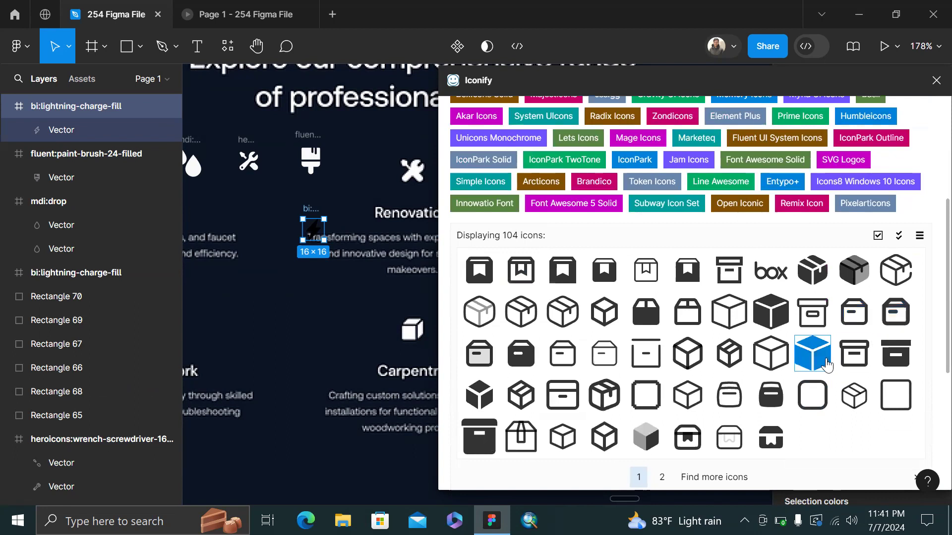
{"action": "left_click", "coordinate": [661, 479]}
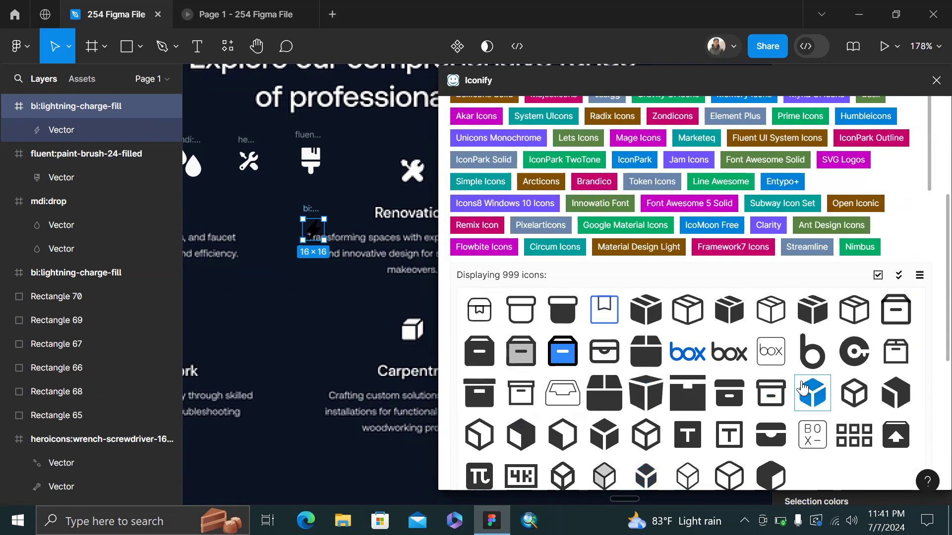
{"action": "left_click_drag", "start_coordinate": [806, 391], "coordinate": [377, 293]}
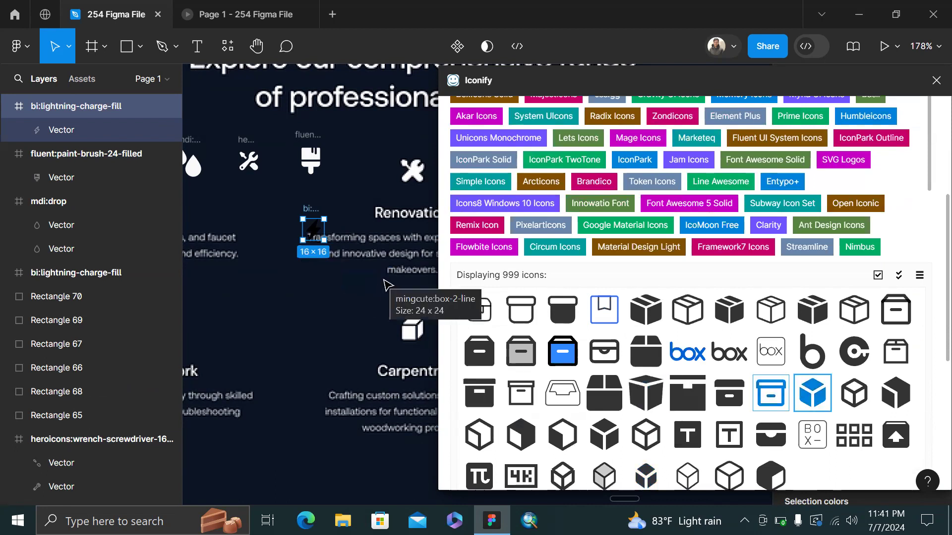
Search for home icons and shift the lightning and cube icons left into a row
{"action": "scroll", "coordinate": [388, 286], "scroll_direction": "up", "scroll_amount": 3}
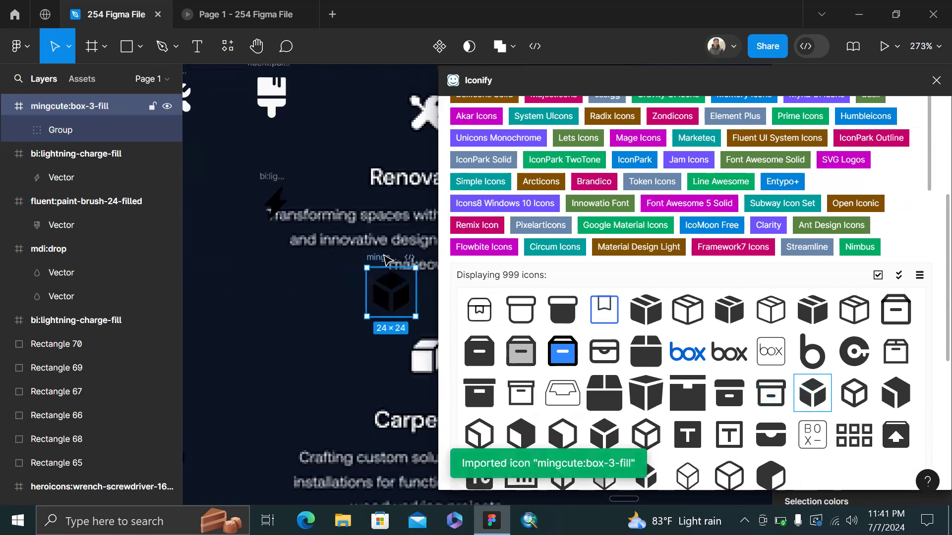
{"action": "scroll", "coordinate": [599, 170], "scroll_direction": "up", "scroll_amount": 5}
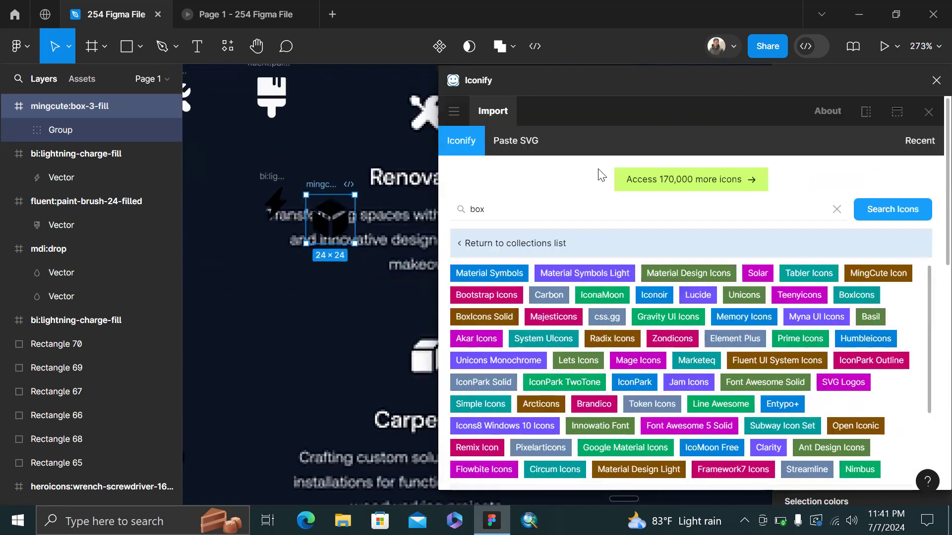
{"action": "double_click", "coordinate": [531, 209]}
{"action": "type", "text": "home"}
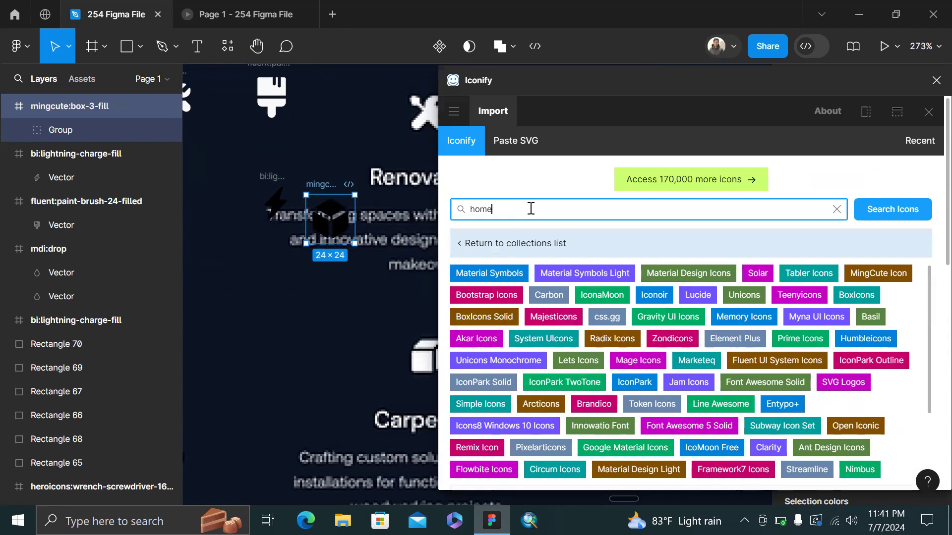
{"action": "key", "text": "Return"}
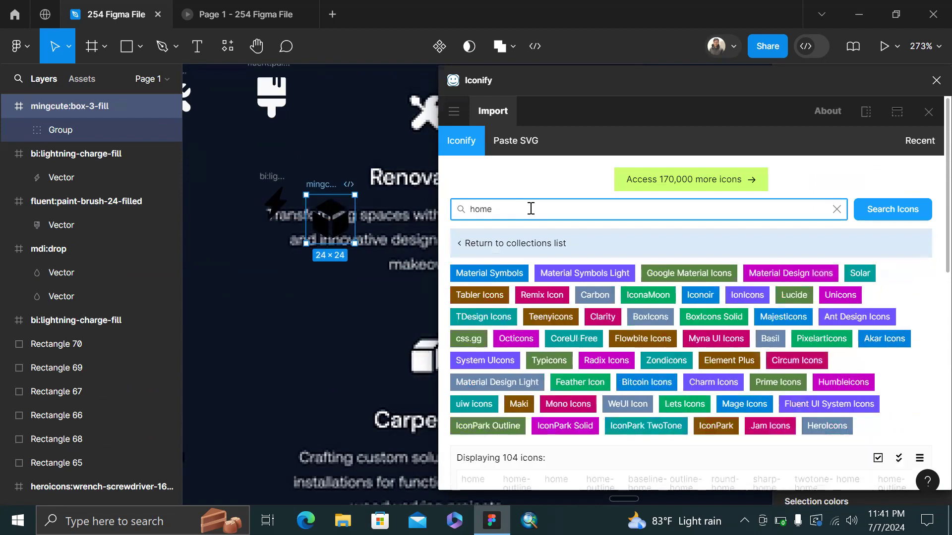
{"action": "scroll", "coordinate": [611, 365], "scroll_direction": "down", "scroll_amount": 5}
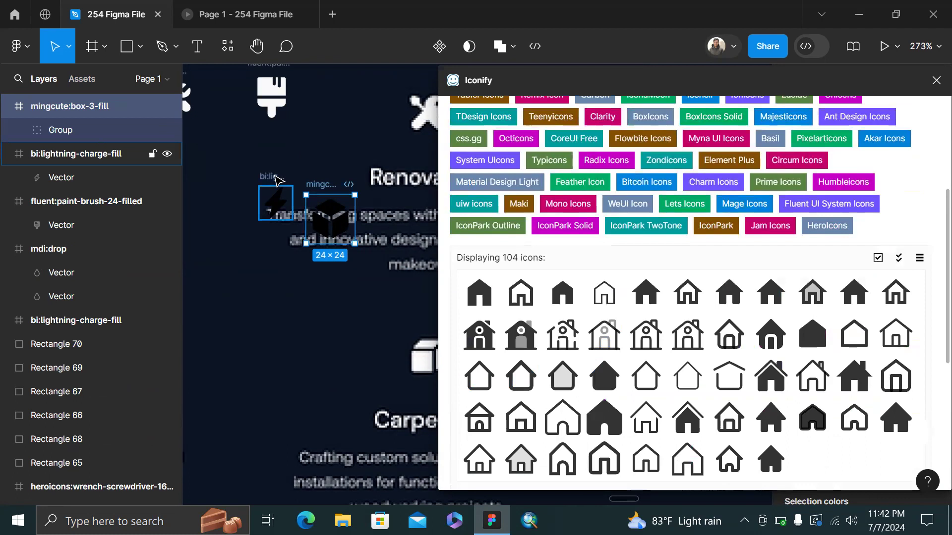
{"action": "left_click_drag", "start_coordinate": [273, 202], "coordinate": [240, 203]}
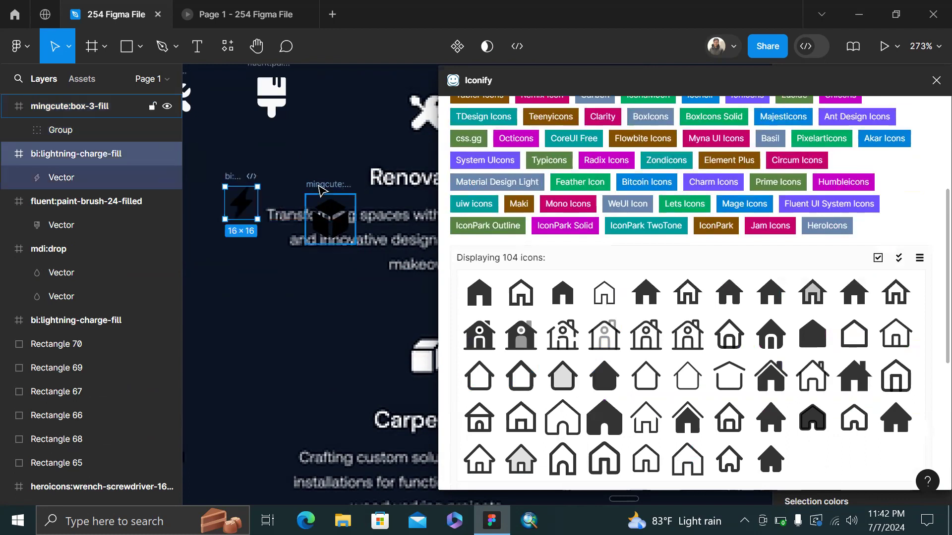
{"action": "left_click_drag", "start_coordinate": [325, 204], "coordinate": [295, 183]}
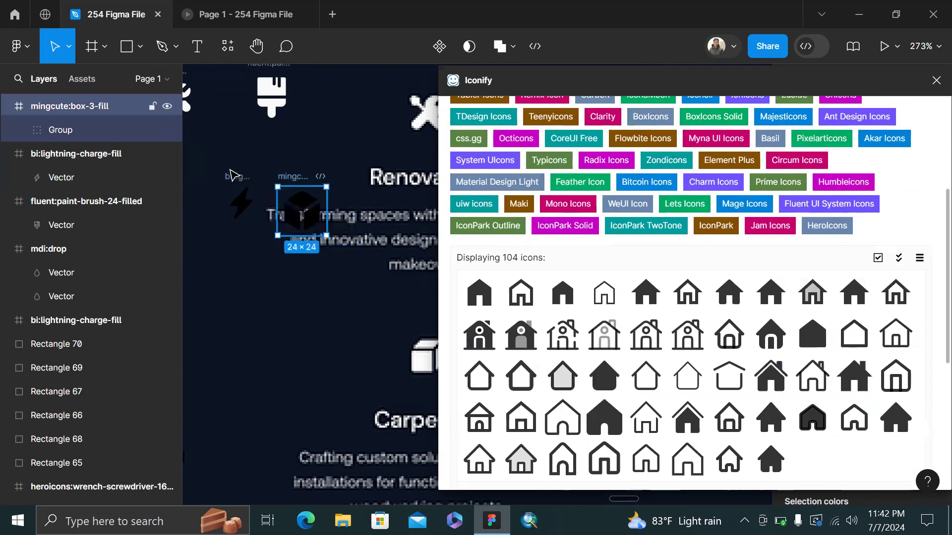
Place the lucide:home icon below the box icon and close Iconify
{"action": "scroll", "coordinate": [340, 133], "scroll_direction": "up", "scroll_amount": 3}
{"action": "scroll", "coordinate": [340, 134], "scroll_direction": "left", "scroll_amount": 1}
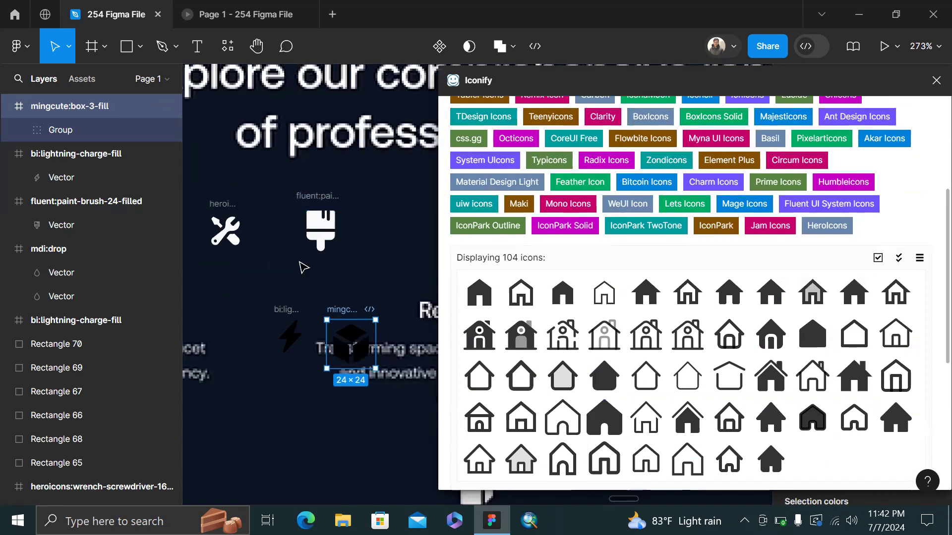
{"action": "left_click", "coordinate": [290, 336]}
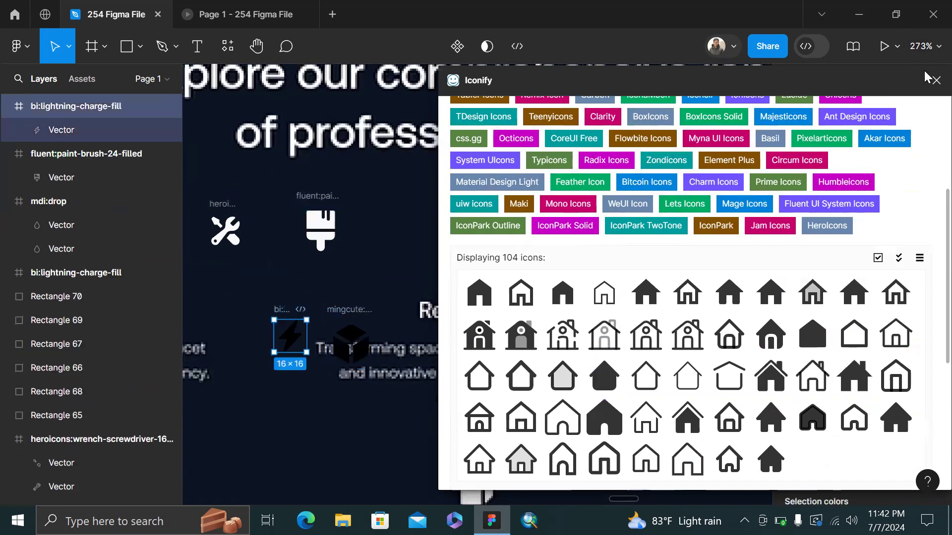
{"action": "left_click_drag", "start_coordinate": [886, 372], "coordinate": [321, 407]}
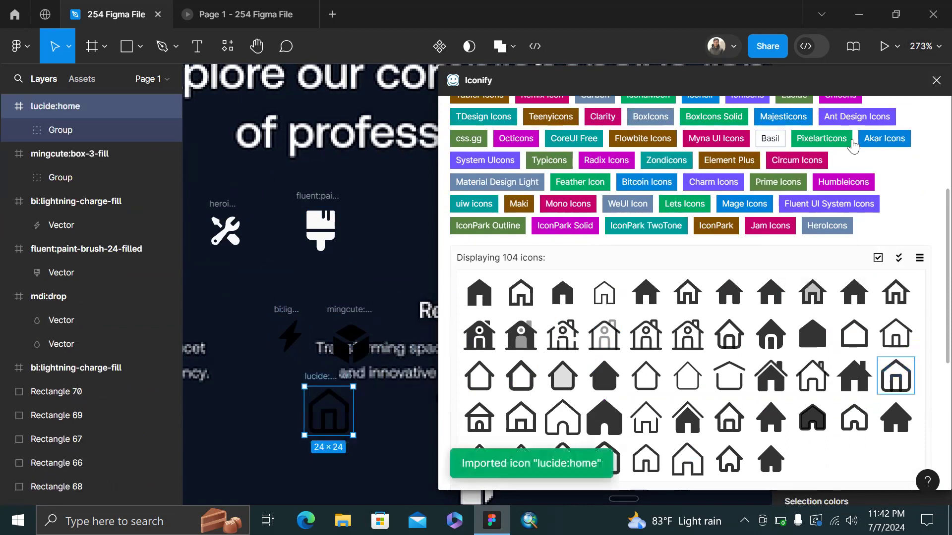
{"action": "left_click", "coordinate": [934, 81]}
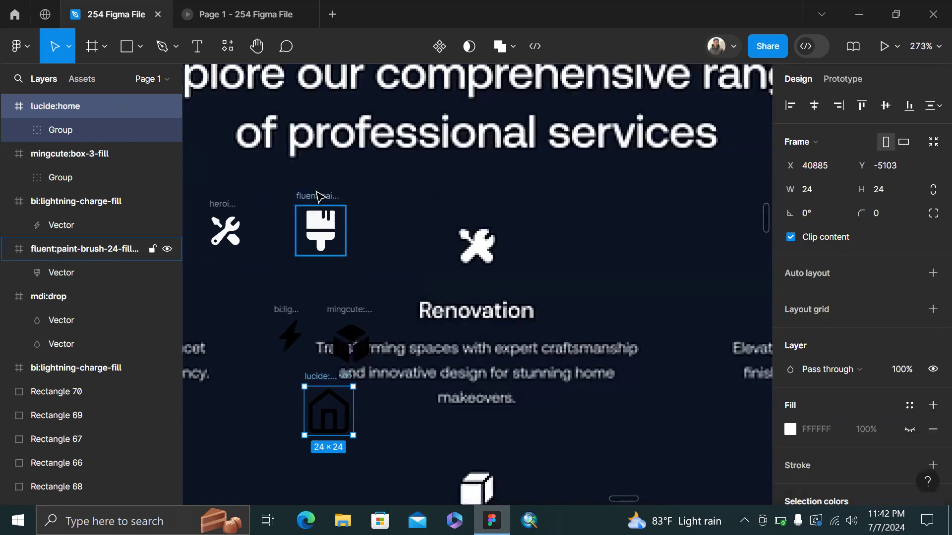
Set the lightning icon's height to 24 and nudge it left
{"action": "left_click", "coordinate": [326, 208]}
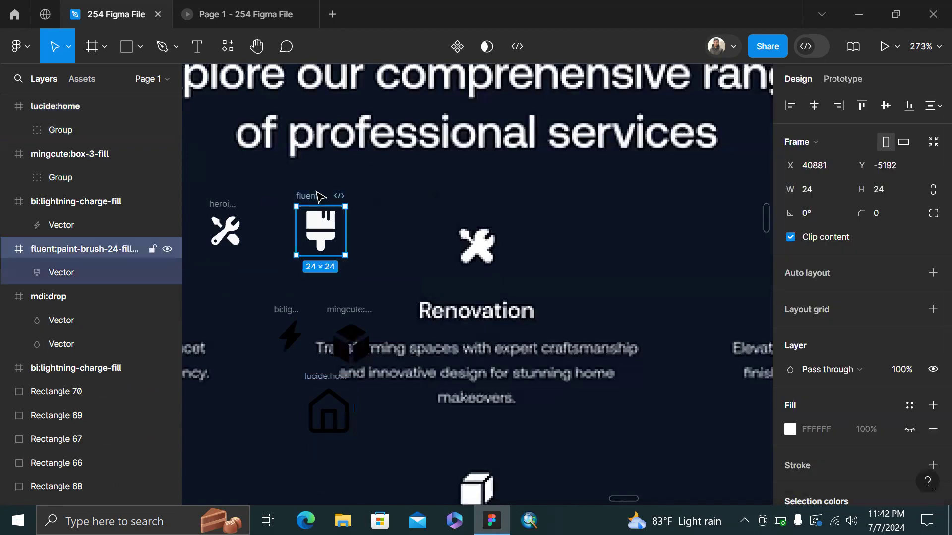
{"action": "left_click", "coordinate": [287, 327]}
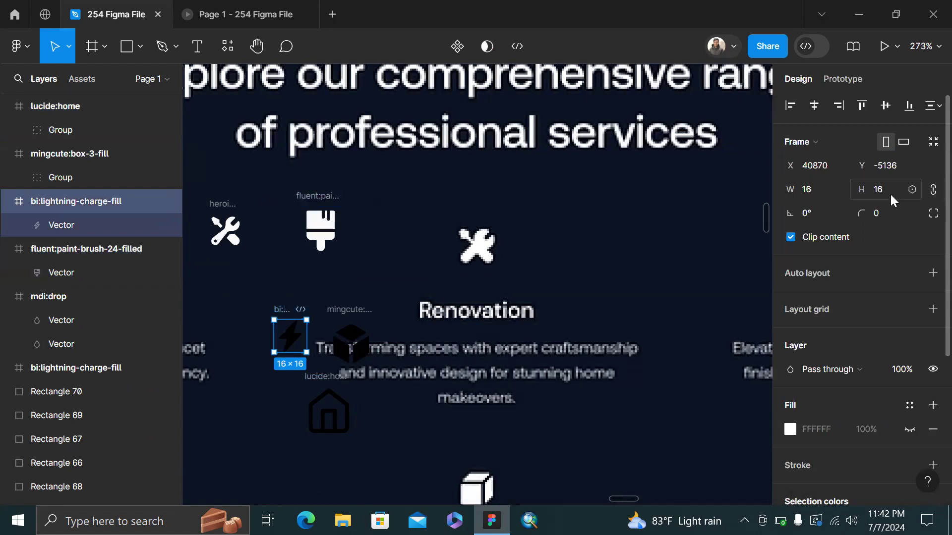
{"action": "type", "text": "24"}
{"action": "key", "text": "Return"}
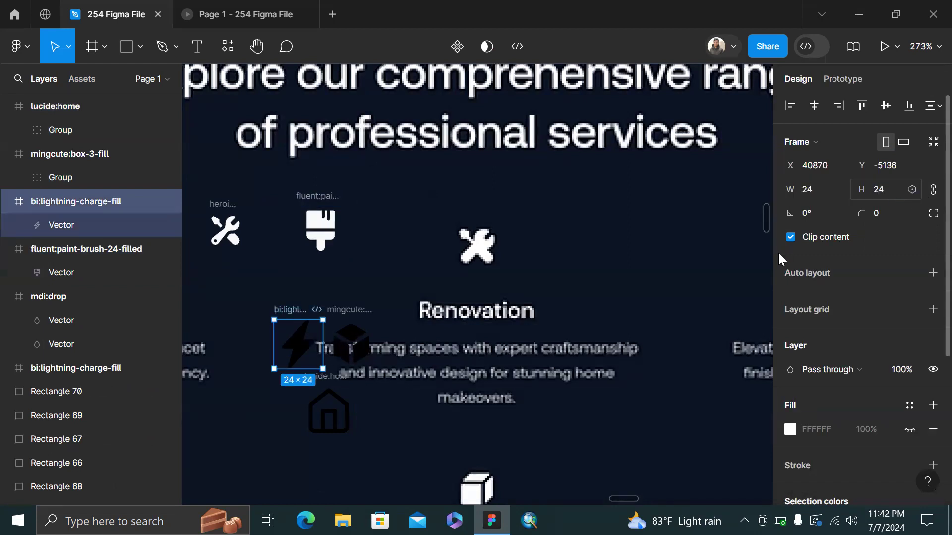
{"action": "key", "text": "shift+Left"}
{"action": "key", "text": "Left"}
{"action": "key", "text": "Left"}
{"action": "key", "text": "Left"}
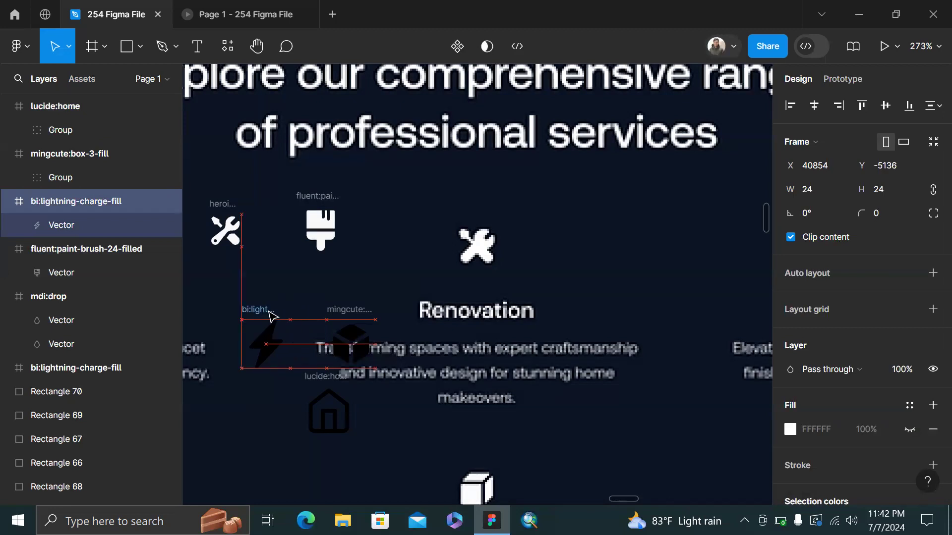
Delete the lucide:home house icon
{"action": "left_click", "coordinate": [353, 353]}
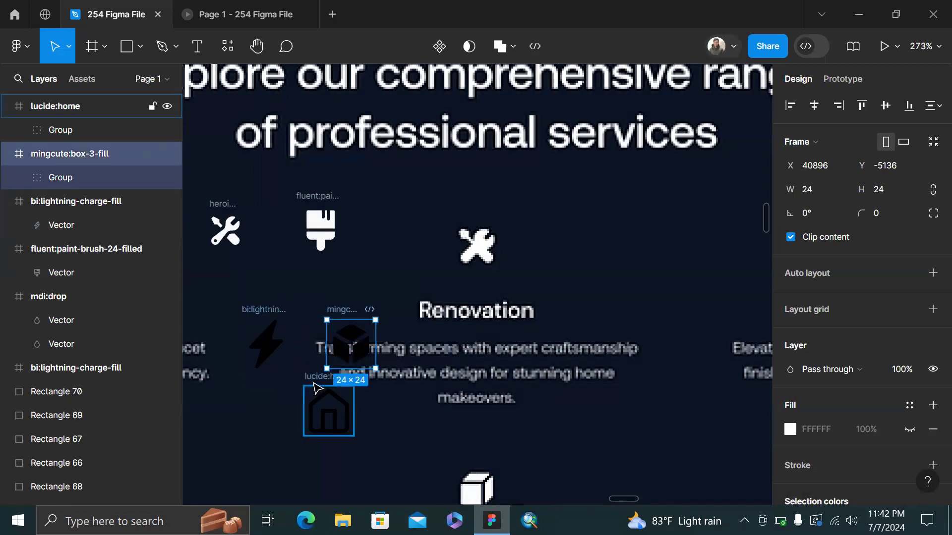
{"action": "left_click", "coordinate": [317, 388]}
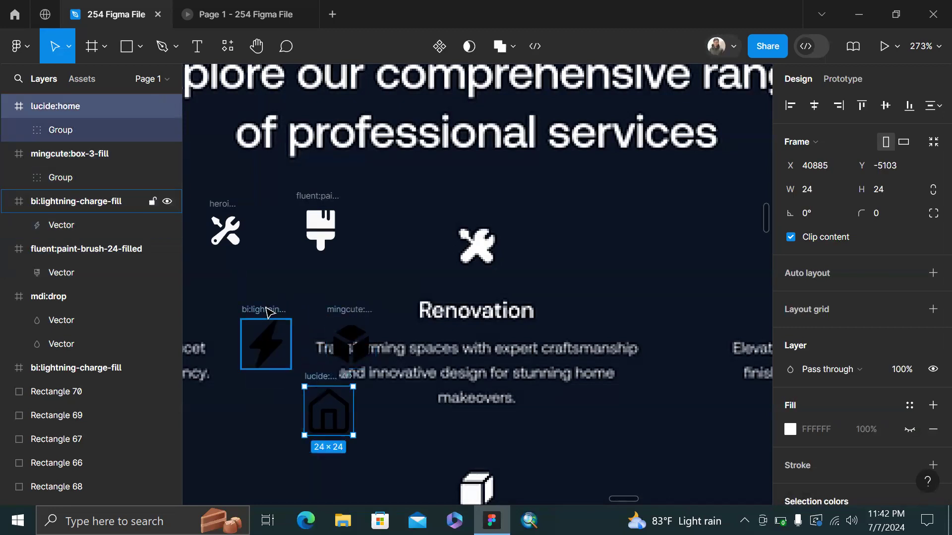
{"action": "left_click", "coordinate": [268, 312]}
{"action": "left_click", "coordinate": [347, 347]}
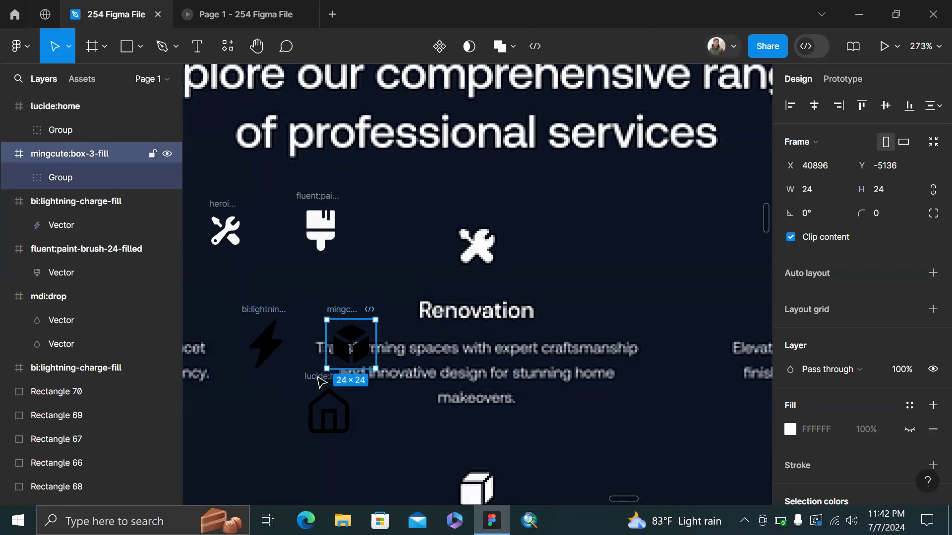
{"action": "scroll", "coordinate": [315, 386], "scroll_direction": "down", "scroll_amount": 2}
{"action": "scroll", "coordinate": [298, 382], "scroll_direction": "down", "scroll_amount": 2}
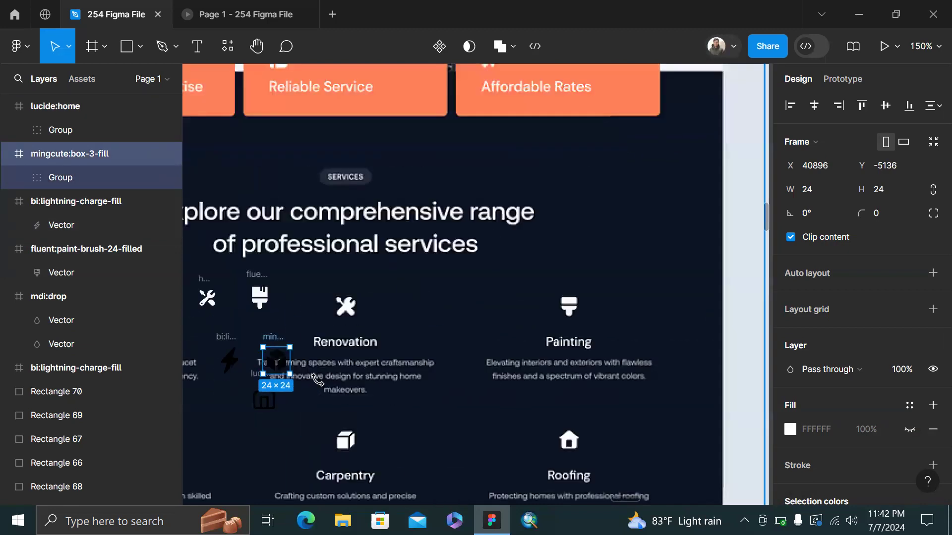
{"action": "scroll", "coordinate": [322, 397], "scroll_direction": "down", "scroll_amount": 1}
{"action": "scroll", "coordinate": [336, 373], "scroll_direction": "up", "scroll_amount": 3}
{"action": "scroll", "coordinate": [340, 377], "scroll_direction": "up", "scroll_amount": 2}
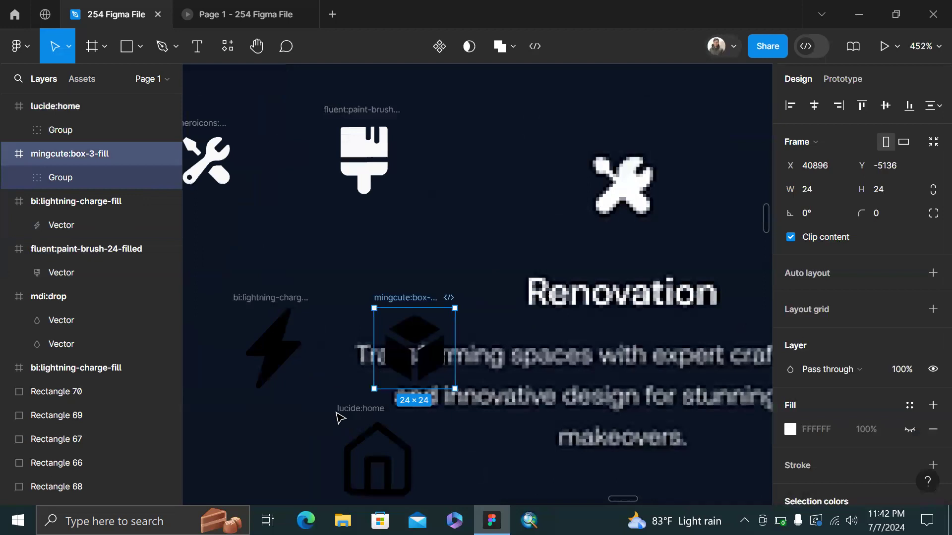
{"action": "left_click", "coordinate": [338, 418]}
{"action": "key", "text": "Delete"}
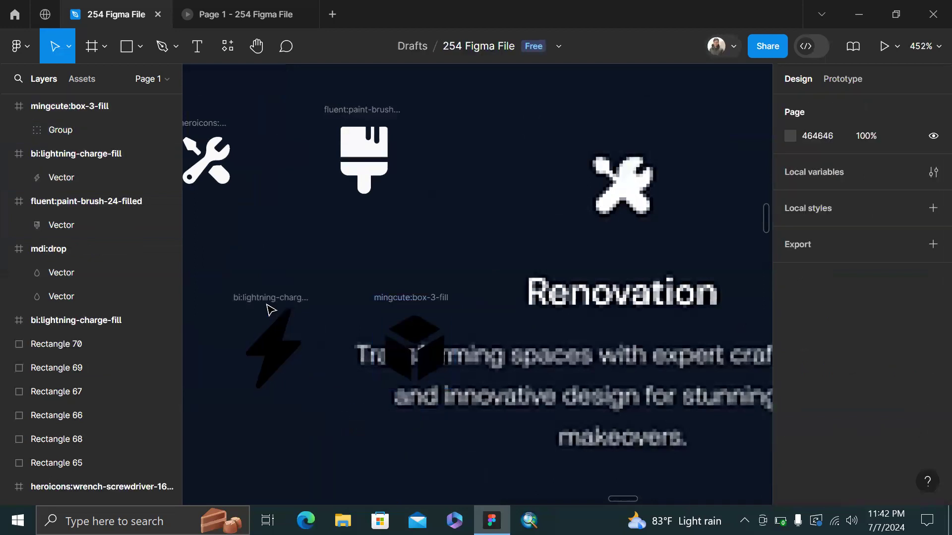
Recolour the lightning and box icons white by eyedropping the paint-brush in Selection colors
{"action": "left_click", "coordinate": [270, 304]}
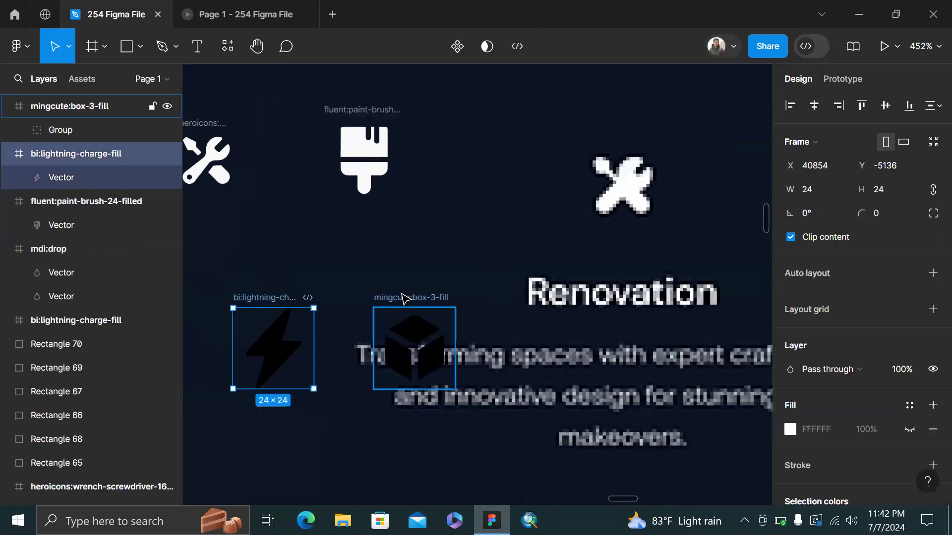
{"action": "left_click", "coordinate": [404, 298], "text": "shift"}
{"action": "key", "text": "i"}
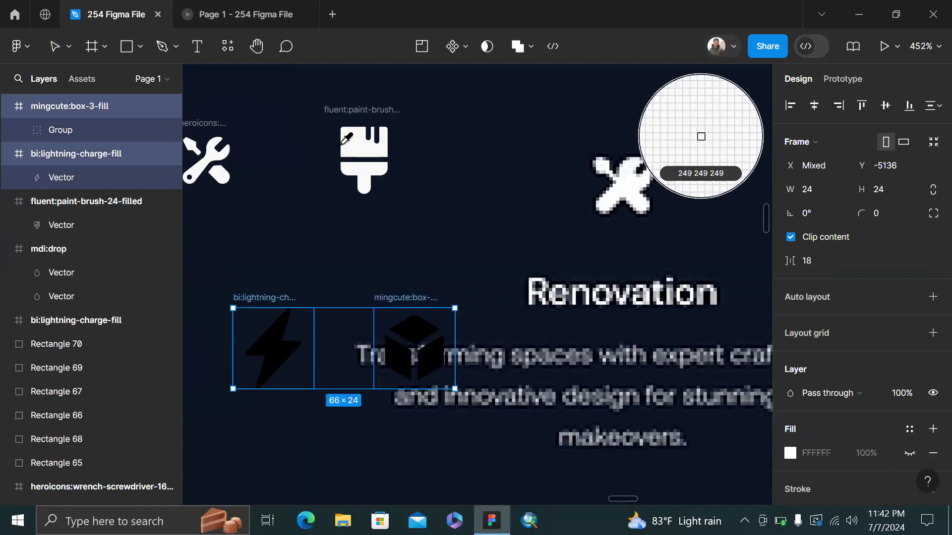
{"action": "left_click", "coordinate": [351, 134]}
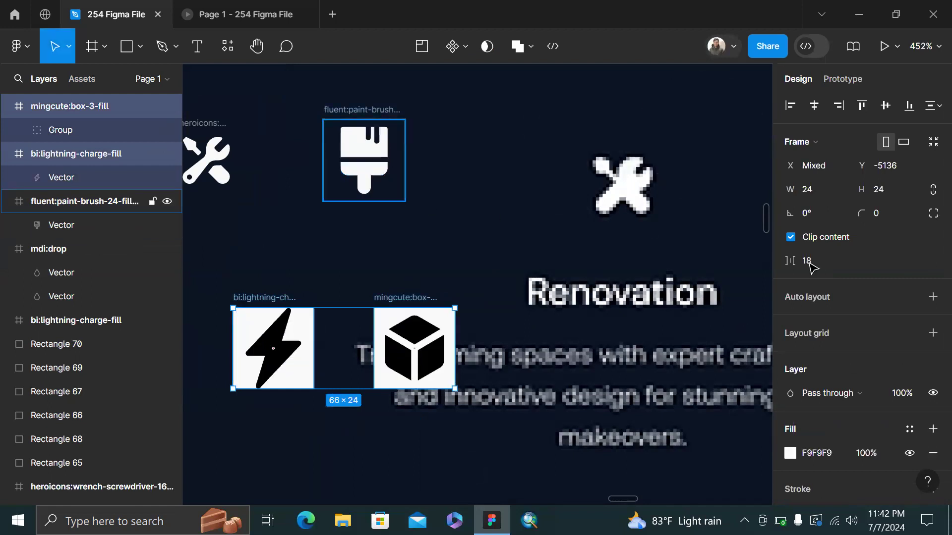
{"action": "key", "text": "ctrl+z"}
{"action": "scroll", "coordinate": [887, 295], "scroll_direction": "down", "scroll_amount": 3}
{"action": "scroll", "coordinate": [887, 294], "scroll_direction": "down", "scroll_amount": 3}
{"action": "left_click", "coordinate": [791, 298]}
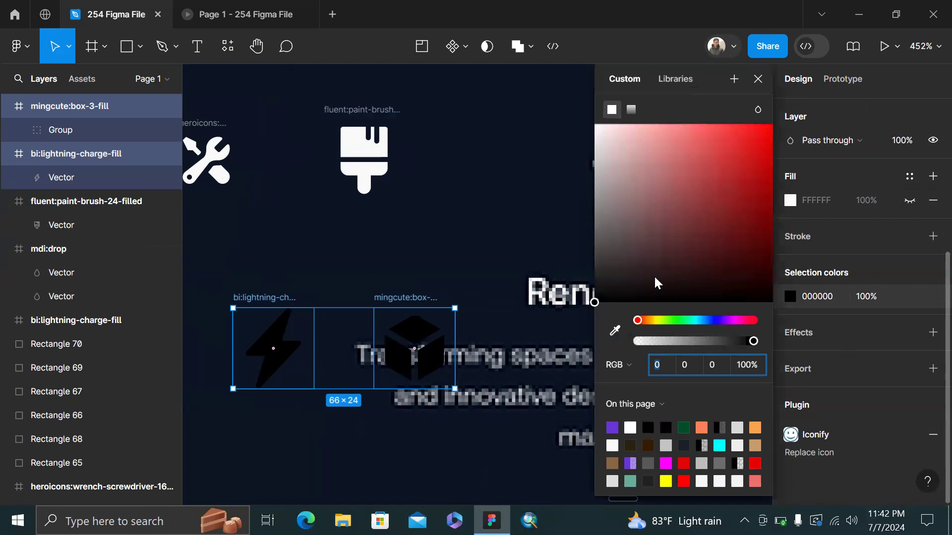
{"action": "left_click", "coordinate": [616, 330]}
{"action": "left_click", "coordinate": [357, 146]}
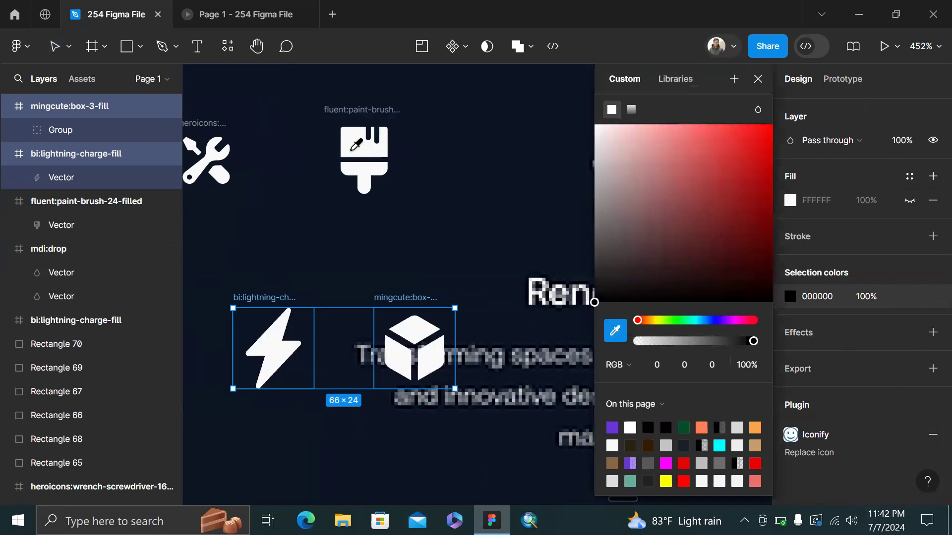
{"action": "left_click", "coordinate": [422, 207]}
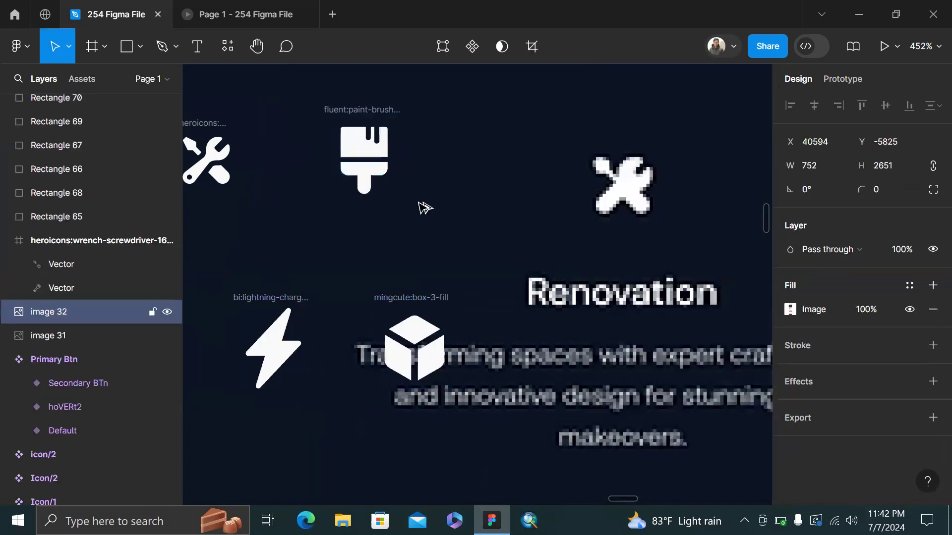
Rerun Iconify via Ctrl+Alt+P and show page 2 of the 104 'home' results
{"action": "key", "text": "ctrl+alt+p"}
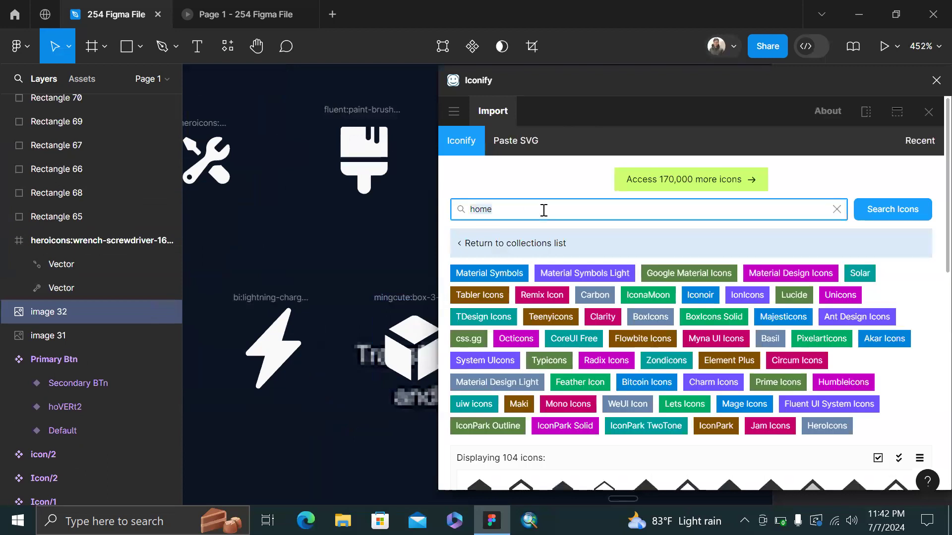
{"action": "scroll", "coordinate": [638, 349], "scroll_direction": "down", "scroll_amount": 5}
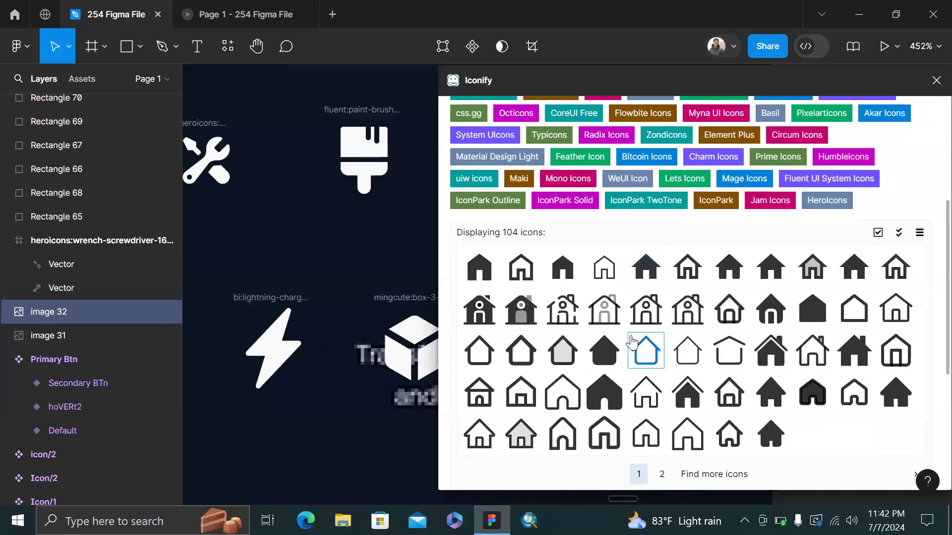
{"action": "scroll", "coordinate": [643, 350], "scroll_direction": "down", "scroll_amount": 1}
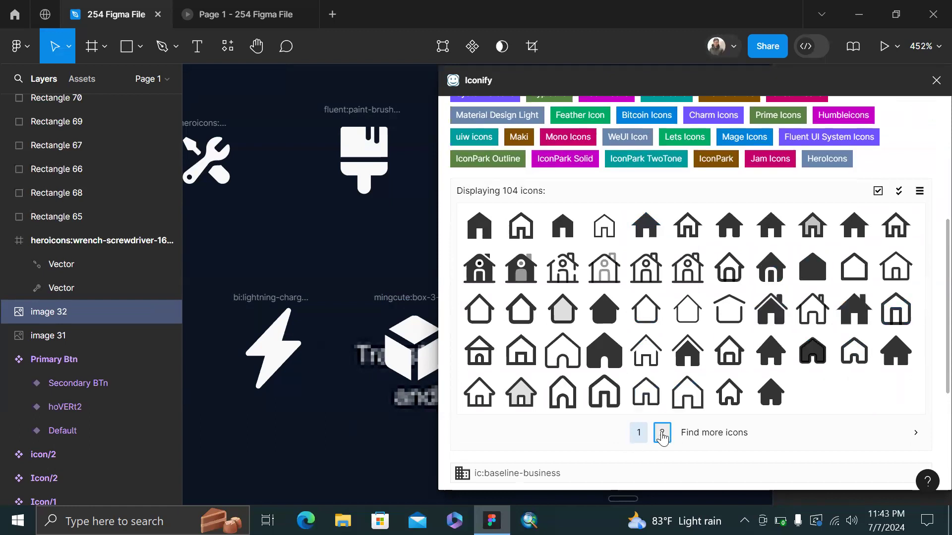
{"action": "left_click", "coordinate": [661, 434]}
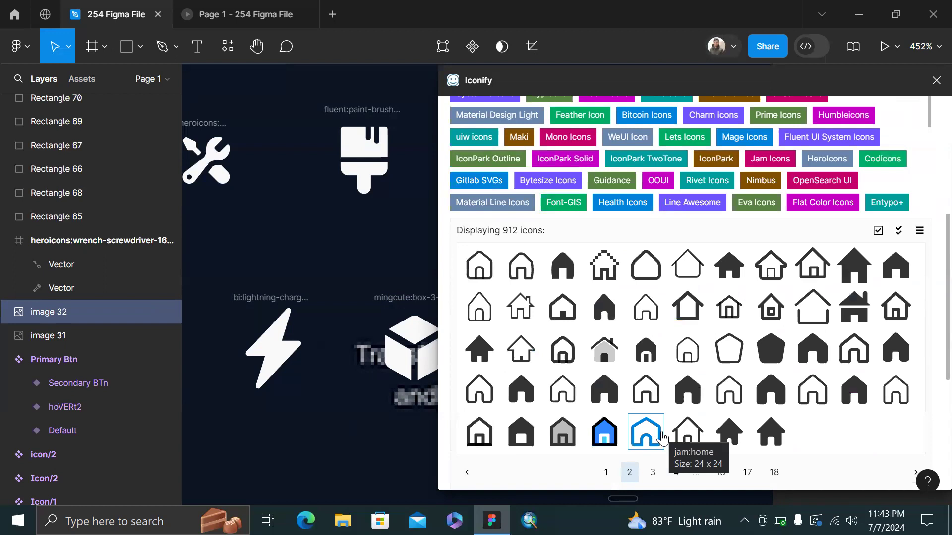
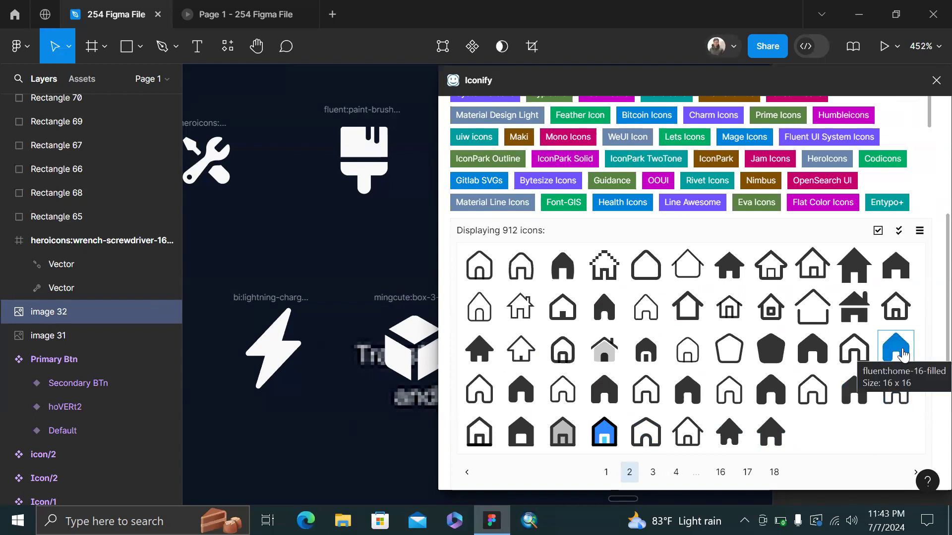
Place the fluent:home-16-filled icon from Iconify beside the service icons
{"action": "left_click_drag", "start_coordinate": [902, 353], "coordinate": [369, 255]}
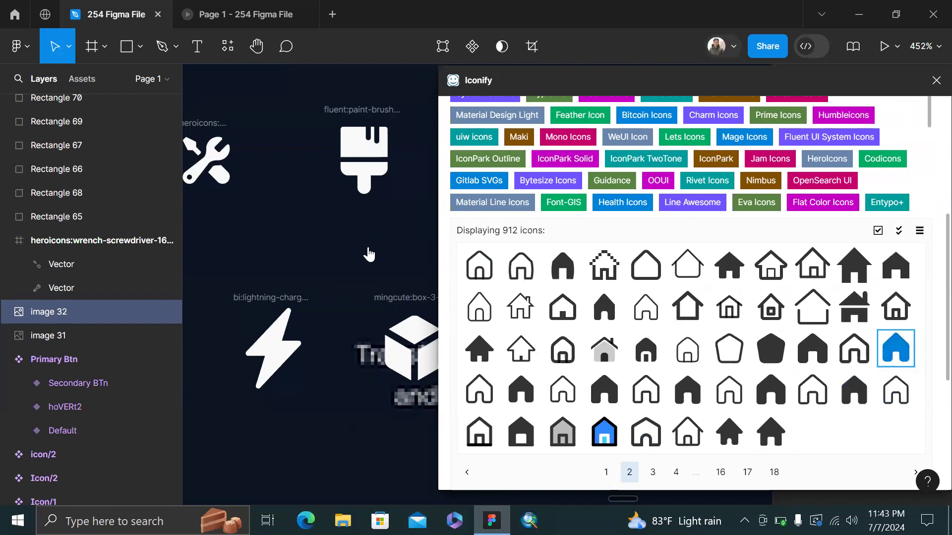
{"action": "left_click", "coordinate": [934, 80]}
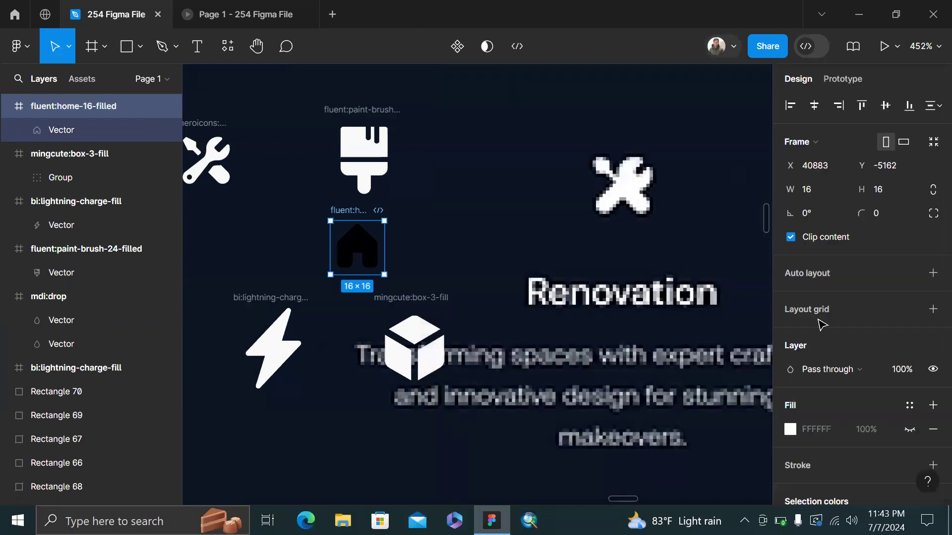
{"action": "scroll", "coordinate": [820, 319], "scroll_direction": "down", "scroll_amount": 5}
Recolour the home icon white by eyedropping the paint-brush icon's colour
{"action": "left_click", "coordinate": [790, 296]}
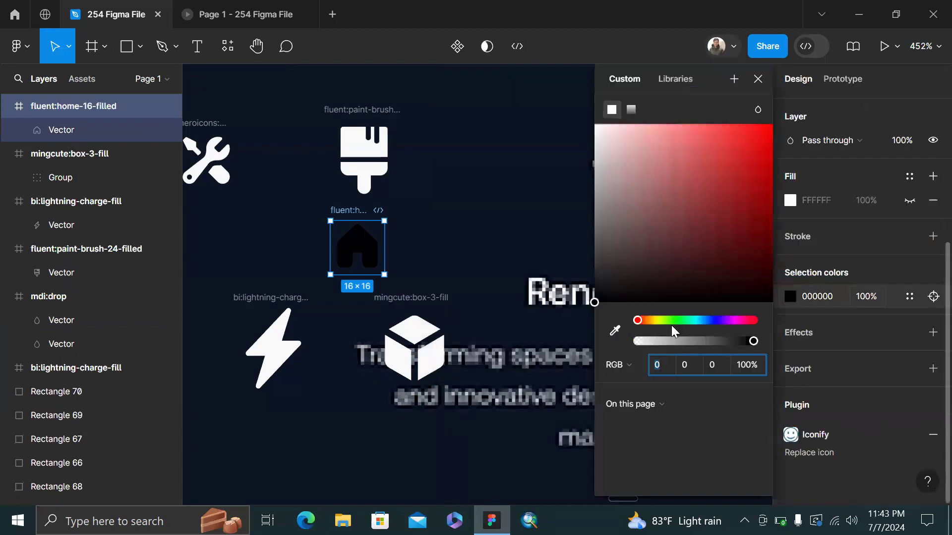
{"action": "left_click", "coordinate": [615, 331]}
{"action": "left_click", "coordinate": [347, 145]}
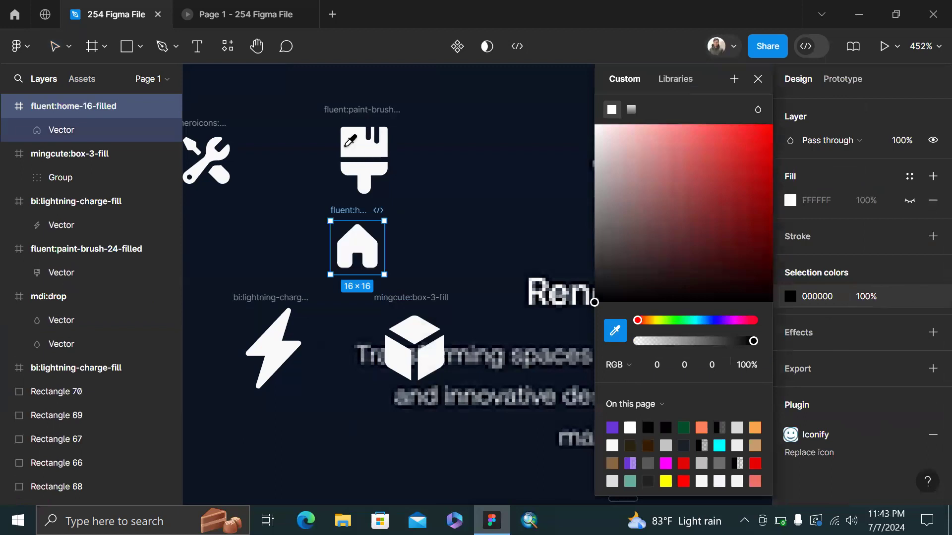
{"action": "left_click", "coordinate": [464, 179]}
{"action": "left_click", "coordinate": [425, 200]}
{"action": "scroll", "coordinate": [381, 210], "scroll_direction": "down", "scroll_amount": 3}
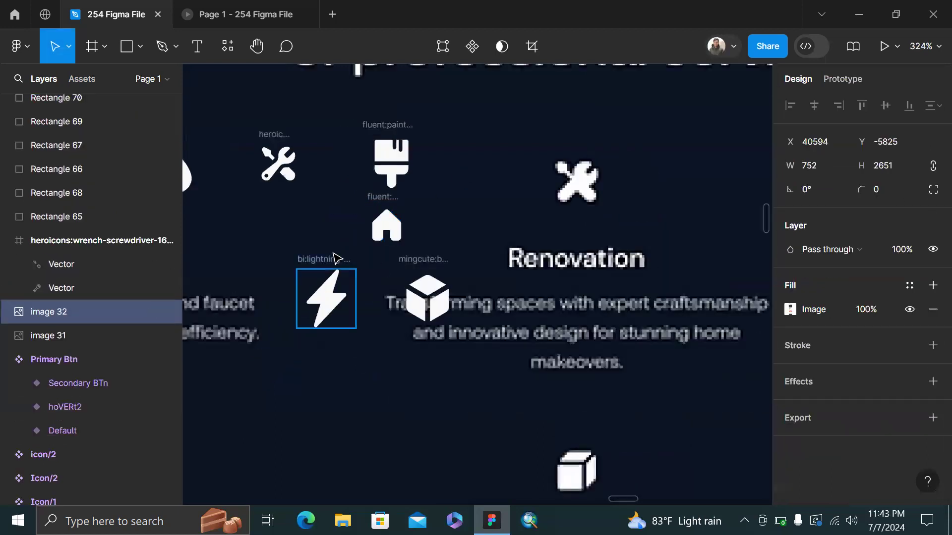
Undo an accidental move of the Renovation card
{"action": "scroll", "coordinate": [414, 251], "scroll_direction": "left", "scroll_amount": 3}
{"action": "left_click_drag", "start_coordinate": [416, 260], "coordinate": [257, 253]}
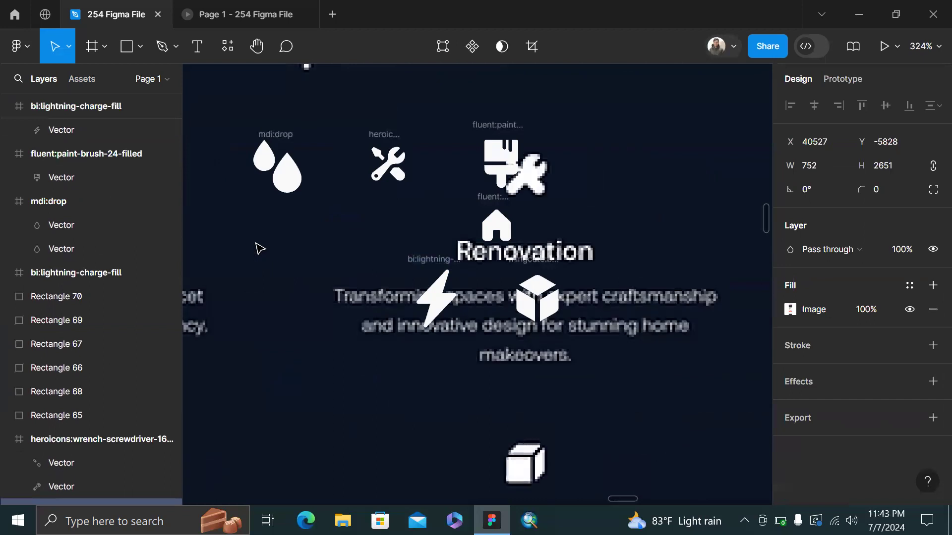
{"action": "key", "text": "super"}
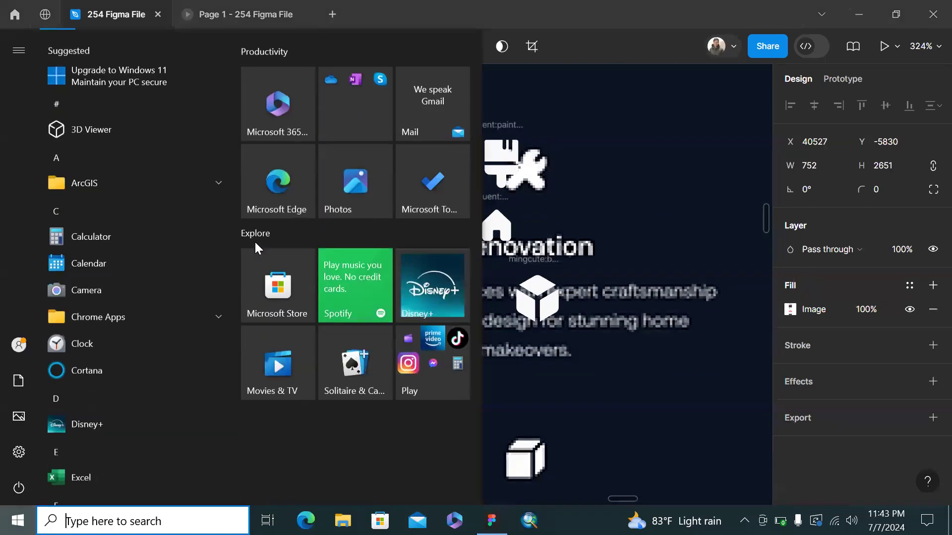
{"action": "key", "text": "super"}
{"action": "key", "text": "ctrl+z"}
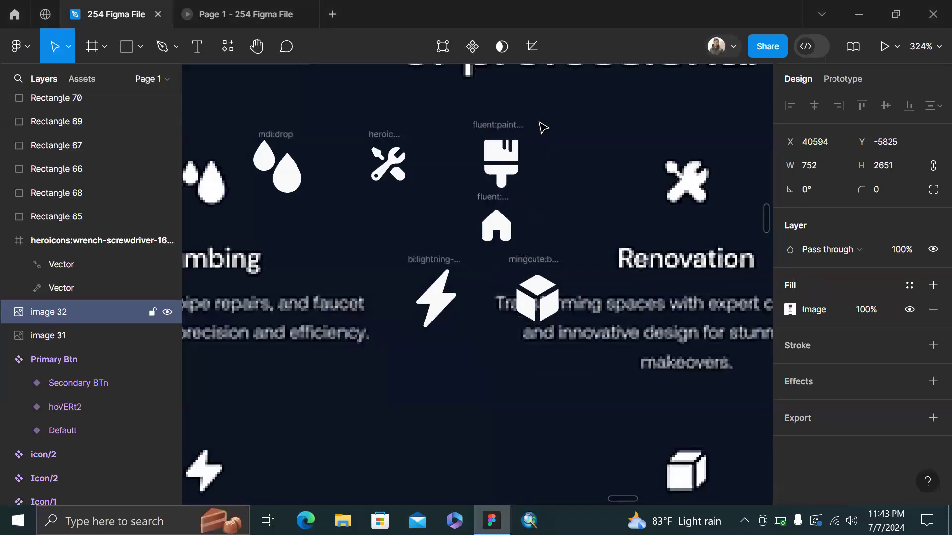
{"action": "key", "text": "ctrl+shift+z"}
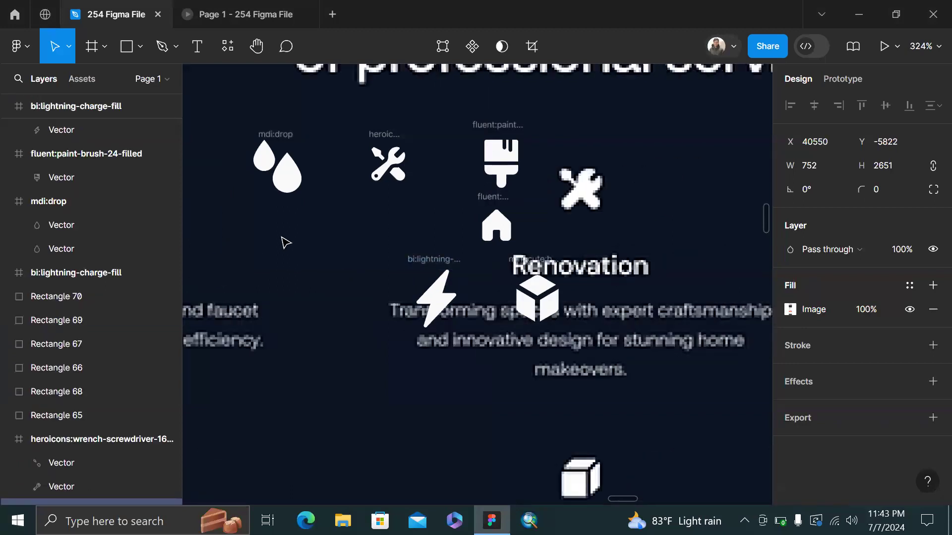
{"action": "key", "text": "ctrl+z"}
Put the lightning icon centred under the drop, with the box icon beside it
{"action": "left_click", "coordinate": [414, 263]}
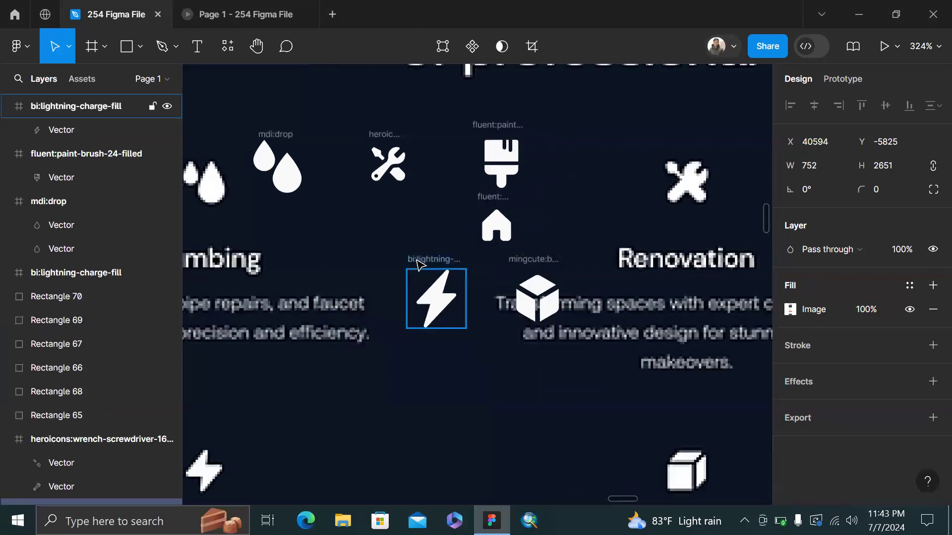
{"action": "left_click_drag", "start_coordinate": [421, 259], "coordinate": [264, 238]}
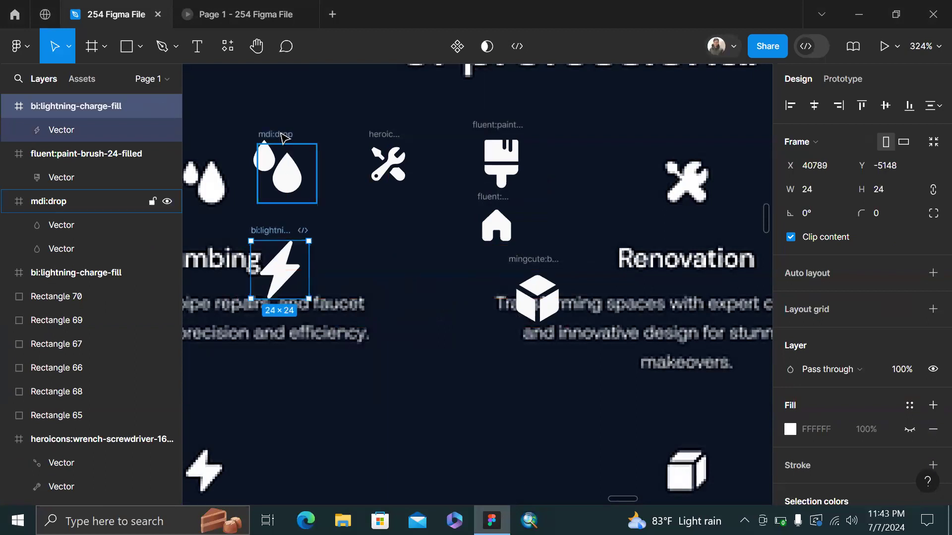
{"action": "left_click", "coordinate": [284, 137], "text": "shift"}
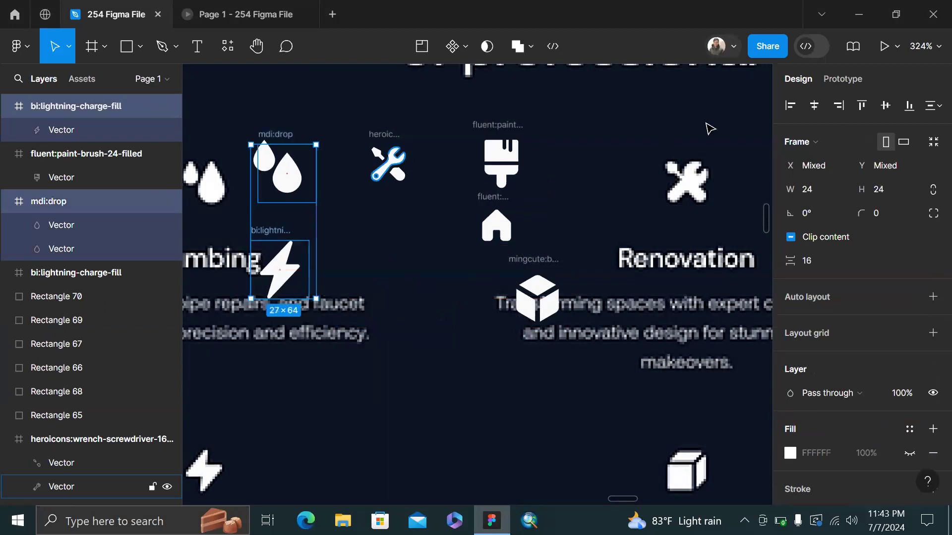
{"action": "left_click", "coordinate": [811, 104]}
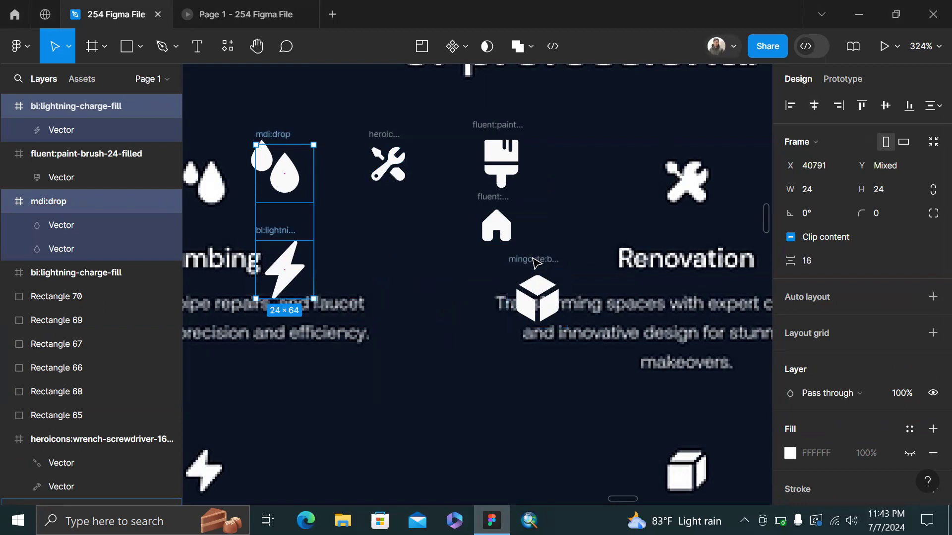
{"action": "left_click_drag", "start_coordinate": [525, 262], "coordinate": [392, 233]}
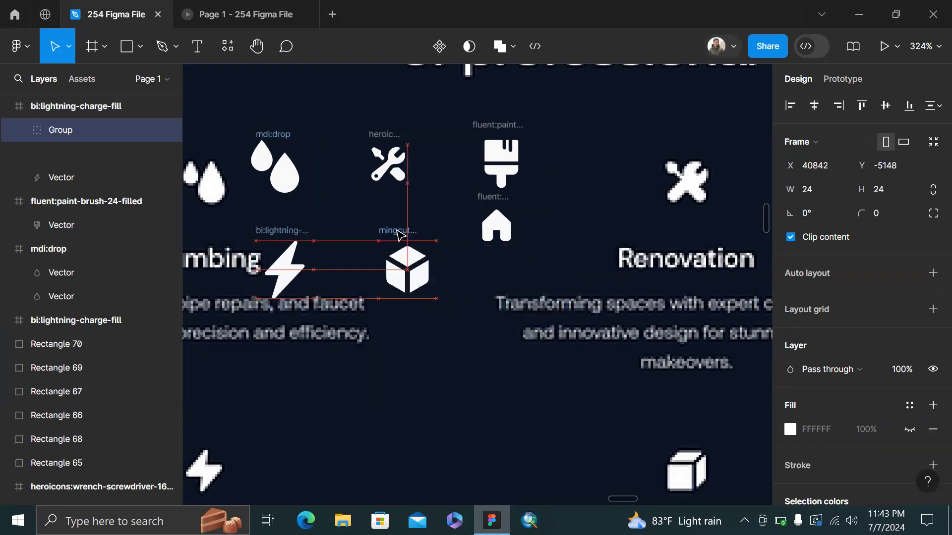
{"action": "left_click_drag", "start_coordinate": [383, 134], "coordinate": [383, 134]}
Set the wrench and home icons to height 24, with home beside the box
{"action": "left_click", "coordinate": [383, 134]}
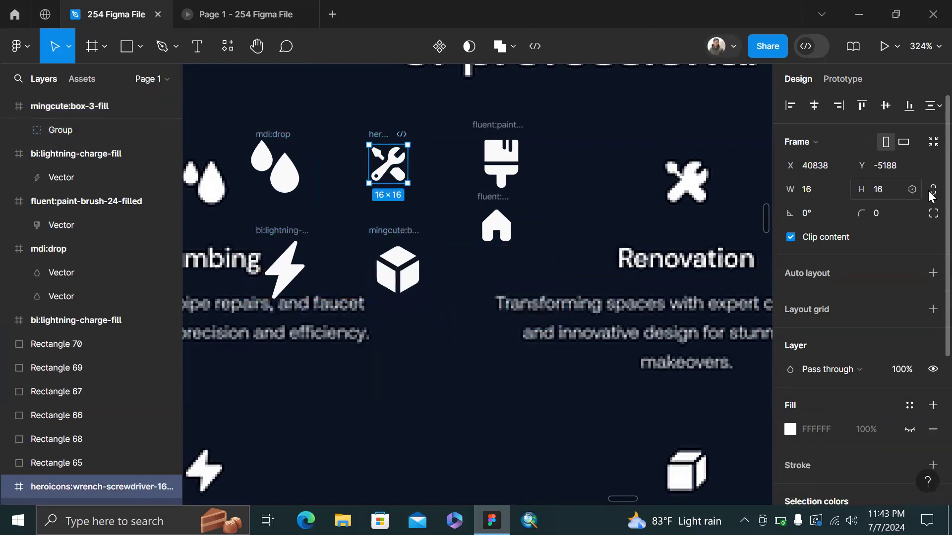
{"action": "left_click", "coordinate": [897, 191]}
{"action": "type", "text": "4"}
{"action": "key", "text": "Return"}
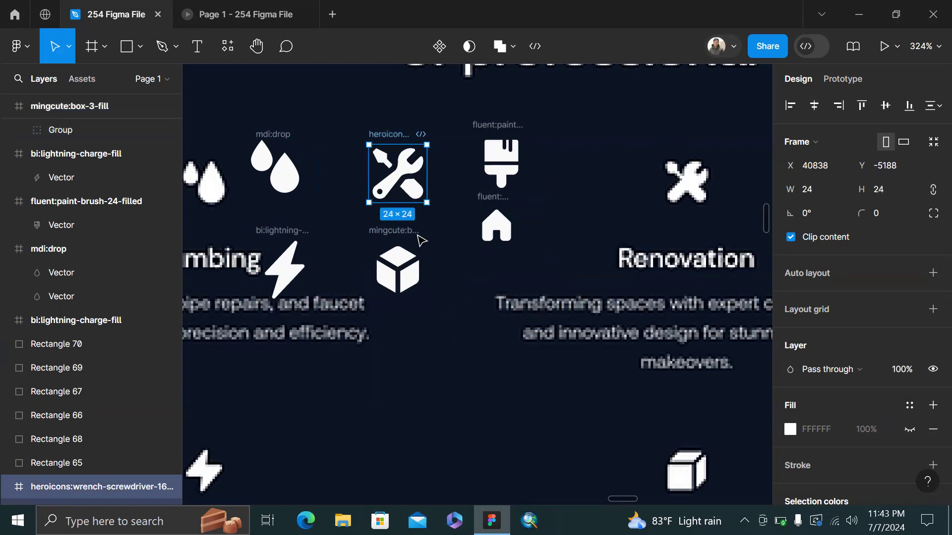
{"action": "left_click", "coordinate": [417, 241], "text": "shift"}
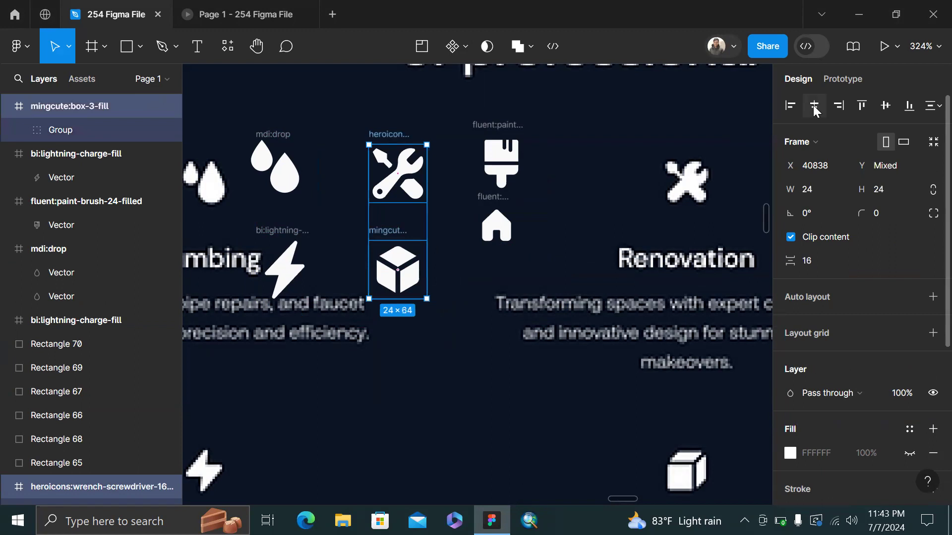
{"action": "left_click_drag", "start_coordinate": [492, 218], "coordinate": [497, 247]}
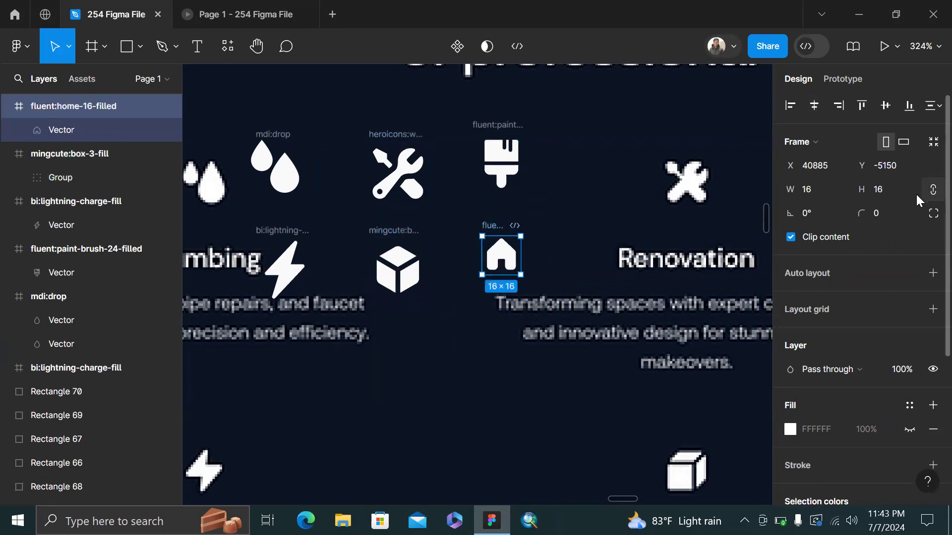
{"action": "left_click", "coordinate": [885, 187]}
{"action": "type", "text": "24"}
{"action": "key", "text": "Return"}
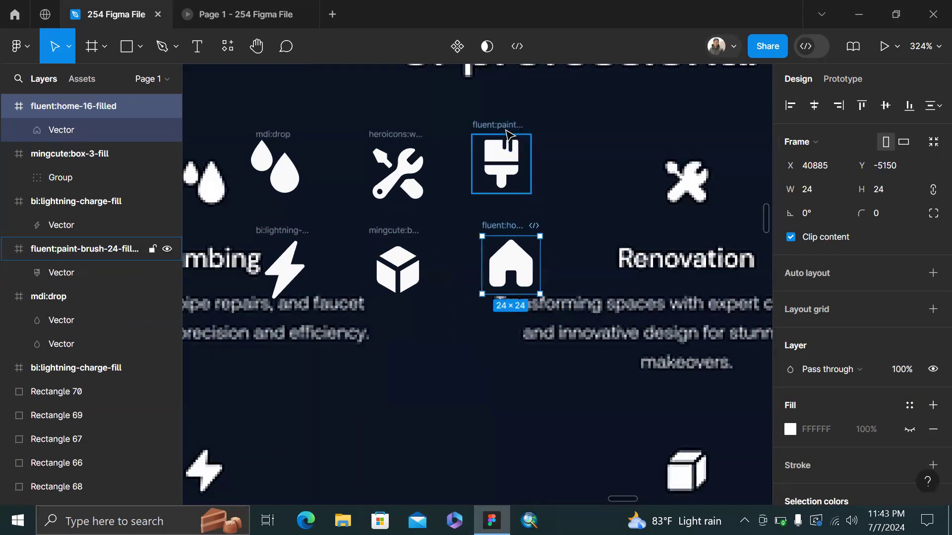
Align the home icon under the paint brush and group the pair
{"action": "left_click", "coordinate": [508, 134], "text": "shift"}
{"action": "left_click", "coordinate": [403, 135], "text": "shift"}
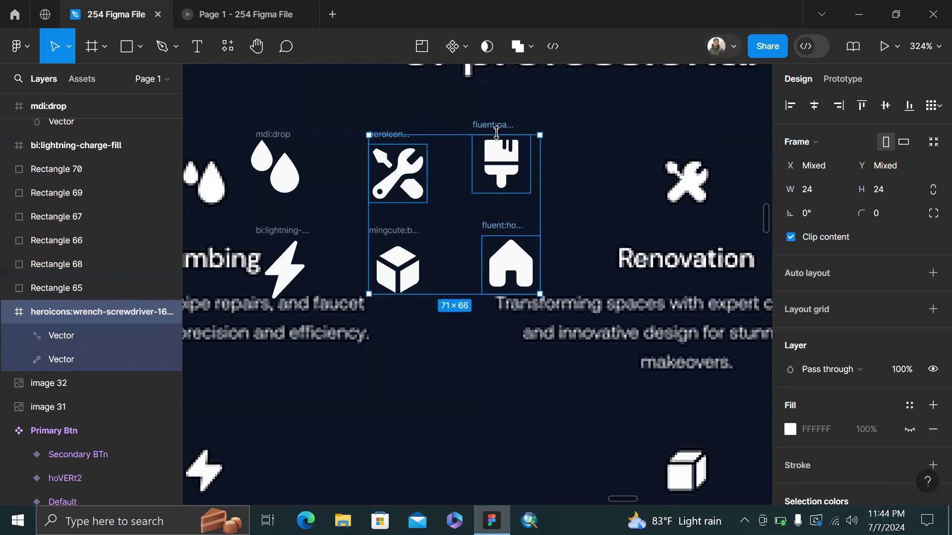
{"action": "key", "text": "ctrl+z"}
{"action": "left_click", "coordinate": [788, 110]}
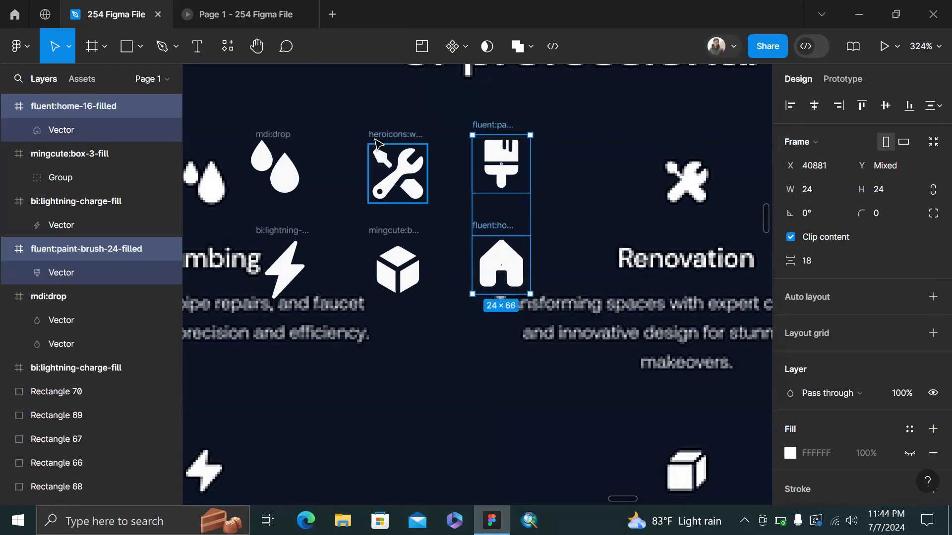
{"action": "key", "text": "ctrl+g"}
Group the wrench with the box, and the drop with the lightning icon
{"action": "left_click", "coordinate": [406, 235]}
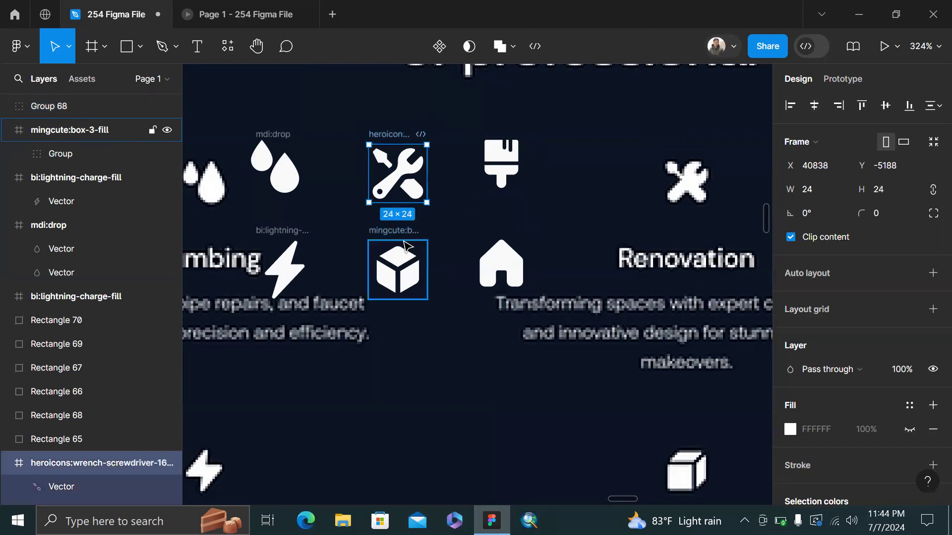
{"action": "left_click", "coordinate": [405, 243], "text": "shift"}
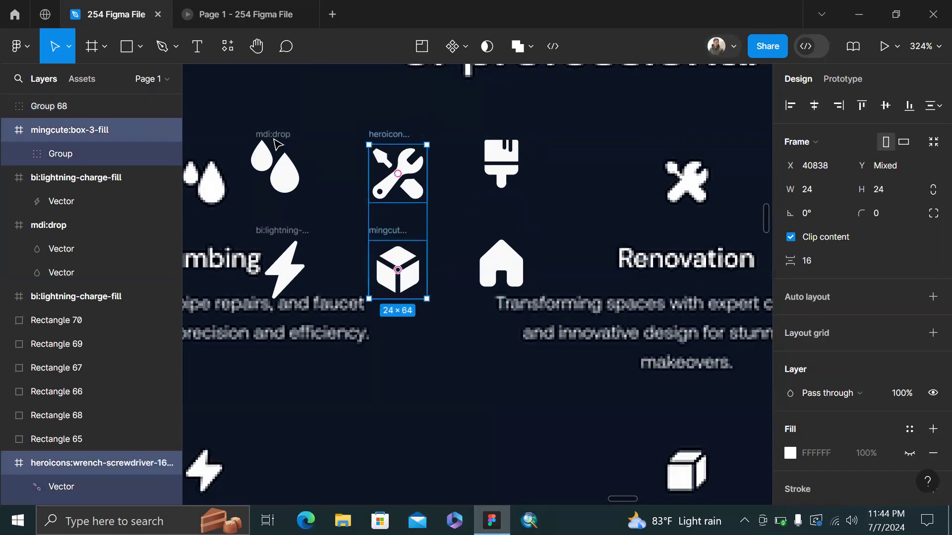
{"action": "key", "text": "ctrl+g"}
{"action": "left_click", "coordinate": [276, 153]}
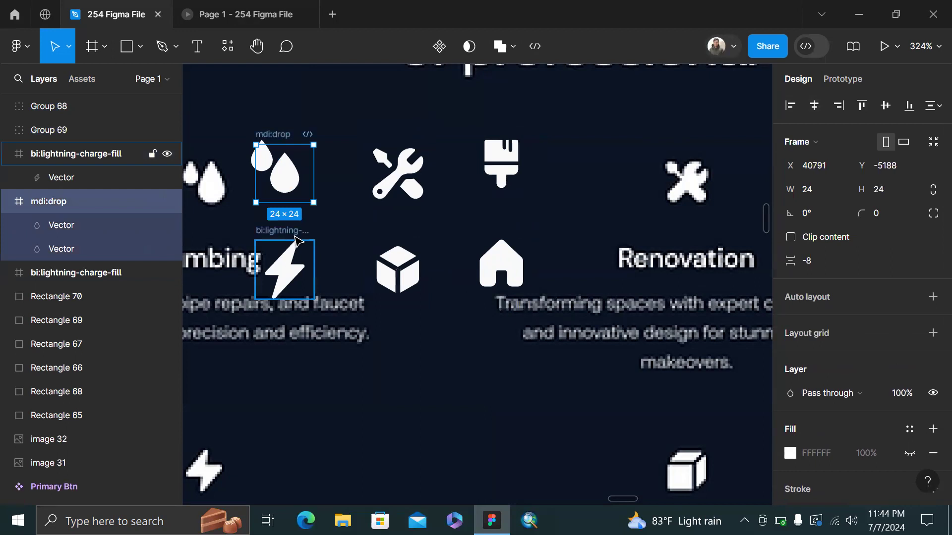
{"action": "left_click", "coordinate": [296, 241], "text": "shift"}
{"action": "key", "text": "ctrl+g"}
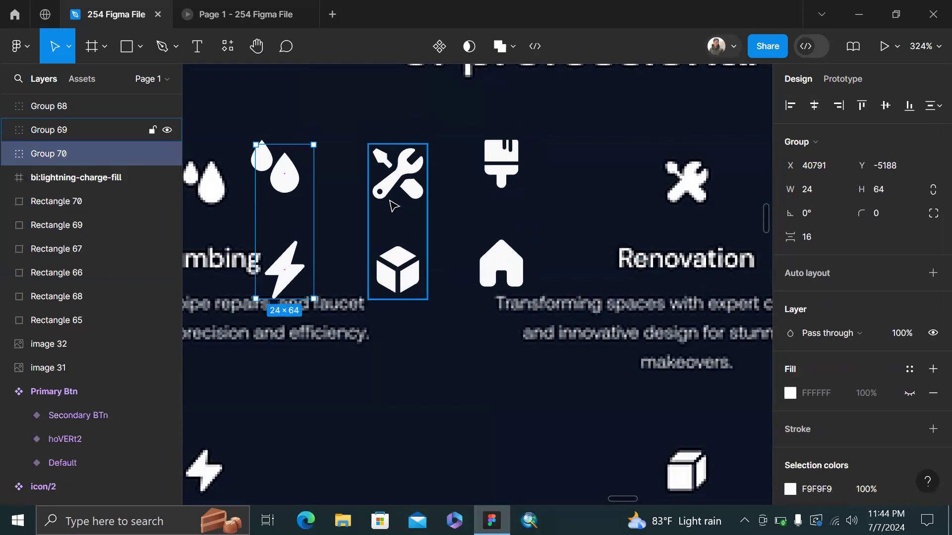
Top-align the three icon columns and space them evenly
{"action": "left_click", "coordinate": [389, 206], "text": "shift"}
{"action": "left_click", "coordinate": [526, 165], "text": "shift"}
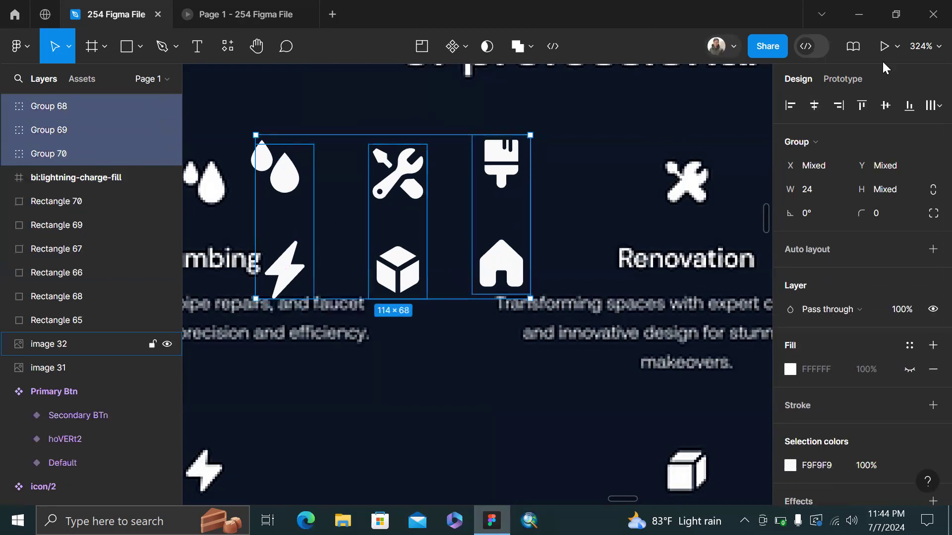
{"action": "left_click", "coordinate": [863, 107]}
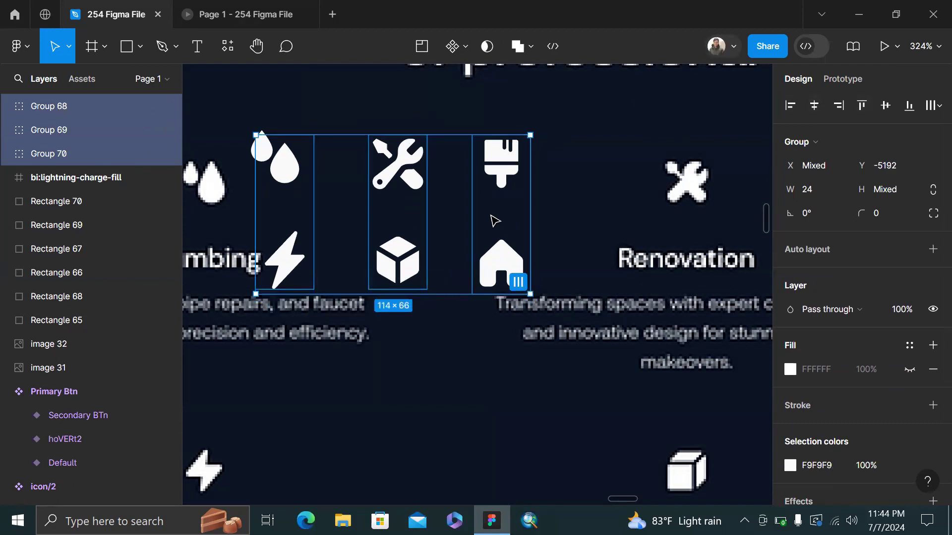
{"action": "left_click", "coordinate": [518, 283]}
Ungroup the three icon columns into six separate icons
{"action": "key", "text": "Escape"}
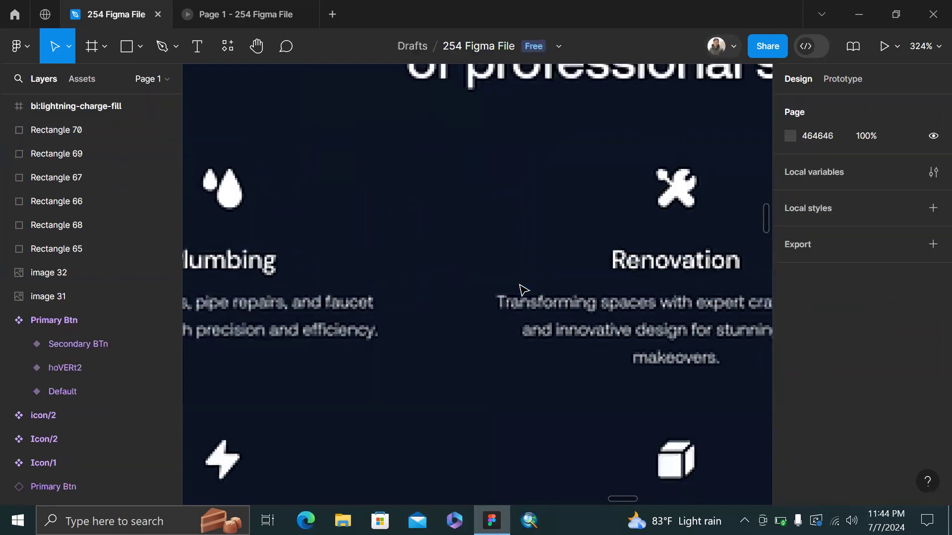
{"action": "scroll", "coordinate": [525, 290], "scroll_direction": "down", "scroll_amount": 10}
{"action": "scroll", "coordinate": [523, 290], "scroll_direction": "up", "scroll_amount": 3}
{"action": "scroll", "coordinate": [524, 290], "scroll_direction": "down", "scroll_amount": 7}
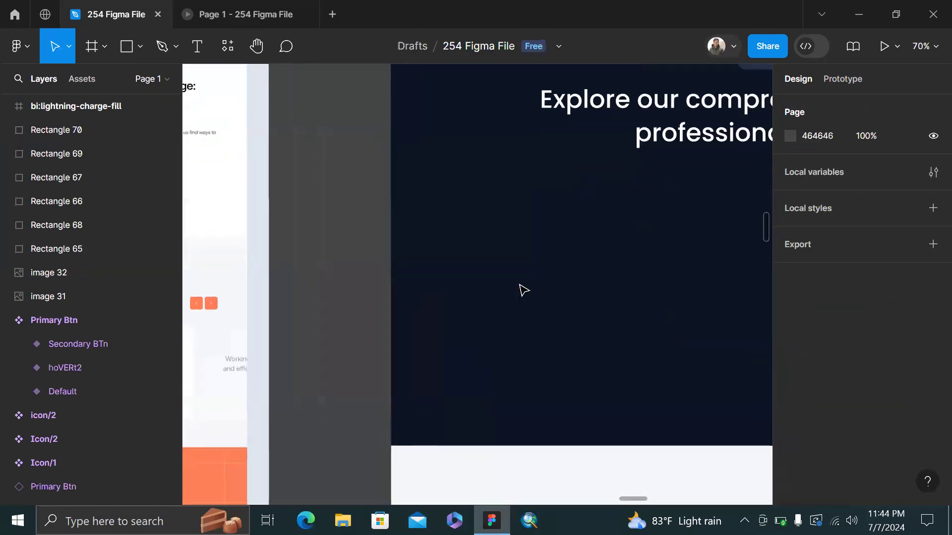
{"action": "scroll", "coordinate": [568, 281], "scroll_direction": "right", "scroll_amount": 4}
{"action": "left_click_drag", "start_coordinate": [568, 281], "coordinate": [495, 287]}
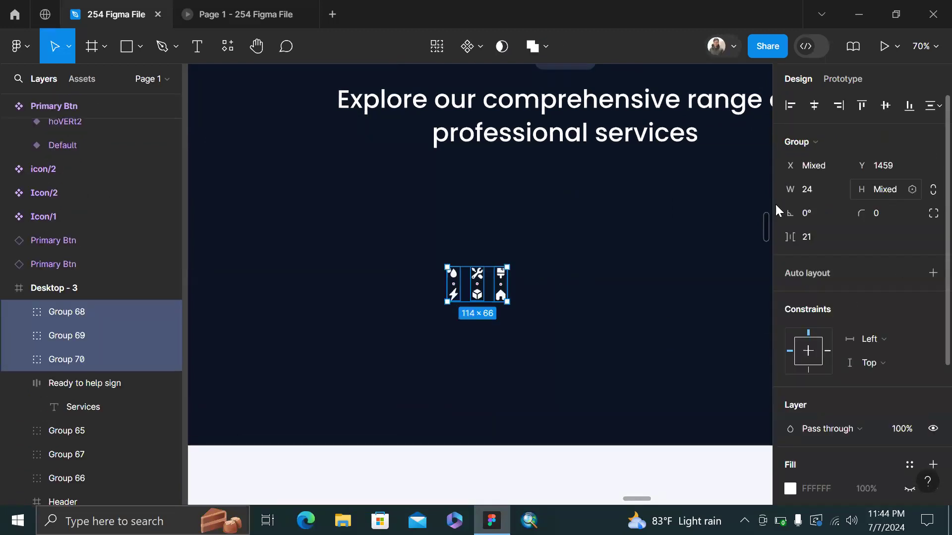
{"action": "scroll", "coordinate": [533, 253], "scroll_direction": "up", "scroll_amount": 2}
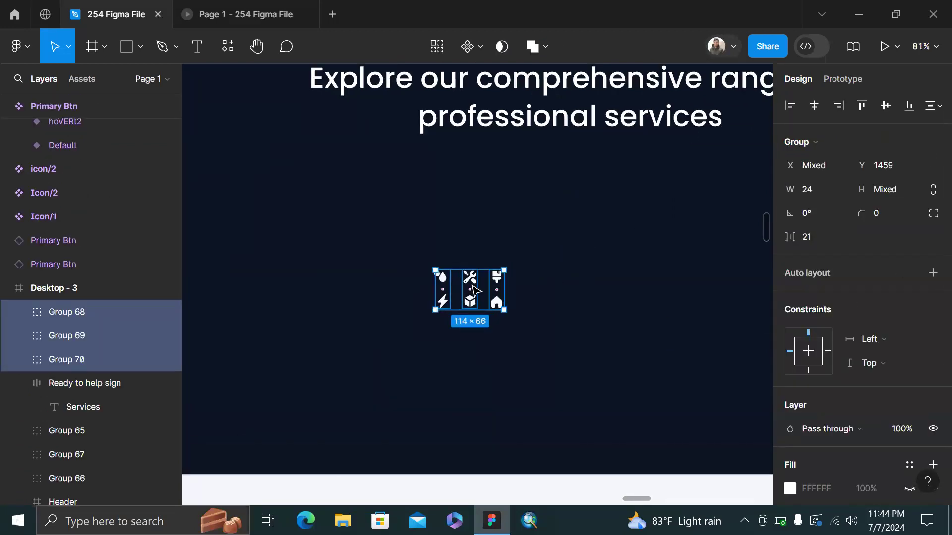
{"action": "right_click", "coordinate": [474, 290]}
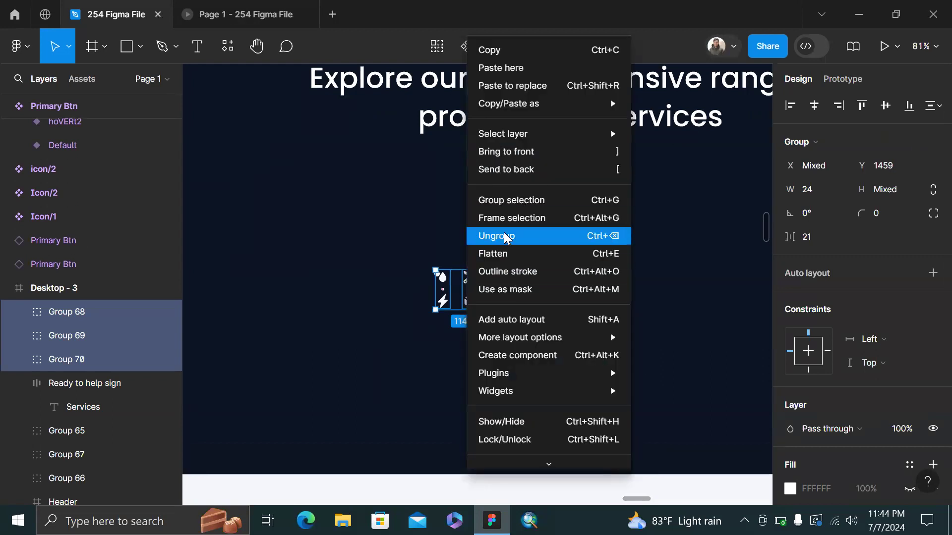
{"action": "key", "text": "ctrl+BackSpace"}
{"action": "left_click", "coordinate": [459, 238]}
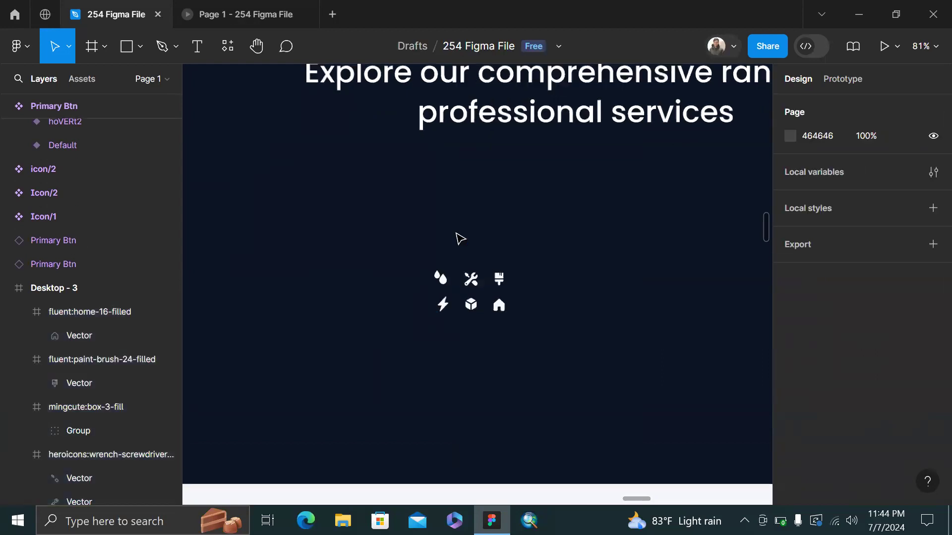
Align the lightning, box and house icons along their vertical centres
{"action": "scroll", "coordinate": [459, 238], "scroll_direction": "up", "scroll_amount": 4}
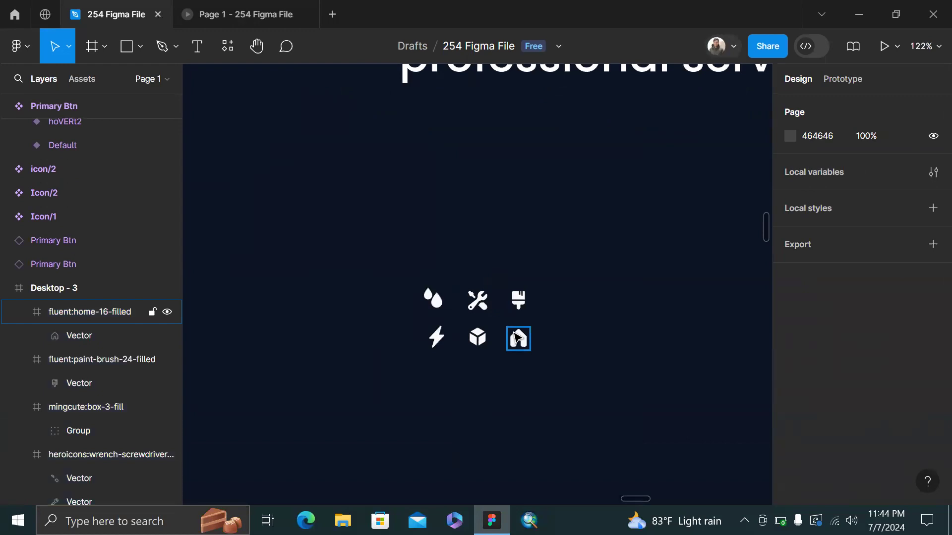
{"action": "left_click", "coordinate": [517, 340]}
{"action": "scroll", "coordinate": [518, 339], "scroll_direction": "up", "scroll_amount": 2}
{"action": "left_click", "coordinate": [459, 341]}
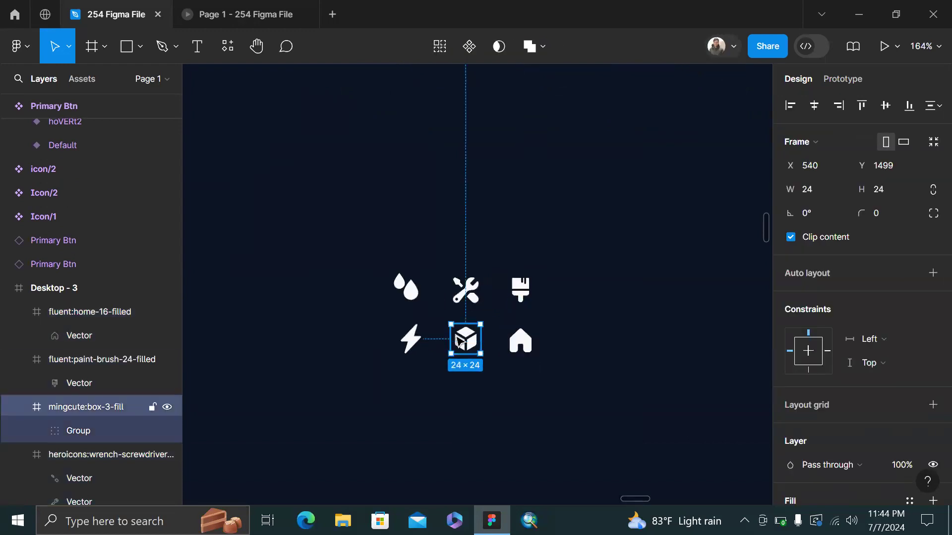
{"action": "left_click", "coordinate": [545, 345]}
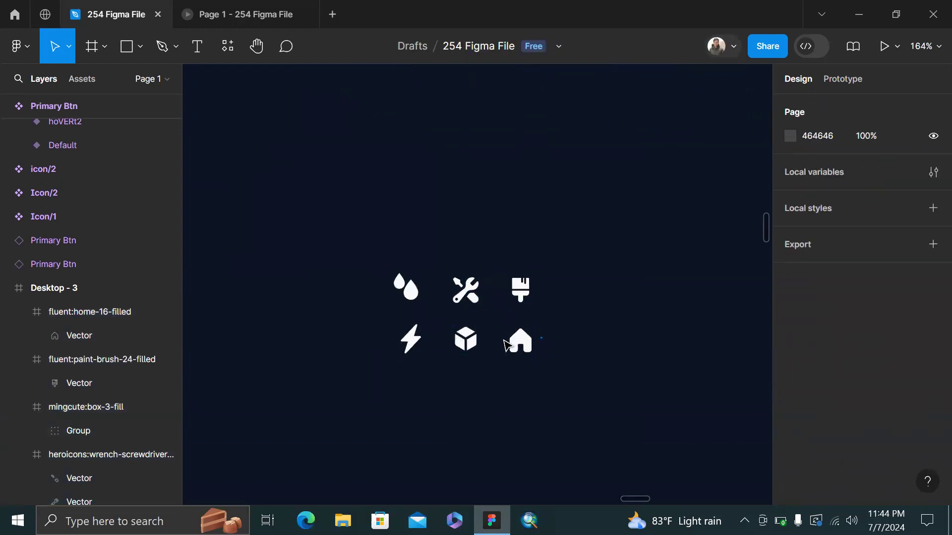
{"action": "left_click_drag", "start_coordinate": [401, 347], "coordinate": [383, 342]}
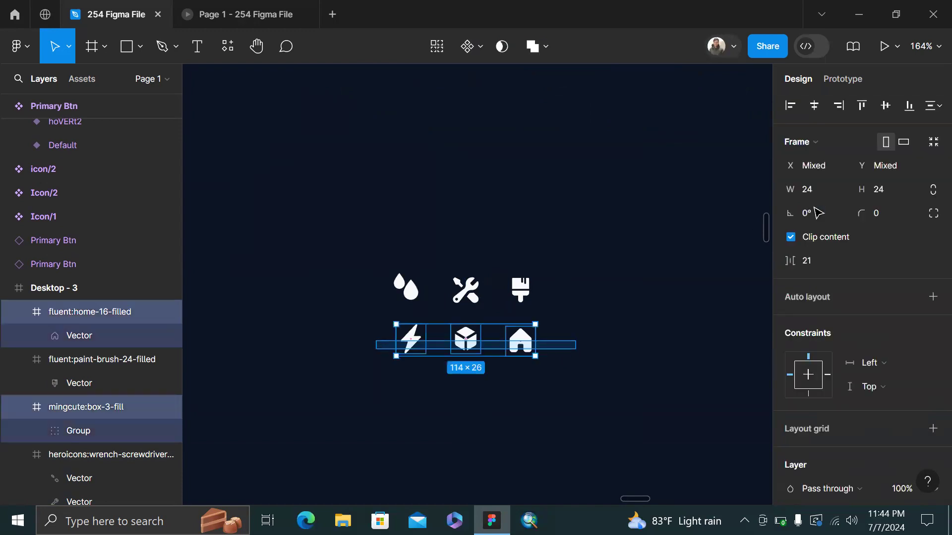
{"action": "left_click", "coordinate": [886, 110]}
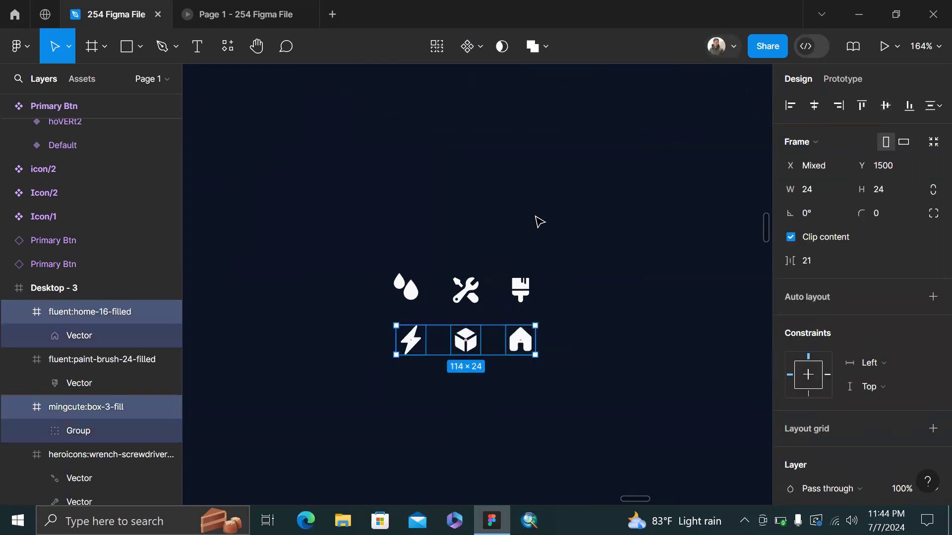
{"action": "scroll", "coordinate": [536, 218], "scroll_direction": "up", "scroll_amount": 3}
{"action": "left_click", "coordinate": [377, 293]}
Select all six icons and enlarge them by raising their height
{"action": "left_click", "coordinate": [307, 314]}
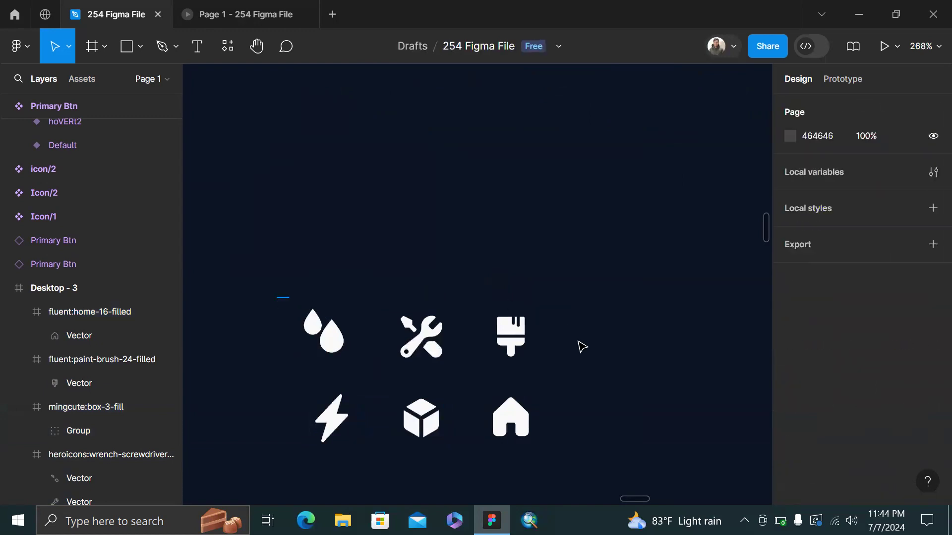
{"action": "left_click_drag", "start_coordinate": [583, 347], "coordinate": [276, 297]}
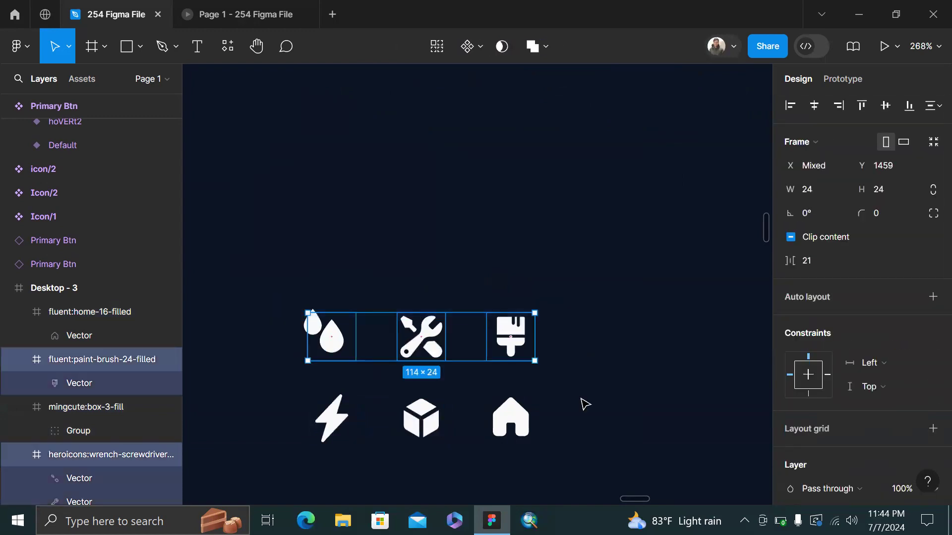
{"action": "scroll", "coordinate": [583, 402], "scroll_direction": "down", "scroll_amount": 4}
{"action": "scroll", "coordinate": [579, 421], "scroll_direction": "down", "scroll_amount": 2}
{"action": "left_click_drag", "start_coordinate": [578, 422], "coordinate": [422, 344]}
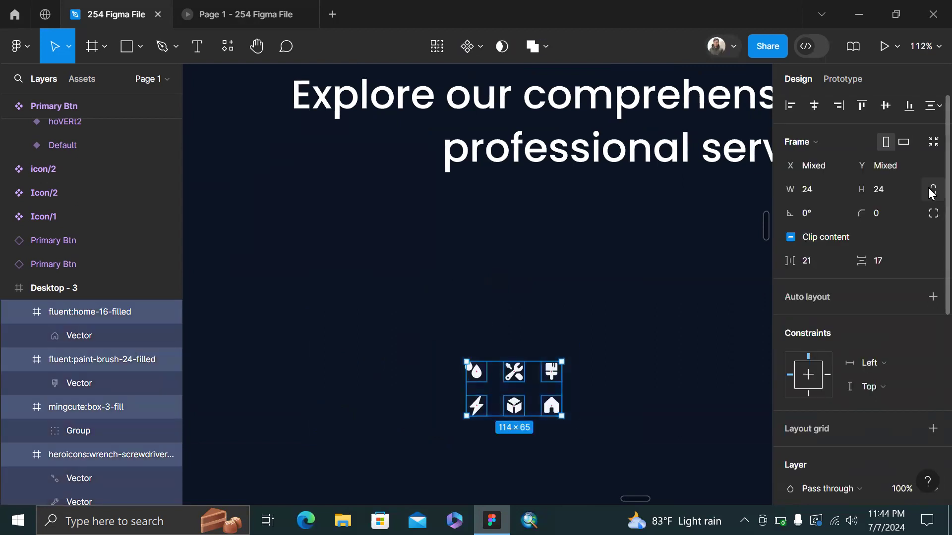
{"action": "left_click", "coordinate": [885, 191]}
{"action": "type", "text": "8"}
{"action": "key", "text": "Return"}
Show rulers (Shift+R) and the layout grid columns over the services frame
{"action": "left_click", "coordinate": [601, 180]}
{"action": "scroll", "coordinate": [600, 175], "scroll_direction": "down", "scroll_amount": 2}
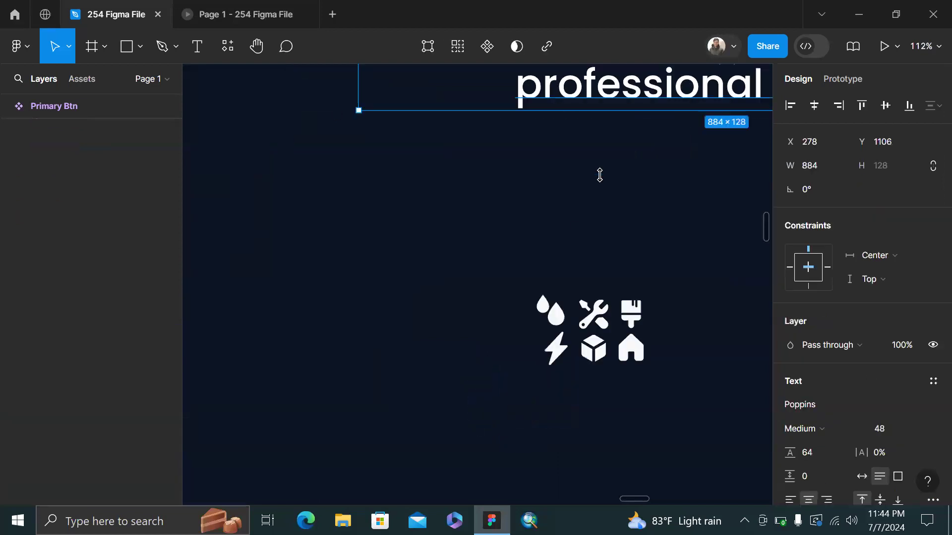
{"action": "key", "text": "shift+r"}
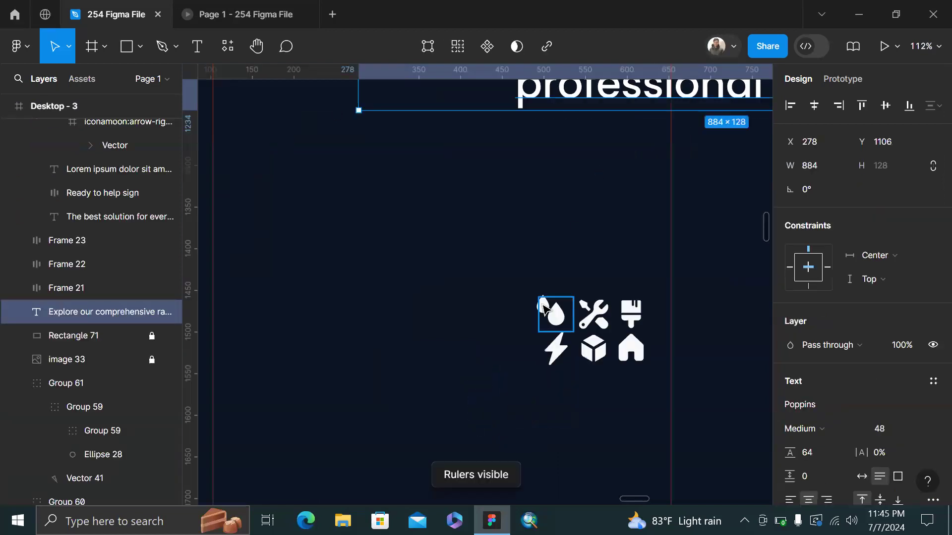
{"action": "scroll", "coordinate": [545, 310], "scroll_direction": "down", "scroll_amount": 3, "text": "ctrl"}
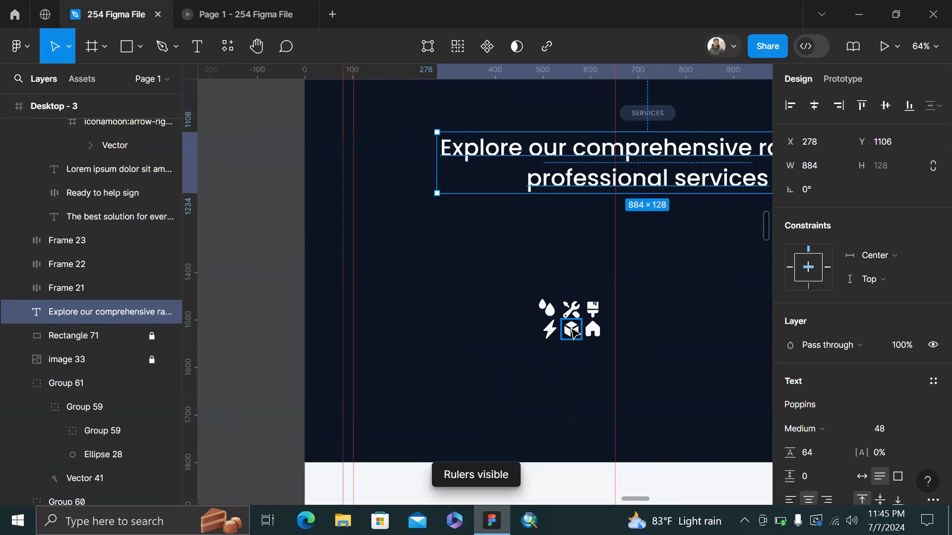
{"action": "key", "text": "shift+g"}
{"action": "scroll", "coordinate": [472, 291], "scroll_direction": "left", "scroll_amount": 10}
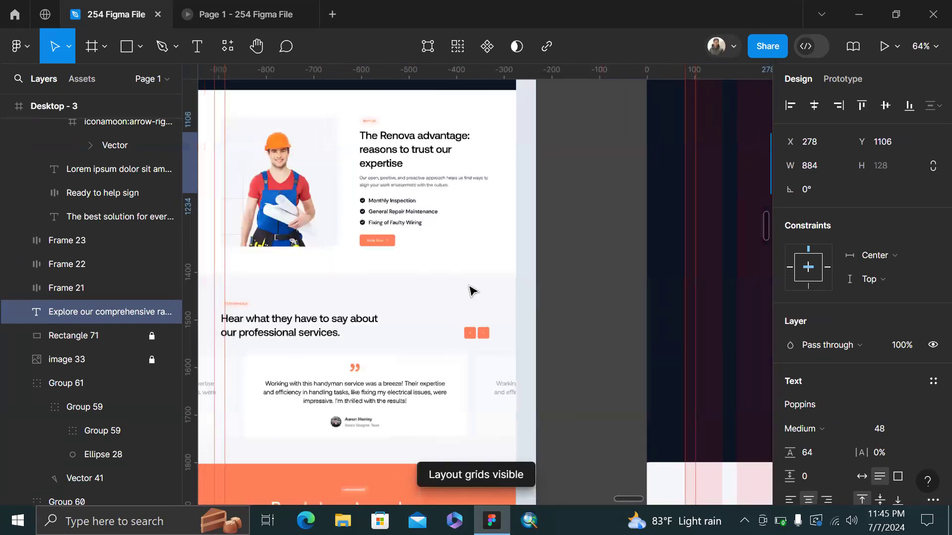
{"action": "scroll", "coordinate": [473, 291], "scroll_direction": "up", "scroll_amount": 3}
{"action": "scroll", "coordinate": [374, 155], "scroll_direction": "up", "scroll_amount": 3}
{"action": "scroll", "coordinate": [371, 180], "scroll_direction": "up", "scroll_amount": 2}
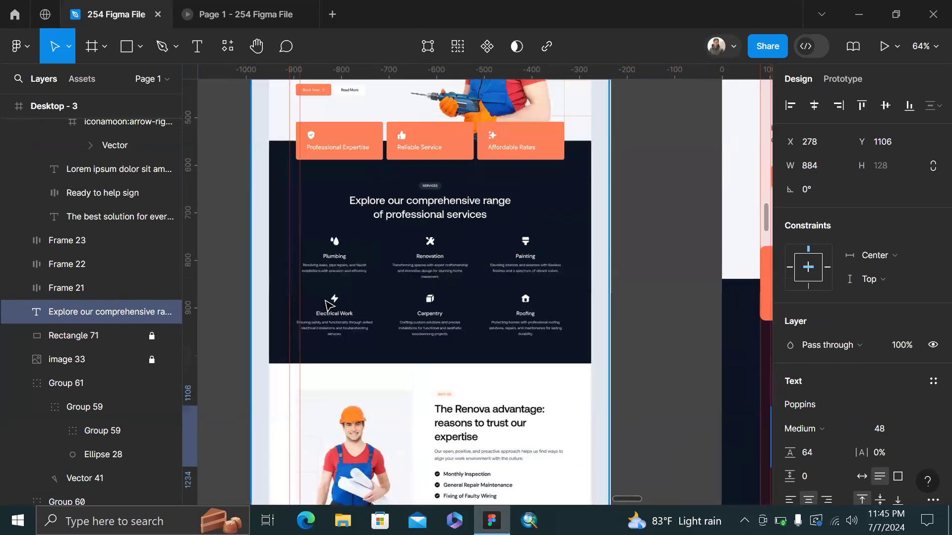
{"action": "scroll", "coordinate": [317, 271], "scroll_direction": "right", "scroll_amount": 5}
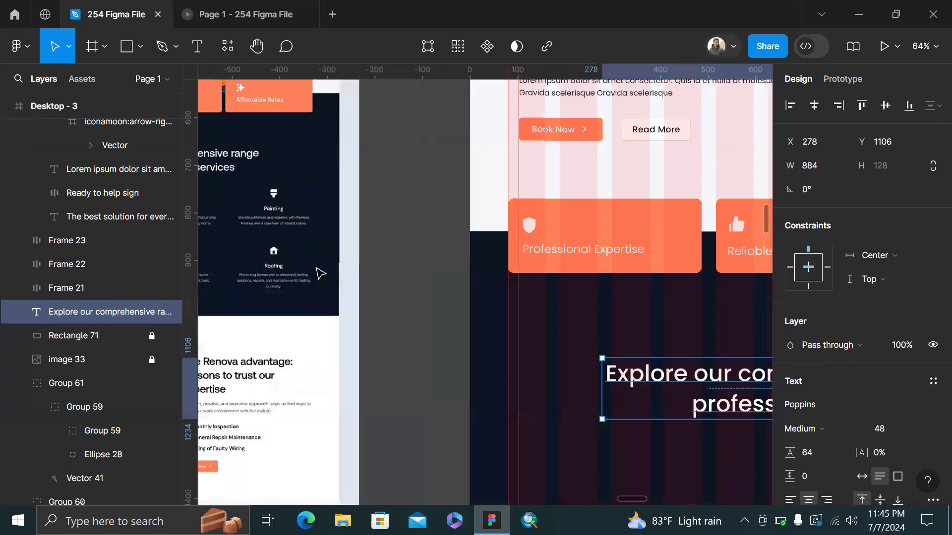
{"action": "scroll", "coordinate": [317, 271], "scroll_direction": "down", "scroll_amount": 3}
{"action": "scroll", "coordinate": [592, 349], "scroll_direction": "right", "scroll_amount": 2}
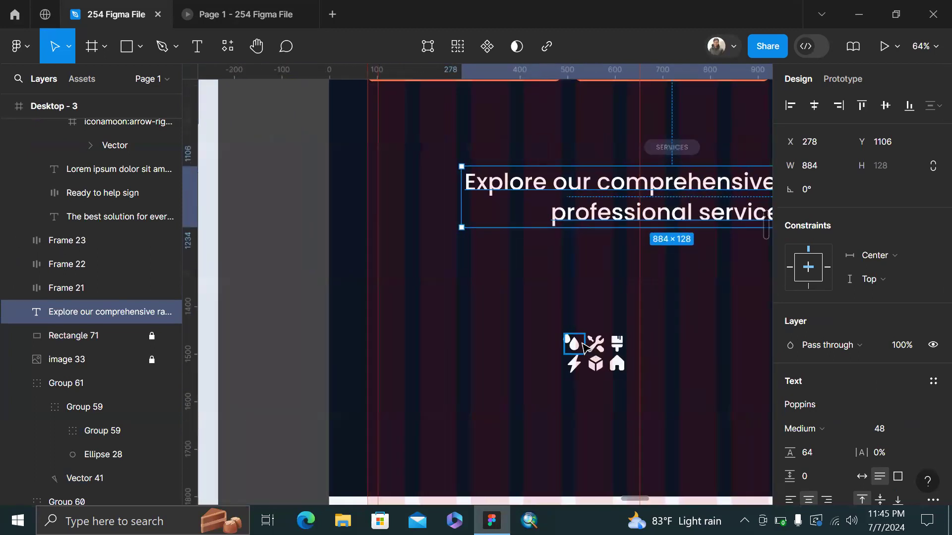
Move the droplet up-left and the wrench up-right below the heading
{"action": "left_click_drag", "start_coordinate": [573, 343], "coordinate": [472, 308]}
{"action": "scroll", "coordinate": [496, 317], "scroll_direction": "right", "scroll_amount": 3}
{"action": "scroll", "coordinate": [496, 318], "scroll_direction": "down", "scroll_amount": 1}
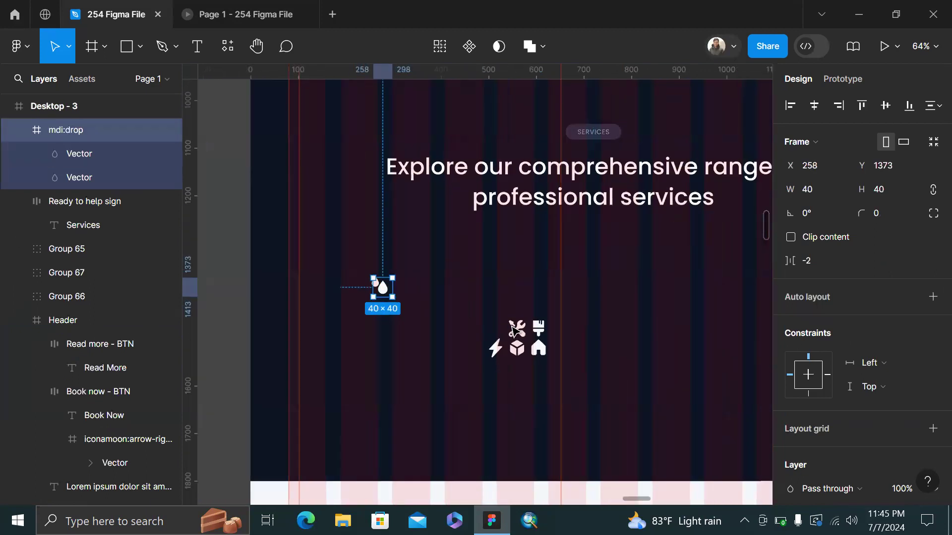
{"action": "left_click_drag", "start_coordinate": [516, 329], "coordinate": [594, 284]}
{"action": "left_click", "coordinate": [539, 328]}
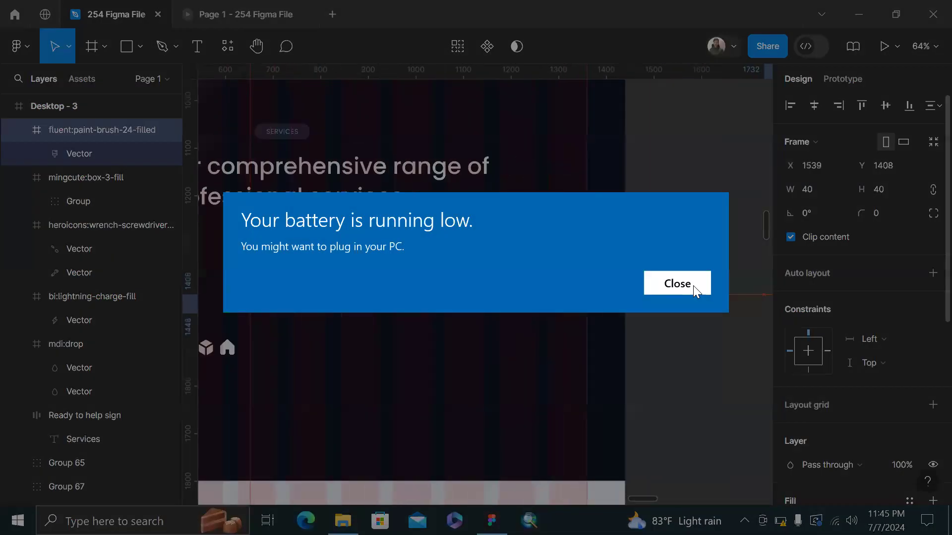
{"action": "left_click_drag", "start_coordinate": [779, 310], "coordinate": [770, 303]}
{"action": "left_click", "coordinate": [699, 294]}
{"action": "left_click_drag", "start_coordinate": [699, 294], "coordinate": [698, 292]}
{"action": "key", "text": "ctrl+z"}
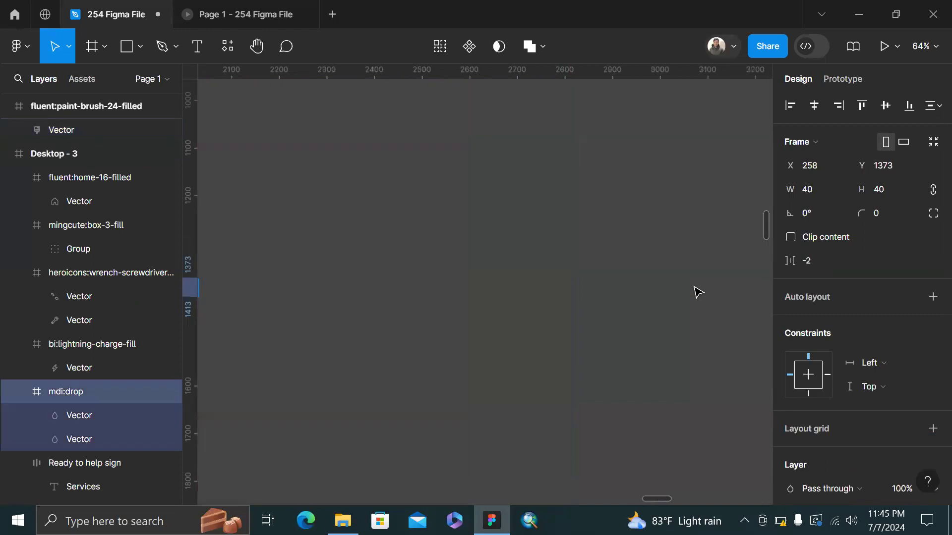
Return to the services heading and undo back to separate the icons from their group
{"action": "scroll", "coordinate": [698, 292], "scroll_direction": "right", "scroll_amount": 4}
{"action": "scroll", "coordinate": [699, 292], "scroll_direction": "right", "scroll_amount": 4}
{"action": "scroll", "coordinate": [698, 293], "scroll_direction": "right", "scroll_amount": 4}
{"action": "scroll", "coordinate": [698, 293], "scroll_direction": "right", "scroll_amount": 4}
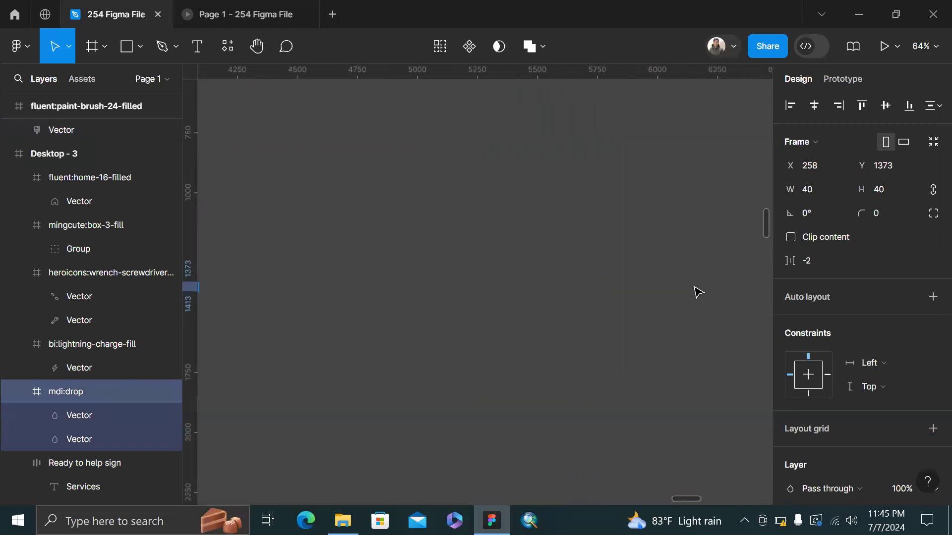
{"action": "scroll", "coordinate": [698, 292], "scroll_direction": "down", "scroll_amount": 5}
{"action": "scroll", "coordinate": [698, 292], "scroll_direction": "down", "scroll_amount": 5}
{"action": "key", "text": "ctrl+z"}
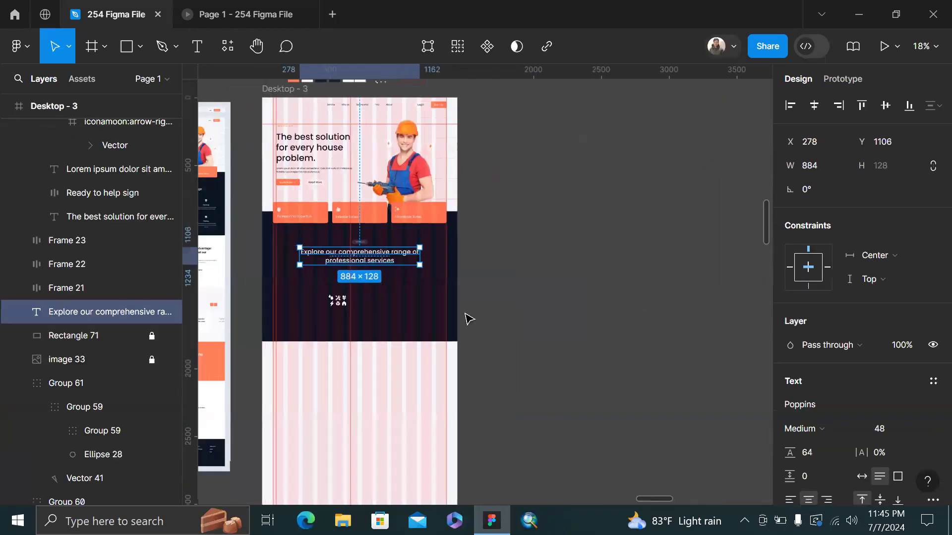
{"action": "scroll", "coordinate": [434, 319], "scroll_direction": "up", "scroll_amount": 3}
{"action": "scroll", "coordinate": [437, 298], "scroll_direction": "left", "scroll_amount": 2}
{"action": "scroll", "coordinate": [385, 301], "scroll_direction": "up", "scroll_amount": 2}
{"action": "key", "text": "ctrl+z"}
{"action": "key", "text": "ctrl+z"}
{"action": "key", "text": "ctrl+shift+z"}
{"action": "key", "text": "ctrl+shift+z"}
{"action": "key", "text": "ctrl+z"}
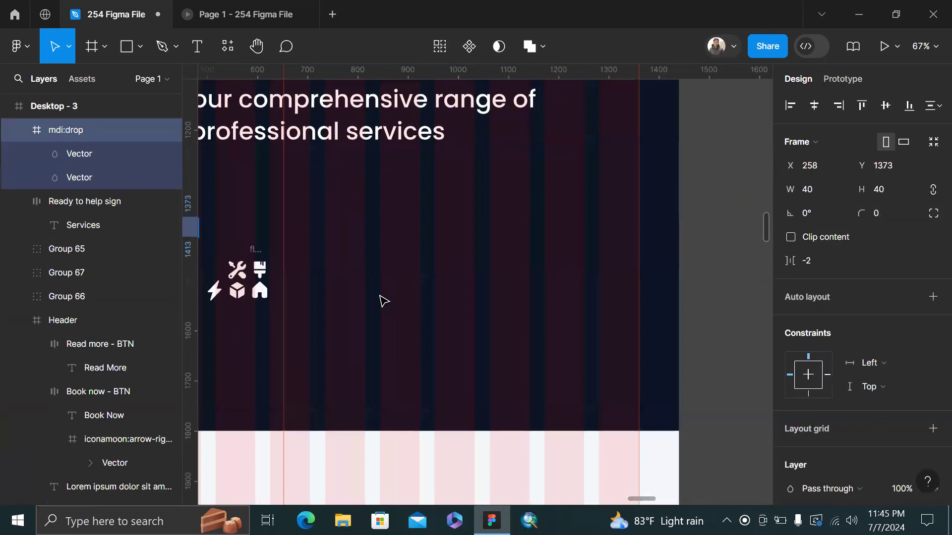
{"action": "key", "text": "ctrl+z"}
{"action": "key", "text": "ctrl+z"}
{"action": "key", "text": "ctrl+z"}
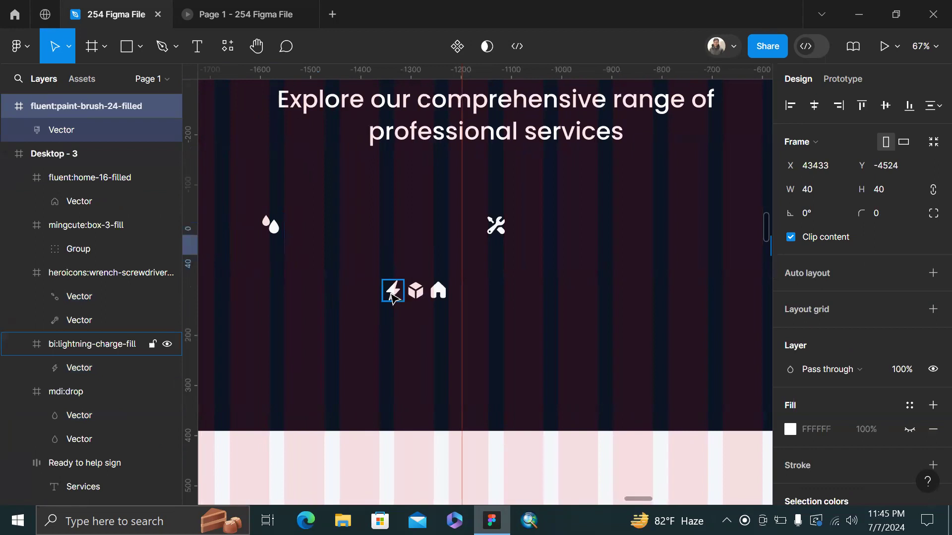
{"action": "key", "text": "ctrl+z"}
Raise the wrench above the row and cut-paste the paint brush to the section's right
{"action": "left_click_drag", "start_coordinate": [418, 274], "coordinate": [496, 215]}
{"action": "scroll", "coordinate": [474, 225], "scroll_direction": "right", "scroll_amount": 3}
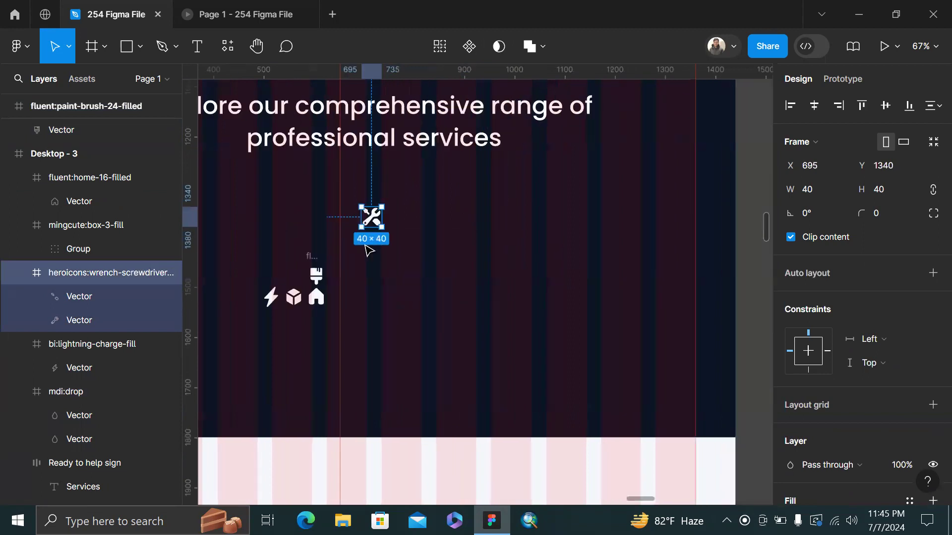
{"action": "left_click_drag", "start_coordinate": [317, 274], "coordinate": [591, 234]}
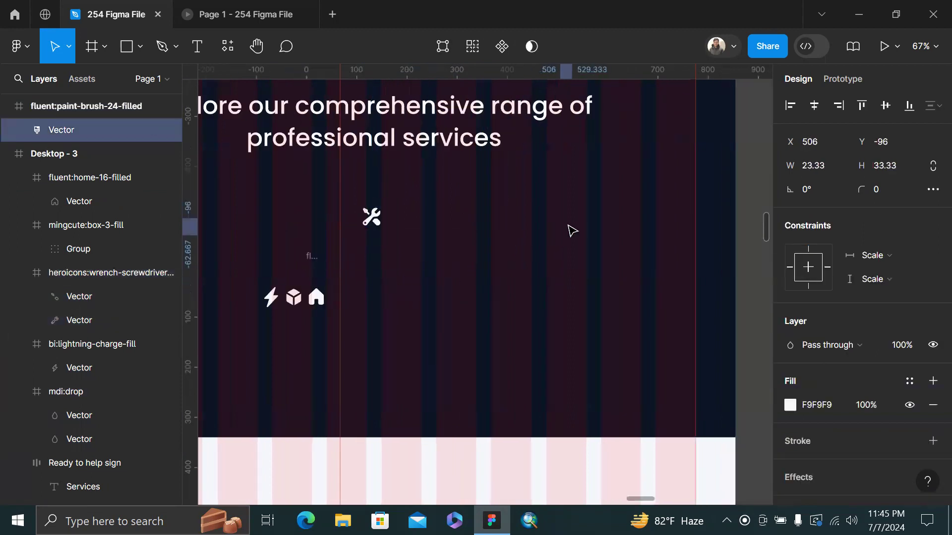
{"action": "key", "text": "ctrl+z"}
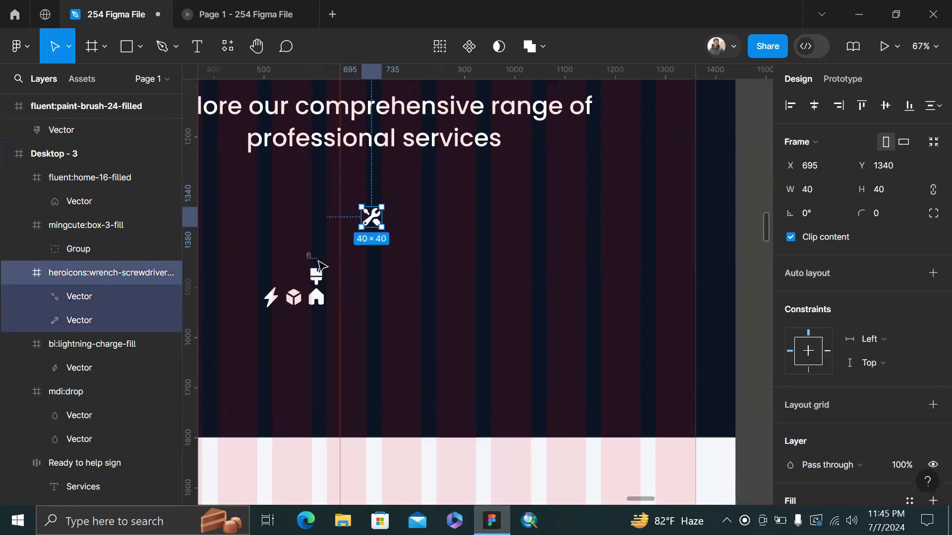
{"action": "left_click", "coordinate": [314, 270]}
{"action": "key", "text": "ctrl+x"}
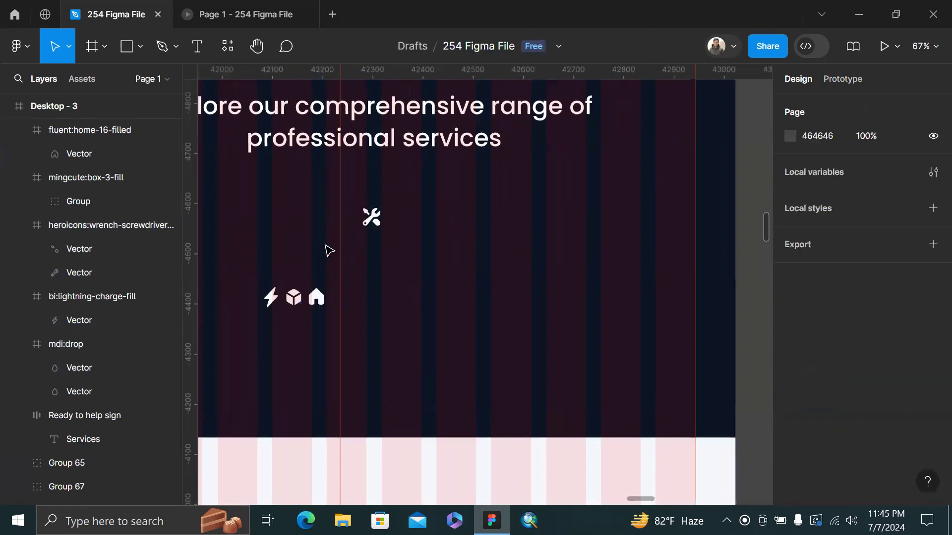
{"action": "key", "text": "ctrl+v"}
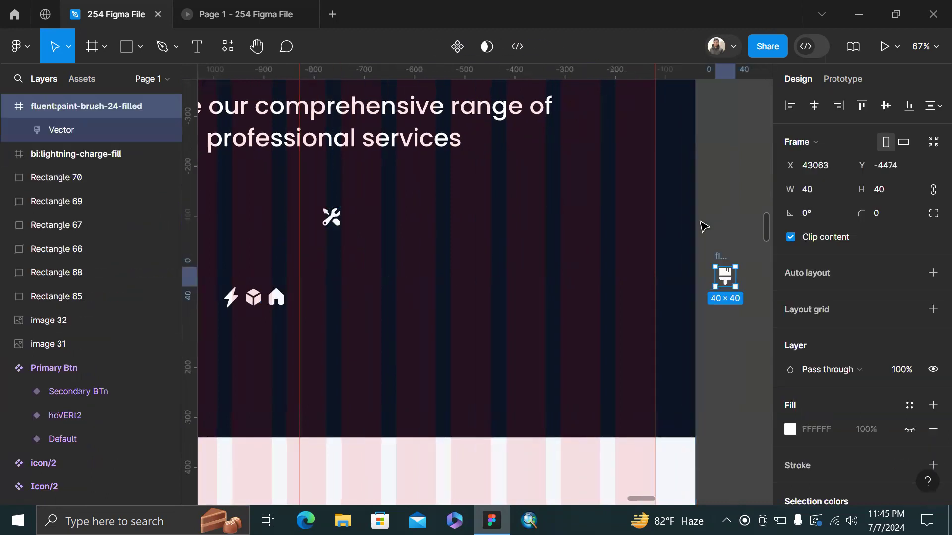
{"action": "left_click_drag", "start_coordinate": [722, 260], "coordinate": [550, 191]}
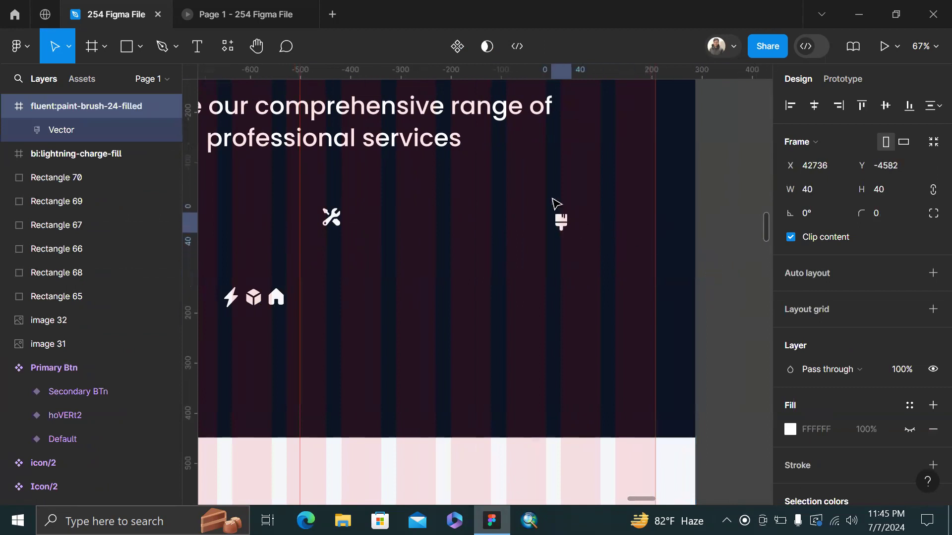
{"action": "scroll", "coordinate": [553, 205], "scroll_direction": "up", "scroll_amount": 3, "text": "ctrl"}
{"action": "scroll", "coordinate": [555, 218], "scroll_direction": "up", "scroll_amount": 2, "text": "ctrl"}
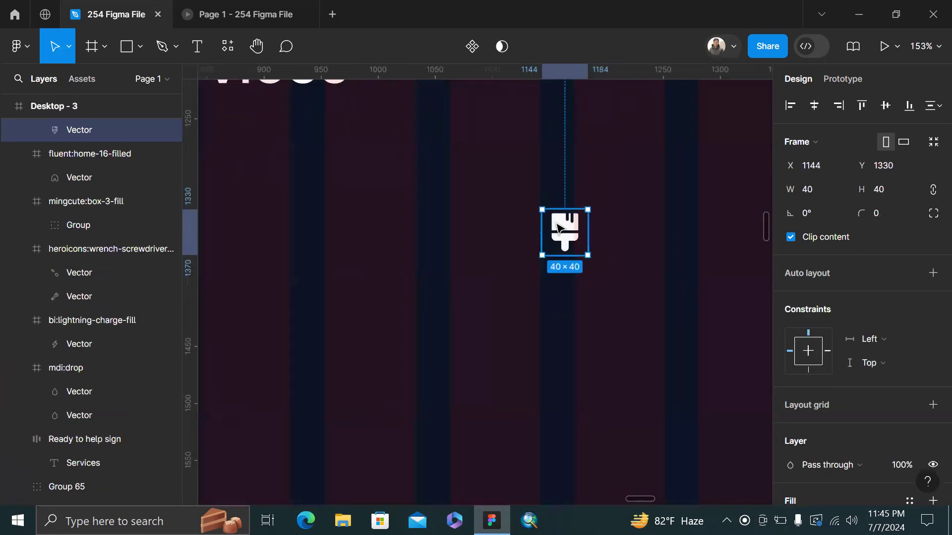
{"action": "left_click_drag", "start_coordinate": [556, 224], "coordinate": [554, 223]}
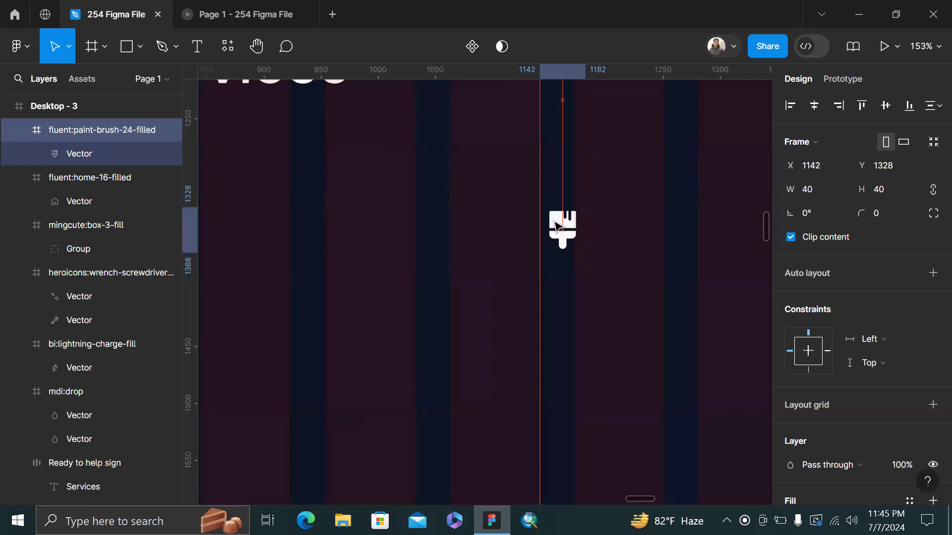
Place the lightning icon below the drop and select the top-row icons
{"action": "scroll", "coordinate": [555, 223], "scroll_direction": "down", "scroll_amount": 5, "text": "ctrl"}
{"action": "scroll", "coordinate": [555, 224], "scroll_direction": "left", "scroll_amount": 3}
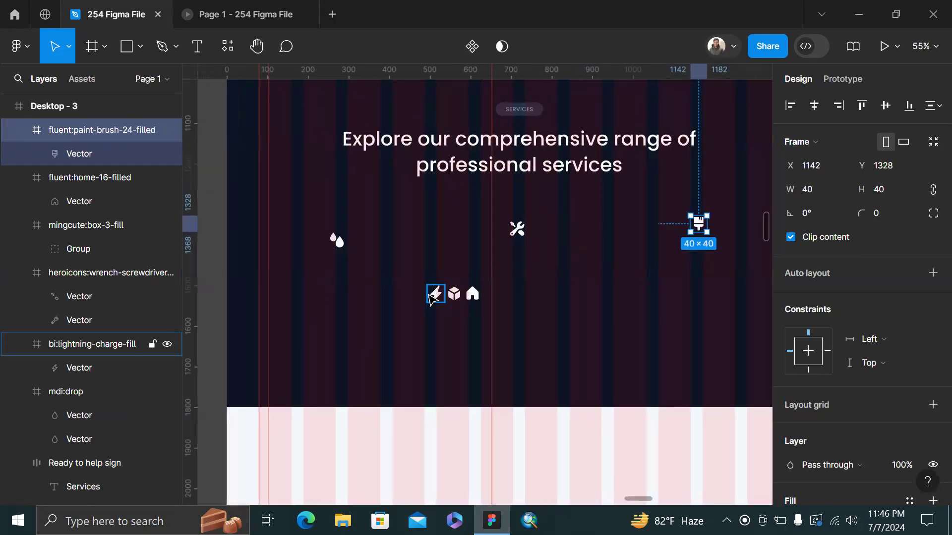
{"action": "left_click_drag", "start_coordinate": [430, 297], "coordinate": [339, 322]}
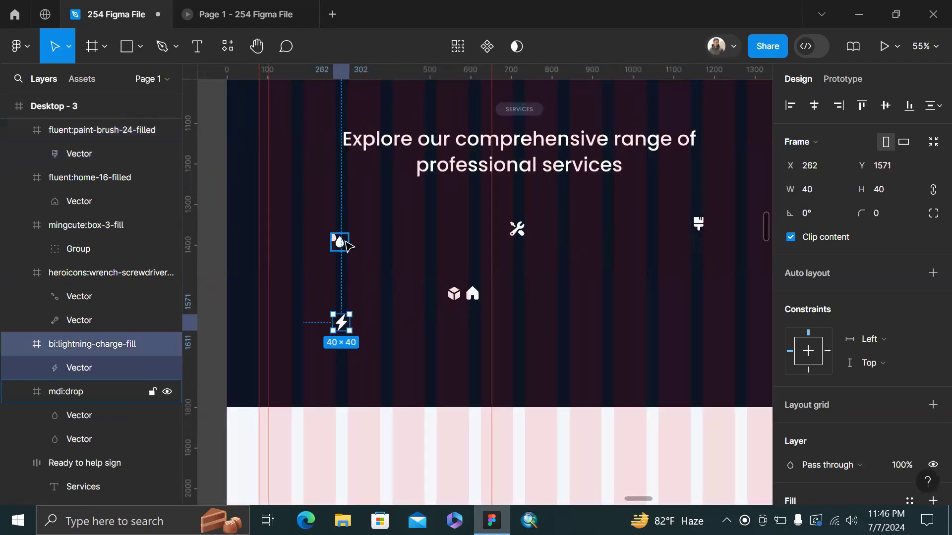
{"action": "left_click", "coordinate": [603, 263]}
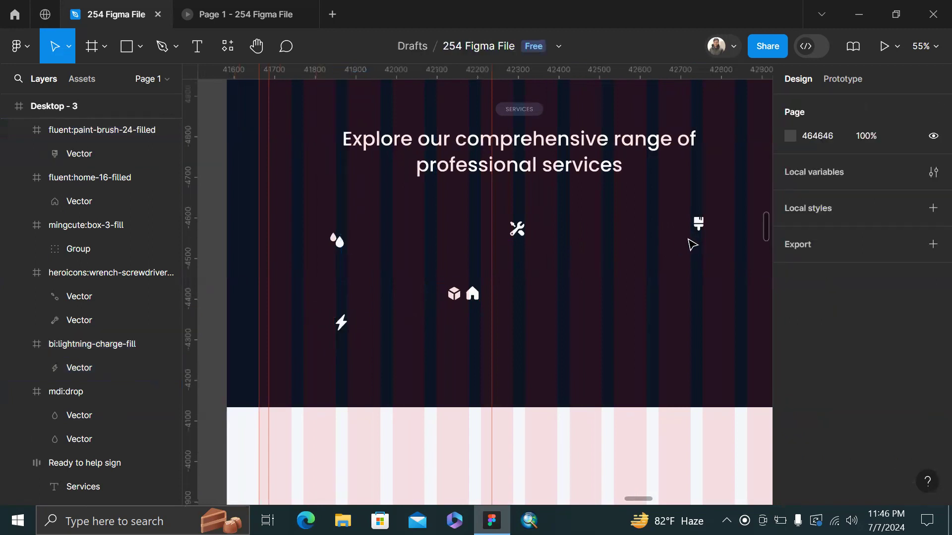
{"action": "left_click_drag", "start_coordinate": [693, 244], "coordinate": [327, 233]}
{"action": "left_click", "coordinate": [737, 242]}
{"action": "left_click_drag", "start_coordinate": [735, 235], "coordinate": [384, 226]}
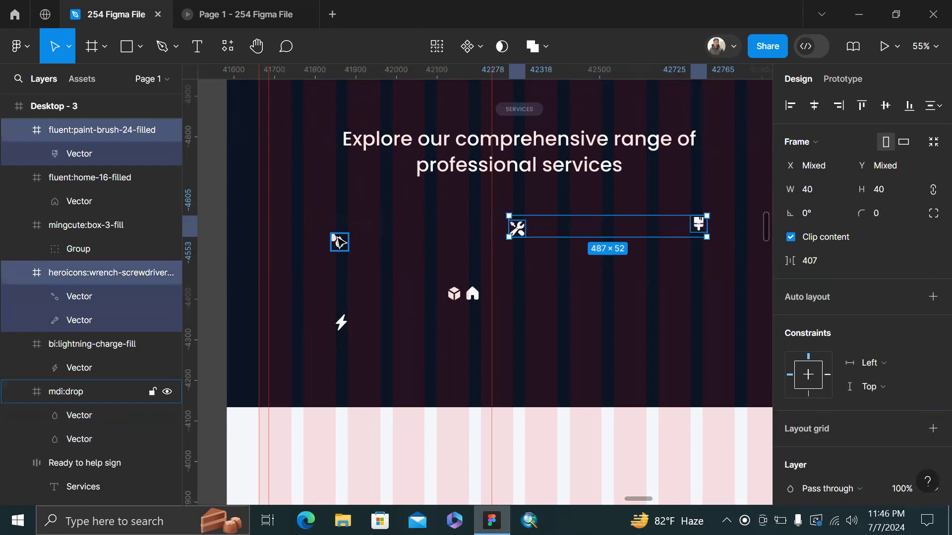
Top-align the drop, wrench and paint brush, and move box and home into the lower row
{"action": "left_click", "coordinate": [338, 241], "text": "shift"}
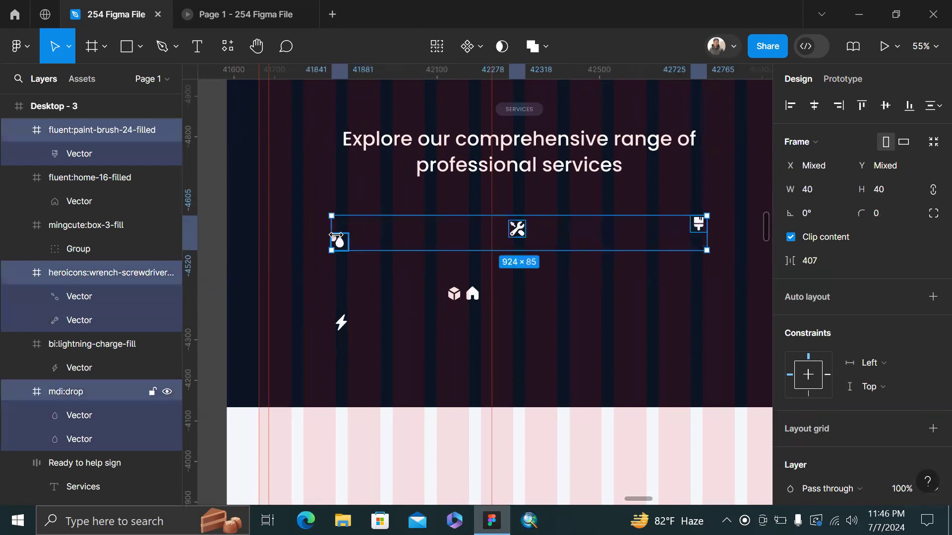
{"action": "left_click", "coordinate": [861, 112]}
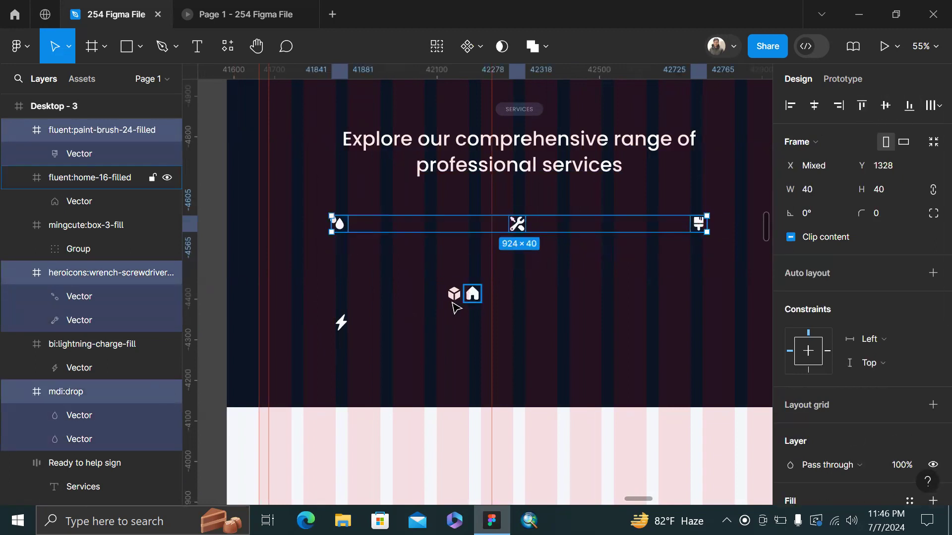
{"action": "mouse_move", "coordinate": [453, 297]}
{"action": "left_mouse_down"}
{"action": "mouse_move", "coordinate": [527, 334]}
{"action": "mouse_move", "coordinate": [515, 337]}
{"action": "left_mouse_up"}
{"action": "left_click_drag", "start_coordinate": [473, 303], "coordinate": [699, 331]}
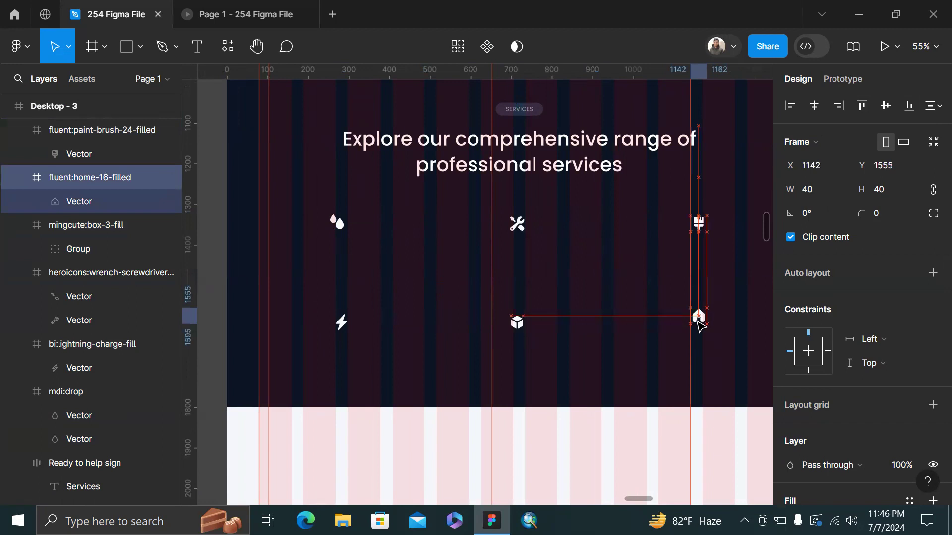
{"action": "left_click_drag", "start_coordinate": [699, 331], "coordinate": [699, 323]}
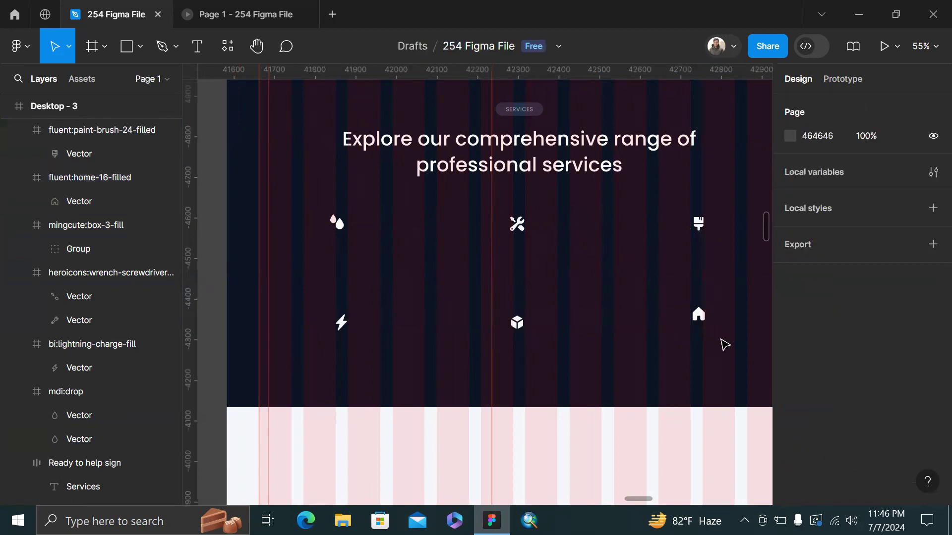
Align the lightning, box and home icons on their vertical centres
{"action": "left_click_drag", "start_coordinate": [313, 301], "coordinate": [741, 357]}
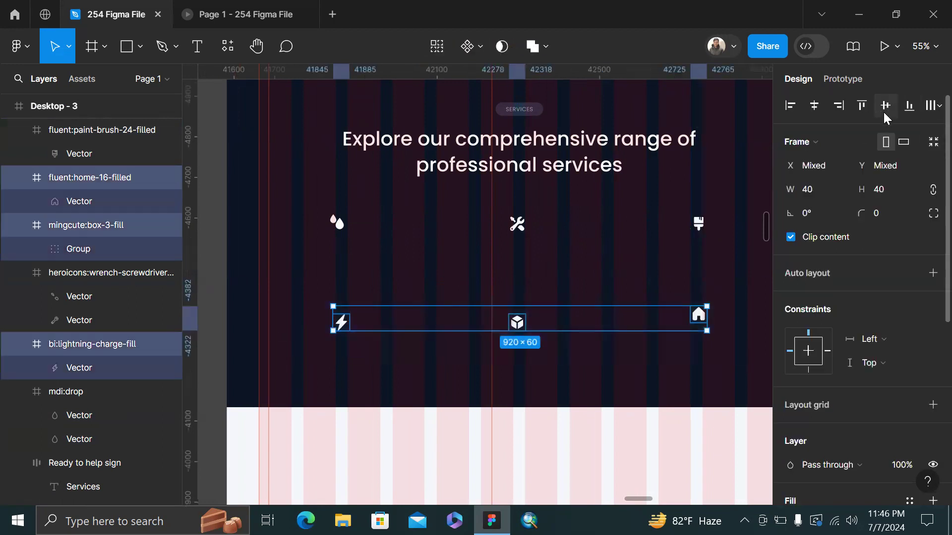
{"action": "left_click", "coordinate": [885, 106]}
{"action": "left_click", "coordinate": [608, 245]}
{"action": "scroll", "coordinate": [608, 245], "scroll_direction": "down", "scroll_amount": 5}
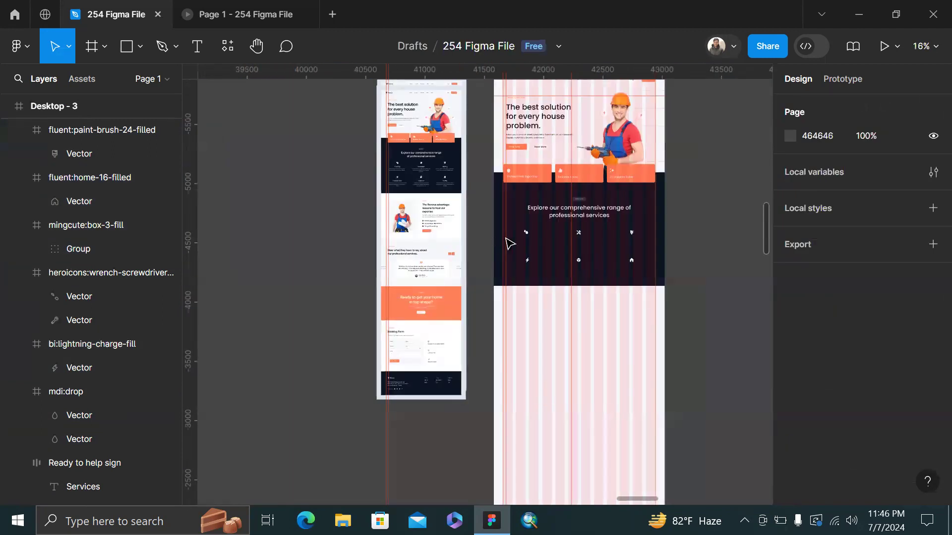
{"action": "scroll", "coordinate": [426, 232], "scroll_direction": "up", "scroll_amount": 3}
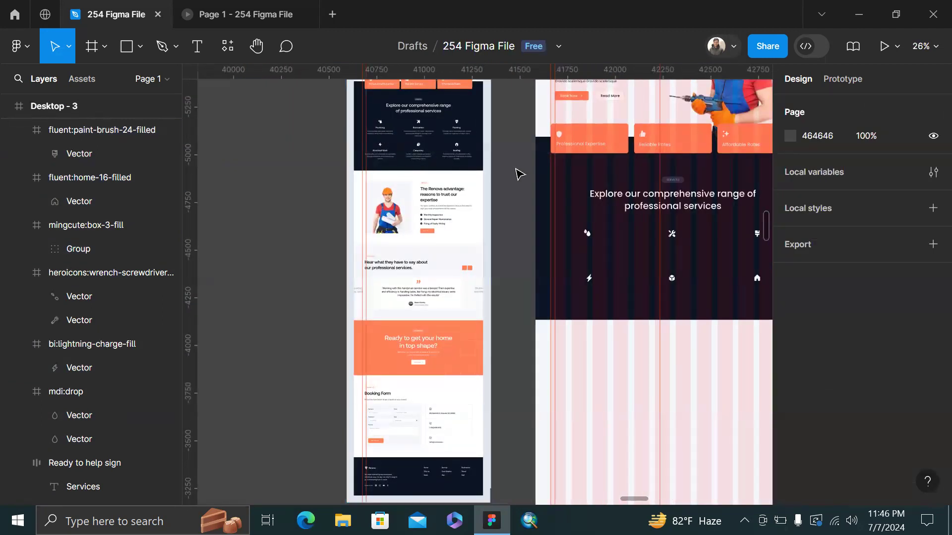
{"action": "scroll", "coordinate": [569, 184], "scroll_direction": "right", "scroll_amount": 2}
{"action": "scroll", "coordinate": [569, 185], "scroll_direction": "up", "scroll_amount": 1}
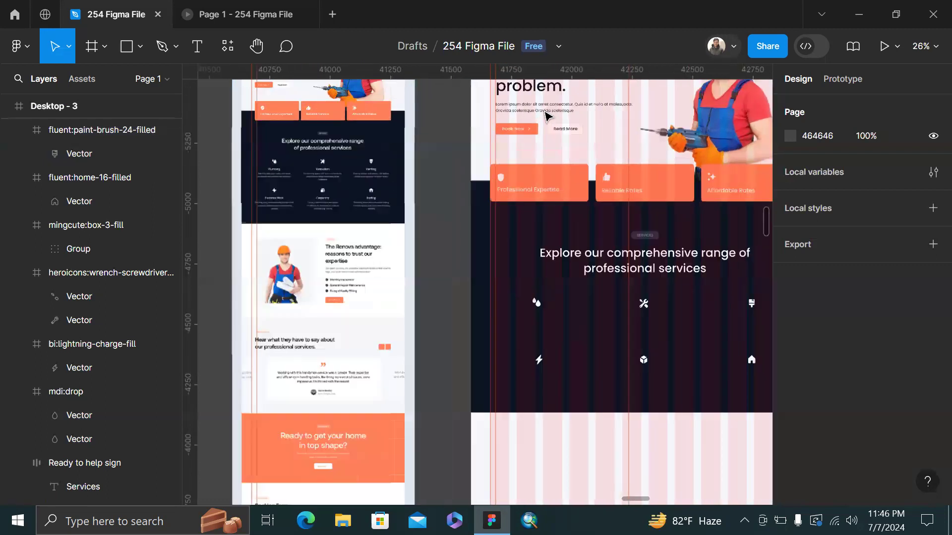
{"action": "scroll", "coordinate": [514, 159], "scroll_direction": "down", "scroll_amount": 3}
{"action": "scroll", "coordinate": [437, 198], "scroll_direction": "up", "scroll_amount": 3}
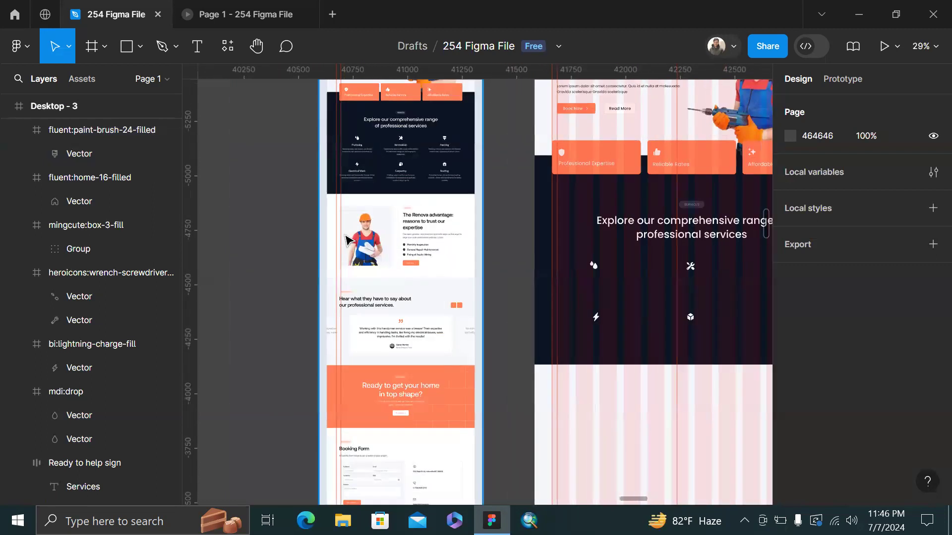
{"action": "scroll", "coordinate": [372, 173], "scroll_direction": "down", "scroll_amount": 2}
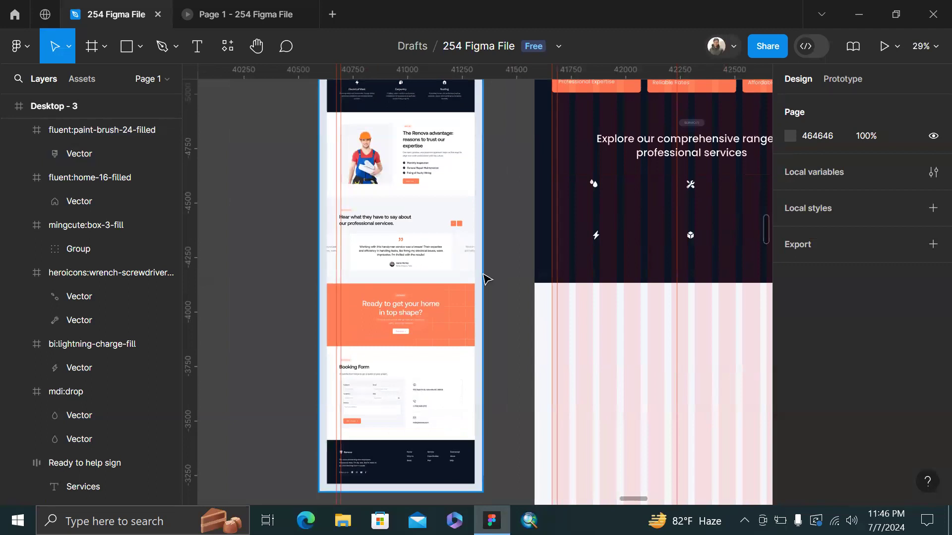